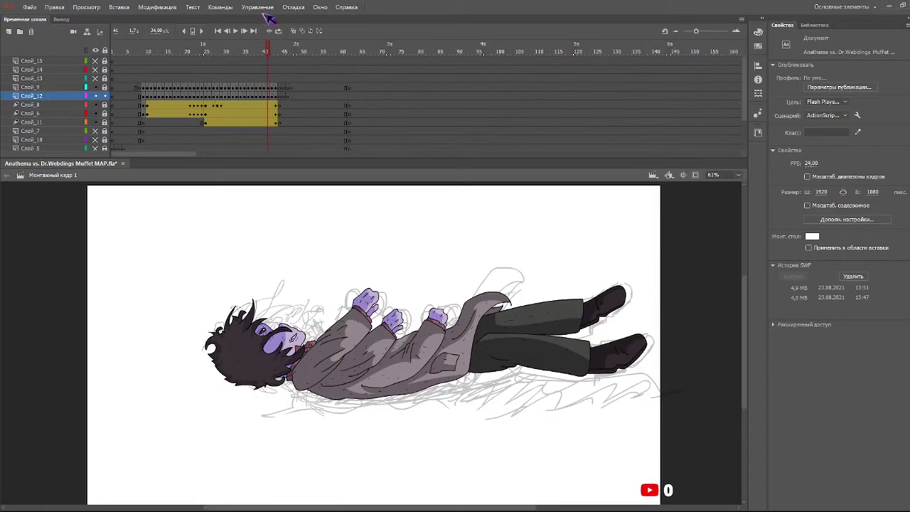
- Play the animation from its beginning, then go to frame 8
drag(157, 51, 106, 68)
key(Return)
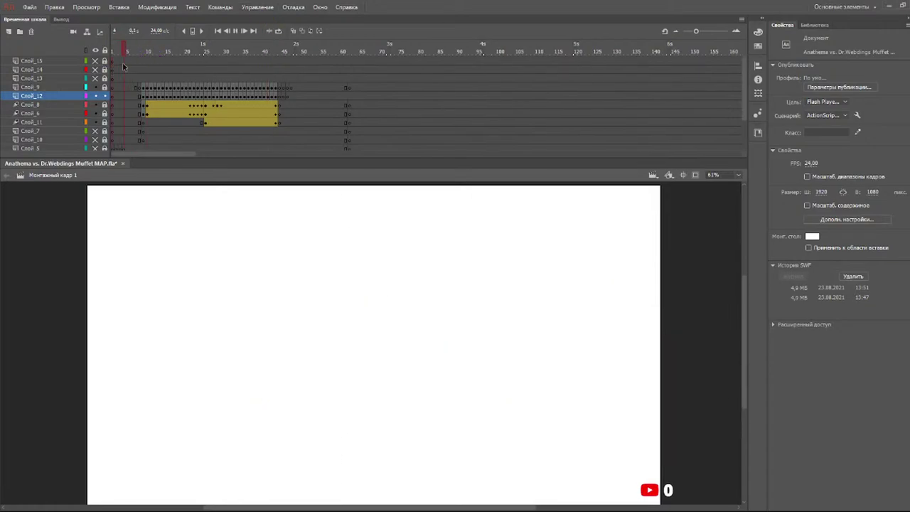
click(118, 52)
mouse_move(124, 57)
mouse_down()
mouse_move(154, 57)
mouse_move(139, 63)
mouse_up()
- Lock Слой_12 and isolate the hair on Слой_9 at frame 9 by hiding the other layers
click(104, 87)
click(95, 96)
click(105, 96)
click(87, 50)
click(86, 51)
click(95, 87)
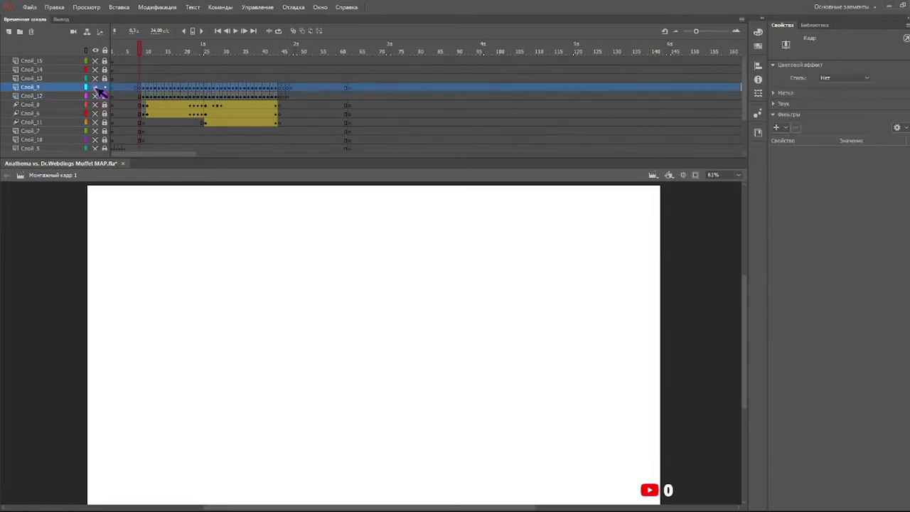
drag(151, 58, 135, 89)
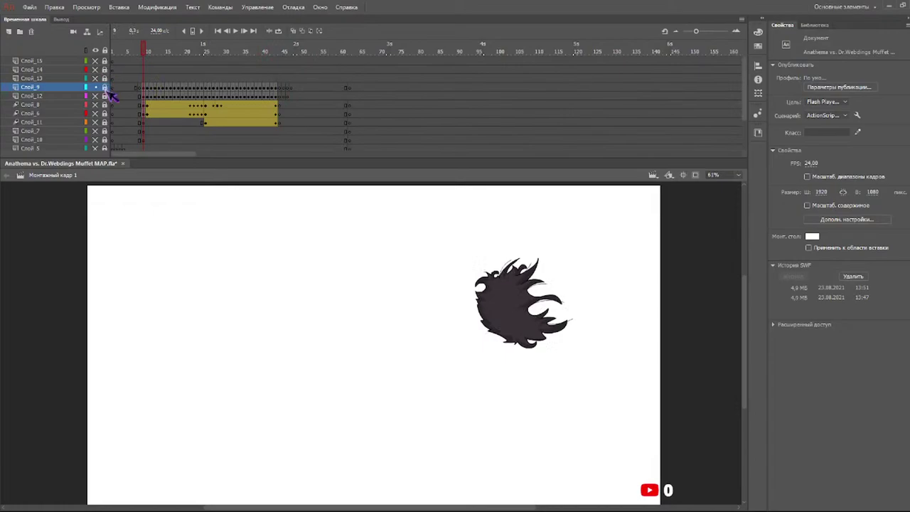
- Make the character layers Слой_9, Слой_12, Слой_8, Слой_6 and Слой_11 visible together
click(96, 86)
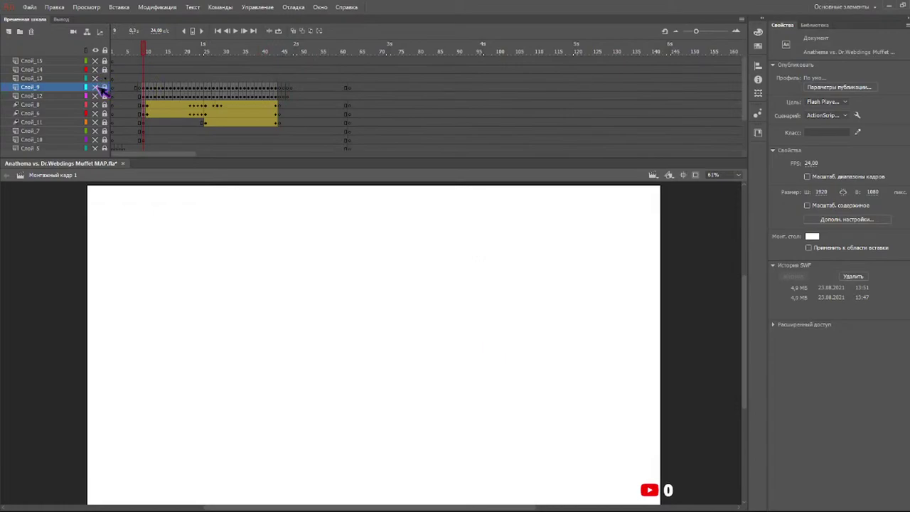
click(95, 86)
click(96, 96)
click(95, 104)
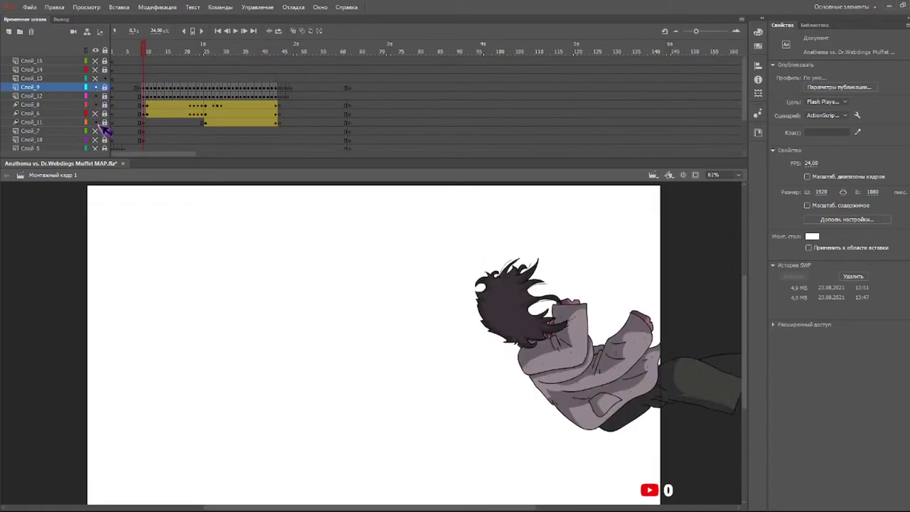
click(99, 121)
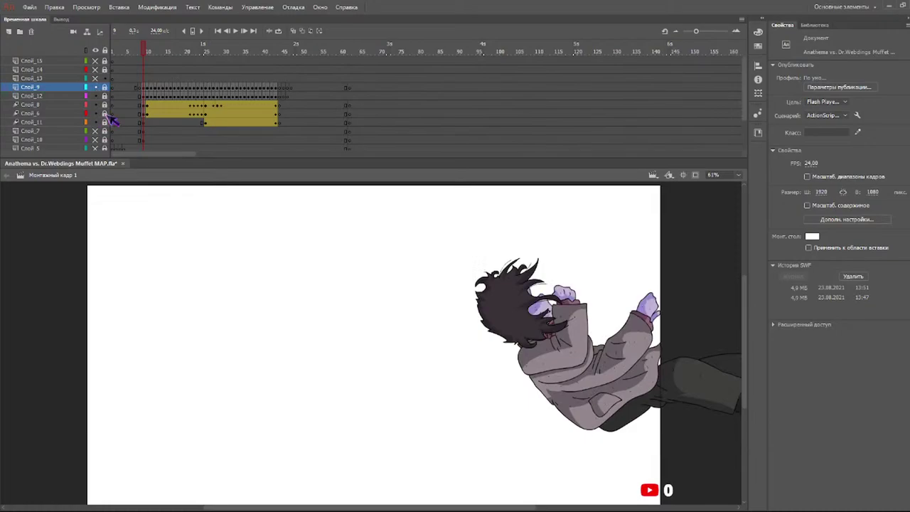
- Insert blank keyframes at frames 9 and 44 on the unlocked layer Слой_13
click(105, 78)
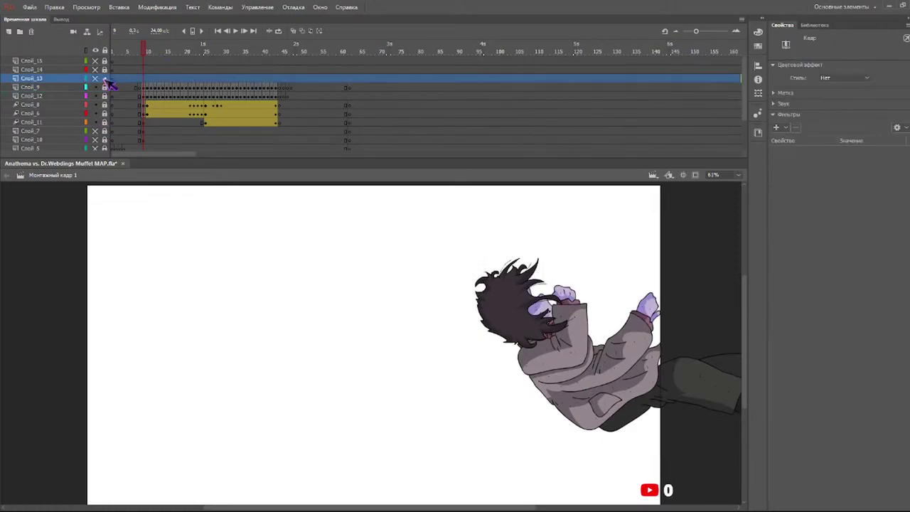
click(143, 81)
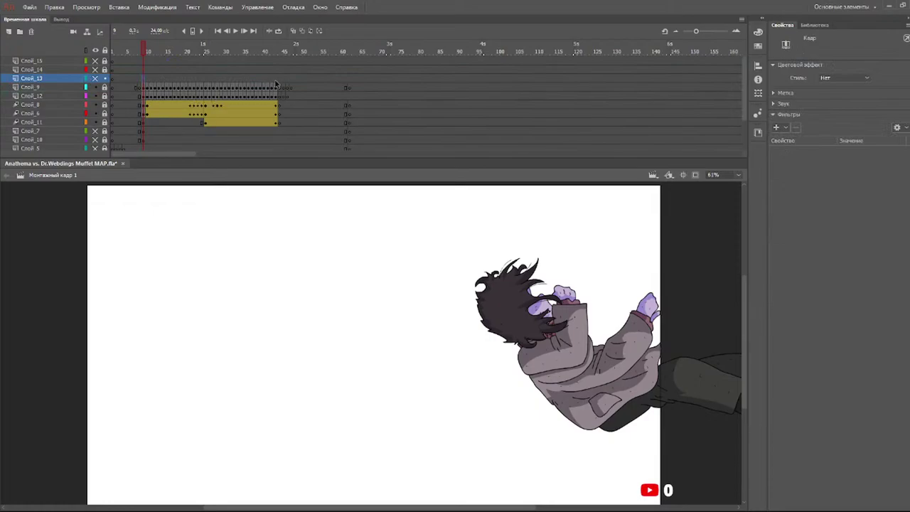
click(281, 80)
- Set the Brush tool size to 2 and make Слой_13 visible, working at frame 10
click(148, 51)
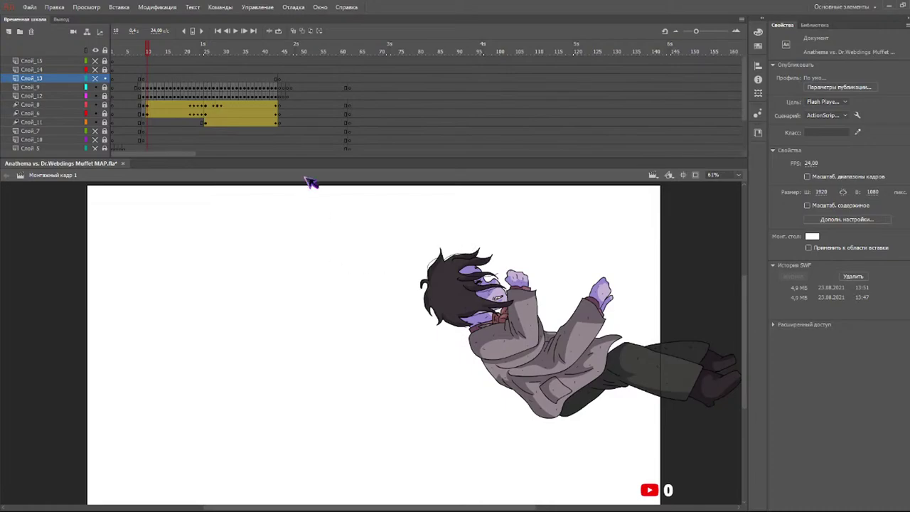
drag(744, 105, 737, 174)
click(743, 176)
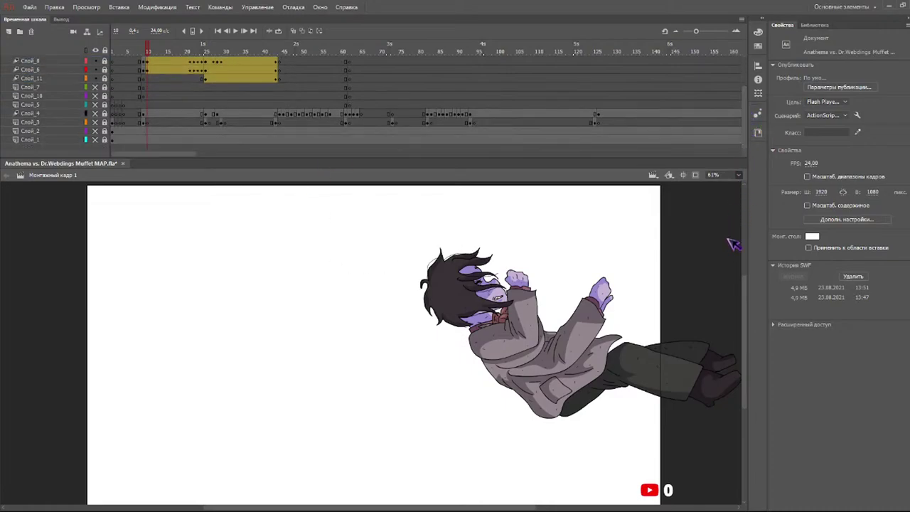
click(726, 244)
drag(369, 504, 425, 504)
drag(747, 355, 757, 325)
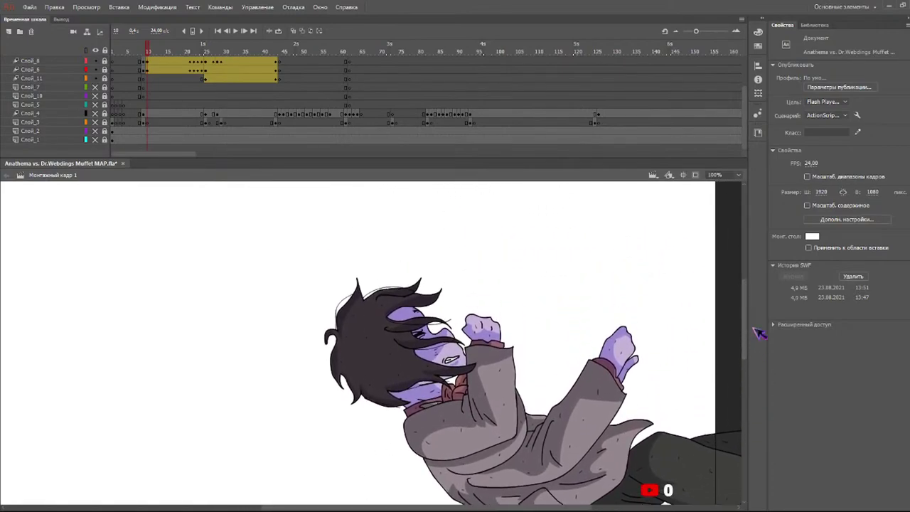
key(b)
click(880, 247)
key(BackSpace)
text(2)
key(Return)
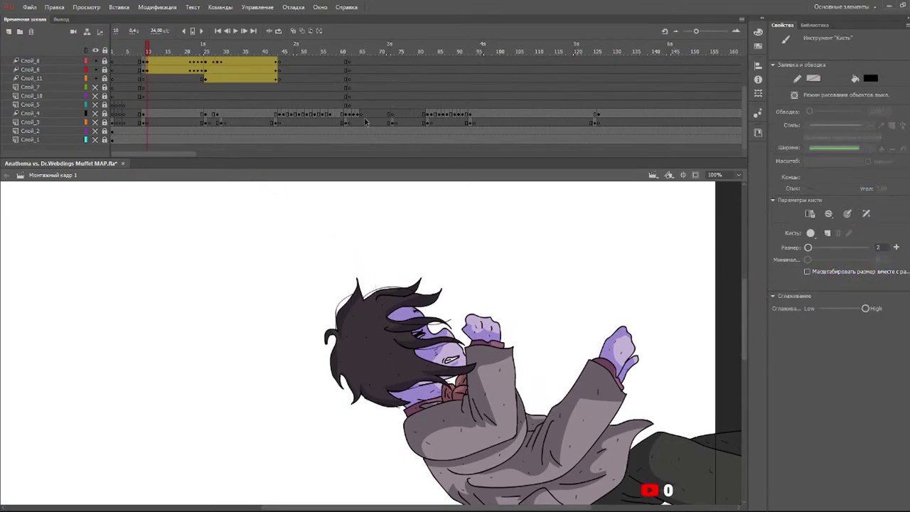
drag(752, 133, 753, 93)
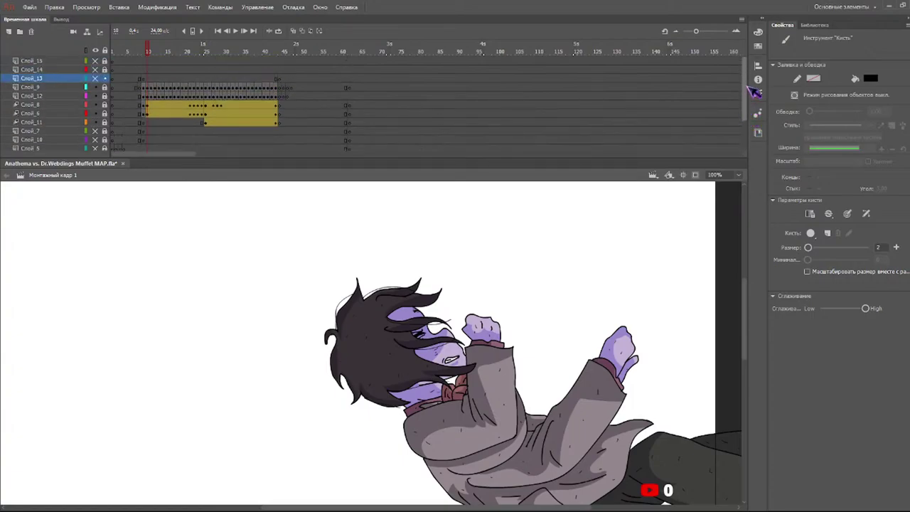
click(95, 78)
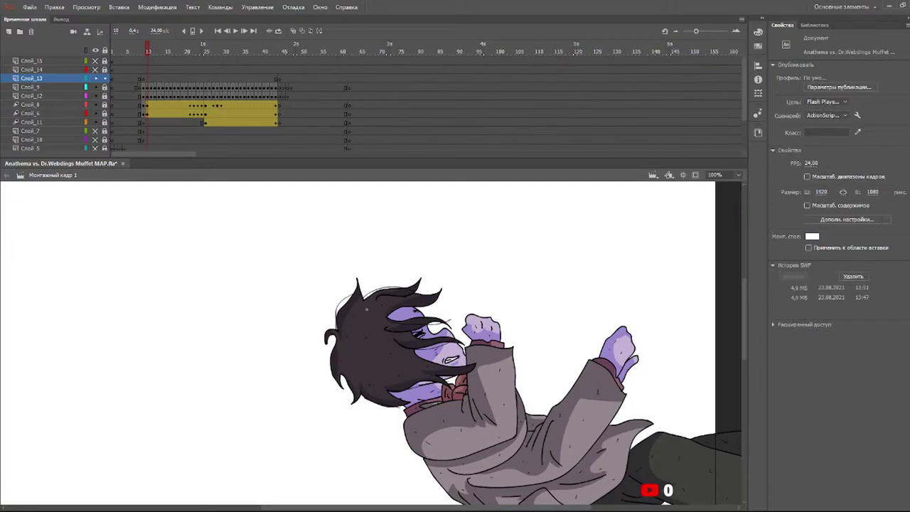
- Draw a small round bow knot in black over the hair near the top of the head on Слой_13
mouse_move(356, 317)
mouse_down()
mouse_move(355, 297)
mouse_move(374, 305)
mouse_move(364, 314)
mouse_up()
key(ctrl+z)
key(ctrl+z)
mouse_move(356, 320)
mouse_down()
mouse_move(356, 297)
mouse_move(373, 304)
mouse_move(365, 317)
mouse_move(354, 300)
mouse_move(370, 318)
mouse_up()
key(ctrl+z)
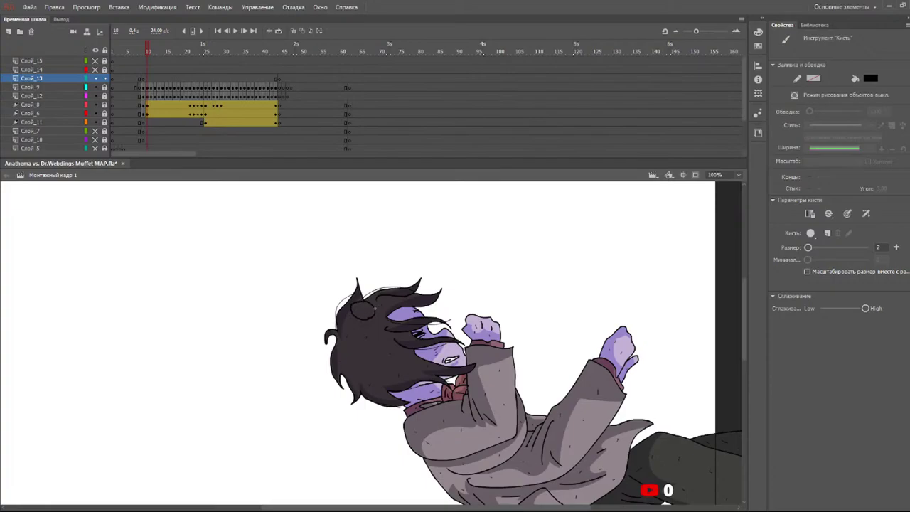
key(e)
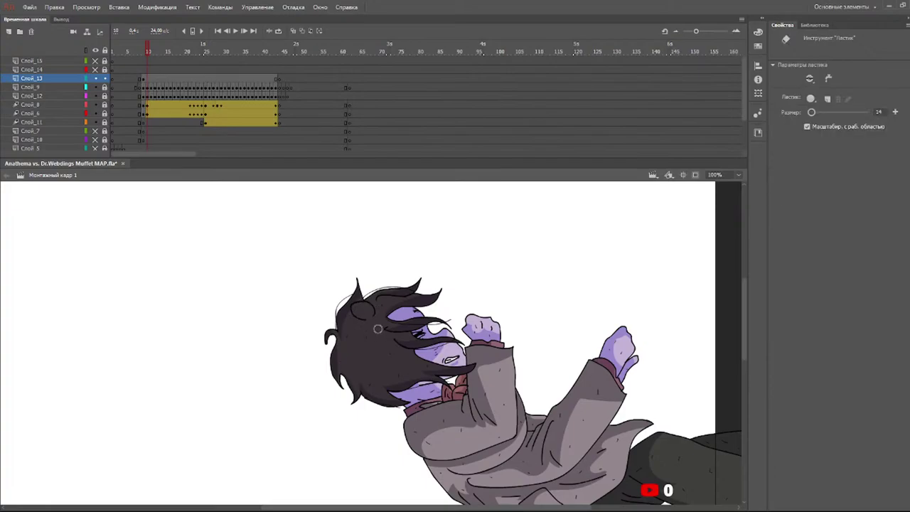
key(b)
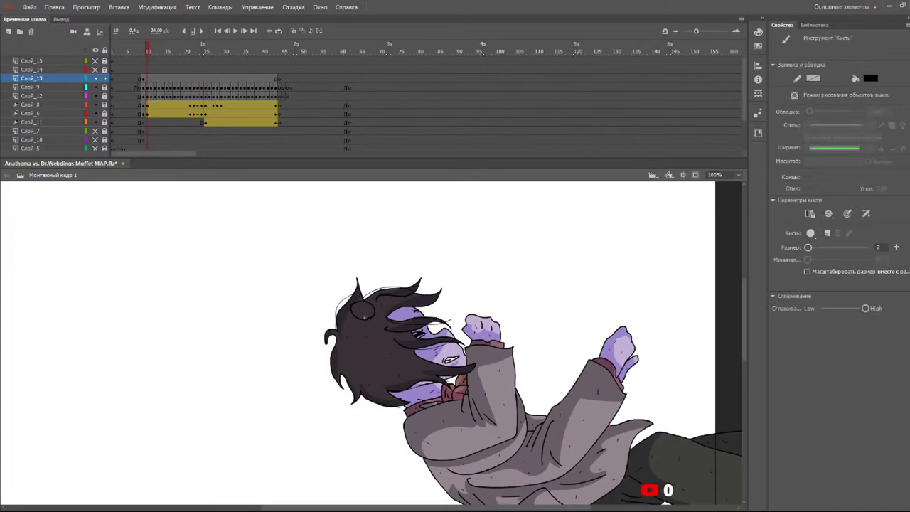
key(ctrl+z)
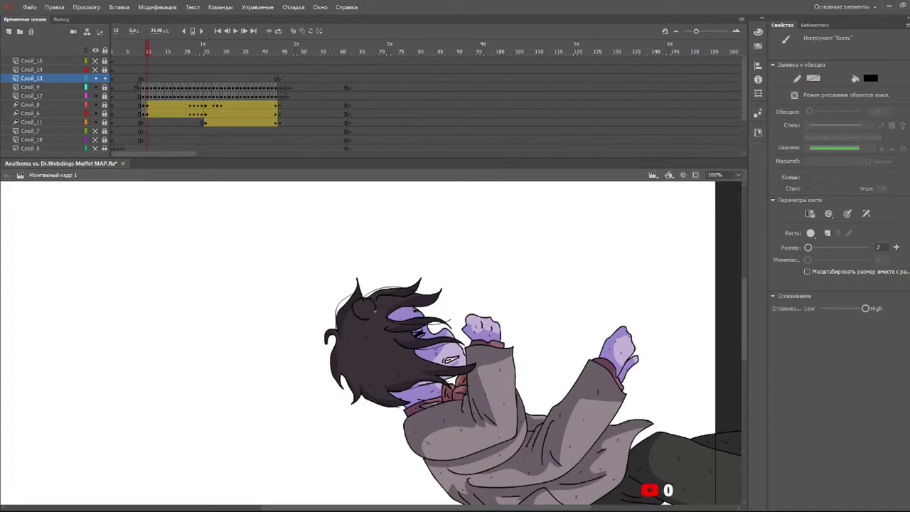
drag(374, 311, 373, 304)
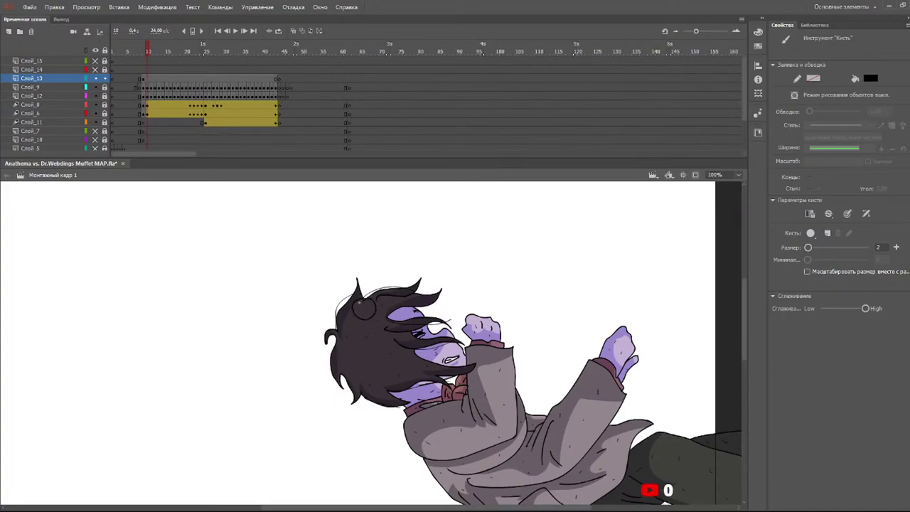
- Draw the bow's upper and lower loops with their fold lines beside the round knot
mouse_move(355, 300)
mouse_down()
mouse_move(384, 279)
mouse_move(394, 294)
mouse_move(378, 306)
mouse_move(391, 299)
mouse_up()
mouse_move(374, 312)
mouse_down()
mouse_move(389, 309)
mouse_move(395, 320)
mouse_move(374, 332)
mouse_move(355, 316)
mouse_up()
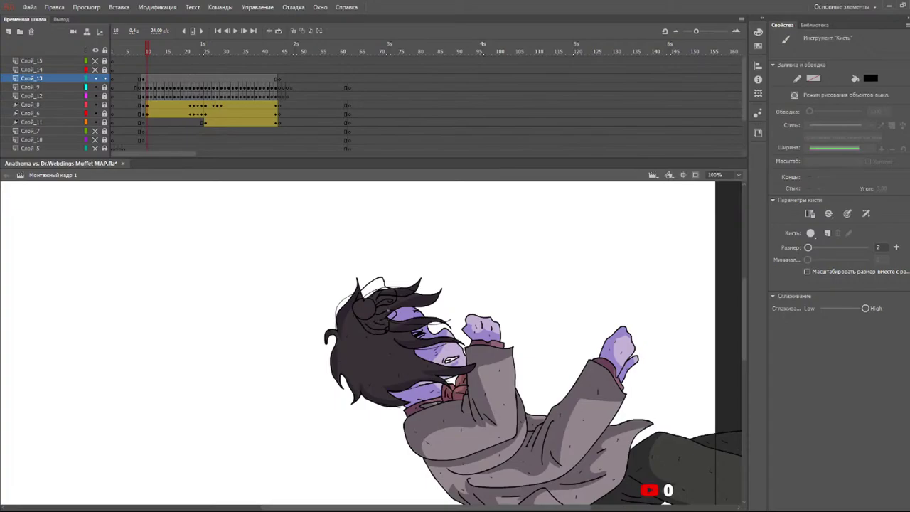
drag(360, 307, 366, 308)
key(ctrl+z)
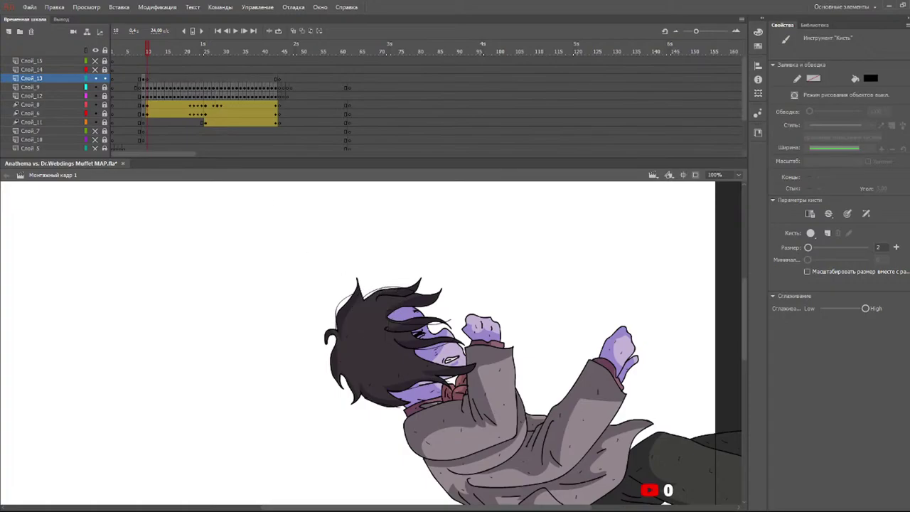
- Turn on onion skinning limited to the previous frame and retrace the bow's knot and upper loop on frame 10 of Слой_13
click(293, 31)
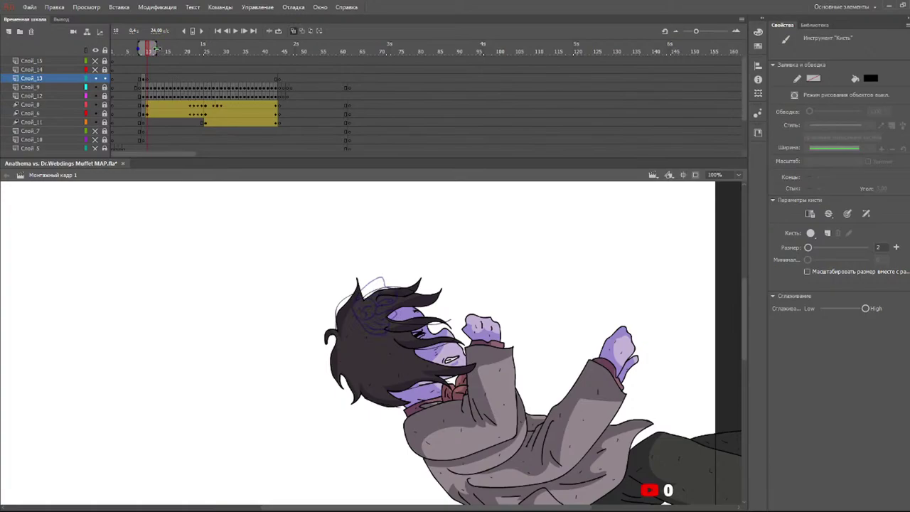
click(148, 48)
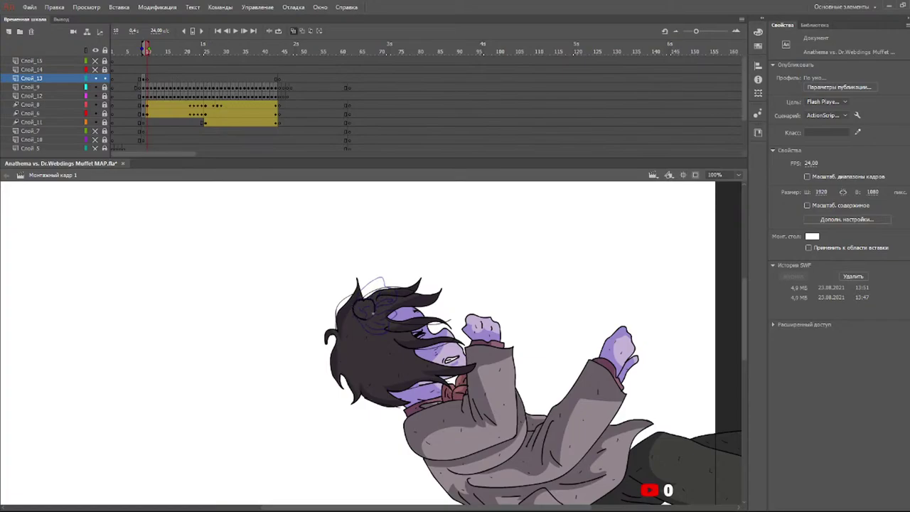
key(b)
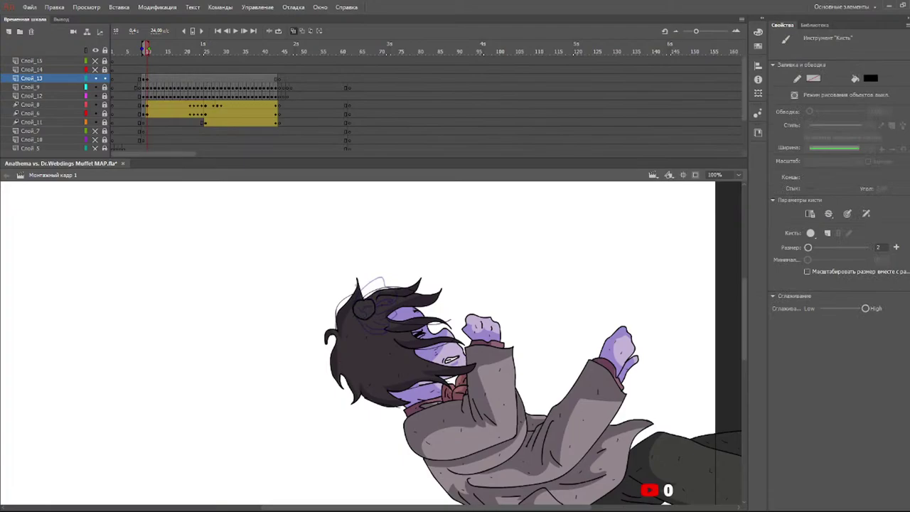
key(ctrl+z)
mouse_move(361, 318)
mouse_down()
mouse_move(355, 299)
mouse_move(368, 300)
mouse_move(369, 320)
mouse_move(353, 307)
mouse_move(375, 305)
mouse_move(369, 321)
mouse_move(354, 307)
mouse_move(368, 300)
mouse_move(362, 319)
mouse_move(358, 300)
mouse_move(367, 319)
mouse_move(358, 318)
mouse_move(353, 308)
mouse_move(363, 297)
mouse_move(380, 314)
mouse_move(360, 309)
mouse_up()
key(ctrl+z)
key(ctrl+z)
key(ctrl+z)
key(ctrl+z)
key(ctrl+z)
mouse_move(353, 304)
mouse_down()
mouse_move(384, 279)
mouse_move(395, 292)
mouse_move(388, 304)
mouse_move(385, 297)
mouse_move(395, 299)
mouse_move(382, 288)
mouse_up()
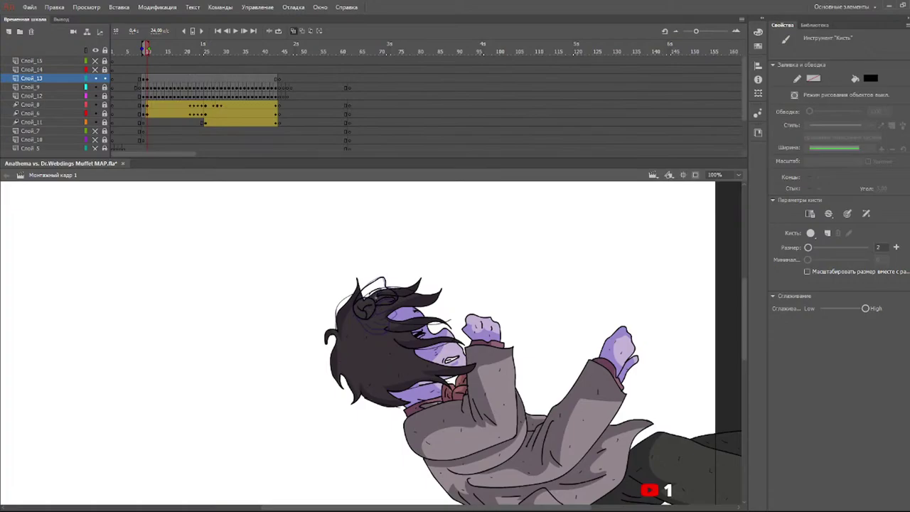
- Complete the frame 10 bow by retracing its lower loop and folds
mouse_move(372, 313)
mouse_down()
mouse_move(395, 312)
mouse_move(374, 335)
mouse_move(359, 321)
mouse_up()
key(ctrl+z)
mouse_move(374, 313)
mouse_down()
mouse_move(395, 313)
mouse_move(376, 334)
mouse_move(361, 330)
mouse_move(358, 318)
mouse_move(375, 334)
mouse_move(395, 315)
mouse_move(378, 313)
mouse_move(382, 331)
mouse_move(383, 320)
mouse_up()
key(ctrl+z)
- Retrace the whole bow, knot and both loops, in a blank keyframe at frame 11 of Слой_13
key(period)
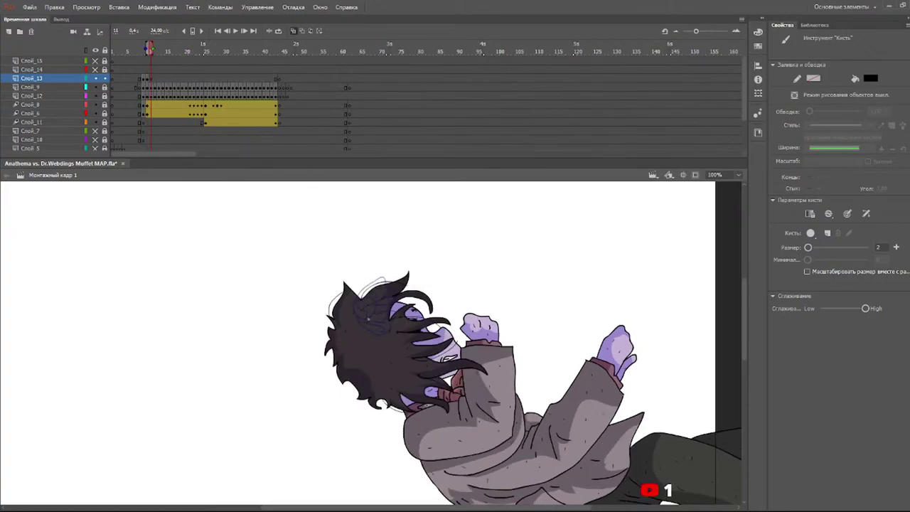
drag(367, 318, 352, 307)
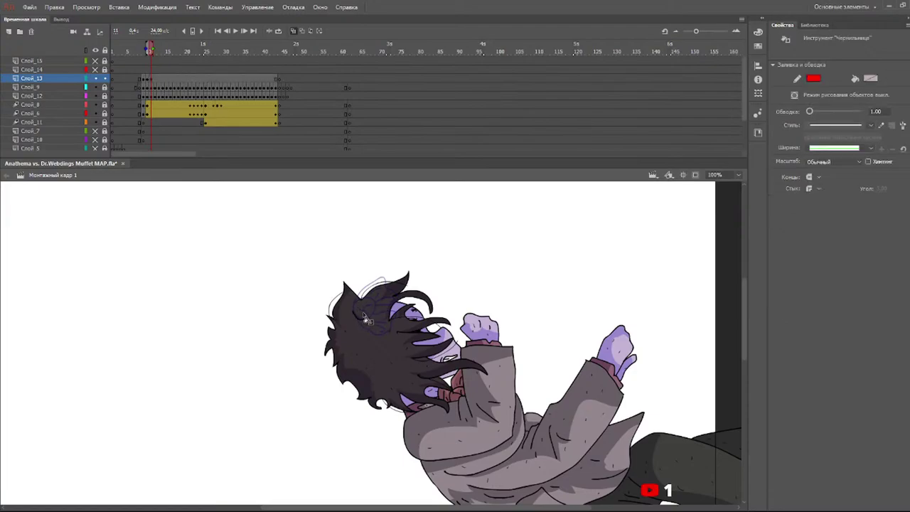
key(ctrl+z)
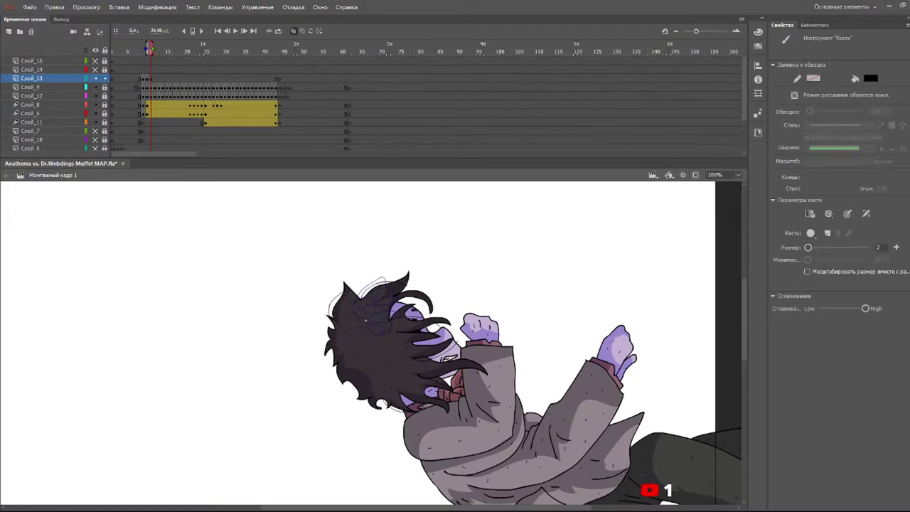
mouse_move(368, 320)
mouse_down()
mouse_move(354, 310)
mouse_move(358, 300)
mouse_move(371, 297)
mouse_move(374, 310)
mouse_up()
key(e)
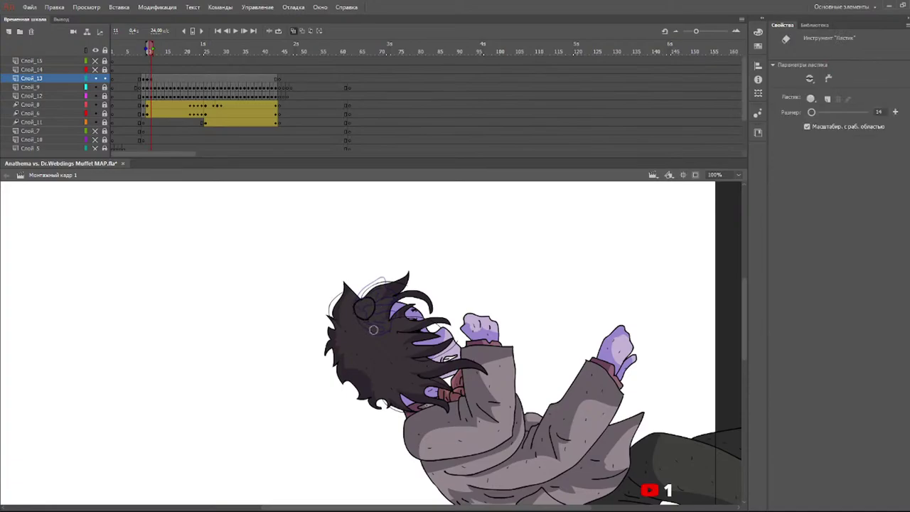
key(b)
key(e)
key(b)
mouse_move(364, 307)
mouse_down()
mouse_move(366, 317)
mouse_move(357, 297)
mouse_move(383, 276)
mouse_move(397, 300)
mouse_move(381, 305)
mouse_move(388, 297)
mouse_move(378, 288)
mouse_up()
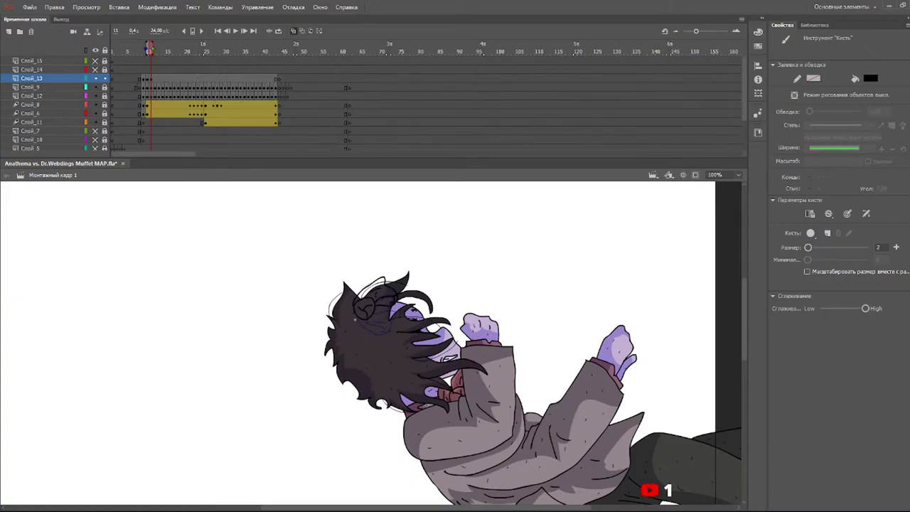
mouse_move(356, 317)
mouse_down()
mouse_move(384, 336)
mouse_move(395, 312)
mouse_move(377, 312)
mouse_move(382, 332)
mouse_move(388, 318)
mouse_up()
- Shift the three bow keyframes on Слой_13 one frame later so that they start at frame 10
click(146, 53)
drag(146, 56, 145, 54)
click(148, 80)
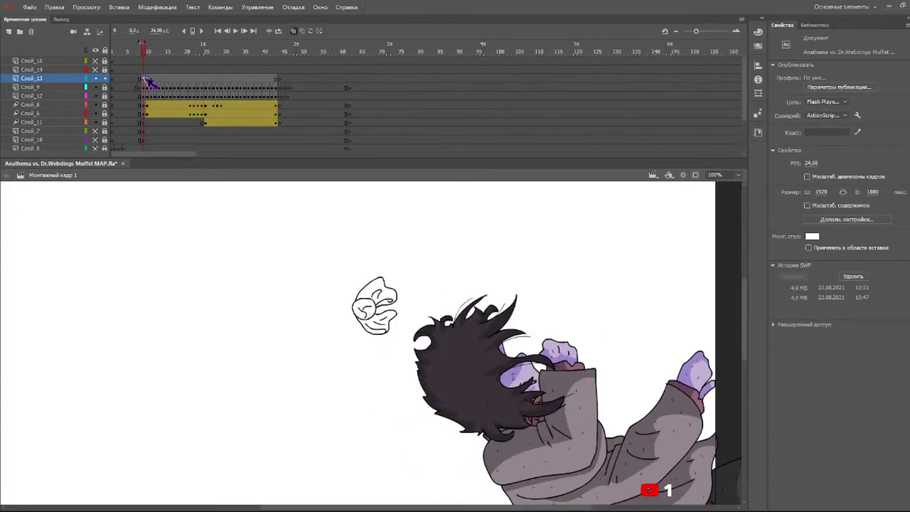
drag(148, 82, 146, 49)
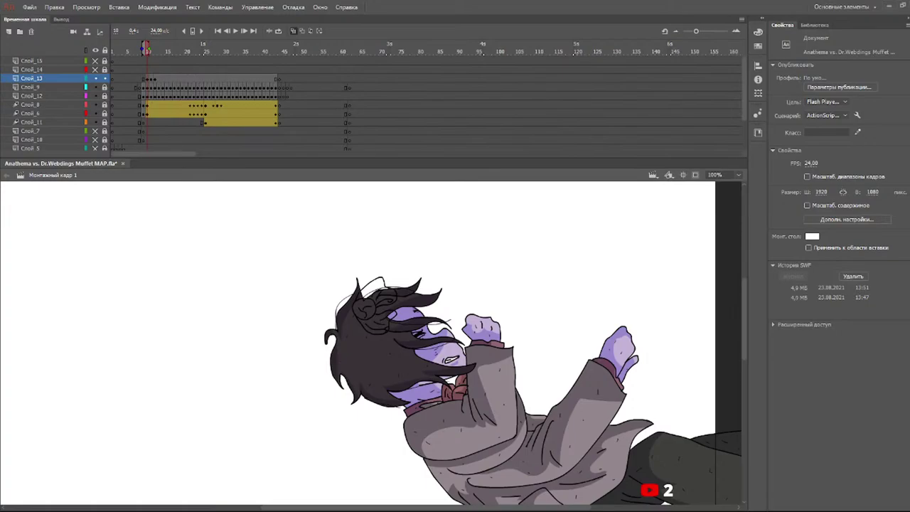
- Insert a blank keyframe at frame 13 of Слой_13 and review the preceding bow frames
click(159, 51)
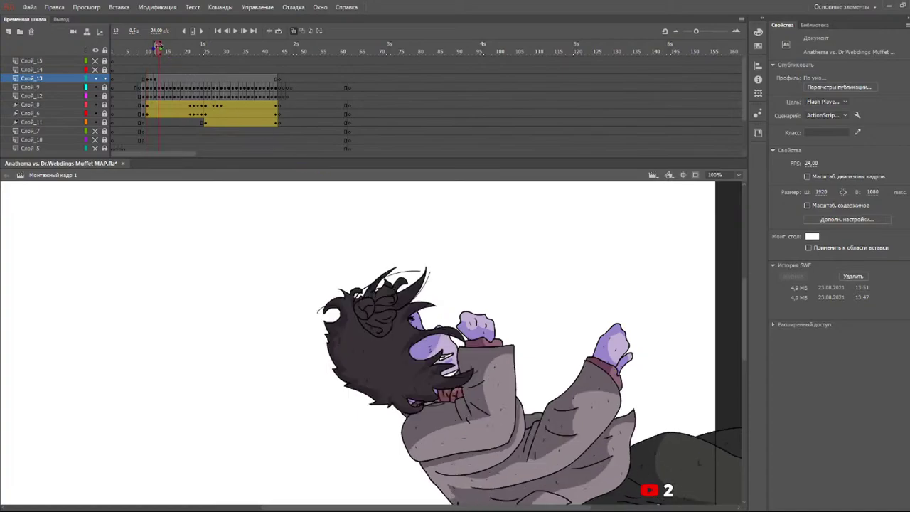
key(F7)
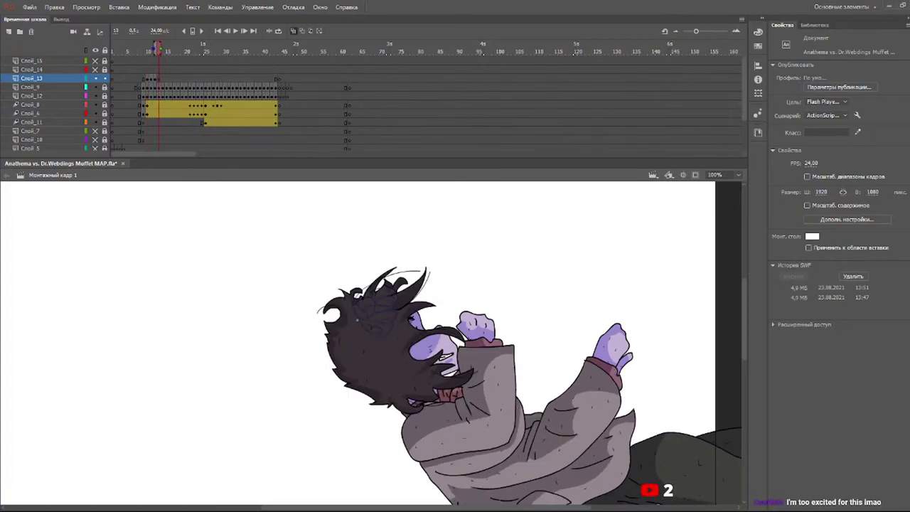
drag(138, 50, 155, 53)
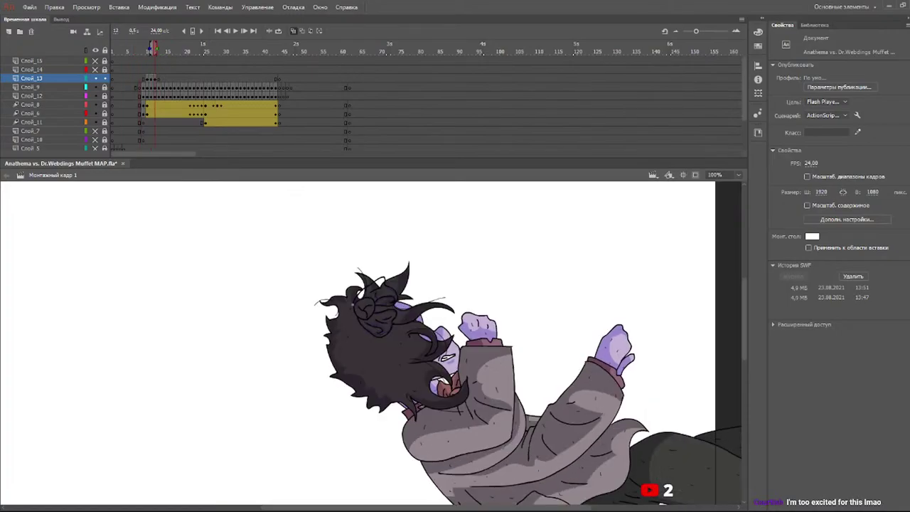
- Draw the bow's outline, knot, loops and folds over the head at frame 13 of Слой_13, tracing the onion-skinned previous bow
key(b)
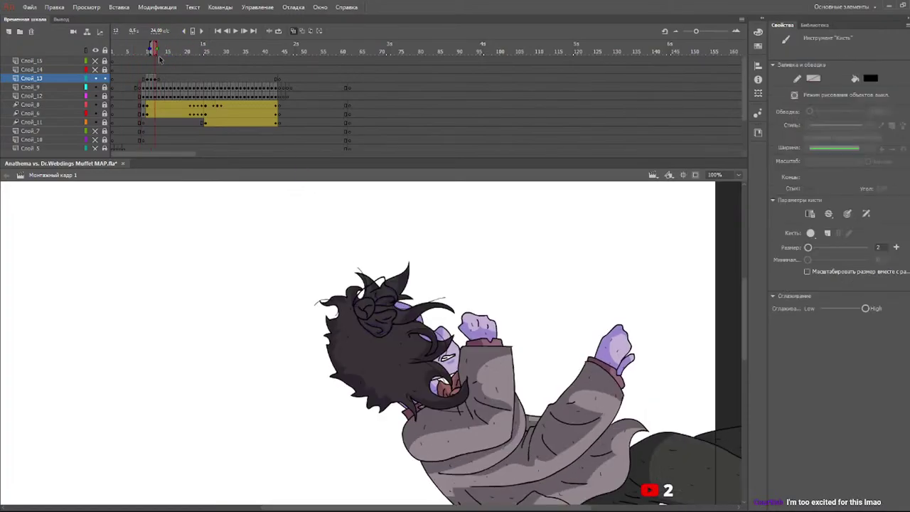
drag(152, 49, 158, 50)
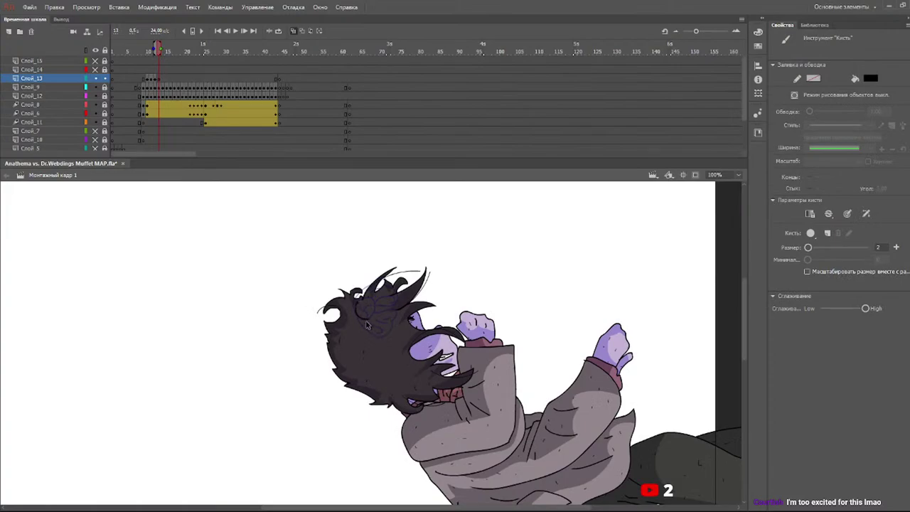
key(ctrl+z)
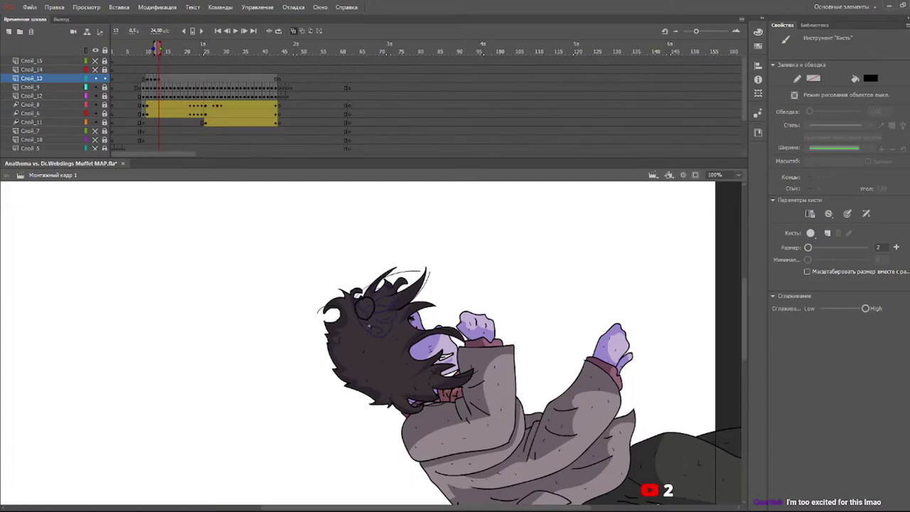
key(e)
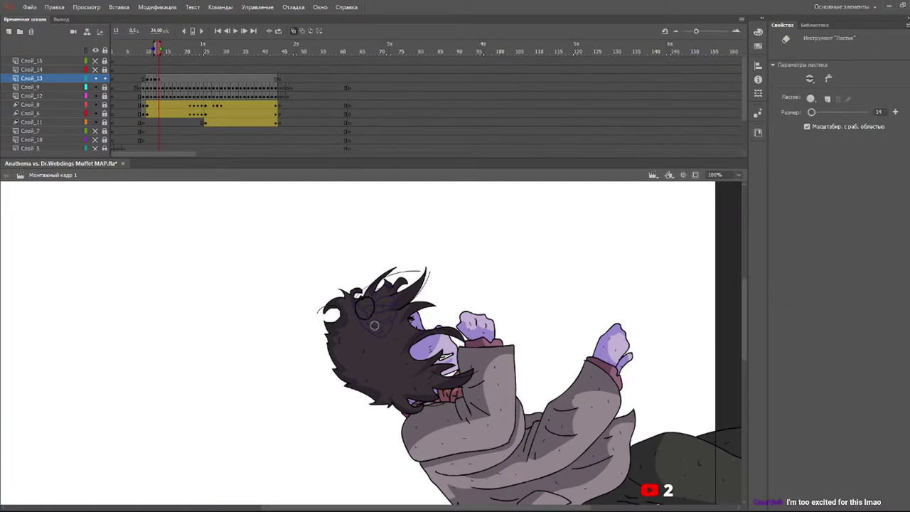
key(b)
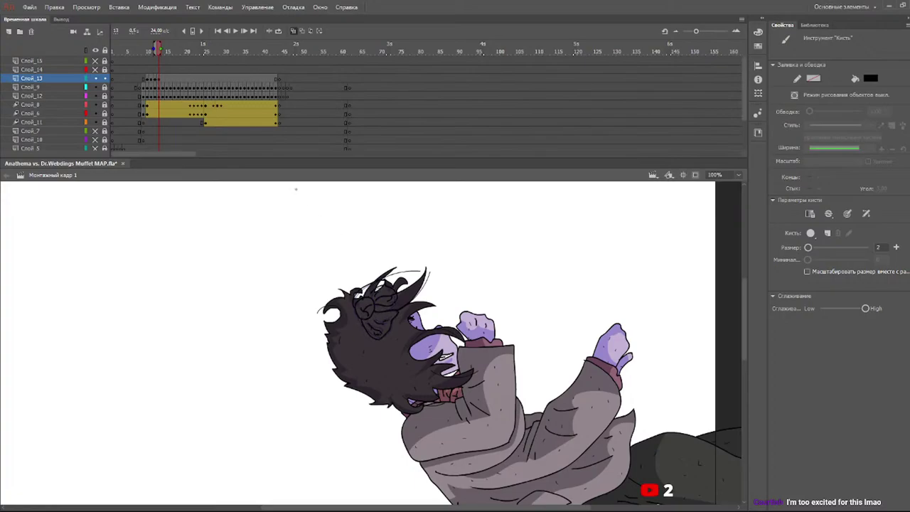
- Turn the remaining Слой_13 frames after frame 13 into blank keyframes and return to frame 10
drag(158, 50, 275, 48)
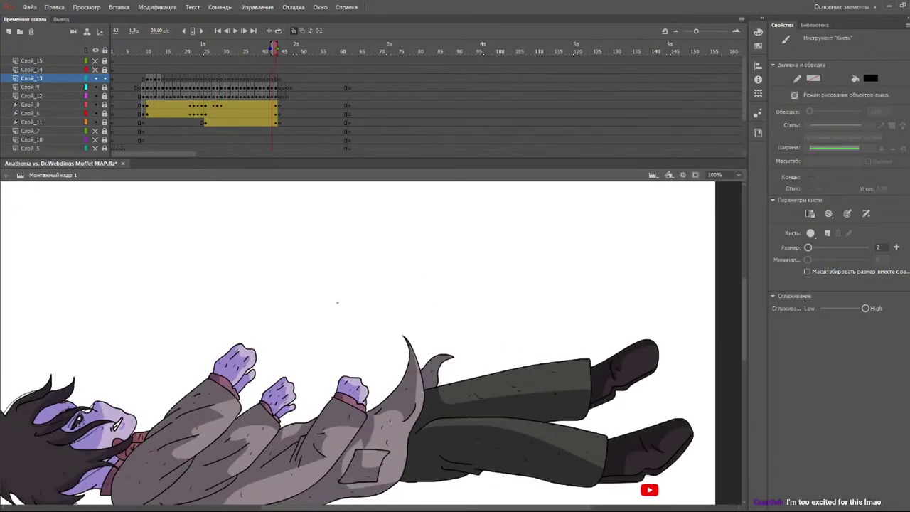
drag(217, 47, 150, 48)
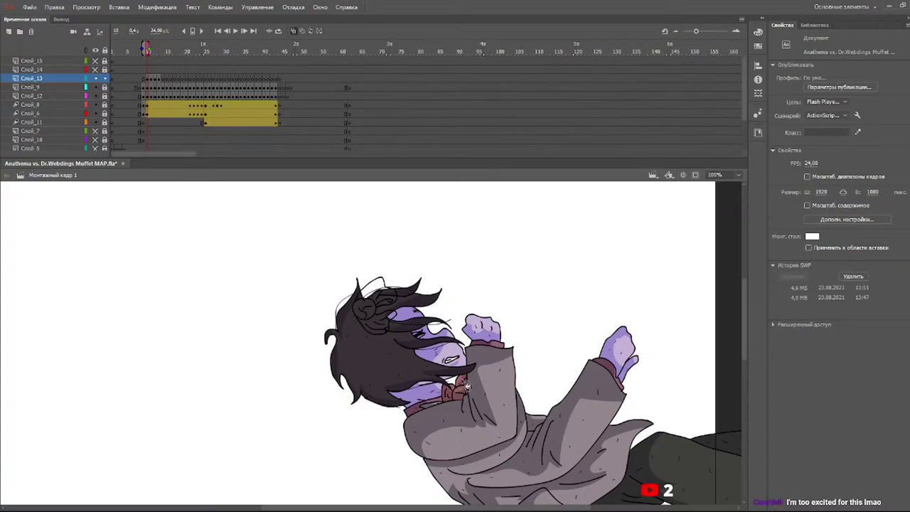
- Fill the bow's knot and loops with reddish brown at frames 10 and 11 of Слой_13
key(k)
click(366, 311)
click(379, 293)
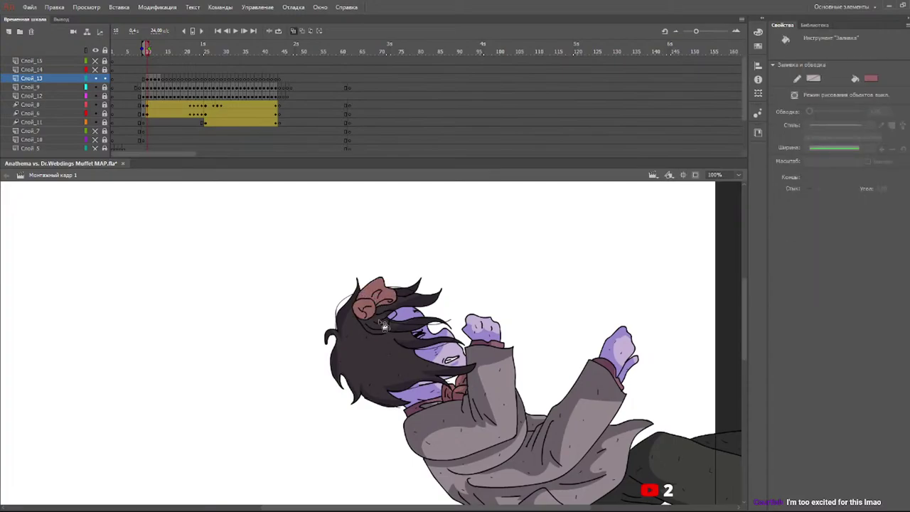
key(period)
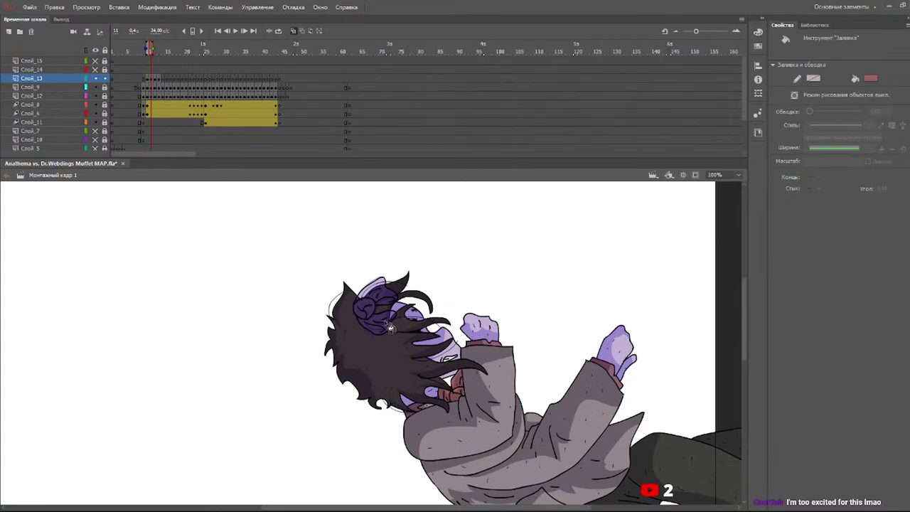
click(381, 322)
click(368, 309)
click(384, 296)
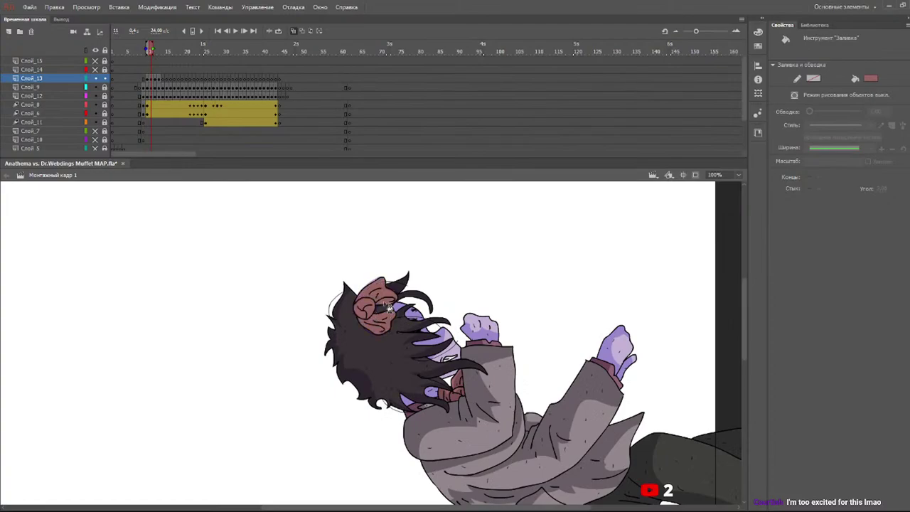
- Fill the bow's knot and both loops with the same reddish brown at frame 12
key(period)
click(366, 307)
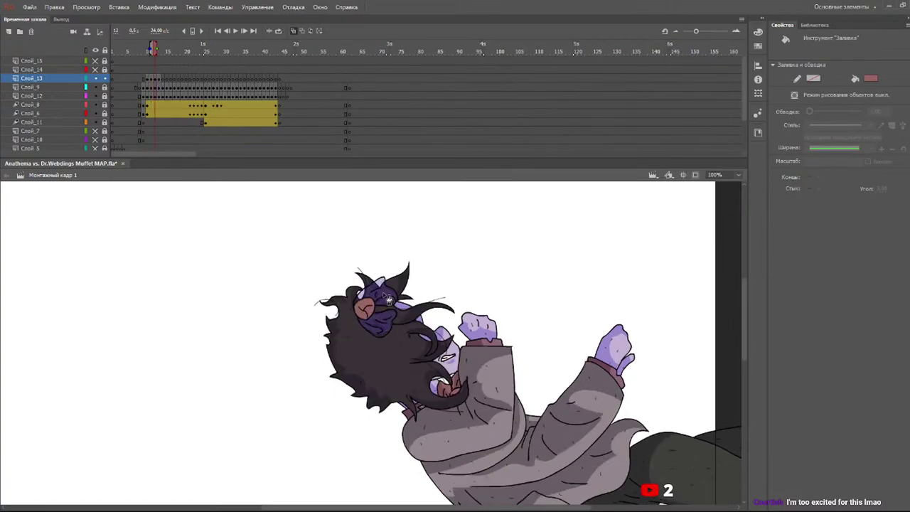
click(391, 315)
click(388, 298)
click(389, 297)
click(393, 322)
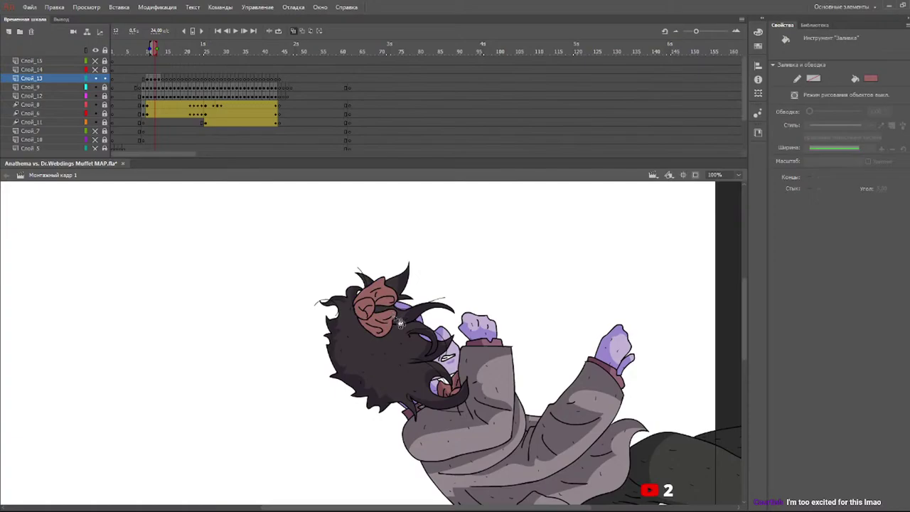
- Fill the bow's lower loop, knot and upper loop with reddish brown at frame 13
key(period)
click(382, 317)
click(366, 304)
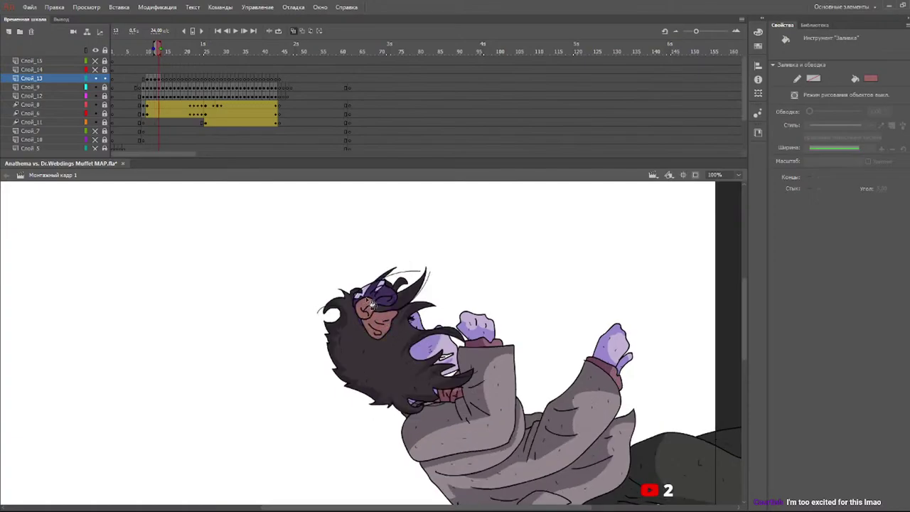
click(370, 292)
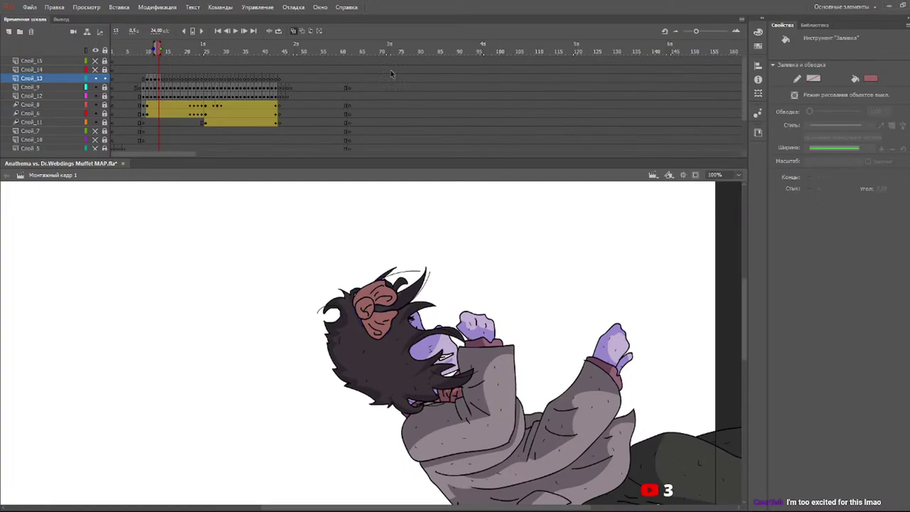
- Draw red shadow boundary lines across the bow's knot and loops at frame 10 with the Paint Brush
key(y)
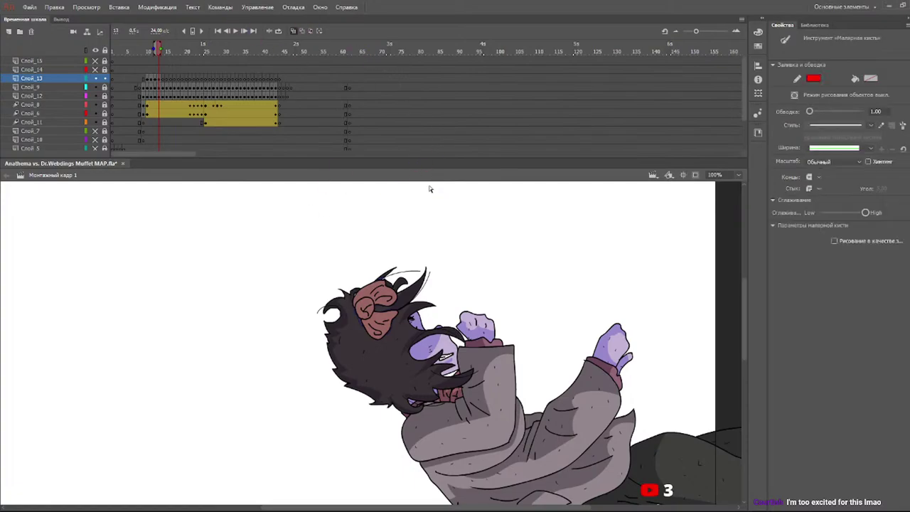
mouse_move(146, 46)
mouse_down()
mouse_move(178, 48)
mouse_move(152, 49)
mouse_up()
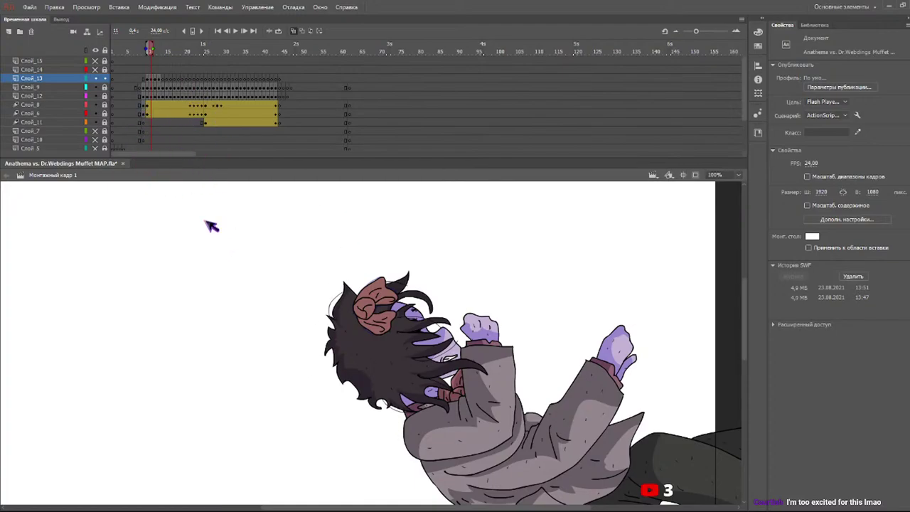
click(129, 49)
click(144, 50)
click(145, 49)
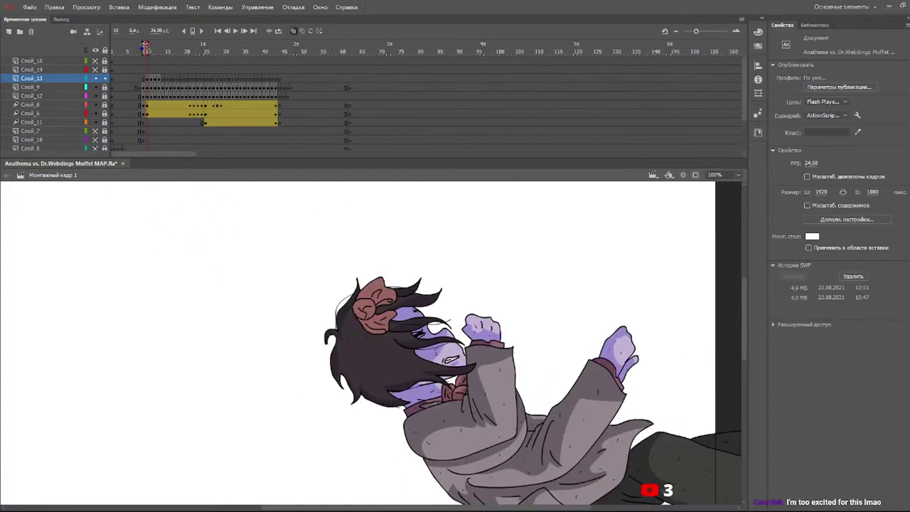
key(y)
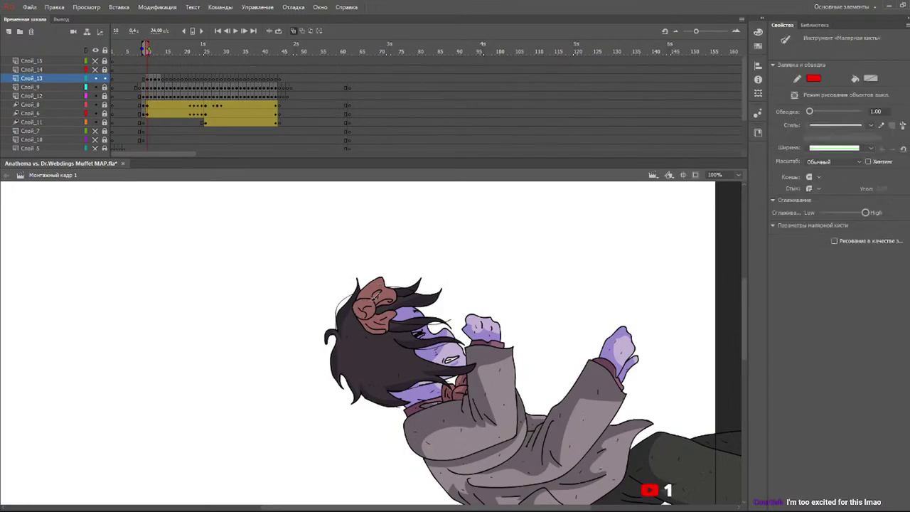
drag(369, 302, 371, 311)
- Draw red shadow boundary lines across the bow at frames 11 and 12
key(period)
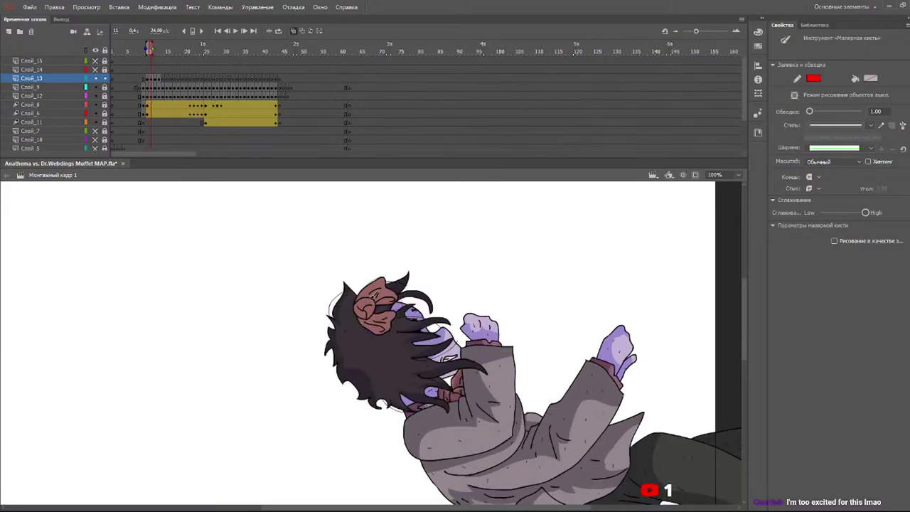
drag(384, 281, 414, 299)
key(period)
mouse_move(385, 286)
mouse_down()
mouse_move(412, 300)
mouse_move(368, 310)
mouse_up()
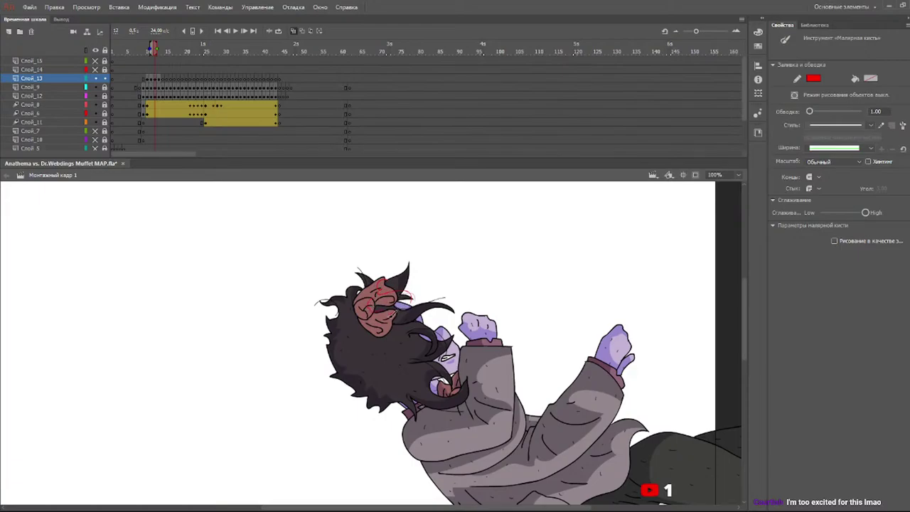
- Draw red shadow boundary lines on the bow's upper loop, knot and lower loop at frame 13
key(period)
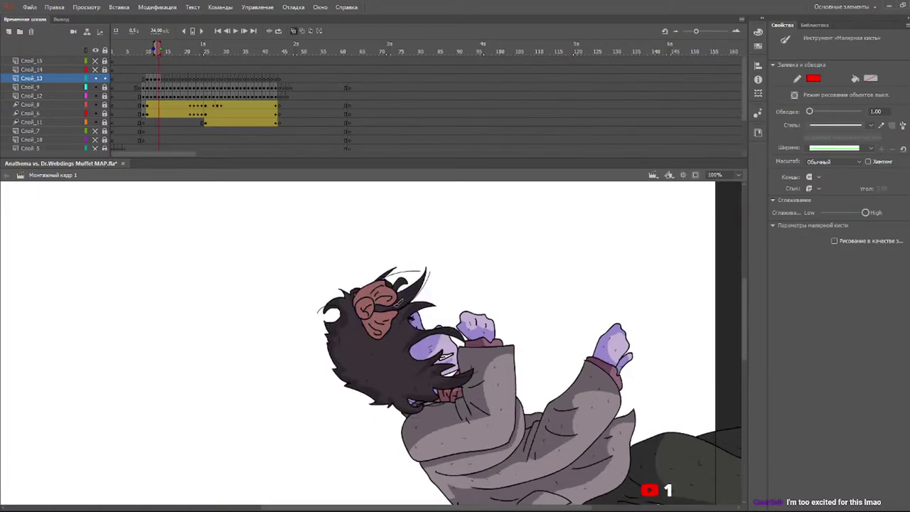
mouse_move(385, 282)
mouse_down()
mouse_move(391, 291)
mouse_move(370, 310)
mouse_up()
drag(391, 312, 387, 320)
- Fill the bow's shadow areas at frame 10 with a darker reddish brown inside the red boundary lines
key(v)
key(k)
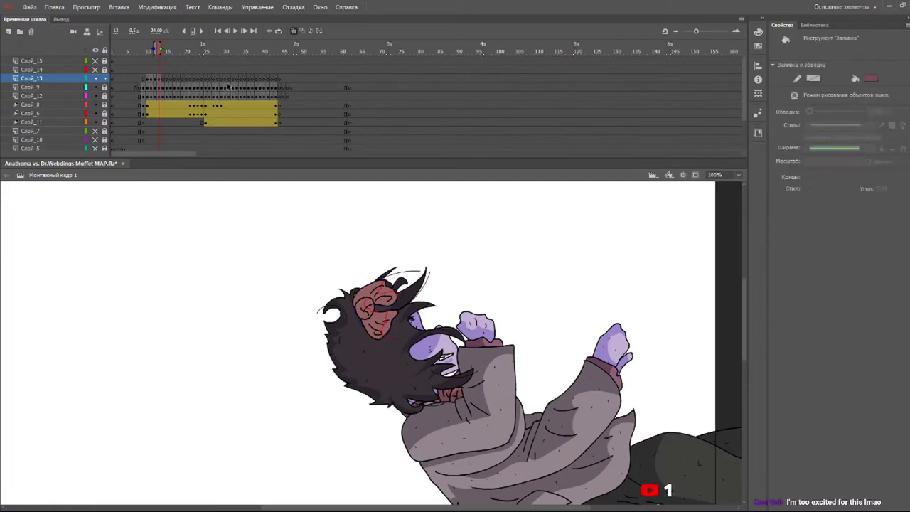
click(146, 57)
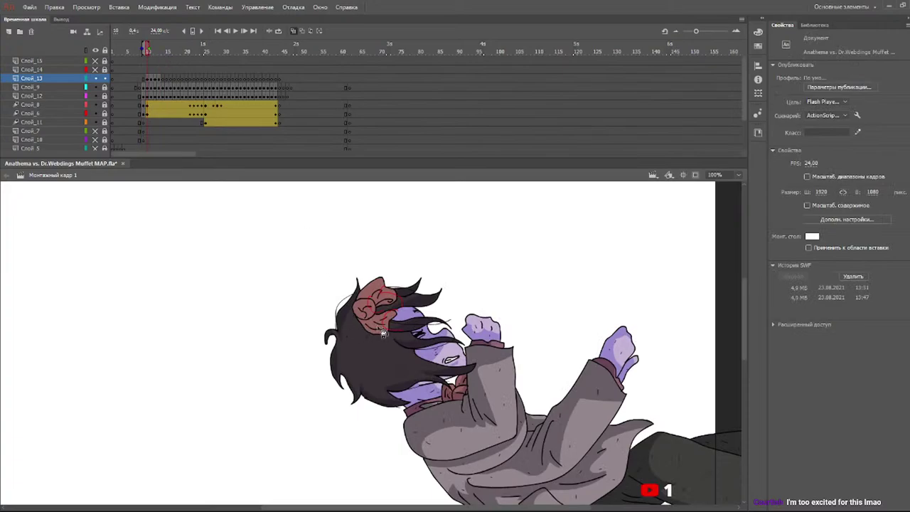
click(376, 353)
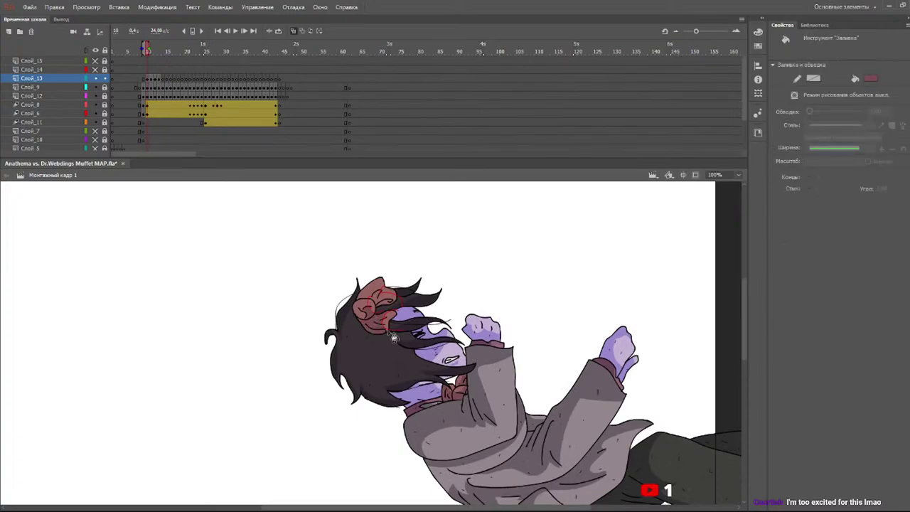
key(z)
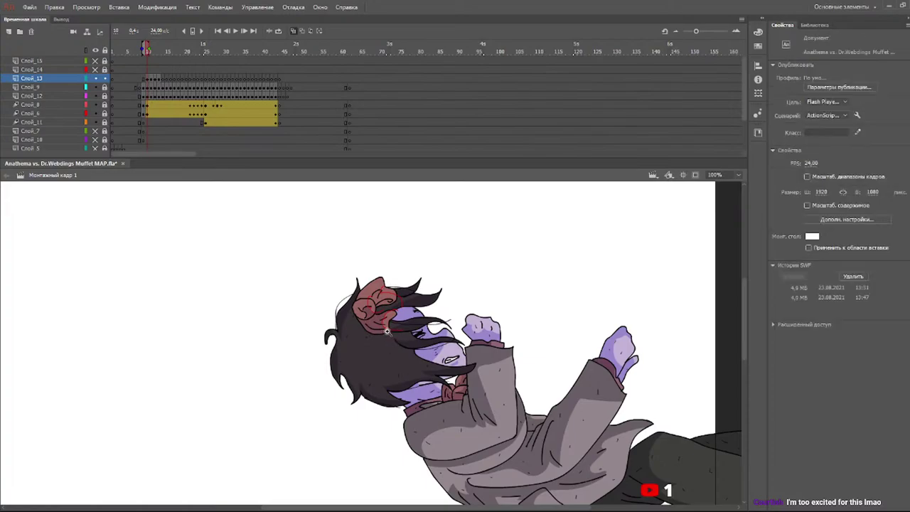
click(388, 335)
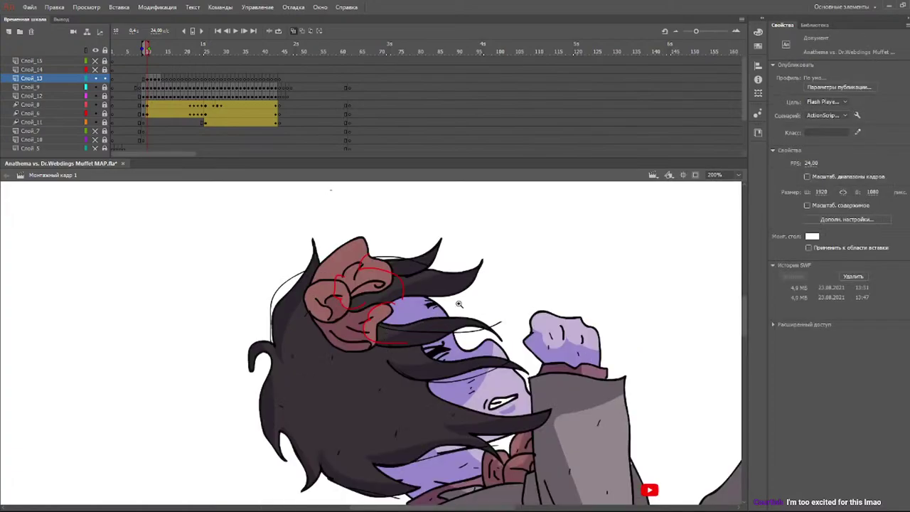
key(b)
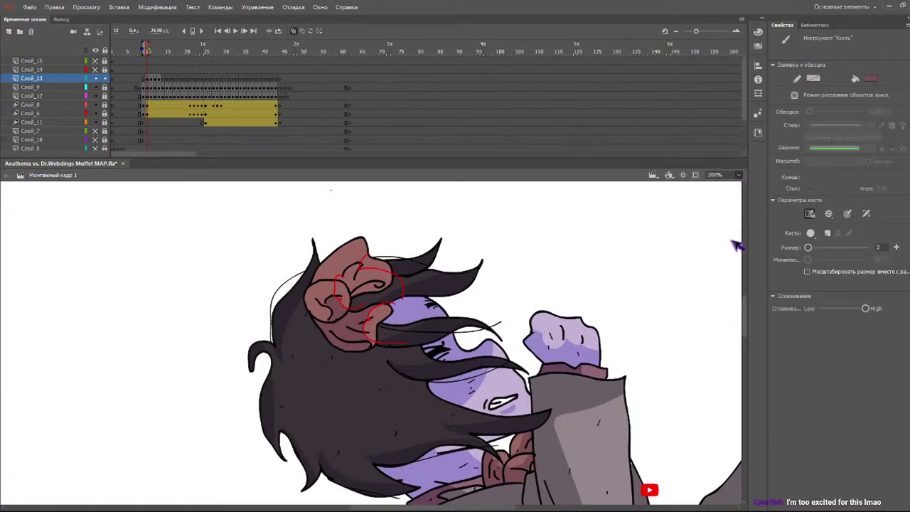
key(ctrl+1)
key(k)
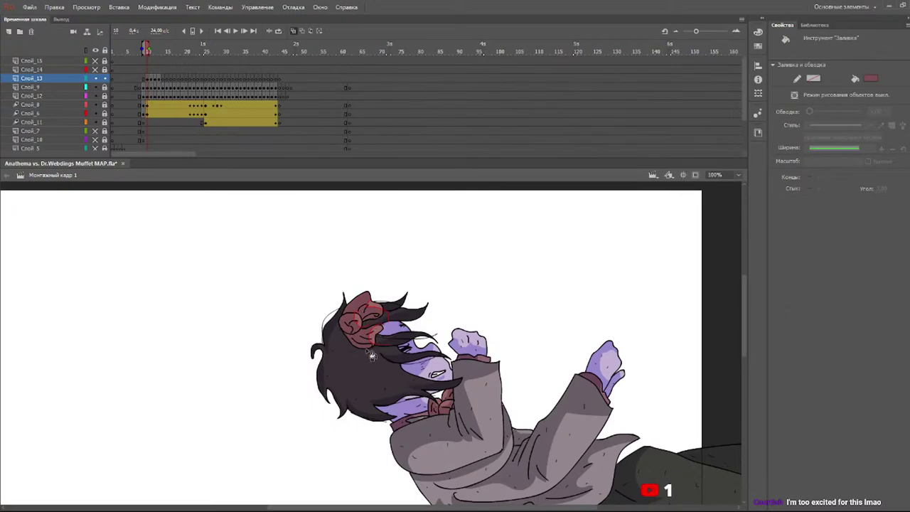
- Fill the bow's shadow areas at frame 11 with the darker reddish brown, with object drawing mode turned on
key(period)
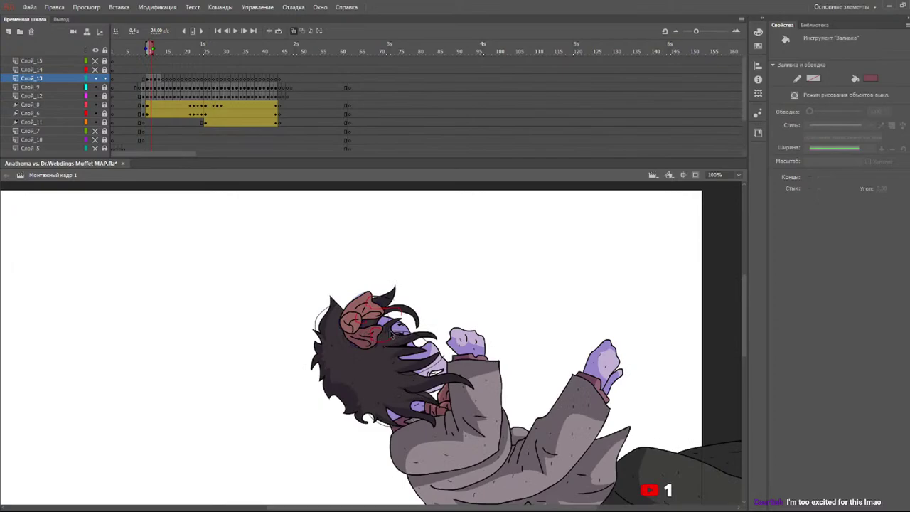
key(b)
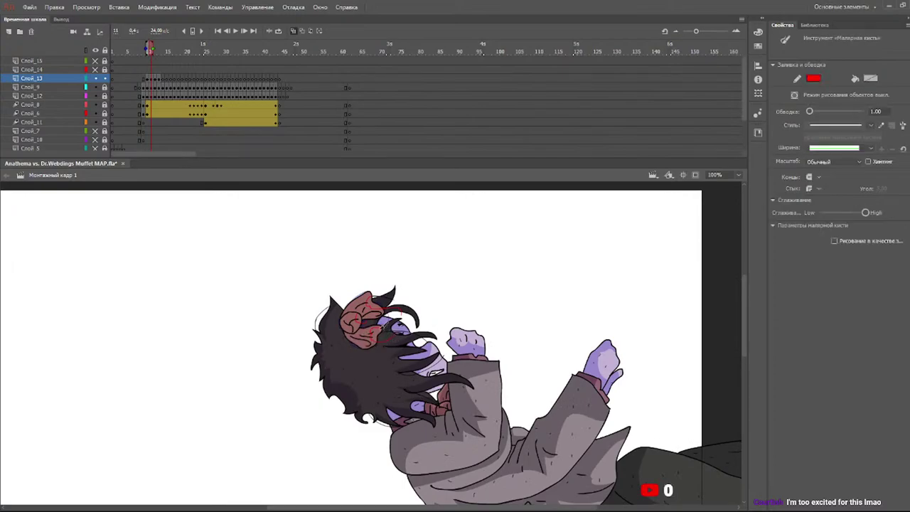
key(k)
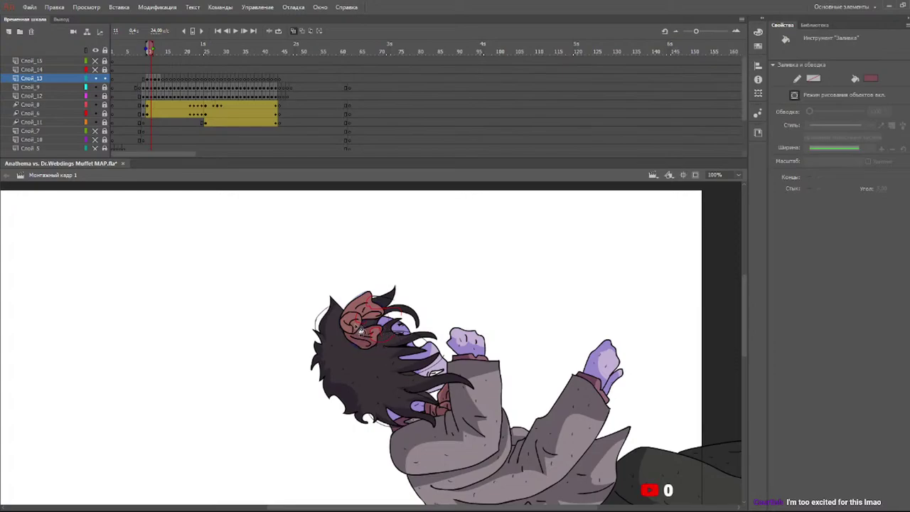
click(373, 319)
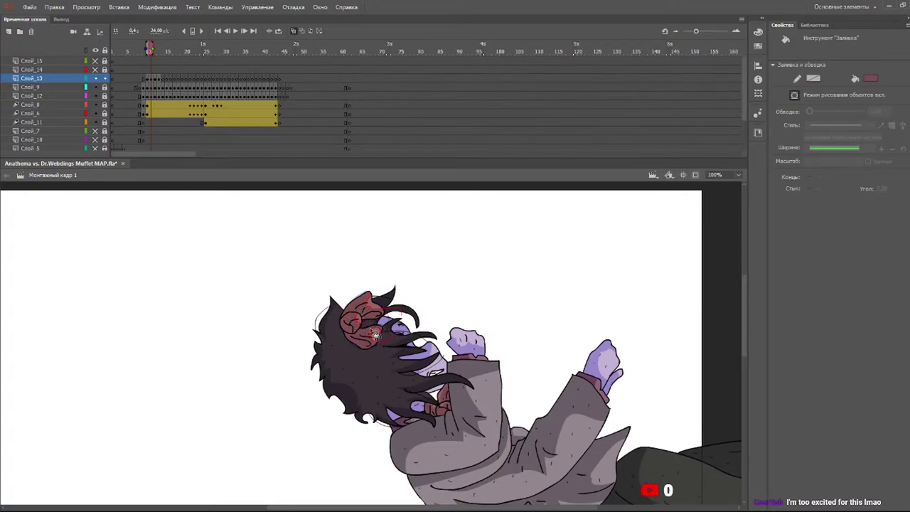
- Fill the bow's shadow areas at frames 12 and 13 with the darker reddish brown inside the red boundary lines
key(period)
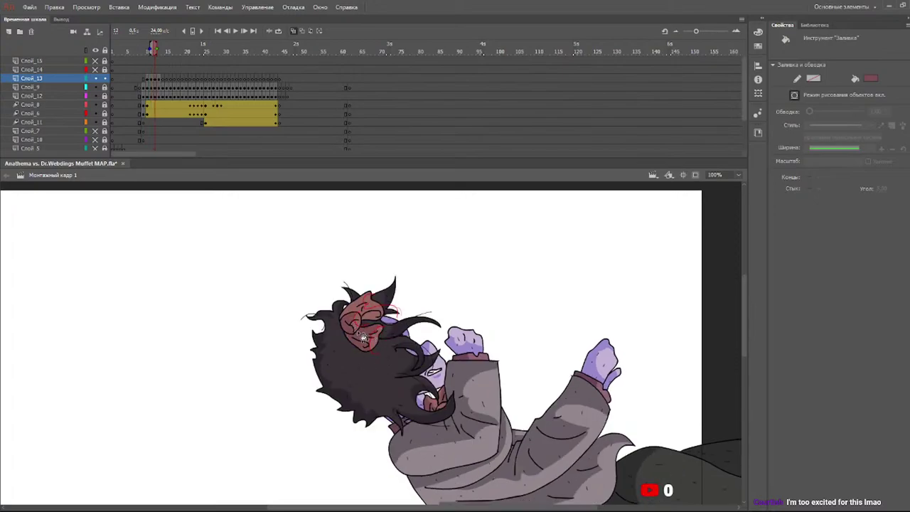
click(368, 324)
click(377, 322)
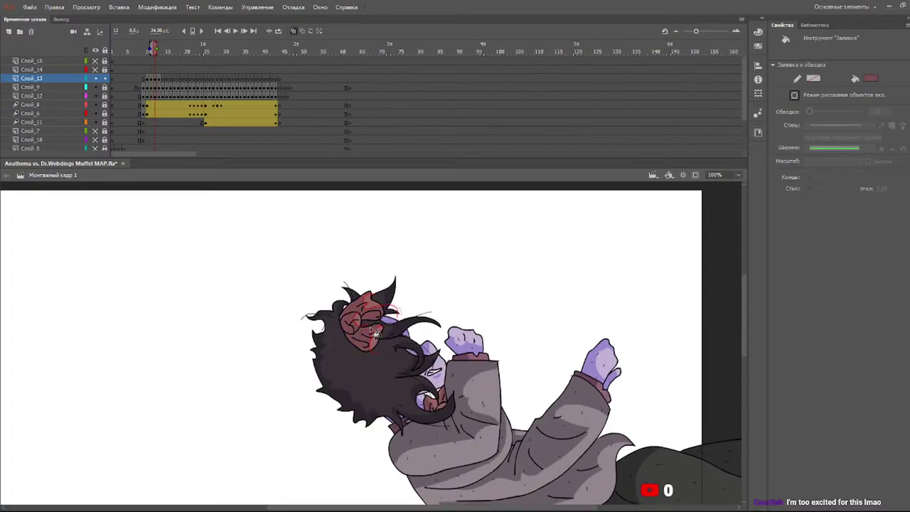
key(period)
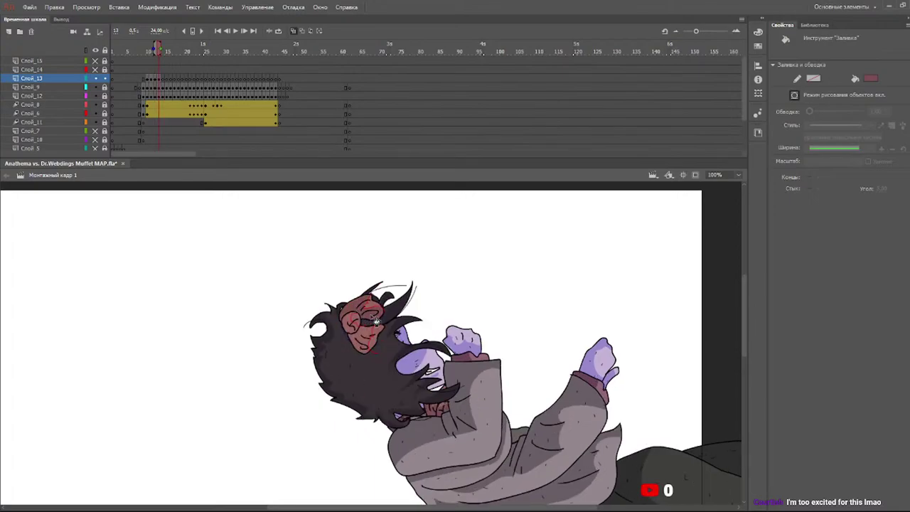
click(367, 345)
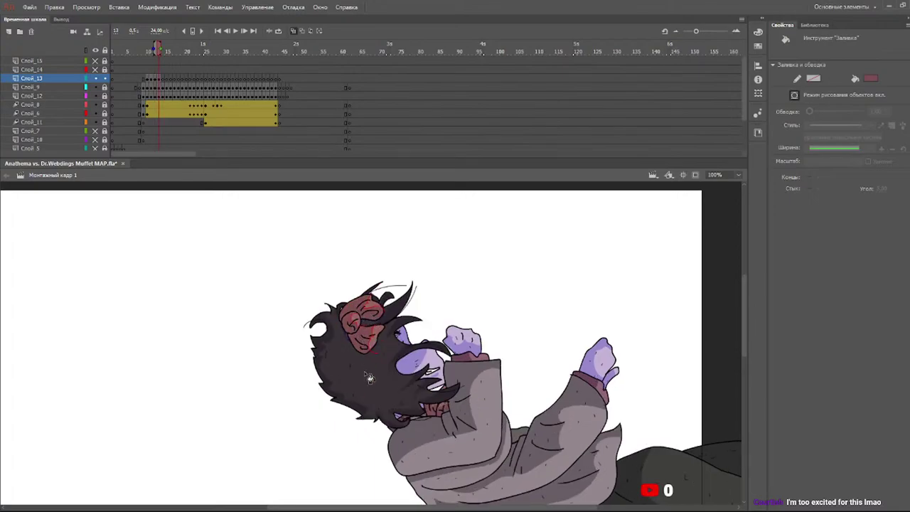
- Set the stroke colour of the bow's red shadow boundary lines to none at frames 10 to 13
click(148, 78)
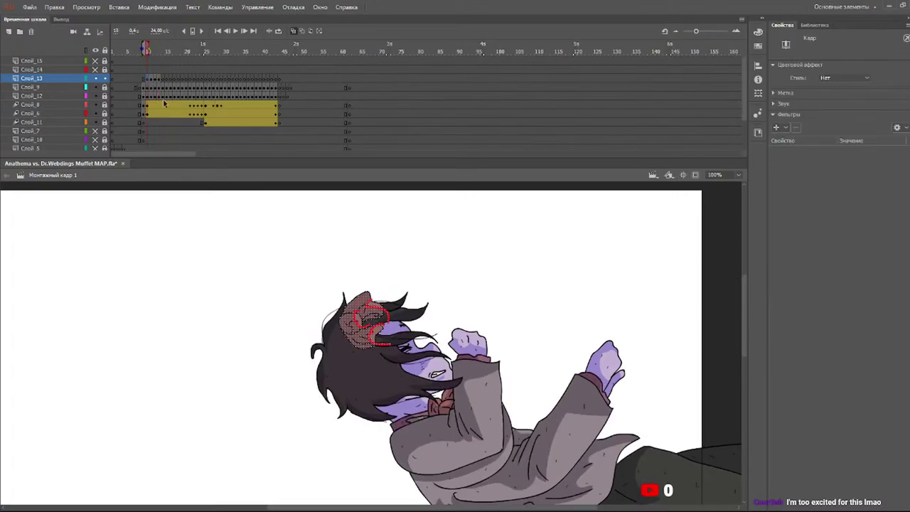
click(816, 122)
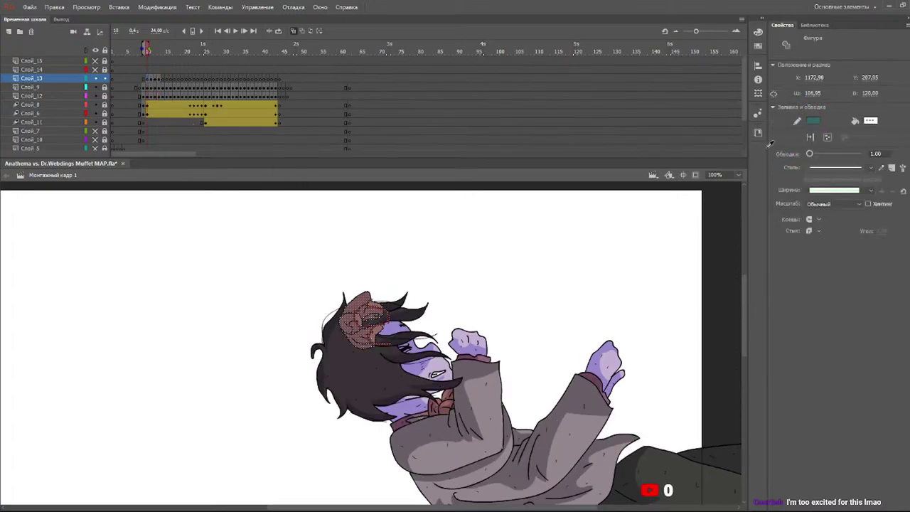
click(791, 130)
key(.)
click(815, 124)
click(793, 132)
key(.)
click(811, 122)
click(791, 132)
key(.)
click(810, 122)
click(790, 132)
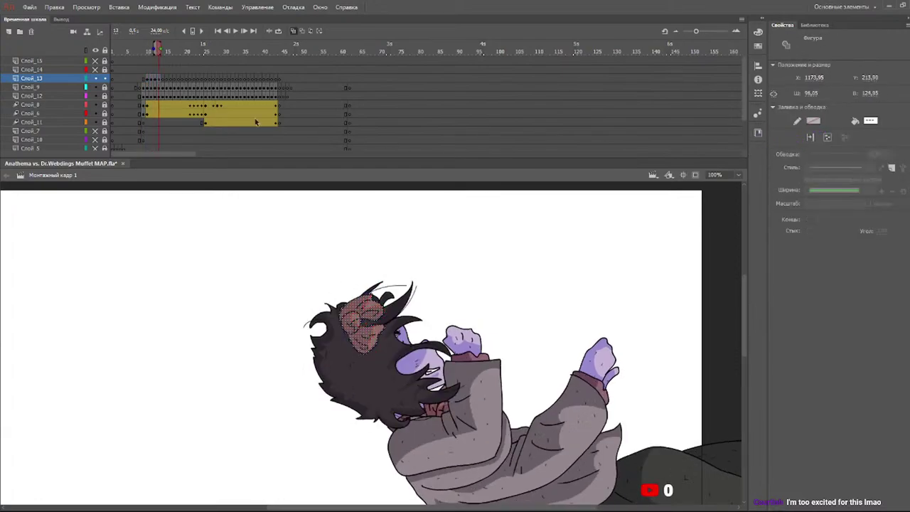
- Add short black detail strokes to the bow at frames 10 to 13 with the Brush tool at size 1
mouse_move(144, 50)
mouse_down()
mouse_move(161, 54)
mouse_move(152, 53)
mouse_up()
key(period)
key(period)
key(period)
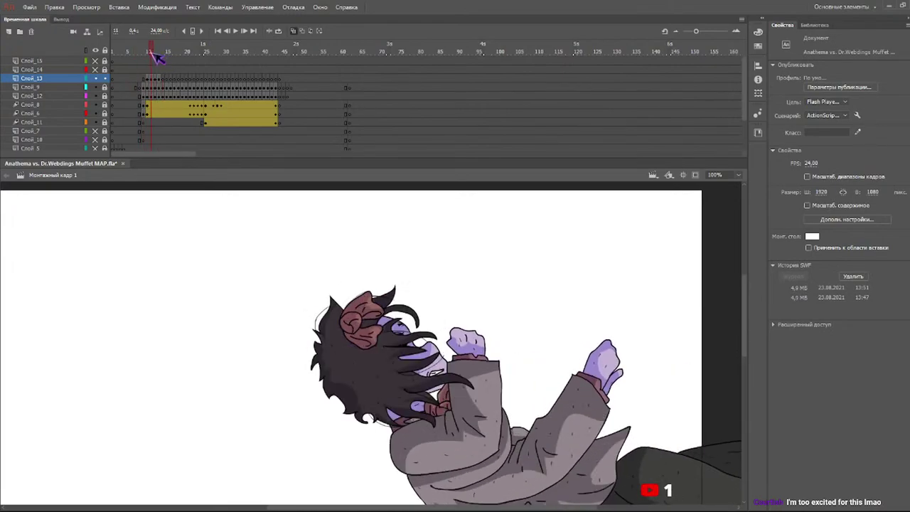
click(145, 48)
key(b)
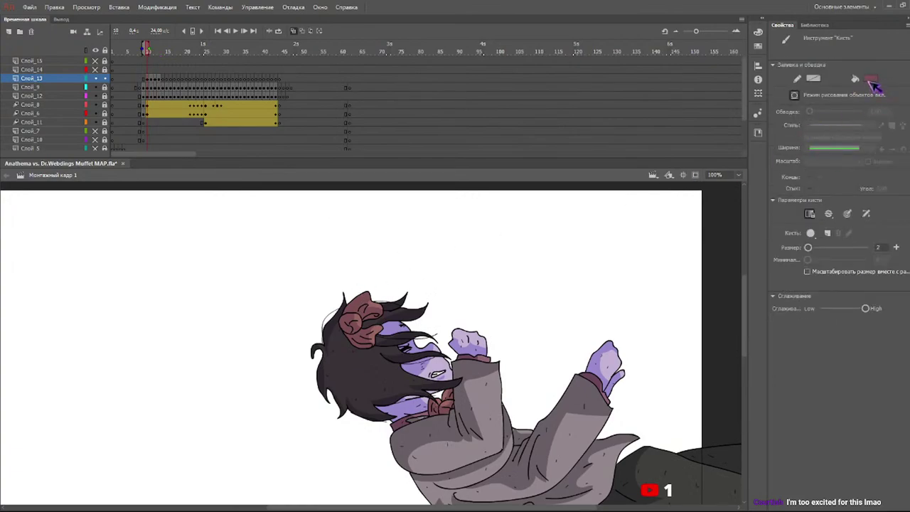
click(734, 115)
click(881, 247)
text(1)
key(Return)
drag(145, 47, 149, 48)
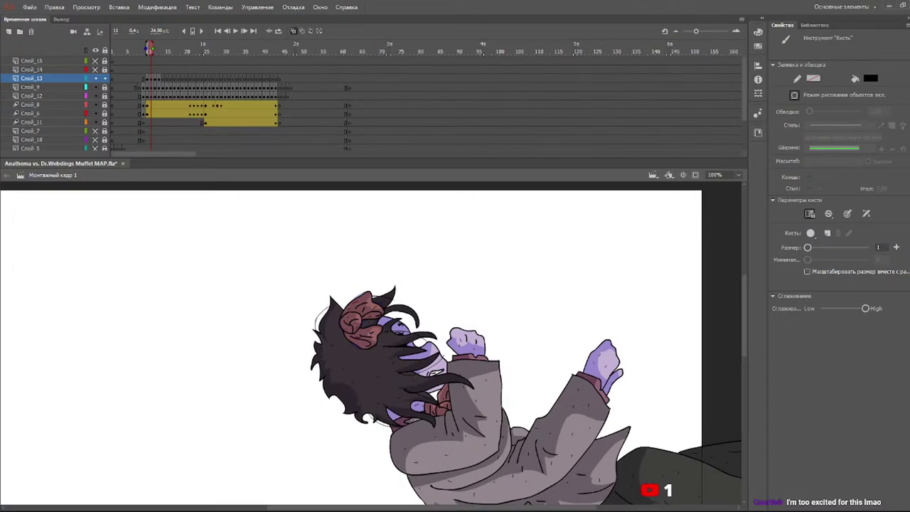
drag(149, 48, 153, 47)
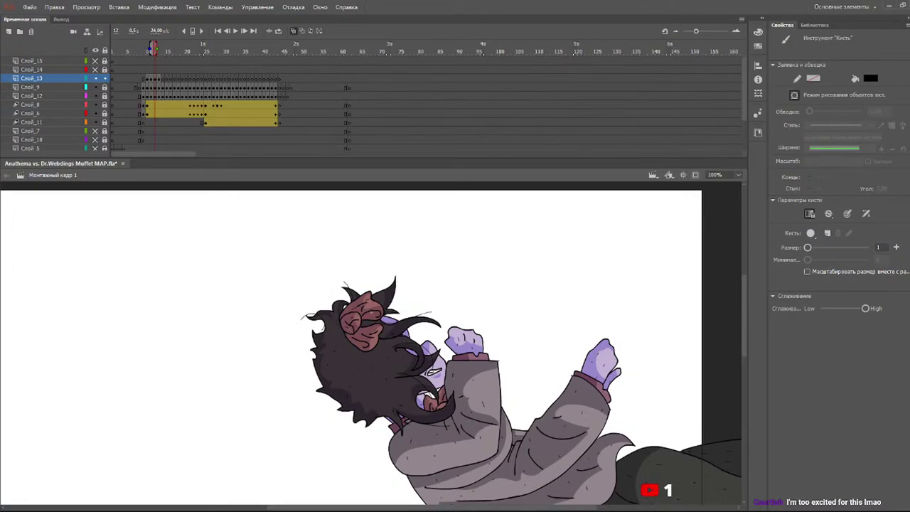
drag(152, 47, 157, 49)
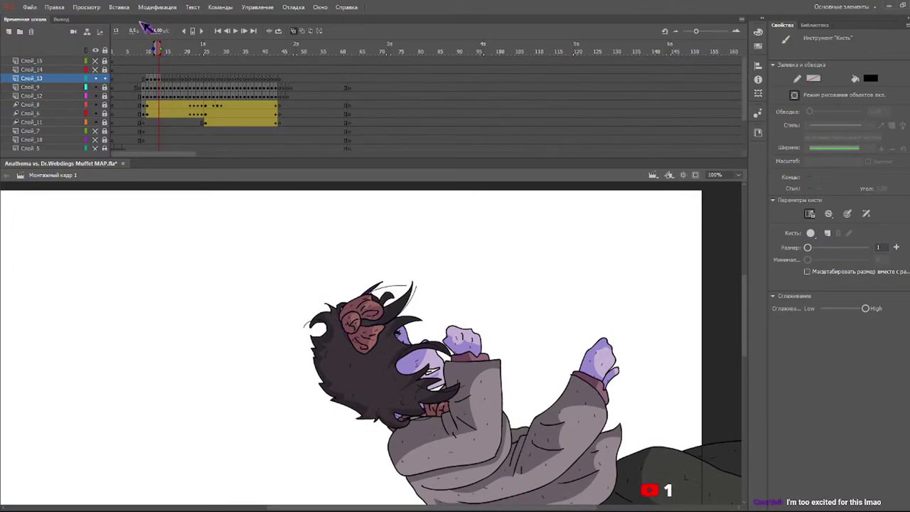
- Duplicate the four bow frames 10 to 13 repeatedly along the bow's layer up to the end of the falling animation
drag(138, 53, 143, 79)
click(139, 53)
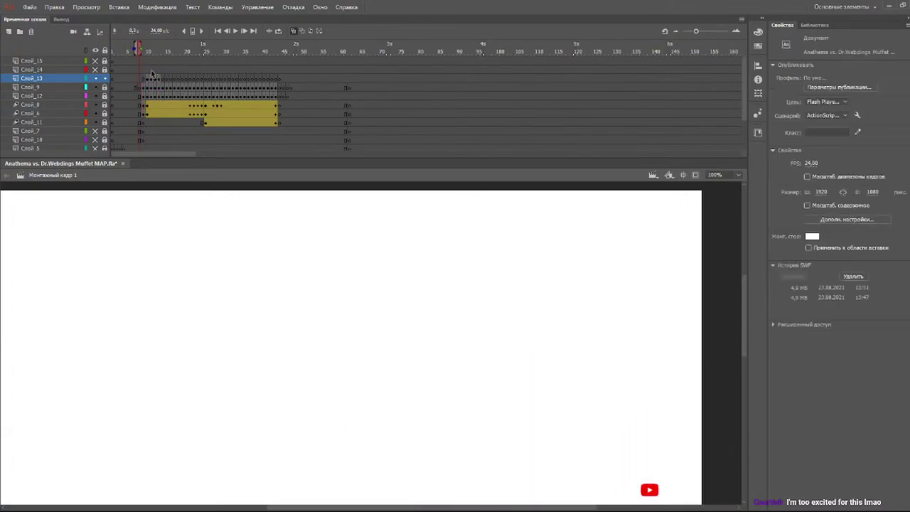
drag(146, 79, 160, 80)
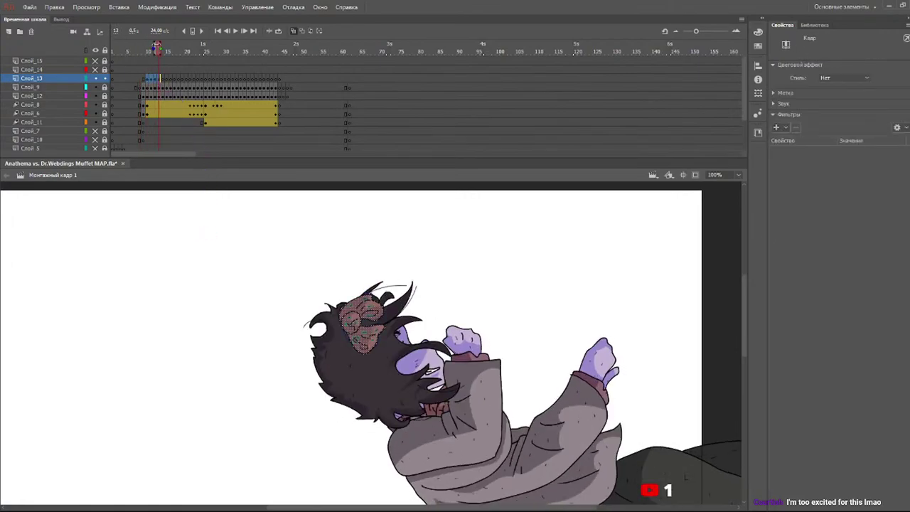
drag(163, 81, 175, 80)
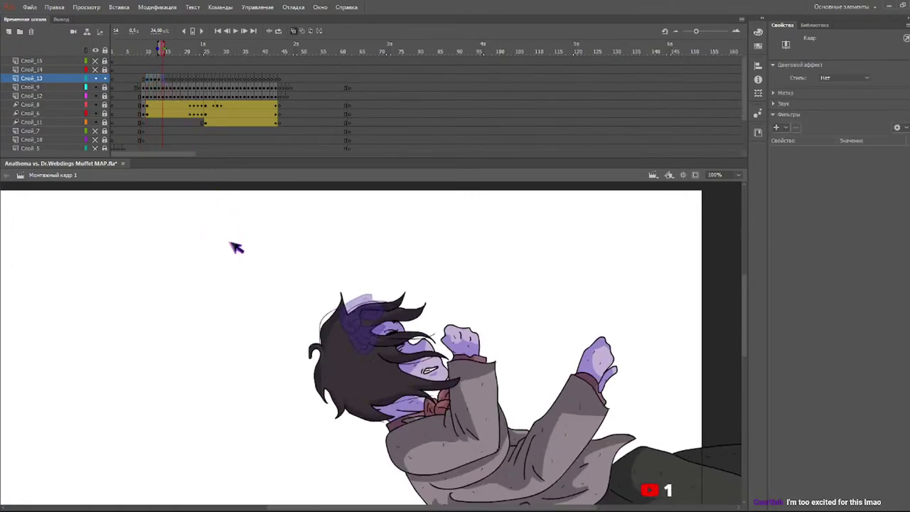
drag(179, 82, 191, 81)
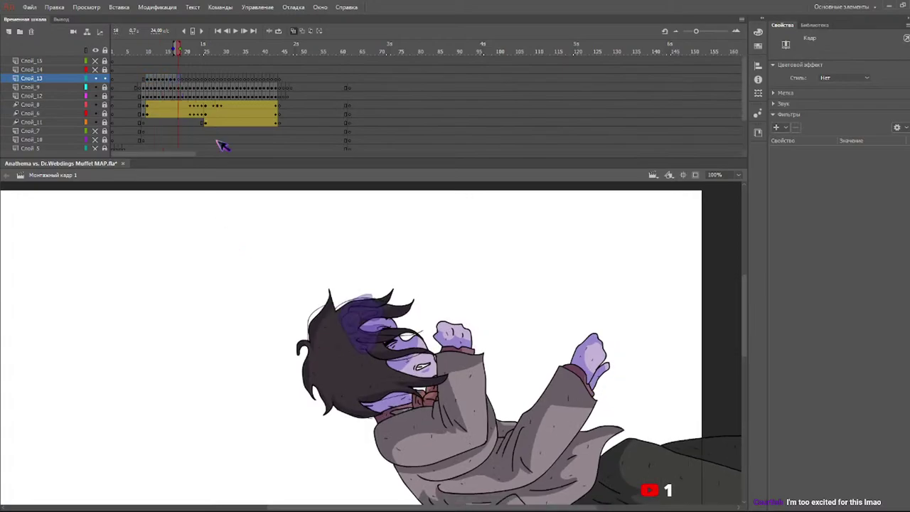
drag(194, 82, 237, 81)
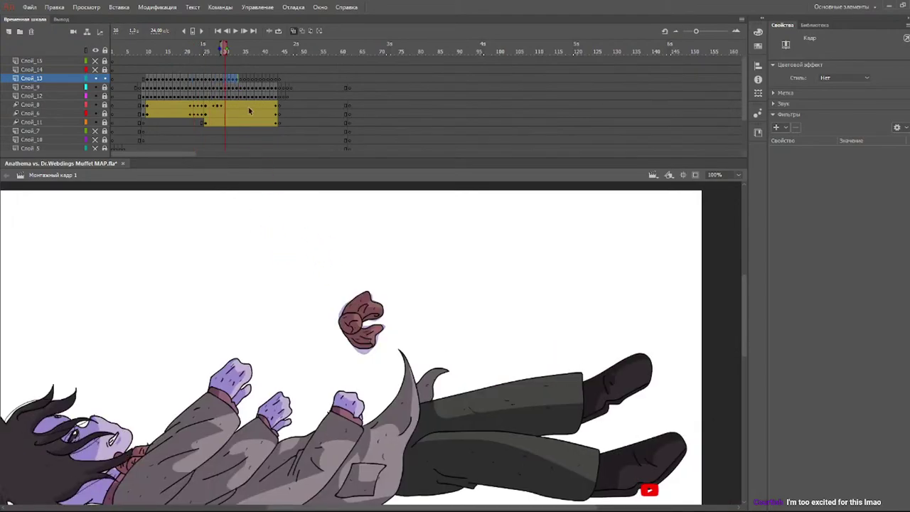
drag(241, 82, 282, 80)
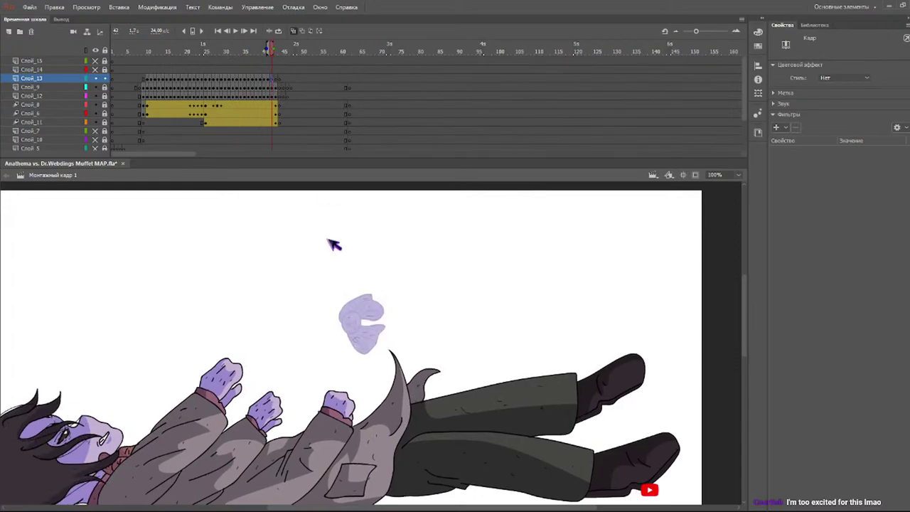
- Delete the surplus bow drawings on the frames past the end of the falling animation
click(284, 84)
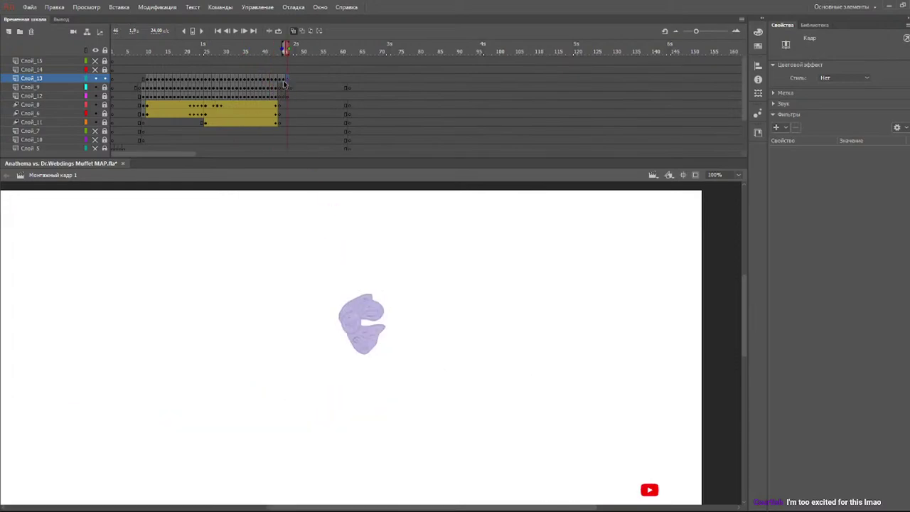
click(285, 84)
key(Delete)
click(279, 79)
key(Delete)
- Play the animation from the start and step through it from frame 10 to check the repeated bow against the character
drag(253, 53, 87, 54)
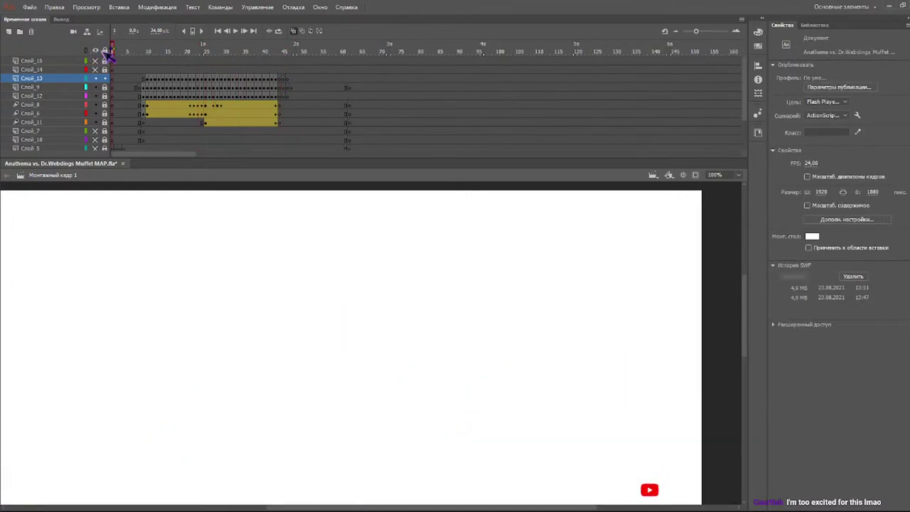
key(Return)
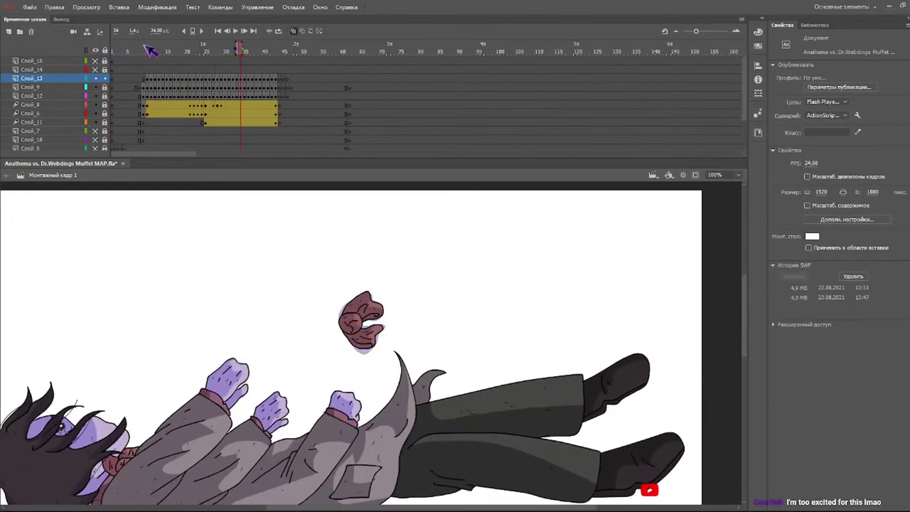
click(146, 49)
key(.)
key(.)
key(.)
key(.)
key(.)
key(.)
key(.)
key(.)
key(.)
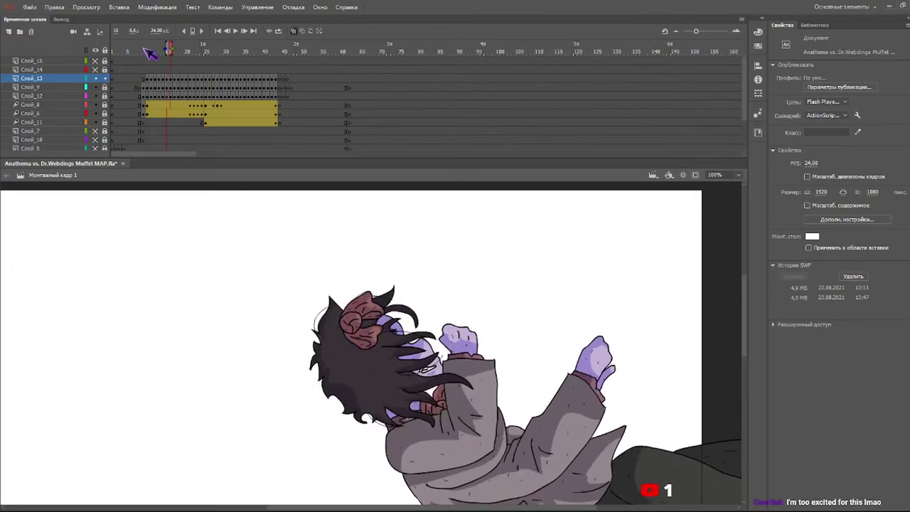
- Insert one extra frame across all layers around frame 19 and return to frame 10
key(F5)
key(.)
key(.)
key(.)
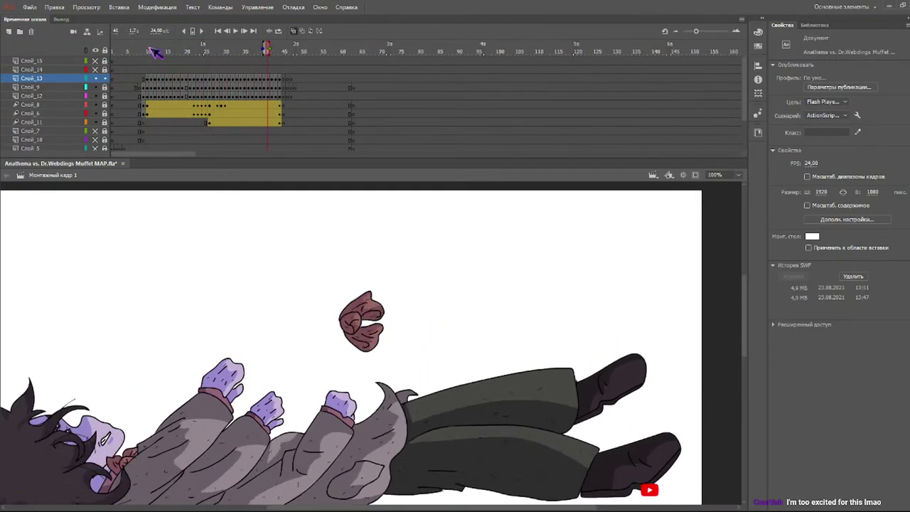
click(147, 49)
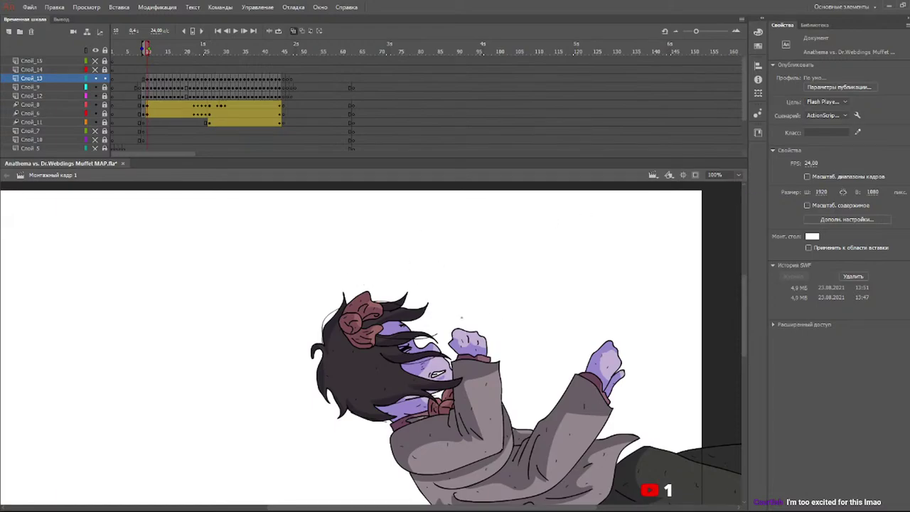
- Select the bow at frame 11 and shift it slightly to follow the head, working at 200% zoom
drag(146, 49, 150, 49)
click(151, 81)
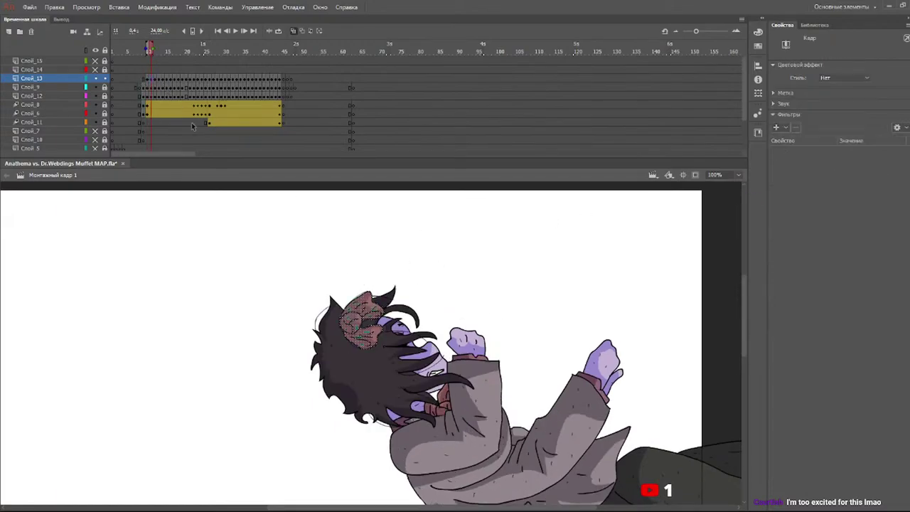
click(372, 314)
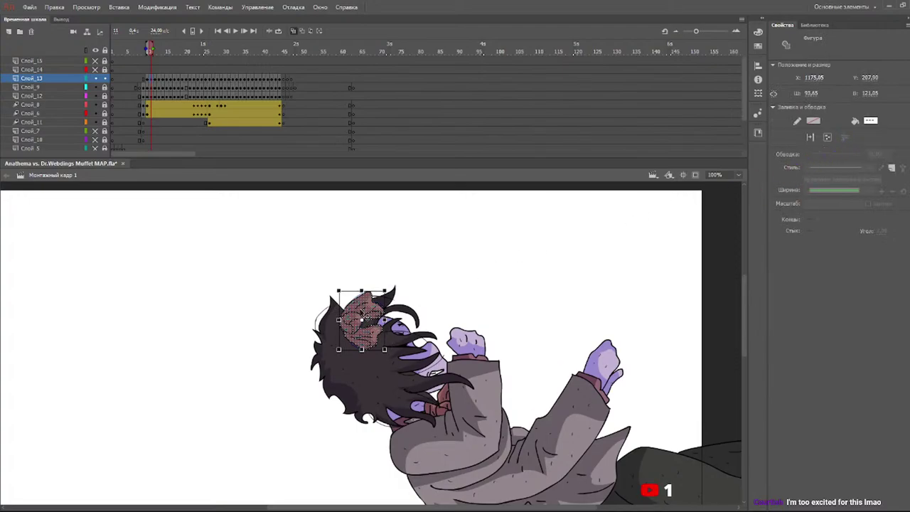
click(738, 174)
click(712, 249)
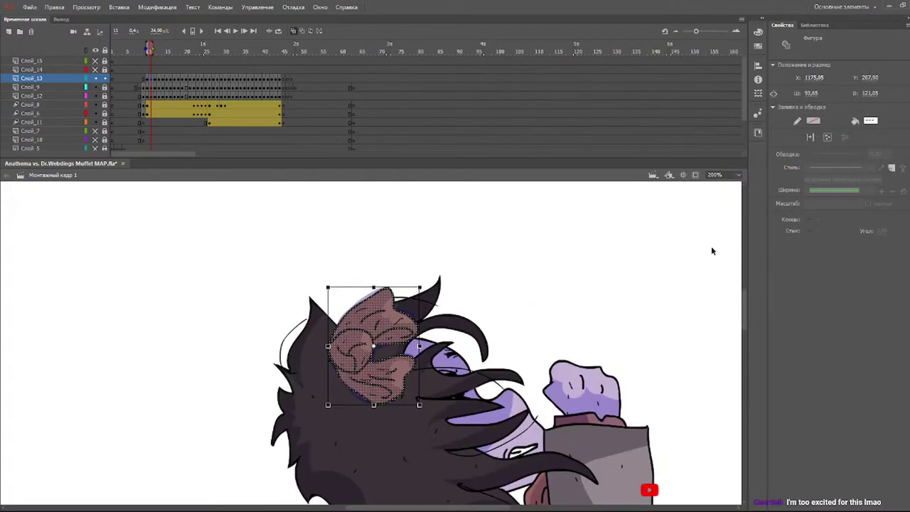
drag(372, 329, 370, 328)
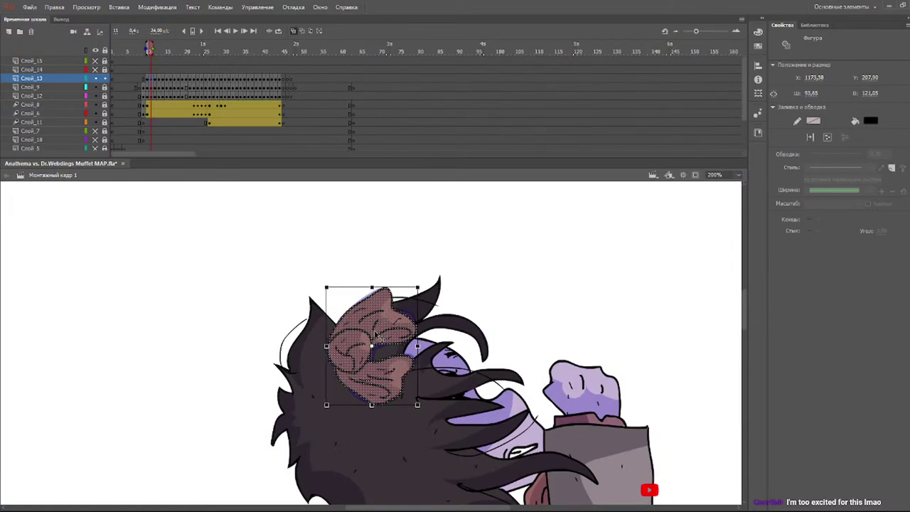
- Move the bow at frames 12 and 13 slightly left and down to follow the head
key(period)
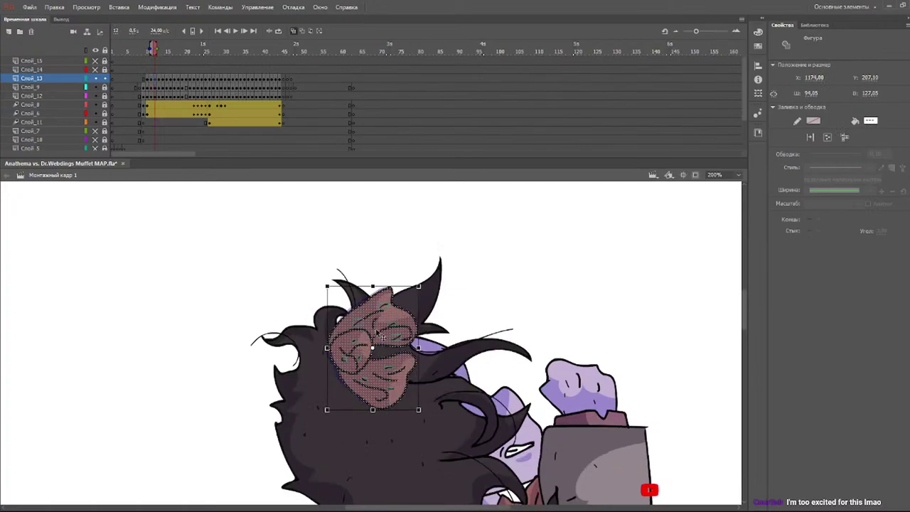
drag(380, 335, 374, 336)
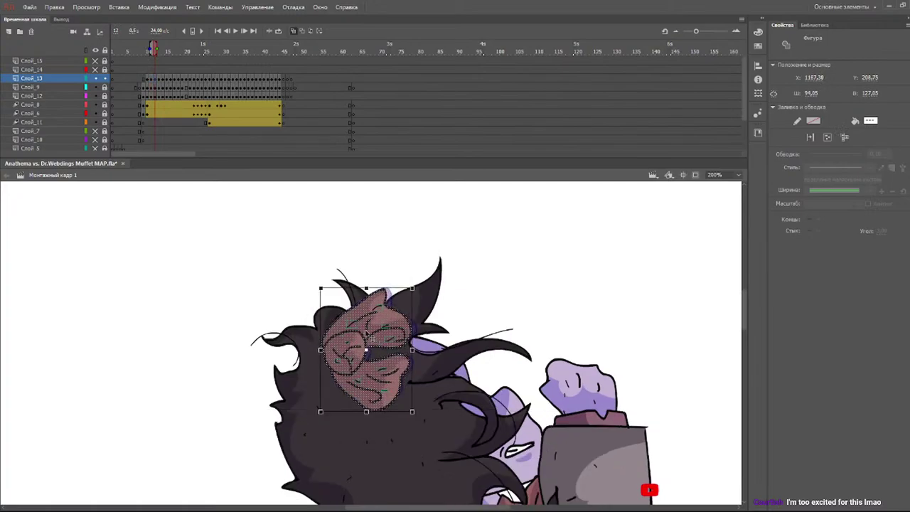
key(period)
drag(374, 337, 362, 342)
- Reposition the bow on the character's head at each frame from 14 to 20
key(period)
key(period)
key(period)
key(period)
key(period)
key(period)
key(period)
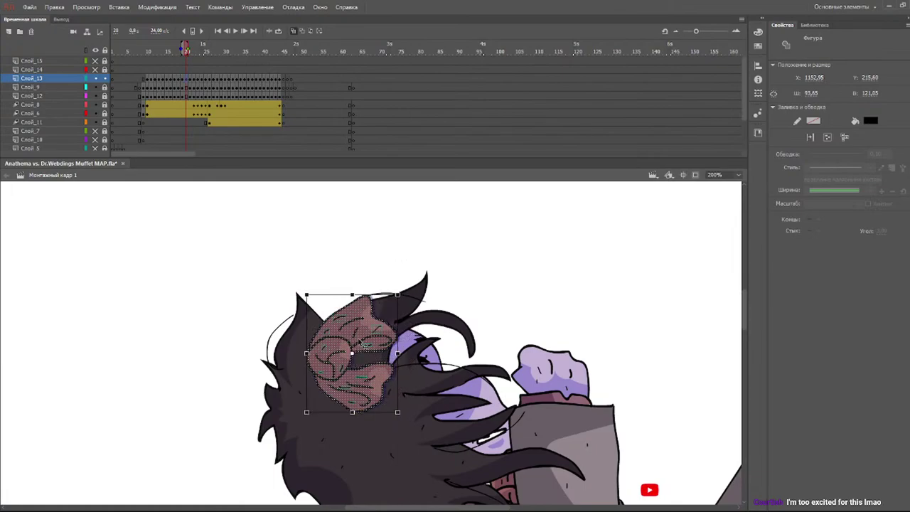
- Move the bow onto the falling head at frames 21 to 23 and play the animation to check it
key(period)
mouse_move(359, 344)
mouse_down()
mouse_move(304, 355)
mouse_move(298, 387)
mouse_up()
key(period)
key(period)
drag(351, 347, 313, 371)
drag(162, 51, 129, 57)
key(Return)
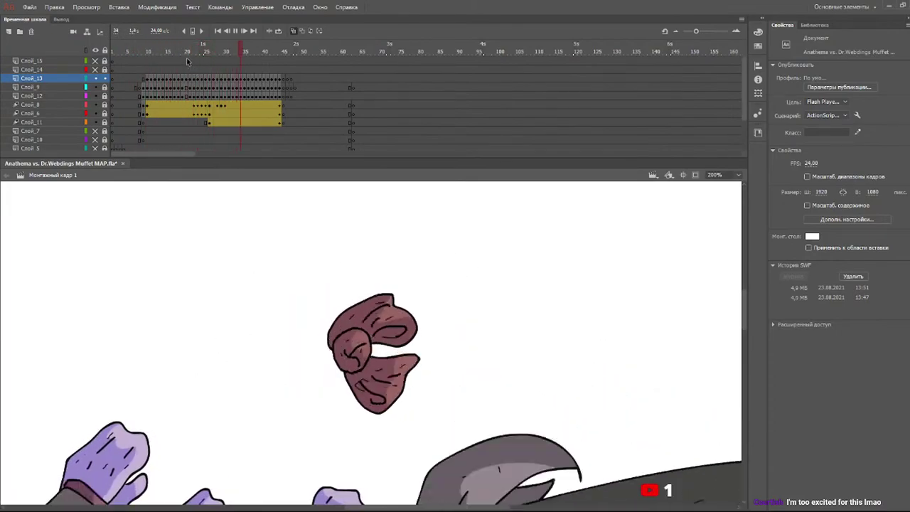
- Move the bow at frame 24 down onto the character's head
click(189, 55)
drag(193, 54, 214, 50)
drag(744, 311, 745, 321)
drag(443, 508, 427, 467)
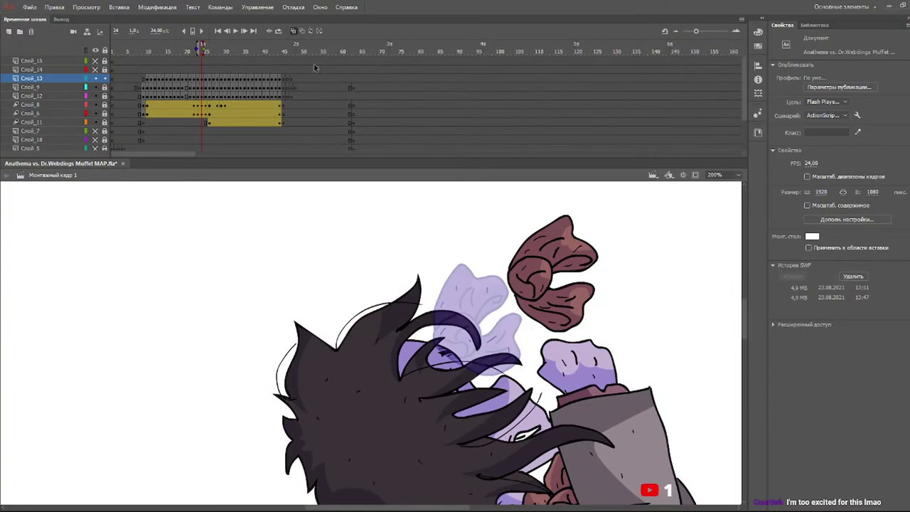
click(216, 84)
drag(564, 248, 434, 412)
- Move the bow at frame 25 onto the character's head and rotate it to match the head's tilt
key(period)
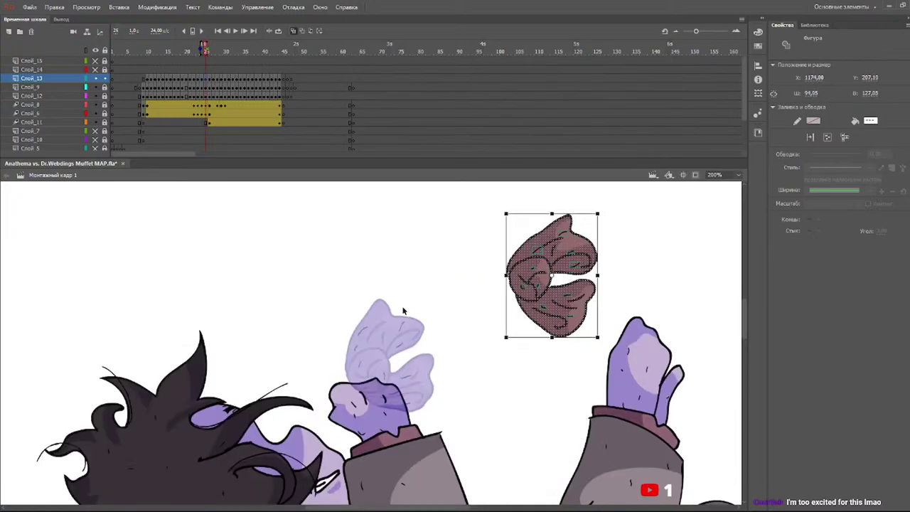
drag(559, 270, 199, 429)
drag(238, 387, 212, 359)
drag(199, 402, 197, 389)
- Move the bow at frame 26 onto the lying character's head and rotate it to match the head's tilt
key(.)
drag(429, 506, 398, 507)
scroll(750, 313, down, 2)
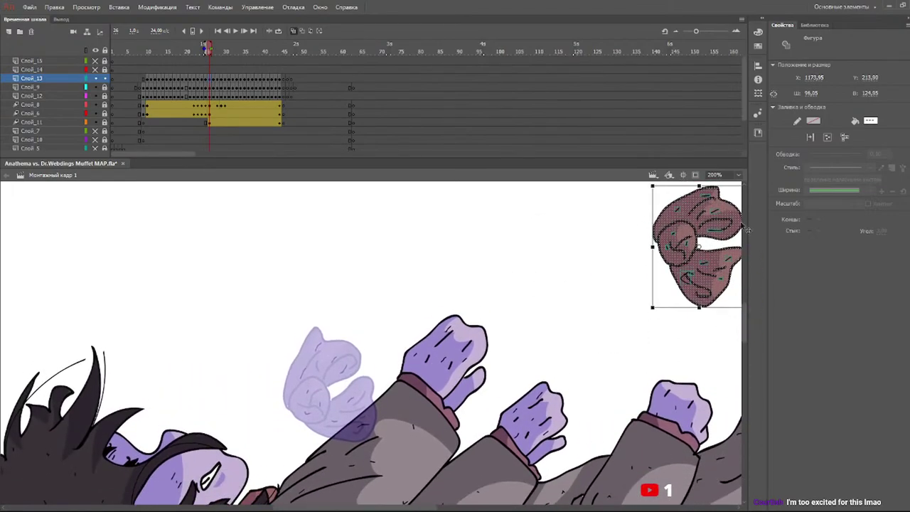
key(ctrl+minus)
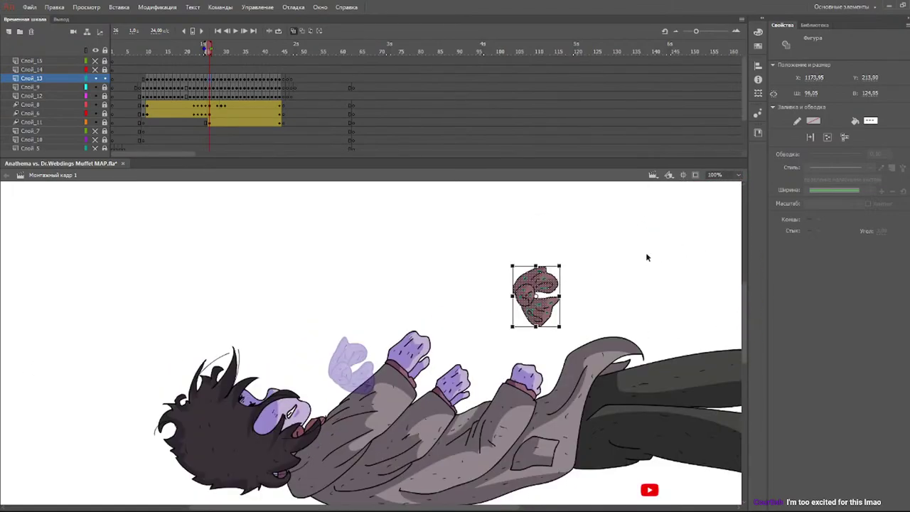
drag(533, 288, 254, 370)
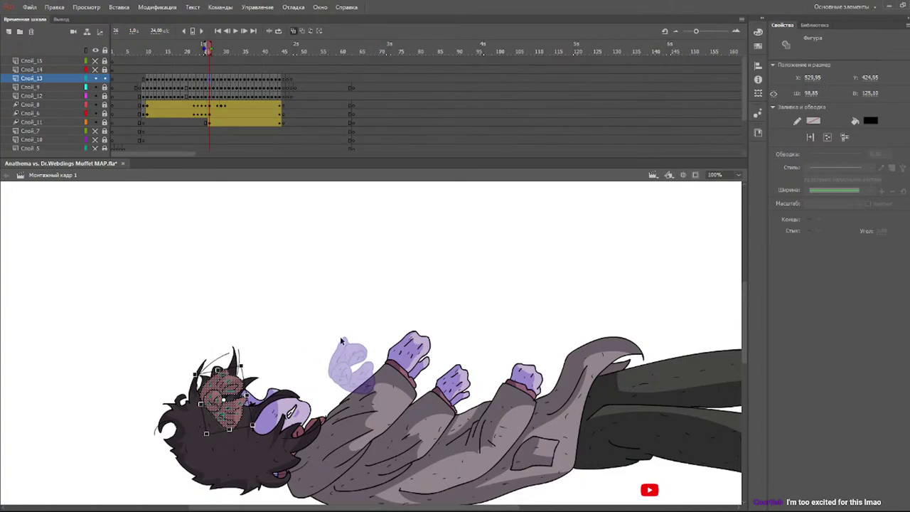
- Place the bow on the character's head at frames 27 and 28, rotating it to follow the head's tilt
key(period)
drag(535, 290, 235, 380)
key(period)
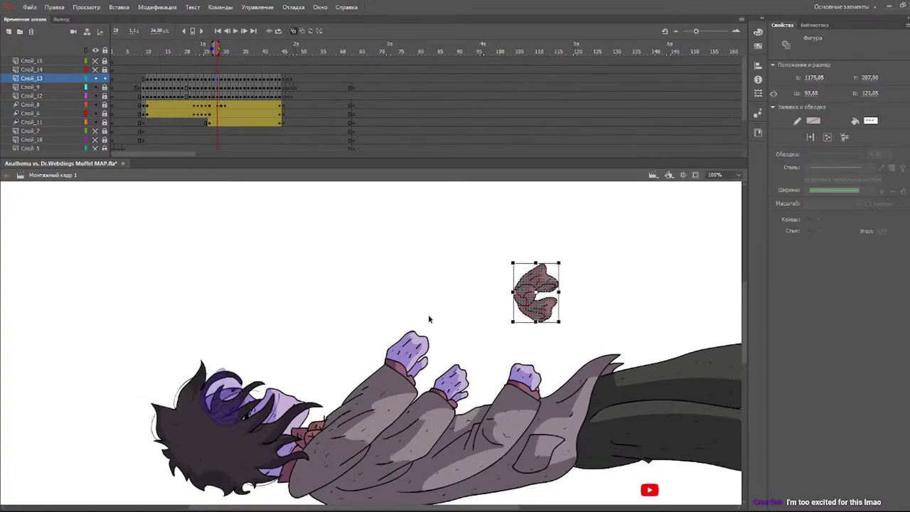
drag(536, 291, 207, 409)
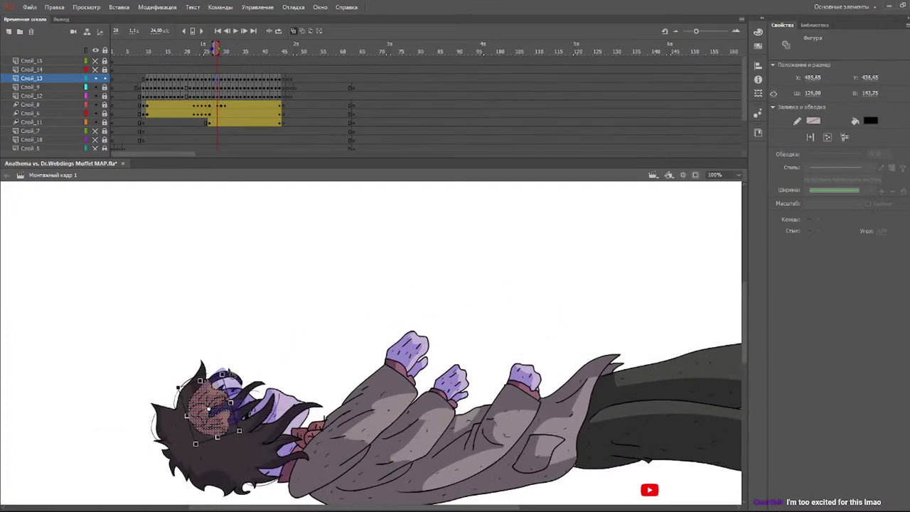
drag(208, 398, 221, 389)
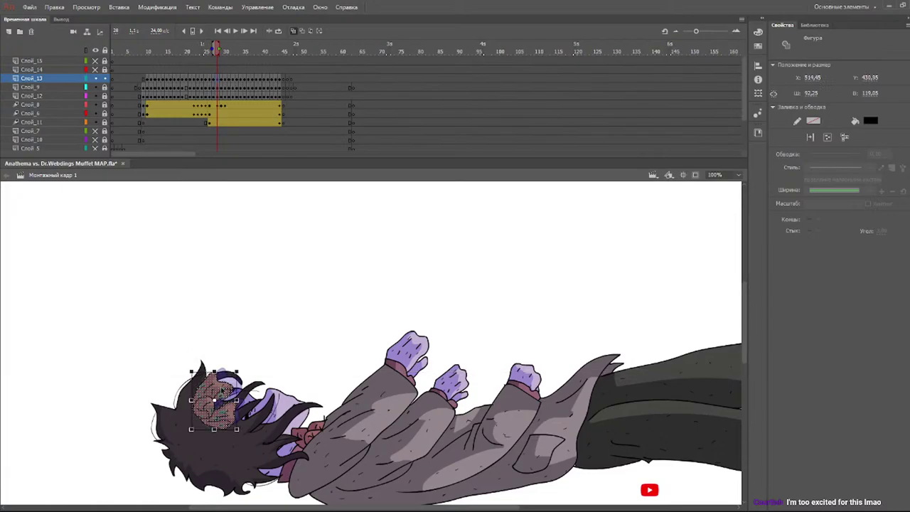
- Move the bow at frame 29 onto the head and scrub through the neighbouring frames to check it
key(period)
drag(540, 291, 217, 392)
mouse_move(217, 60)
mouse_down()
mouse_move(203, 55)
mouse_move(230, 61)
mouse_up()
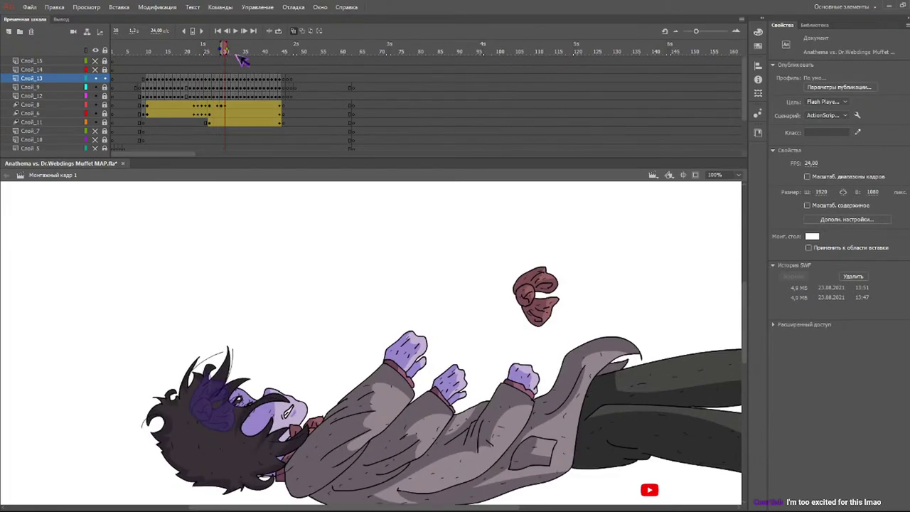
- Select the bow at frame 30, place and rotate it on the head, and fine-tune its position at 150% zoom
key(.)
mouse_move(228, 50)
mouse_down()
mouse_move(207, 54)
mouse_move(226, 54)
mouse_up()
click(226, 80)
drag(518, 275, 221, 392)
drag(234, 434, 235, 435)
drag(244, 382, 217, 391)
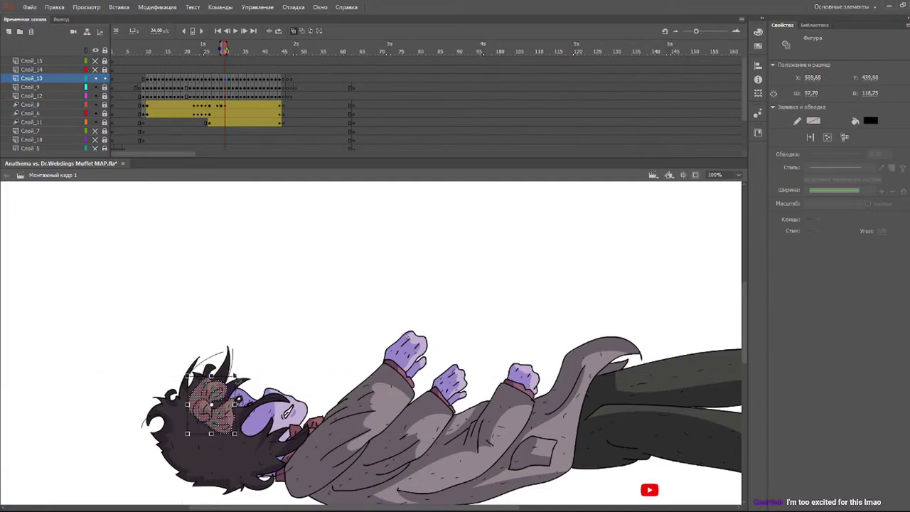
click(735, 172)
text(150)
key(Return)
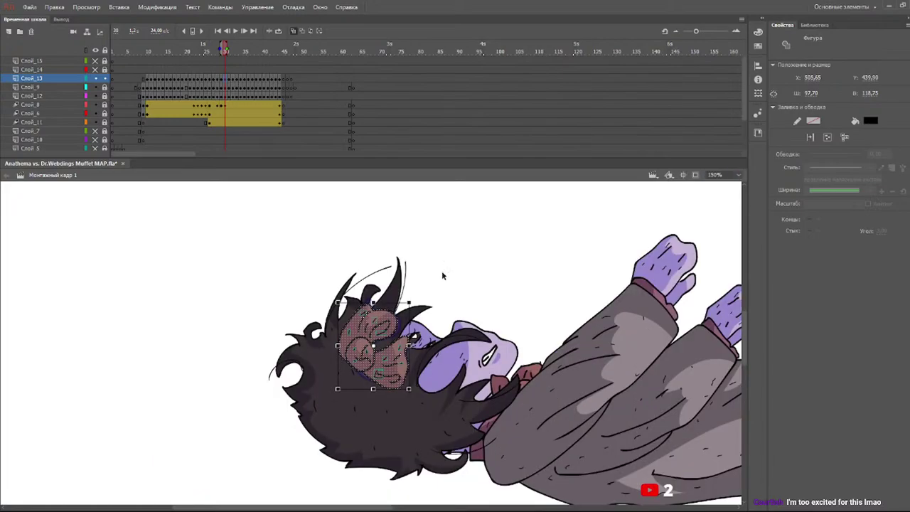
drag(382, 506, 457, 505)
drag(745, 351, 744, 337)
drag(135, 405, 132, 405)
- Place the bow on the character's hair at frames 31 and 32, tilting it to line up with the previous frame's bow
key(period)
drag(600, 248, 111, 420)
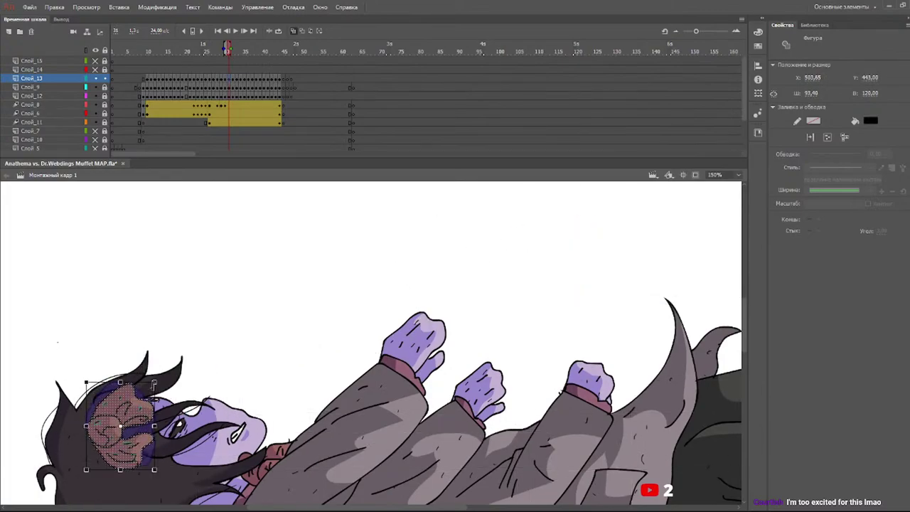
drag(162, 393, 148, 375)
drag(129, 411, 133, 409)
key(period)
drag(610, 249, 121, 421)
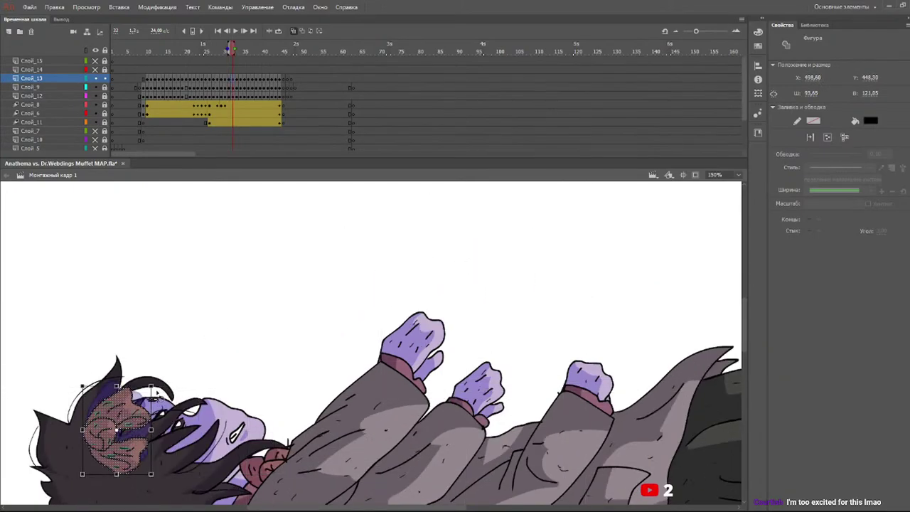
drag(135, 416, 131, 412)
- Move and rotate the bow onto the head at frames 33 and 34, and scrub the timeline to check the motion
key(period)
drag(608, 247, 111, 423)
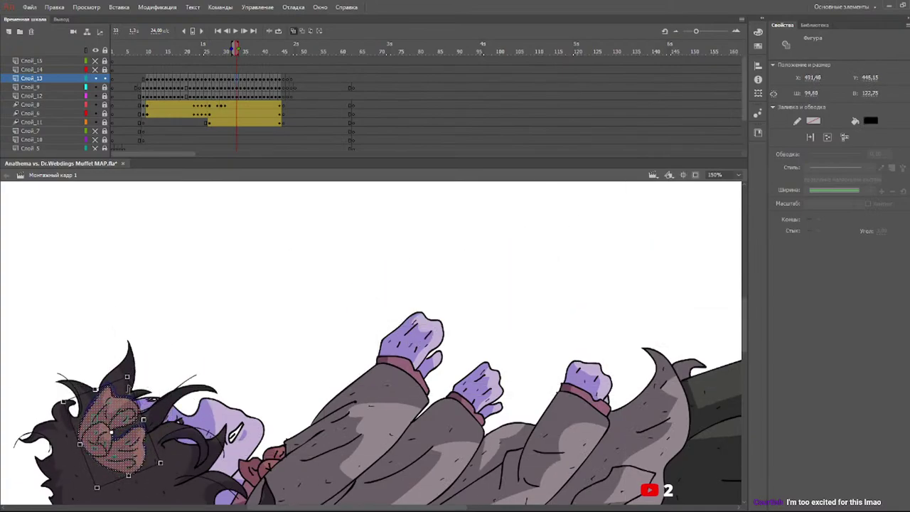
drag(125, 413, 123, 408)
key(period)
key(period)
drag(610, 243, 113, 422)
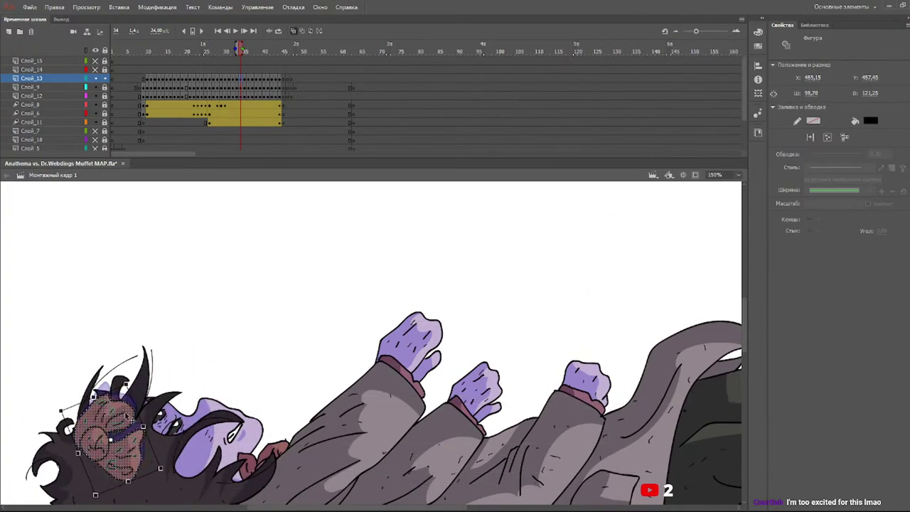
drag(114, 431, 111, 421)
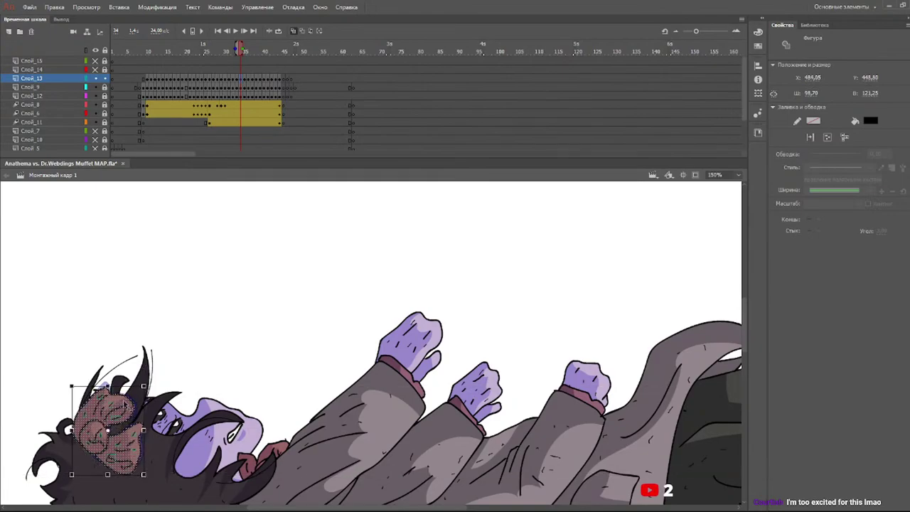
drag(221, 50, 241, 76)
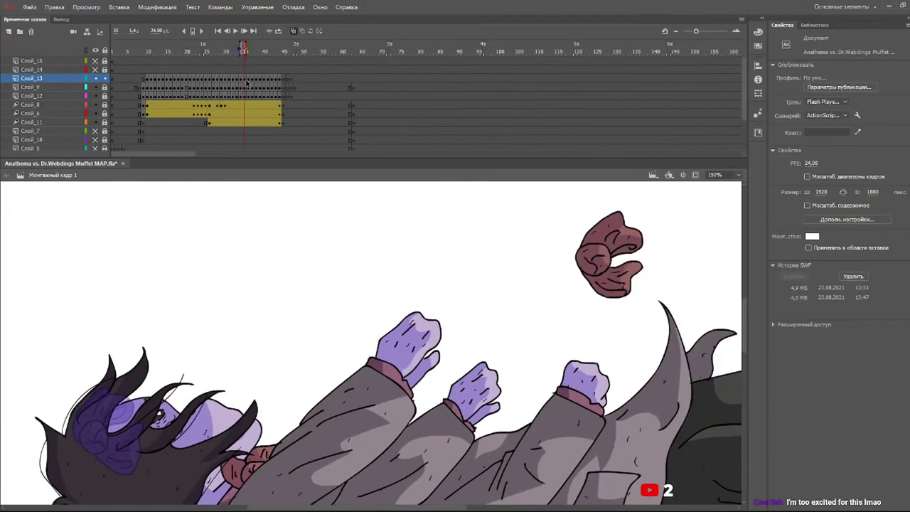
- Select the bow at frame 35, move it onto the head and rotate it to match the previous frame
click(247, 84)
drag(610, 245, 111, 422)
drag(151, 400, 141, 380)
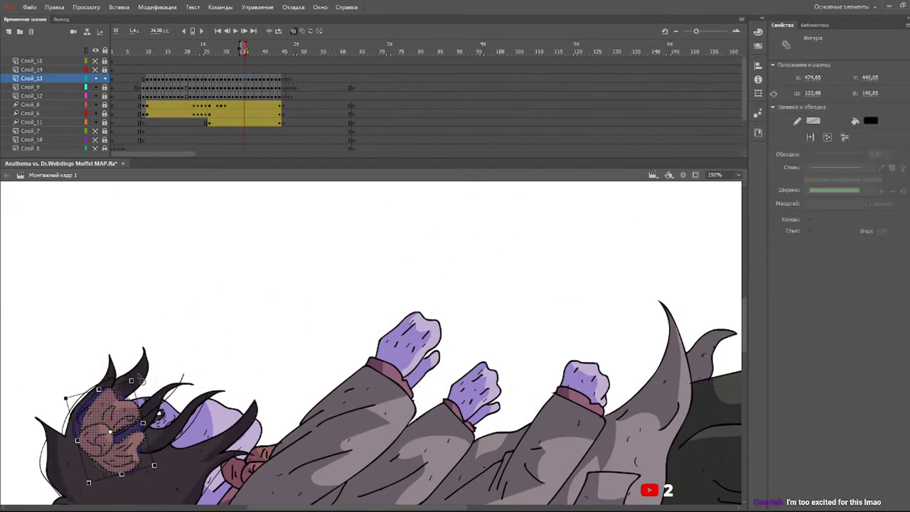
drag(122, 413, 118, 414)
key(q)
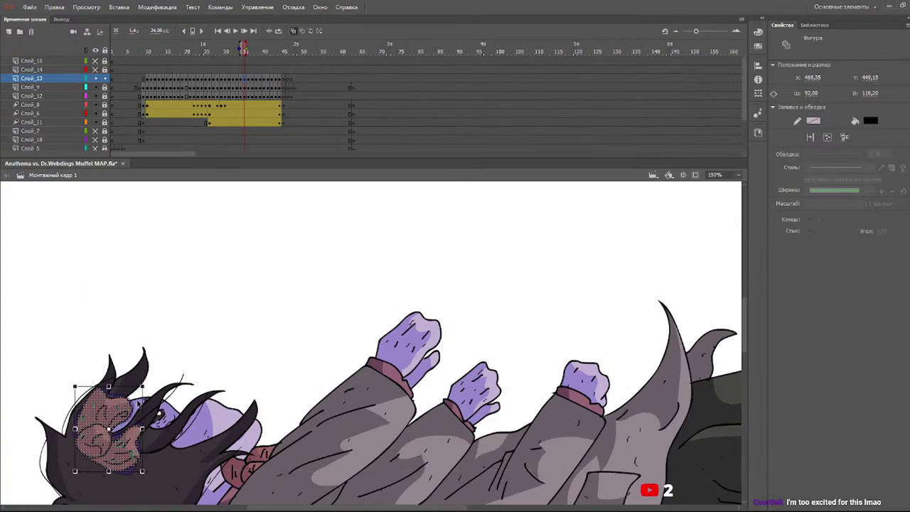
- Move the bow onto the head at frames 36 and 37, rotating it counterclockwise and nudging it into place
key(.)
drag(605, 241, 105, 428)
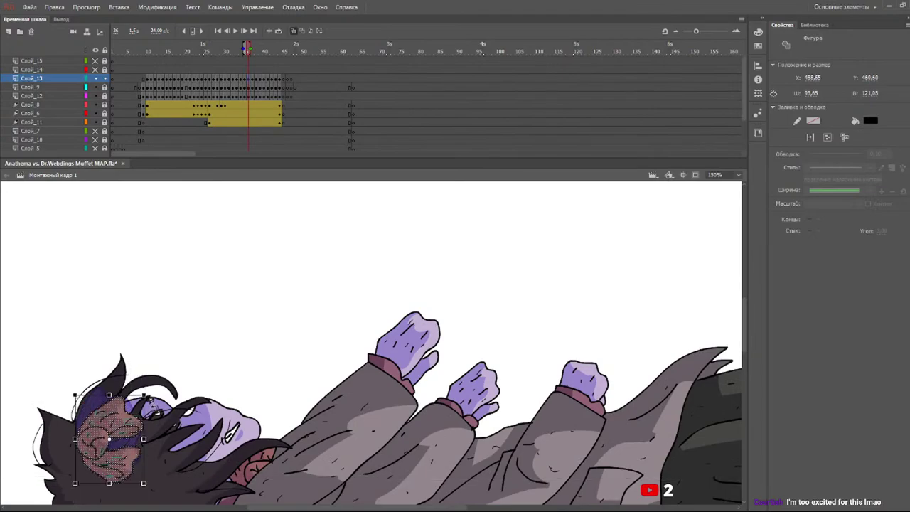
drag(152, 399, 140, 382)
drag(125, 429, 117, 418)
key(period)
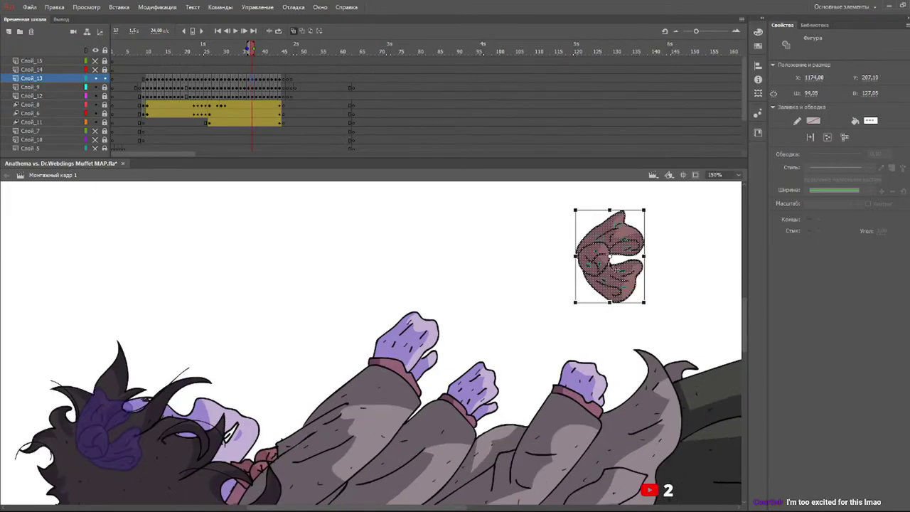
drag(639, 219, 122, 367)
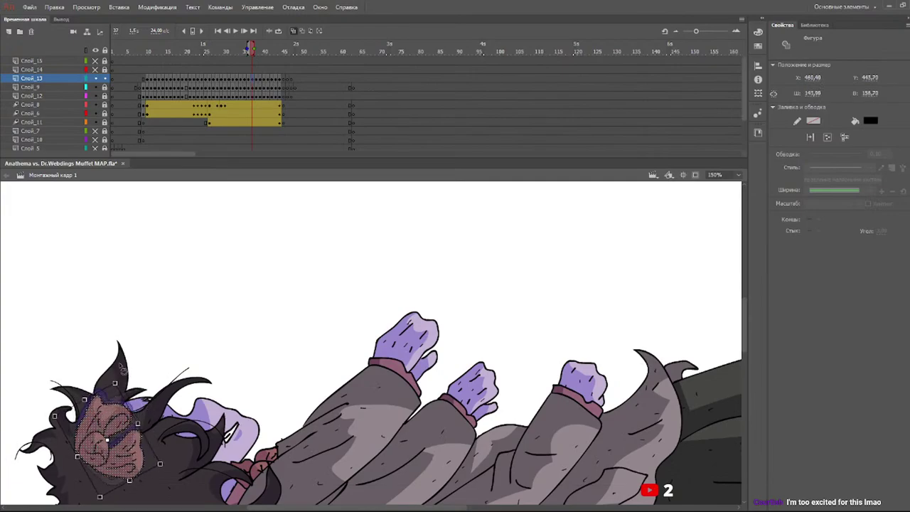
drag(124, 422, 120, 414)
- Move the bow at frame 38 onto the head, rotate it counterclockwise and nudge it into alignment
key(period)
drag(609, 243, 105, 427)
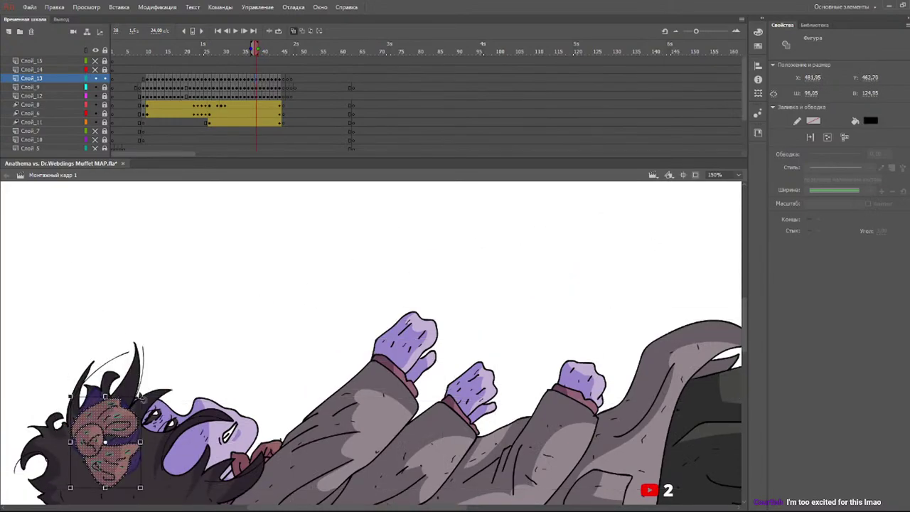
drag(146, 405, 130, 366)
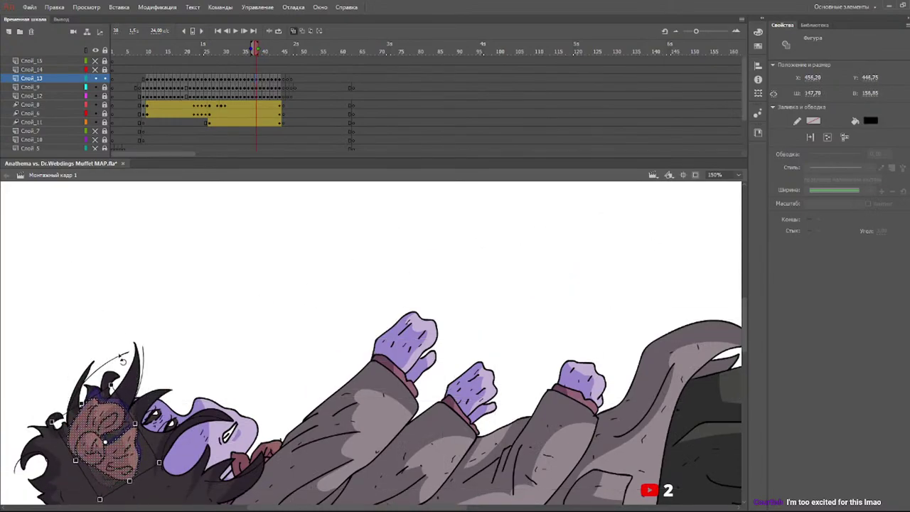
drag(125, 424, 125, 416)
- Place the bow on the head at frame 39, rotate it to the head's tilt and fine-tune its position
key(period)
drag(608, 250, 102, 431)
drag(141, 398, 128, 371)
drag(125, 419, 118, 418)
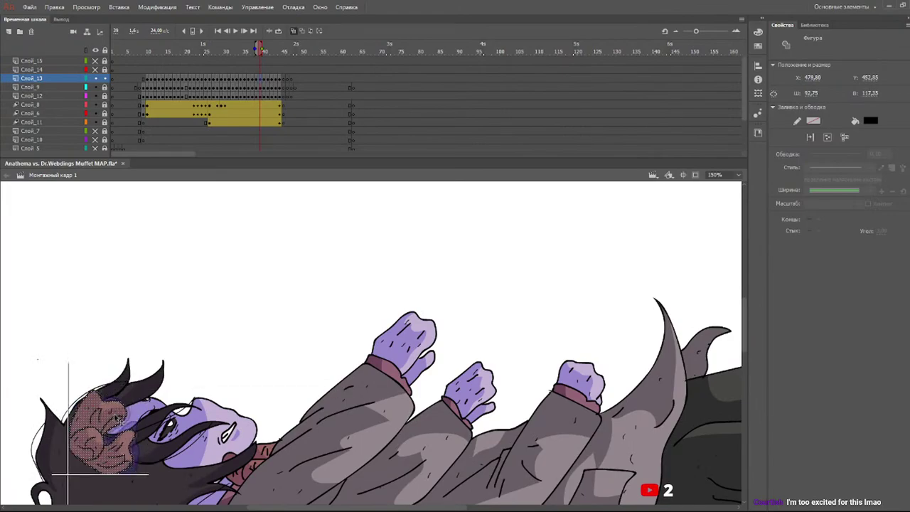
drag(118, 418, 117, 416)
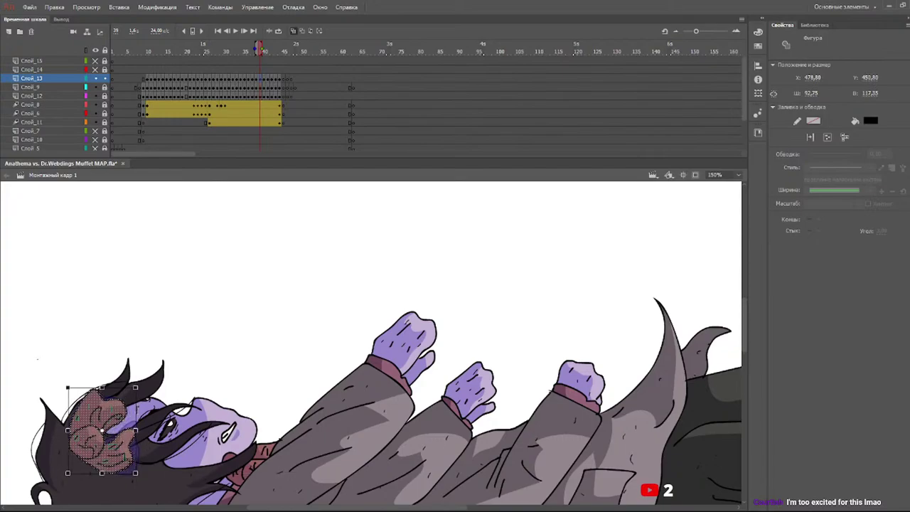
- Move the bow at frame 40 onto the character's hair, then rotate and align it with the preceding frame's bow
key(.)
drag(622, 252, 110, 433)
drag(138, 398, 116, 374)
drag(117, 418, 121, 413)
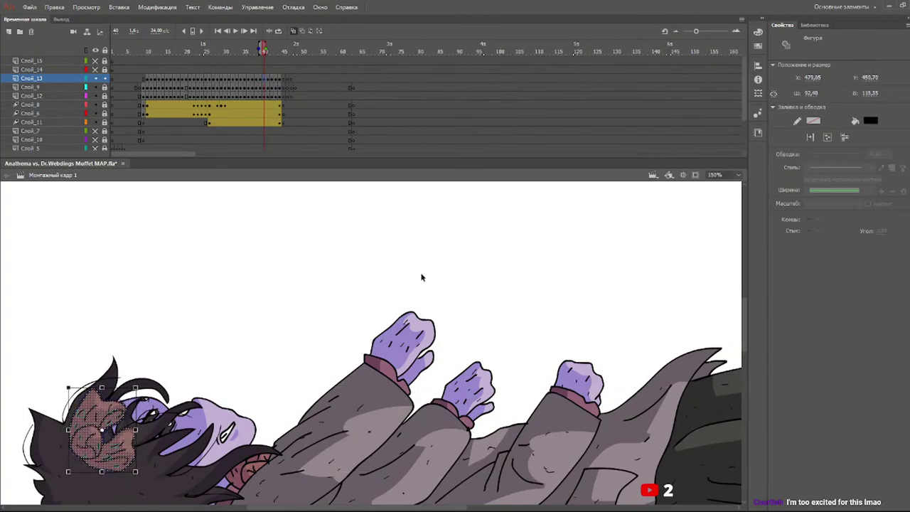
- Move and rotate the bow onto the head at frame 41, and play and scrub the animation to check it
key(period)
drag(626, 241, 124, 372)
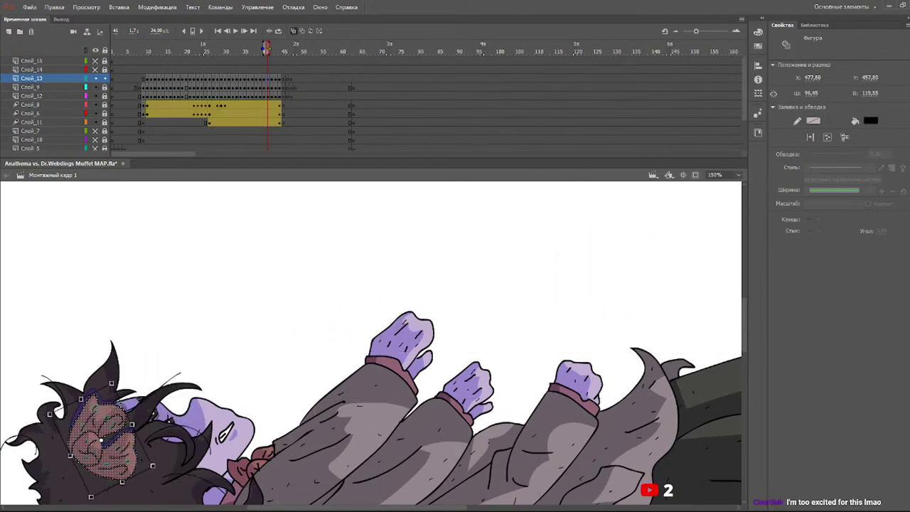
drag(122, 419, 120, 411)
drag(236, 54, 269, 63)
key(Return)
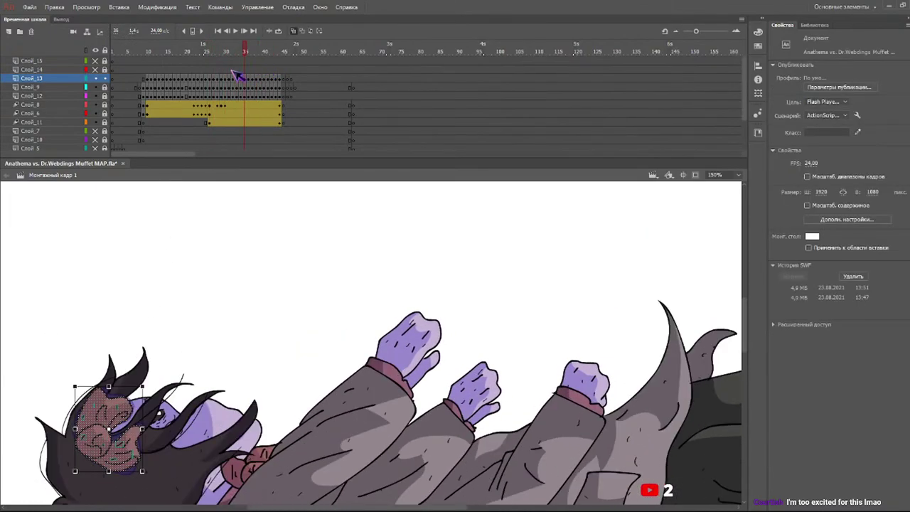
drag(240, 55, 273, 64)
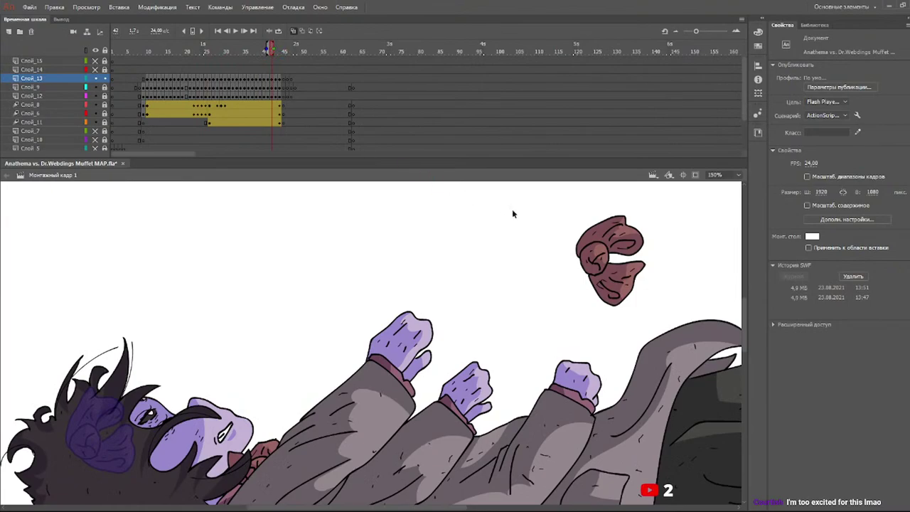
- Select the bow at frame 42, move it onto the head and rotate it to match the head's tilt
click(272, 78)
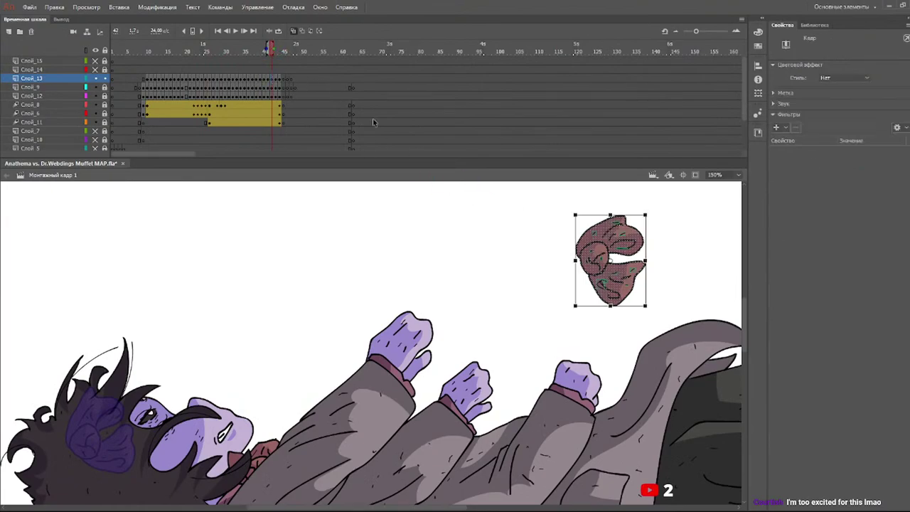
drag(622, 243, 111, 431)
drag(143, 398, 129, 384)
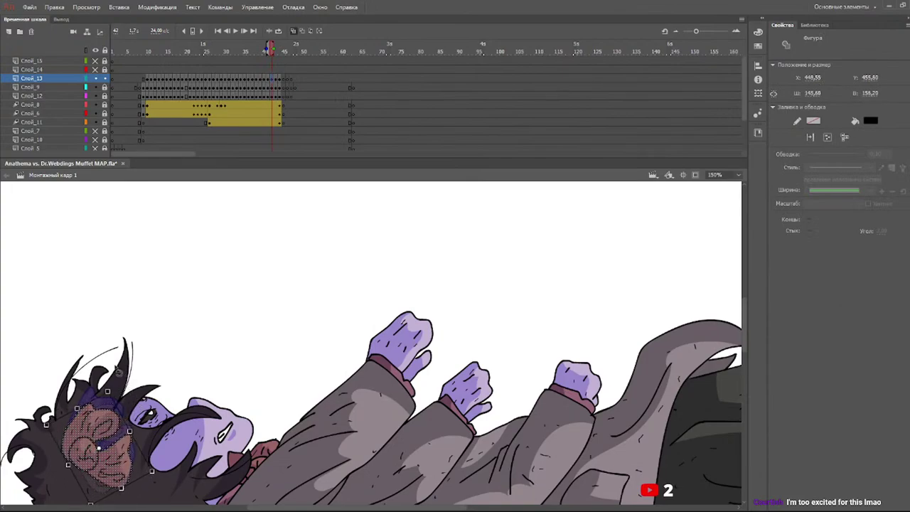
drag(112, 420, 118, 412)
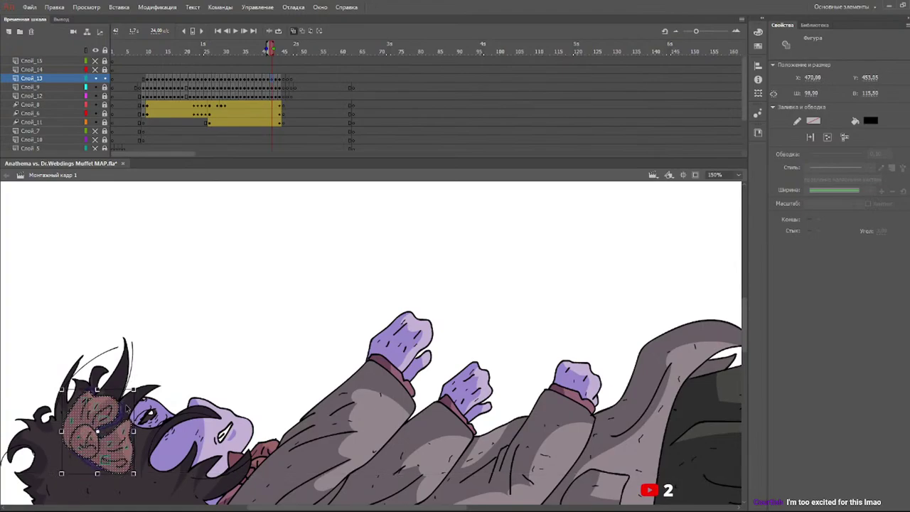
- Place the bow on the head at frames 43 and 44 with a matching tilt, and scrub the timeline to check the motion
key(period)
drag(618, 245, 120, 418)
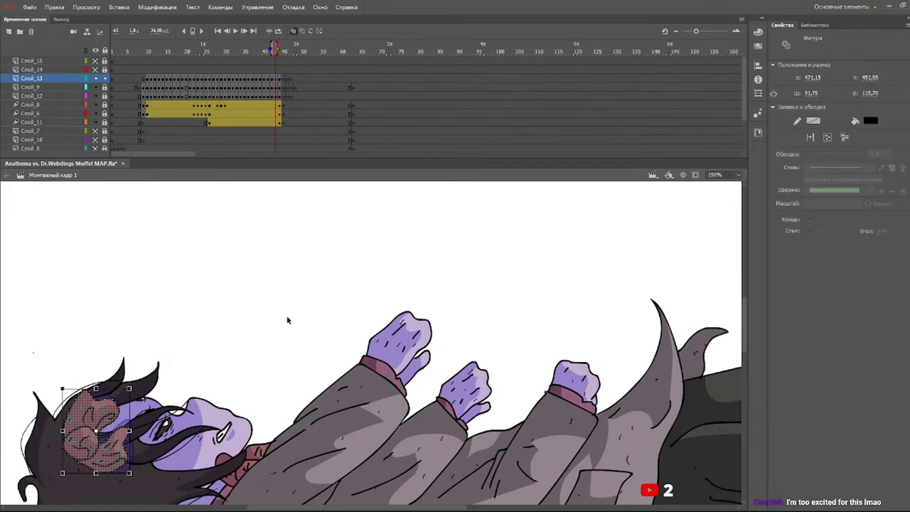
key(.)
drag(603, 245, 102, 426)
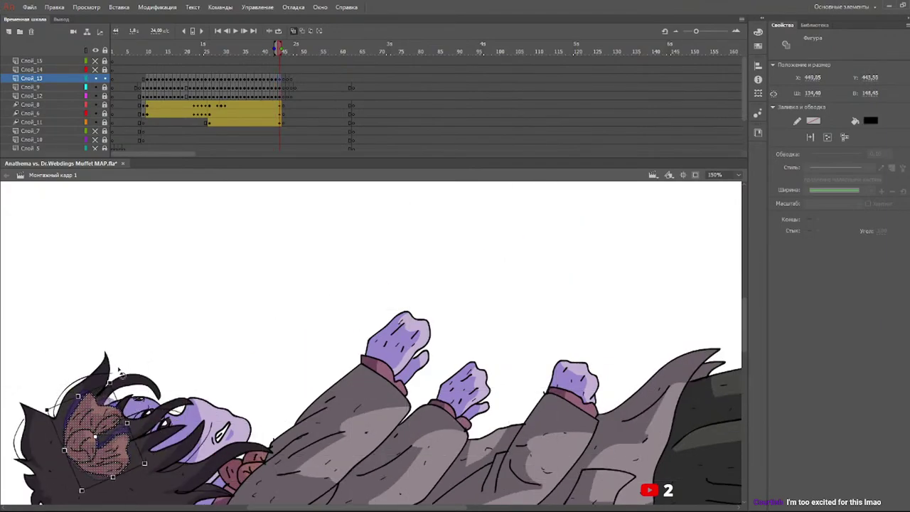
drag(112, 422, 104, 413)
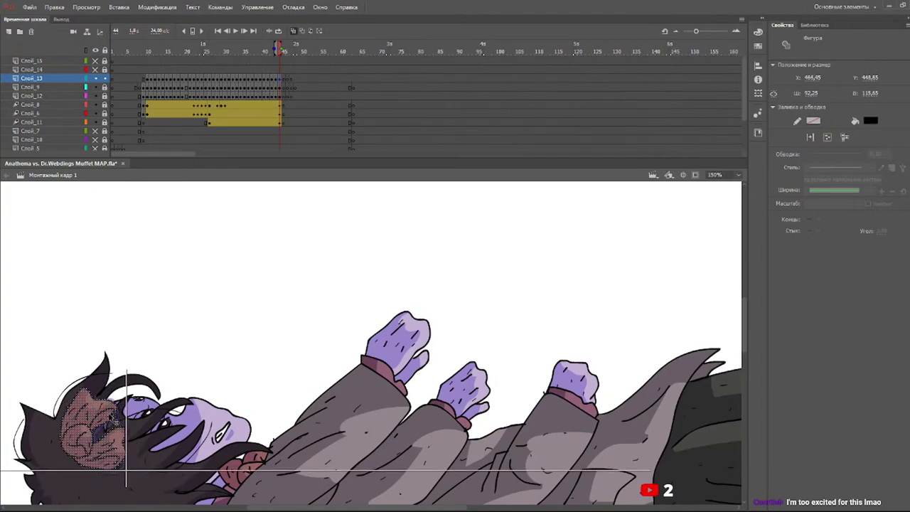
drag(240, 51, 220, 77)
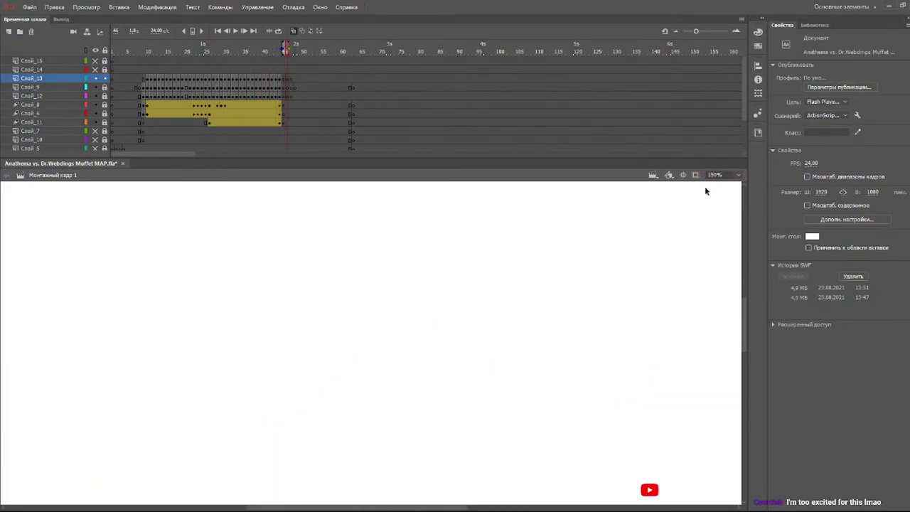
- Play and scrub the bow animation at 100% zoom to check it, and turn off onion skinning at frame 45
click(739, 176)
click(727, 242)
drag(154, 50, 117, 50)
key(Return)
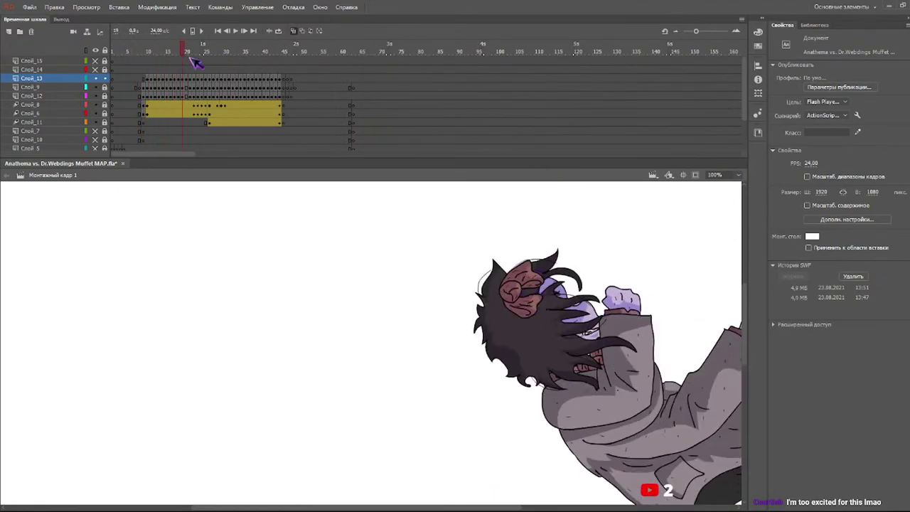
drag(243, 68, 279, 72)
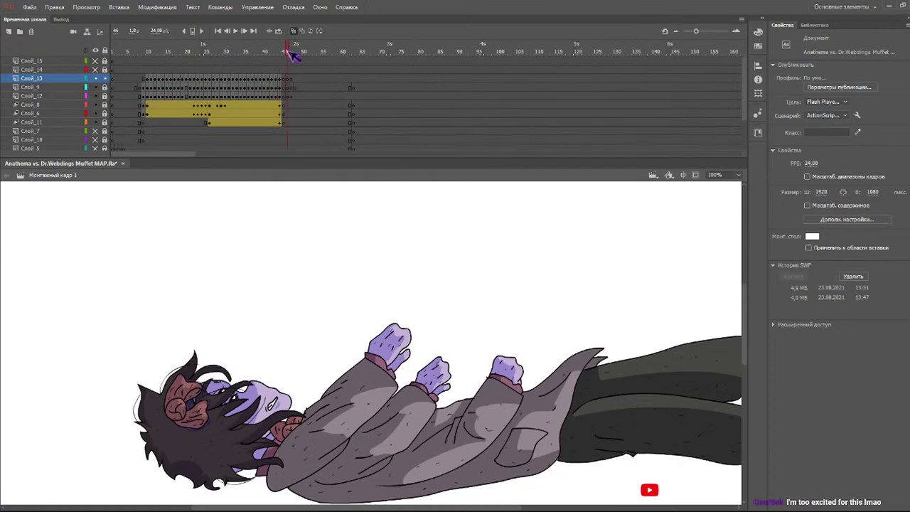
click(284, 52)
click(293, 30)
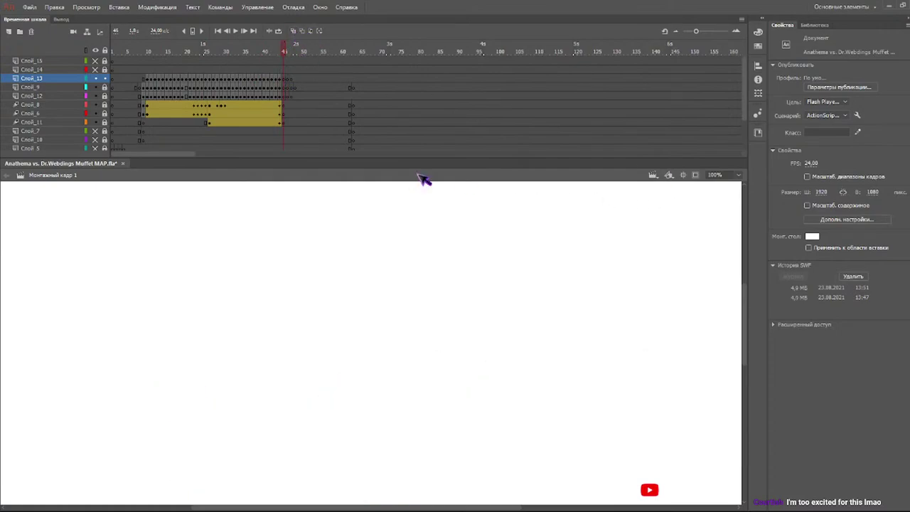
- Show the rough sketch on layer Слой_4 and bring the lying figure's sketch at frame 45 into view
click(737, 130)
scroll(752, 121, down, 3)
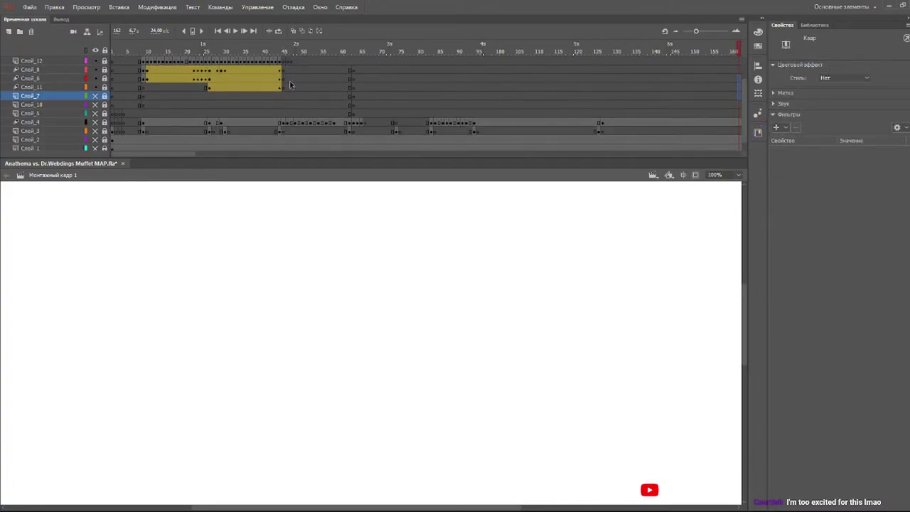
click(95, 122)
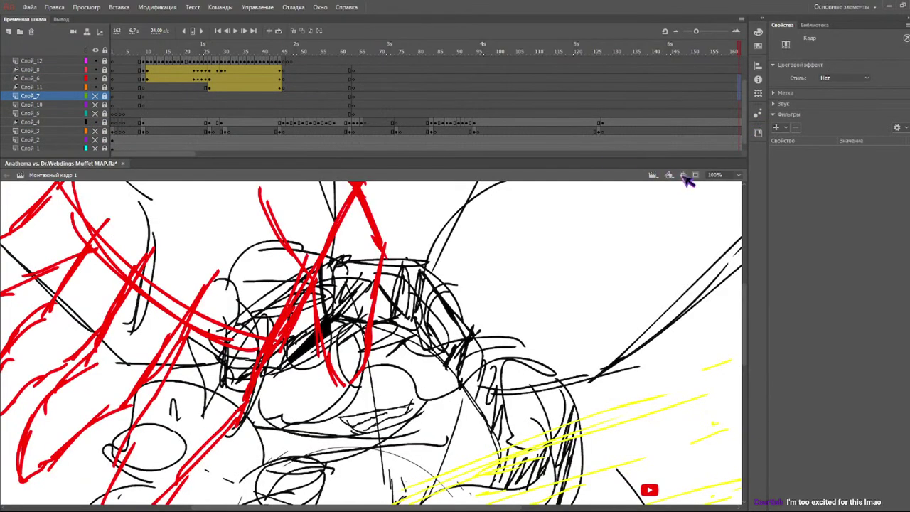
mouse_move(279, 52)
mouse_down()
mouse_move(604, 85)
mouse_move(451, 92)
mouse_move(287, 76)
mouse_up()
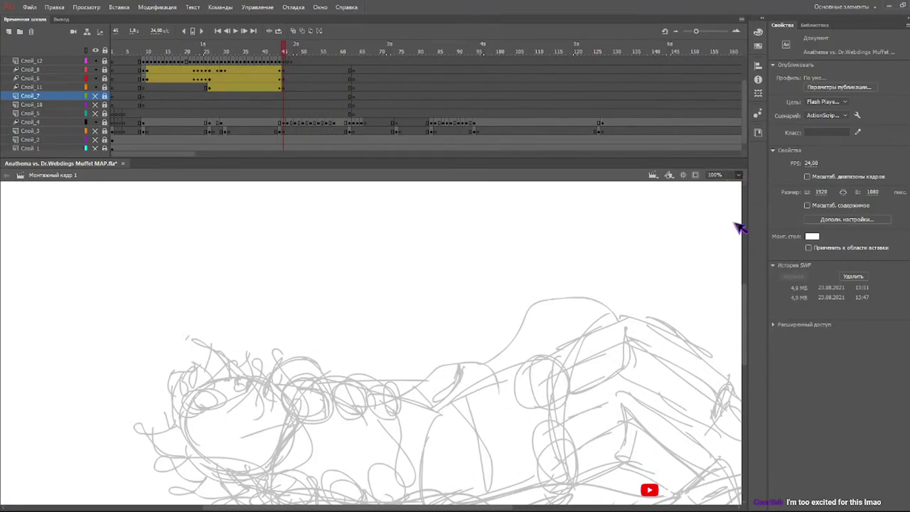
key(ctrl+minus)
scroll(749, 302, down, 2)
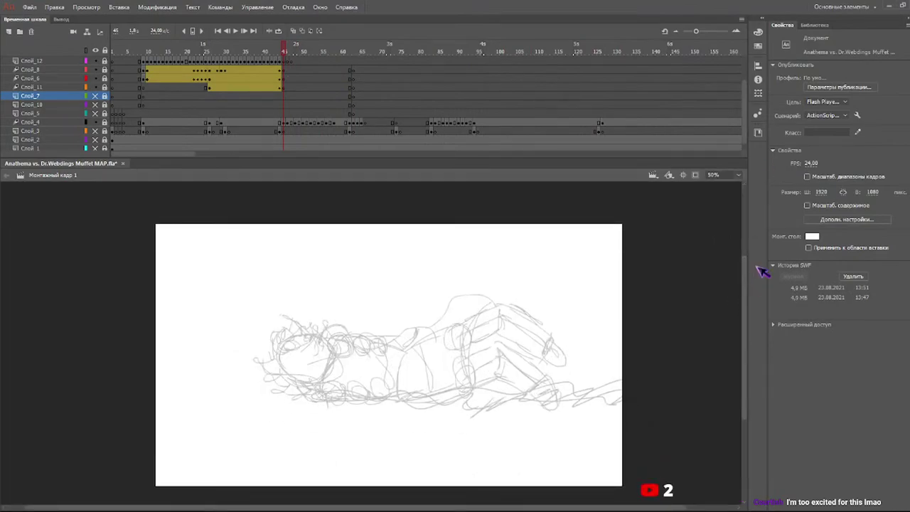
key(ctrl+equal)
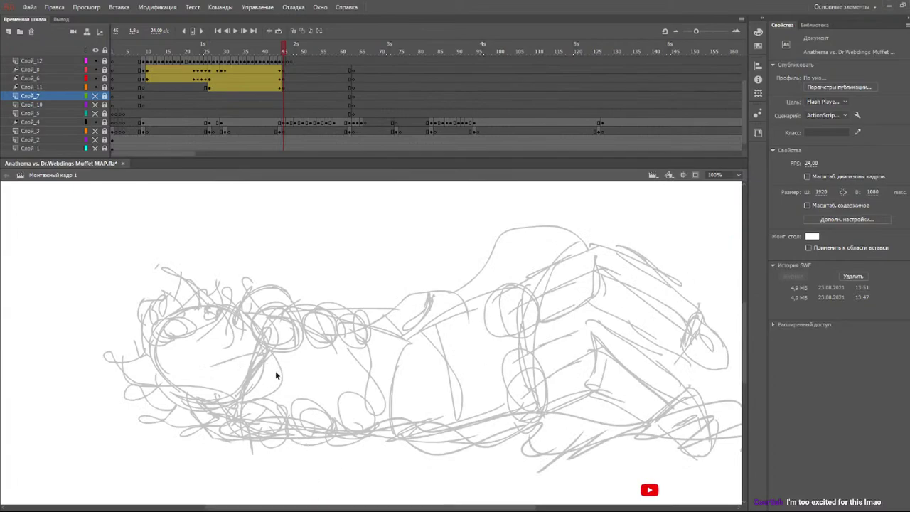
- Set the brush size to 2 and turn off its object drawing mode
key(b)
click(881, 246)
key(BackSpace)
text(2)
key(Return)
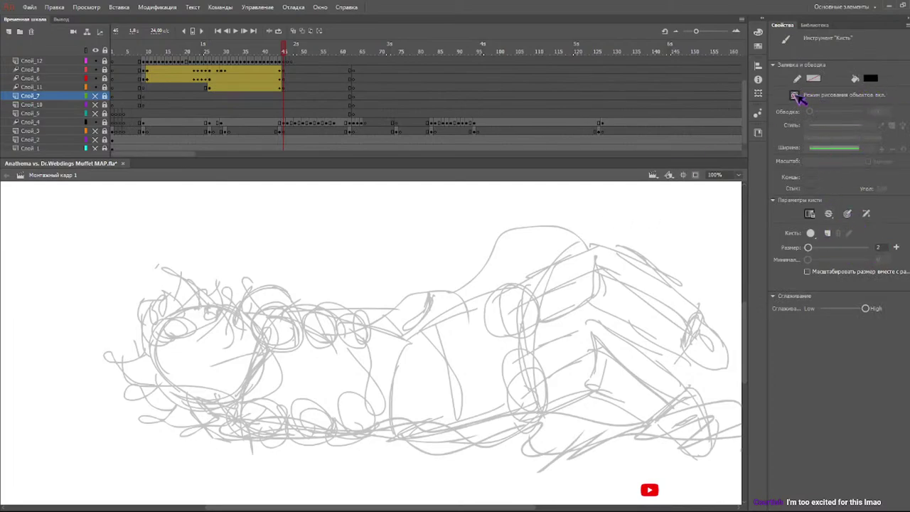
- Play and scrub the rough sketch animation from frame 45 onward to review the upcoming motion
click(287, 47)
mouse_move(290, 52)
mouse_down()
mouse_move(368, 61)
mouse_move(284, 52)
mouse_move(302, 61)
mouse_move(292, 49)
mouse_move(272, 63)
mouse_move(365, 51)
mouse_up()
click(282, 53)
key(Return)
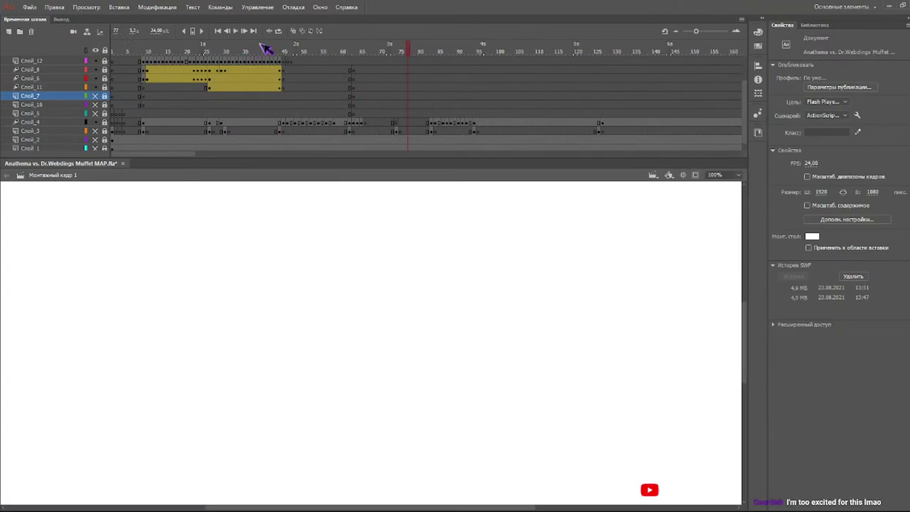
drag(270, 49, 285, 52)
key(Return)
key(Return)
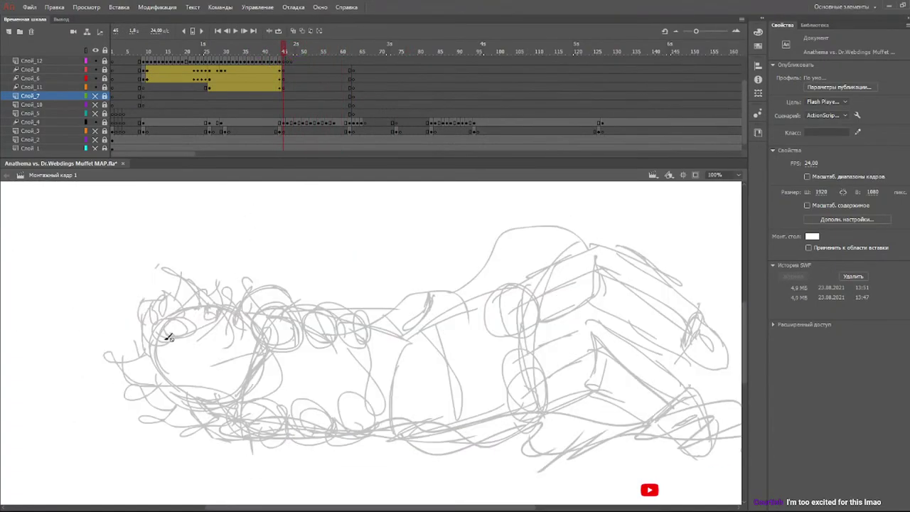
- Insert a blank keyframe at frame 63 on layer Слой_13 and return to frame 45
key(b)
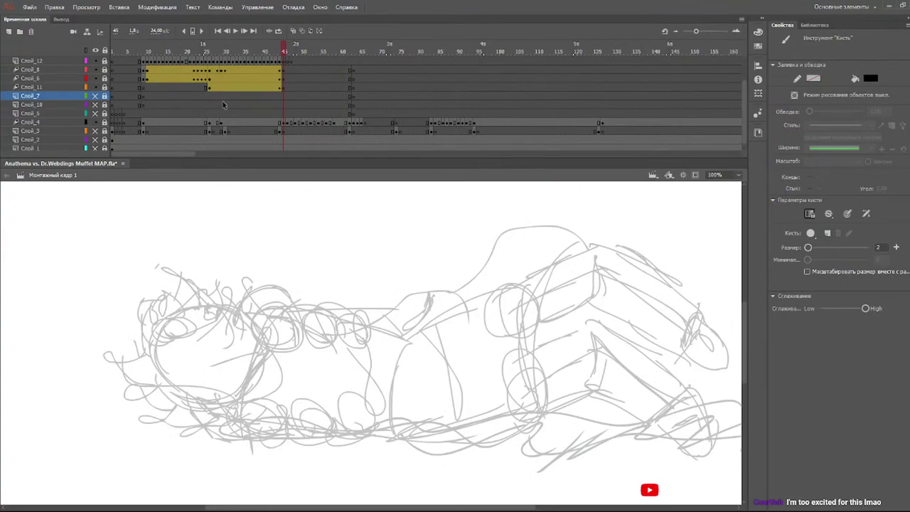
drag(744, 131, 751, 94)
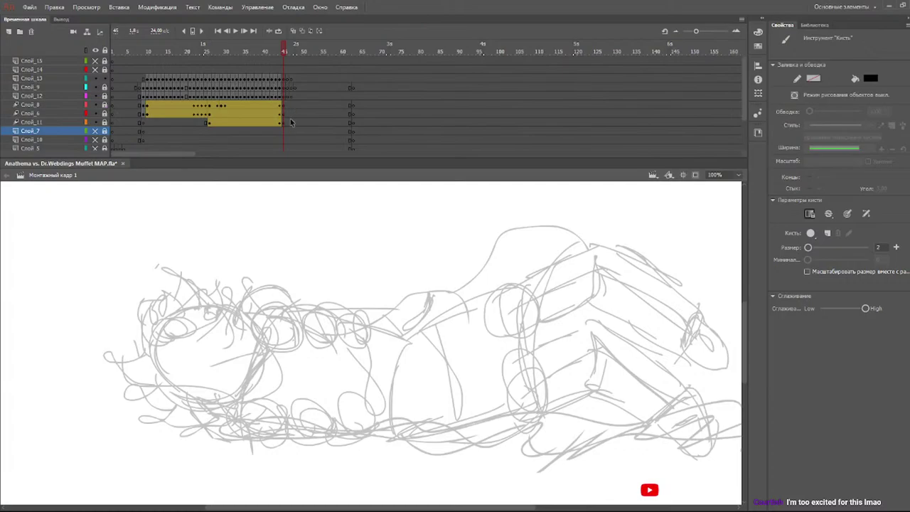
mouse_move(300, 50)
mouse_down()
mouse_move(286, 49)
mouse_move(339, 50)
mouse_move(362, 64)
mouse_move(287, 56)
mouse_up()
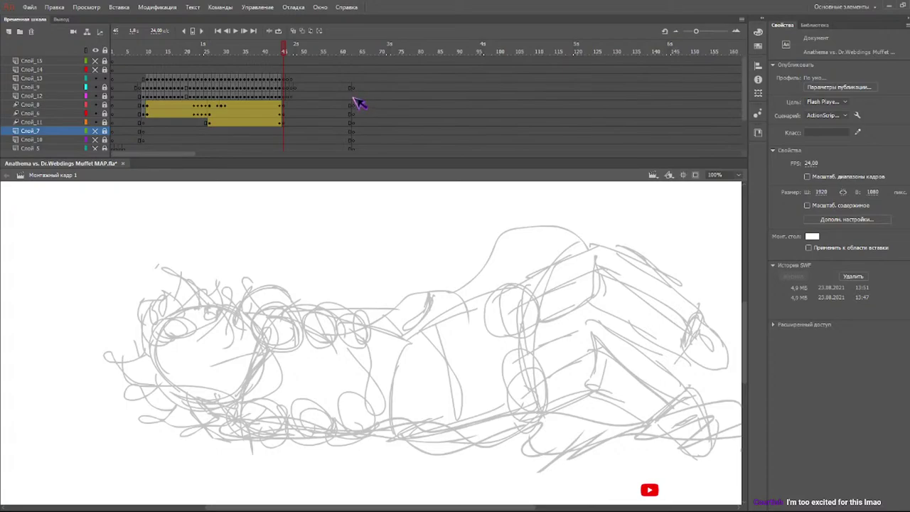
drag(354, 99, 357, 87)
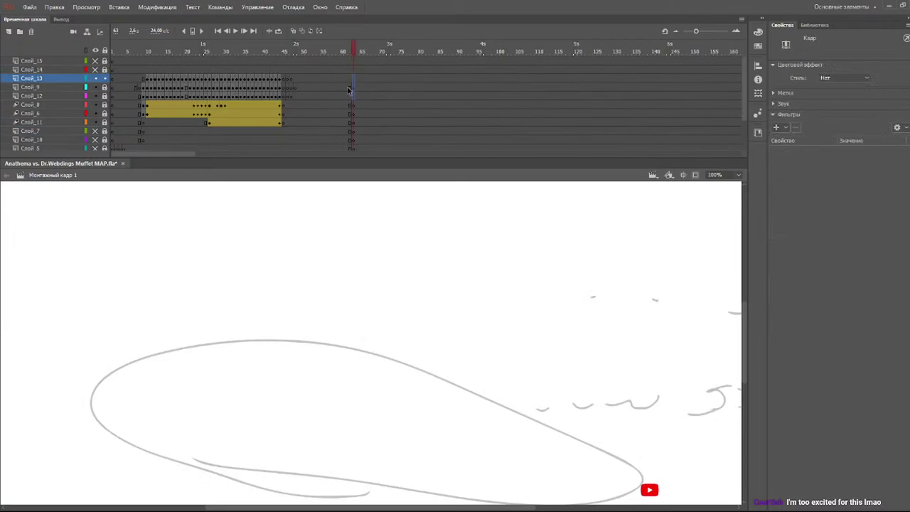
drag(319, 53, 285, 53)
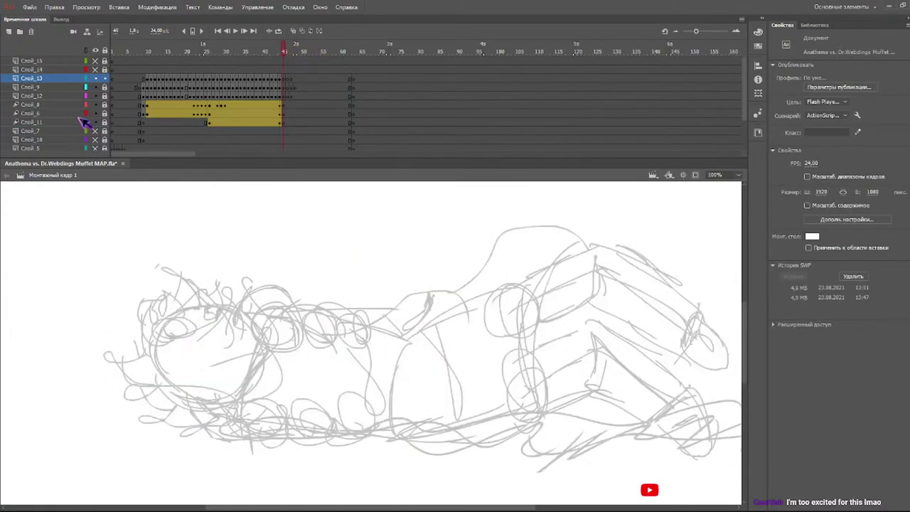
- Prepare frame 45 of Слой_12 for drawing: unlock that layer, lock Слой_13, and hide Слой_8, Слой_6 and Слой_11
click(104, 78)
click(105, 97)
click(104, 105)
click(95, 113)
click(95, 122)
click(286, 96)
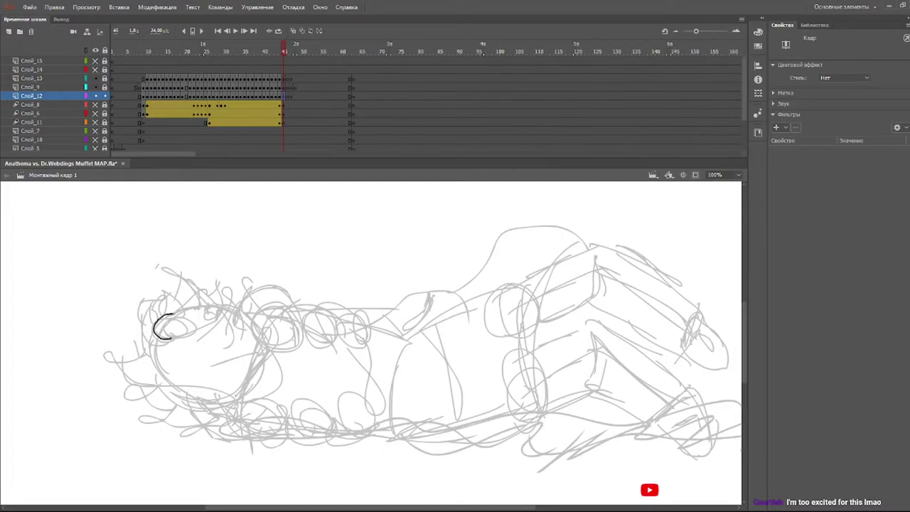
- Ink the hair bow and the curly, spiky hair outline around the head with the black brush over the sketch
key(b)
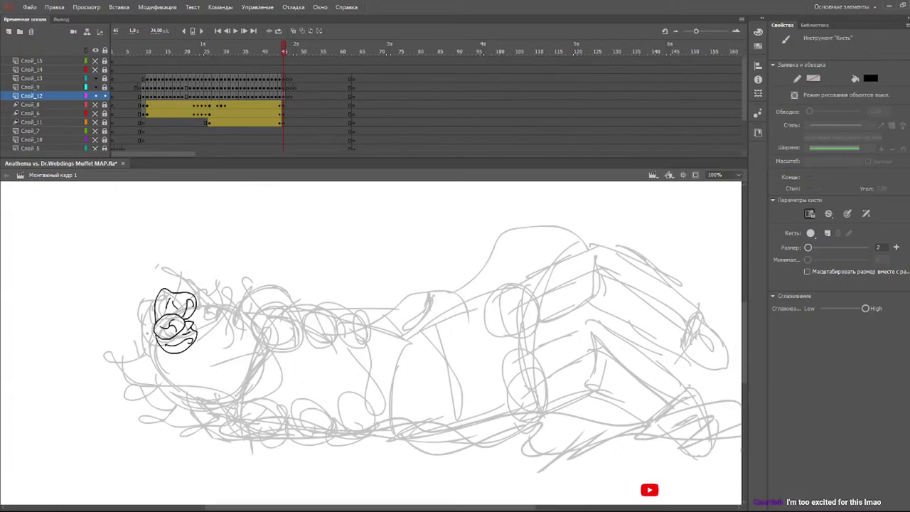
mouse_move(144, 304)
mouse_down()
mouse_move(167, 280)
mouse_move(211, 275)
mouse_up()
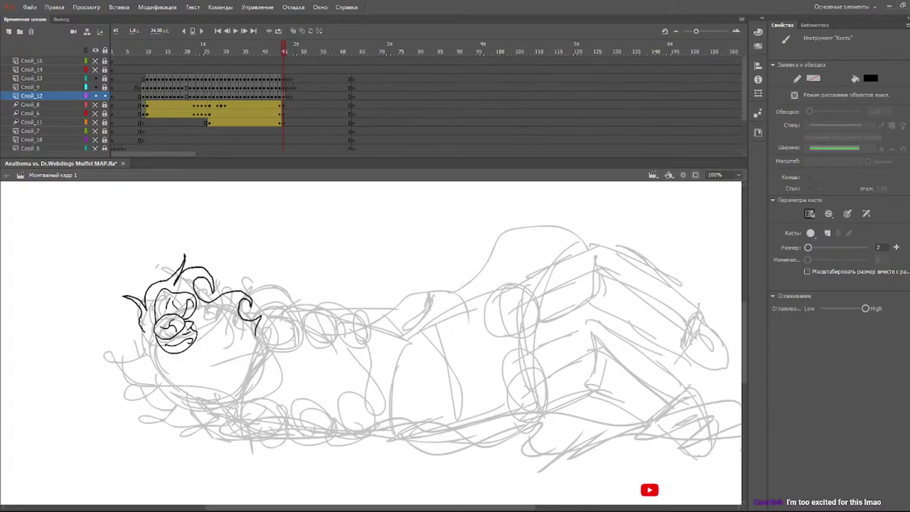
mouse_move(274, 307)
mouse_down()
mouse_move(284, 368)
mouse_move(252, 378)
mouse_move(250, 400)
mouse_up()
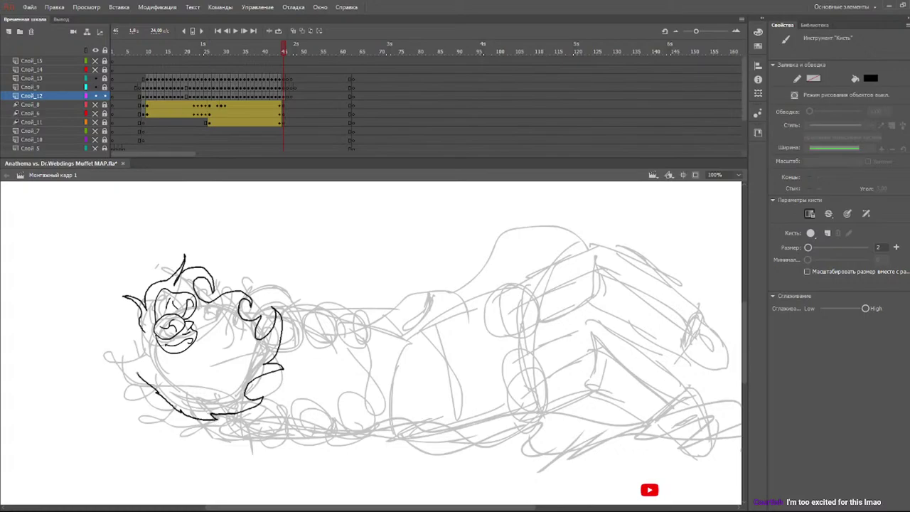
drag(104, 341, 137, 362)
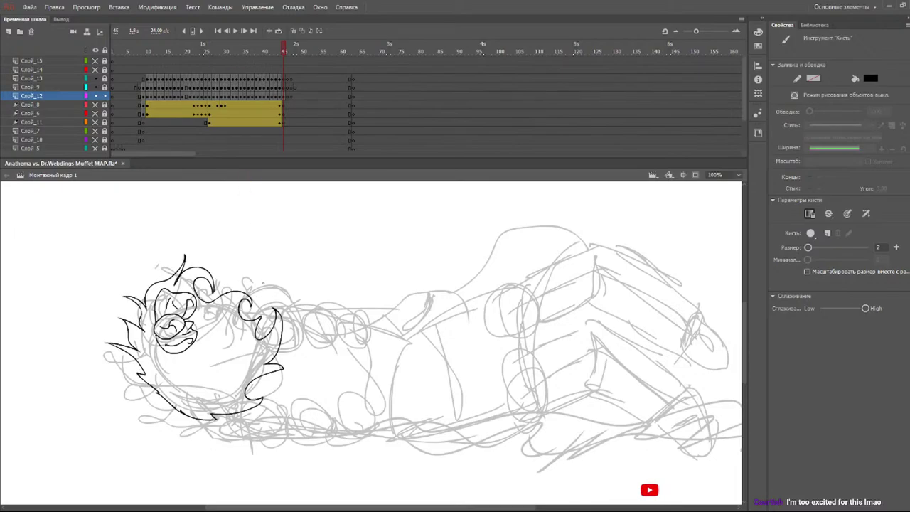
- Ink the shoulder and the overlapping curved arm contours along the upper and lower edges of the torso
mouse_move(247, 293)
mouse_down()
mouse_move(286, 282)
mouse_move(306, 347)
mouse_up()
mouse_move(300, 298)
mouse_down()
mouse_move(329, 313)
mouse_move(331, 349)
mouse_up()
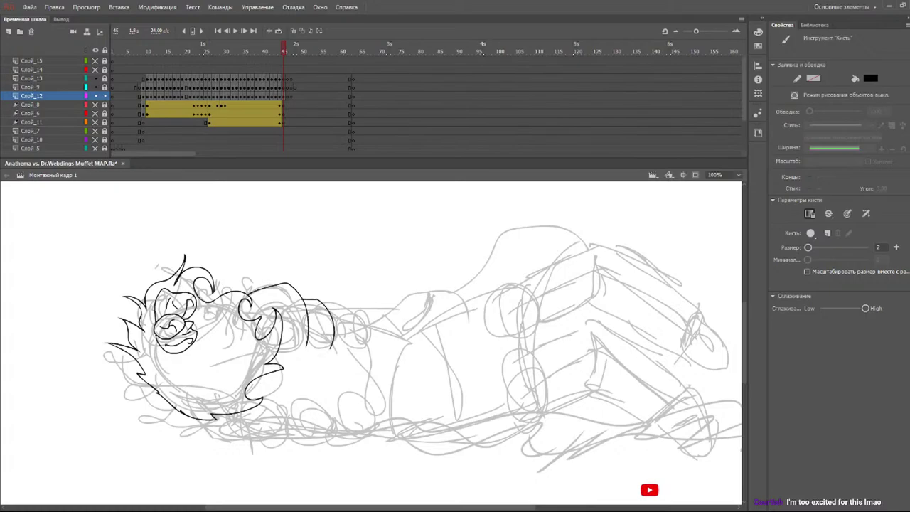
key(ctrl+z)
mouse_move(301, 299)
mouse_down()
mouse_move(326, 300)
mouse_move(339, 344)
mouse_up()
mouse_move(332, 308)
mouse_down()
mouse_move(351, 311)
mouse_move(366, 357)
mouse_up()
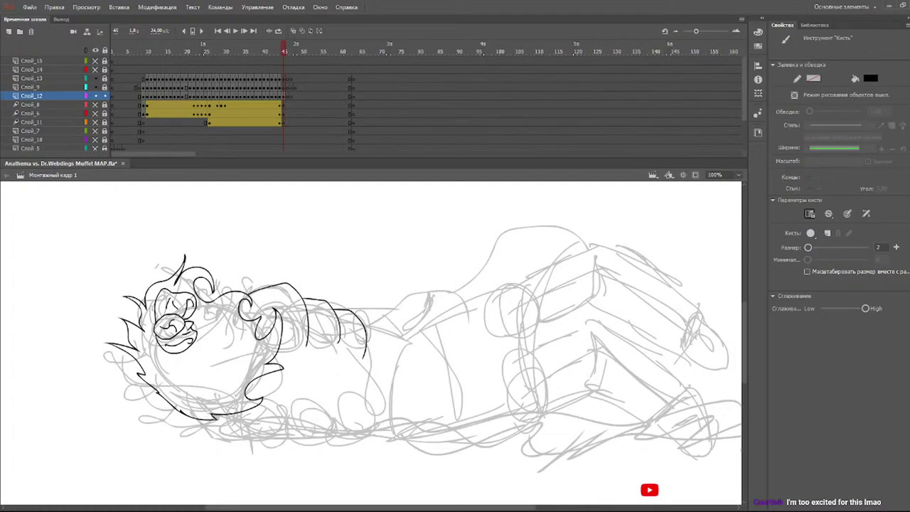
drag(207, 419, 313, 403)
key(ctrl+z)
drag(204, 420, 392, 404)
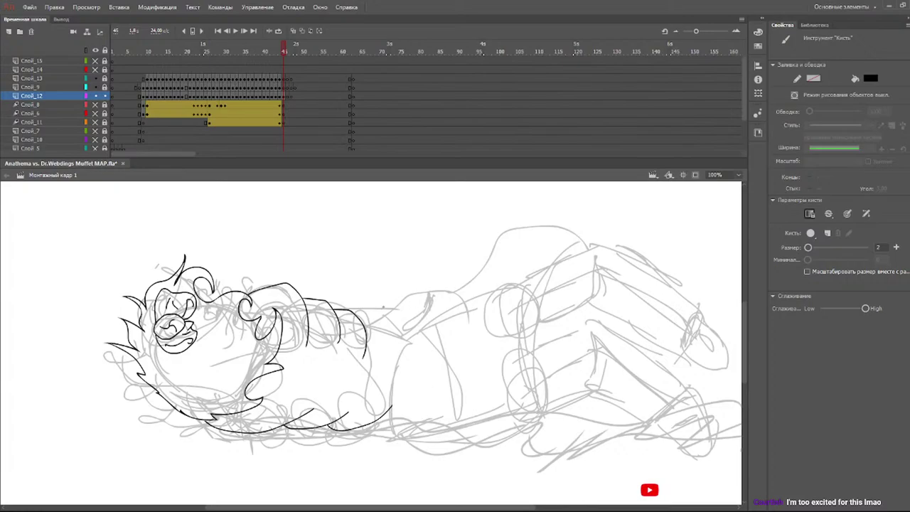
- Ink the coat's outline with its raised flap and wavy hem, and add fold lines on the back
mouse_move(359, 321)
mouse_down()
mouse_move(503, 251)
mouse_move(517, 278)
mouse_move(458, 348)
mouse_move(430, 436)
mouse_move(390, 441)
mouse_move(361, 426)
mouse_up()
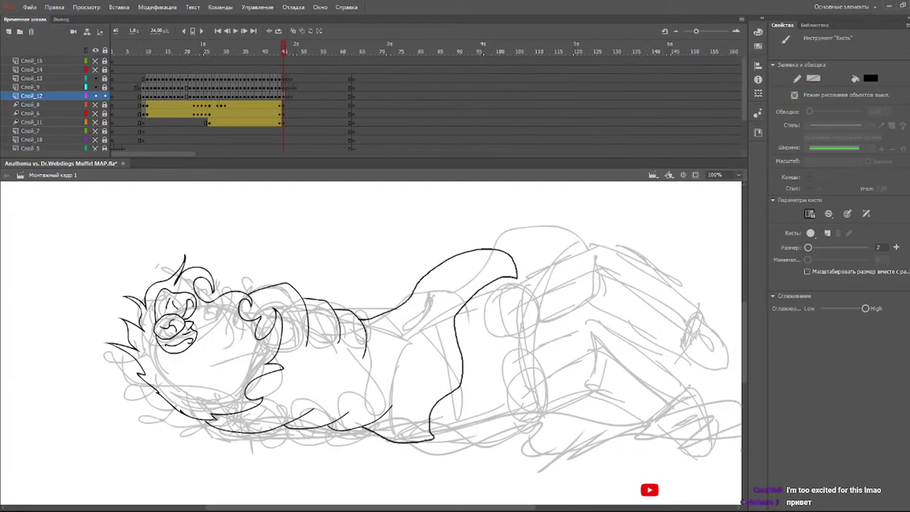
key(e)
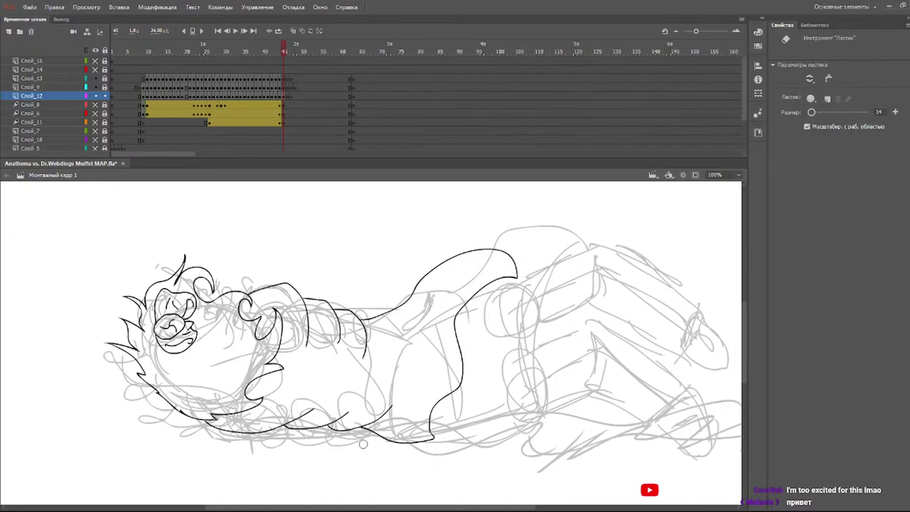
key(b)
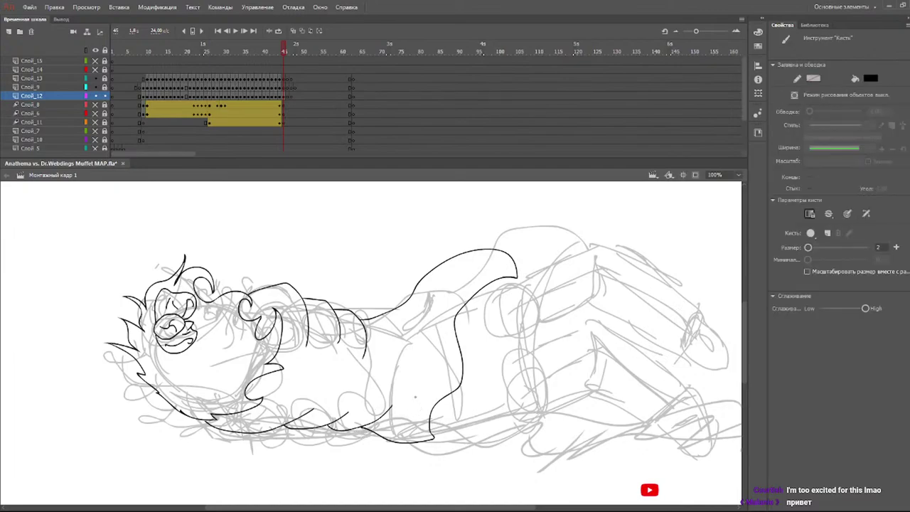
drag(382, 320, 418, 302)
drag(439, 331, 417, 403)
drag(341, 383, 415, 357)
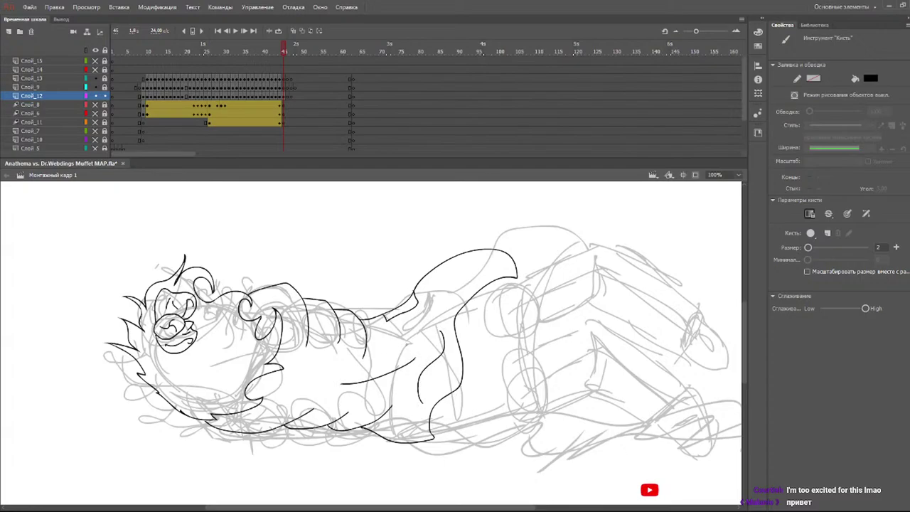
- Add fold lines to the coat flap and lower back, and ink the creased inner section beyond the hem
drag(444, 281, 469, 272)
drag(403, 402, 375, 426)
mouse_move(472, 298)
mouse_down()
mouse_move(518, 285)
mouse_move(517, 378)
mouse_move(530, 415)
mouse_move(430, 425)
mouse_up()
drag(477, 351, 461, 407)
drag(480, 314, 487, 378)
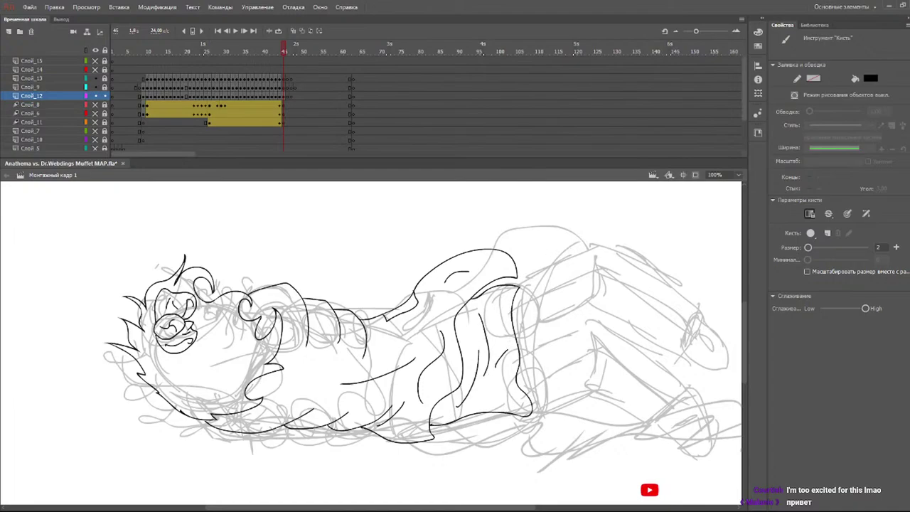
- Ink the upper bent leg's thigh and shin outline, with crease lines behind the knee
mouse_move(520, 280)
mouse_down()
mouse_move(593, 246)
mouse_move(646, 273)
mouse_move(691, 320)
mouse_up()
key(ctrl+z)
mouse_move(519, 285)
mouse_down()
mouse_move(618, 248)
mouse_move(680, 286)
mouse_move(700, 321)
mouse_move(675, 355)
mouse_move(632, 323)
mouse_move(593, 312)
mouse_up()
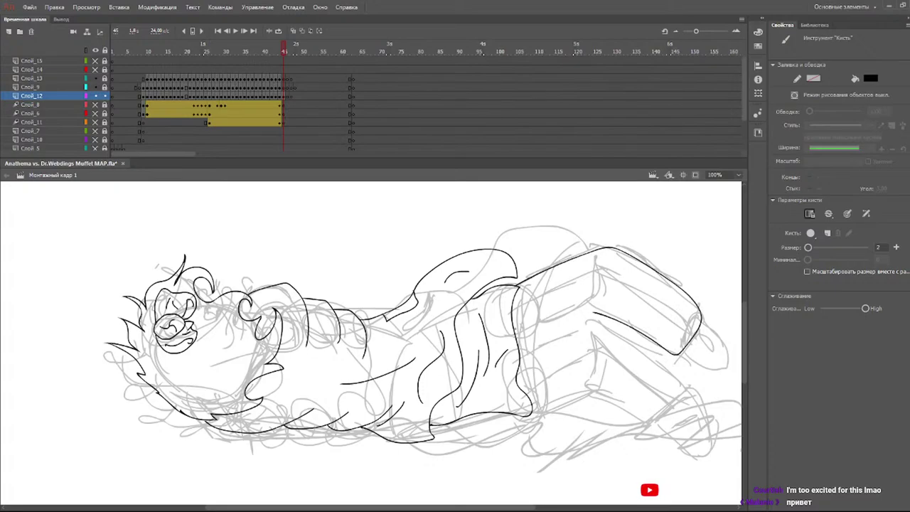
drag(514, 330, 612, 282)
key(ctrl+z)
drag(520, 336, 602, 274)
key(ctrl+z)
mouse_move(518, 336)
mouse_down()
mouse_move(605, 287)
mouse_move(602, 303)
mouse_move(616, 294)
mouse_move(597, 316)
mouse_move(625, 317)
mouse_move(606, 314)
mouse_move(619, 323)
mouse_up()
- Erase the lower edge of the upper leg's shin and redraw it up to the knee crease
key(e)
key(b)
key(r)
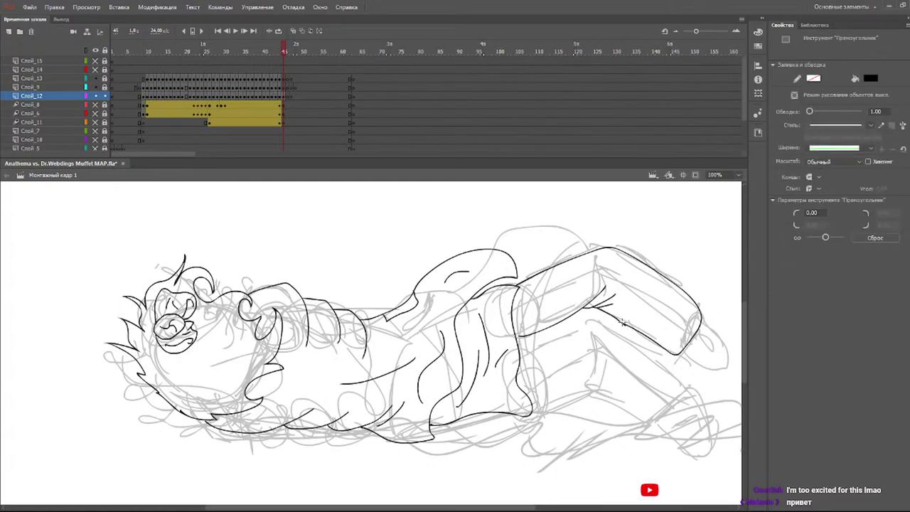
key(e)
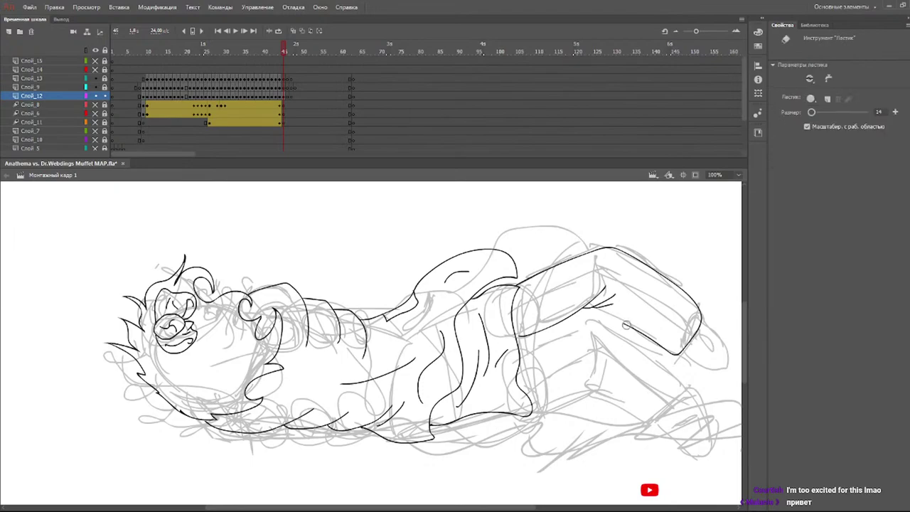
mouse_move(651, 347)
mouse_down()
mouse_move(634, 330)
mouse_move(674, 351)
mouse_up()
key(b)
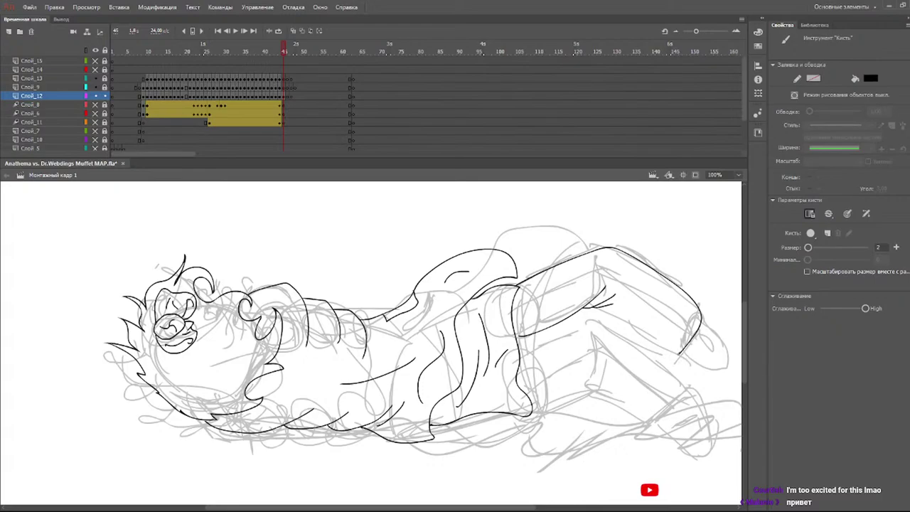
drag(673, 354, 598, 308)
key(e)
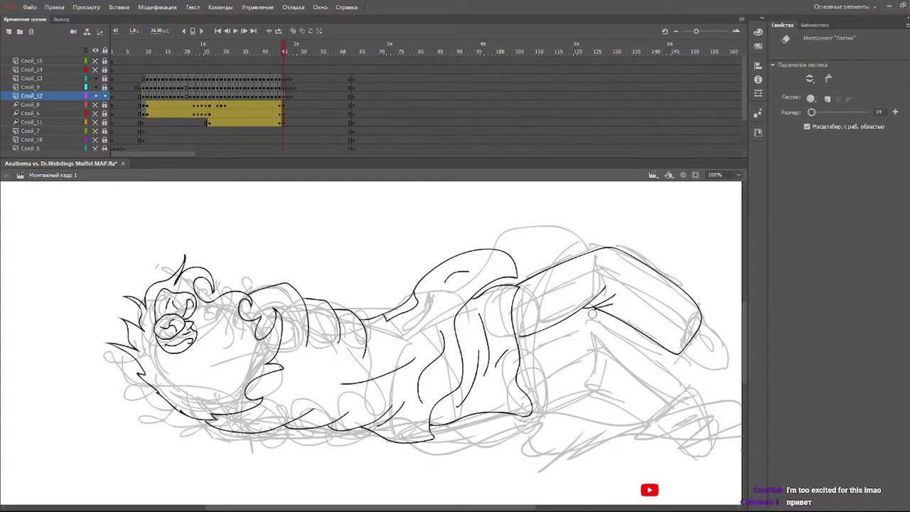
key(b)
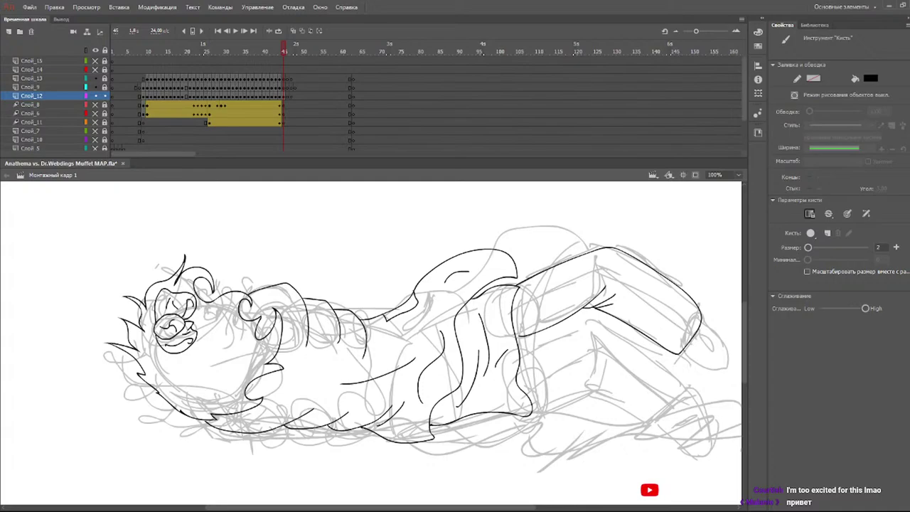
- Ink the upper leg's foot beyond the trouser cuff, with a wavy line inside the shoe
mouse_move(683, 350)
mouse_down()
mouse_move(711, 370)
mouse_move(728, 366)
mouse_move(728, 341)
mouse_move(704, 324)
mouse_up()
mouse_move(691, 346)
mouse_down()
mouse_move(697, 339)
mouse_move(710, 365)
mouse_move(707, 346)
mouse_move(711, 367)
mouse_up()
key(ctrl+z)
key(ctrl+z)
mouse_move(693, 336)
mouse_down()
mouse_move(707, 344)
mouse_move(711, 365)
mouse_up()
key(ctrl+z)
key(ctrl+z)
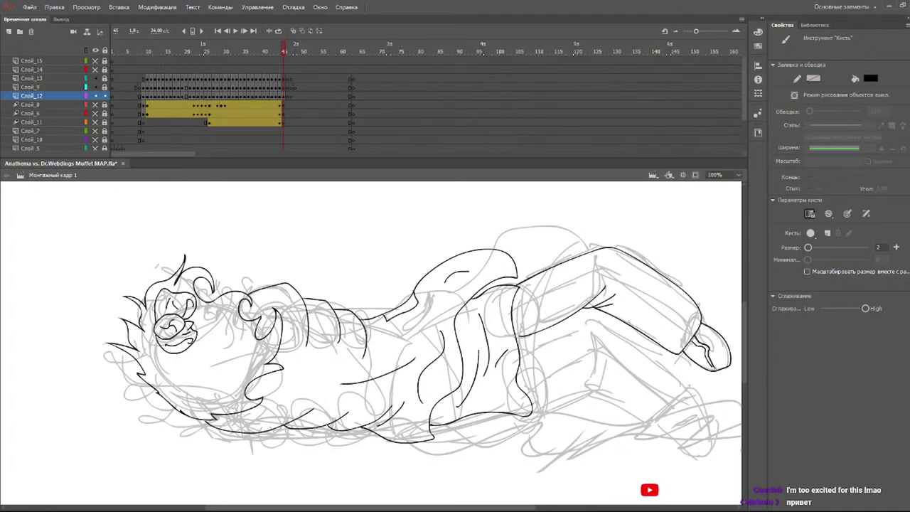
key(ctrl+z)
- Add longer crease lines across the upper leg's bent knee
mouse_move(524, 337)
mouse_down()
mouse_move(571, 330)
mouse_move(596, 307)
mouse_move(688, 388)
mouse_up()
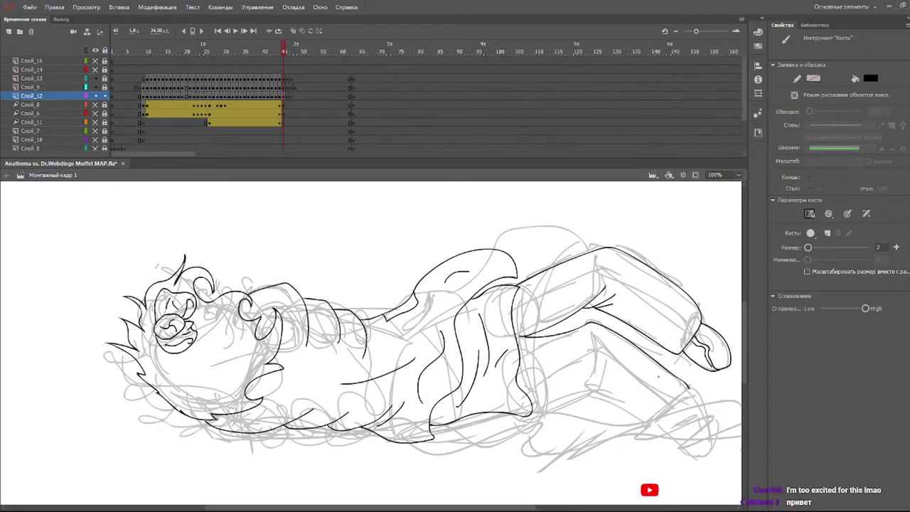
key(ctrl+z)
mouse_move(593, 293)
mouse_down()
mouse_move(620, 258)
mouse_move(633, 280)
mouse_up()
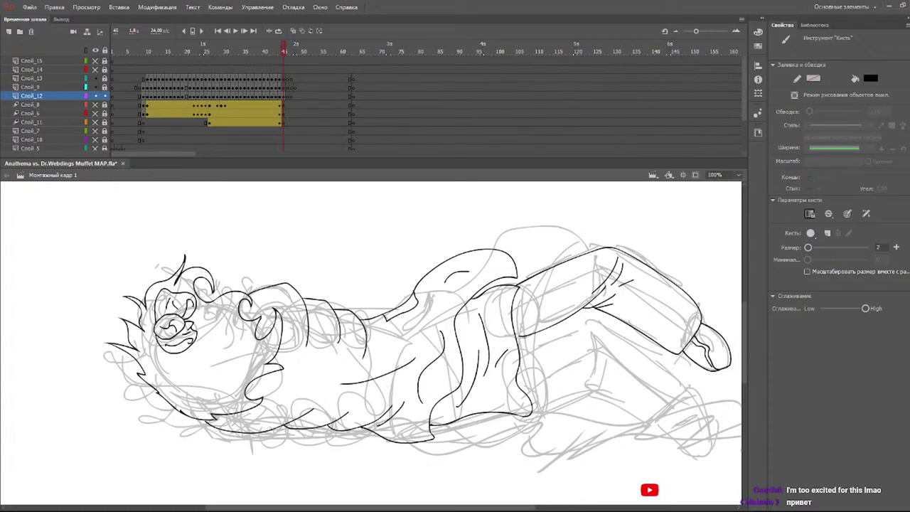
- Ink the lower bent leg's thigh and shin outline over the sketch, with crease lines around the knee
mouse_move(523, 335)
mouse_down()
mouse_move(592, 326)
mouse_move(686, 389)
mouse_move(652, 416)
mouse_move(596, 396)
mouse_up()
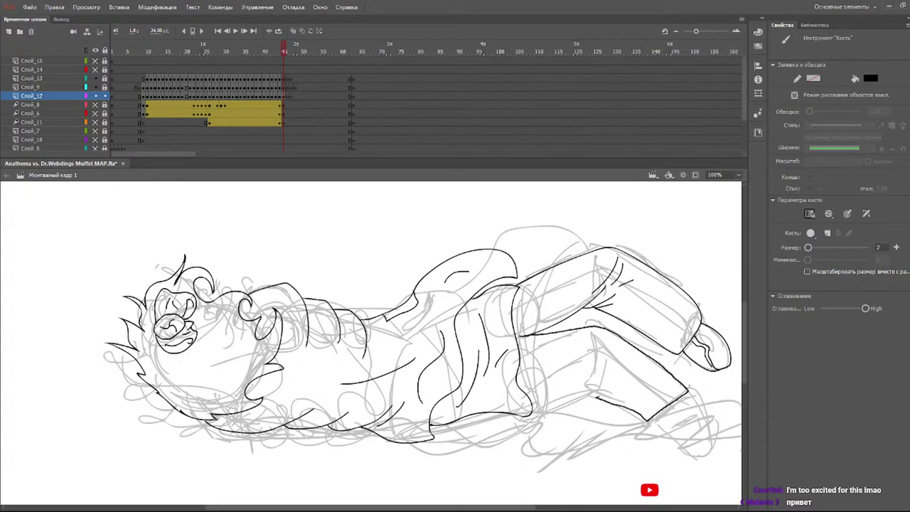
key(ctrl+z)
drag(531, 412, 601, 375)
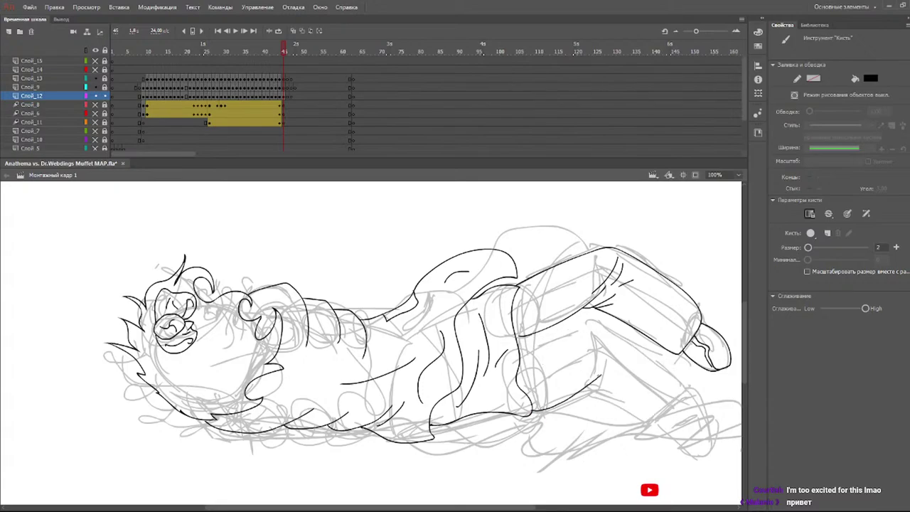
key(ctrl+z)
mouse_move(532, 413)
mouse_down()
mouse_move(603, 380)
mouse_move(601, 392)
mouse_move(609, 387)
mouse_up()
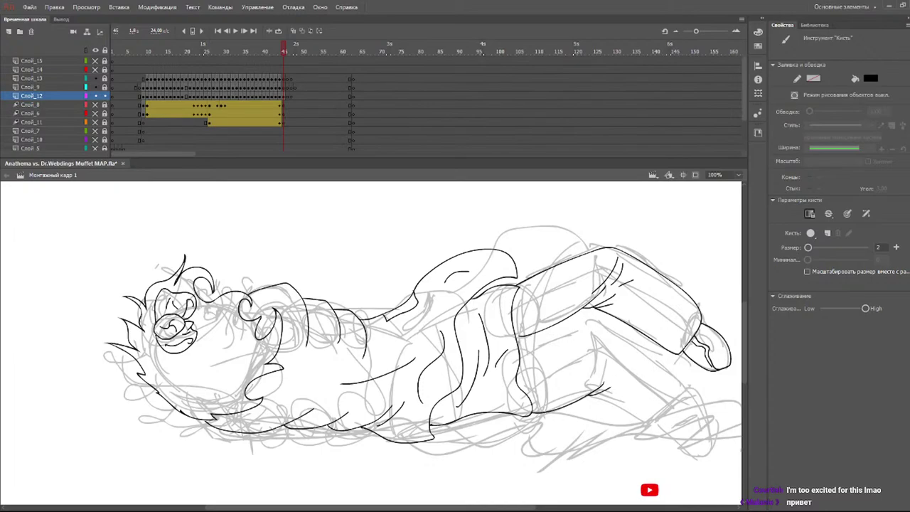
mouse_move(524, 333)
mouse_down()
mouse_move(604, 320)
mouse_move(696, 400)
mouse_up()
key(ctrl+z)
mouse_move(526, 336)
mouse_down()
mouse_move(601, 324)
mouse_move(675, 372)
mouse_move(685, 389)
mouse_move(646, 421)
mouse_move(595, 396)
mouse_move(619, 348)
mouse_move(622, 356)
mouse_up()
key(ctrl+z)
drag(614, 373, 627, 368)
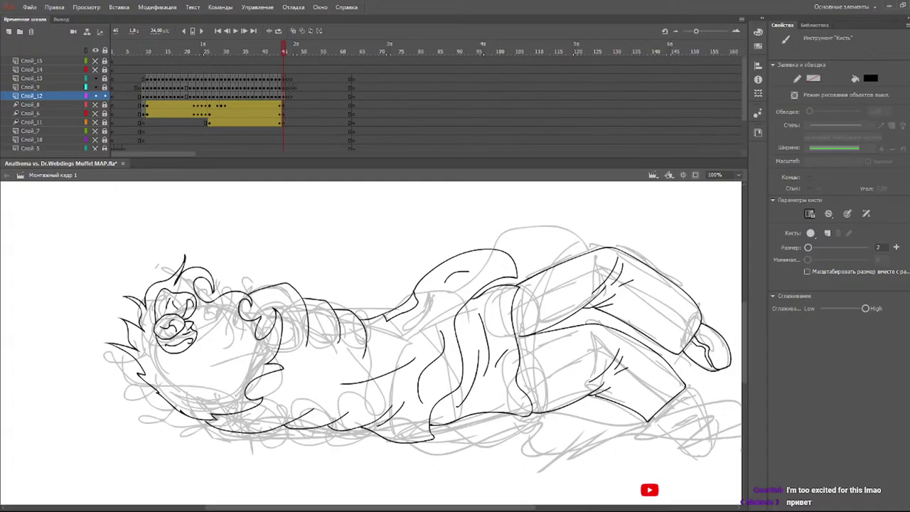
- Ink the lower leg's shoe with wavy inner lines, and touch up the coat's lines near the hip and lower back
mouse_move(649, 419)
mouse_down()
mouse_move(699, 450)
mouse_move(707, 427)
mouse_move(687, 390)
mouse_up()
drag(679, 425, 689, 439)
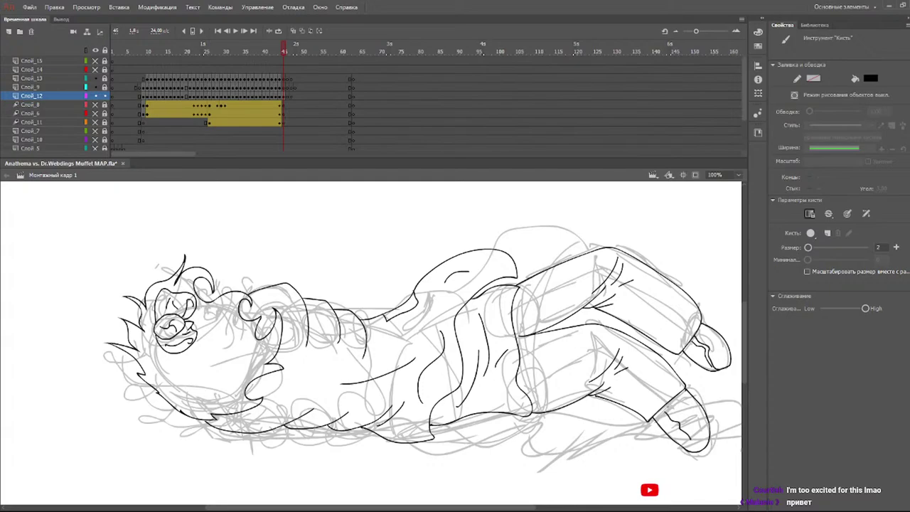
mouse_move(665, 405)
mouse_down()
mouse_move(685, 417)
mouse_move(699, 449)
mouse_up()
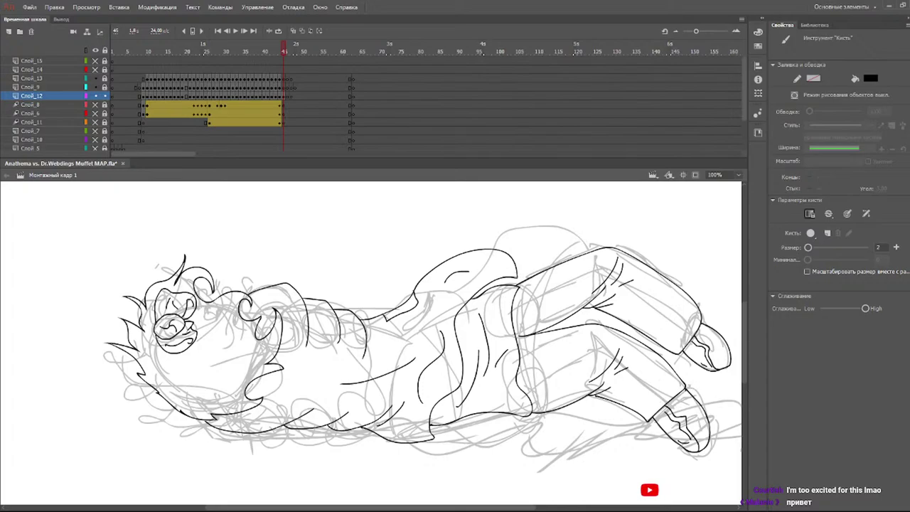
drag(505, 282, 515, 277)
drag(375, 431, 411, 440)
- On frame 46, ink the front arm's rounded shoulder and upper sleeve down to a notched fold at the elbow
key(period)
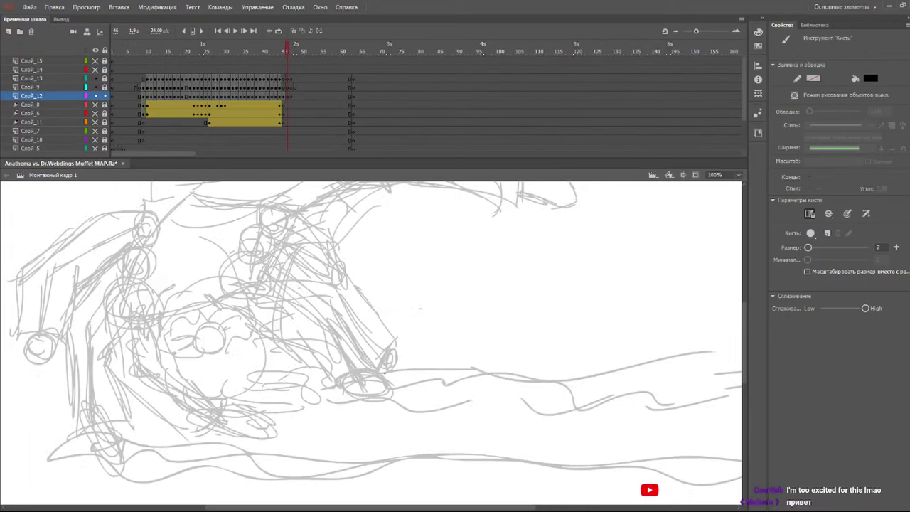
drag(495, 507, 442, 508)
mouse_move(746, 366)
mouse_down()
mouse_move(746, 348)
mouse_move(747, 368)
mouse_up()
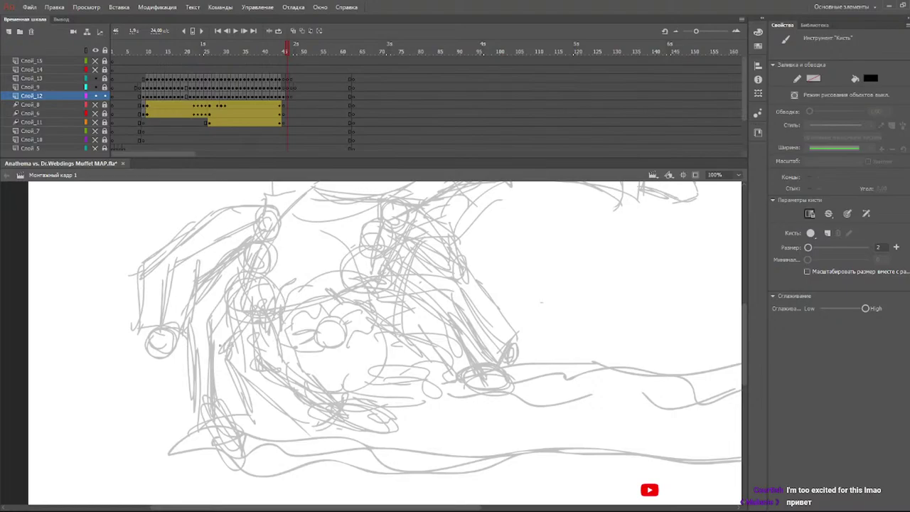
mouse_move(230, 357)
mouse_down()
mouse_move(228, 285)
mouse_move(300, 367)
mouse_up()
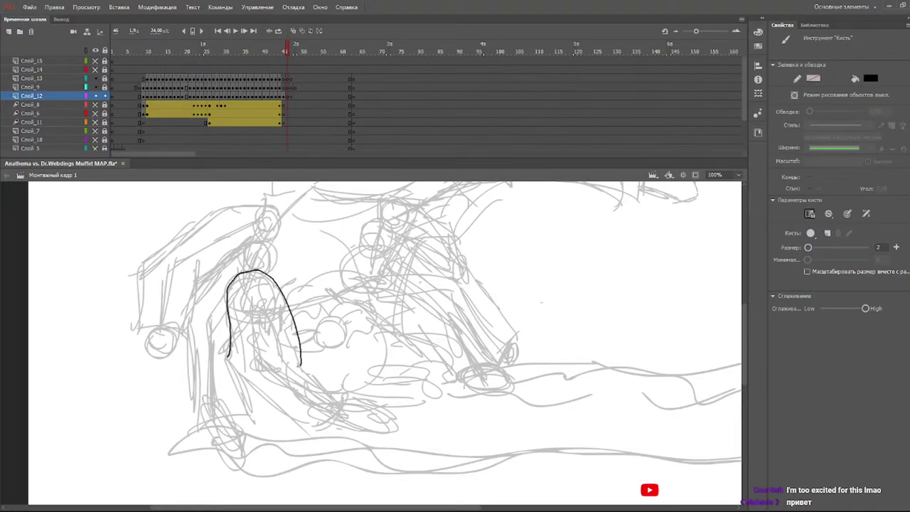
key(ctrl+z)
mouse_move(226, 359)
mouse_down()
mouse_move(229, 294)
mouse_move(248, 273)
mouse_move(294, 362)
mouse_up()
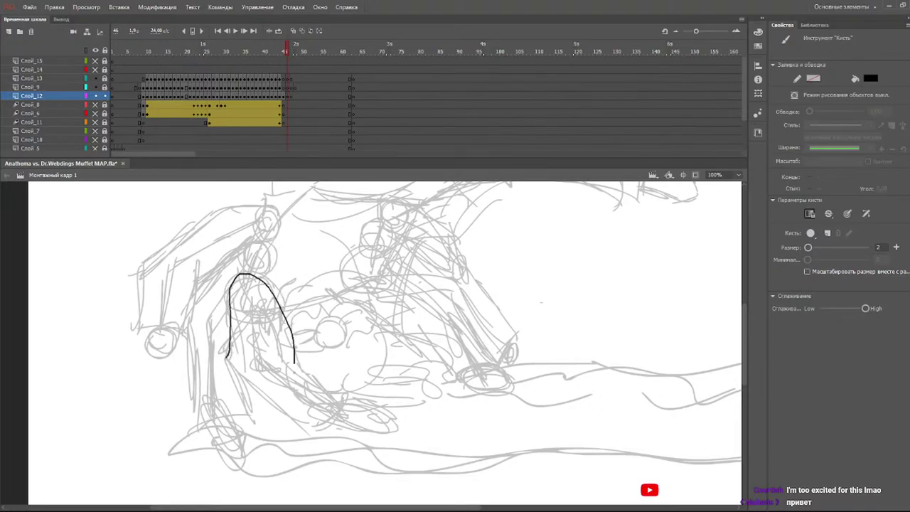
key(ctrl+z)
mouse_move(227, 354)
mouse_down()
mouse_move(248, 276)
mouse_move(297, 358)
mouse_up()
key(ctrl+z)
mouse_move(230, 360)
mouse_down()
mouse_move(234, 288)
mouse_move(270, 306)
mouse_move(295, 376)
mouse_up()
key(ctrl+z)
mouse_move(228, 358)
mouse_down()
mouse_move(234, 284)
mouse_move(307, 378)
mouse_move(358, 387)
mouse_up()
key(ctrl+z)
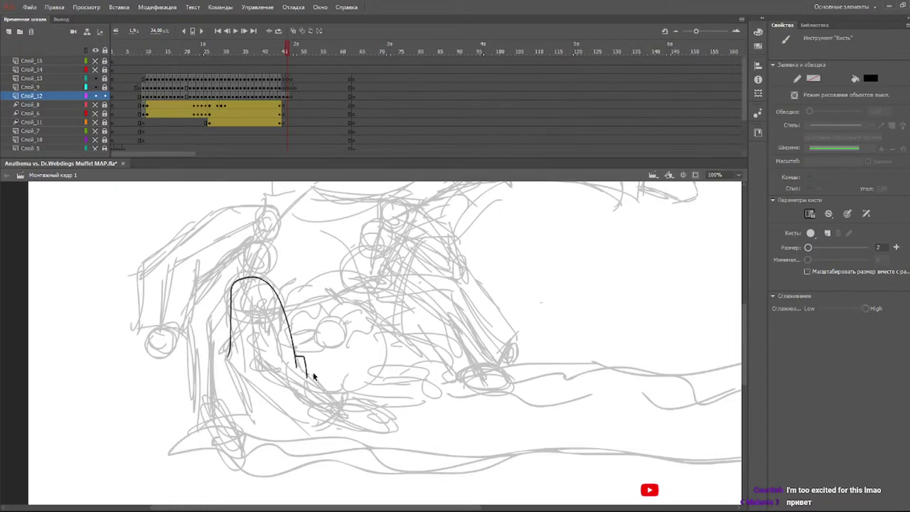
- Close the front arm's forearm sleeve outline and add crease lines inside the elbow
mouse_move(306, 367)
mouse_down()
mouse_move(345, 387)
mouse_move(331, 410)
mouse_move(302, 419)
mouse_move(270, 402)
mouse_move(228, 355)
mouse_up()
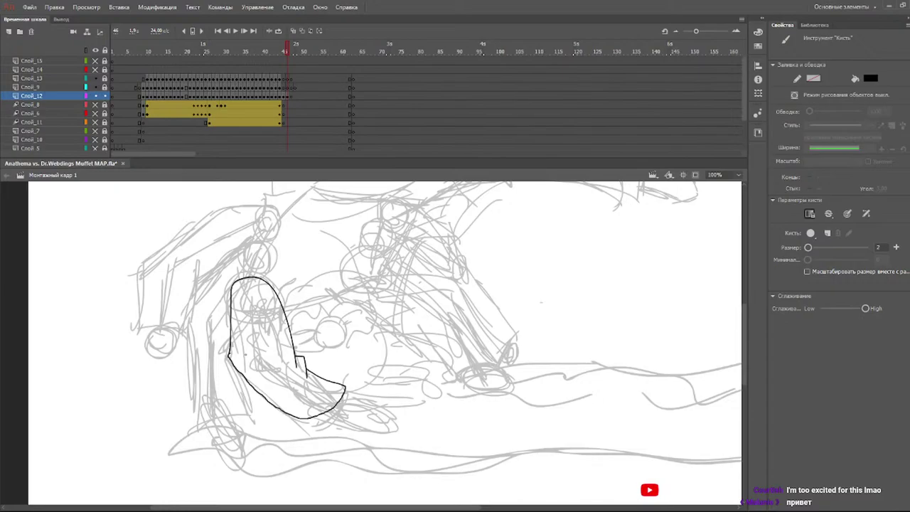
key(e)
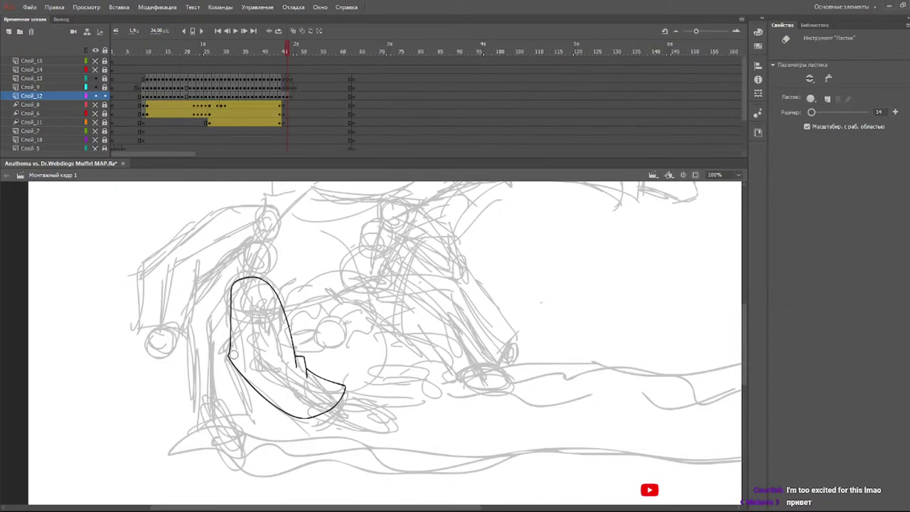
key(b)
mouse_move(294, 355)
mouse_down()
mouse_move(287, 396)
mouse_move(304, 402)
mouse_up()
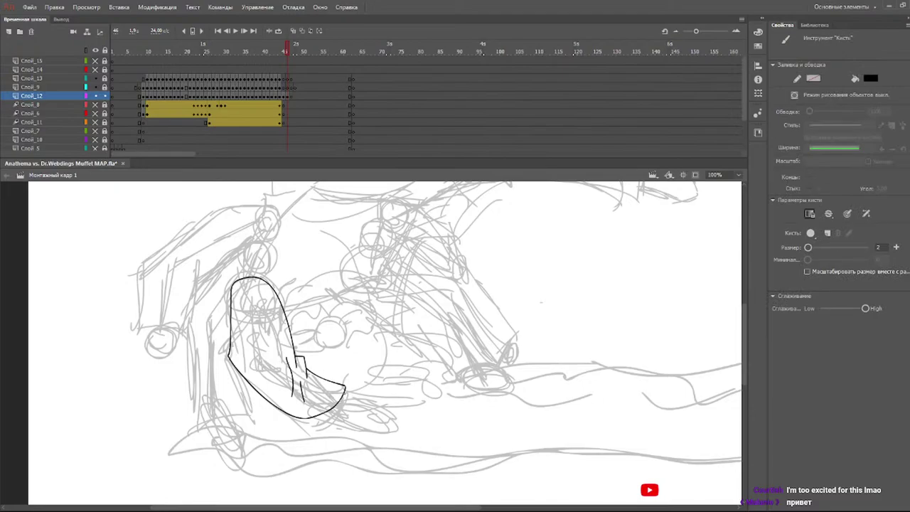
- Ink the front arm's cuff and outstretched hand with finger lines
mouse_move(344, 390)
mouse_down()
mouse_move(341, 411)
mouse_move(316, 422)
mouse_up()
mouse_move(352, 403)
mouse_down()
mouse_move(384, 408)
mouse_move(391, 424)
mouse_move(381, 434)
mouse_move(332, 422)
mouse_move(385, 420)
mouse_move(367, 425)
mouse_move(363, 399)
mouse_move(374, 405)
mouse_up()
key(ctrl+z)
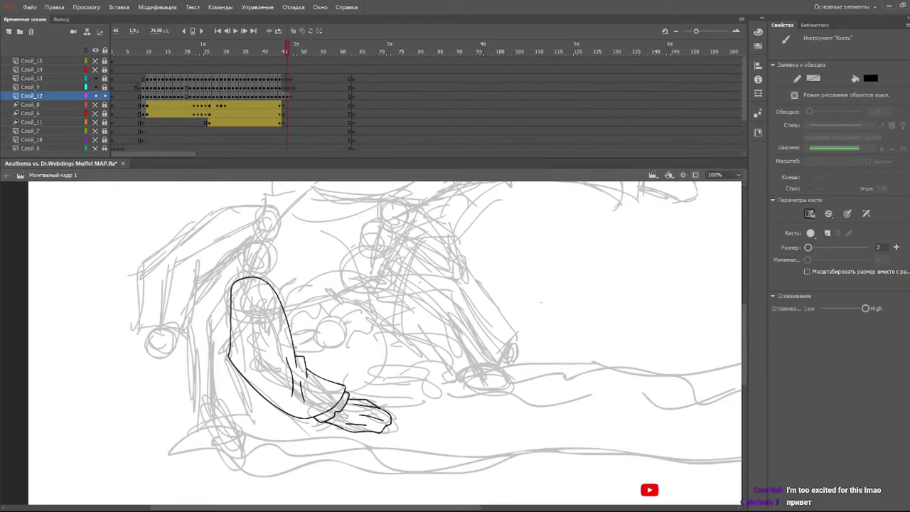
key(e)
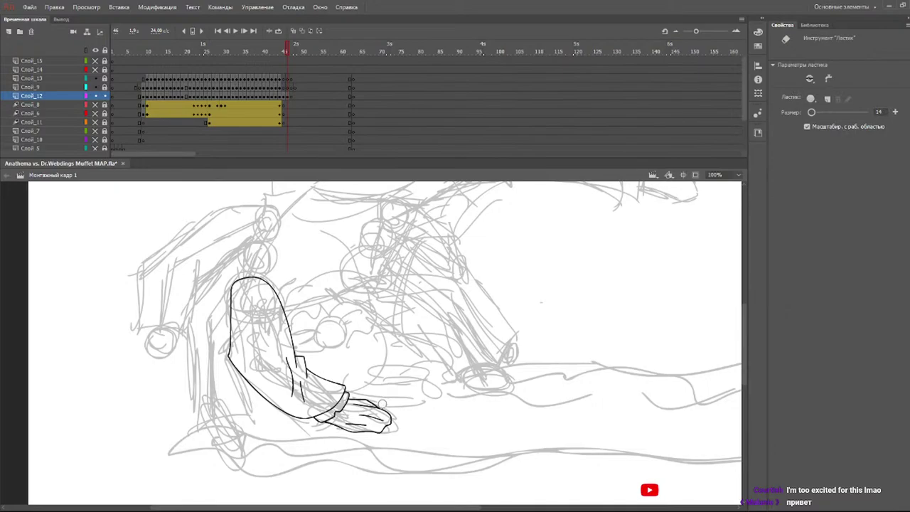
key(b)
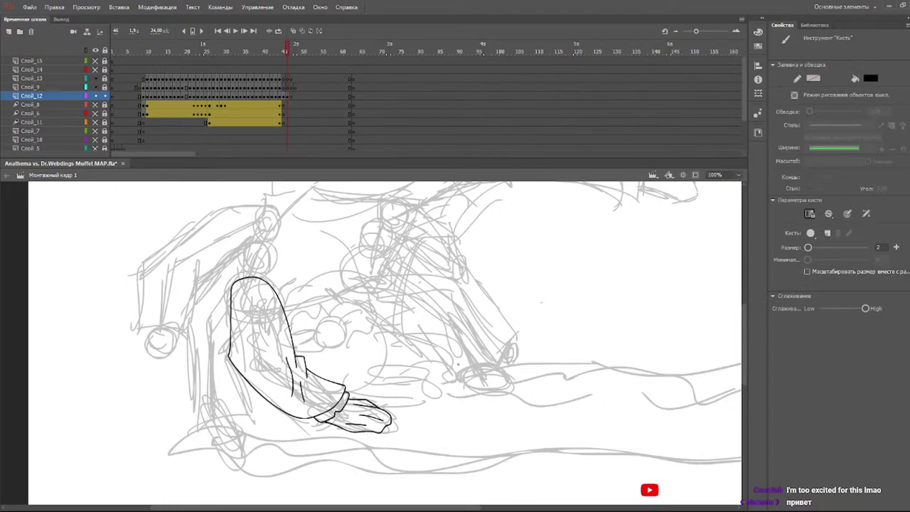
- Ink the sleeve of the arm behind the front one down to its hem, with crease lines at the elbow
mouse_move(270, 253)
mouse_down()
mouse_move(209, 271)
mouse_move(188, 322)
mouse_move(202, 429)
mouse_up()
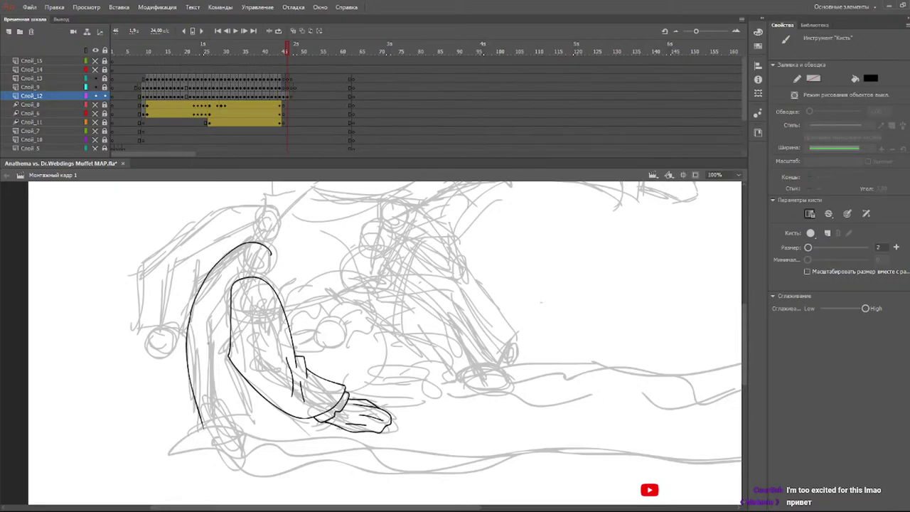
mouse_move(236, 368)
mouse_down()
mouse_move(253, 414)
mouse_move(205, 430)
mouse_up()
key(e)
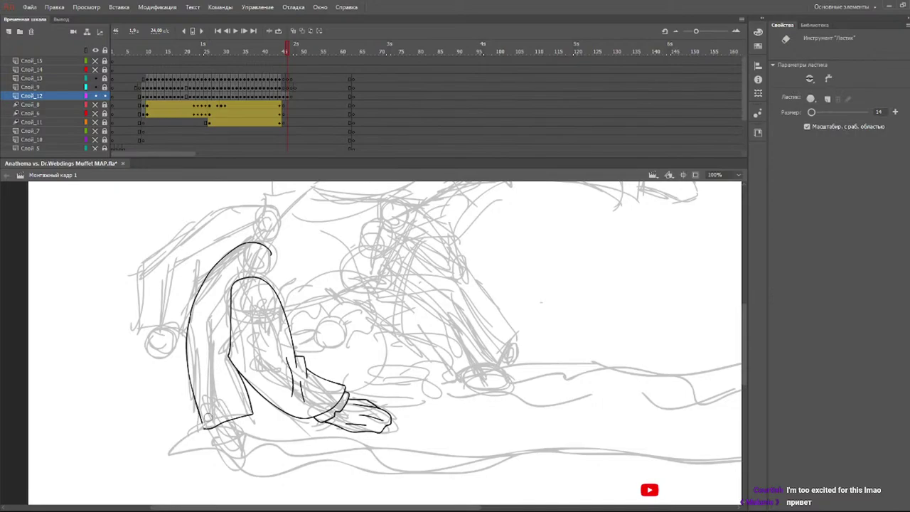
key(b)
drag(202, 420, 206, 430)
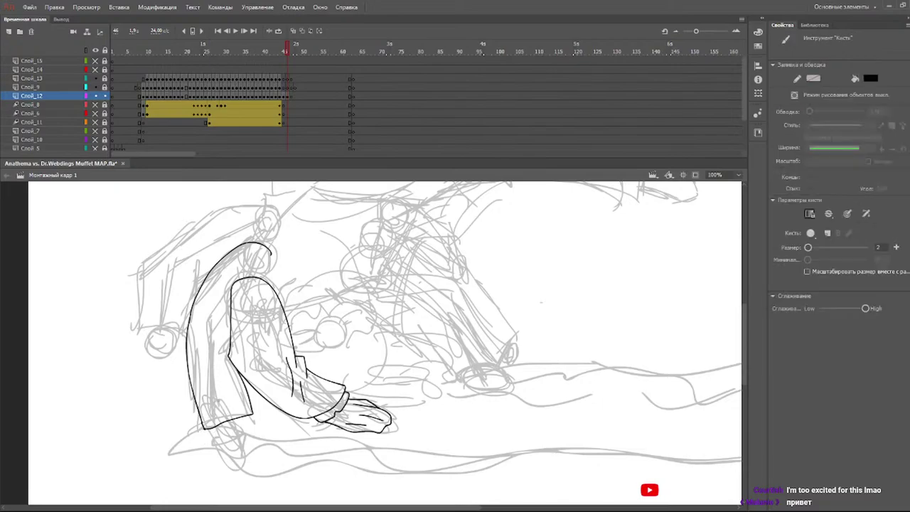
drag(224, 325, 217, 375)
- Ink the raised rear arm's bent sleeve with its cuff edge and crease lines inside the elbow
mouse_move(279, 213)
mouse_down()
mouse_move(236, 206)
mouse_move(161, 262)
mouse_move(141, 341)
mouse_up()
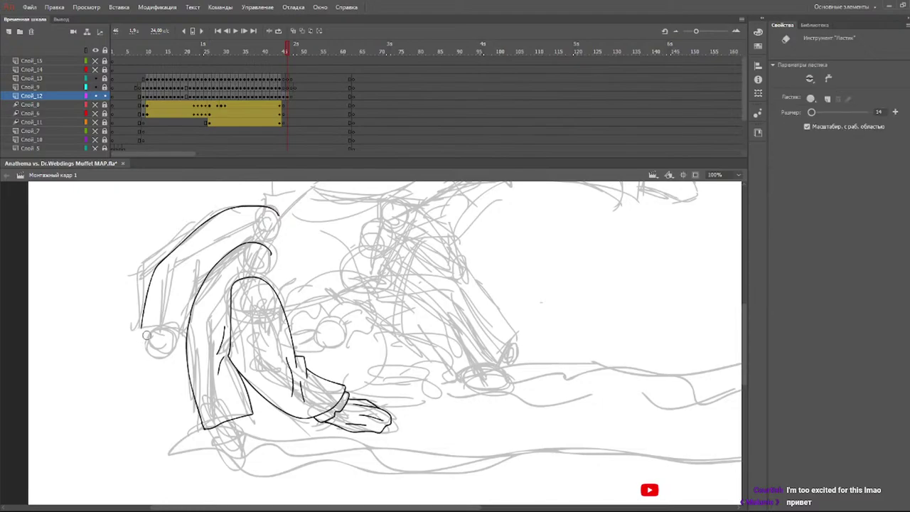
key(v)
key(b)
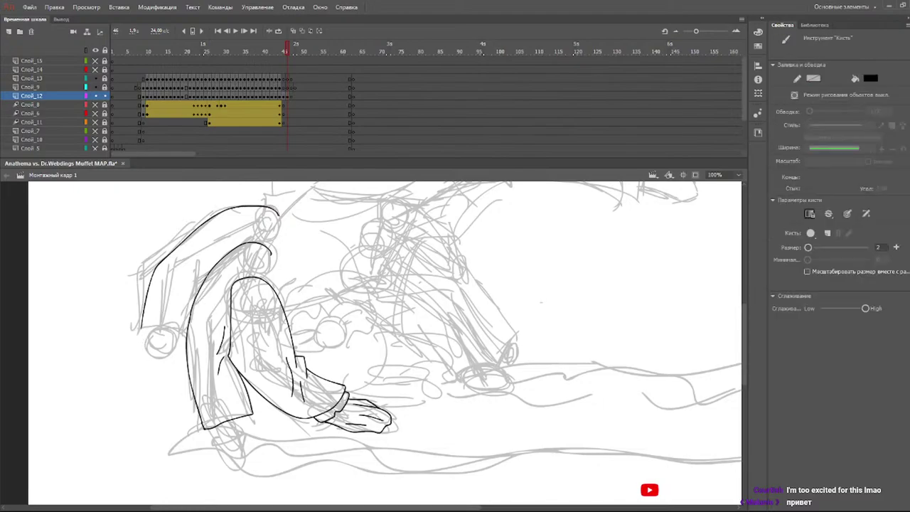
mouse_move(208, 276)
mouse_down()
mouse_move(191, 288)
mouse_move(176, 342)
mouse_up()
key(ctrl+z)
mouse_move(200, 286)
mouse_down()
mouse_move(178, 329)
mouse_move(144, 328)
mouse_up()
drag(200, 277, 178, 297)
- Ink the hands below the middle and rear sleeves with finger lines
drag(237, 426, 247, 445)
key(ctrl+z)
mouse_move(236, 427)
mouse_down()
mouse_move(246, 455)
mouse_move(232, 459)
mouse_move(210, 429)
mouse_move(242, 426)
mouse_move(236, 450)
mouse_move(224, 446)
mouse_up()
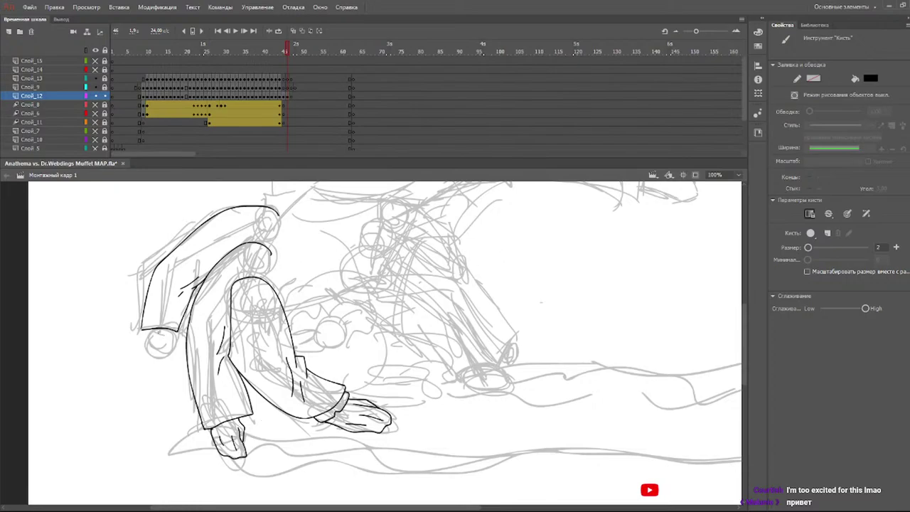
drag(142, 327, 150, 340)
key(ctrl+z)
mouse_move(173, 331)
mouse_down()
mouse_move(170, 351)
mouse_move(150, 351)
mouse_move(145, 332)
mouse_up()
key(ctrl+z)
- Play back the animation around the current frames to check the motion, and return to frame 46
mouse_move(747, 349)
mouse_down()
mouse_move(747, 313)
mouse_move(747, 329)
mouse_up()
mouse_move(268, 53)
mouse_down()
mouse_move(337, 65)
mouse_move(236, 53)
mouse_move(274, 55)
mouse_up()
key(Return)
key(Return)
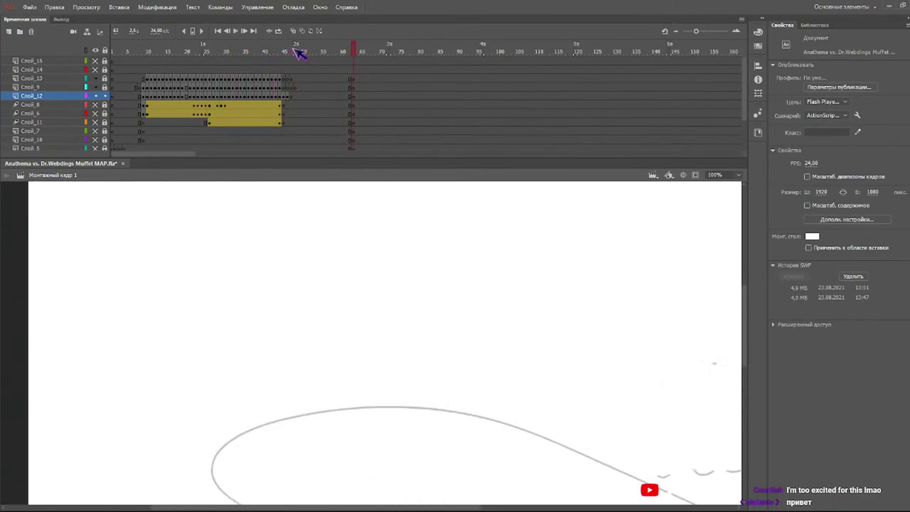
click(243, 51)
key(Return)
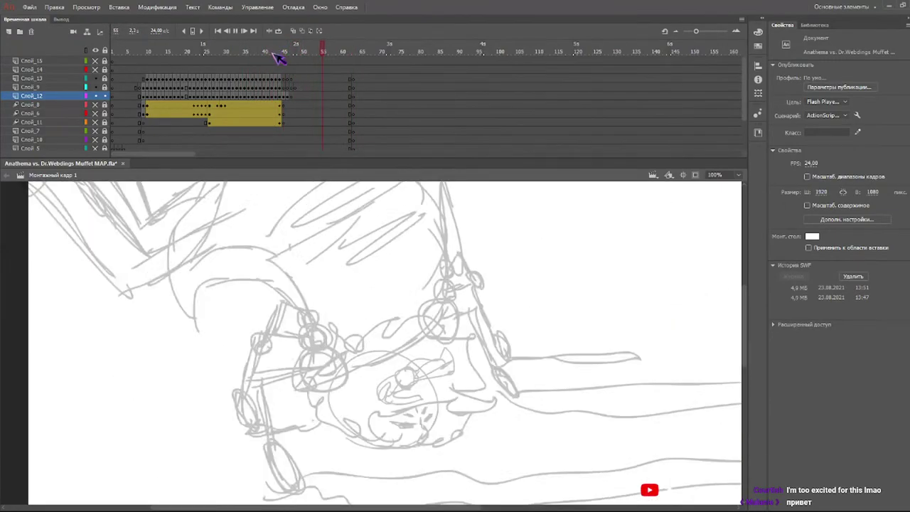
click(294, 52)
drag(296, 53, 288, 52)
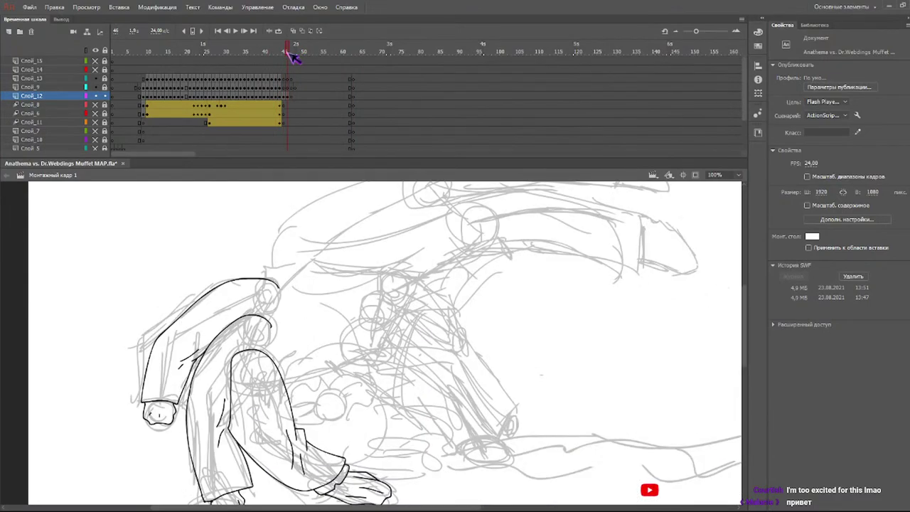
mouse_move(293, 56)
mouse_down()
mouse_move(270, 55)
mouse_move(297, 63)
mouse_up()
- Ink the hair's outline around the head, with loops and spiky tips along the outer side
mouse_move(277, 366)
mouse_down()
mouse_move(304, 348)
mouse_move(288, 365)
mouse_move(390, 360)
mouse_move(387, 368)
mouse_up()
mouse_move(376, 354)
mouse_down()
mouse_move(351, 362)
mouse_move(423, 386)
mouse_move(400, 383)
mouse_move(427, 394)
mouse_up()
mouse_move(426, 394)
mouse_down()
mouse_move(400, 421)
mouse_move(464, 444)
mouse_move(406, 436)
mouse_move(442, 450)
mouse_move(391, 455)
mouse_move(424, 476)
mouse_up()
drag(424, 476, 383, 479)
key(b)
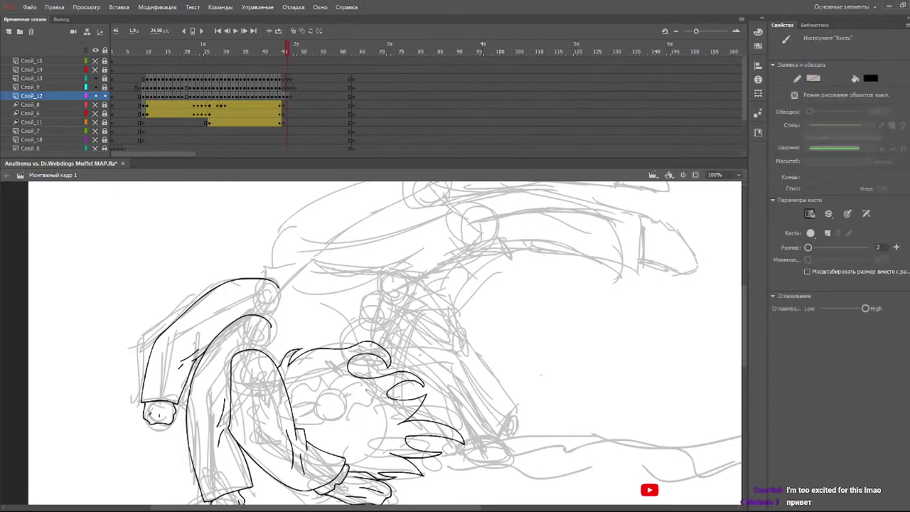
- Ink the hair bow's round knot and both loops with crease lines
mouse_move(336, 418)
mouse_down()
mouse_move(319, 397)
mouse_move(345, 406)
mouse_move(337, 419)
mouse_move(318, 398)
mouse_move(345, 406)
mouse_move(339, 420)
mouse_move(336, 402)
mouse_move(333, 412)
mouse_move(324, 401)
mouse_move(339, 381)
mouse_move(361, 384)
mouse_move(365, 407)
mouse_move(347, 411)
mouse_move(364, 402)
mouse_move(359, 408)
mouse_move(344, 391)
mouse_move(354, 397)
mouse_up()
key(ctrl+z)
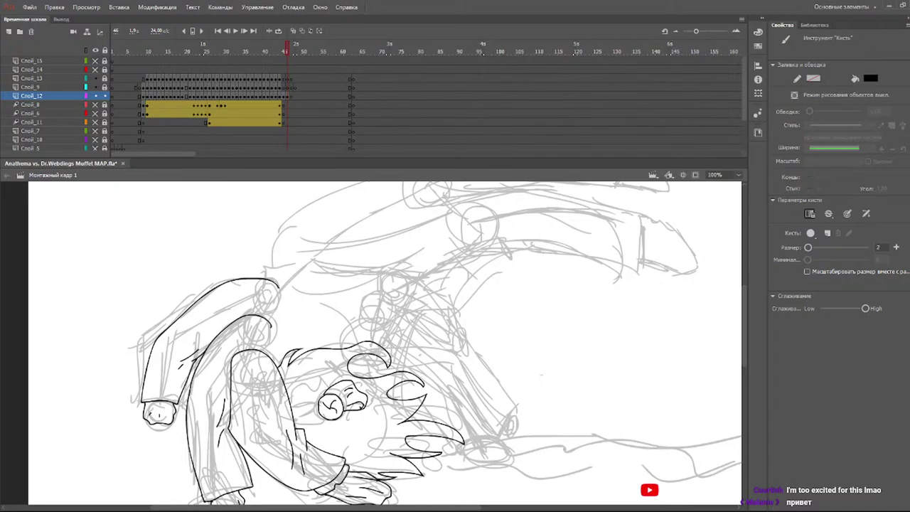
mouse_move(322, 393)
mouse_down()
mouse_move(311, 380)
mouse_move(301, 405)
mouse_move(324, 424)
mouse_move(321, 391)
mouse_move(310, 411)
mouse_up()
key(ctrl+z)
- Ink the upper edge of the arm extending beyond the hair, from the shoulder to the wrist
mouse_move(342, 334)
mouse_down()
mouse_move(382, 321)
mouse_move(464, 382)
mouse_move(494, 437)
mouse_up()
key(ctrl+z)
mouse_move(342, 329)
mouse_down()
mouse_move(385, 321)
mouse_move(478, 390)
mouse_move(492, 440)
mouse_up()
key(ctrl+z)
mouse_move(342, 327)
mouse_down()
mouse_move(421, 341)
mouse_move(489, 405)
mouse_up()
key(ctrl+z)
mouse_move(345, 333)
mouse_down()
mouse_move(392, 325)
mouse_move(462, 381)
mouse_move(497, 434)
mouse_up()
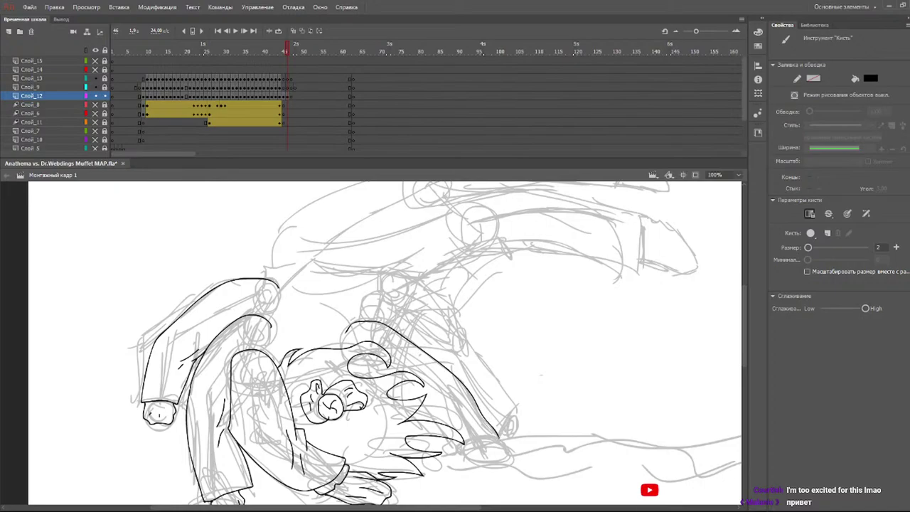
- Ink that arm's cuff, lower sleeve edge and hand with its thumb, and reduce the eraser size
mouse_move(501, 436)
mouse_down()
mouse_move(457, 450)
mouse_move(445, 444)
mouse_up()
mouse_move(469, 449)
mouse_down()
mouse_move(486, 464)
mouse_move(507, 460)
mouse_move(495, 441)
mouse_move(510, 458)
mouse_move(477, 463)
mouse_move(473, 451)
mouse_up()
key(ctrl+z)
mouse_move(462, 455)
mouse_down()
mouse_move(469, 466)
mouse_move(471, 456)
mouse_up()
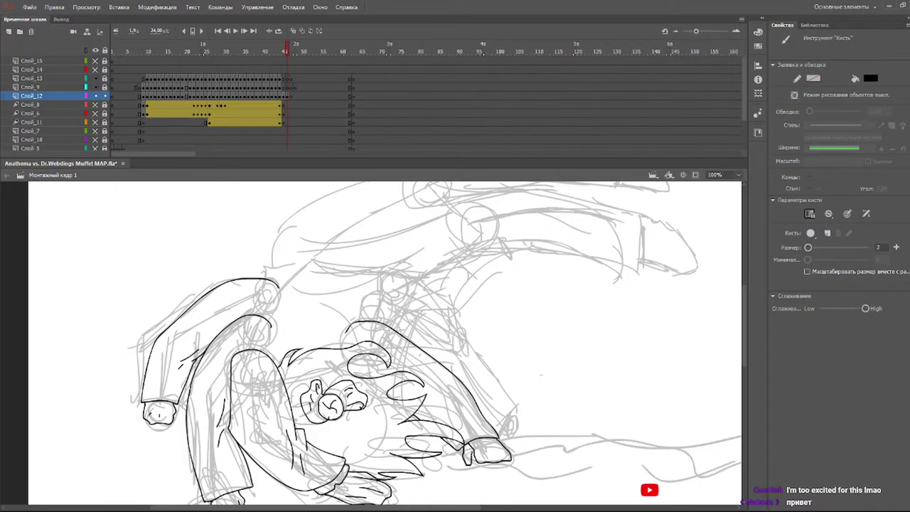
key(e)
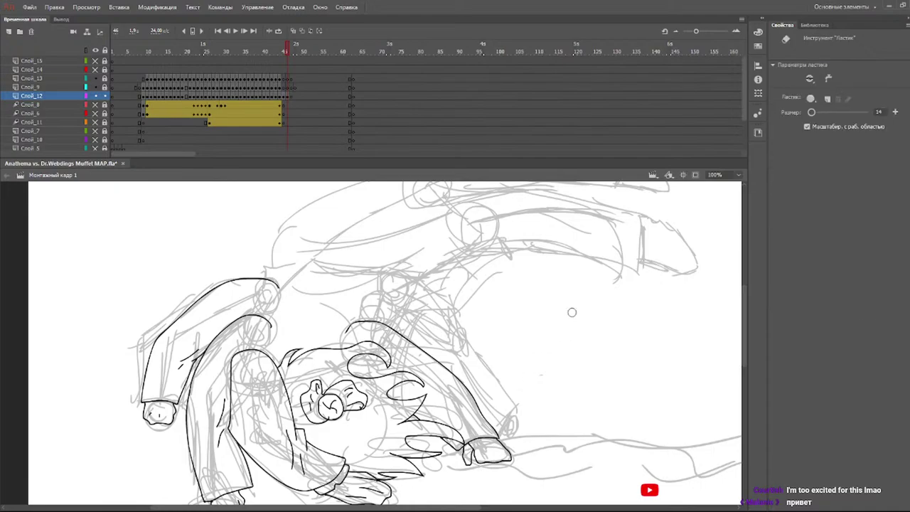
drag(821, 113, 807, 113)
key(b)
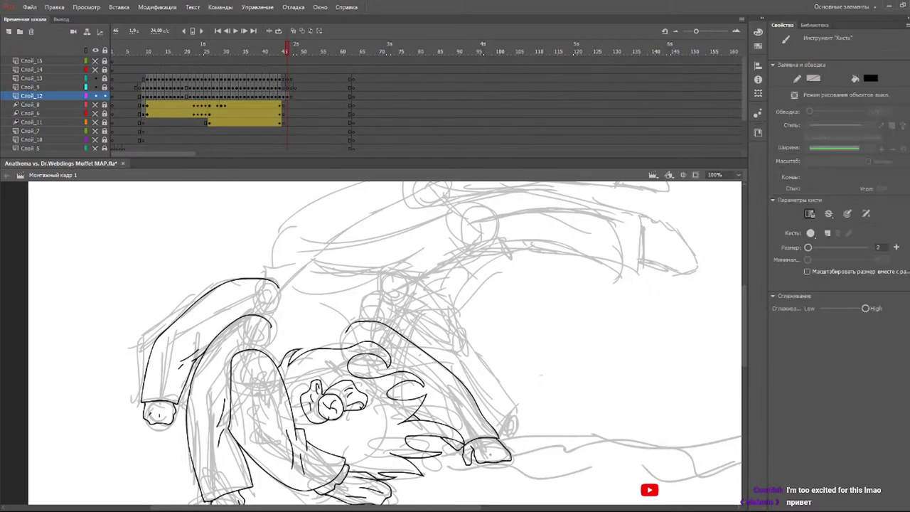
- Ink the middle arm beyond the hair with its sleeve and hand, plus the visible upper part of the arm behind it
key(v)
key(b)
drag(484, 446, 487, 457)
mouse_move(363, 302)
mouse_down()
mouse_move(402, 299)
mouse_move(462, 331)
mouse_move(511, 419)
mouse_up()
key(ctrl+z)
mouse_move(361, 301)
mouse_down()
mouse_move(469, 340)
mouse_move(516, 413)
mouse_move(494, 427)
mouse_up()
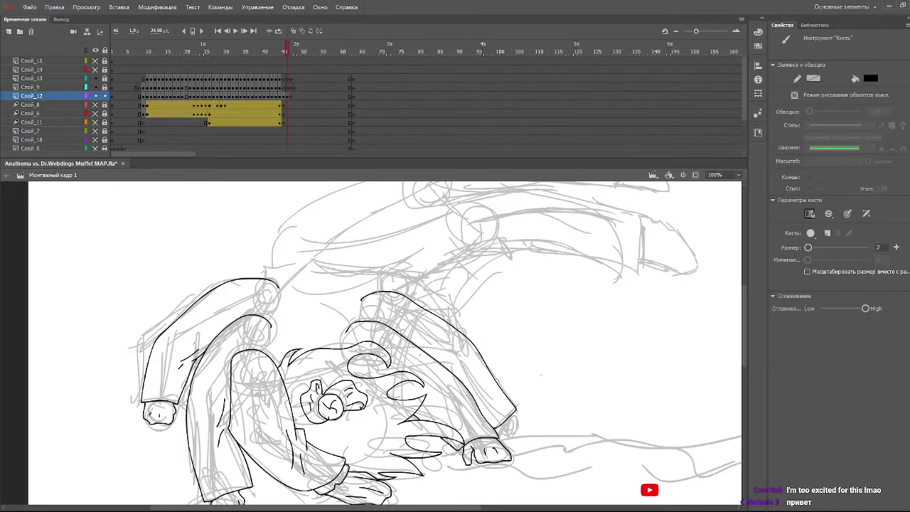
drag(498, 433, 515, 437)
drag(512, 412, 529, 424)
mouse_move(378, 276)
mouse_down()
mouse_move(403, 271)
mouse_move(446, 298)
mouse_move(458, 331)
mouse_up()
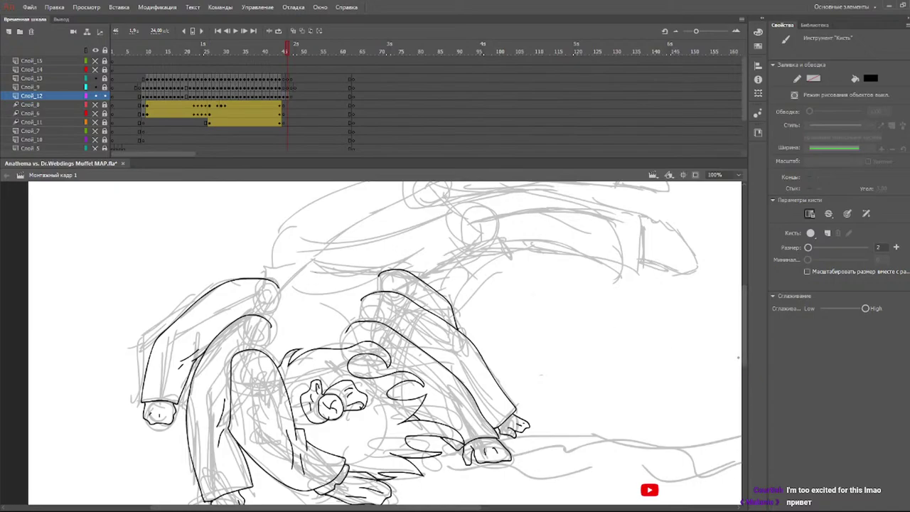
- Ink the curved back and lower torso, adding the long coat flap and fold lines across the clothing
drag(744, 355, 745, 338)
mouse_move(264, 341)
mouse_down()
mouse_move(292, 316)
mouse_move(309, 271)
mouse_move(296, 272)
mouse_move(379, 232)
mouse_move(425, 232)
mouse_move(562, 354)
mouse_move(577, 399)
mouse_move(513, 364)
mouse_move(456, 393)
mouse_up()
drag(385, 270, 503, 350)
mouse_move(301, 301)
mouse_down()
mouse_move(412, 312)
mouse_move(282, 347)
mouse_up()
drag(361, 340, 332, 347)
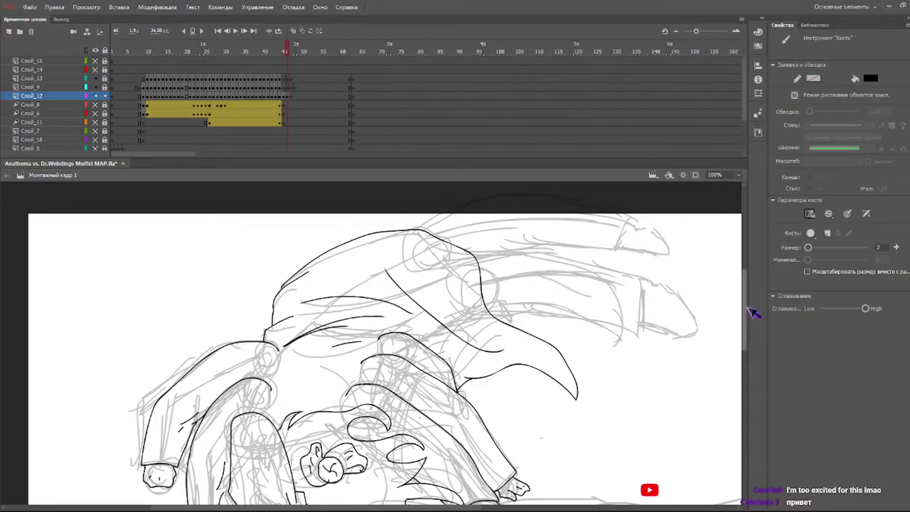
- Ink a second pointed tip hanging beneath the end of the coat flap
scroll(749, 313, up, 1)
scroll(749, 319, down, 3)
scroll(749, 324, down, 3)
scroll(750, 324, up, 3)
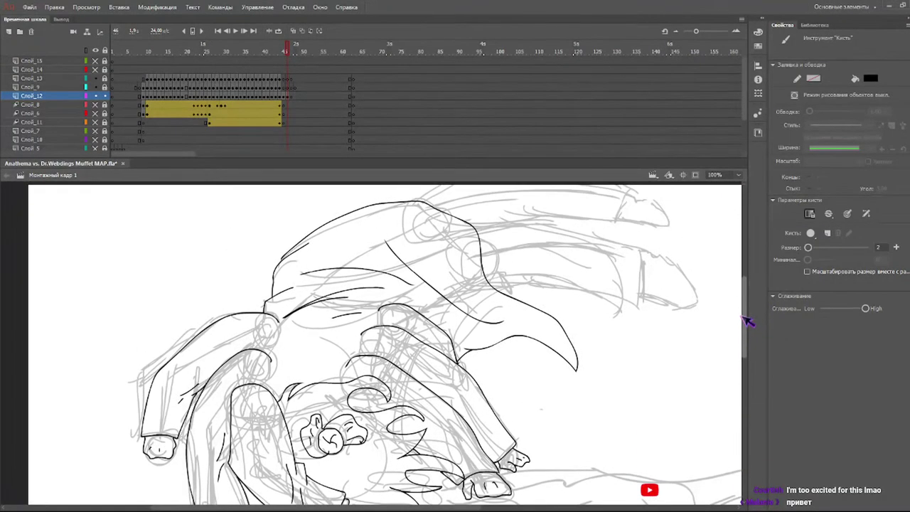
scroll(748, 316, up, 2)
mouse_move(513, 354)
mouse_down()
mouse_move(534, 400)
mouse_move(526, 359)
mouse_move(543, 404)
mouse_move(545, 363)
mouse_up()
key(ctrl+z)
key(ctrl+z)
mouse_move(513, 351)
mouse_down()
mouse_move(546, 408)
mouse_move(552, 365)
mouse_up()
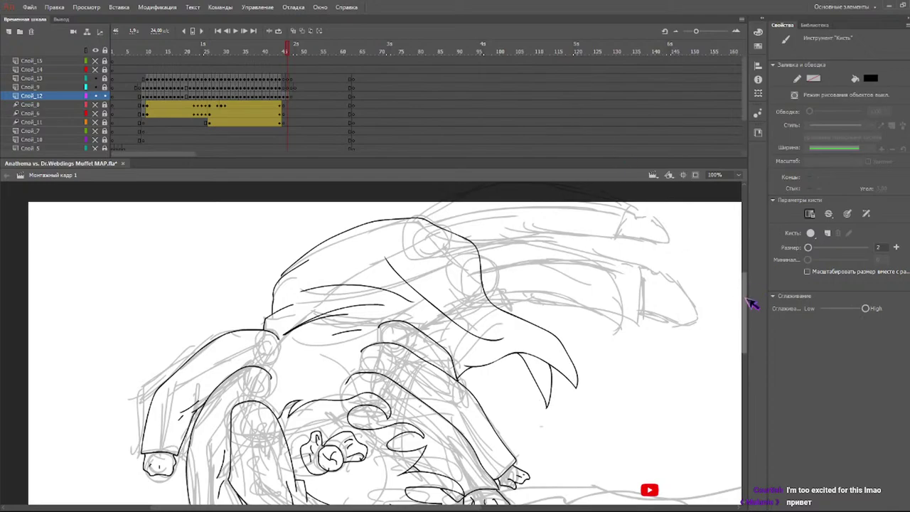
- Ink both raised legs from the hips to the trouser cuffs, the nearer leg first and the farther one above it
scroll(747, 290, up, 2)
scroll(750, 291, up, 1)
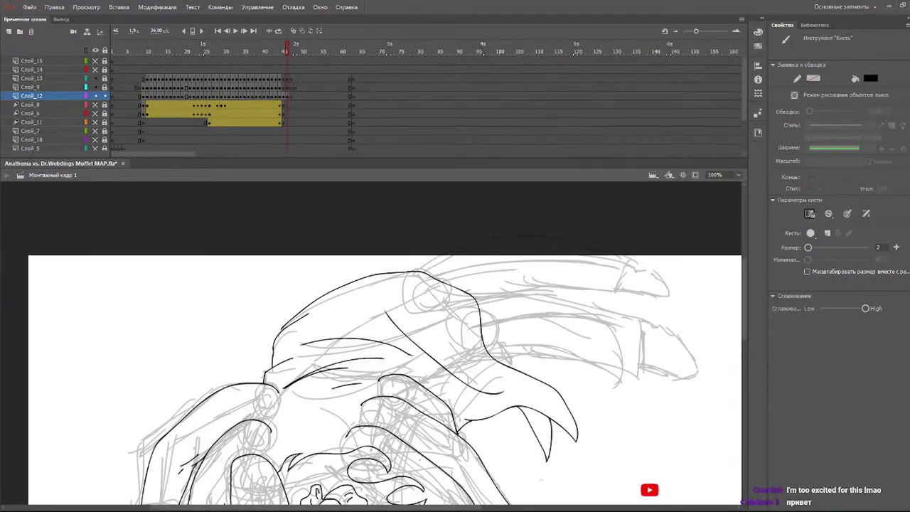
mouse_move(474, 296)
mouse_down()
mouse_move(520, 289)
mouse_move(616, 312)
mouse_up()
key(ctrl+z)
mouse_move(482, 295)
mouse_down()
mouse_move(554, 290)
mouse_move(642, 317)
mouse_move(631, 374)
mouse_move(489, 352)
mouse_up()
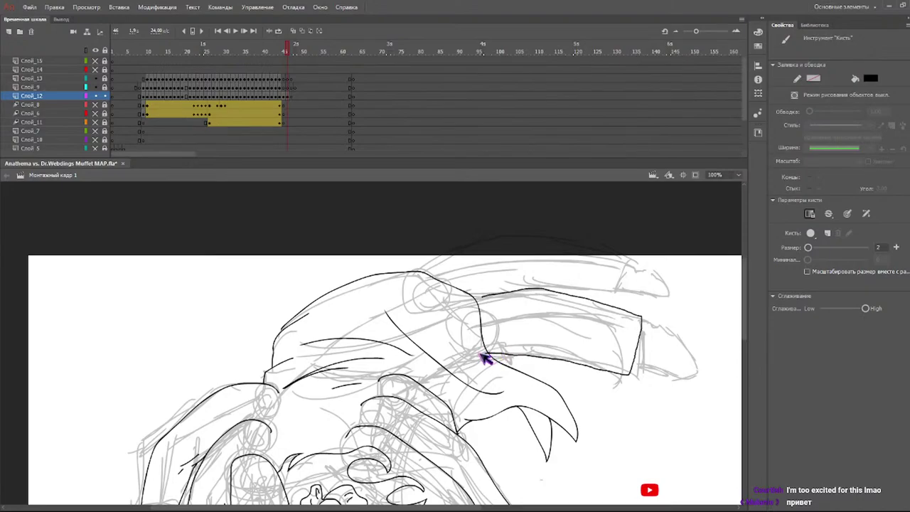
drag(486, 351, 562, 355)
key(e)
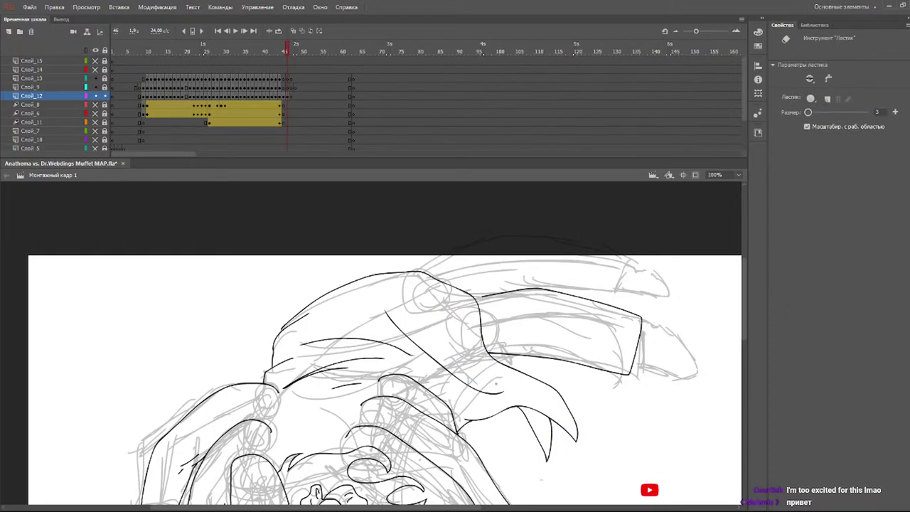
key(b)
mouse_move(419, 272)
mouse_down()
mouse_move(488, 238)
mouse_move(618, 253)
mouse_move(618, 281)
mouse_move(595, 291)
mouse_move(543, 286)
mouse_up()
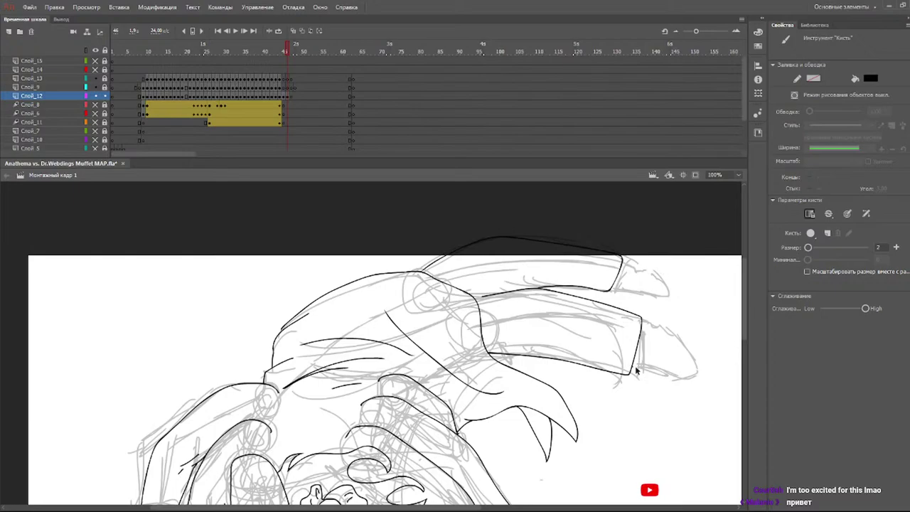
- Ink both feet extending from the trouser cuffs of the raised legs
mouse_move(630, 363)
mouse_down()
mouse_move(672, 374)
mouse_move(696, 369)
mouse_move(688, 346)
mouse_move(659, 328)
mouse_up()
mouse_move(610, 290)
mouse_down()
mouse_move(642, 297)
mouse_move(668, 287)
mouse_move(622, 263)
mouse_move(668, 287)
mouse_up()
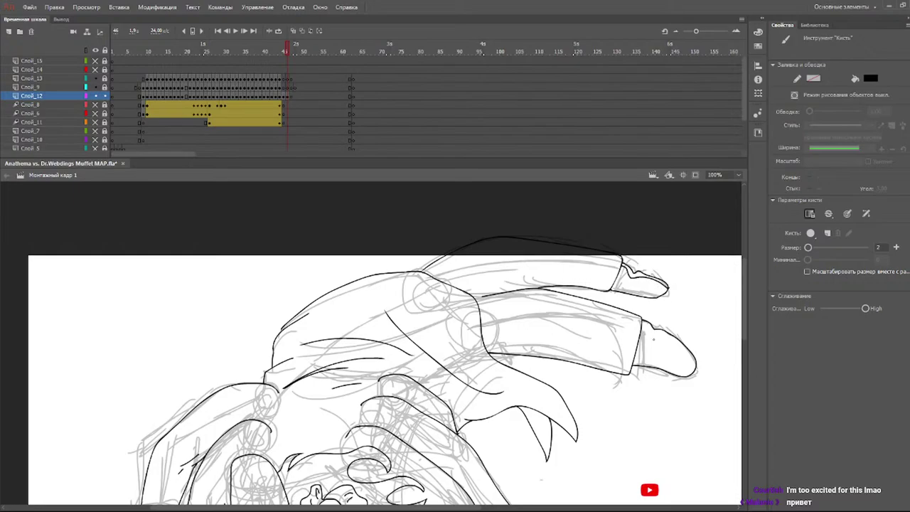
drag(648, 328, 692, 356)
key(ctrl+z)
drag(642, 322, 694, 363)
key(ctrl+z)
mouse_move(745, 298)
mouse_down()
mouse_move(744, 338)
mouse_move(744, 329)
mouse_up()
key(.)
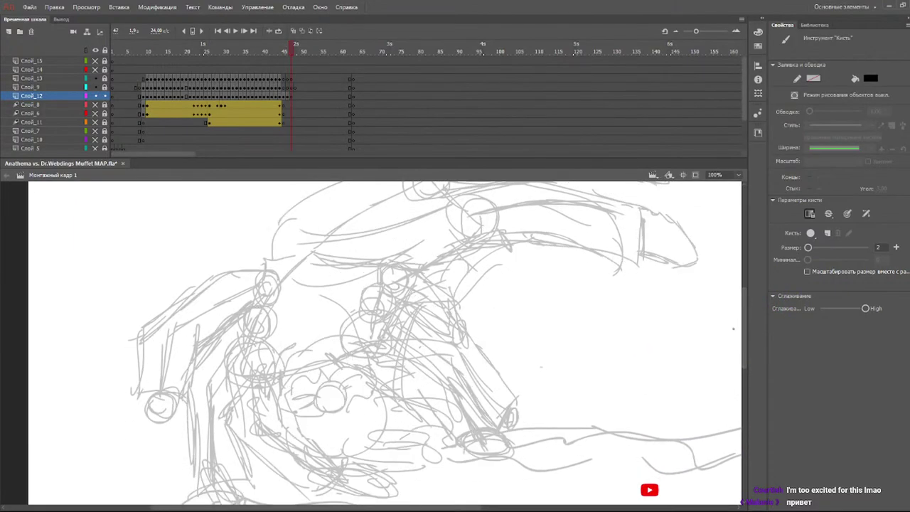
key(comma)
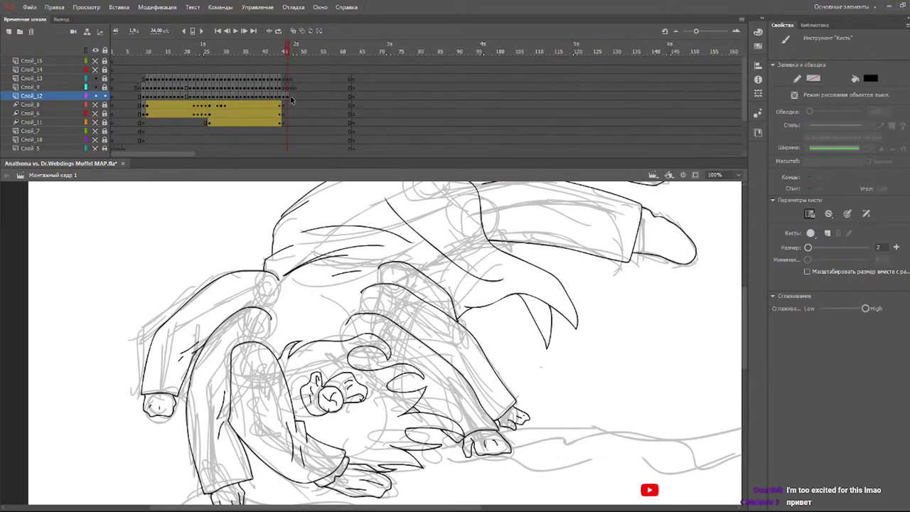
click(291, 95)
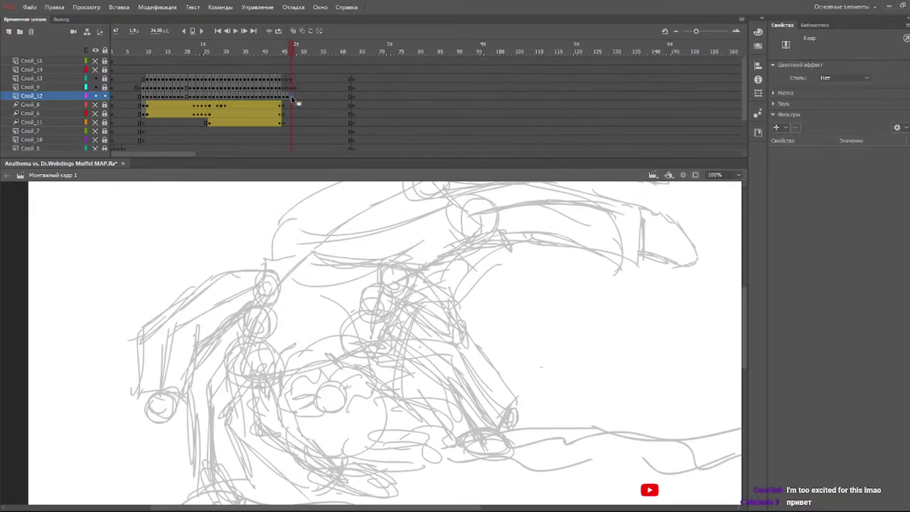
click(339, 96)
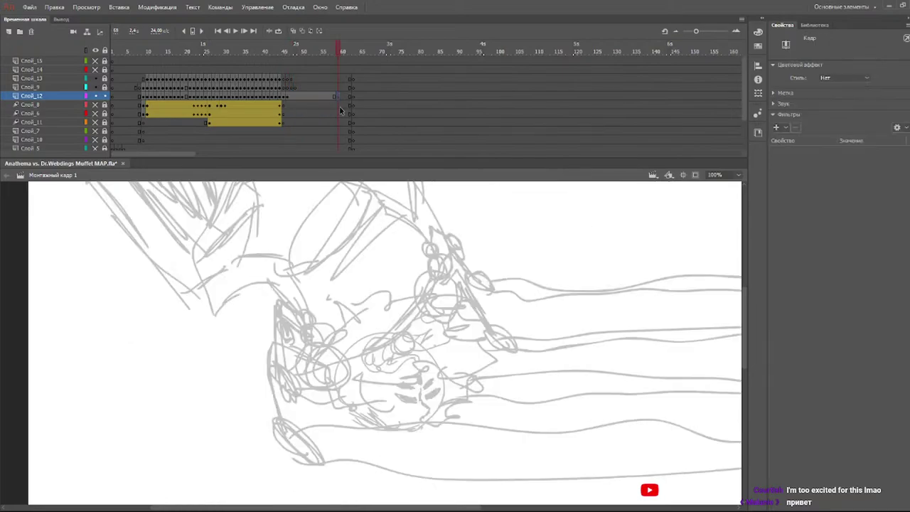
click(290, 96)
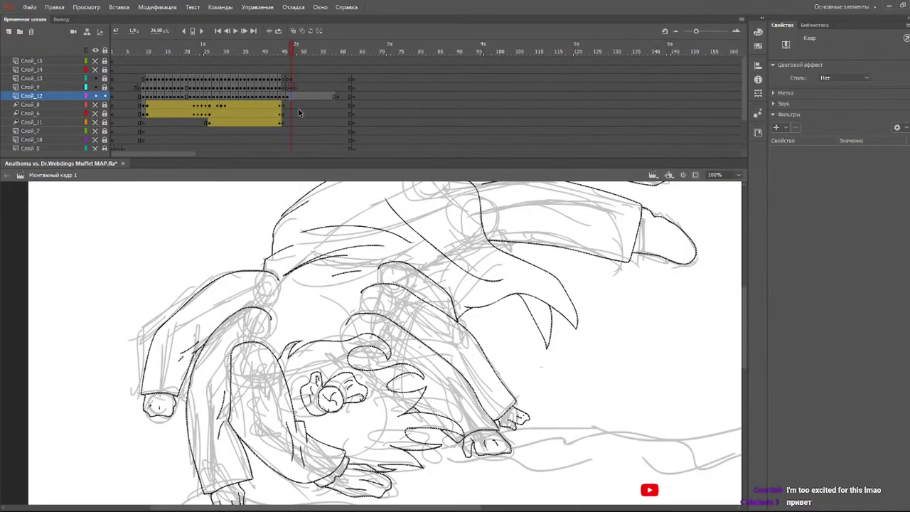
click(297, 99)
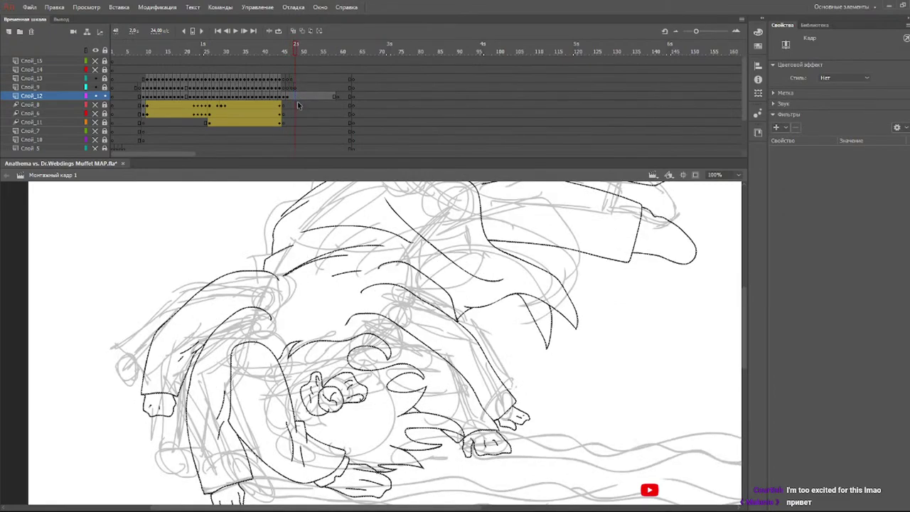
click(300, 107)
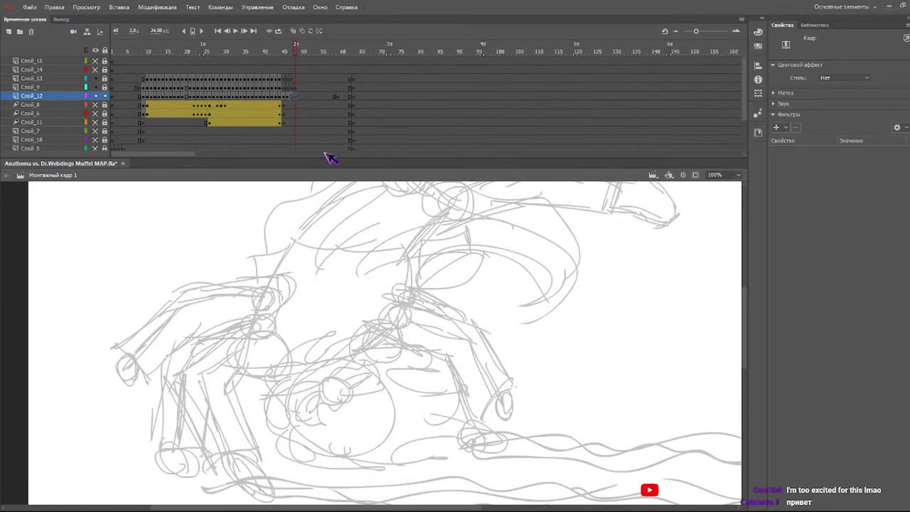
click(341, 47)
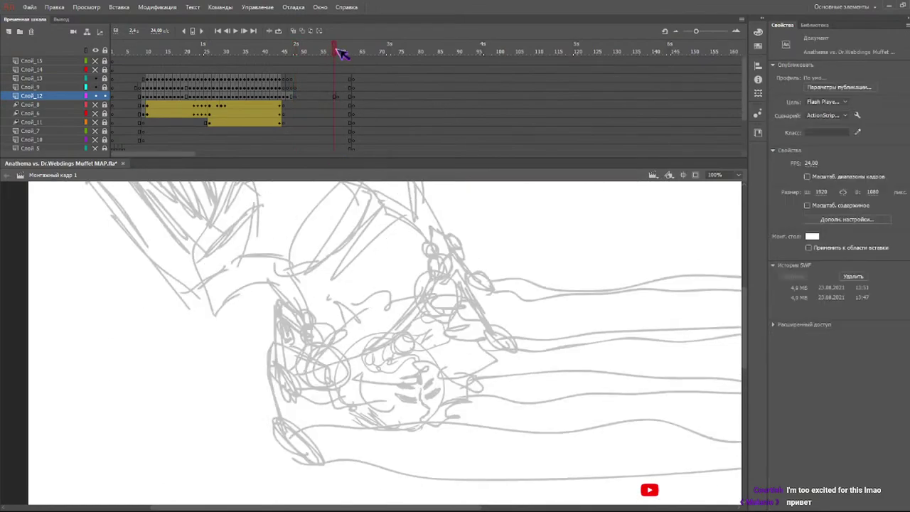
click(331, 47)
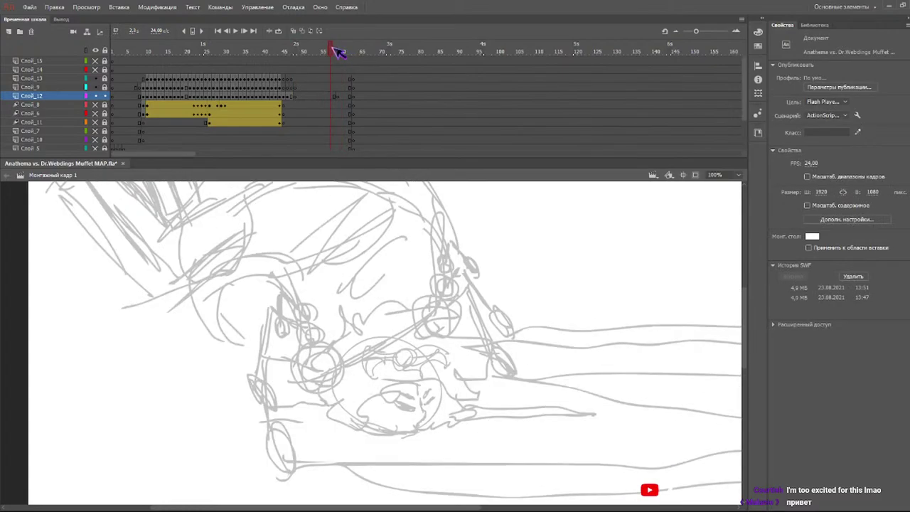
click(333, 96)
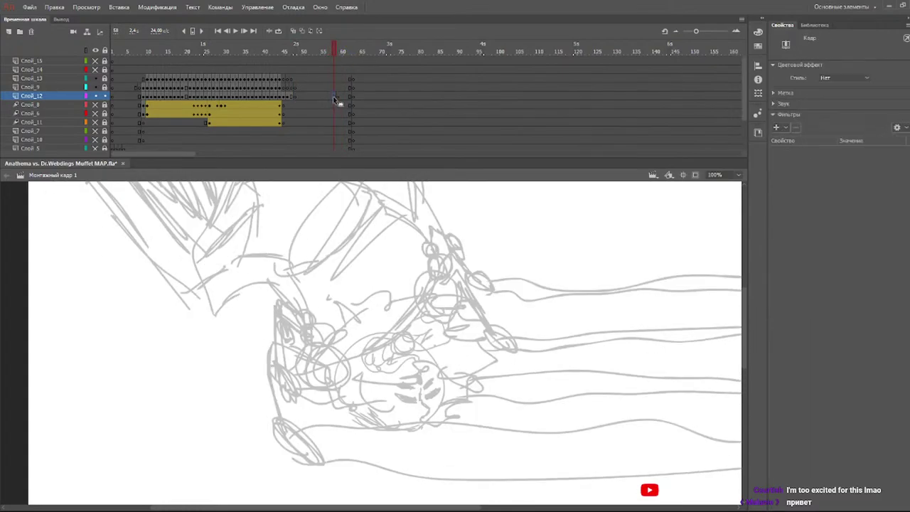
key(comma)
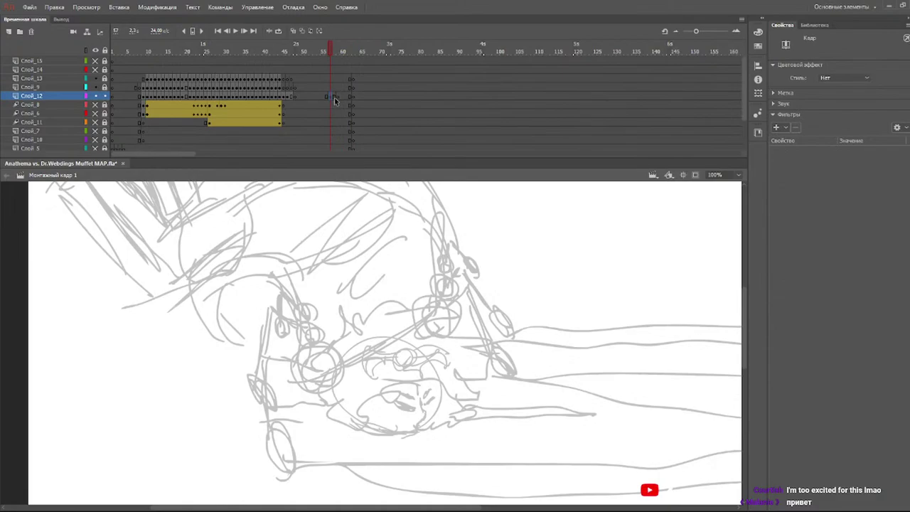
key(ctrl+z)
key(ctrl+z)
key(ctrl+z)
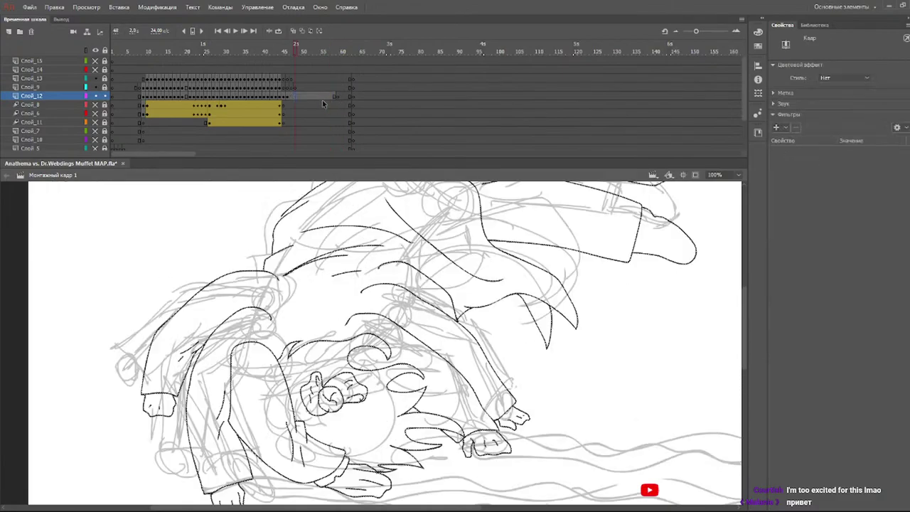
key(comma)
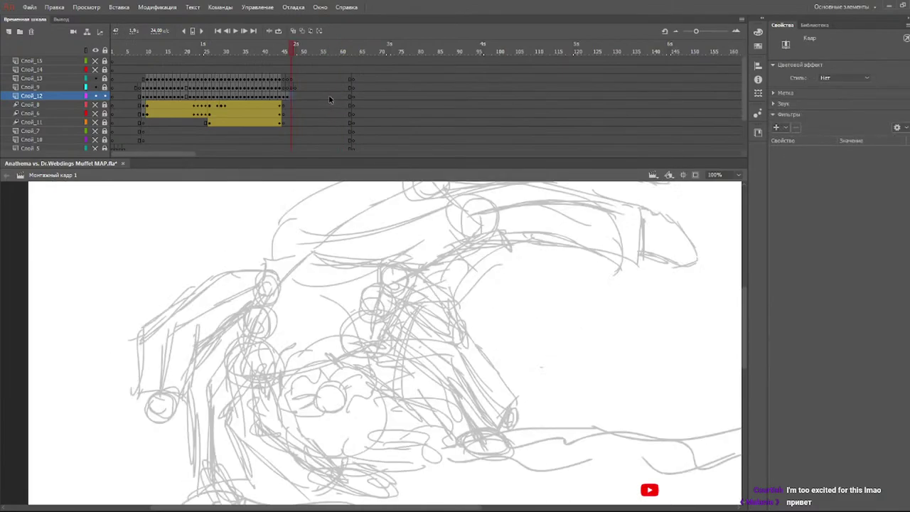
- Hold the frame 46 drawing through frame 47 on Слой_12, with blank keyframes at frames 48 and 58
click(334, 96)
key(comma)
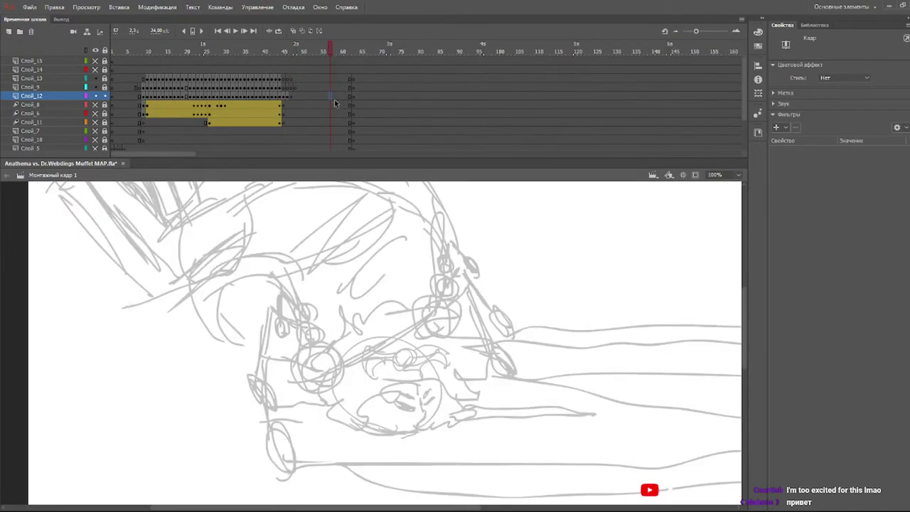
click(333, 96)
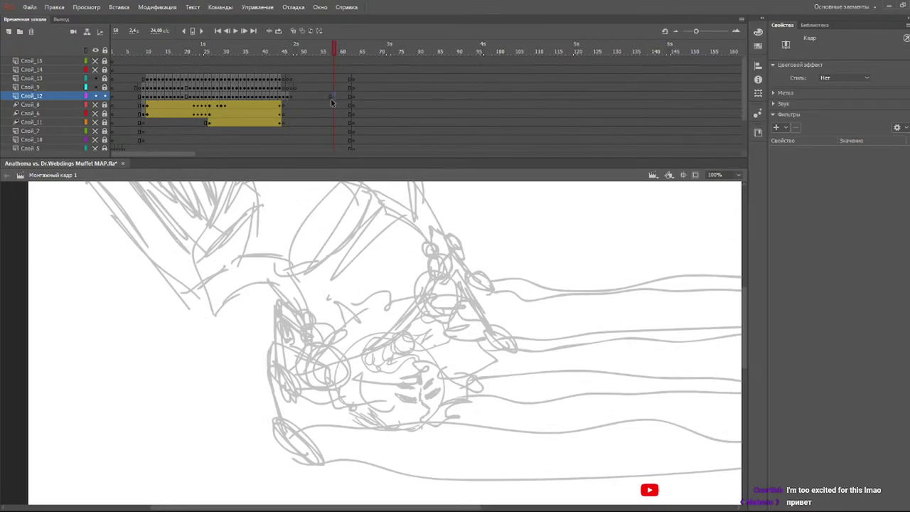
click(288, 95)
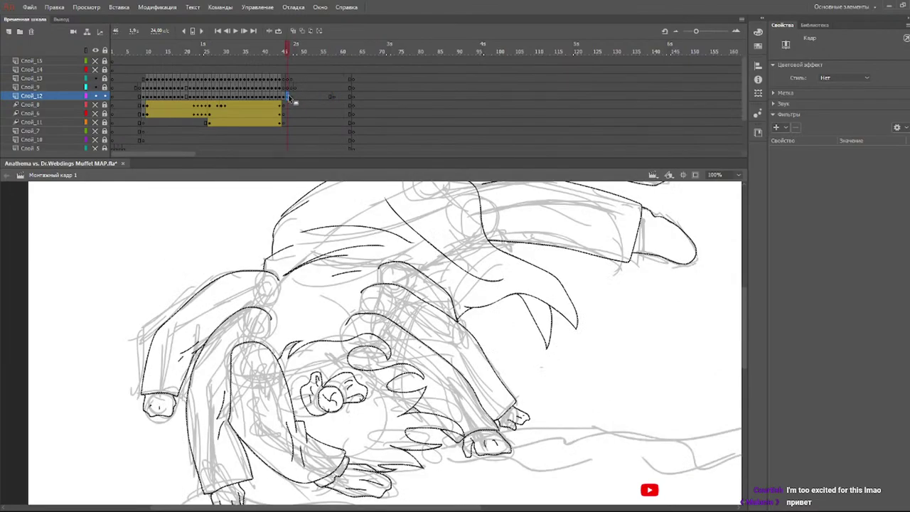
click(292, 96)
click(295, 96)
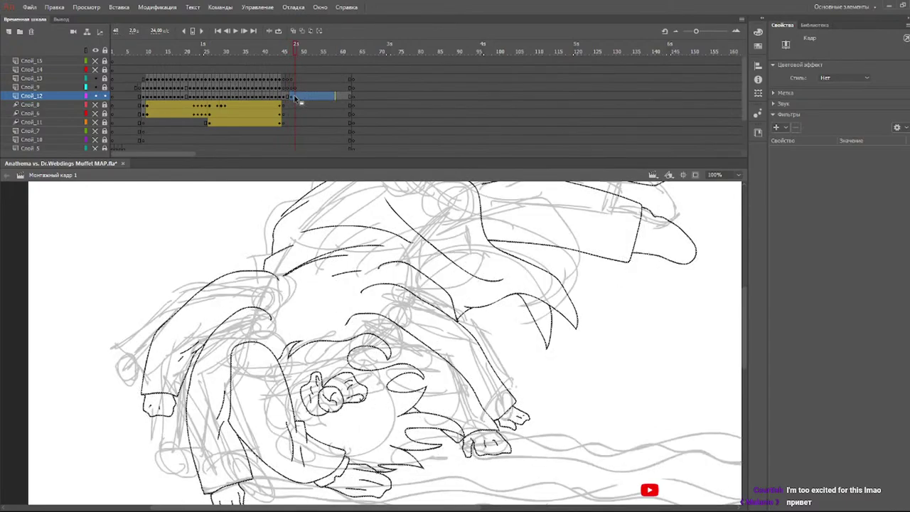
click(292, 97)
click(296, 96)
key(F7)
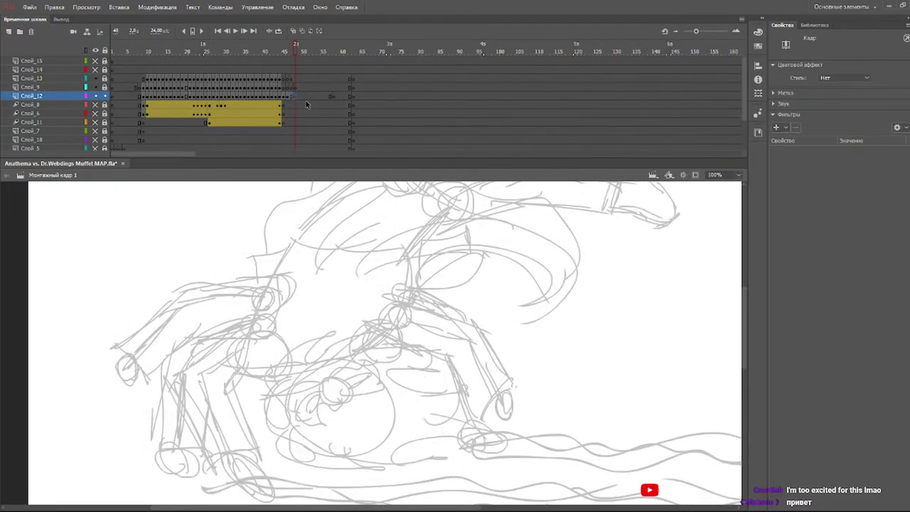
- At frame 48, ink the spiky hair outline all around the sketched head, with curled locks along the upper edge
mouse_move(298, 55)
mouse_down()
mouse_move(287, 50)
mouse_move(298, 54)
mouse_move(284, 59)
mouse_move(299, 45)
mouse_move(235, 50)
mouse_move(284, 60)
mouse_move(294, 45)
mouse_move(288, 52)
mouse_move(298, 49)
mouse_move(305, 62)
mouse_up()
scroll(750, 324, down, 2)
mouse_move(744, 320)
mouse_down()
mouse_move(745, 296)
mouse_move(746, 319)
mouse_move(744, 309)
mouse_up()
scroll(750, 316, up, 5)
scroll(751, 304, down, 5)
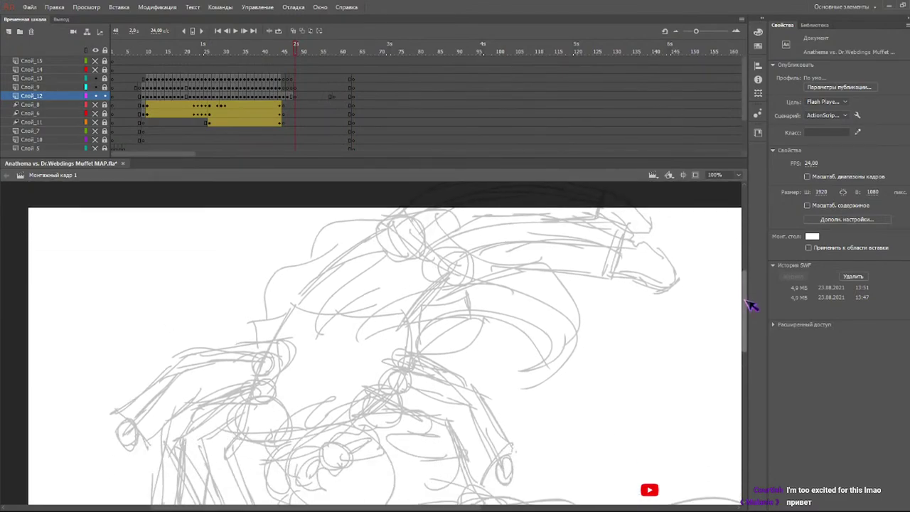
scroll(746, 322, down, 3)
key(b)
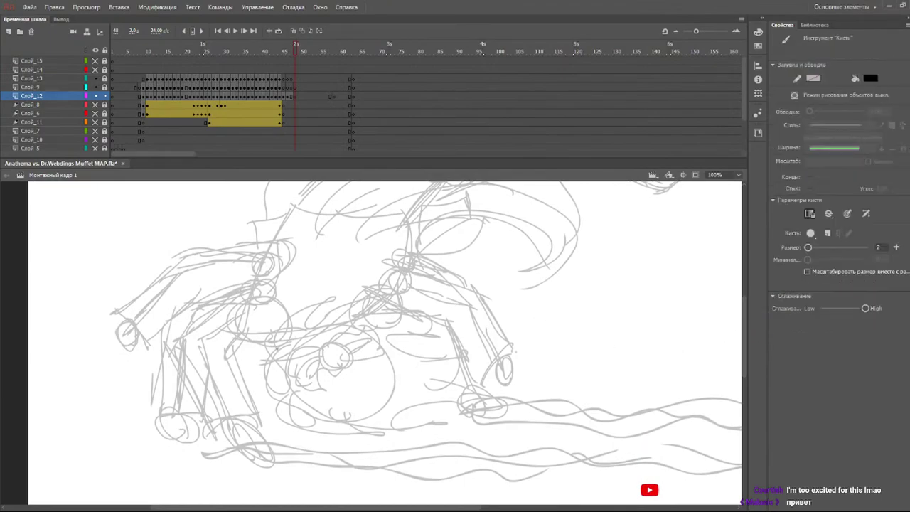
mouse_move(277, 349)
mouse_down()
mouse_move(270, 294)
mouse_move(294, 329)
mouse_move(276, 316)
mouse_move(249, 310)
mouse_up()
key(ctrl+z)
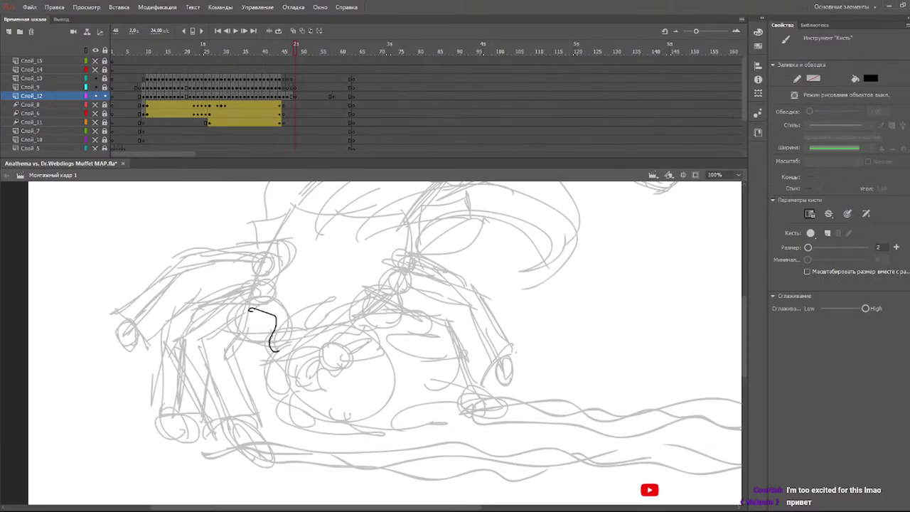
key(ctrl+z)
mouse_move(278, 349)
mouse_down()
mouse_move(271, 299)
mouse_move(253, 301)
mouse_move(292, 300)
mouse_move(290, 319)
mouse_move(317, 324)
mouse_move(332, 285)
mouse_move(344, 284)
mouse_move(329, 314)
mouse_move(343, 285)
mouse_move(388, 297)
mouse_move(352, 313)
mouse_move(393, 307)
mouse_move(464, 334)
mouse_move(400, 348)
mouse_move(451, 364)
mouse_move(412, 385)
mouse_move(456, 410)
mouse_move(389, 409)
mouse_move(416, 419)
mouse_move(340, 434)
mouse_move(288, 401)
mouse_up()
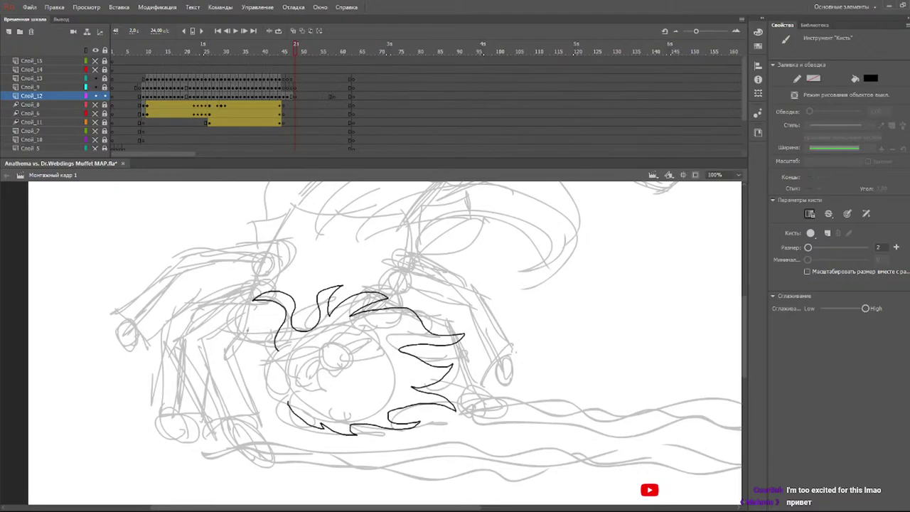
mouse_move(274, 345)
mouse_down()
mouse_move(267, 320)
mouse_move(259, 328)
mouse_move(271, 373)
mouse_move(259, 377)
mouse_move(282, 398)
mouse_up()
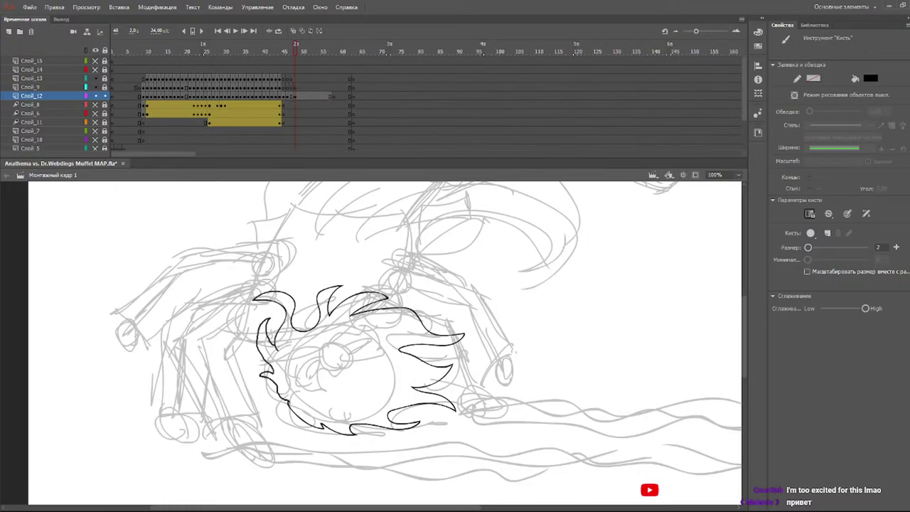
- Return to the drawing held at frame 47 and ink thin strand lines inside the hair below the bow
mouse_move(274, 44)
mouse_down()
mouse_move(301, 47)
mouse_move(292, 46)
mouse_up()
drag(402, 391, 346, 385)
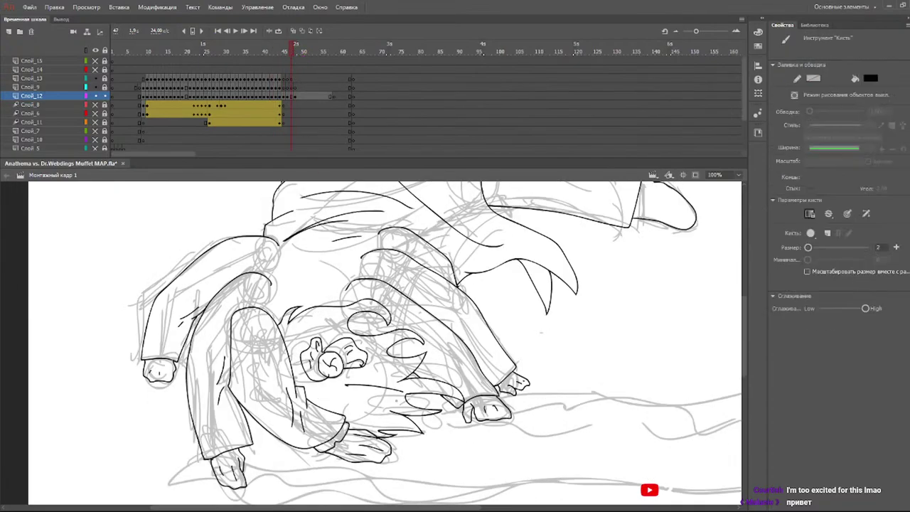
key(ctrl+z)
drag(406, 390, 344, 397)
key(ctrl+z)
key(ctrl+z)
mouse_move(399, 395)
mouse_down()
mouse_move(354, 380)
mouse_move(334, 412)
mouse_up()
key(ctrl+z)
drag(379, 371, 393, 369)
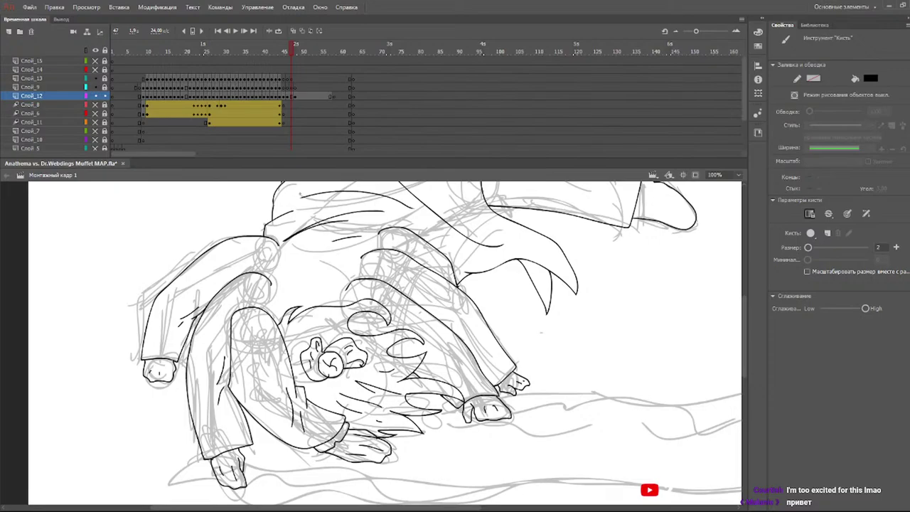
- Return to the frame 48 drawing and ink thin strand lines inside the spiky hair
click(307, 48)
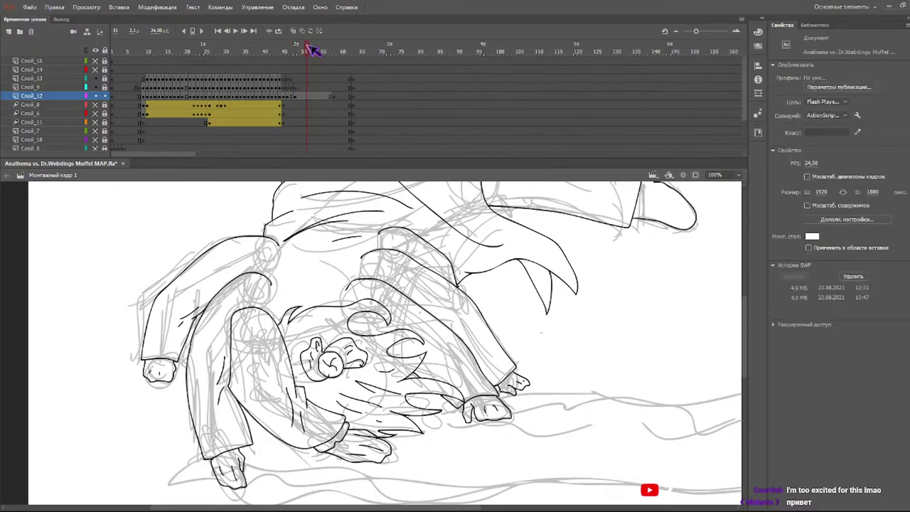
drag(312, 49, 300, 49)
mouse_move(409, 381)
mouse_down()
mouse_move(351, 375)
mouse_move(374, 385)
mouse_move(378, 410)
mouse_up()
drag(321, 404, 348, 415)
drag(412, 370, 424, 375)
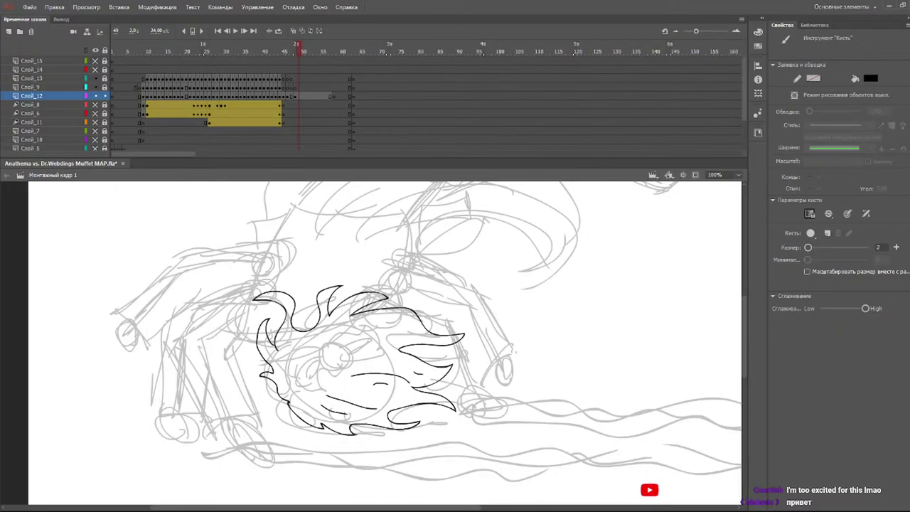
- Ink the hair bow with its round knot, two loops and fold lines over the sketched head
mouse_move(341, 369)
mouse_down()
mouse_move(328, 366)
mouse_move(324, 340)
mouse_move(347, 356)
mouse_move(346, 366)
mouse_up()
mouse_move(333, 340)
mouse_down()
mouse_move(340, 325)
mouse_move(372, 322)
mouse_move(381, 349)
mouse_move(350, 357)
mouse_move(370, 347)
mouse_move(365, 329)
mouse_move(305, 361)
mouse_move(333, 387)
mouse_move(344, 371)
mouse_up()
key(ctrl+z)
key(ctrl+z)
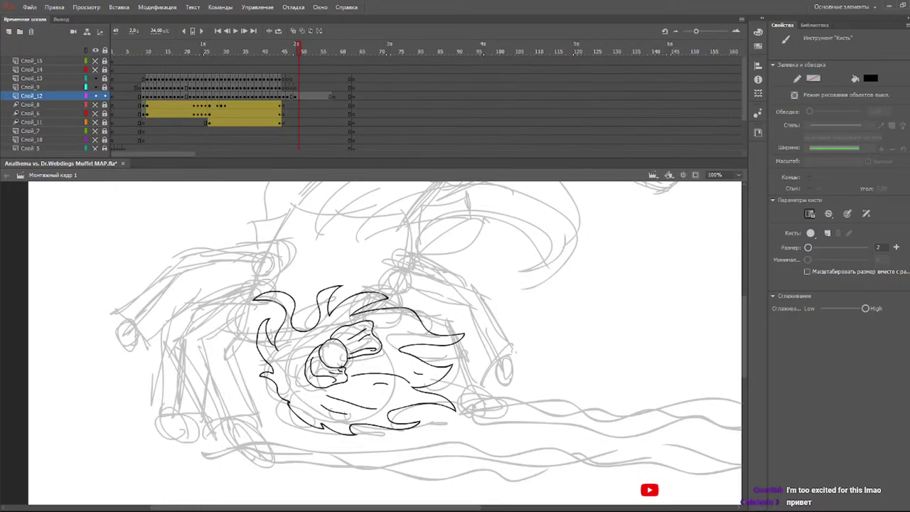
drag(334, 346, 338, 364)
- Compare with the previous pose and ink the outer edge of the arm nearest the hair, bending from shoulder to wrist on the head's left
mouse_move(290, 46)
mouse_down()
mouse_move(299, 57)
mouse_move(291, 57)
mouse_up()
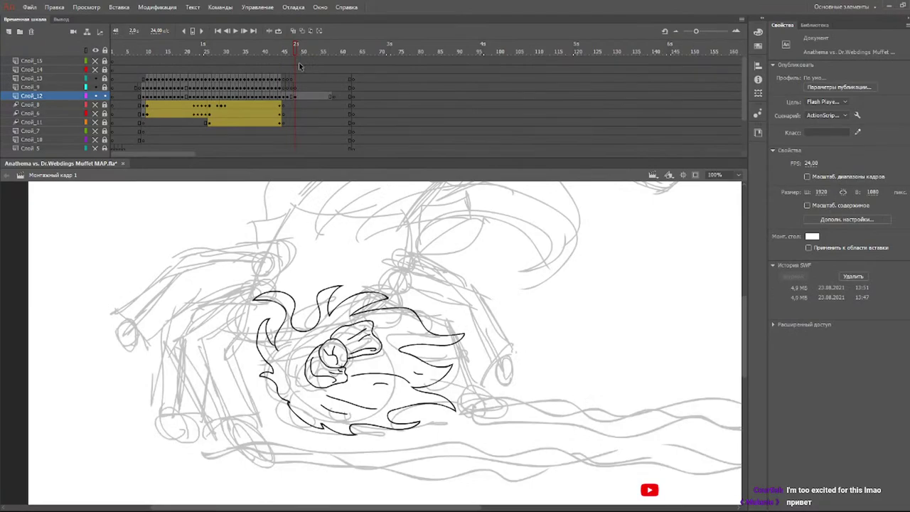
drag(746, 326, 746, 316)
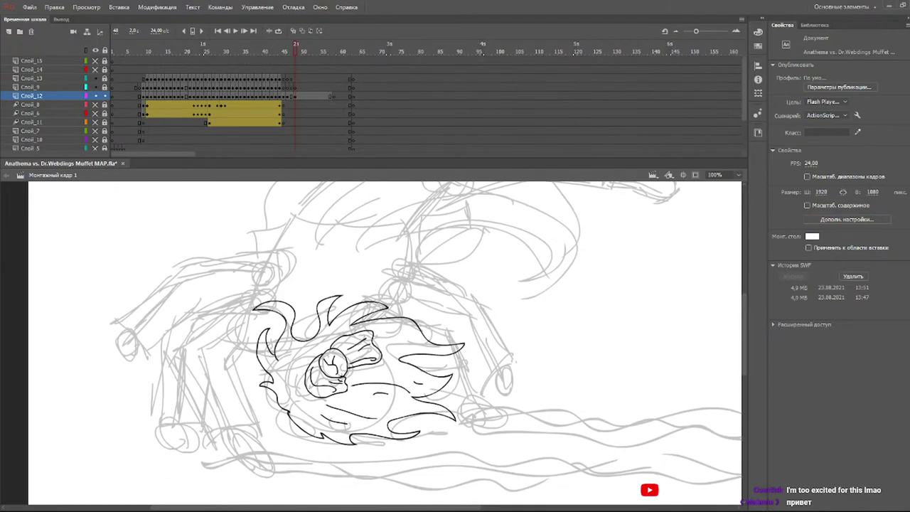
mouse_move(274, 296)
mouse_down()
mouse_move(227, 306)
mouse_move(191, 341)
mouse_move(220, 444)
mouse_up()
key(ctrl+z)
mouse_move(271, 297)
mouse_down()
mouse_move(179, 328)
mouse_move(165, 343)
mouse_up()
key(ctrl+z)
mouse_move(271, 297)
mouse_down()
mouse_move(165, 351)
mouse_move(182, 395)
mouse_move(221, 437)
mouse_up()
key(ctrl+z)
mouse_move(276, 297)
mouse_down()
mouse_move(222, 303)
mouse_move(174, 340)
mouse_move(217, 445)
mouse_up()
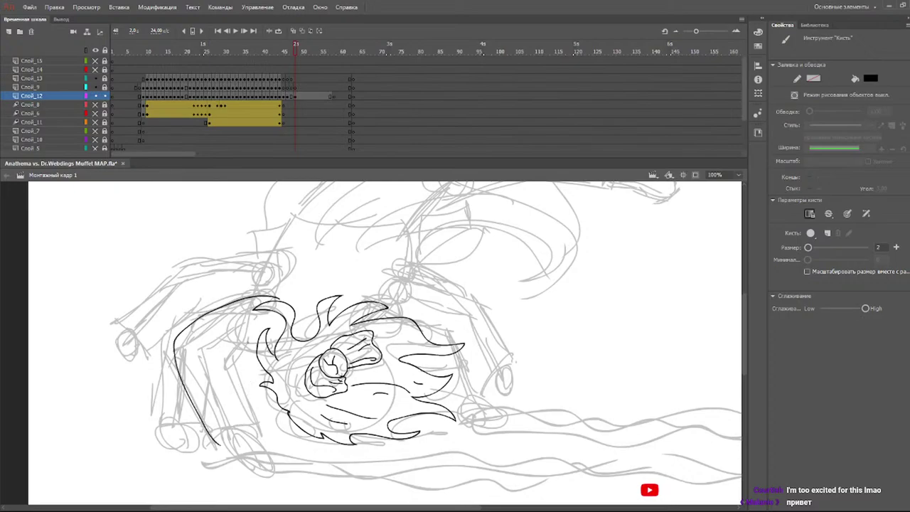
- Ink the elbow folds, inner edge and sleeve opening of the arm nearest the hair
mouse_move(258, 347)
mouse_down()
mouse_move(224, 349)
mouse_move(208, 375)
mouse_move(226, 363)
mouse_up()
key(ctrl+z)
key(ctrl+z)
drag(234, 364, 264, 428)
key(ctrl+z)
drag(233, 364, 252, 424)
key(ctrl+z)
mouse_move(234, 364)
mouse_down()
mouse_move(259, 427)
mouse_move(219, 443)
mouse_up()
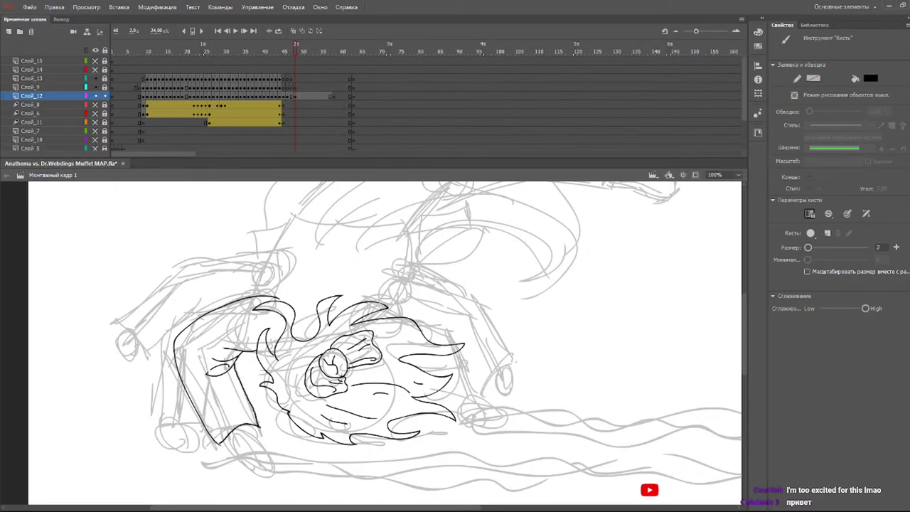
- Check the previous pose's sleeve, ink the uneven cuff band at that sleeve's opening and clean up its lines
key(e)
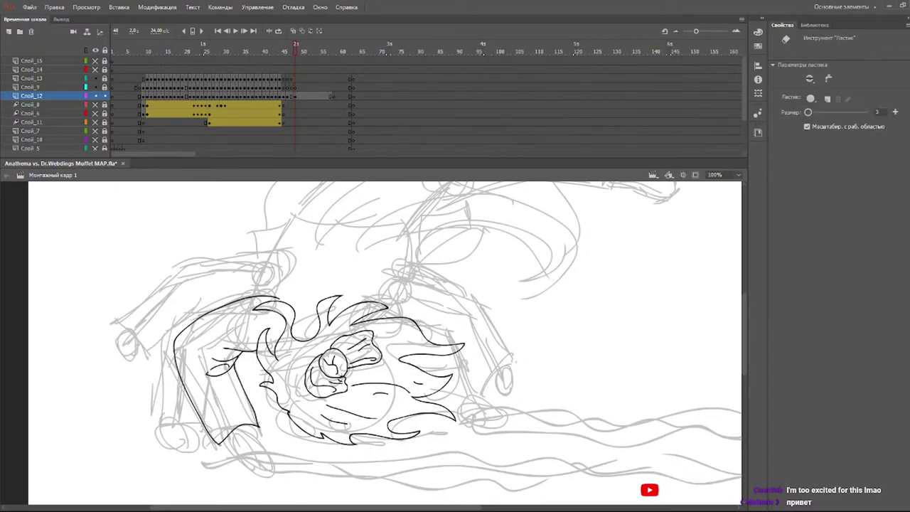
drag(284, 53, 297, 57)
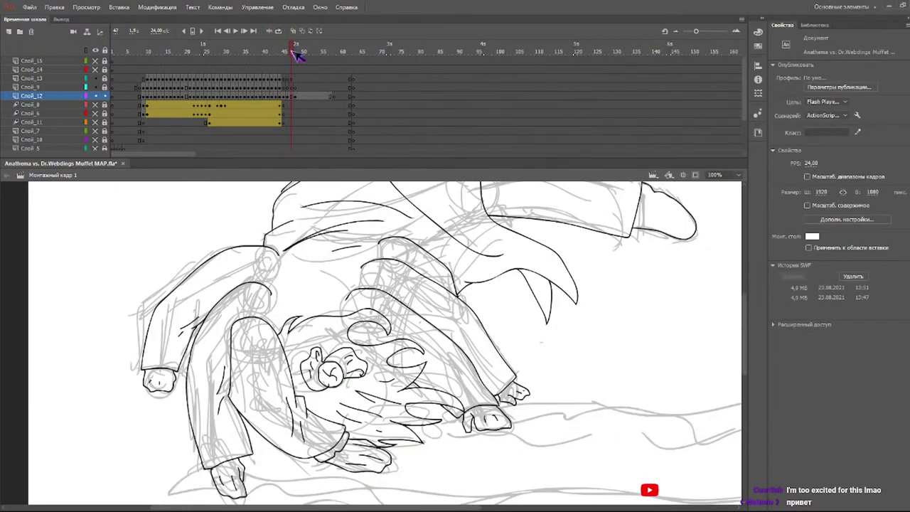
drag(297, 57, 301, 57)
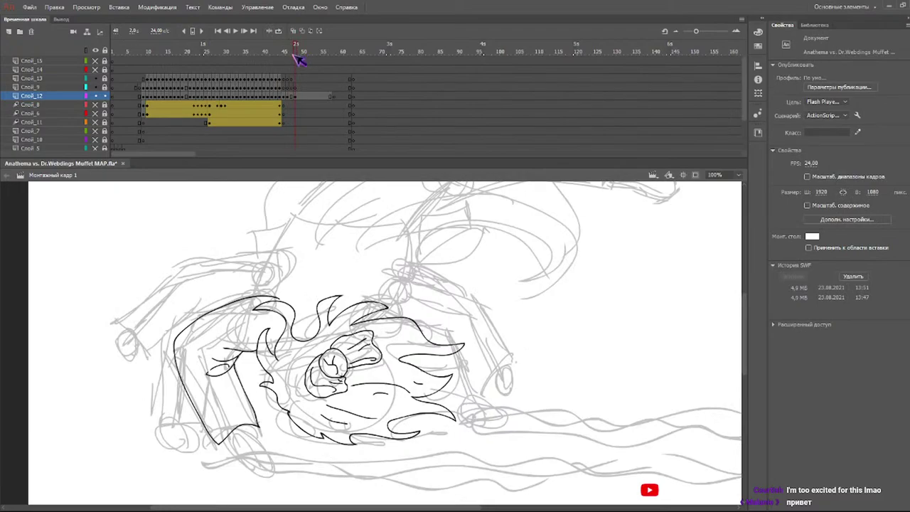
key(b)
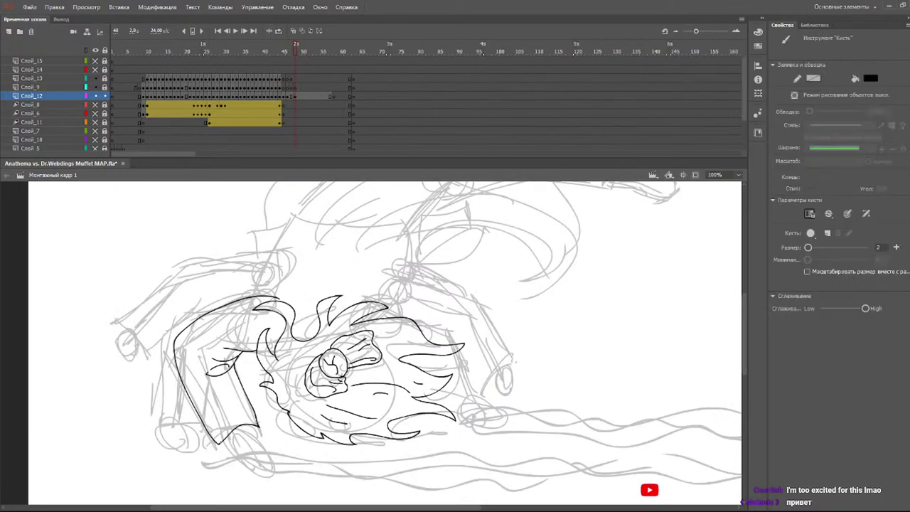
drag(224, 447, 250, 432)
key(e)
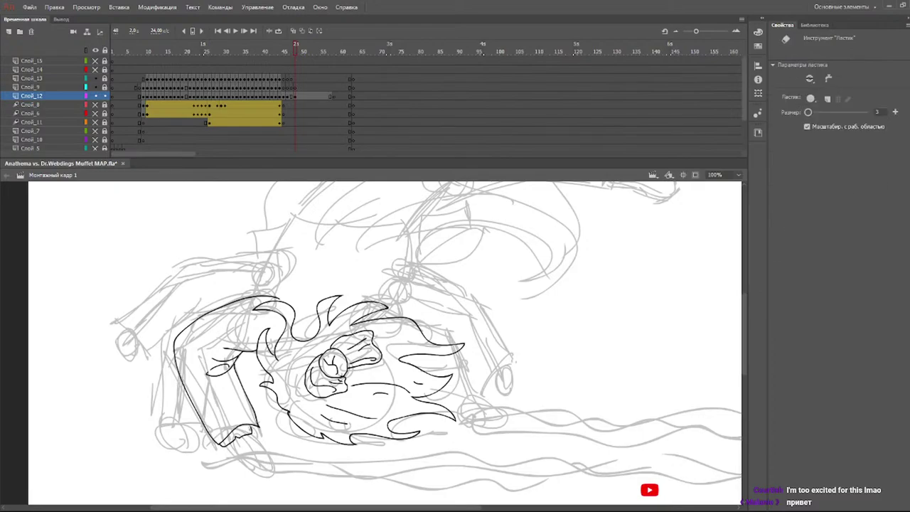
key(b)
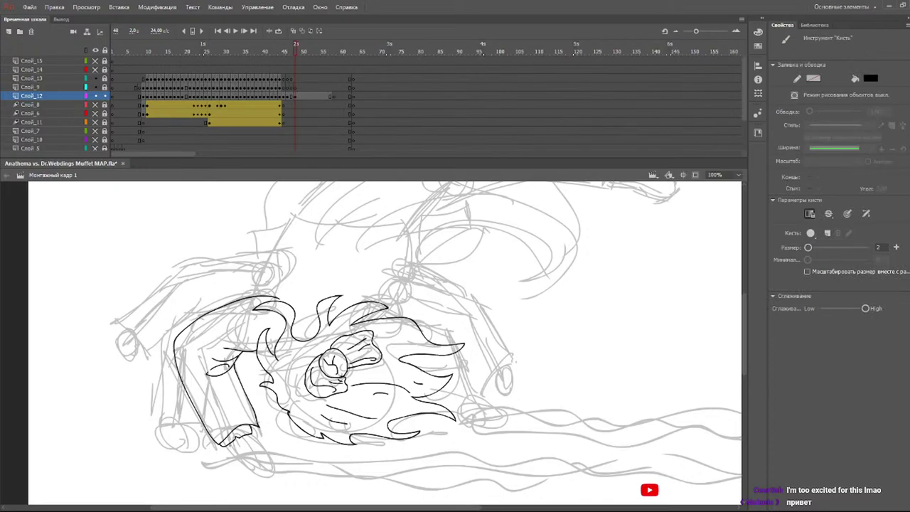
- Ink the hand with finger lines below that cuff, using the previous pose as reference
mouse_move(226, 446)
mouse_down()
mouse_move(255, 474)
mouse_move(271, 468)
mouse_move(261, 437)
mouse_move(267, 447)
mouse_up()
key(ctrl+z)
click(278, 49)
drag(278, 49, 293, 58)
drag(289, 54, 296, 55)
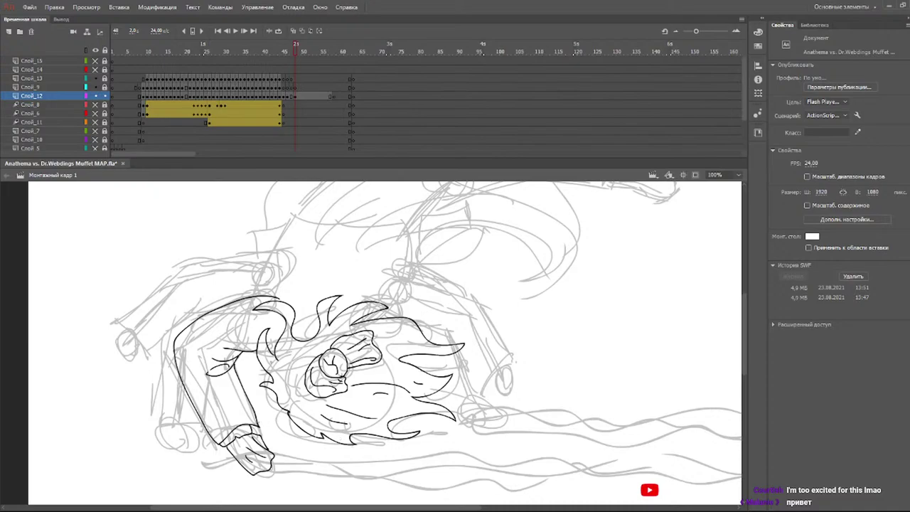
- Ink the second left-side arm behind the first, with its bent sleeve, cuff and hand
mouse_move(274, 291)
mouse_down()
mouse_move(165, 331)
mouse_move(165, 432)
mouse_move(204, 420)
mouse_up()
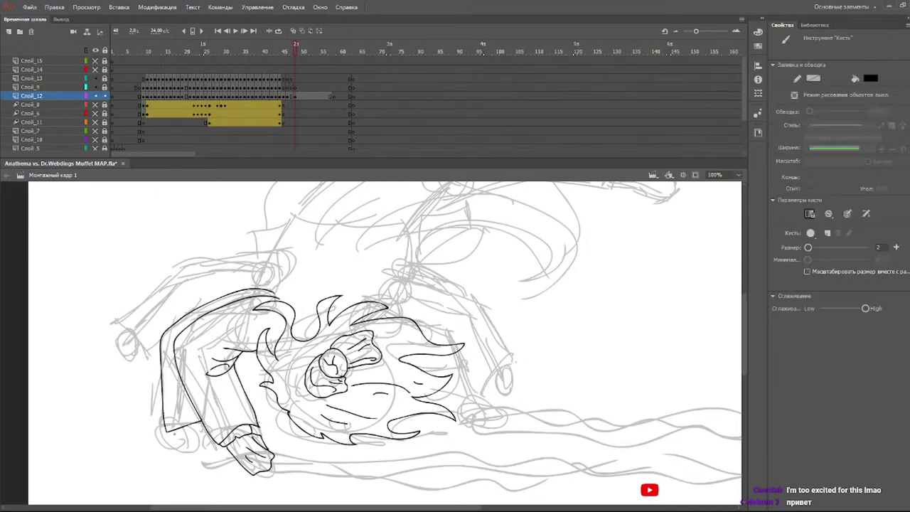
mouse_move(171, 434)
mouse_down()
mouse_move(204, 424)
mouse_move(182, 447)
mouse_move(196, 458)
mouse_move(206, 447)
mouse_move(201, 427)
mouse_move(208, 435)
mouse_move(194, 441)
mouse_up()
key(ctrl+z)
drag(284, 52, 293, 49)
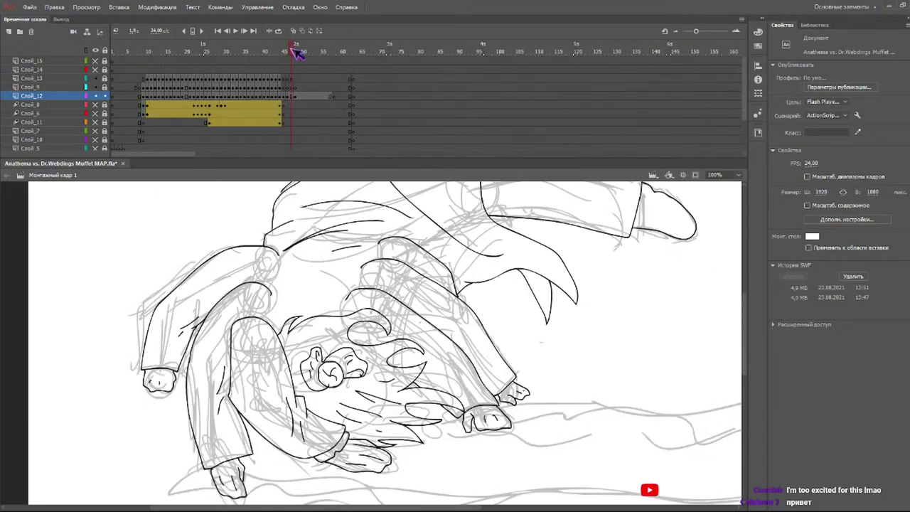
mouse_move(293, 50)
mouse_down()
mouse_move(341, 50)
mouse_move(276, 50)
mouse_move(346, 52)
mouse_move(282, 51)
mouse_move(297, 52)
mouse_up()
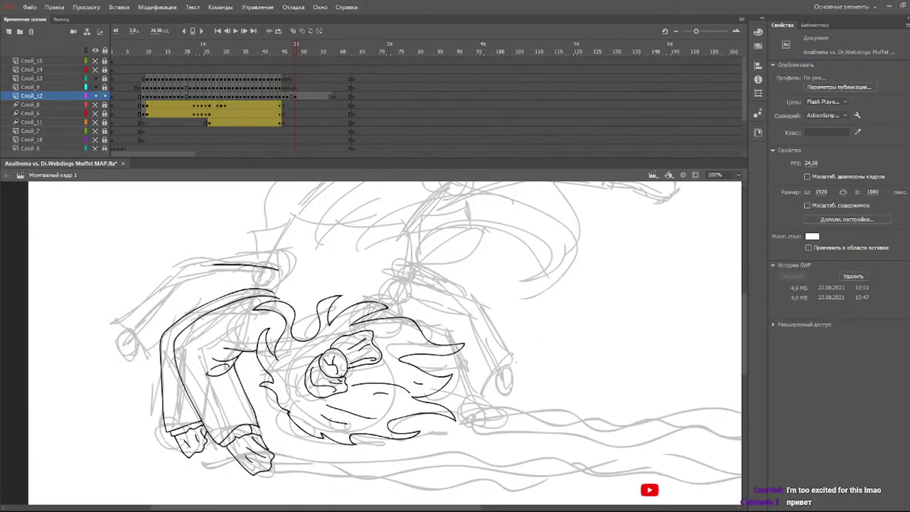
- Ink the uppermost left-side arm reaching outward, with its sleeve, elbow folds, cuff and small hand
key(b)
mouse_move(276, 265)
mouse_down()
mouse_move(177, 267)
mouse_move(121, 319)
mouse_move(130, 344)
mouse_move(161, 337)
mouse_up()
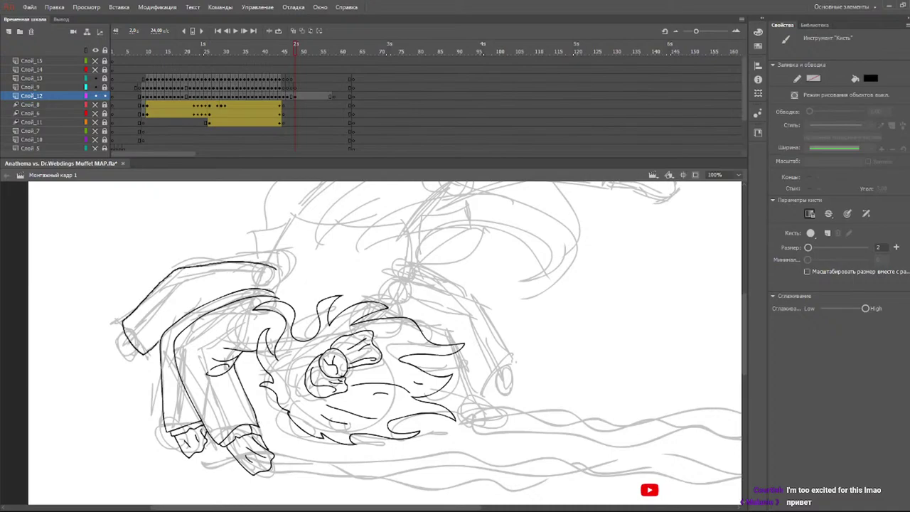
drag(183, 304, 197, 308)
mouse_move(121, 332)
mouse_down()
mouse_move(112, 347)
mouse_move(134, 359)
mouse_up()
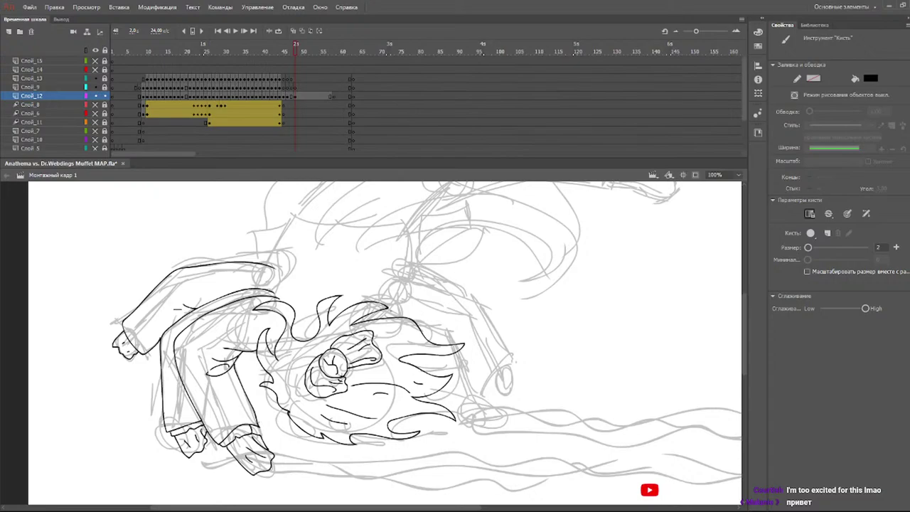
- Ink the sleeve of the lowest right-side arm from the upper edge of the hair down to the wrist
mouse_move(387, 309)
mouse_down()
mouse_move(447, 322)
mouse_move(477, 416)
mouse_up()
key(ctrl+z)
mouse_move(381, 308)
mouse_down()
mouse_move(446, 323)
mouse_move(478, 399)
mouse_move(456, 415)
mouse_up()
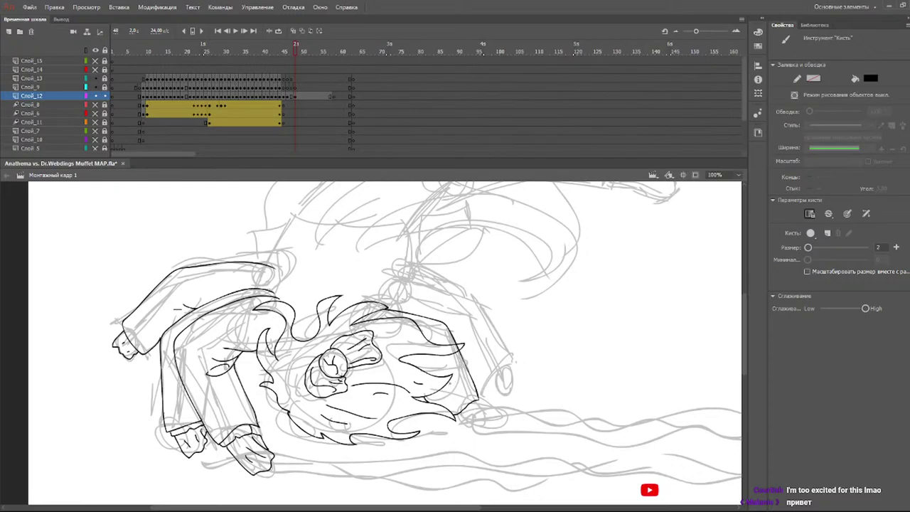
key(e)
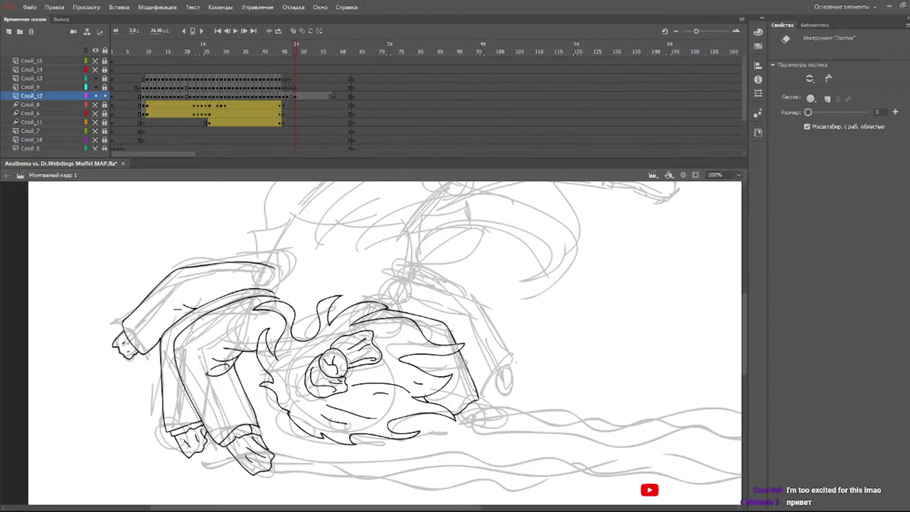
key(b)
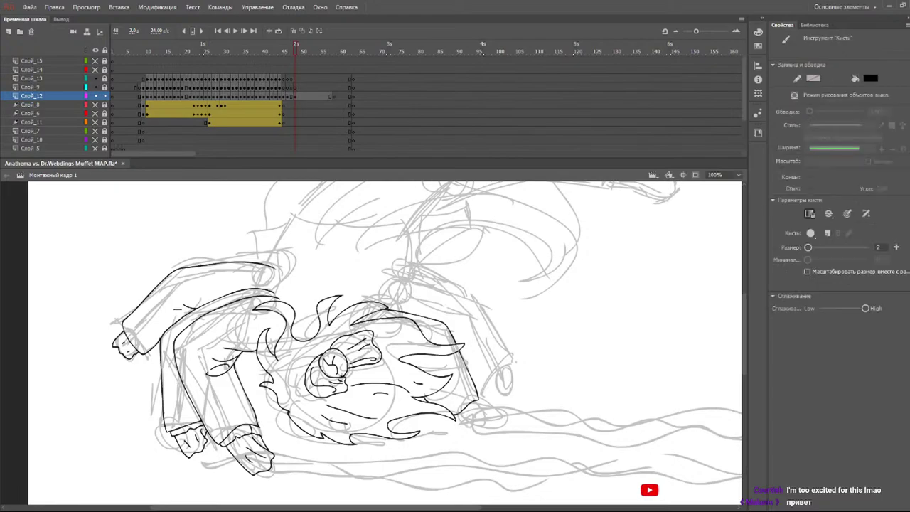
- Ink the cuff and clenched hand of the lowest right-side arm and tidy the joining lines
drag(458, 422, 466, 430)
key(ctrl+z)
mouse_move(469, 423)
mouse_down()
mouse_move(498, 419)
mouse_move(501, 411)
mouse_move(479, 401)
mouse_up()
key(e)
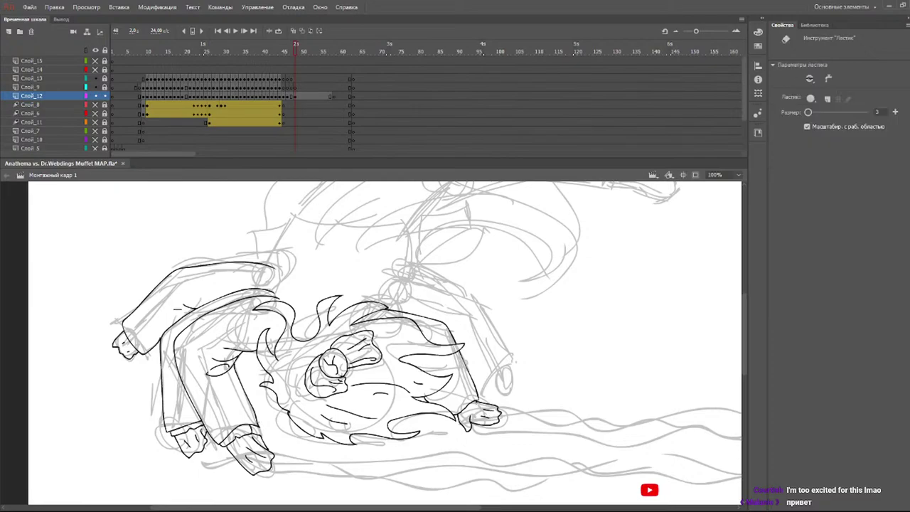
key(b)
- Insert blank keyframes on Слой_12 between frames 48 and 58, and return to the frame 48 drawing
mouse_move(290, 53)
mouse_down()
mouse_move(283, 51)
mouse_move(302, 60)
mouse_move(372, 57)
mouse_move(286, 59)
mouse_move(321, 66)
mouse_move(297, 64)
mouse_move(308, 68)
mouse_up()
key(F7)
mouse_move(318, 55)
mouse_down()
mouse_move(311, 57)
mouse_move(331, 51)
mouse_move(334, 67)
mouse_up()
key(F7)
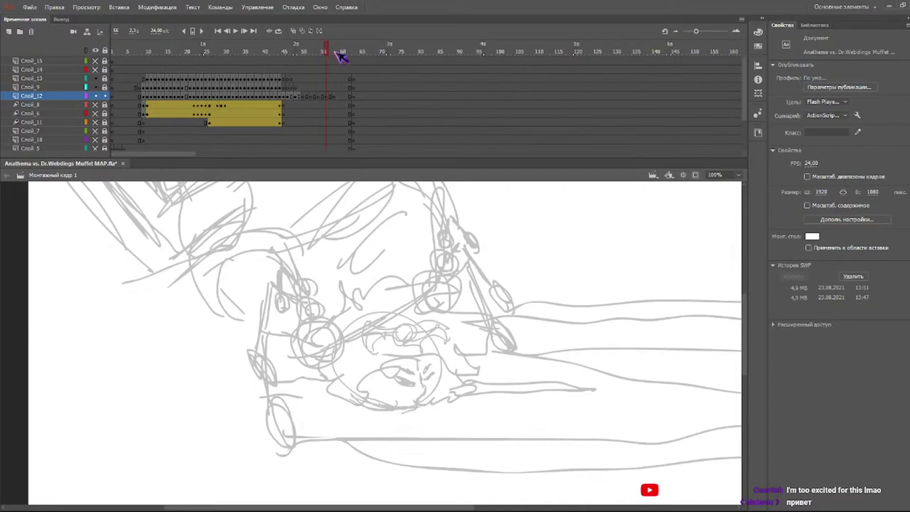
click(336, 52)
drag(341, 55, 302, 57)
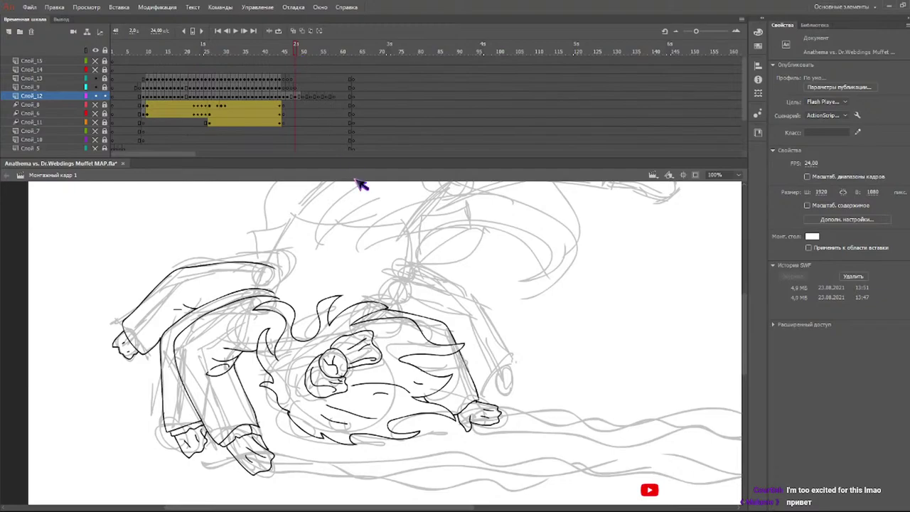
- Ink the middle right-side arm over its sketch, with its bent sleeve, cuff and hand
key(b)
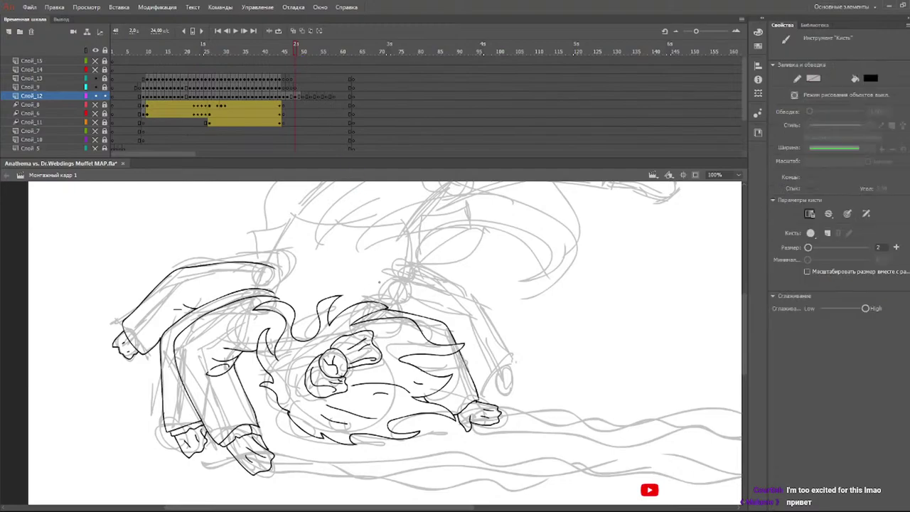
mouse_move(379, 279)
mouse_down()
mouse_move(455, 290)
mouse_move(500, 359)
mouse_move(501, 374)
mouse_move(475, 384)
mouse_up()
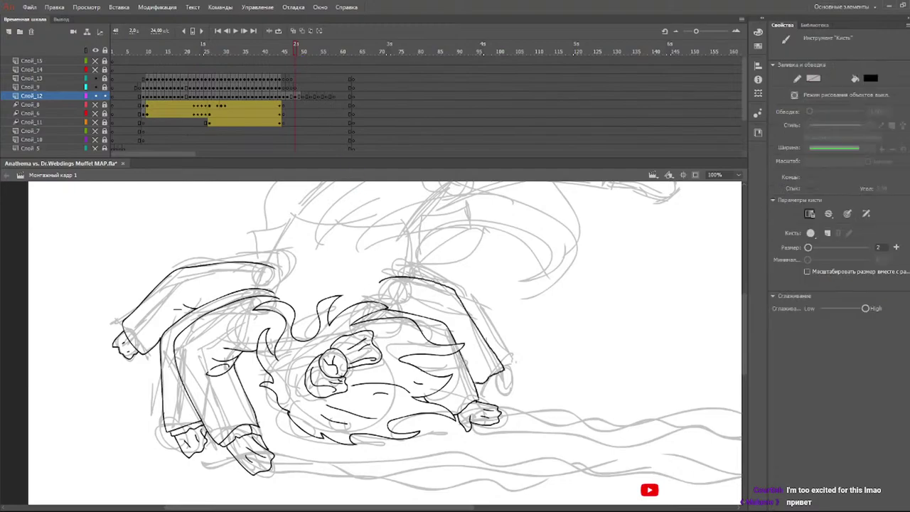
key(e)
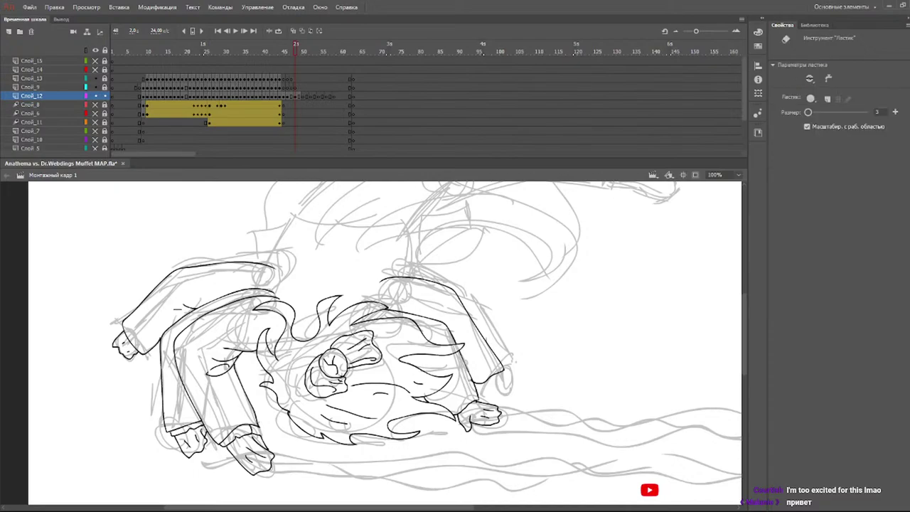
key(b)
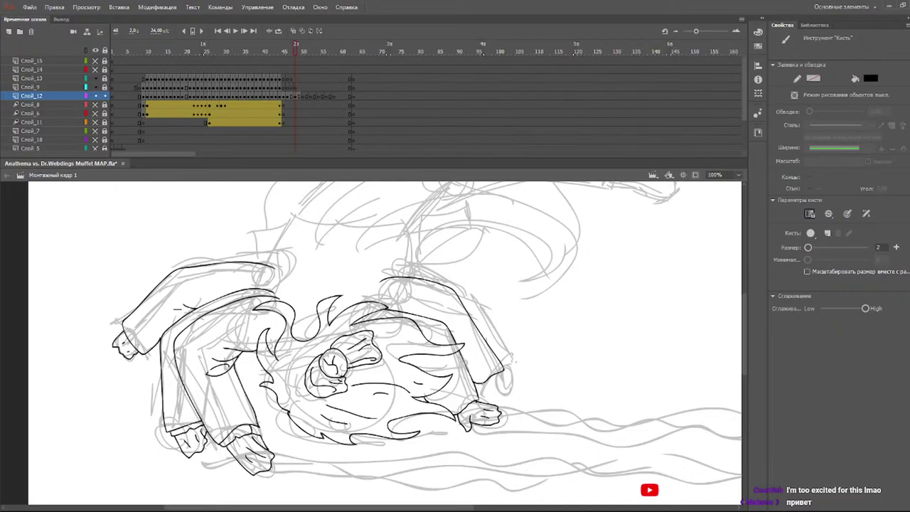
mouse_move(482, 390)
mouse_down()
mouse_move(490, 395)
mouse_move(491, 381)
mouse_move(501, 396)
mouse_move(507, 371)
mouse_up()
- Ink the uppermost right-side arm over its sketch, with sleeve, cuff and hand, and clean up the joining lines
mouse_move(397, 266)
mouse_down()
mouse_move(451, 273)
mouse_move(497, 344)
mouse_up()
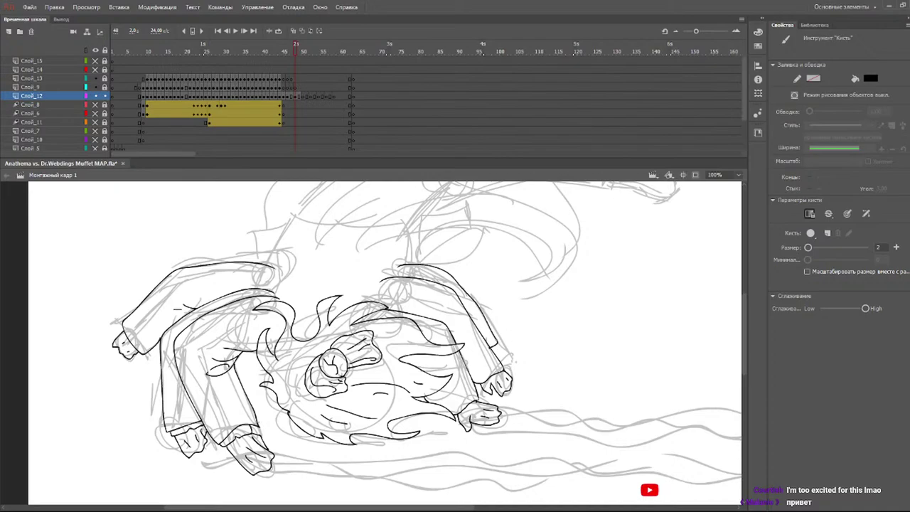
key(e)
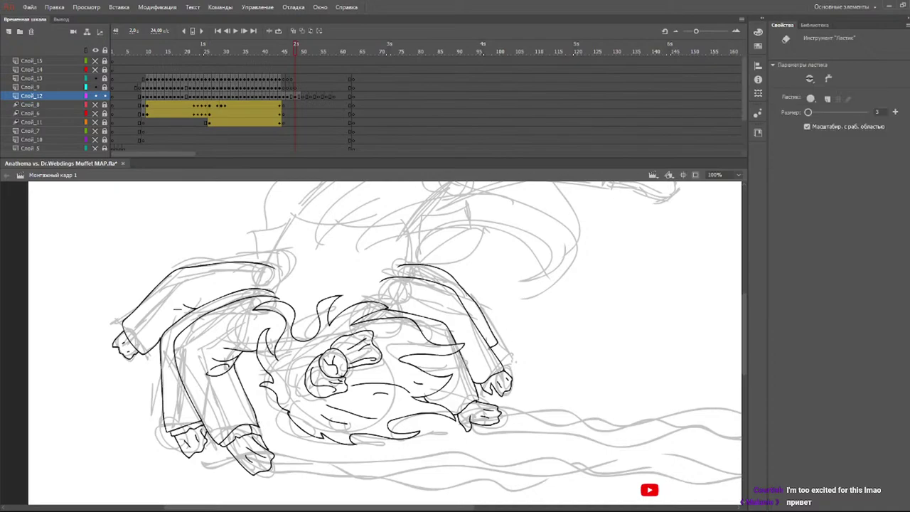
key(b)
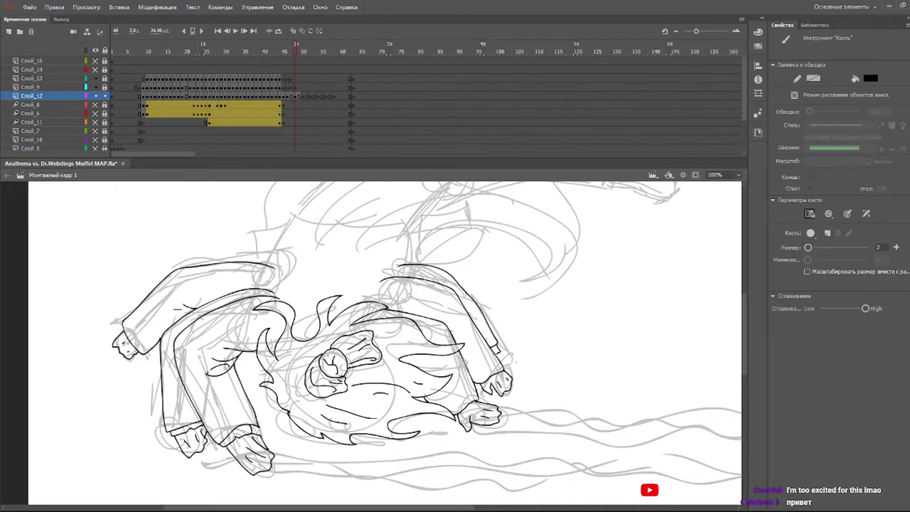
key(e)
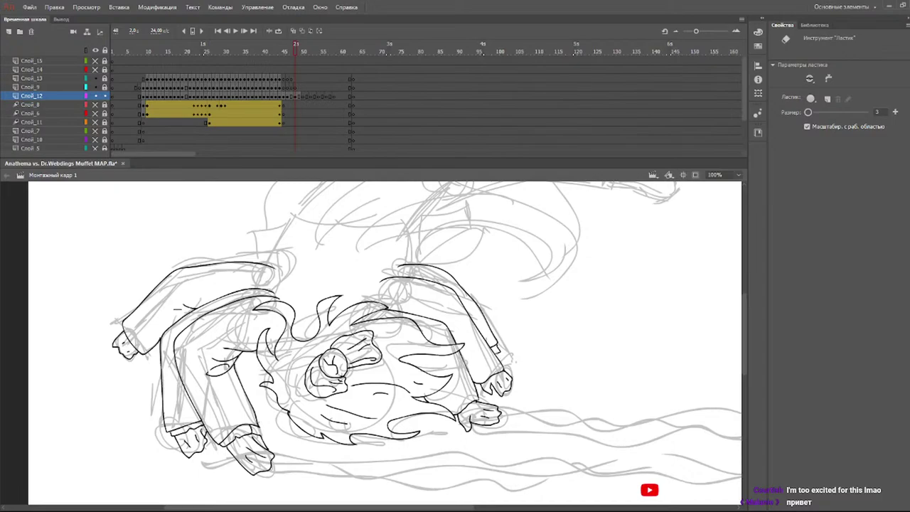
key(b)
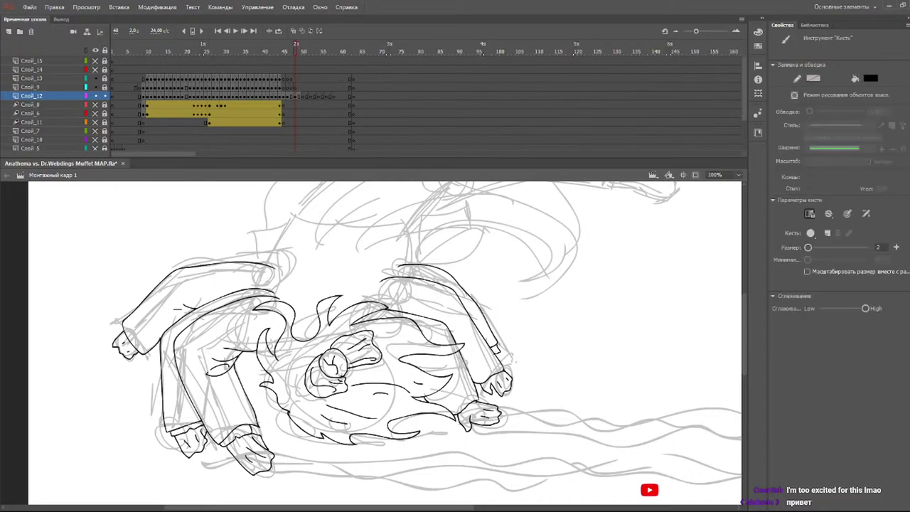
key(e)
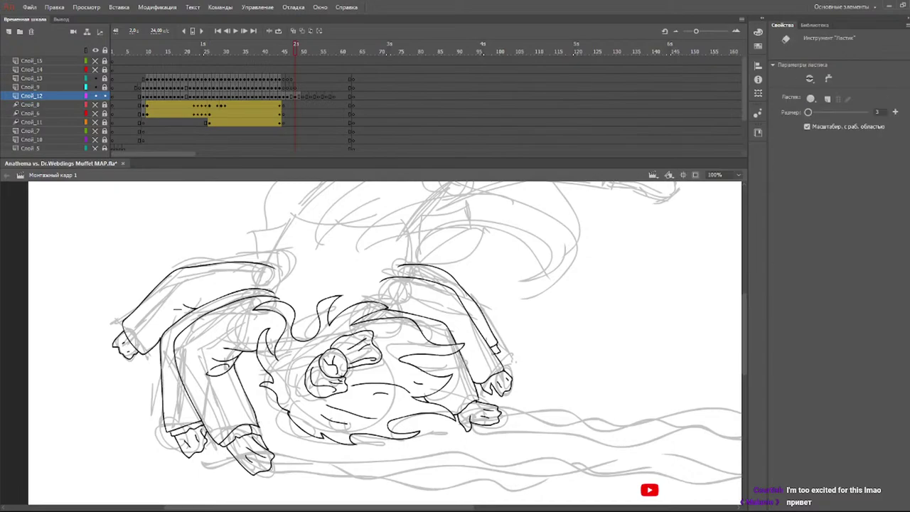
key(b)
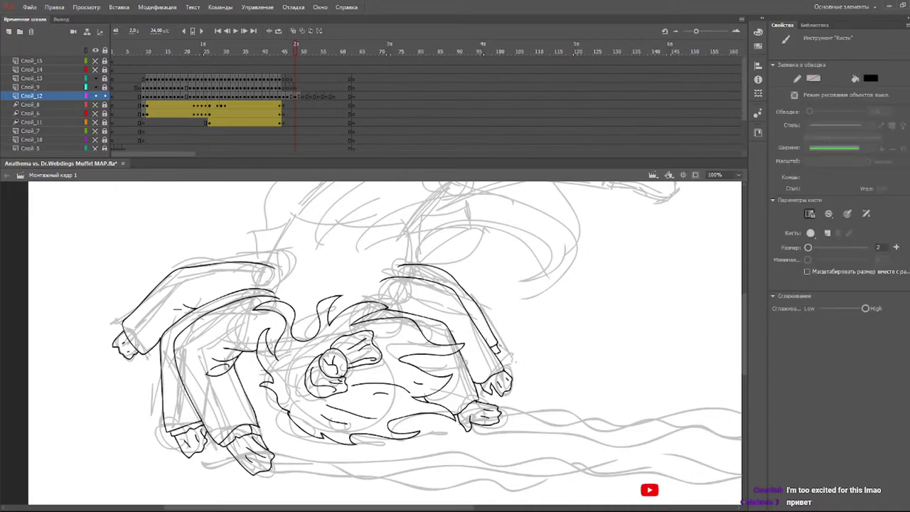
- Ink the coat on frame 48, from the back outline to the flared, pointed tail, with its inner folds
drag(744, 337, 746, 308)
mouse_move(256, 391)
mouse_down()
mouse_move(259, 364)
mouse_move(337, 278)
mouse_up()
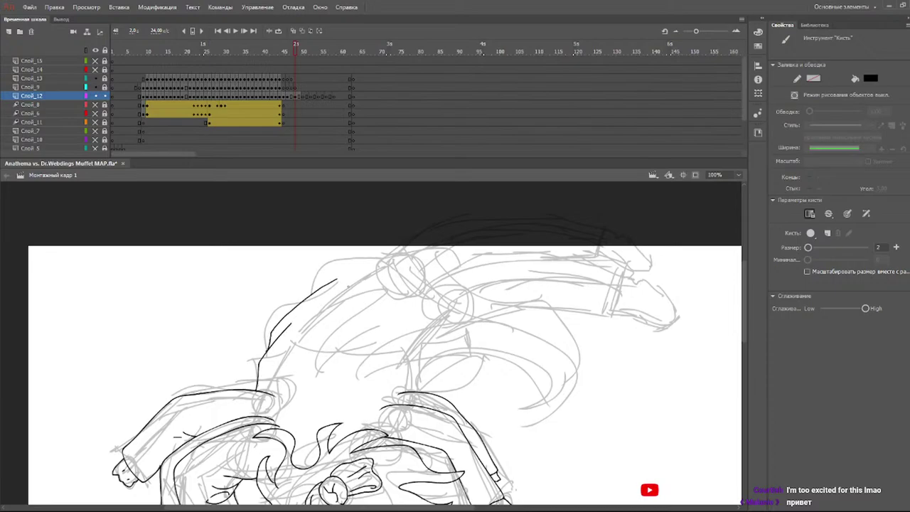
mouse_move(294, 307)
mouse_down()
mouse_move(302, 291)
mouse_move(388, 240)
mouse_move(576, 384)
mouse_move(554, 425)
mouse_move(410, 376)
mouse_move(427, 387)
mouse_move(333, 378)
mouse_up()
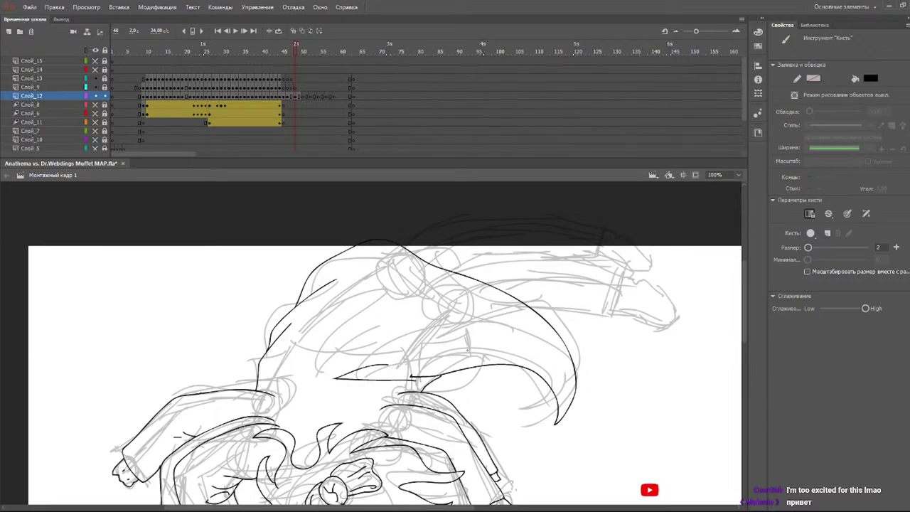
drag(489, 341, 286, 377)
drag(314, 324, 416, 285)
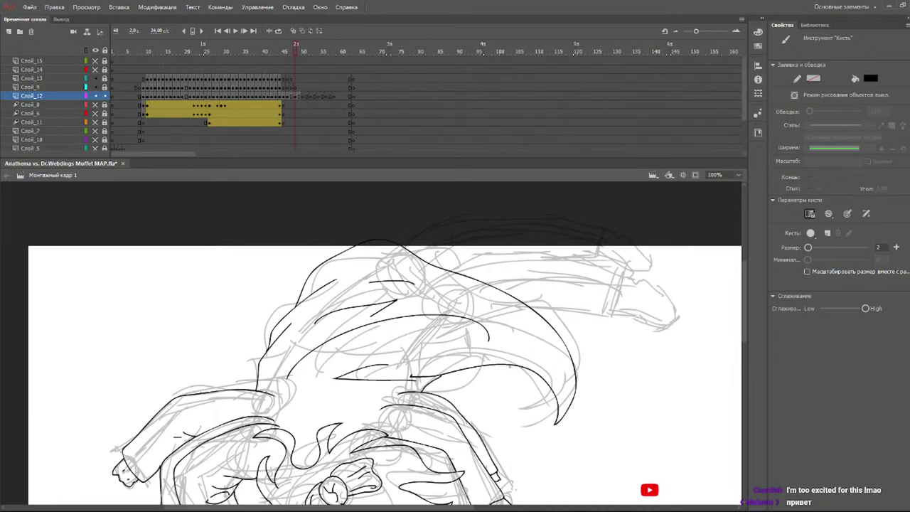
mouse_move(509, 364)
mouse_down()
mouse_move(518, 425)
mouse_move(532, 370)
mouse_up()
key(e)
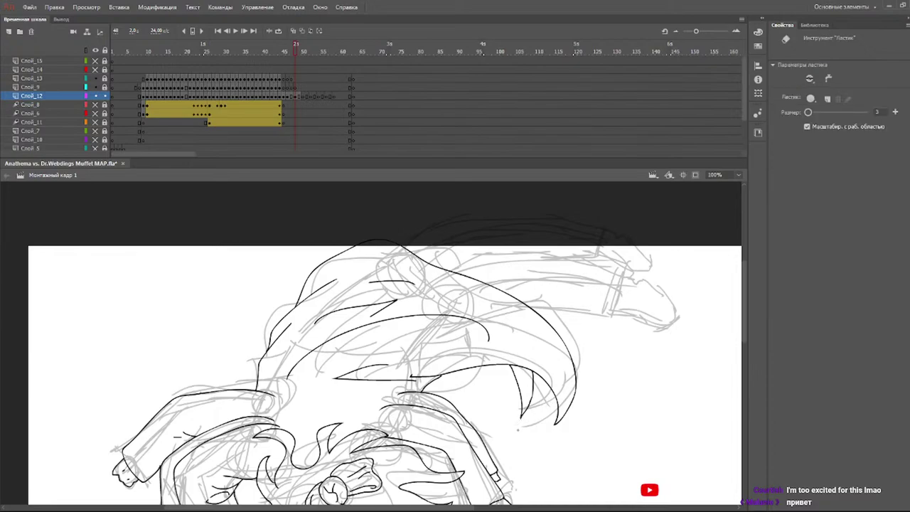
key(b)
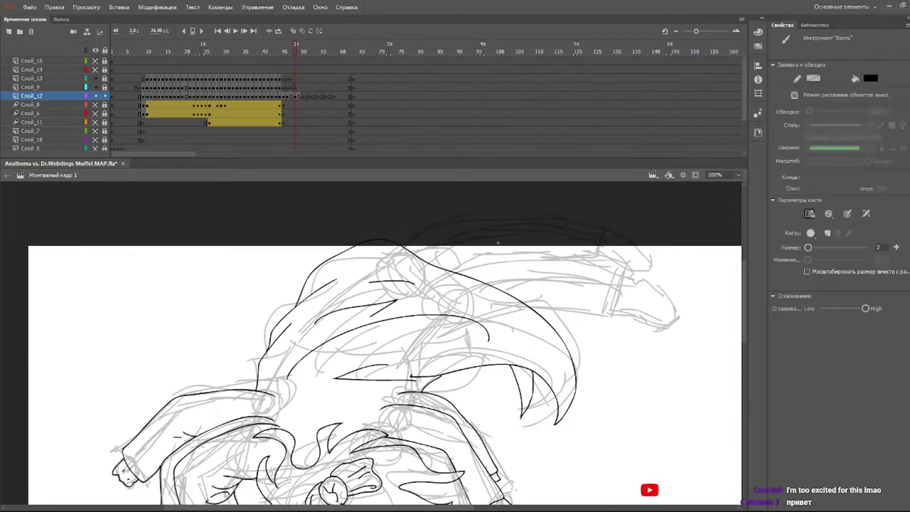
- Ink the nearer raised leg with its trouser hem and shoe, and tidy the shoe lines
mouse_move(435, 257)
mouse_down()
mouse_move(531, 236)
mouse_move(618, 277)
mouse_up()
key(ctrl+z)
drag(442, 257, 527, 236)
mouse_move(609, 264)
mouse_down()
mouse_move(617, 289)
mouse_move(599, 313)
mouse_move(528, 307)
mouse_up()
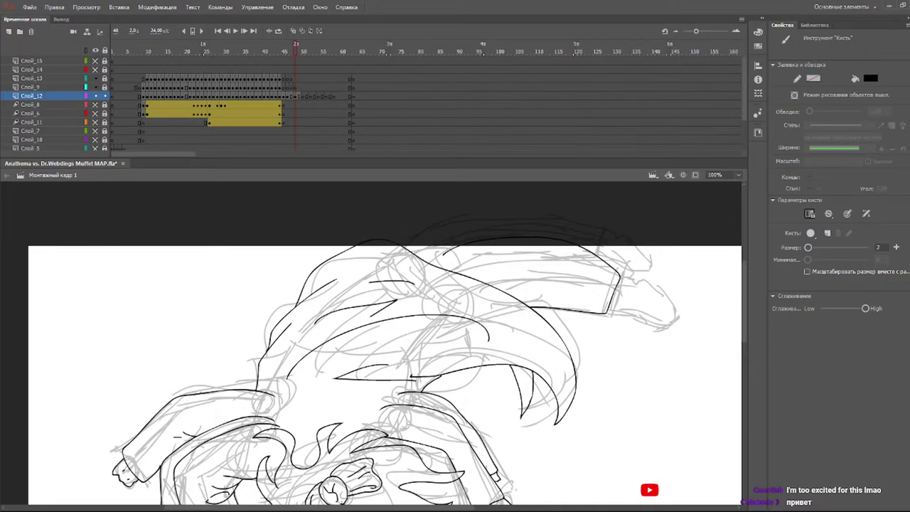
mouse_move(639, 282)
mouse_down()
mouse_move(672, 314)
mouse_move(658, 324)
mouse_move(621, 311)
mouse_up()
drag(643, 287, 660, 311)
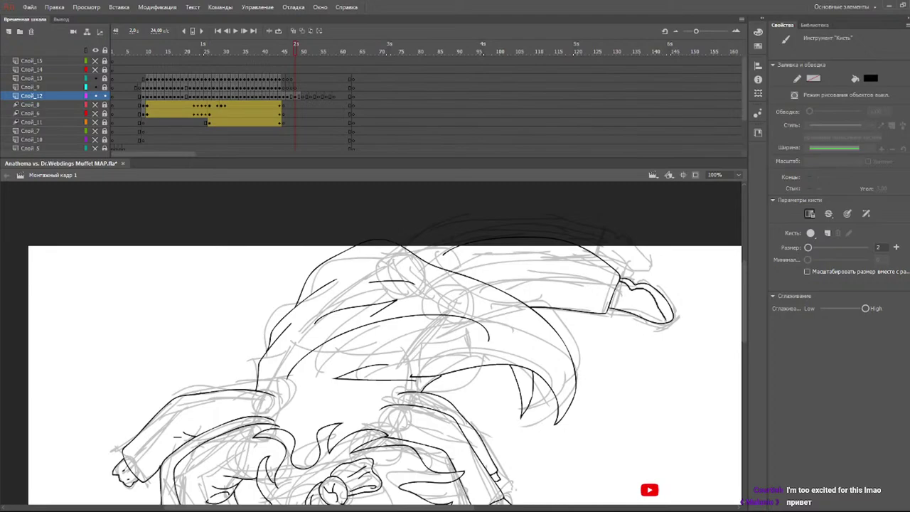
key(e)
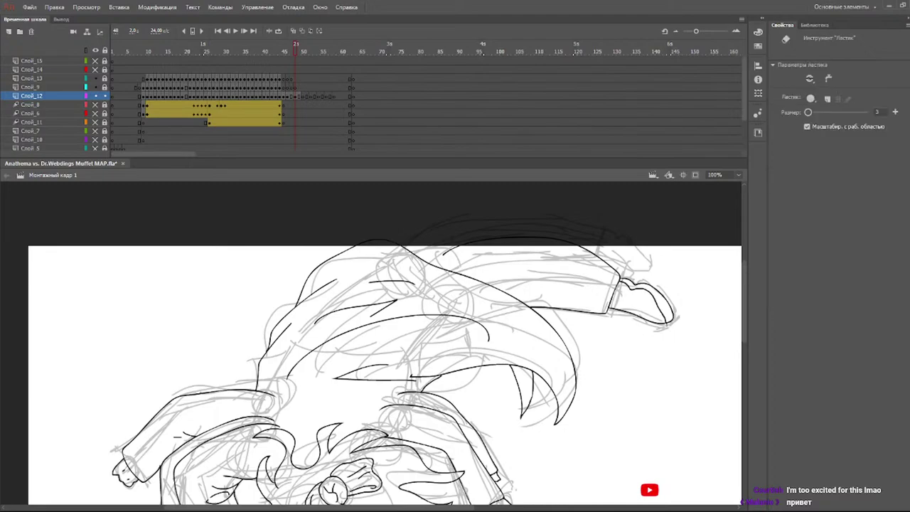
key(b)
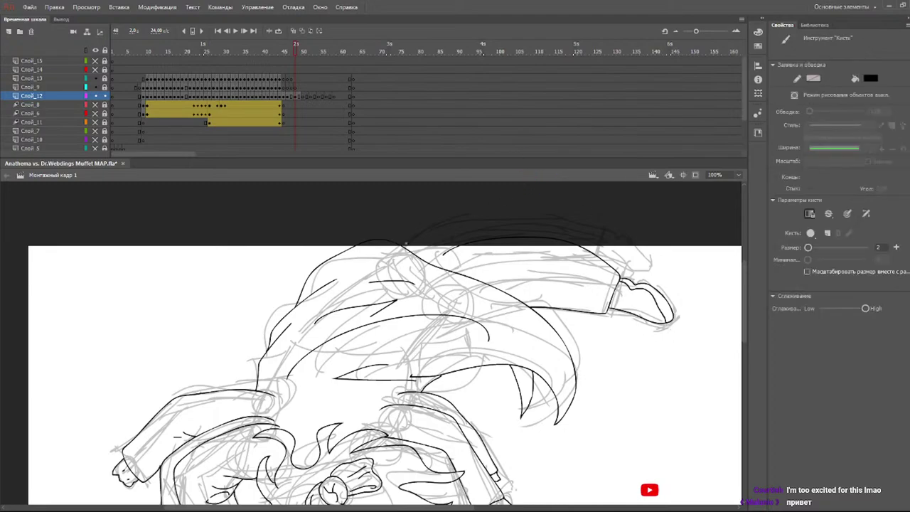
- Ink the farther raised leg and its shoe behind the nearer leg
mouse_move(402, 244)
mouse_down()
mouse_move(503, 208)
mouse_move(595, 206)
mouse_move(616, 217)
mouse_move(594, 252)
mouse_up()
mouse_move(621, 236)
mouse_down()
mouse_move(653, 265)
mouse_move(626, 268)
mouse_move(596, 248)
mouse_up()
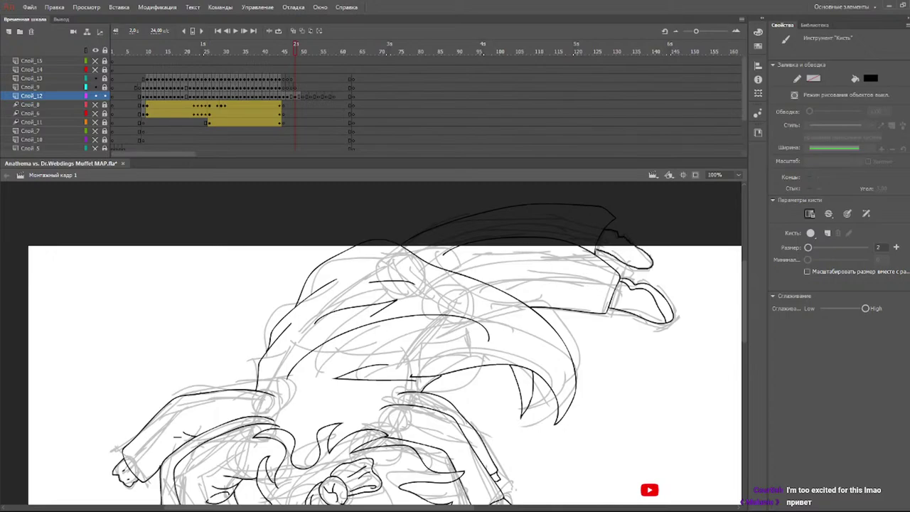
drag(619, 240, 627, 248)
drag(434, 252, 456, 245)
- Check the earlier coloured frames, and make Слой_12 active at frame 50 for inking
mouse_move(302, 50)
mouse_down()
mouse_move(284, 51)
mouse_move(309, 55)
mouse_up()
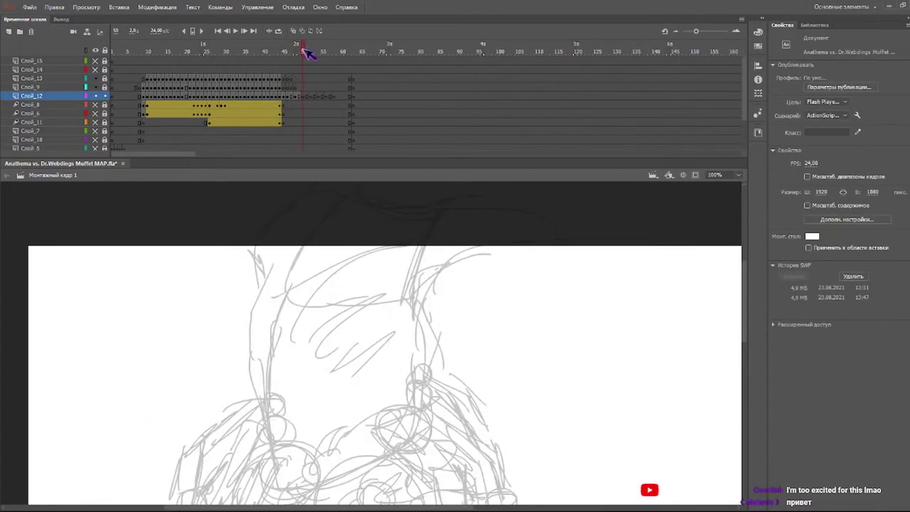
drag(746, 284, 747, 315)
mouse_move(301, 53)
mouse_down()
mouse_move(294, 61)
mouse_move(307, 66)
mouse_move(274, 55)
mouse_move(321, 55)
mouse_move(248, 53)
mouse_move(336, 62)
mouse_move(275, 60)
mouse_move(318, 66)
mouse_move(290, 67)
mouse_move(315, 71)
mouse_move(296, 74)
mouse_move(280, 73)
mouse_move(279, 64)
mouse_up()
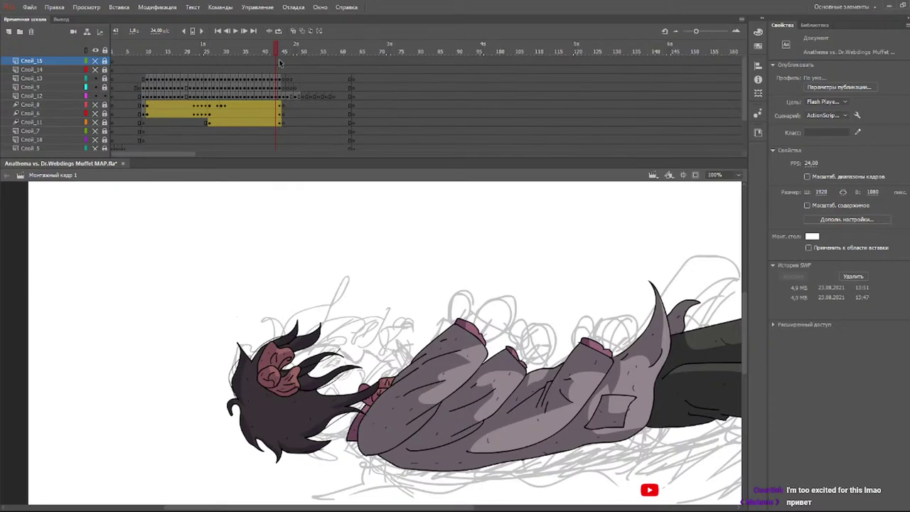
mouse_move(301, 45)
mouse_down()
mouse_move(291, 44)
mouse_move(307, 51)
mouse_up()
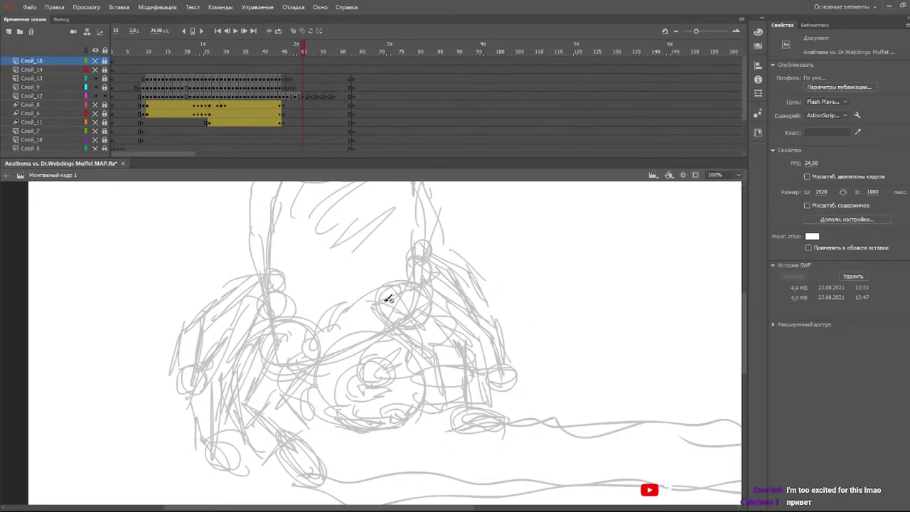
key(b)
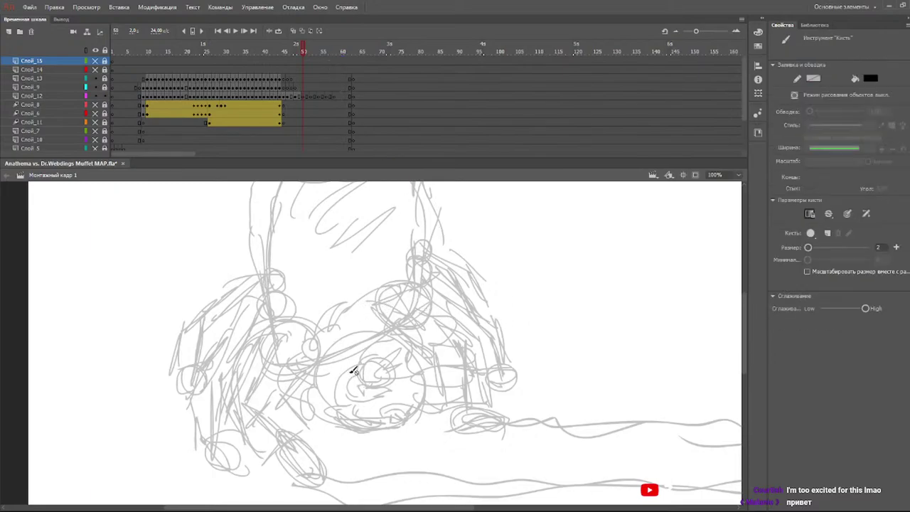
click(63, 95)
mouse_move(311, 51)
mouse_down()
mouse_move(324, 52)
mouse_move(306, 51)
mouse_up()
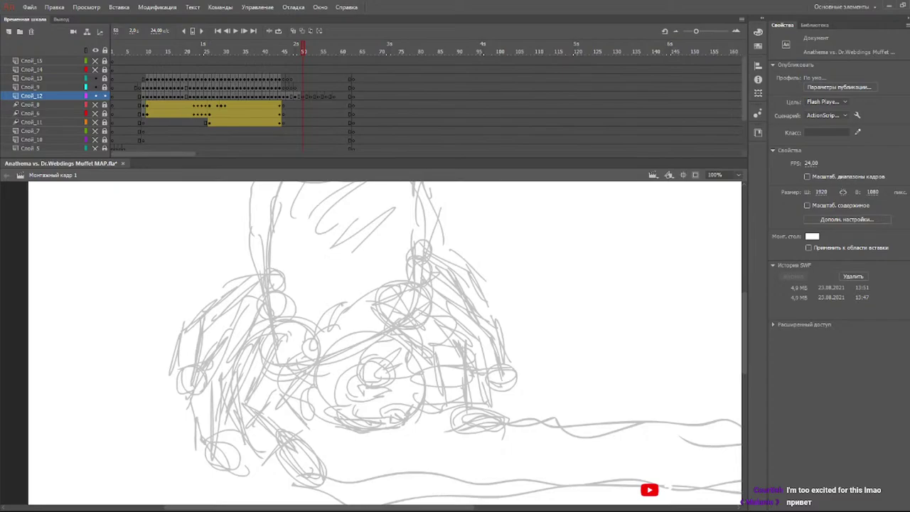
- Ink the spiky hair outline around the head on frame 50 over the rough sketch
mouse_move(313, 340)
mouse_down()
mouse_move(316, 314)
mouse_move(334, 329)
mouse_move(417, 269)
mouse_move(430, 286)
mouse_move(371, 313)
mouse_move(453, 332)
mouse_move(408, 322)
mouse_move(474, 353)
mouse_move(418, 370)
mouse_move(462, 382)
mouse_move(440, 397)
mouse_move(455, 415)
mouse_move(427, 402)
mouse_move(364, 411)
mouse_move(392, 418)
mouse_move(346, 425)
mouse_move(318, 397)
mouse_up()
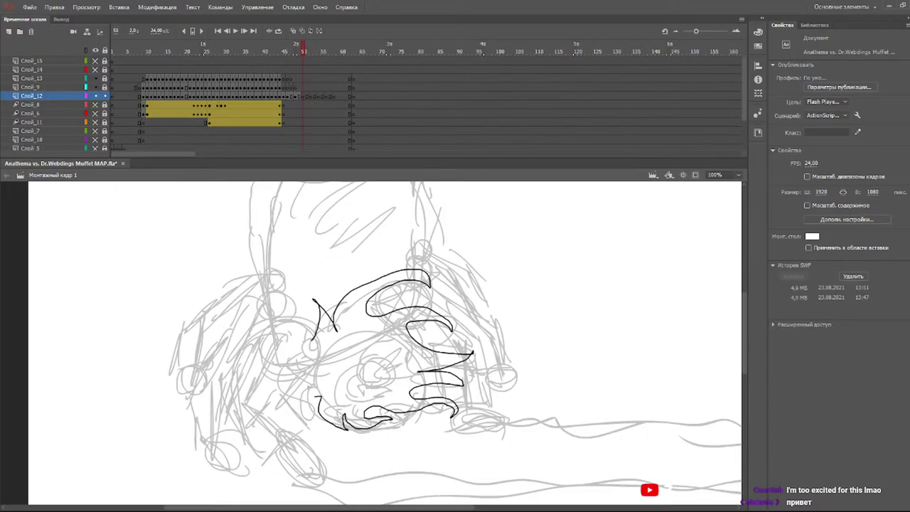
key(e)
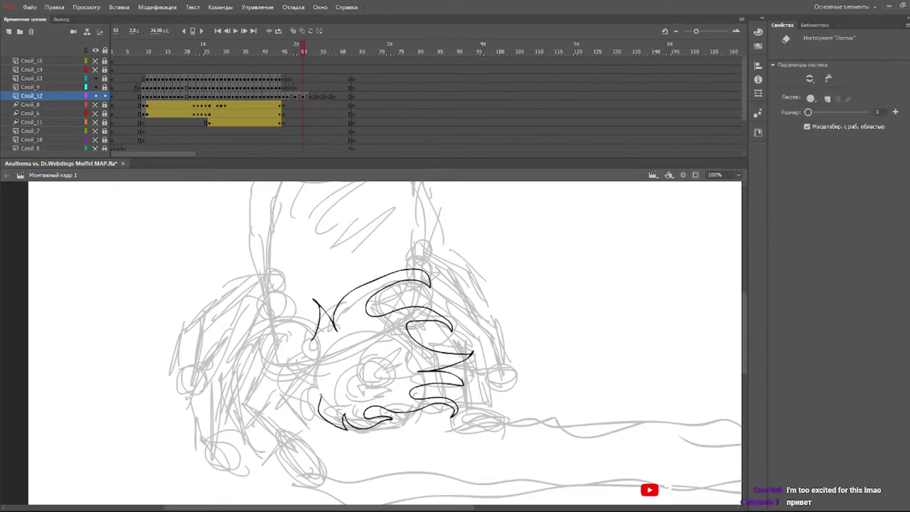
key(b)
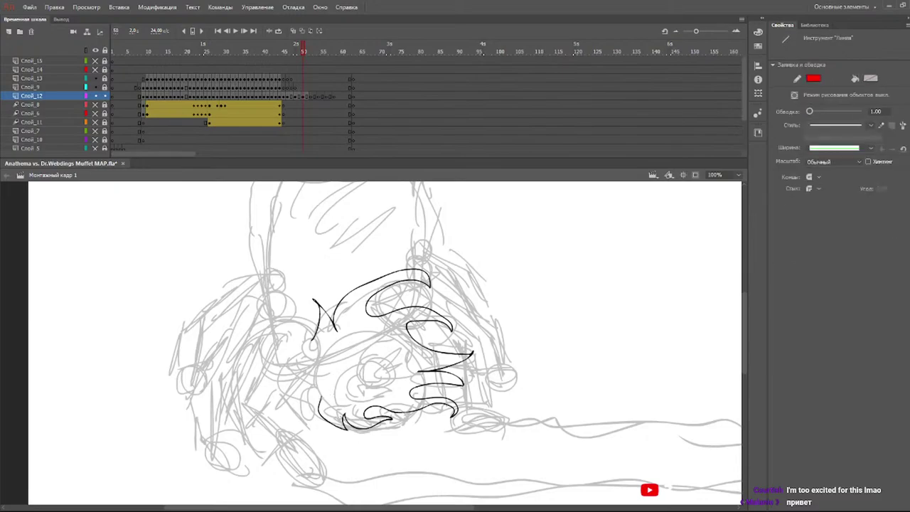
mouse_move(323, 400)
mouse_down()
mouse_move(307, 406)
mouse_move(279, 360)
mouse_move(310, 317)
mouse_up()
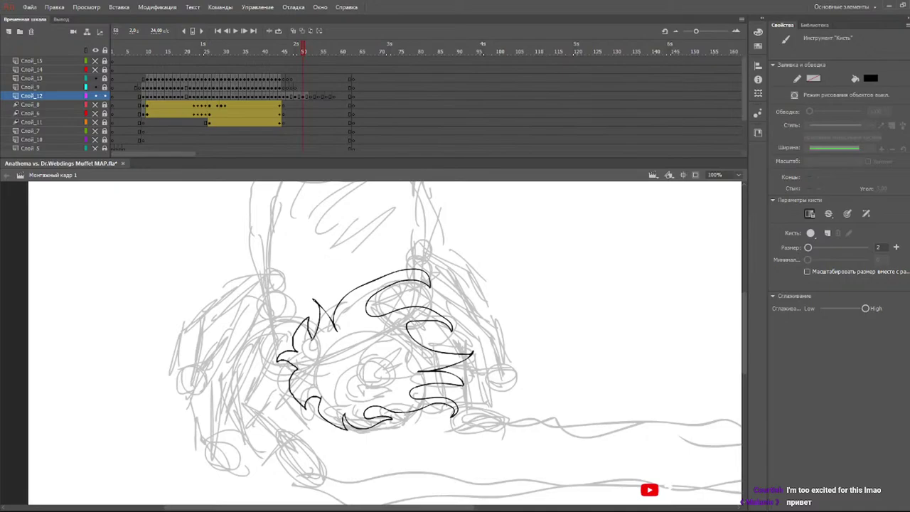
- Ink the bow at the centre of the head on frame 50, with its round knot and two folded loops
drag(294, 50, 306, 54)
mouse_move(367, 378)
mouse_down()
mouse_move(360, 353)
mouse_move(378, 368)
mouse_move(368, 380)
mouse_move(355, 370)
mouse_move(371, 355)
mouse_move(370, 378)
mouse_move(369, 362)
mouse_up()
key(ctrl+z)
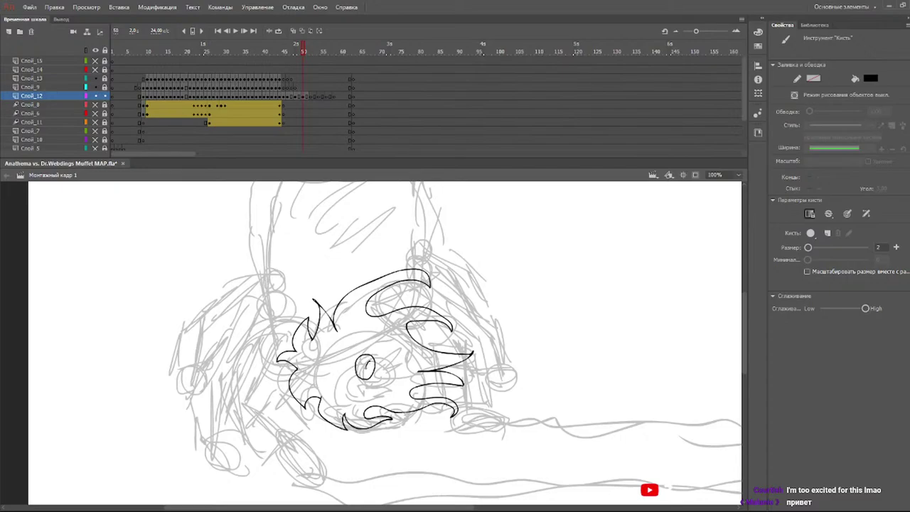
mouse_move(360, 356)
mouse_down()
mouse_move(390, 337)
mouse_move(393, 363)
mouse_move(380, 368)
mouse_move(386, 345)
mouse_up()
key(ctrl+z)
mouse_move(370, 376)
mouse_down()
mouse_move(390, 384)
mouse_move(375, 393)
mouse_move(355, 376)
mouse_up()
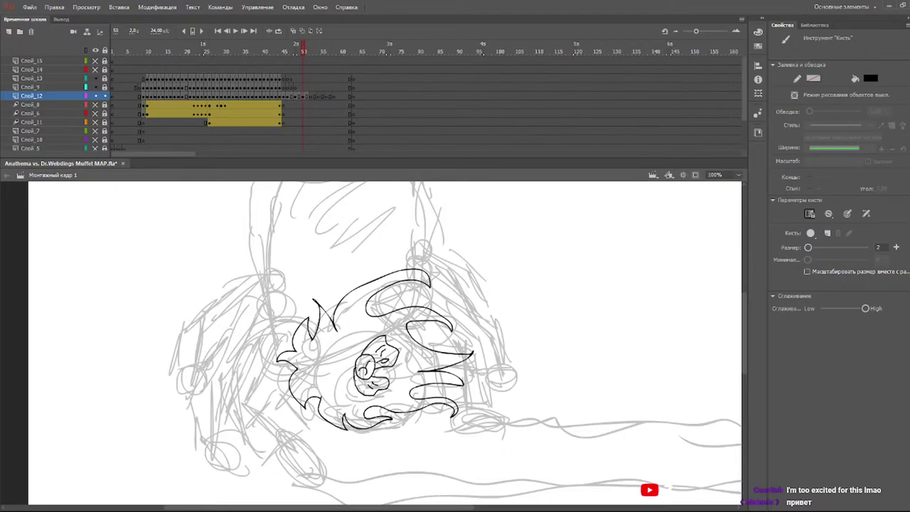
- Add fold lines to the bow and strand lines along the lower edge of the hair, undoing unwanted strokes
drag(359, 379, 368, 390)
key(ctrl+z)
mouse_move(357, 378)
mouse_down()
mouse_move(387, 401)
mouse_move(358, 389)
mouse_up()
key(ctrl+z)
key(ctrl+z)
key(ctrl+z)
key(ctrl+z)
key(ctrl+z)
key(ctrl+z)
key(ctrl+z)
mouse_move(392, 414)
mouse_down()
mouse_move(407, 422)
mouse_move(377, 429)
mouse_up()
key(ctrl+z)
key(ctrl+z)
- Ink the bent sleeve of the nearest left-side arm from the hair down to its hem, redrawing unwanted strokes
mouse_move(301, 320)
mouse_down()
mouse_move(236, 355)
mouse_move(233, 386)
mouse_up()
key(ctrl+z)
mouse_move(294, 319)
mouse_down()
mouse_move(219, 405)
mouse_move(274, 459)
mouse_up()
key(ctrl+z)
mouse_move(291, 324)
mouse_down()
mouse_move(226, 348)
mouse_move(216, 377)
mouse_move(261, 459)
mouse_up()
mouse_move(290, 388)
mouse_down()
mouse_move(273, 406)
mouse_move(309, 425)
mouse_move(262, 460)
mouse_up()
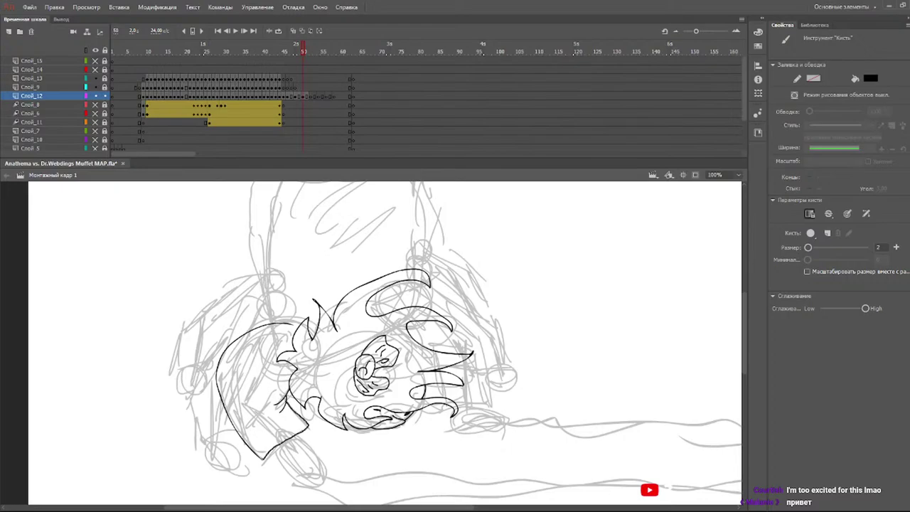
key(e)
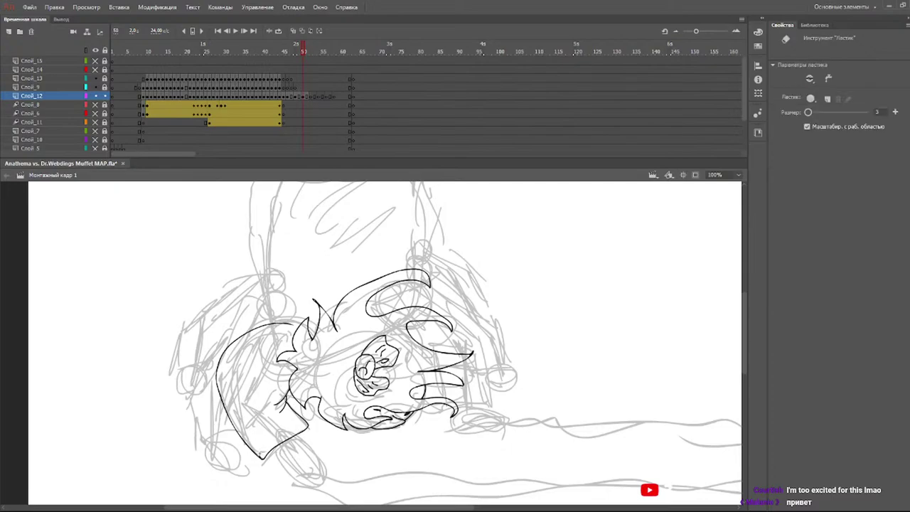
key(b)
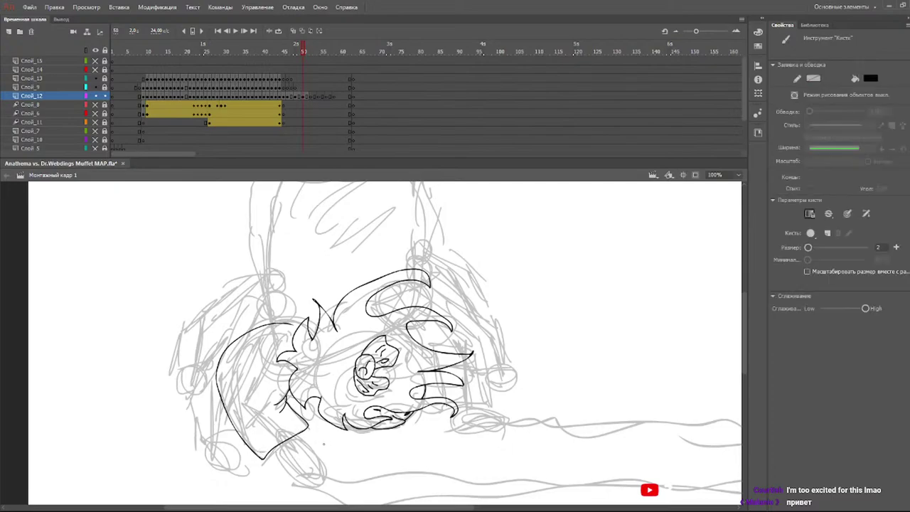
- Compare the inked frame 48 pose with the partly inked frame 50, and return to frame 50
scroll(749, 355, down, 5)
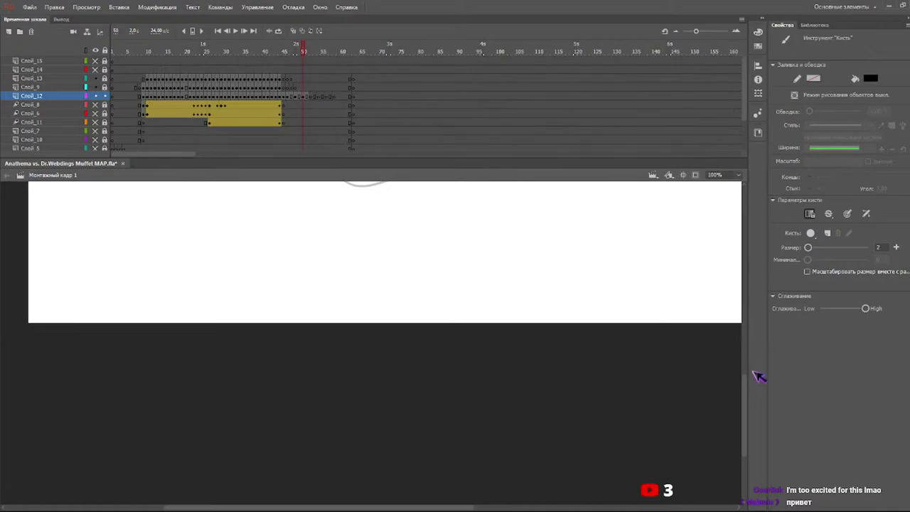
scroll(751, 365, up, 5)
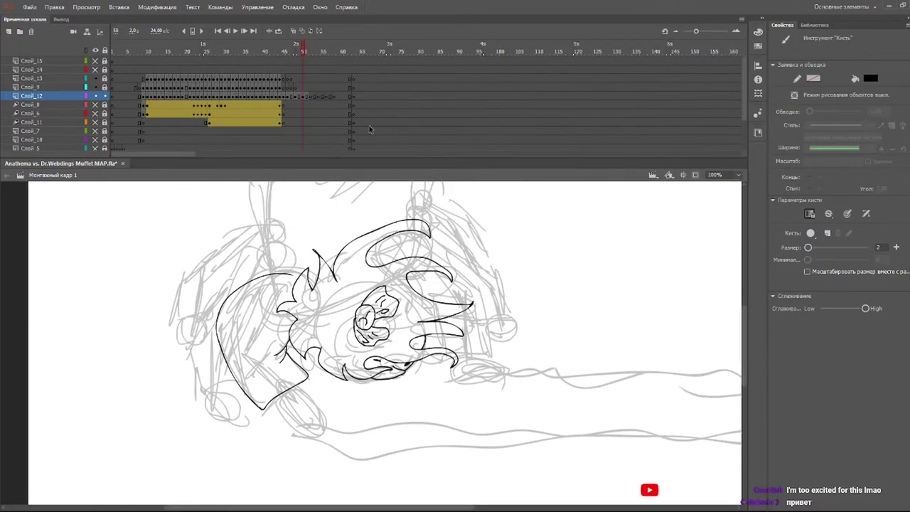
click(296, 52)
drag(295, 52, 298, 54)
click(299, 53)
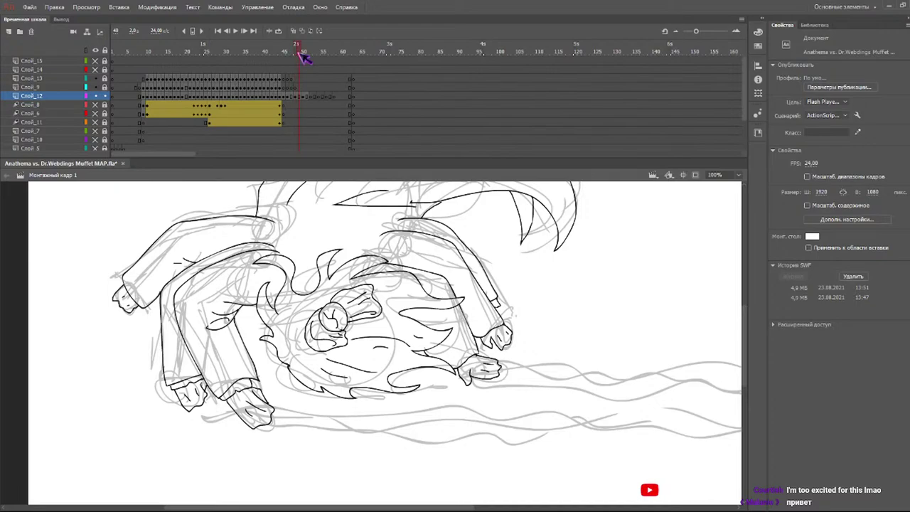
mouse_move(299, 54)
mouse_down()
mouse_move(291, 52)
mouse_move(305, 56)
mouse_up()
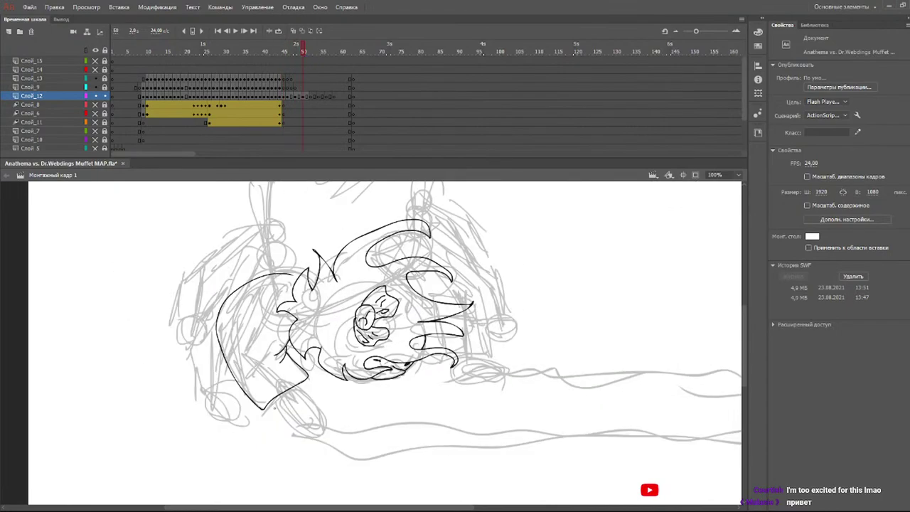
- Ink the frilled cuff and the hand of the nearest left-side arm on frame 50
drag(271, 409, 308, 389)
key(b)
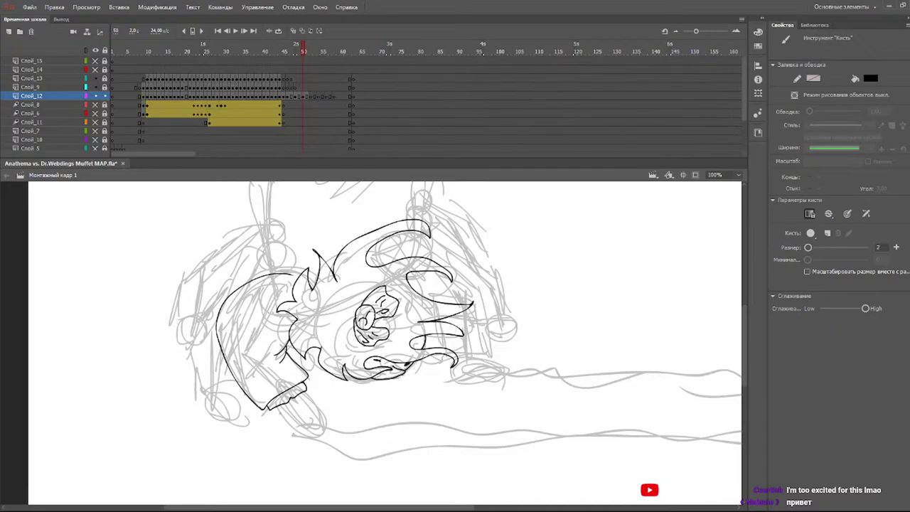
mouse_move(277, 405)
mouse_down()
mouse_move(306, 436)
mouse_move(323, 429)
mouse_move(324, 404)
mouse_move(308, 393)
mouse_move(313, 417)
mouse_up()
key(ctrl+z)
key(e)
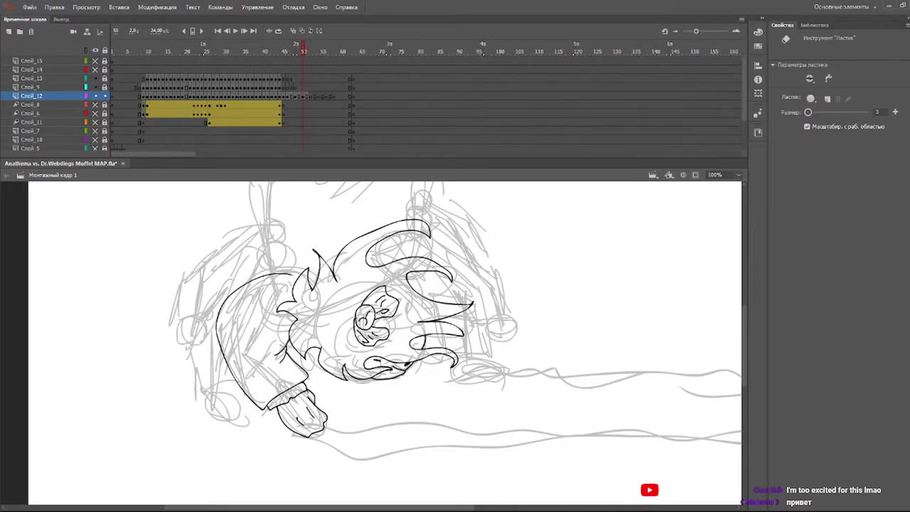
key(y)
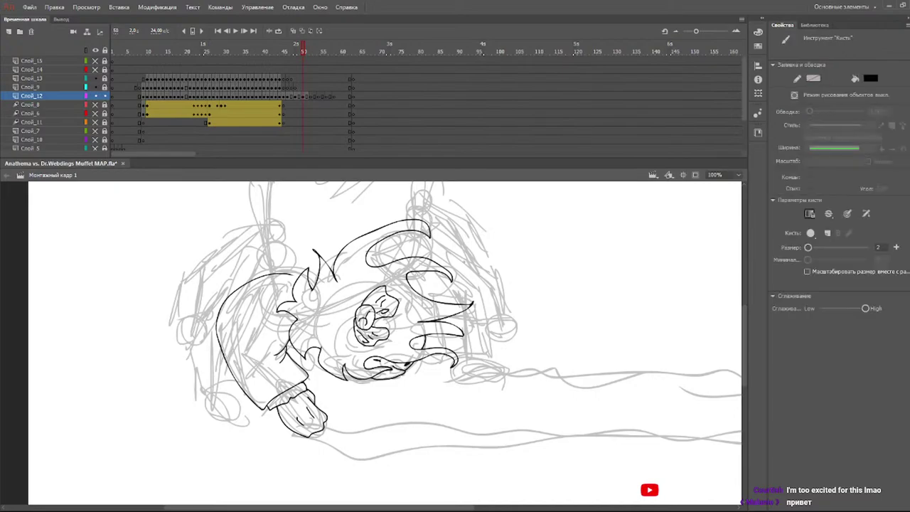
- Ink the bent sleeve of the nearest right-side arm from the hair down to its hem, redrawing unwanted strokes
drag(404, 237, 479, 273)
key(ctrl+z)
mouse_move(403, 237)
mouse_down()
mouse_move(472, 280)
mouse_move(486, 361)
mouse_up()
key(ctrl+z)
mouse_move(410, 235)
mouse_down()
mouse_move(480, 289)
mouse_move(489, 353)
mouse_up()
key(ctrl+z)
drag(408, 235, 475, 291)
key(ctrl+z)
mouse_move(437, 245)
mouse_down()
mouse_move(478, 284)
mouse_move(487, 348)
mouse_up()
drag(487, 349, 459, 356)
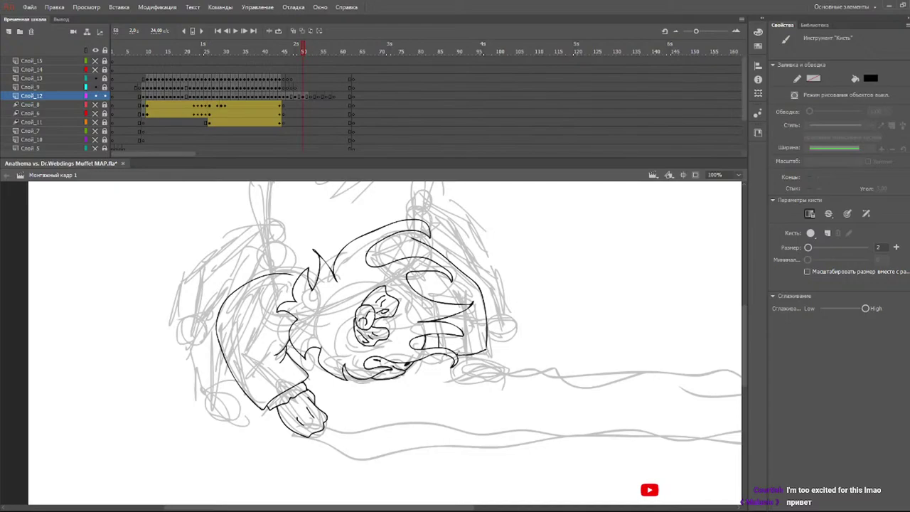
- Ink the cuff and the small hand below the nearest right-side sleeve, replacing the unwanted hand strokes
key(e)
key(b)
mouse_move(456, 363)
mouse_down()
mouse_move(470, 377)
mouse_move(494, 358)
mouse_up()
key(ctrl+z)
key(ctrl+z)
key(ctrl+z)
drag(458, 359, 474, 355)
mouse_move(455, 364)
mouse_down()
mouse_move(459, 373)
mouse_move(489, 363)
mouse_up()
- Ink the second left-side arm behind the nearest one, with its bent sleeve, cuff and hand
mouse_move(285, 254)
mouse_down()
mouse_move(265, 248)
mouse_move(201, 292)
mouse_move(187, 314)
mouse_up()
key(ctrl+z)
mouse_move(287, 257)
mouse_down()
mouse_move(207, 295)
mouse_move(187, 354)
mouse_up()
key(ctrl+z)
mouse_move(284, 255)
mouse_down()
mouse_move(243, 261)
mouse_move(187, 340)
mouse_move(204, 400)
mouse_move(238, 382)
mouse_move(226, 395)
mouse_move(233, 390)
mouse_up()
key(ctrl+z)
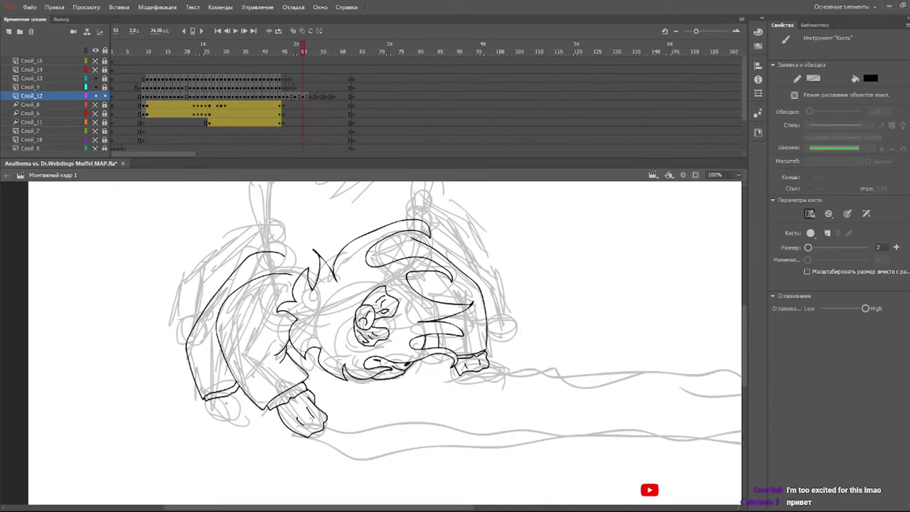
mouse_move(206, 396)
mouse_down()
mouse_move(231, 418)
mouse_move(244, 407)
mouse_move(242, 393)
mouse_move(226, 411)
mouse_up()
- Ink the uppermost left-side arm with its bent sleeve, hem and partly hidden hand
mouse_move(280, 226)
mouse_down()
mouse_move(256, 224)
mouse_move(168, 291)
mouse_up()
key(ctrl+z)
mouse_move(277, 225)
mouse_down()
mouse_move(252, 226)
mouse_move(196, 270)
mouse_move(178, 306)
mouse_move(186, 317)
mouse_move(213, 313)
mouse_move(191, 336)
mouse_up()
key(e)
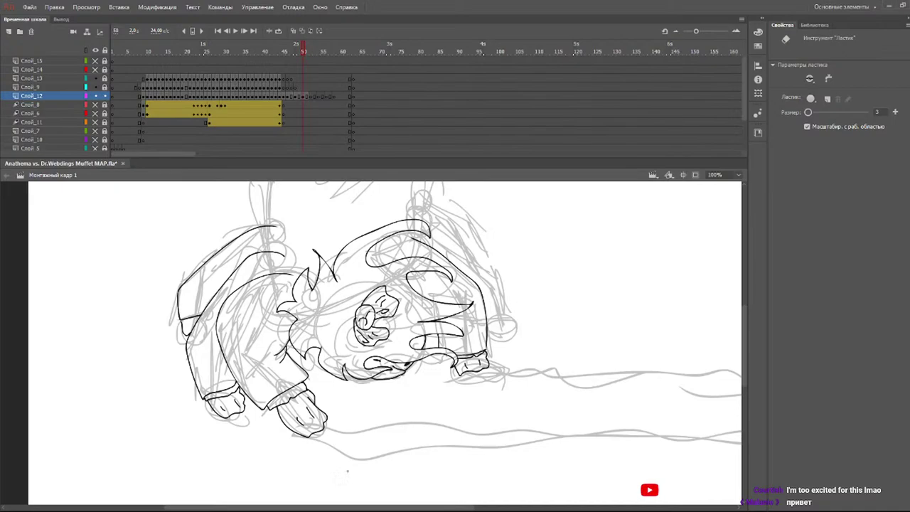
- Ink the second right-side arm behind the first, with its curved sleeve, hem and small hand
scroll(751, 342, up, 3)
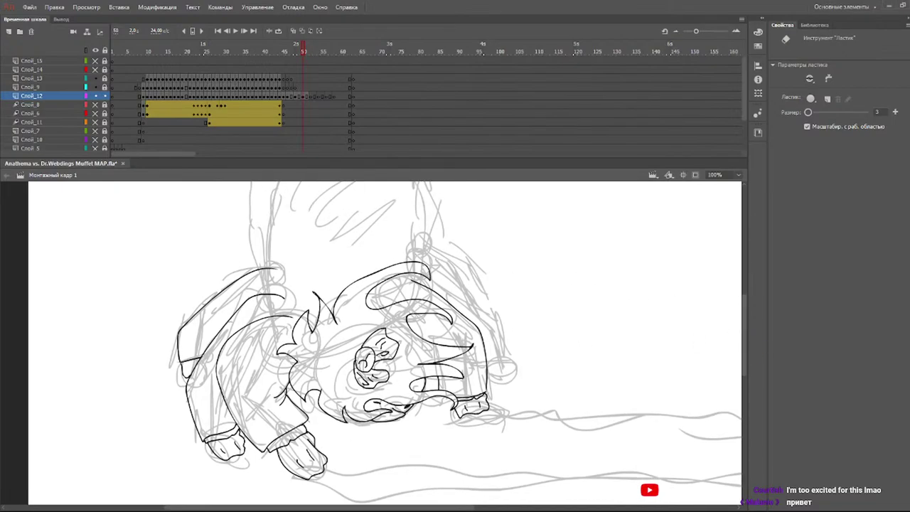
key(b)
mouse_move(407, 258)
mouse_down()
mouse_move(463, 282)
mouse_move(496, 347)
mouse_up()
key(ctrl+z)
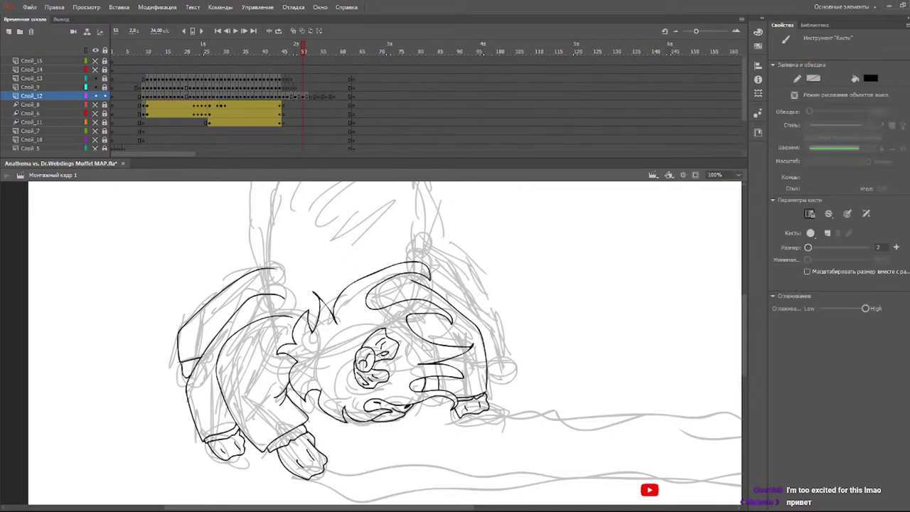
mouse_move(405, 256)
mouse_down()
mouse_move(496, 319)
mouse_move(506, 353)
mouse_move(486, 361)
mouse_up()
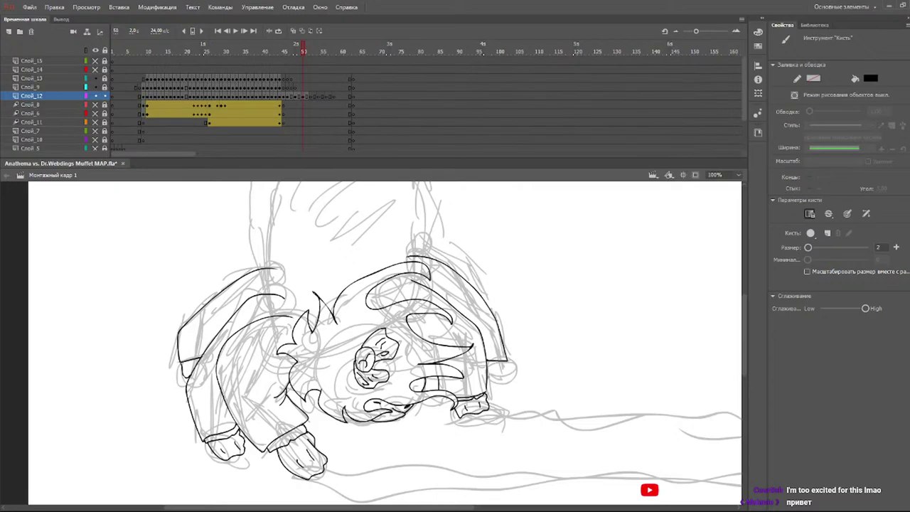
drag(486, 378, 510, 367)
- Play back the animation to check its motion, and return to frame 51
drag(294, 51, 240, 67)
key(Return)
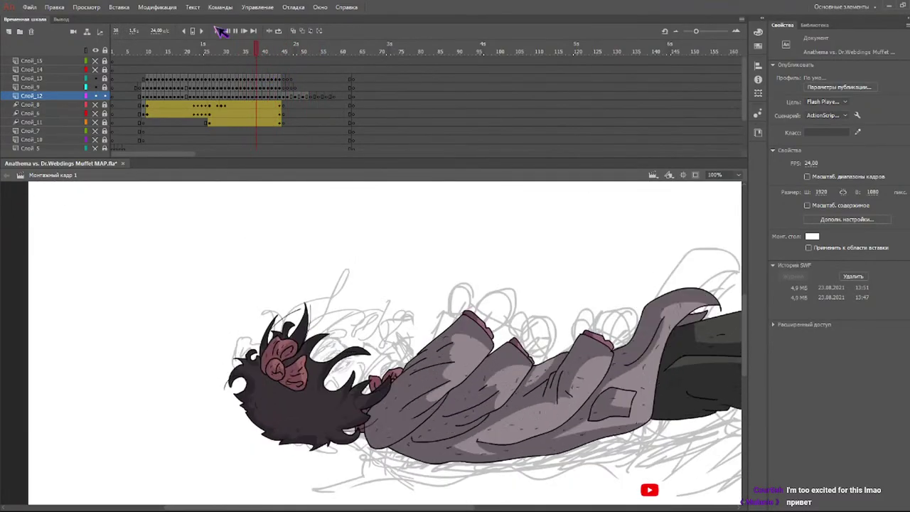
key(Return)
mouse_move(288, 44)
mouse_down()
mouse_move(325, 73)
mouse_move(270, 80)
mouse_move(320, 80)
mouse_move(301, 85)
mouse_move(312, 84)
mouse_up()
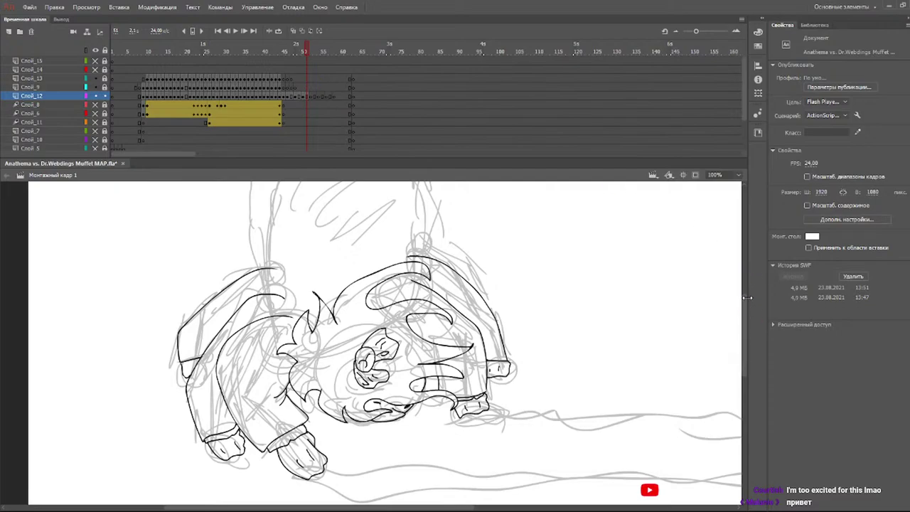
- Ink the short visible sleeve of the uppermost right-side arm above the other two
scroll(746, 297, up, 3)
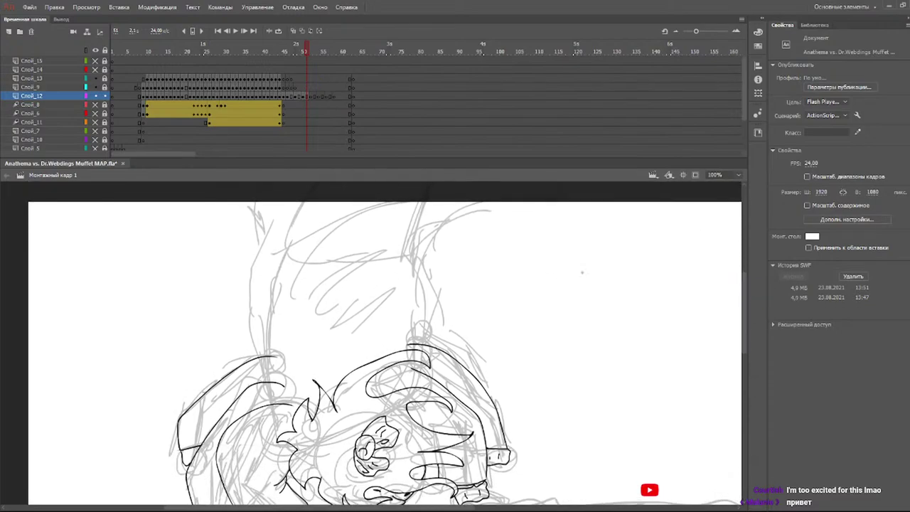
mouse_move(409, 329)
mouse_down()
mouse_move(452, 336)
mouse_move(473, 373)
mouse_up()
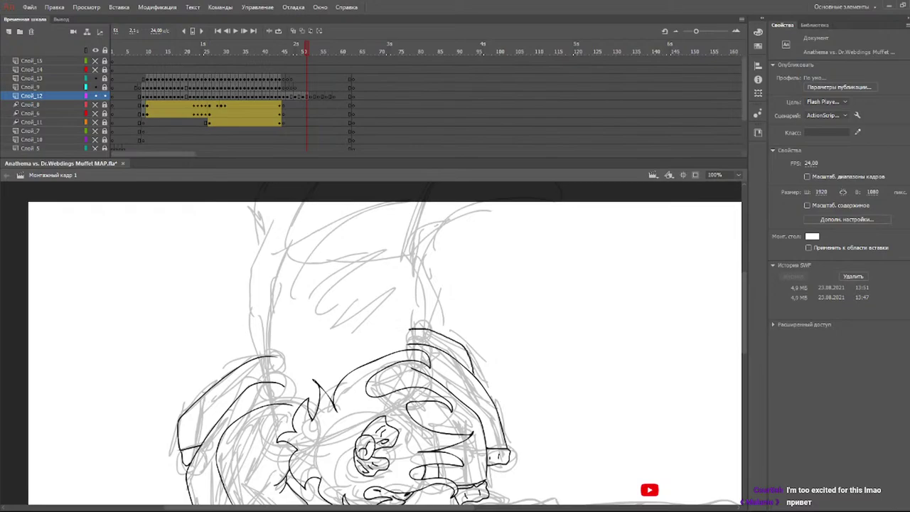
key(b)
key(e)
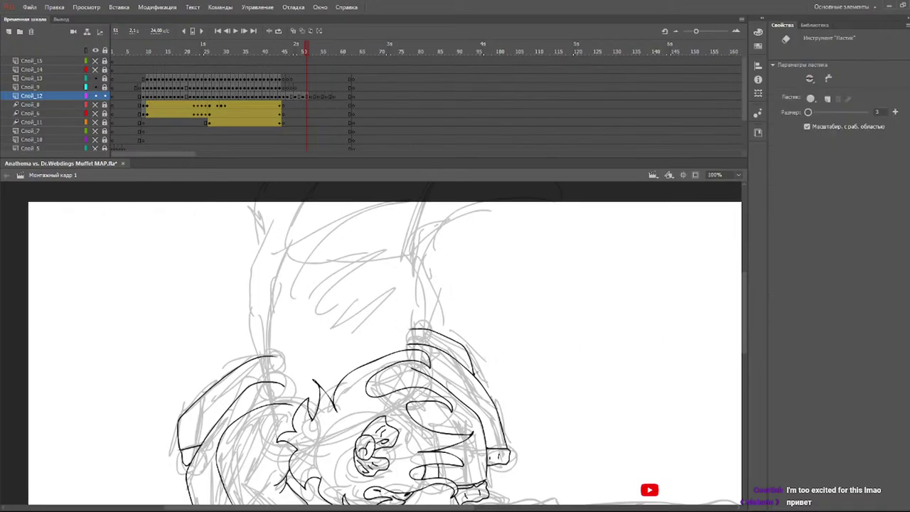
key(b)
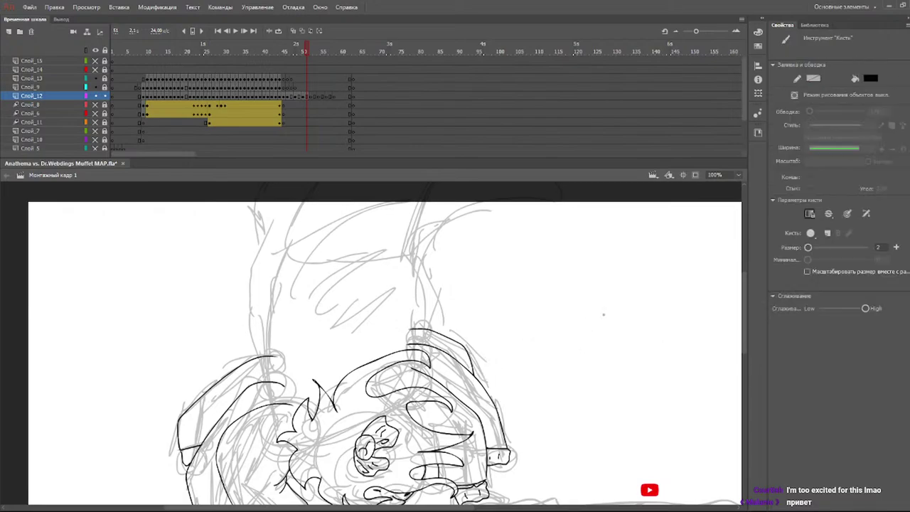
- Ink the left side of the torso and the flared coat hem that extends above the stage, undoing unwanted strokes
scroll(672, 266, up, 3)
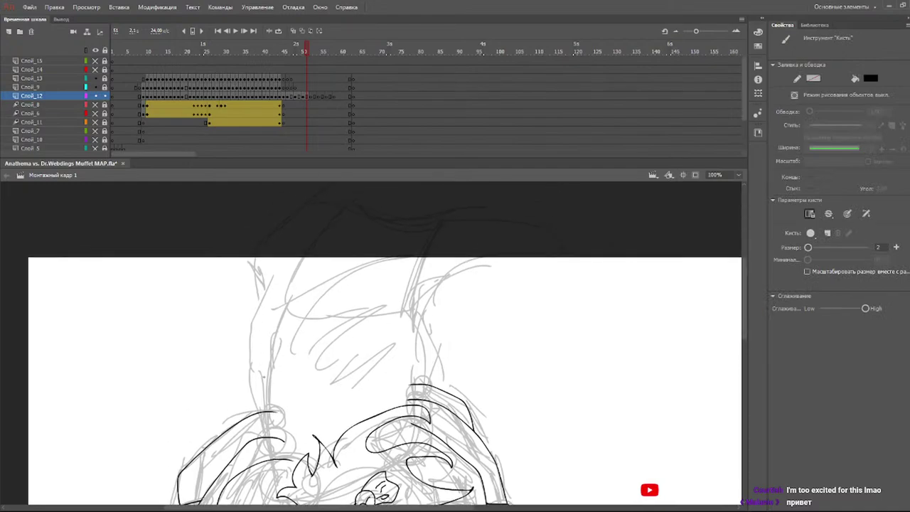
mouse_move(259, 415)
mouse_down()
mouse_move(241, 333)
mouse_move(249, 286)
mouse_move(286, 258)
mouse_move(252, 250)
mouse_up()
key(ctrl+z)
mouse_move(256, 410)
mouse_down()
mouse_move(245, 366)
mouse_move(280, 270)
mouse_up()
mouse_move(249, 296)
mouse_down()
mouse_move(247, 280)
mouse_move(280, 229)
mouse_up()
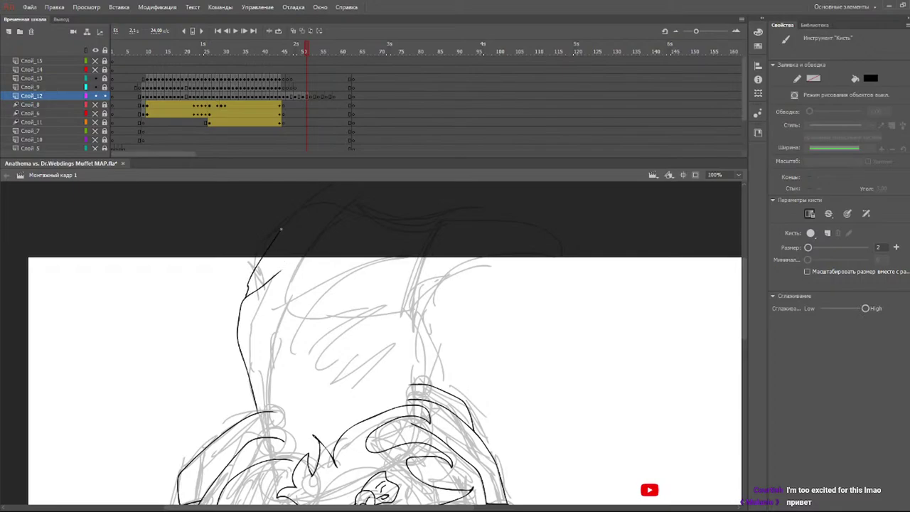
mouse_move(253, 273)
mouse_down()
mouse_move(274, 206)
mouse_move(389, 209)
mouse_move(553, 274)
mouse_move(552, 301)
mouse_move(524, 266)
mouse_move(437, 283)
mouse_move(392, 327)
mouse_move(426, 319)
mouse_move(400, 356)
mouse_up()
key(ctrl+z)
key(ctrl+z)
- Ink the right side of the torso and add long fold lines across the coat
mouse_move(425, 320)
mouse_down()
mouse_move(435, 330)
mouse_move(427, 320)
mouse_move(412, 360)
mouse_up()
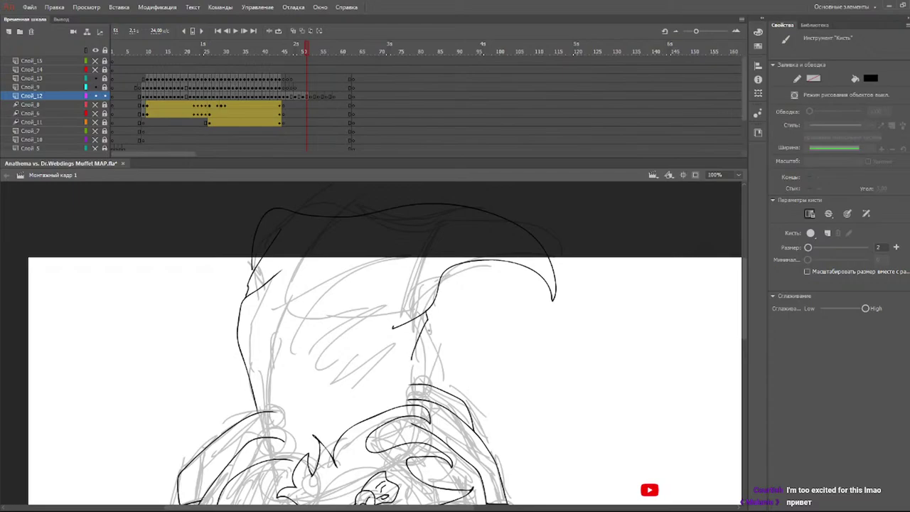
drag(422, 326, 435, 384)
mouse_move(426, 264)
mouse_down()
mouse_move(318, 347)
mouse_move(364, 338)
mouse_move(365, 367)
mouse_up()
mouse_move(369, 255)
mouse_down()
mouse_move(281, 344)
mouse_move(298, 347)
mouse_move(297, 373)
mouse_up()
drag(307, 264, 271, 293)
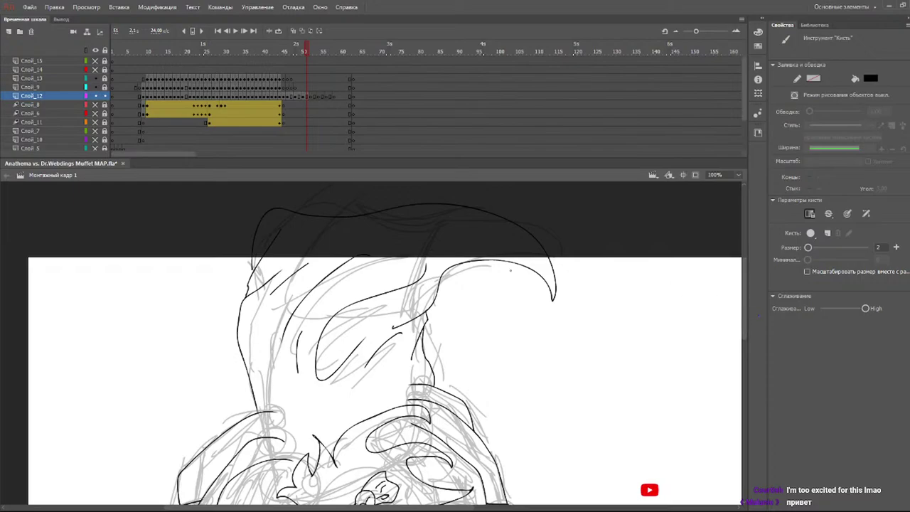
mouse_move(510, 261)
mouse_down()
mouse_move(521, 288)
mouse_move(459, 262)
mouse_up()
- Scrub through the recent inked poses for comparison, and move to the rough sketch on frame 52
drag(747, 278, 751, 313)
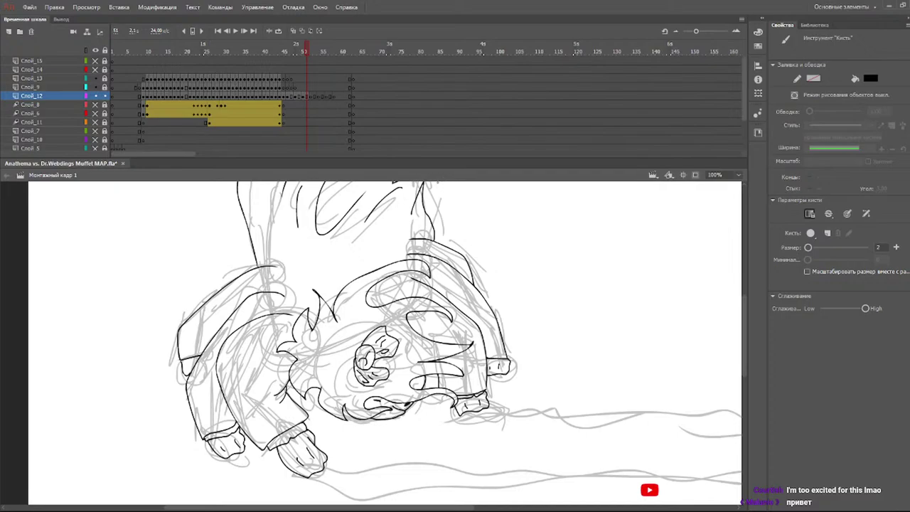
click(285, 51)
drag(285, 50, 311, 53)
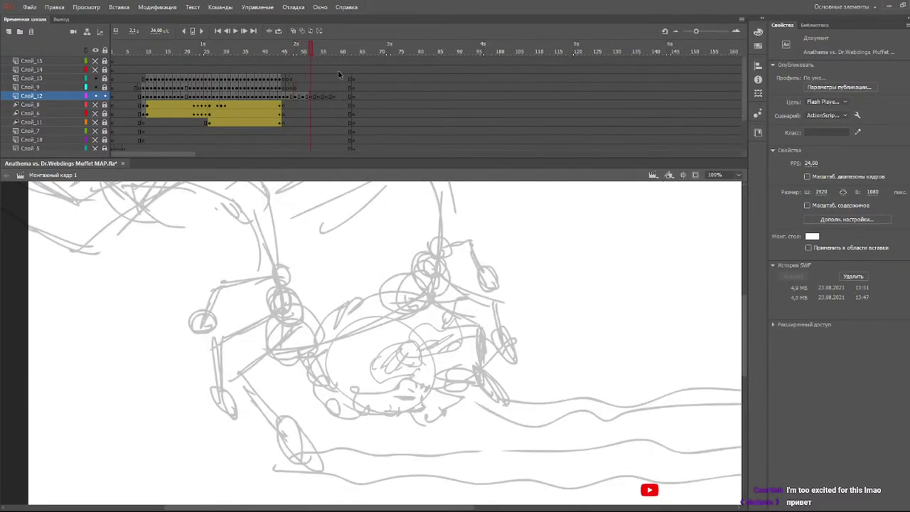
click(299, 51)
drag(306, 54, 314, 55)
mouse_move(751, 334)
mouse_down()
mouse_move(752, 274)
mouse_move(751, 371)
mouse_up()
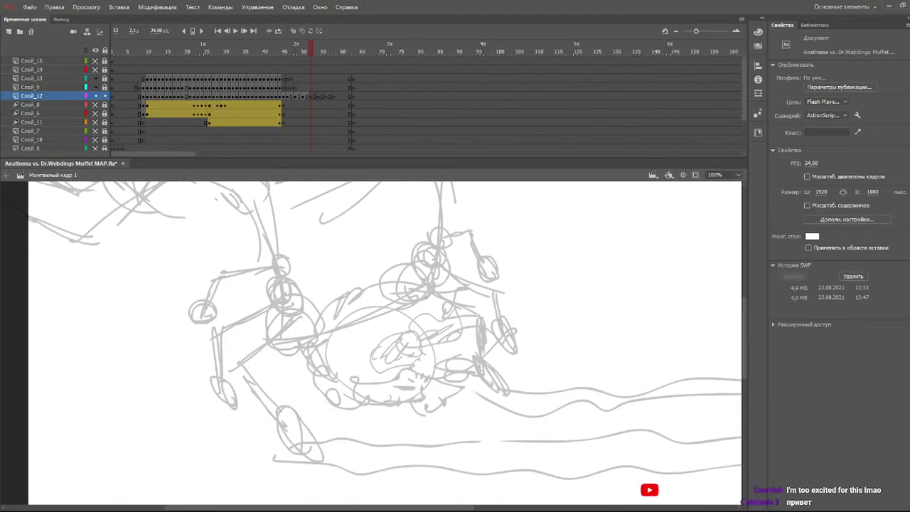
- Ink the bow on the head on frame 52, with its round knot and folded loops
mouse_move(413, 354)
mouse_down()
mouse_move(414, 332)
mouse_move(419, 352)
mouse_move(406, 351)
mouse_move(402, 335)
mouse_move(415, 332)
mouse_move(418, 349)
mouse_move(410, 336)
mouse_move(406, 345)
mouse_move(415, 346)
mouse_move(412, 324)
mouse_move(454, 318)
mouse_move(449, 340)
mouse_move(427, 342)
mouse_move(411, 324)
mouse_move(430, 316)
mouse_move(437, 346)
mouse_up()
key(b)
key(ctrl+z)
key(ctrl+z)
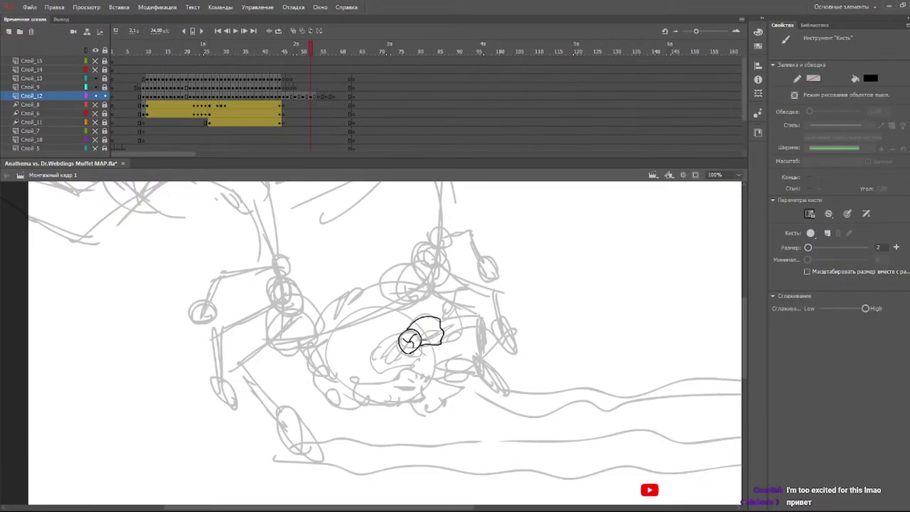
mouse_move(421, 341)
mouse_down()
mouse_move(440, 339)
mouse_move(424, 326)
mouse_move(439, 324)
mouse_move(435, 355)
mouse_move(400, 363)
mouse_move(398, 346)
mouse_move(418, 360)
mouse_up()
- Ink the hair outline around the head with curved, pointed strands, redrawing unwanted strokes
mouse_move(334, 319)
mouse_down()
mouse_move(435, 267)
mouse_move(412, 292)
mouse_move(470, 313)
mouse_up()
key(ctrl+z)
key(ctrl+z)
drag(334, 318, 366, 274)
key(ctrl+z)
mouse_move(334, 319)
mouse_down()
mouse_move(365, 285)
mouse_move(352, 294)
mouse_move(444, 290)
mouse_move(430, 296)
mouse_move(465, 314)
mouse_move(460, 346)
mouse_move(446, 349)
mouse_move(485, 368)
mouse_move(442, 380)
mouse_move(411, 371)
mouse_move(411, 382)
mouse_move(363, 392)
mouse_move(381, 389)
mouse_move(351, 399)
mouse_move(351, 409)
mouse_move(327, 388)
mouse_up()
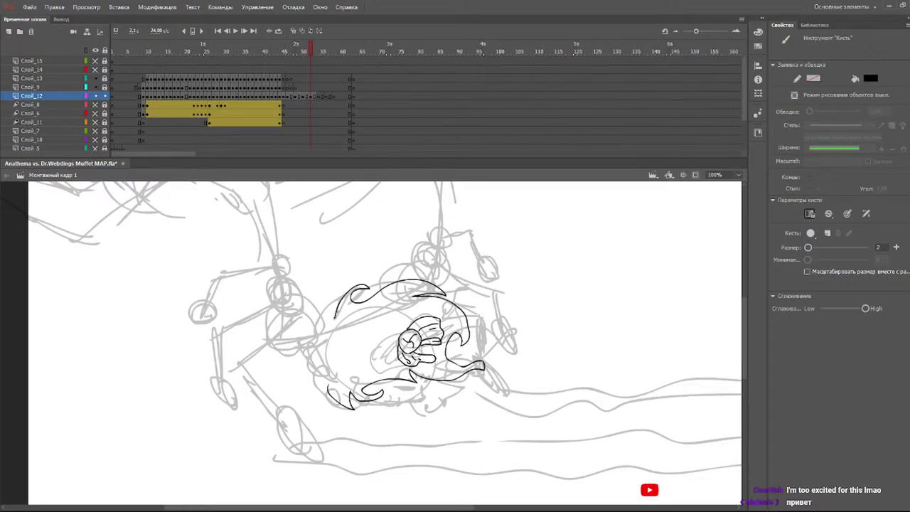
mouse_move(342, 296)
mouse_down()
mouse_move(319, 324)
mouse_move(300, 327)
mouse_move(310, 340)
mouse_move(305, 357)
mouse_move(329, 380)
mouse_up()
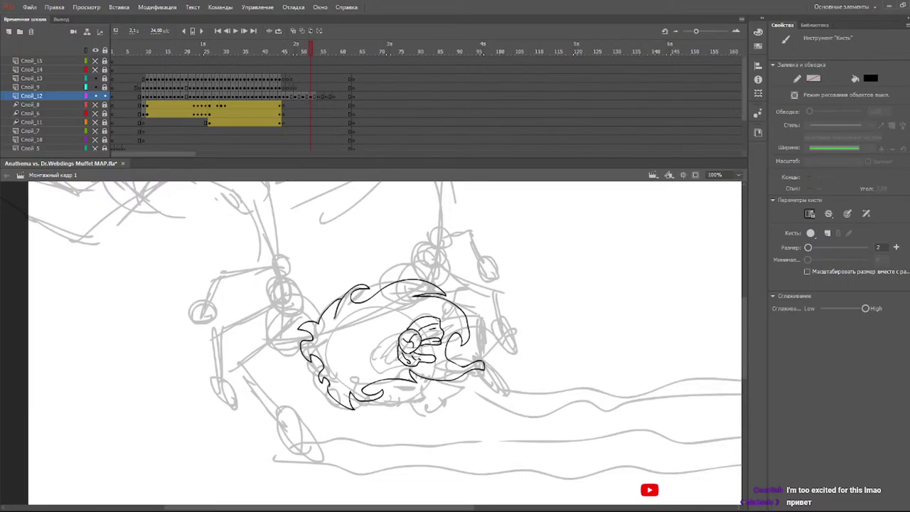
key(v)
key(ctrl+a)
key(e)
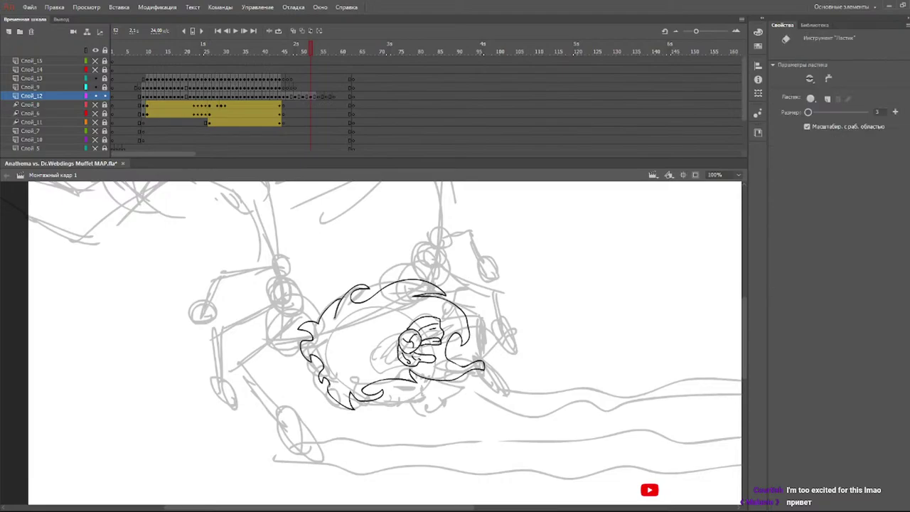
key(b)
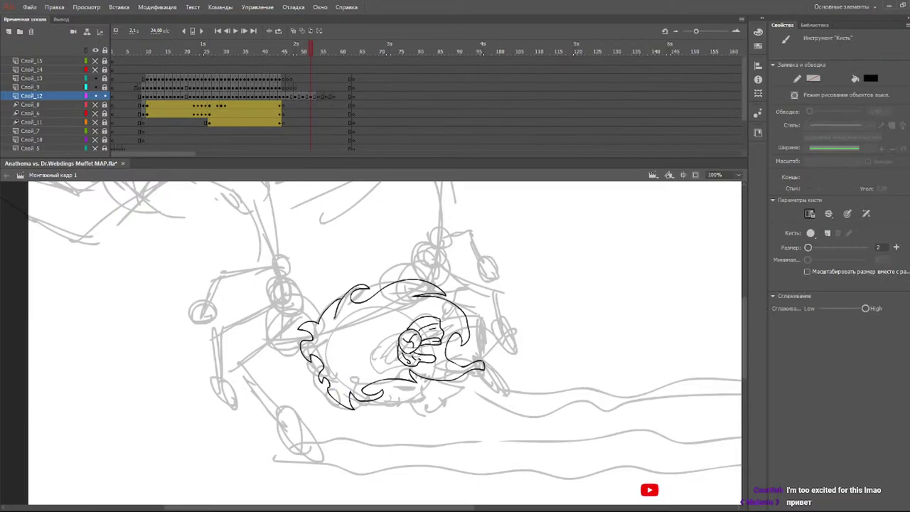
- Ink the face contour and the narrow eye below the hair, and fill the eye with black
mouse_move(422, 389)
mouse_down()
mouse_move(425, 395)
mouse_move(393, 403)
mouse_move(366, 401)
mouse_up()
key(ctrl+z)
key(ctrl+z)
mouse_move(420, 385)
mouse_down()
mouse_move(425, 398)
mouse_move(375, 400)
mouse_up()
drag(422, 390, 429, 384)
drag(418, 388, 393, 386)
key(ctrl+z)
key(k)
click(405, 386)
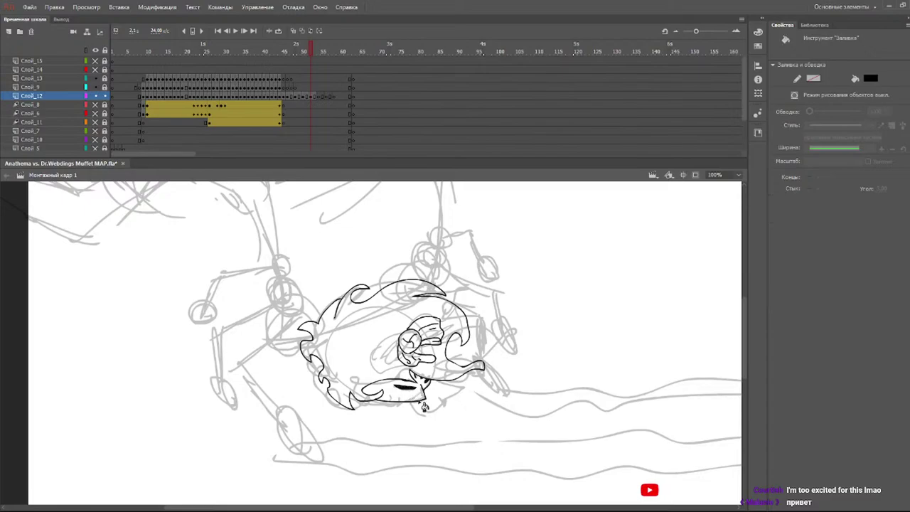
key(b)
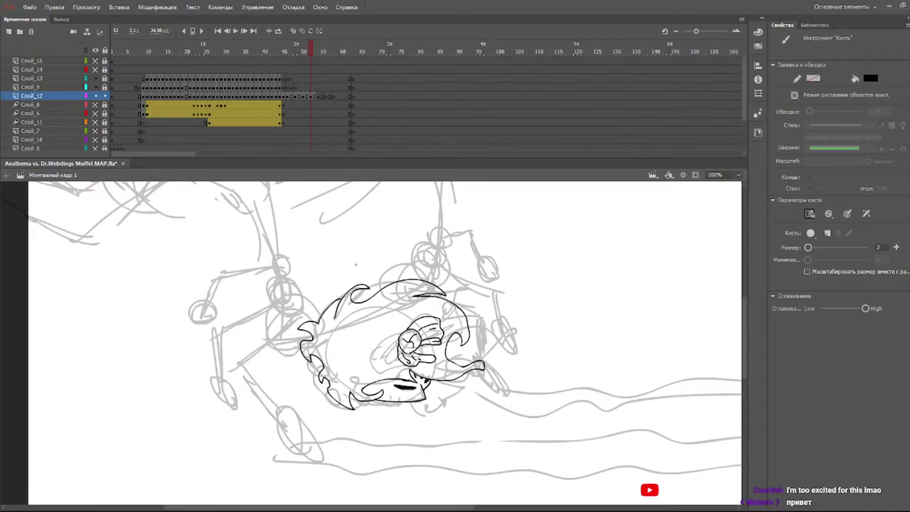
- On frame 53, ink the nearest left-side arm with its bent sleeve, elbow folds and hand
mouse_move(311, 47)
mouse_down()
mouse_move(289, 47)
mouse_move(351, 56)
mouse_move(305, 61)
mouse_move(327, 62)
mouse_move(315, 60)
mouse_up()
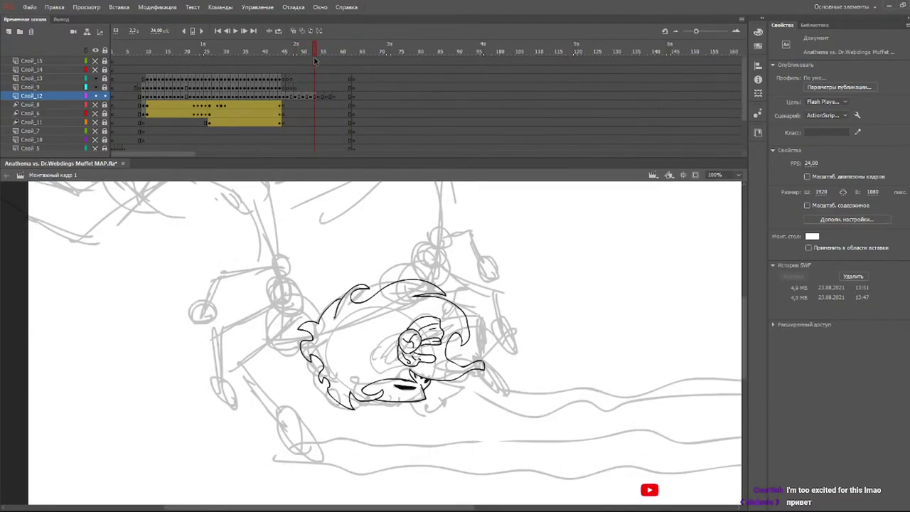
mouse_move(306, 302)
mouse_down()
mouse_move(228, 342)
mouse_move(211, 377)
mouse_up()
key(ctrl+z)
mouse_move(306, 300)
mouse_down()
mouse_move(266, 309)
mouse_move(228, 352)
mouse_move(229, 373)
mouse_move(279, 446)
mouse_up()
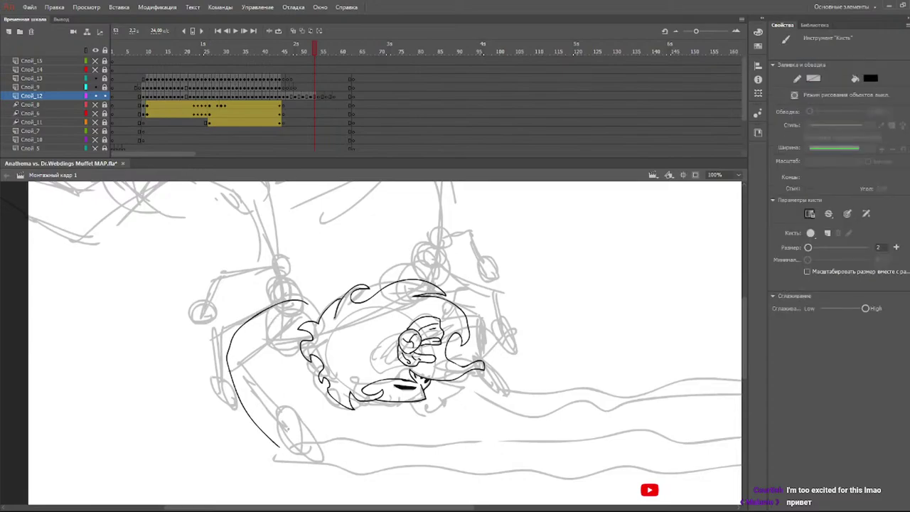
drag(302, 349, 243, 370)
key(ctrl+z)
mouse_move(302, 350)
mouse_down()
mouse_move(275, 363)
mouse_move(277, 376)
mouse_move(300, 414)
mouse_move(280, 445)
mouse_up()
mouse_move(277, 368)
mouse_down()
mouse_move(241, 366)
mouse_move(258, 379)
mouse_up()
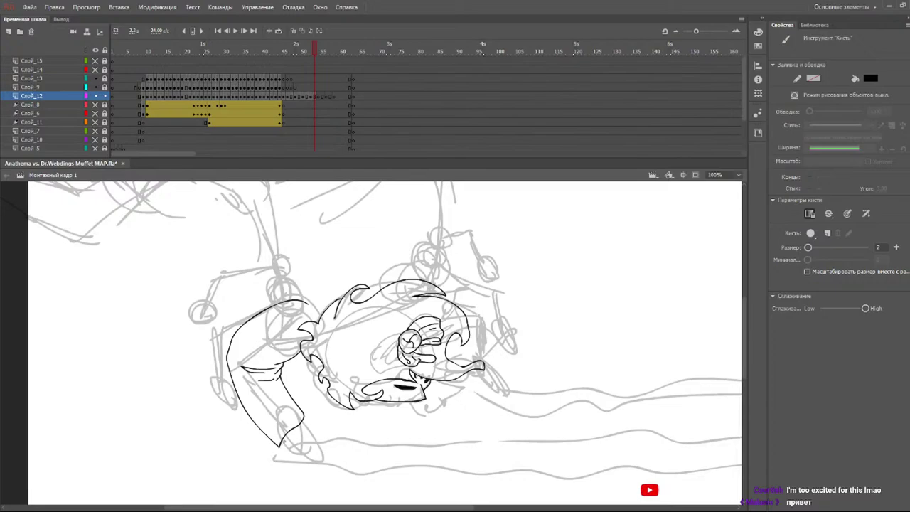
mouse_move(281, 442)
mouse_down()
mouse_move(325, 455)
mouse_move(310, 423)
mouse_move(313, 450)
mouse_up()
- Ink the second left-side arm behind the nearest one on frame 53, with its sleeve, hem and hand
mouse_move(297, 285)
mouse_down()
mouse_move(267, 287)
mouse_move(199, 328)
mouse_move(210, 384)
mouse_up()
key(ctrl+z)
mouse_move(297, 285)
mouse_down()
mouse_move(220, 310)
mouse_move(208, 376)
mouse_move(227, 374)
mouse_up()
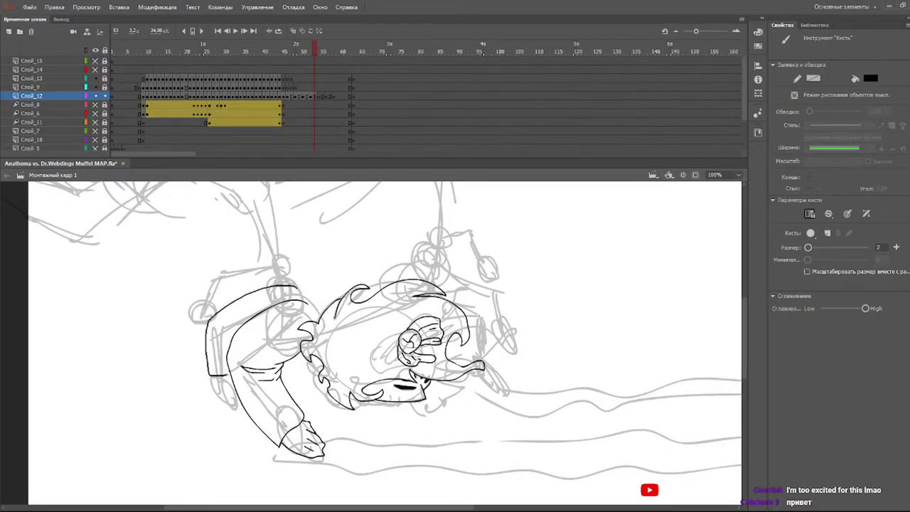
key(ctrl+z)
mouse_move(210, 375)
mouse_down()
mouse_move(217, 395)
mouse_move(233, 391)
mouse_up()
key(ctrl+z)
- Ink the uppermost left-side arm on frame 53 with its sleeve, fold line and hand, undoing unwanted strokes
mouse_move(288, 270)
mouse_down()
mouse_move(277, 263)
mouse_move(211, 277)
mouse_move(193, 311)
mouse_up()
drag(251, 290, 236, 298)
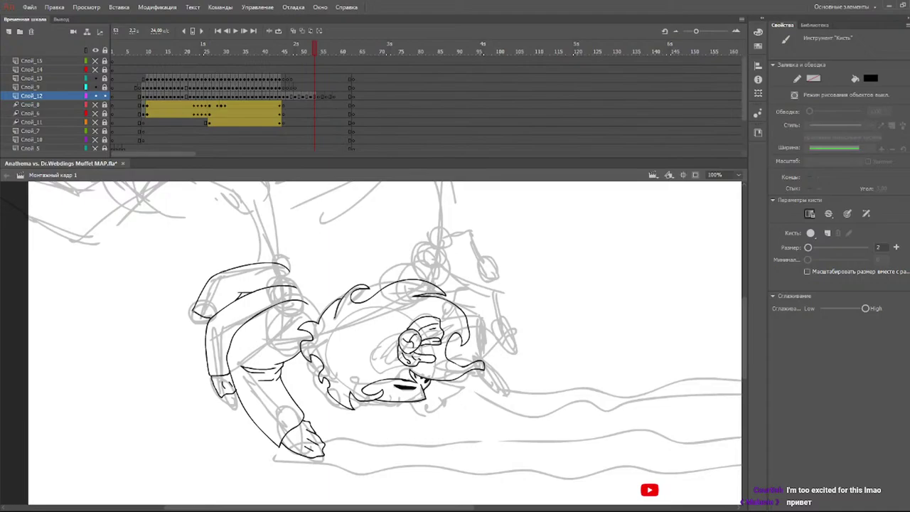
mouse_move(193, 310)
mouse_down()
mouse_move(189, 321)
mouse_move(202, 325)
mouse_up()
mouse_move(241, 289)
mouse_down()
mouse_move(229, 289)
mouse_move(243, 290)
mouse_up()
key(ctrl+z)
key(ctrl+z)
- Ink the sleeve and hem of the nearest right-side arm on frame 53, undoing unwanted strokes
mouse_move(384, 274)
mouse_down()
mouse_move(422, 268)
mouse_move(486, 300)
mouse_move(489, 361)
mouse_up()
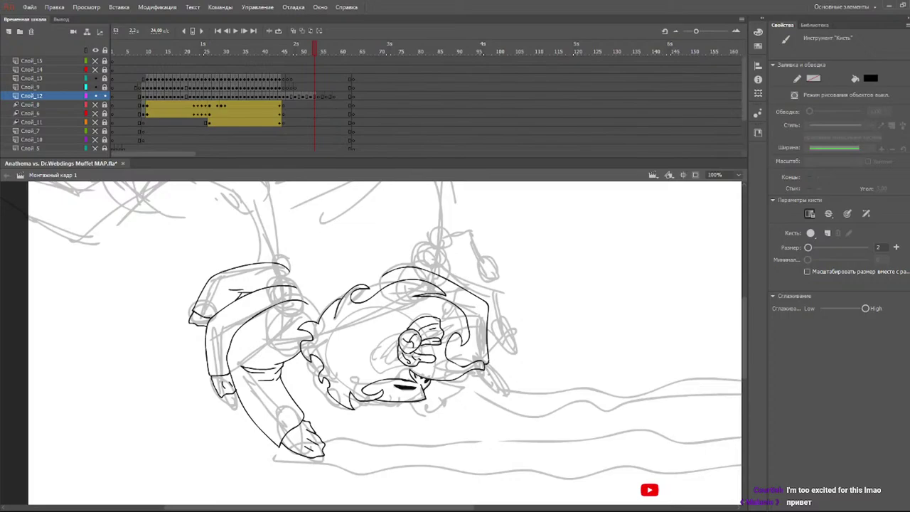
drag(449, 350, 451, 359)
key(ctrl+z)
mouse_move(463, 371)
mouse_down()
mouse_move(493, 393)
mouse_move(508, 380)
mouse_move(489, 366)
mouse_move(497, 362)
mouse_up()
key(ctrl+z)
key(ctrl+z)
key(ctrl+z)
- Ink the hand of the nearest right-side arm on frame 53, comparing the pose with the preceding frames
drag(290, 49, 297, 54)
drag(300, 54, 313, 56)
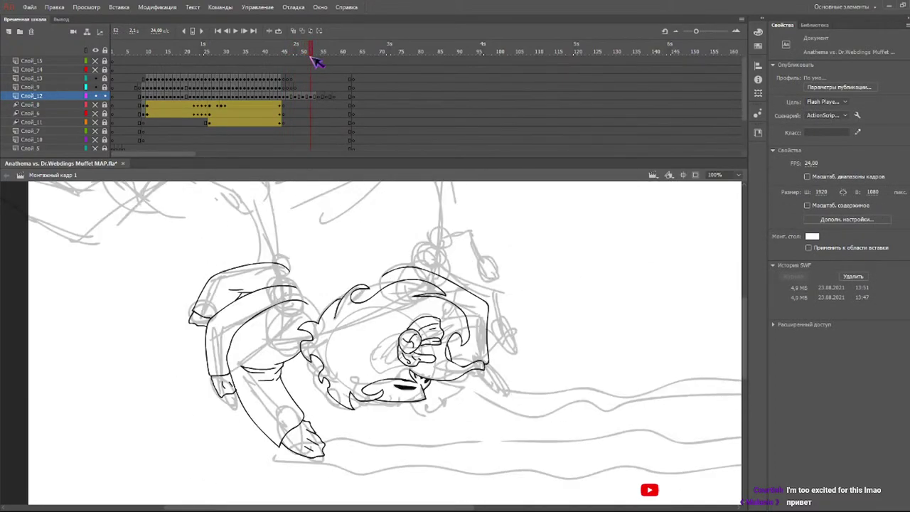
drag(473, 370, 480, 387)
key(b)
mouse_move(487, 384)
mouse_down()
mouse_move(495, 394)
mouse_move(506, 390)
mouse_move(489, 368)
mouse_move(497, 386)
mouse_up()
key(ctrl+z)
key(ctrl+z)
drag(282, 51, 315, 61)
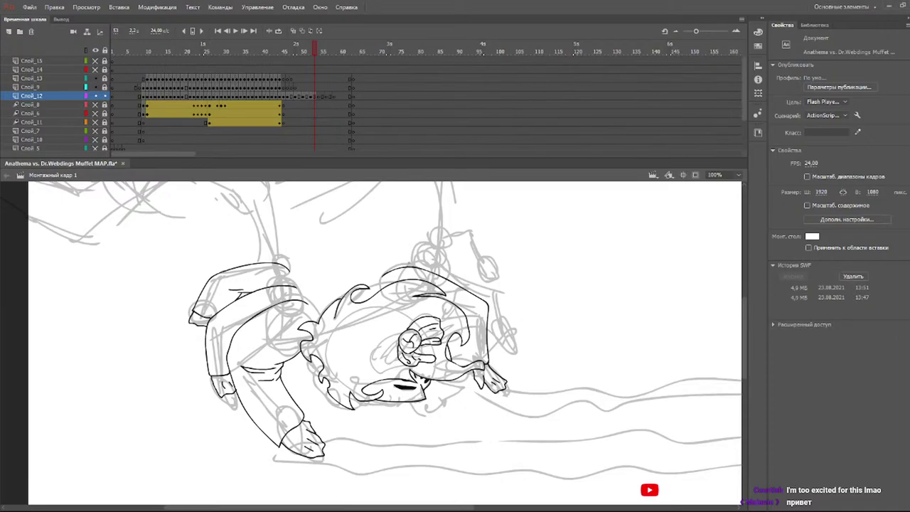
- Ink the second right-side arm behind the nearest one on frame 53, with its bent sleeve, hem and hand
mouse_move(410, 255)
mouse_down()
mouse_move(499, 281)
mouse_move(512, 331)
mouse_move(490, 337)
mouse_up()
key(b)
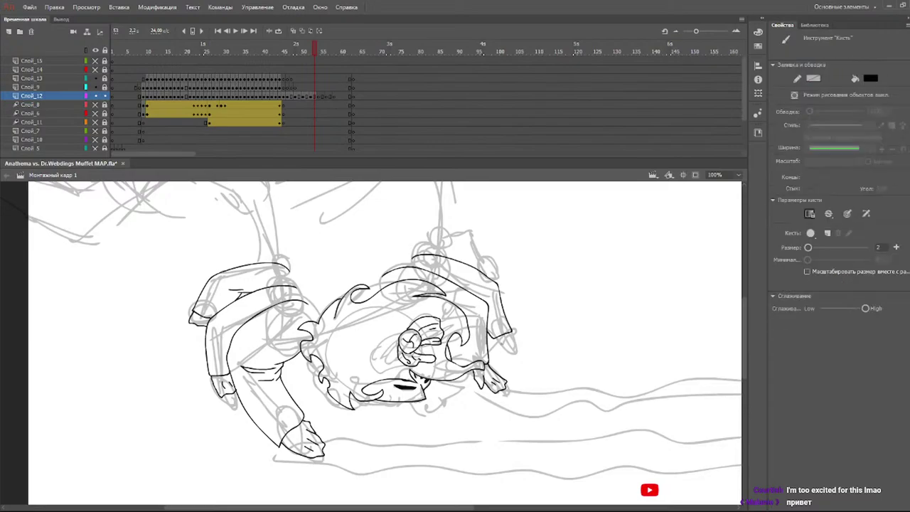
drag(496, 342, 508, 348)
key(ctrl+z)
- Ink the uppermost right-side arm on frame 53 with its short sleeve, fold line and hand, undoing unwanted strokes
mouse_move(424, 244)
mouse_down()
mouse_move(456, 229)
mouse_move(491, 253)
mouse_up()
key(ctrl+z)
mouse_move(425, 242)
mouse_down()
mouse_move(476, 229)
mouse_move(492, 257)
mouse_move(440, 255)
mouse_move(463, 266)
mouse_up()
key(ctrl+z)
key(ctrl+z)
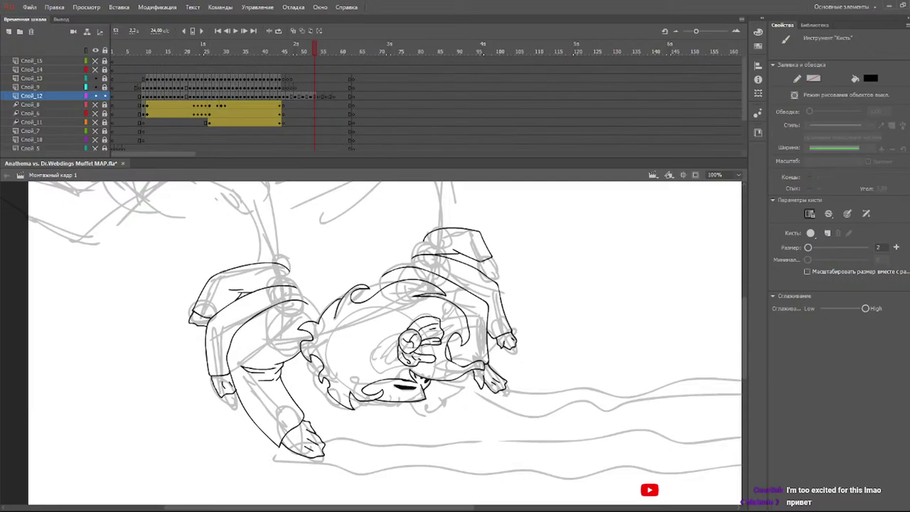
drag(498, 264, 489, 269)
key(ctrl+z)
- Ink the left side of the torso above the arms on frame 53, with the waist creases and the curled clothing edge
drag(752, 324, 755, 274)
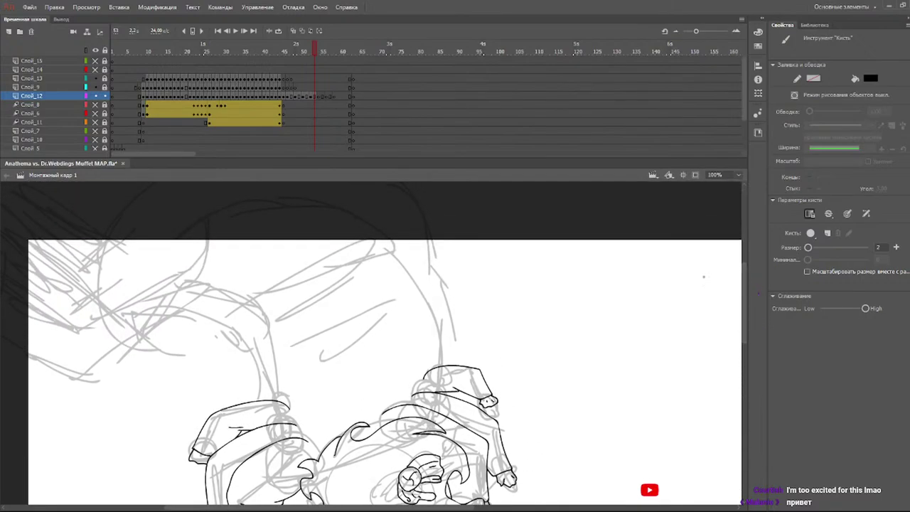
mouse_move(263, 393)
mouse_down()
mouse_move(229, 344)
mouse_move(240, 292)
mouse_up()
key(ctrl+z)
mouse_move(259, 401)
mouse_down()
mouse_move(233, 337)
mouse_move(234, 295)
mouse_move(196, 286)
mouse_up()
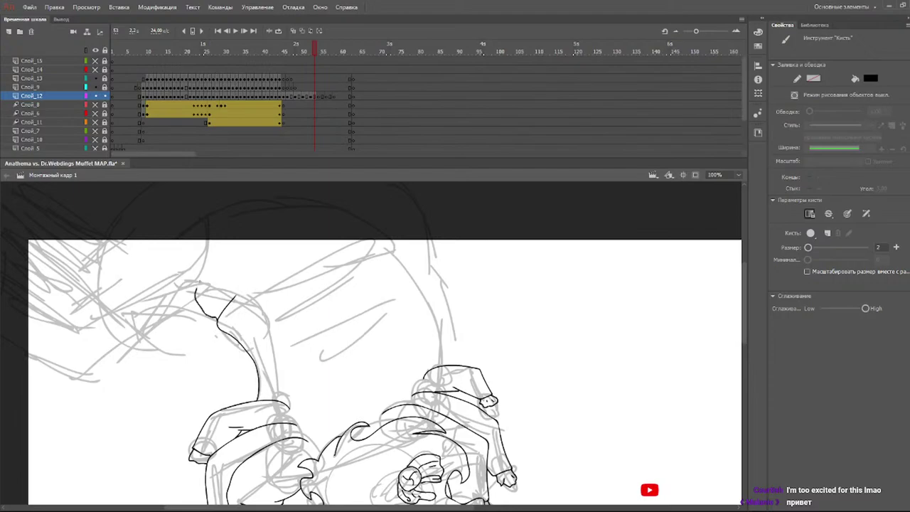
mouse_move(140, 278)
mouse_down()
mouse_move(202, 313)
mouse_move(60, 284)
mouse_move(98, 281)
mouse_move(84, 183)
mouse_up()
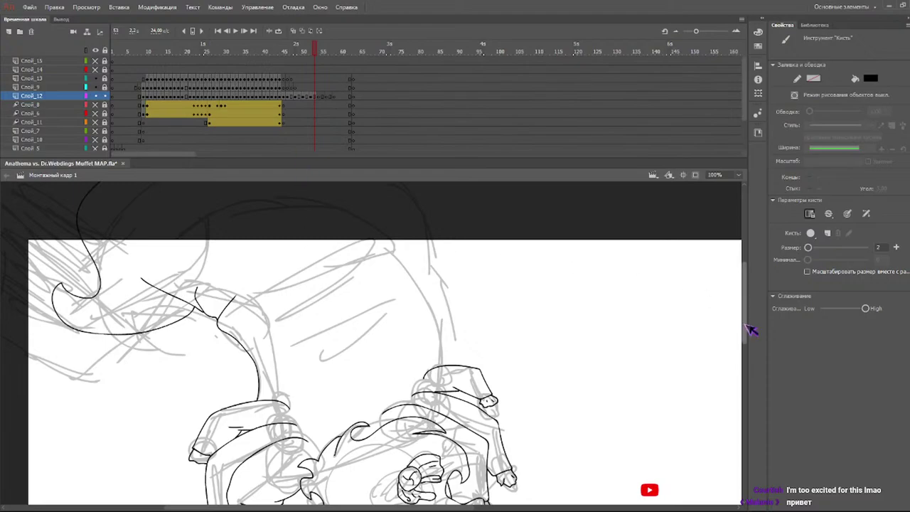
- Ink the body's upper edge above the canvas and the right side of the torso down to the arms on frame 53
scroll(106, 230, up, 3)
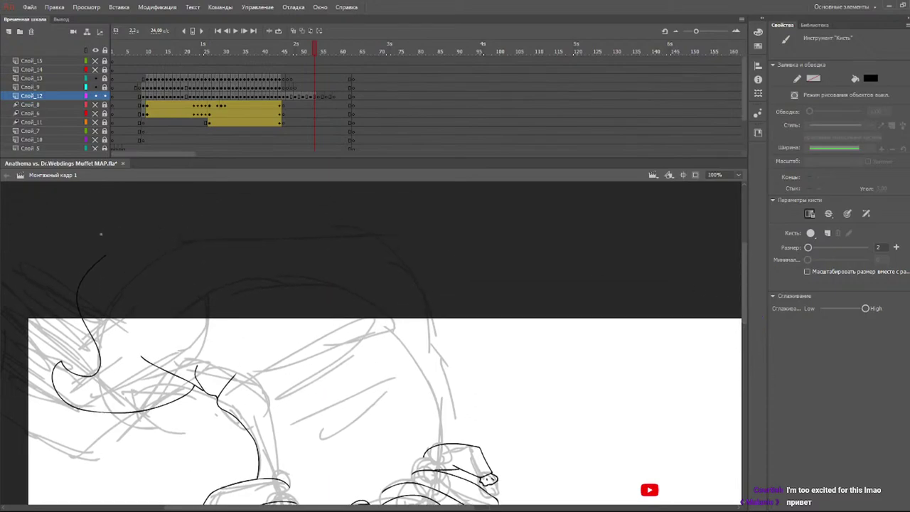
drag(82, 266, 447, 247)
scroll(661, 289, down, 3)
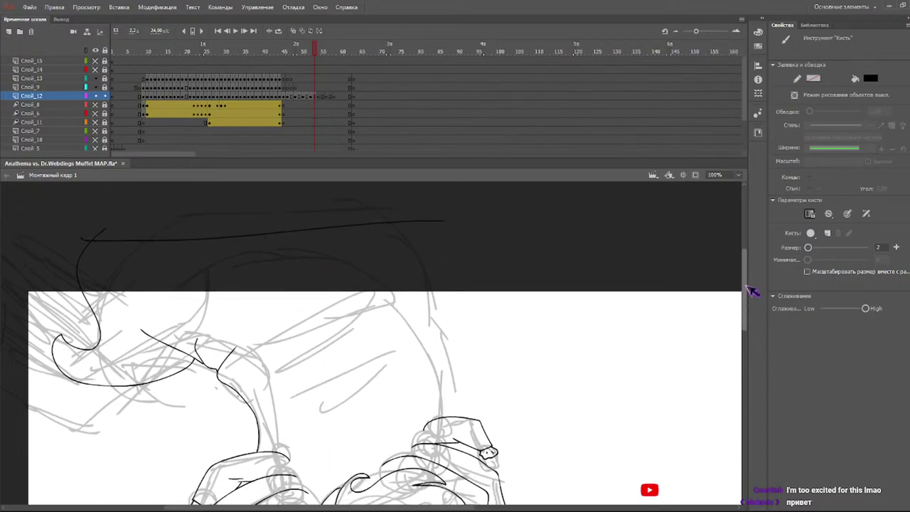
drag(410, 258, 452, 348)
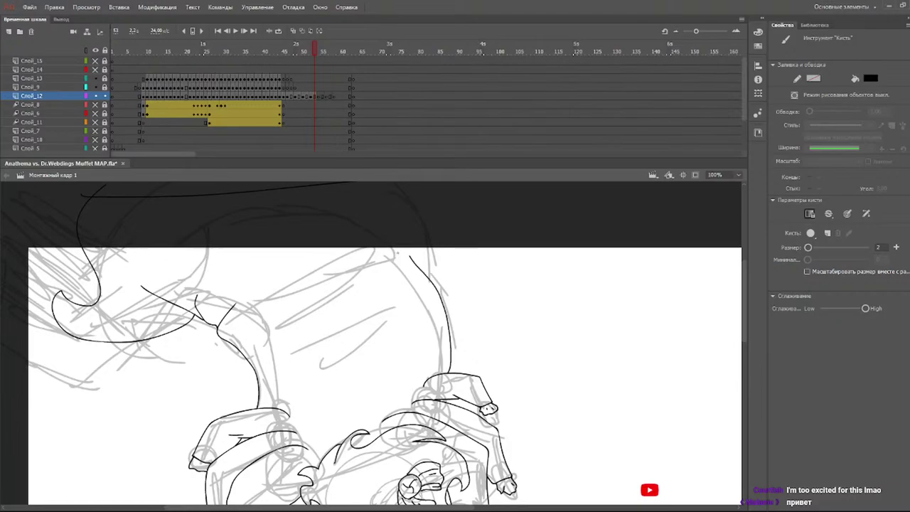
drag(432, 279, 395, 183)
- Ink the long curved fold lines across the torso and clothing on frame 53
drag(240, 317, 391, 217)
drag(289, 293, 377, 260)
drag(275, 356, 400, 294)
drag(150, 255, 331, 202)
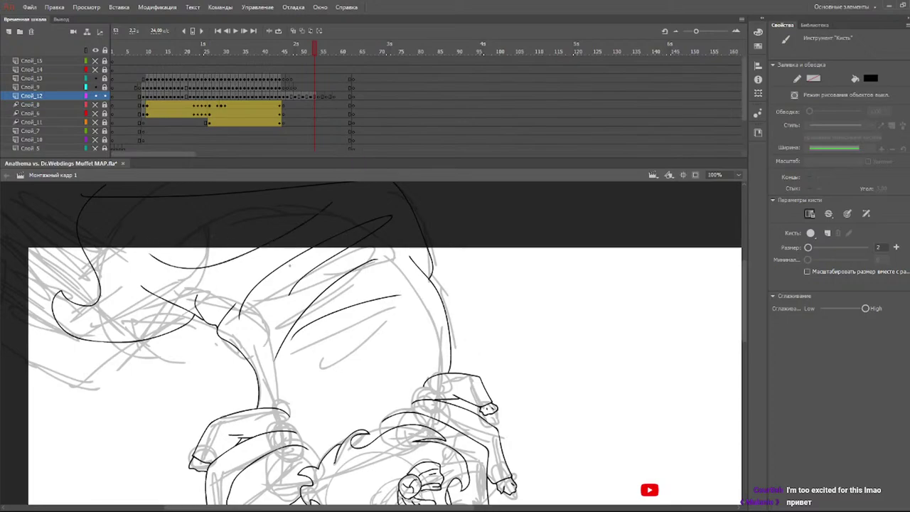
- Ink the upper and lower edges of the body shape running off the canvas's left edge on frame 53
drag(461, 507, 382, 506)
mouse_move(328, 341)
mouse_down()
mouse_move(274, 365)
mouse_move(155, 317)
mouse_up()
drag(281, 282, 174, 240)
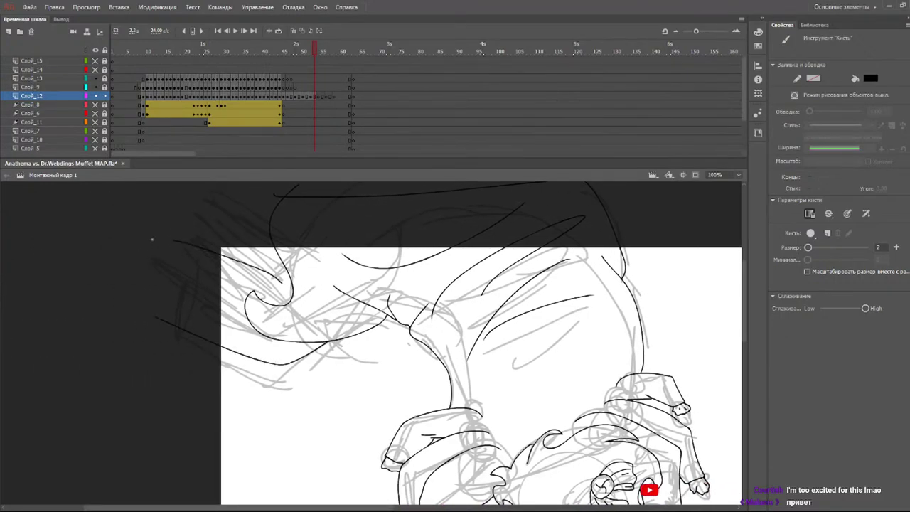
mouse_move(269, 223)
mouse_down()
mouse_move(182, 283)
mouse_move(180, 344)
mouse_up()
drag(279, 273, 264, 270)
- Ink the small pointed hair locks beside the face, below the nearest right-side arm, on frame 53
drag(745, 308, 743, 338)
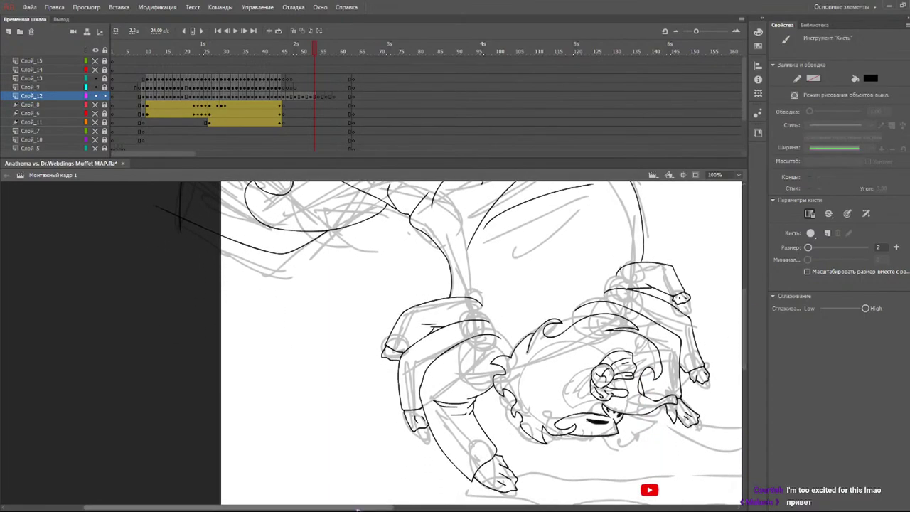
drag(362, 508, 441, 509)
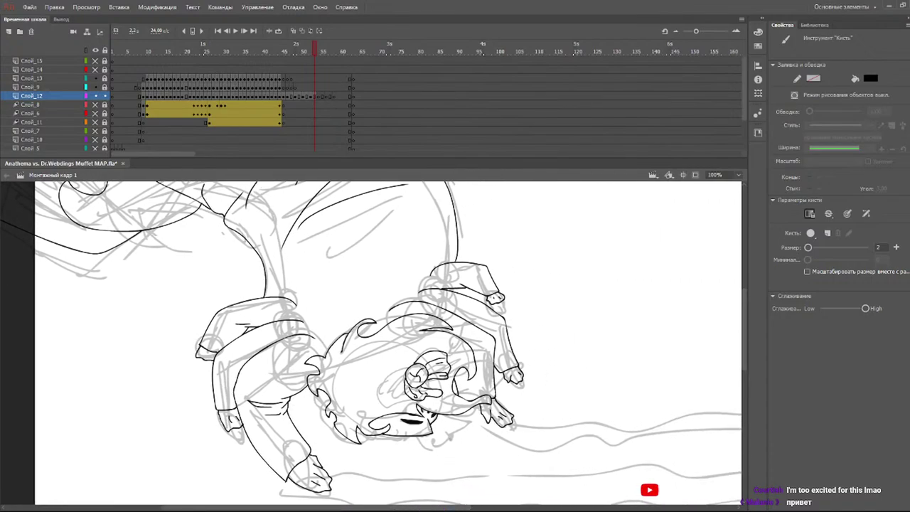
mouse_move(458, 415)
mouse_down()
mouse_move(465, 425)
mouse_move(435, 430)
mouse_up()
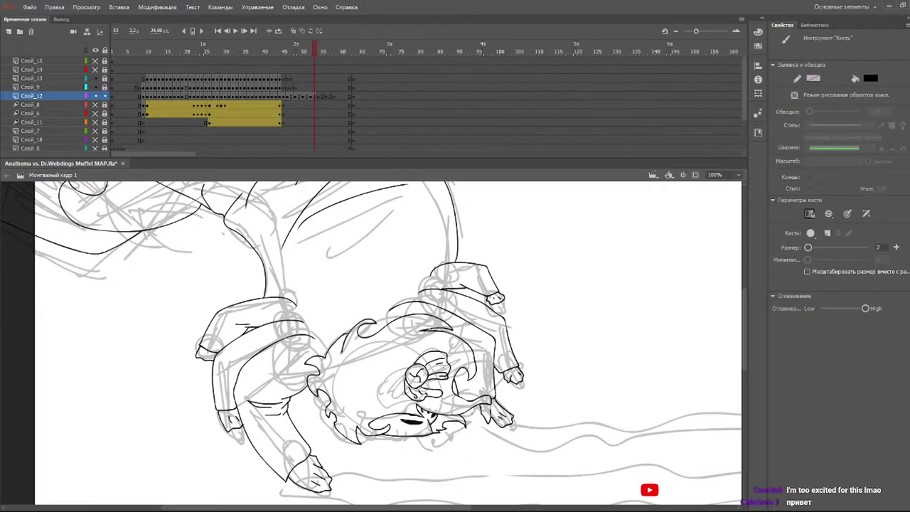
- On frame 54, ink the bow on the head with its round knot and two loops, undoing unwanted strokes
mouse_move(297, 54)
mouse_down()
mouse_move(287, 51)
mouse_move(321, 57)
mouse_up()
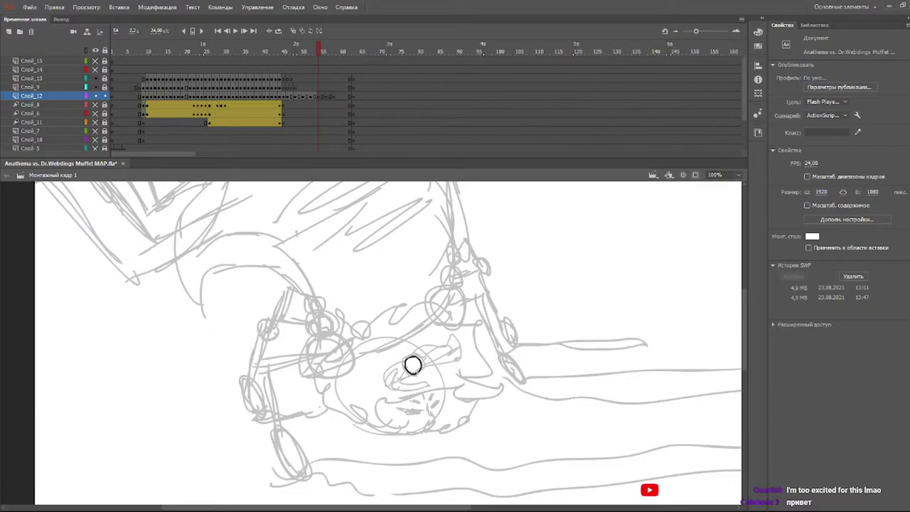
key(b)
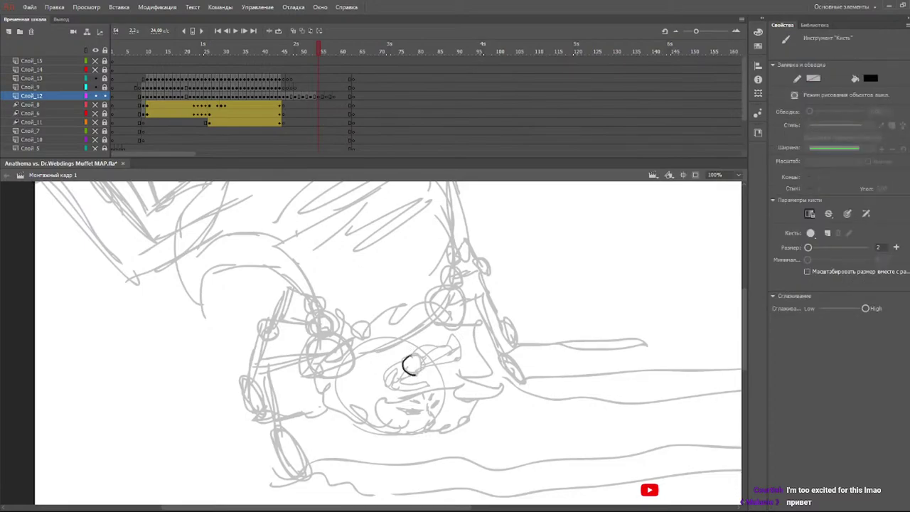
drag(411, 368, 415, 369)
mouse_move(414, 358)
mouse_down()
mouse_move(449, 344)
mouse_move(429, 364)
mouse_move(426, 342)
mouse_move(443, 354)
mouse_move(435, 367)
mouse_move(440, 349)
mouse_up()
key(ctrl+z)
key(ctrl+z)
key(ctrl+z)
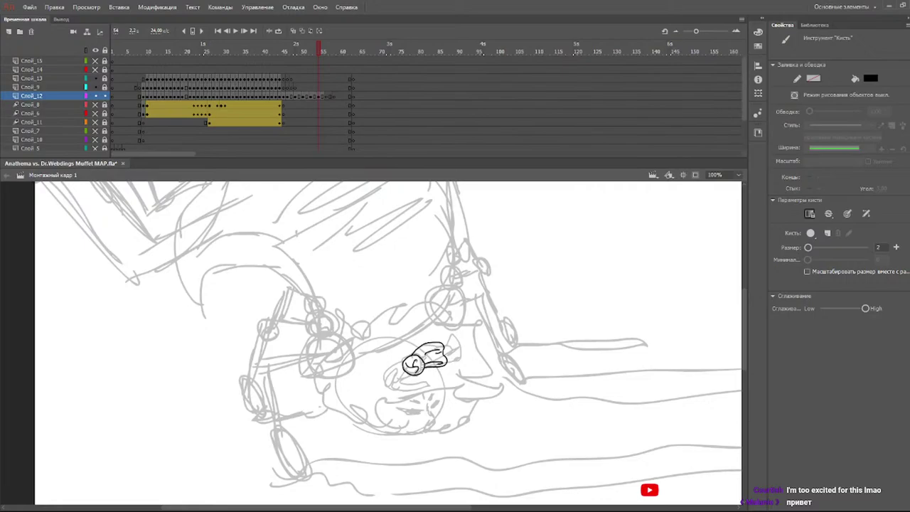
mouse_move(417, 388)
mouse_down()
mouse_move(396, 383)
mouse_move(396, 367)
mouse_move(404, 386)
mouse_move(419, 383)
mouse_up()
- Ink the wavy hair outline along the top and right side of the head on frame 54
mouse_move(305, 51)
mouse_down()
mouse_move(286, 53)
mouse_move(344, 61)
mouse_move(292, 55)
mouse_move(334, 80)
mouse_move(264, 71)
mouse_move(325, 100)
mouse_up()
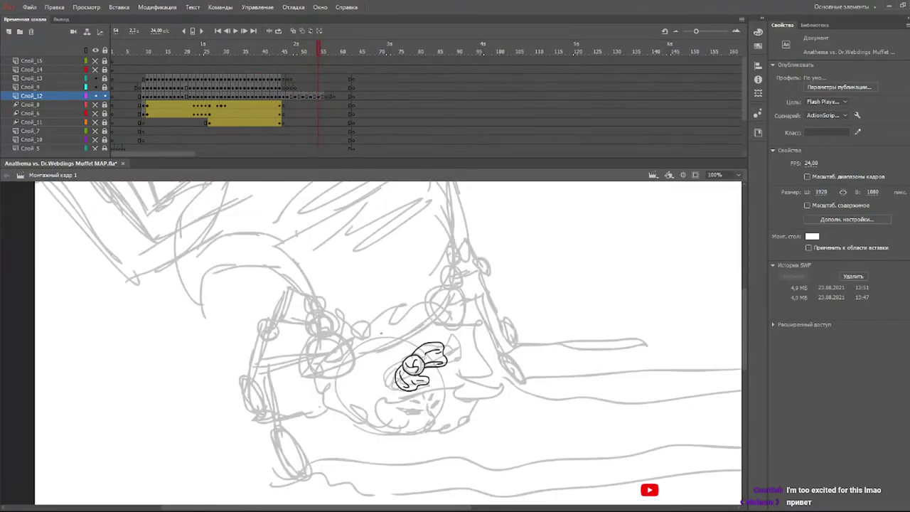
mouse_move(358, 337)
mouse_down()
mouse_move(380, 306)
mouse_move(412, 315)
mouse_move(402, 320)
mouse_move(454, 323)
mouse_up()
mouse_move(464, 307)
mouse_down()
mouse_move(479, 331)
mouse_move(461, 346)
mouse_move(488, 356)
mouse_move(492, 373)
mouse_move(477, 366)
mouse_move(494, 372)
mouse_move(493, 386)
mouse_move(450, 392)
mouse_up()
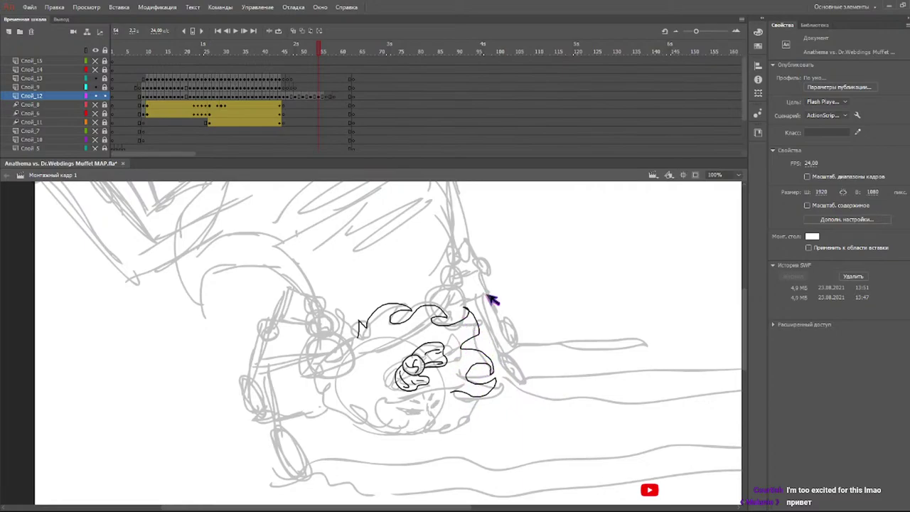
- Erase the lower curls on the right side of the hair on frame 54
key(e)
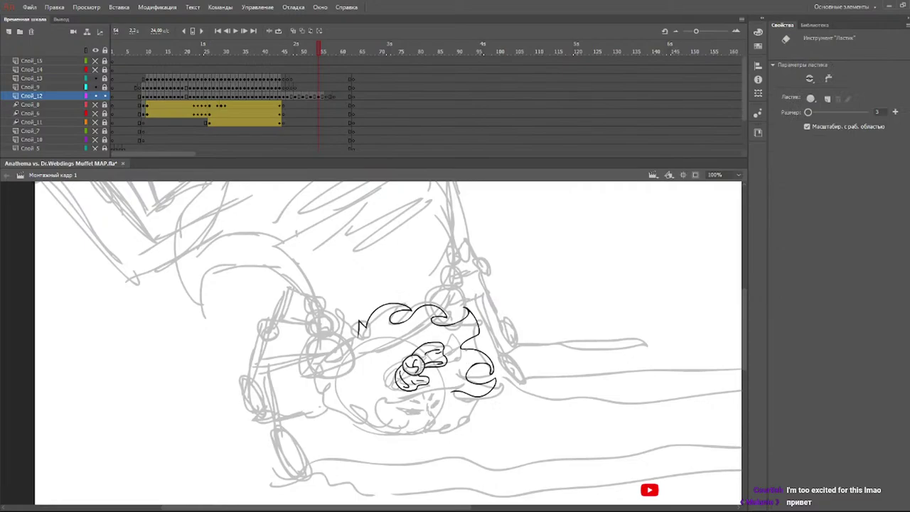
drag(807, 112, 812, 112)
mouse_move(503, 384)
mouse_down()
mouse_move(456, 404)
mouse_move(480, 368)
mouse_move(469, 351)
mouse_move(482, 355)
mouse_move(469, 381)
mouse_up()
- Ink the pointed right-side locks, the fringe, and the jagged hair outline around the head's left and lower edges on frame 54
key(b)
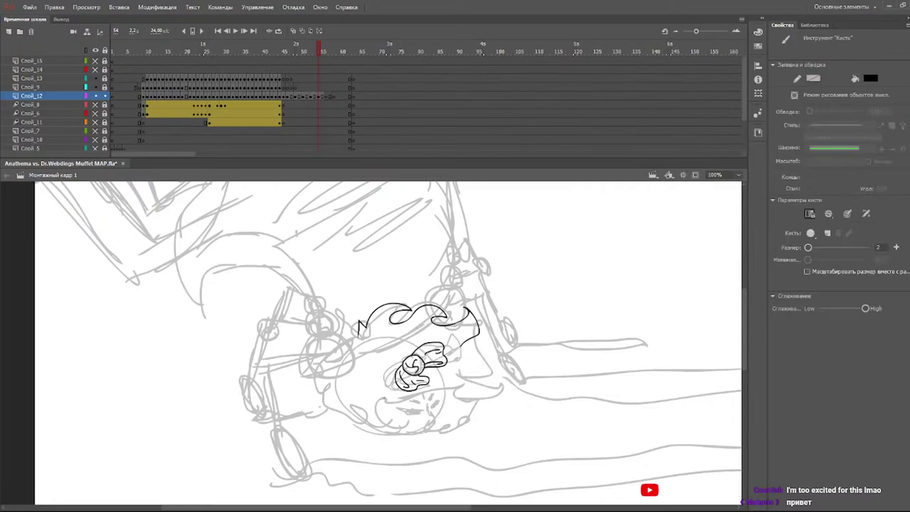
mouse_move(384, 397)
mouse_down()
mouse_move(516, 392)
mouse_move(456, 368)
mouse_move(510, 374)
mouse_move(472, 351)
mouse_move(469, 339)
mouse_up()
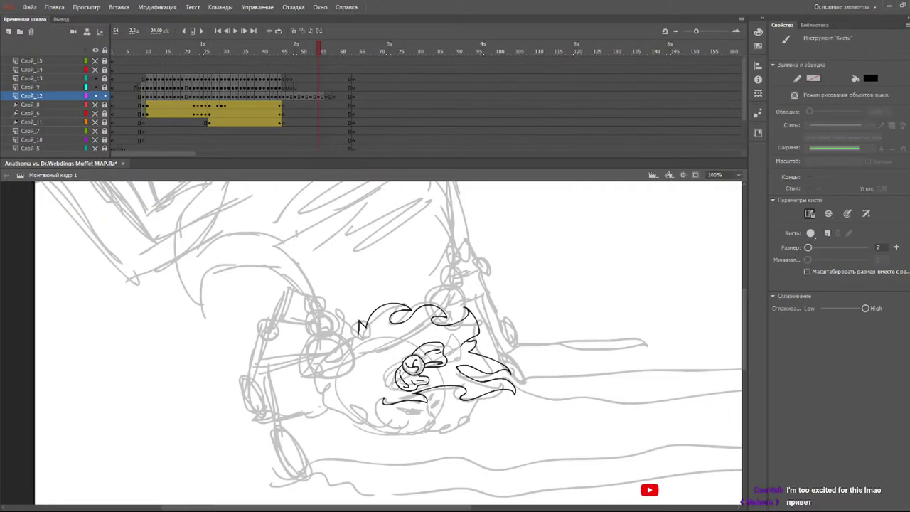
mouse_move(383, 398)
mouse_down()
mouse_move(413, 422)
mouse_move(397, 427)
mouse_move(421, 422)
mouse_move(401, 435)
mouse_move(368, 430)
mouse_move(340, 411)
mouse_up()
drag(358, 328, 317, 354)
mouse_move(314, 366)
mouse_down()
mouse_move(326, 405)
mouse_move(342, 419)
mouse_up()
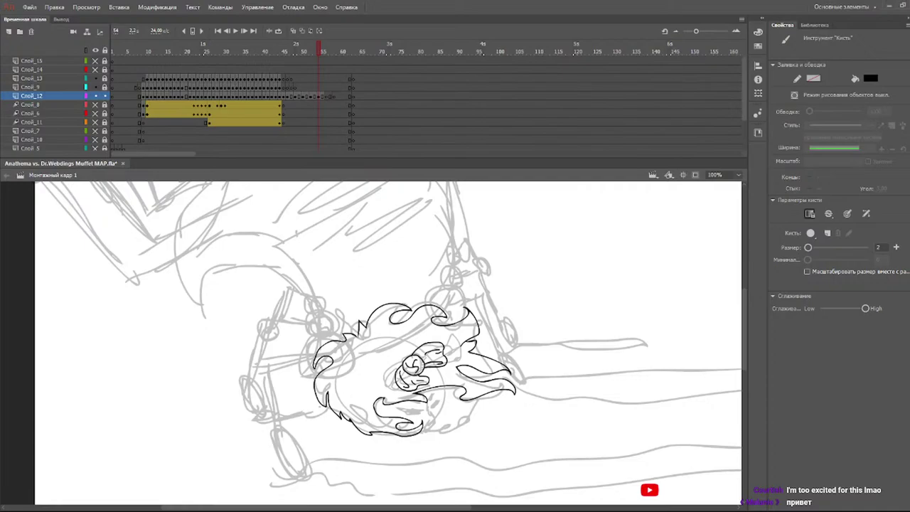
- Ink the face contour and facial features beneath the bow on frame 54 of Слой_12, and fill the eye shapes with black
drag(745, 315, 744, 334)
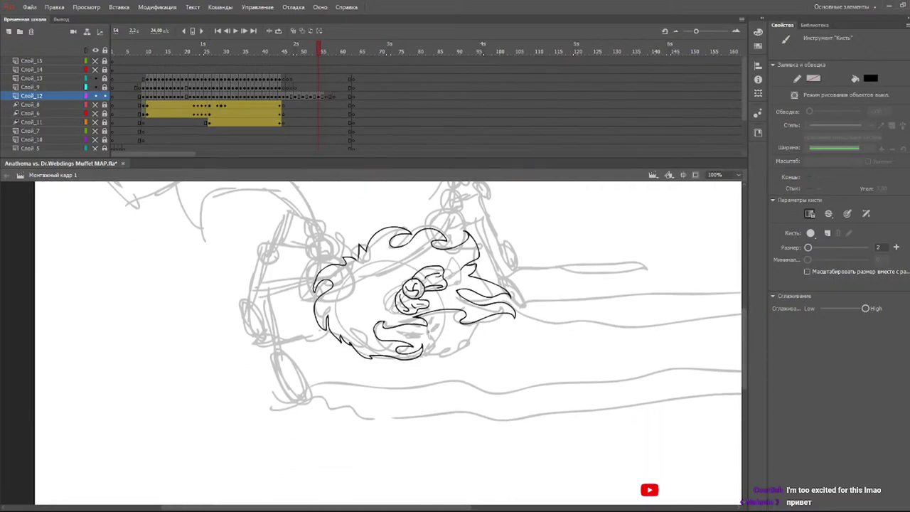
drag(427, 328, 426, 352)
drag(446, 309, 445, 322)
key(ctrl+z)
key(ctrl+z)
drag(440, 332, 433, 344)
key(ctrl+z)
mouse_move(422, 334)
mouse_down()
mouse_move(399, 332)
mouse_move(423, 336)
mouse_up()
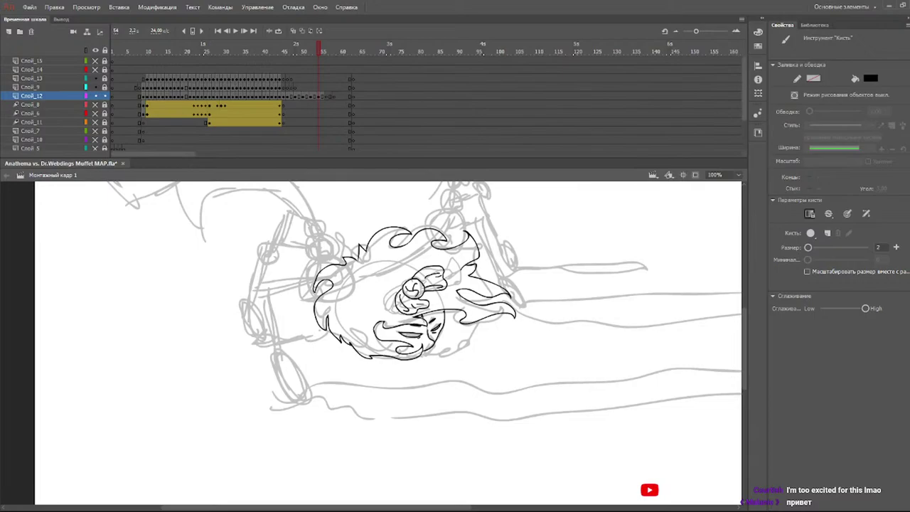
key(k)
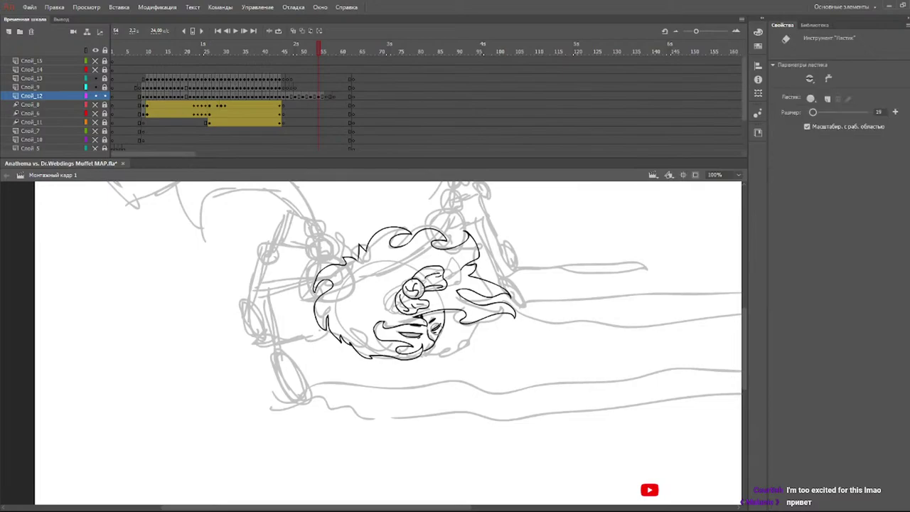
click(416, 341)
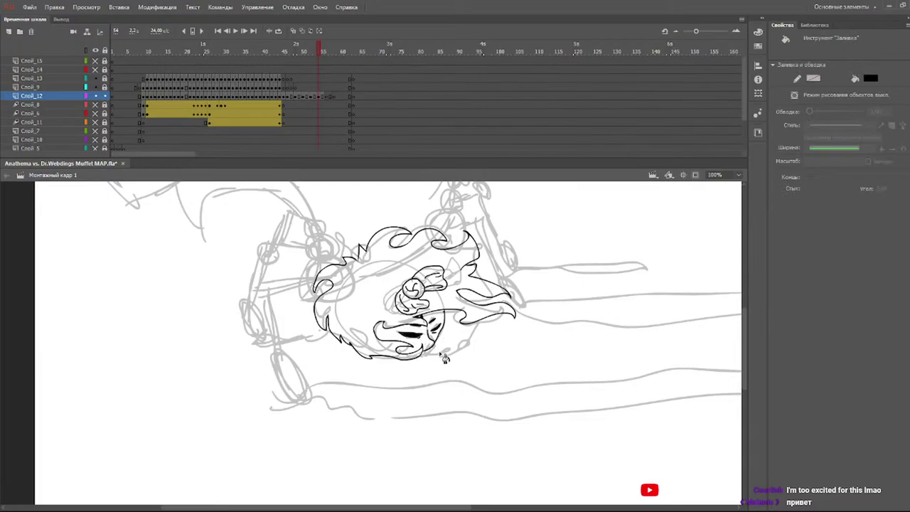
- Set the eraser size to 1 and ink the remaining flame-like hair strands beside the face with the size 2 brush
key(b)
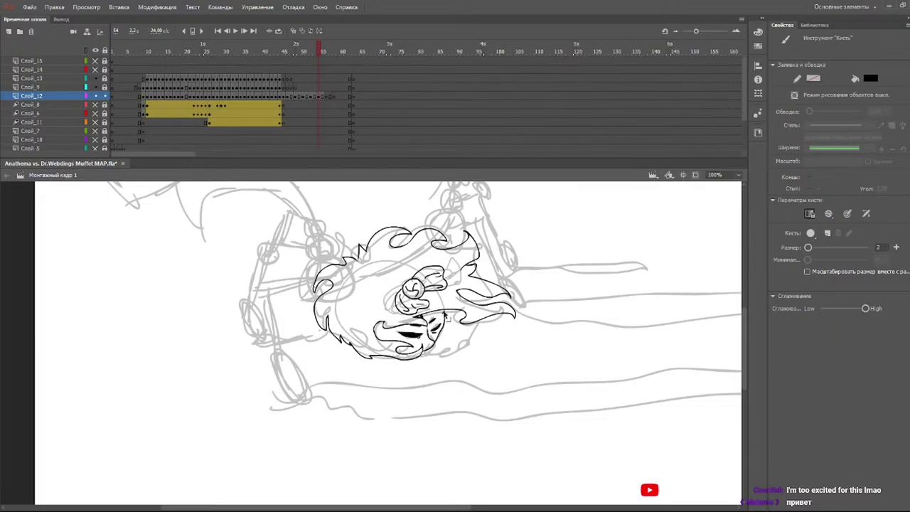
key(e)
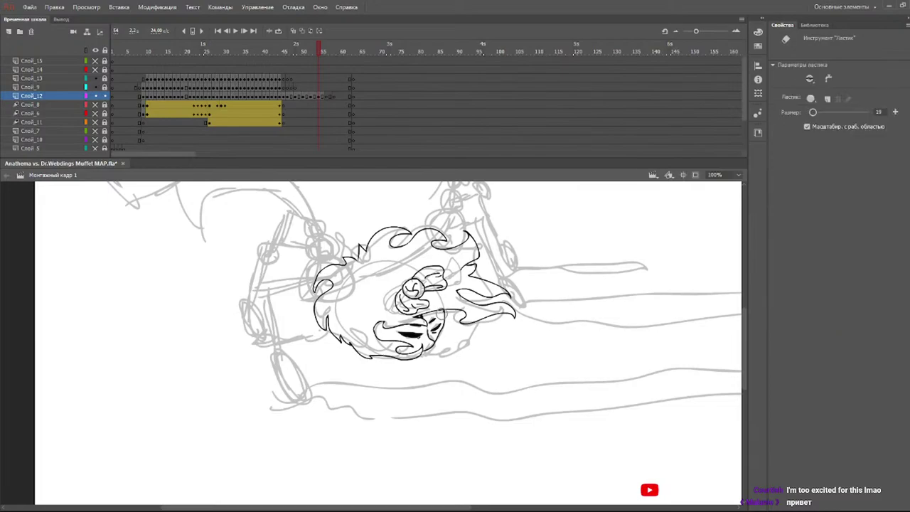
drag(815, 112, 805, 113)
key(b)
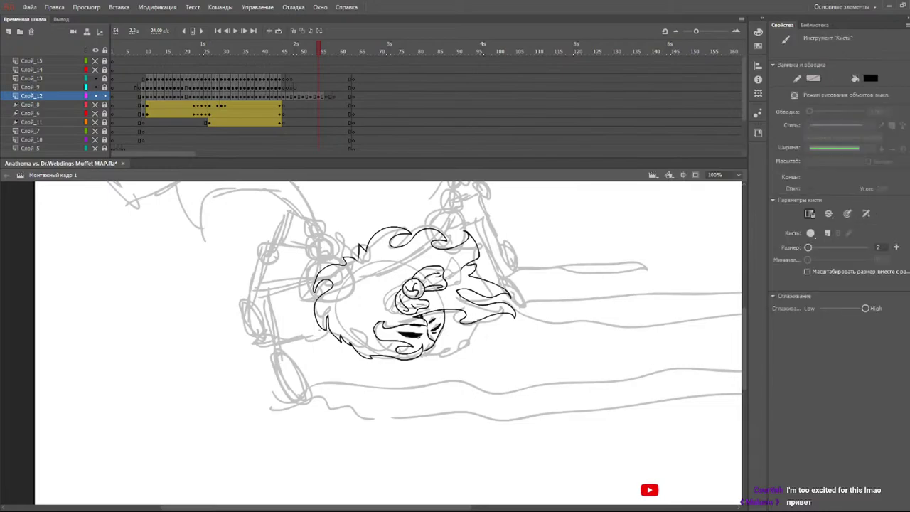
mouse_move(478, 317)
mouse_down()
mouse_move(496, 329)
mouse_move(448, 341)
mouse_move(486, 344)
mouse_move(436, 356)
mouse_up()
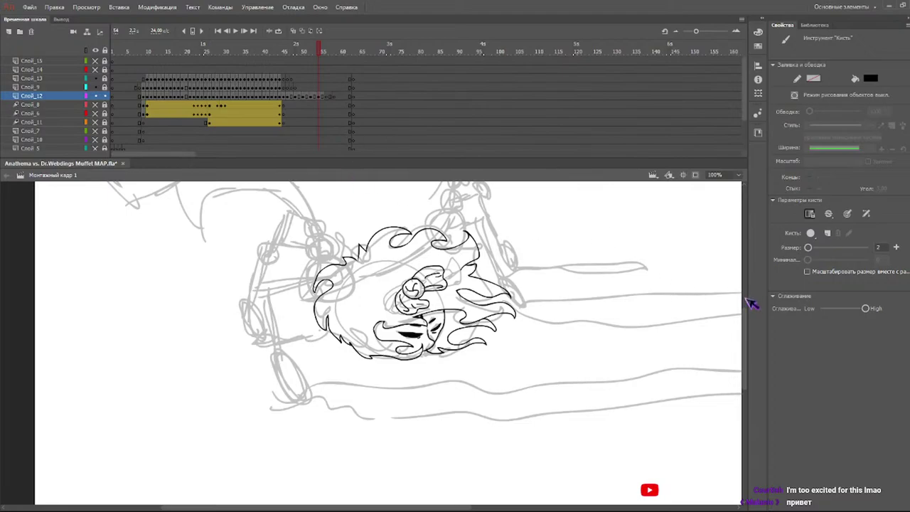
- Ink the bent sleeve of the character's front arm to the left of the hair, following the grey sketch and closing the cuff
scroll(750, 337, up, 2)
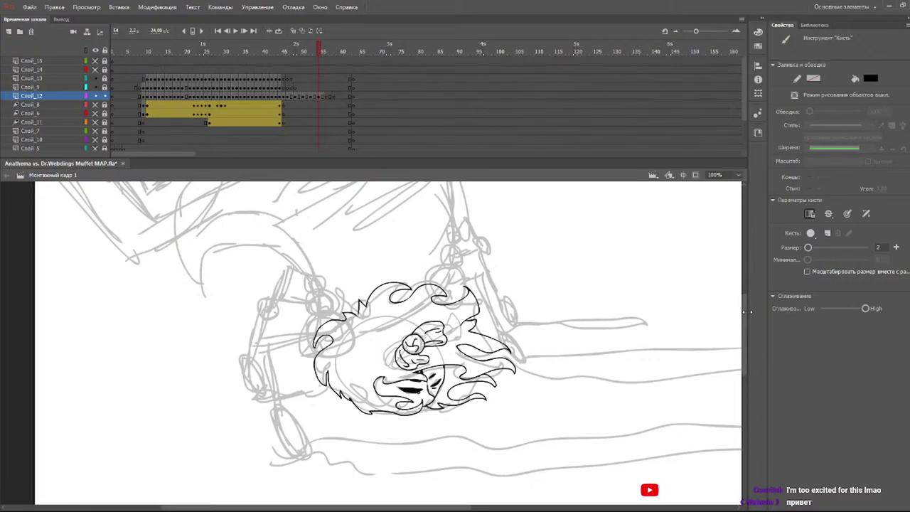
scroll(751, 304, up, 2)
drag(747, 298, 747, 303)
mouse_move(329, 351)
mouse_down()
mouse_move(245, 370)
mouse_move(240, 454)
mouse_up()
key(ctrl+z)
mouse_move(337, 351)
mouse_down()
mouse_move(251, 377)
mouse_move(266, 466)
mouse_up()
mouse_move(316, 394)
mouse_down()
mouse_move(280, 398)
mouse_move(291, 405)
mouse_move(278, 415)
mouse_move(287, 452)
mouse_up()
key(ctrl+z)
key(ctrl+z)
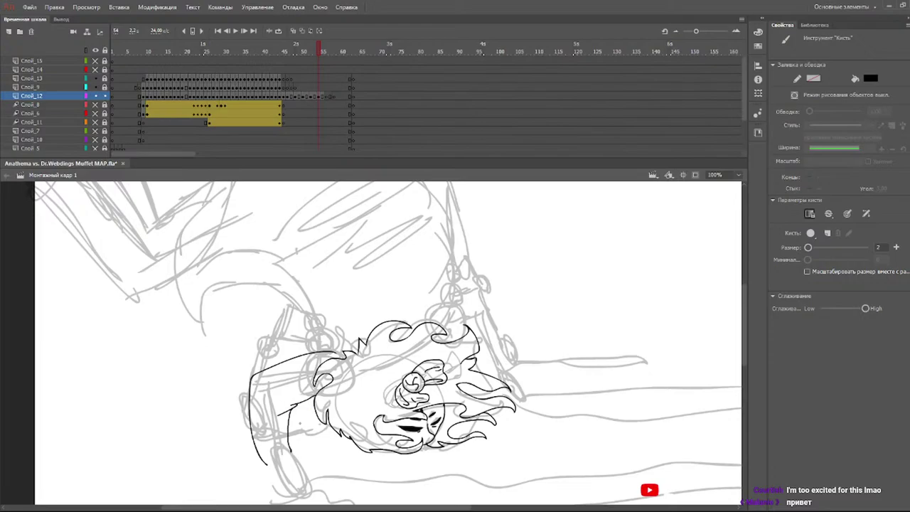
key(ctrl+z)
mouse_move(293, 408)
mouse_down()
mouse_move(299, 444)
mouse_move(267, 463)
mouse_up()
- Ink a first version of the hand emerging from the front sleeve's cuff and undo its last strokes
scroll(752, 377, down, 5)
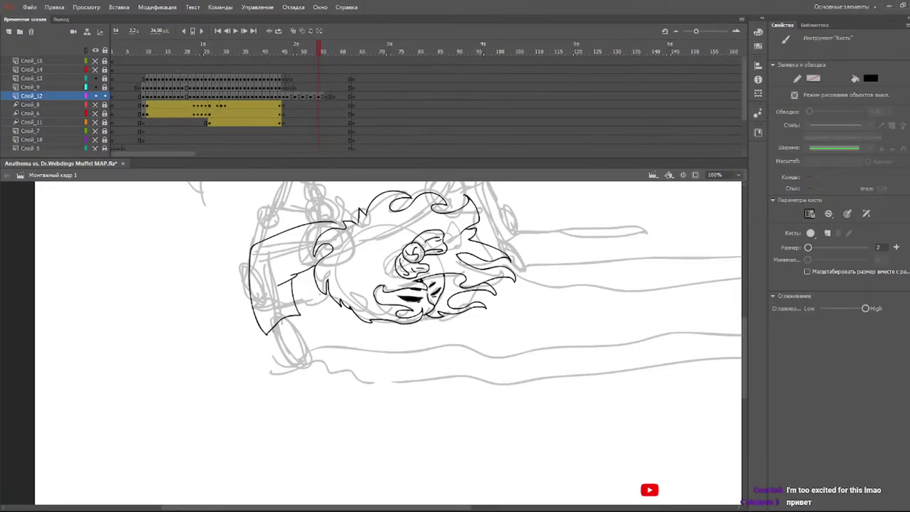
mouse_move(277, 332)
mouse_down()
mouse_move(284, 351)
mouse_move(307, 357)
mouse_move(311, 337)
mouse_move(292, 317)
mouse_move(273, 340)
mouse_move(277, 353)
mouse_move(307, 348)
mouse_up()
key(ctrl+z)
drag(745, 334, 747, 318)
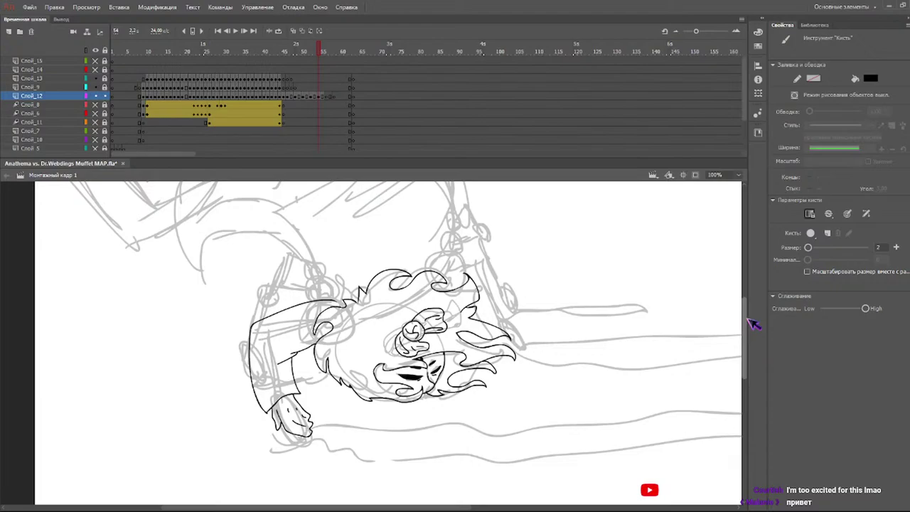
key(ctrl+z)
key(ctrl+z)
key(ctrl+z)
key(ctrl+z)
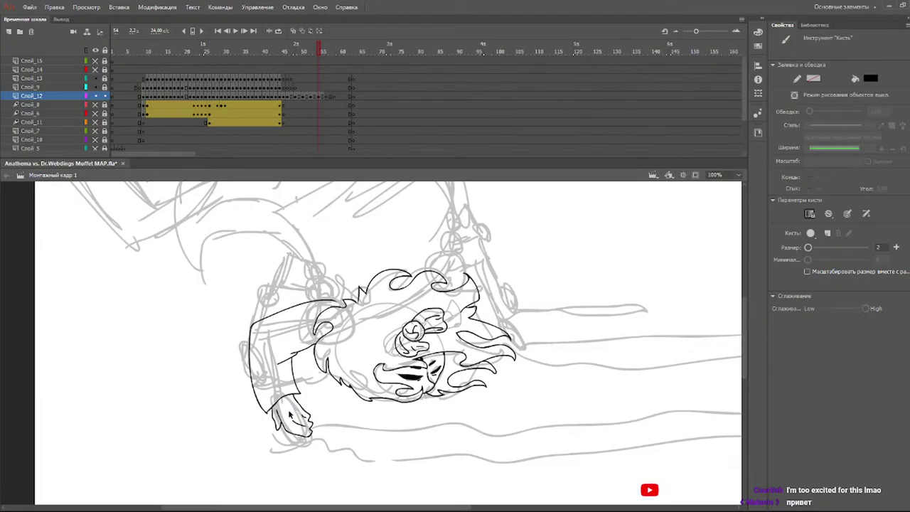
key(ctrl+z)
- Redraw the front hand's contour, fingers and thumb below the sleeve cuff
mouse_move(278, 413)
mouse_down()
mouse_move(303, 440)
mouse_move(283, 426)
mouse_move(294, 439)
mouse_move(303, 414)
mouse_move(296, 394)
mouse_move(300, 427)
mouse_up()
key(ctrl+z)
key(ctrl+z)
key(ctrl+z)
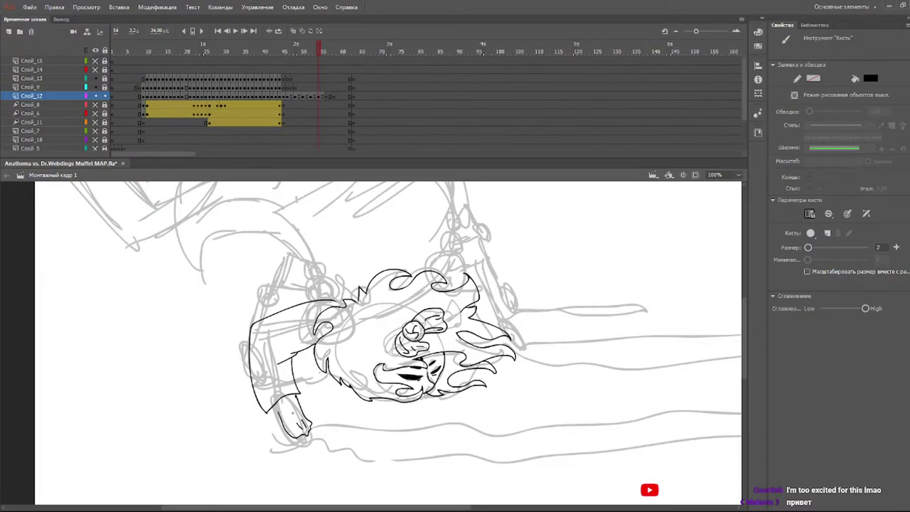
key(ctrl+z)
key(ctrl+z)
key(ctrl+z)
drag(297, 430, 291, 417)
drag(272, 406, 283, 431)
key(e)
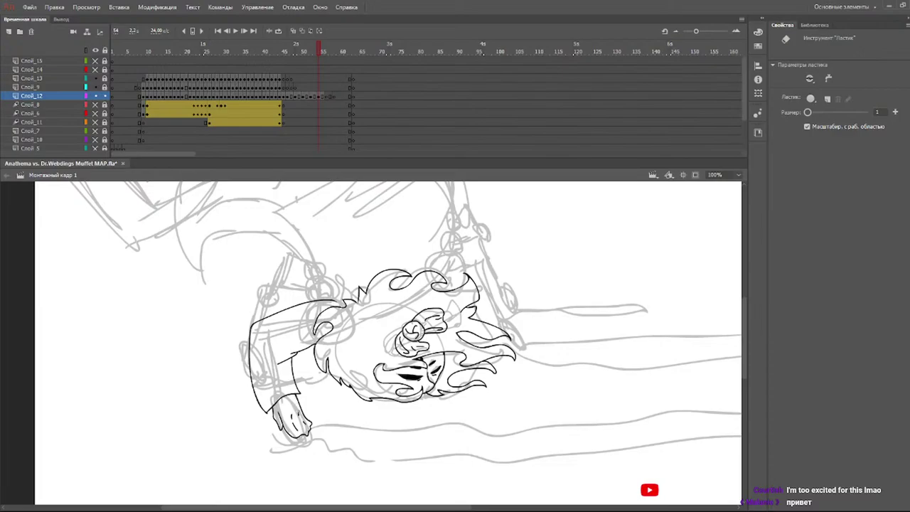
key(b)
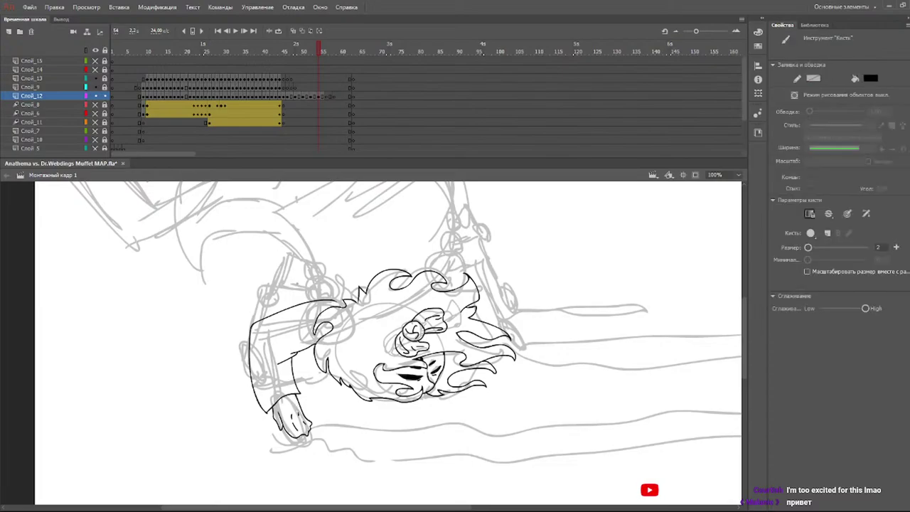
- Ink the second sleeve and its small hand behind the front arm on the left side of the figure
drag(338, 289, 264, 291)
key(ctrl+z)
drag(338, 288, 260, 292)
key(ctrl+z)
drag(338, 289, 250, 295)
key(ctrl+z)
mouse_move(340, 286)
mouse_down()
mouse_move(249, 284)
mouse_move(233, 347)
mouse_up()
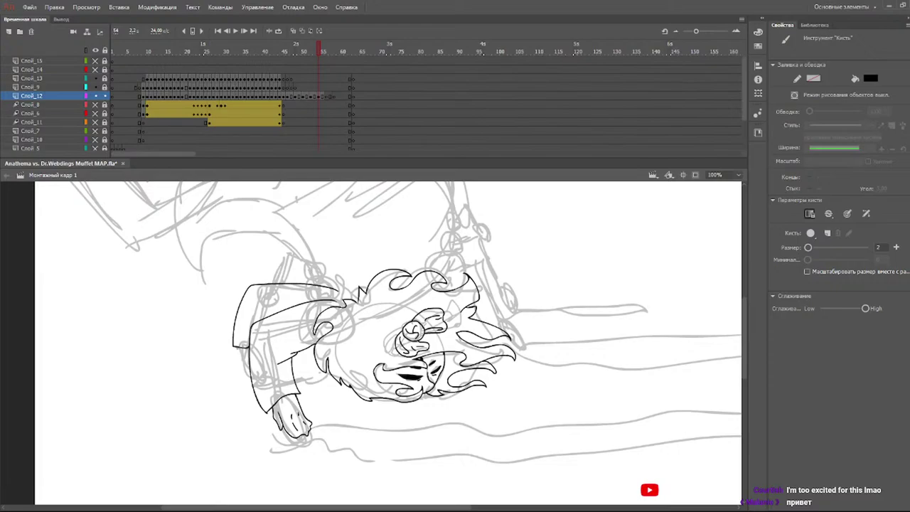
mouse_move(237, 346)
mouse_down()
mouse_move(241, 368)
mouse_move(250, 361)
mouse_up()
- Ink the lower sleeve on the right side of the figure, from above the hair down to the cuff
mouse_move(305, 51)
mouse_down()
mouse_move(292, 51)
mouse_move(356, 71)
mouse_move(299, 76)
mouse_move(324, 77)
mouse_up()
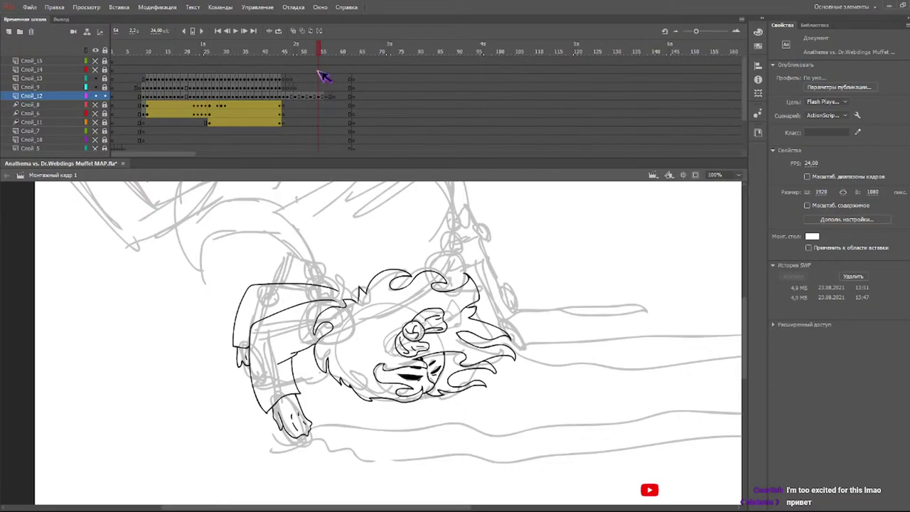
mouse_move(425, 264)
mouse_down()
mouse_move(476, 249)
mouse_move(499, 294)
mouse_move(491, 324)
mouse_up()
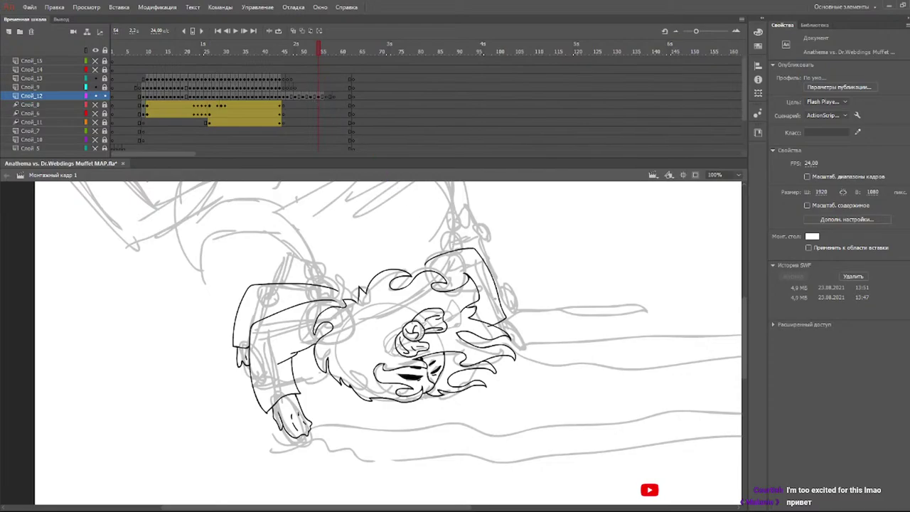
key(ctrl+z)
mouse_move(425, 266)
mouse_down()
mouse_move(468, 252)
mouse_move(510, 299)
mouse_move(496, 326)
mouse_up()
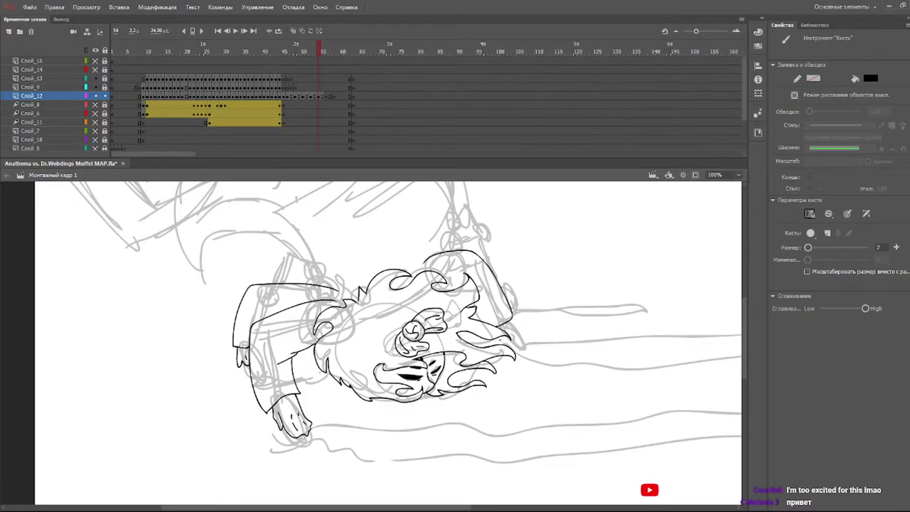
mouse_move(302, 429)
mouse_down()
mouse_move(291, 435)
mouse_move(268, 420)
mouse_move(306, 411)
mouse_move(297, 426)
mouse_up()
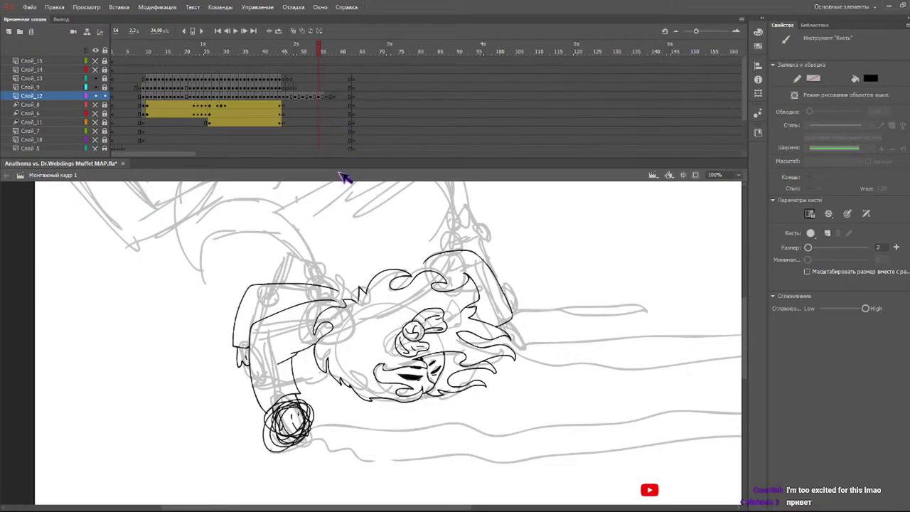
key(ctrl+z)
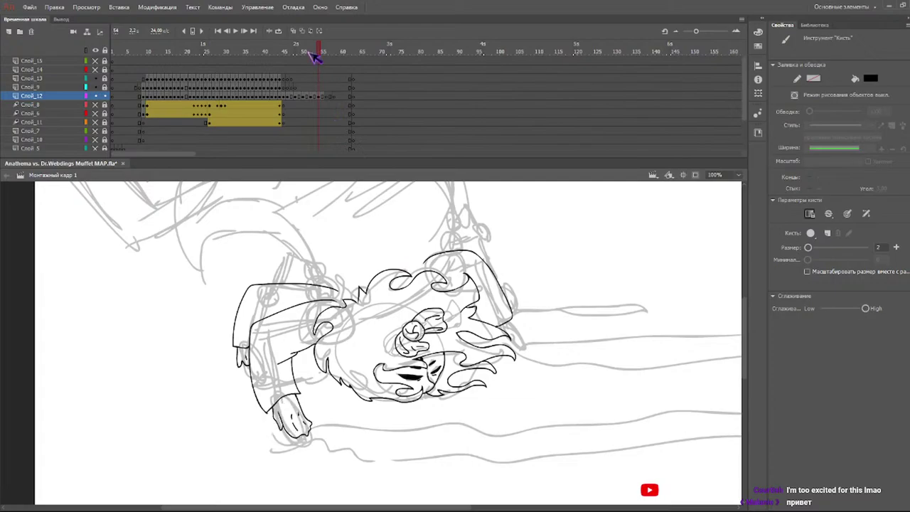
drag(308, 52, 311, 53)
click(318, 53)
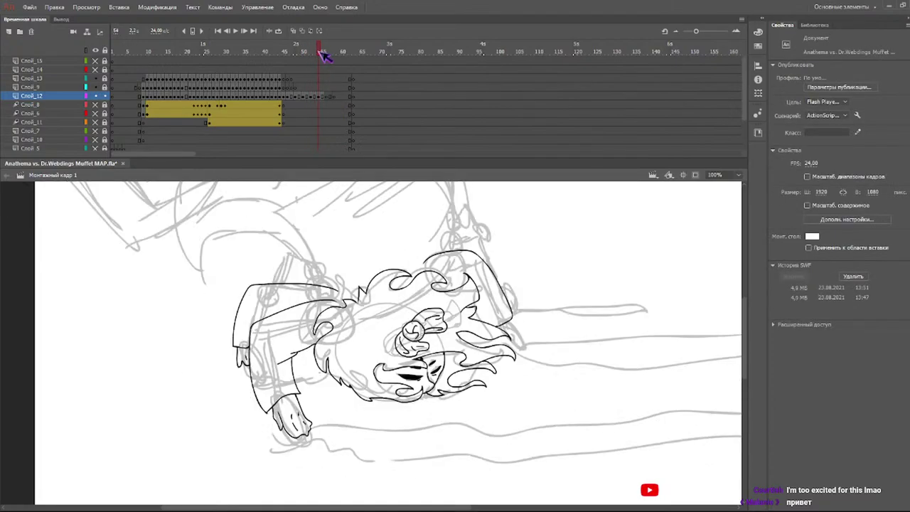
- Enlarge the eraser slightly, erase the front hand's thumb and outer contour, and redraw those lines with the brush
key(e)
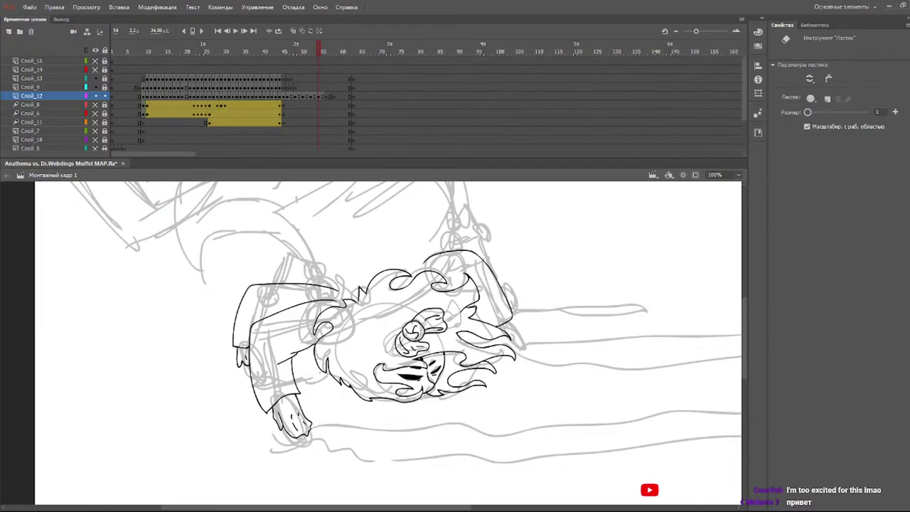
key(v)
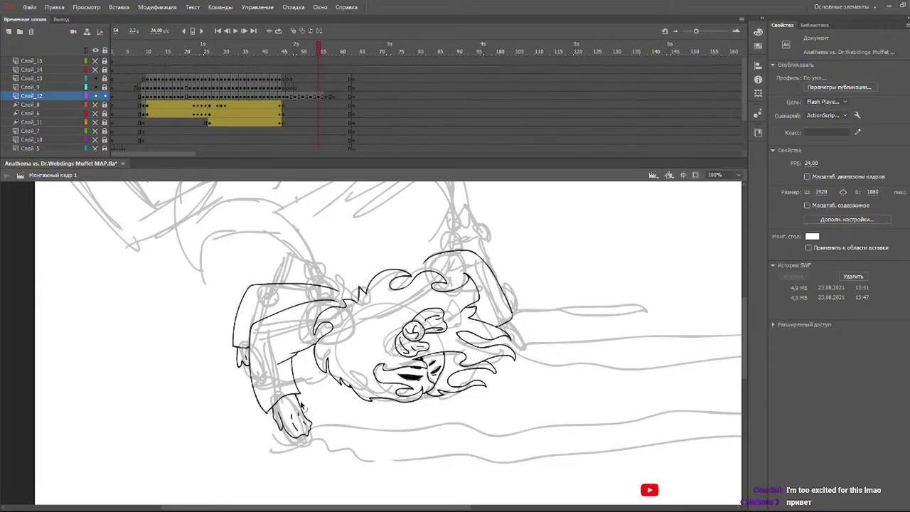
key(e)
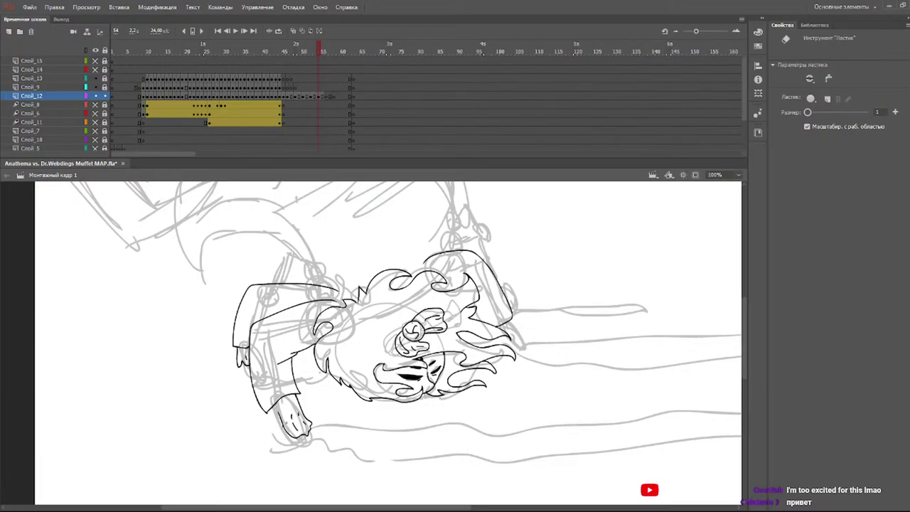
drag(808, 111, 810, 112)
drag(285, 431, 287, 434)
key(b)
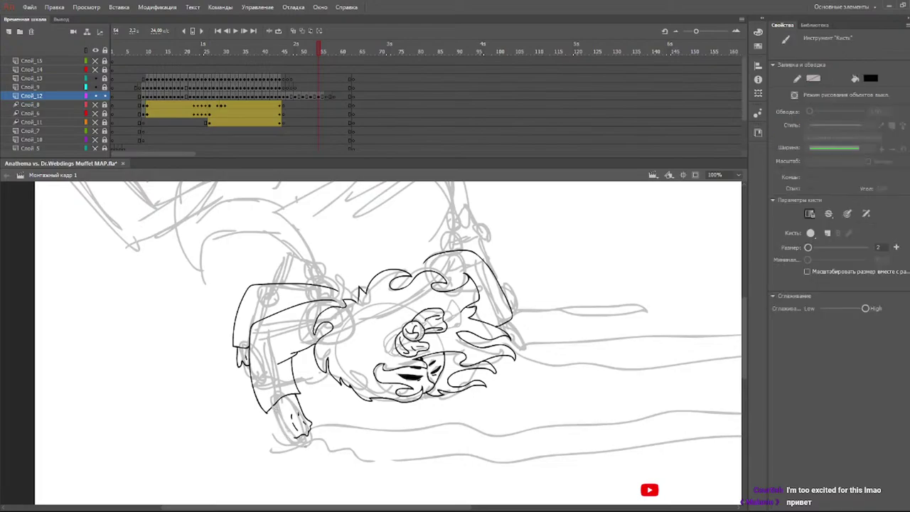
drag(282, 433, 290, 437)
drag(284, 415, 281, 423)
key(e)
drag(306, 427, 298, 415)
- Ink the hand of the lower right arm and the third, uppermost sleeve on the left side of the figure
key(b)
mouse_move(495, 338)
mouse_down()
mouse_move(522, 348)
mouse_move(526, 334)
mouse_move(513, 322)
mouse_up()
scroll(751, 302, up, 5)
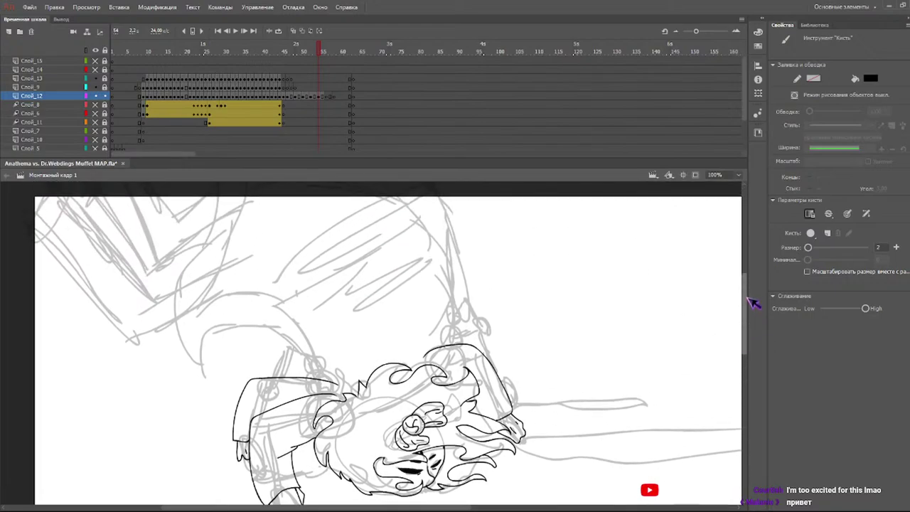
scroll(751, 297, down, 1)
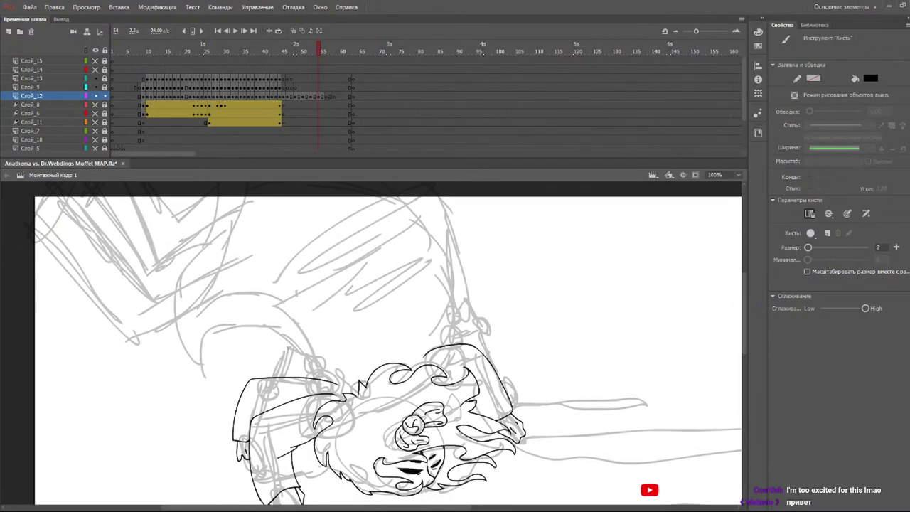
mouse_move(324, 362)
mouse_down()
mouse_move(293, 347)
mouse_move(266, 378)
mouse_move(302, 372)
mouse_up()
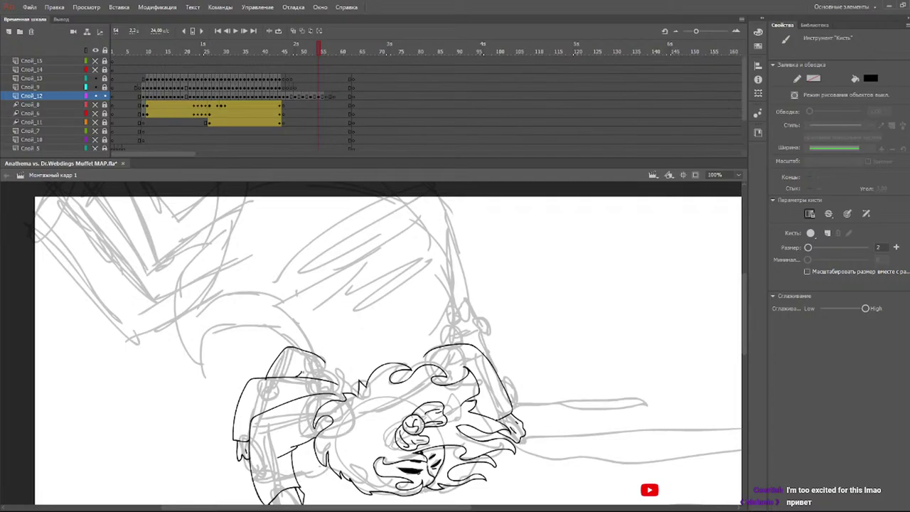
key(e)
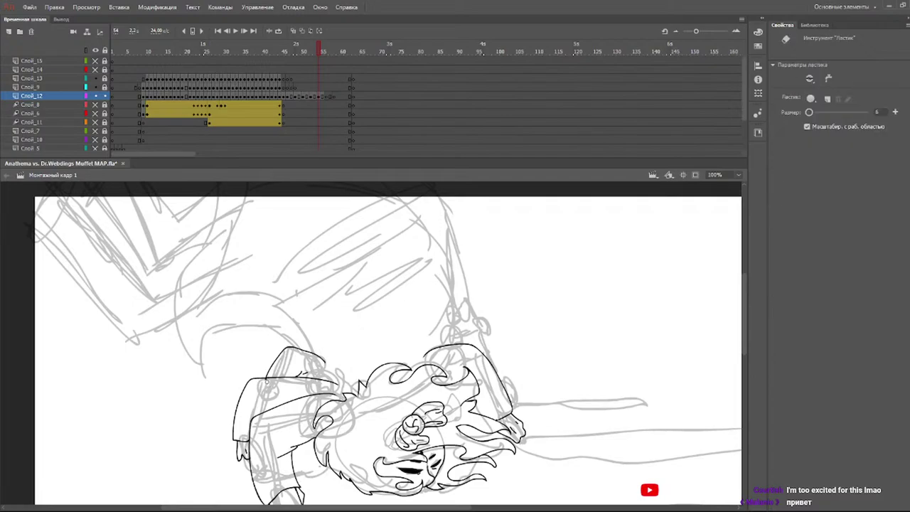
key(b)
- Ink the second sleeve with its hand on the right side of the figure, plus the rounded sleeve above it
mouse_move(439, 331)
mouse_down()
mouse_move(471, 323)
mouse_move(502, 373)
mouse_up()
key(ctrl+z)
mouse_move(440, 331)
mouse_down()
mouse_move(472, 325)
mouse_move(500, 357)
mouse_move(502, 379)
mouse_up()
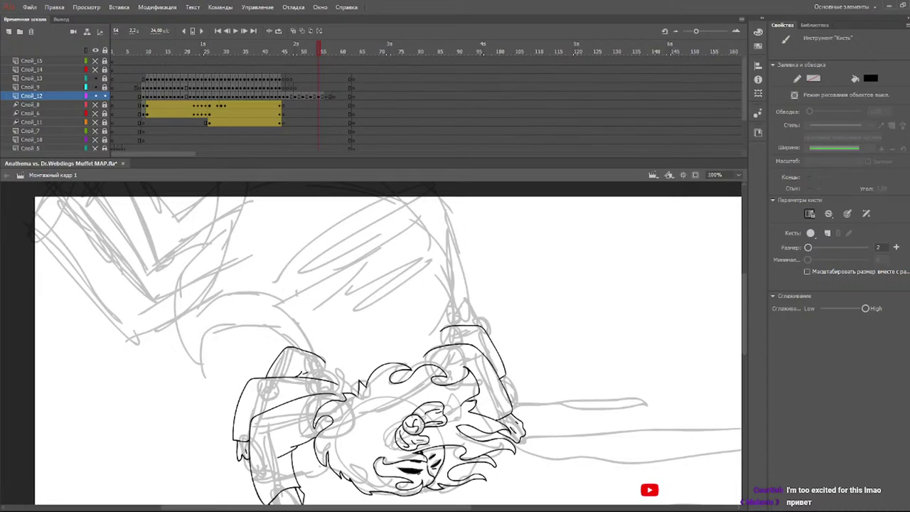
drag(506, 378, 512, 390)
key(ctrl+z)
mouse_move(446, 314)
mouse_down()
mouse_move(466, 299)
mouse_move(484, 326)
mouse_up()
- Ink the gathered piece above the left sleeves and the pointed, wavy edge of the body rising from it
mouse_move(290, 347)
mouse_down()
mouse_move(269, 303)
mouse_move(215, 290)
mouse_up()
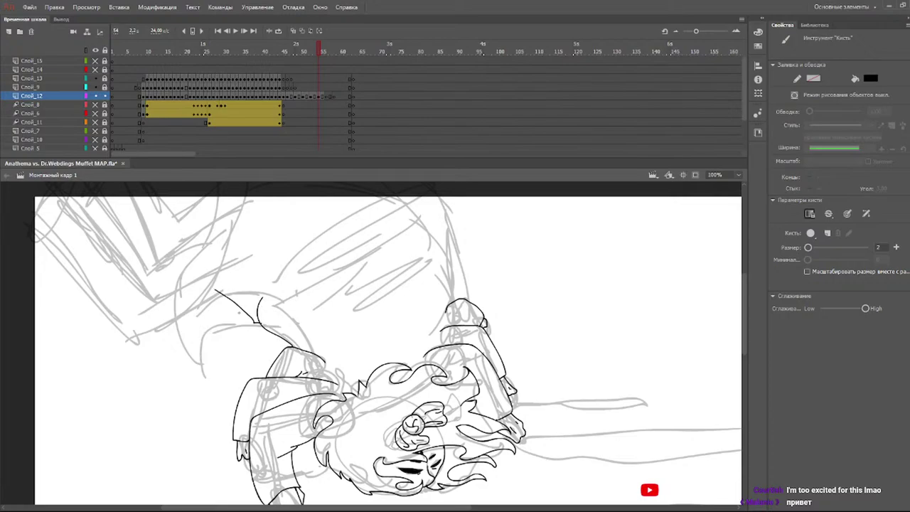
drag(744, 344, 743, 331)
key(ctrl+z)
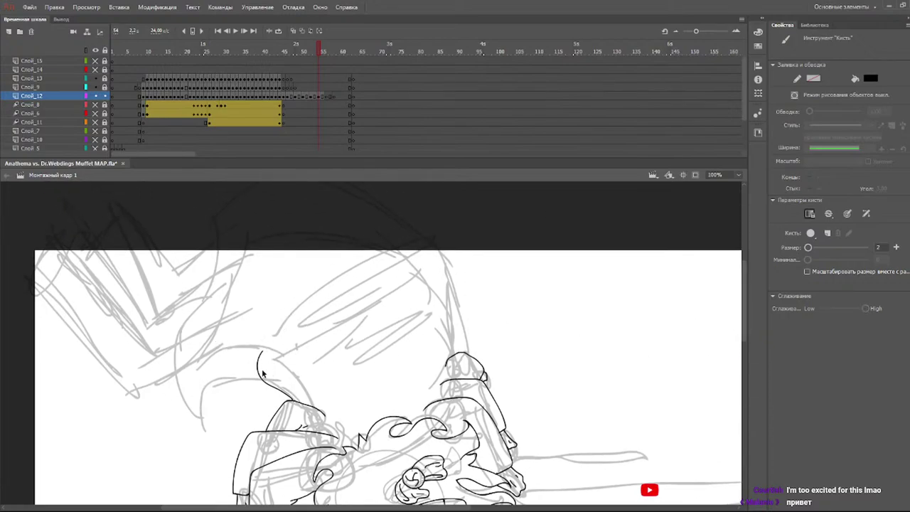
mouse_move(259, 378)
mouse_down()
mouse_move(251, 376)
mouse_move(262, 328)
mouse_up()
mouse_move(244, 368)
mouse_down()
mouse_move(199, 375)
mouse_move(208, 406)
mouse_move(145, 368)
mouse_move(174, 184)
mouse_up()
key(ctrl+z)
key(ctrl+z)
mouse_move(244, 365)
mouse_down()
mouse_move(212, 398)
mouse_move(187, 334)
mouse_move(197, 182)
mouse_up()
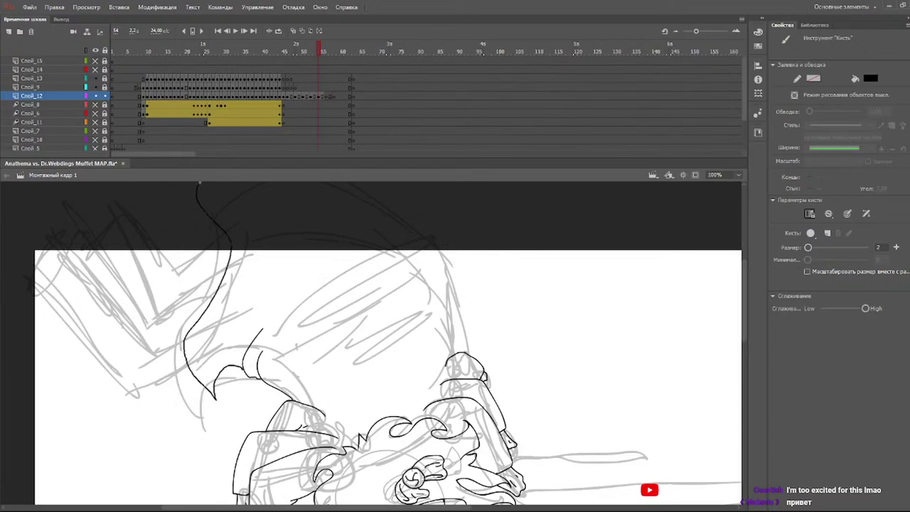
- Ink the large rounded upper contour of the body and carry it down to the rounded sleeve on the right side of the figure
mouse_move(206, 226)
mouse_down()
mouse_move(288, 192)
mouse_move(398, 219)
mouse_up()
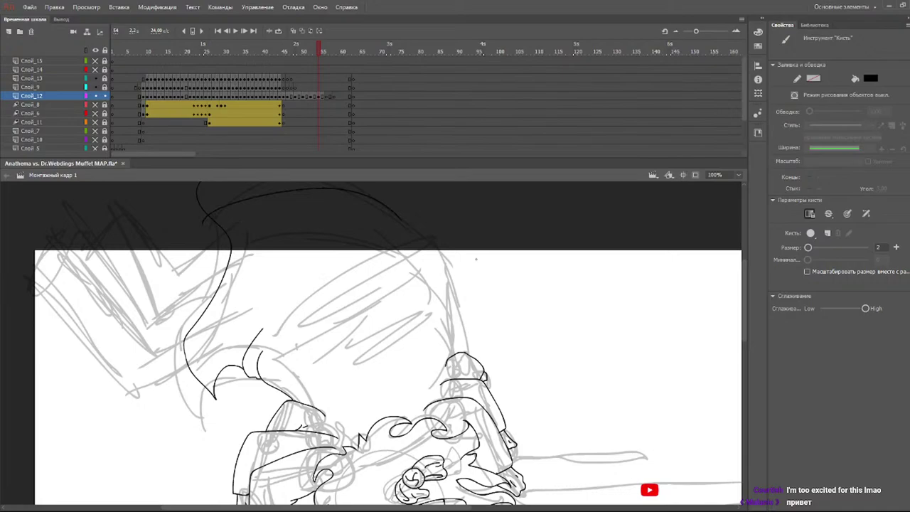
mouse_move(467, 348)
mouse_down()
mouse_move(457, 270)
mouse_move(432, 216)
mouse_move(356, 212)
mouse_up()
key(ctrl+z)
mouse_move(464, 353)
mouse_down()
mouse_move(401, 226)
mouse_move(450, 267)
mouse_move(473, 330)
mouse_move(374, 211)
mouse_up()
key(ctrl+z)
key(ctrl+z)
mouse_move(397, 211)
mouse_down()
mouse_move(395, 229)
mouse_move(434, 226)
mouse_up()
- Ink curved fold lines across the inside of the body shape
mouse_move(264, 328)
mouse_down()
mouse_move(298, 302)
mouse_move(391, 263)
mouse_up()
drag(338, 294, 305, 361)
drag(401, 274, 329, 373)
drag(399, 326, 428, 327)
mouse_move(229, 323)
mouse_down()
mouse_move(280, 238)
mouse_move(288, 205)
mouse_up()
drag(291, 260, 310, 240)
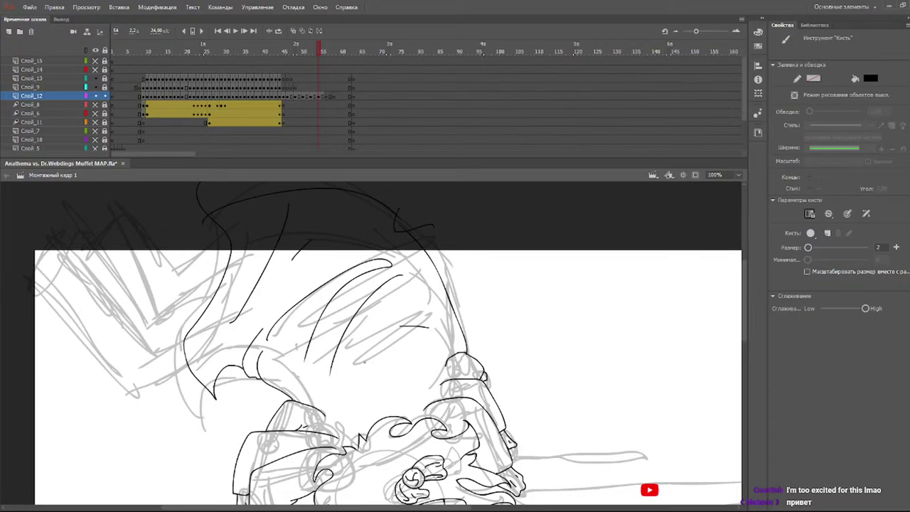
- Undo the last three fold lines and redraw them as longer, more curved creases inside the body shape
key(ctrl+z)
key(ctrl+z)
key(ctrl+z)
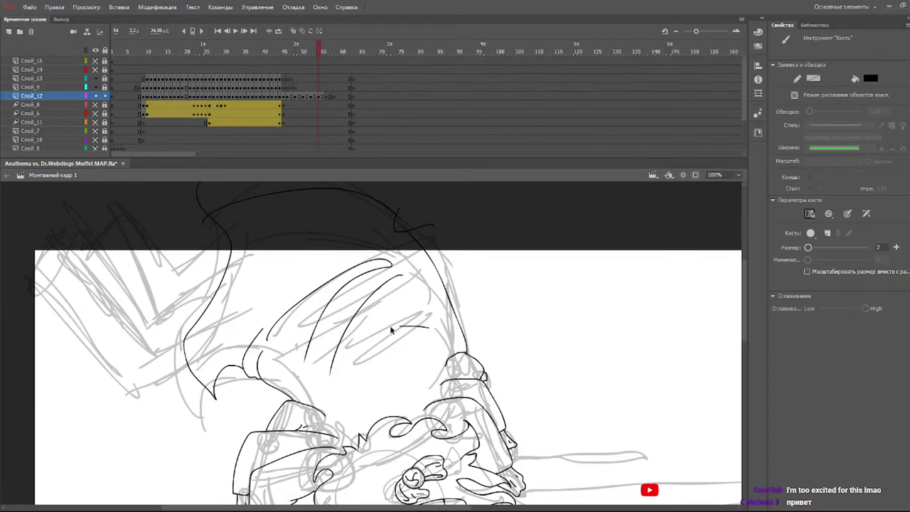
drag(378, 340, 430, 311)
drag(234, 312, 289, 216)
drag(287, 265, 308, 235)
- Ink the front leg on the left side of the figure: knee crease, inner and outer contours, and rounded far end
drag(204, 299, 145, 328)
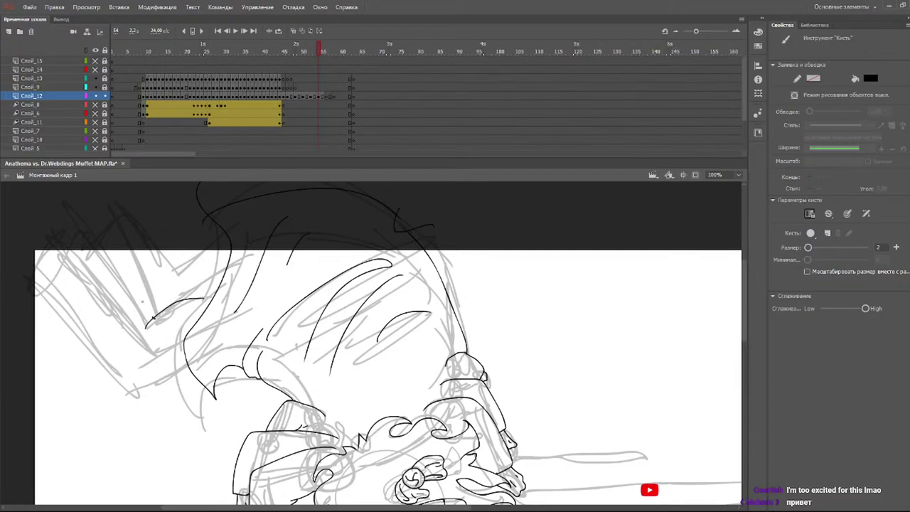
drag(151, 317, 136, 320)
key(v)
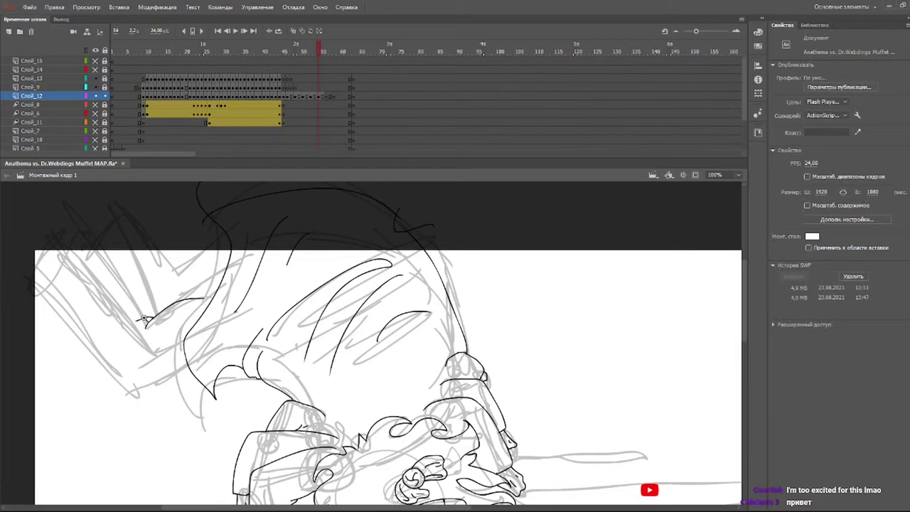
key(b)
drag(144, 319, 78, 230)
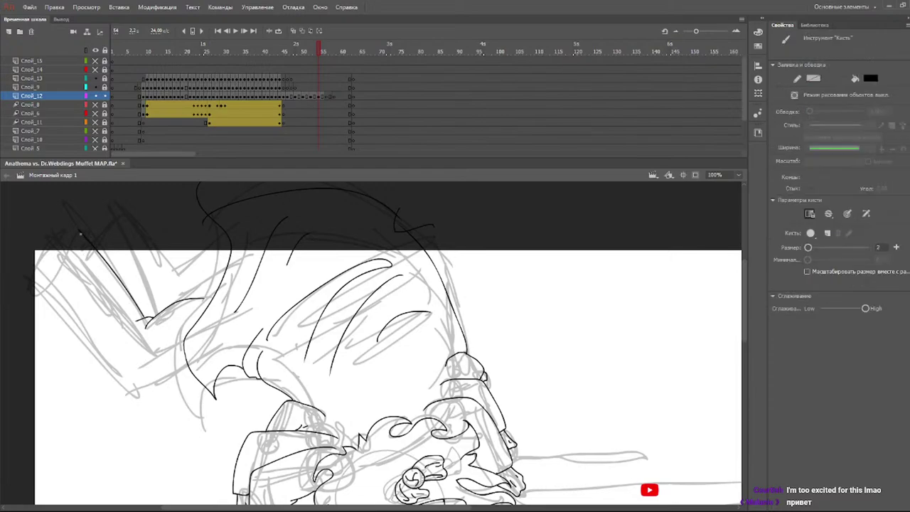
mouse_move(81, 231)
mouse_down()
mouse_move(21, 272)
mouse_move(27, 268)
mouse_move(139, 390)
mouse_up()
key(ctrl+z)
mouse_move(27, 269)
mouse_down()
mouse_move(129, 399)
mouse_move(188, 366)
mouse_up()
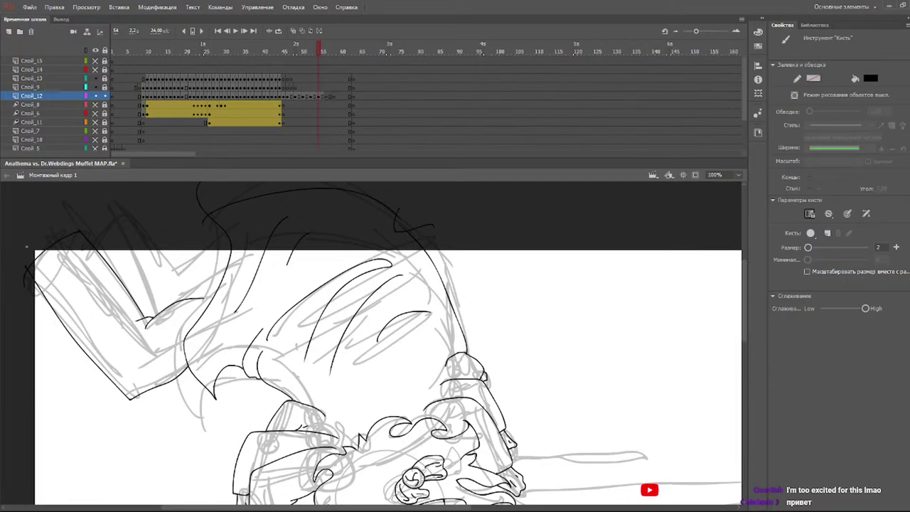
mouse_move(28, 267)
mouse_down()
mouse_move(18, 243)
mouse_move(46, 220)
mouse_move(74, 243)
mouse_up()
key(ctrl+z)
mouse_move(29, 269)
mouse_down()
mouse_move(40, 224)
mouse_move(75, 233)
mouse_up()
- Ink the second leg behind the front one, with its knee crease and a short fold below it
mouse_move(92, 242)
mouse_down()
mouse_move(124, 215)
mouse_move(180, 267)
mouse_up()
key(ctrl+z)
drag(124, 211, 173, 287)
key(ctrl+z)
drag(124, 212, 180, 270)
drag(182, 264, 197, 249)
mouse_move(131, 213)
mouse_down()
mouse_move(92, 251)
mouse_move(113, 224)
mouse_move(150, 205)
mouse_up()
key(ctrl+z)
drag(178, 301, 201, 291)
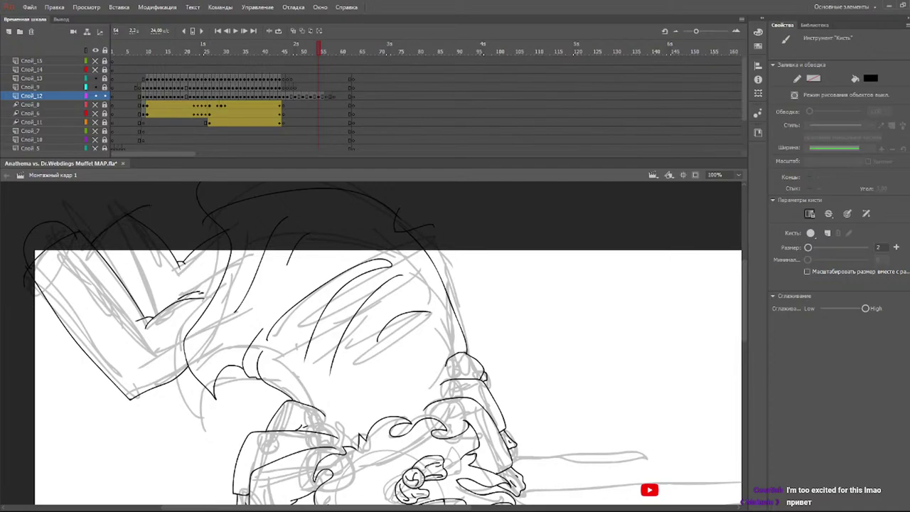
- Go to frame 56 and ink the round knot of the hair bow over the rough sketch
mouse_move(744, 297)
mouse_down()
mouse_move(756, 312)
mouse_move(767, 300)
mouse_move(771, 324)
mouse_up()
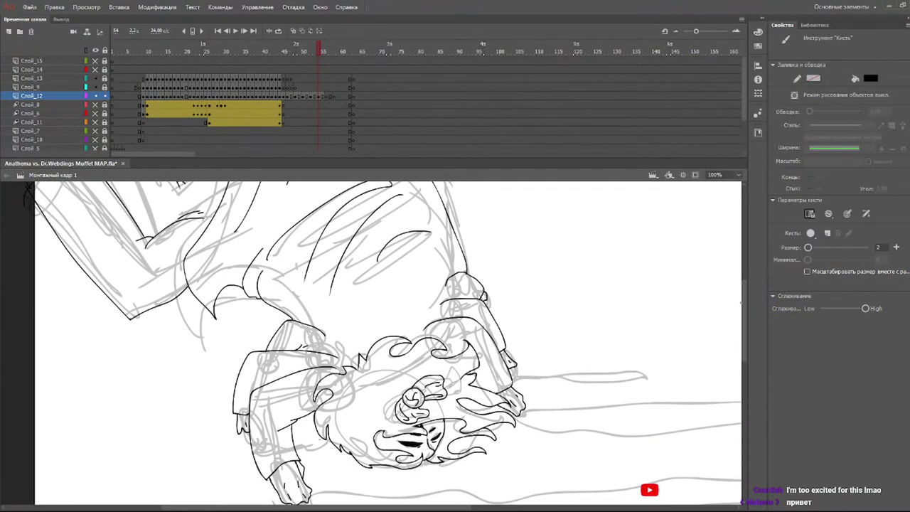
click(331, 52)
mouse_move(339, 57)
mouse_down()
mouse_move(285, 60)
mouse_move(326, 62)
mouse_up()
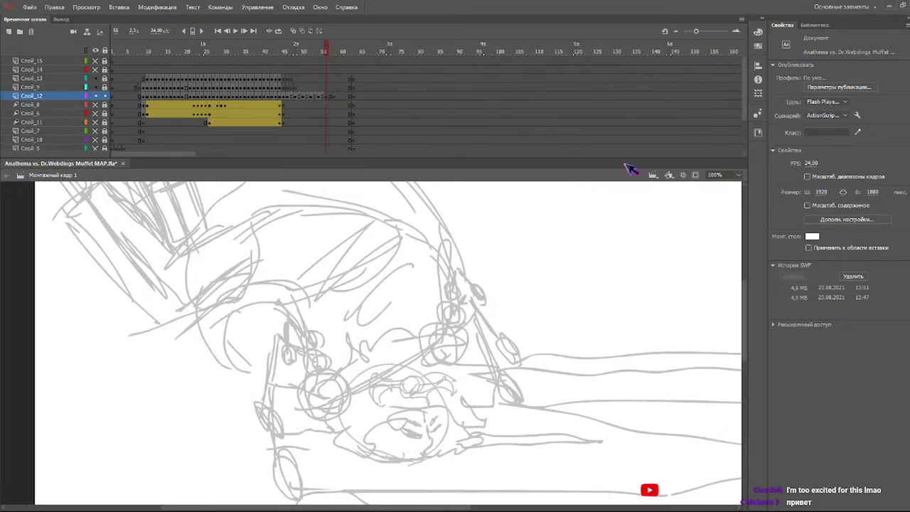
scroll(592, 377, down, 4)
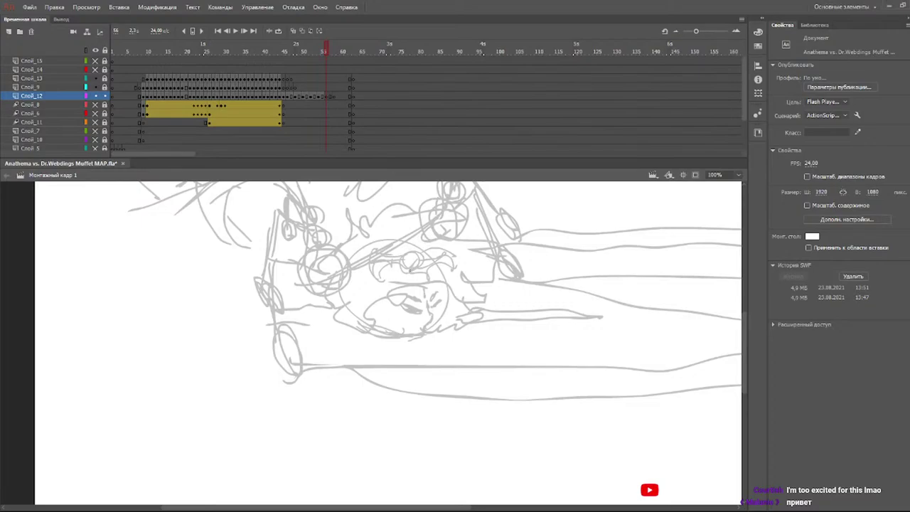
key(b)
mouse_move(408, 270)
mouse_down()
mouse_move(402, 257)
mouse_move(415, 252)
mouse_move(416, 269)
mouse_up()
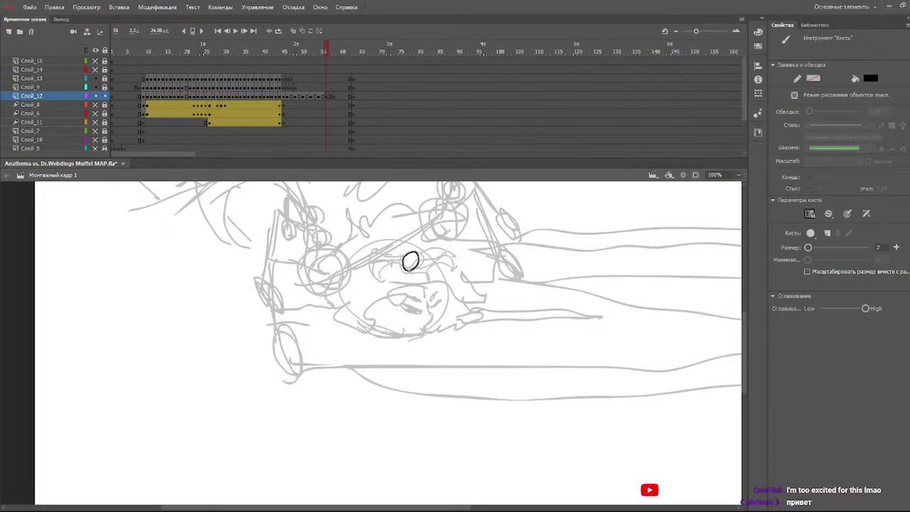
key(ctrl+z)
key(ctrl+z)
mouse_move(408, 271)
mouse_down()
mouse_move(409, 253)
mouse_move(400, 265)
mouse_move(411, 252)
mouse_move(410, 271)
mouse_move(408, 253)
mouse_up()
key(ctrl+z)
key(ctrl+z)
key(ctrl+z)
mouse_move(411, 271)
mouse_down()
mouse_move(401, 257)
mouse_move(418, 254)
mouse_up()
- Ink the two loops of the hair bow on either side of the knot, with their creases
mouse_move(415, 249)
mouse_down()
mouse_move(442, 259)
mouse_move(415, 275)
mouse_move(438, 246)
mouse_move(442, 260)
mouse_move(427, 269)
mouse_up()
key(ctrl+z)
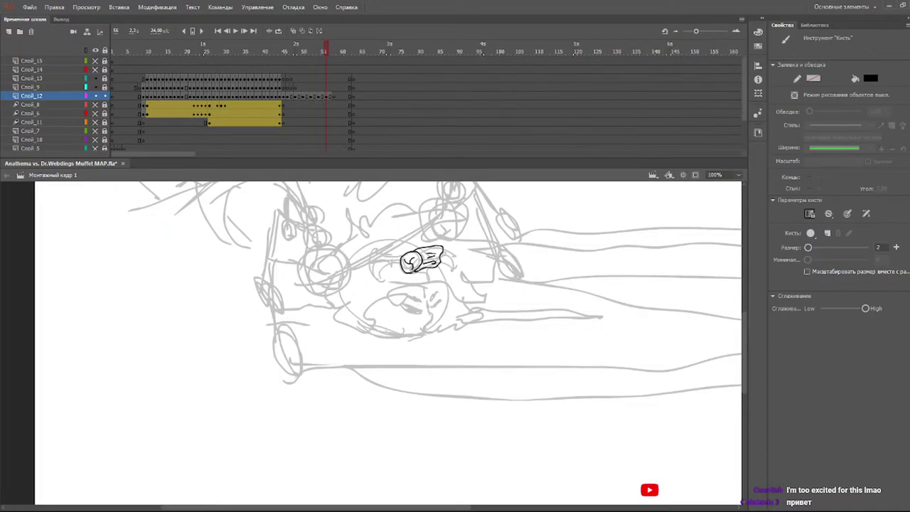
mouse_move(411, 274)
mouse_down()
mouse_move(424, 279)
mouse_move(410, 287)
mouse_move(395, 278)
mouse_move(398, 266)
mouse_move(404, 286)
mouse_move(414, 282)
mouse_up()
- Play back the animation to check the motion, and return to frame 56
click(307, 51)
mouse_move(313, 56)
mouse_down()
mouse_move(333, 57)
mouse_move(288, 63)
mouse_move(320, 65)
mouse_move(277, 61)
mouse_move(346, 84)
mouse_move(267, 64)
mouse_up()
key(Return)
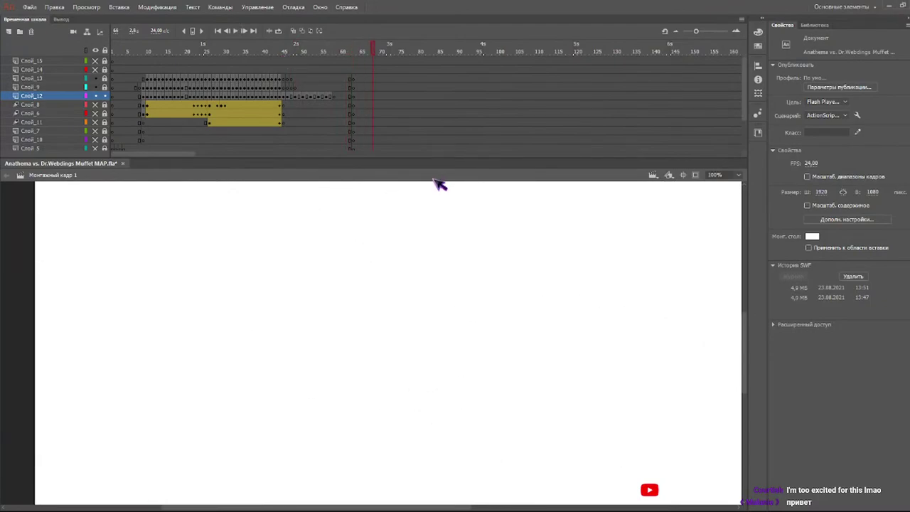
click(281, 52)
key(Return)
mouse_move(280, 52)
mouse_down()
mouse_move(210, 48)
mouse_move(330, 50)
mouse_move(239, 58)
mouse_move(311, 49)
mouse_move(331, 61)
mouse_up()
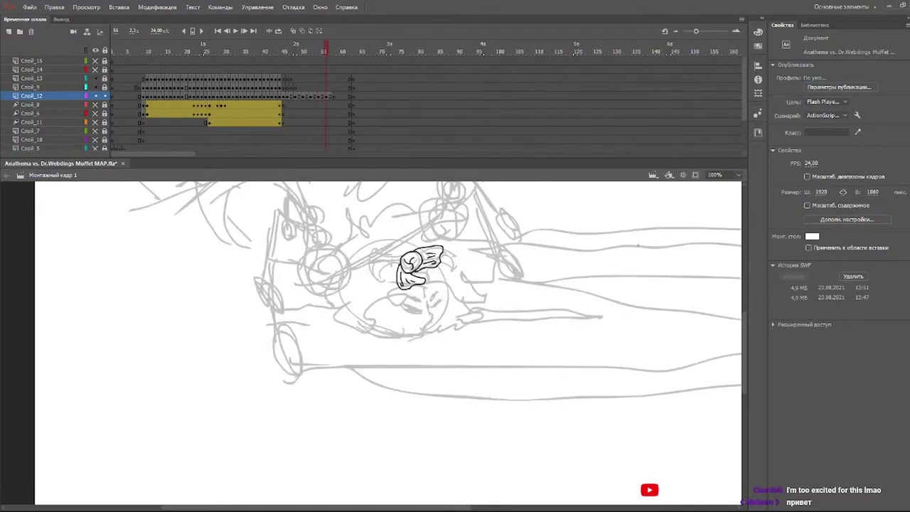
- Ink the hair outline around the head, from the fringe over the face to the wavy locks on both sides
scroll(751, 348, up, 2)
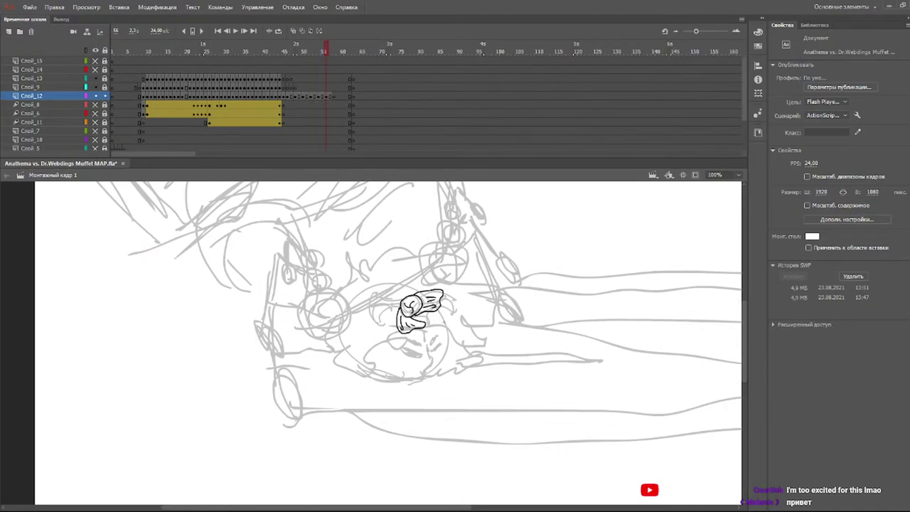
mouse_move(365, 359)
mouse_down()
mouse_move(401, 336)
mouse_move(418, 351)
mouse_up()
mouse_move(412, 337)
mouse_down()
mouse_move(467, 327)
mouse_move(482, 363)
mouse_move(491, 335)
mouse_move(477, 319)
mouse_move(509, 305)
mouse_move(484, 308)
mouse_move(507, 285)
mouse_move(488, 267)
mouse_move(486, 286)
mouse_move(401, 268)
mouse_move(447, 268)
mouse_move(418, 244)
mouse_move(377, 250)
mouse_move(371, 266)
mouse_move(343, 264)
mouse_move(334, 301)
mouse_up()
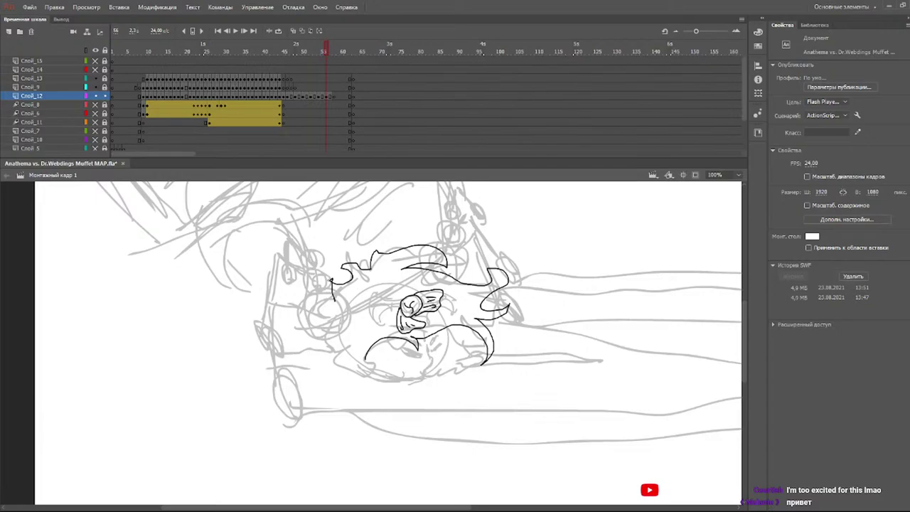
key(e)
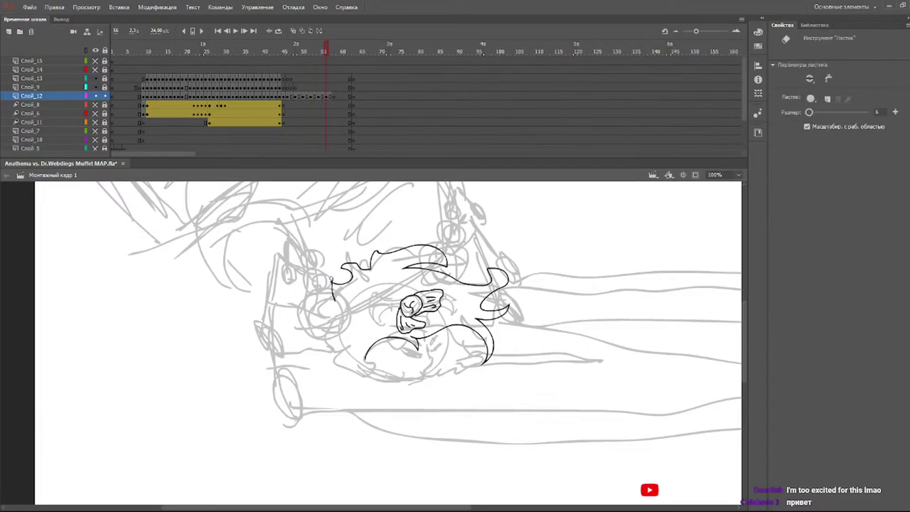
key(b)
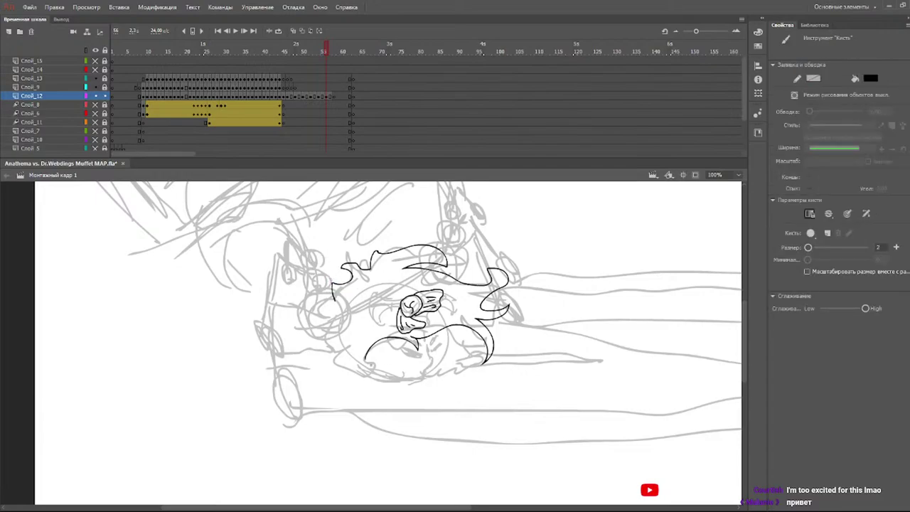
mouse_move(365, 356)
mouse_down()
mouse_move(388, 365)
mouse_move(376, 371)
mouse_move(334, 345)
mouse_up()
mouse_move(334, 298)
mouse_down()
mouse_move(312, 320)
mouse_move(320, 315)
mouse_move(327, 351)
mouse_move(335, 337)
mouse_up()
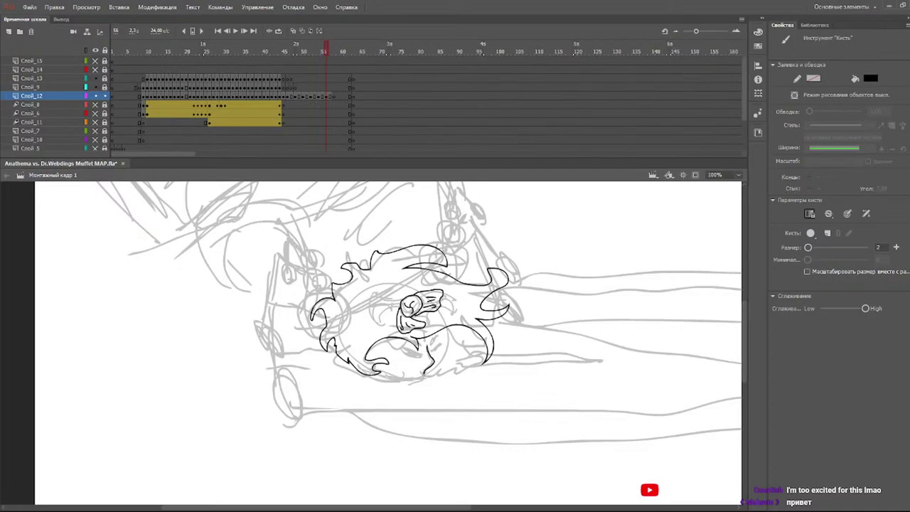
- Ink the face contour below the fringe and outline the slanted eyes and brow marks
drag(424, 377, 381, 376)
key(ctrl+z)
drag(447, 332, 435, 369)
key(ctrl+z)
key(ctrl+z)
mouse_move(446, 325)
mouse_down()
mouse_move(447, 353)
mouse_move(447, 334)
mouse_move(425, 376)
mouse_up()
key(ctrl+z)
mouse_move(420, 354)
mouse_down()
mouse_move(402, 347)
mouse_move(408, 354)
mouse_up()
key(ctrl+z)
key(e)
key(b)
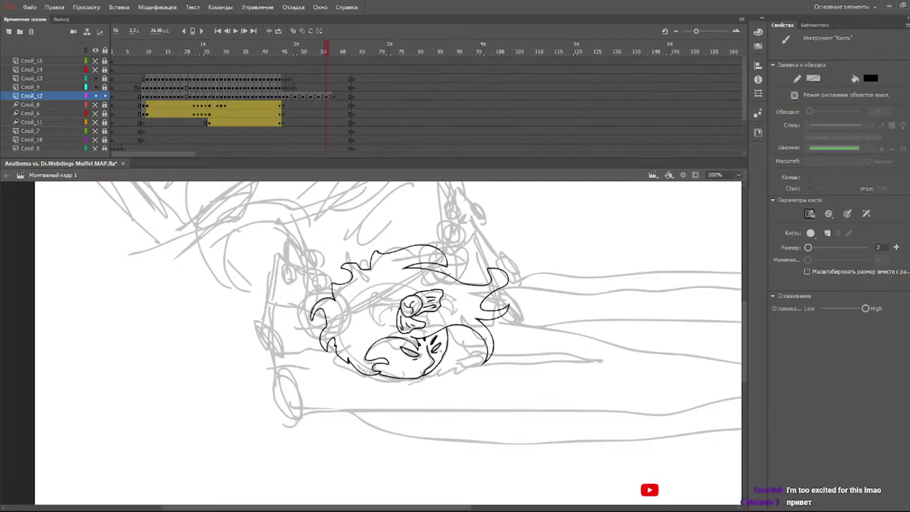
- Fill both outlined eyes with black and return to the brush
key(e)
key(k)
click(433, 348)
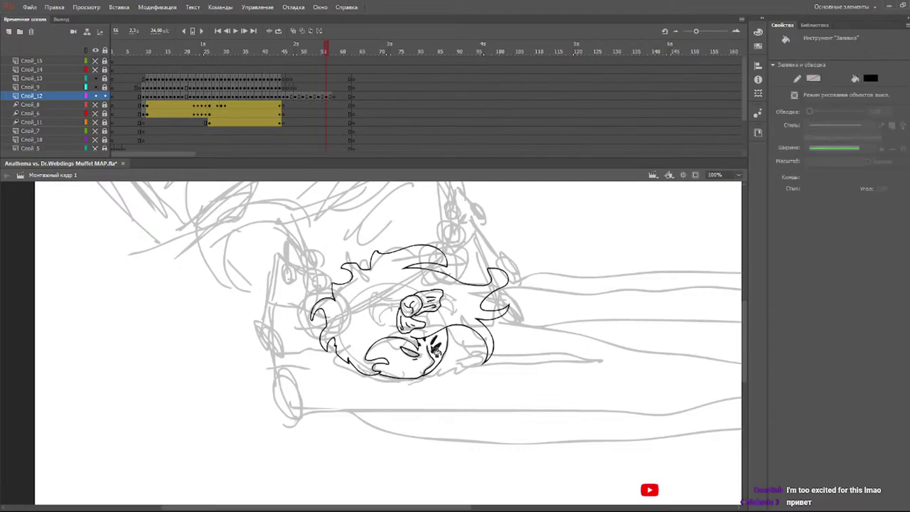
click(412, 352)
key(n)
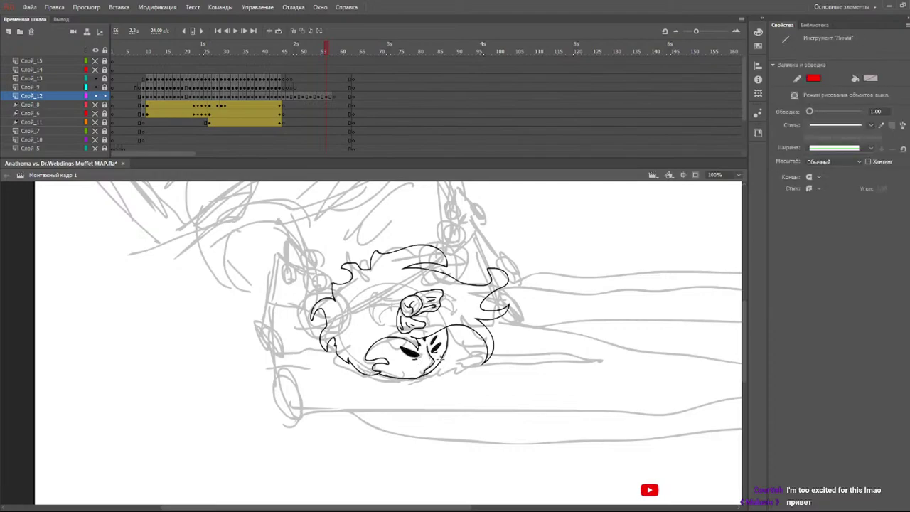
key(b)
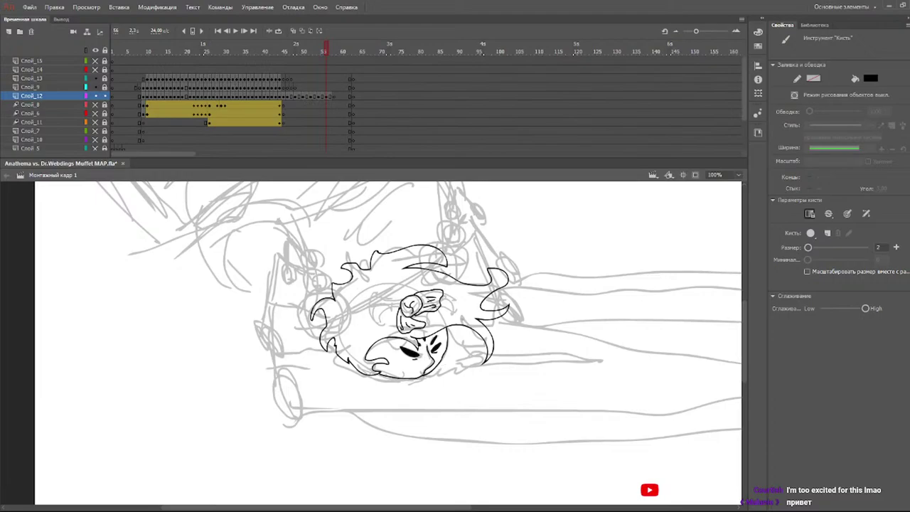
- Ink the small curled locks of hair beside the face on its right side
mouse_move(472, 329)
mouse_down()
mouse_move(487, 351)
mouse_move(465, 348)
mouse_move(479, 357)
mouse_move(455, 361)
mouse_move(456, 373)
mouse_move(429, 385)
mouse_move(458, 370)
mouse_up()
key(ctrl+z)
key(ctrl+z)
key(ctrl+z)
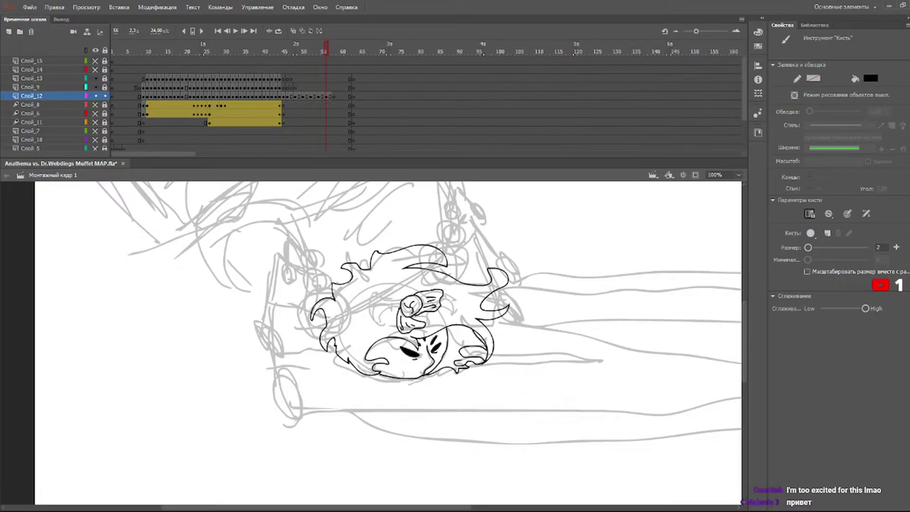
- Ink the front sleeve with its cuff and elbow folds on the left side of the figure
mouse_move(328, 288)
mouse_down()
mouse_move(289, 292)
mouse_move(256, 343)
mouse_move(262, 378)
mouse_up()
drag(326, 326, 289, 340)
key(ctrl+z)
mouse_move(293, 339)
mouse_down()
mouse_move(323, 331)
mouse_move(298, 350)
mouse_move(306, 368)
mouse_move(267, 381)
mouse_up()
key(ctrl+z)
key(ctrl+z)
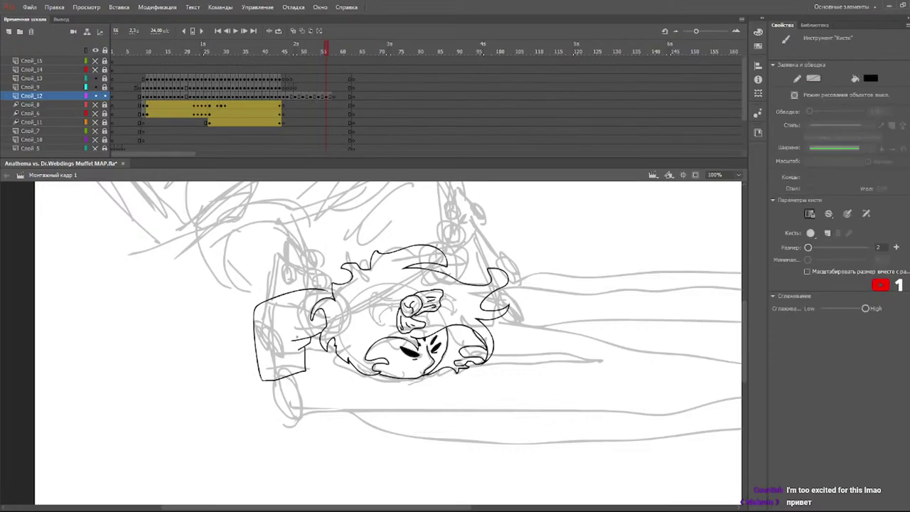
mouse_move(307, 332)
mouse_down()
mouse_move(264, 338)
mouse_move(279, 346)
mouse_up()
- Ink the hand with its fingers below the front sleeve's cuff
mouse_move(273, 382)
mouse_down()
mouse_move(275, 398)
mouse_move(296, 403)
mouse_move(308, 398)
mouse_move(306, 369)
mouse_move(296, 395)
mouse_move(285, 395)
mouse_move(302, 396)
mouse_up()
key(ctrl+z)
key(ctrl+z)
key(ctrl+z)
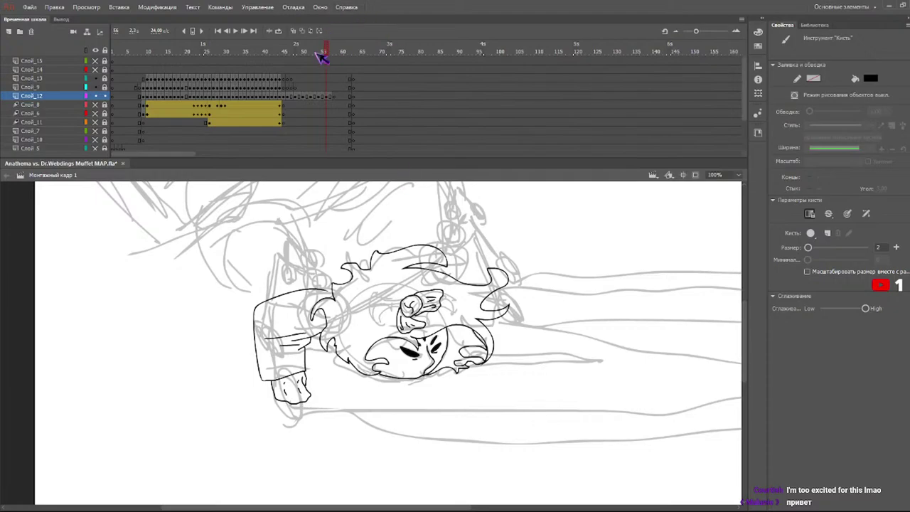
- Move to frame 57 and ink the sleeves showing behind the front one on the left side of the figure
click(323, 52)
mouse_move(325, 54)
mouse_down()
mouse_move(341, 57)
mouse_move(330, 57)
mouse_up()
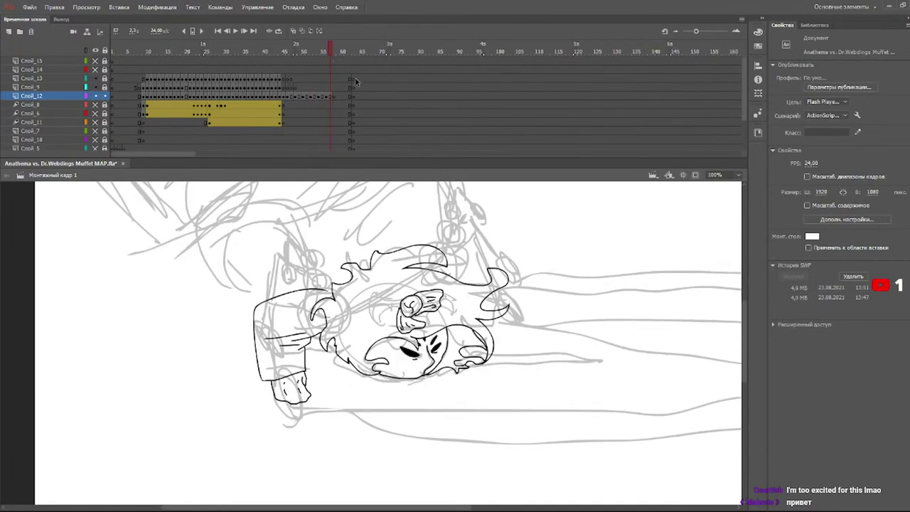
mouse_move(330, 278)
mouse_down()
mouse_move(275, 260)
mouse_move(262, 305)
mouse_up()
key(ctrl+z)
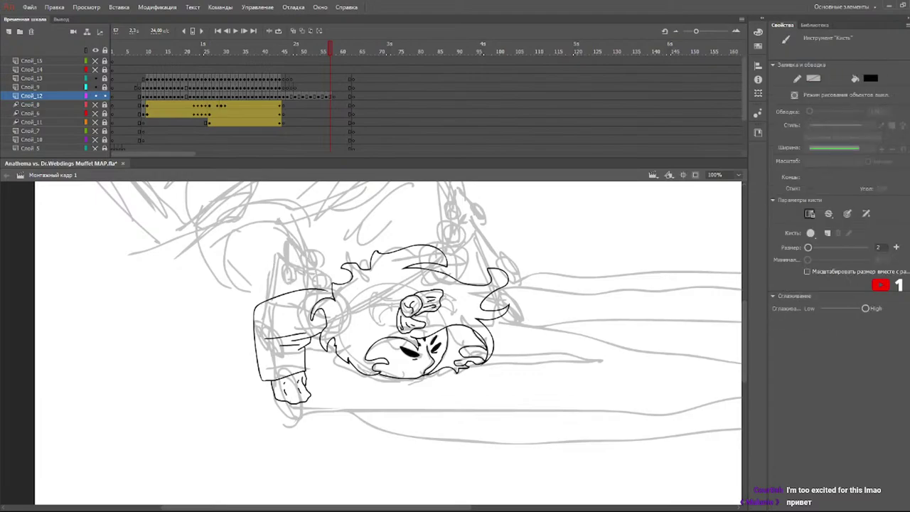
mouse_move(324, 276)
mouse_down()
mouse_move(274, 259)
mouse_move(299, 263)
mouse_move(275, 251)
mouse_move(261, 301)
mouse_up()
key(ctrl+z)
mouse_move(319, 259)
mouse_down()
mouse_move(291, 242)
mouse_move(279, 254)
mouse_up()
- Ink the lowest sleeve behind the hair on the figure's right side, with its folds at the cuff
scroll(737, 295, up, 3)
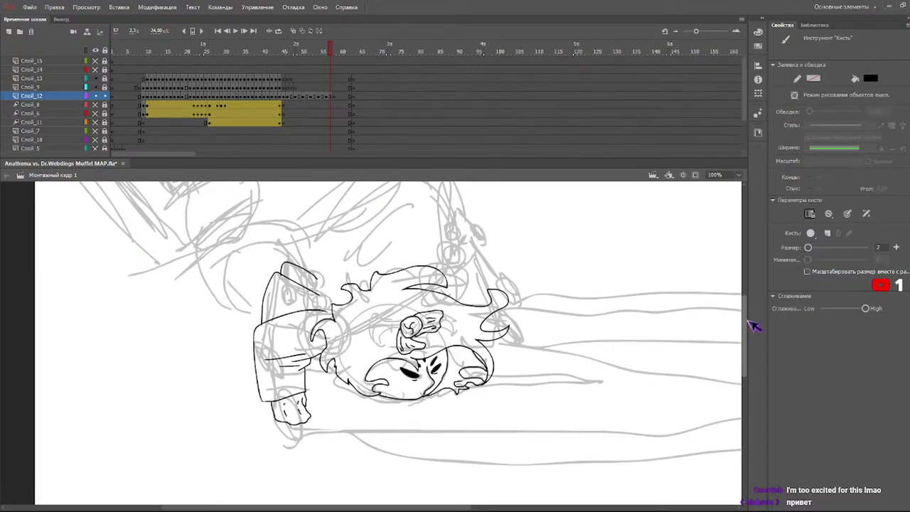
mouse_move(425, 290)
mouse_down()
mouse_move(467, 278)
mouse_move(496, 315)
mouse_up()
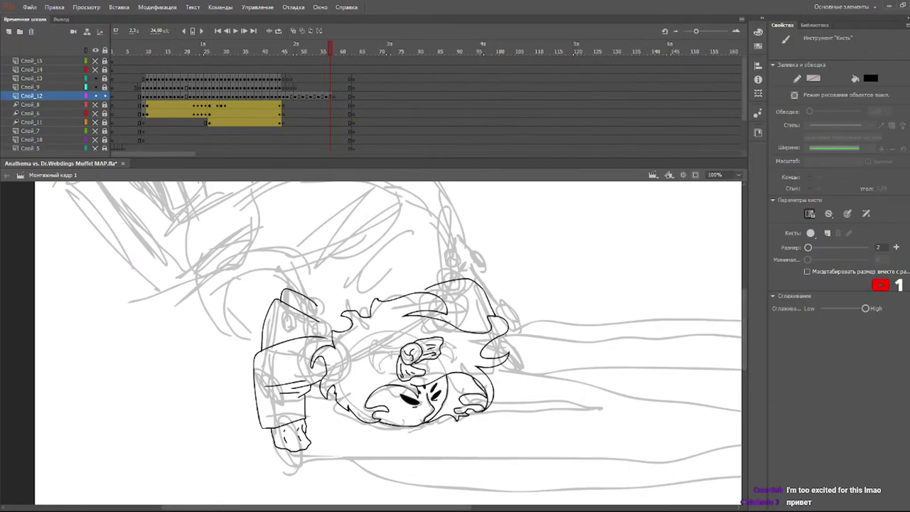
key(e)
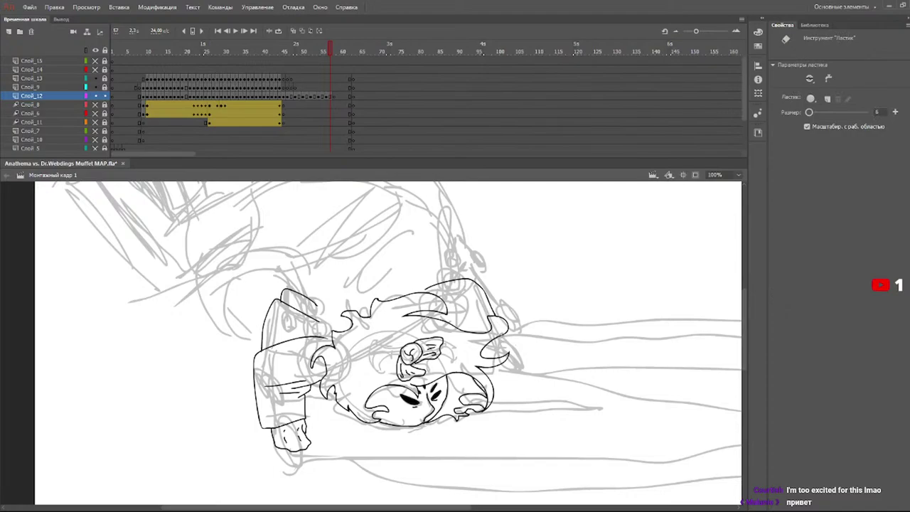
key(b)
mouse_move(504, 333)
mouse_down()
mouse_move(508, 344)
mouse_move(487, 354)
mouse_up()
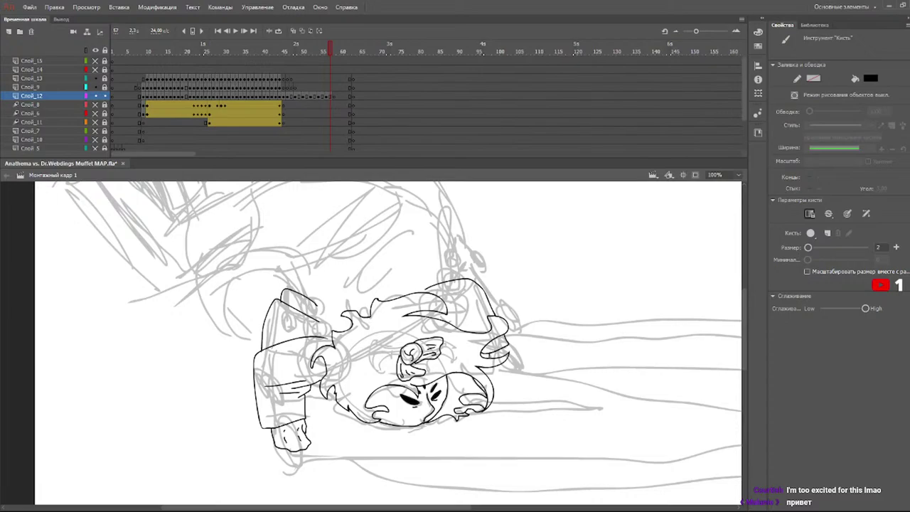
- Ink the hand at the end of the lowest sleeve on the figure's right side
drag(497, 368, 522, 359)
key(ctrl+z)
key(ctrl+z)
mouse_move(508, 346)
mouse_down()
mouse_move(523, 361)
mouse_move(503, 370)
mouse_move(513, 366)
mouse_up()
key(ctrl+z)
- Ink the middle sleeve and its hand just above the lowest arm on the figure's right side
mouse_move(436, 277)
mouse_down()
mouse_move(476, 263)
mouse_move(509, 301)
mouse_move(497, 310)
mouse_up()
key(ctrl+z)
drag(511, 326, 523, 311)
key(ctrl+z)
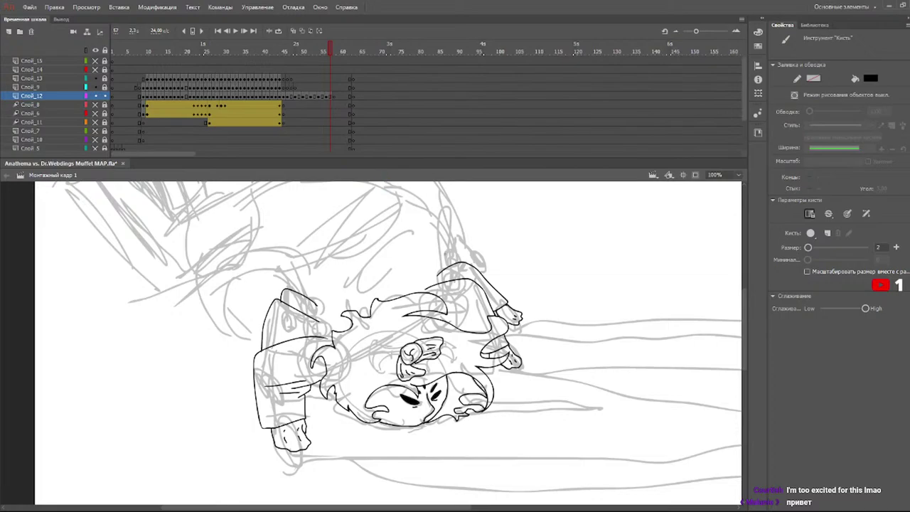
- Ink the small uppermost sleeve and its hand above the other arms on the figure's right side
mouse_move(442, 254)
mouse_down()
mouse_move(456, 235)
mouse_move(482, 250)
mouse_move(475, 262)
mouse_move(462, 261)
mouse_move(486, 258)
mouse_up()
key(ctrl+z)
key(ctrl+z)
key(ctrl+z)
key(ctrl+z)
- Ink the garment's pointed tail and its long wavy edge on the left side of the body
drag(746, 309, 746, 289)
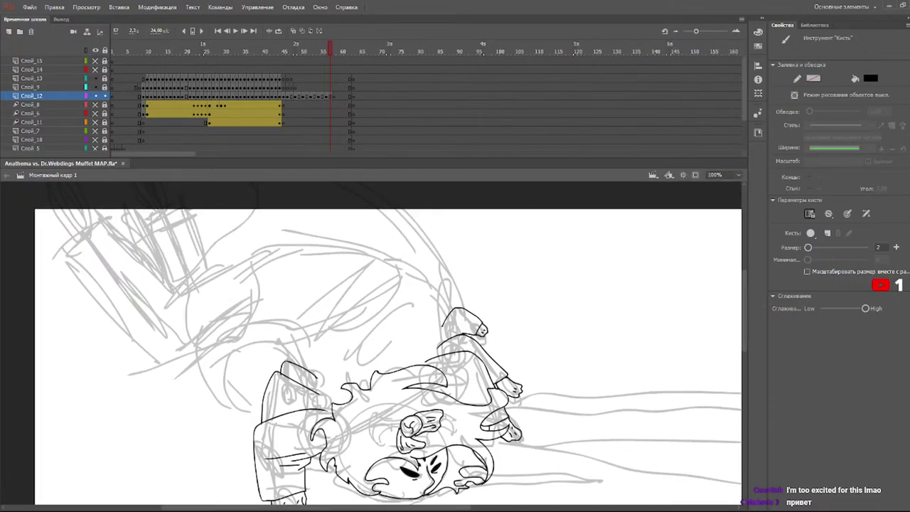
drag(250, 319, 287, 361)
mouse_move(230, 332)
mouse_down()
mouse_move(280, 344)
mouse_move(225, 357)
mouse_move(196, 398)
mouse_up()
key(ctrl+z)
mouse_move(275, 340)
mouse_down()
mouse_move(206, 375)
mouse_move(193, 392)
mouse_move(192, 284)
mouse_move(206, 184)
mouse_move(252, 182)
mouse_up()
- Ink the arched outline over the body and down the back, with the curved clothing folds inside
drag(409, 182, 435, 189)
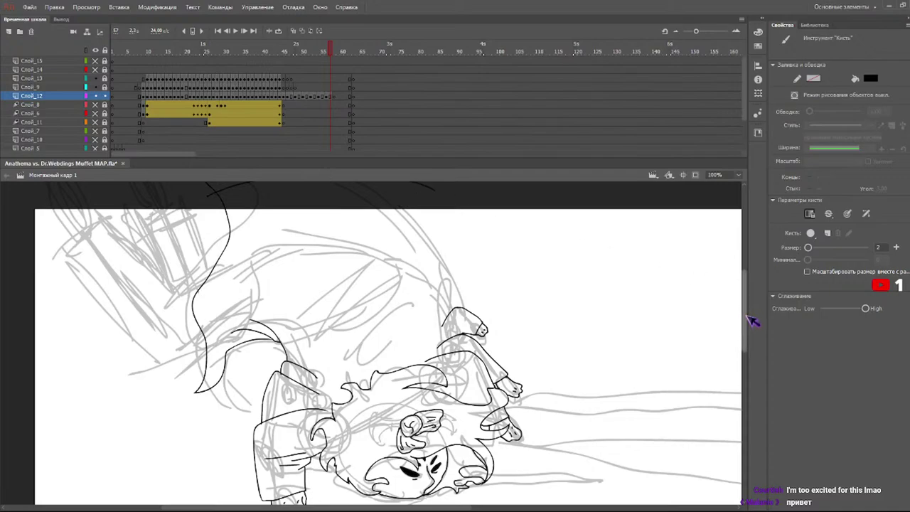
drag(749, 315, 749, 296)
drag(211, 268, 379, 253)
key(ctrl+z)
drag(202, 274, 475, 240)
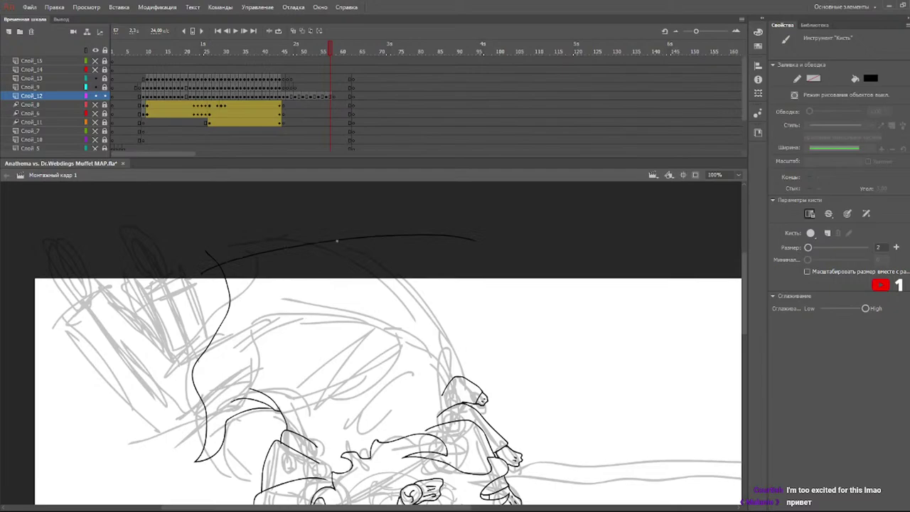
drag(325, 219, 461, 376)
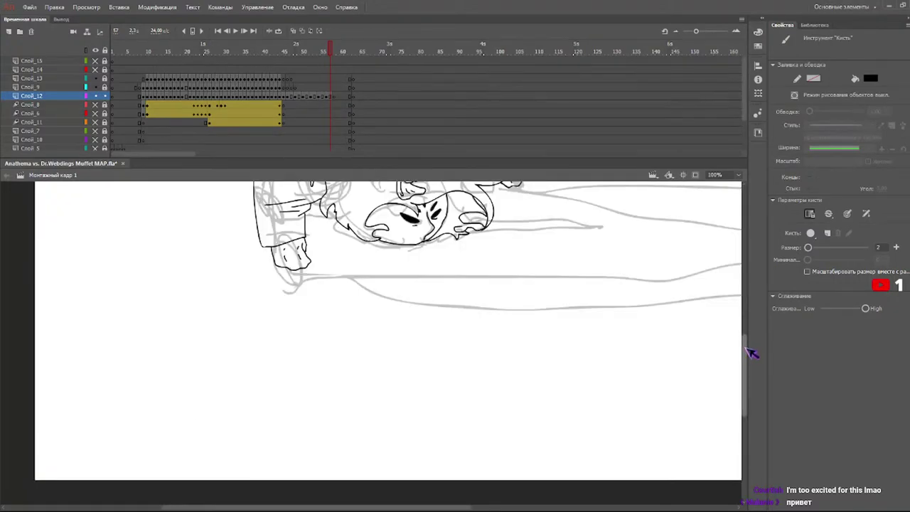
drag(747, 347, 748, 282)
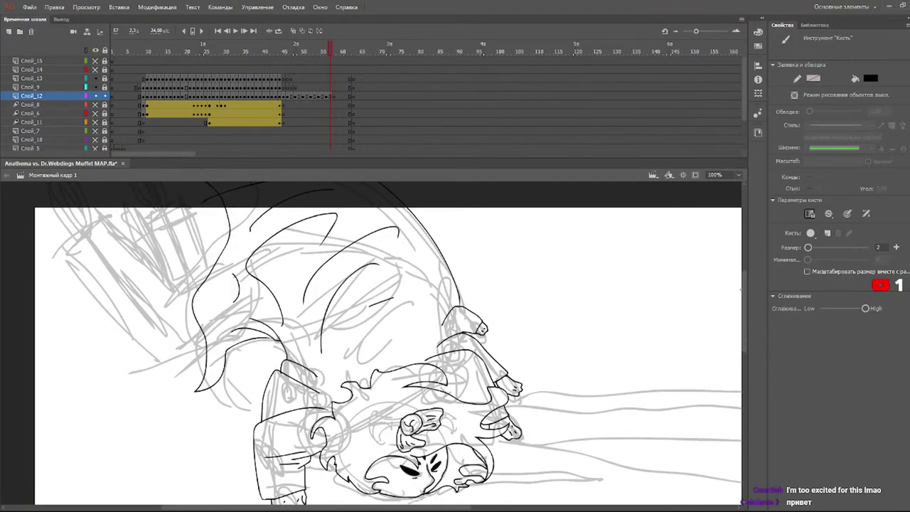
- Ink the front leg raised on the left side of the body, with its fold lines at the knee
scroll(751, 292, up, 2)
scroll(751, 293, down, 3)
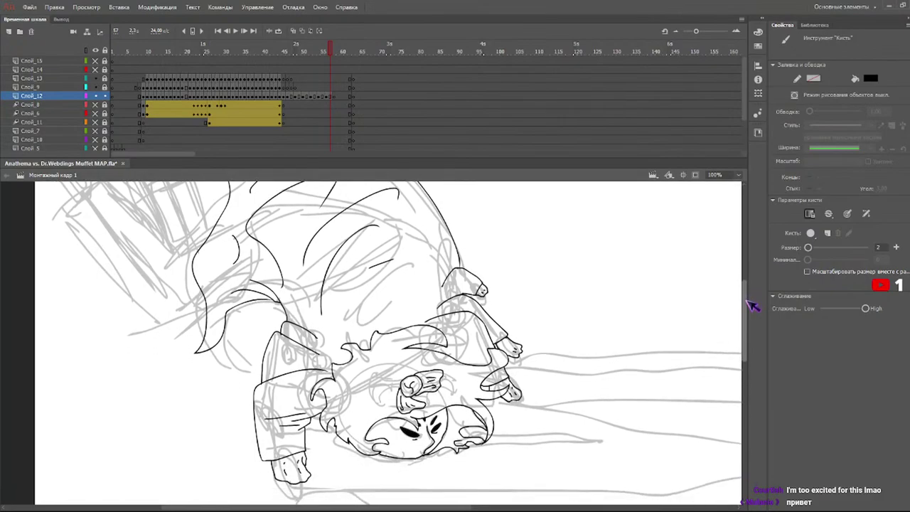
scroll(753, 302, up, 2)
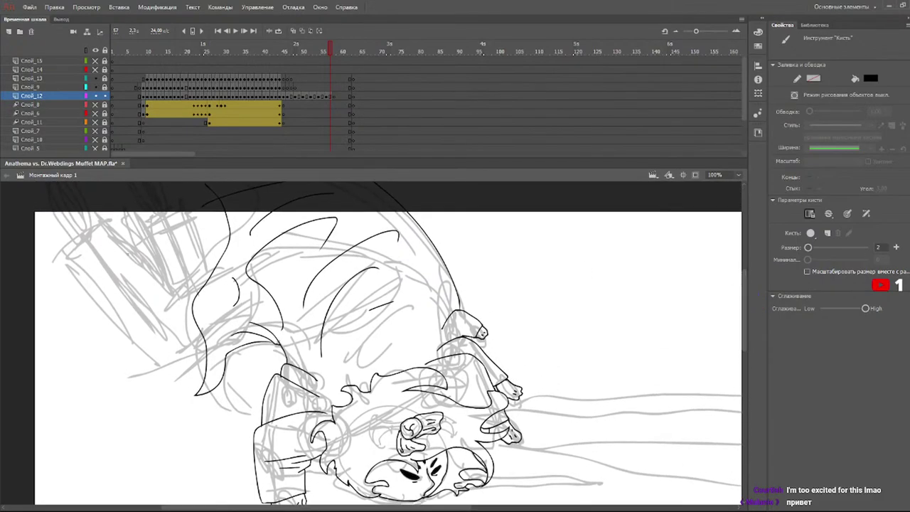
mouse_move(169, 302)
mouse_down()
mouse_move(204, 275)
mouse_move(155, 296)
mouse_up()
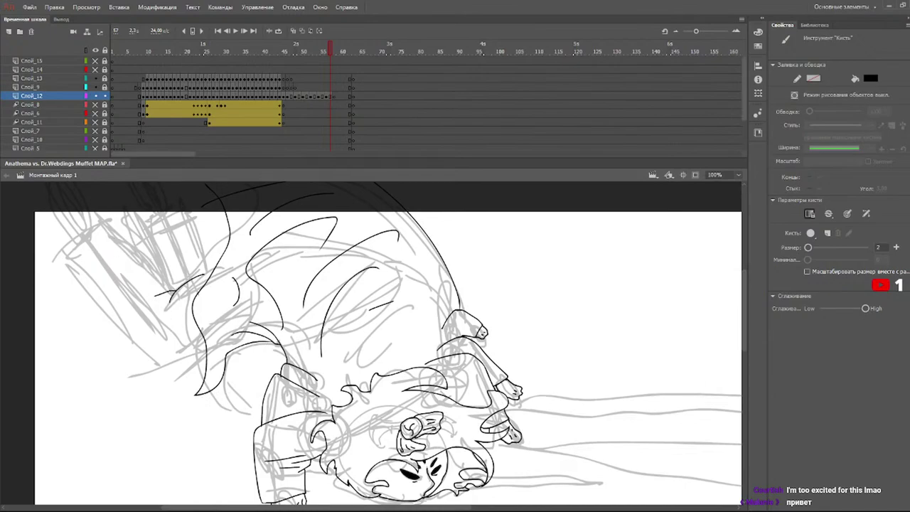
mouse_move(206, 349)
mouse_down()
mouse_move(154, 361)
mouse_move(58, 259)
mouse_move(108, 224)
mouse_move(166, 287)
mouse_up()
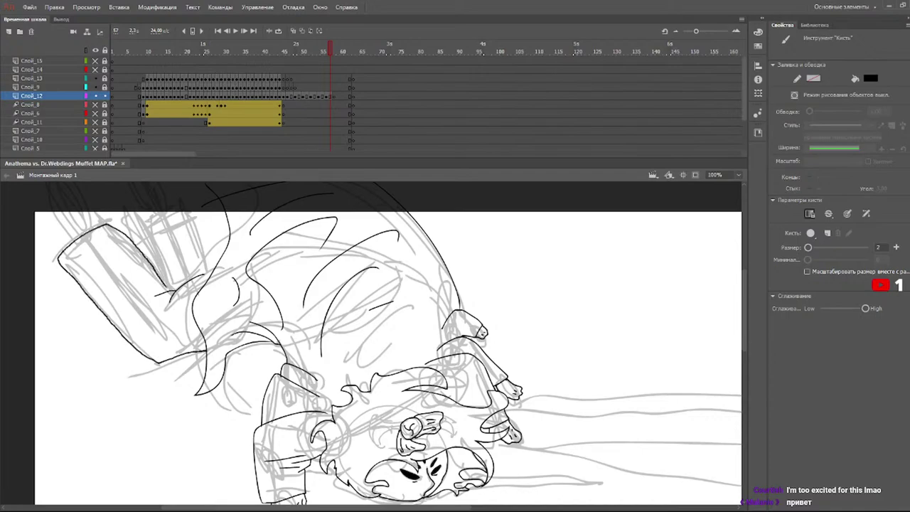
mouse_move(172, 294)
mouse_down()
mouse_move(162, 308)
mouse_move(140, 297)
mouse_up()
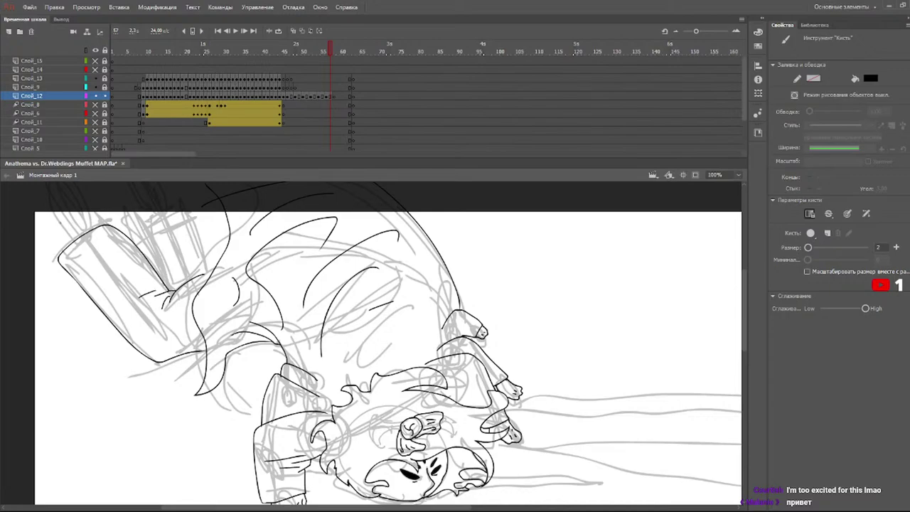
- Ink the foot extending from the open end of the front leg, past the stage edge
drag(69, 245, 17, 186)
scroll(746, 301, up, 3)
key(ctrl+z)
drag(72, 313, 49, 275)
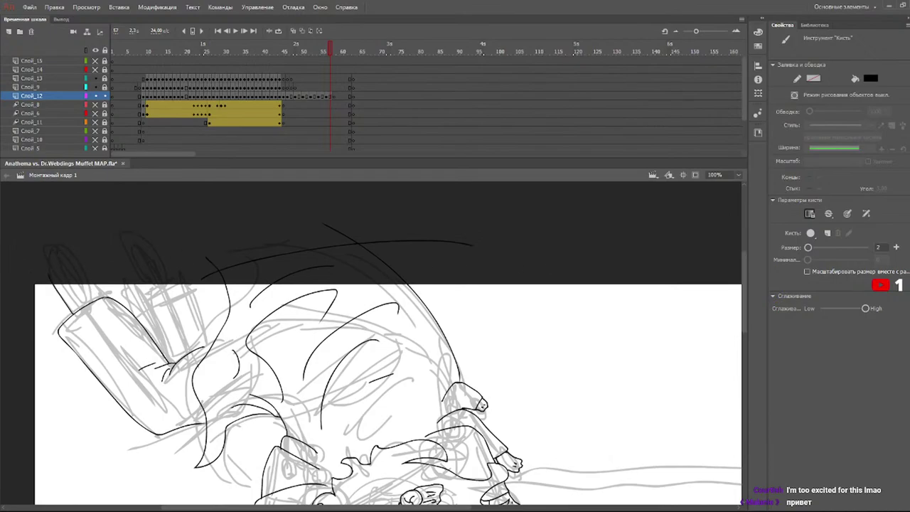
drag(104, 297, 65, 260)
mouse_move(53, 265)
mouse_down()
mouse_move(52, 281)
mouse_move(74, 310)
mouse_up()
key(ctrl+z)
drag(59, 276, 69, 289)
drag(74, 310, 53, 258)
- Ink the second leg behind the front one, with its fold lines and foot
drag(188, 326, 203, 327)
mouse_move(161, 350)
mouse_down()
mouse_move(146, 319)
mouse_move(150, 289)
mouse_move(192, 293)
mouse_move(202, 324)
mouse_up()
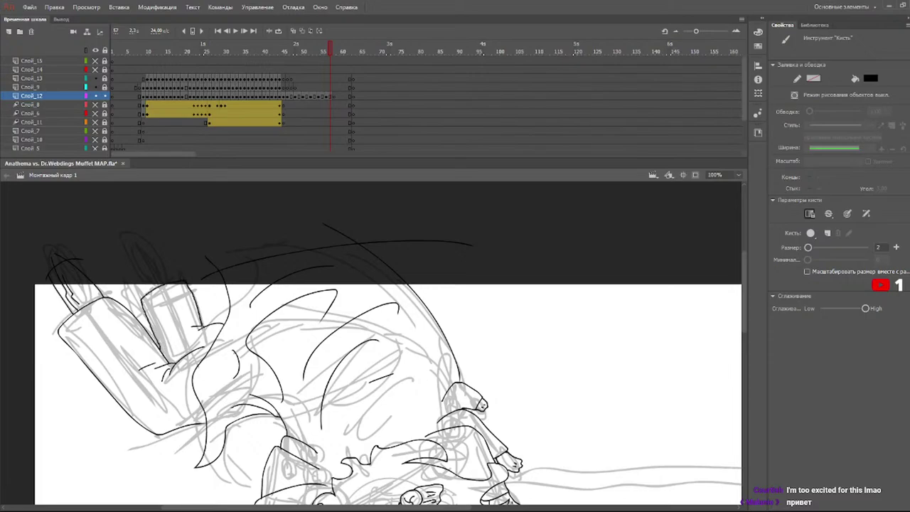
mouse_move(182, 339)
mouse_down()
mouse_move(199, 329)
mouse_move(191, 321)
mouse_up()
drag(191, 351, 200, 345)
mouse_move(113, 258)
mouse_down()
mouse_move(148, 291)
mouse_move(162, 254)
mouse_move(174, 279)
mouse_up()
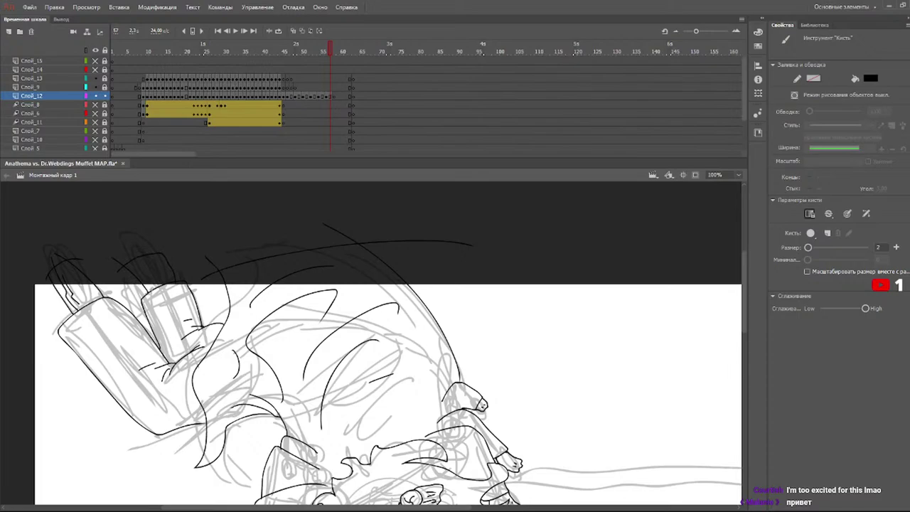
mouse_move(752, 286)
mouse_down()
mouse_move(753, 309)
mouse_move(751, 300)
mouse_up()
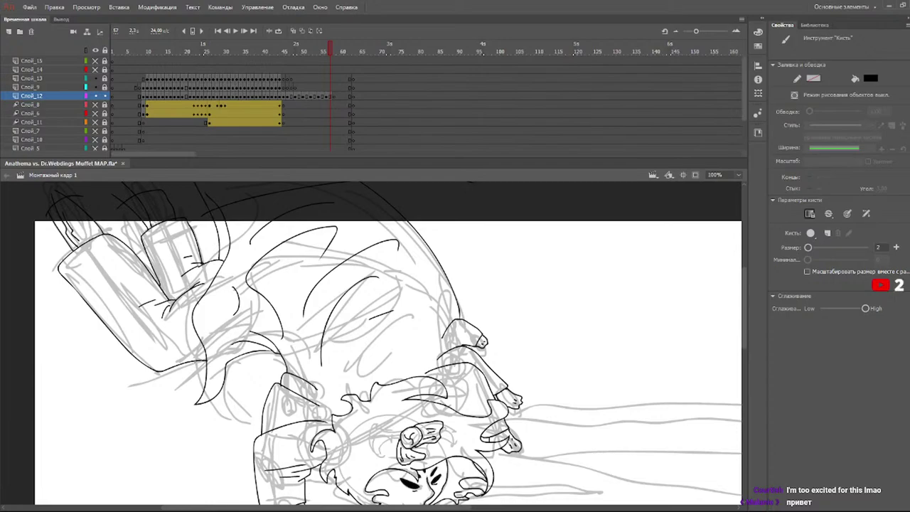
mouse_move(192, 361)
mouse_down()
mouse_move(177, 402)
mouse_move(206, 373)
mouse_up()
- Scrub through and play back the animation to check the motion of the inked frames
click(282, 51)
drag(282, 48, 337, 60)
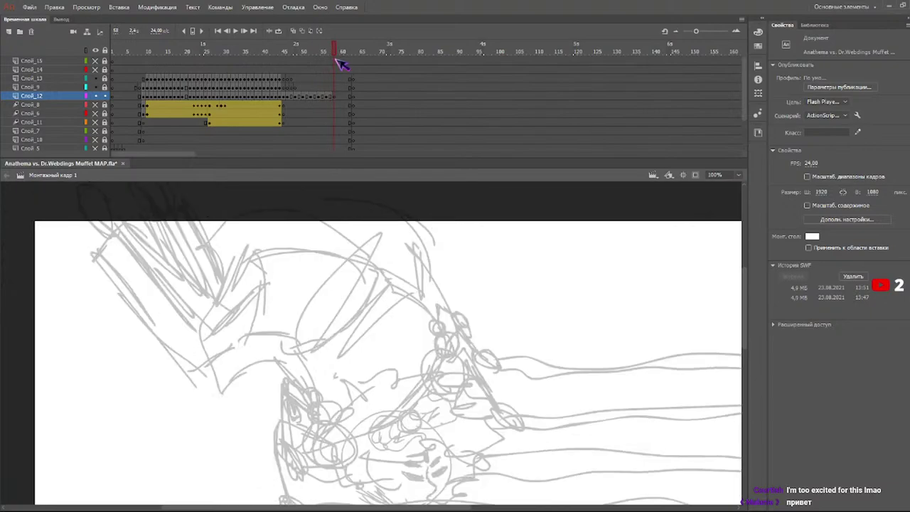
drag(747, 305, 747, 330)
mouse_move(275, 52)
mouse_down()
mouse_move(296, 45)
mouse_move(168, 45)
mouse_up()
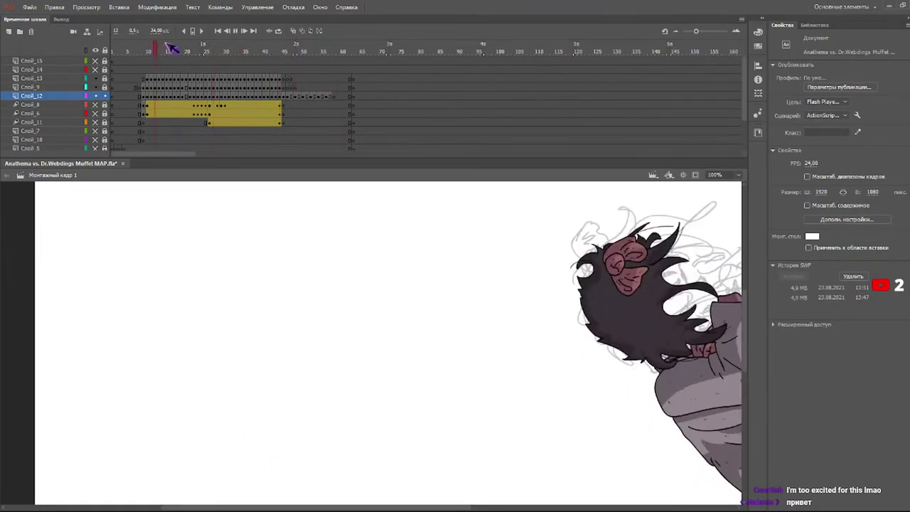
key(Return)
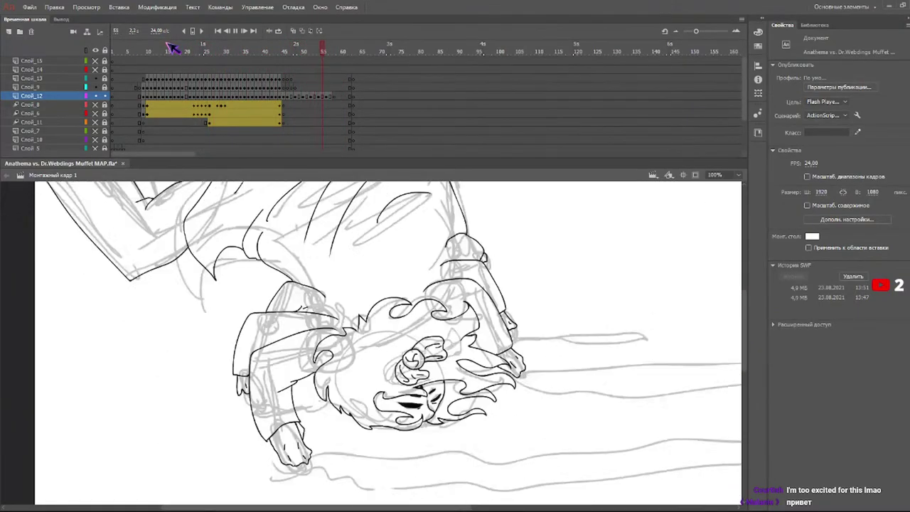
- Move to frame 58 and ink the hair bow with its round knot, two loops and creases
click(297, 48)
drag(297, 47, 334, 61)
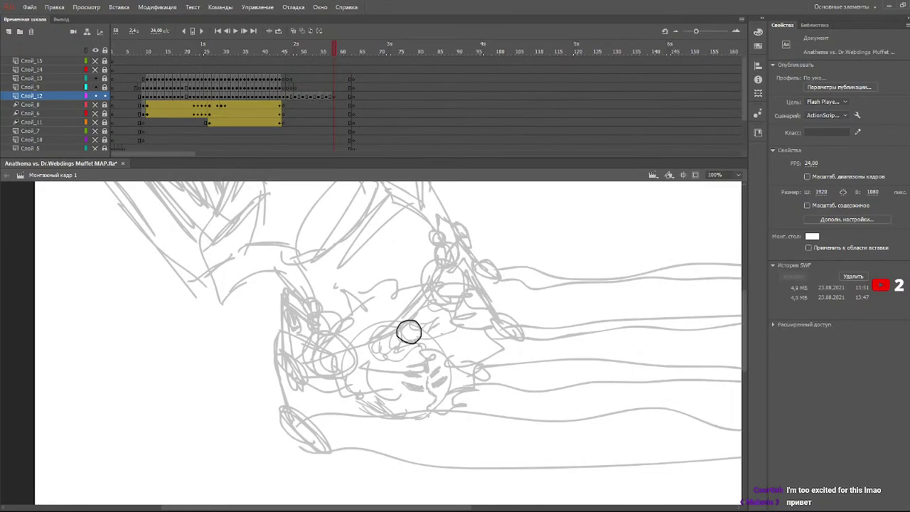
key(b)
mouse_move(413, 324)
mouse_down()
mouse_move(410, 337)
mouse_move(401, 331)
mouse_up()
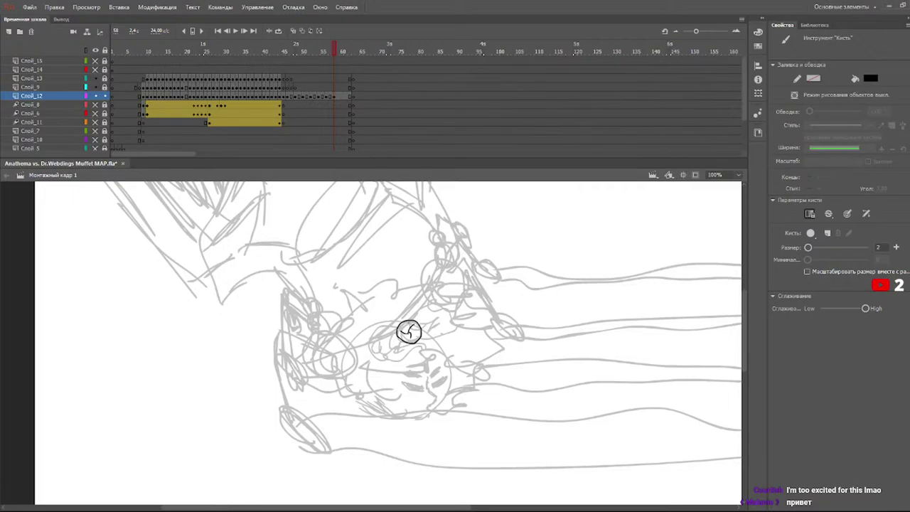
mouse_move(410, 317)
mouse_down()
mouse_move(432, 307)
mouse_move(443, 327)
mouse_move(423, 336)
mouse_move(437, 333)
mouse_move(436, 317)
mouse_move(441, 332)
mouse_move(421, 345)
mouse_move(426, 354)
mouse_move(388, 357)
mouse_move(395, 330)
mouse_move(395, 357)
mouse_up()
key(ctrl+z)
key(ctrl+z)
key(ctrl+z)
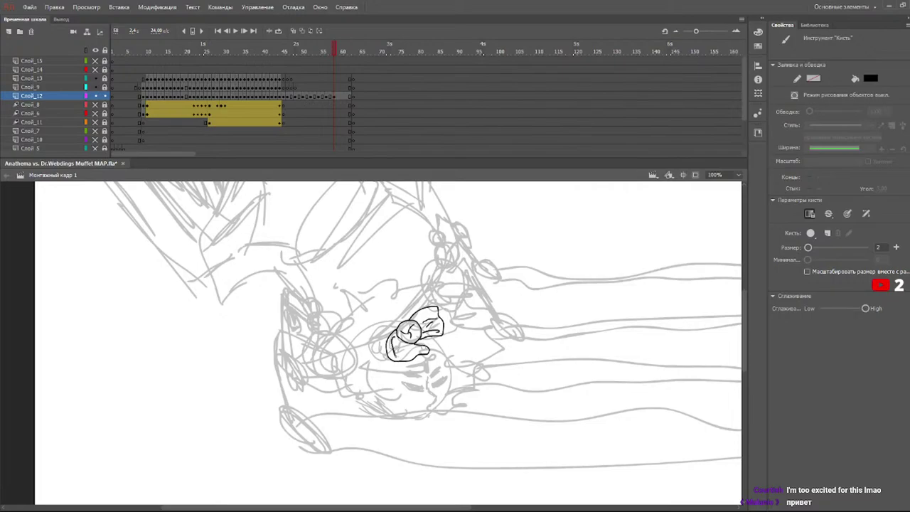
key(ctrl+z)
- Ink the pointed hair locks above and to the right of the bow and the fringe over the face
mouse_move(353, 310)
mouse_down()
mouse_move(431, 258)
mouse_move(437, 268)
mouse_move(384, 281)
mouse_move(423, 276)
mouse_move(411, 288)
mouse_move(463, 286)
mouse_move(481, 274)
mouse_move(482, 285)
mouse_move(456, 308)
mouse_move(499, 332)
mouse_move(466, 323)
mouse_move(499, 354)
mouse_move(440, 365)
mouse_up()
key(ctrl+z)
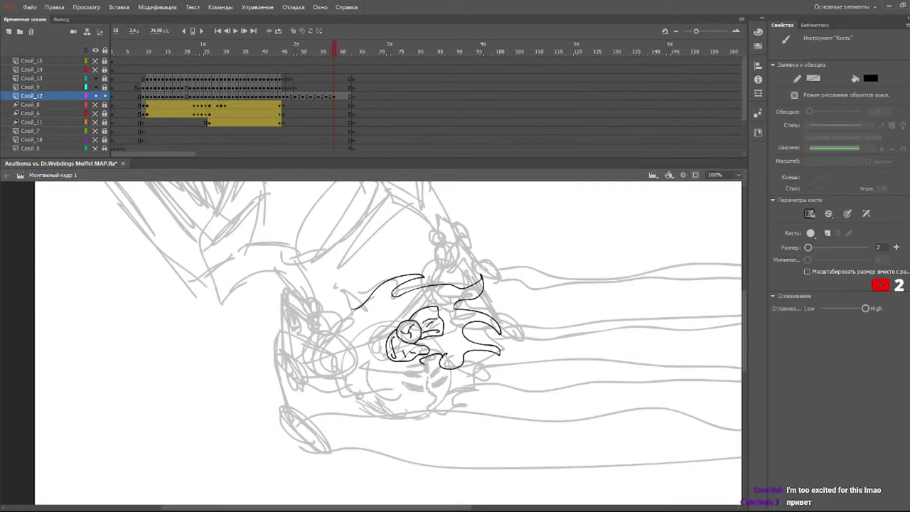
mouse_move(358, 367)
mouse_down()
mouse_move(404, 379)
mouse_move(436, 361)
mouse_up()
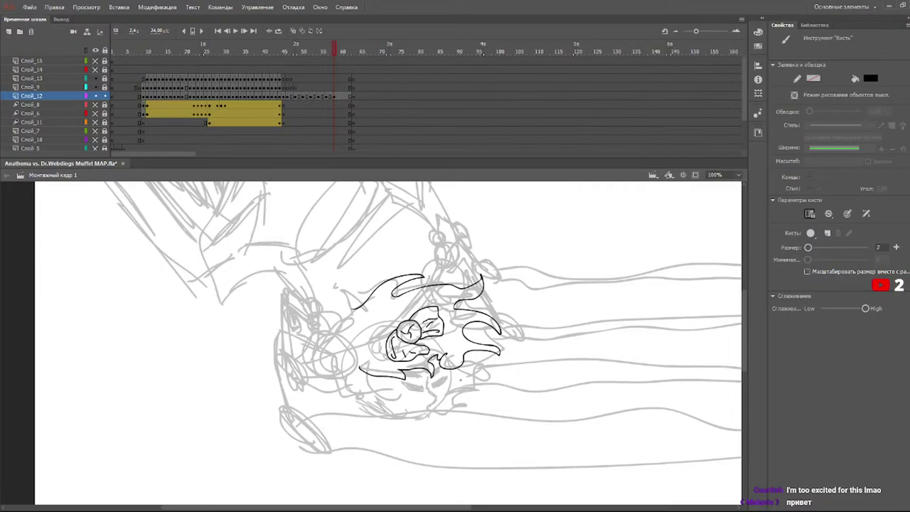
mouse_move(449, 359)
mouse_down()
mouse_move(456, 346)
mouse_move(454, 361)
mouse_up()
key(ctrl+z)
key(ctrl+z)
key(ctrl+z)
- Ink the curled locks down the head's left side and the spiky strands beside the face
mouse_move(348, 306)
mouse_down()
mouse_move(311, 362)
mouse_move(326, 350)
mouse_move(348, 398)
mouse_move(395, 392)
mouse_move(370, 382)
mouse_move(389, 379)
mouse_up()
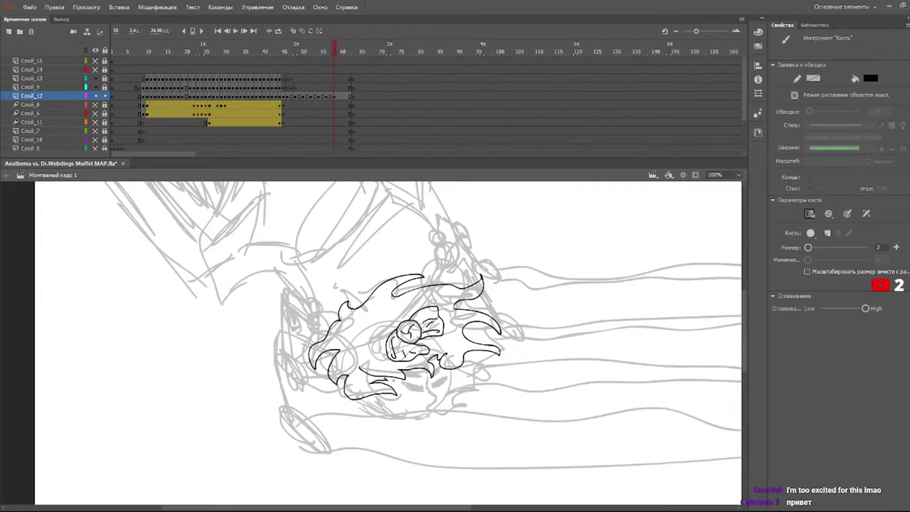
mouse_move(363, 403)
mouse_down()
mouse_move(408, 427)
mouse_move(397, 404)
mouse_move(419, 406)
mouse_move(416, 391)
mouse_up()
- Ink the nose line, the mouth and the rounded outline of the cheek and chin
drag(427, 378, 425, 388)
key(ctrl+z)
drag(427, 379, 434, 400)
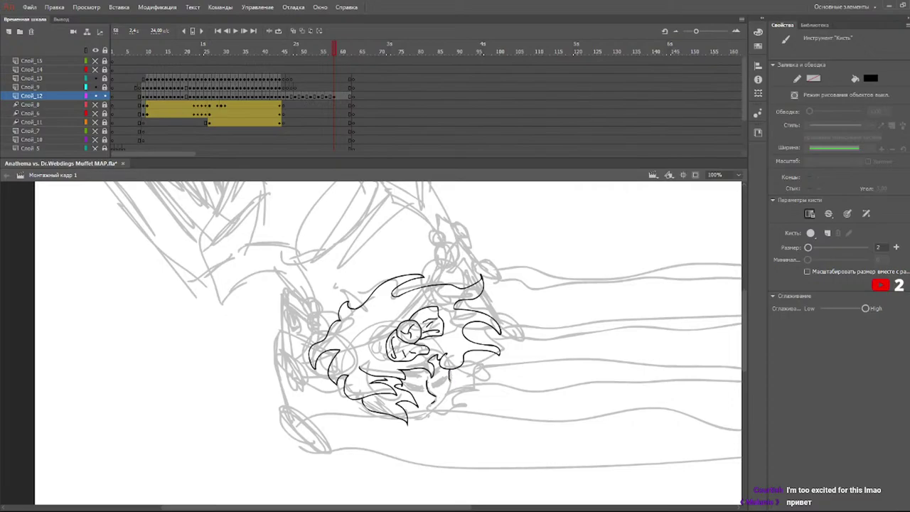
drag(444, 396, 413, 412)
key(ctrl+z)
key(e)
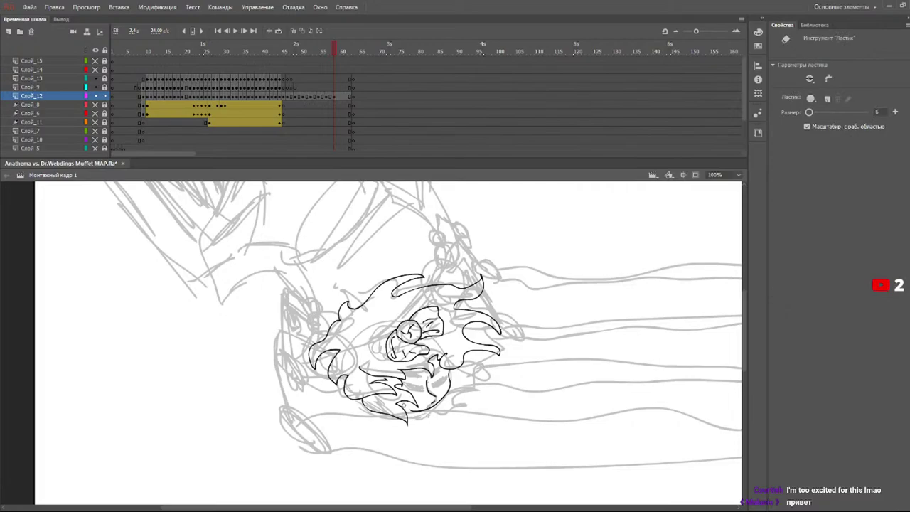
key(b)
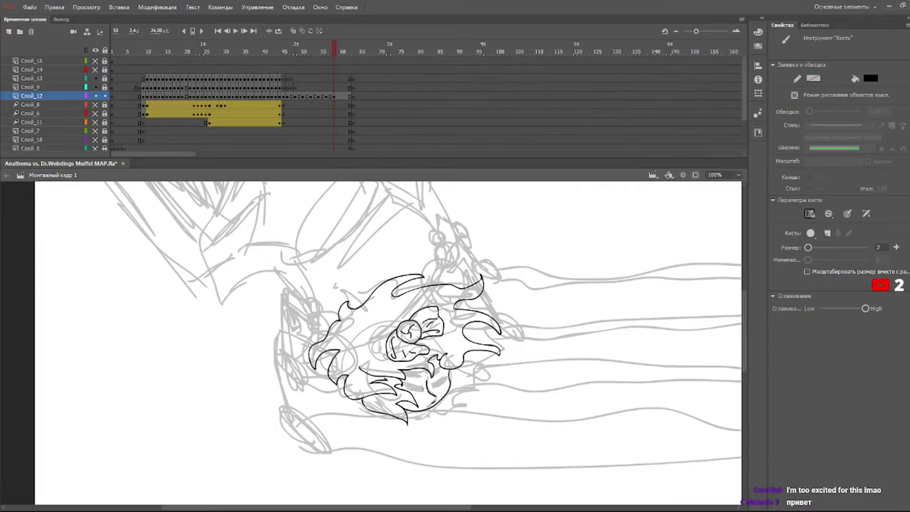
- Outline the two slanted main eyes and fill them with black
drag(422, 388, 402, 383)
key(ctrl+z)
mouse_move(423, 390)
mouse_down()
mouse_move(415, 393)
mouse_move(437, 382)
mouse_up()
drag(441, 386, 434, 392)
key(k)
click(415, 387)
click(438, 385)
key(v)
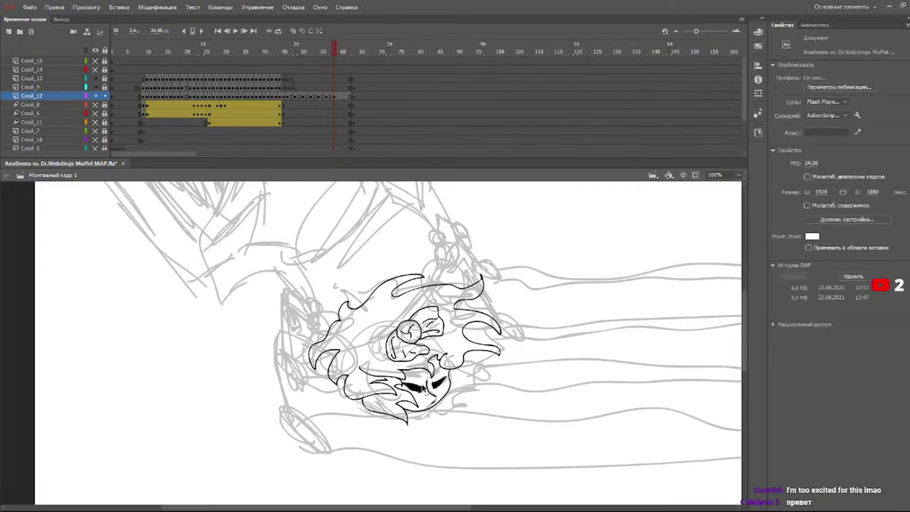
- Ink the smaller extra eyes around the main pair and fill them with black
key(b)
drag(412, 374, 407, 373)
key(ctrl+z)
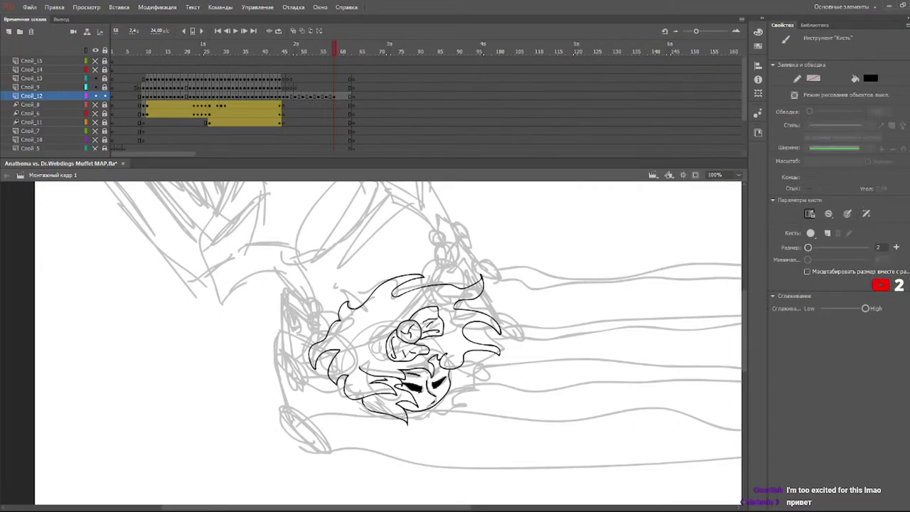
key(ctrl+z)
key(ctrl+z)
key(k)
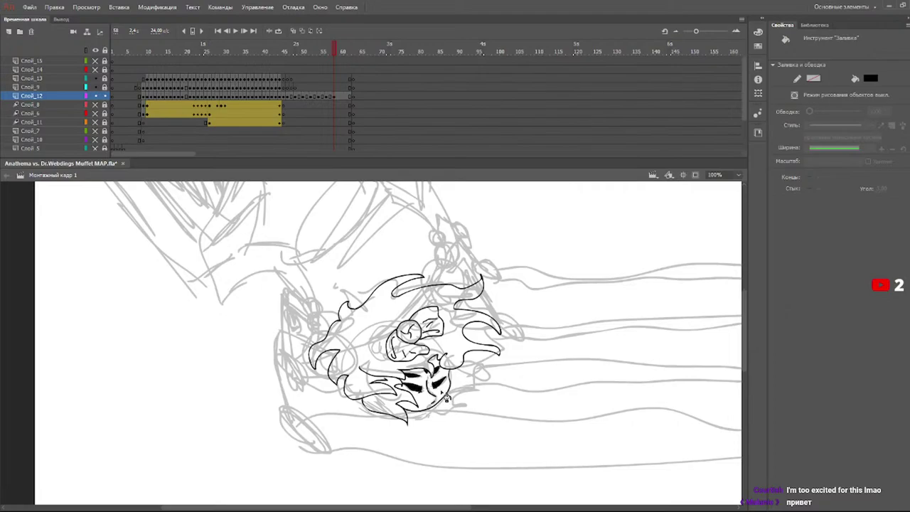
- Ink the wavy, pointed locks of hair along the face's outer side, from the forehead down to the chin
key(b)
mouse_move(462, 362)
mouse_down()
mouse_move(483, 366)
mouse_move(463, 388)
mouse_move(479, 395)
mouse_move(434, 410)
mouse_up()
key(e)
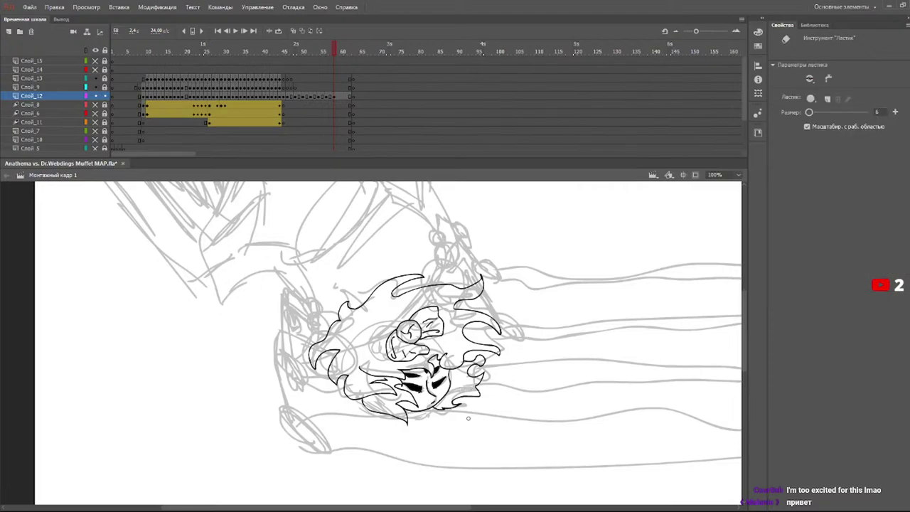
key(b)
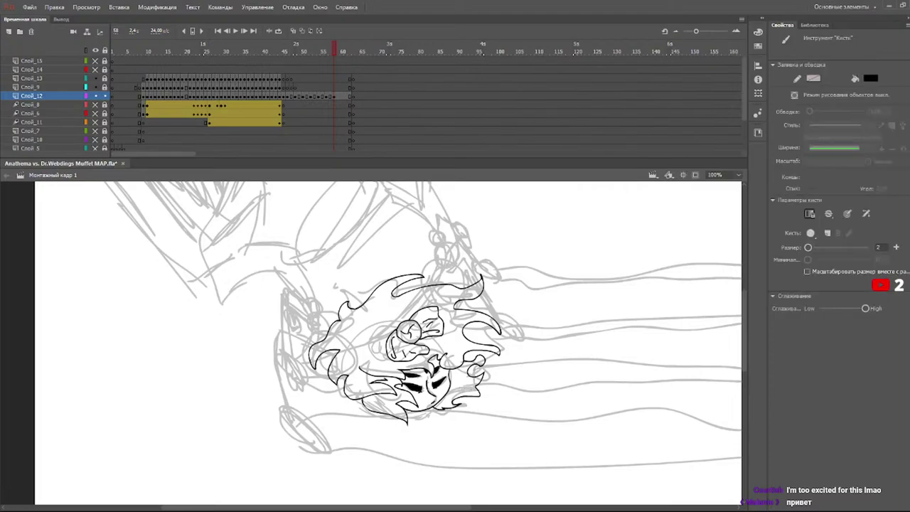
key(ctrl+z)
key(ctrl+z)
mouse_move(462, 362)
mouse_down()
mouse_move(478, 356)
mouse_move(484, 371)
mouse_move(479, 364)
mouse_move(474, 377)
mouse_move(491, 380)
mouse_move(435, 409)
mouse_up()
key(ctrl+z)
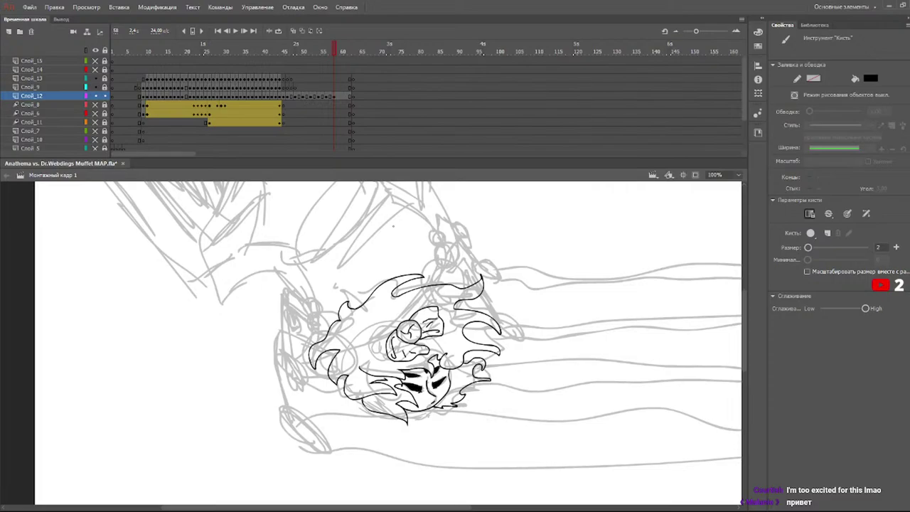
- Ink the bent foreground sleeve beside the head, from the shoulder around the elbow to the wrist
mouse_move(319, 51)
mouse_down()
mouse_move(284, 60)
mouse_move(348, 78)
mouse_move(316, 82)
mouse_move(339, 86)
mouse_move(323, 93)
mouse_move(338, 95)
mouse_move(298, 91)
mouse_move(350, 102)
mouse_move(334, 100)
mouse_up()
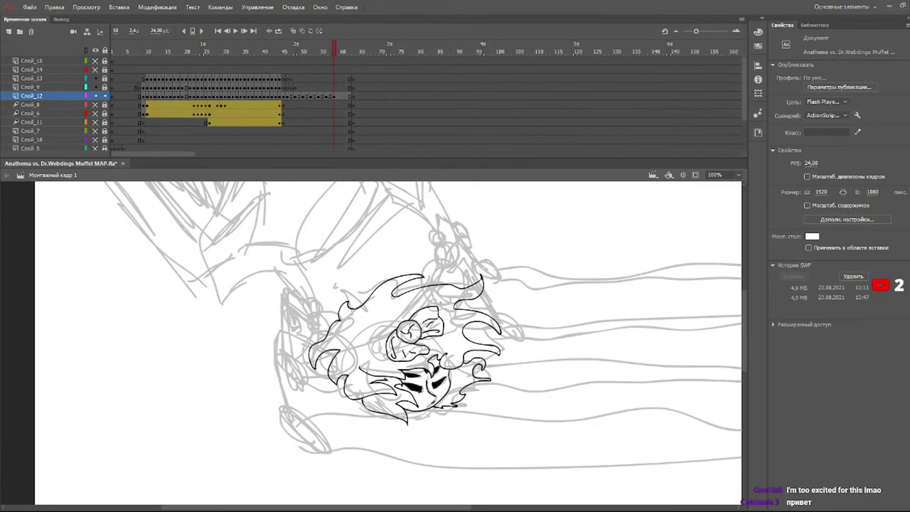
drag(326, 331, 274, 324)
key(ctrl+z)
mouse_move(324, 332)
mouse_down()
mouse_move(290, 323)
mouse_move(268, 331)
mouse_move(274, 421)
mouse_move(316, 412)
mouse_move(308, 357)
mouse_move(264, 321)
mouse_move(268, 413)
mouse_move(292, 421)
mouse_move(311, 412)
mouse_move(296, 364)
mouse_move(330, 364)
mouse_up()
key(ctrl+z)
key(ctrl+z)
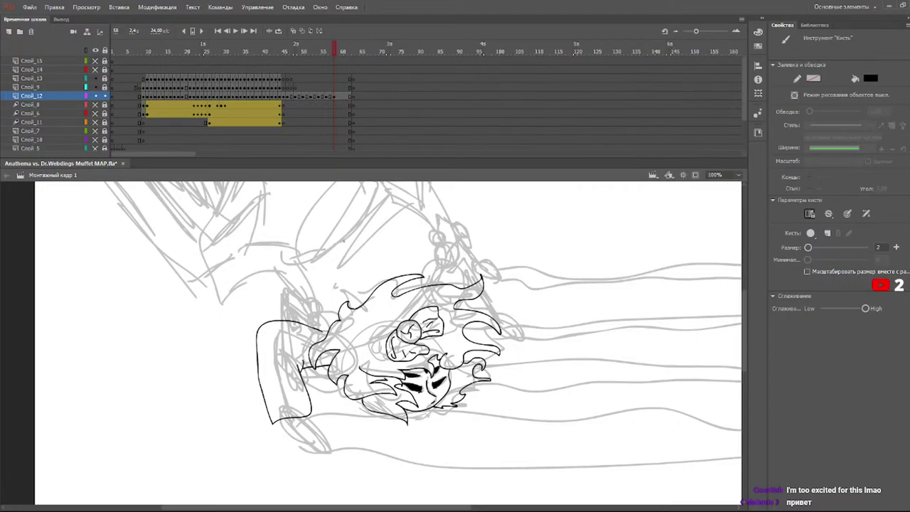
- Check the neighbouring frames and ink the missing small shapes beneath the chin on frame 56
click(326, 51)
click(317, 50)
drag(317, 49, 324, 52)
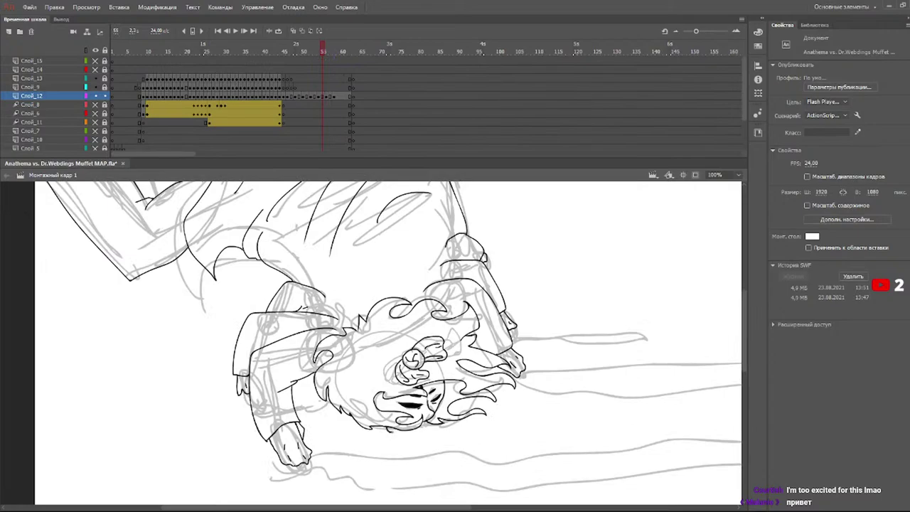
key(b)
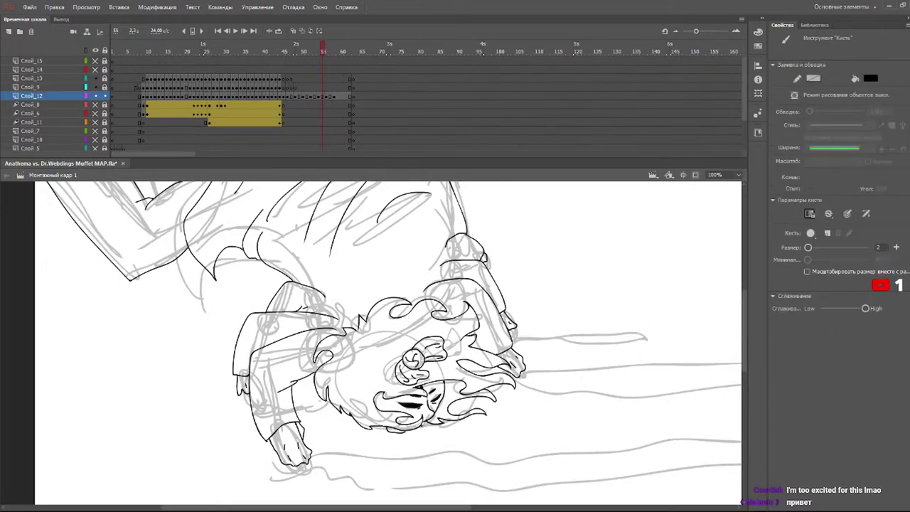
drag(307, 50, 326, 54)
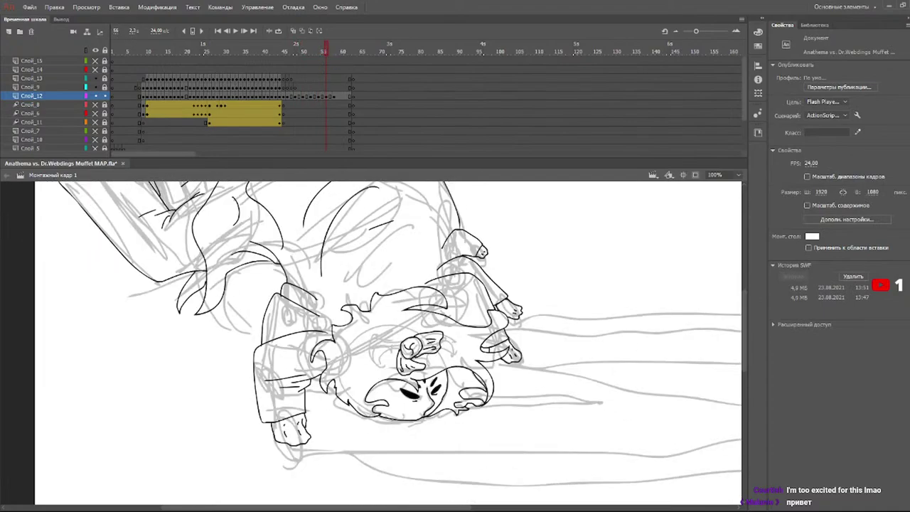
mouse_move(391, 417)
mouse_down()
mouse_move(395, 426)
mouse_move(438, 414)
mouse_up()
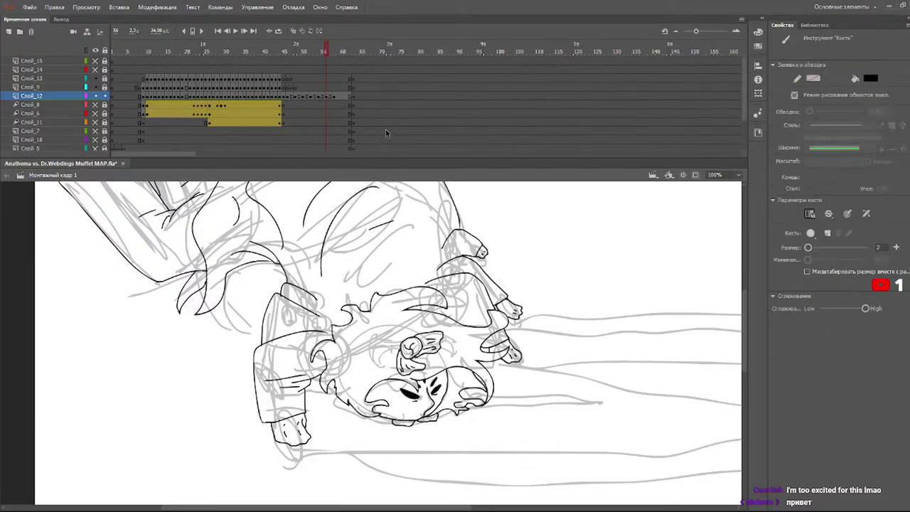
- Return to frame 58 and ink matching small shapes beneath the chin
drag(320, 50, 334, 51)
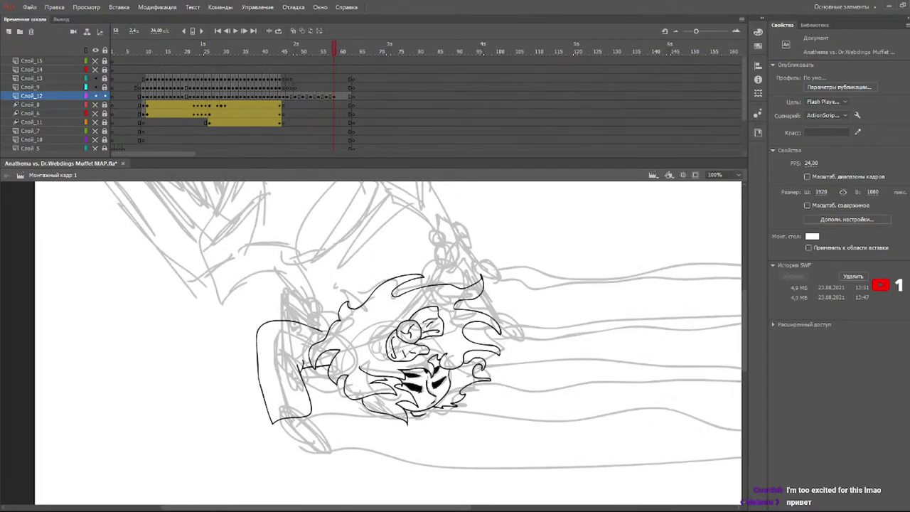
key(b)
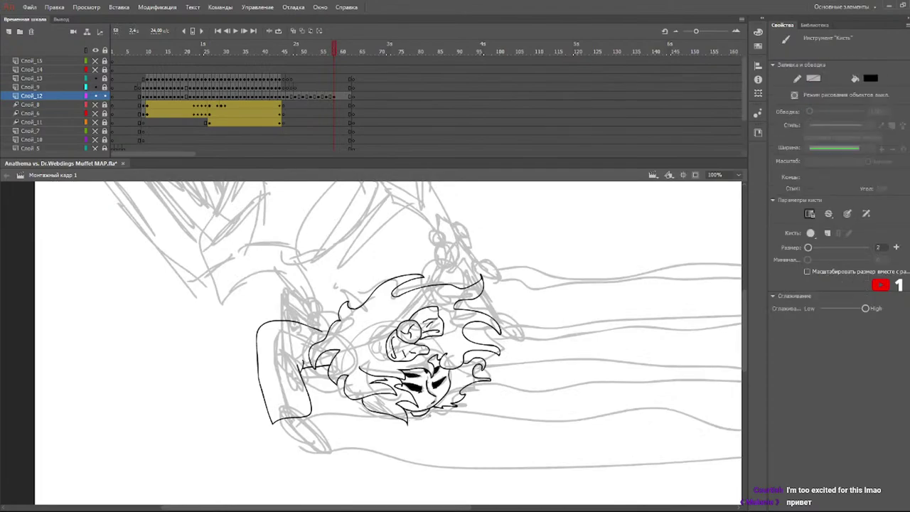
drag(436, 414, 448, 410)
- Ink the foreground sleeve's cuff and the hand on the ground, including its finger lines
drag(275, 424, 298, 422)
drag(290, 424, 308, 444)
key(ctrl+z)
mouse_move(283, 424)
mouse_down()
mouse_move(286, 441)
mouse_move(321, 447)
mouse_move(325, 435)
mouse_move(314, 424)
mouse_up()
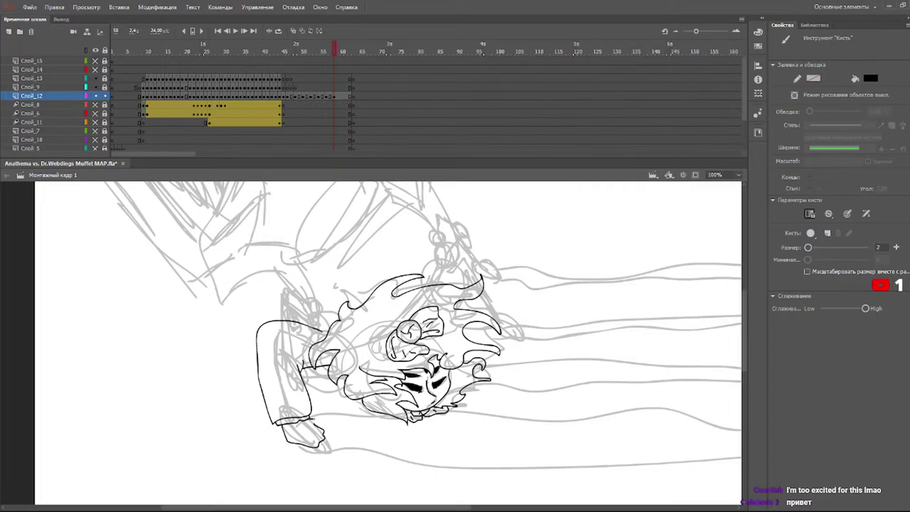
mouse_move(309, 427)
mouse_down()
mouse_move(318, 434)
mouse_move(307, 440)
mouse_up()
- Ink the second sleeve behind the foreground arm and add fold lines near the shoulder and elbow
drag(313, 55, 334, 85)
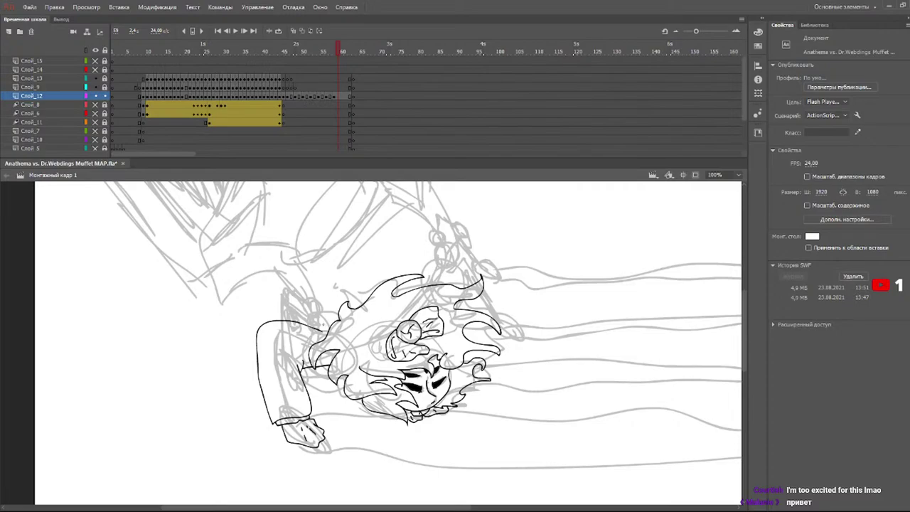
key(b)
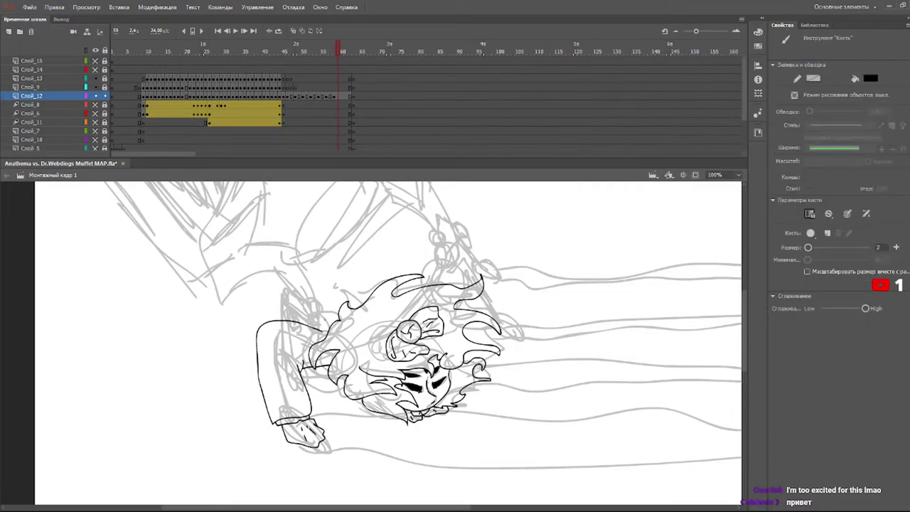
drag(284, 289, 313, 307)
key(ctrl+z)
mouse_move(323, 319)
mouse_down()
mouse_move(282, 295)
mouse_move(274, 314)
mouse_move(320, 327)
mouse_move(282, 297)
mouse_move(274, 315)
mouse_move(289, 292)
mouse_move(283, 297)
mouse_up()
key(ctrl+z)
key(ctrl+z)
key(ctrl+z)
mouse_move(299, 342)
mouse_down()
mouse_move(298, 361)
mouse_move(307, 361)
mouse_up()
key(ctrl+z)
key(ctrl+z)
- Ink the bent sleeve on the far side of the head and clean up where it meets the hair
mouse_move(427, 272)
mouse_down()
mouse_move(466, 253)
mouse_move(482, 257)
mouse_move(508, 312)
mouse_move(497, 316)
mouse_up()
key(ctrl+z)
drag(425, 272, 468, 251)
key(ctrl+z)
mouse_move(424, 272)
mouse_down()
mouse_move(459, 250)
mouse_move(490, 279)
mouse_move(504, 310)
mouse_move(490, 317)
mouse_up()
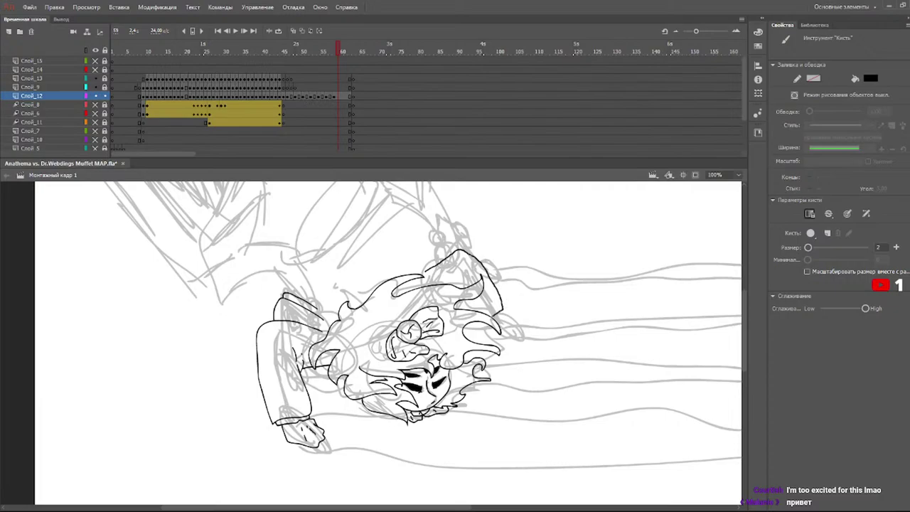
key(e)
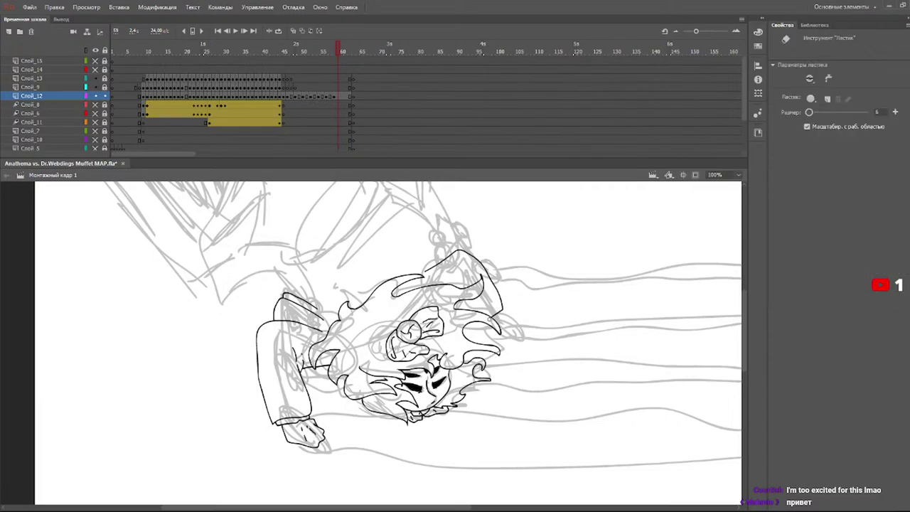
key(b)
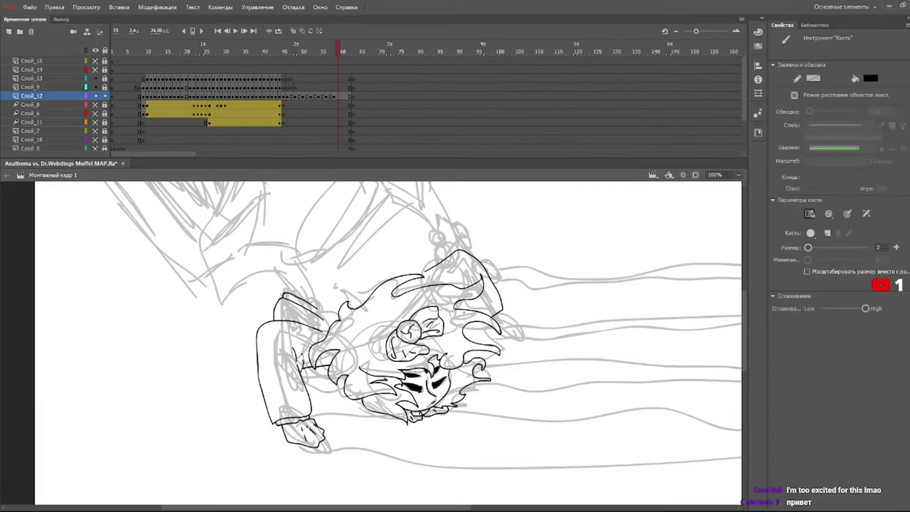
drag(459, 307, 469, 310)
key(e)
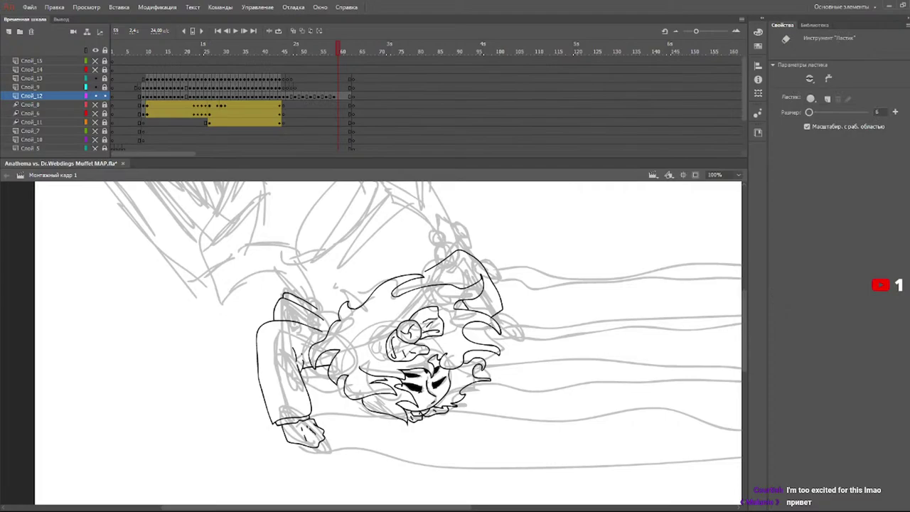
key(b)
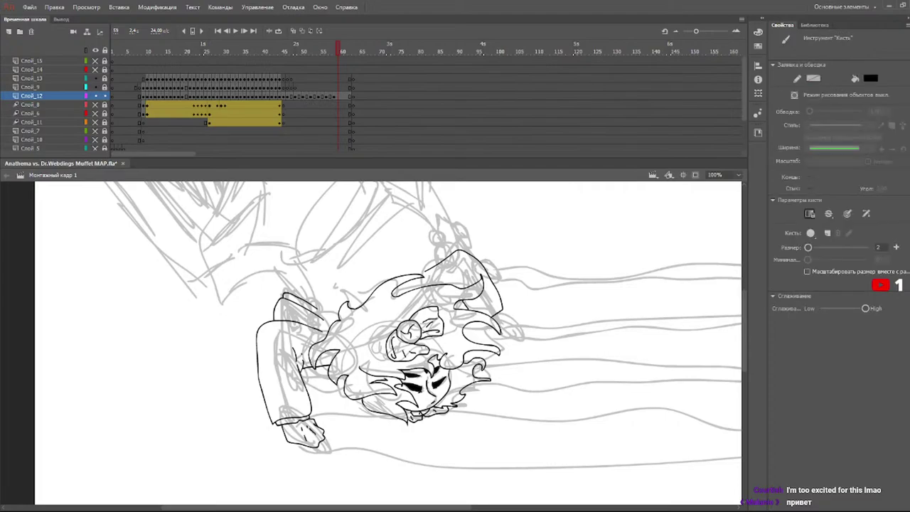
- Ink the cuff and hand at the end of the far-side sleeve, with its finger lines
mouse_move(500, 331)
mouse_down()
mouse_move(521, 334)
mouse_move(509, 315)
mouse_up()
key(ctrl+z)
key(ctrl+z)
key(ctrl+z)
mouse_move(508, 322)
mouse_down()
mouse_move(517, 329)
mouse_move(510, 336)
mouse_up()
- Ink the two remaining far-side arms stacked above the first one, each with its cuff and small hand
mouse_move(434, 253)
mouse_down()
mouse_move(455, 241)
mouse_move(484, 255)
mouse_up()
key(ctrl+z)
key(e)
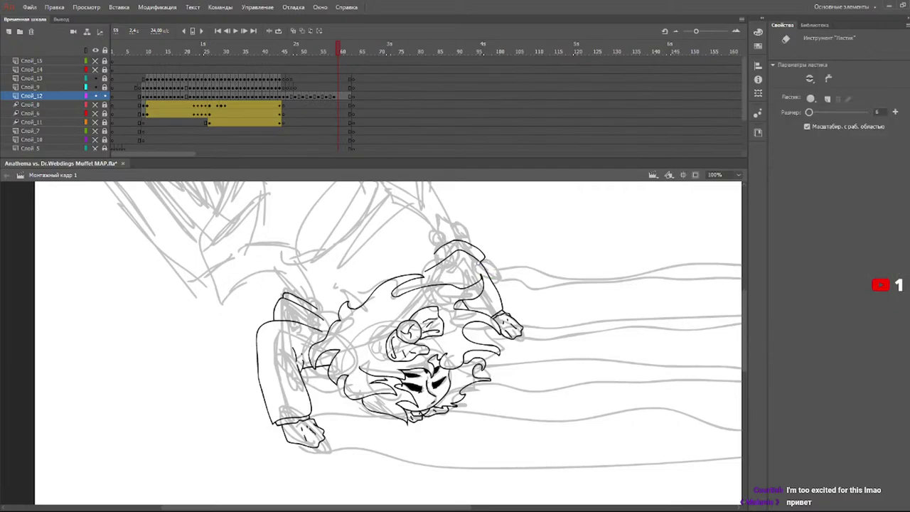
key(b)
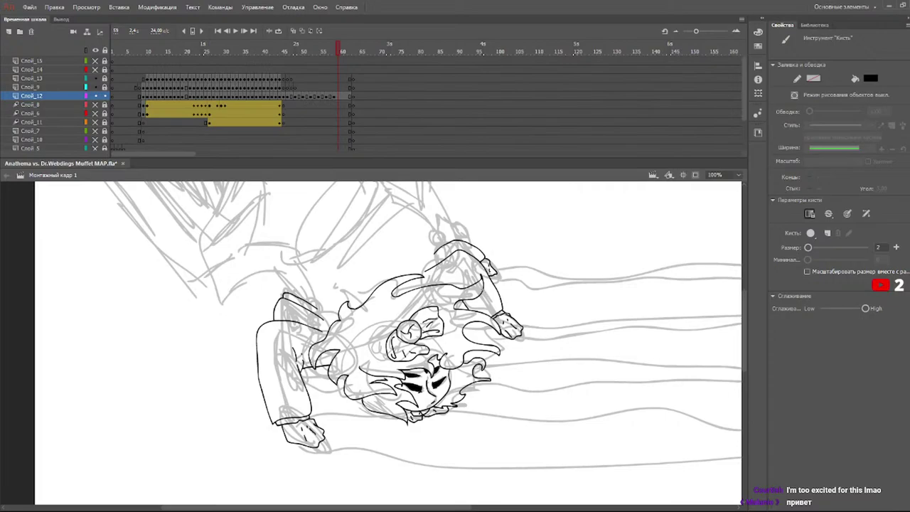
mouse_move(428, 239)
mouse_down()
mouse_move(426, 226)
mouse_move(446, 214)
mouse_move(459, 225)
mouse_move(445, 241)
mouse_move(464, 227)
mouse_up()
- Ink the garment's wavy back edge and its curved, pointed hem down to the foreground arms
scroll(746, 302, up, 5)
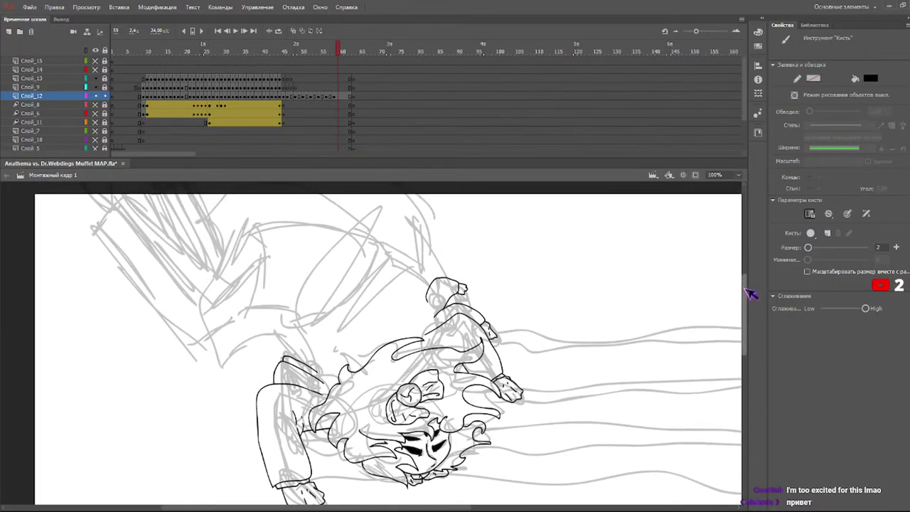
mouse_move(289, 356)
mouse_down()
mouse_move(246, 321)
mouse_move(219, 391)
mouse_up()
key(ctrl+z)
mouse_move(275, 339)
mouse_down()
mouse_move(242, 378)
mouse_move(219, 371)
mouse_move(196, 241)
mouse_move(243, 197)
mouse_move(235, 192)
mouse_move(207, 277)
mouse_move(243, 369)
mouse_move(248, 343)
mouse_move(267, 332)
mouse_up()
key(ctrl+z)
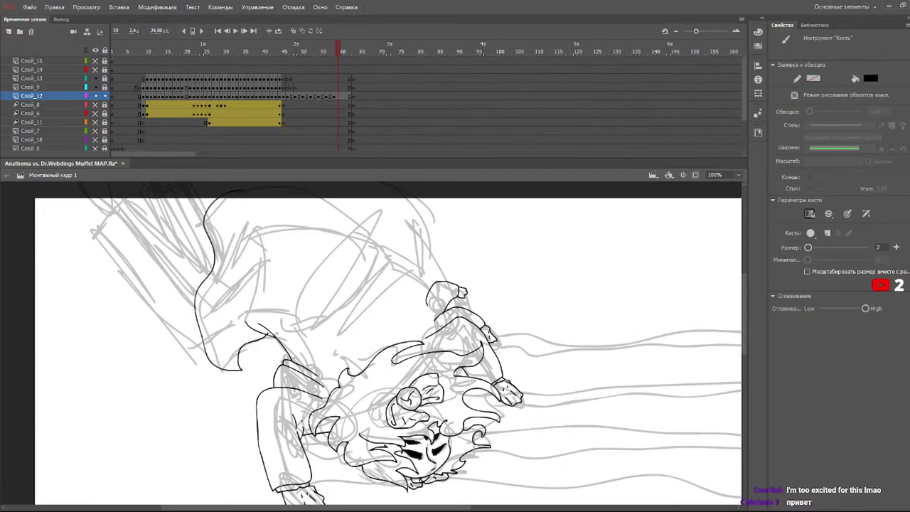
key(e)
key(b)
- Ink the long curved fabric folds across the body of the garment
drag(278, 328, 345, 208)
drag(334, 214, 297, 270)
drag(307, 331, 396, 210)
drag(355, 268, 347, 331)
drag(368, 302, 397, 261)
key(ctrl+z)
key(ctrl+z)
drag(362, 308, 378, 296)
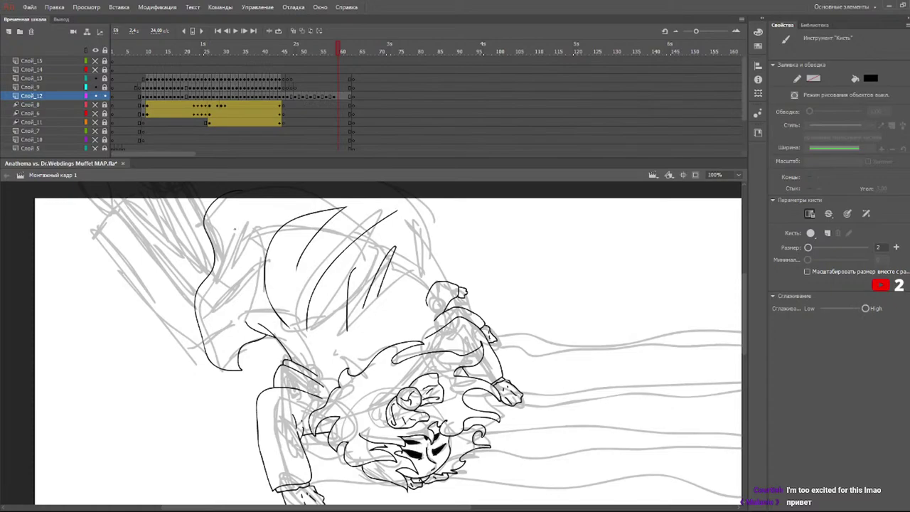
drag(239, 276, 257, 202)
- Ink the garment's upper contour past the canvas edge and down the back to the topmost arm
scroll(454, 210, up, 2)
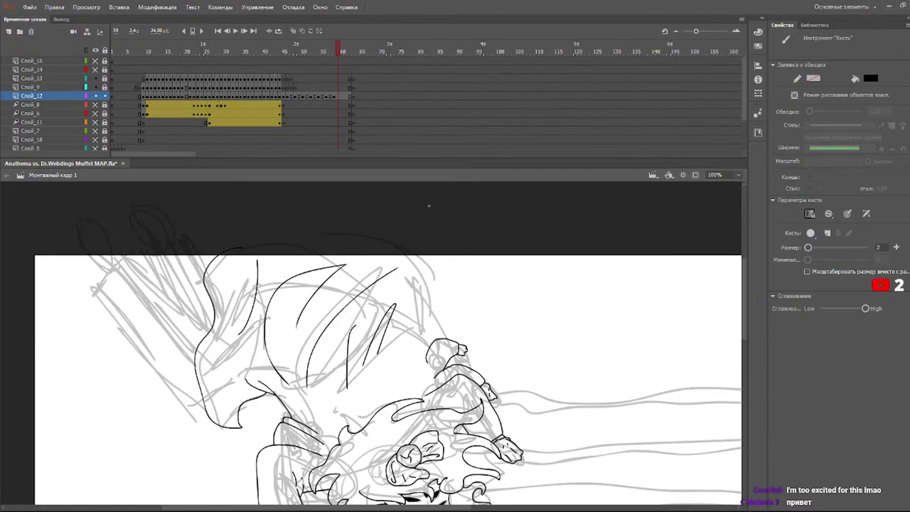
drag(238, 247, 395, 252)
key(ctrl+z)
mouse_move(225, 241)
mouse_down()
mouse_move(276, 249)
mouse_move(388, 241)
mouse_move(423, 273)
mouse_move(436, 340)
mouse_up()
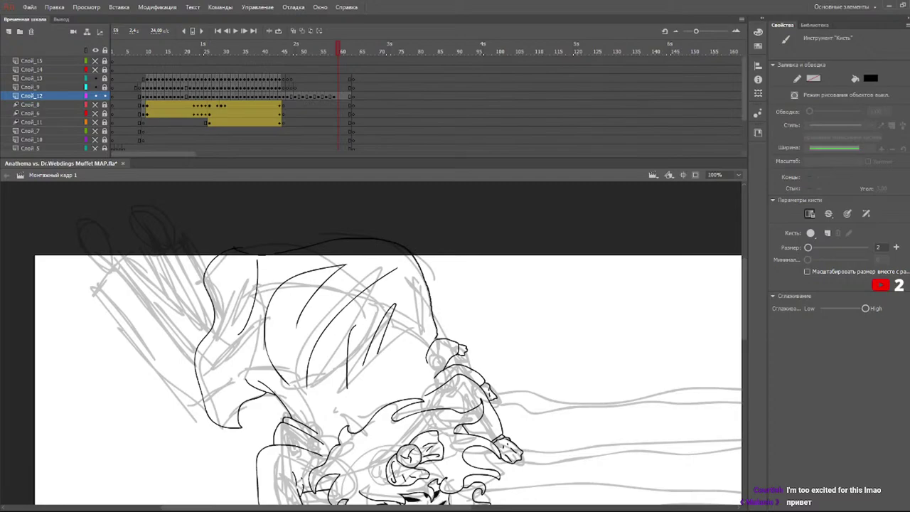
scroll(755, 307, down, 3)
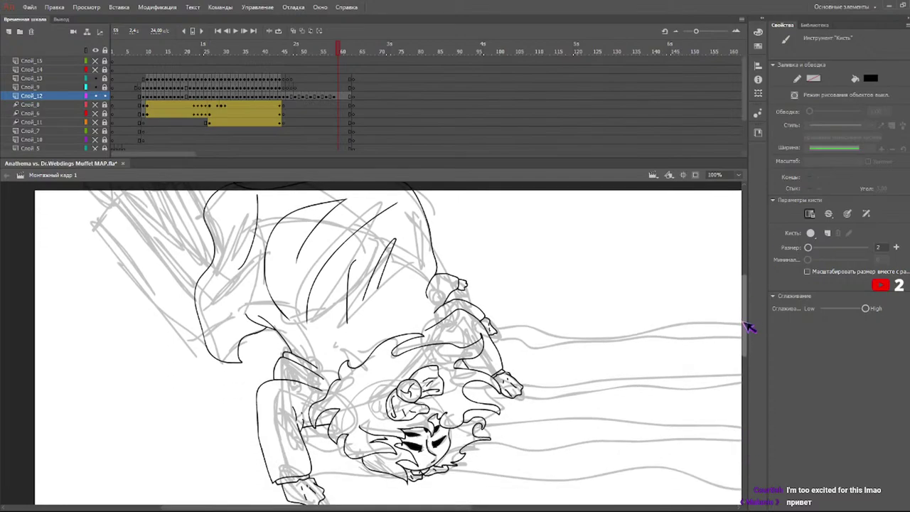
- Ink the outlines of the two raised legs extending from the garment on frame 58
mouse_move(297, 44)
mouse_down()
mouse_move(291, 50)
mouse_move(341, 62)
mouse_up()
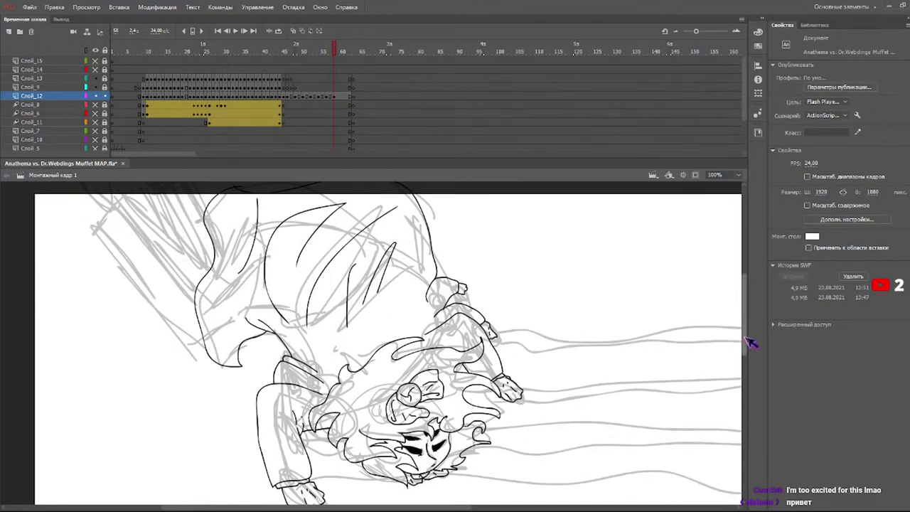
scroll(748, 331, up, 2)
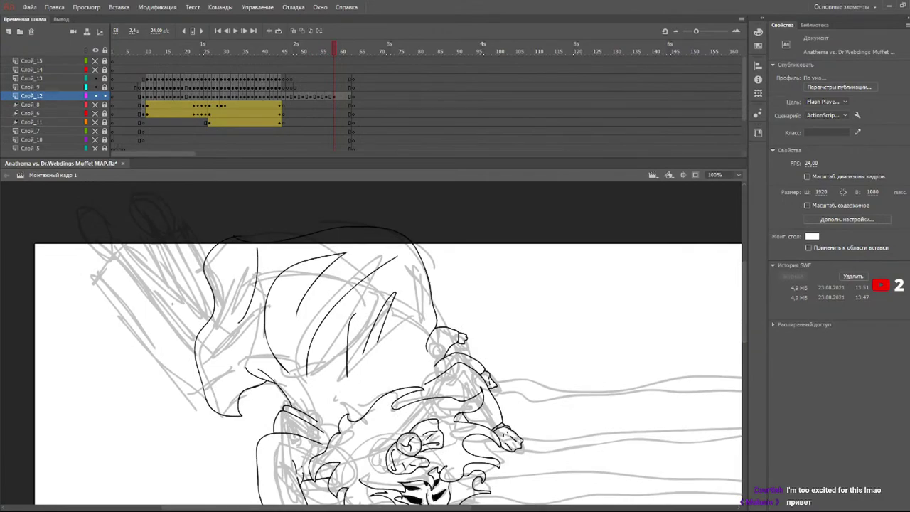
drag(206, 400, 94, 287)
key(ctrl+z)
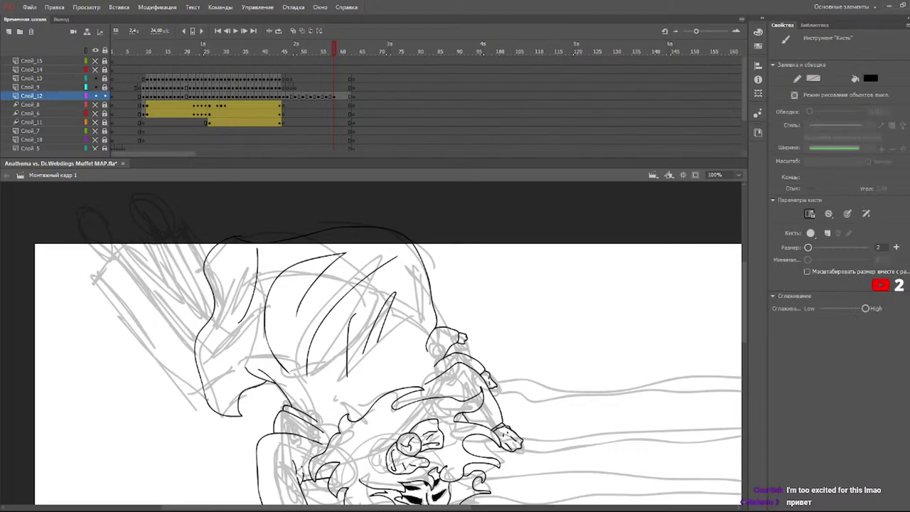
mouse_move(204, 398)
mouse_down()
mouse_move(91, 283)
mouse_move(206, 396)
mouse_up()
key(ctrl+z)
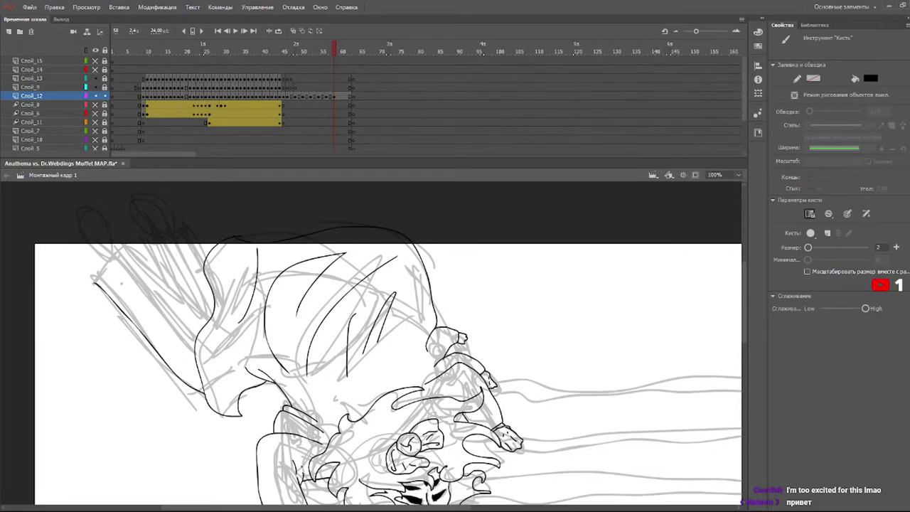
mouse_move(94, 283)
mouse_down()
mouse_move(108, 256)
mouse_move(134, 252)
mouse_move(206, 317)
mouse_up()
mouse_move(172, 284)
mouse_down()
mouse_move(160, 250)
mouse_move(173, 227)
mouse_move(210, 253)
mouse_up()
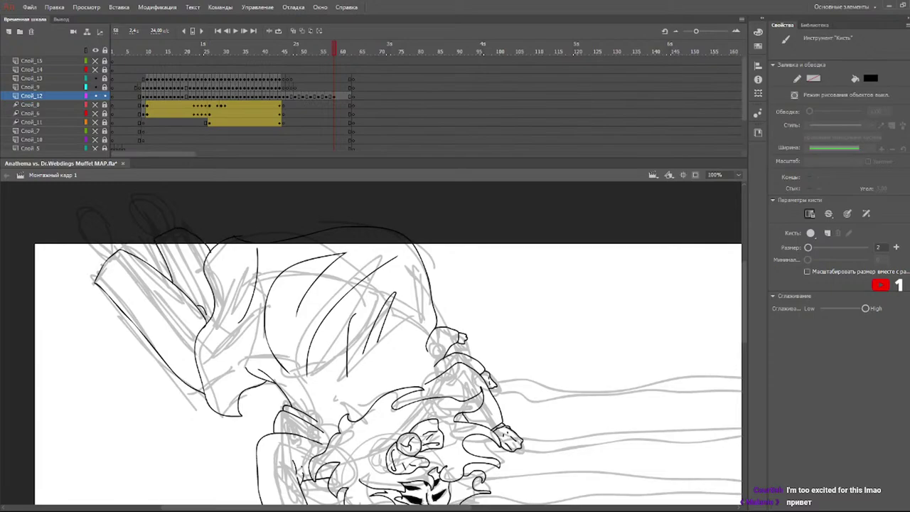
- Close the end of the nearer leg and ink its ankle and foot beyond the canvas edge, tidying the overlaps
mouse_move(115, 249)
mouse_down()
mouse_move(76, 211)
mouse_move(97, 277)
mouse_up()
drag(99, 219, 47, 237)
mouse_move(94, 256)
mouse_down()
mouse_move(68, 206)
mouse_move(99, 268)
mouse_up()
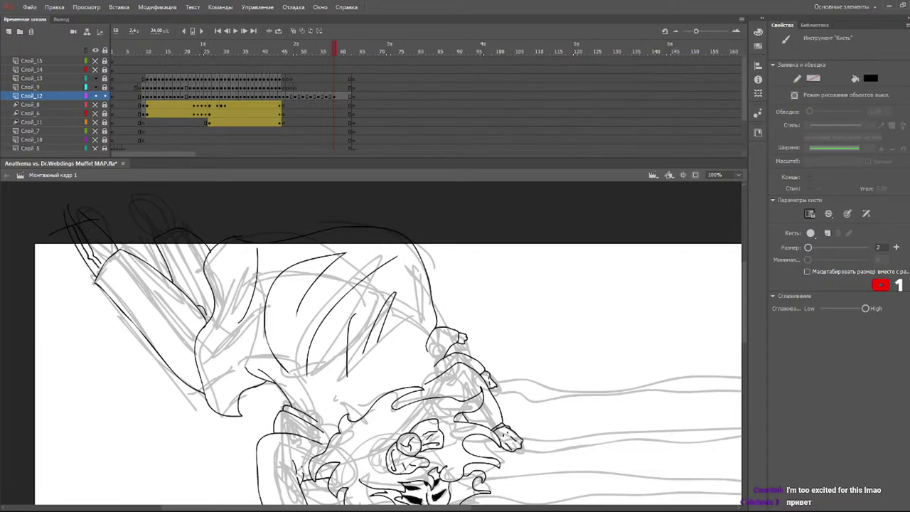
key(e)
click(103, 271)
key(b)
key(e)
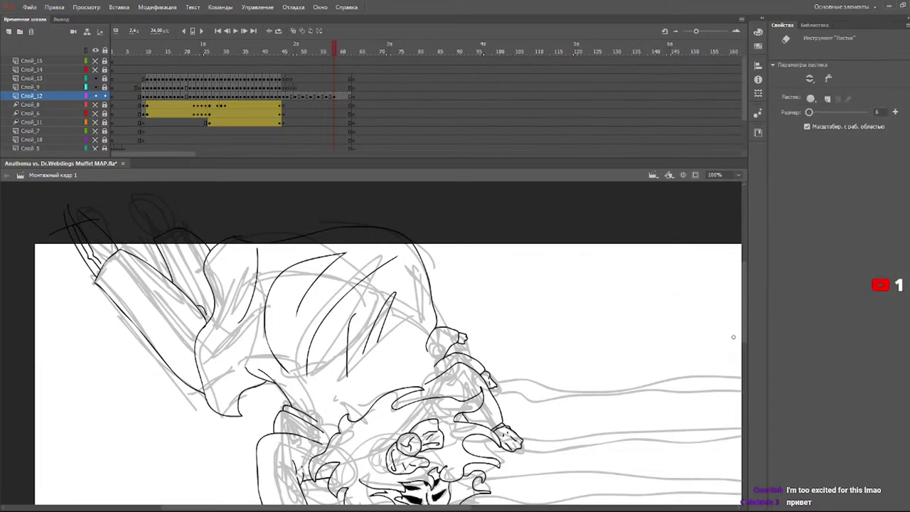
drag(745, 331, 750, 366)
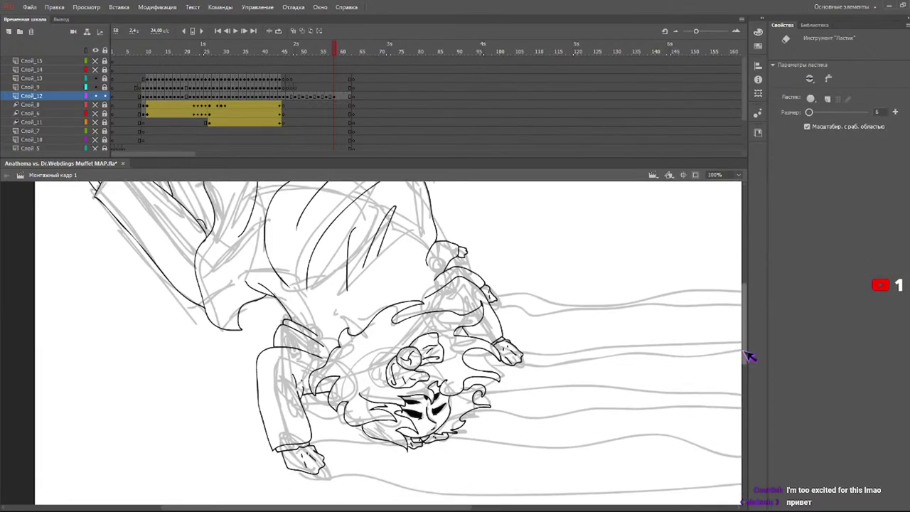
- Hide the grey rough sketches and play back the inked Слой_12 linework from around frame 45 with the whole figure in view
click(285, 51)
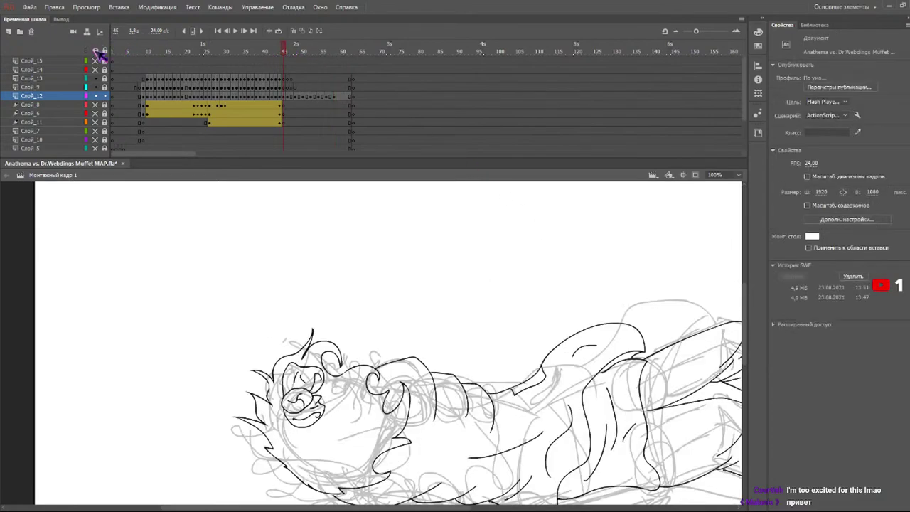
click(96, 86)
key(Return)
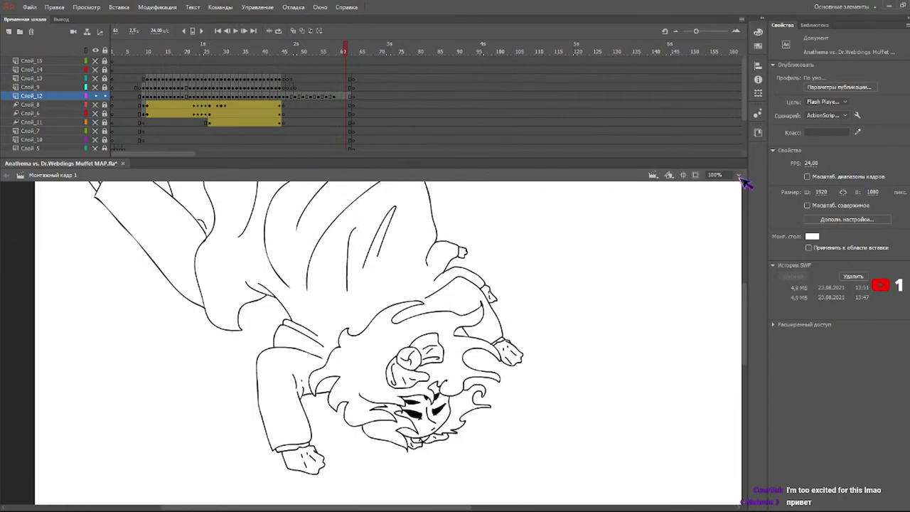
key(ctrl+minus)
drag(311, 47, 264, 51)
key(Return)
key(Return)
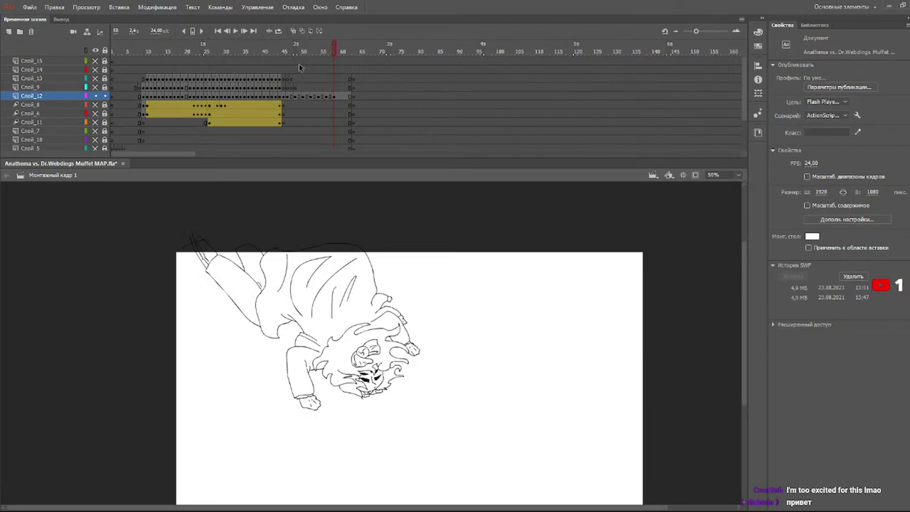
- Replay and scrub through the inked frames from about frame 40 to 59 to examine how the character's motion reads
click(275, 31)
drag(276, 49, 258, 48)
key(Return)
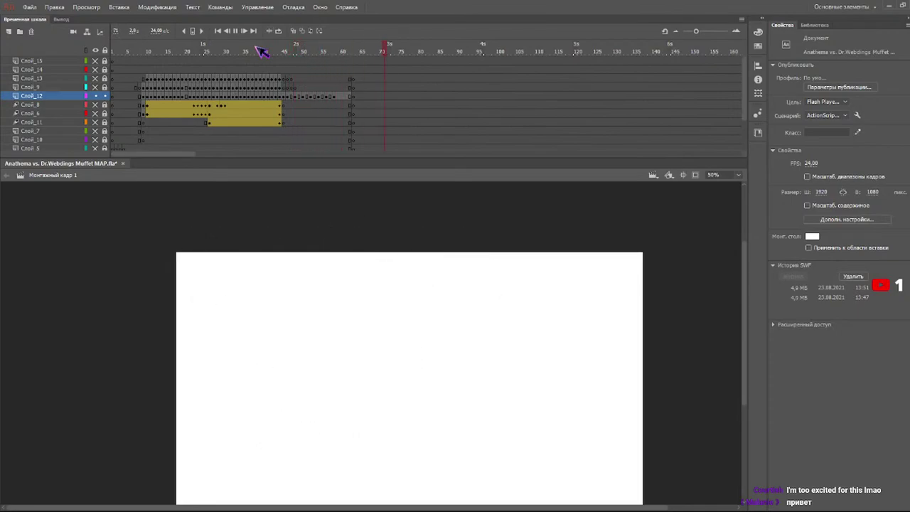
click(267, 46)
key(Return)
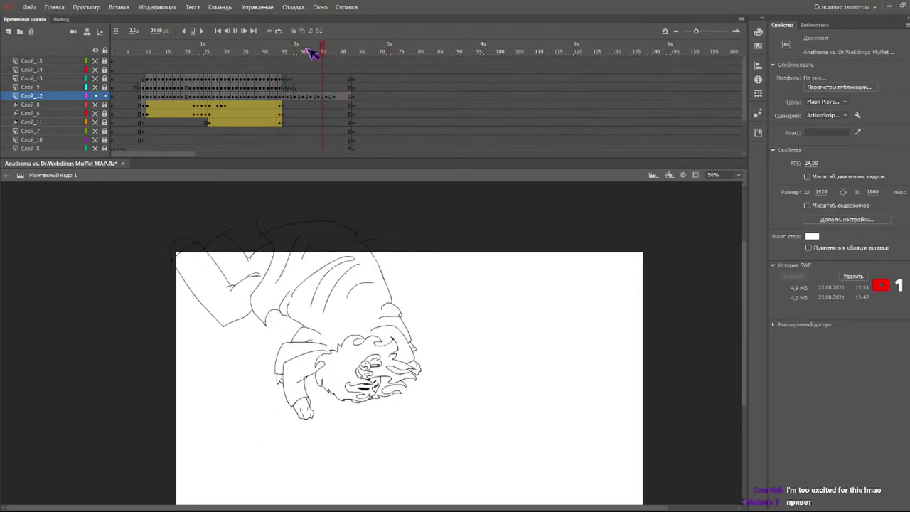
mouse_move(340, 52)
mouse_down()
mouse_move(295, 53)
mouse_move(311, 53)
mouse_up()
key(Return)
click(291, 51)
key(Return)
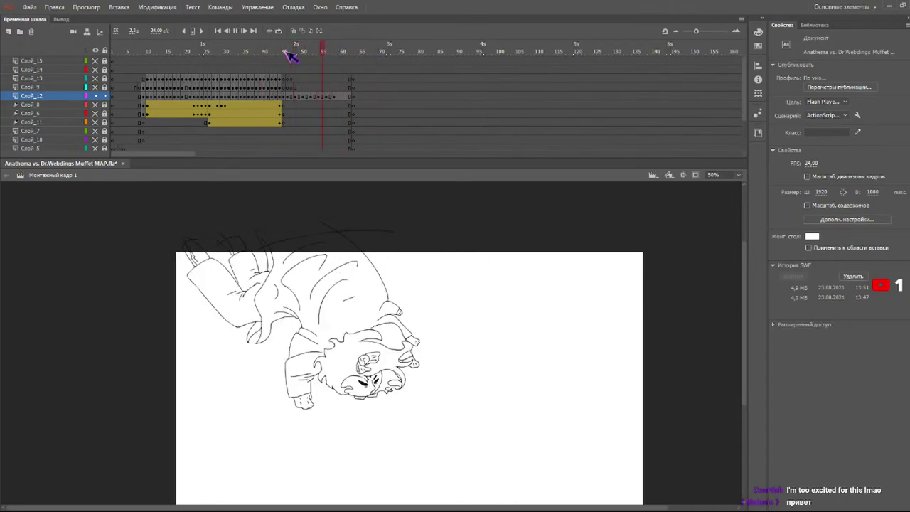
click(339, 53)
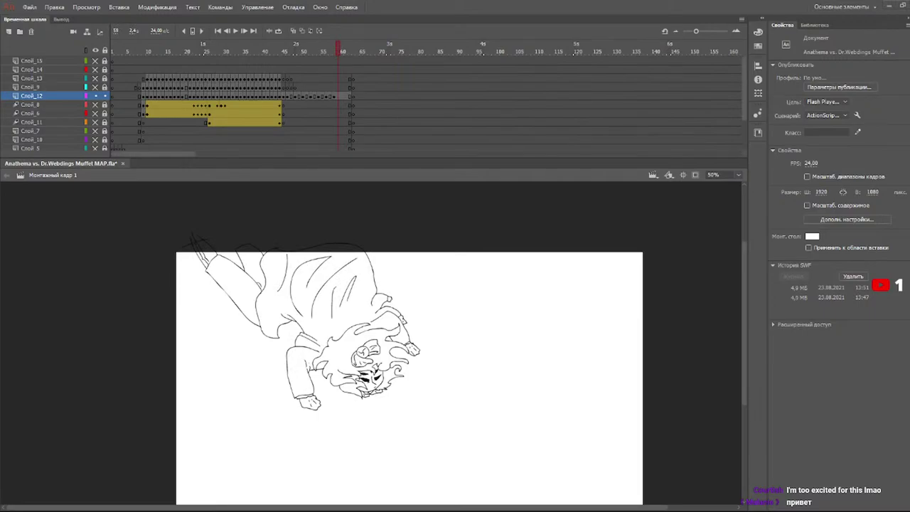
drag(339, 50, 297, 48)
- Ink a sleeve cuff edge above the lowest hand on frame 53, reducing the Eraser size to 3 to tidy it
mouse_move(290, 48)
mouse_down()
mouse_move(310, 51)
mouse_move(309, 61)
mouse_move(331, 51)
mouse_move(315, 49)
mouse_move(334, 54)
mouse_move(305, 50)
mouse_move(316, 51)
mouse_up()
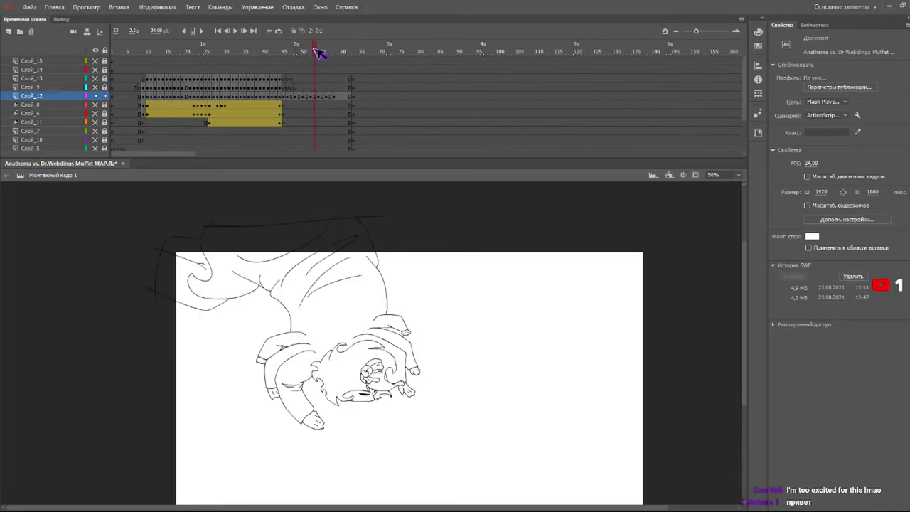
key(ctrl+equal)
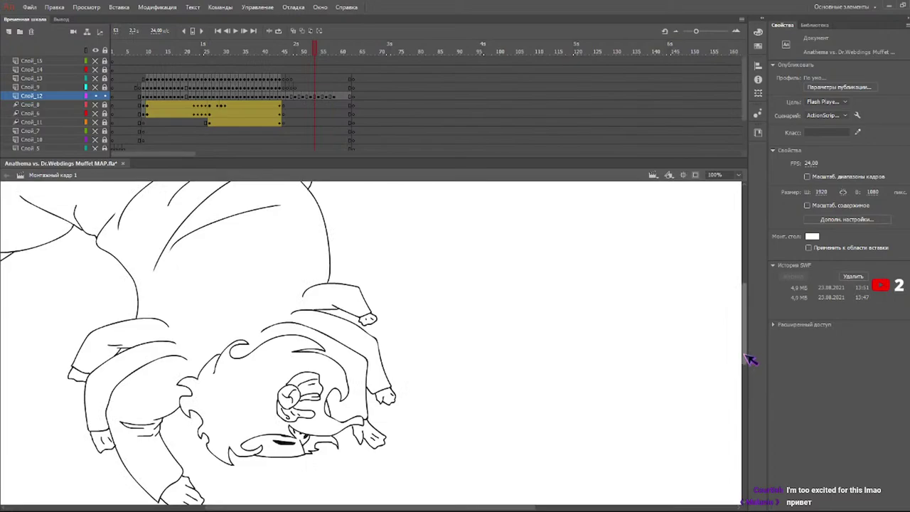
scroll(747, 369, down, 3)
key(b)
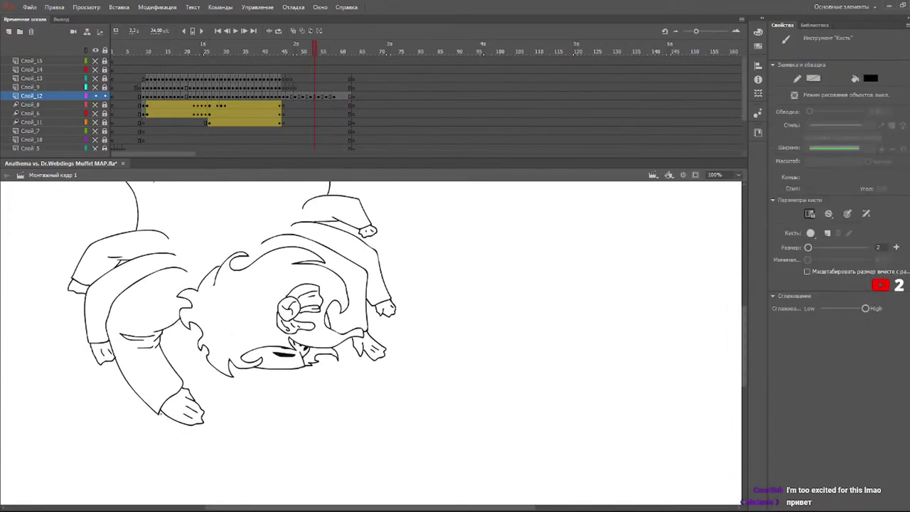
drag(162, 413, 183, 392)
key(e)
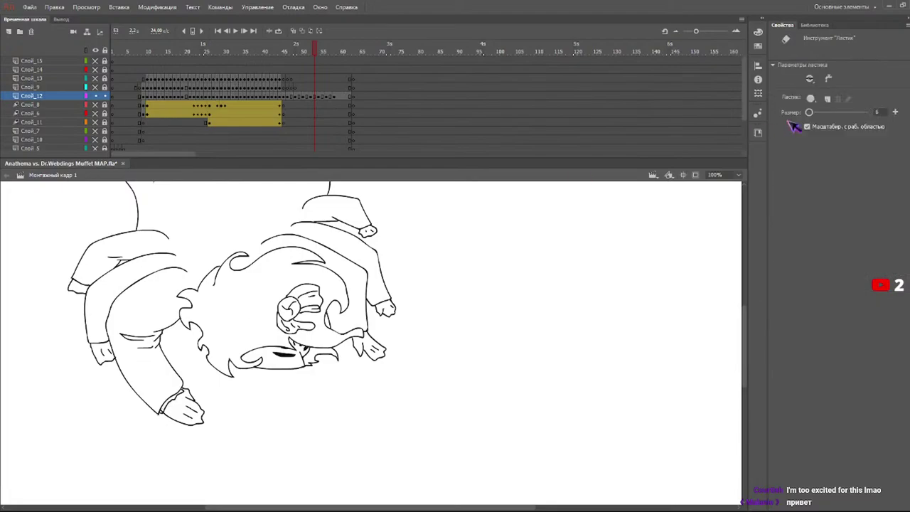
drag(809, 113, 806, 115)
key(b)
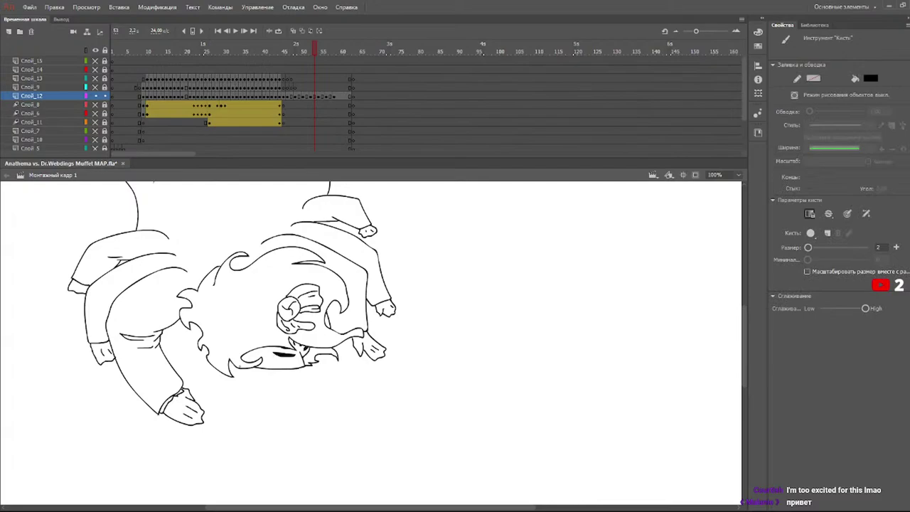
- Add matching cuff edges at the wrists of the other foreground arms on frame 53 and clean up their ends
key(e)
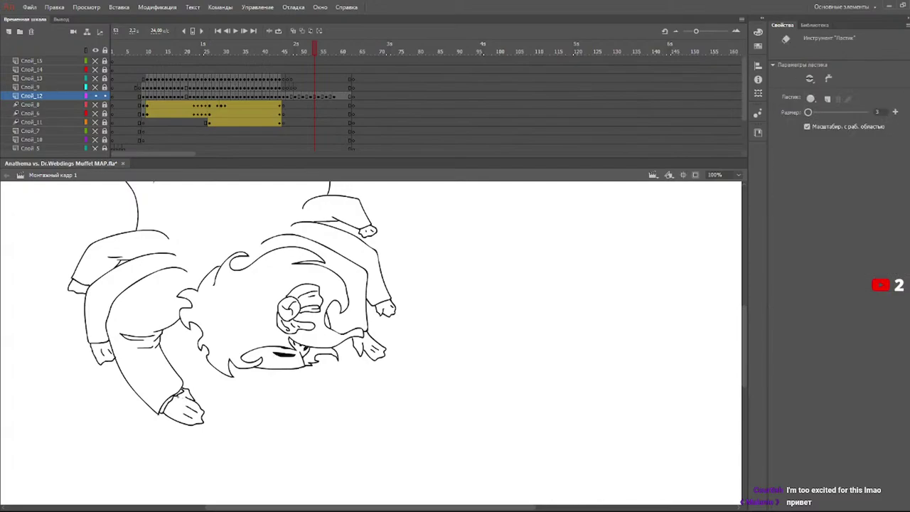
key(b)
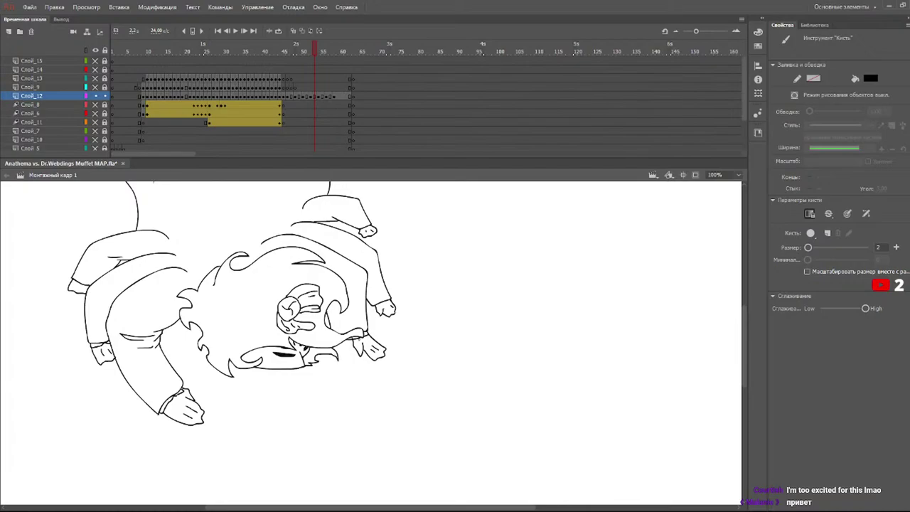
key(e)
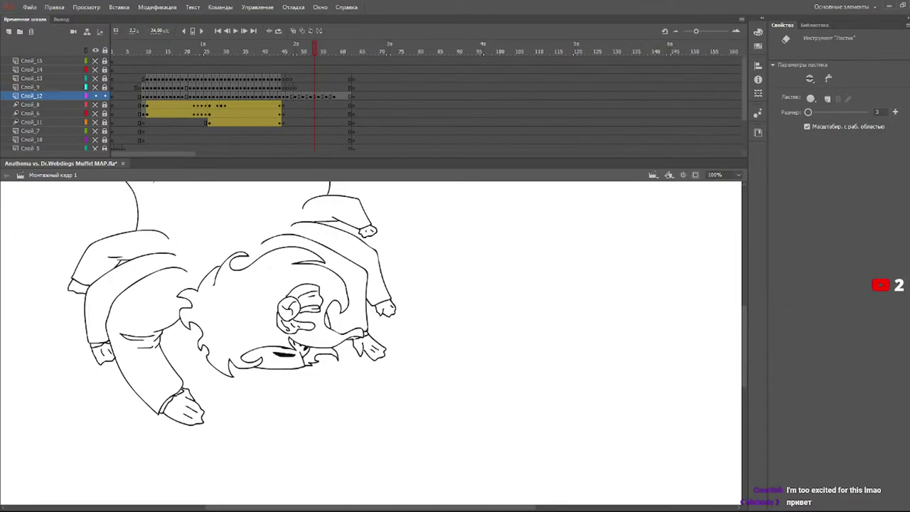
key(b)
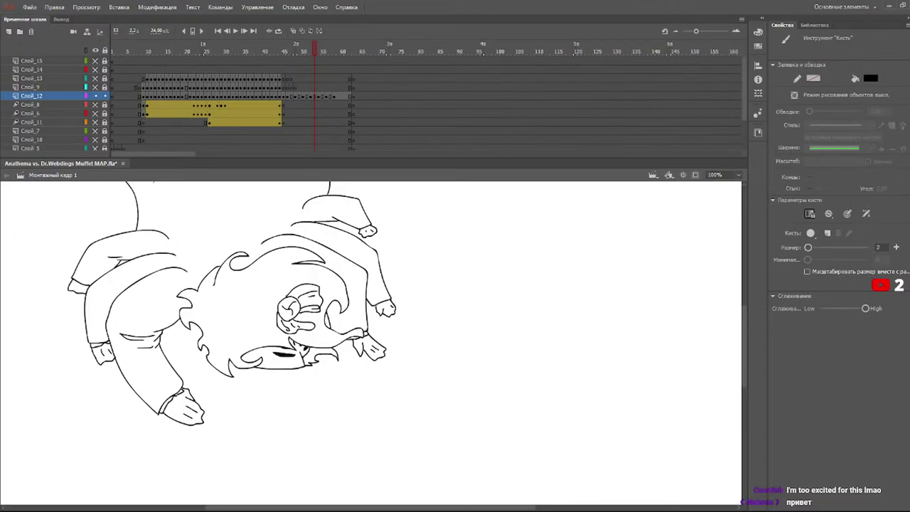
- Ink a cuff edge on the sleeve above the lowest hand on frame 54 and erase the stray overlaps
drag(302, 49, 319, 54)
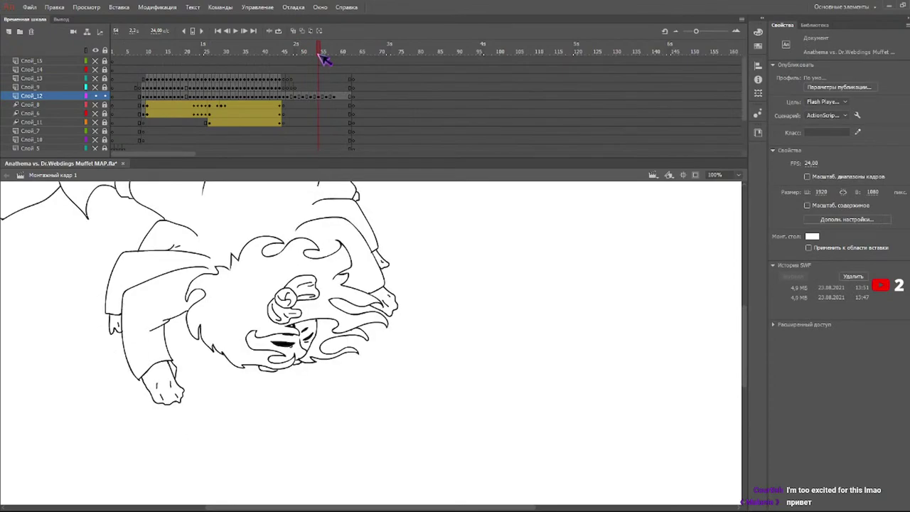
key(b)
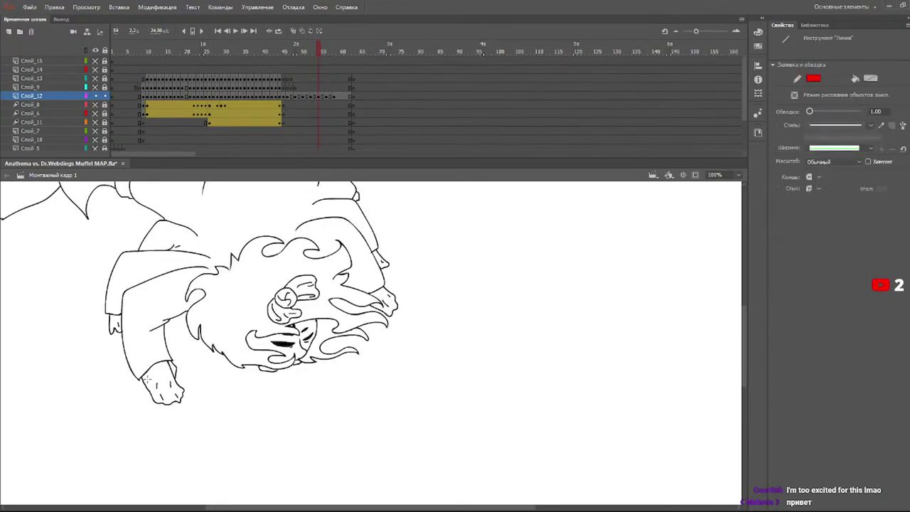
drag(143, 379, 155, 369)
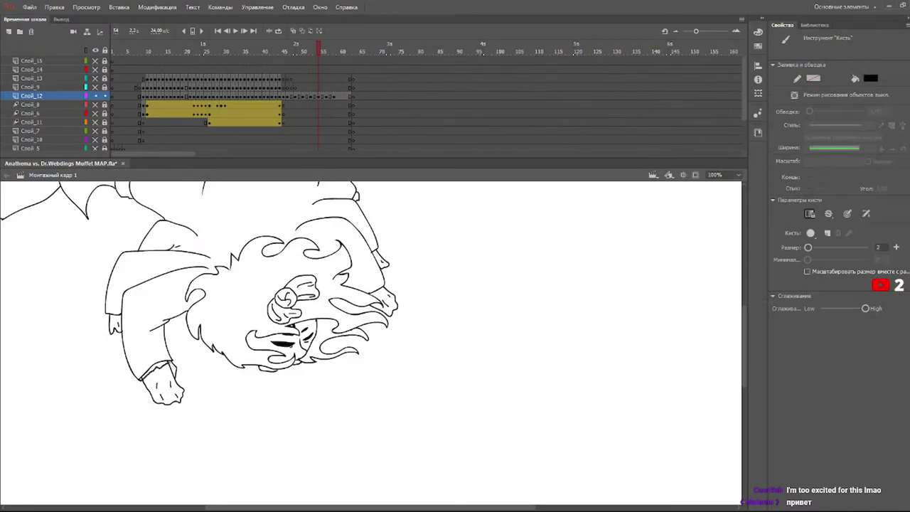
key(e)
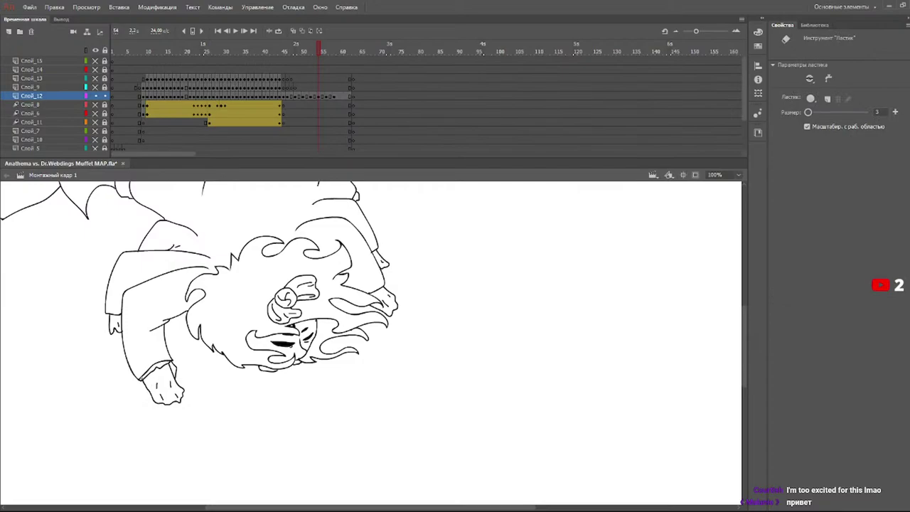
key(b)
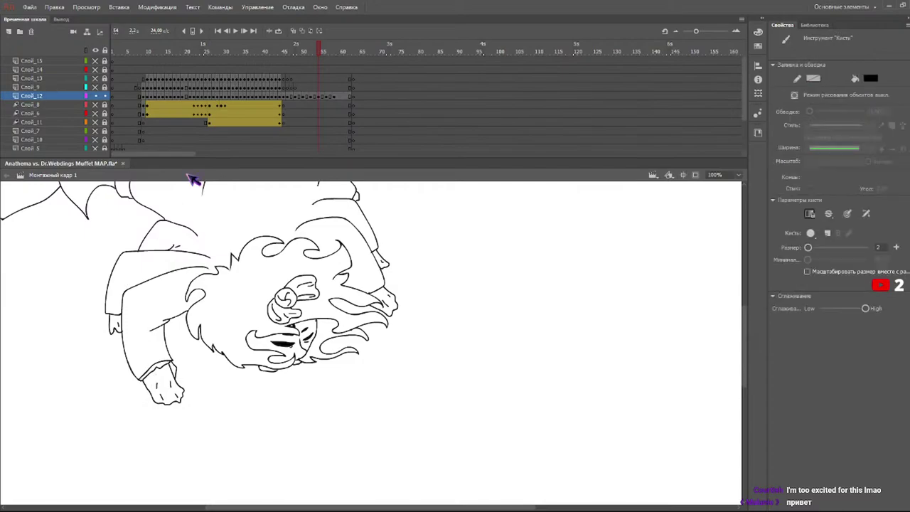
- Compare the neighbouring frames and ink a small cuff line at the wrist of the partly hidden rear arm on frame 54
drag(295, 48, 320, 52)
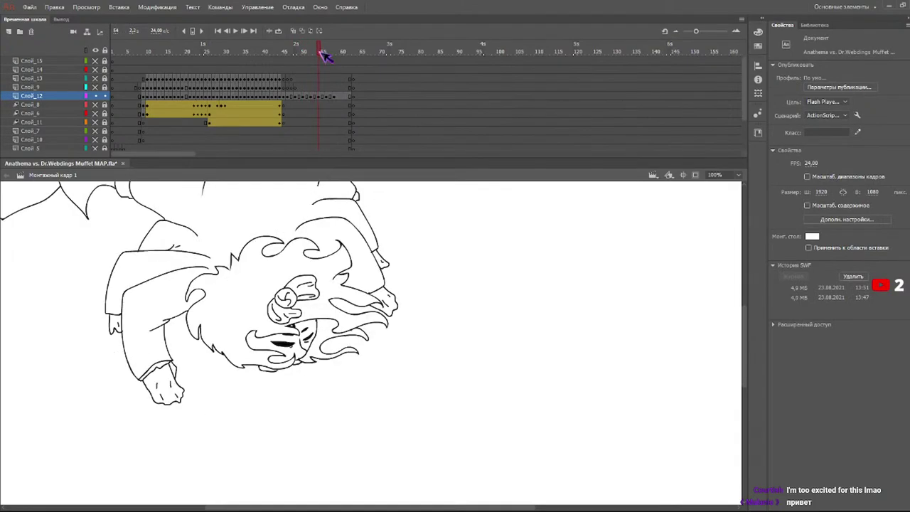
key(b)
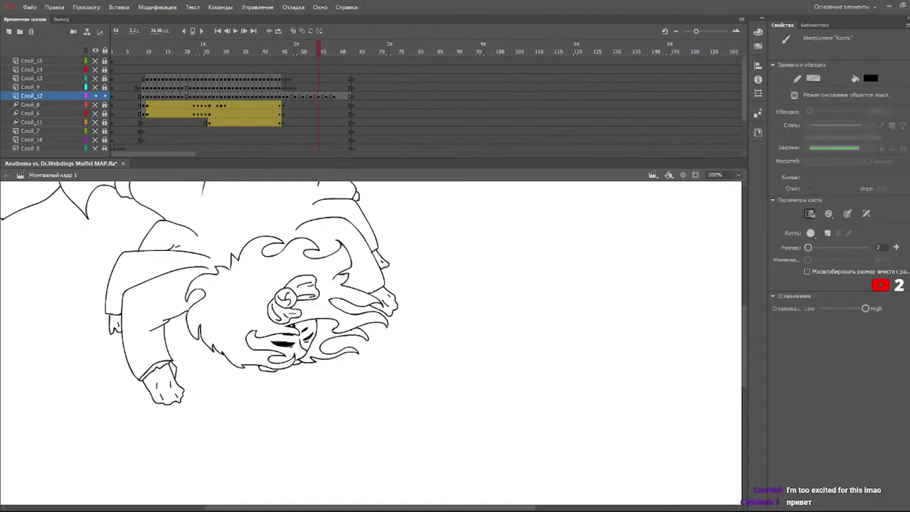
drag(108, 317, 118, 318)
key(ctrl+z)
key(e)
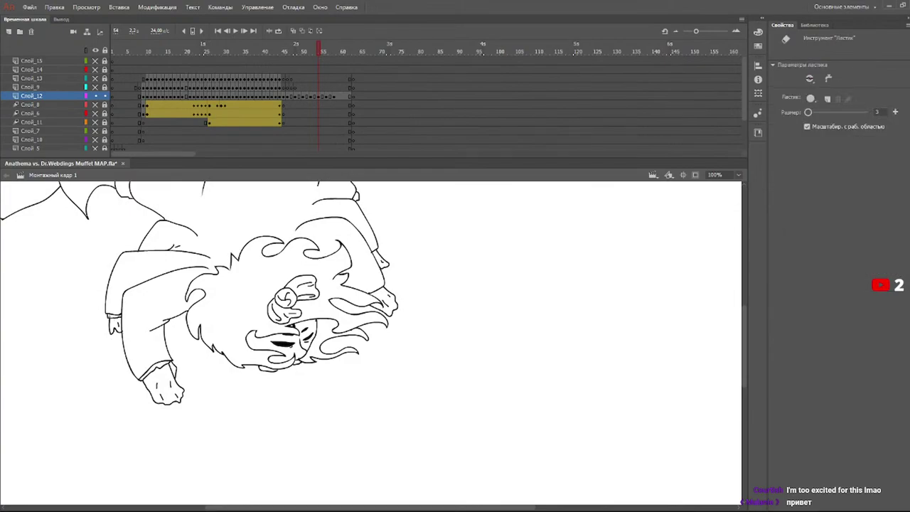
key(b)
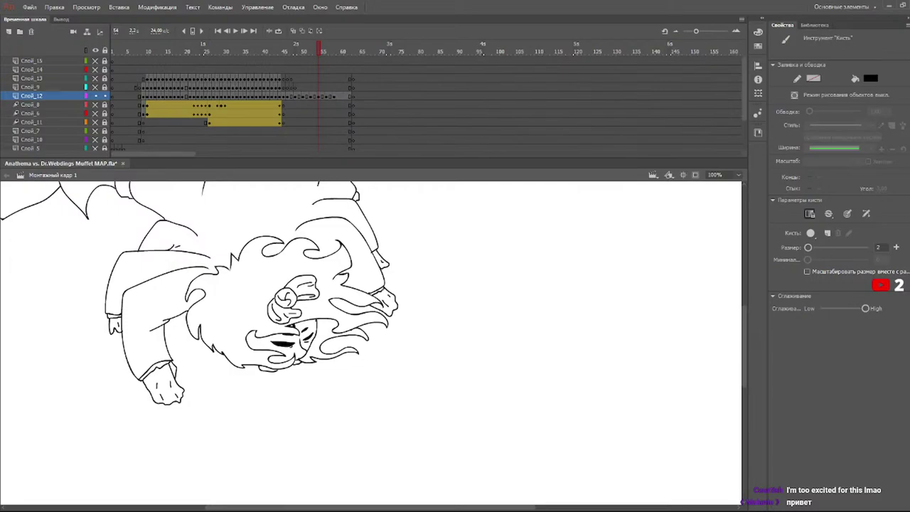
- Ink a ragged cuff edge between the sleeve and the lowest hand of the long hanging arm on frame 47
mouse_move(316, 54)
mouse_down()
mouse_move(301, 48)
mouse_move(308, 54)
mouse_move(291, 61)
mouse_move(308, 57)
mouse_move(297, 62)
mouse_up()
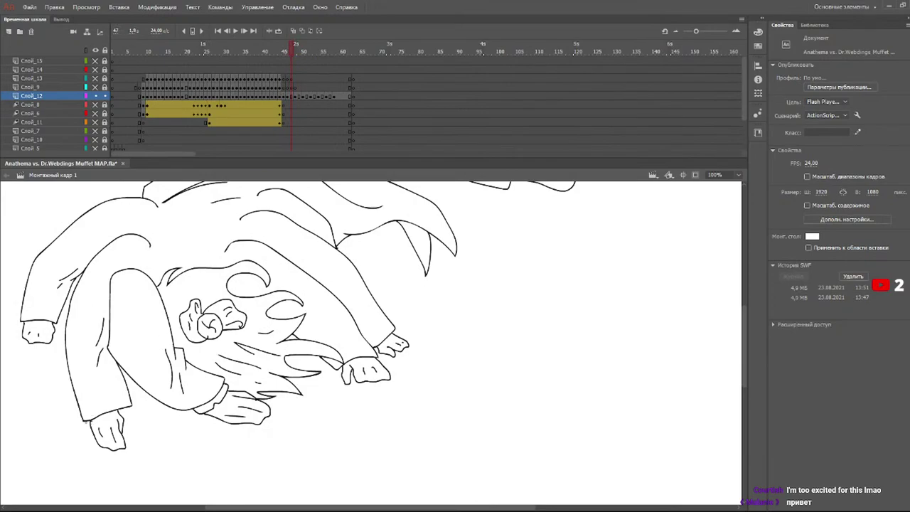
drag(89, 425, 124, 413)
key(e)
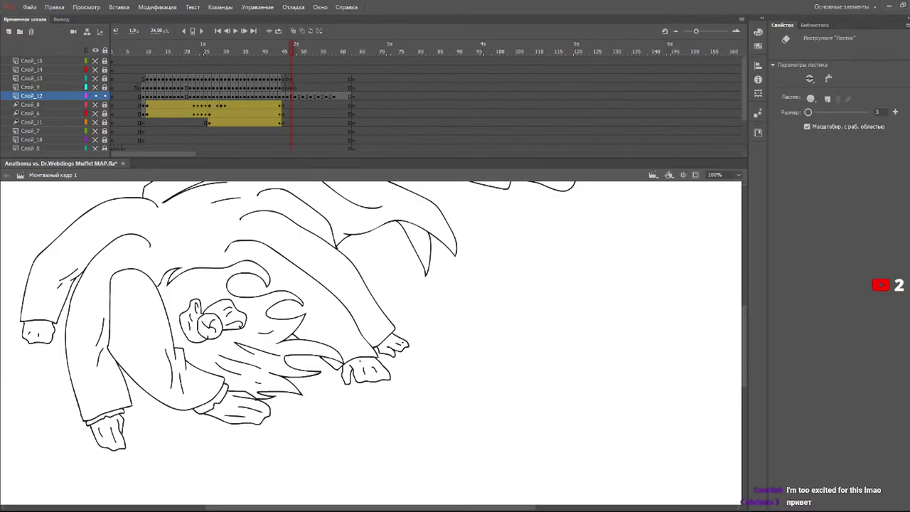
- Ink a cuff edge above the hand beside the hair tips on frame 47 and erase the overlap at its corner
key(b)
drag(339, 370, 346, 365)
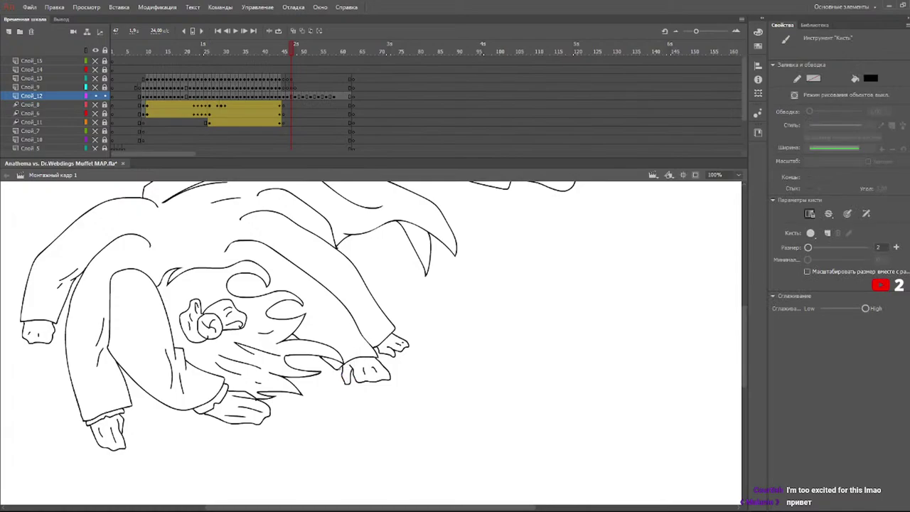
drag(342, 369, 375, 359)
key(e)
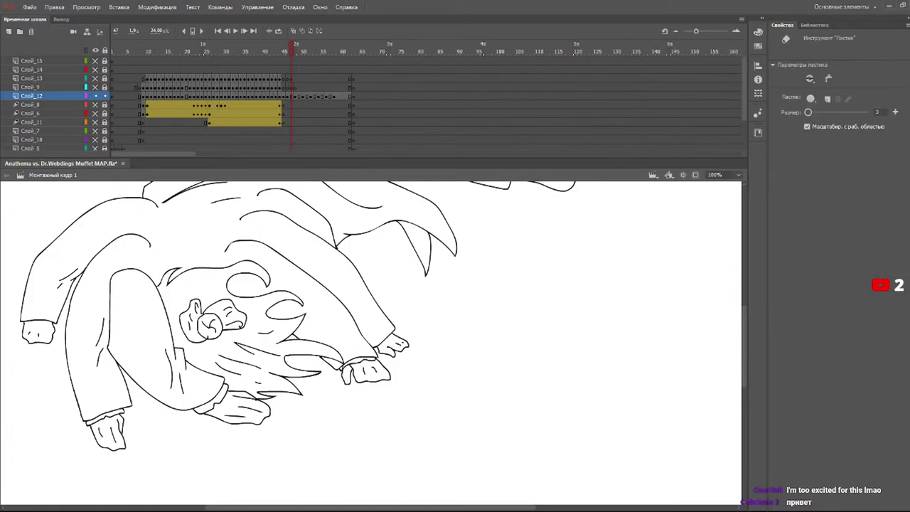
click(344, 366)
key(b)
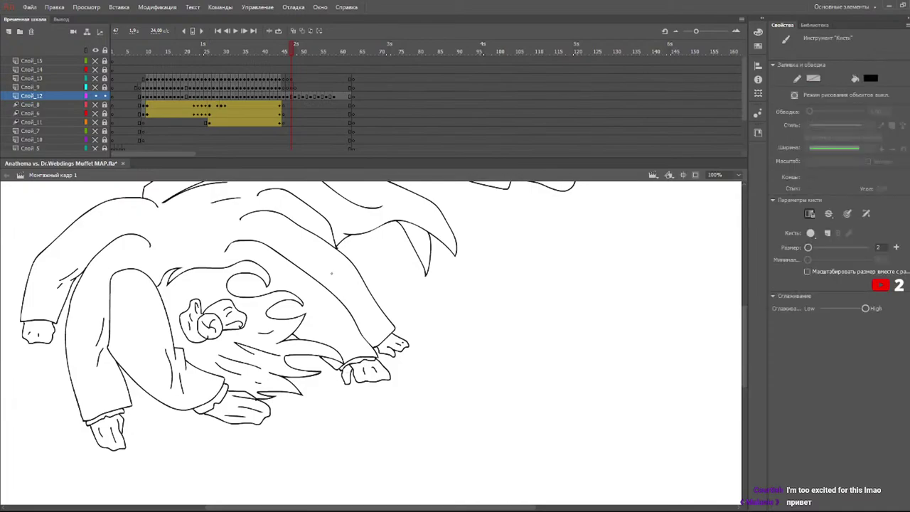
- Ink the cuff edge at the wrist of the hand beside the hair tips on frame 49 and tidy the line
drag(311, 51, 300, 53)
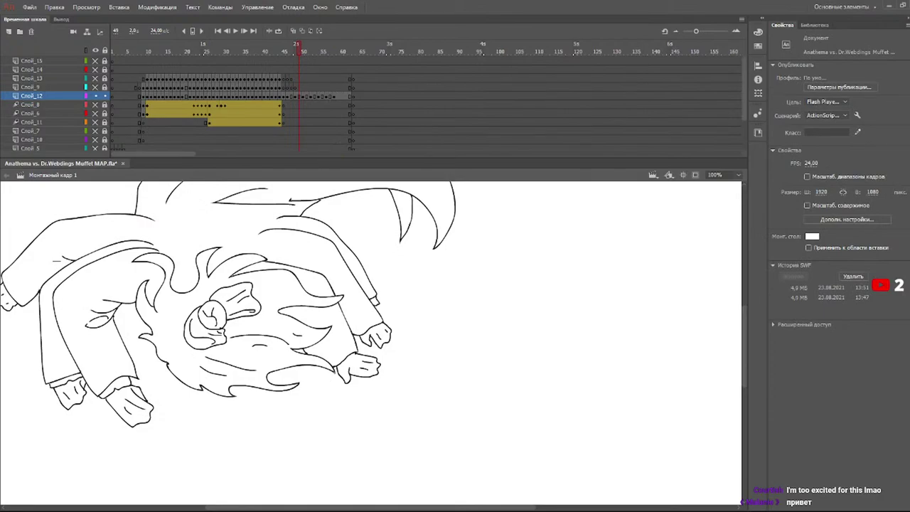
drag(335, 371, 341, 367)
key(e)
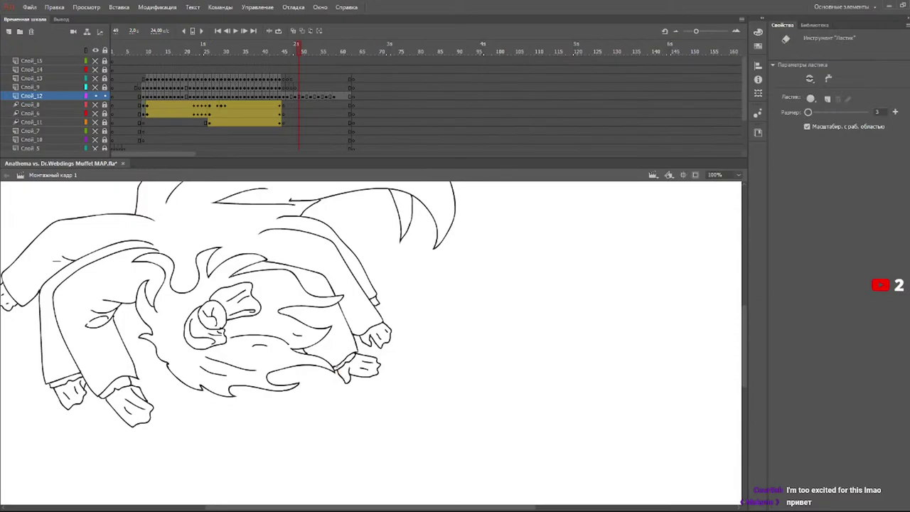
key(v)
- Ink the cuff edge under the wide sleeve of the large foreground arm on frame 56 and trim the excess
mouse_move(317, 49)
mouse_down()
mouse_move(342, 53)
mouse_move(326, 50)
mouse_up()
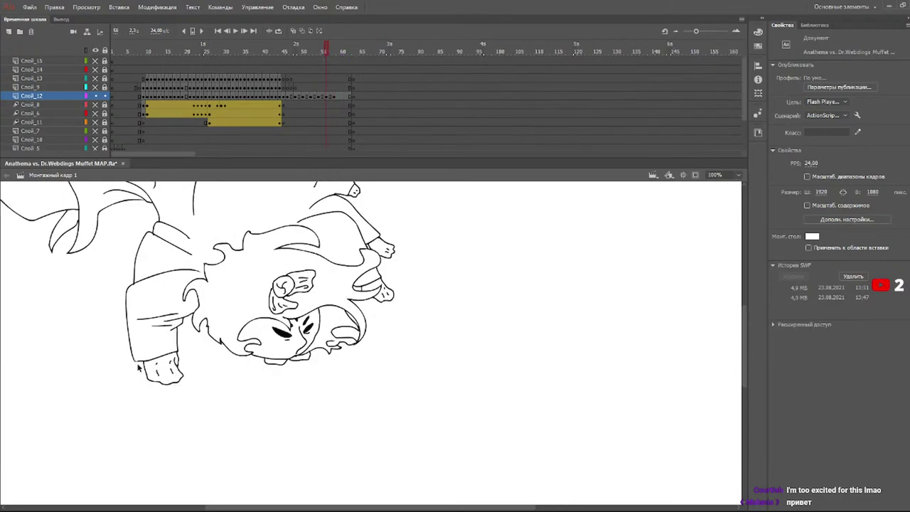
key(b)
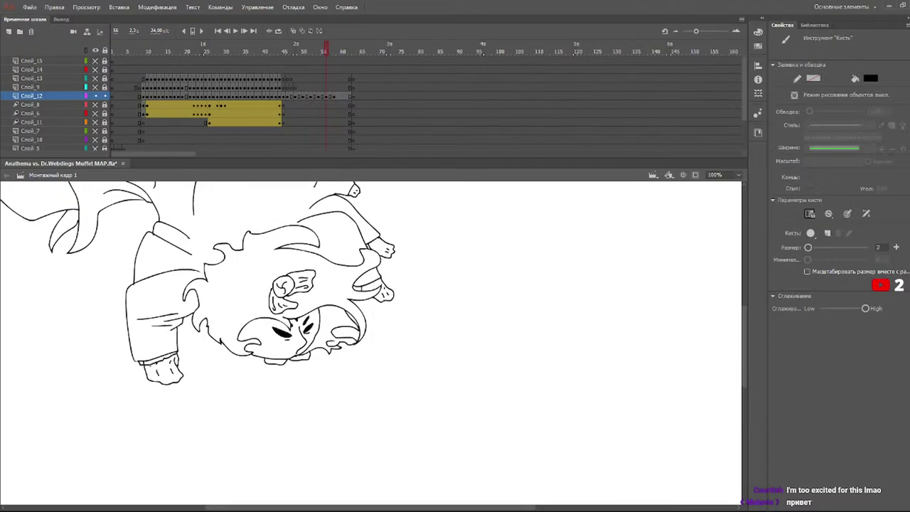
key(e)
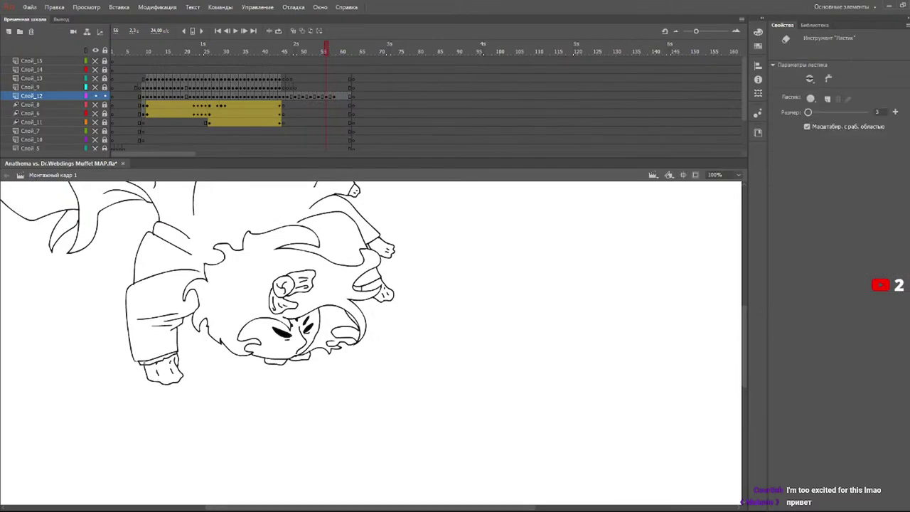
- Ink the small cuff edge above the hand peeking out beside the hair tips on frame 56
key(b)
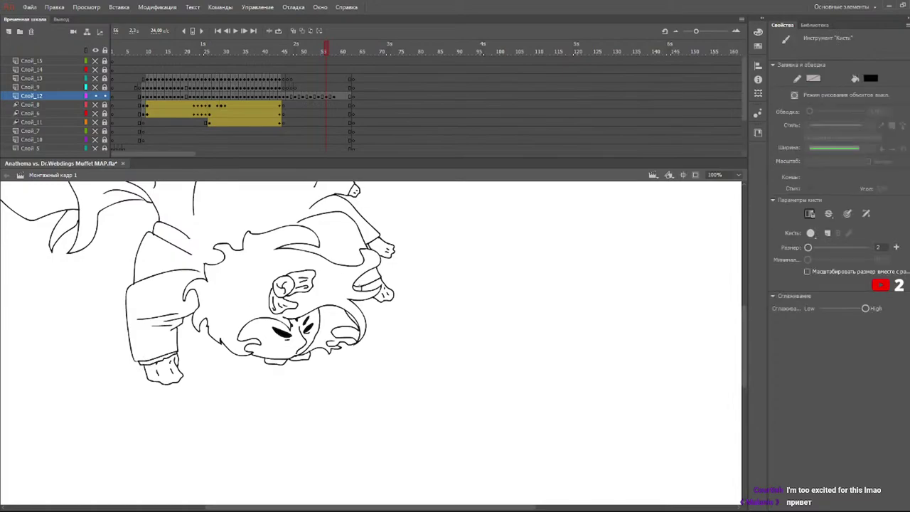
drag(359, 286, 369, 290)
key(e)
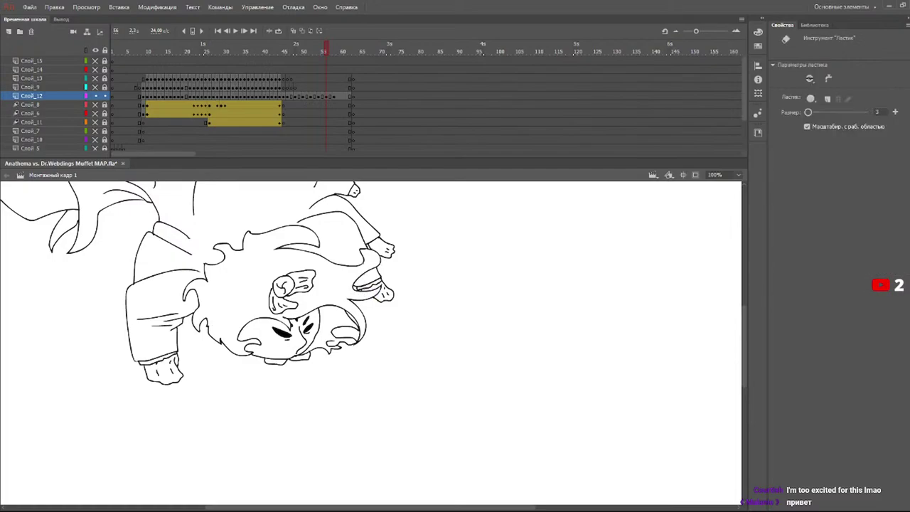
- Play back the animation repeatedly from before frame 45 to check how the inked frames move
mouse_move(321, 52)
mouse_down()
mouse_move(305, 53)
mouse_move(346, 60)
mouse_move(234, 55)
mouse_up()
key(Return)
key(Return)
drag(294, 53, 248, 59)
key(Return)
key(Return)
- Ink short fold lines at the elbow of the large foreground sleeve on frame 51, undoing the stray strokes
mouse_move(297, 51)
mouse_down()
mouse_move(318, 52)
mouse_move(297, 51)
mouse_move(305, 52)
mouse_up()
mouse_move(157, 346)
mouse_down()
mouse_move(120, 358)
mouse_move(142, 351)
mouse_move(135, 369)
mouse_up()
key(ctrl+z)
key(ctrl+z)
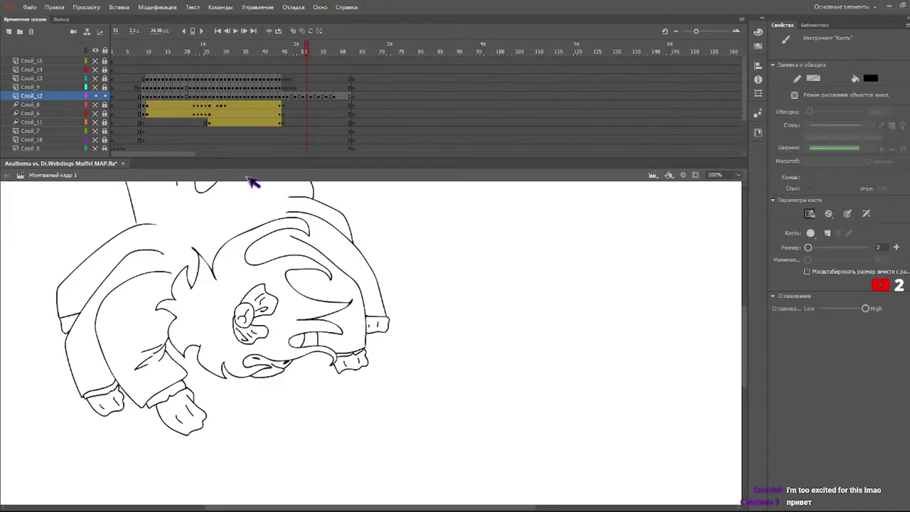
- Ink matching elbow fold lines on the large foreground sleeve on frames 54 and 58
click(316, 53)
click(321, 55)
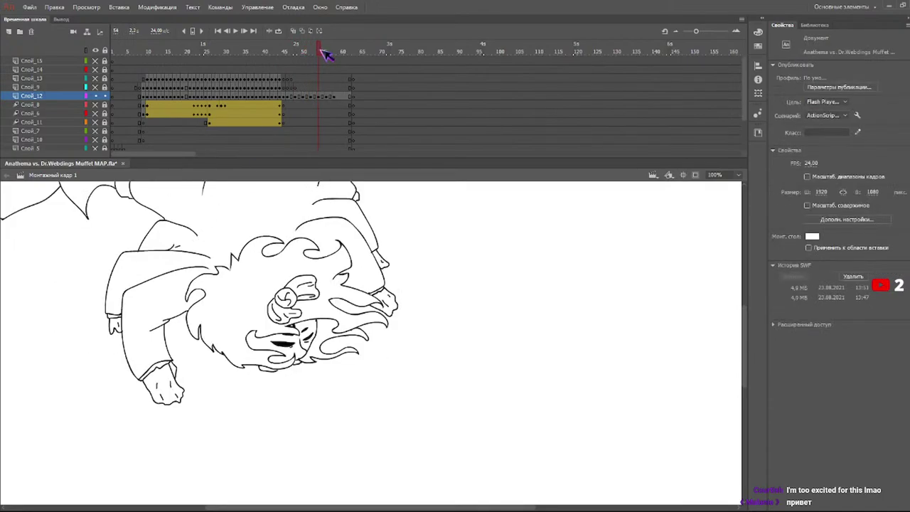
key(b)
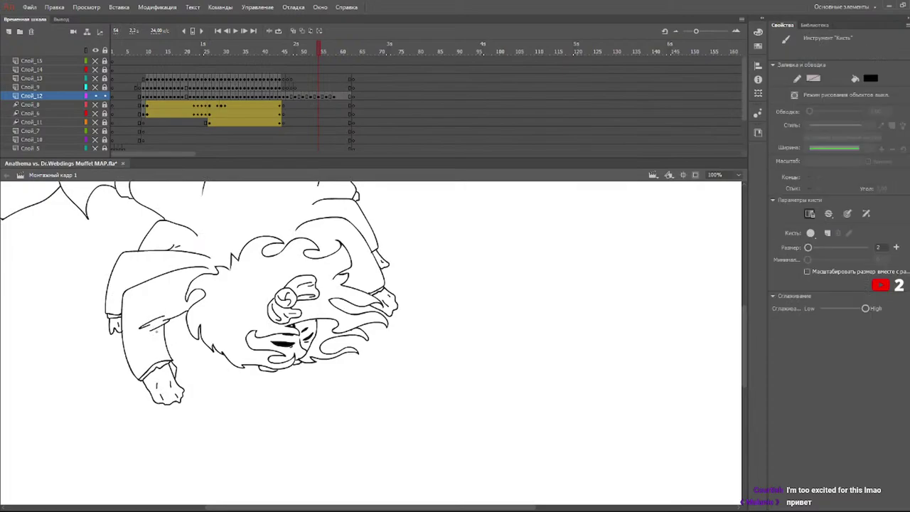
click(338, 53)
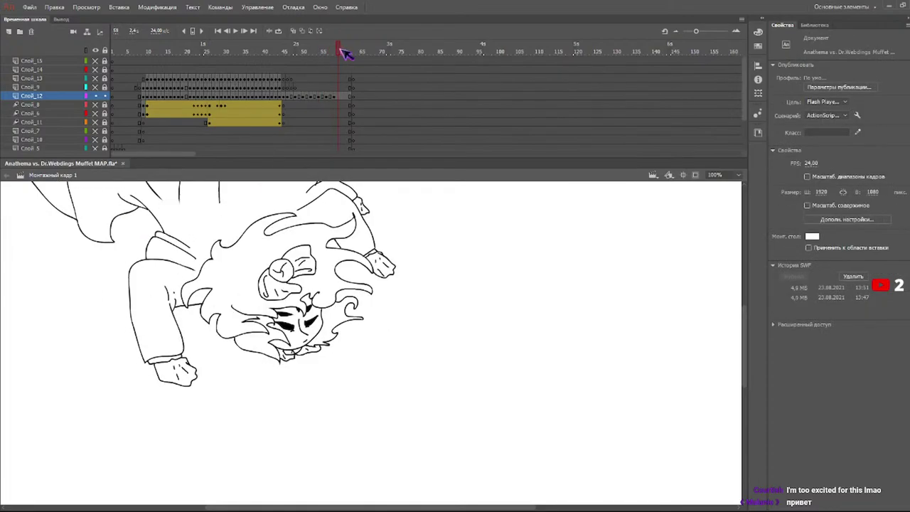
drag(147, 301, 169, 308)
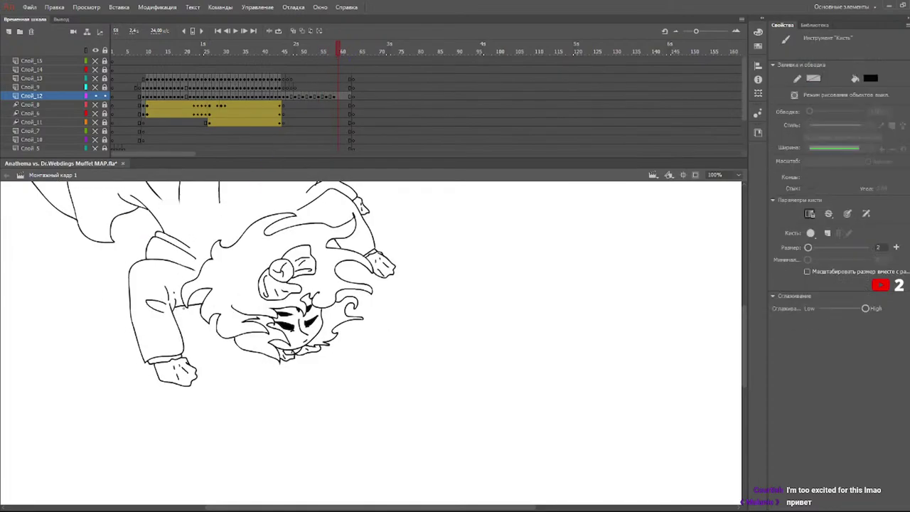
- Scrub through the inked frames and view the whole figure at 50% to check the linework
click(300, 50)
click(291, 50)
drag(298, 54, 327, 53)
mouse_move(334, 53)
mouse_down()
mouse_move(352, 54)
mouse_move(304, 55)
mouse_move(345, 52)
mouse_up()
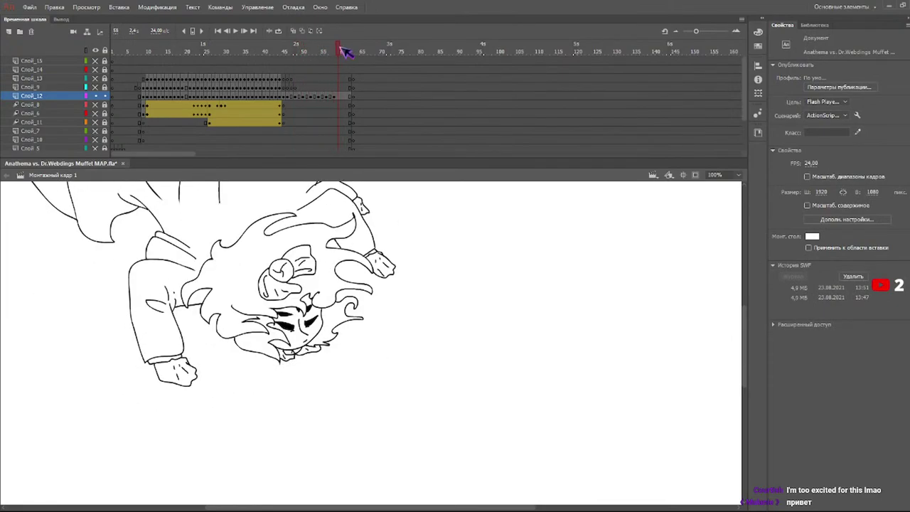
drag(746, 315, 745, 281)
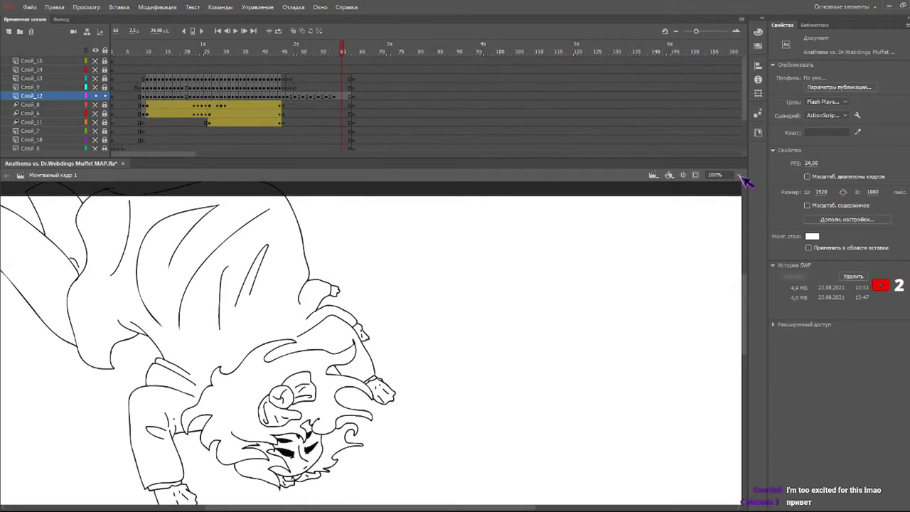
key(ctrl+minus)
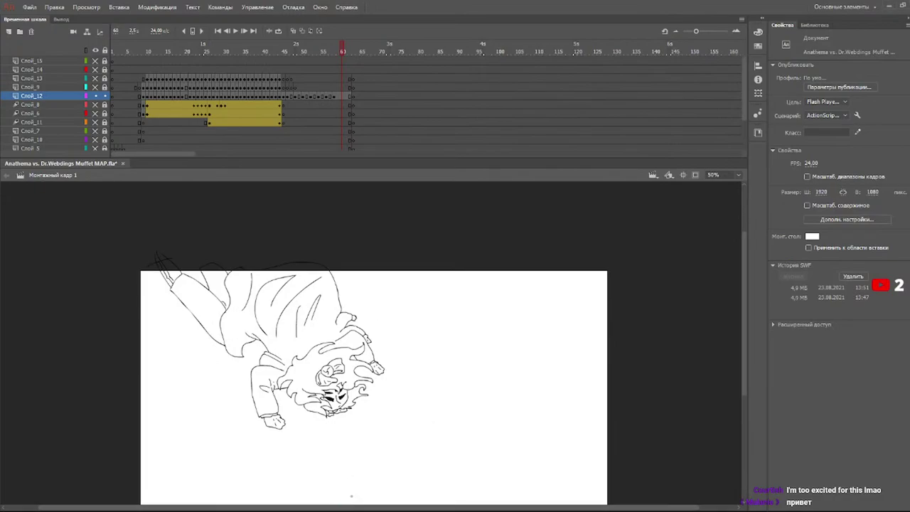
- Show the coloured layers Слой_13, Слой_9, Слой_8, Слой_6 and Слой_11 at frame 41 as a colour reference
click(285, 51)
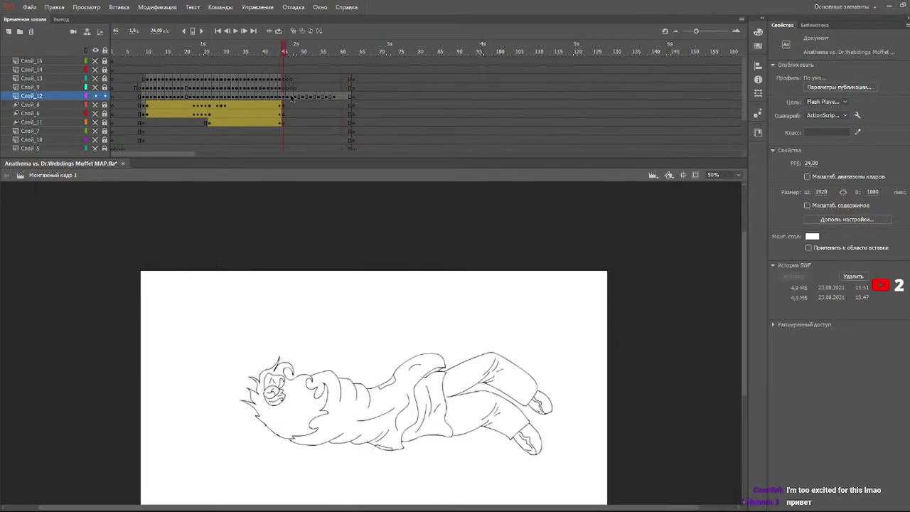
click(269, 52)
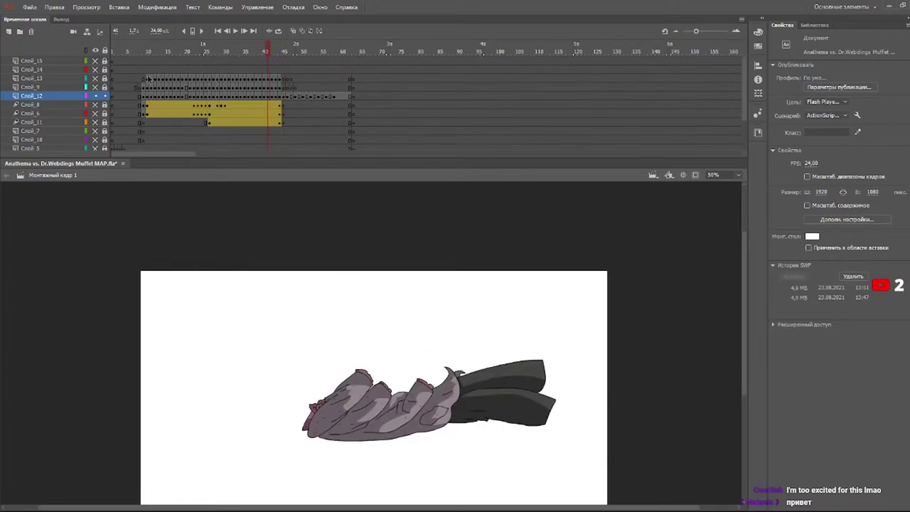
click(94, 104)
click(94, 113)
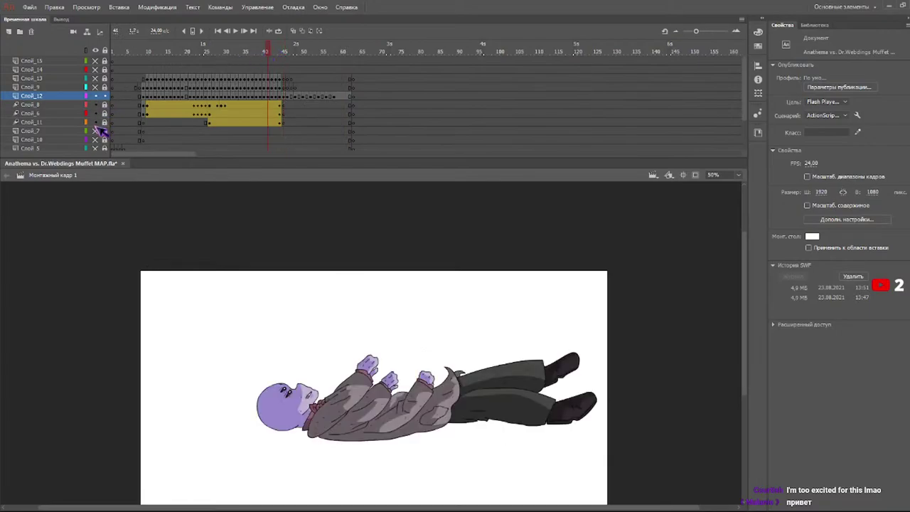
click(97, 86)
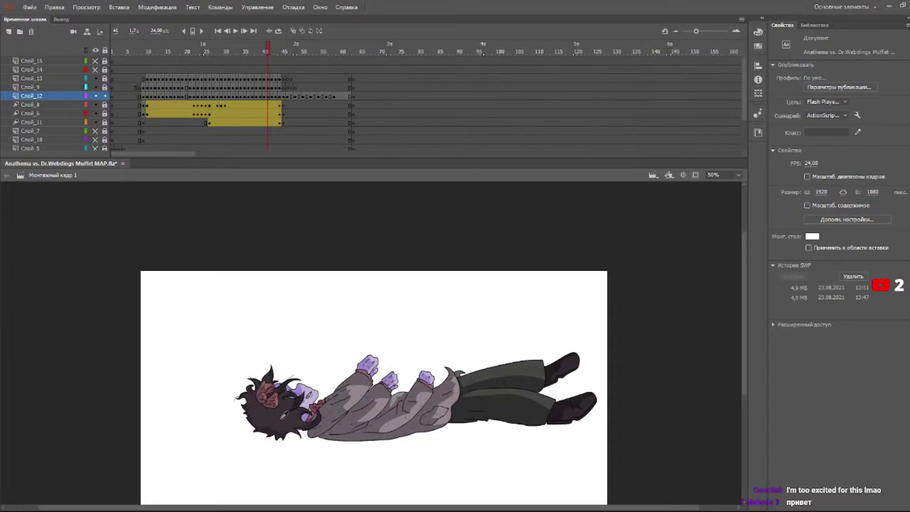
- Fill the character's hair with the dark hair colour on frames 45 and 46 using the Paint Bucket
click(285, 51)
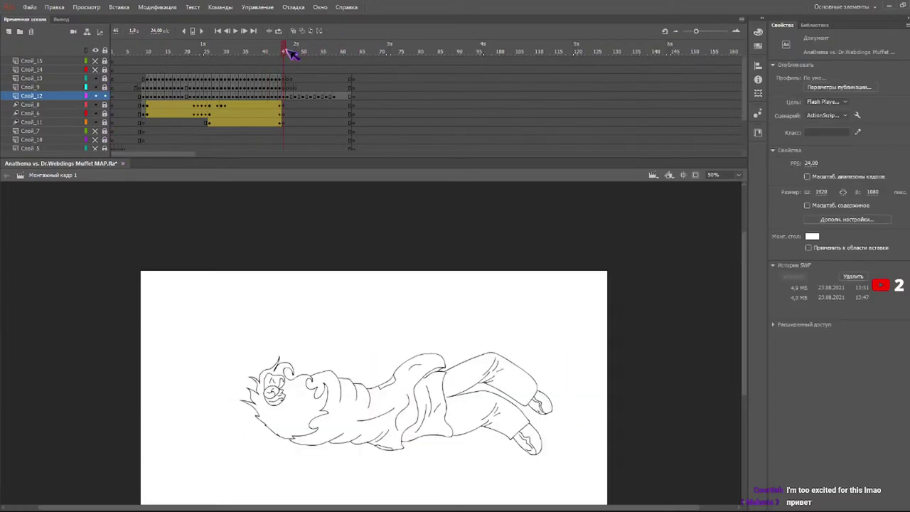
key(k)
click(304, 414)
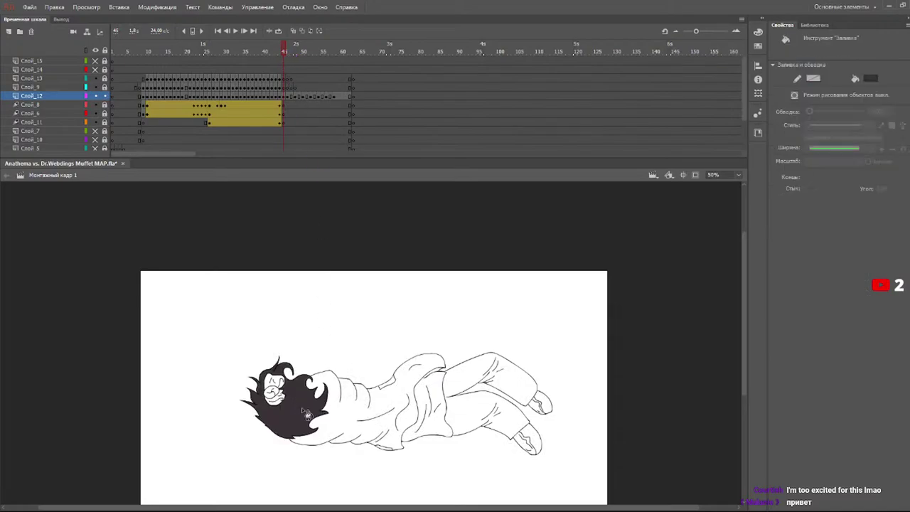
click(737, 175)
click(739, 242)
drag(744, 301, 748, 324)
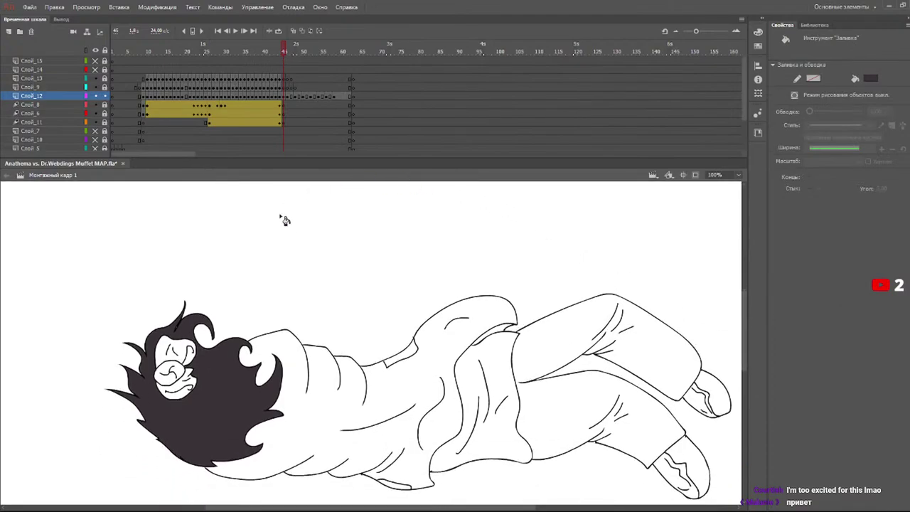
key(.)
click(209, 352)
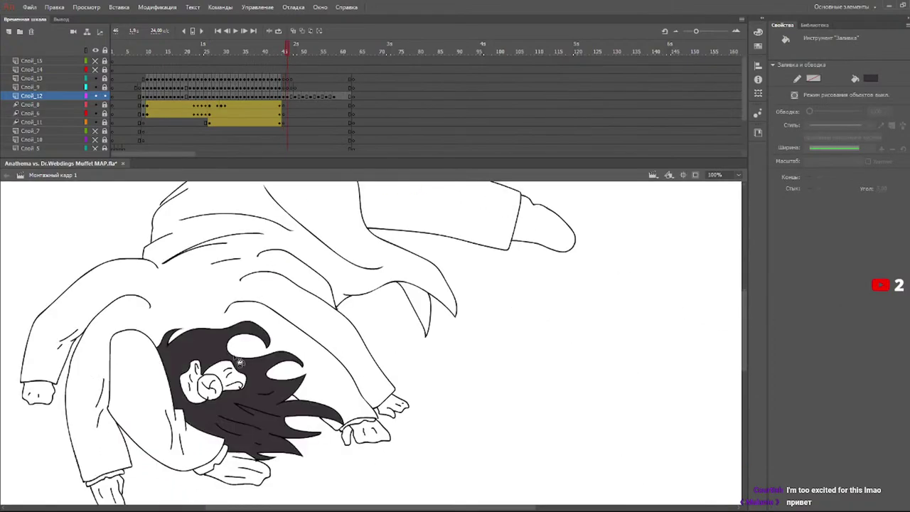
- Fill the hair with the same dark colour on frames 48, 51 and 52
click(297, 53)
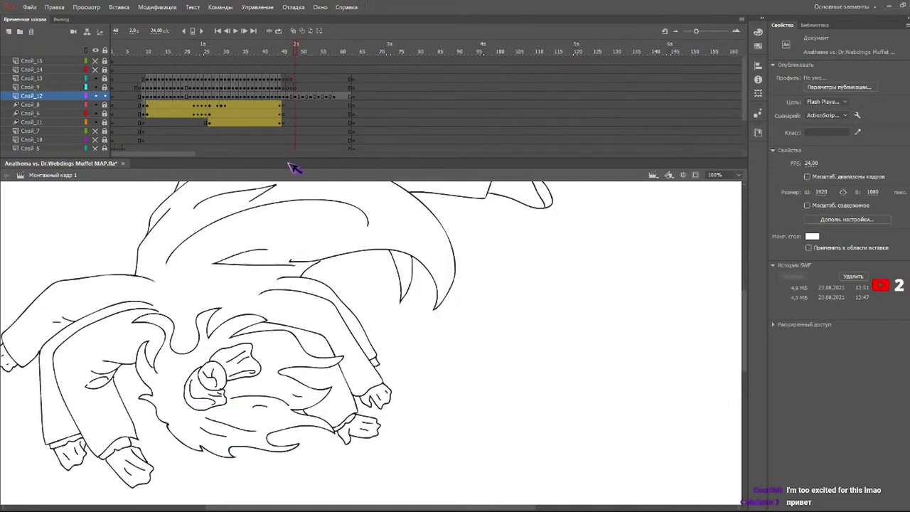
click(280, 359)
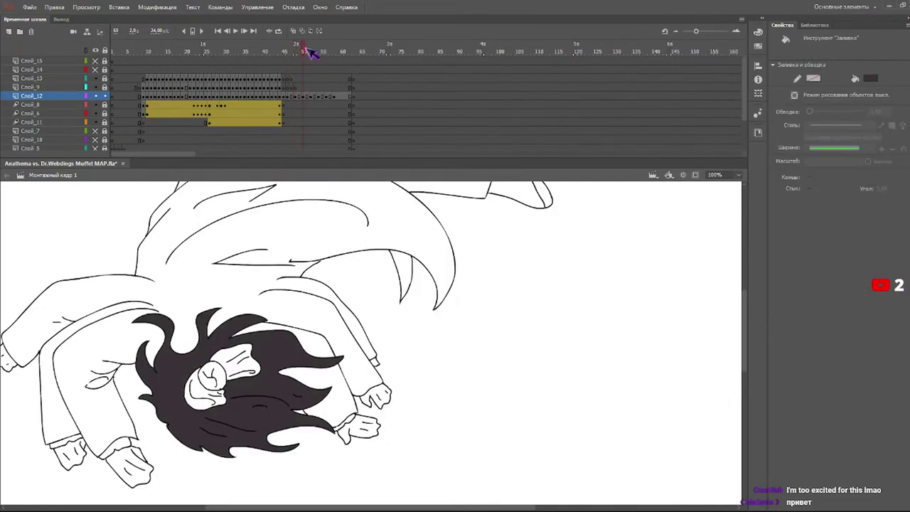
click(306, 51)
click(253, 321)
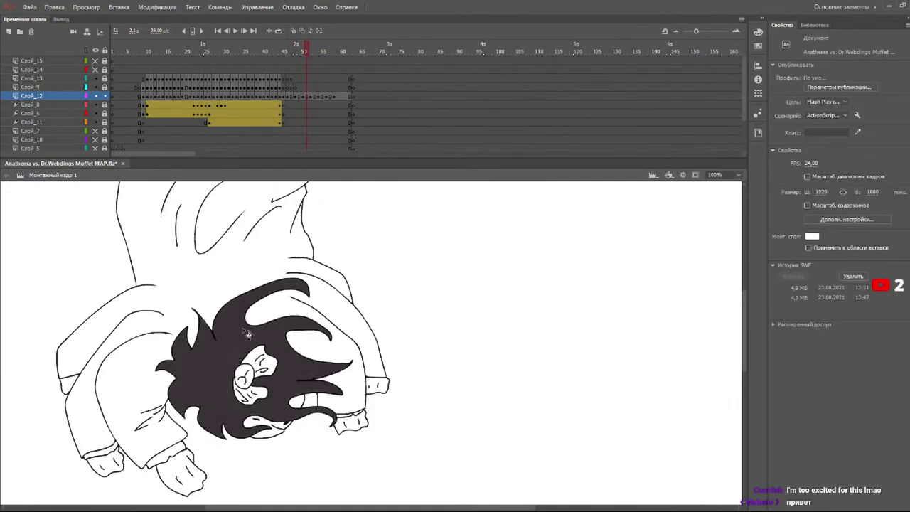
click(313, 51)
click(264, 349)
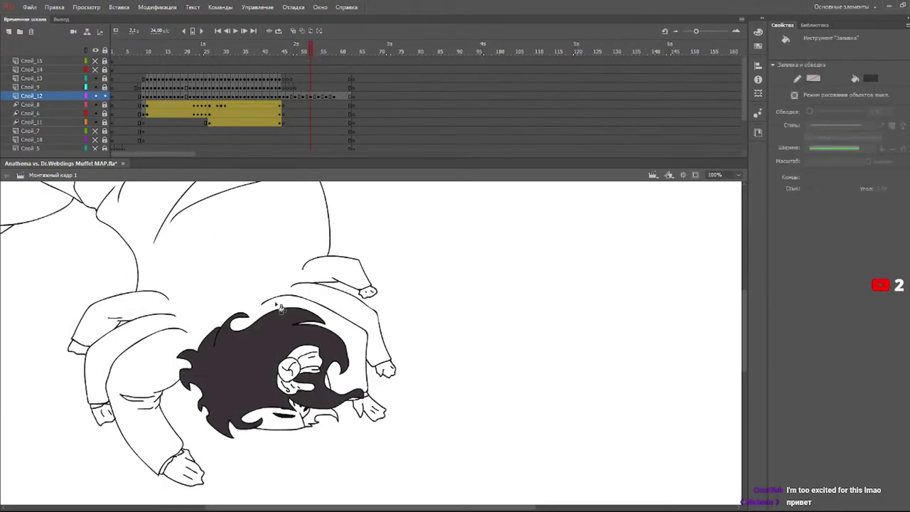
- Fill the main hair shape and the separate locks beside the face with the dark colour on frames 54, 56 and 58
click(319, 51)
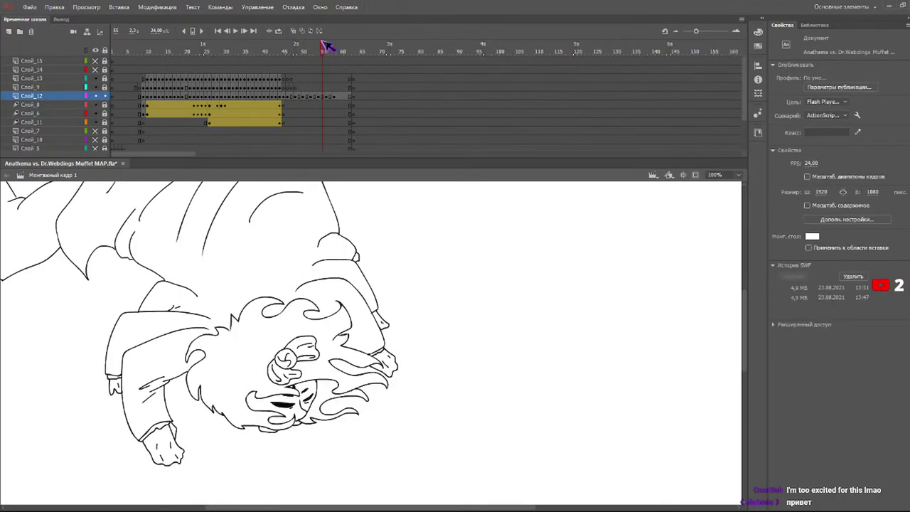
click(259, 363)
click(316, 412)
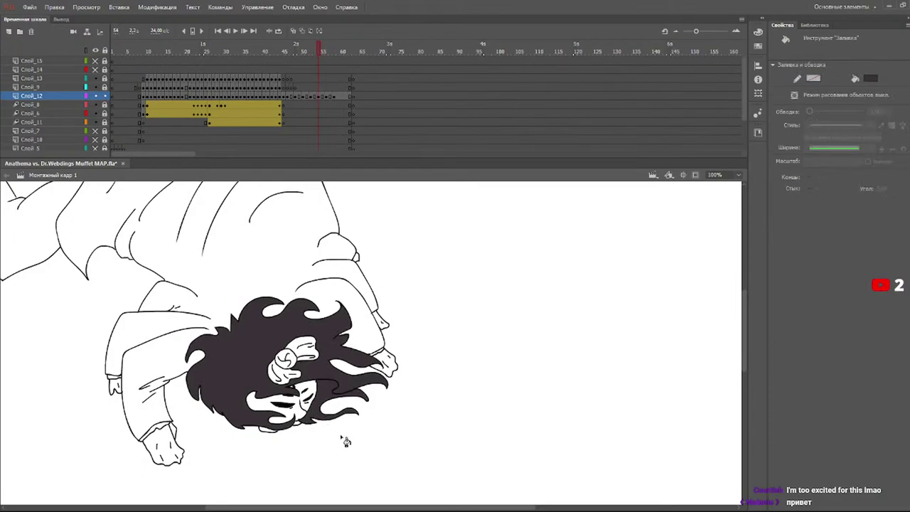
click(326, 49)
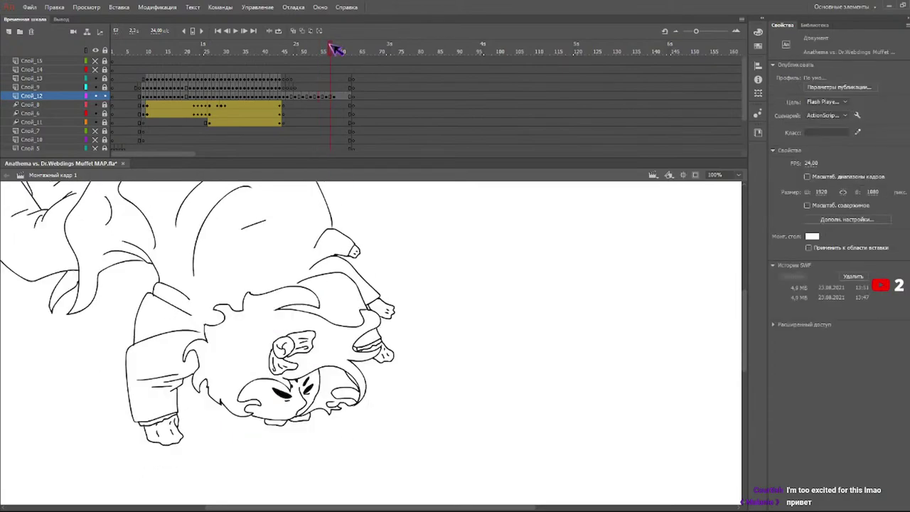
click(267, 325)
click(328, 395)
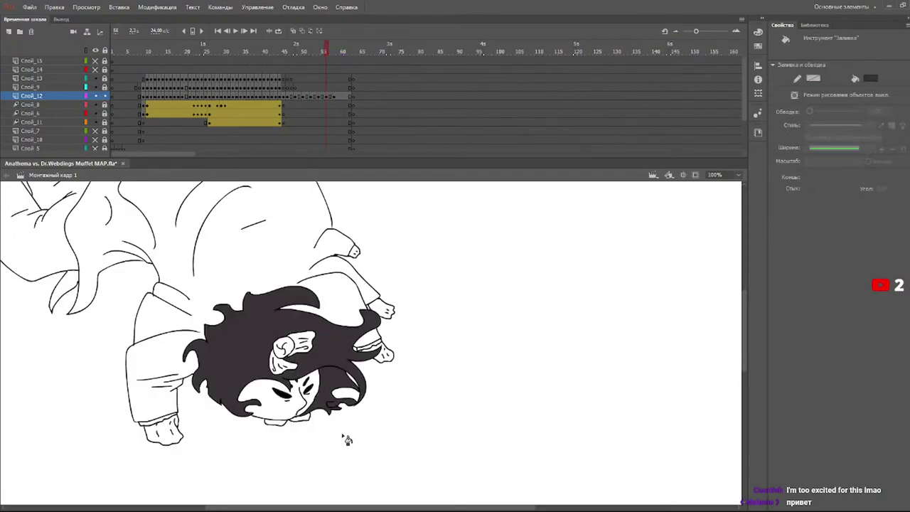
click(334, 52)
click(327, 347)
click(338, 386)
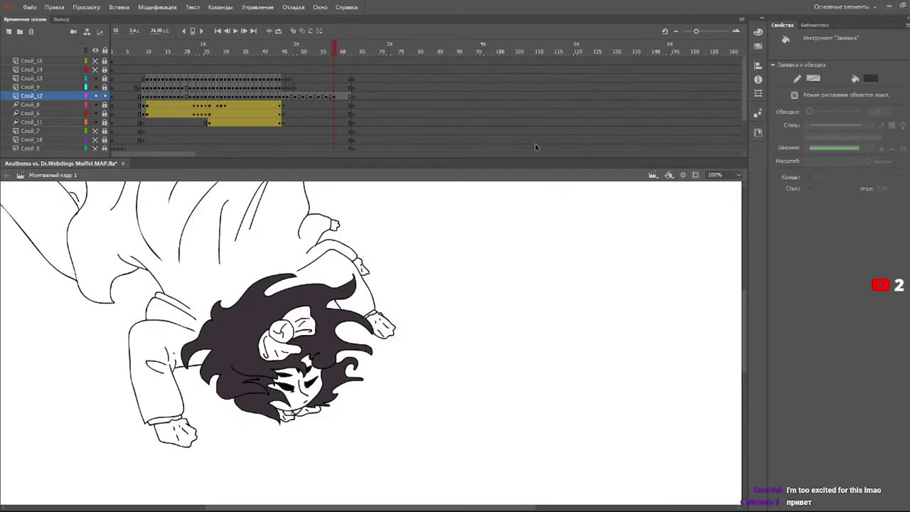
- Sample the light purple skin colour from frame 44 and fill the face and the small gap between hair locks on frame 50
click(281, 51)
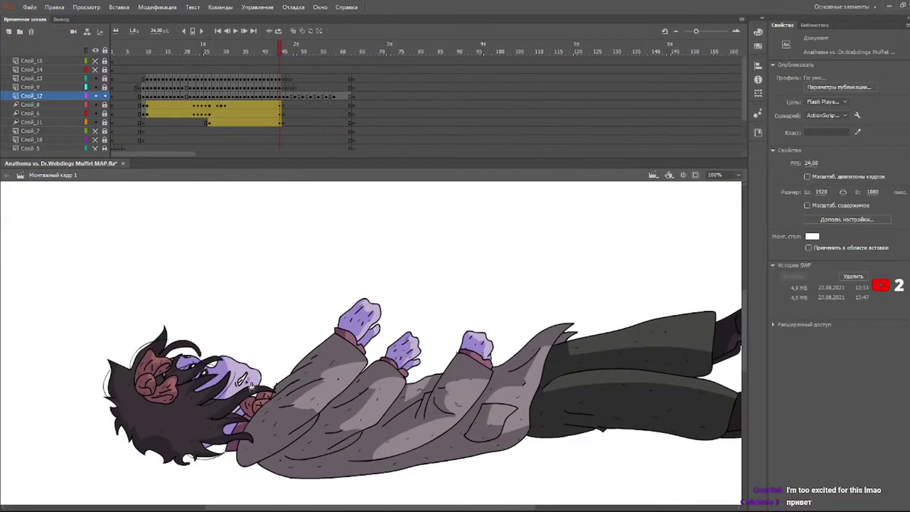
mouse_move(334, 52)
mouse_down()
mouse_move(290, 57)
mouse_move(305, 61)
mouse_up()
click(278, 435)
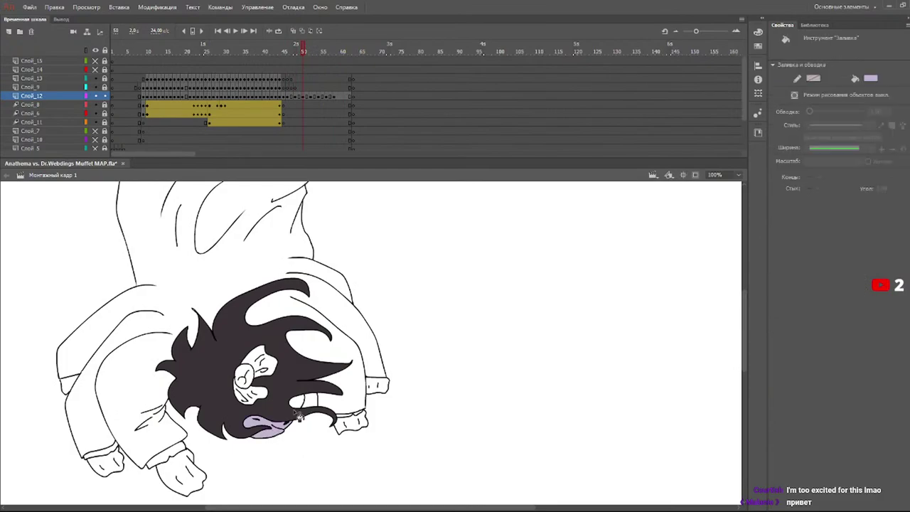
click(304, 419)
key(ctrl+z)
click(297, 402)
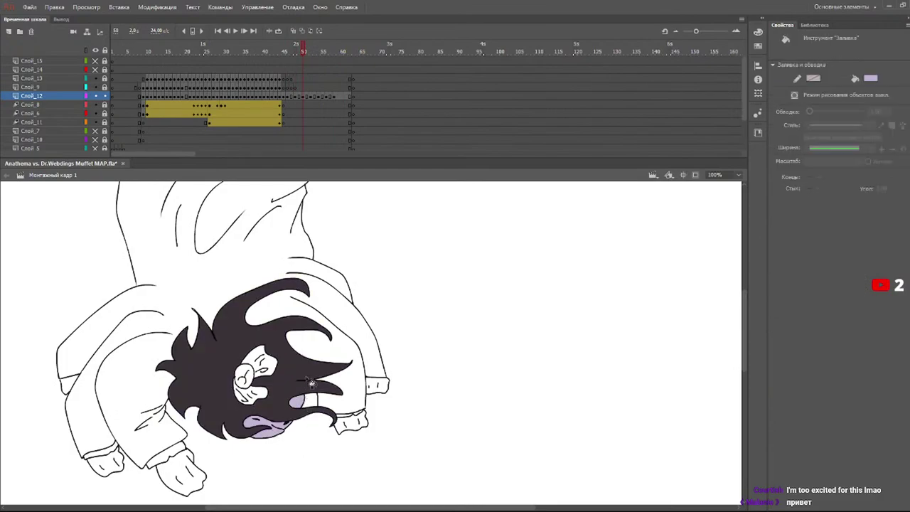
- Fill the face with the light purple skin colour on frames 52 and 54
click(313, 52)
click(311, 417)
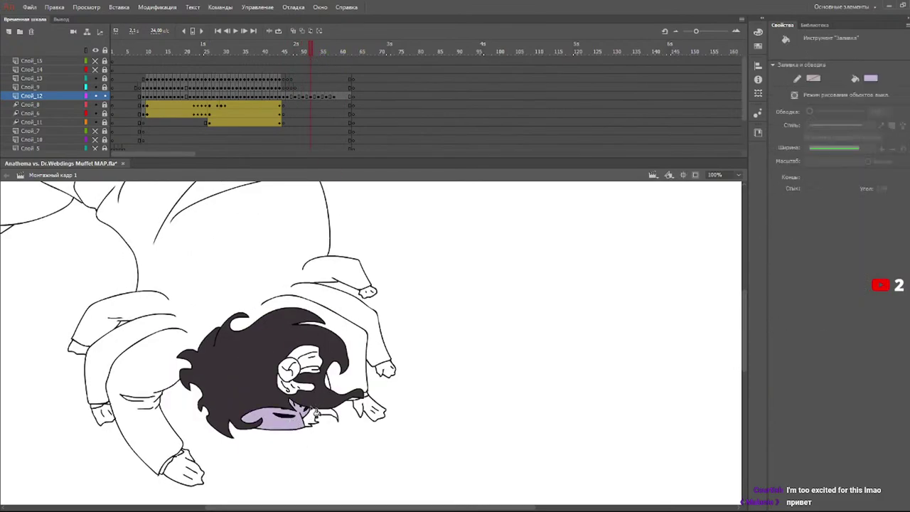
click(323, 51)
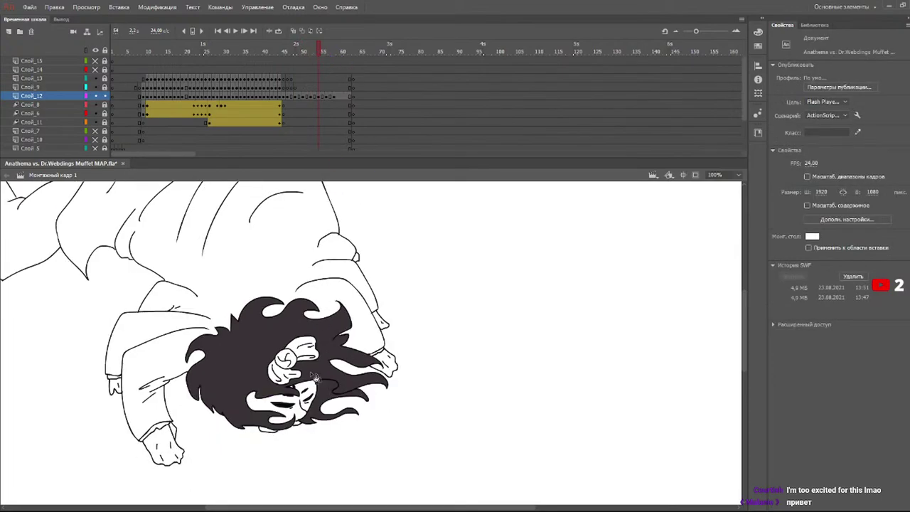
click(310, 405)
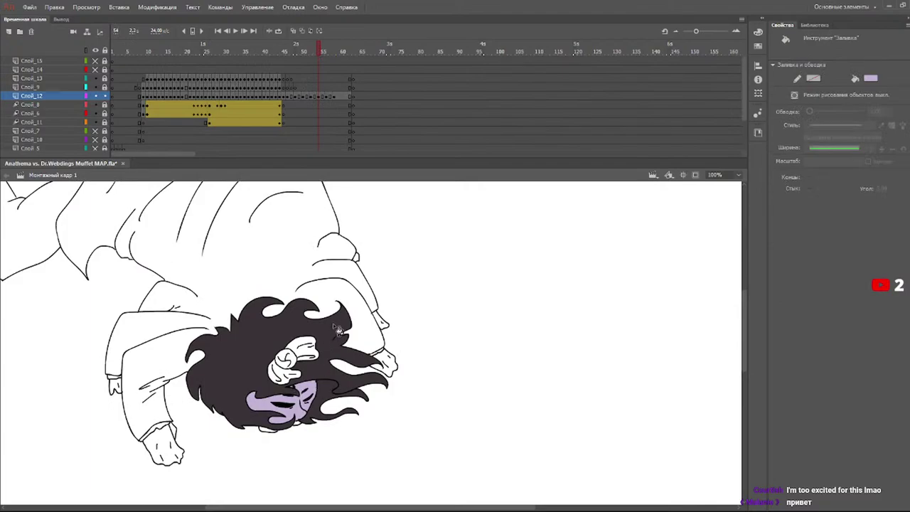
- Fill the face with light purple on frames 57 and 59 and the remaining white lock with the dark hair colour on frame 53
click(331, 52)
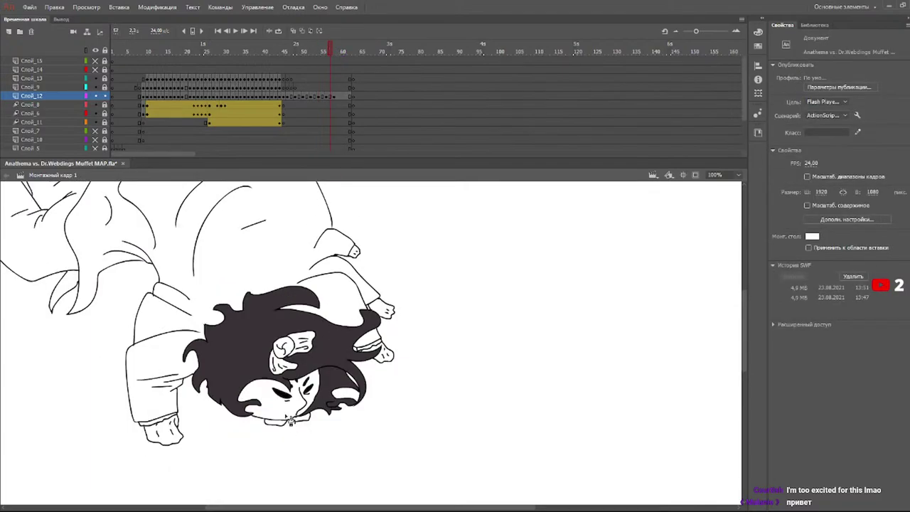
key(k)
click(291, 411)
click(339, 51)
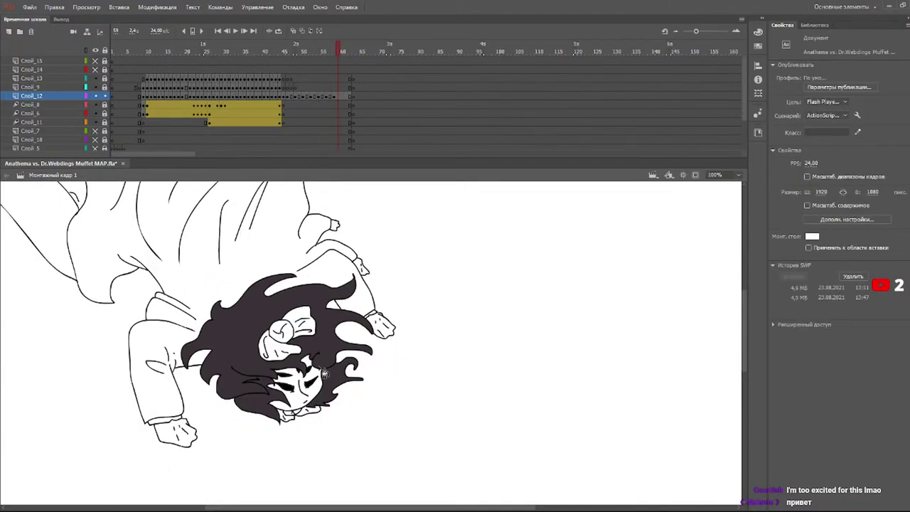
key(k)
click(304, 401)
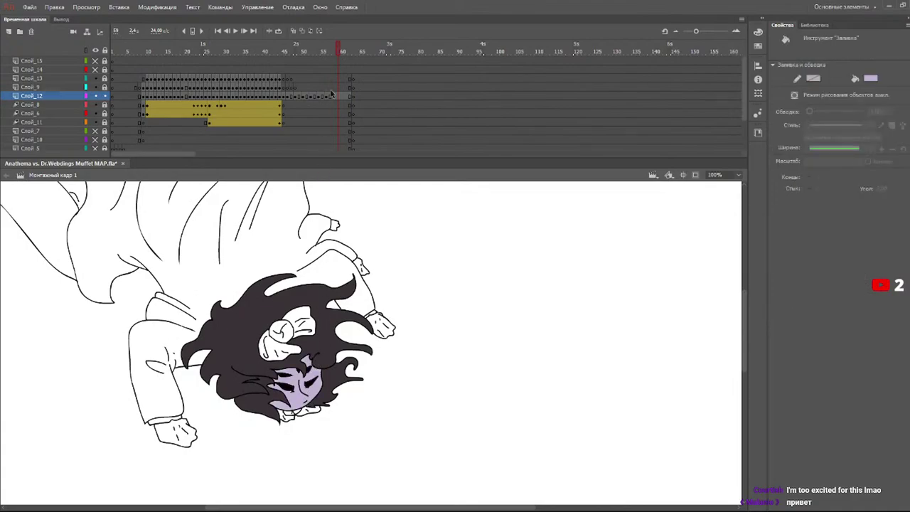
mouse_move(319, 49)
mouse_down()
mouse_move(304, 51)
mouse_move(315, 49)
mouse_up()
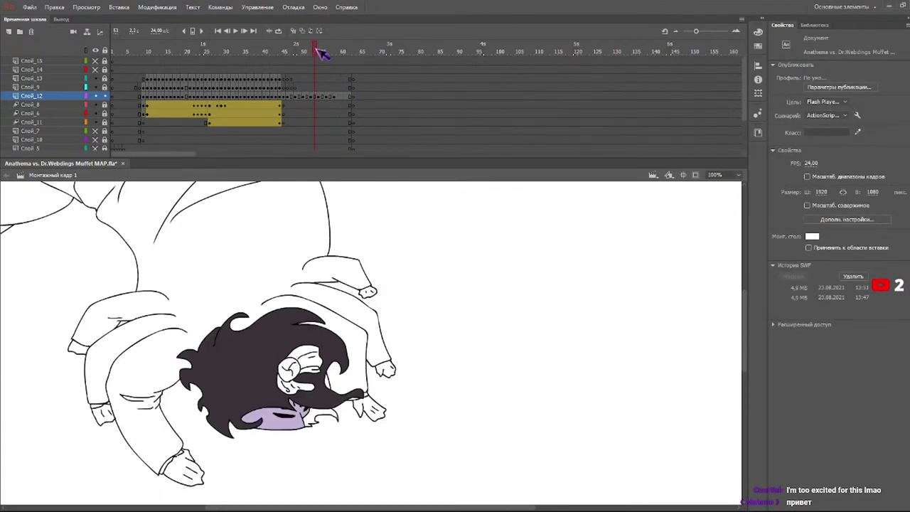
key(k)
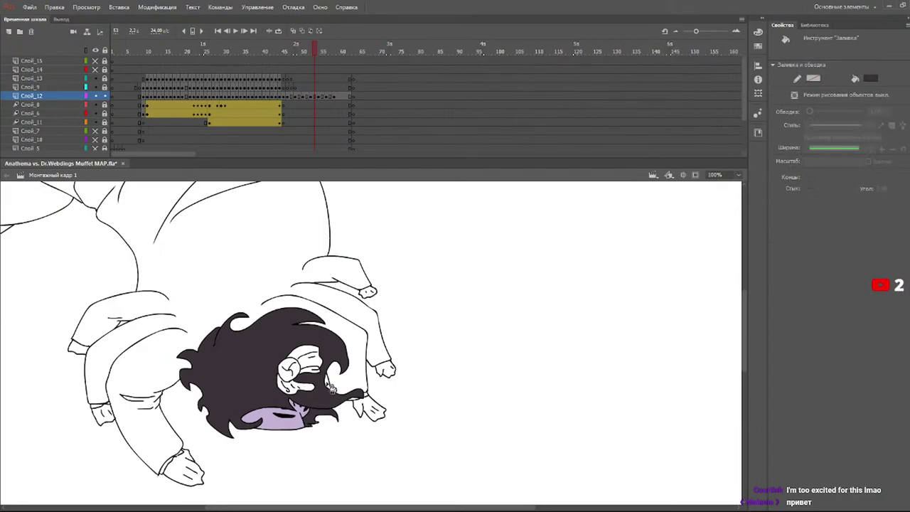
- Play back and scrub through the coloured frames to check the hair and face fills
mouse_move(331, 53)
mouse_down()
mouse_move(302, 56)
mouse_move(339, 53)
mouse_move(301, 54)
mouse_move(359, 61)
mouse_move(264, 54)
mouse_up()
key(Return)
key(Return)
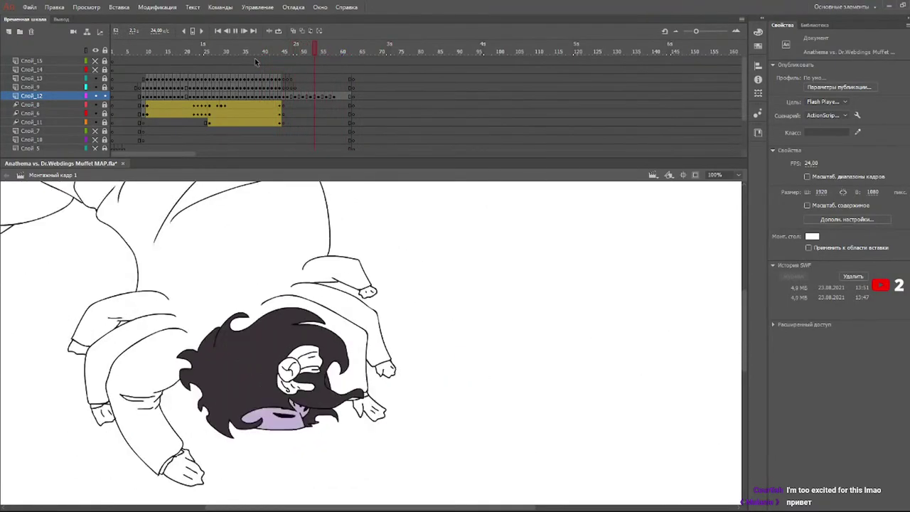
click(338, 49)
drag(339, 49, 342, 50)
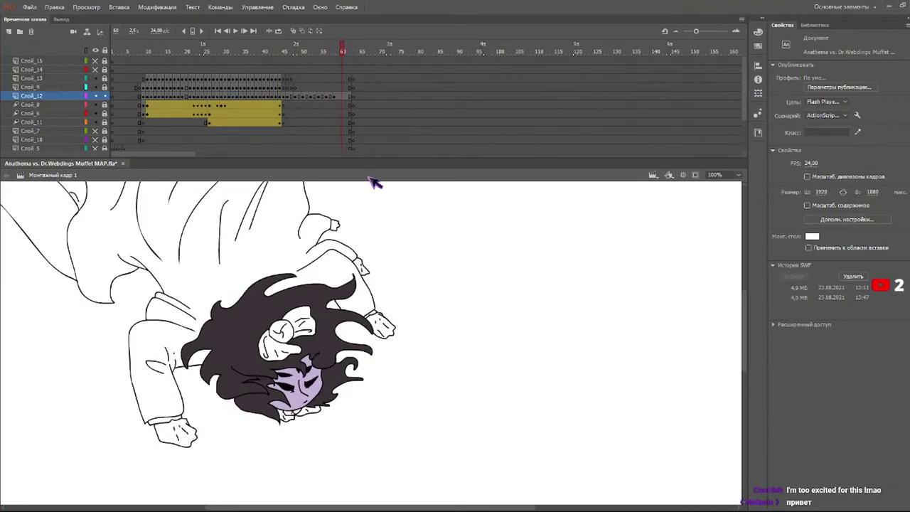
click(285, 50)
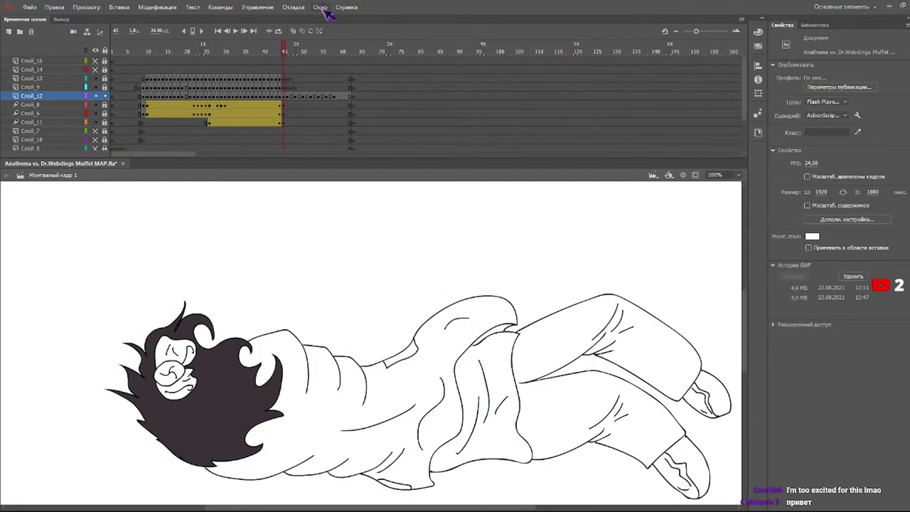
click(272, 50)
mouse_move(277, 51)
mouse_down()
mouse_move(304, 50)
mouse_move(287, 51)
mouse_up()
click(291, 52)
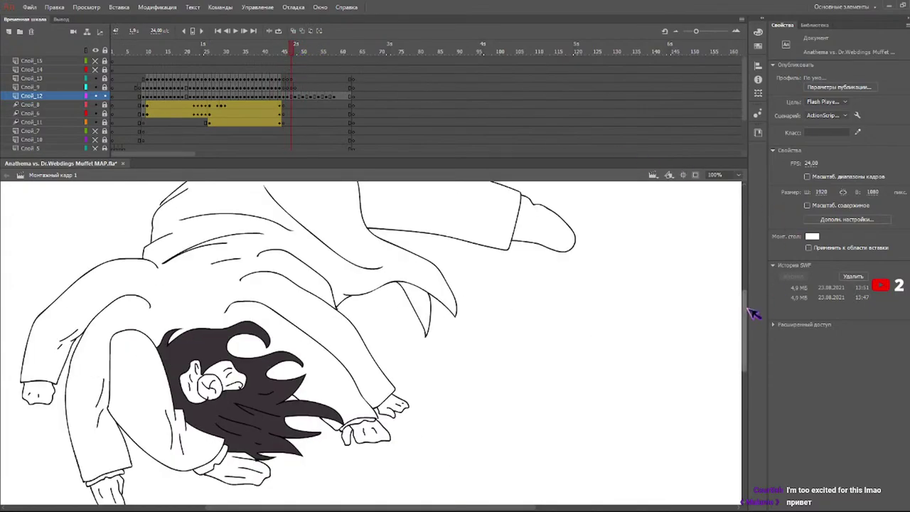
- Sample the light purple skin colour from the face on frame 52 and fill the five hands on frame 46
scroll(722, 334, down, 5)
click(396, 320)
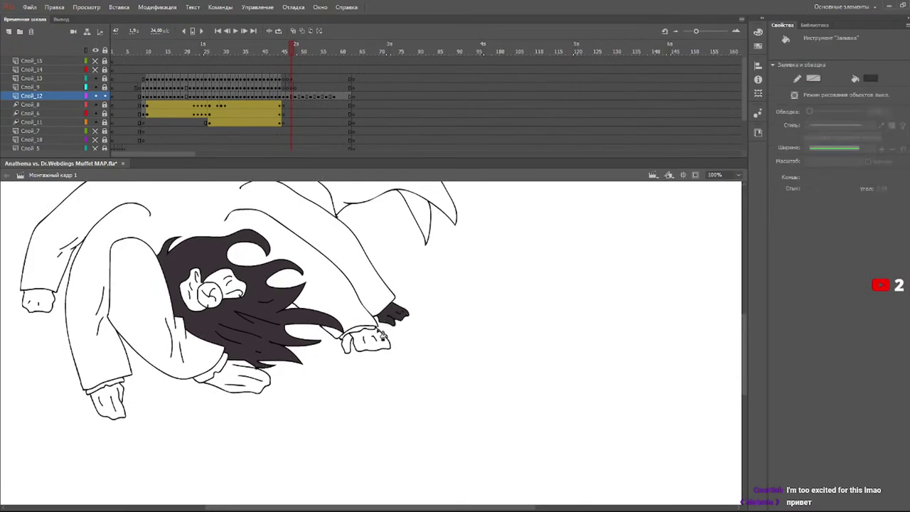
click(311, 52)
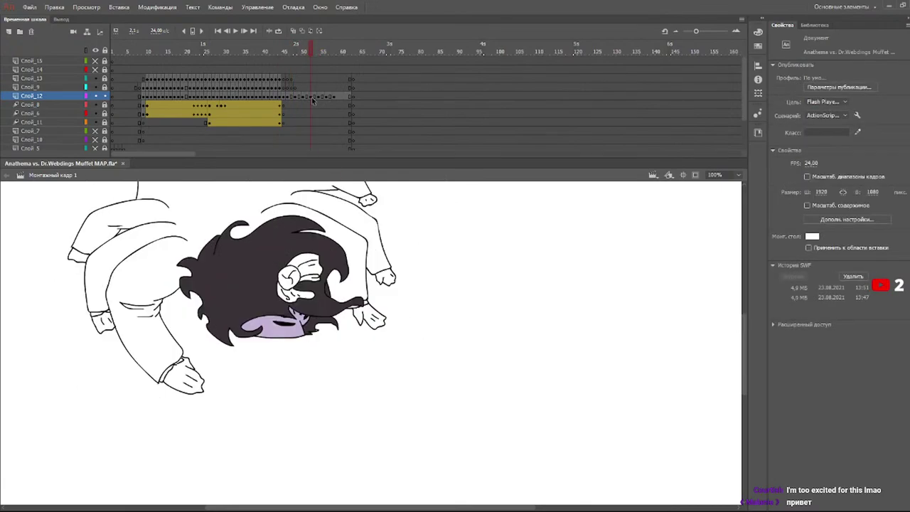
click(280, 322)
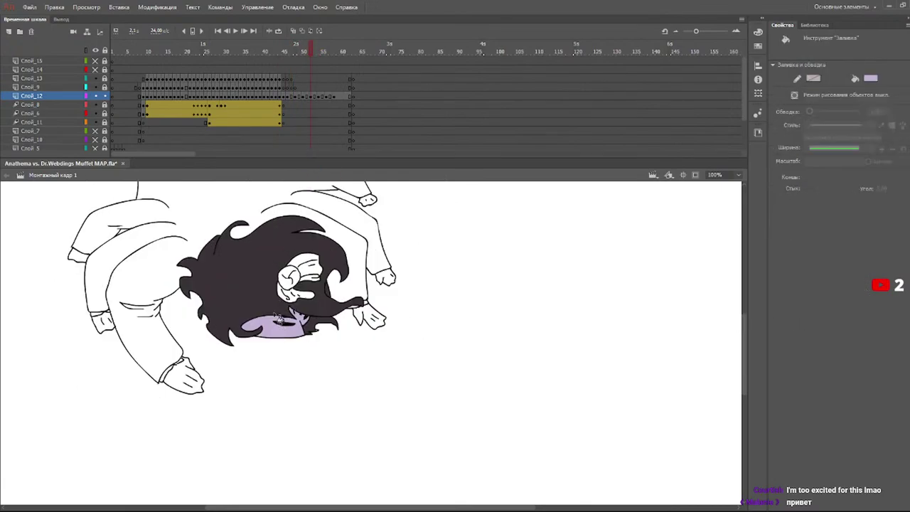
click(284, 51)
click(287, 52)
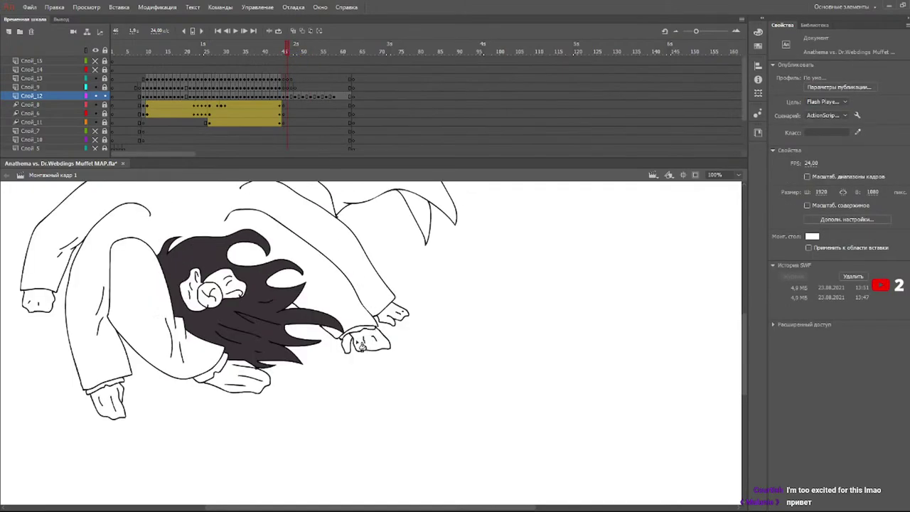
click(361, 344)
click(392, 314)
click(238, 380)
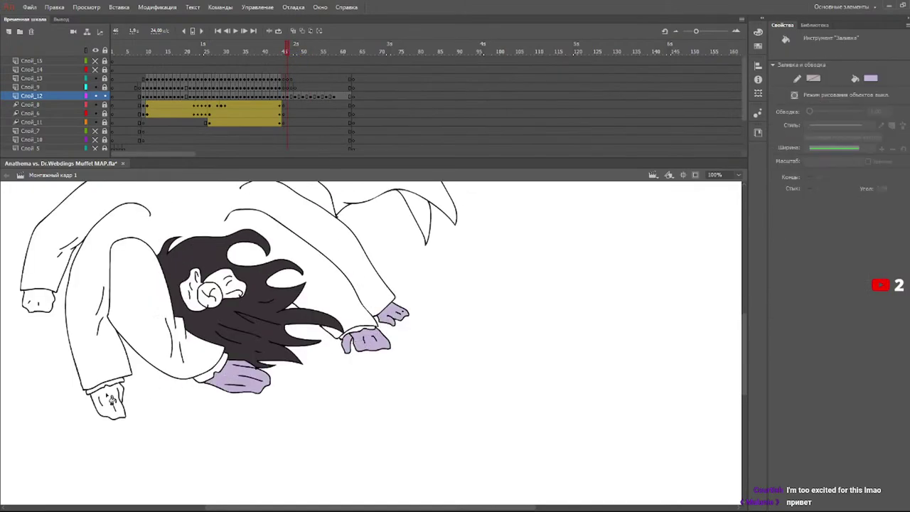
click(111, 401)
click(46, 303)
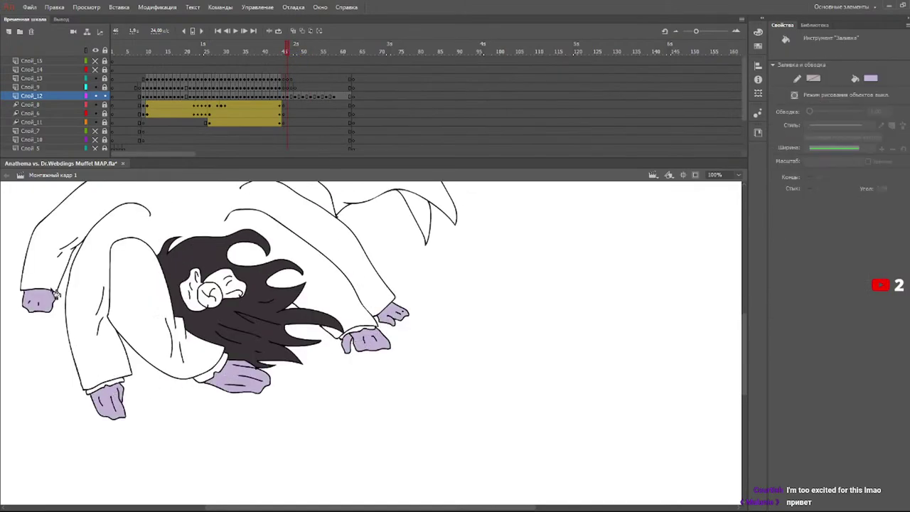
- Fill all the hands with the light purple skin colour on frame 48, including the one at the far edge
click(295, 52)
click(356, 336)
click(379, 307)
click(375, 270)
click(125, 375)
click(69, 362)
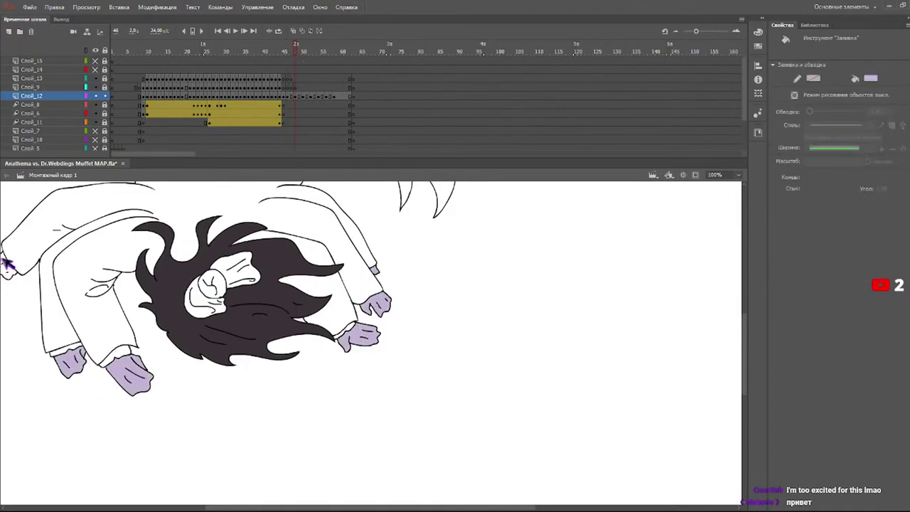
click(8, 267)
drag(406, 503, 343, 503)
drag(746, 344, 745, 324)
- Fill the five visible hands with the light purple skin colour on frame 50
click(304, 49)
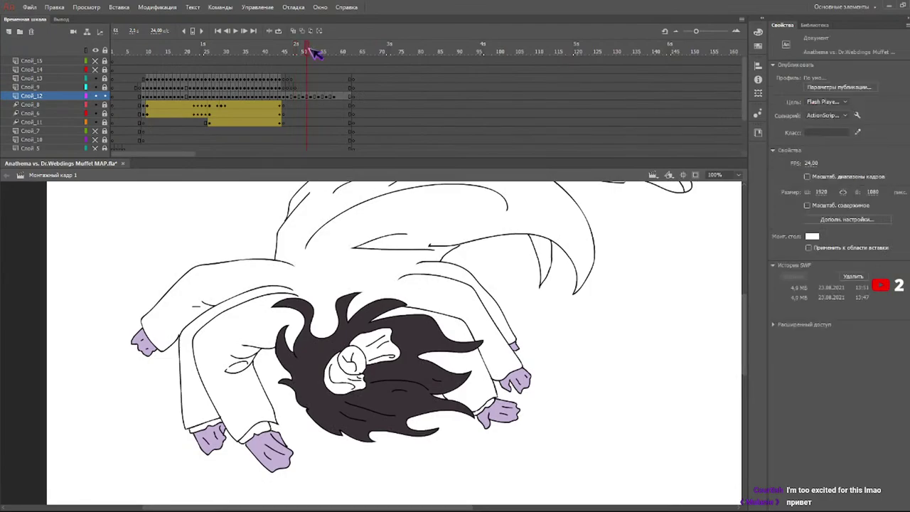
click(311, 463)
click(251, 451)
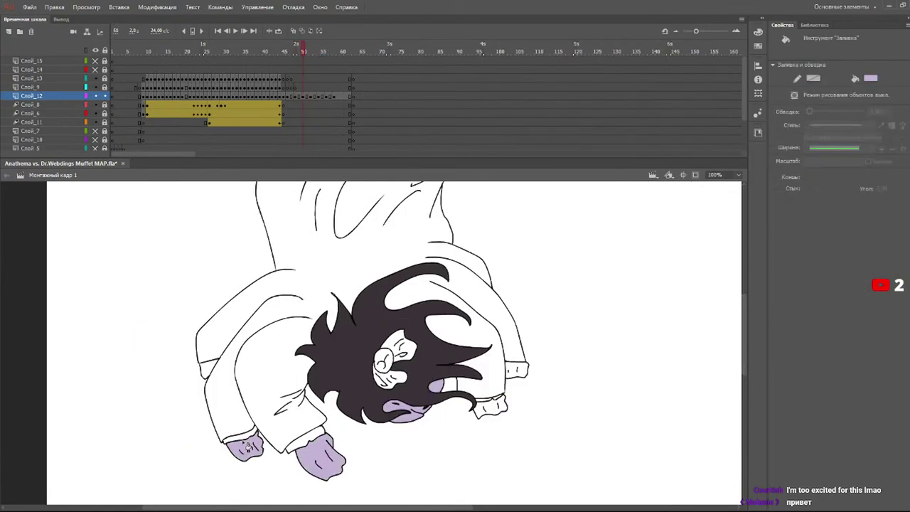
click(209, 371)
click(481, 410)
click(517, 370)
- Fill the six hands with the light purple skin colour on frame 52
click(312, 51)
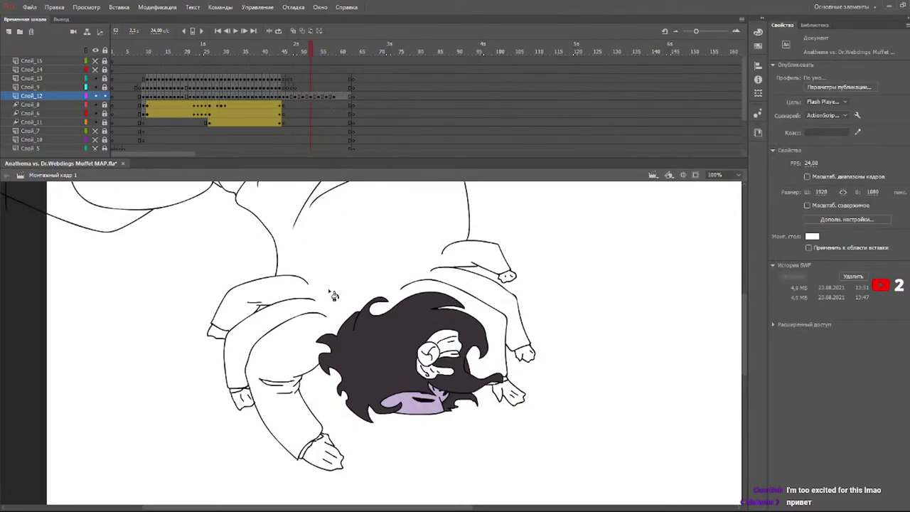
click(317, 459)
click(246, 401)
click(216, 334)
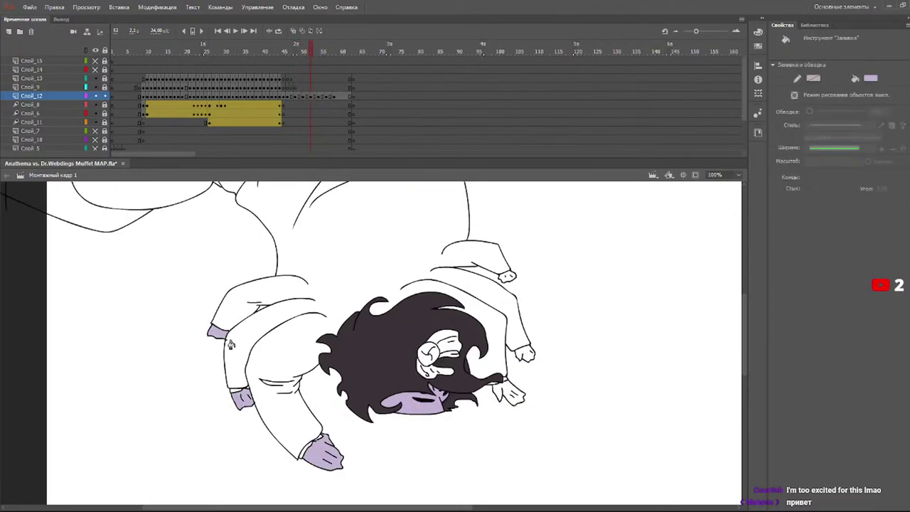
click(509, 393)
click(524, 354)
click(506, 278)
- Fill the four visible hands with the light purple skin colour on frame 54
click(320, 50)
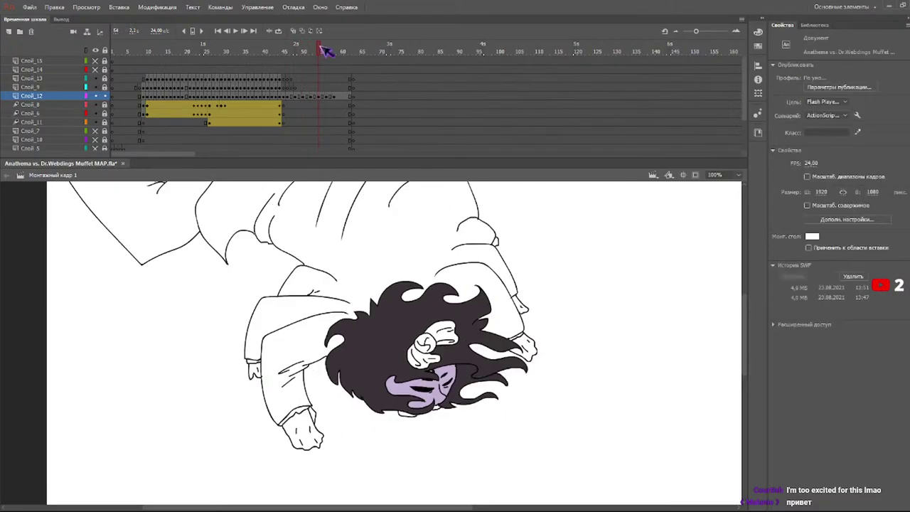
click(302, 411)
click(255, 372)
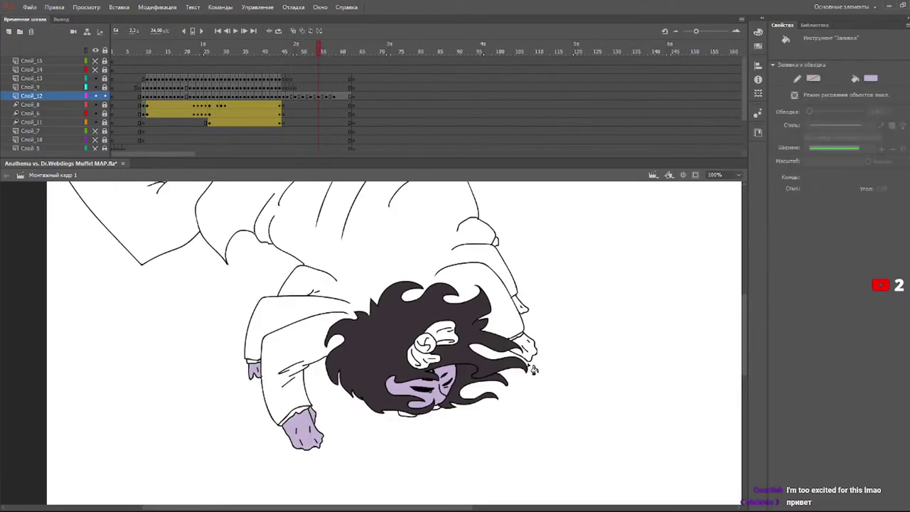
click(532, 348)
click(523, 307)
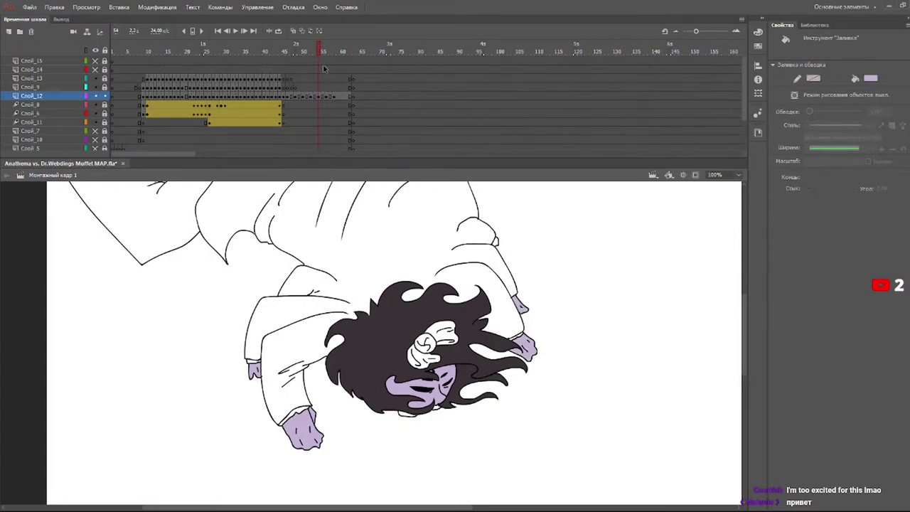
- Fill the visible hands with the light purple skin colour on frame 57
click(338, 52)
click(314, 420)
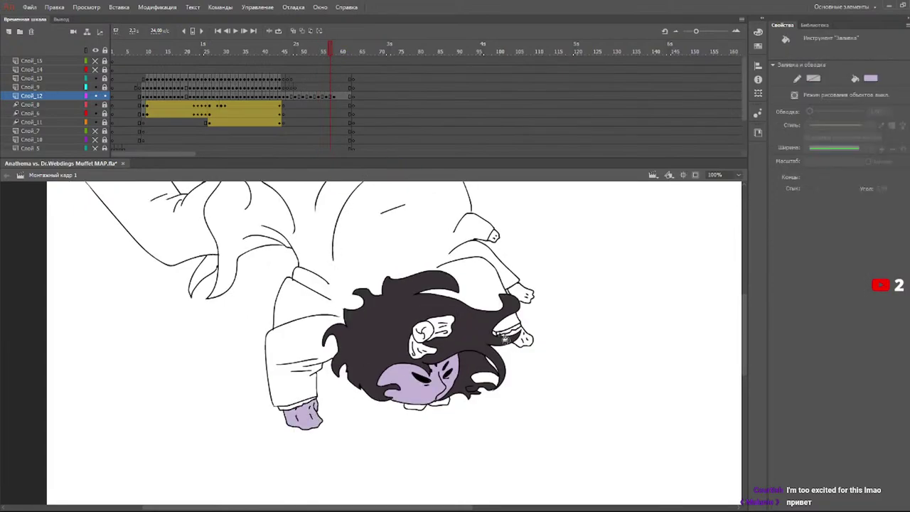
click(526, 344)
click(523, 294)
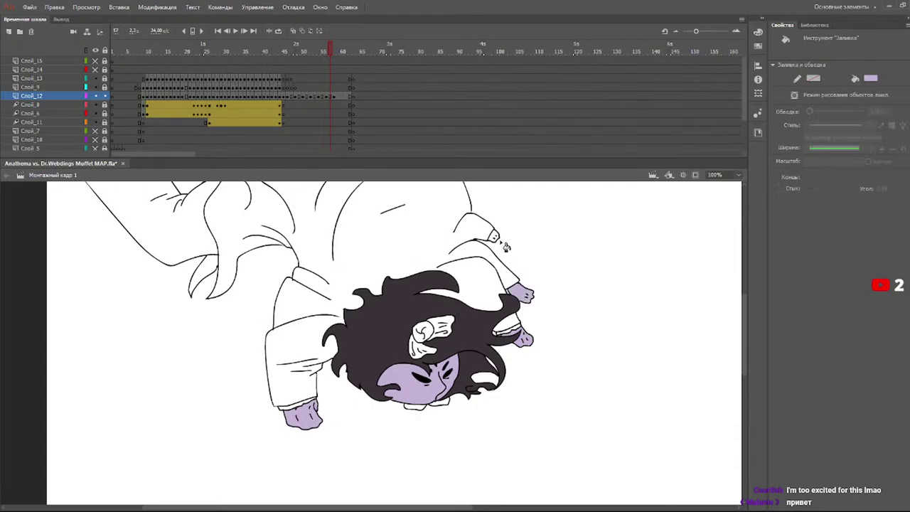
- Fill the four visible hands with the light purple skin colour on frame 60
click(343, 51)
click(319, 419)
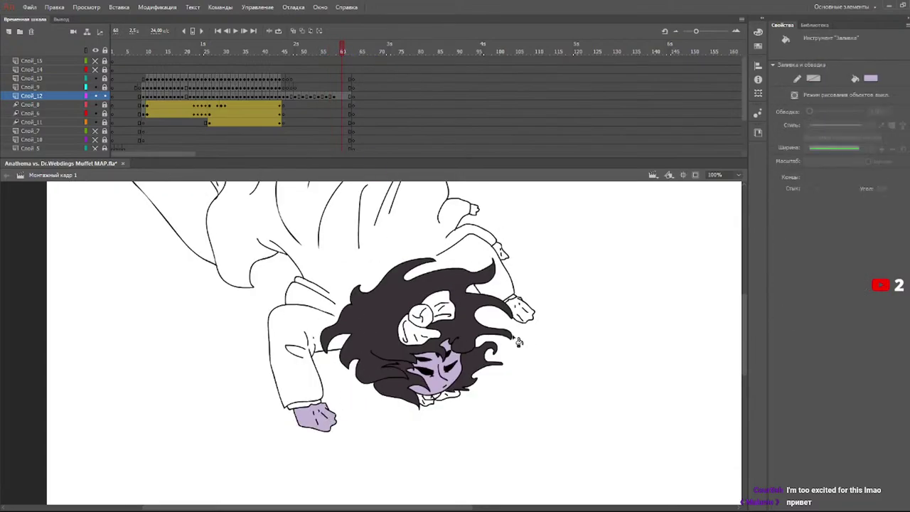
click(523, 311)
click(502, 252)
click(473, 209)
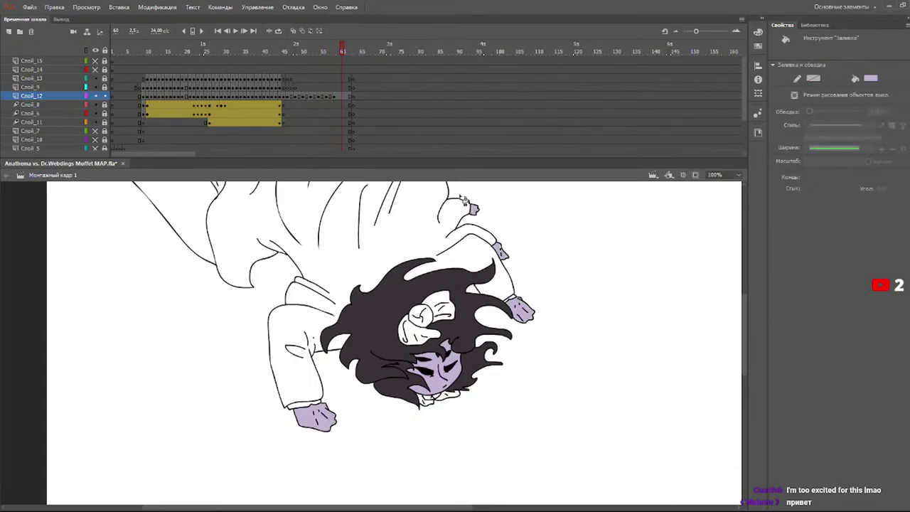
- Play back and scrub through the animation to review the hand and face fills
drag(331, 54, 322, 52)
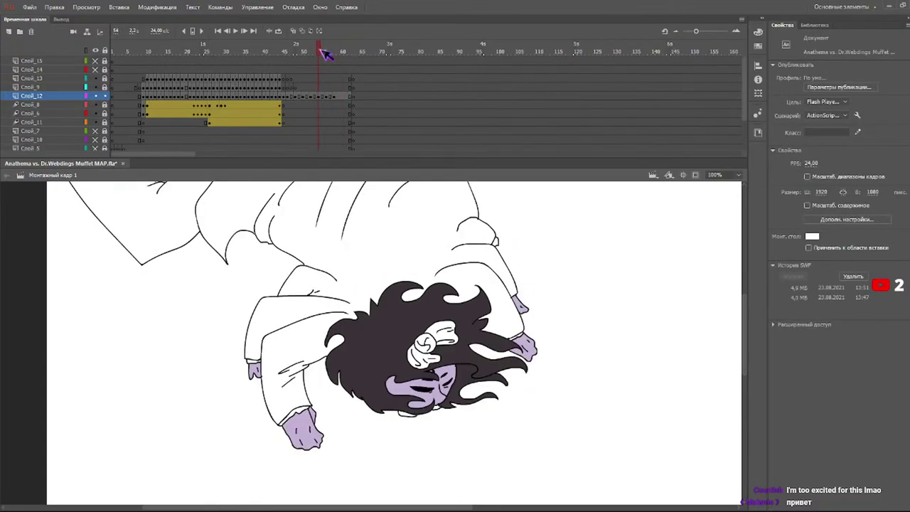
click(331, 51)
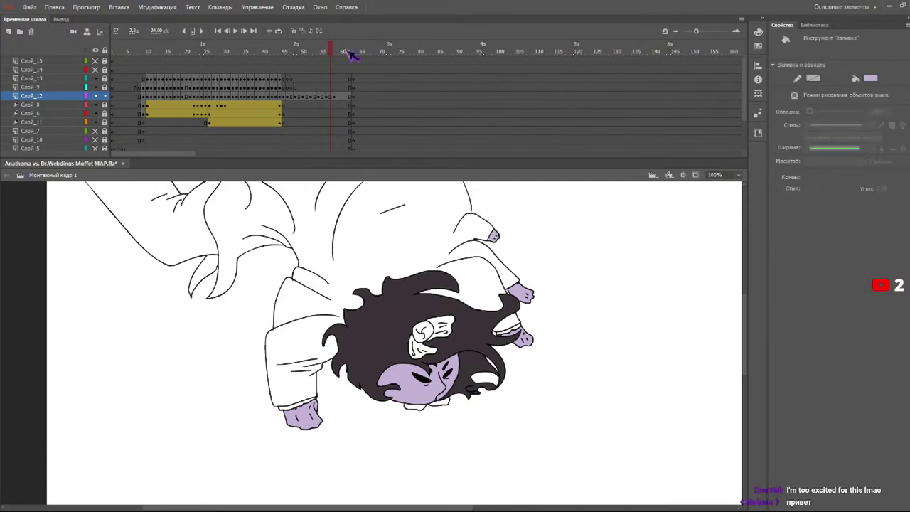
drag(345, 50, 259, 50)
key(Return)
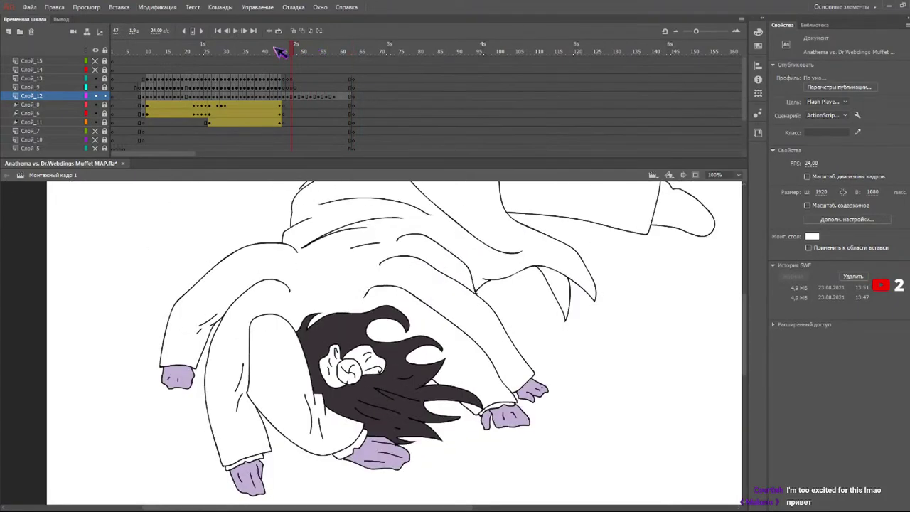
key(Return)
key(Return)
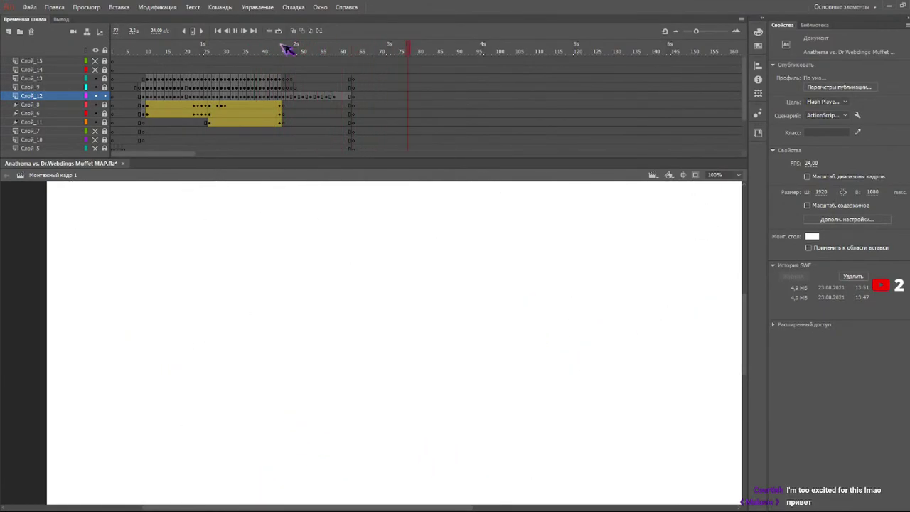
click(274, 52)
drag(290, 53, 262, 44)
- Fill the visible sleeve cuffs with the flat maroon colour on frame 46, after checking the coloured reference drawing on frame 43
mouse_move(306, 51)
mouse_down()
mouse_move(277, 53)
mouse_move(348, 71)
mouse_move(272, 61)
mouse_up()
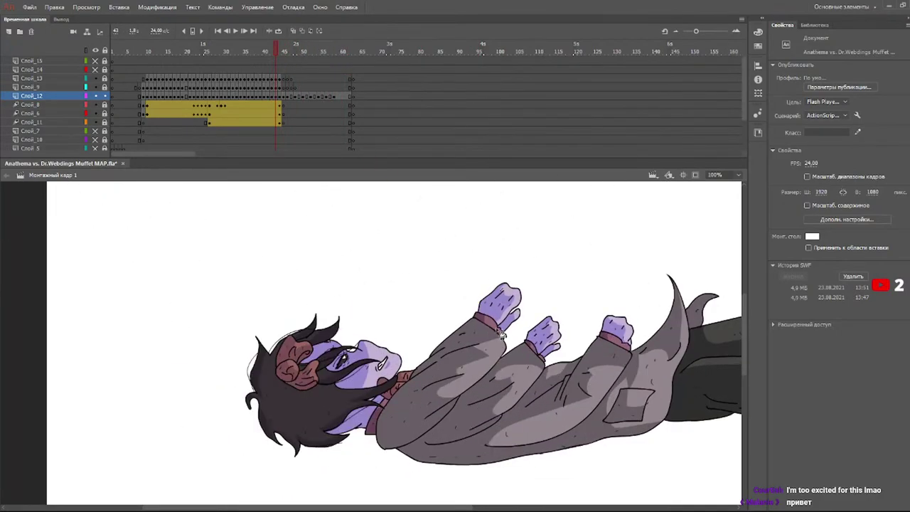
key(k)
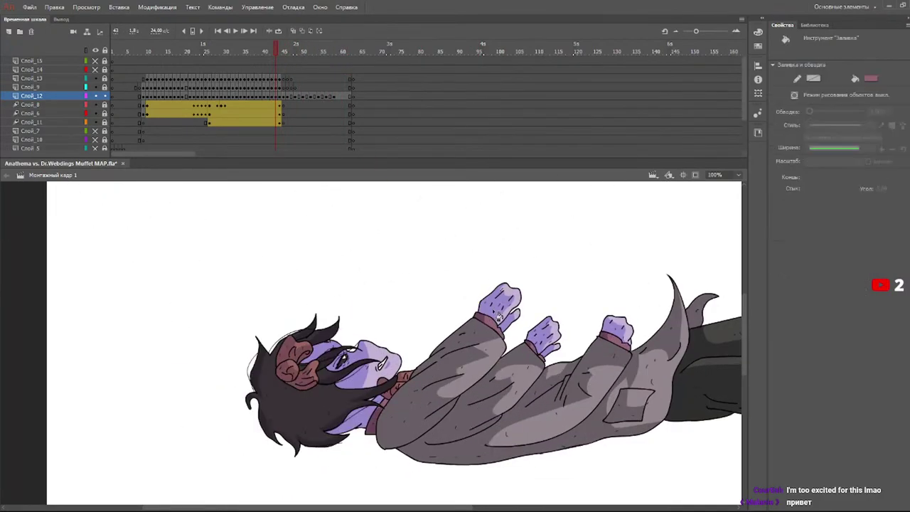
click(290, 51)
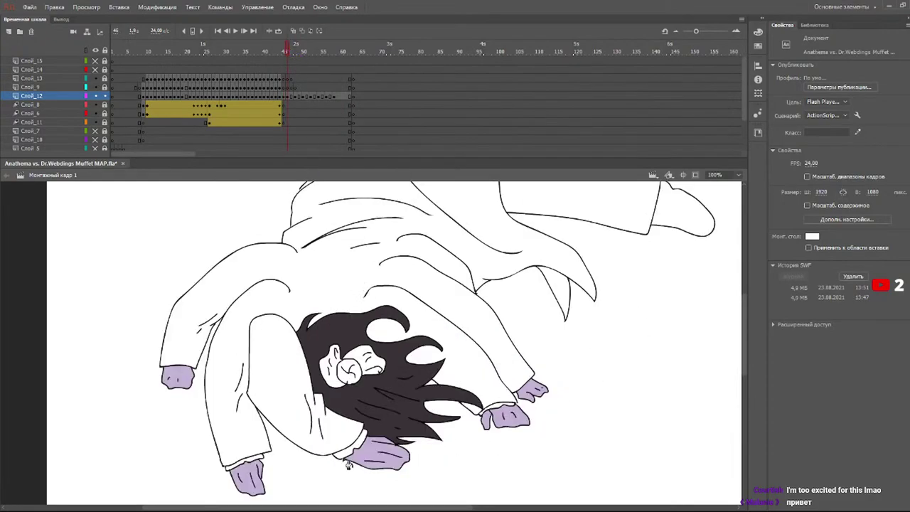
click(348, 454)
click(256, 462)
click(497, 406)
- Fill the three visible sleeve cuffs with the maroon colour on frame 49
click(299, 51)
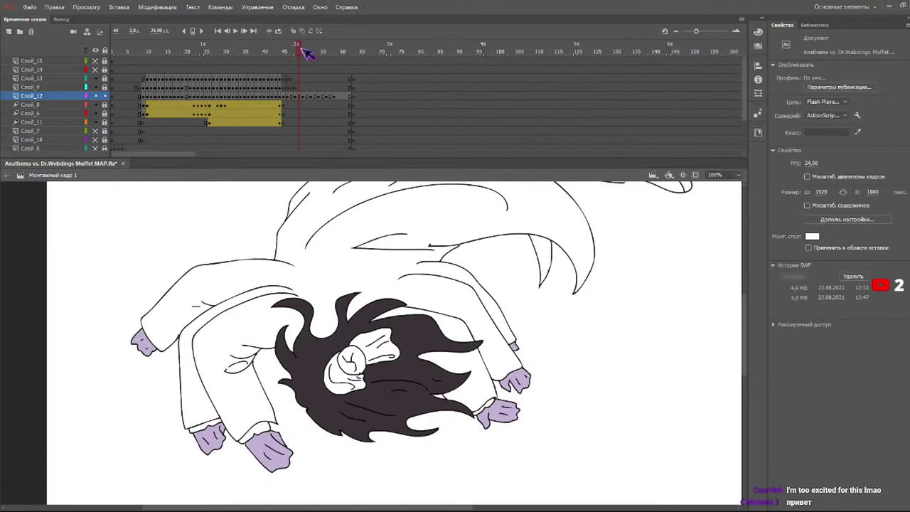
click(264, 432)
click(211, 426)
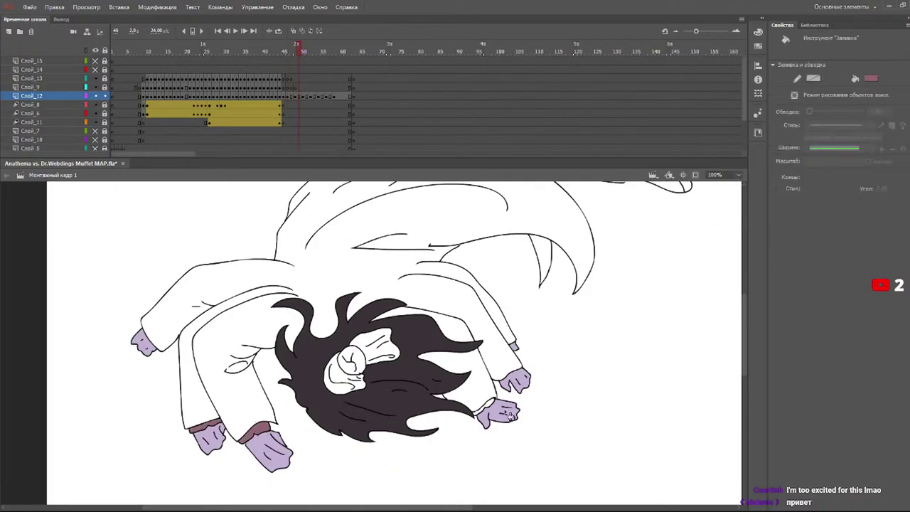
click(493, 408)
- Fill the three visible sleeve cuffs with the maroon colour on frame 51
click(307, 51)
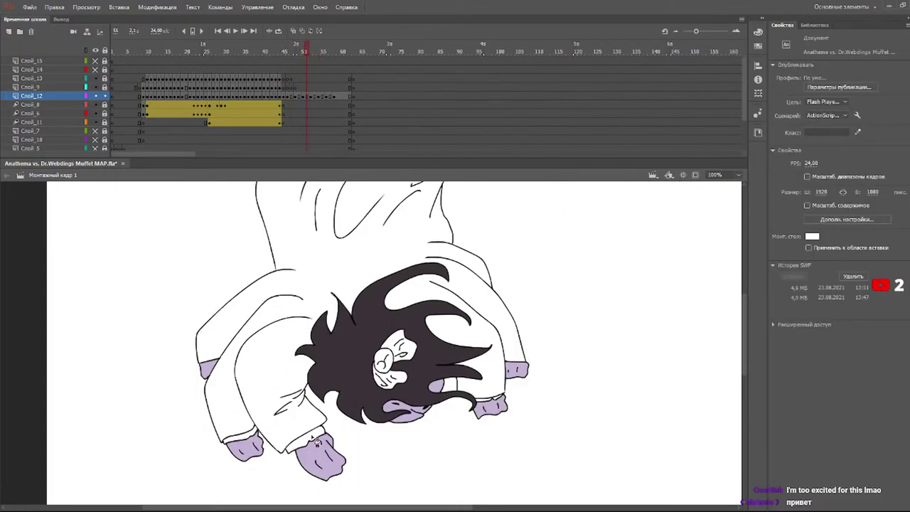
key(k)
click(311, 437)
click(250, 435)
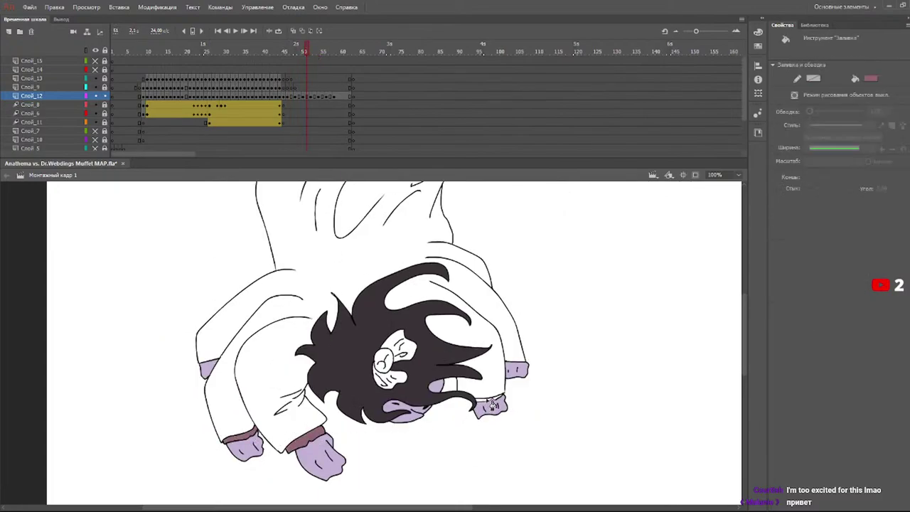
click(485, 401)
- Fill the visible sleeve cuffs with the maroon colour on frames 53 and 54
click(315, 52)
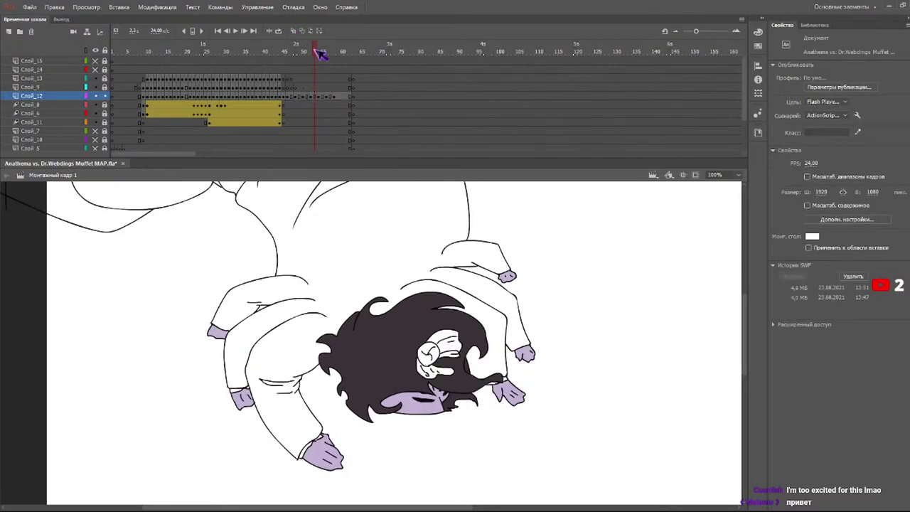
click(321, 446)
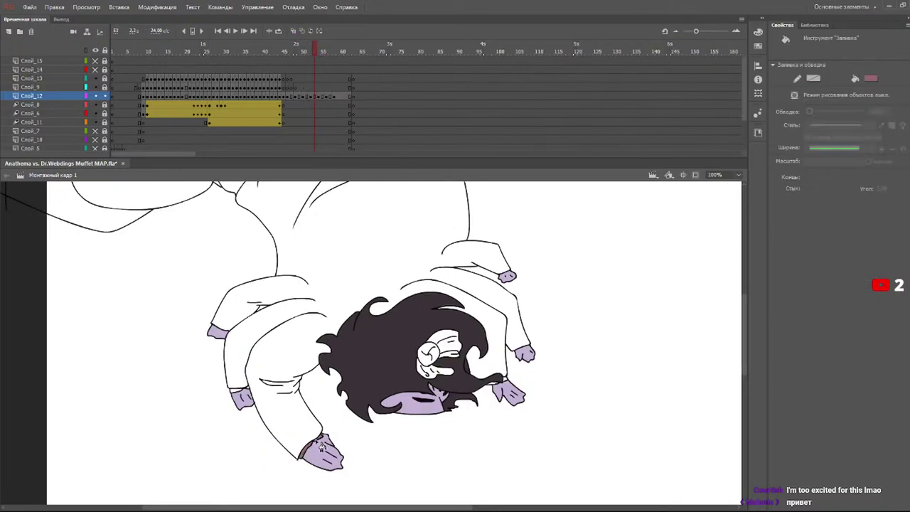
click(239, 393)
click(249, 392)
drag(329, 52, 320, 54)
click(301, 411)
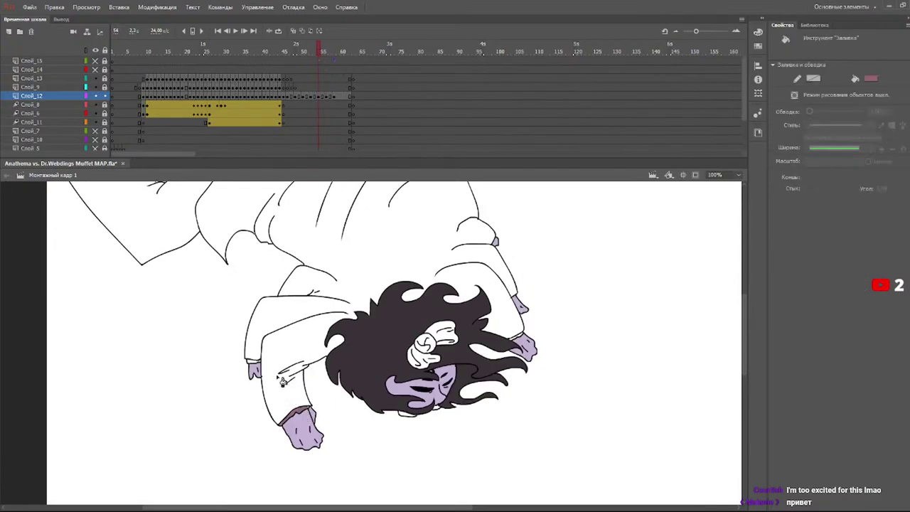
click(252, 361)
- Fill the visible sleeve cuffs with the maroon colour on frames 56 and 60
mouse_move(307, 59)
mouse_down()
mouse_move(291, 52)
mouse_move(331, 57)
mouse_up()
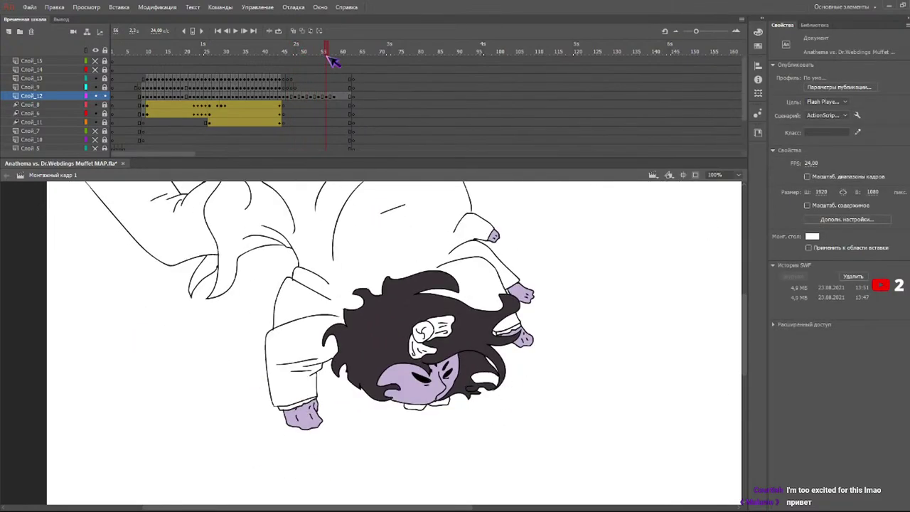
click(511, 332)
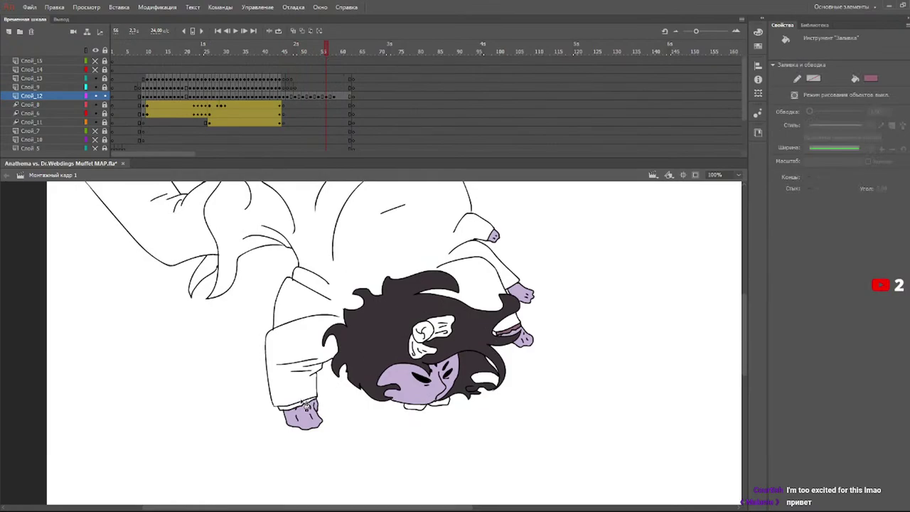
click(342, 51)
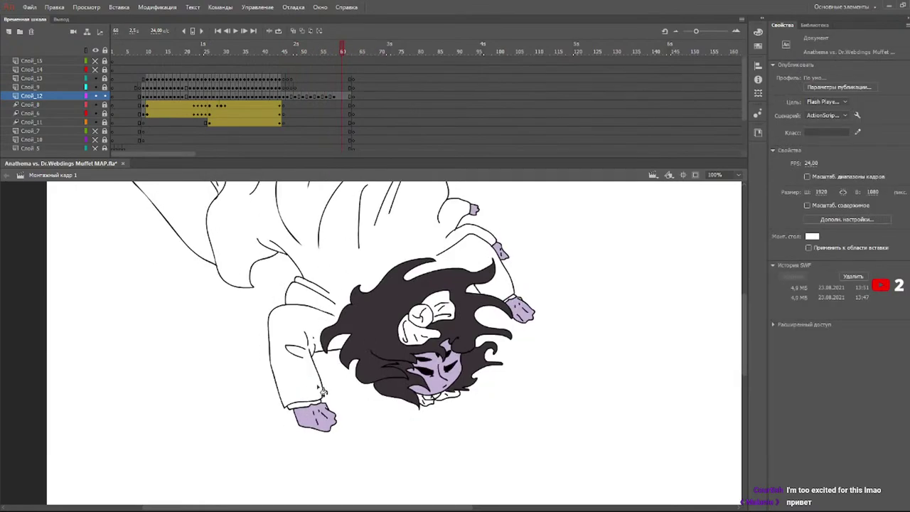
click(307, 410)
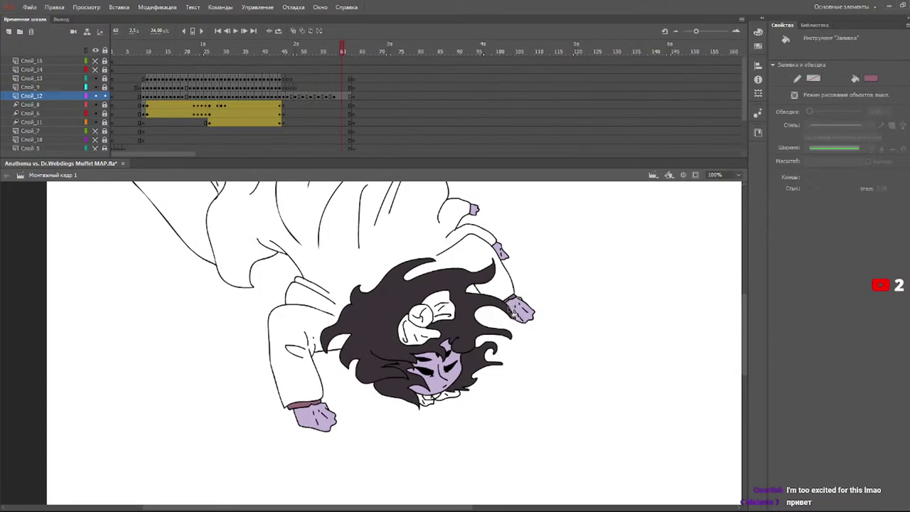
alt+click(526, 307)
- Scrub back to about frame 42 and play the animation to review the cuff fills
drag(320, 51, 271, 53)
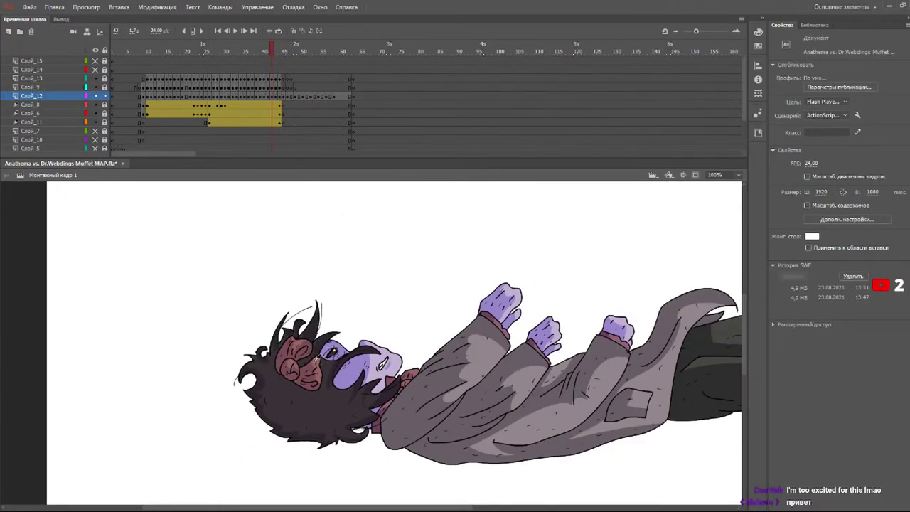
drag(306, 52, 274, 73)
key(Return)
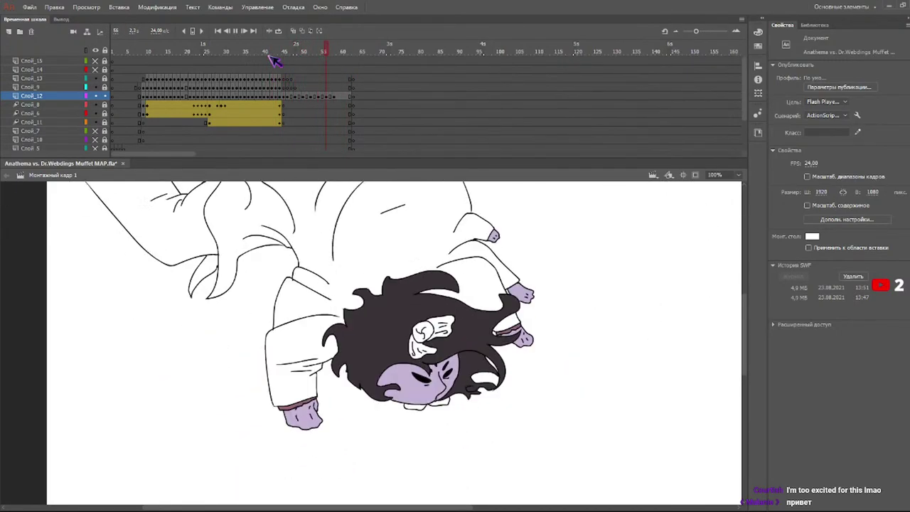
- Fill the knot and both loops of the hair bow with the maroon colour on frame 47
click(285, 51)
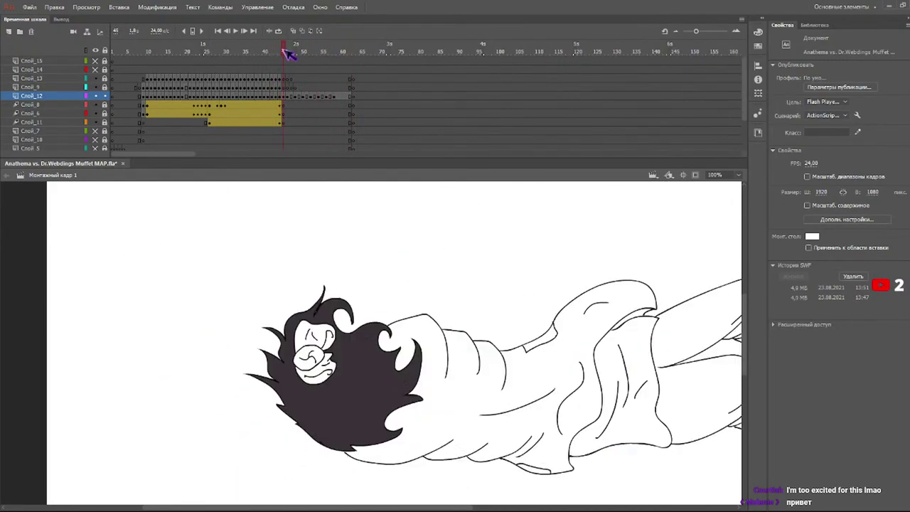
drag(286, 51, 294, 58)
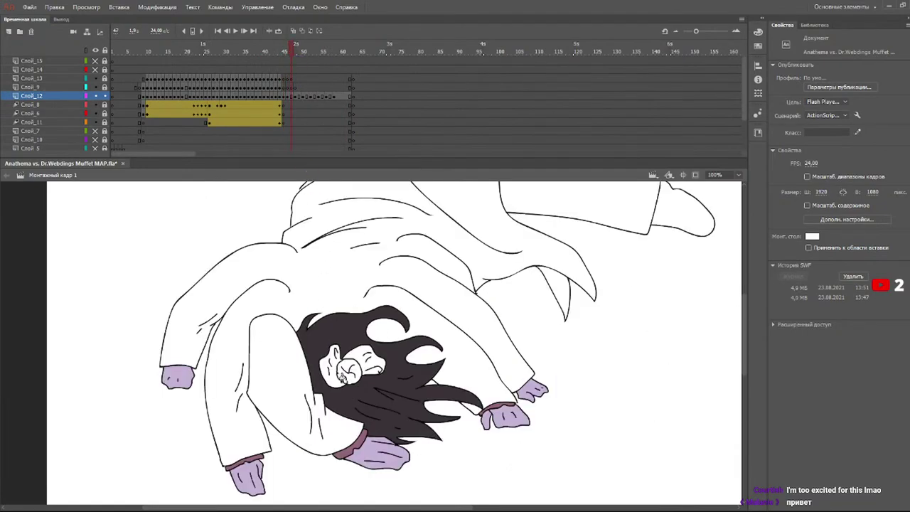
key(k)
click(344, 381)
click(332, 366)
click(371, 360)
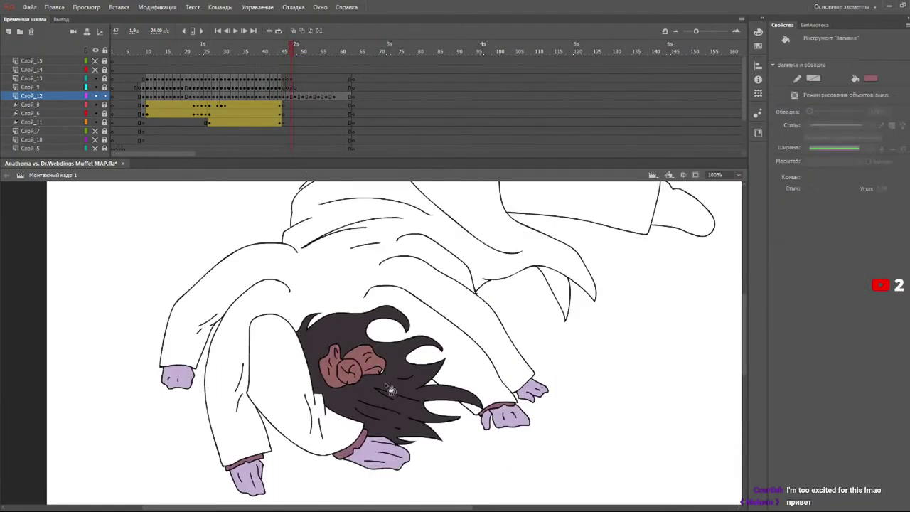
- Fill the knot and both loops of the hair bow with the maroon colour on frame 45
click(289, 51)
click(285, 52)
key(k)
click(305, 359)
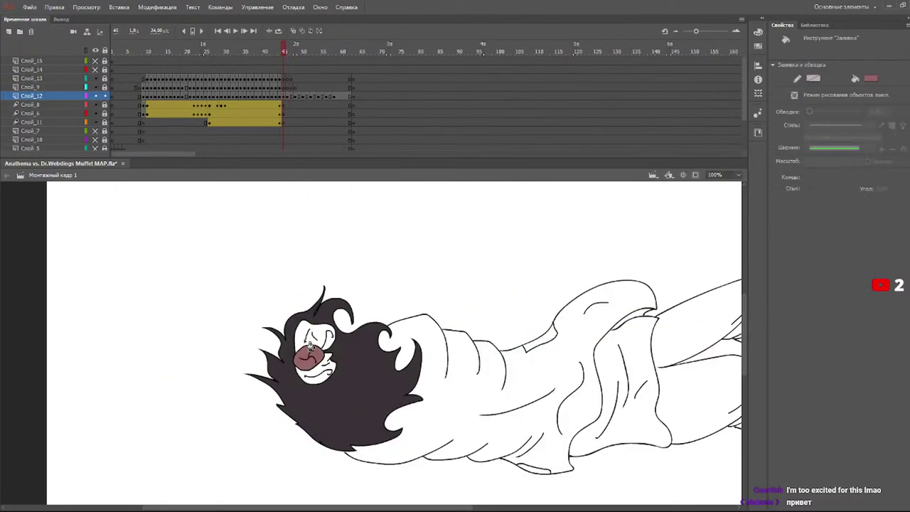
click(314, 334)
click(316, 369)
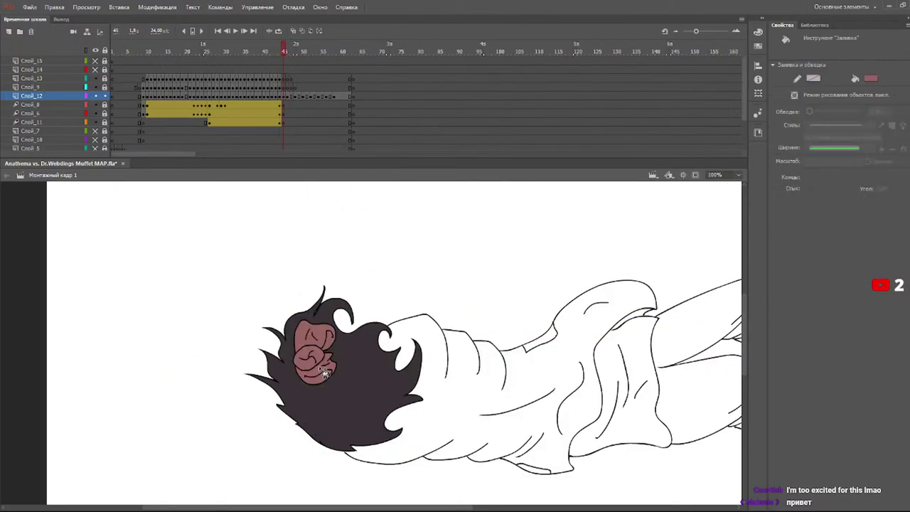
- Fill all parts of the hair bow with the maroon colour on frames 49 and 51
click(299, 51)
click(344, 370)
click(342, 377)
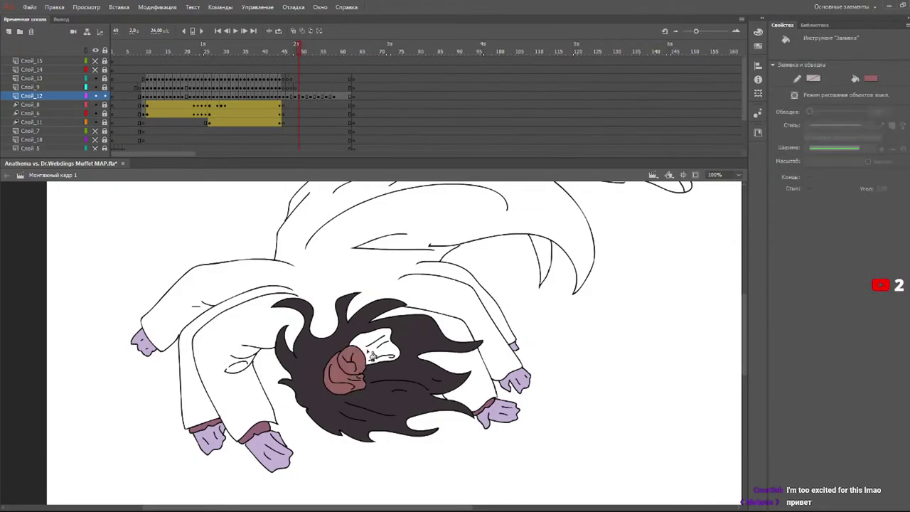
click(372, 351)
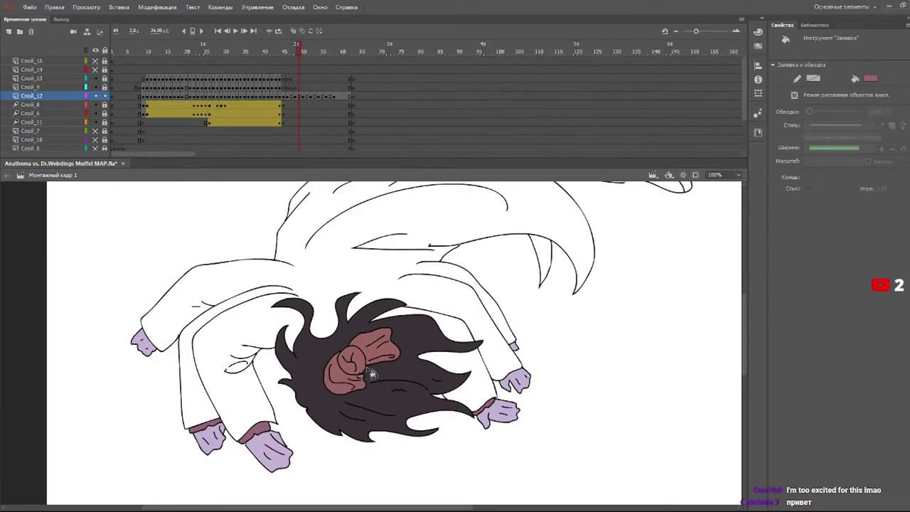
click(307, 51)
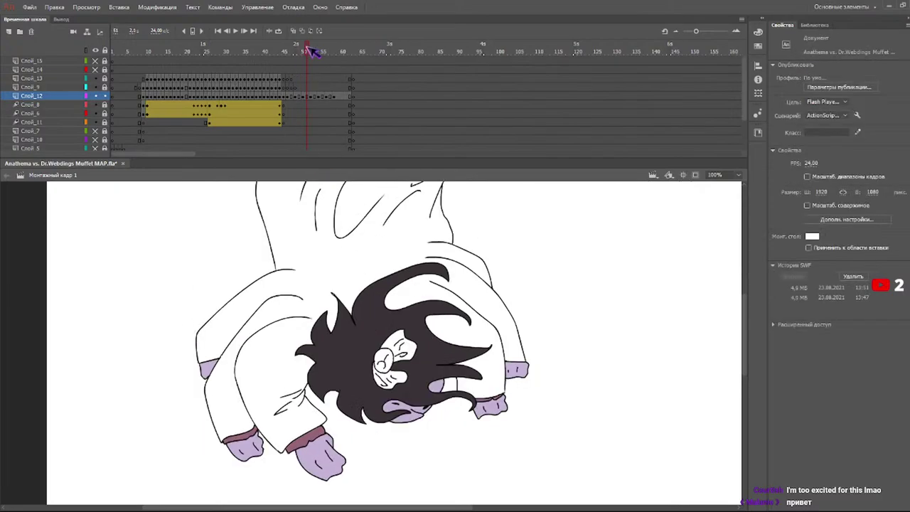
click(399, 364)
click(403, 352)
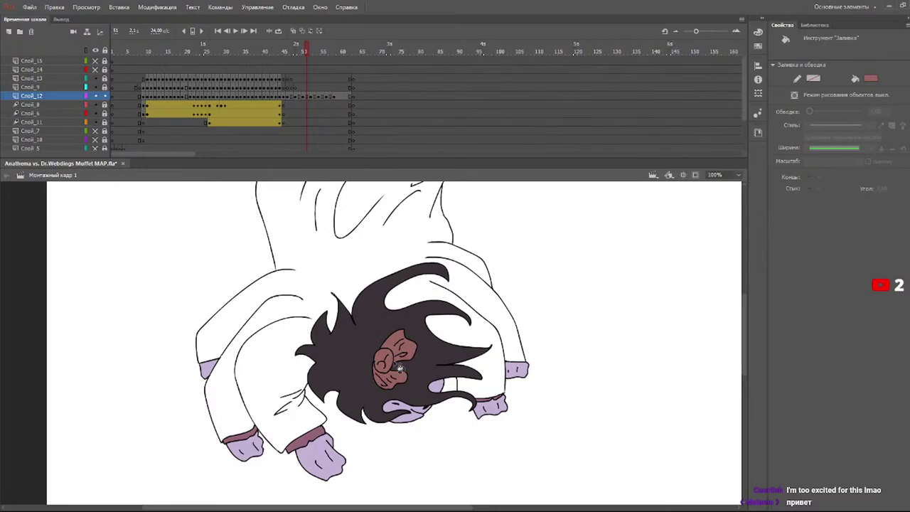
- Fill all parts of the hair bow with the maroon colour on frames 53 and 55
click(315, 51)
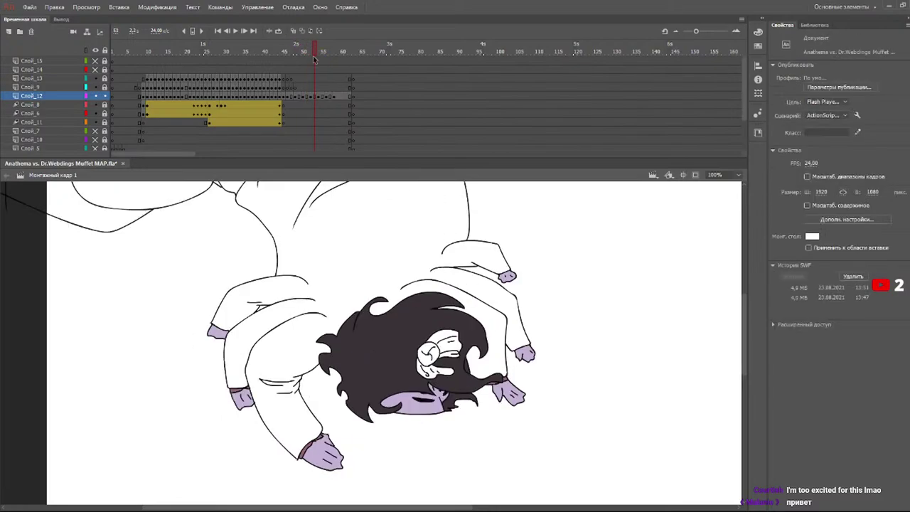
click(452, 354)
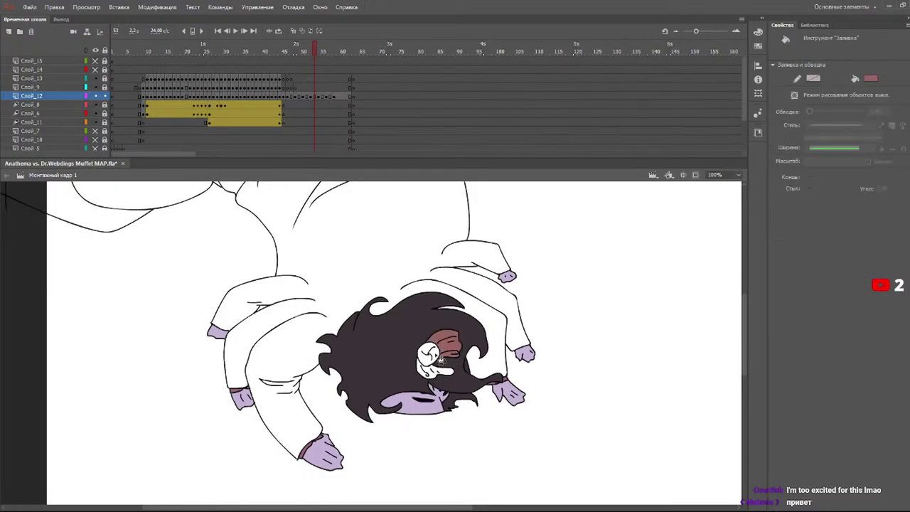
click(431, 360)
click(430, 371)
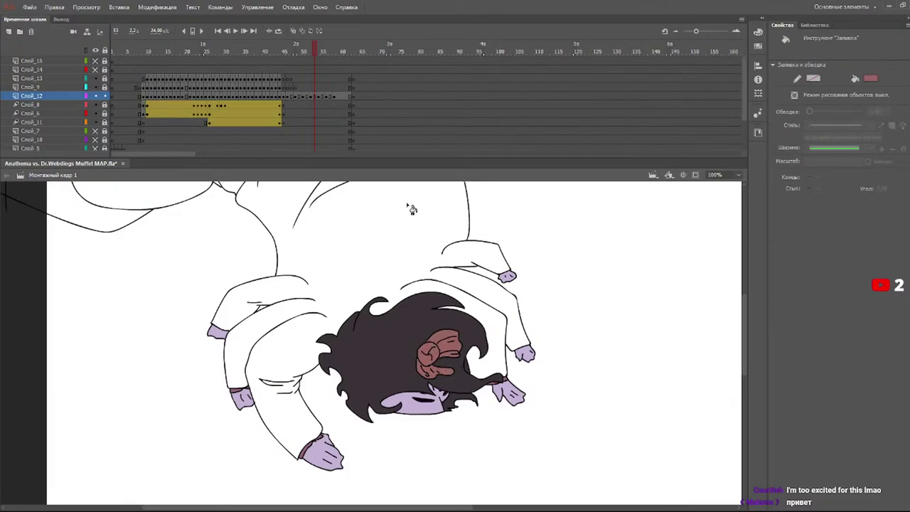
click(325, 54)
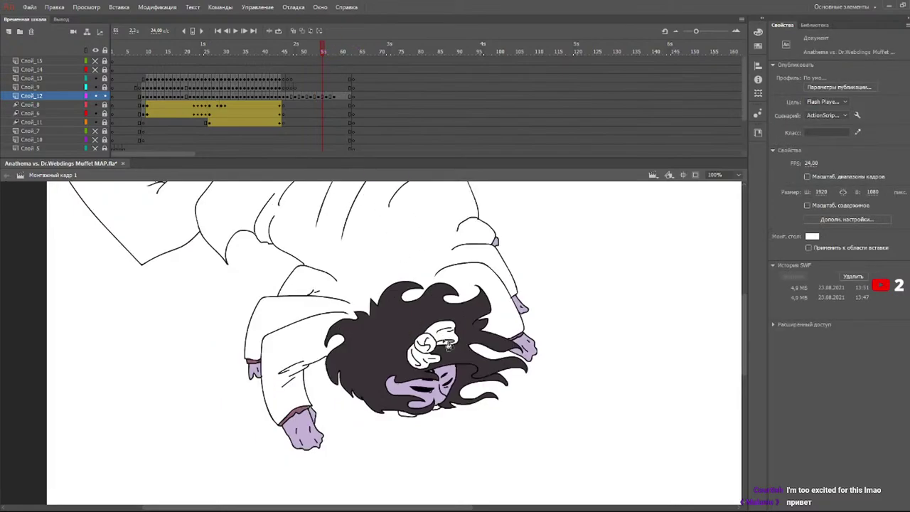
key(k)
click(432, 337)
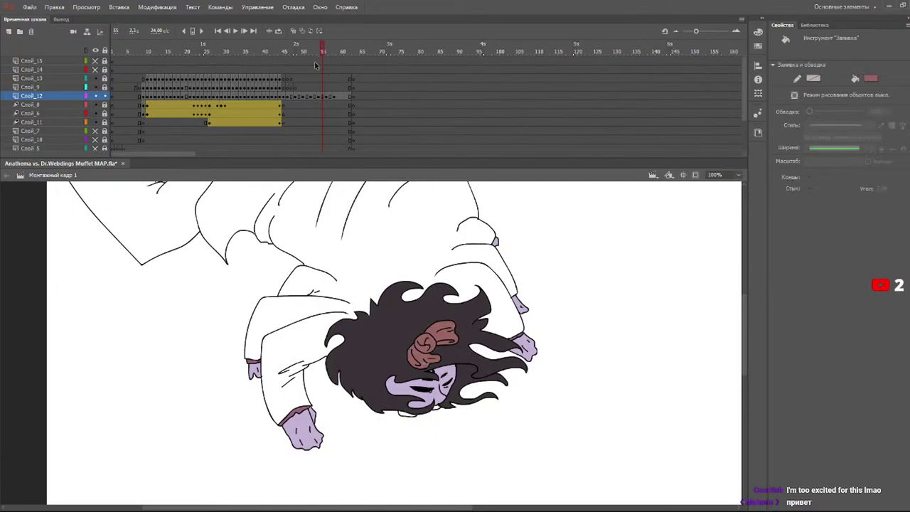
- Fill the knot and both loops of the hair bow with the maroon colour on frame 57
key(v)
key(period)
key(period)
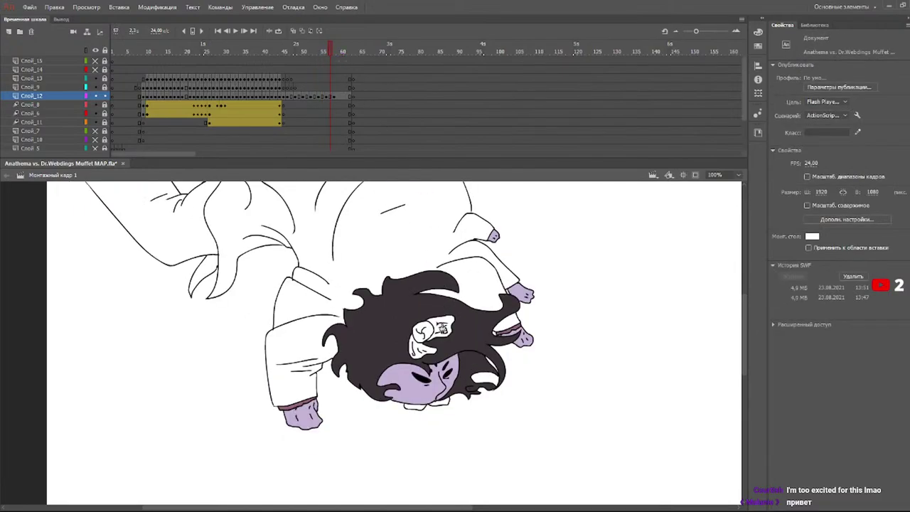
key(k)
click(431, 336)
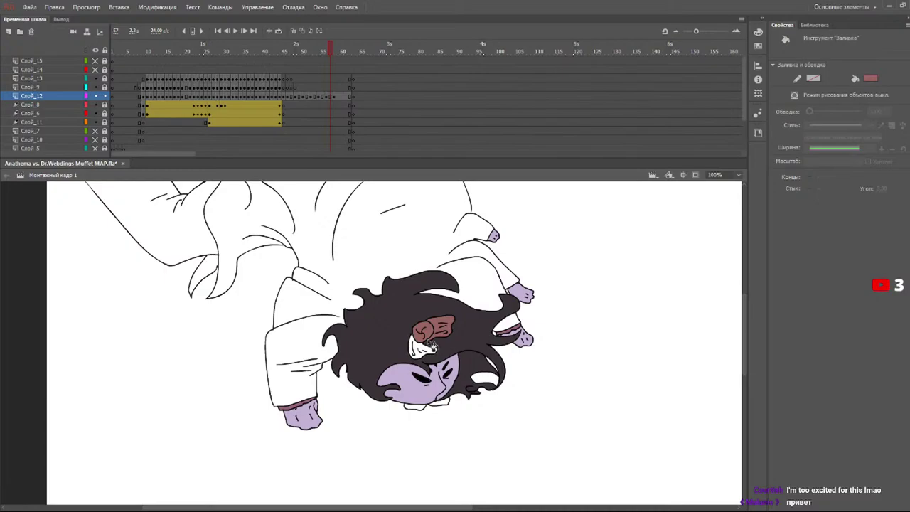
click(418, 351)
- Fill the knot and both loops of the hair bow with the maroon colour on frame 59
click(338, 51)
click(432, 323)
click(440, 317)
click(426, 337)
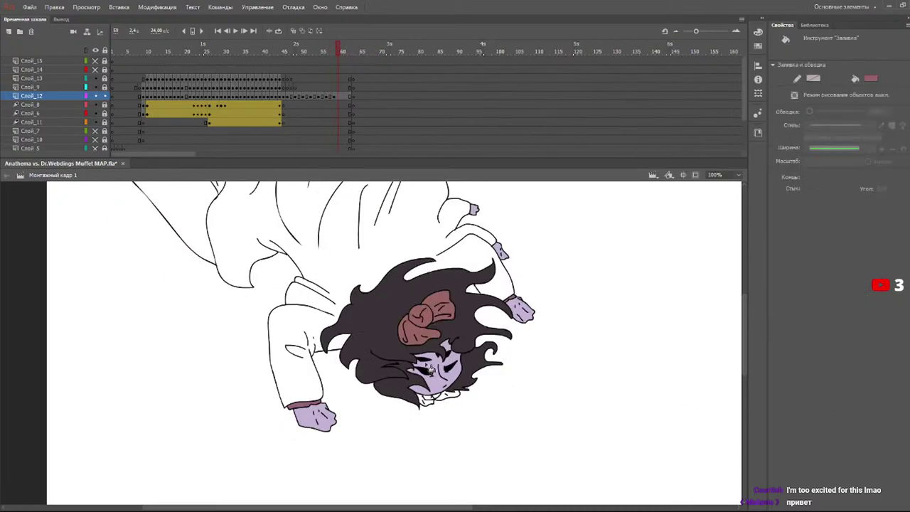
- Fill the collar bow under the chin with maroon on frame 59, undoing the stray fill on the outlines
click(441, 398)
click(432, 396)
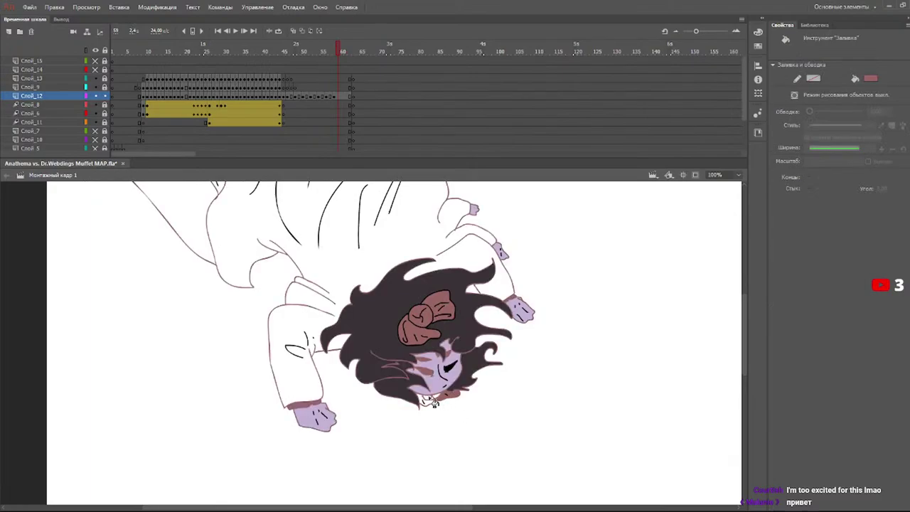
key(ctrl+z)
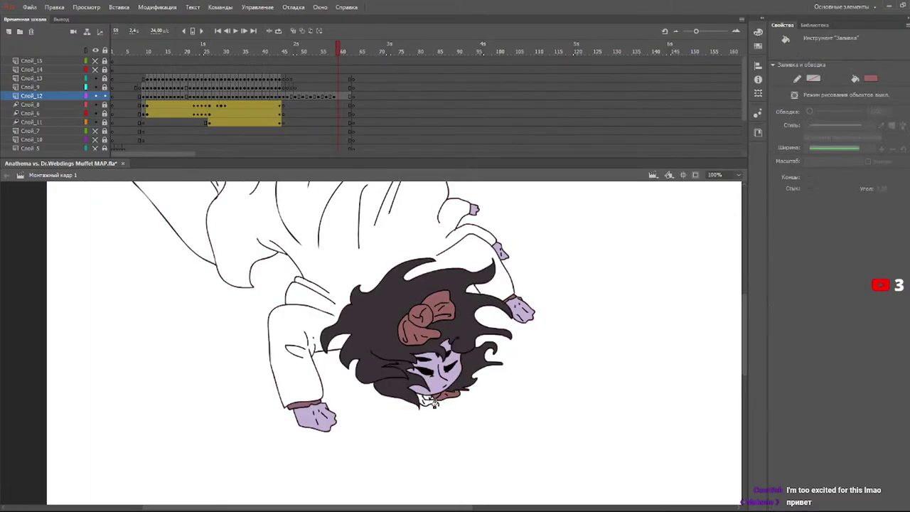
- Fill both parts of the collar bow under the chin with maroon on frames 55 and 57, and scrub through the frames to check
click(316, 51)
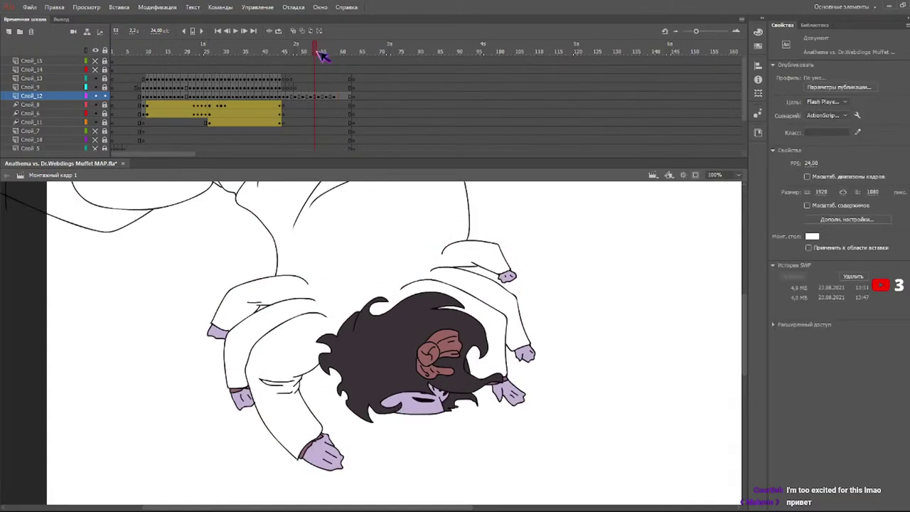
click(322, 53)
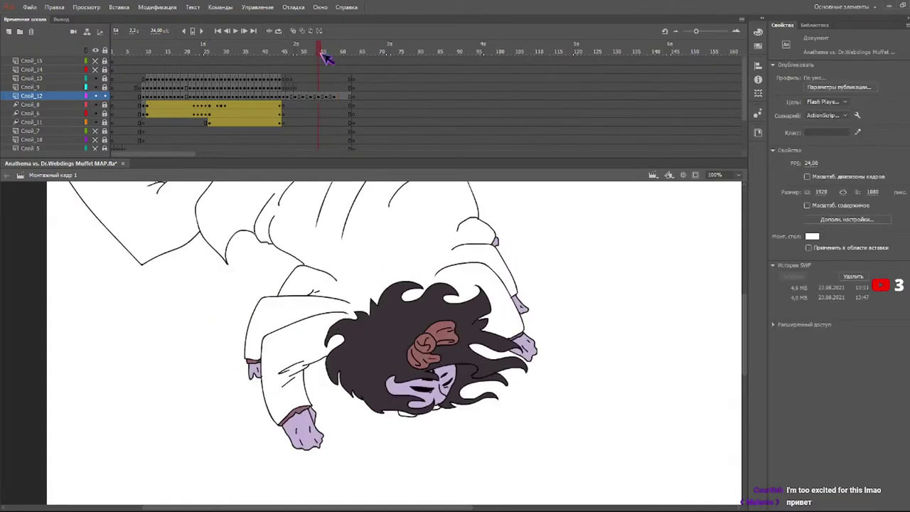
click(438, 411)
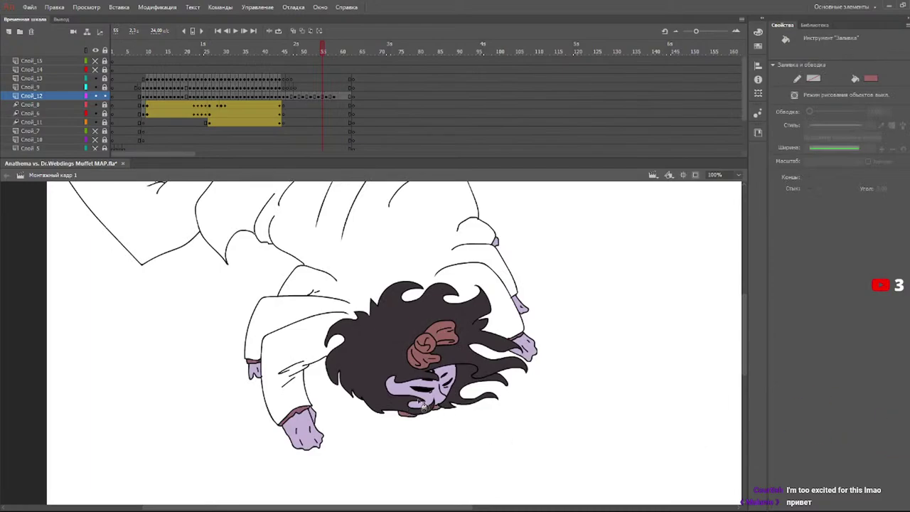
click(330, 51)
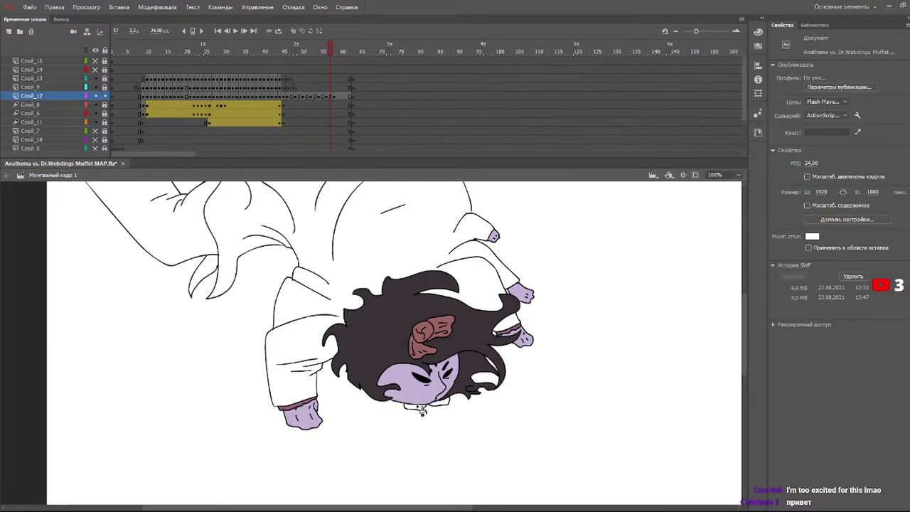
click(420, 407)
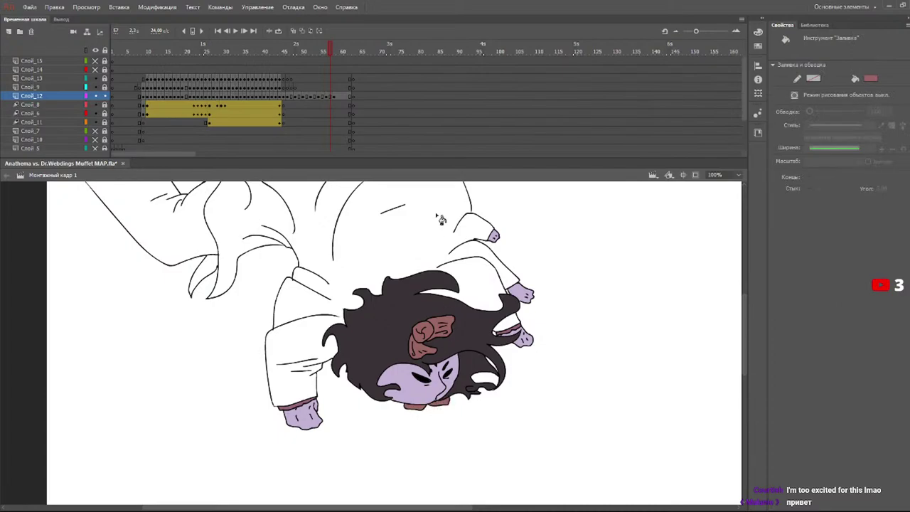
click(297, 53)
drag(298, 53, 345, 53)
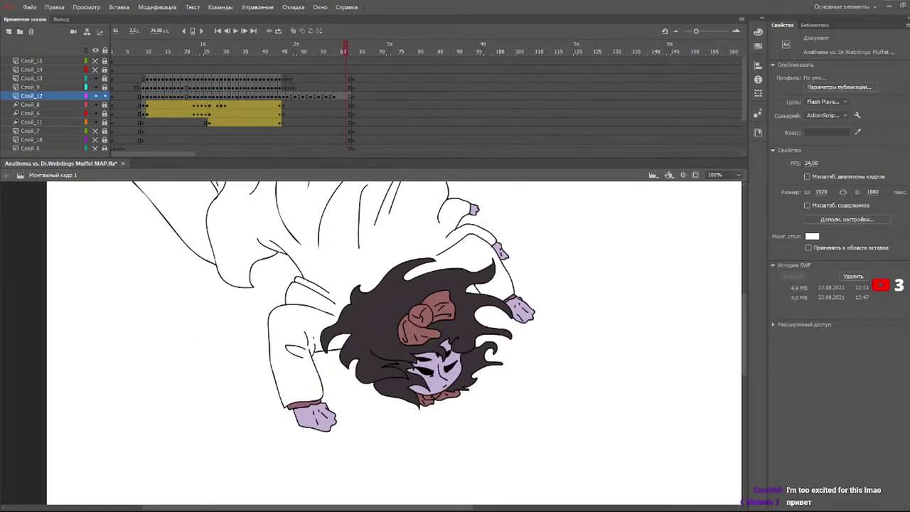
- Fill both trouser legs with the dark grey trouser colour from the finished frames on frame 45
click(280, 54)
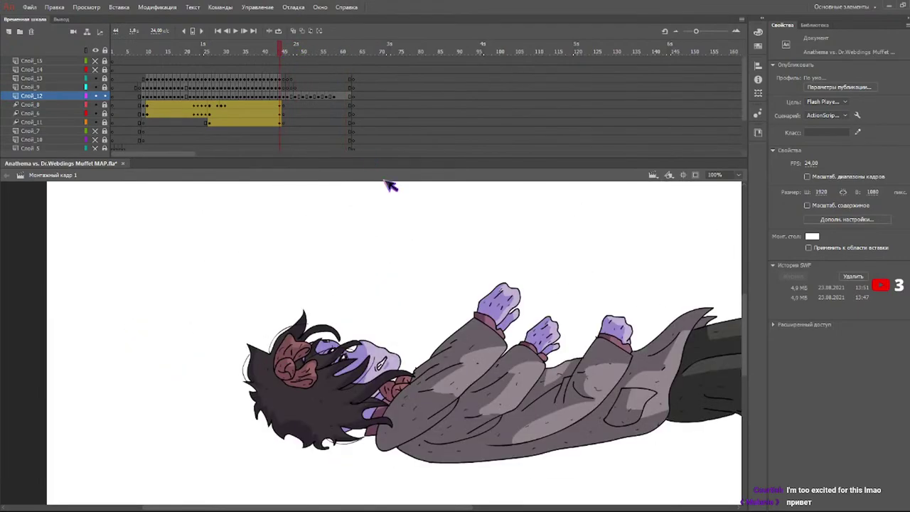
key(k)
click(296, 47)
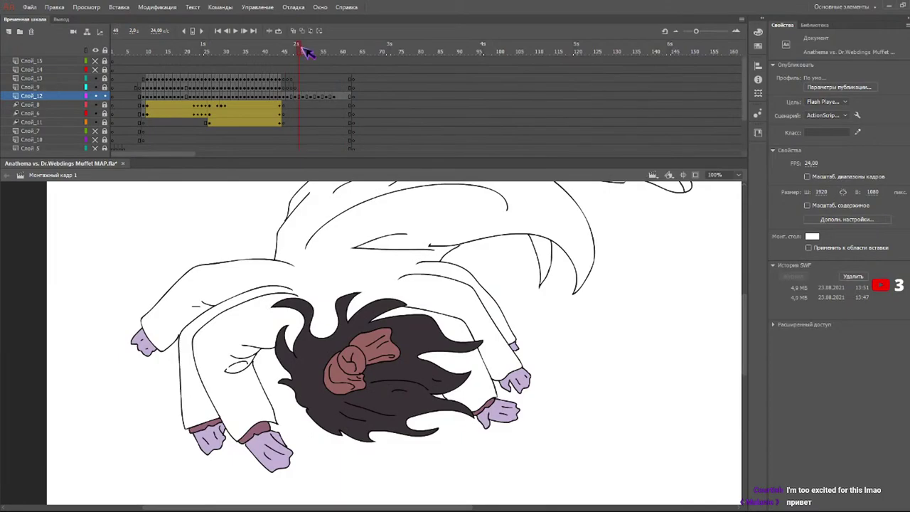
drag(301, 45, 284, 48)
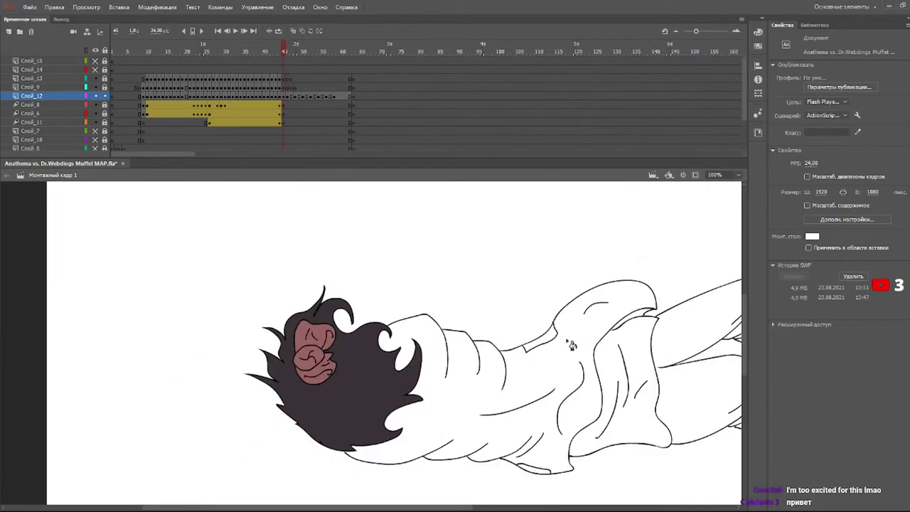
drag(359, 508, 441, 508)
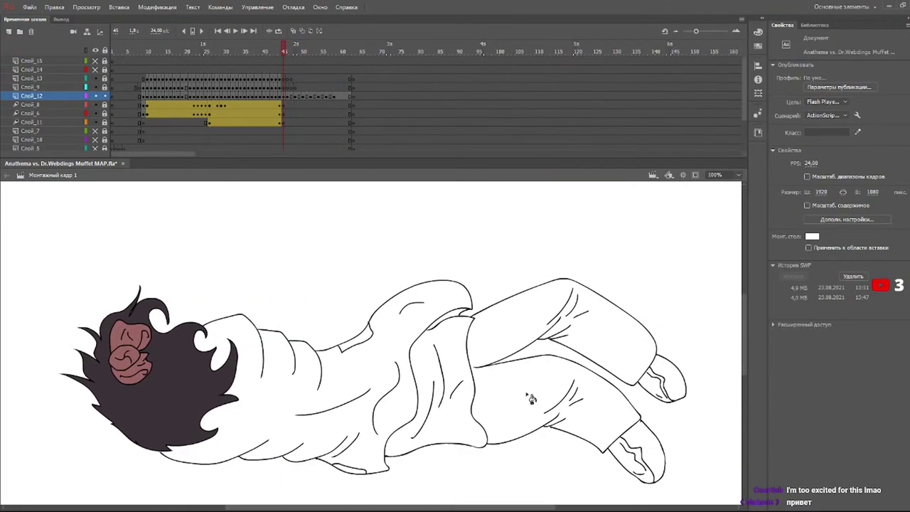
key(k)
click(619, 346)
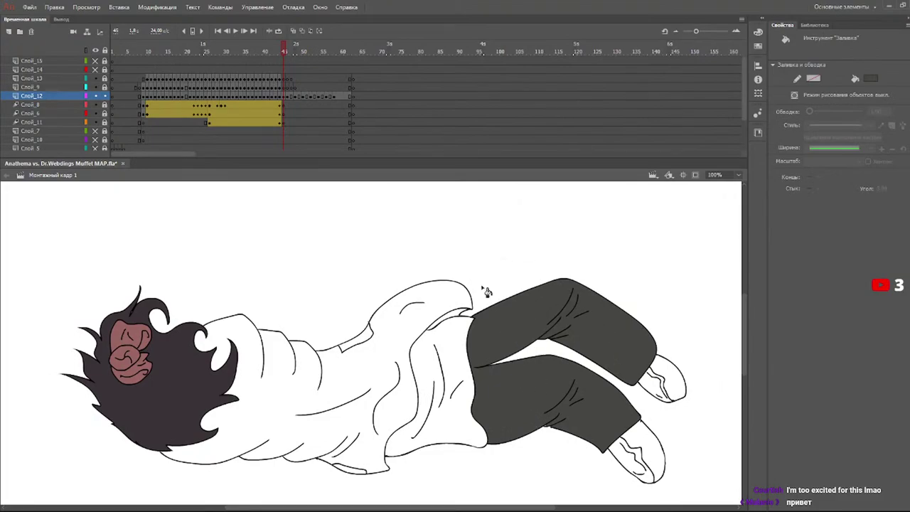
key(ctrl+z)
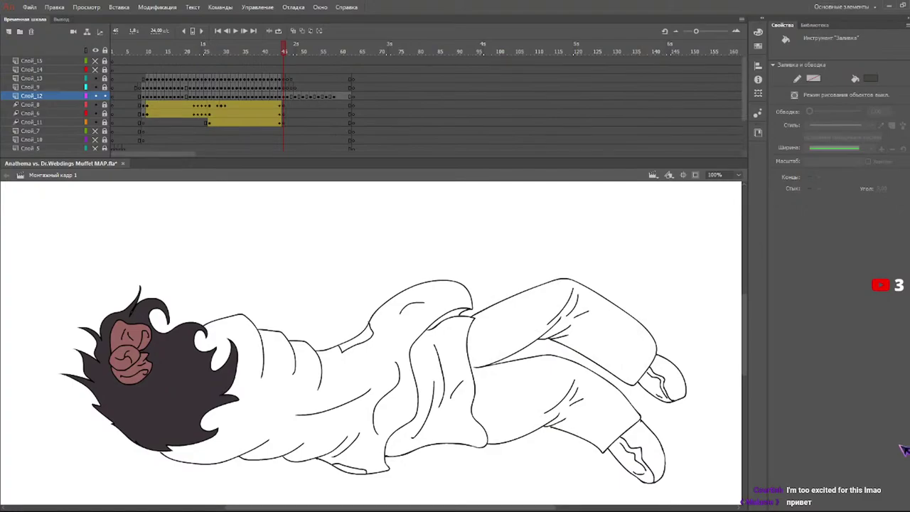
click(522, 399)
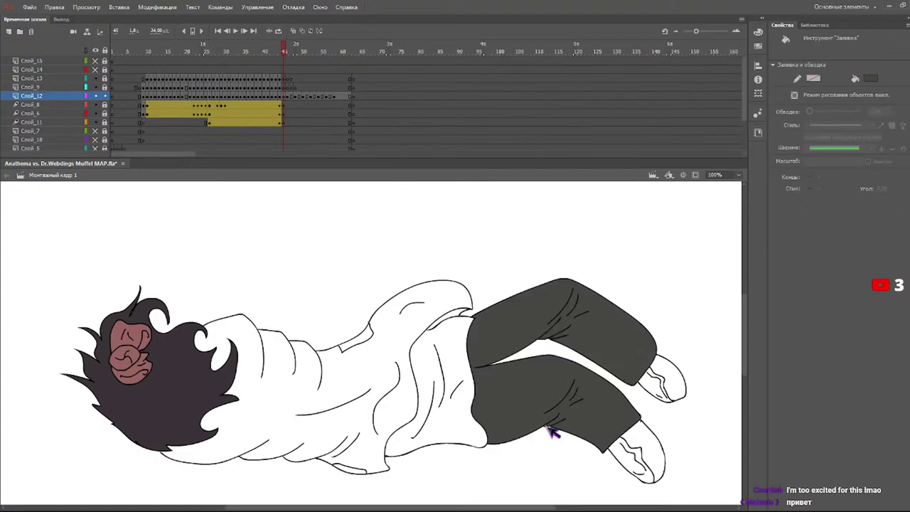
- Fill the trouser legs with dark grey on frames 46 and 48
click(286, 51)
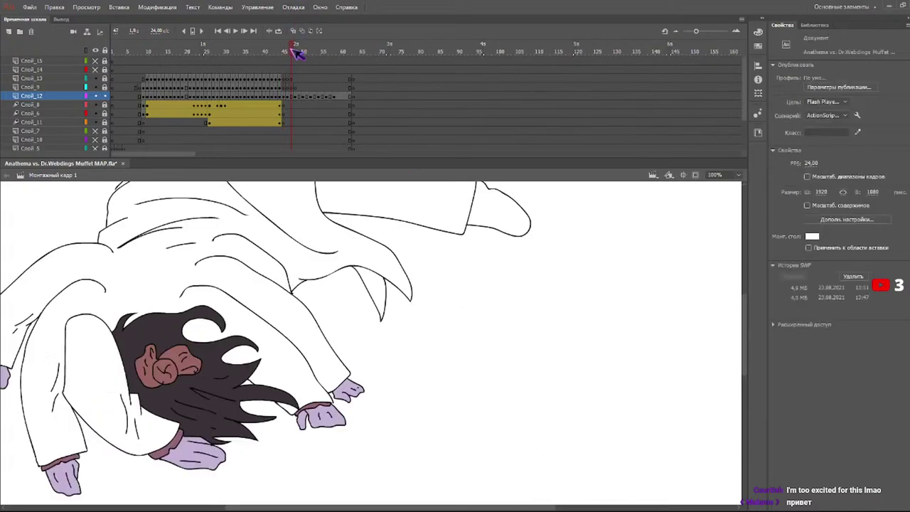
scroll(569, 305, up, 3)
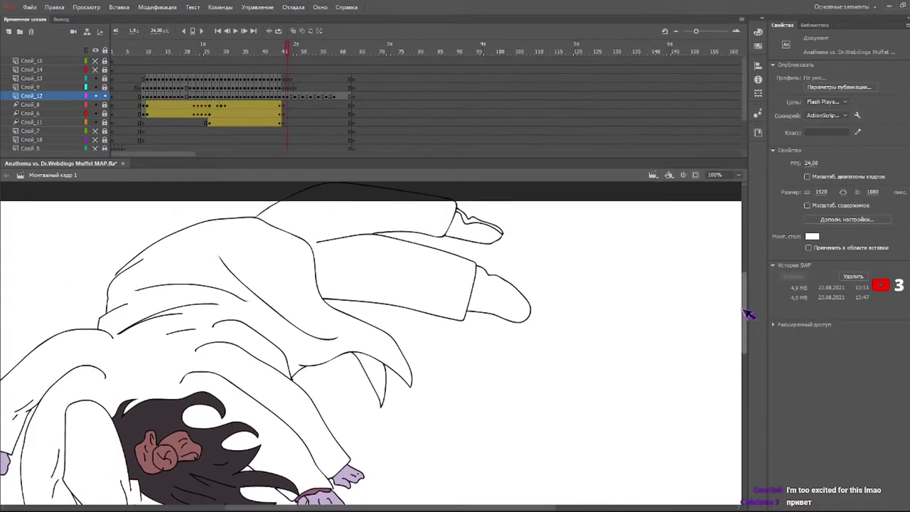
click(376, 288)
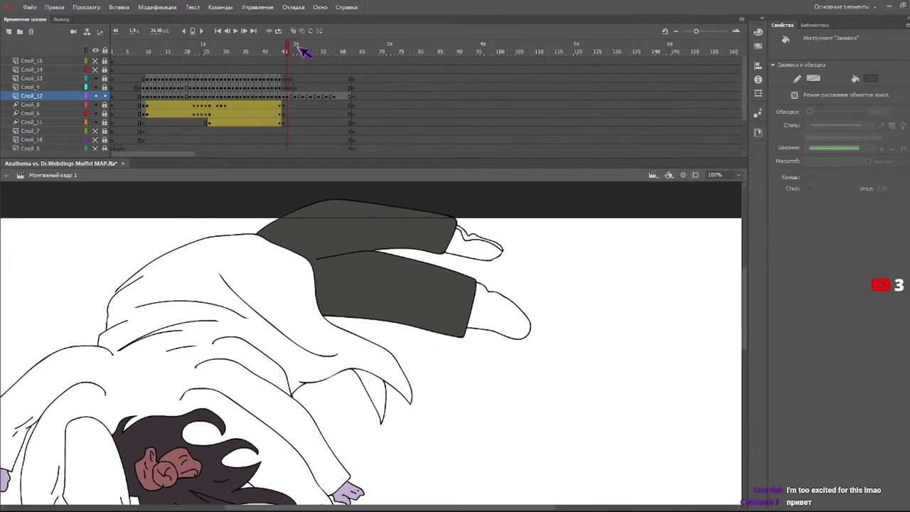
click(296, 60)
click(363, 213)
- Fill the visible trouser areas with dark grey on frames 53 and 55
click(305, 51)
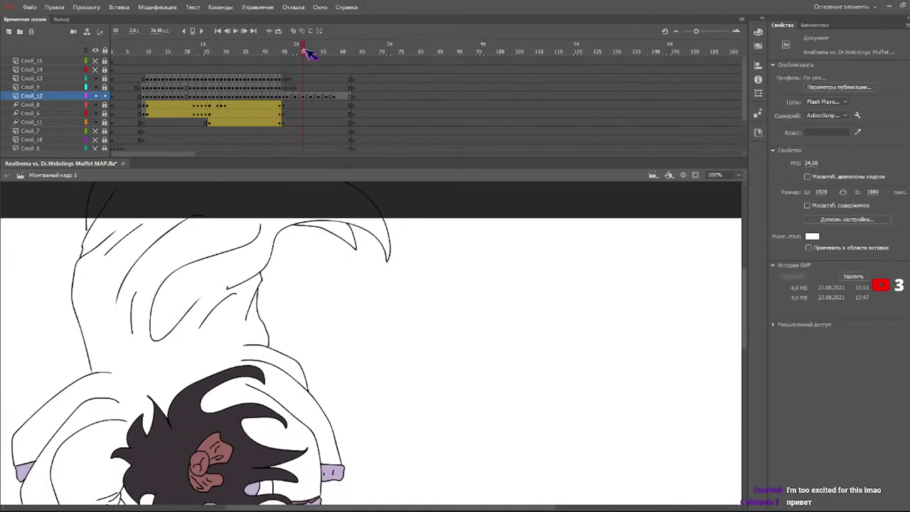
click(315, 52)
drag(371, 507, 223, 507)
click(194, 250)
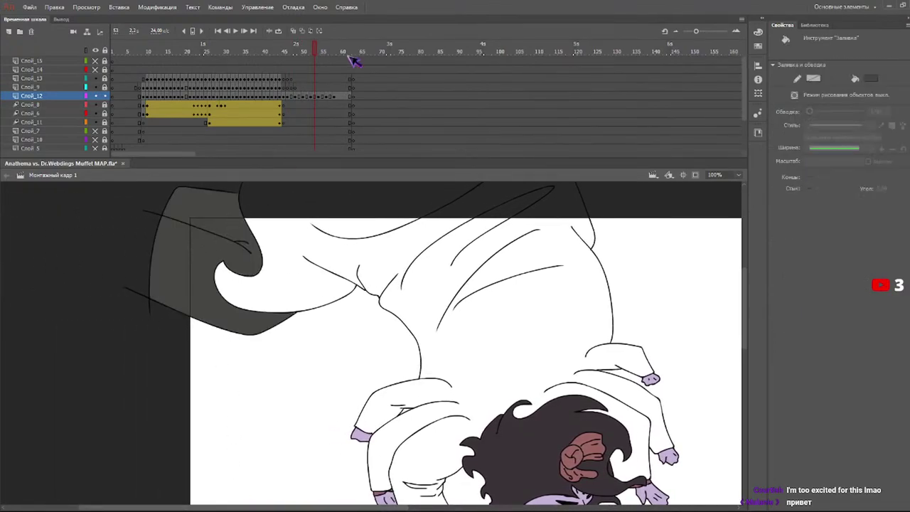
drag(329, 48, 322, 47)
click(283, 256)
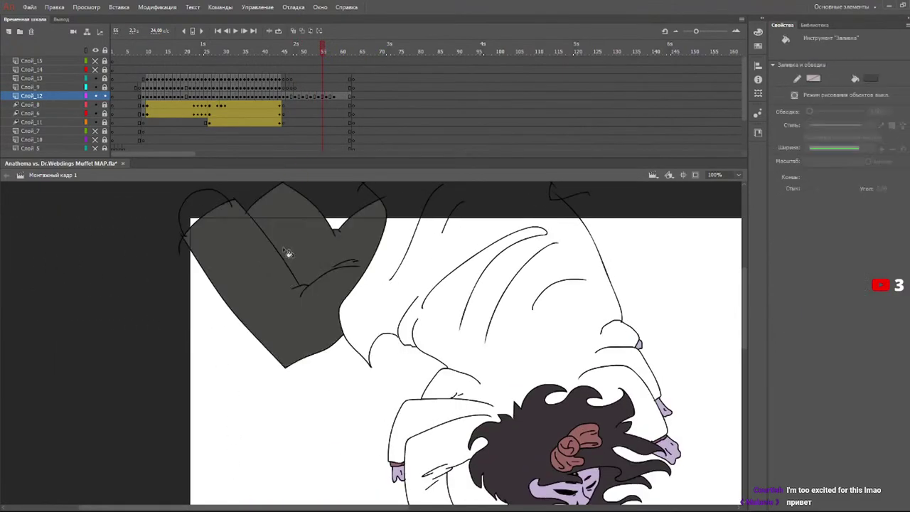
- Fill both trouser legs with dark grey on frames 57 and 59
click(330, 51)
click(299, 303)
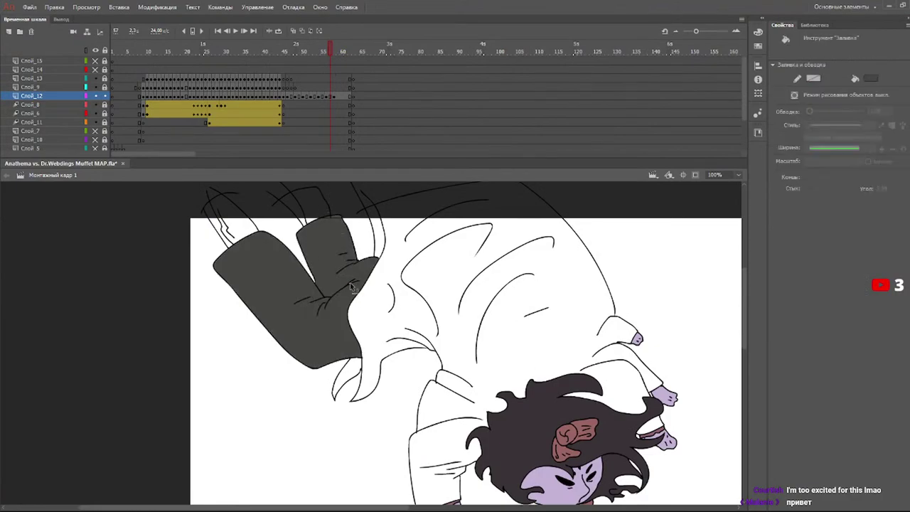
click(339, 51)
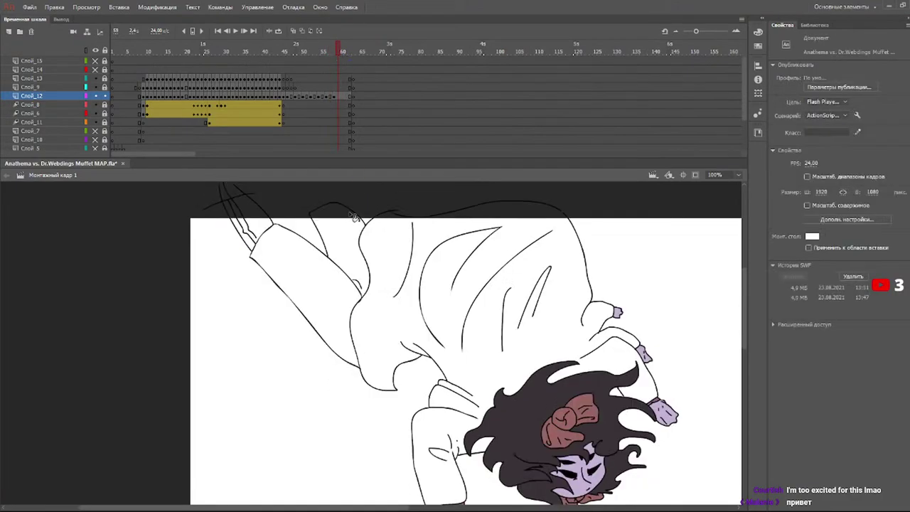
click(359, 260)
click(337, 297)
- Play back the falling animation from about frame 48 to check the trouser fills
drag(316, 49, 295, 50)
key(Return)
key(Return)
key(Return)
key(Return)
click(309, 50)
key(Return)
- Sample the dark shoe colour from the finished frame 43 and fill the uppers of both shoes on frame 45
drag(342, 55, 284, 63)
drag(397, 507, 612, 506)
key(k)
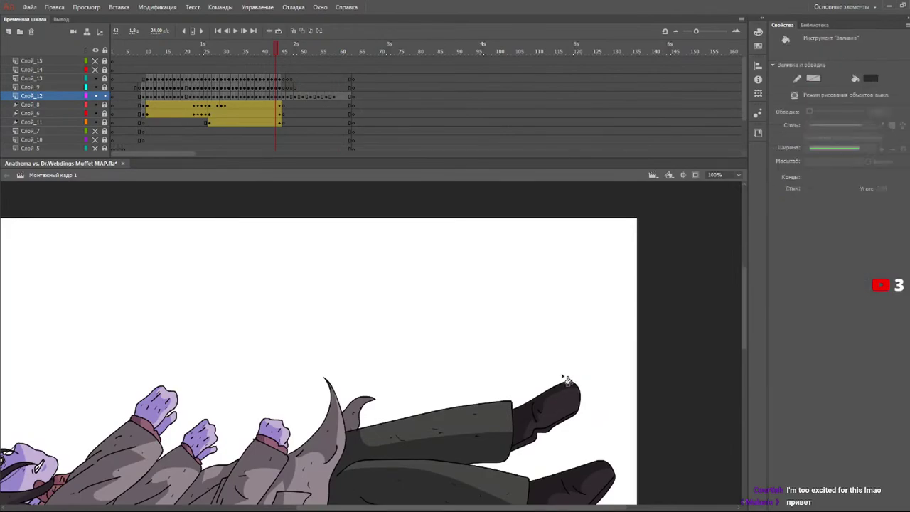
drag(313, 55, 287, 55)
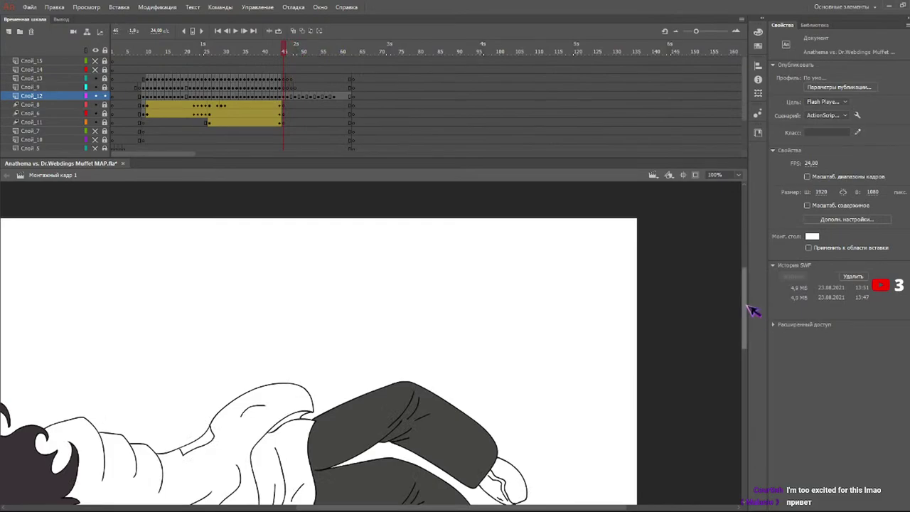
scroll(701, 339, down, 3)
click(515, 371)
click(495, 455)
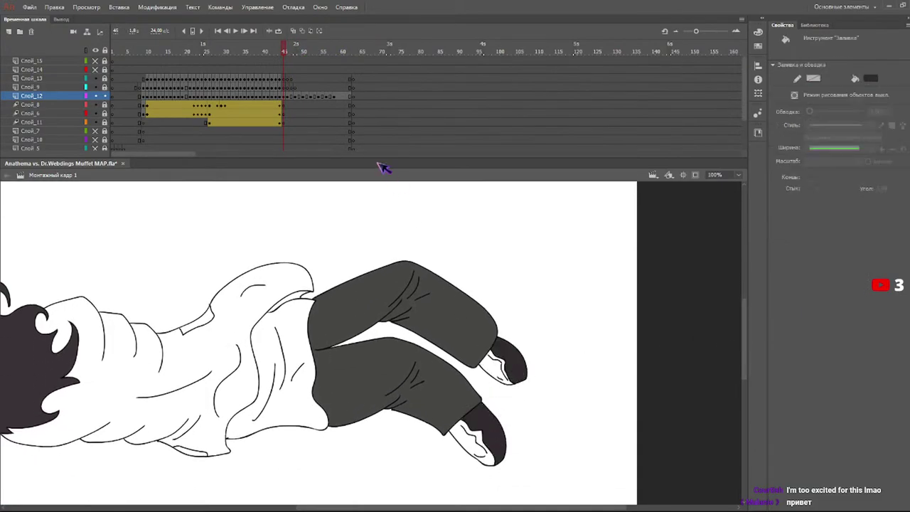
- Try to fill both shoes with the dark shoe colour on frame 46
click(294, 50)
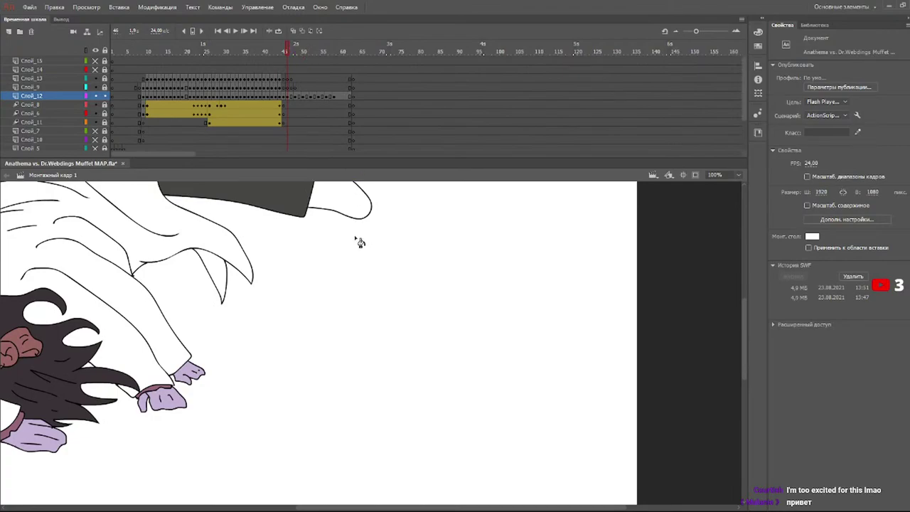
click(341, 209)
scroll(743, 359, up, 3)
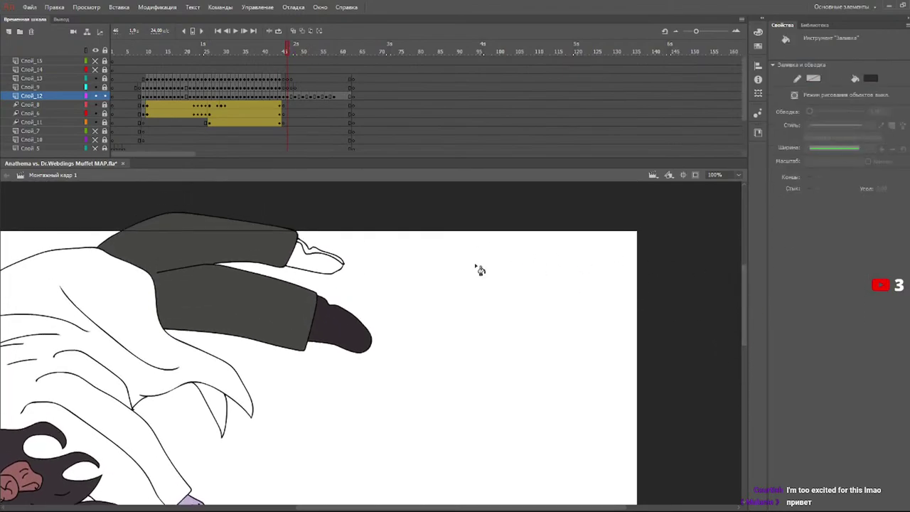
click(319, 265)
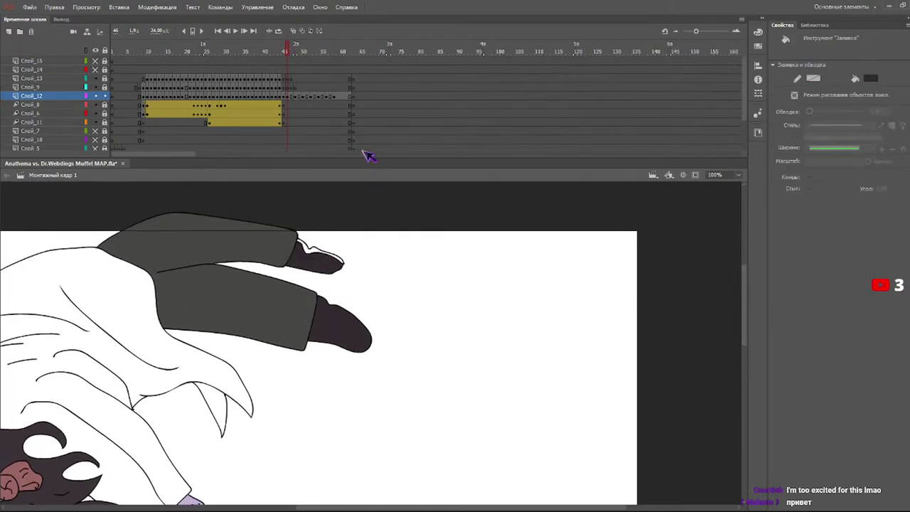
click(297, 50)
drag(297, 48, 291, 50)
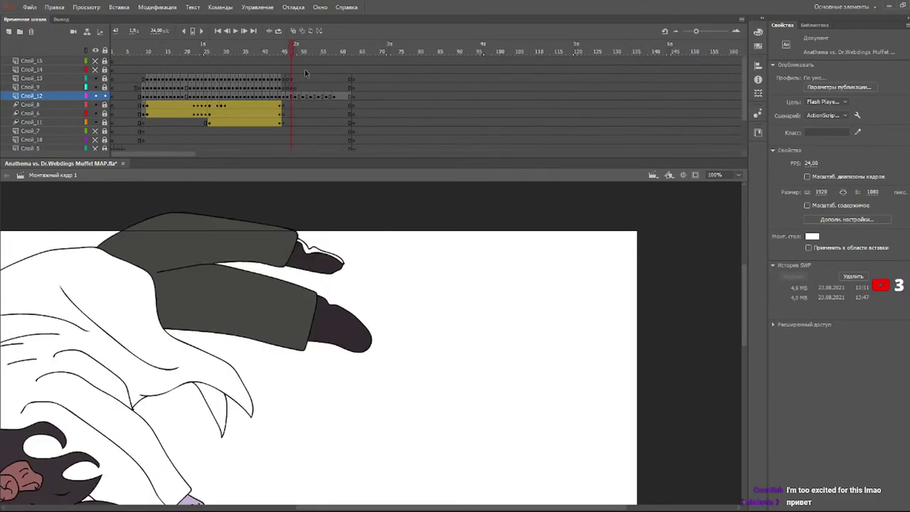
key(period)
key(comma)
key(comma)
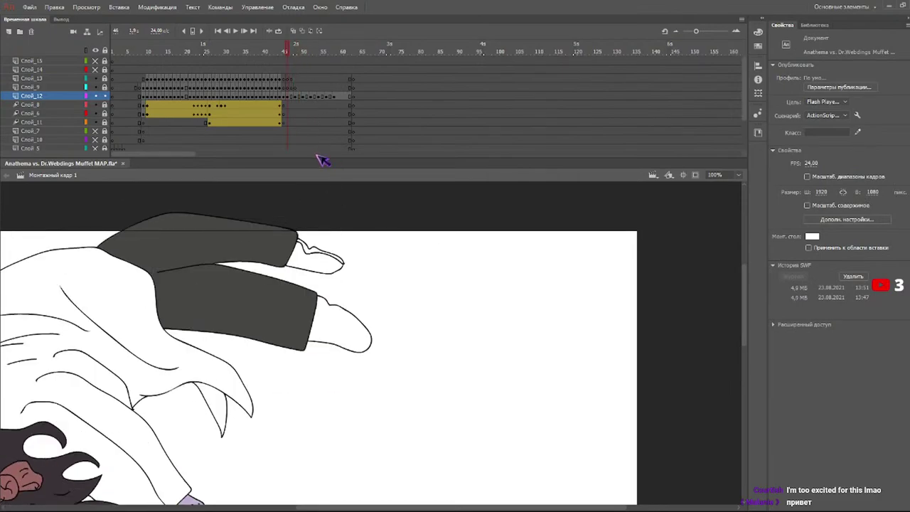
- Draw the missing sole line on the lower shoe on frame 46 with a black size 2 brush, comparing it with frame 45
key(b)
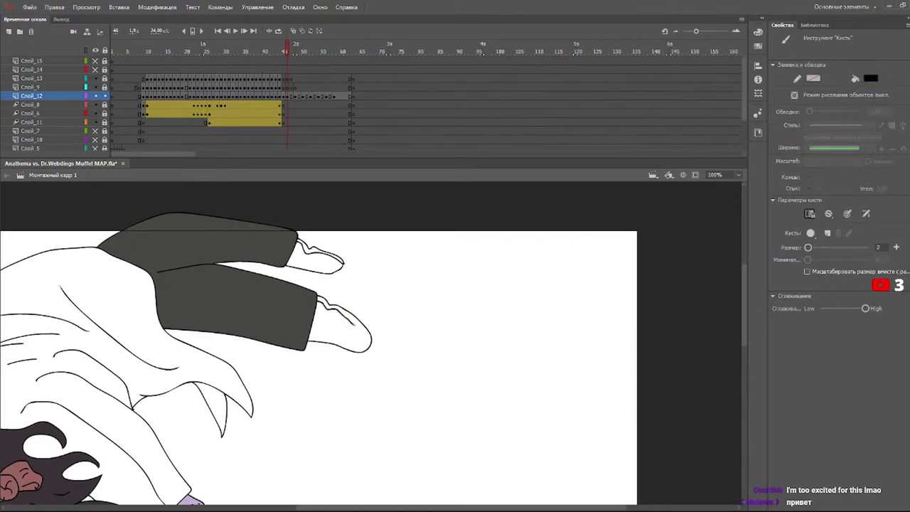
click(283, 51)
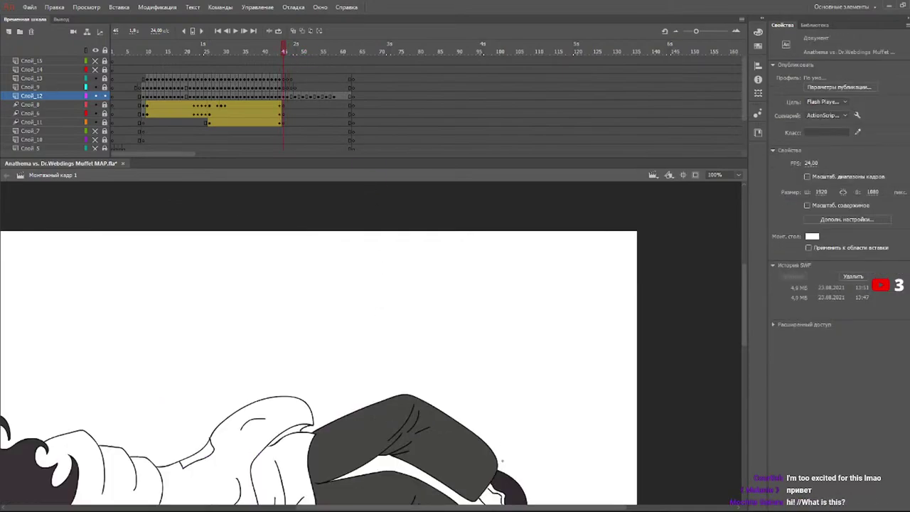
click(292, 51)
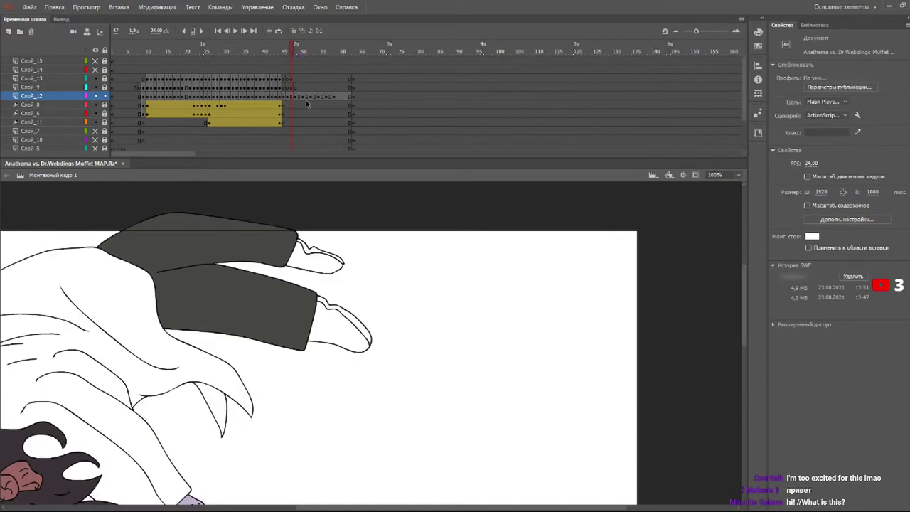
- Fill the uppers of both shoes with the dark shoe colour on the drawing held over frames 46 and 47
click(336, 334)
click(319, 266)
drag(306, 52, 300, 54)
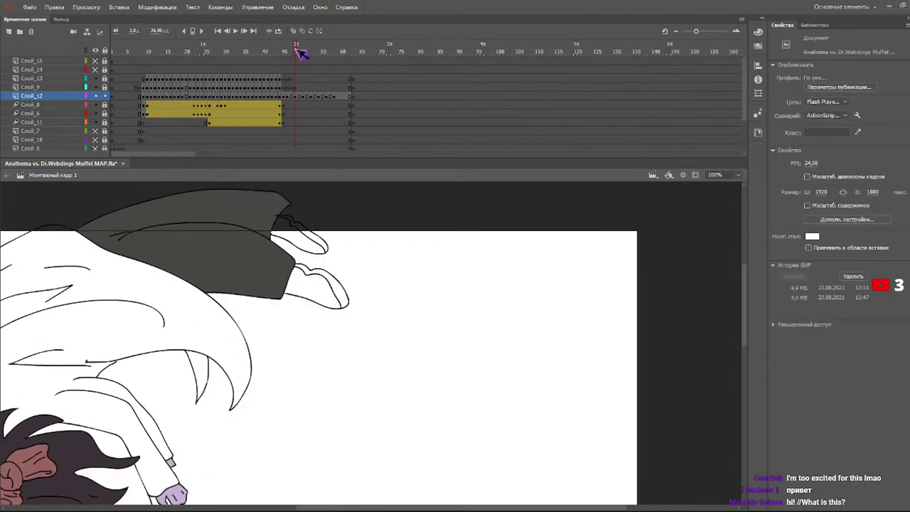
- Fill the visible shoes on the drawings at frames 48, 54, 57 and 58 with the dark shoe colour
click(304, 243)
click(305, 274)
click(307, 52)
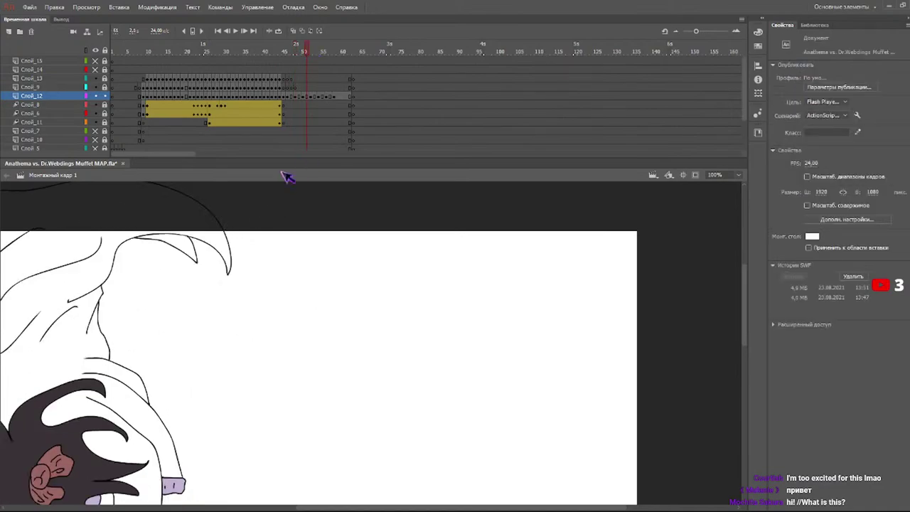
drag(287, 52, 314, 52)
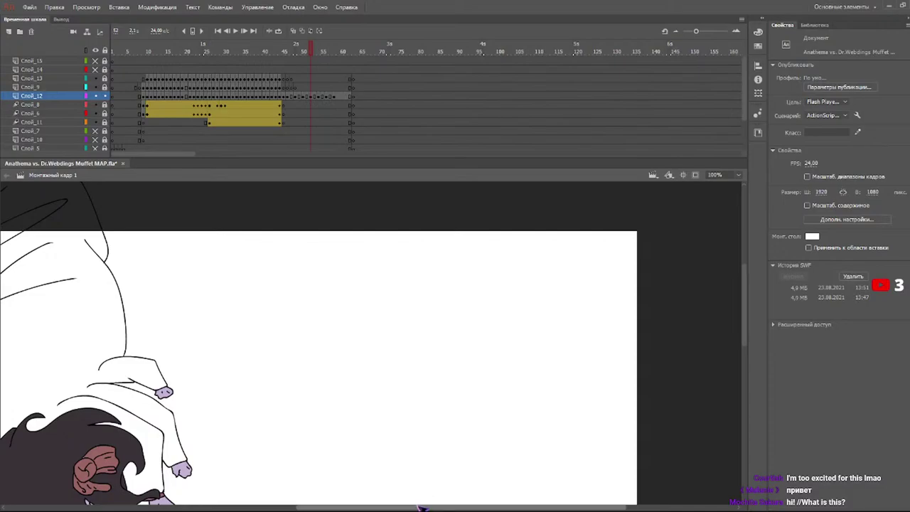
drag(421, 507, 353, 501)
drag(307, 51, 324, 55)
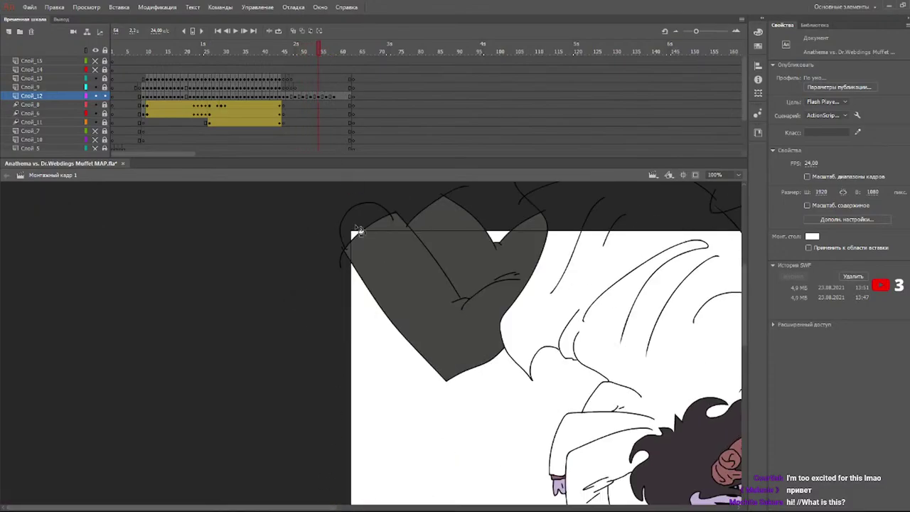
key(k)
click(329, 53)
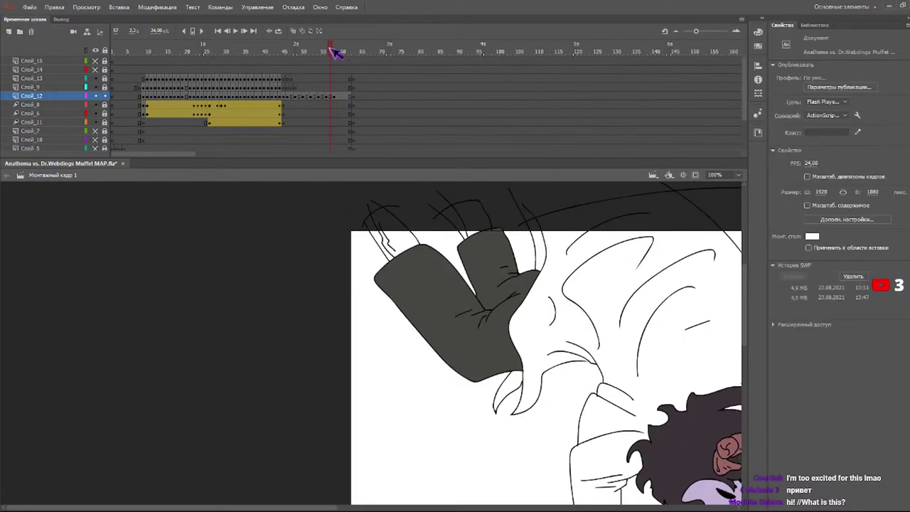
click(380, 237)
mouse_move(329, 45)
mouse_down()
mouse_move(319, 50)
mouse_move(339, 54)
mouse_up()
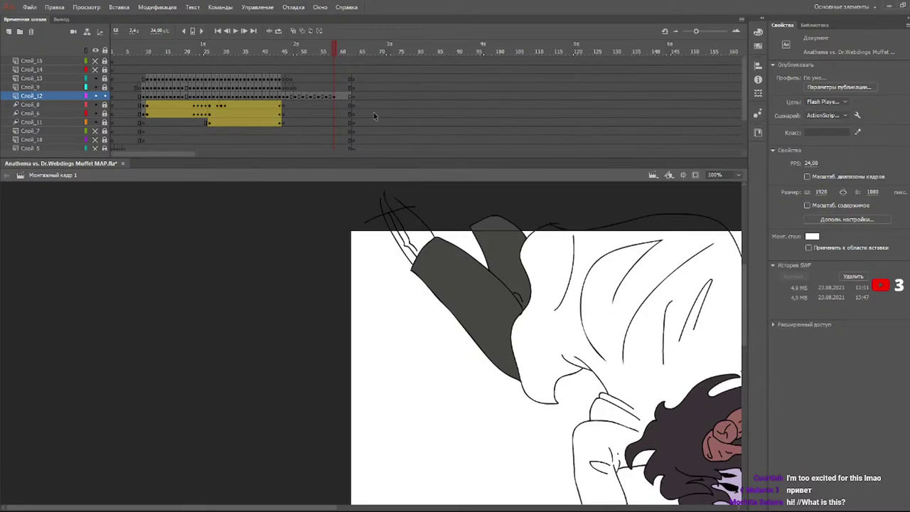
click(396, 223)
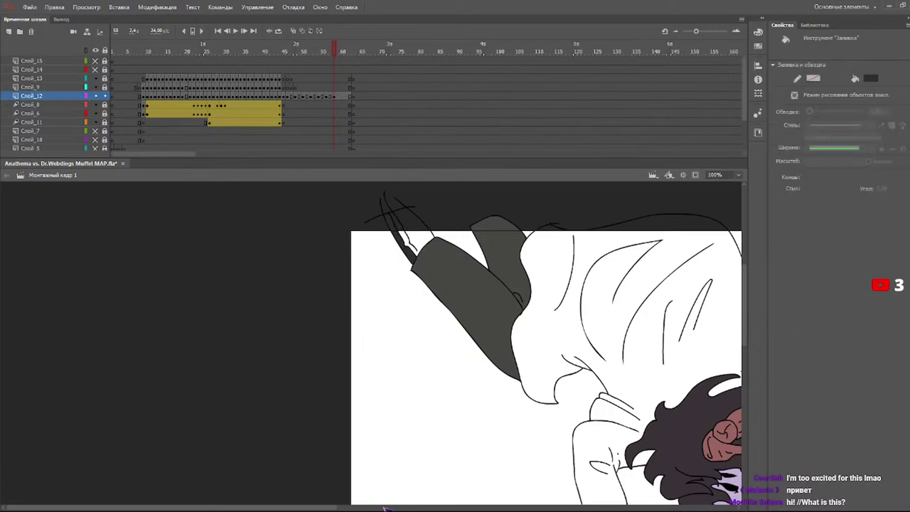
- Sample the darker sole colour from the finished frame 44 and fill the soles of both shoes on frame 45
drag(324, 507, 345, 505)
drag(307, 53, 284, 54)
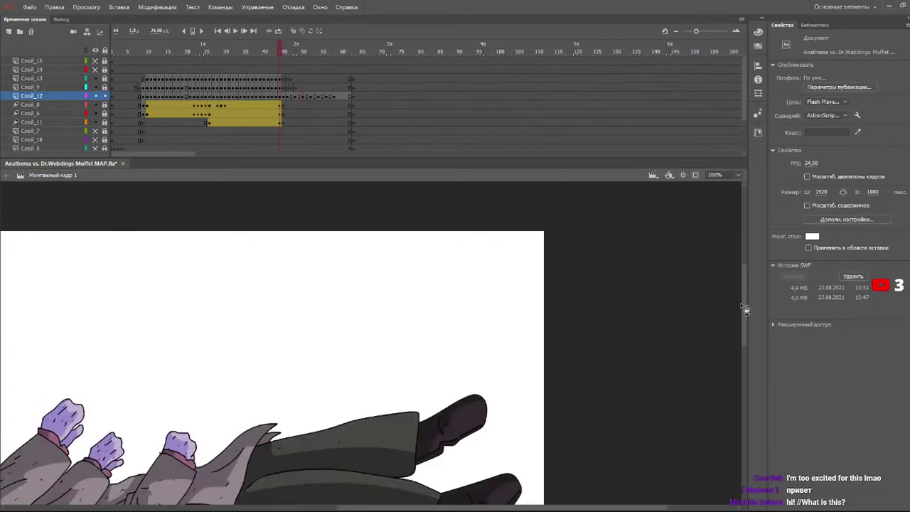
drag(744, 316, 746, 341)
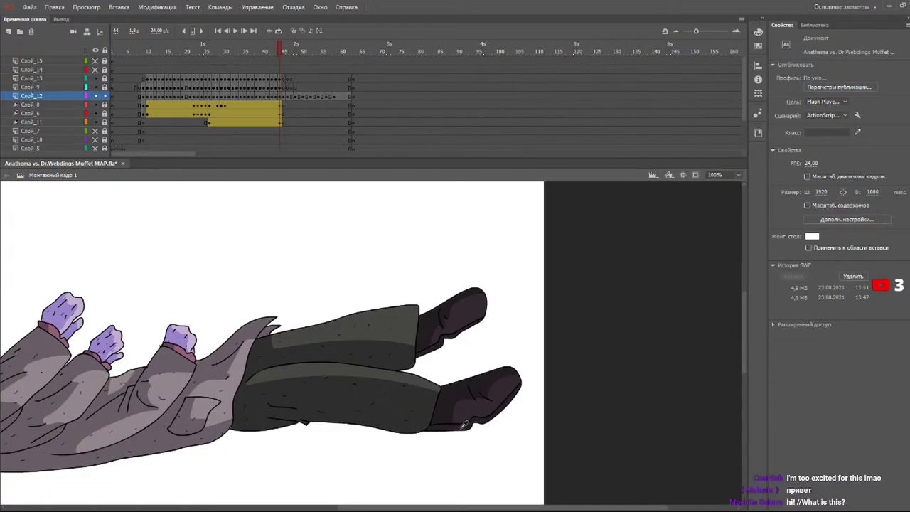
click(457, 373)
click(285, 50)
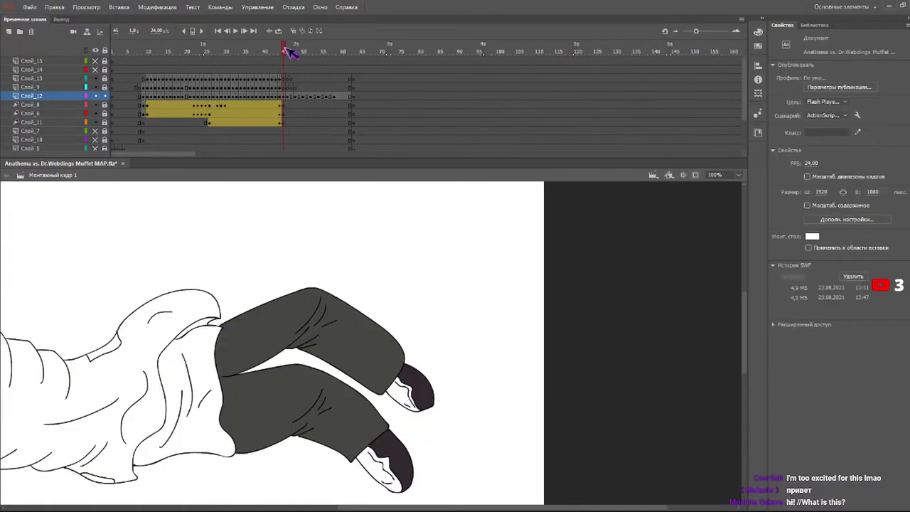
click(400, 399)
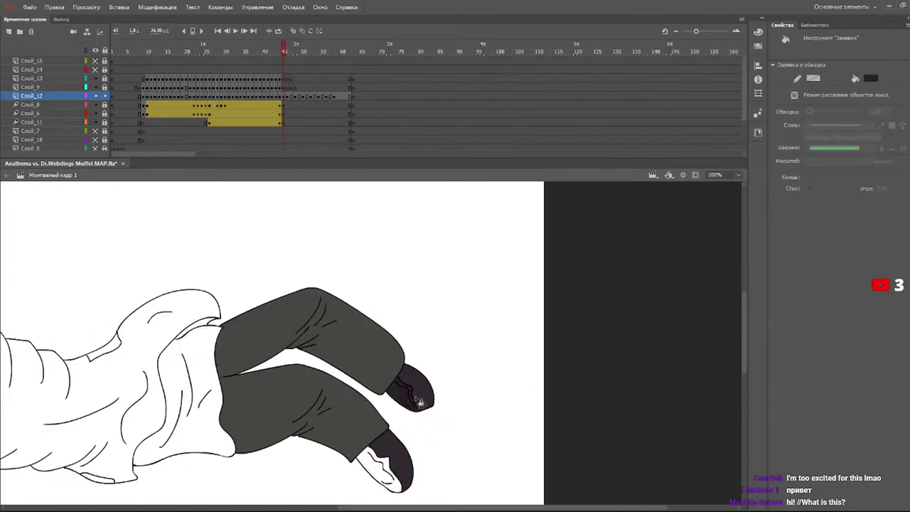
click(382, 462)
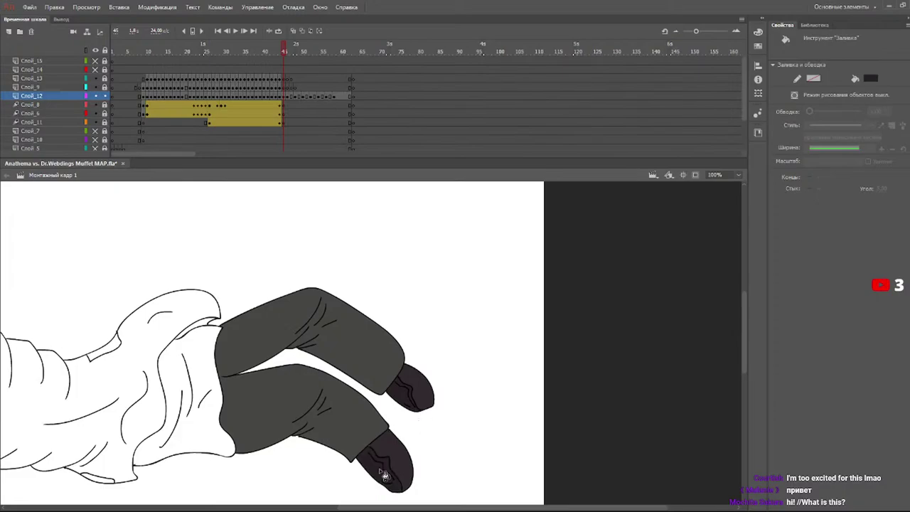
- Fill the soles of both shoes on frame 46 with the darker sole colour
click(292, 52)
click(257, 213)
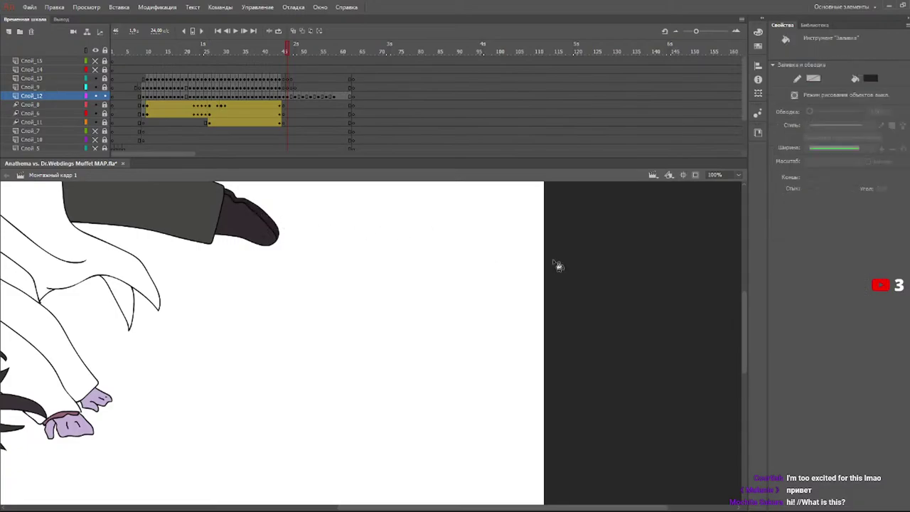
drag(745, 324, 746, 321)
scroll(746, 321, up, 3)
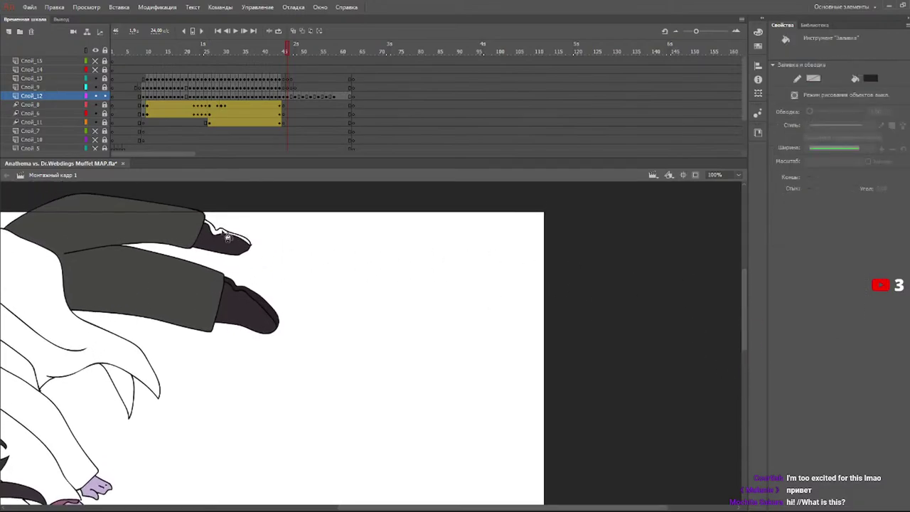
- Fill the soles of both shoes on frame 48 with the darker sole colour
click(304, 52)
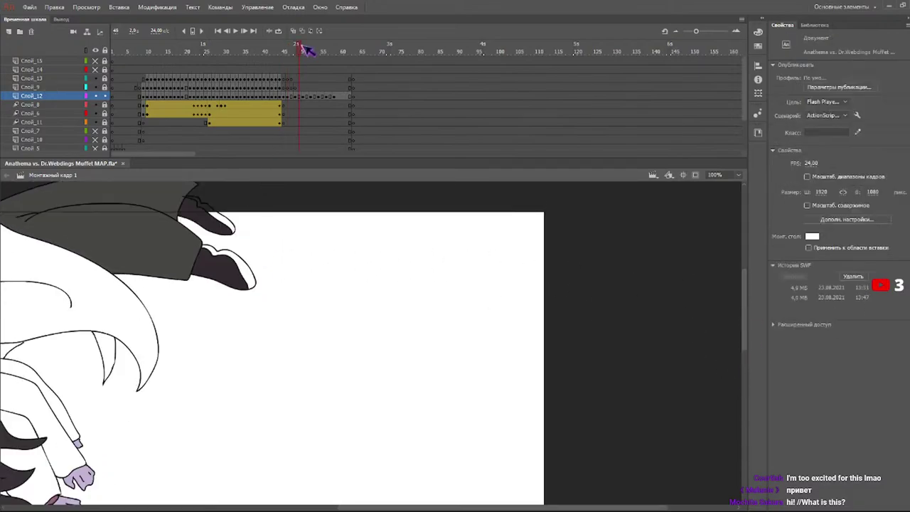
click(291, 53)
click(296, 53)
click(244, 267)
click(229, 223)
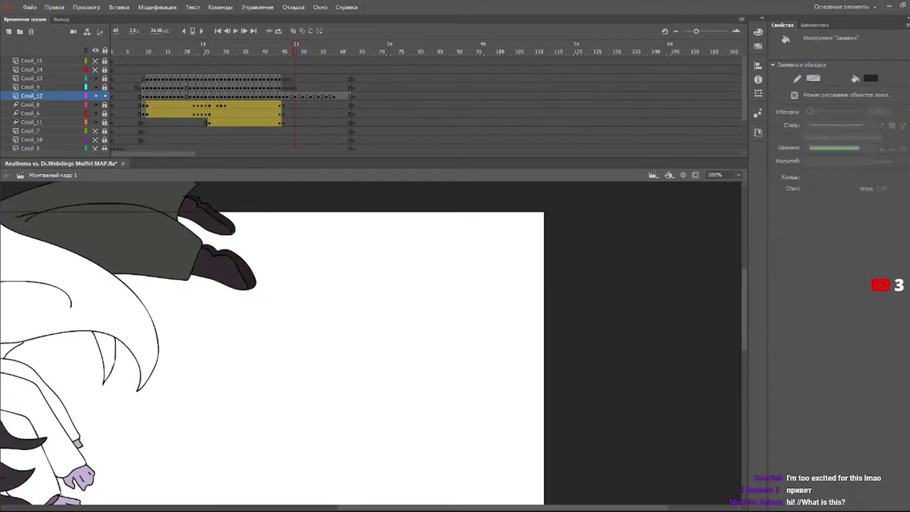
- Fill the visible shoe soles on the drawings at frames 56 and 59 with the darker sole colour
scroll(167, 412, left, 10)
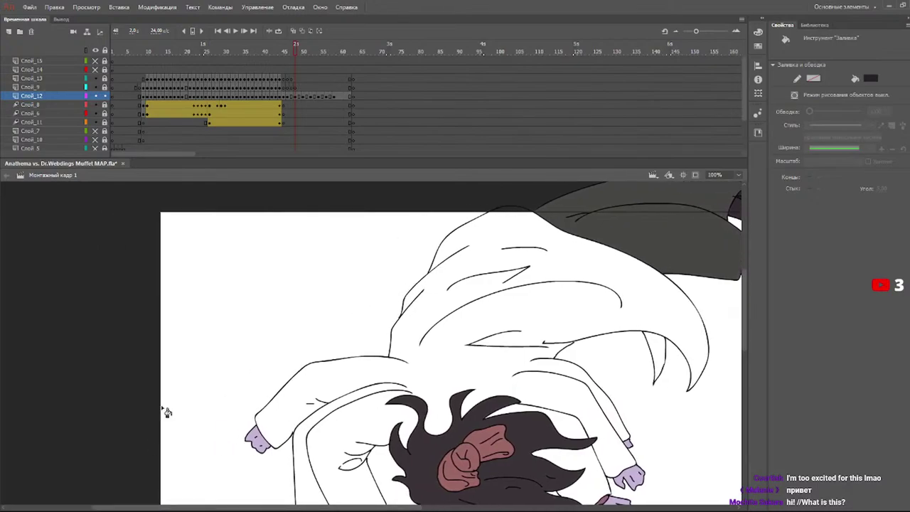
drag(304, 48, 327, 58)
key(k)
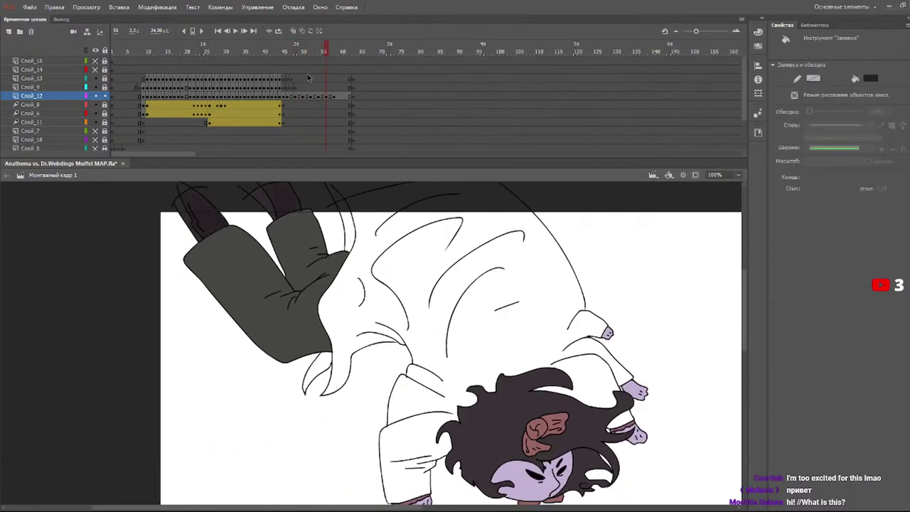
drag(332, 51, 339, 52)
click(252, 210)
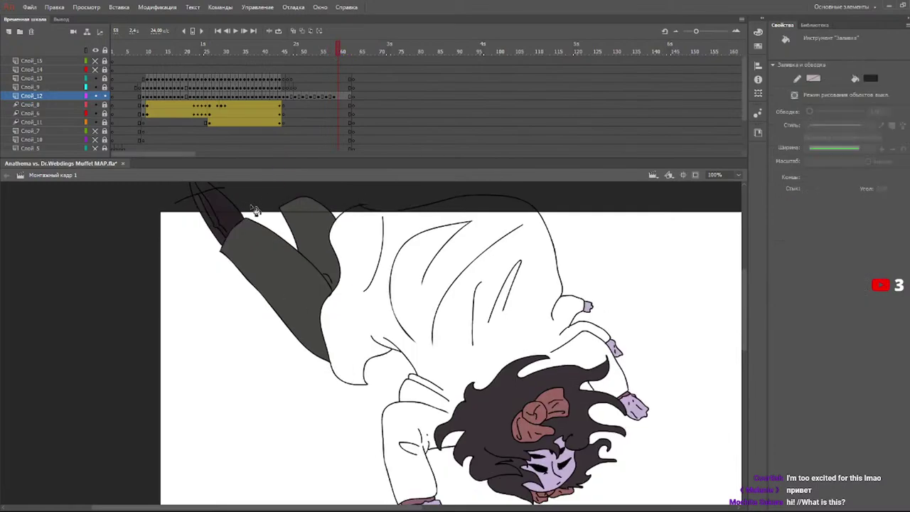
- Play back and scrub through frames 48 to 60 to check the shoe and trouser fills
click(293, 55)
key(Return)
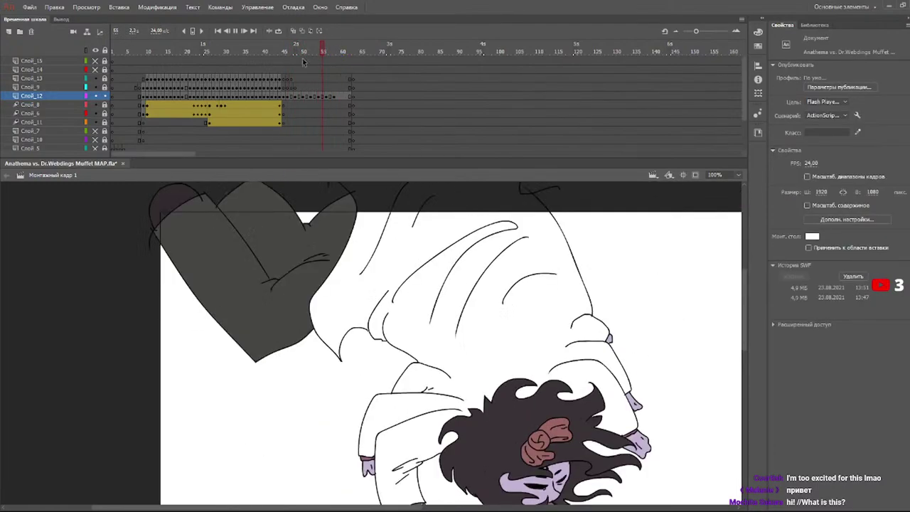
key(Return)
key(Return)
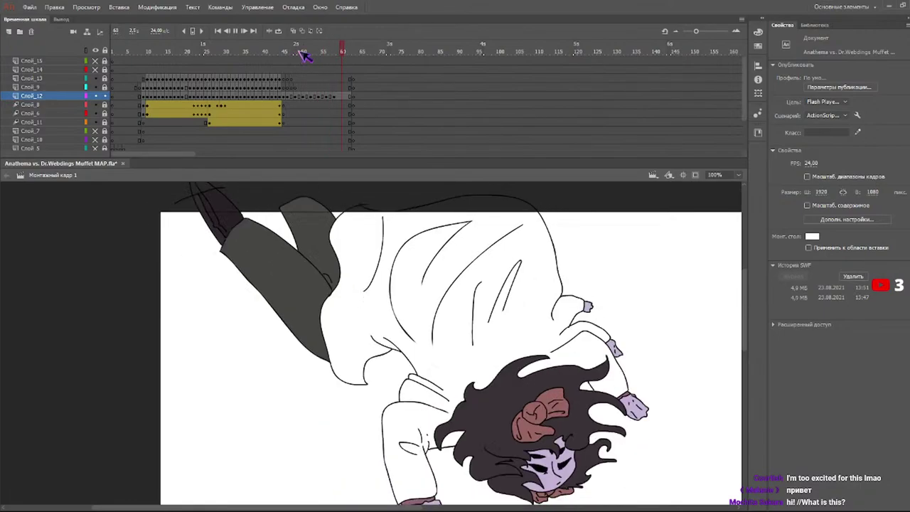
click(319, 55)
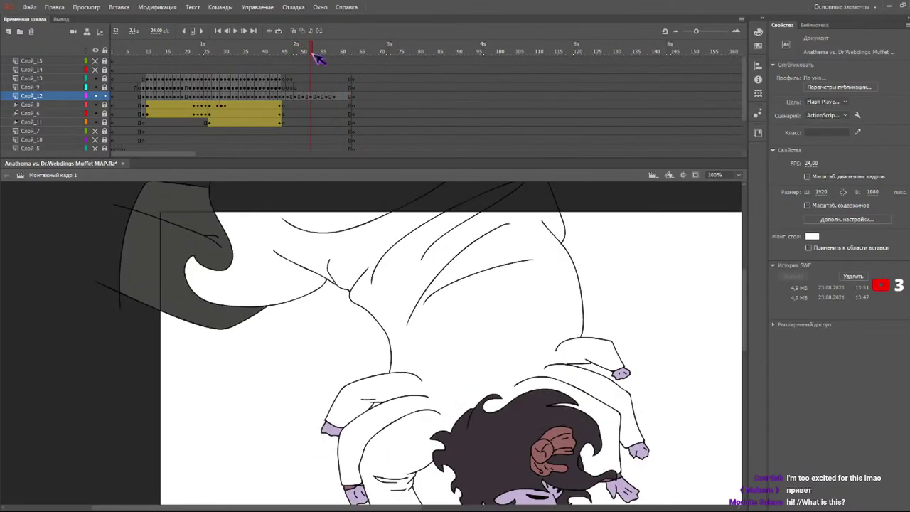
drag(321, 58, 337, 57)
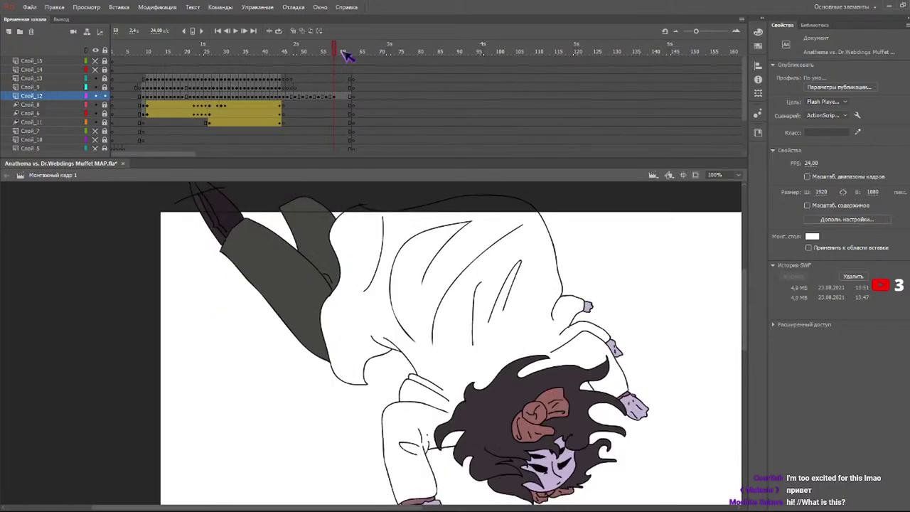
- Sample the grey-mauve coat colour from the finished frame 43 and fill every part of the coat on frame 45
drag(342, 56, 291, 61)
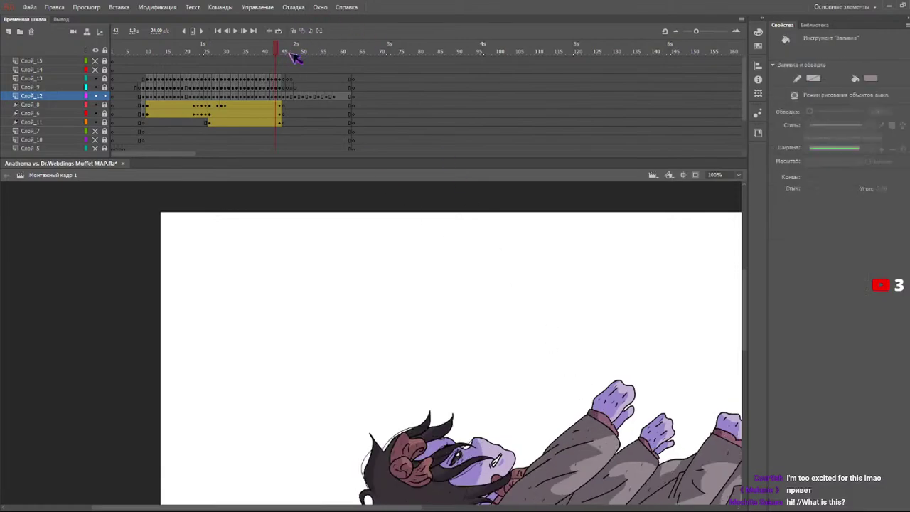
click(288, 54)
drag(289, 54, 284, 54)
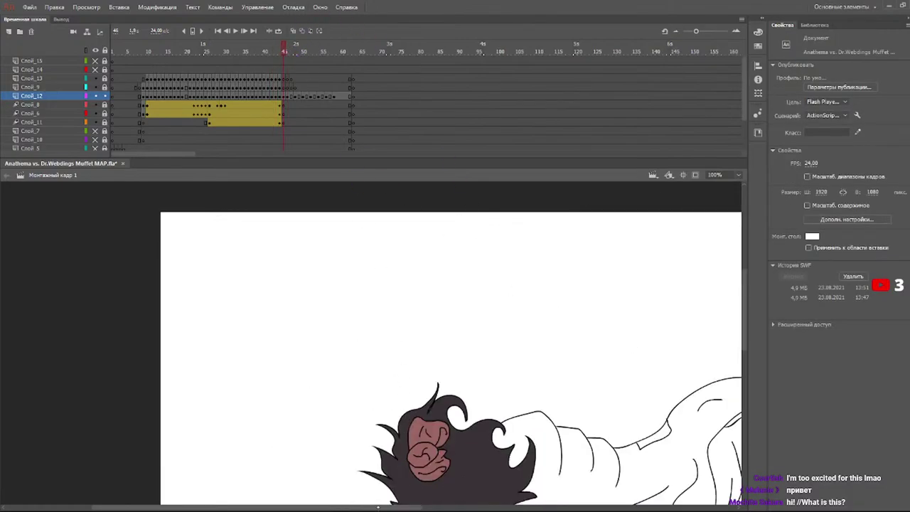
drag(378, 506, 449, 506)
drag(745, 327, 749, 372)
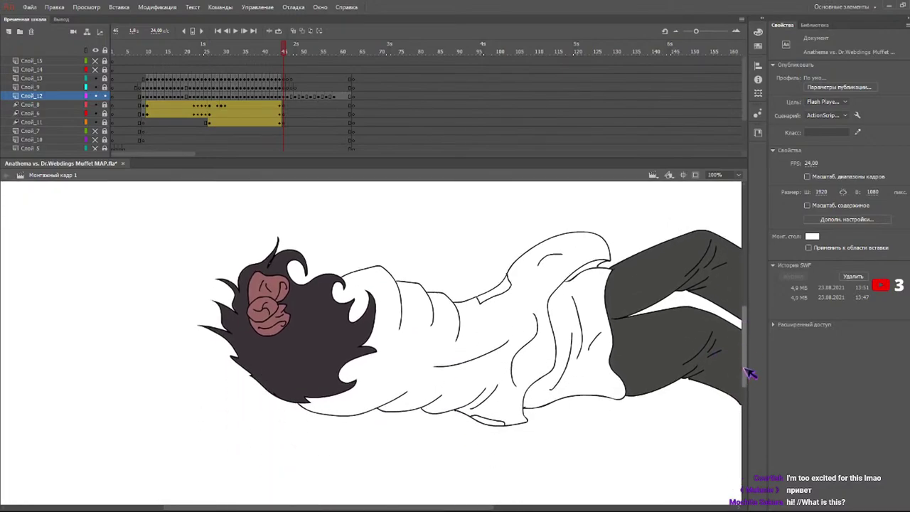
key(k)
click(543, 280)
click(503, 289)
click(499, 422)
click(591, 263)
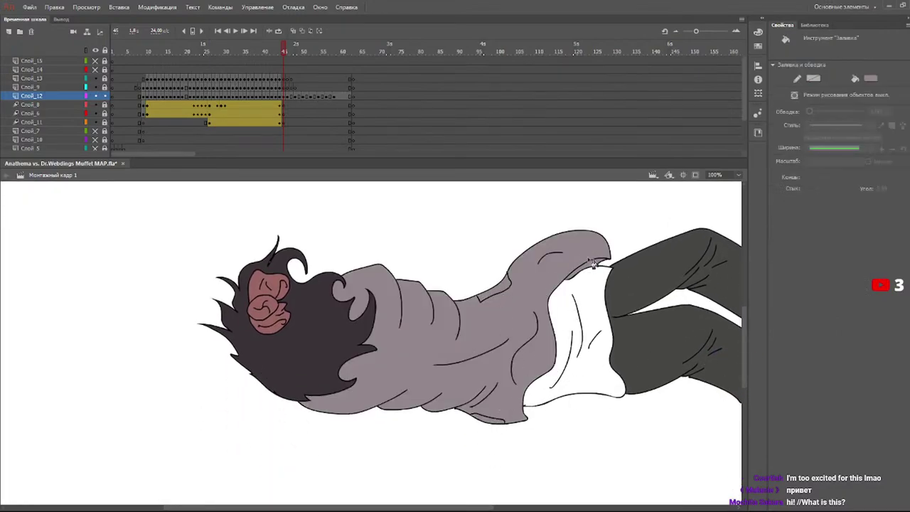
- Fill the coat body, sleeves and coat-tail lining on frame 47 with the grey-mauve coat colour
click(292, 53)
click(227, 314)
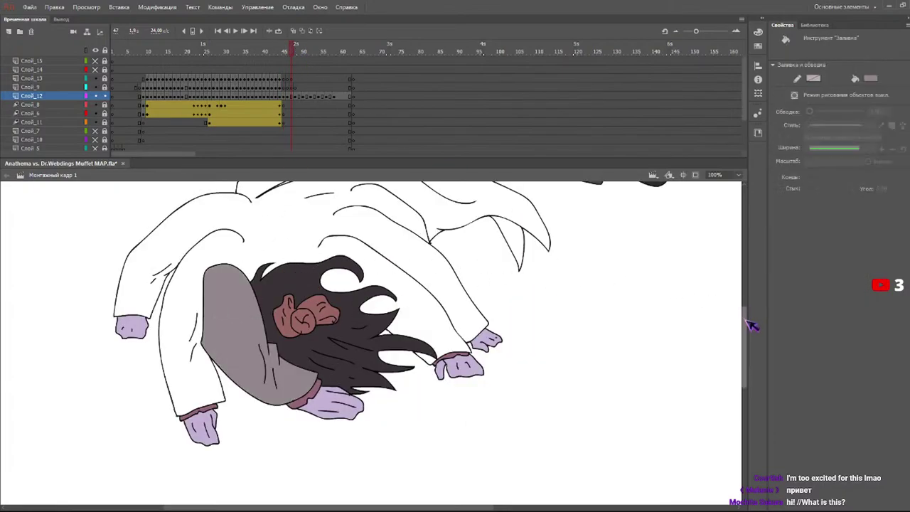
scroll(747, 320, up, 3)
click(398, 308)
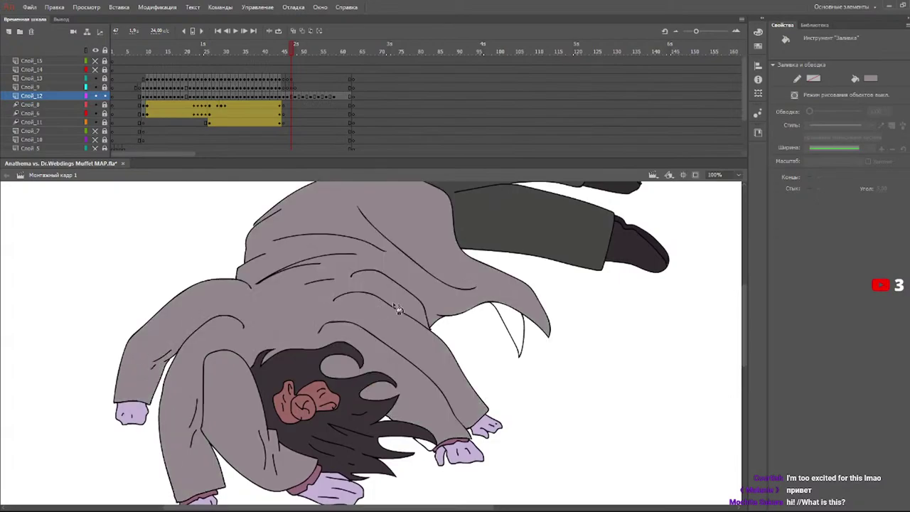
click(499, 326)
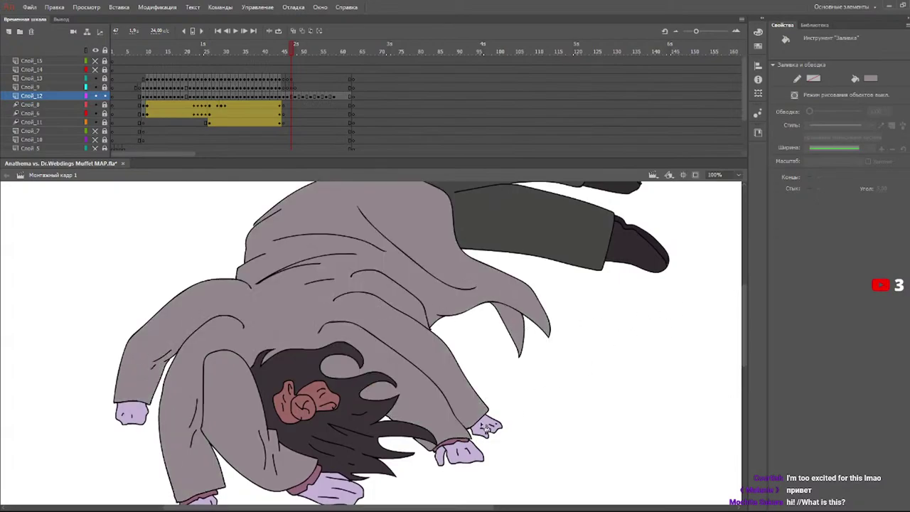
scroll(744, 305, up, 1)
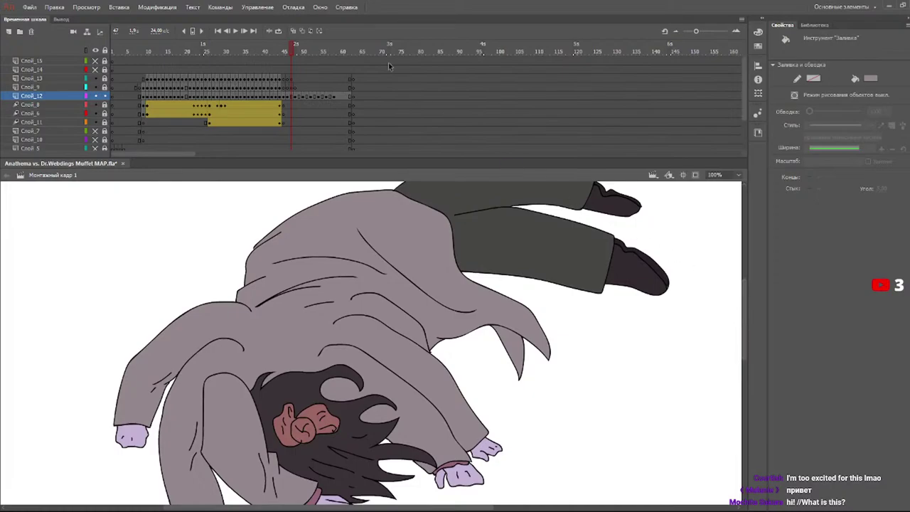
- Fill the coat body, sleeves and coat-tail lining on frame 48 with the grey-mauve coat colour
click(295, 51)
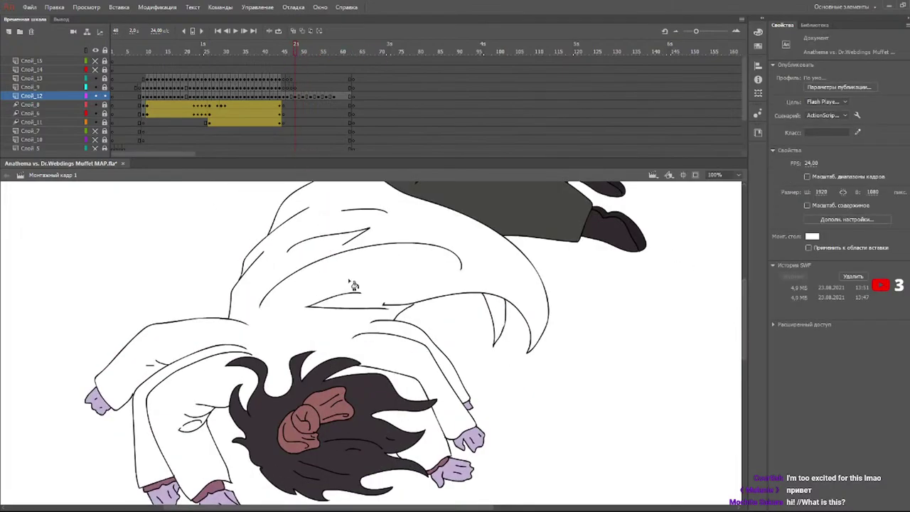
click(353, 285)
click(504, 322)
click(434, 444)
click(418, 392)
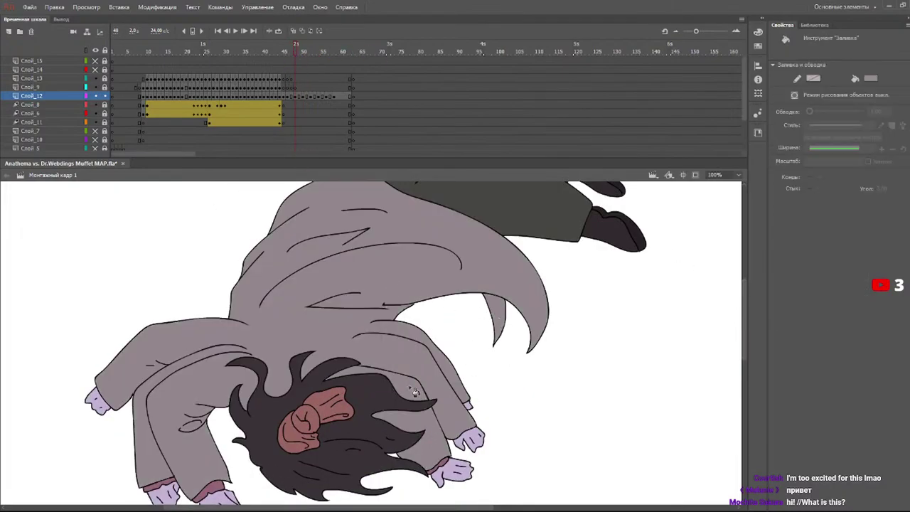
- Fill the character's coat body and sleeves on frame 50 with the grey-mauve coat colour
click(304, 51)
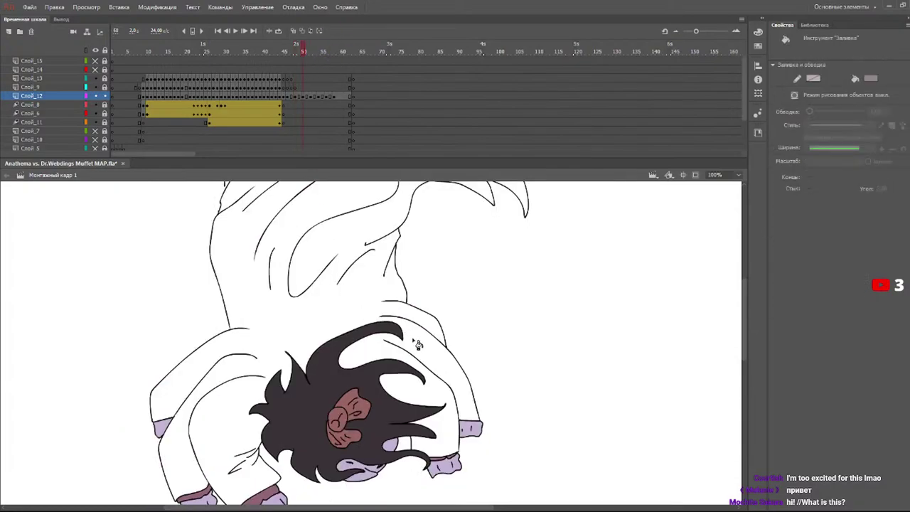
scroll(753, 307, up, 3)
drag(744, 301, 744, 299)
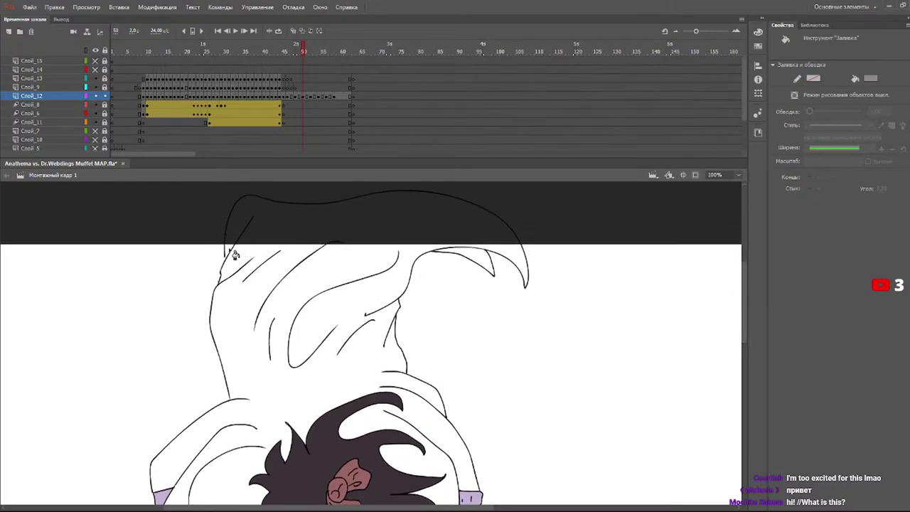
key(b)
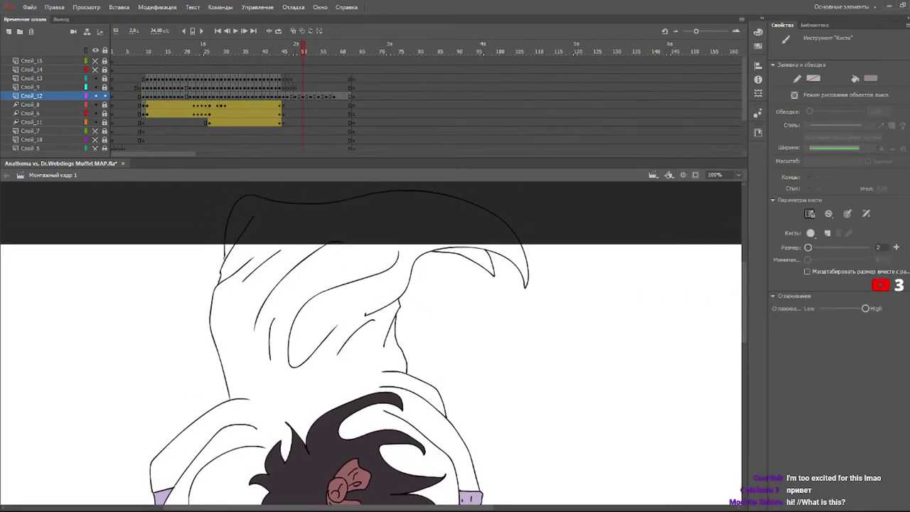
key(k)
click(285, 283)
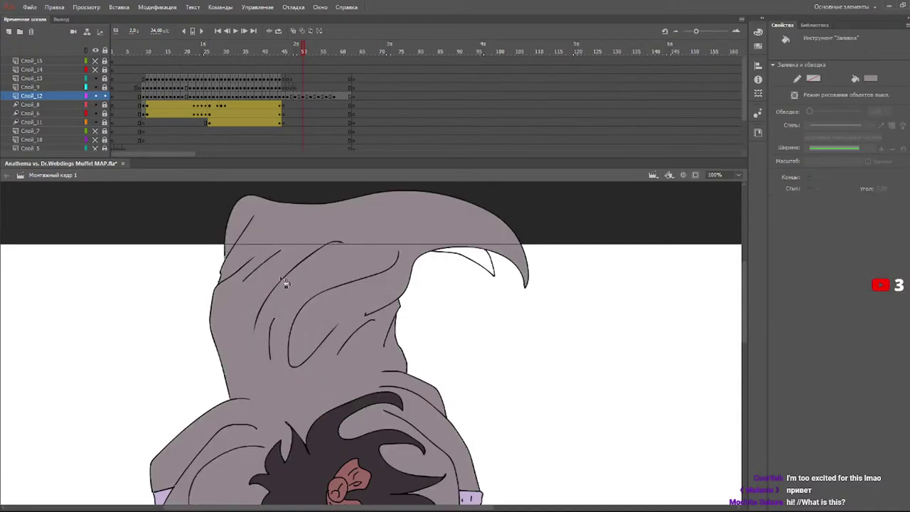
- Fill the coat body and sleeves on frames 52 and 54 with the grey-mauve coat colour
click(311, 51)
click(270, 307)
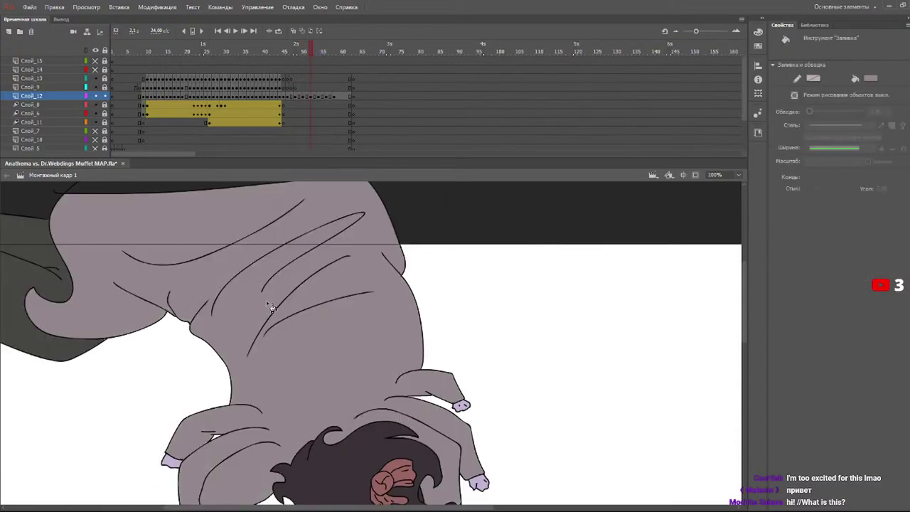
click(320, 50)
click(226, 319)
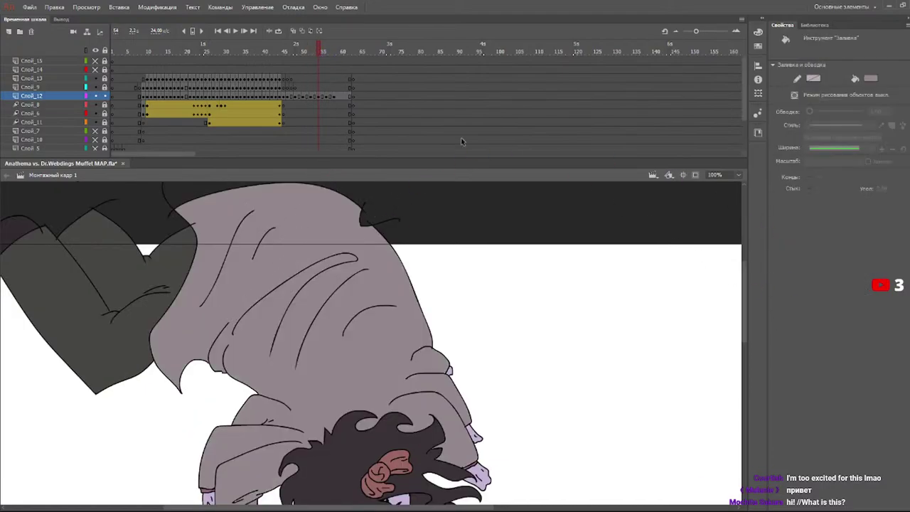
- Fill the coat body, coat-tail lining and sleeves on frame 56 with the grey-mauve coat colour
click(328, 48)
click(218, 296)
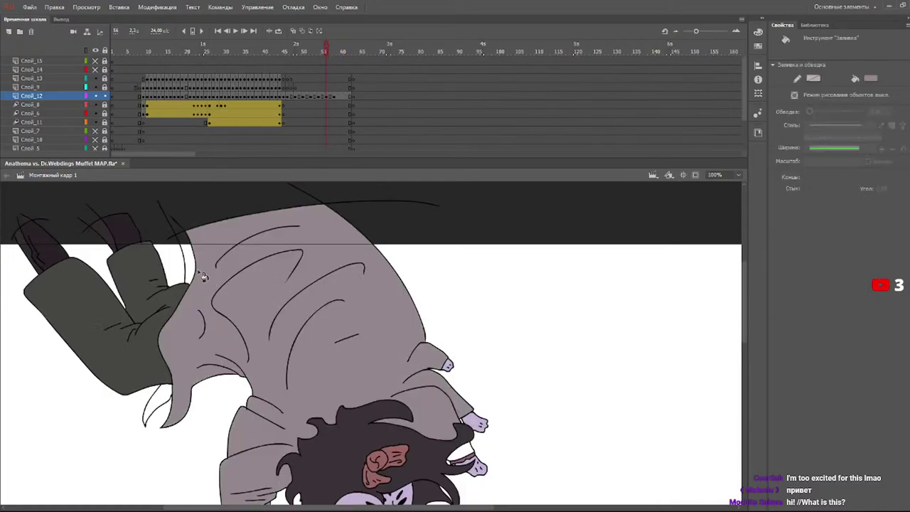
click(199, 275)
click(167, 396)
click(467, 444)
scroll(751, 346, down, 1)
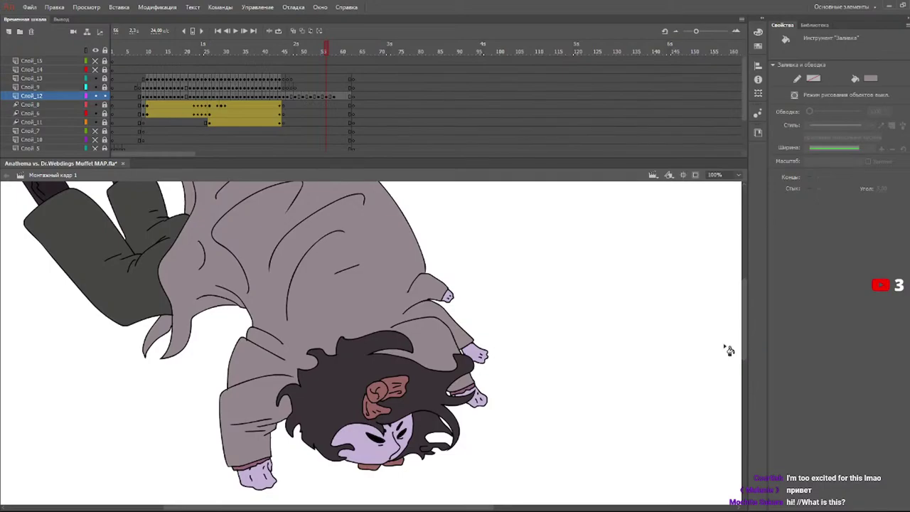
- Fill the coat body and sleeves on frame 59 with the grey-mauve coat colour
click(341, 50)
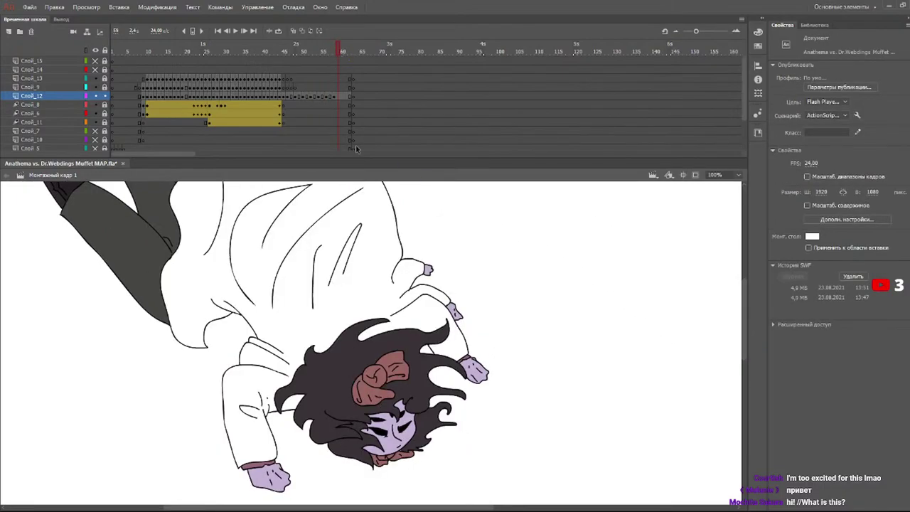
key(k)
click(381, 291)
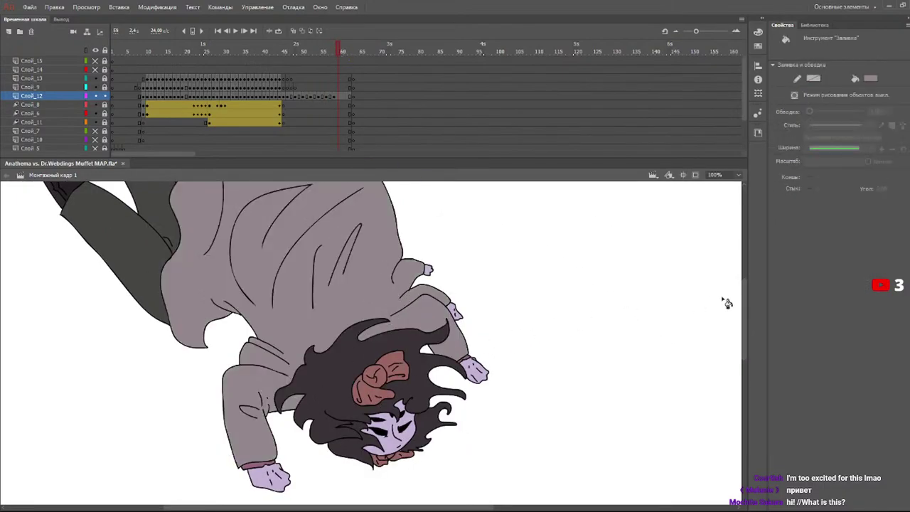
- Play back the animation and scrub around frames 44 to 46 to check the flat colour fills
scroll(750, 310, up, 2)
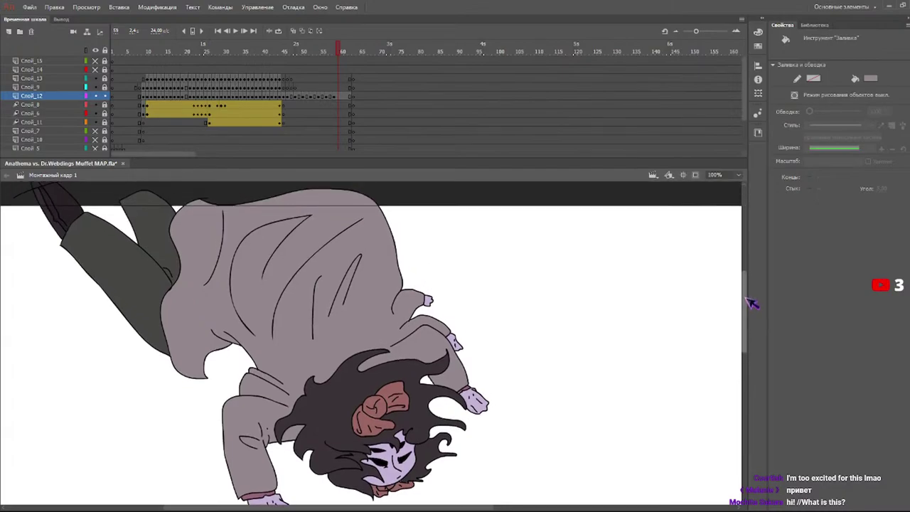
drag(292, 50, 244, 31)
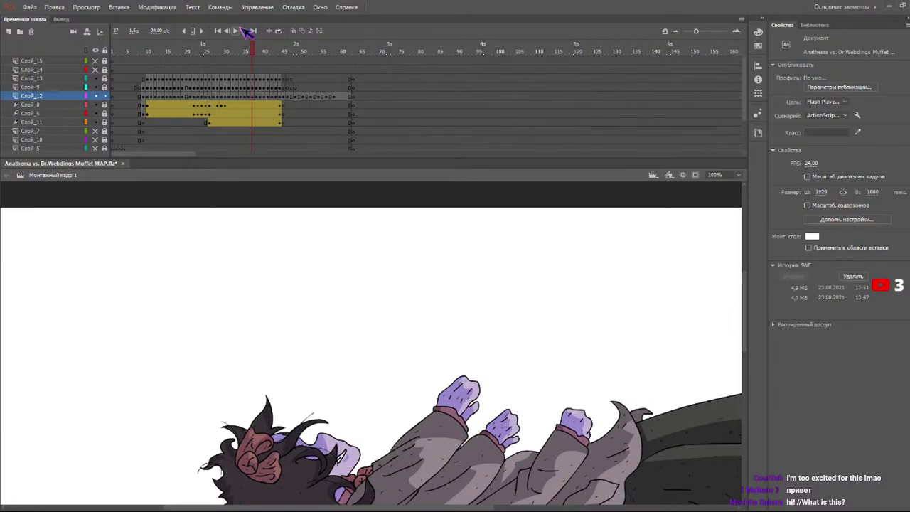
click(242, 31)
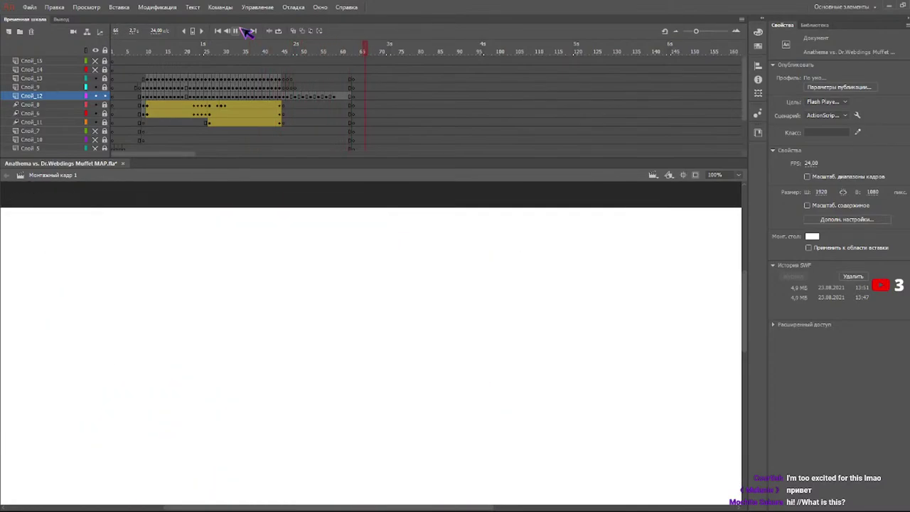
mouse_move(291, 47)
mouse_down()
mouse_move(261, 46)
mouse_move(283, 64)
mouse_up()
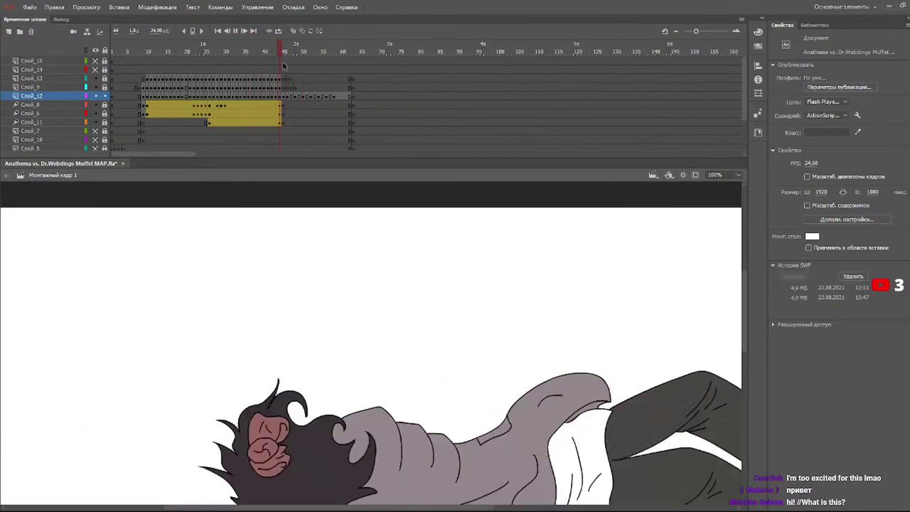
key(Return)
click(239, 51)
key(Return)
mouse_move(273, 58)
mouse_down()
mouse_move(305, 55)
mouse_move(280, 52)
mouse_up()
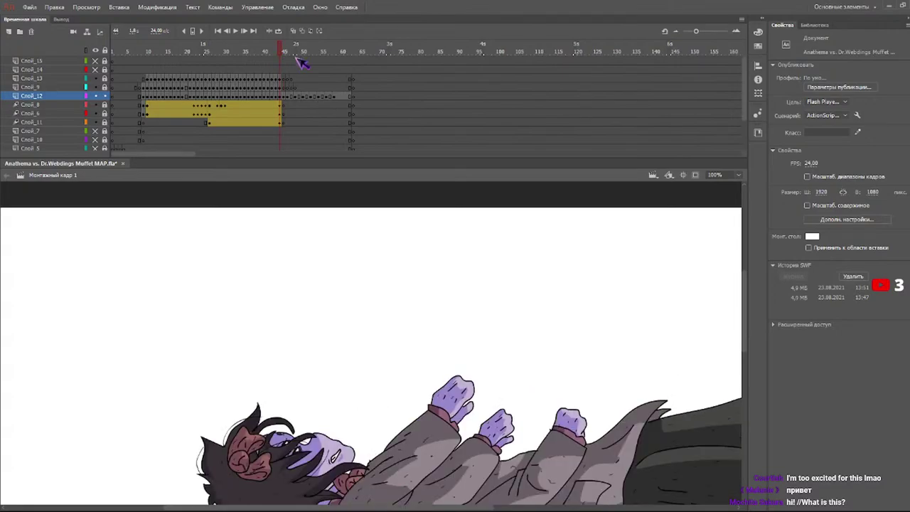
click(499, 445)
click(292, 54)
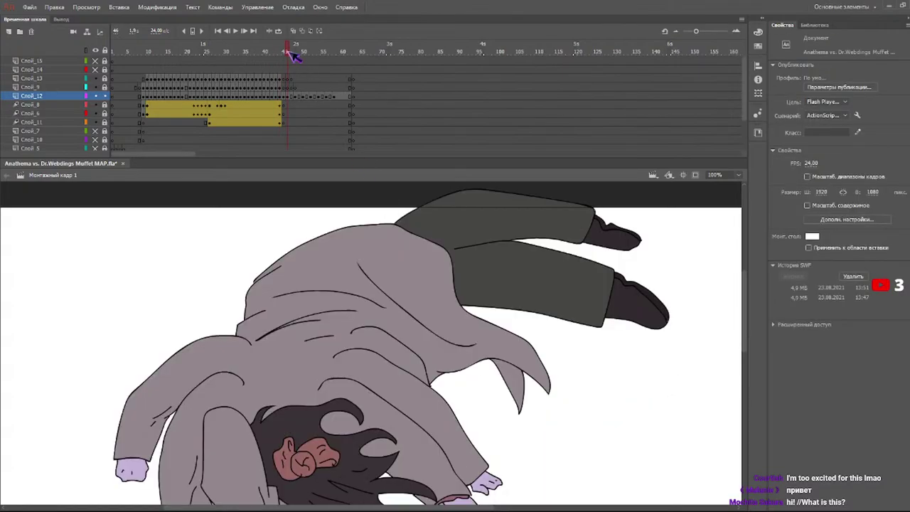
click(280, 52)
- Fill the white shirt area between the coat and trousers on frame 45 with a muted magenta
click(285, 53)
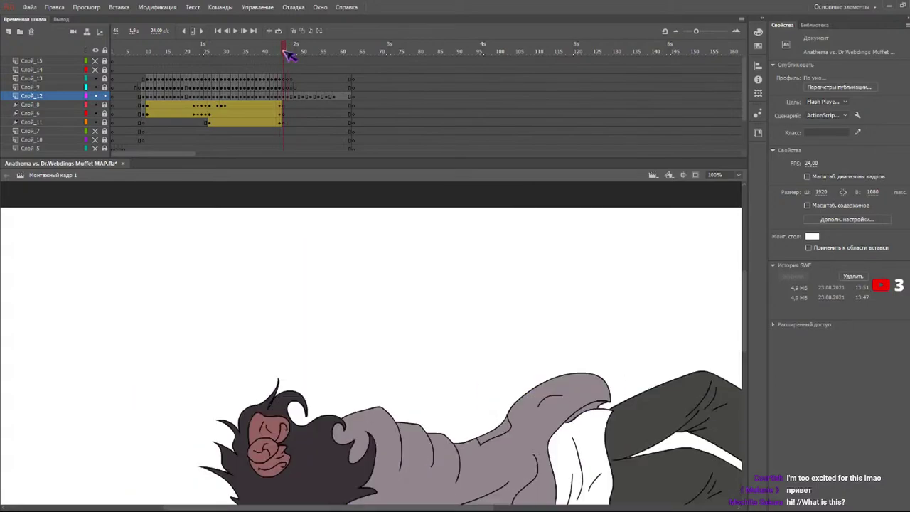
click(582, 424)
scroll(749, 355, down, 5)
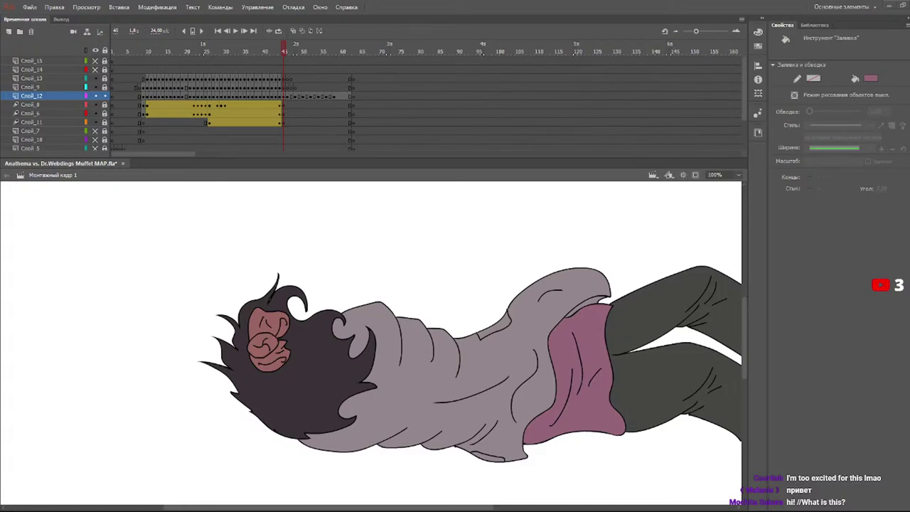
- Fill the face on frame 59 with the light lilac skin colour
drag(281, 50, 338, 70)
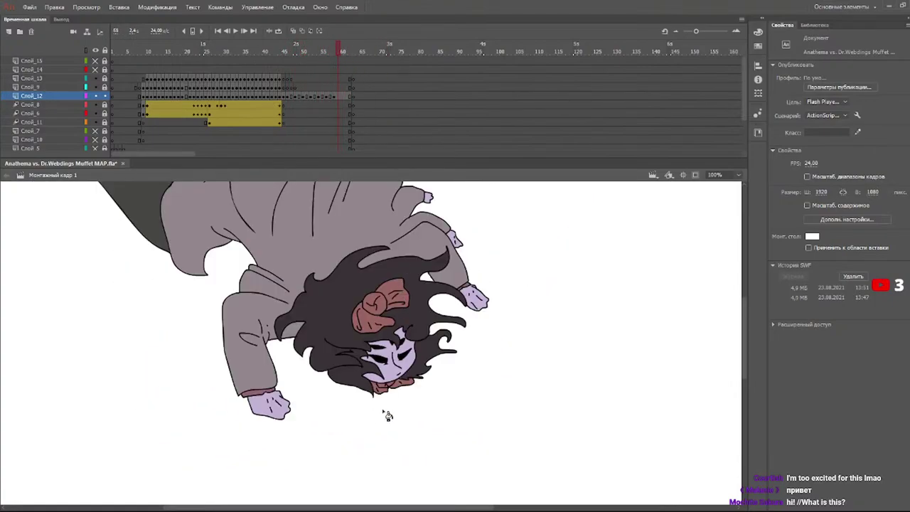
key(k)
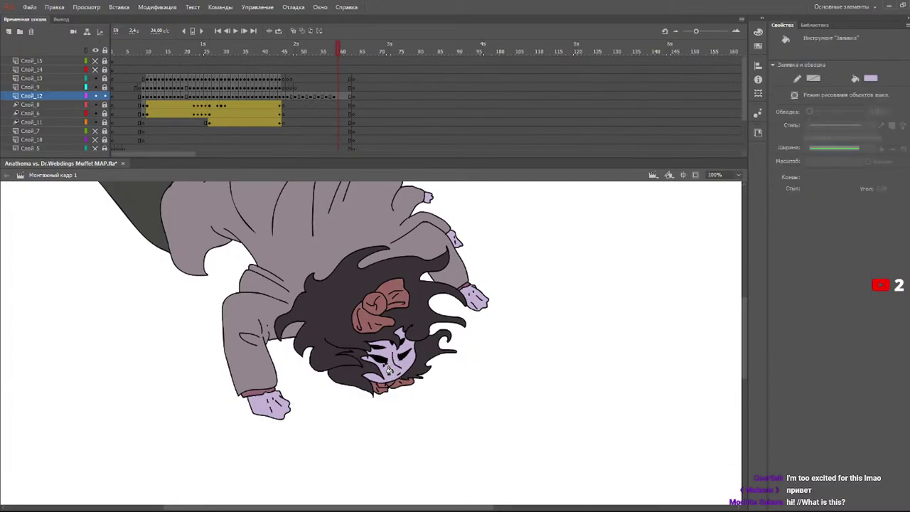
click(390, 370)
- Outline the shadow shapes across the hair and bow on frame 45 with red Paint Brush strokes of 1.00 width
scroll(747, 301, up, 4)
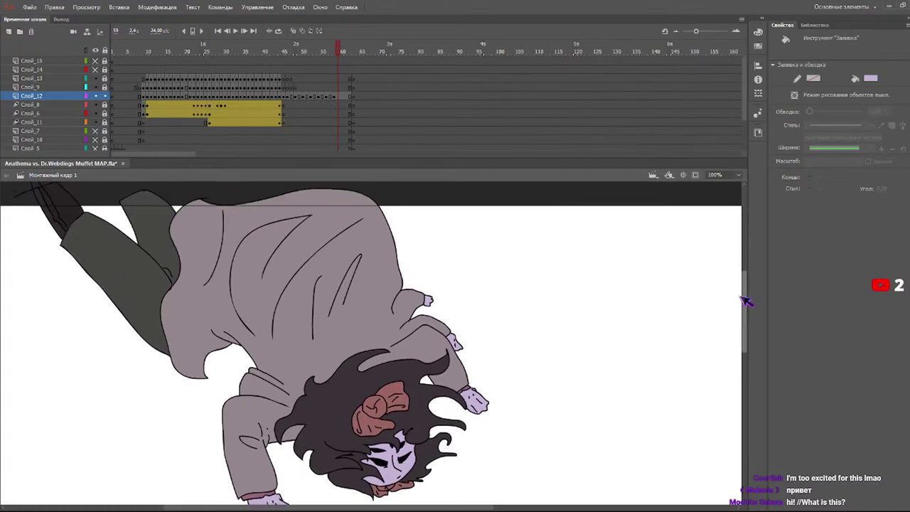
click(288, 53)
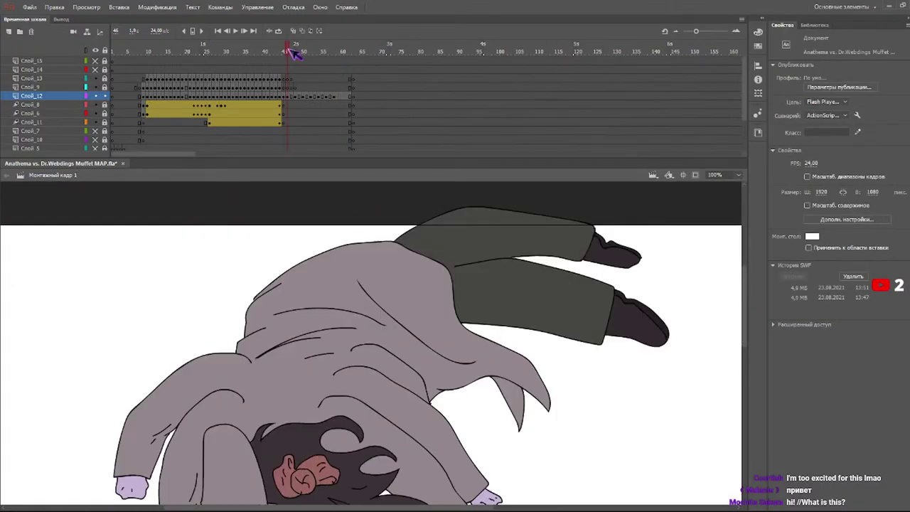
drag(274, 50, 286, 53)
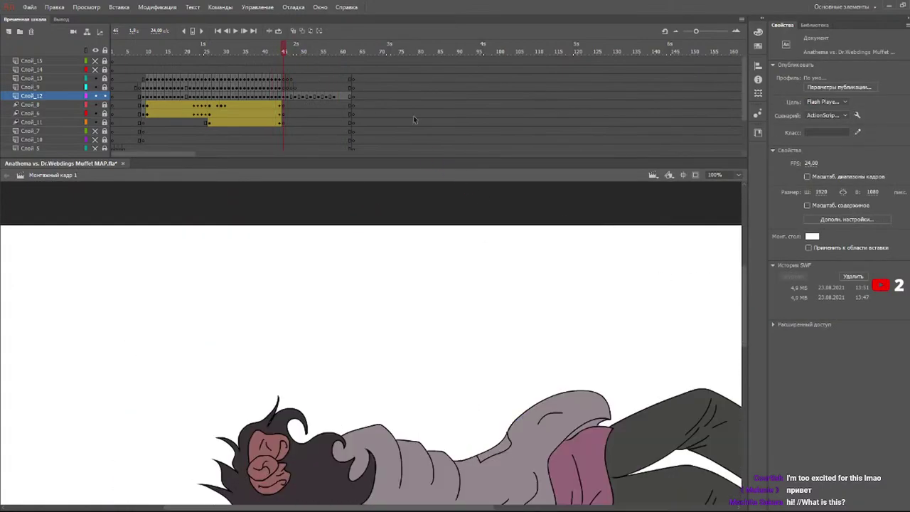
drag(745, 287, 747, 289)
scroll(753, 293, down, 4)
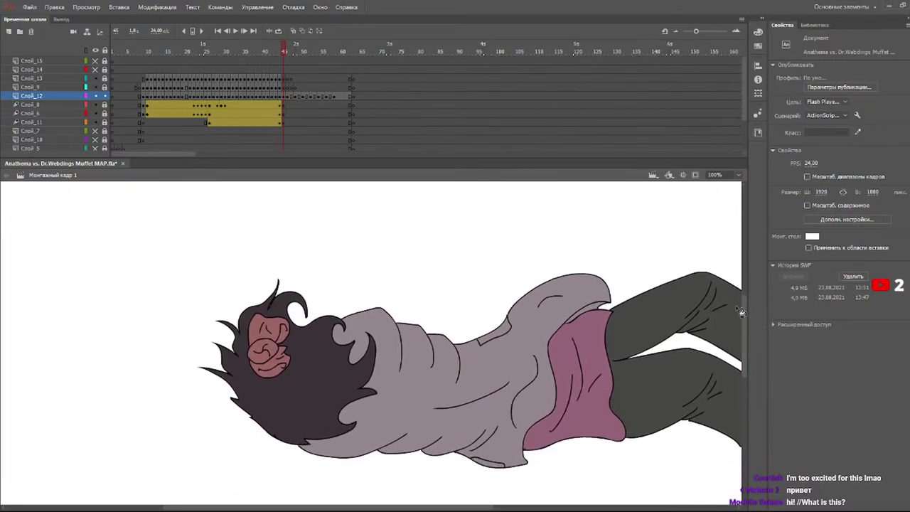
key(b)
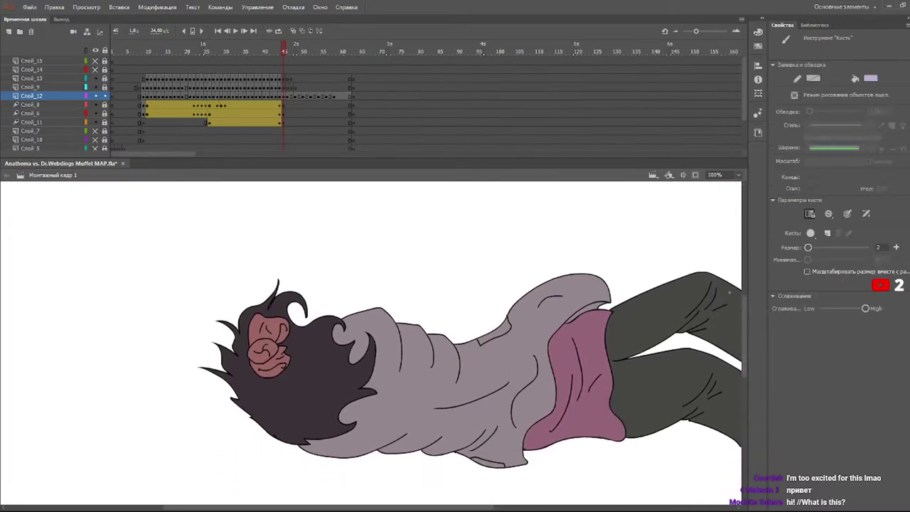
key(b)
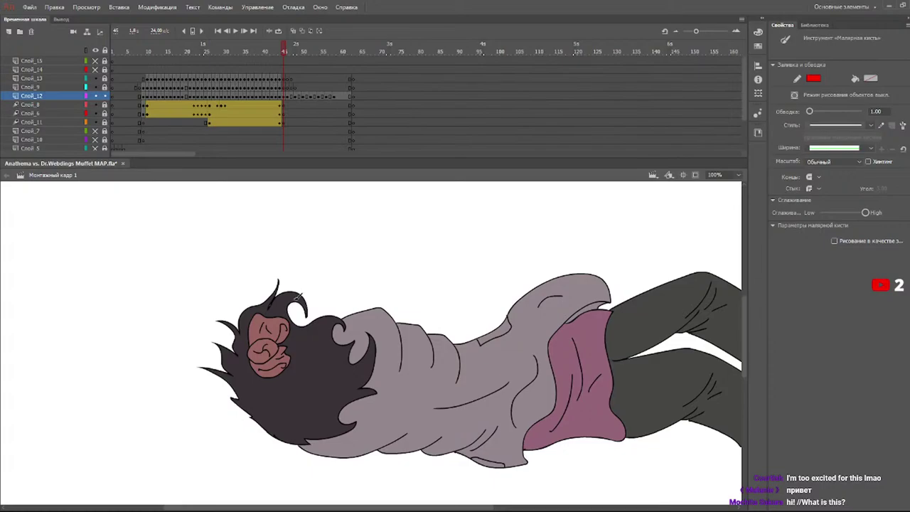
mouse_move(299, 325)
mouse_down()
mouse_move(302, 315)
mouse_move(332, 329)
mouse_move(322, 359)
mouse_up()
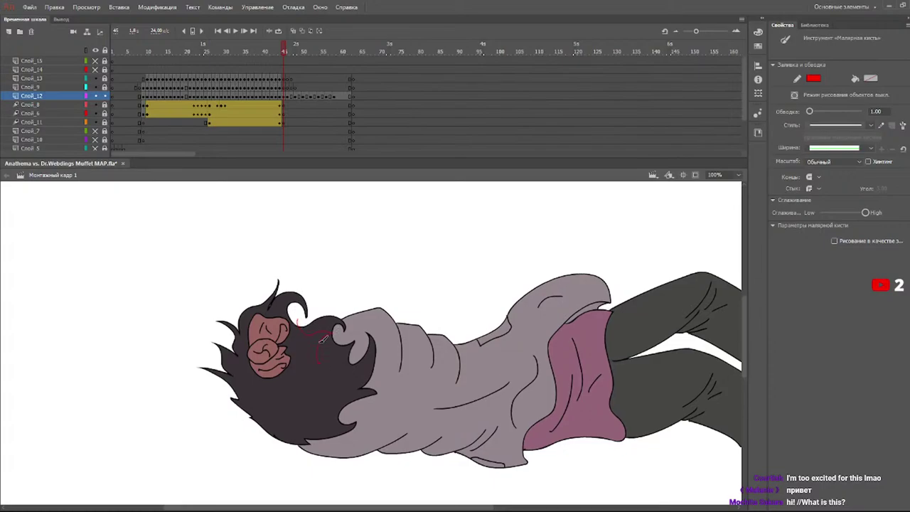
mouse_move(279, 299)
mouse_down()
mouse_move(284, 323)
mouse_move(325, 332)
mouse_move(354, 370)
mouse_move(331, 408)
mouse_move(287, 420)
mouse_move(267, 450)
mouse_up()
drag(250, 399, 223, 405)
drag(229, 386, 212, 389)
drag(258, 351, 276, 347)
- Outline the shadows on the coat beside the hair and along the coat's lower back and hem on frame 45 in red
mouse_move(350, 316)
mouse_down()
mouse_move(362, 334)
mouse_move(375, 324)
mouse_up()
drag(389, 378, 376, 432)
mouse_move(420, 411)
mouse_down()
mouse_move(423, 430)
mouse_move(437, 403)
mouse_up()
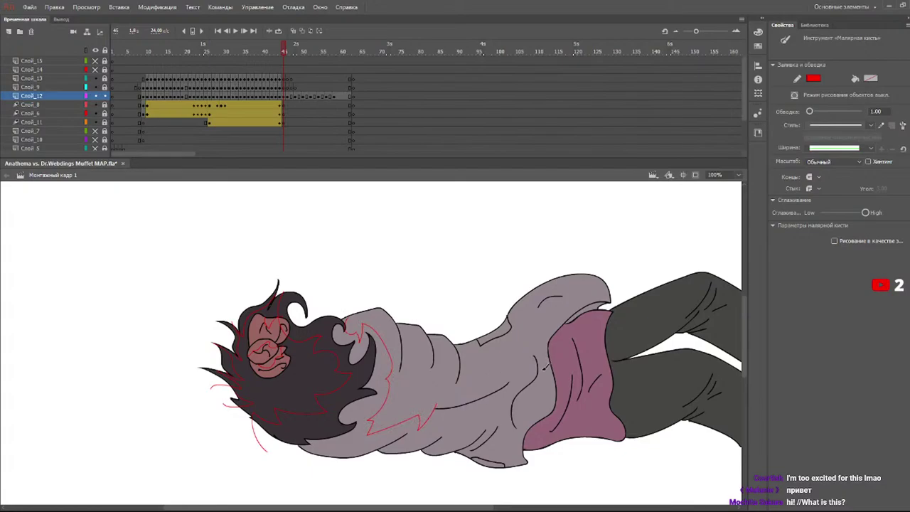
mouse_move(503, 393)
mouse_down()
mouse_move(539, 357)
mouse_move(538, 299)
mouse_up()
key(ctrl+z)
drag(545, 349, 538, 298)
drag(620, 298, 545, 300)
drag(500, 332, 525, 320)
key(ctrl+z)
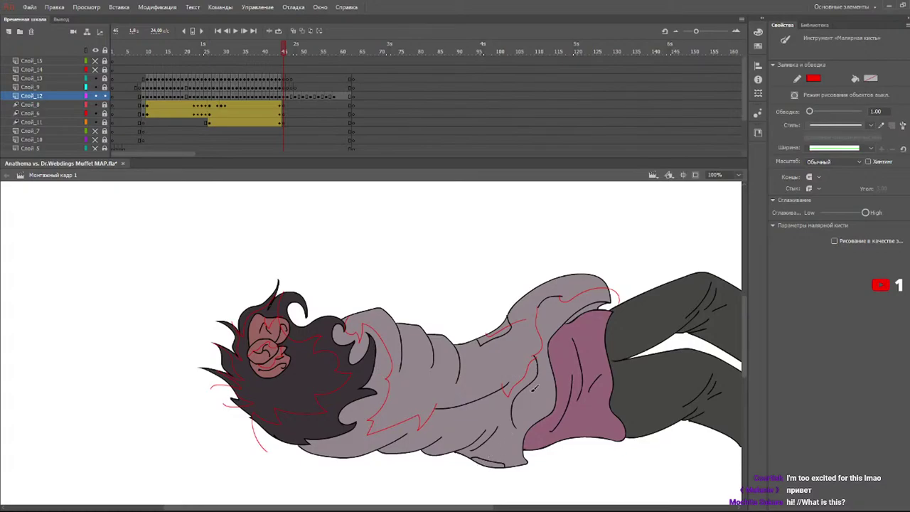
- Draw red shadow lines across the coat's upper-back folds and down the magenta shirt on frame 45
drag(402, 367, 405, 297)
drag(432, 363, 442, 313)
drag(457, 380, 462, 319)
mouse_move(584, 320)
mouse_down()
mouse_move(604, 363)
mouse_move(615, 458)
mouse_up()
- Outline the shadow shapes on both trouser legs and both shoes on frame 45 in red
scroll(455, 488, right, 5)
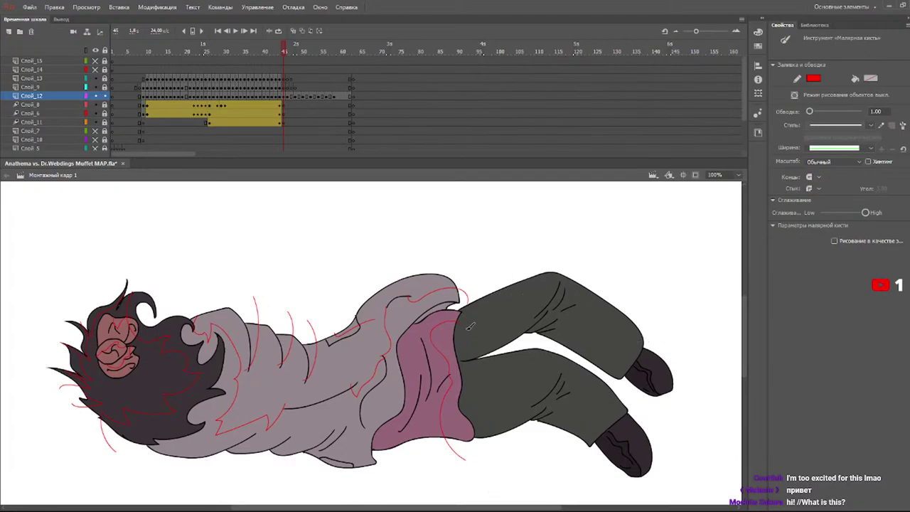
mouse_move(477, 300)
mouse_down()
mouse_move(502, 323)
mouse_move(556, 288)
mouse_up()
key(ctrl+z)
mouse_move(479, 308)
mouse_down()
mouse_move(503, 313)
mouse_move(561, 277)
mouse_up()
drag(594, 322, 676, 314)
drag(483, 382, 548, 370)
drag(646, 352, 680, 403)
drag(649, 464, 651, 493)
- Outline the shadow shapes on the bow, hair and adjacent sleeve on frame 46 in red
click(288, 53)
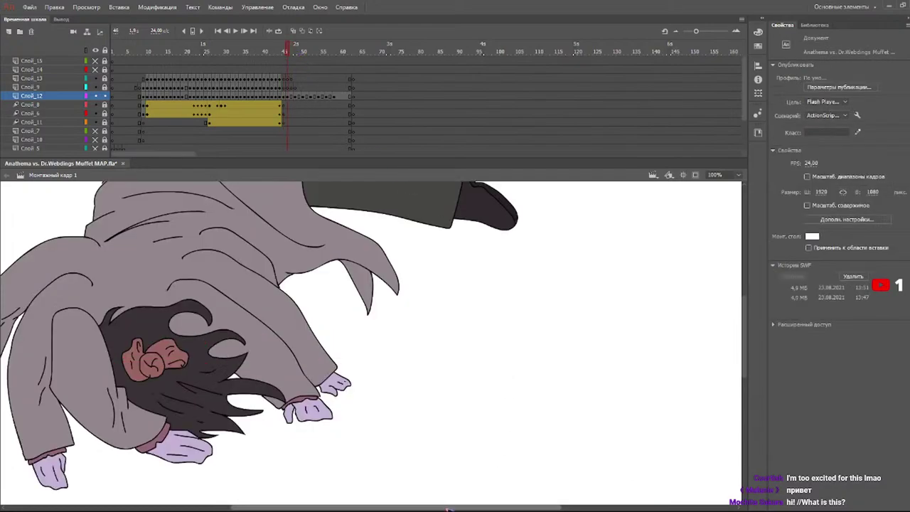
drag(446, 504, 347, 507)
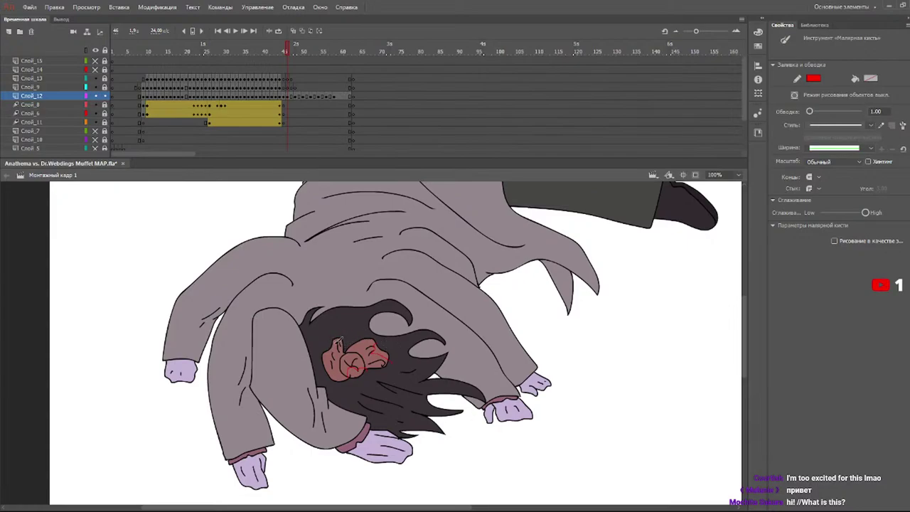
mouse_move(338, 352)
mouse_down()
mouse_move(330, 361)
mouse_move(324, 352)
mouse_up()
mouse_move(280, 310)
mouse_down()
mouse_move(290, 359)
mouse_move(329, 410)
mouse_move(362, 396)
mouse_up()
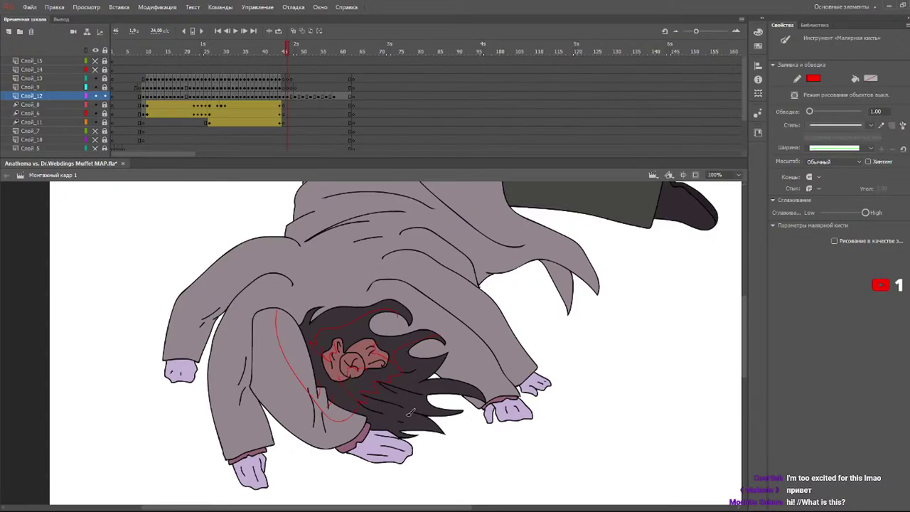
- Draw thin red shading lines with the Brush along the lower hair strands on frame 46 of layer Слой_12
drag(430, 379, 507, 423)
key(ctrl+z)
drag(426, 380, 496, 425)
mouse_move(431, 415)
mouse_down()
mouse_move(467, 417)
mouse_move(414, 410)
mouse_move(454, 453)
mouse_up()
key(z)
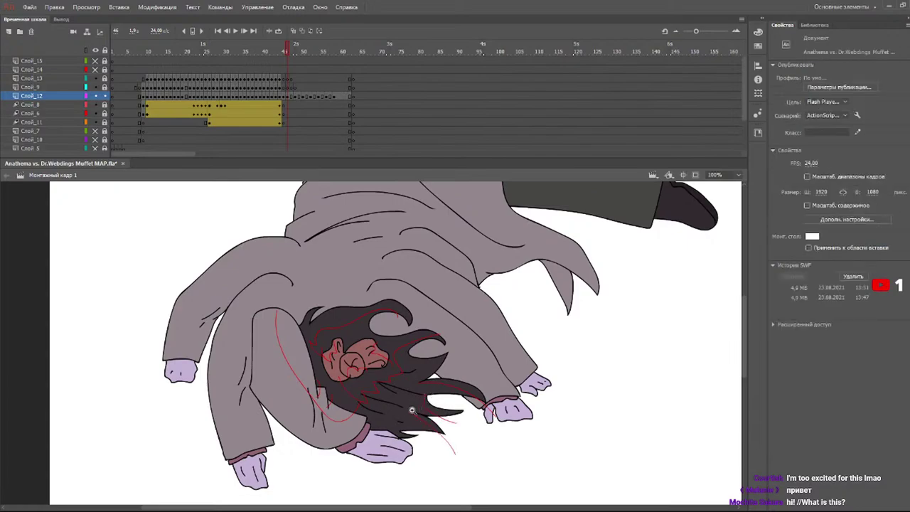
click(411, 409)
key(v)
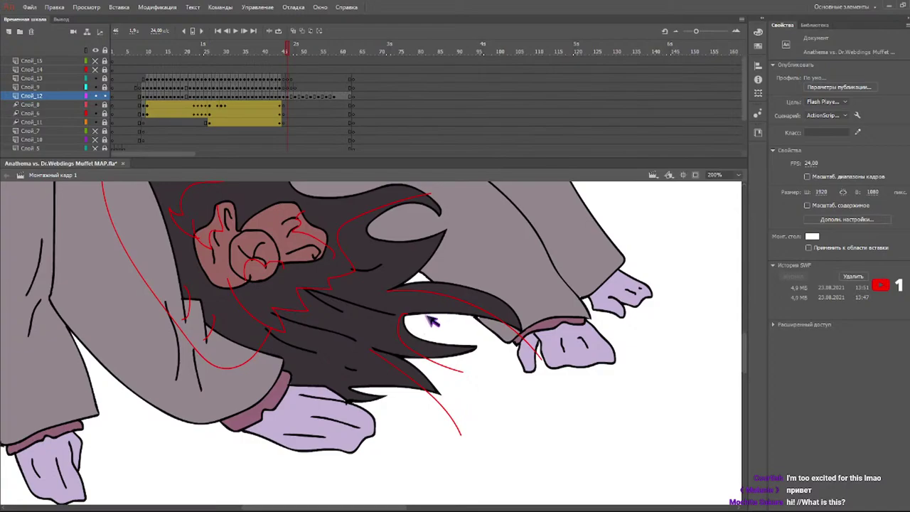
- Redraw the red shading lines on the lower hair tips and add lines for the inner lock and the upper hair gap
key(b)
key(ctrl+z)
mouse_move(405, 315)
mouse_down()
mouse_move(469, 373)
mouse_move(479, 371)
mouse_up()
key(ctrl+z)
key(y)
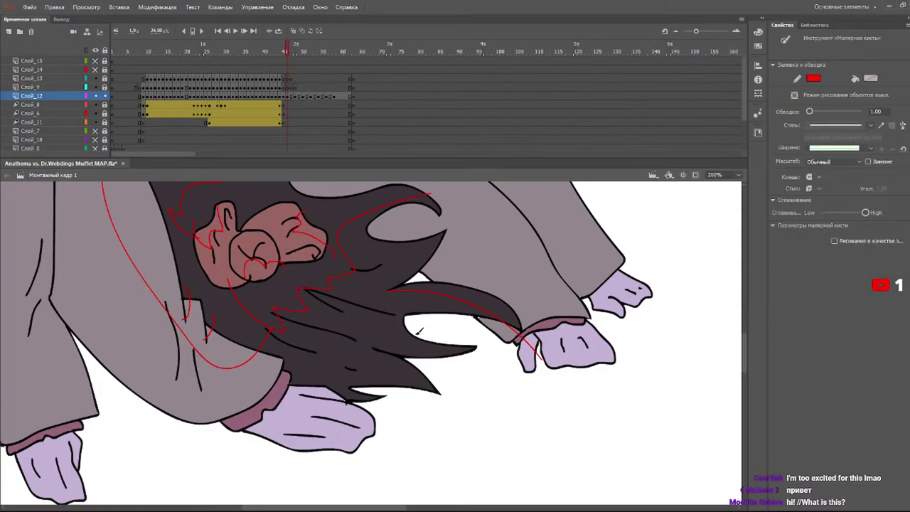
drag(405, 314, 444, 359)
mouse_move(376, 348)
mouse_down()
mouse_move(442, 437)
mouse_move(411, 422)
mouse_up()
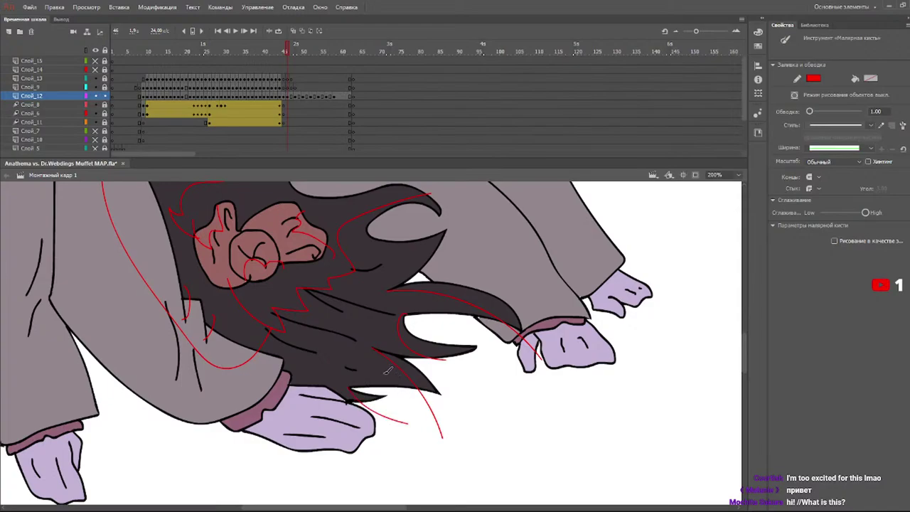
drag(338, 357, 363, 367)
drag(373, 228, 497, 243)
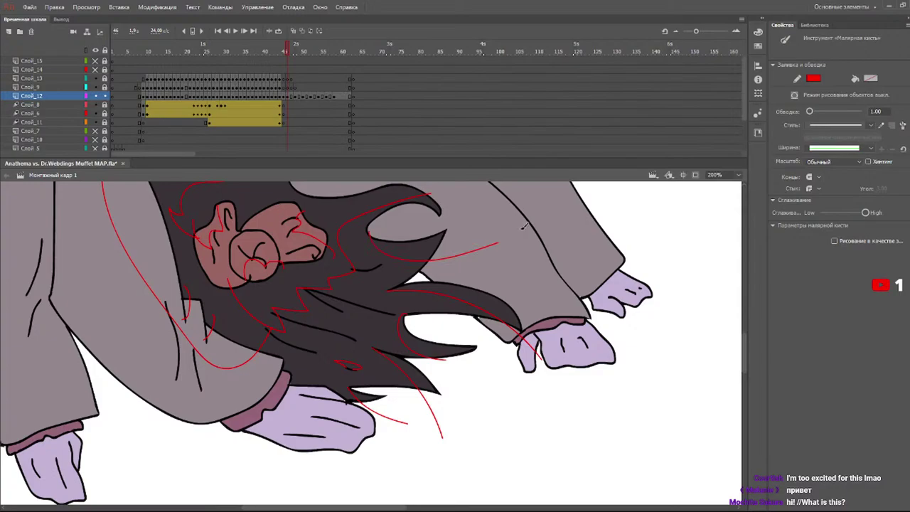
- Draw red shading lines along the sleeves and hands of the character's arms on the left of the head
scroll(750, 334, up, 3)
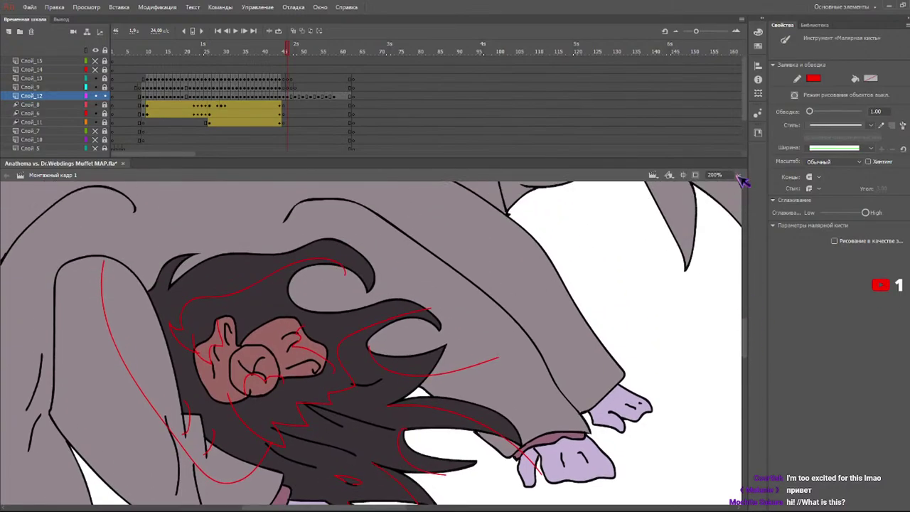
key(ctrl+minus)
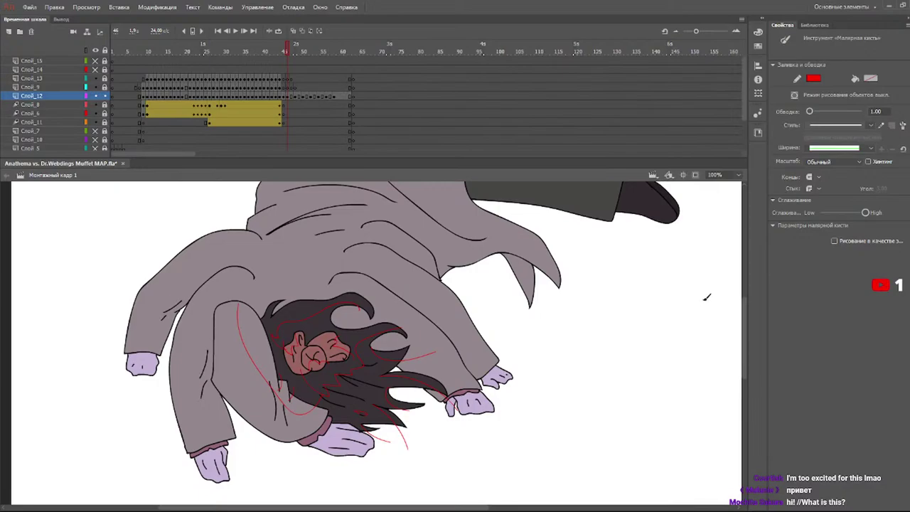
scroll(747, 338, up, 3)
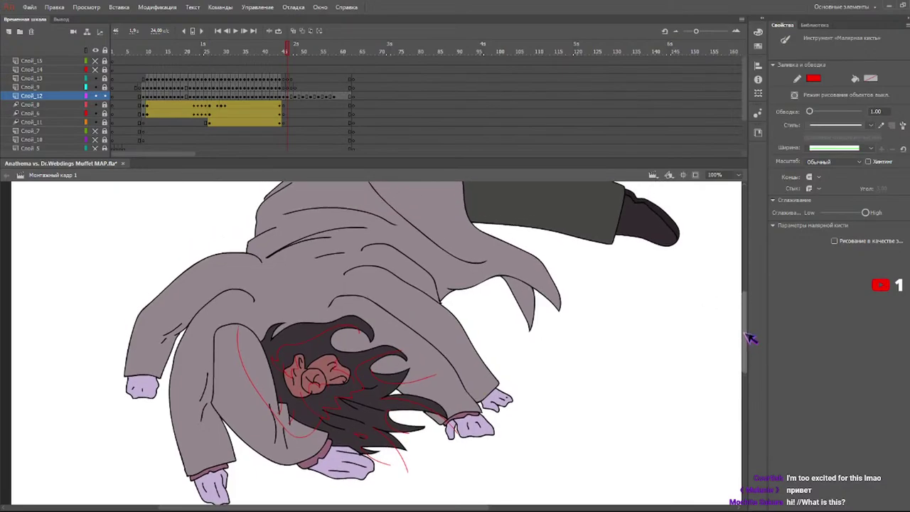
scroll(751, 334, down, 1)
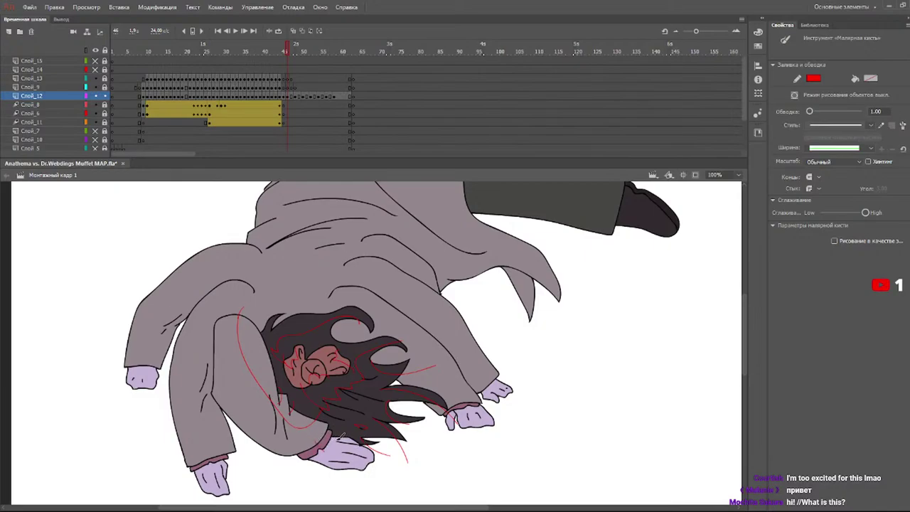
mouse_move(339, 440)
mouse_down()
mouse_move(373, 456)
mouse_move(353, 461)
mouse_move(370, 480)
mouse_up()
mouse_move(202, 321)
mouse_down()
mouse_move(190, 354)
mouse_move(212, 359)
mouse_move(206, 396)
mouse_move(215, 464)
mouse_up()
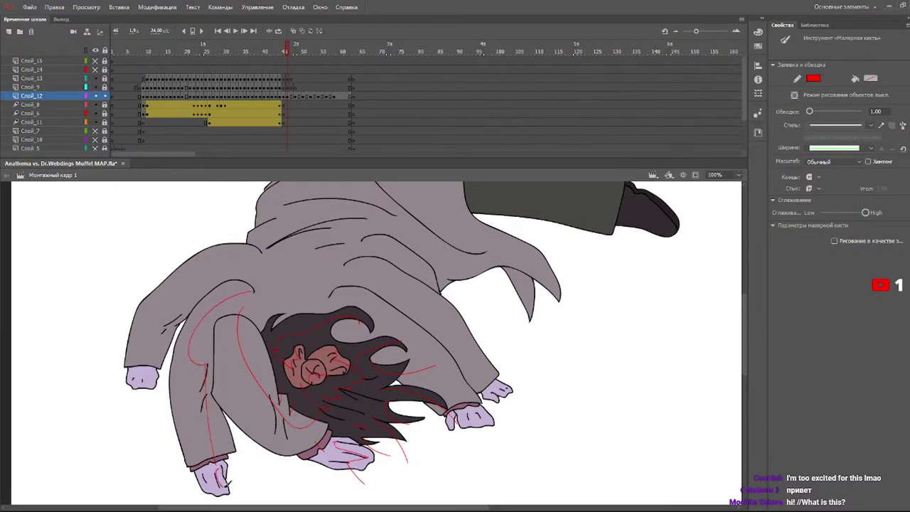
drag(207, 483, 199, 503)
drag(127, 373, 117, 391)
mouse_move(267, 250)
mouse_down()
mouse_move(206, 265)
mouse_move(186, 294)
mouse_move(183, 327)
mouse_move(166, 328)
mouse_move(153, 362)
mouse_up()
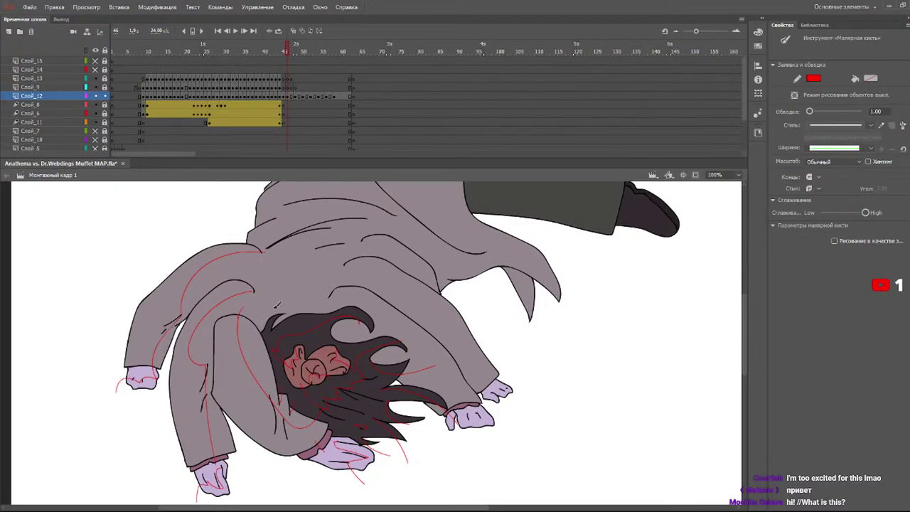
- Draw red shading lines around the head onto the shoulders and along the right-hand sleeves and hands
mouse_move(300, 304)
mouse_down()
mouse_move(379, 297)
mouse_move(397, 317)
mouse_move(388, 320)
mouse_move(425, 340)
mouse_move(431, 351)
mouse_move(418, 358)
mouse_move(466, 403)
mouse_up()
drag(481, 407, 481, 444)
drag(503, 375, 500, 387)
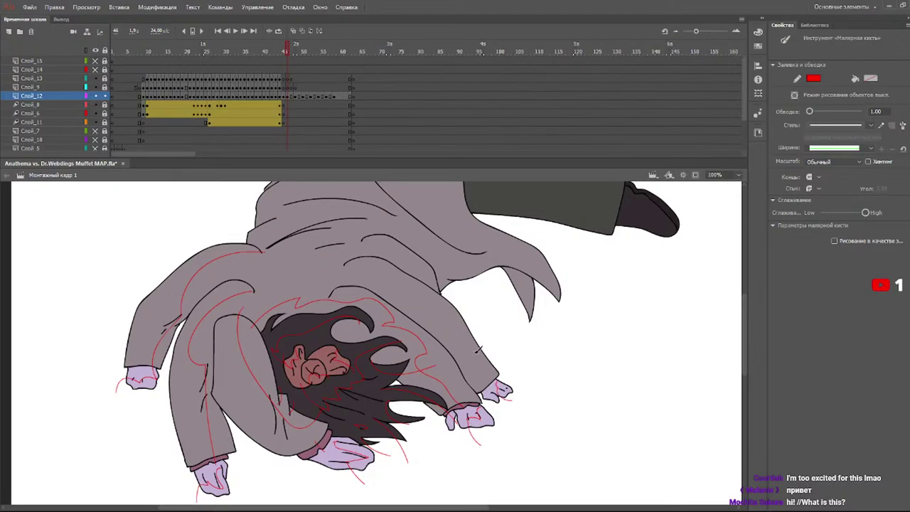
drag(442, 307, 498, 371)
mouse_move(348, 263)
mouse_down()
mouse_move(391, 249)
mouse_move(419, 288)
mouse_up()
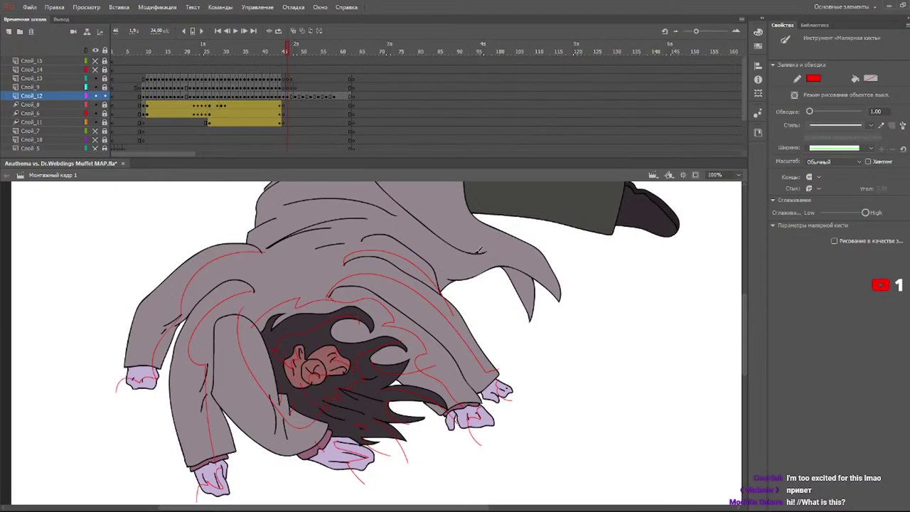
- Draw red shading lines across the back folds, waist and tail of the coat
scroll(739, 302, up, 3)
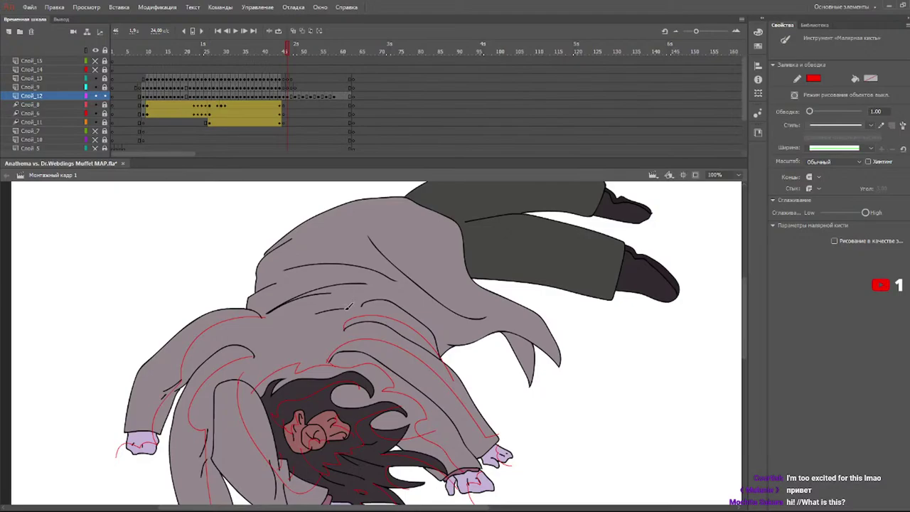
mouse_move(332, 290)
mouse_down()
mouse_move(398, 276)
mouse_move(479, 321)
mouse_move(484, 313)
mouse_move(429, 248)
mouse_move(483, 203)
mouse_up()
drag(318, 310, 269, 314)
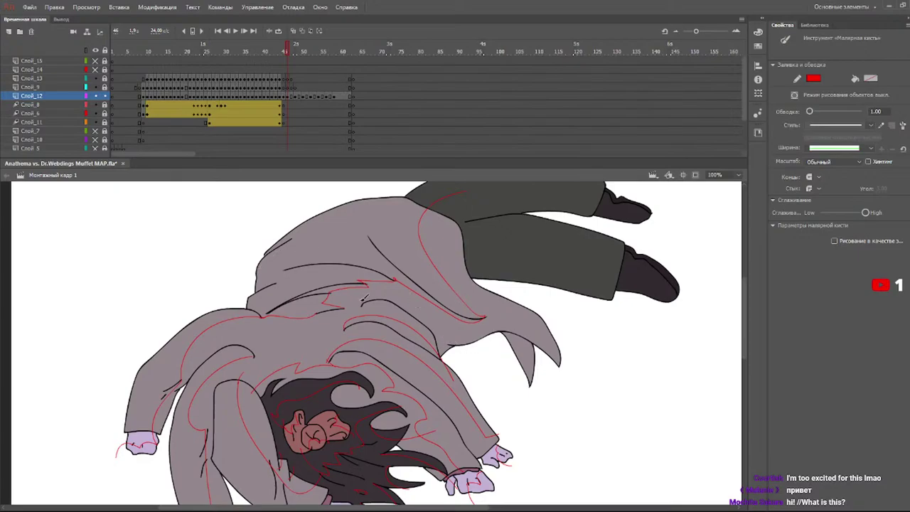
mouse_move(440, 309)
mouse_down()
mouse_move(456, 327)
mouse_move(516, 321)
mouse_move(572, 376)
mouse_up()
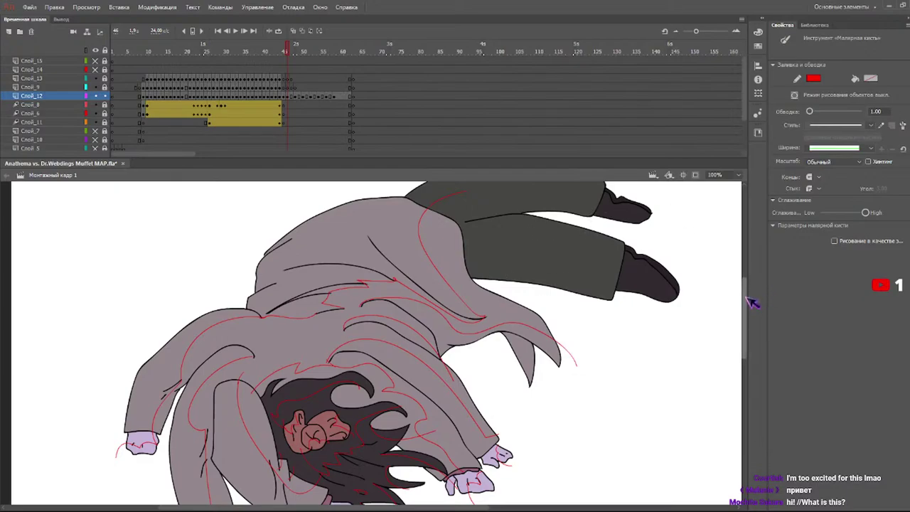
- Draw red shading lines along both trouser legs and across both shoes
scroll(751, 302, up, 2)
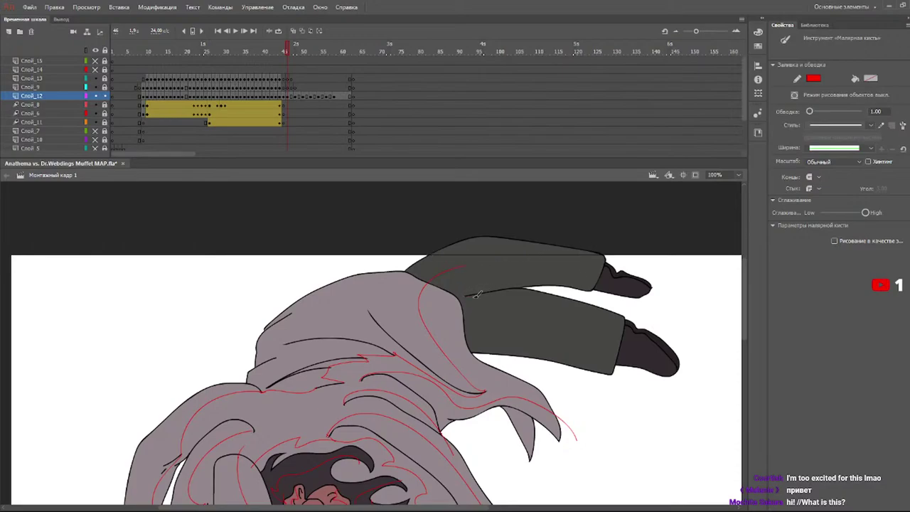
drag(466, 295, 624, 398)
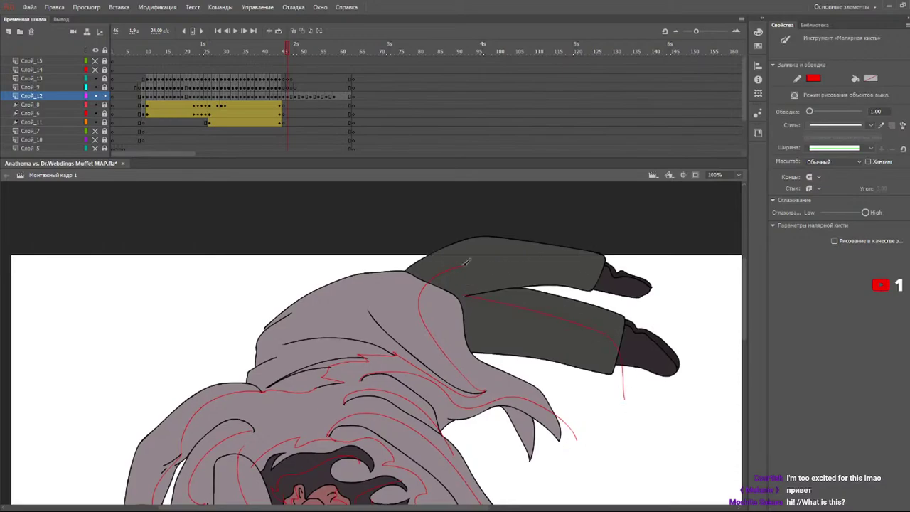
mouse_move(412, 265)
mouse_down()
mouse_move(530, 246)
mouse_move(656, 269)
mouse_up()
mouse_move(600, 287)
mouse_down()
mouse_move(628, 282)
mouse_move(675, 304)
mouse_up()
mouse_move(626, 349)
mouse_down()
mouse_move(649, 346)
mouse_move(670, 399)
mouse_up()
- Review the shaded drawings on the earlier frames and return to frame 48
drag(747, 319, 753, 343)
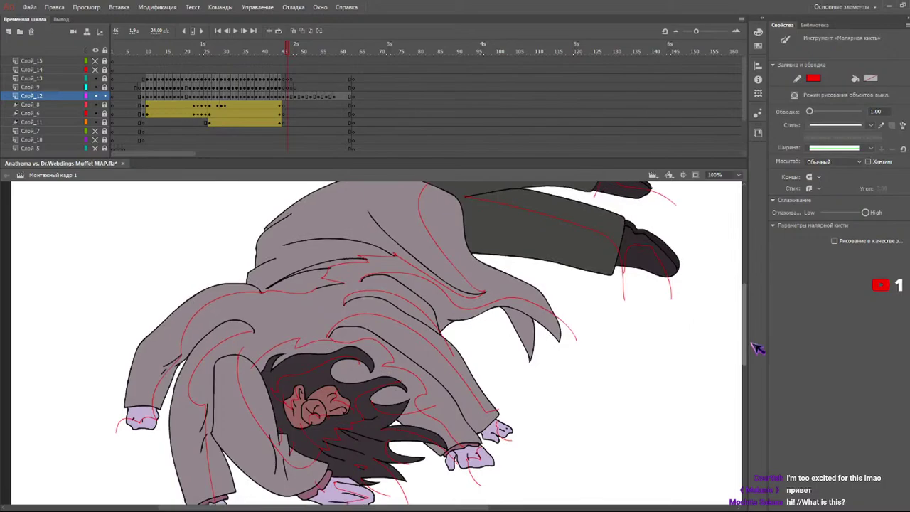
drag(751, 343, 748, 341)
click(296, 50)
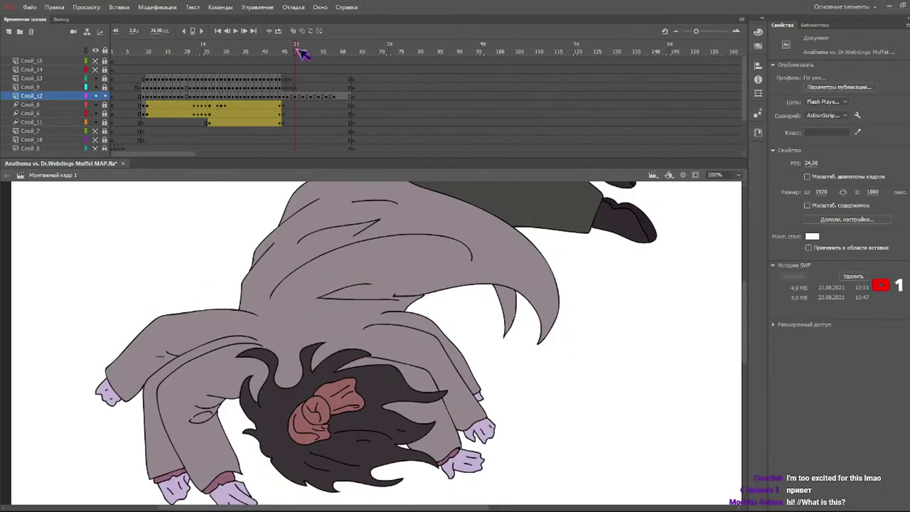
drag(749, 301, 739, 334)
click(277, 51)
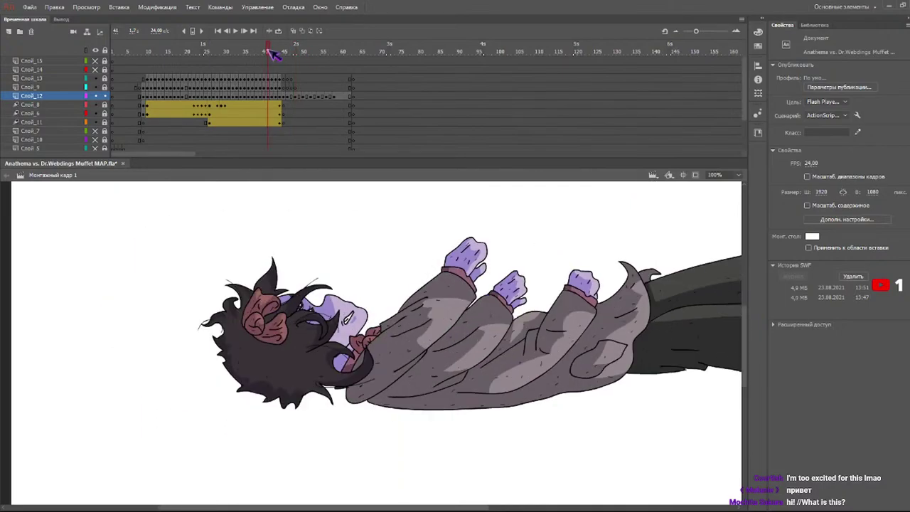
click(249, 51)
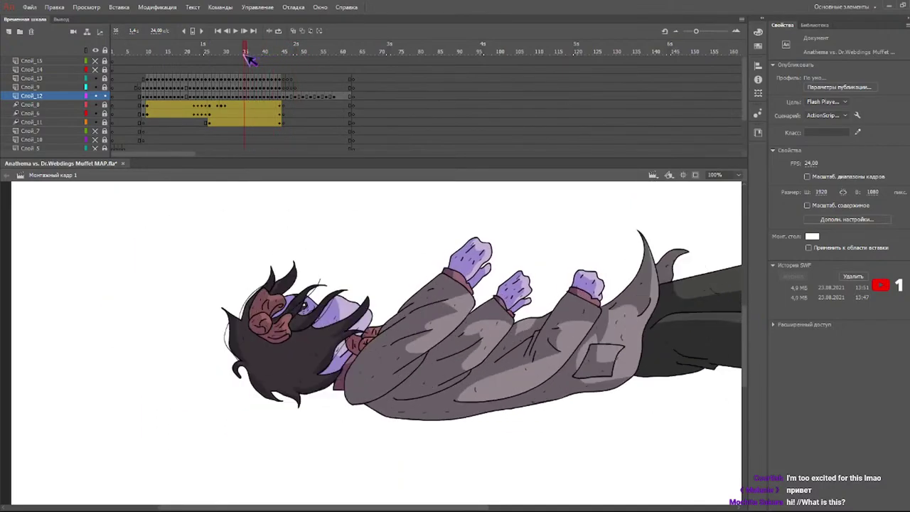
drag(249, 55, 300, 51)
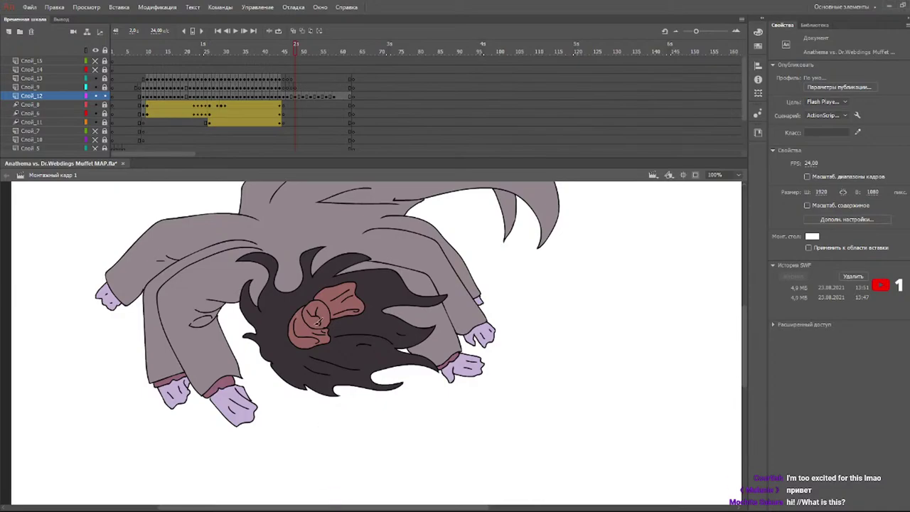
- Draw red shading lines on the bow and along the hair strands of the frame 48 drawing
key(y)
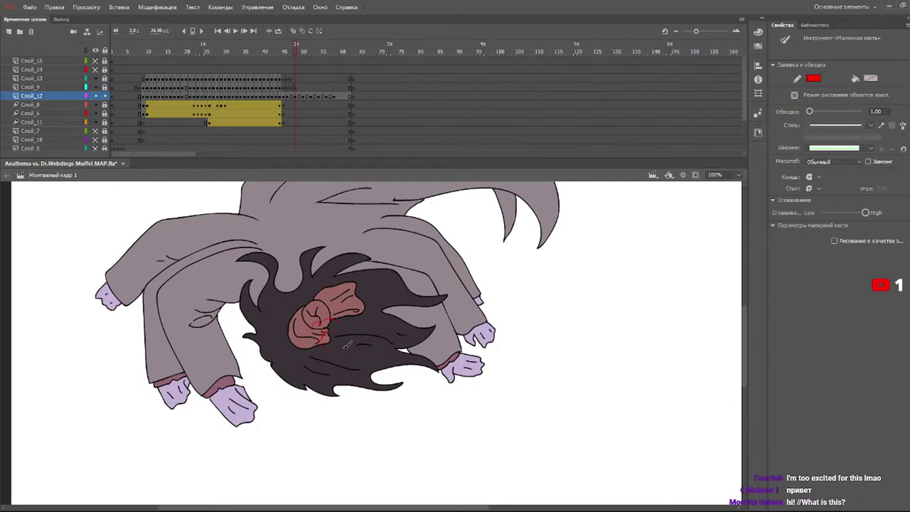
drag(350, 290, 372, 310)
drag(307, 251, 319, 236)
drag(274, 258, 240, 253)
drag(334, 337, 385, 325)
drag(475, 374, 449, 365)
drag(424, 325, 483, 317)
mouse_move(395, 402)
mouse_down()
mouse_move(375, 373)
mouse_move(329, 403)
mouse_up()
drag(383, 311, 444, 280)
- Draw red shading lines along the front left sleeve and down to its hand
click(293, 51)
drag(297, 52, 302, 53)
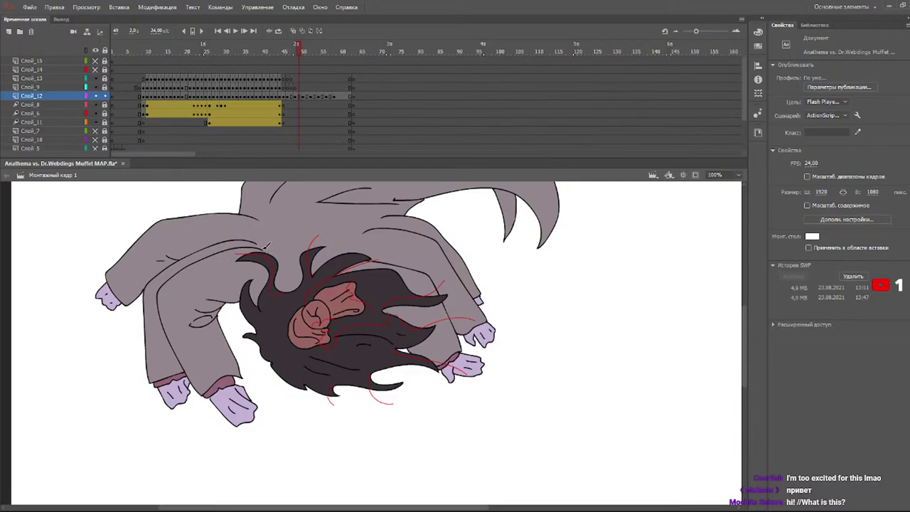
mouse_move(232, 260)
mouse_down()
mouse_move(202, 279)
mouse_move(230, 312)
mouse_move(218, 358)
mouse_move(226, 380)
mouse_move(254, 388)
mouse_move(240, 382)
mouse_move(250, 446)
mouse_up()
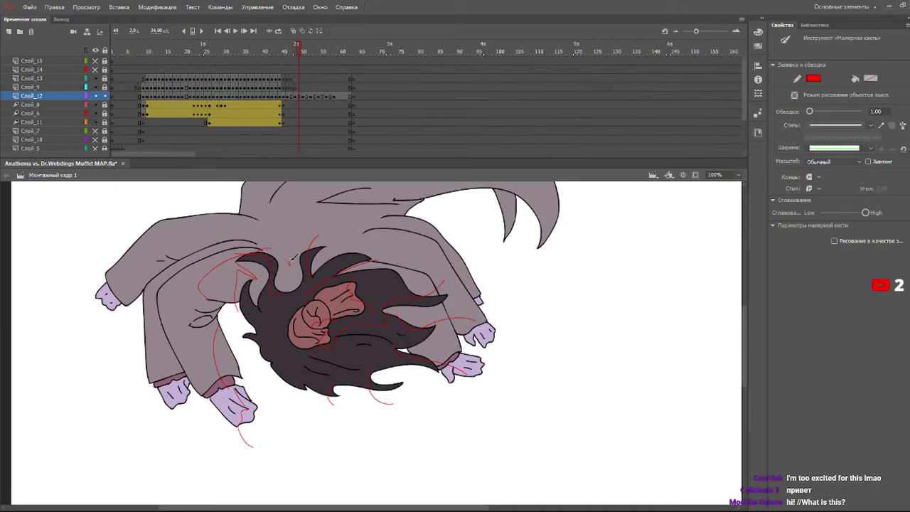
- Draw red shading lines from the neck across the right-hand sleeves and onto their hands
mouse_move(337, 245)
mouse_down()
mouse_move(379, 245)
mouse_move(383, 259)
mouse_move(394, 243)
mouse_move(423, 285)
mouse_move(464, 287)
mouse_move(419, 316)
mouse_up()
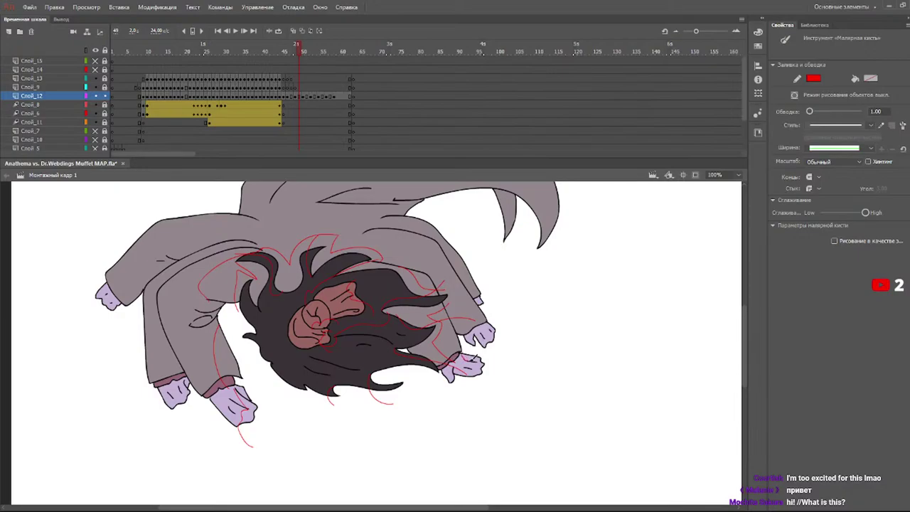
drag(470, 388, 487, 370)
drag(487, 357, 492, 334)
mouse_move(372, 256)
mouse_down()
mouse_move(442, 263)
mouse_move(469, 306)
mouse_move(505, 310)
mouse_up()
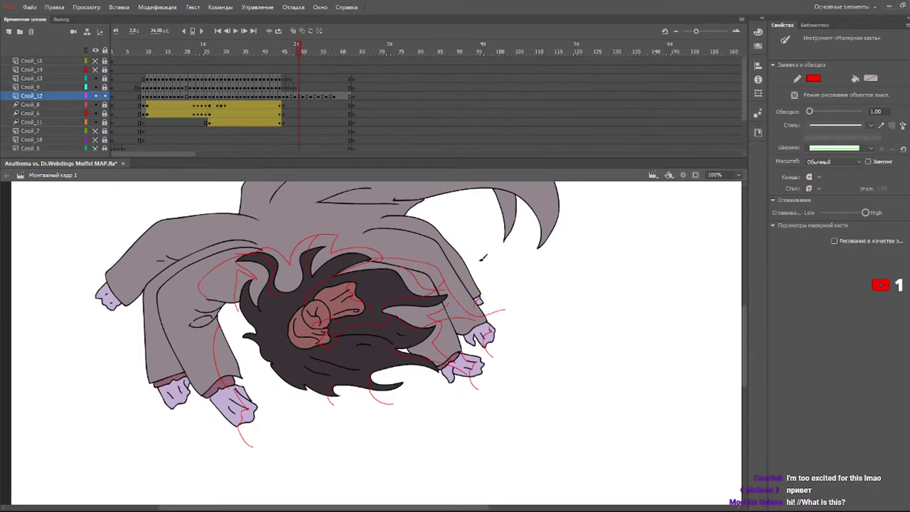
mouse_move(367, 229)
mouse_down()
mouse_move(438, 232)
mouse_move(468, 277)
mouse_move(509, 265)
mouse_up()
- Draw red shading lines on the two rear left arms and their hands
drag(183, 389, 176, 406)
mouse_move(256, 222)
mouse_down()
mouse_move(195, 231)
mouse_move(170, 255)
mouse_up()
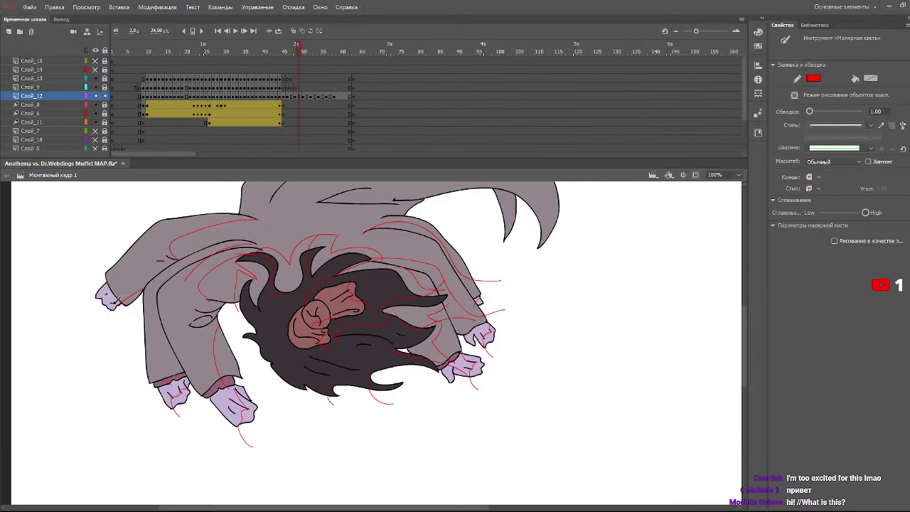
drag(100, 298, 84, 307)
- Draw red shading lines across the upper back, the coat folds and the coat tail on frame 48
drag(748, 336, 747, 301)
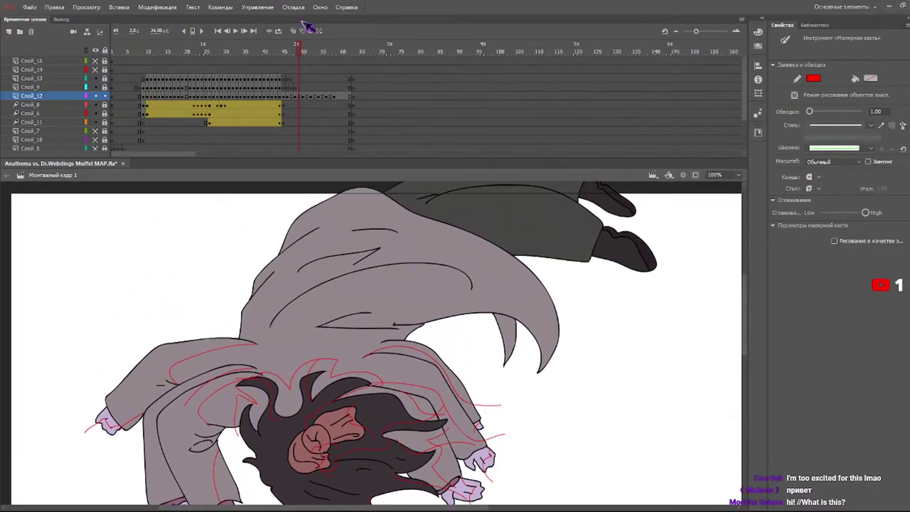
click(293, 53)
click(297, 54)
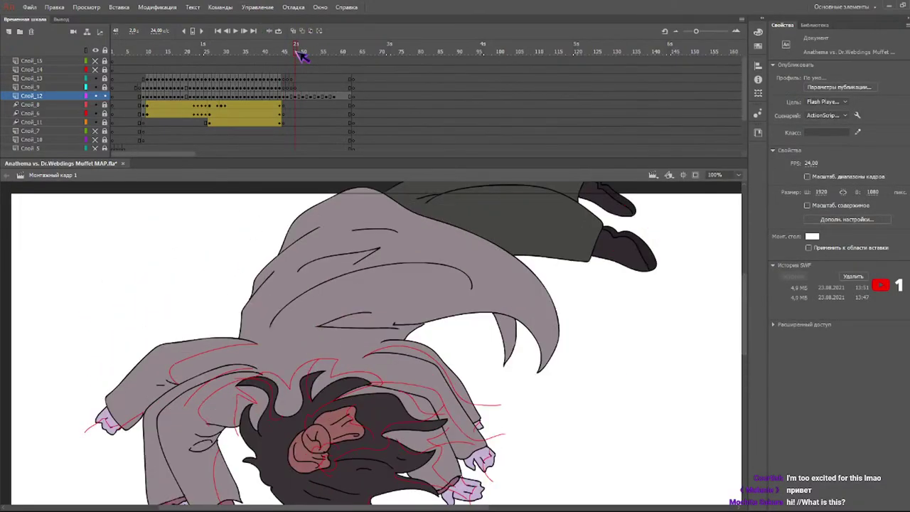
drag(258, 345, 318, 326)
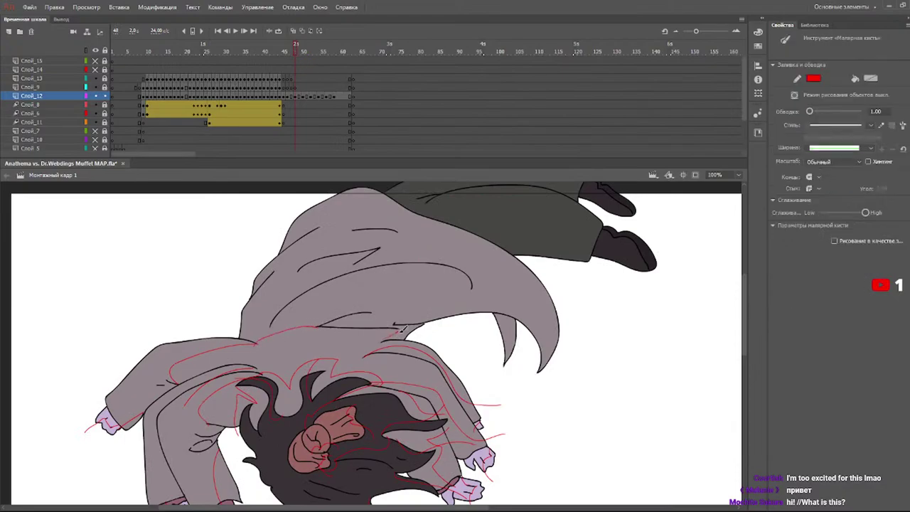
mouse_move(395, 322)
mouse_down()
mouse_move(483, 298)
mouse_move(537, 320)
mouse_move(558, 387)
mouse_up()
key(ctrl+z)
drag(463, 280, 475, 286)
mouse_move(426, 242)
mouse_down()
mouse_move(396, 231)
mouse_move(415, 235)
mouse_move(310, 168)
mouse_up()
drag(397, 323, 551, 371)
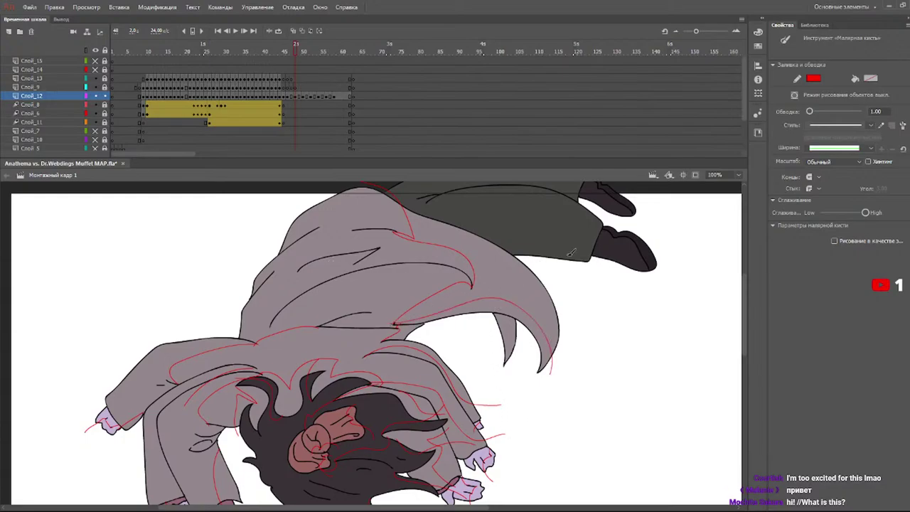
- Draw red shading lines on the trouser legs and shoes, and move to frame 50
scroll(436, 296, up, 3)
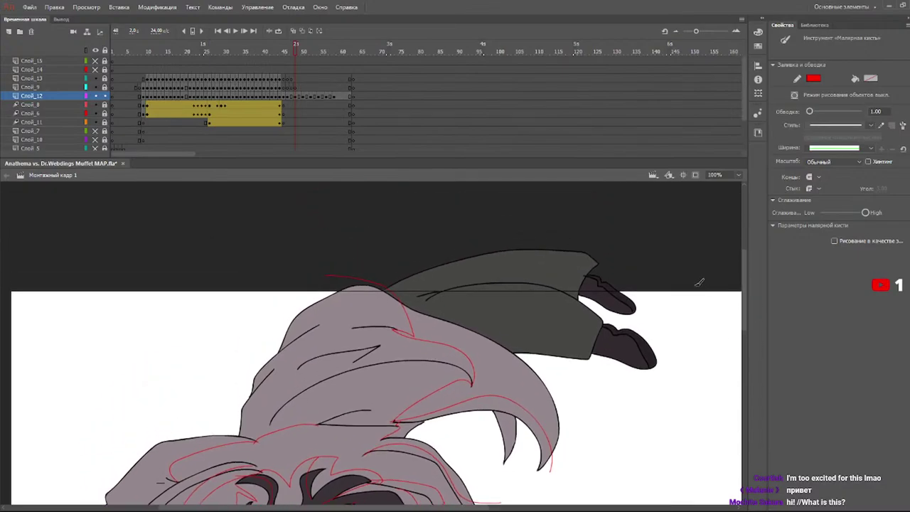
mouse_move(448, 286)
mouse_down()
mouse_move(512, 298)
mouse_move(586, 360)
mouse_move(574, 382)
mouse_up()
mouse_move(581, 282)
mouse_down()
mouse_move(628, 319)
mouse_move(613, 341)
mouse_move(627, 349)
mouse_move(639, 398)
mouse_up()
drag(744, 299, 750, 351)
click(307, 53)
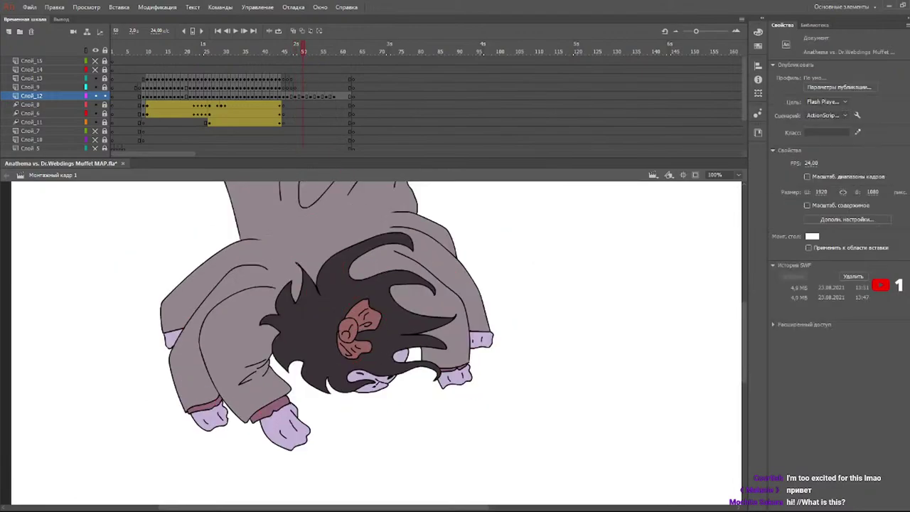
- Draw red shading guide lines across the lower face on frames 50, 52, 54, 56 and 58
drag(381, 381, 409, 388)
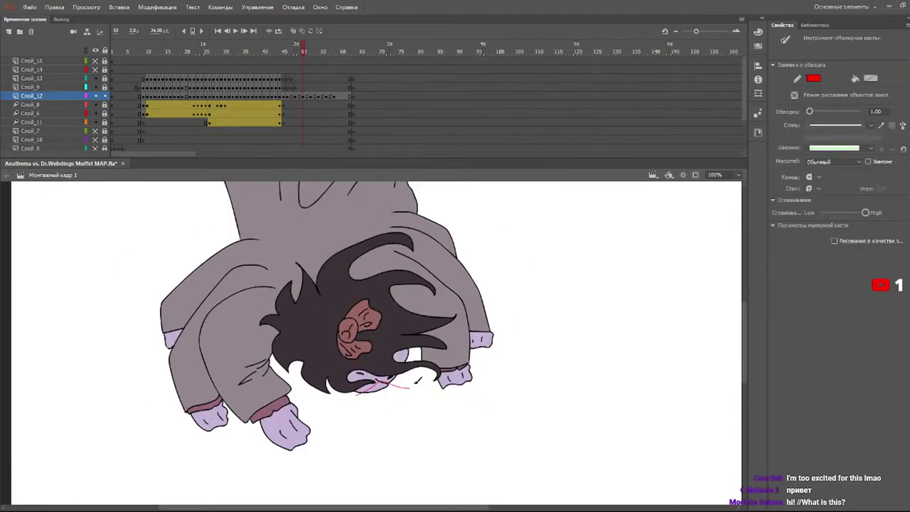
click(311, 51)
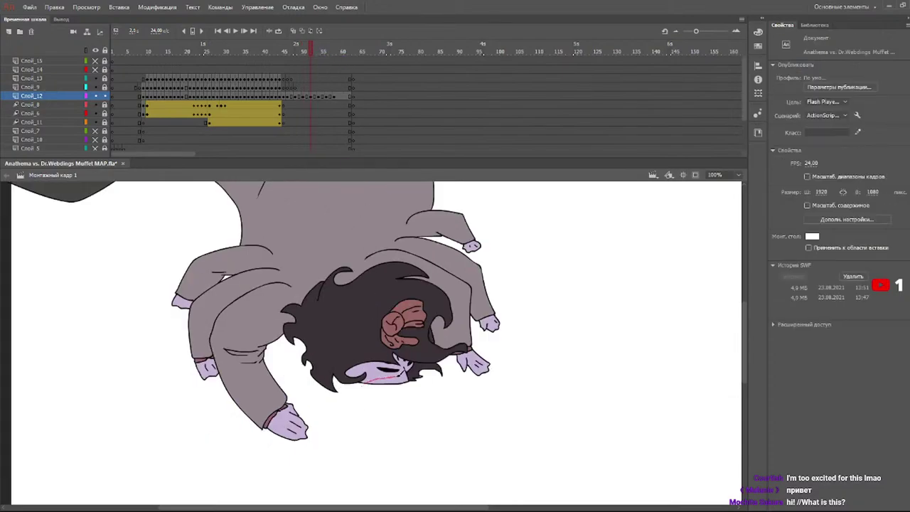
click(319, 52)
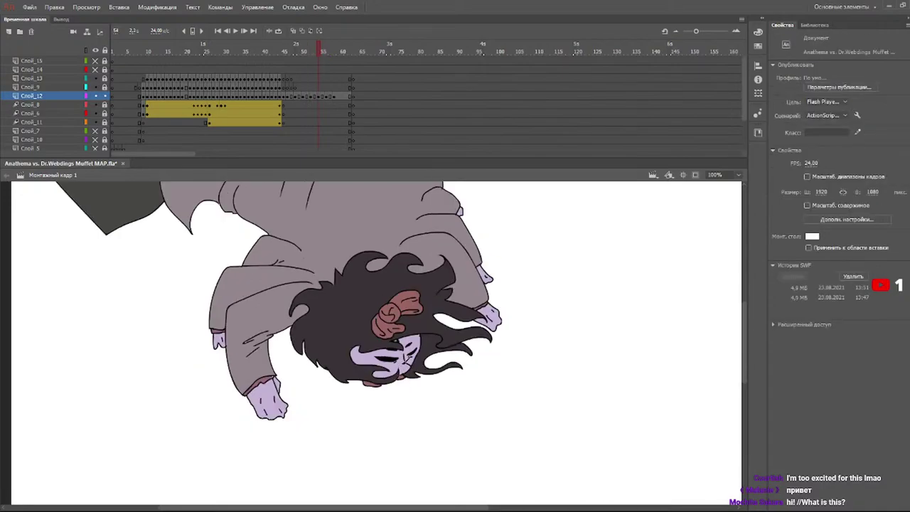
key(y)
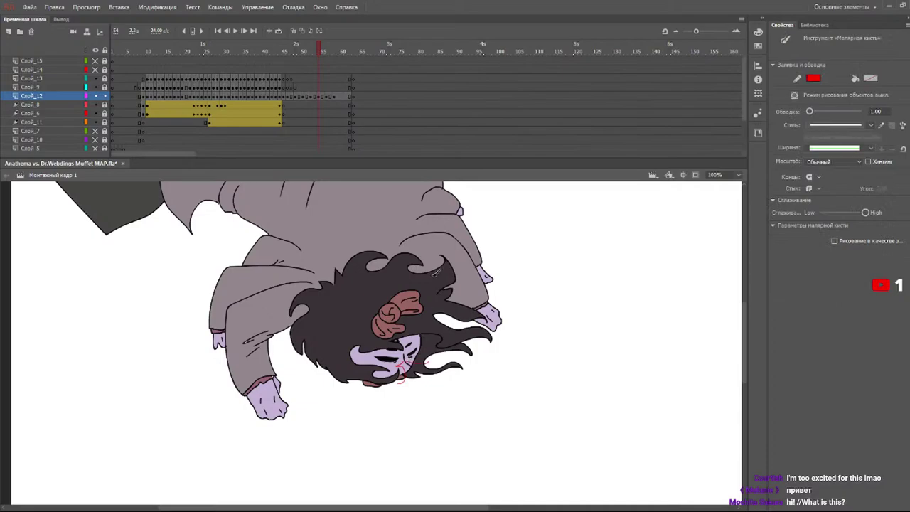
click(327, 47)
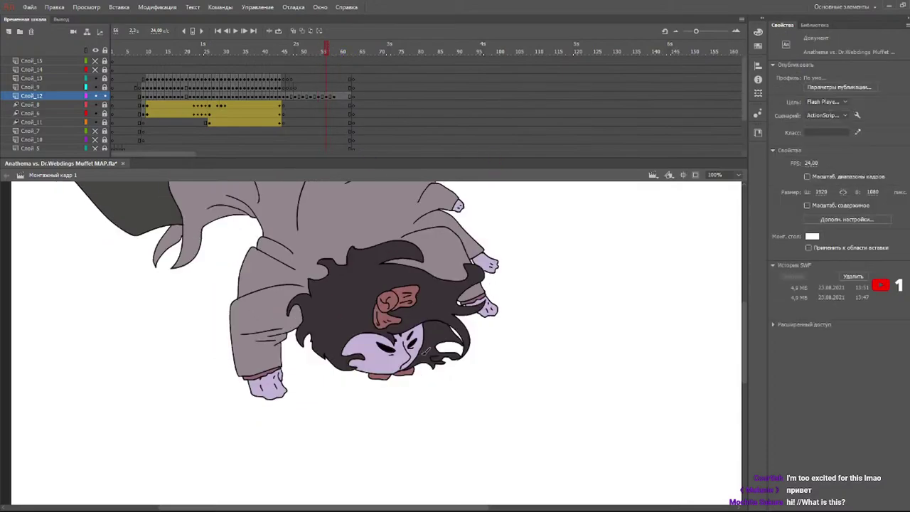
drag(376, 363, 397, 357)
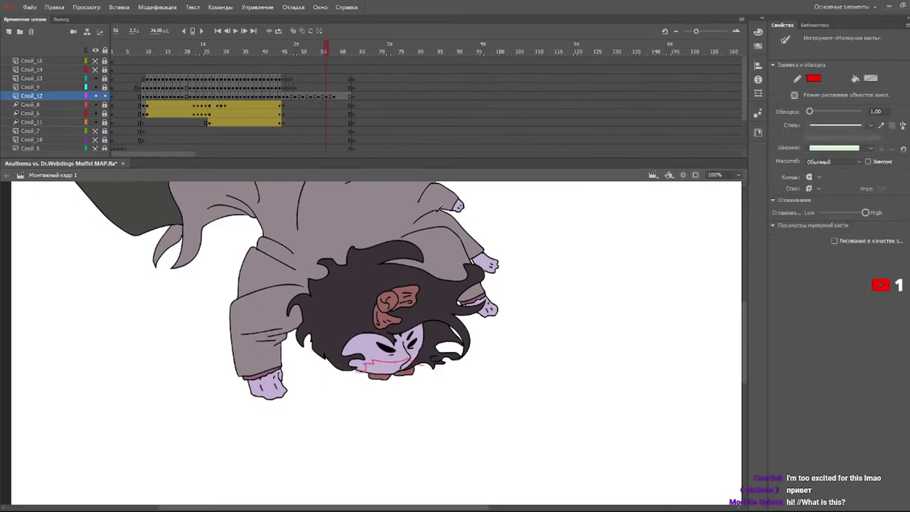
click(334, 48)
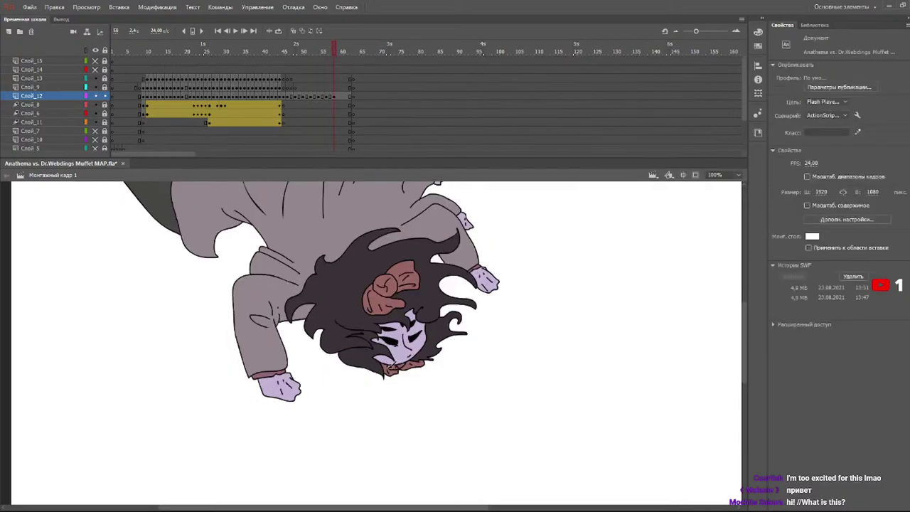
mouse_move(400, 364)
mouse_down()
mouse_move(400, 350)
mouse_move(431, 358)
mouse_up()
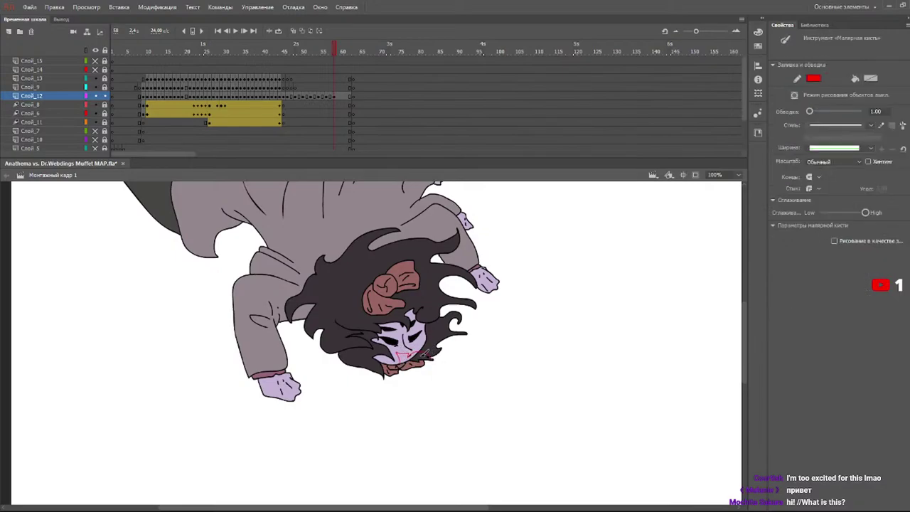
- Check the shaded face on frame 43, and fill the face areas above the guide line with purple shadow colour on frame 51
drag(284, 50, 276, 53)
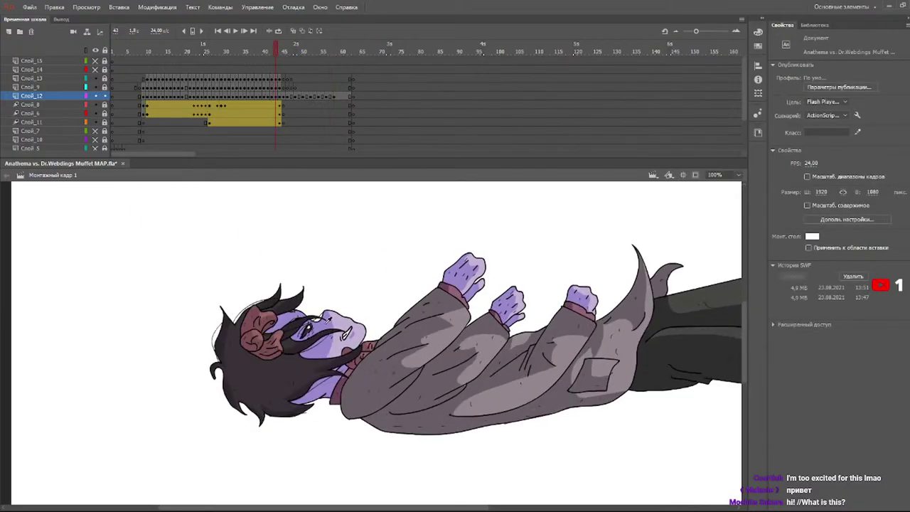
mouse_move(325, 51)
mouse_down()
mouse_move(304, 51)
mouse_move(314, 55)
mouse_up()
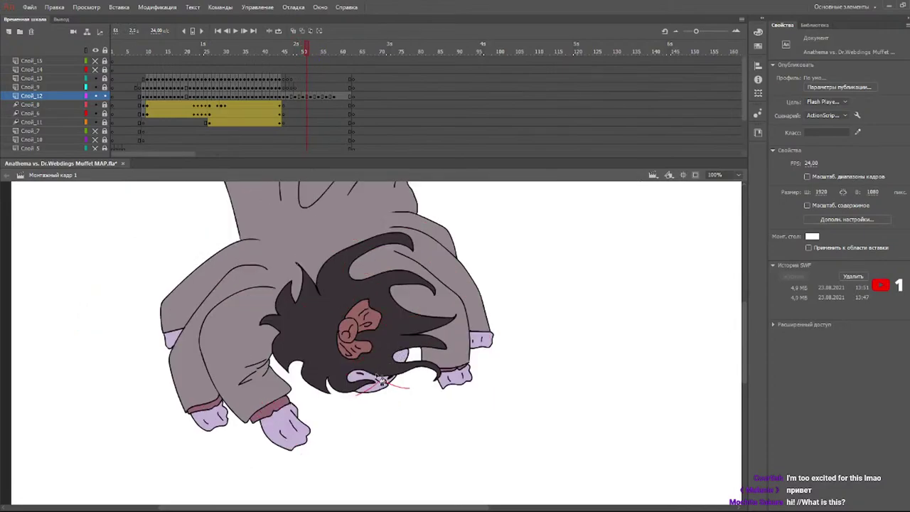
key(k)
click(400, 355)
click(361, 377)
key(v)
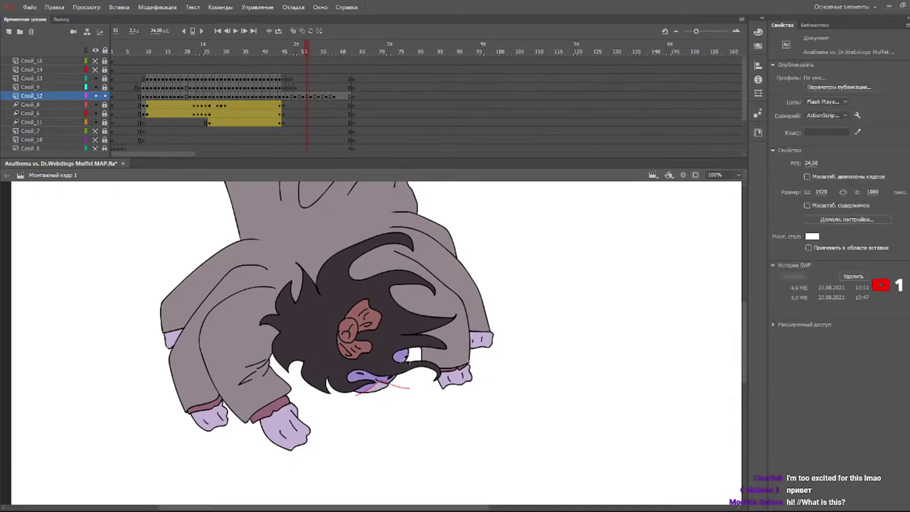
key(k)
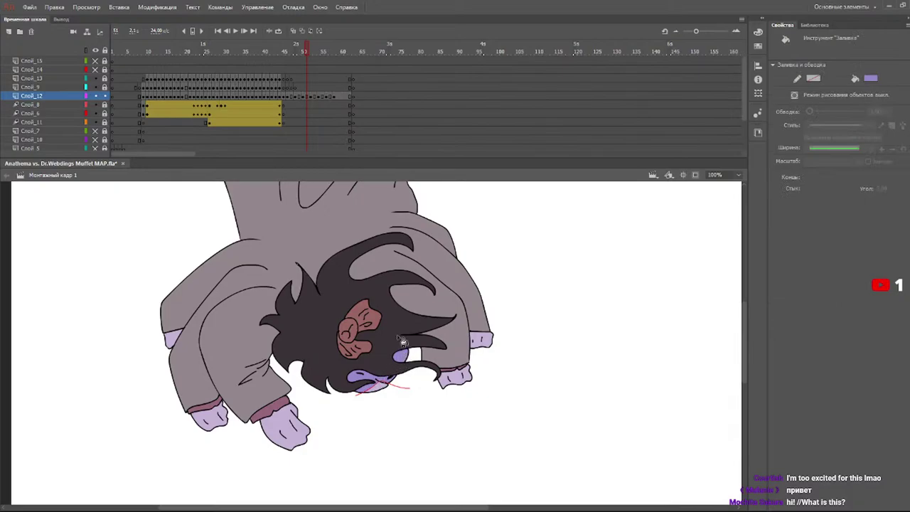
- Fill the face areas above the red guide line with the purple shadow colour on frame 52
click(313, 51)
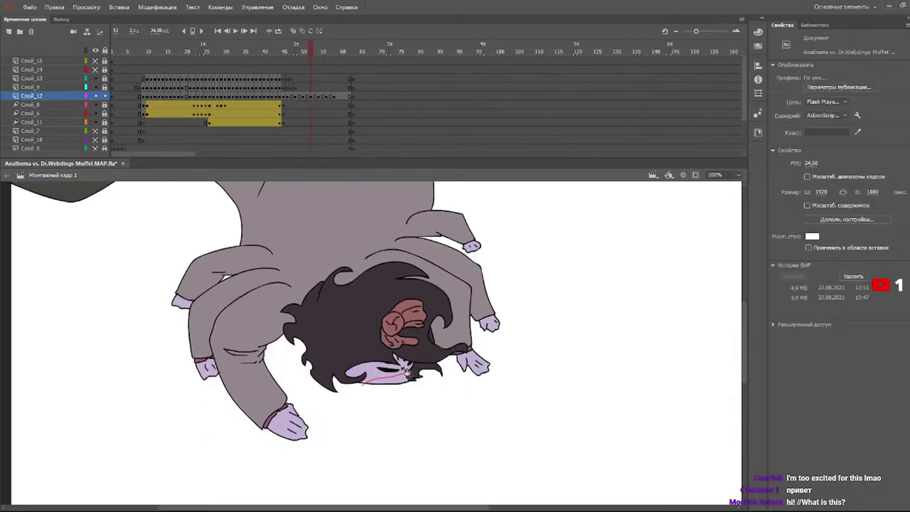
key(k)
click(405, 373)
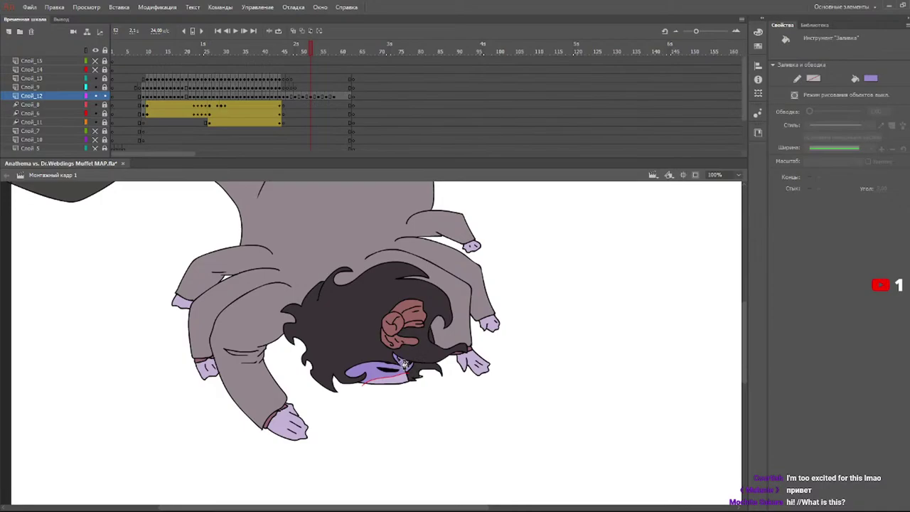
key(z)
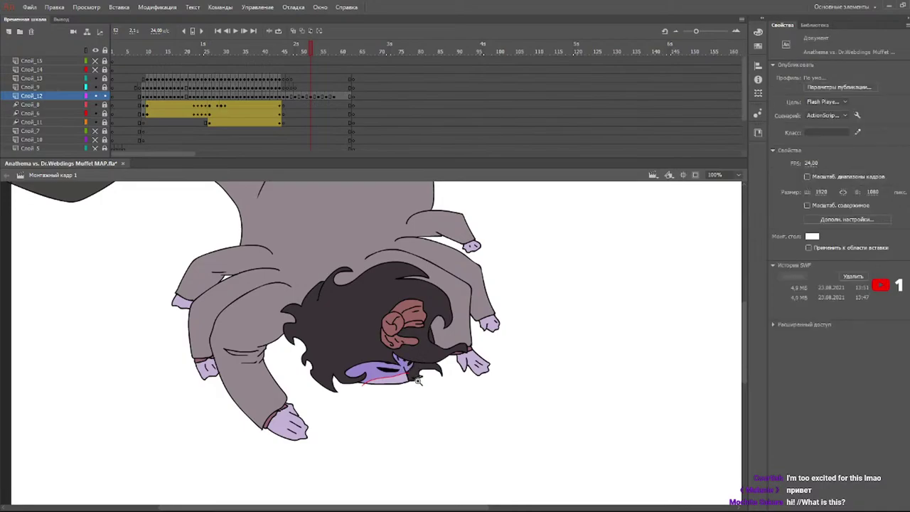
key(y)
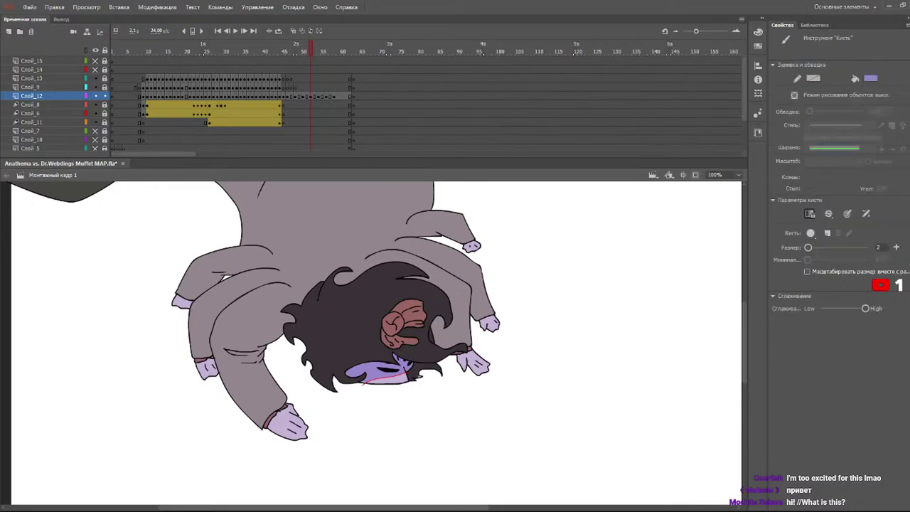
- Fill the shadowed face areas with the same purple on frames 54, 56 and 58
click(319, 51)
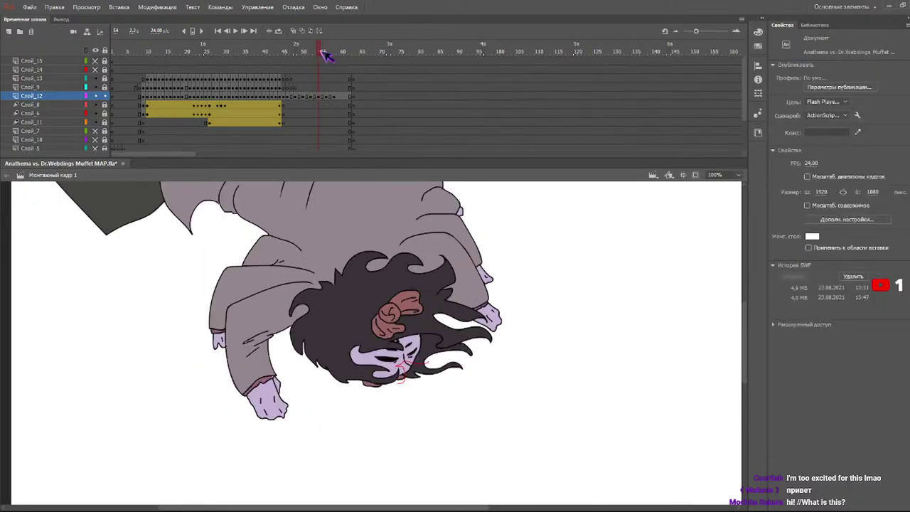
key(k)
click(396, 348)
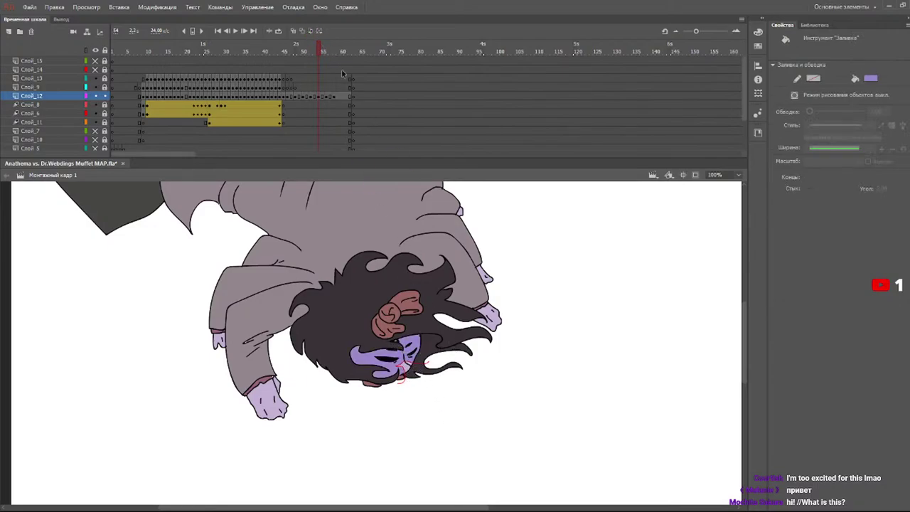
click(327, 55)
click(399, 359)
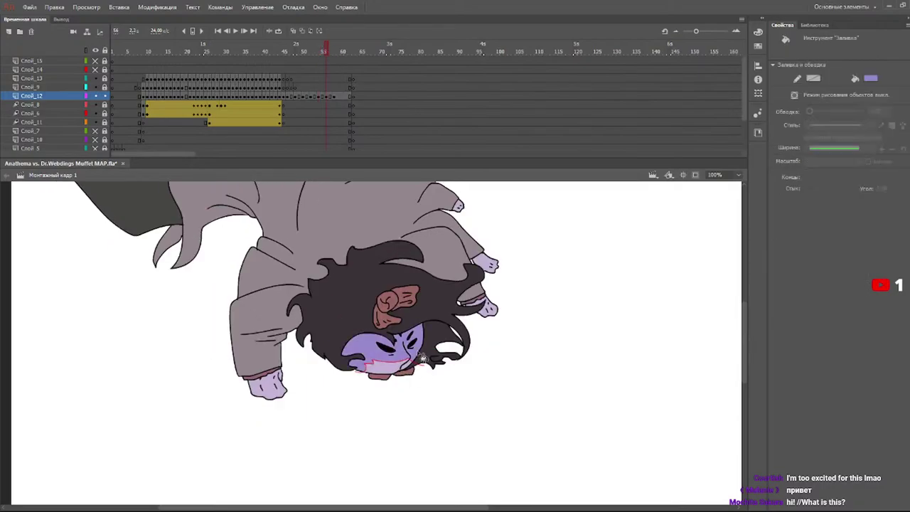
click(333, 53)
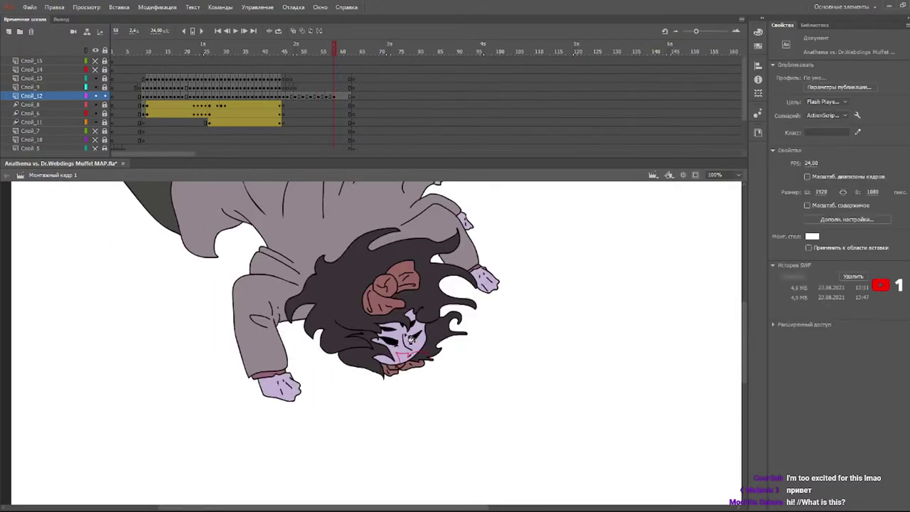
click(409, 353)
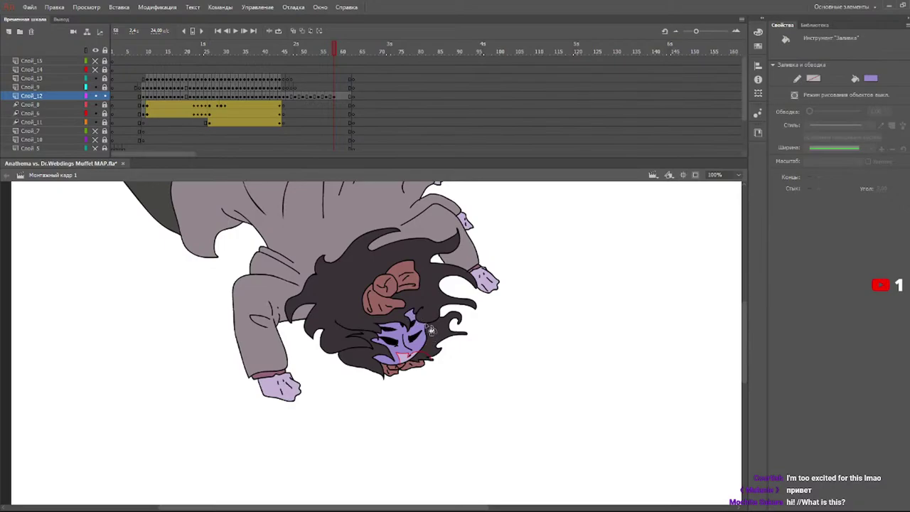
- Remove the red guide lines from the face on frames 50 and 52 by setting their stroke colour to none
mouse_move(320, 48)
mouse_down()
mouse_move(301, 55)
mouse_move(355, 57)
mouse_move(288, 57)
mouse_move(347, 56)
mouse_move(295, 54)
mouse_move(307, 50)
mouse_up()
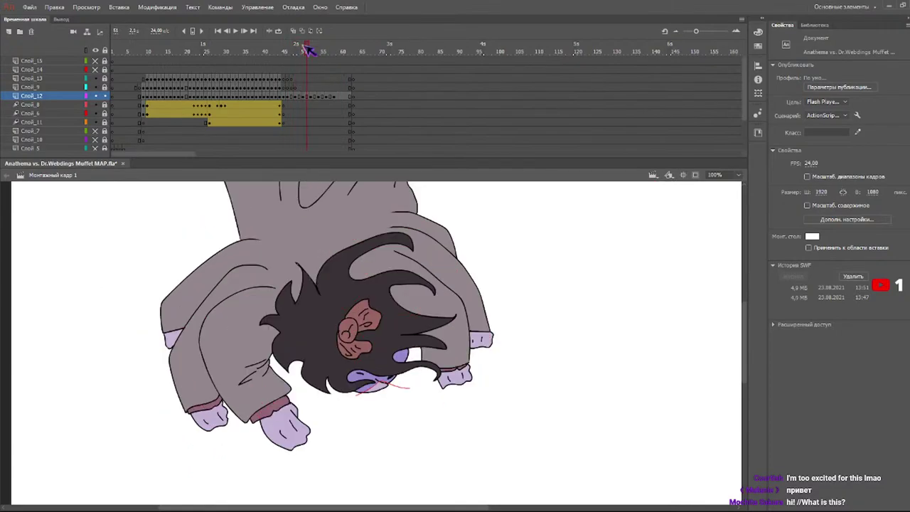
click(304, 96)
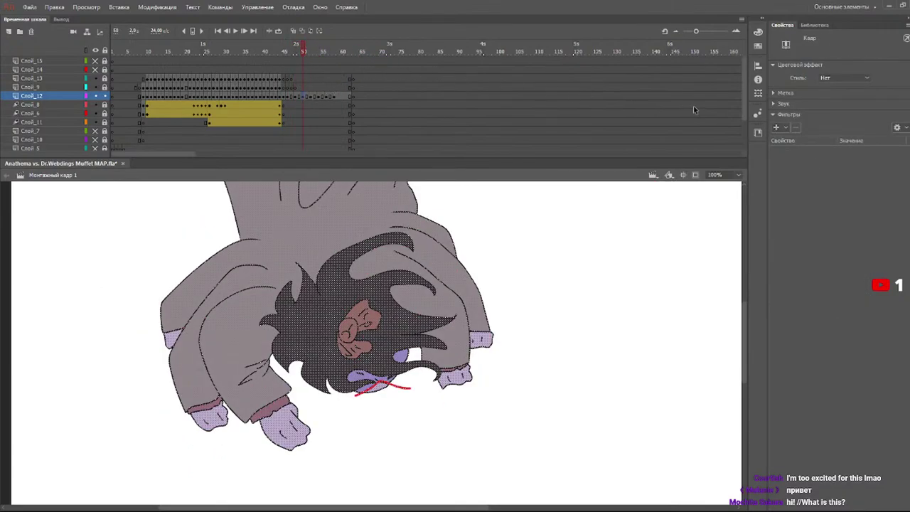
key(v)
click(791, 132)
click(310, 97)
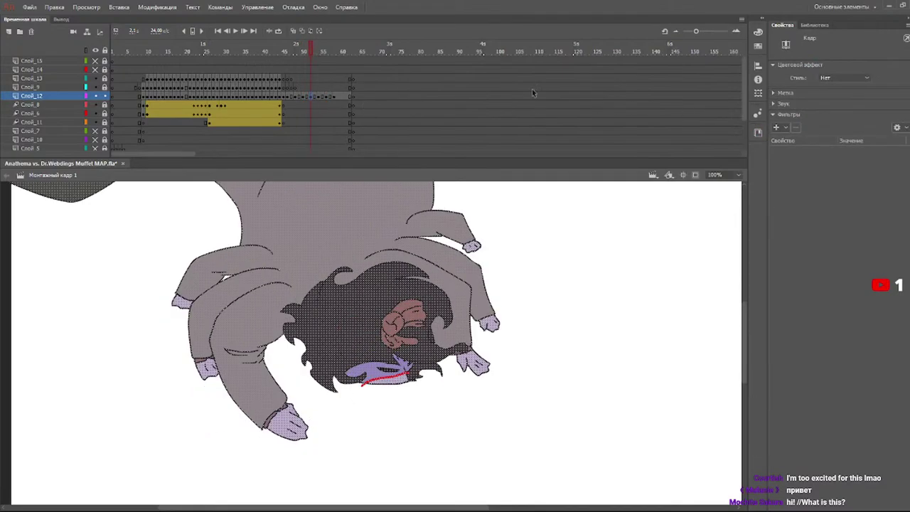
key(ctrl+z)
- Remove the red face guide lines on frames 54, 56 and 58 by setting their stroke colour to none
click(319, 96)
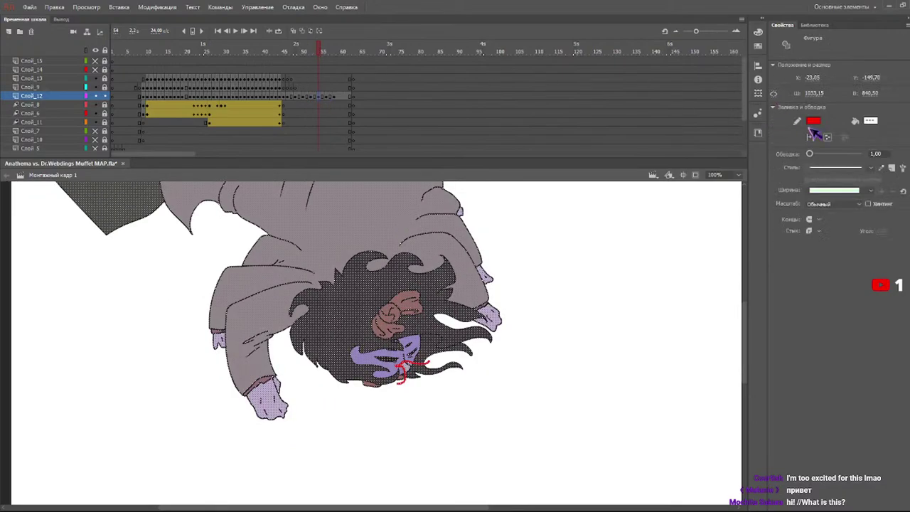
key(ctrl+z)
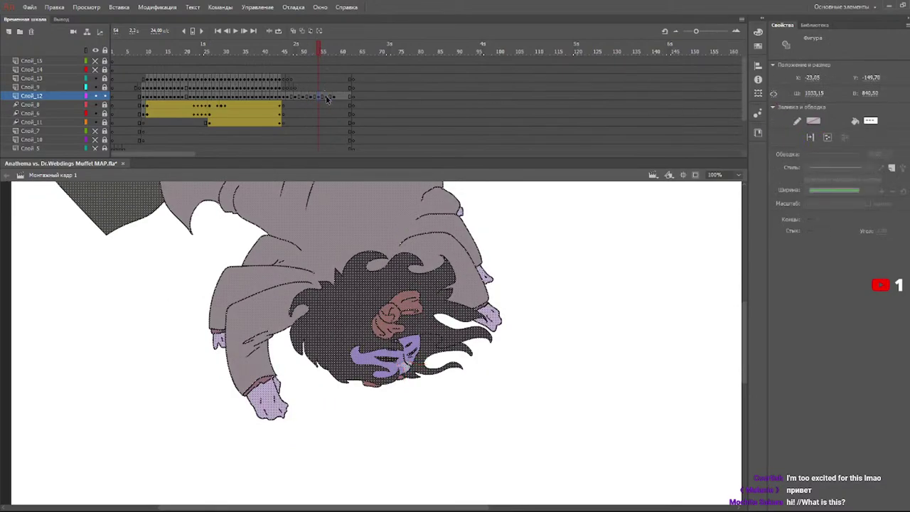
click(326, 97)
key(ctrl+z)
click(334, 97)
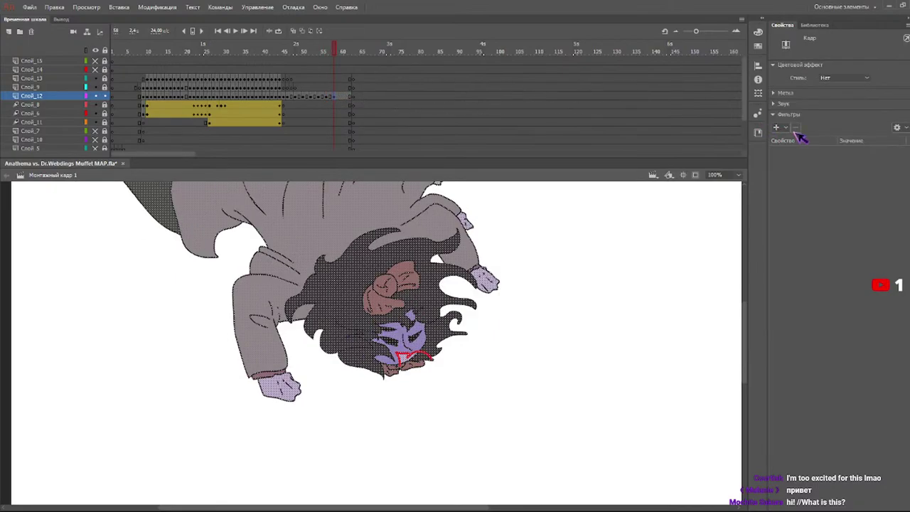
click(814, 120)
click(783, 133)
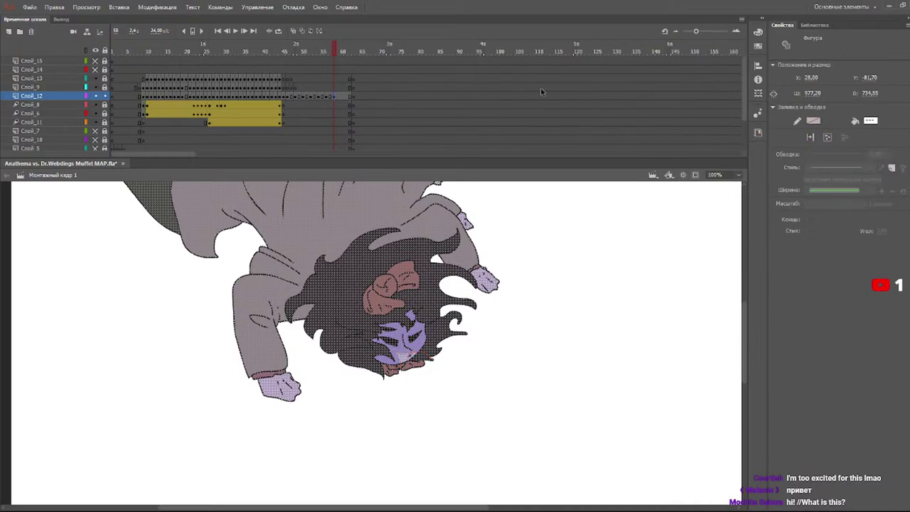
- Draw red shading guide lines on the hair bow on frames 51 and 52
drag(316, 51, 306, 51)
key(b)
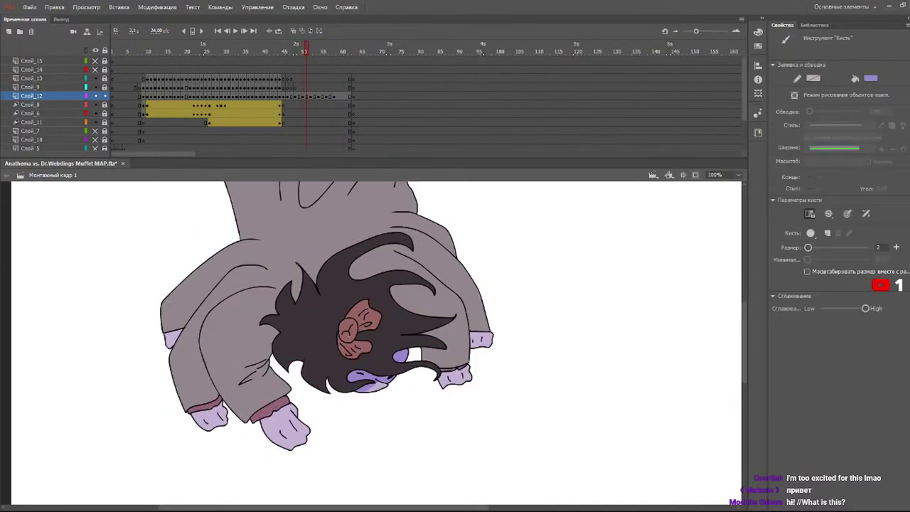
key(y)
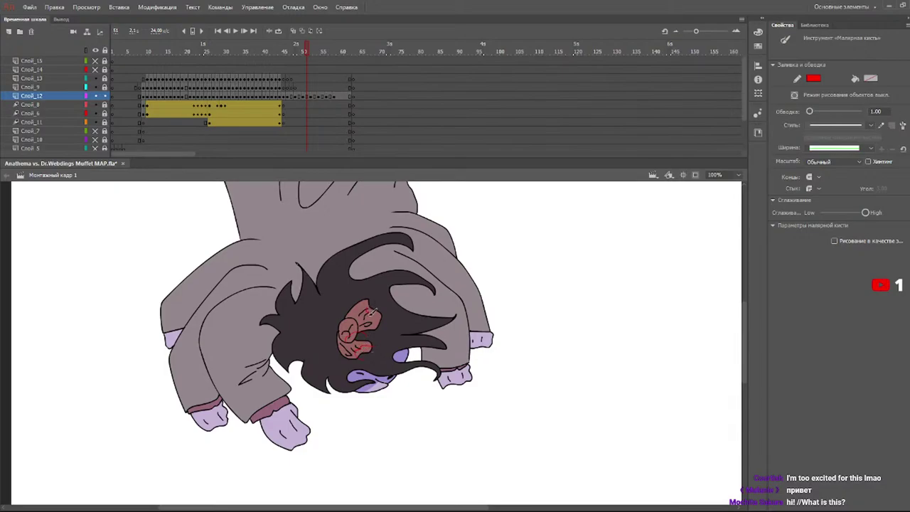
mouse_move(312, 51)
mouse_down()
mouse_move(300, 51)
mouse_move(312, 53)
mouse_up()
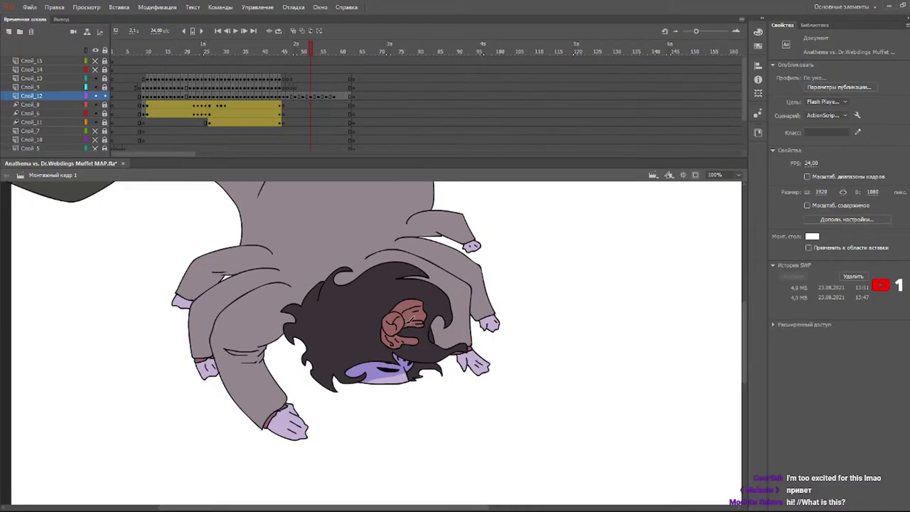
key(b)
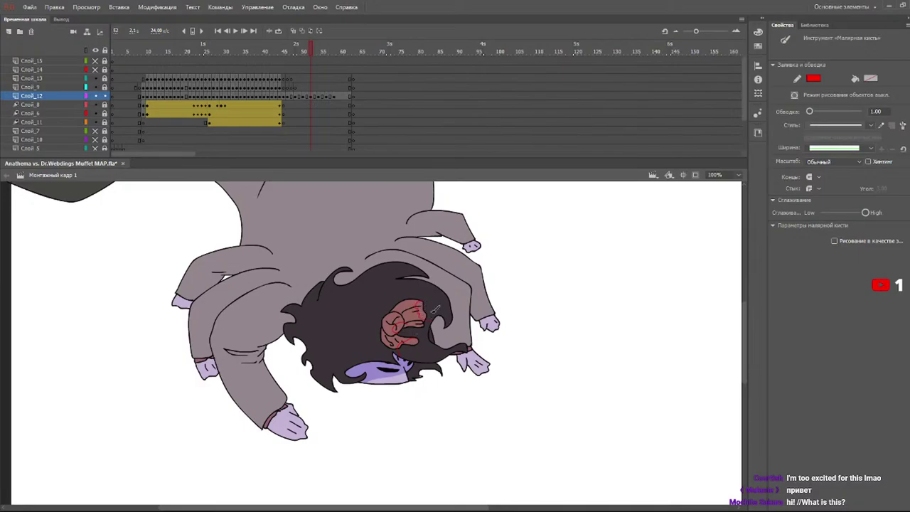
- Draw red shading guide lines on the hair bow on frames 54, 57 and 59
click(321, 52)
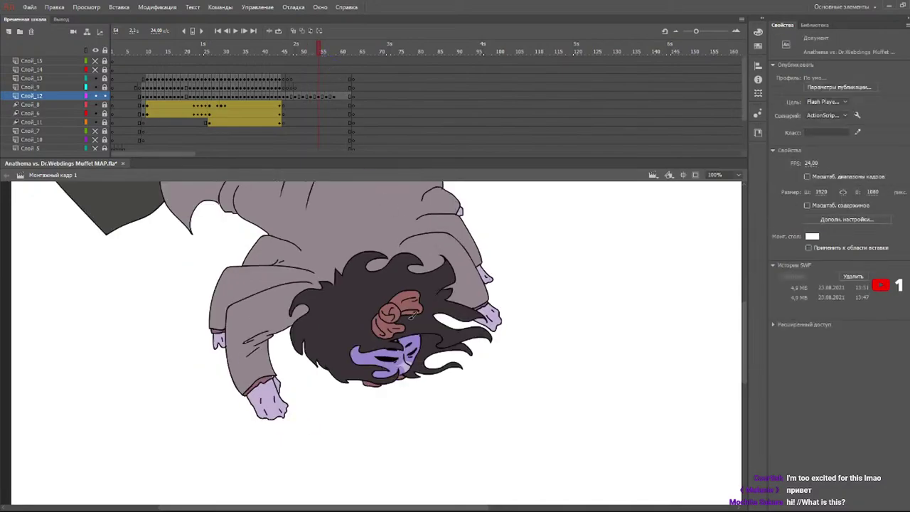
key(b)
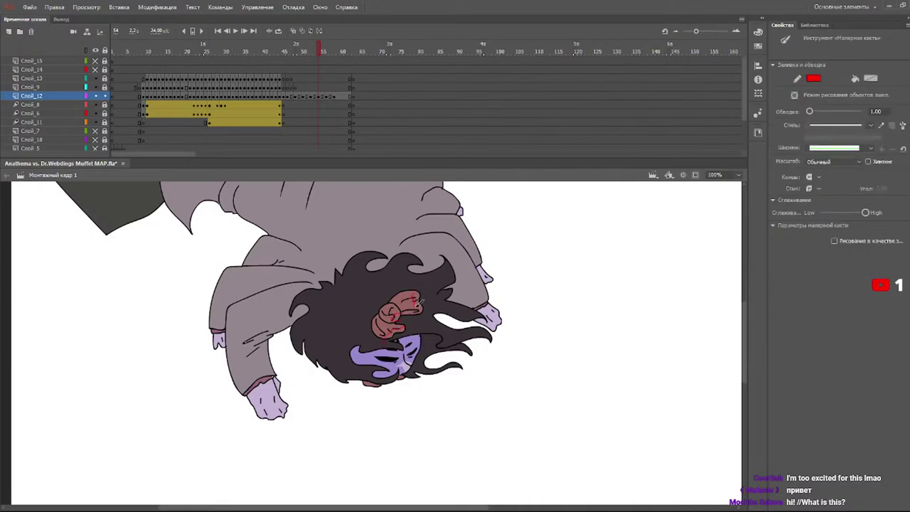
click(329, 52)
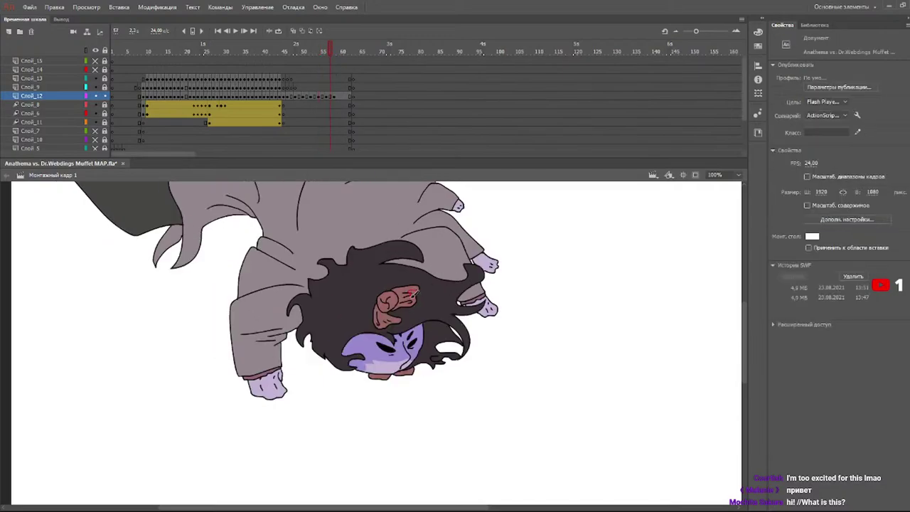
key(y)
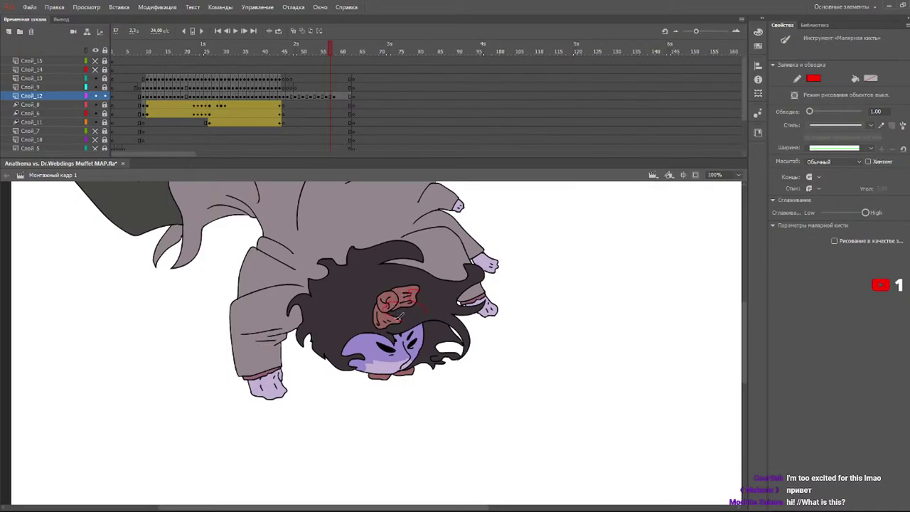
click(338, 52)
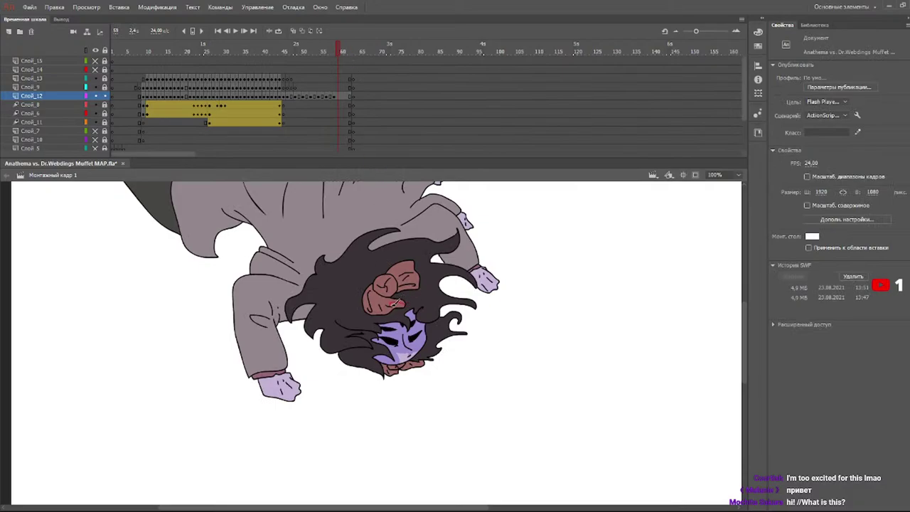
key(b)
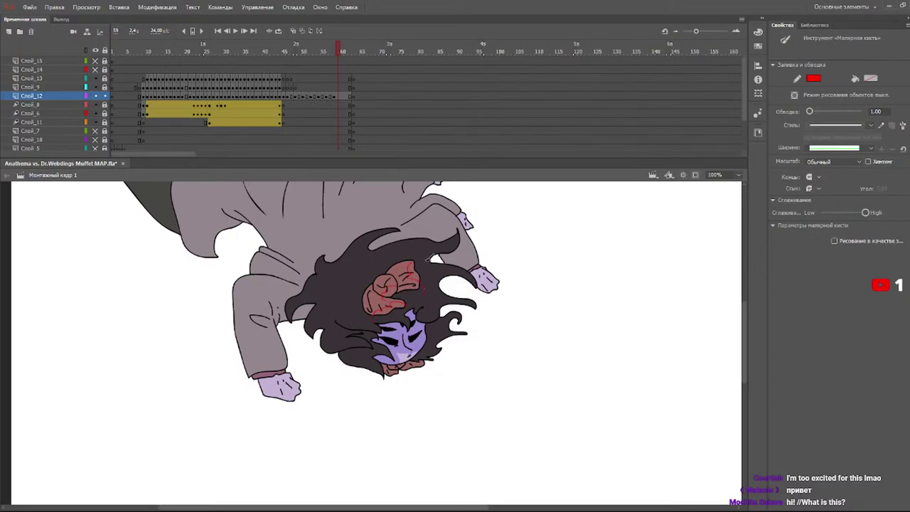
- Pick up the dark red bow shadow colour from frame 43 and draw red guide lines on the neck bow on frame 58
drag(319, 52, 279, 56)
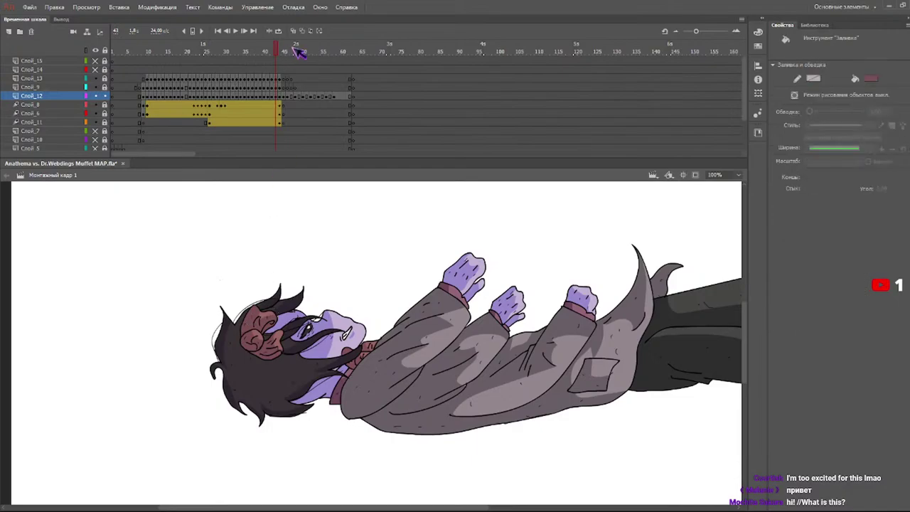
drag(300, 50, 335, 55)
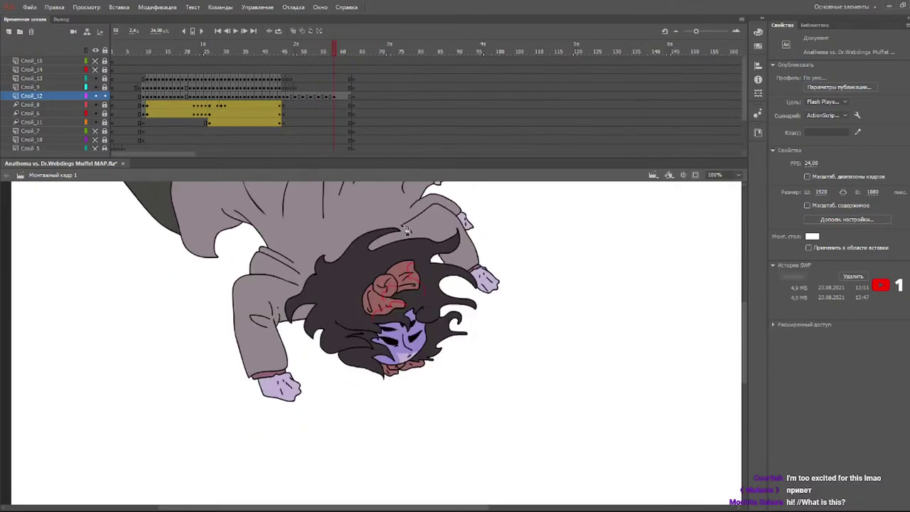
key(b)
key(y)
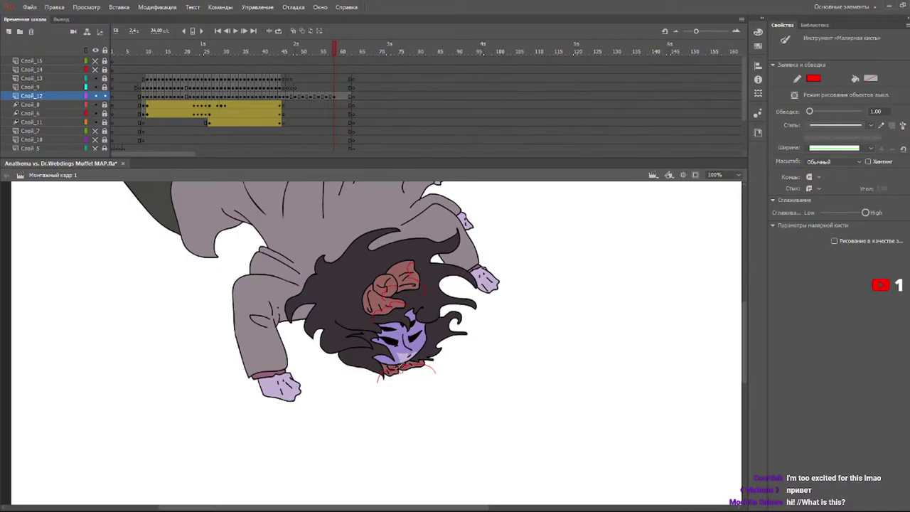
- Fill the shadowed hair bow areas with dark red on frames 50, 53 and 54
key(k)
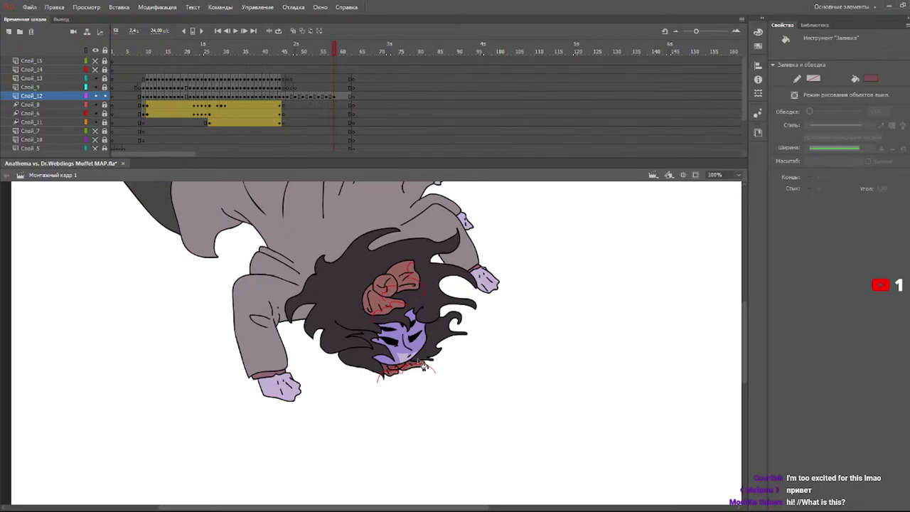
click(304, 47)
drag(305, 47, 305, 50)
click(360, 316)
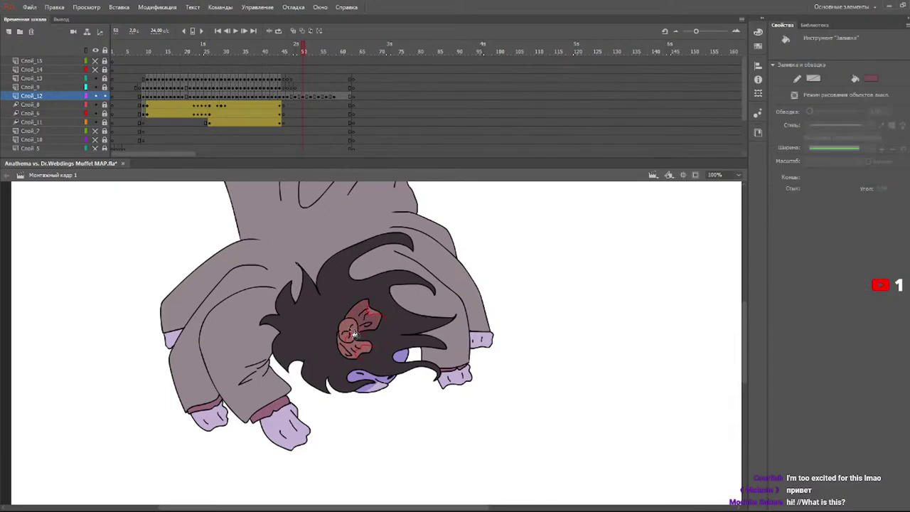
click(353, 352)
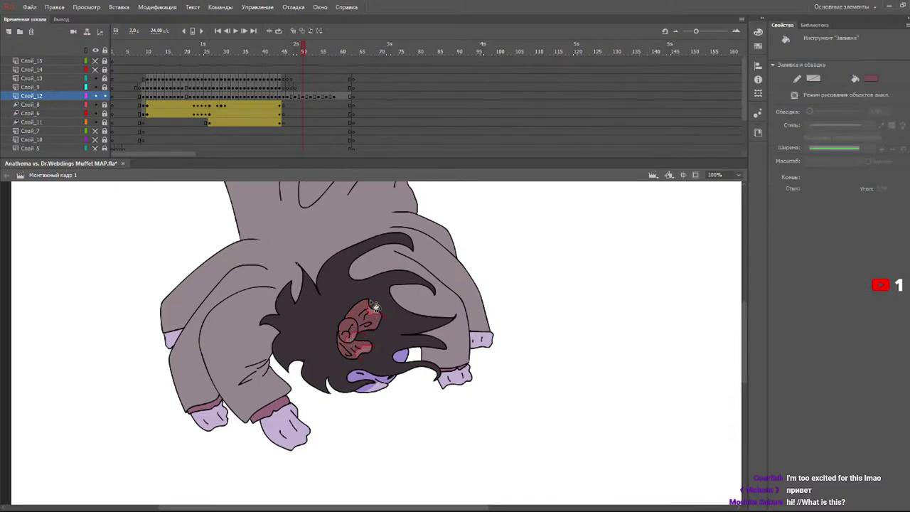
click(314, 52)
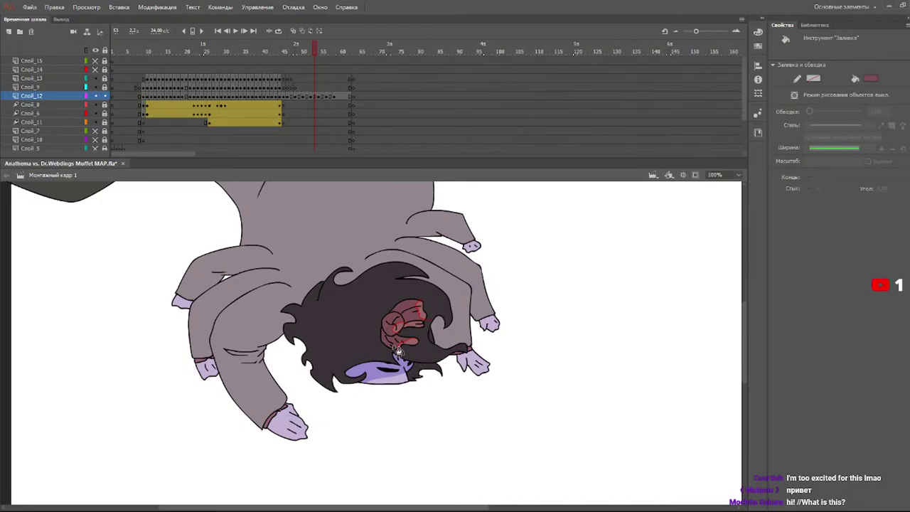
drag(305, 60, 325, 63)
click(412, 309)
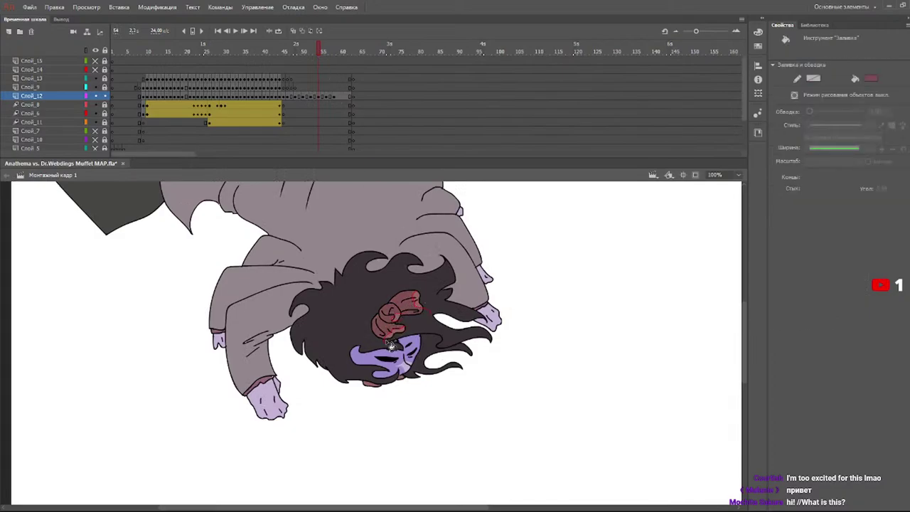
- Fill the shadowed hair bow areas with the same dark red on frames 56 and 59
click(326, 52)
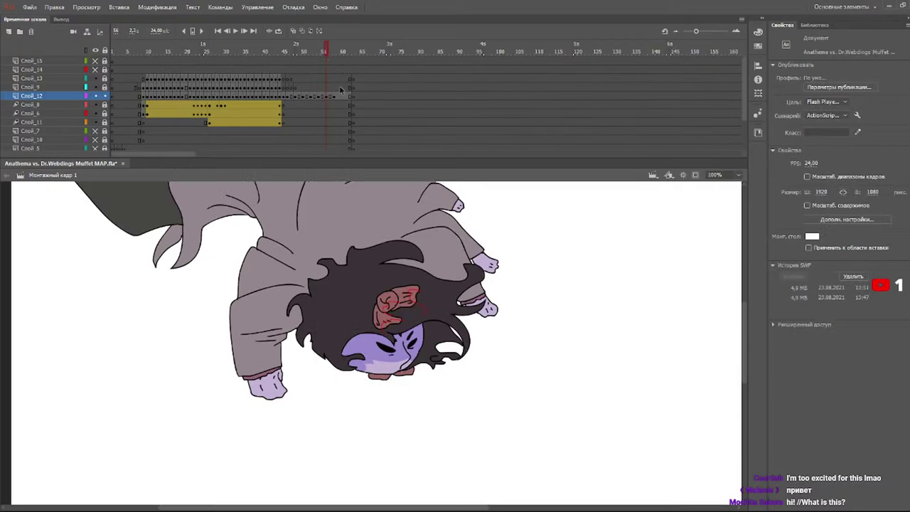
click(393, 303)
click(388, 319)
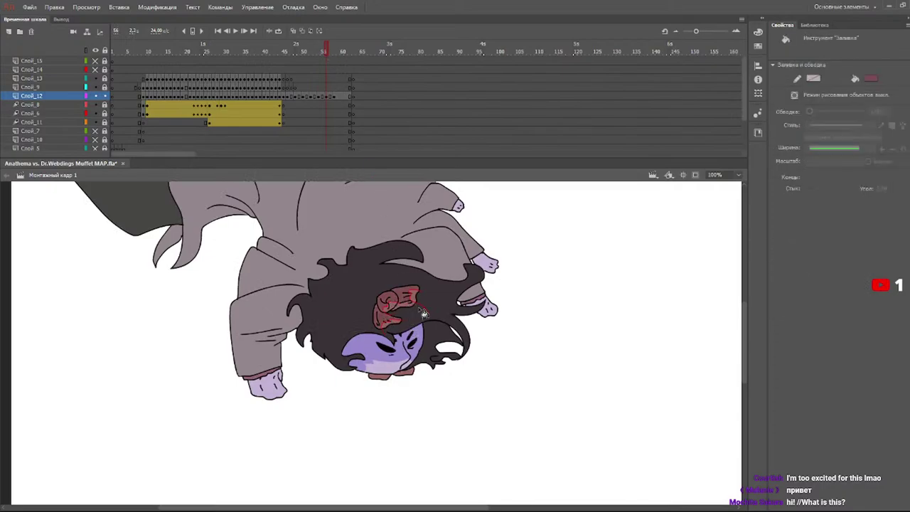
click(338, 52)
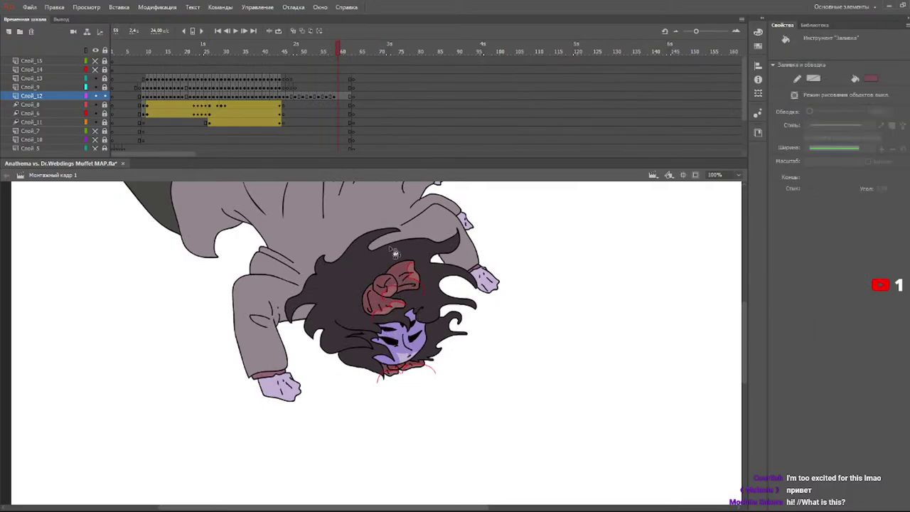
- Fill the neck bow beneath the face with the dark red shadow colour on frames 55 and 57
drag(336, 52, 322, 54)
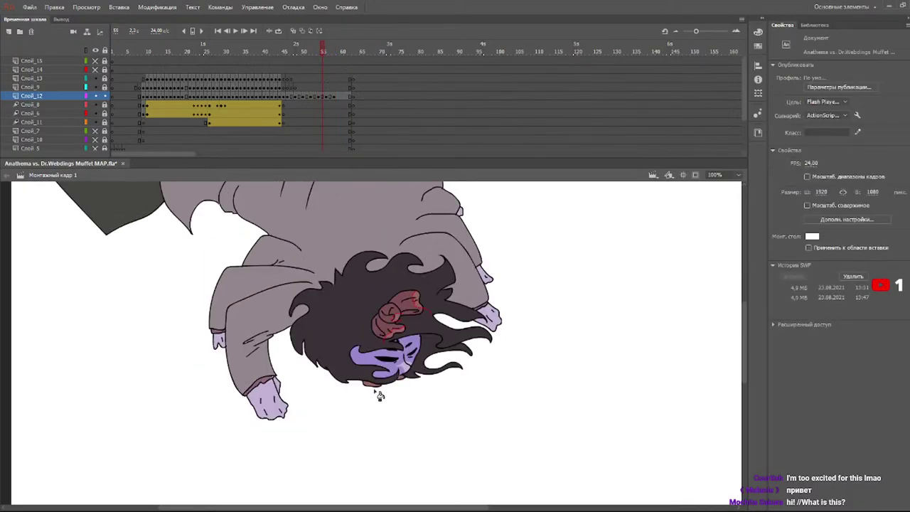
click(366, 383)
click(330, 53)
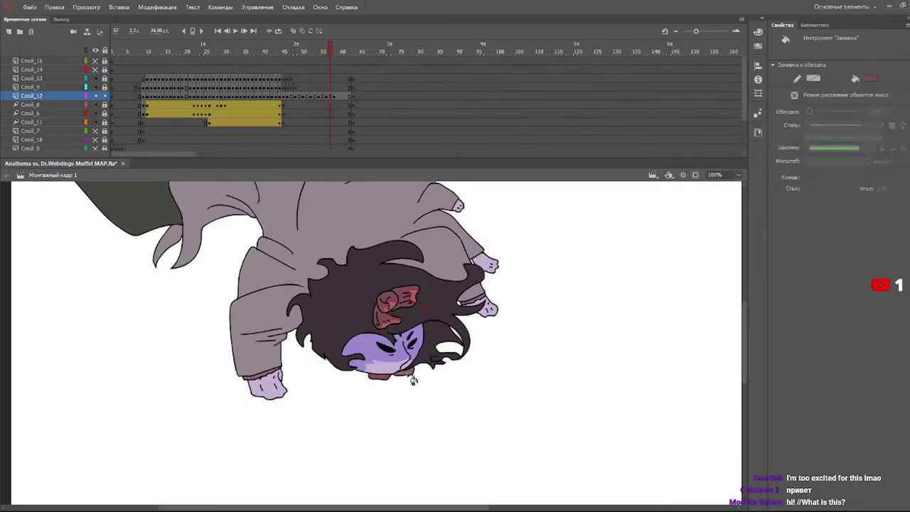
- Remove the red bow guide lines on frames 50 and 52 by setting their stroke colour to none
click(308, 52)
drag(309, 50, 304, 51)
click(306, 99)
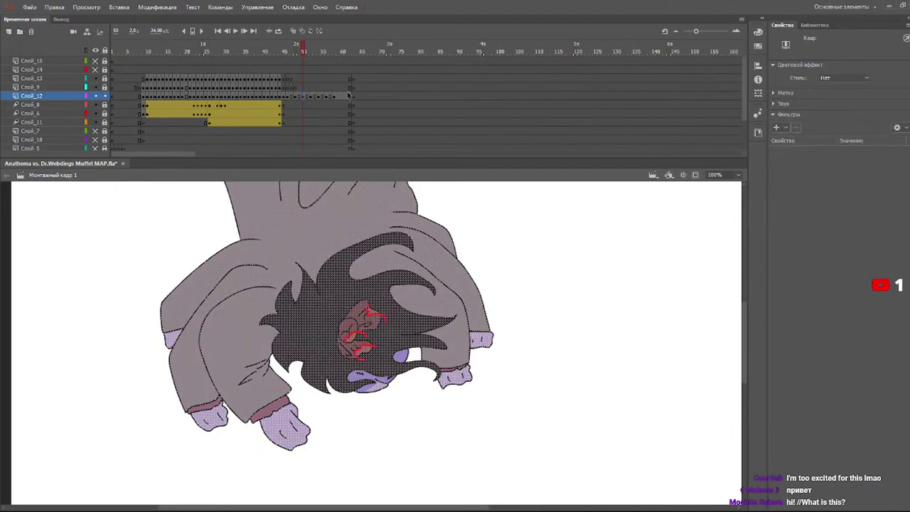
key(v)
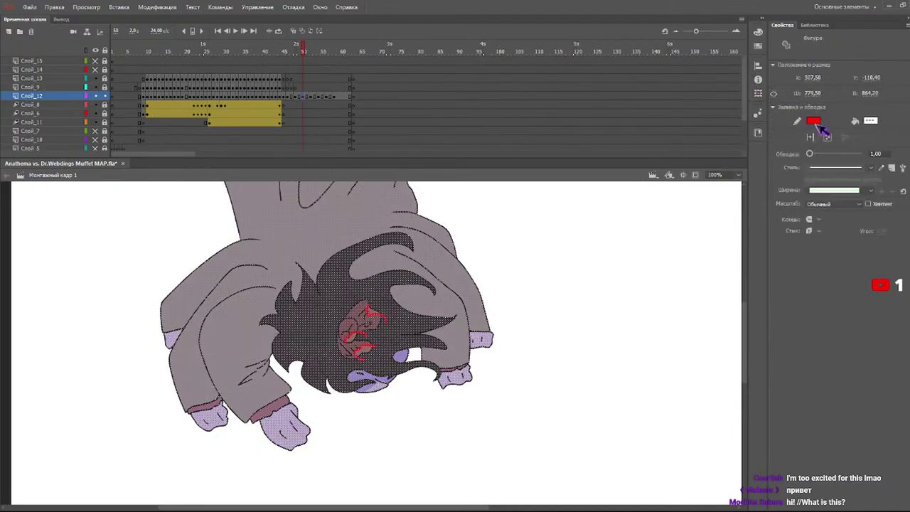
click(813, 120)
click(787, 130)
click(313, 96)
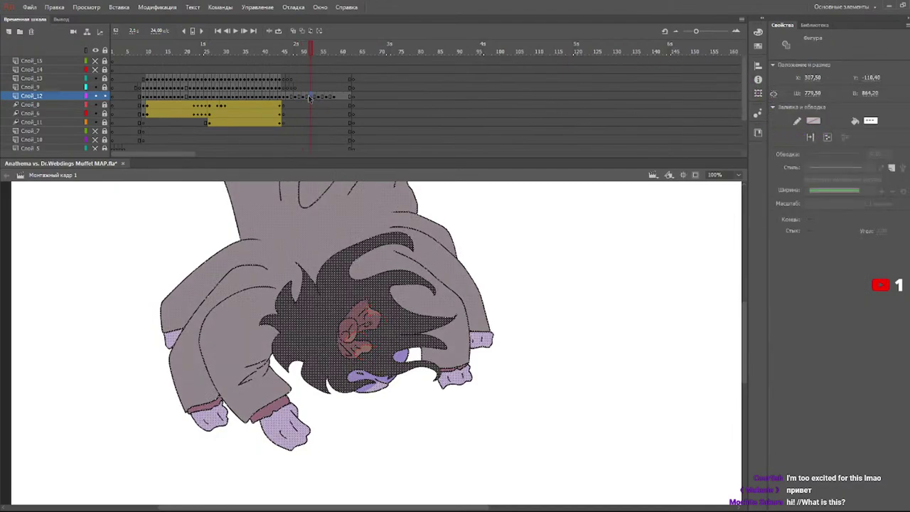
click(800, 136)
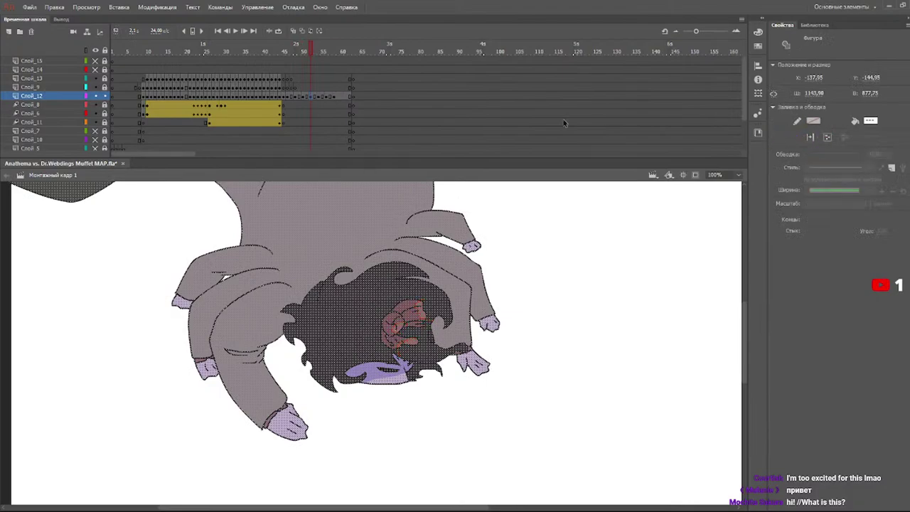
- Remove the red bow guide lines on frames 54, 56 and 58 by setting their stroke colour to none
click(317, 96)
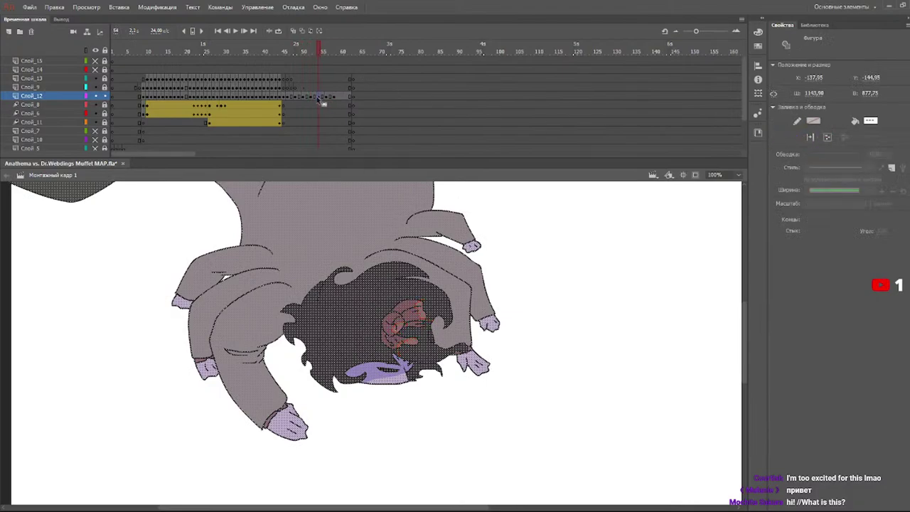
click(795, 135)
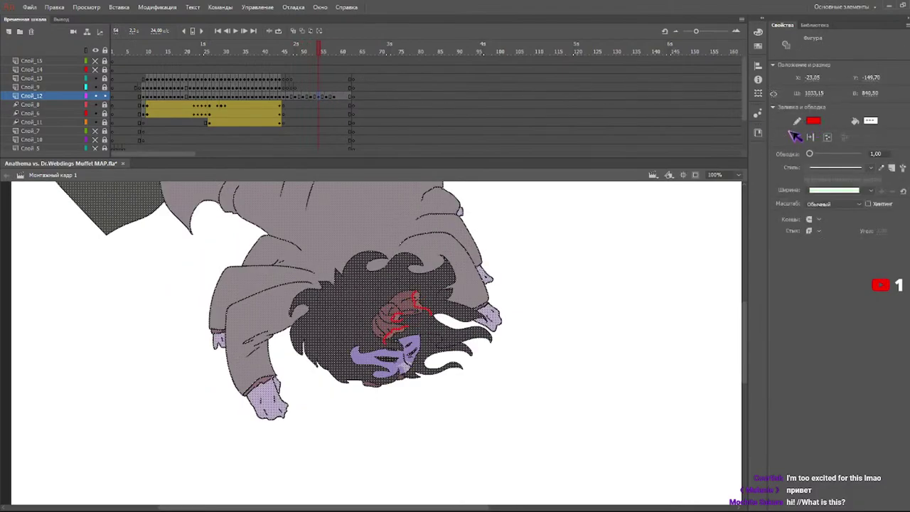
click(327, 97)
click(817, 120)
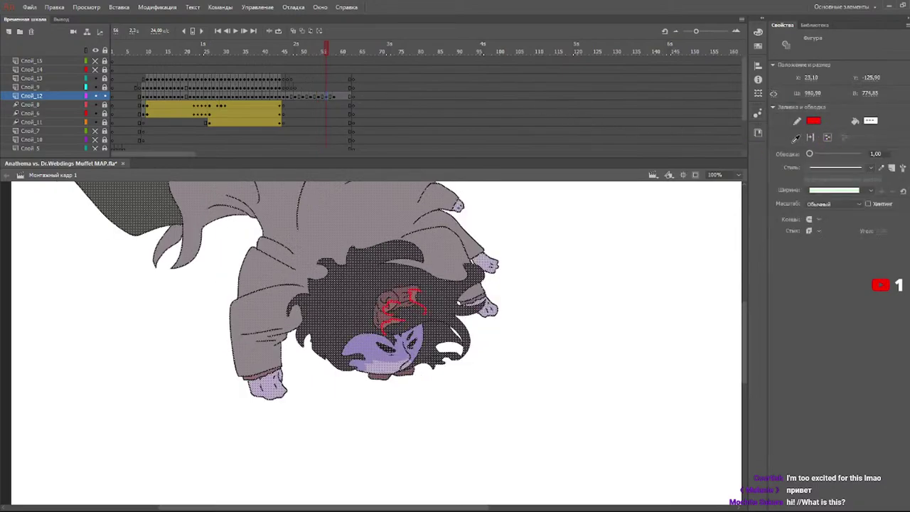
click(790, 135)
click(338, 96)
key(ctrl+a)
click(795, 137)
- Play the animation from its early frames to check the shading of the falling character
mouse_move(325, 56)
mouse_down()
mouse_move(304, 55)
mouse_move(341, 61)
mouse_move(295, 54)
mouse_move(344, 64)
mouse_move(293, 62)
mouse_move(354, 67)
mouse_move(300, 68)
mouse_move(341, 61)
mouse_up()
mouse_move(743, 324)
mouse_down()
mouse_move(749, 286)
mouse_move(750, 316)
mouse_up()
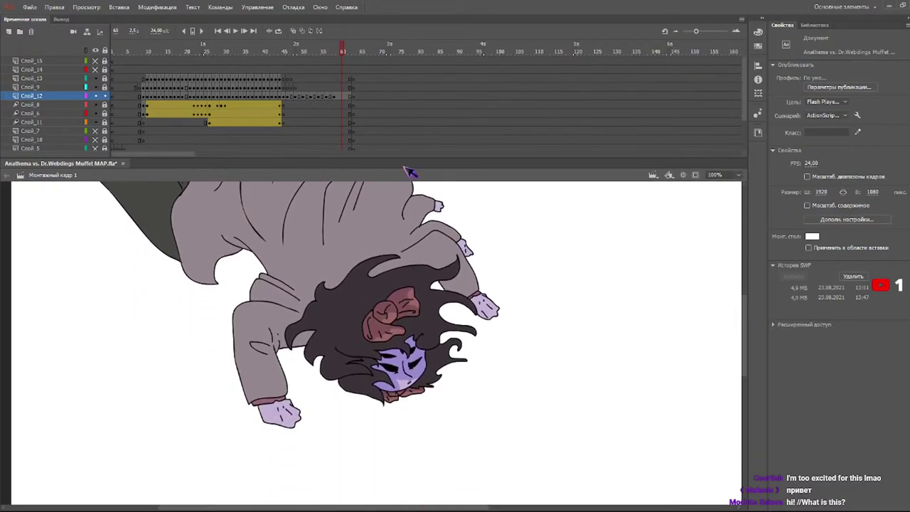
mouse_move(318, 56)
mouse_down()
mouse_move(289, 49)
mouse_move(348, 75)
mouse_move(118, 87)
mouse_up()
key(Return)
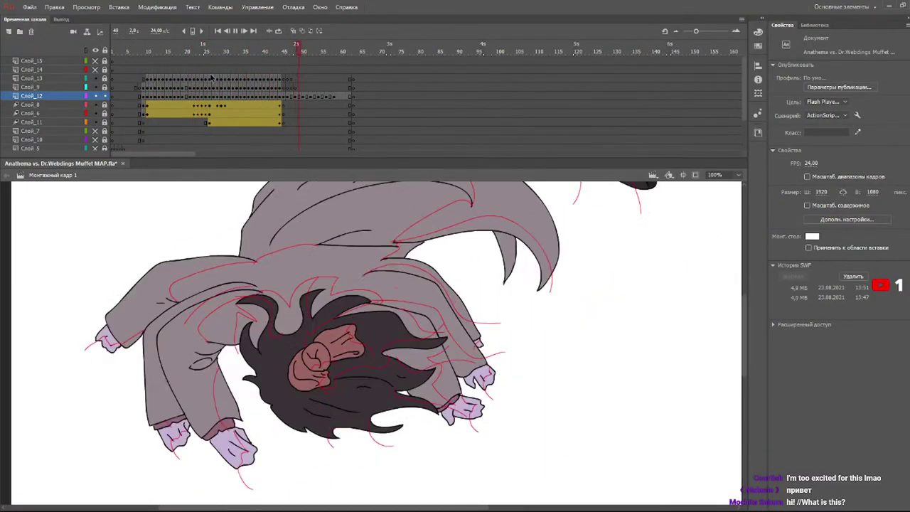
click(130, 53)
key(Return)
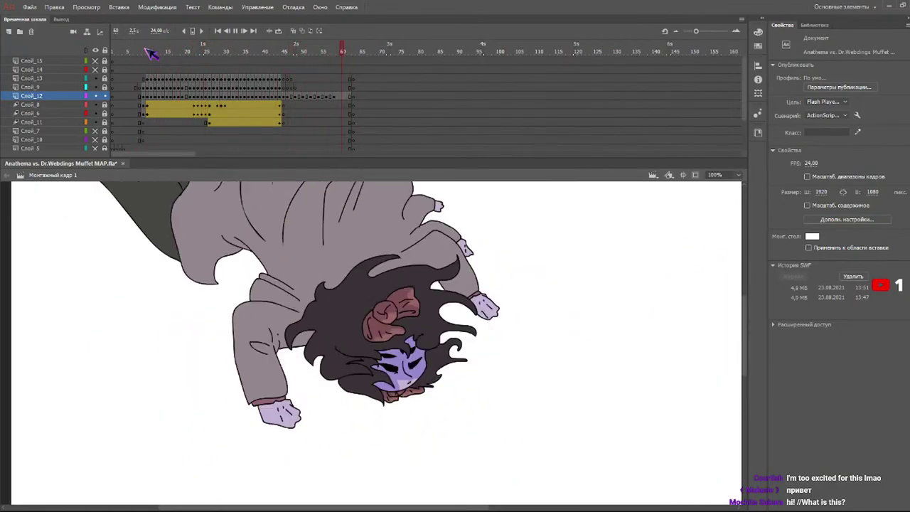
- Draw red shading guide lines across the character's hands on frame 50
drag(301, 52, 343, 63)
drag(340, 63, 305, 74)
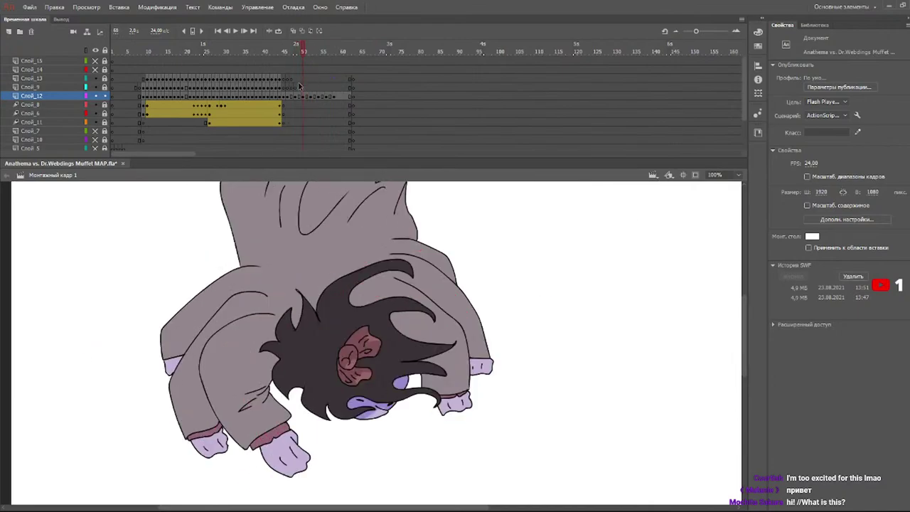
key(b)
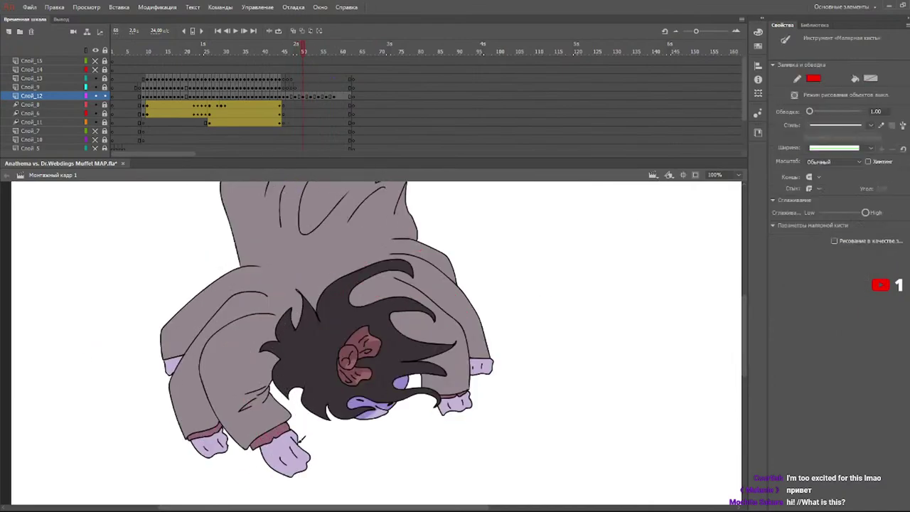
drag(294, 455, 290, 490)
drag(220, 444, 210, 472)
drag(491, 370, 497, 391)
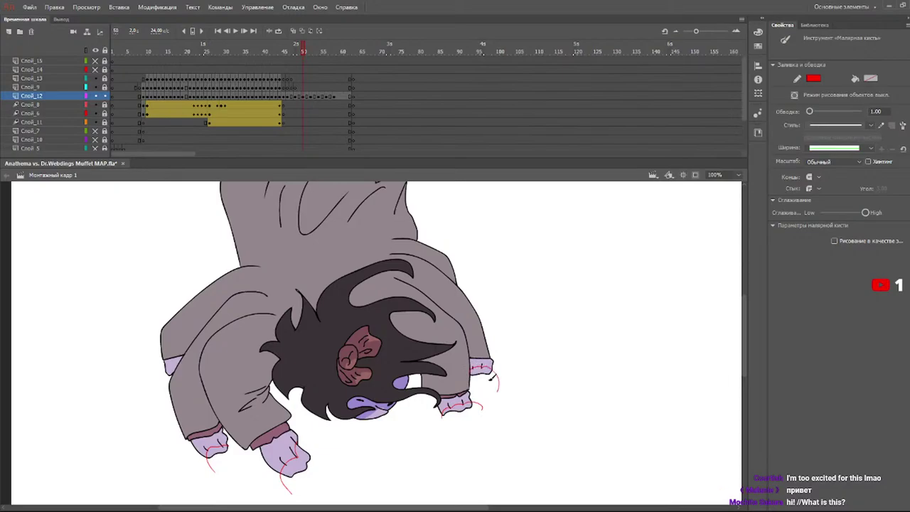
- Draw red shading guide lines across the character's hands on frames 52 and 54
click(311, 51)
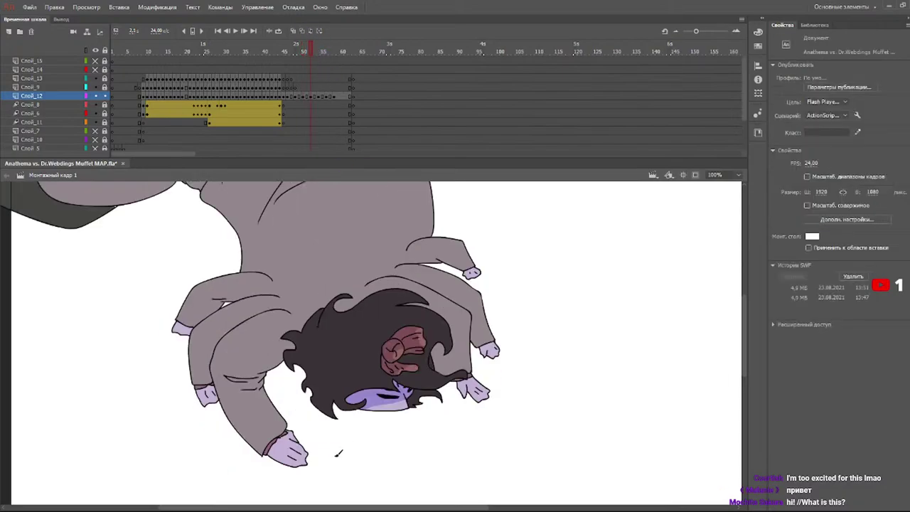
drag(299, 456, 305, 475)
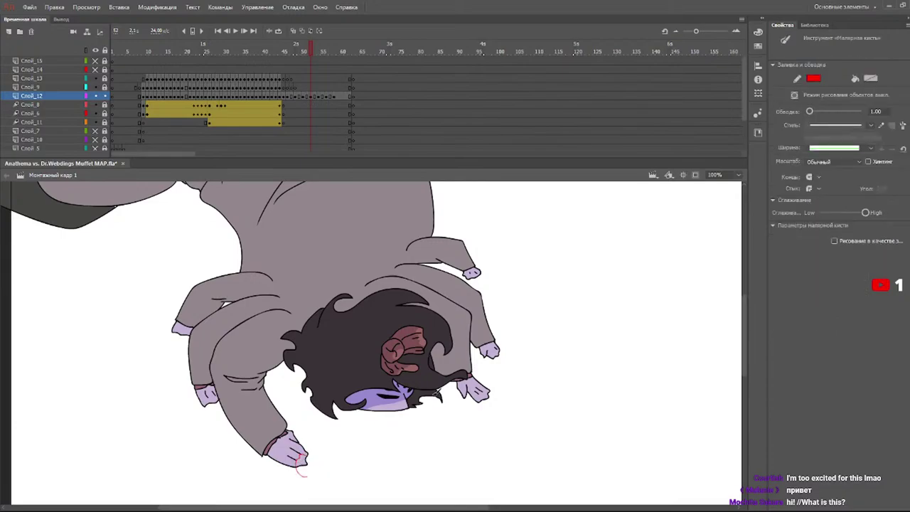
drag(498, 385, 490, 395)
drag(208, 395, 203, 418)
key(period)
key(period)
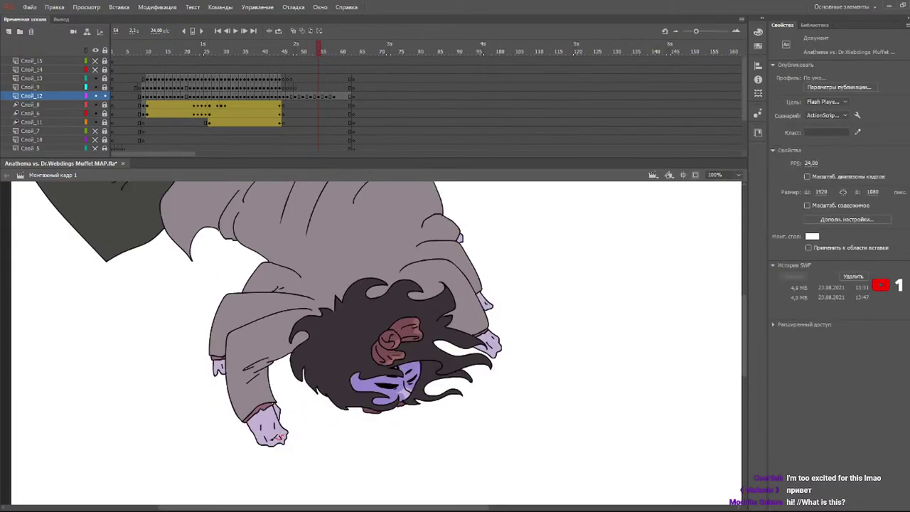
key(y)
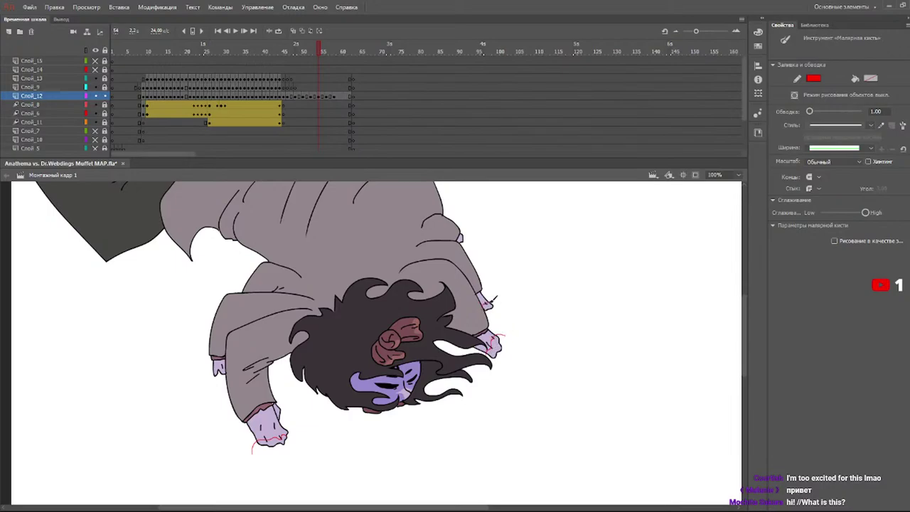
- Draw red shading guide lines across the character's hands on frames 56 and 60
click(327, 51)
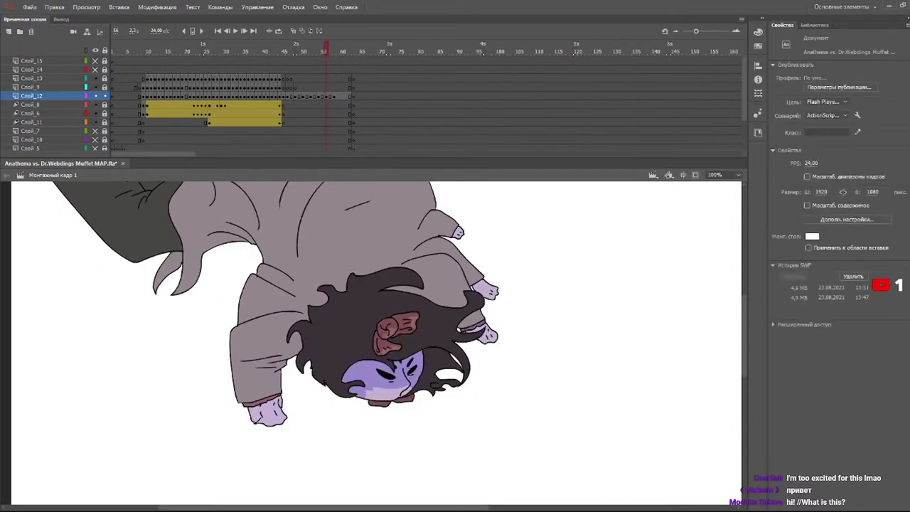
drag(297, 422, 295, 423)
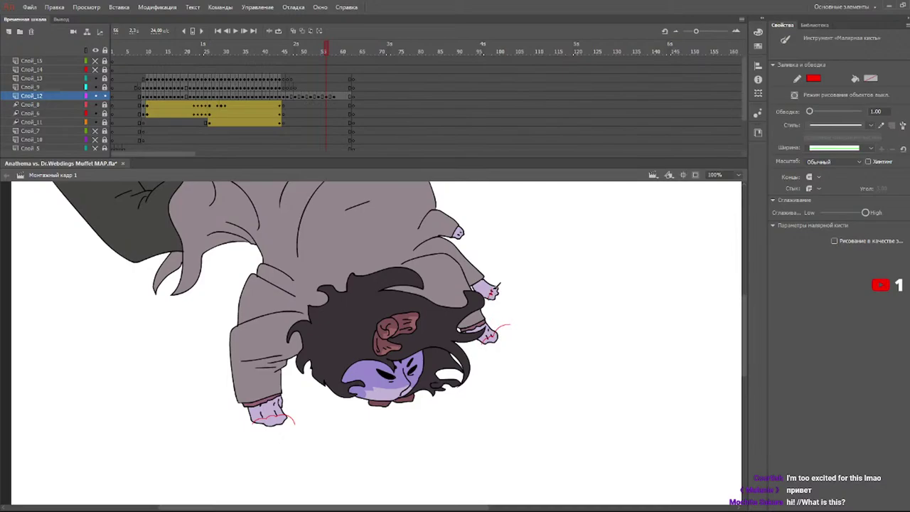
click(342, 51)
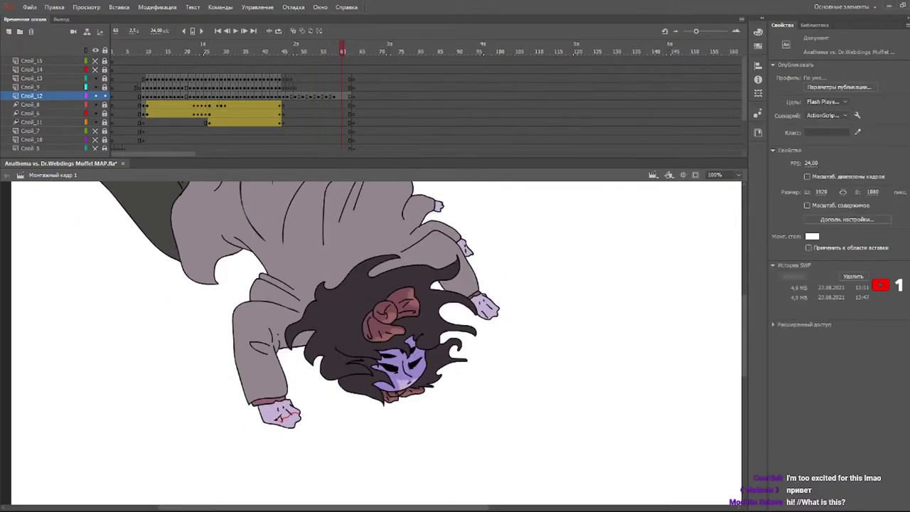
drag(280, 419, 247, 430)
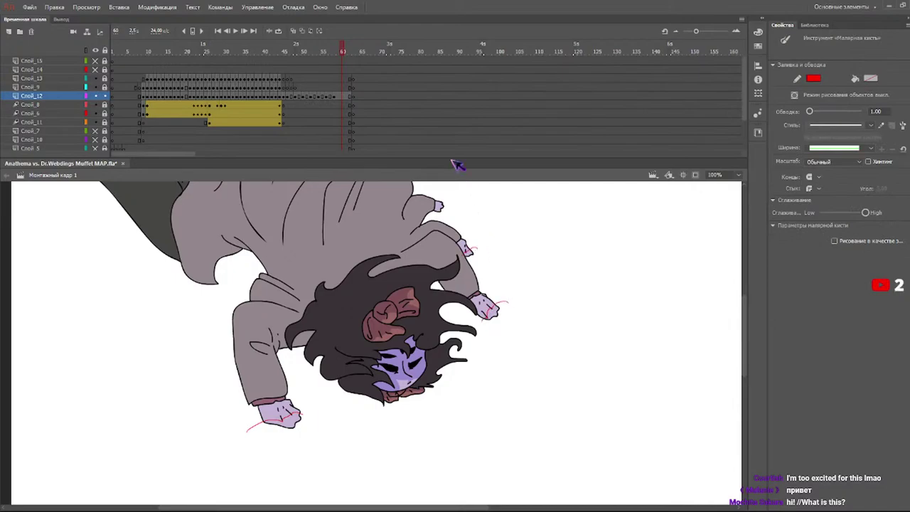
- Fill the shadow areas of the hands with the darker purple on frame 51
mouse_move(326, 54)
mouse_down()
mouse_move(316, 54)
mouse_move(330, 56)
mouse_up()
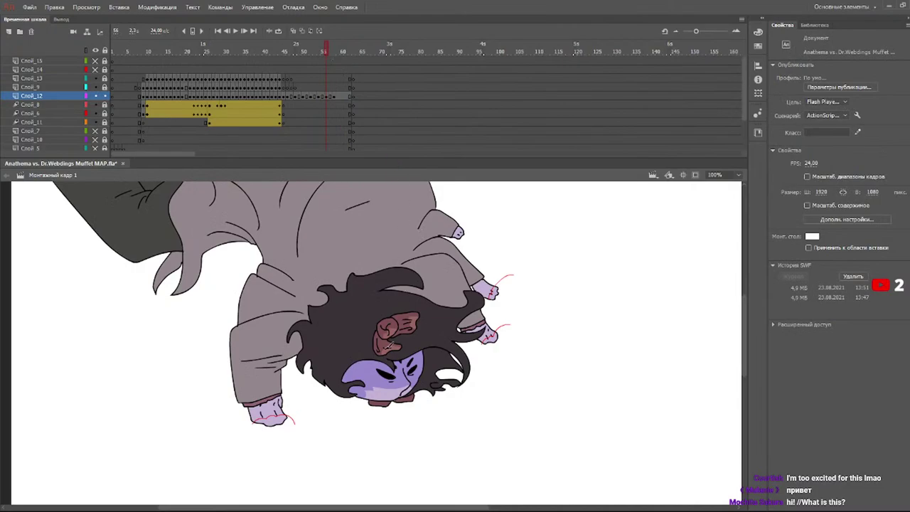
drag(318, 55, 308, 54)
click(276, 455)
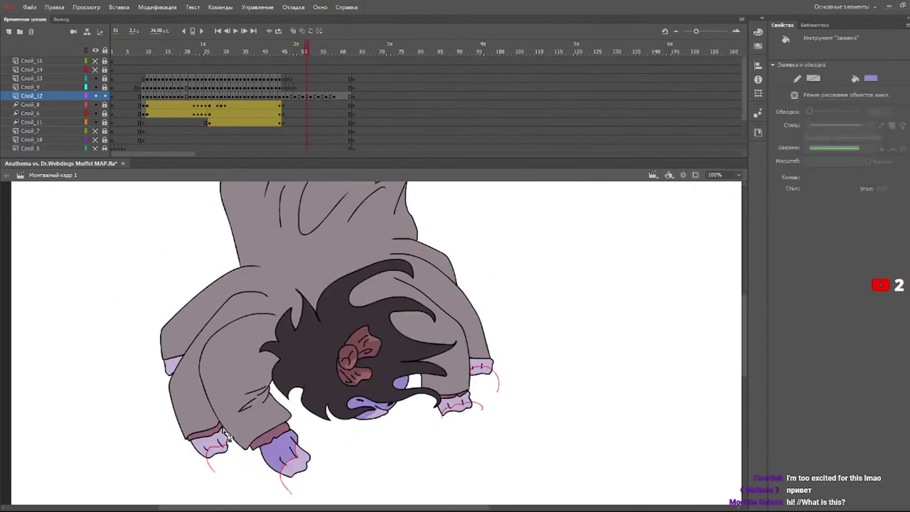
click(208, 447)
key(v)
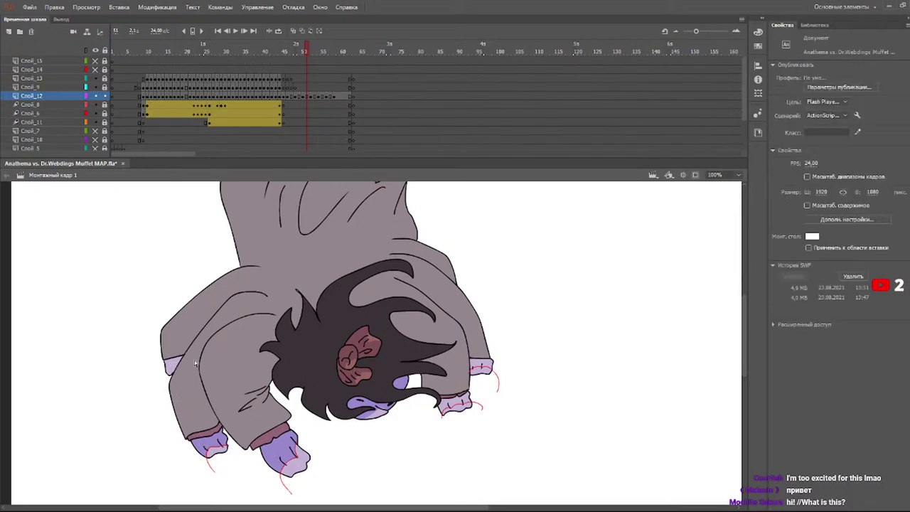
key(k)
click(173, 365)
click(460, 403)
key(v)
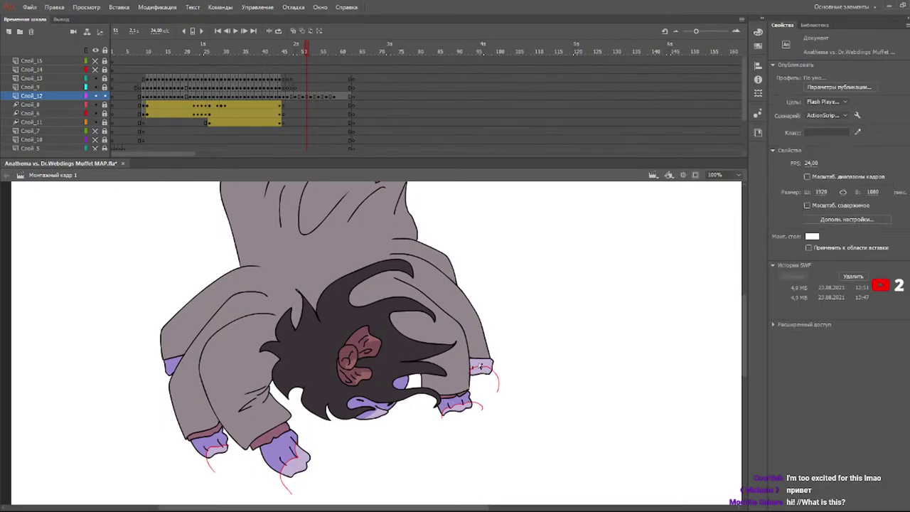
- Fill the shadow areas of the hands with the darker purple on frame 53
key(period)
key(period)
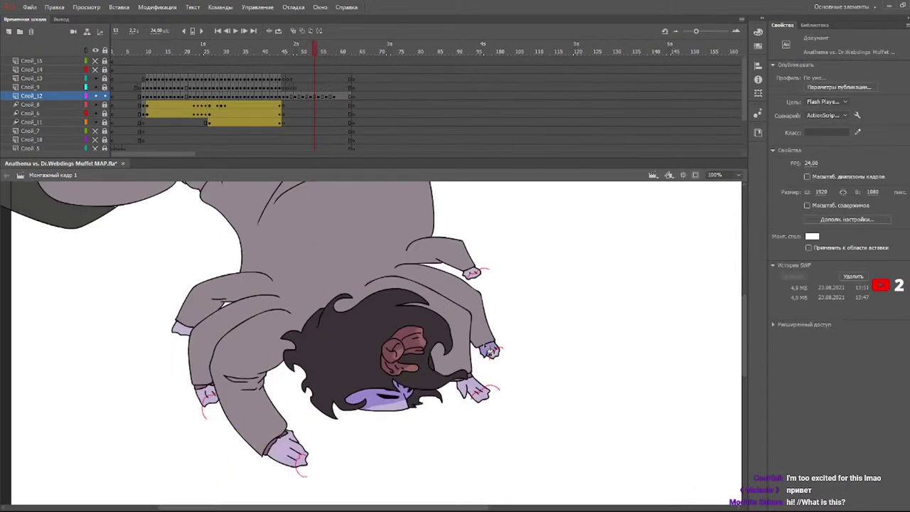
key(k)
click(489, 351)
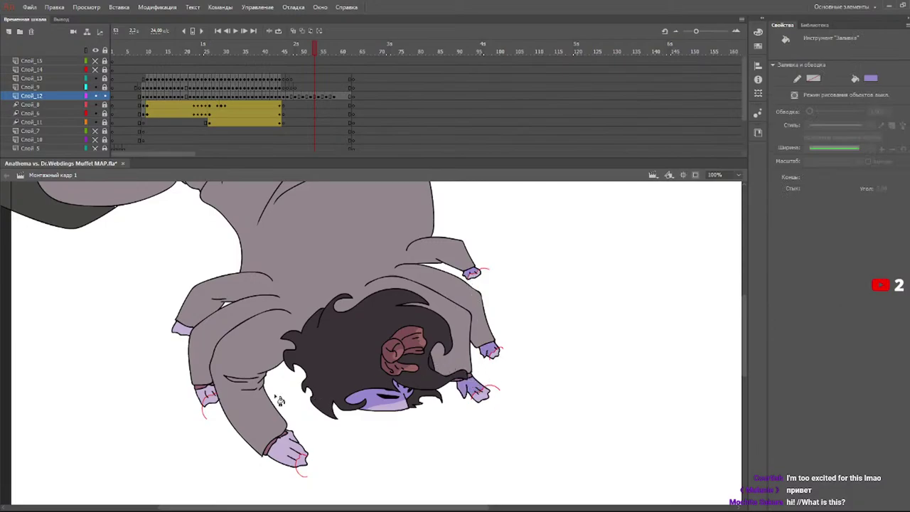
click(289, 455)
click(206, 390)
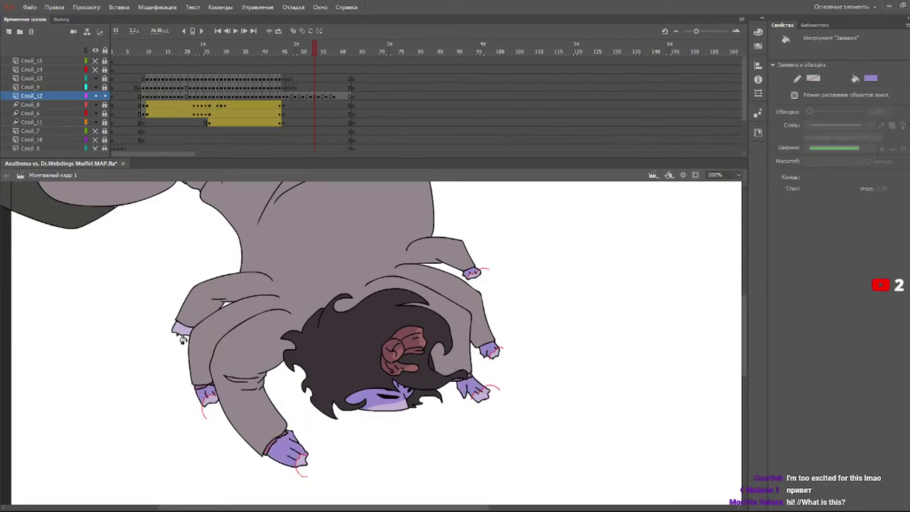
click(187, 333)
- Fill the shadow areas of the hands with the darker purple on frames 55 and 56
click(323, 51)
click(486, 303)
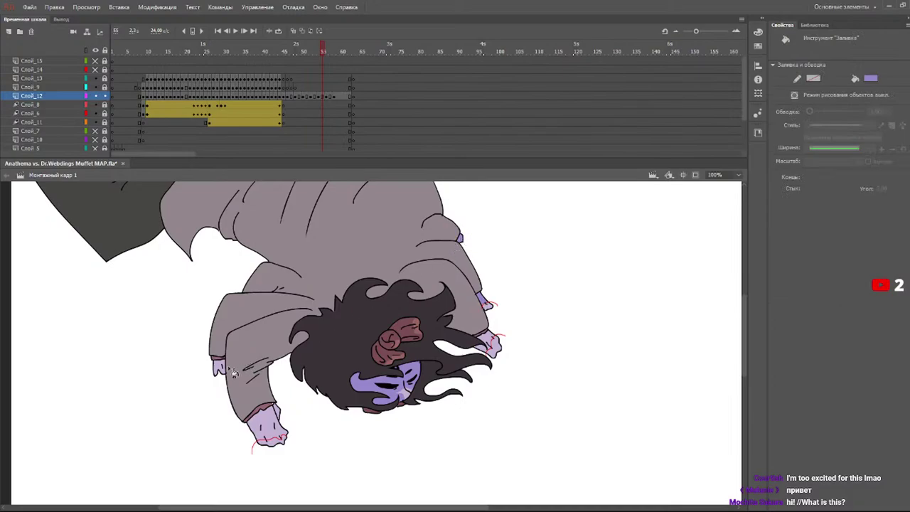
click(282, 419)
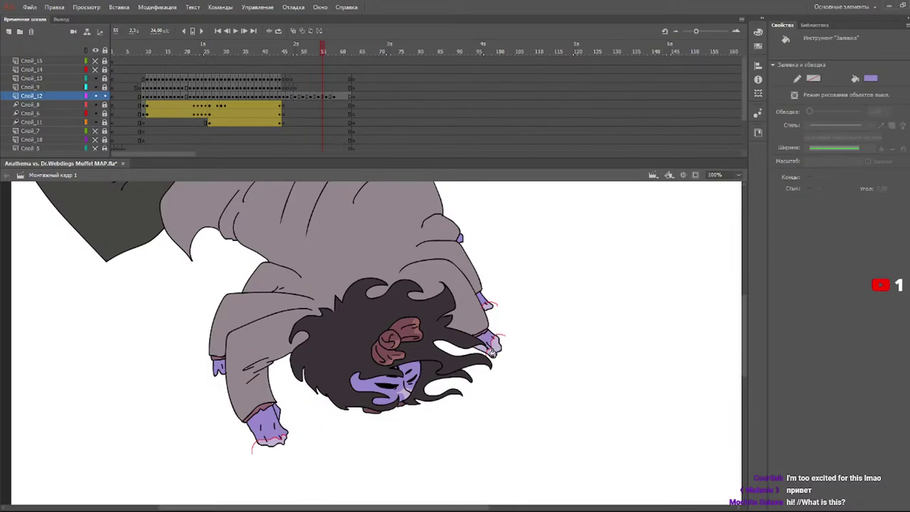
click(327, 52)
click(279, 417)
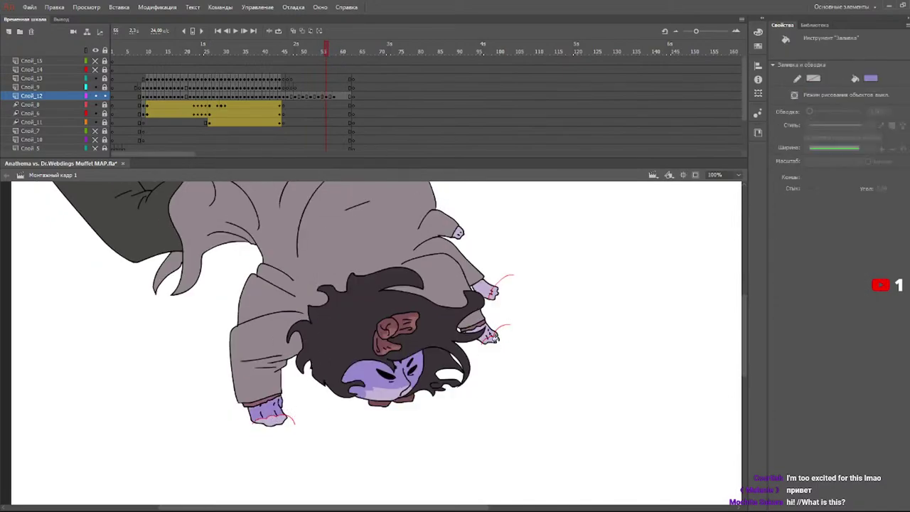
click(484, 334)
click(487, 291)
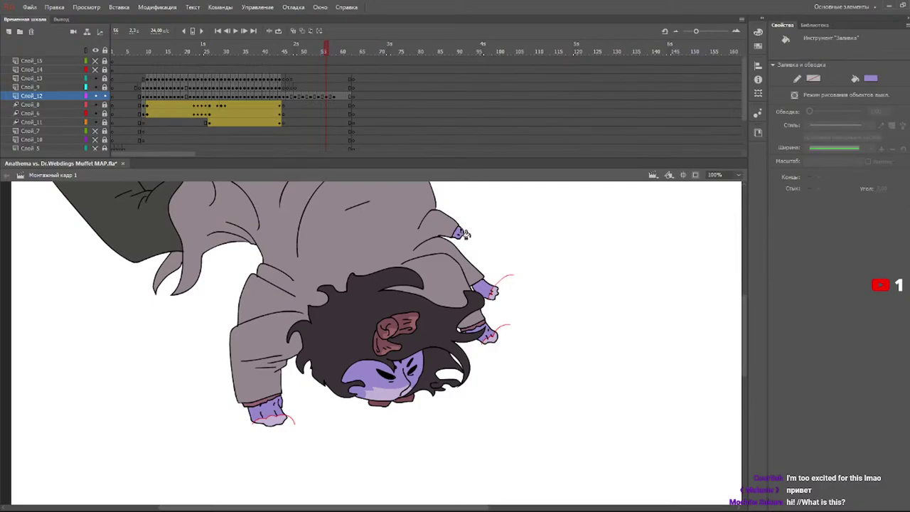
- Fill the hand shadows with the darker purple on frame 58, undoing the stray fill on the large hand
click(334, 52)
click(278, 413)
click(486, 306)
click(488, 301)
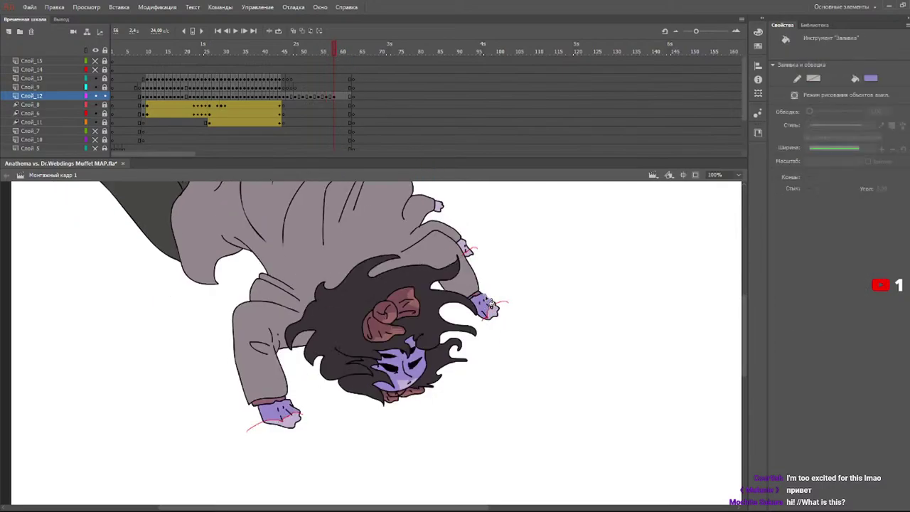
click(489, 302)
click(465, 250)
click(295, 412)
key(ctrl+z)
- Draw red shading guide lines across the sleeve cuffs on frames 50 and 52
mouse_move(316, 50)
mouse_down()
mouse_move(304, 48)
mouse_move(320, 47)
mouse_move(306, 47)
mouse_move(318, 49)
mouse_move(313, 57)
mouse_up()
key(k)
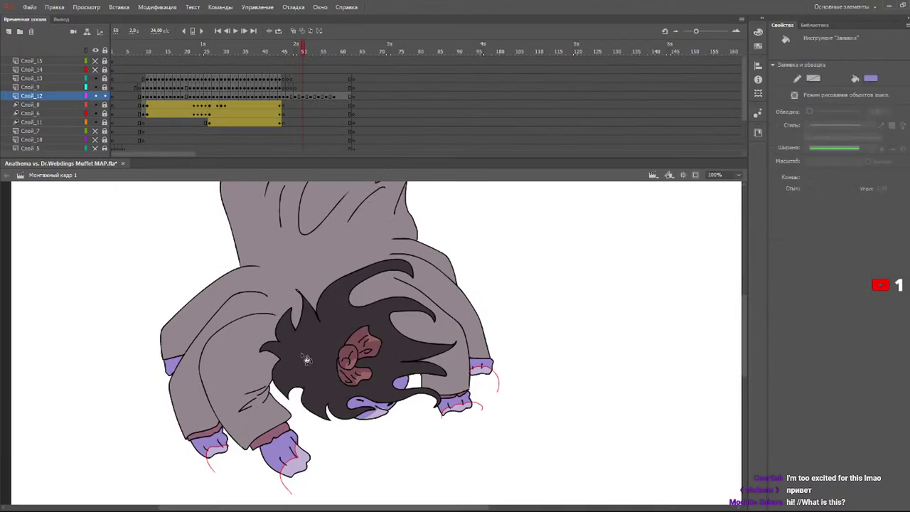
key(b)
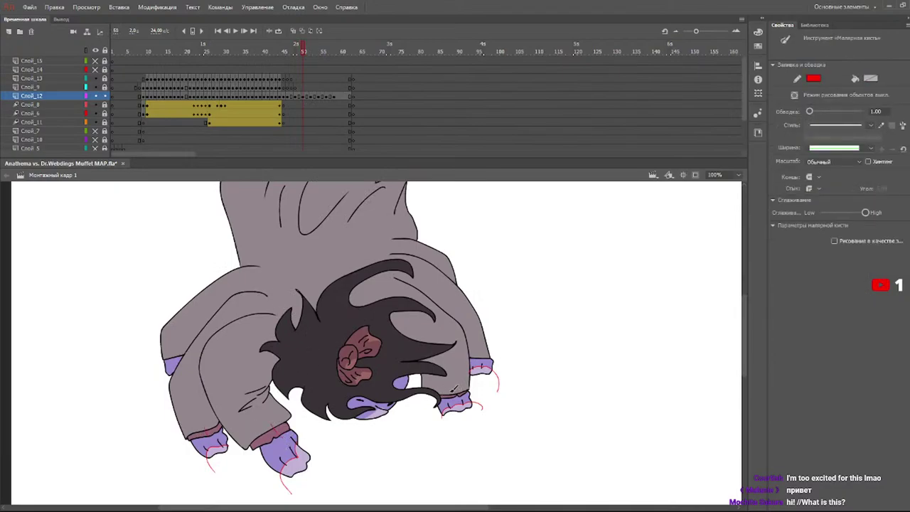
drag(327, 48, 318, 54)
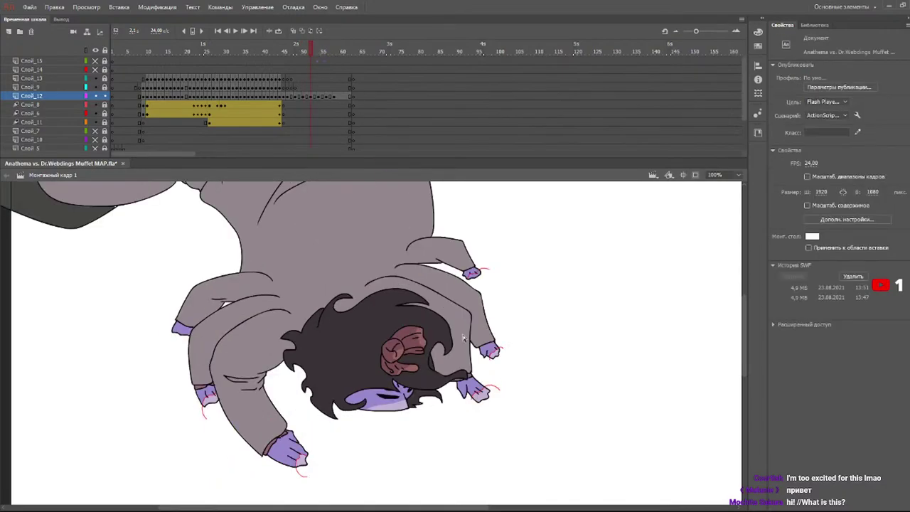
key(b)
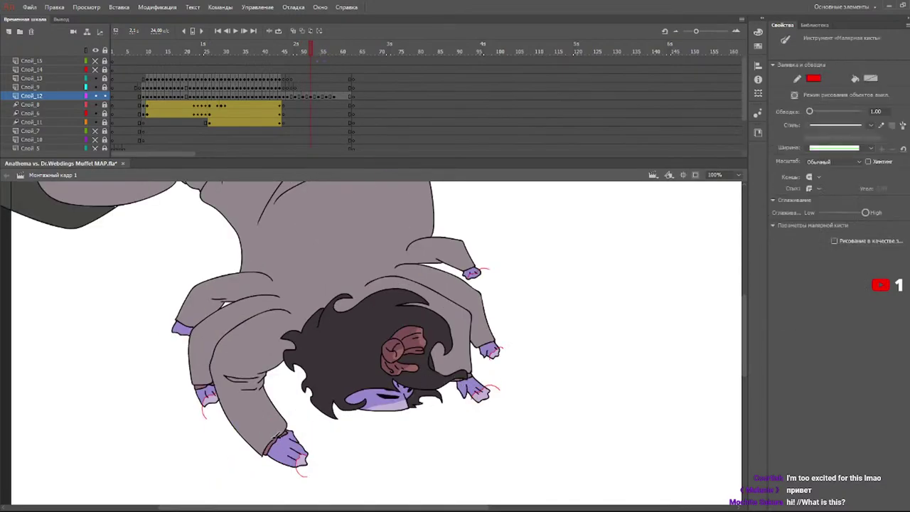
- Draw red shading guide lines across the sleeve cuffs on frames 55, 57 and 60
drag(329, 48, 323, 50)
key(b)
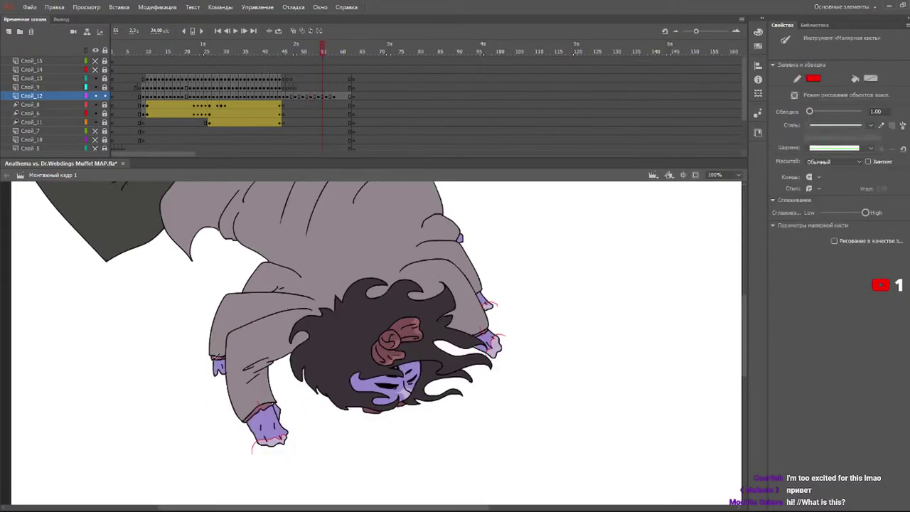
click(330, 48)
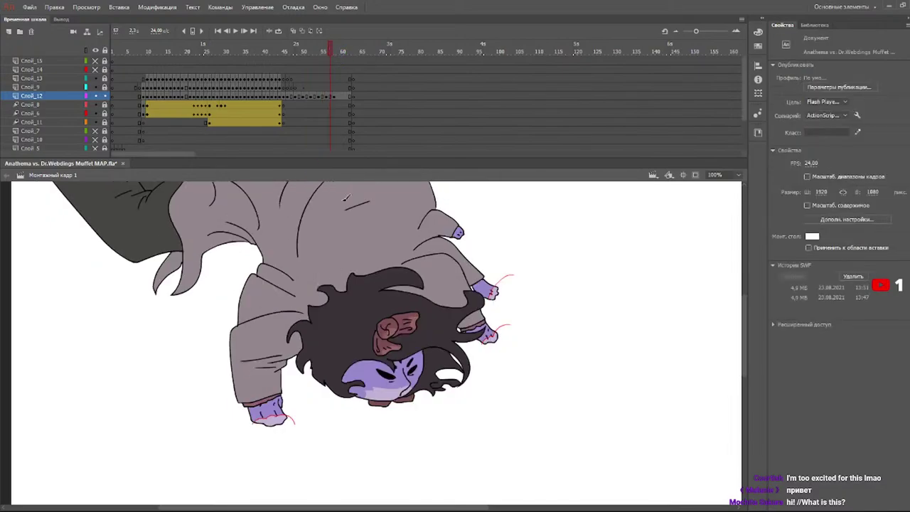
key(b)
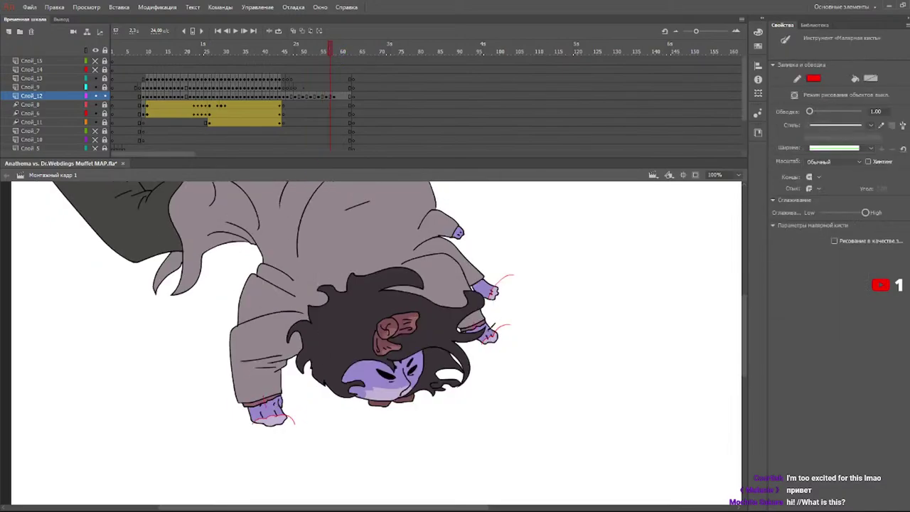
click(342, 49)
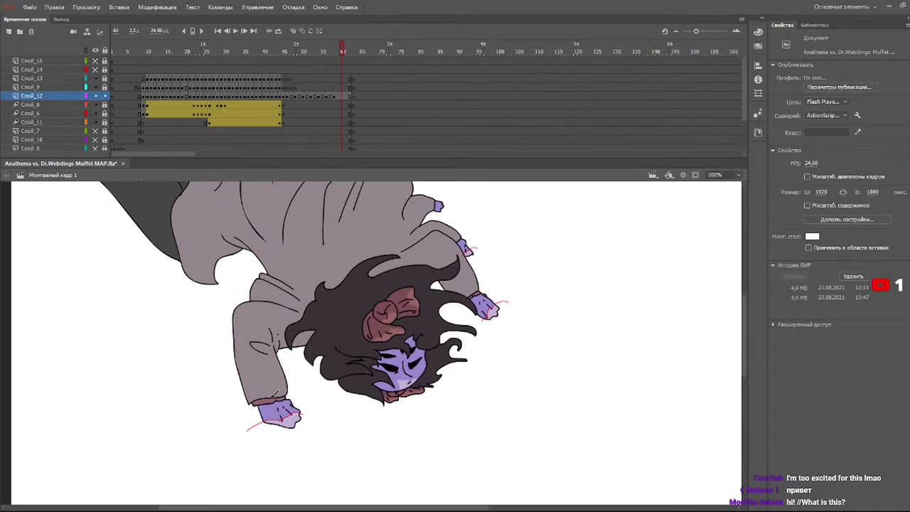
key(b)
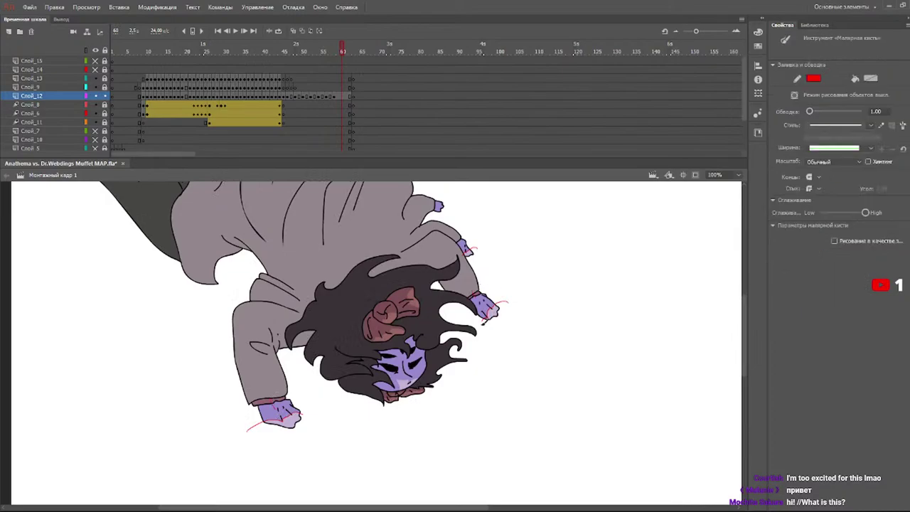
- Sample the dark maroon cuff shadow colour from frame 41 and fill the cuff shadows on frame 50 with it
click(268, 50)
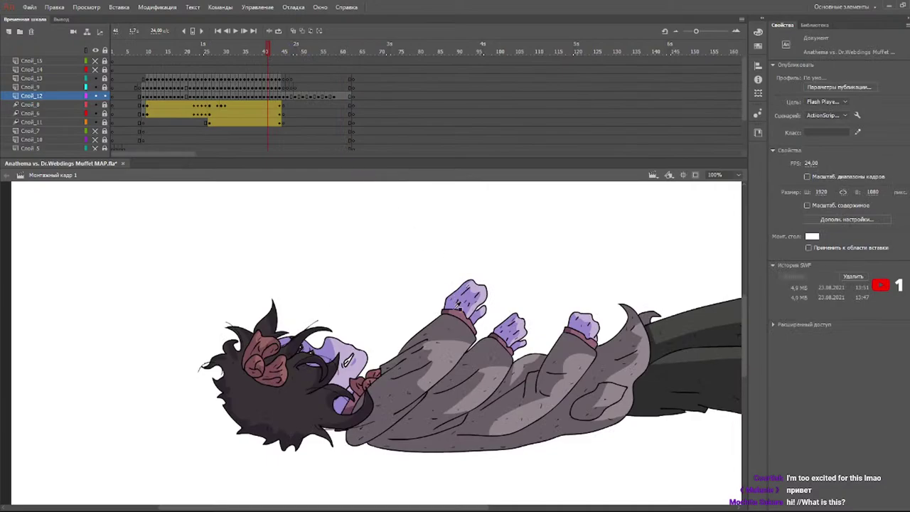
drag(287, 49, 304, 52)
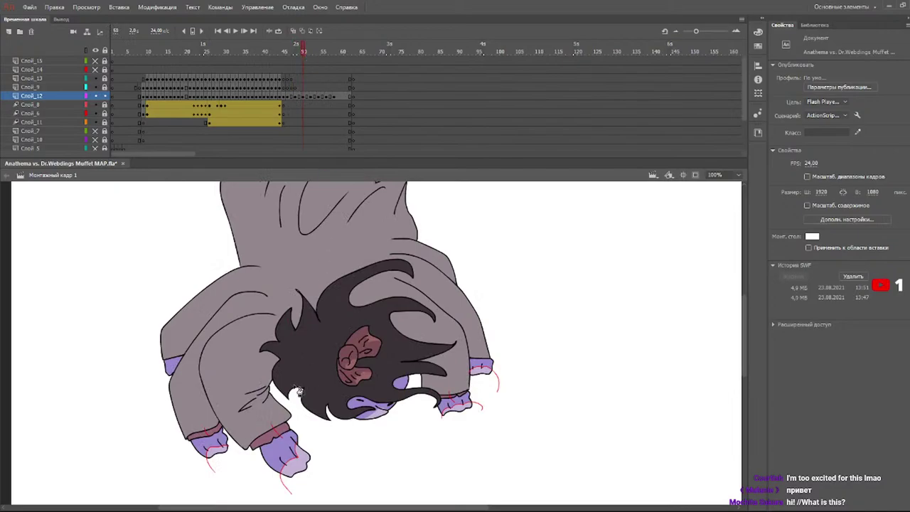
key(k)
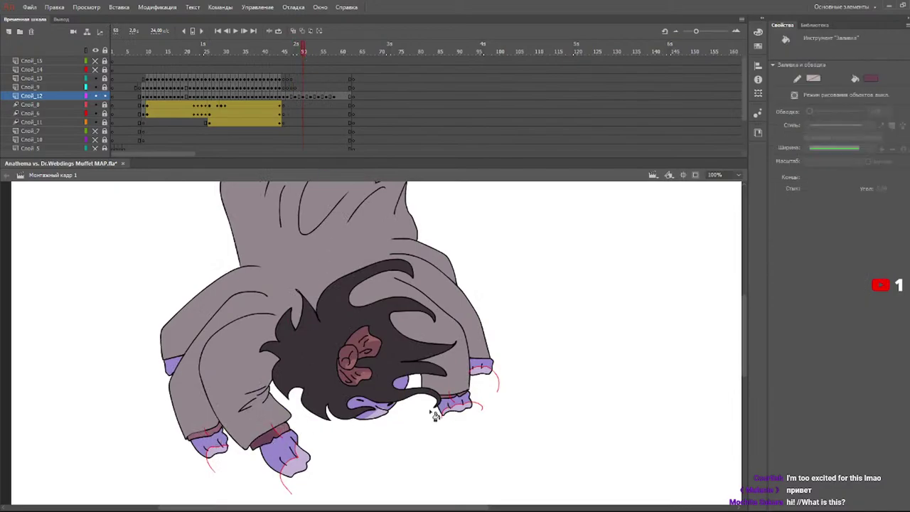
click(203, 435)
click(449, 404)
- Fill the cuff shadows with the dark maroon colour on frames 52 and 54
click(310, 54)
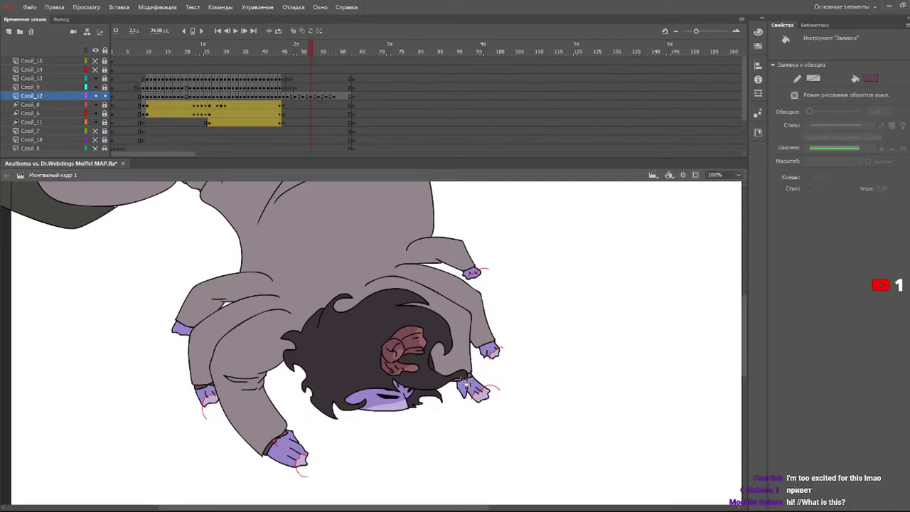
click(319, 49)
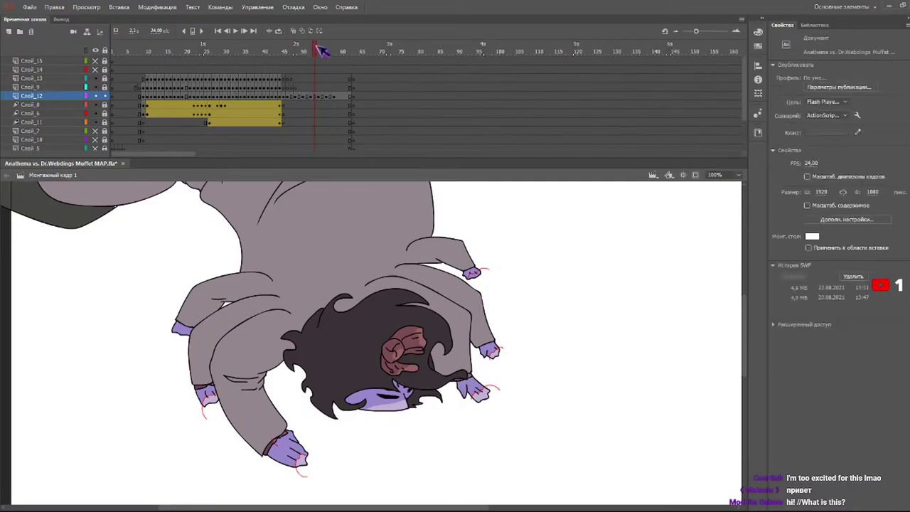
key(k)
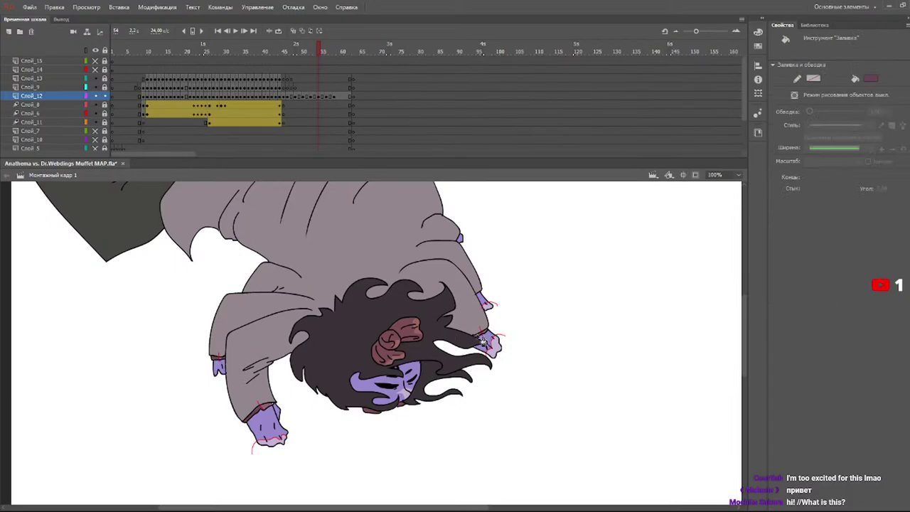
- Fill the sleeve cuff shadows with the dark maroon colour on frames 57 and 59
click(330, 51)
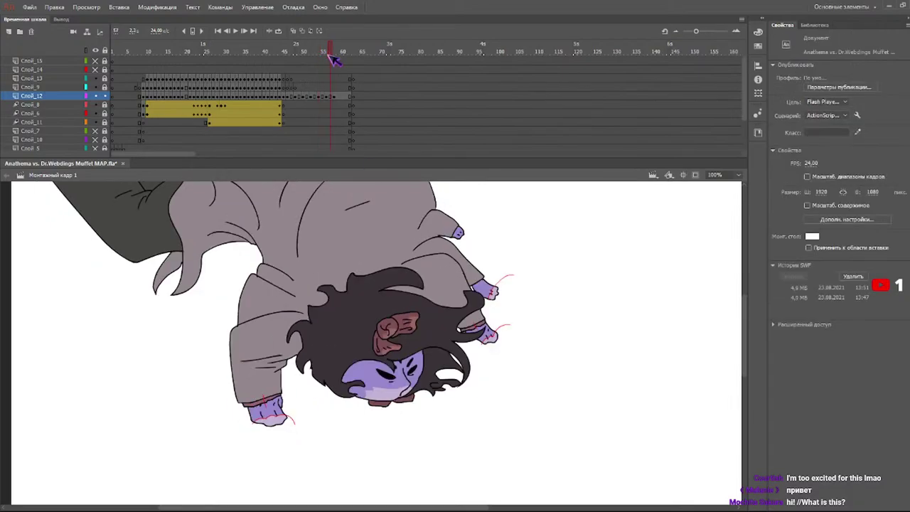
click(261, 405)
key(ctrl+z)
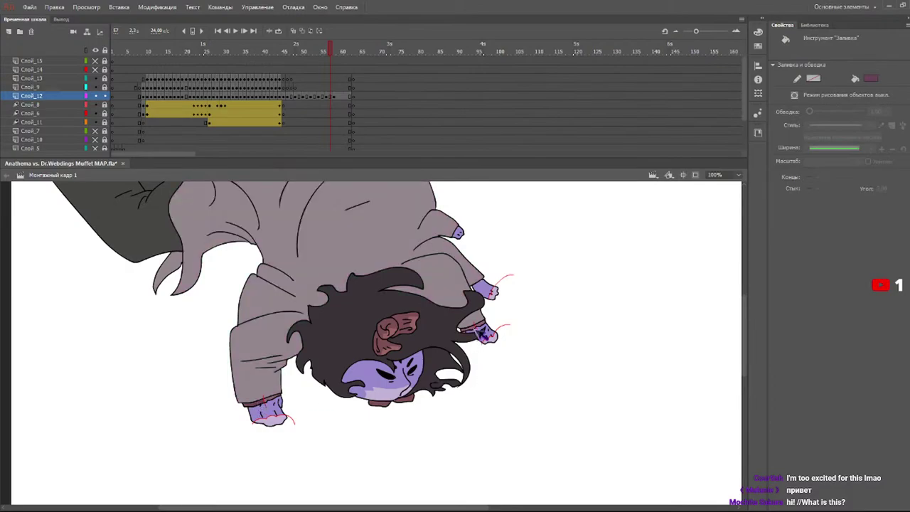
click(340, 51)
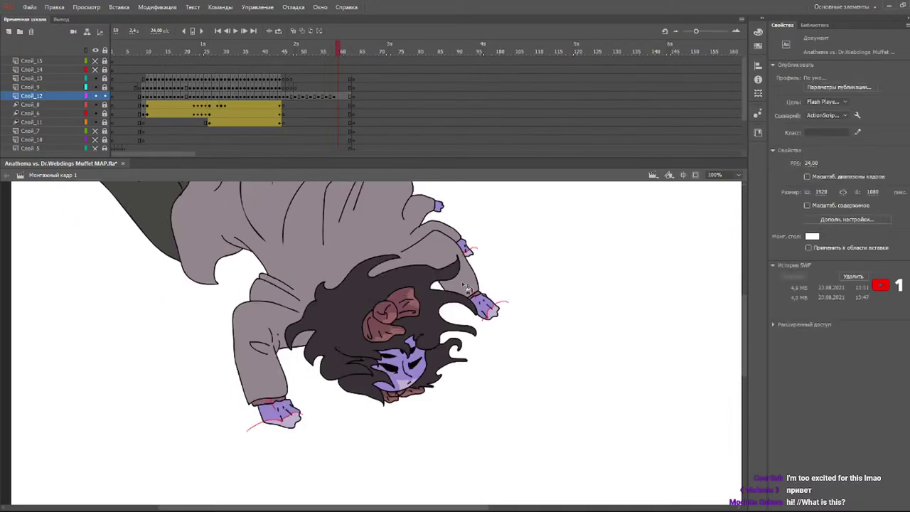
click(264, 406)
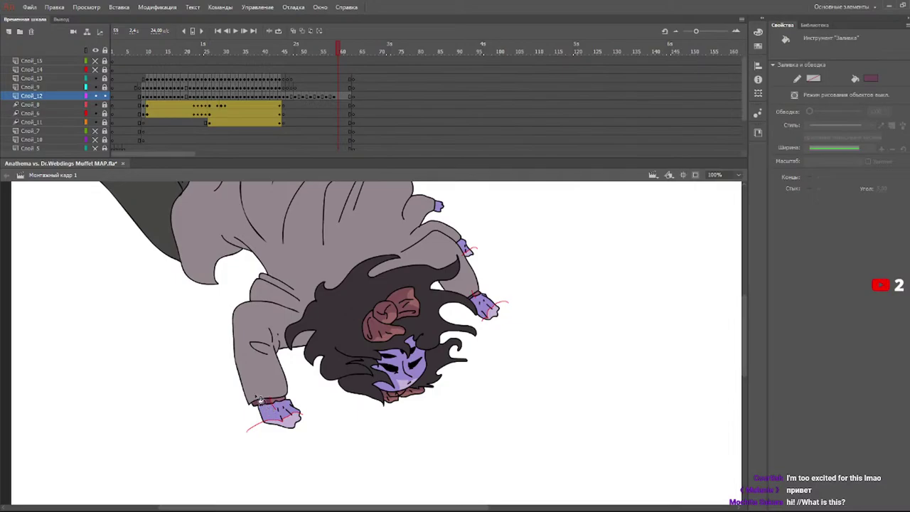
- Remove the red guide-line strokes from the artwork on frame 50 of layer Слой_12 by setting the stroke to none
click(314, 48)
click(300, 47)
click(304, 48)
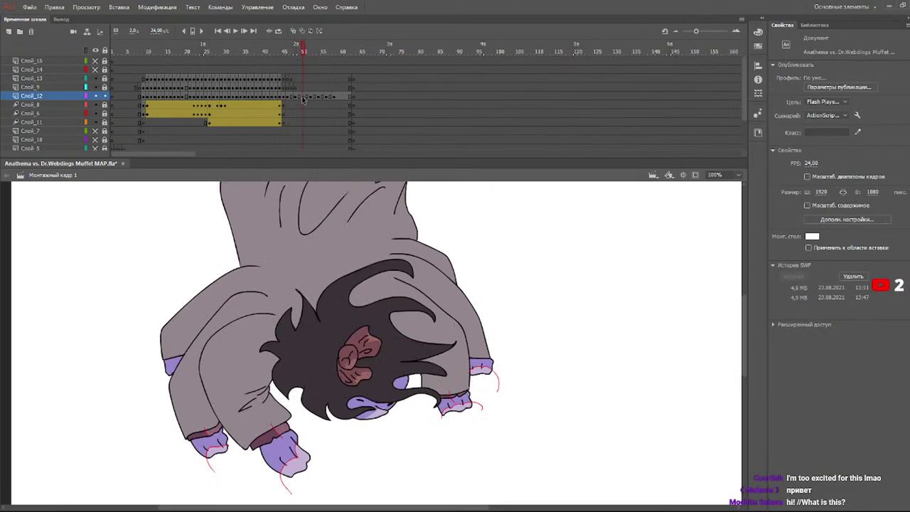
click(302, 99)
key(v)
click(815, 121)
click(794, 132)
- Remove the red guide-line strokes from the hands and cuffs on frames 52, 54, 56 and 58
click(311, 96)
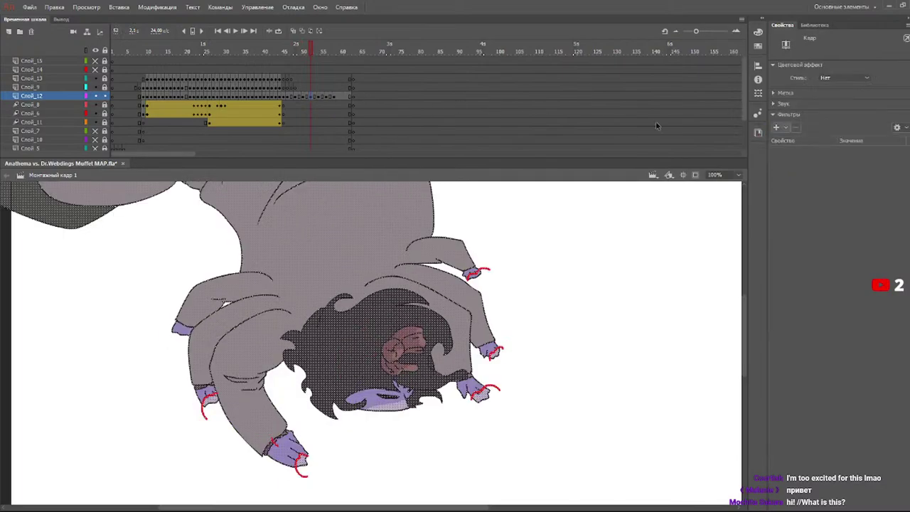
click(809, 136)
key(v)
click(814, 122)
click(790, 132)
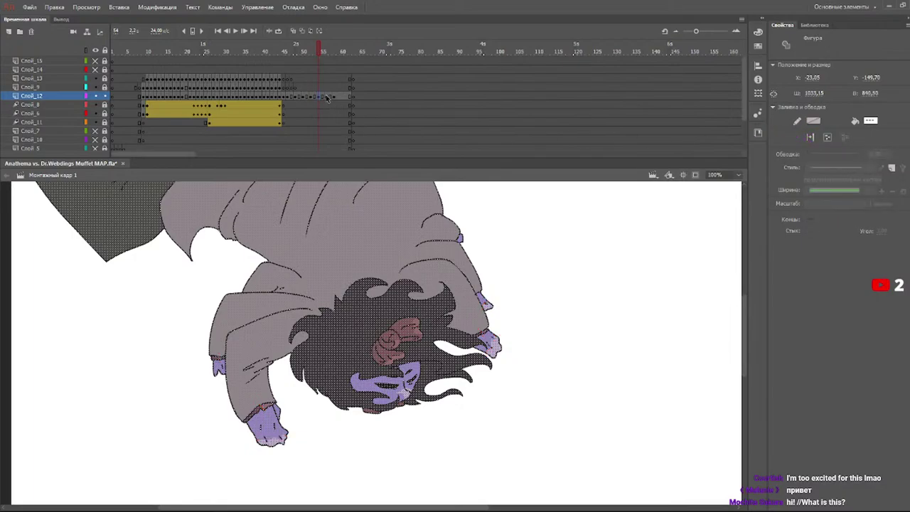
click(326, 96)
key(ctrl+z)
click(333, 97)
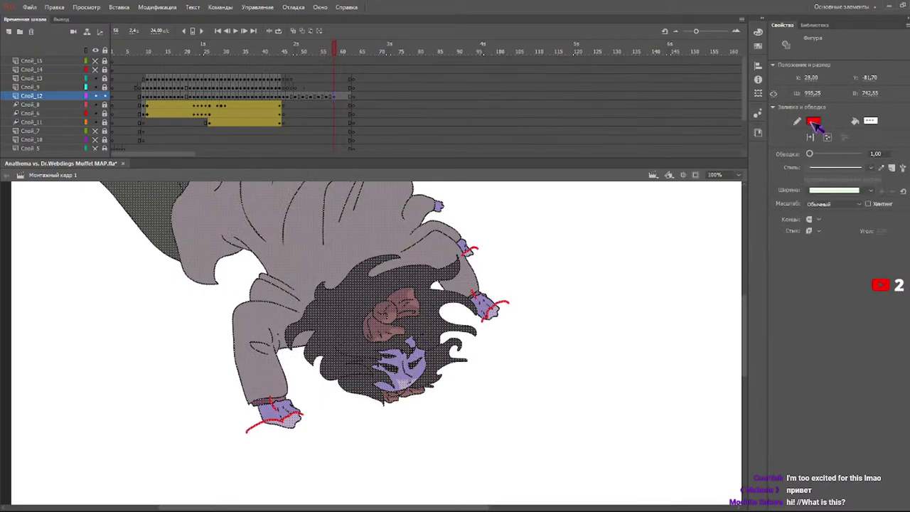
click(796, 137)
- Draw red shading guide lines through the hair and around the face on frames 51, 53 and 54
mouse_move(309, 62)
mouse_down()
mouse_move(291, 55)
mouse_move(348, 61)
mouse_move(335, 71)
mouse_move(341, 62)
mouse_move(310, 57)
mouse_move(346, 54)
mouse_move(250, 73)
mouse_move(362, 54)
mouse_move(296, 72)
mouse_move(348, 74)
mouse_up()
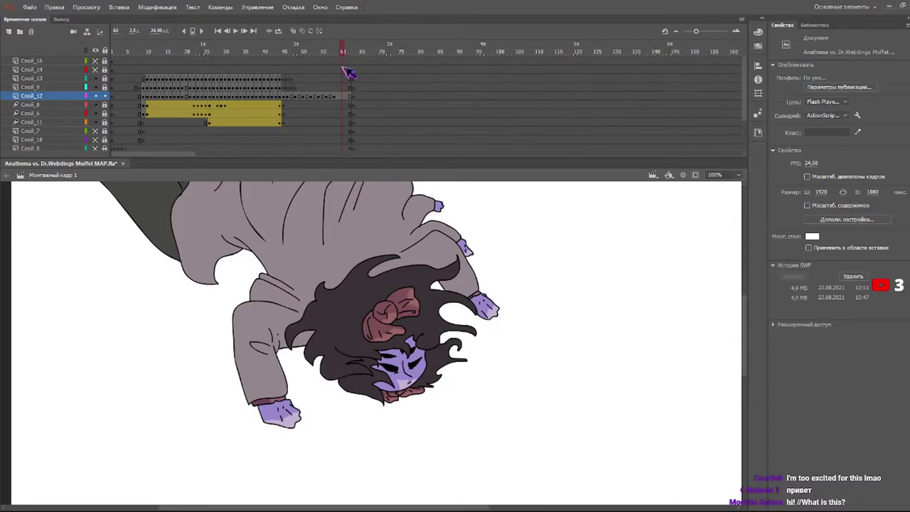
drag(348, 74, 311, 74)
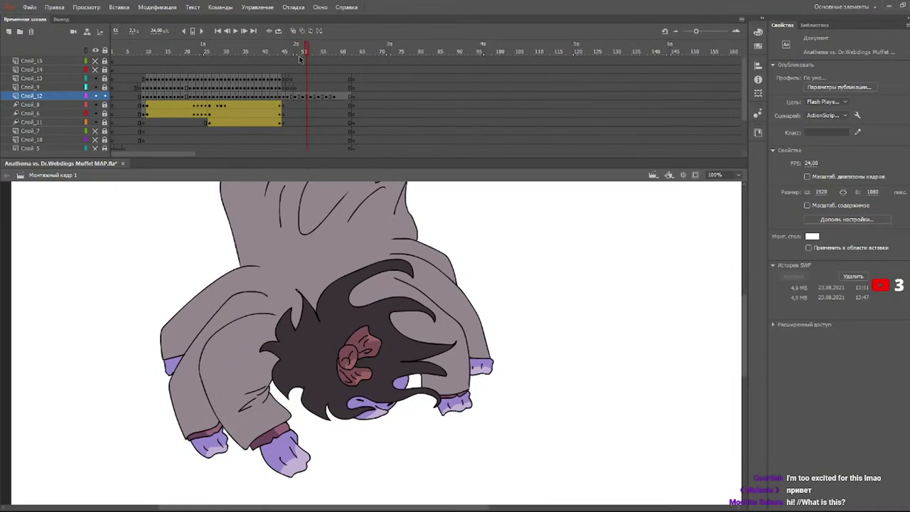
key(b)
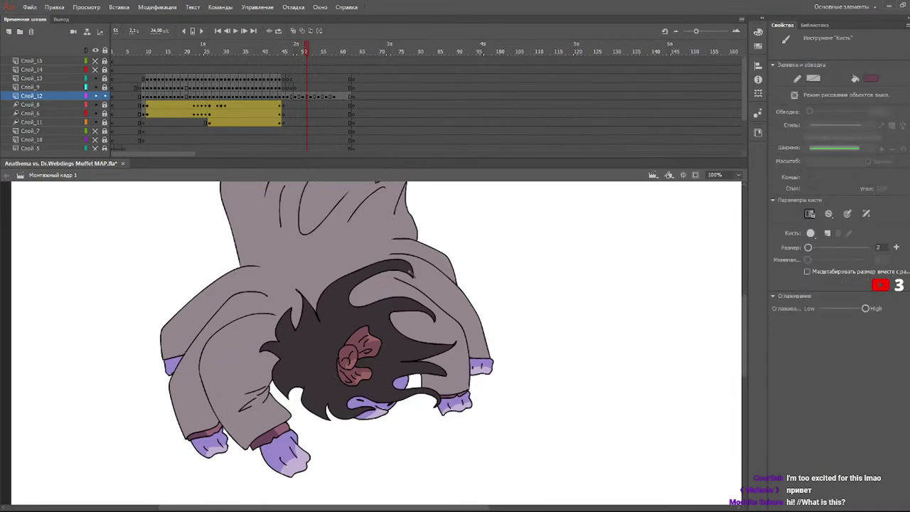
key(b)
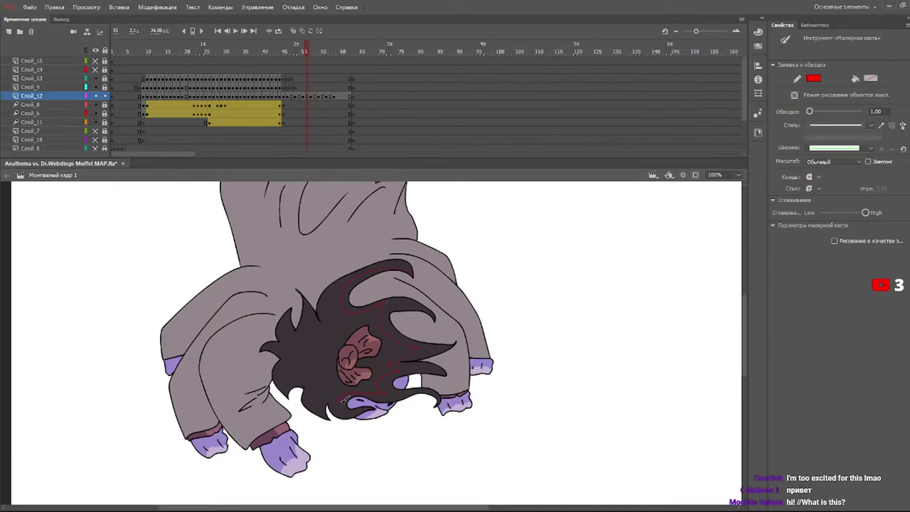
drag(317, 402, 335, 439)
click(314, 50)
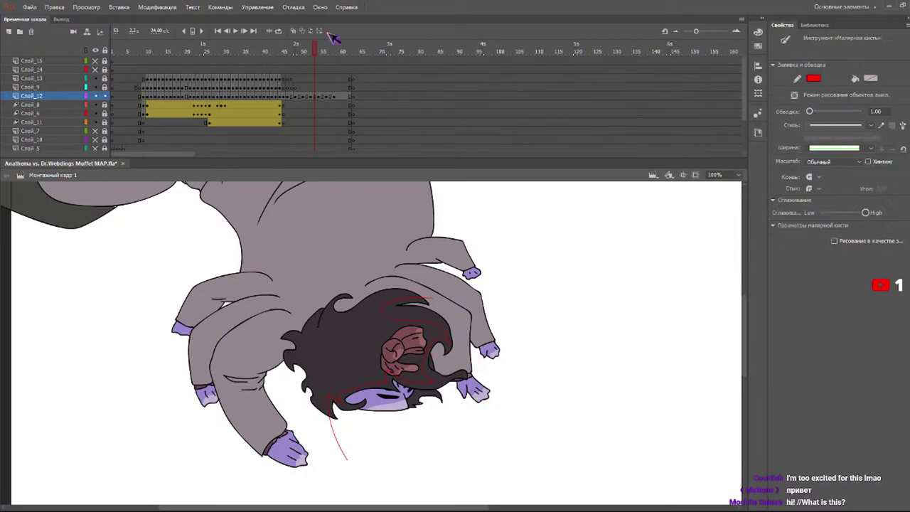
click(319, 61)
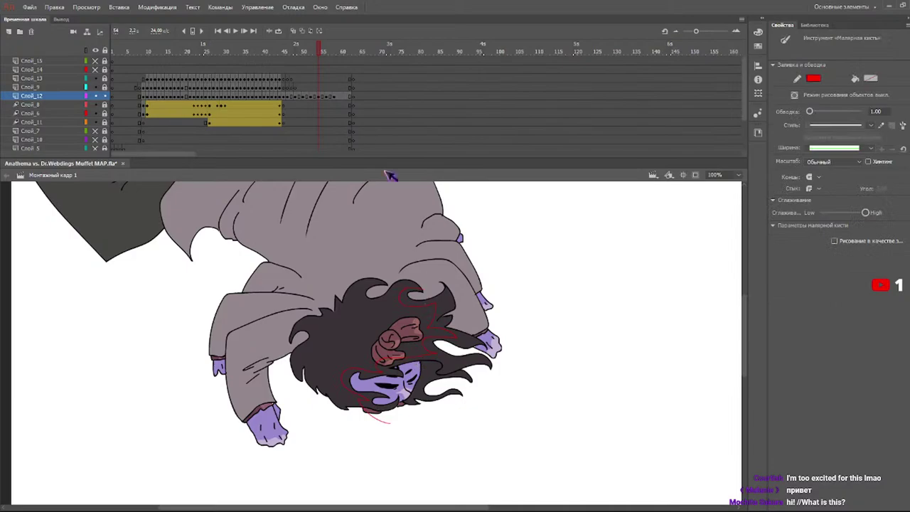
- Draw red shading guide lines through the hair and around the face on frames 57 and 59
click(331, 49)
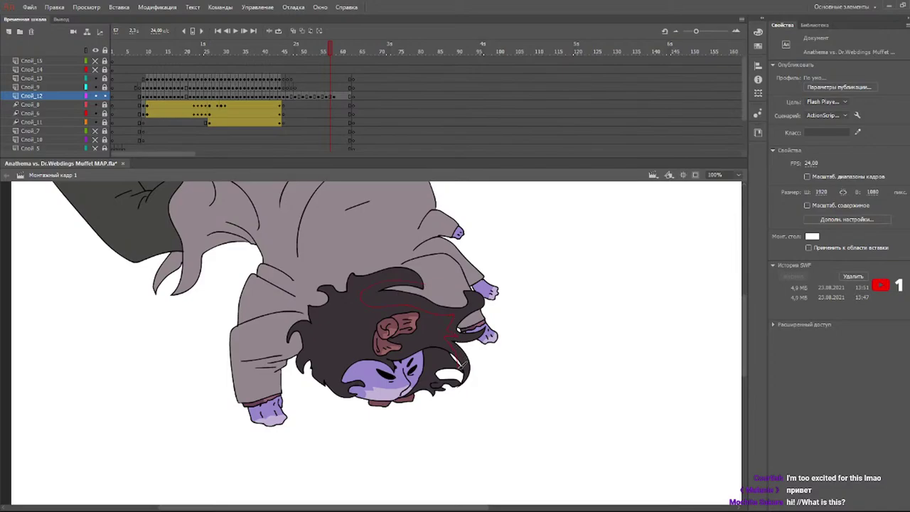
drag(463, 366, 462, 368)
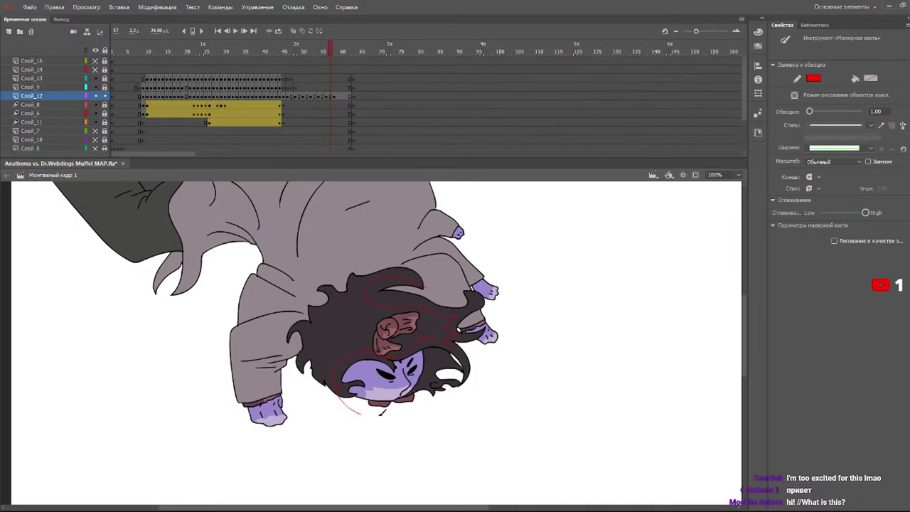
click(339, 48)
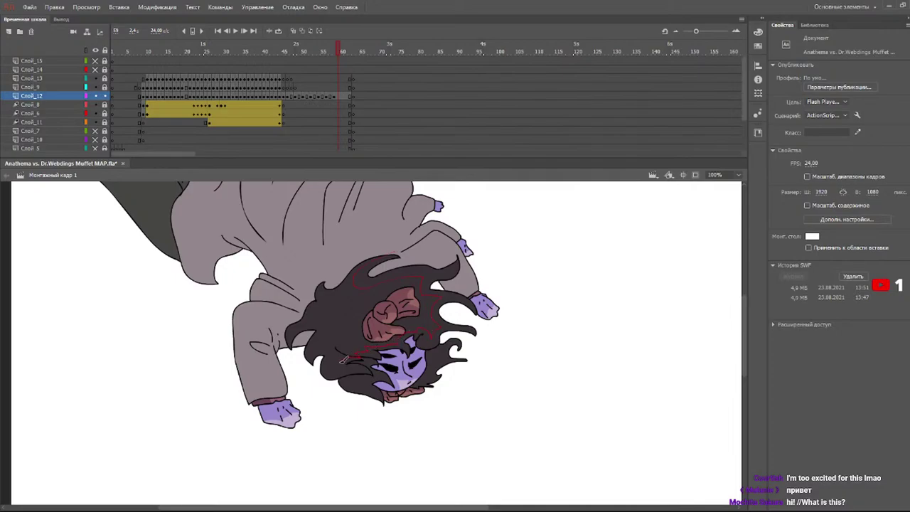
key(b)
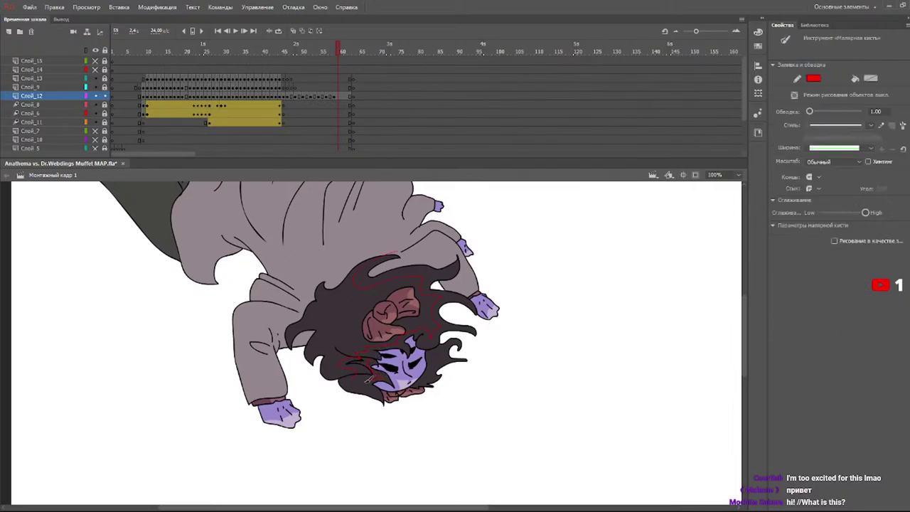
- Sample the dark hair shadow colour from frame 43 and fill the hair shadow on frame 50 with it
drag(325, 51, 283, 61)
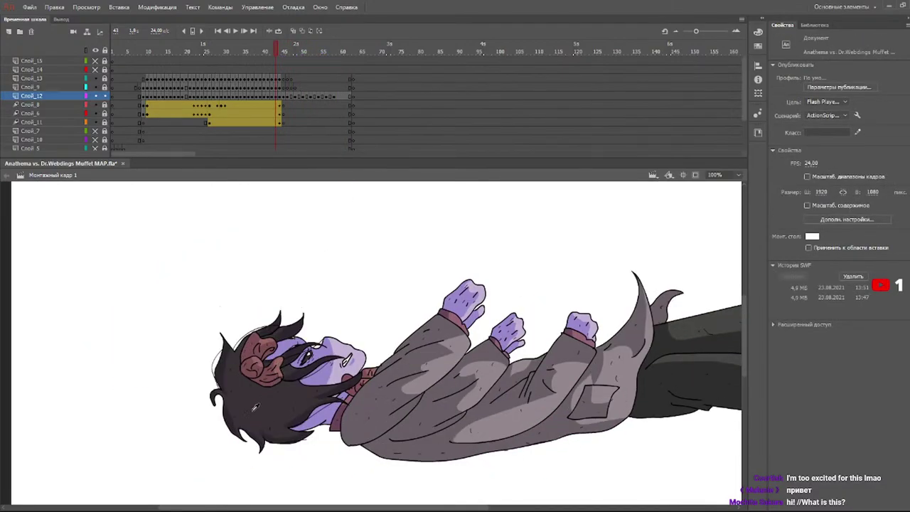
click(226, 417)
drag(287, 47, 306, 54)
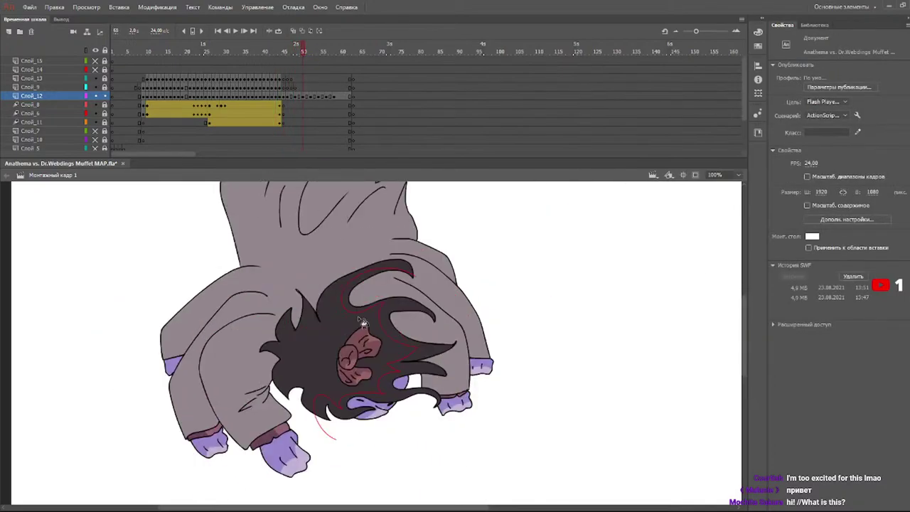
key(k)
click(336, 324)
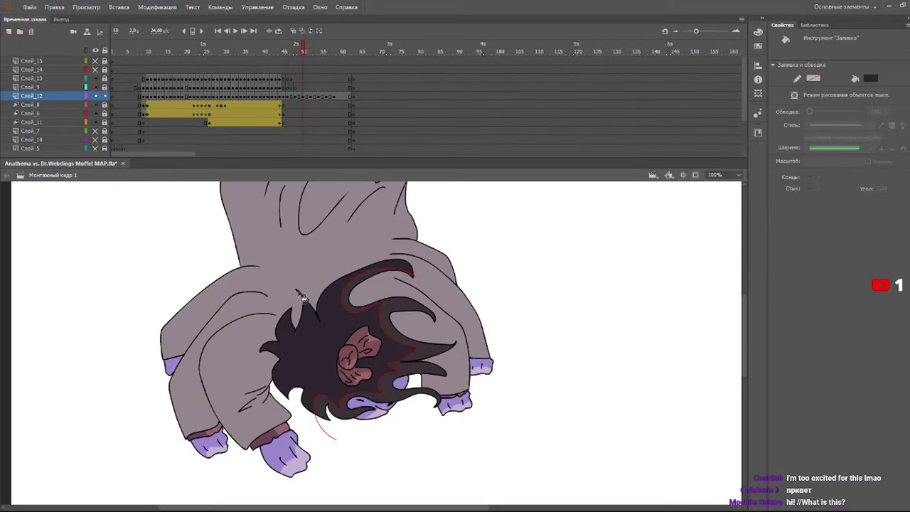
- Fill the hair shadows with the sampled dark colour on frames 52 and 54
click(310, 53)
click(365, 366)
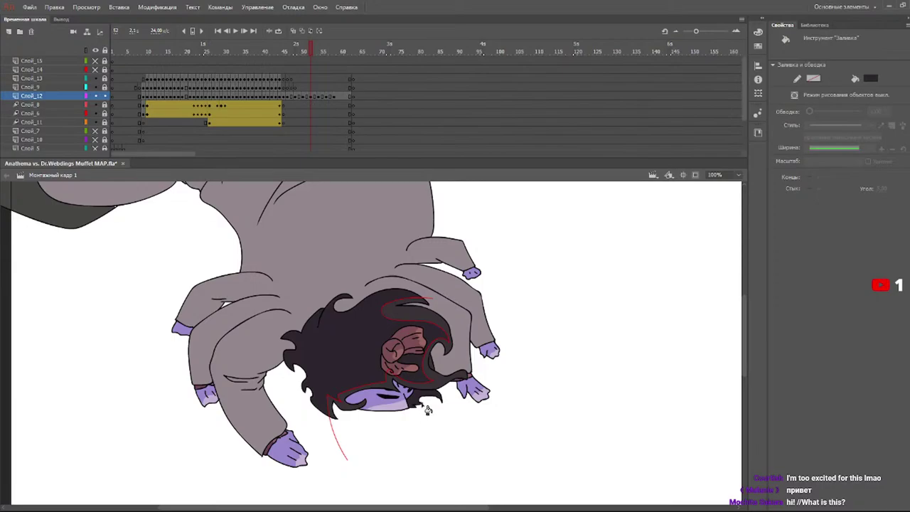
click(319, 51)
click(363, 343)
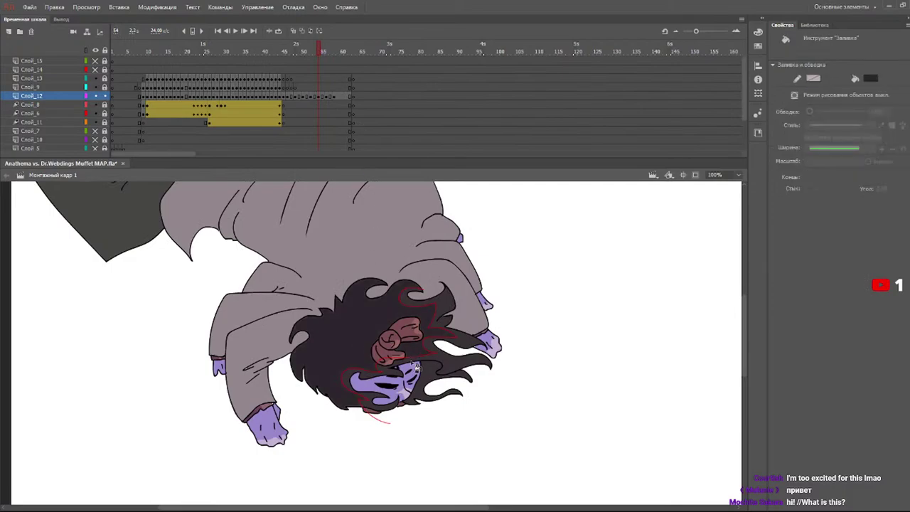
- Fill the hair shadows, including the strands beside the face, with the dark colour on frames 56 and 58
click(327, 51)
click(353, 327)
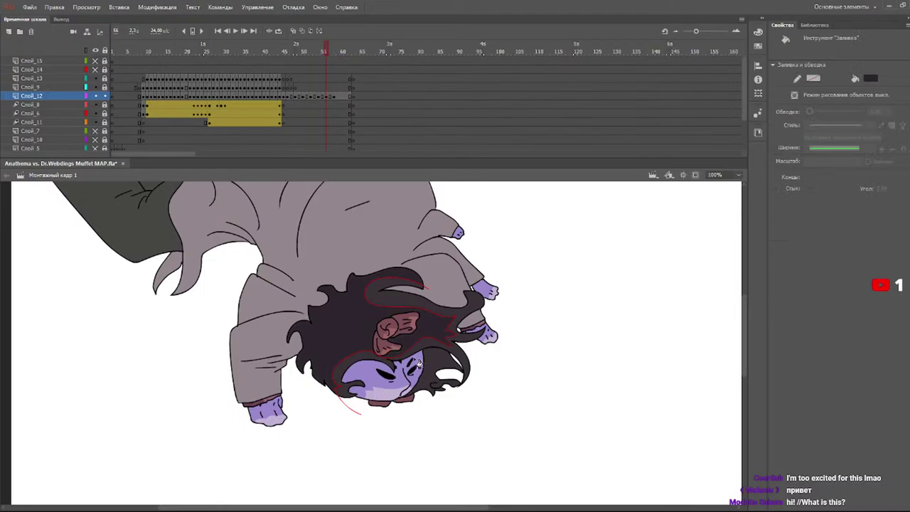
click(435, 367)
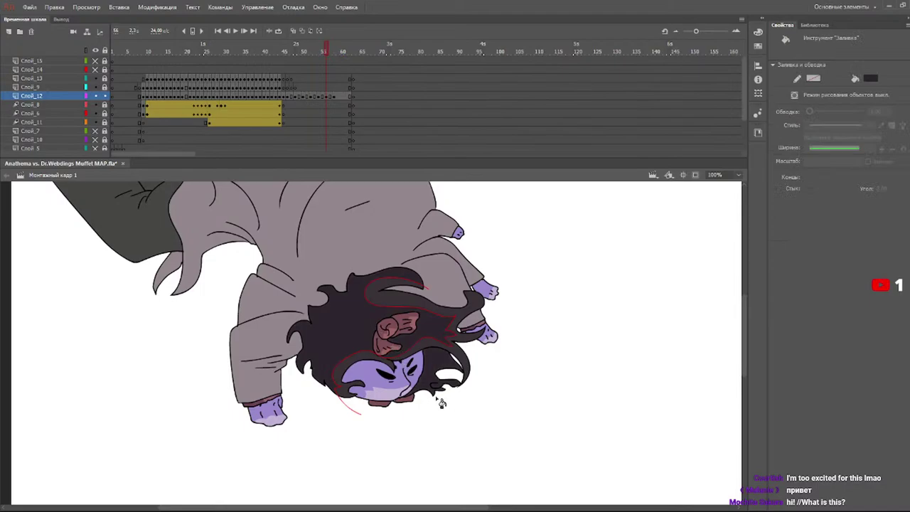
click(334, 51)
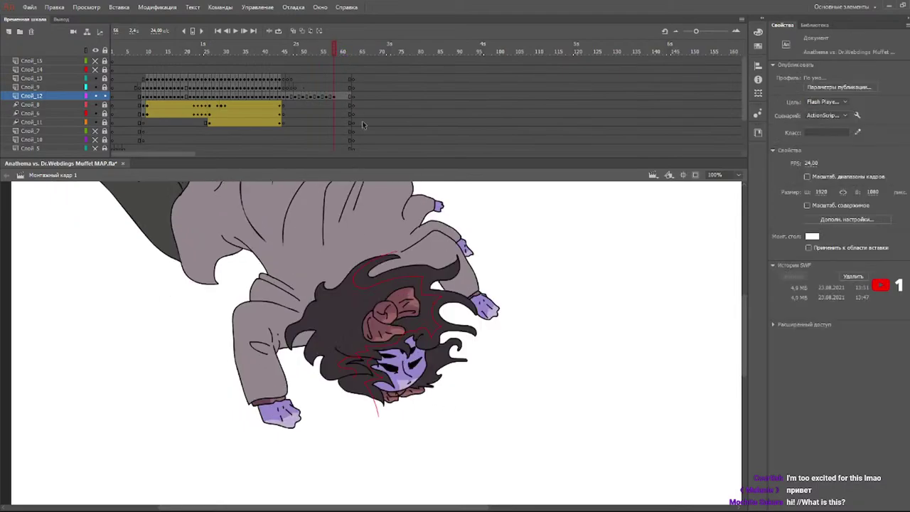
click(354, 309)
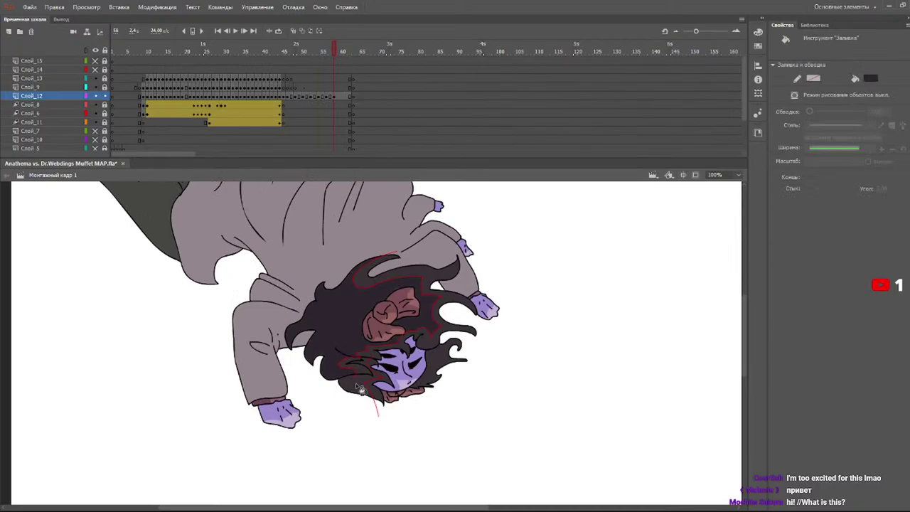
click(412, 391)
- Remove the red hair guide-line strokes from frame 50 of layer Слой_12
drag(305, 51, 346, 56)
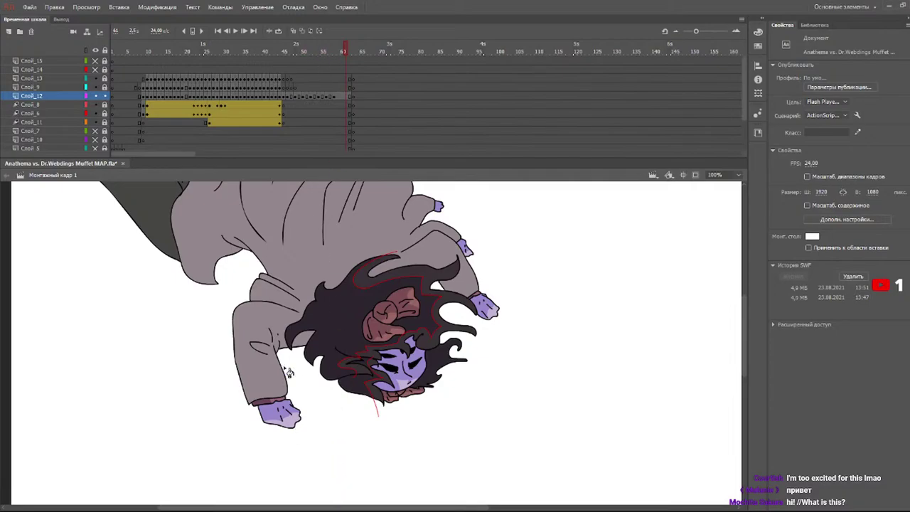
click(319, 52)
drag(319, 53, 310, 54)
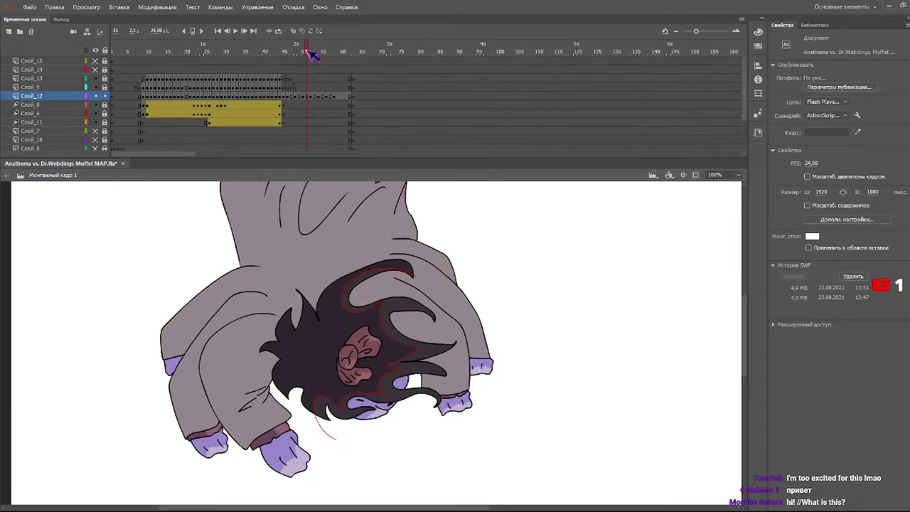
click(304, 96)
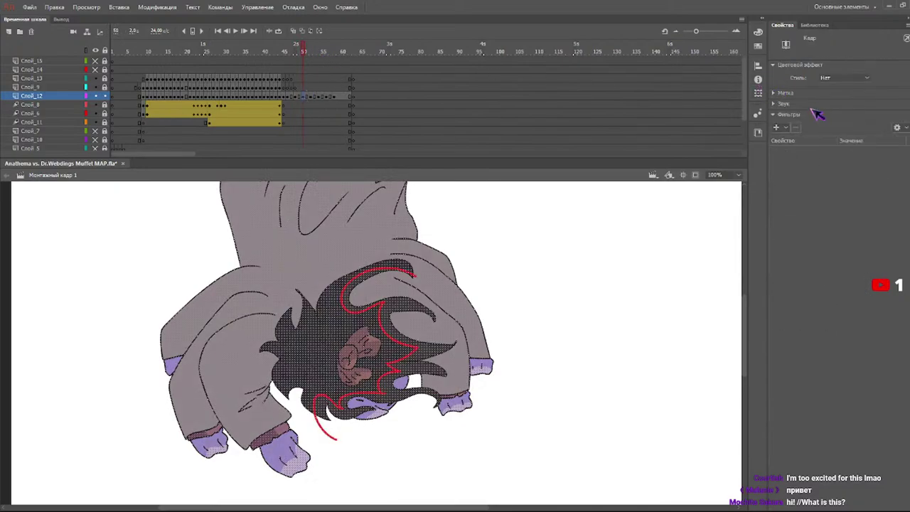
key(v)
click(807, 137)
- Remove the red hair guide-line strokes from frames 52 and 54 of layer Слой_12
click(311, 96)
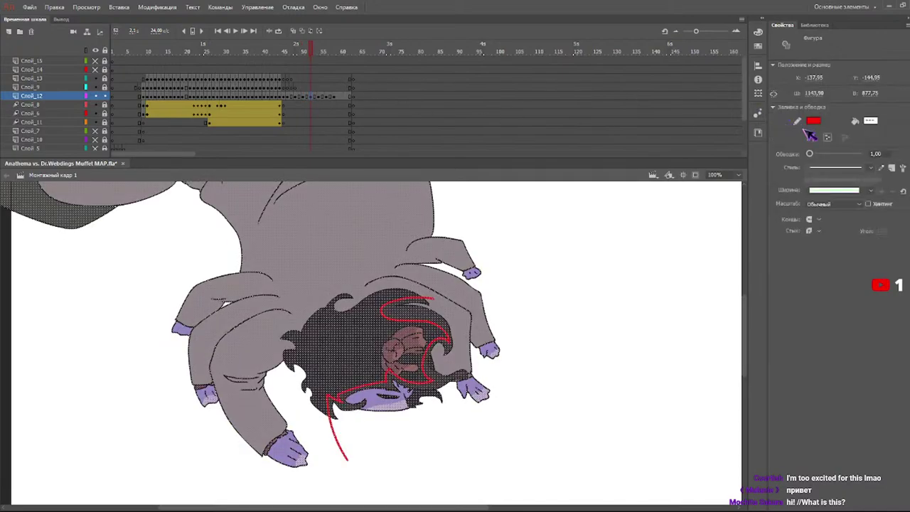
click(808, 136)
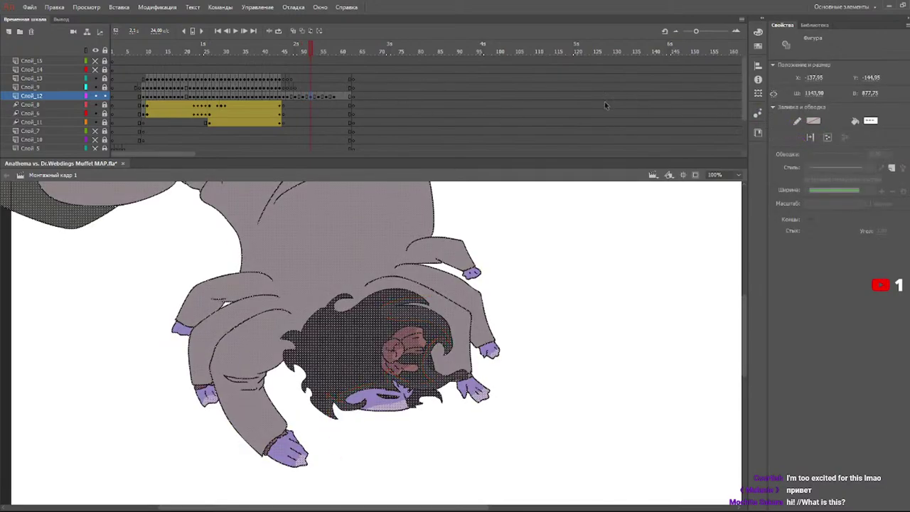
click(319, 97)
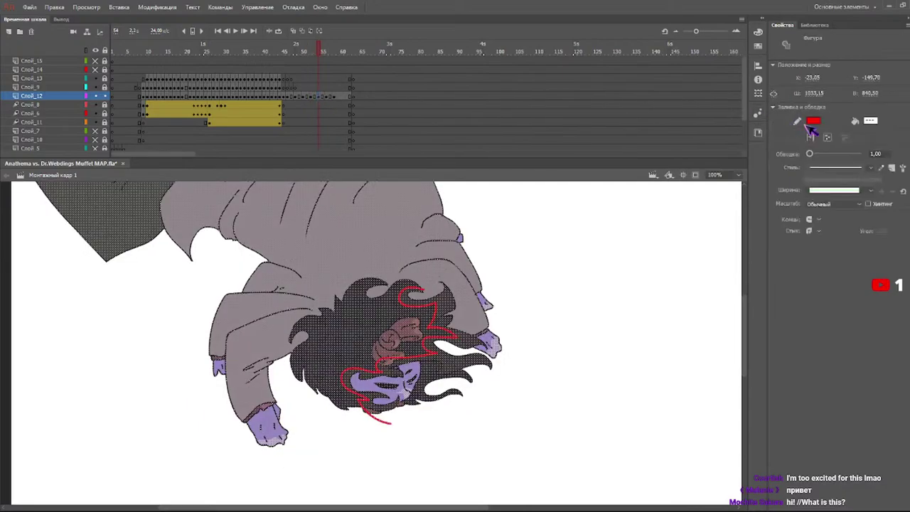
click(789, 137)
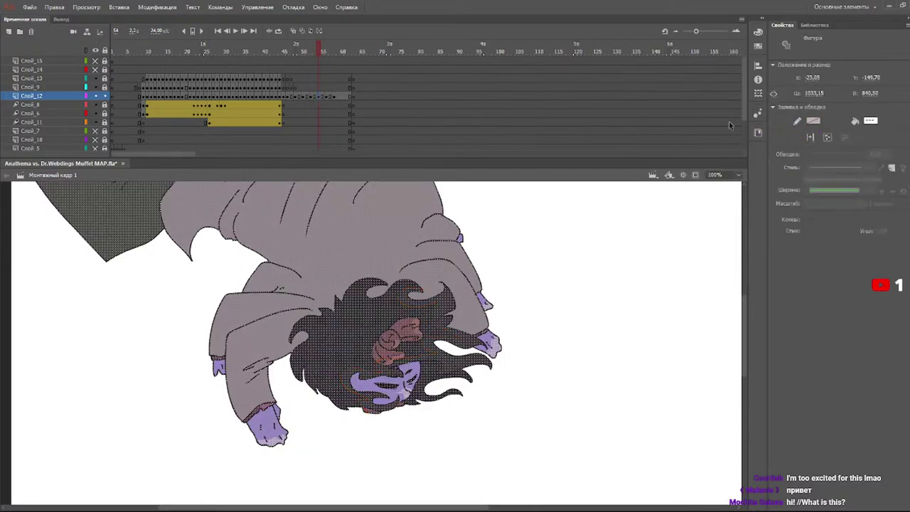
- Remove the red hair guide-line strokes from frames 56 and 58 of layer Слой_12
click(326, 97)
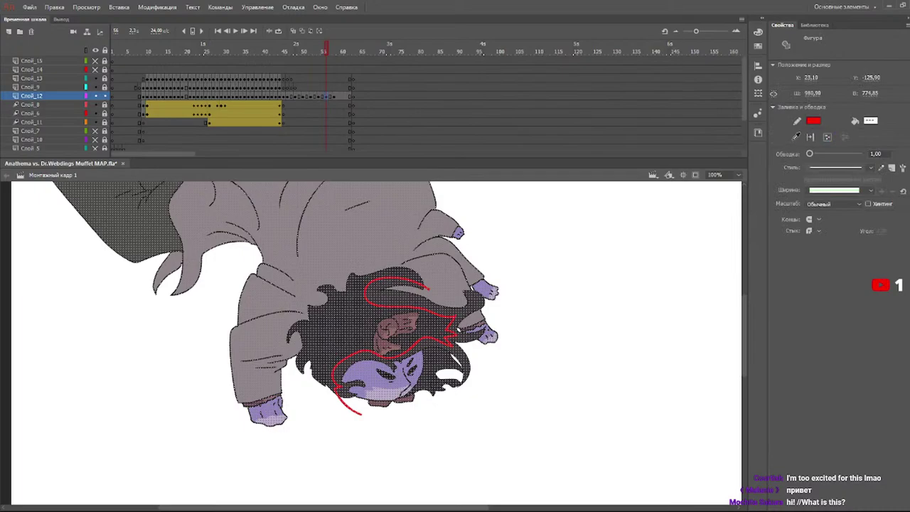
click(793, 137)
click(333, 97)
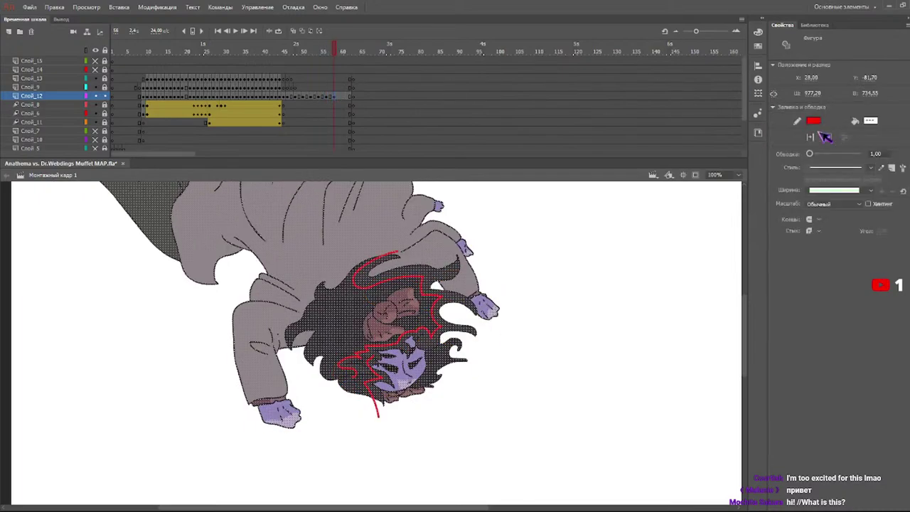
click(794, 138)
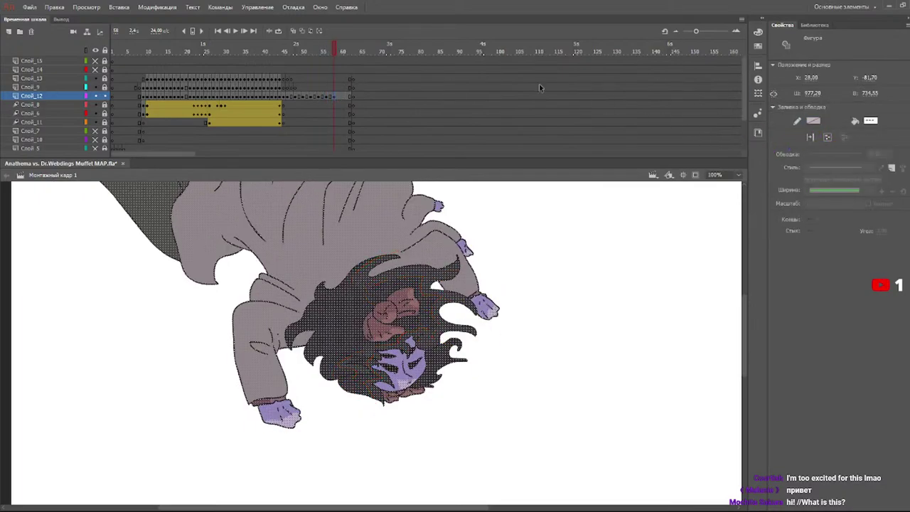
- Draw red shadow guide lines along the trouser legs on frames 52 and 54
mouse_move(315, 53)
mouse_down()
mouse_move(294, 54)
mouse_move(339, 56)
mouse_move(294, 50)
mouse_move(331, 54)
mouse_move(307, 56)
mouse_up()
drag(745, 314, 754, 279)
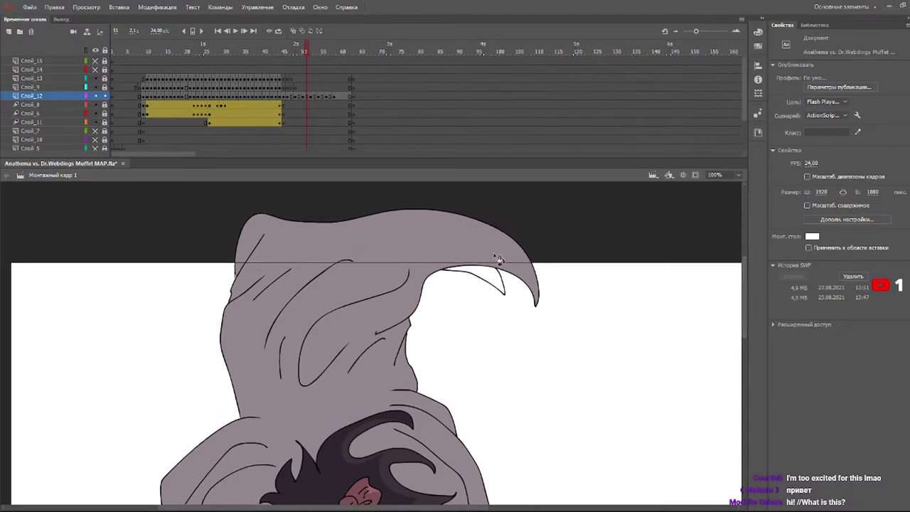
mouse_move(334, 56)
mouse_down()
mouse_move(310, 49)
mouse_move(317, 54)
mouse_up()
drag(381, 508, 304, 508)
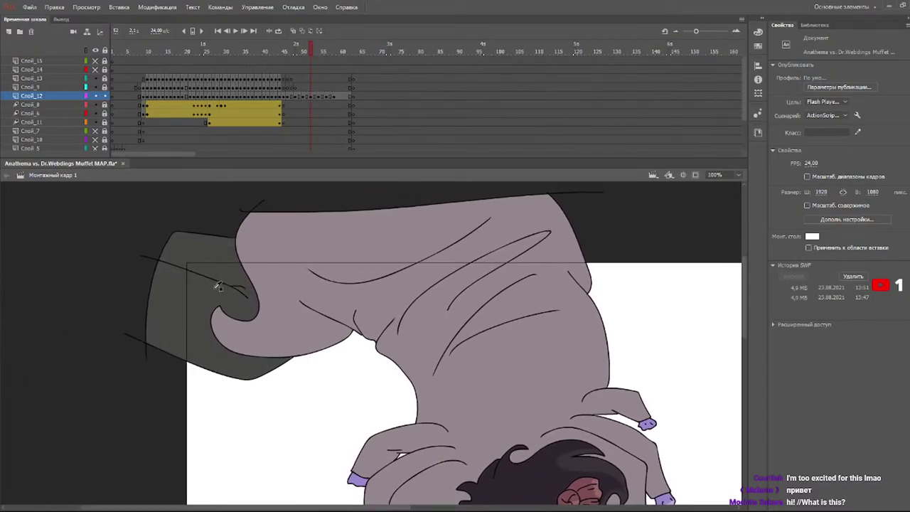
key(y)
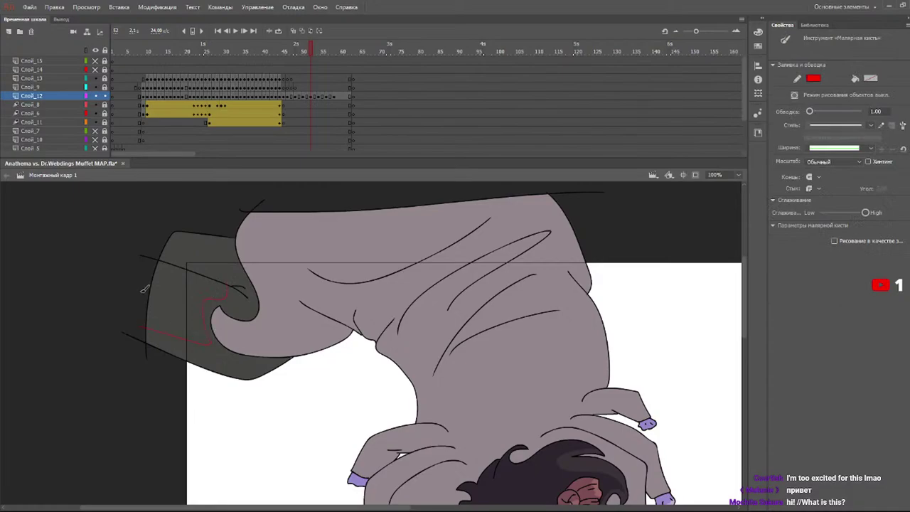
key(ctrl+z)
click(319, 51)
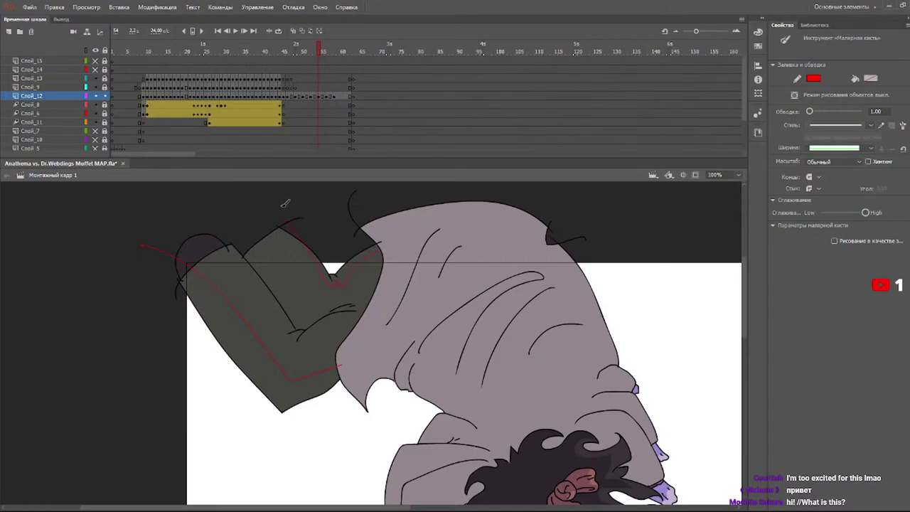
- Draw red shadow guide lines along both trouser legs and the boots on frame 56, undoing strokes that miss
click(327, 50)
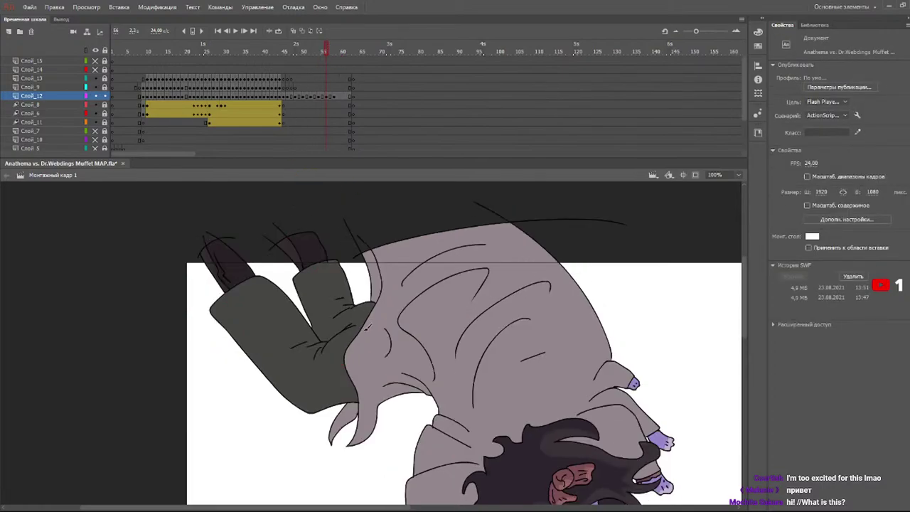
drag(343, 279, 290, 217)
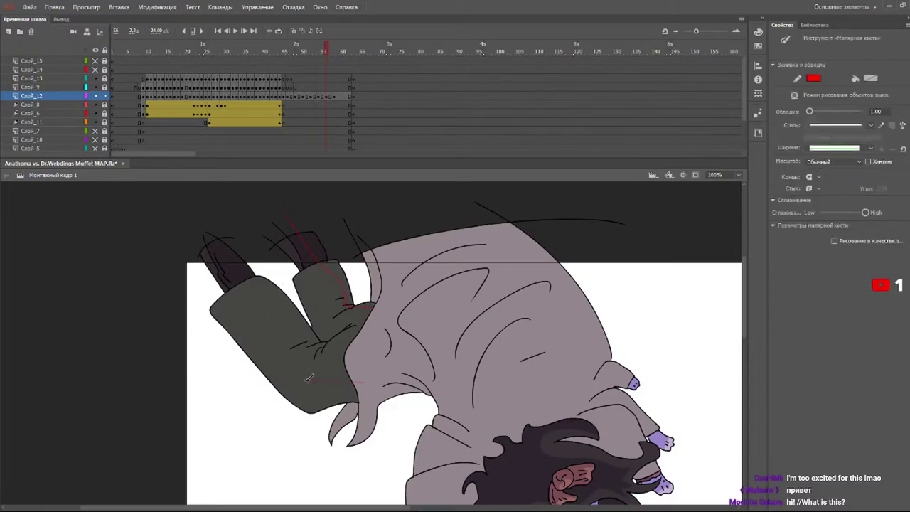
drag(243, 305, 228, 287)
key(ctrl+z)
mouse_move(377, 381)
mouse_down()
mouse_move(214, 289)
mouse_move(231, 285)
mouse_move(187, 232)
mouse_up()
key(ctrl+z)
- Draw red shadow guide lines along the boot and both trouser legs on frame 58
click(338, 51)
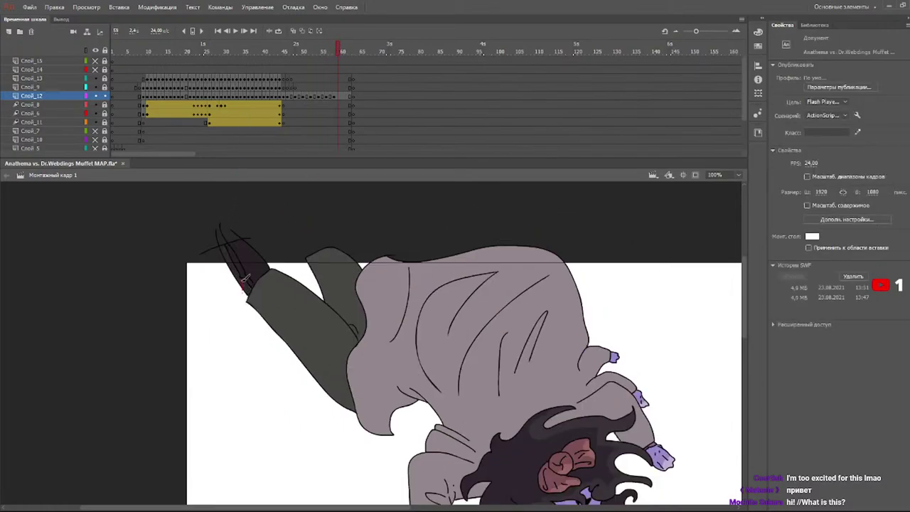
drag(205, 228, 249, 275)
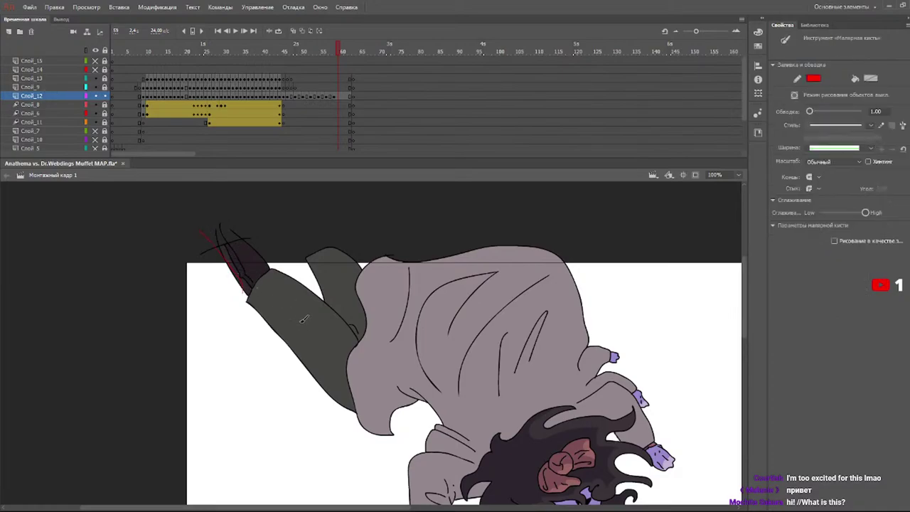
drag(326, 248, 371, 290)
- Sample the dark trouser shadow colour from frame 41 and fill the trouser shadow on frame 52 with it
click(268, 51)
drag(356, 508, 565, 481)
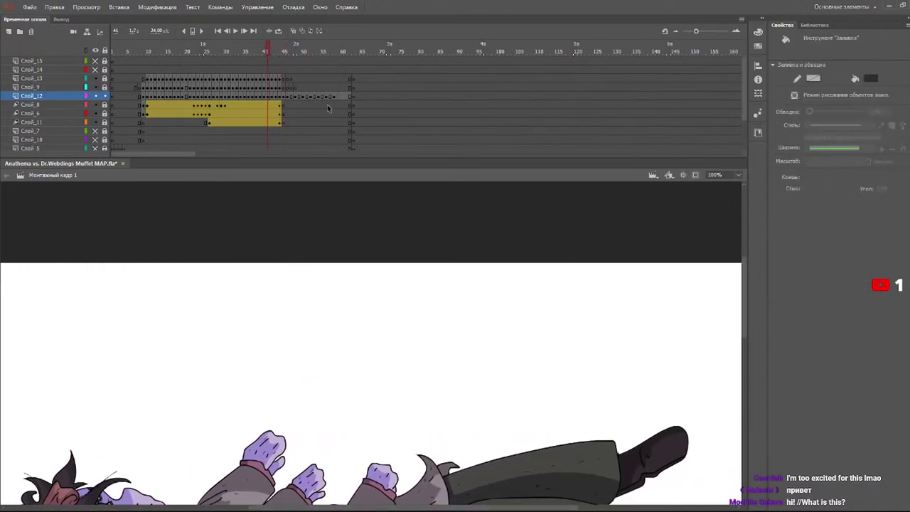
click(306, 51)
click(315, 51)
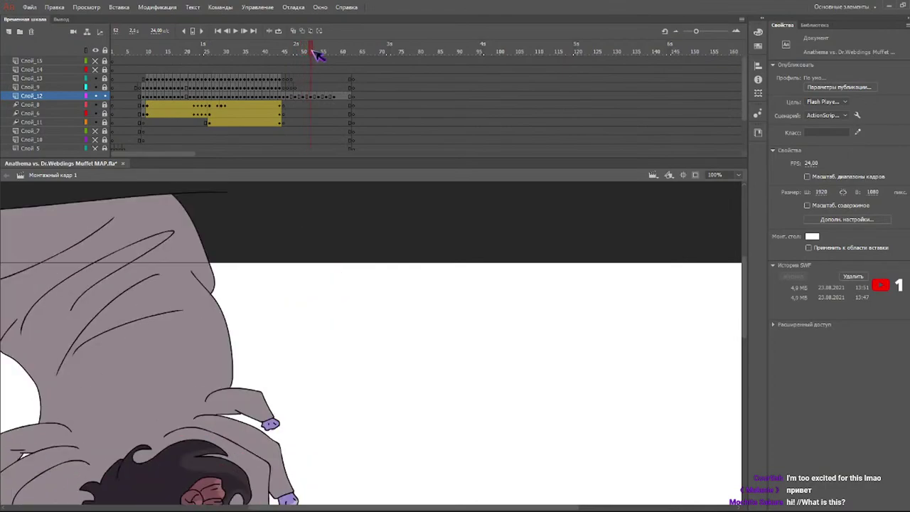
mouse_move(379, 504)
mouse_down()
mouse_move(270, 497)
mouse_move(217, 417)
mouse_up()
click(307, 313)
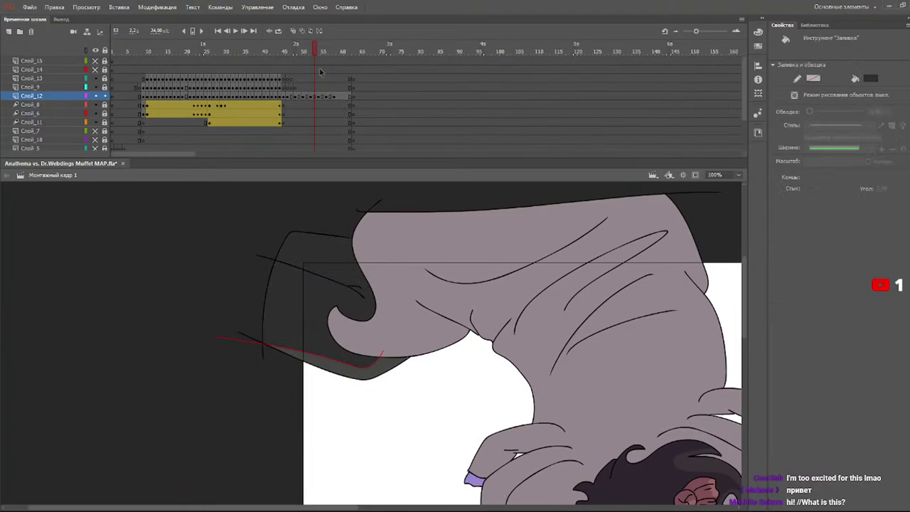
- Fill the trouser shadows on both legs with the sampled dark colour on frames 54, 56 and 58
click(324, 51)
click(391, 325)
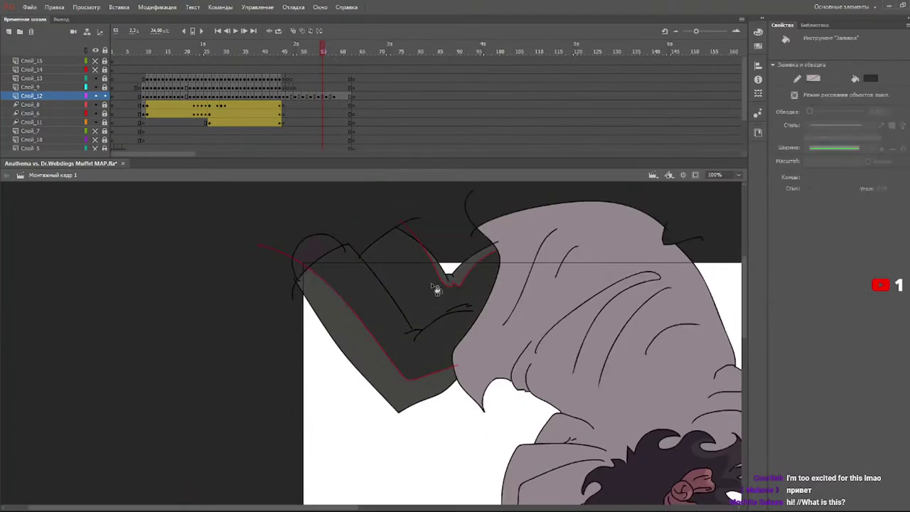
click(335, 56)
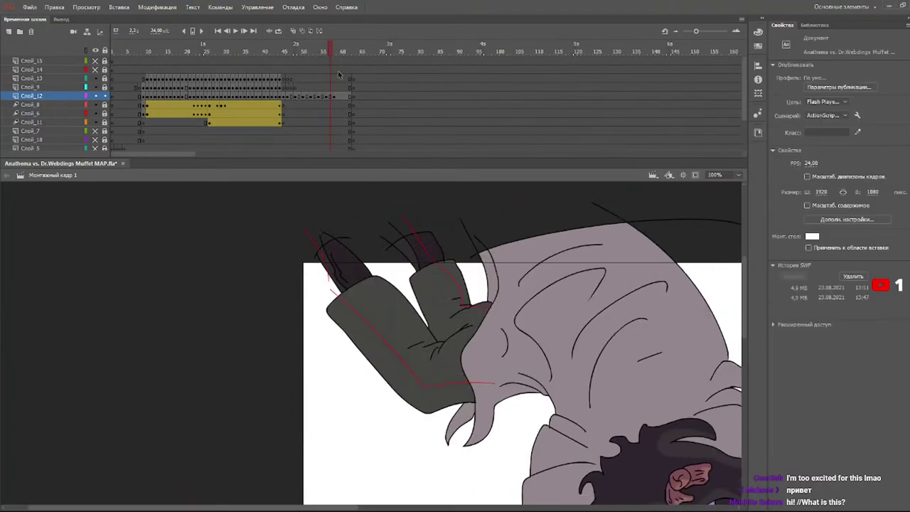
click(402, 326)
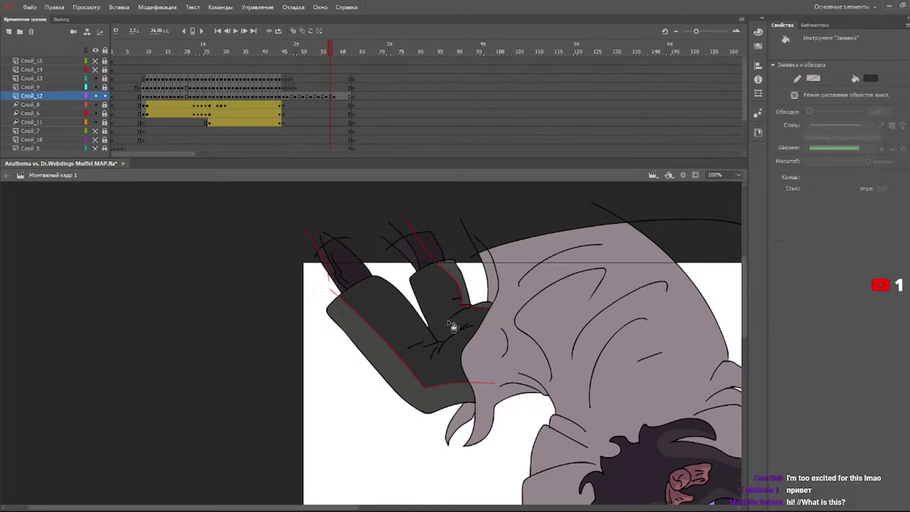
click(342, 57)
click(444, 325)
click(459, 331)
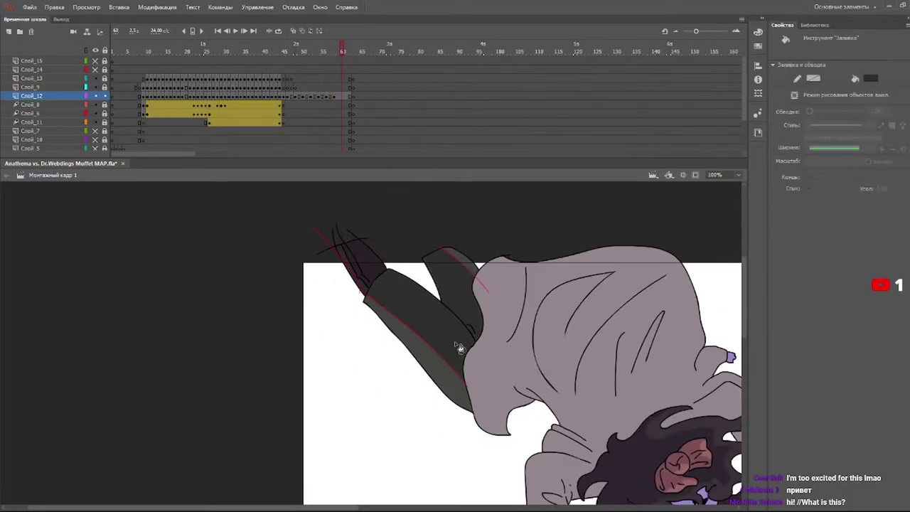
- Sample the boot's dark colour on frame 58 and fill the boot shadows on frames 54 and 56
key(i)
click(368, 285)
mouse_move(329, 51)
mouse_down()
mouse_move(304, 47)
mouse_move(323, 48)
mouse_up()
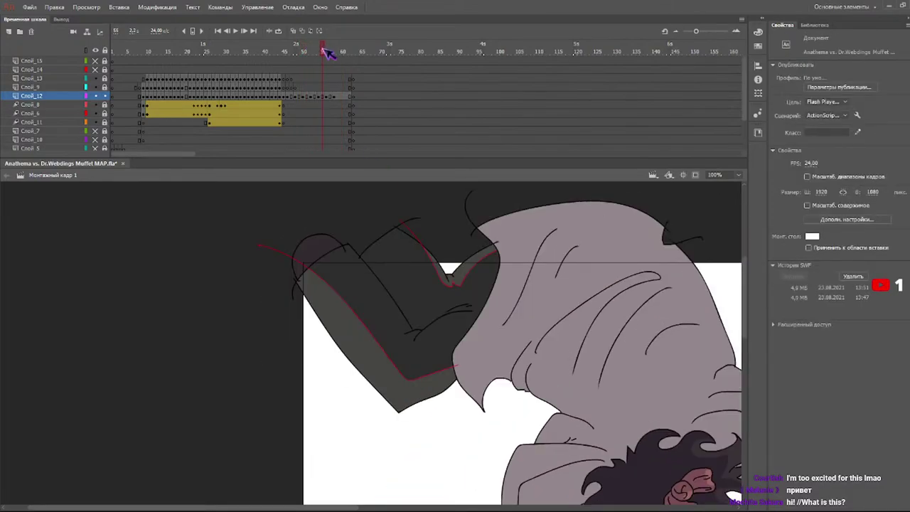
click(318, 238)
click(330, 52)
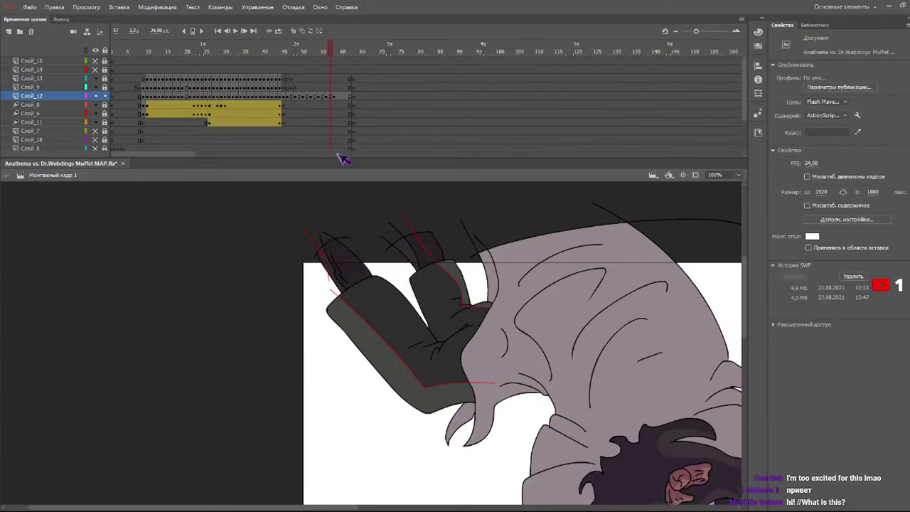
click(342, 275)
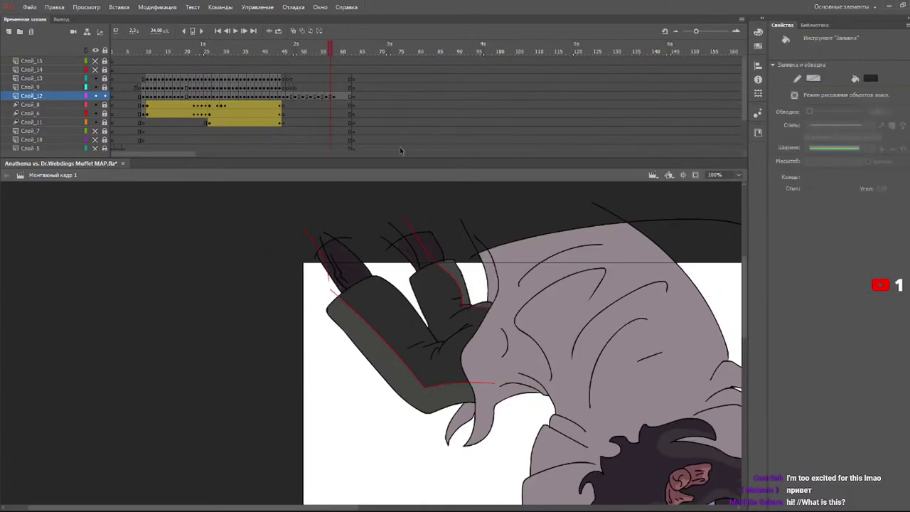
- Remove the red trouser guide-line stroke from frame 52 of layer Слой_12
click(345, 51)
drag(345, 51, 318, 51)
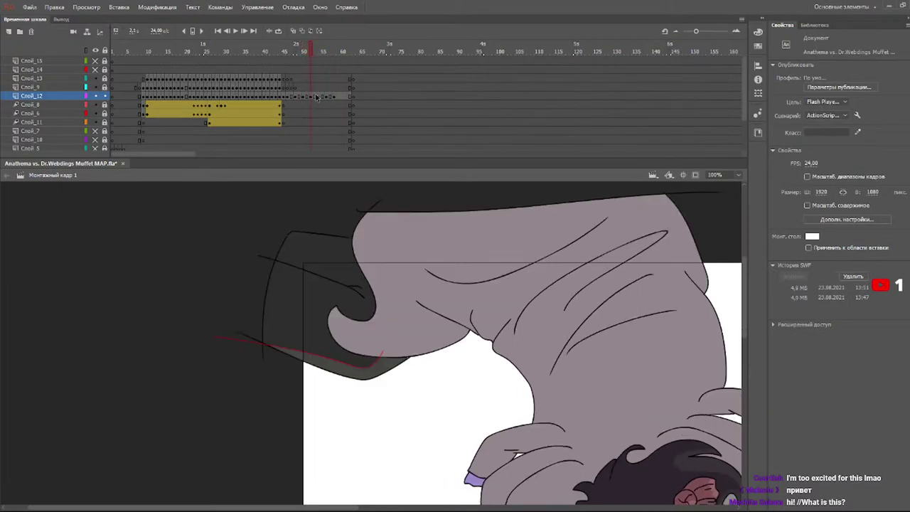
drag(307, 98, 322, 97)
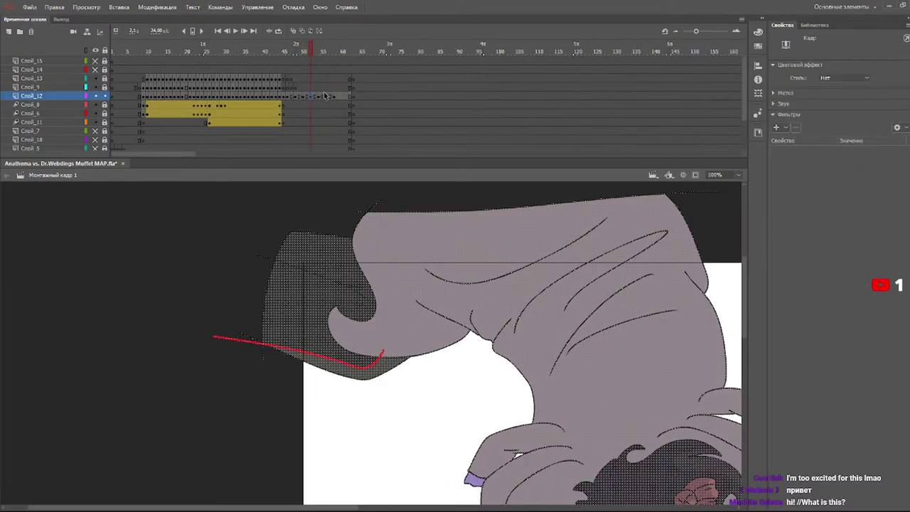
key(v)
click(810, 123)
click(794, 136)
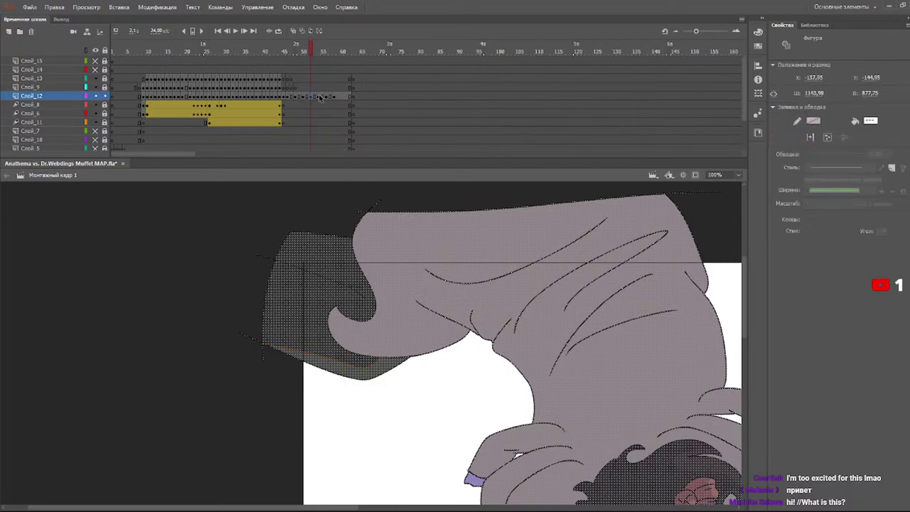
- Remove the red leg guide-line strokes from frame 54 of layer Слой_12
click(318, 96)
key(v)
click(813, 122)
click(794, 135)
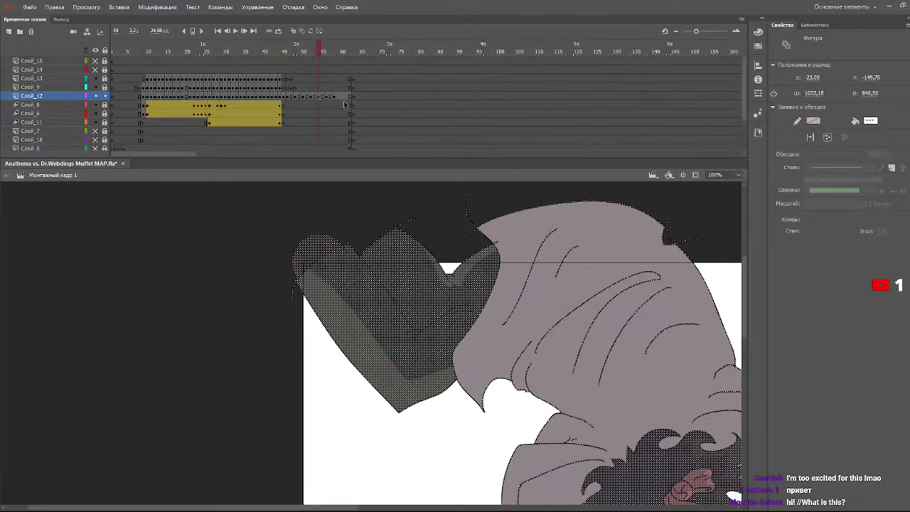
- Remove the red leg and boot guide-line strokes from frames 56 and 58 of layer Слой_12
click(327, 97)
key(v)
click(812, 123)
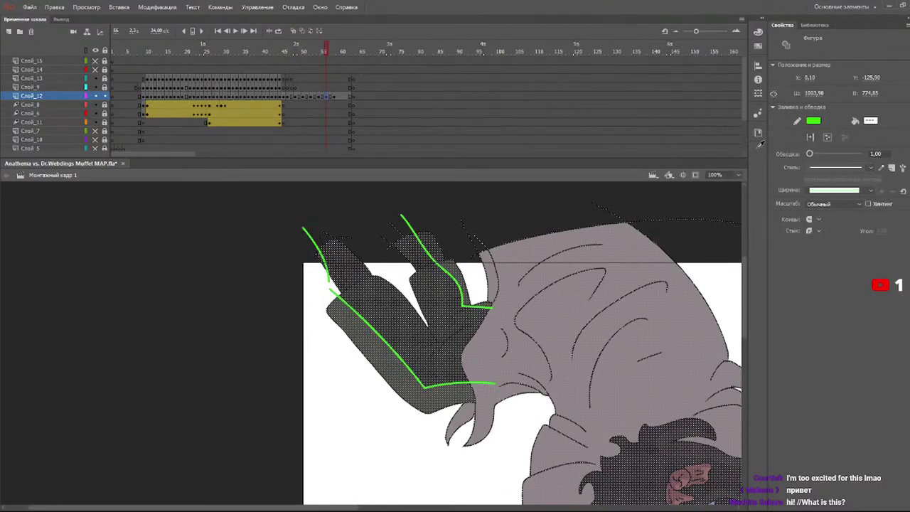
click(794, 136)
click(333, 96)
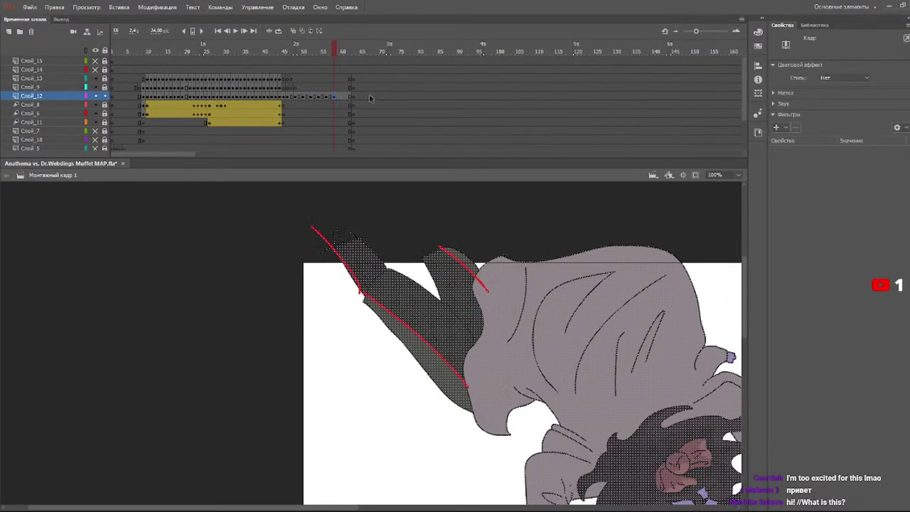
click(788, 135)
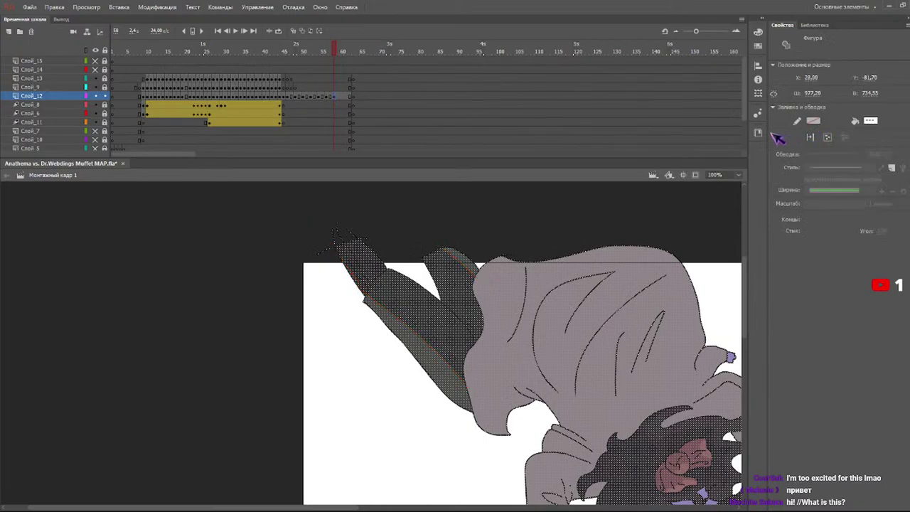
- Outline the cast shadow around the hair on frame 50 of layer Слой_12 with red Paint Brush guide lines
mouse_move(361, 51)
mouse_down()
mouse_move(293, 57)
mouse_move(315, 55)
mouse_up()
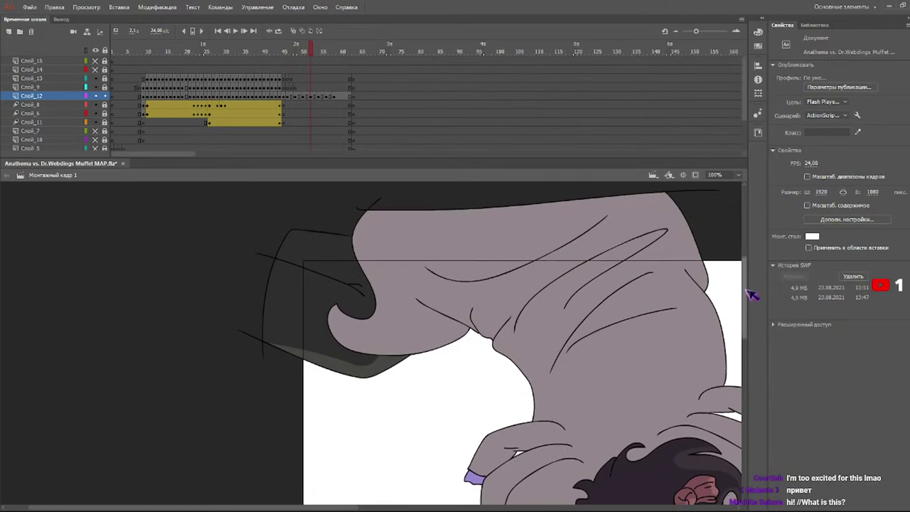
scroll(753, 313, down, 3)
drag(359, 507, 469, 508)
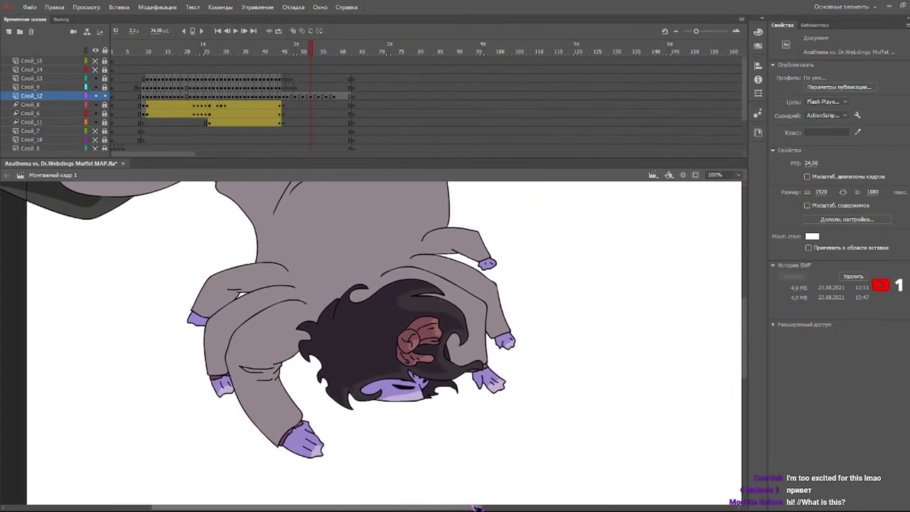
drag(744, 348, 743, 321)
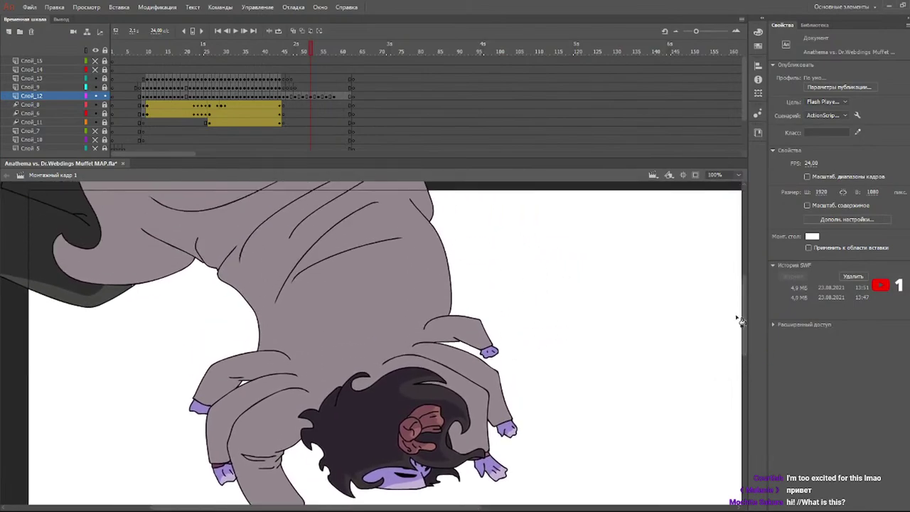
click(298, 53)
click(304, 52)
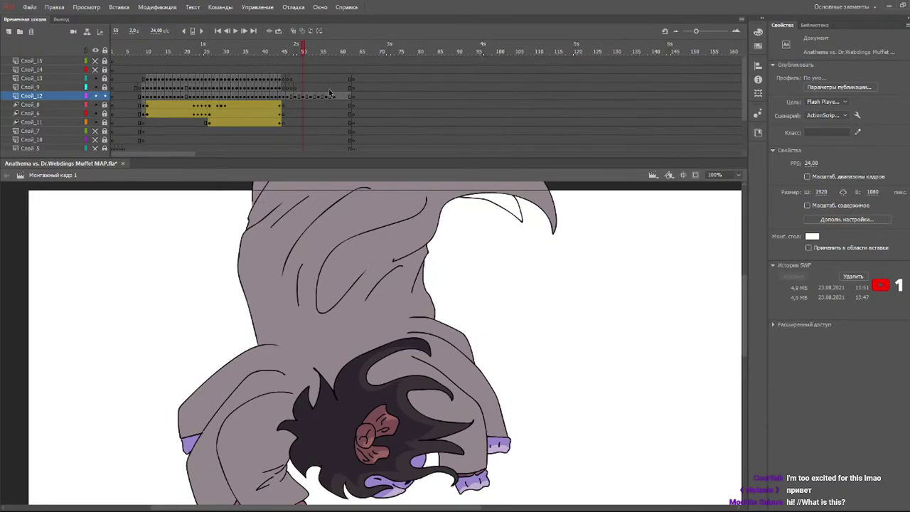
key(y)
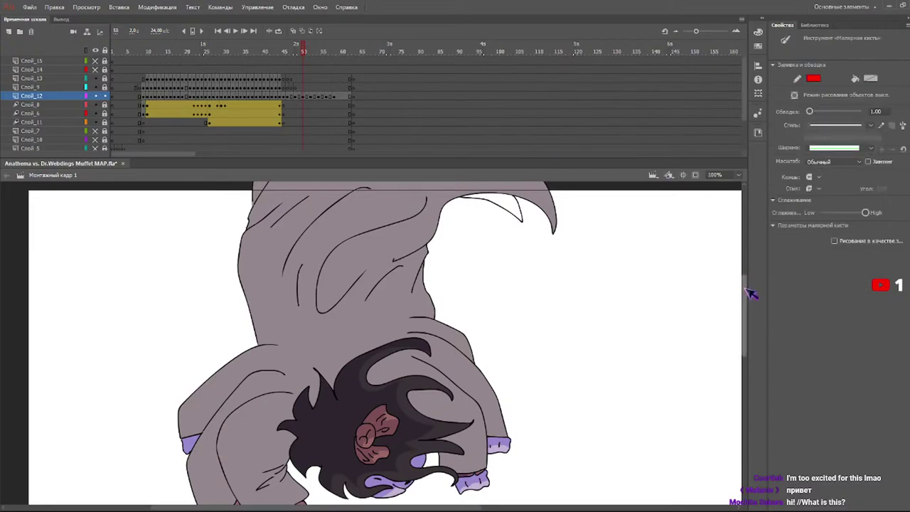
scroll(745, 298, down, 4)
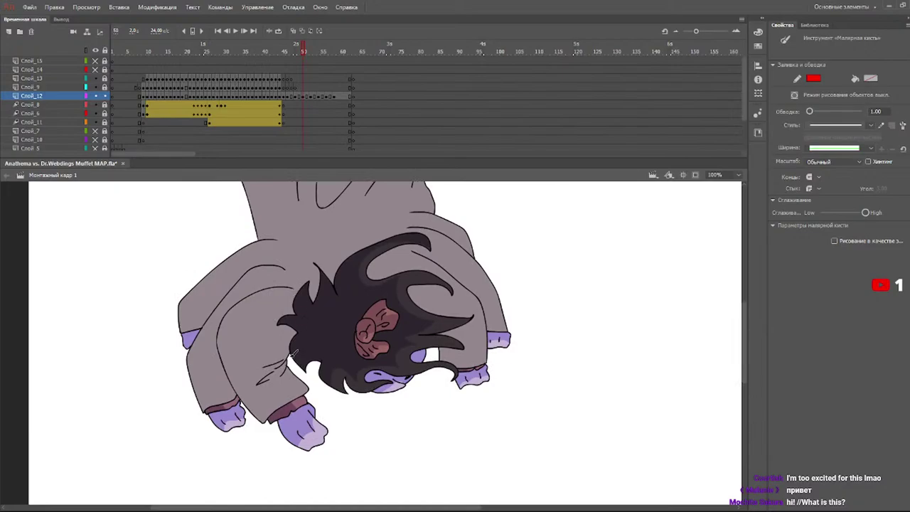
mouse_move(291, 355)
mouse_down()
mouse_move(278, 329)
mouse_move(282, 306)
mouse_move(308, 274)
mouse_move(304, 249)
mouse_up()
mouse_move(358, 240)
mouse_down()
mouse_move(402, 226)
mouse_move(417, 232)
mouse_up()
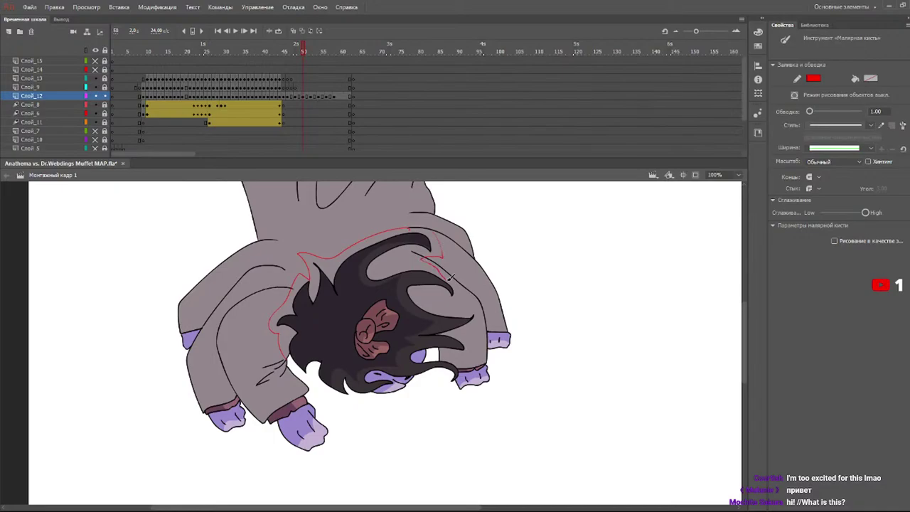
mouse_move(451, 276)
mouse_down()
mouse_move(453, 300)
mouse_move(480, 320)
mouse_up()
drag(461, 357, 458, 369)
- Draw red shadow guide lines along the sleeves on both sides of the character on frame 50
drag(495, 294, 496, 353)
mouse_move(410, 225)
mouse_down()
mouse_move(448, 224)
mouse_move(503, 278)
mouse_up()
mouse_move(286, 267)
mouse_down()
mouse_move(260, 276)
mouse_move(217, 317)
mouse_move(212, 407)
mouse_up()
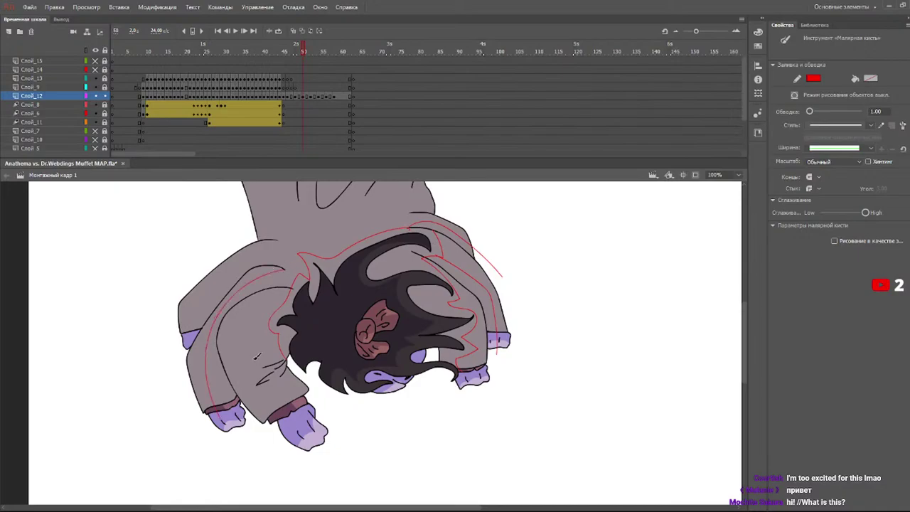
mouse_move(287, 292)
mouse_down()
mouse_move(250, 318)
mouse_move(251, 347)
mouse_move(282, 359)
mouse_move(291, 403)
mouse_up()
- Draw red shadow guide lines across the coat's torso folds and its flared hem tip on frame 50
drag(749, 352, 751, 315)
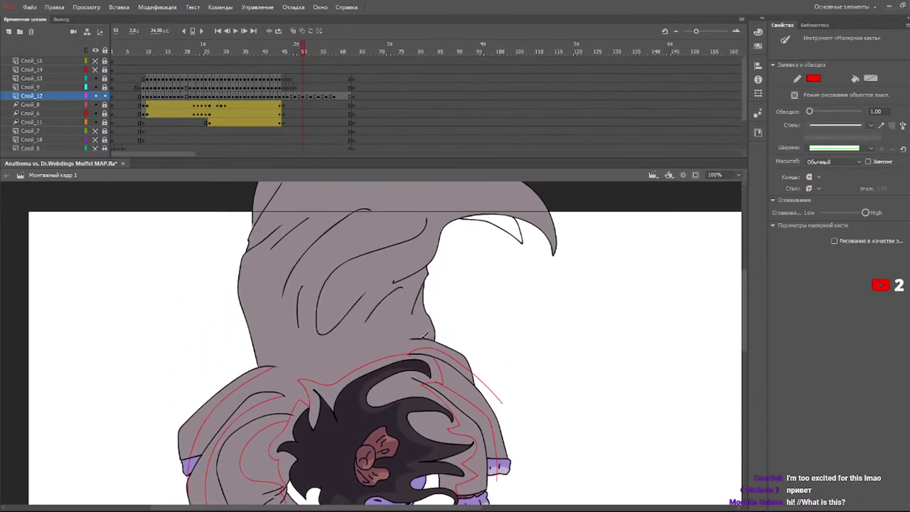
mouse_move(412, 311)
mouse_down()
mouse_move(378, 315)
mouse_move(318, 341)
mouse_move(302, 325)
mouse_move(301, 336)
mouse_move(281, 334)
mouse_move(280, 360)
mouse_up()
key(ctrl+z)
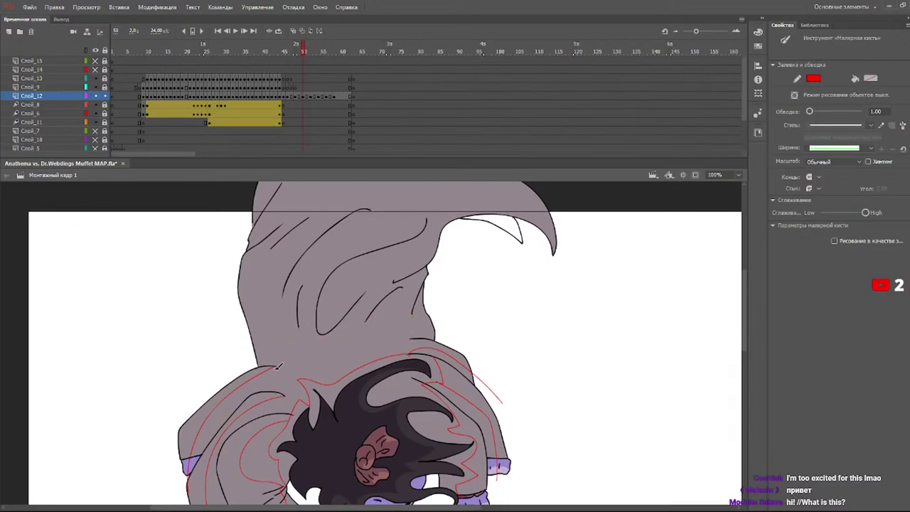
drag(280, 361, 302, 327)
mouse_move(364, 306)
mouse_down()
mouse_move(374, 321)
mouse_move(444, 263)
mouse_up()
drag(416, 324, 441, 289)
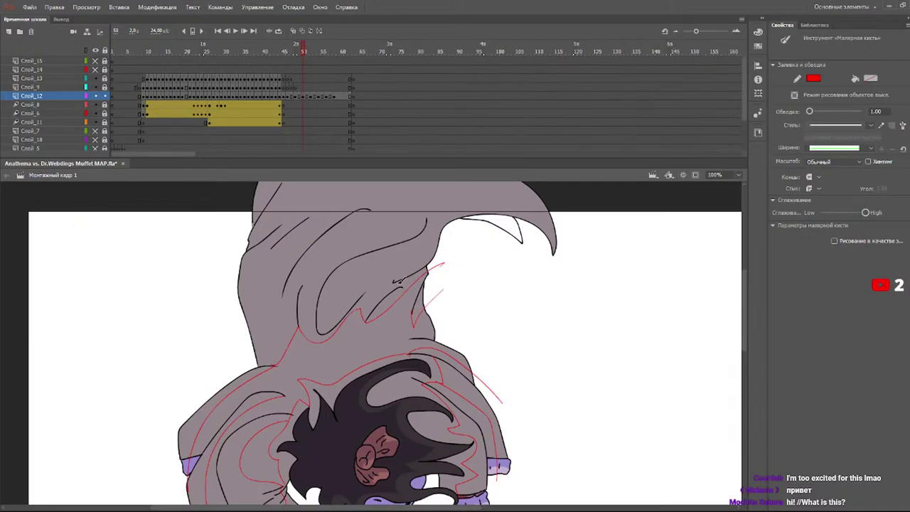
drag(528, 209, 562, 282)
- Outline the cast shadow around the hair on frame 52 with a red guide line
click(313, 56)
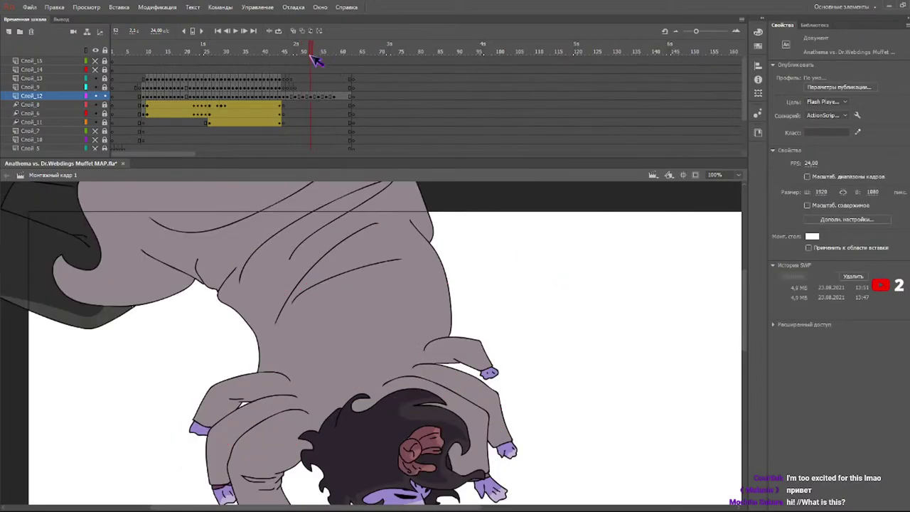
mouse_move(740, 315)
mouse_down()
mouse_move(740, 350)
mouse_move(745, 342)
mouse_up()
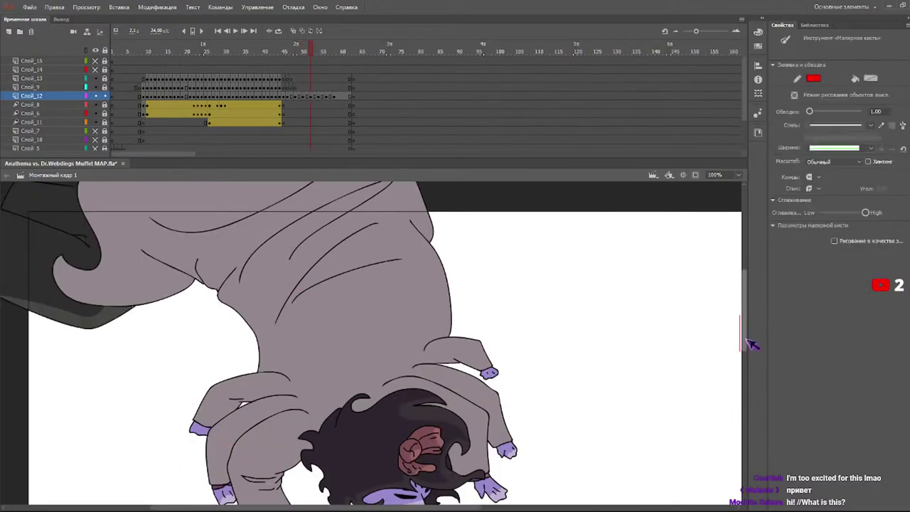
scroll(752, 348, down, 5)
mouse_move(301, 320)
mouse_down()
mouse_move(306, 276)
mouse_move(344, 246)
mouse_move(422, 234)
mouse_move(451, 247)
mouse_move(475, 276)
mouse_move(481, 299)
mouse_move(464, 315)
mouse_move(489, 311)
mouse_up()
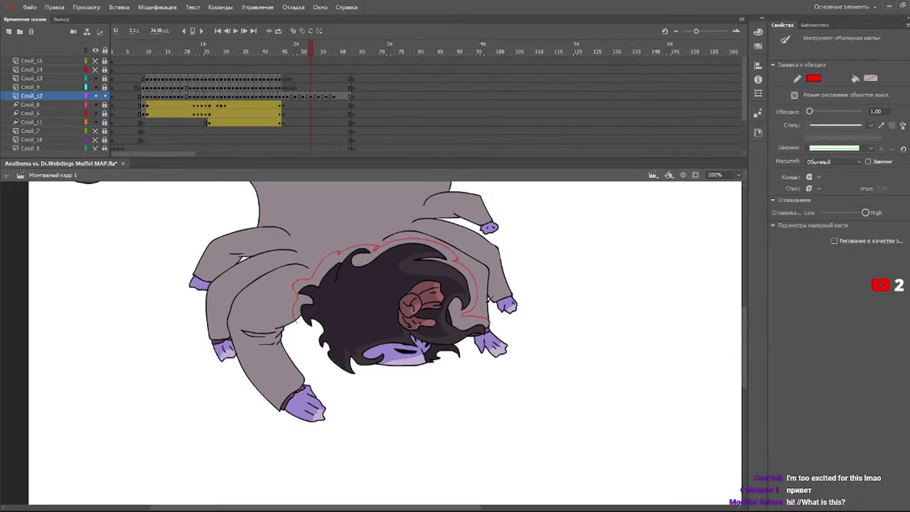
- Draw red shadow guide lines along all the sleeves on frame 52, redoing the first stroke
mouse_move(406, 230)
mouse_down()
mouse_move(427, 228)
mouse_move(390, 231)
mouse_move(425, 226)
mouse_move(484, 246)
mouse_move(504, 316)
mouse_up()
key(ctrl+z)
mouse_move(417, 221)
mouse_down()
mouse_move(462, 200)
mouse_move(500, 239)
mouse_up()
mouse_move(310, 265)
mouse_down()
mouse_move(272, 288)
mouse_move(286, 329)
mouse_up()
drag(278, 361, 293, 410)
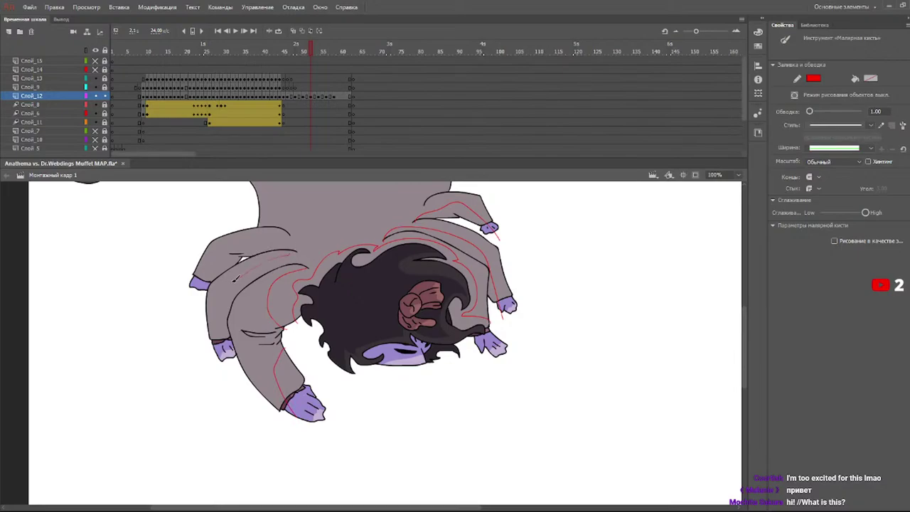
drag(215, 364, 235, 285)
drag(246, 252, 242, 255)
drag(202, 280, 190, 308)
- Draw red shadow guide lines from the sleeve up the coat's torso folds to the hem on frame 52
drag(744, 339, 742, 299)
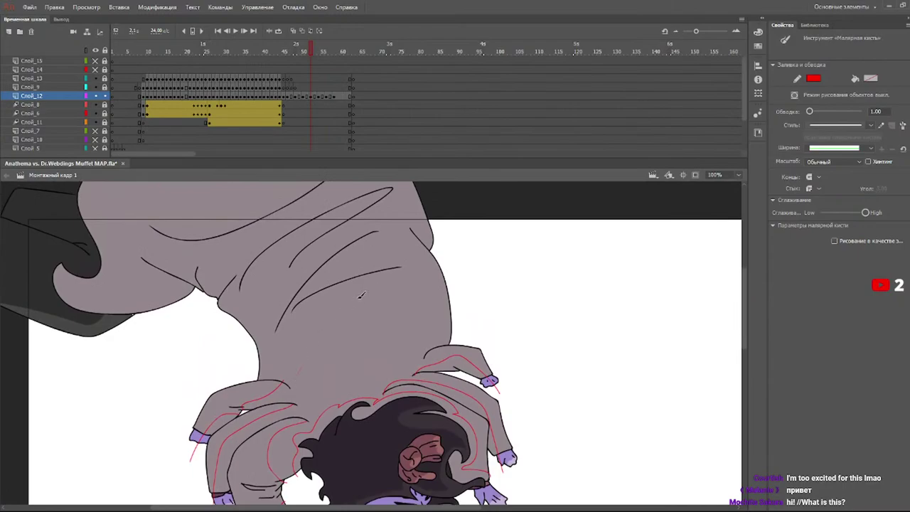
drag(396, 268, 286, 388)
key(ctrl+z)
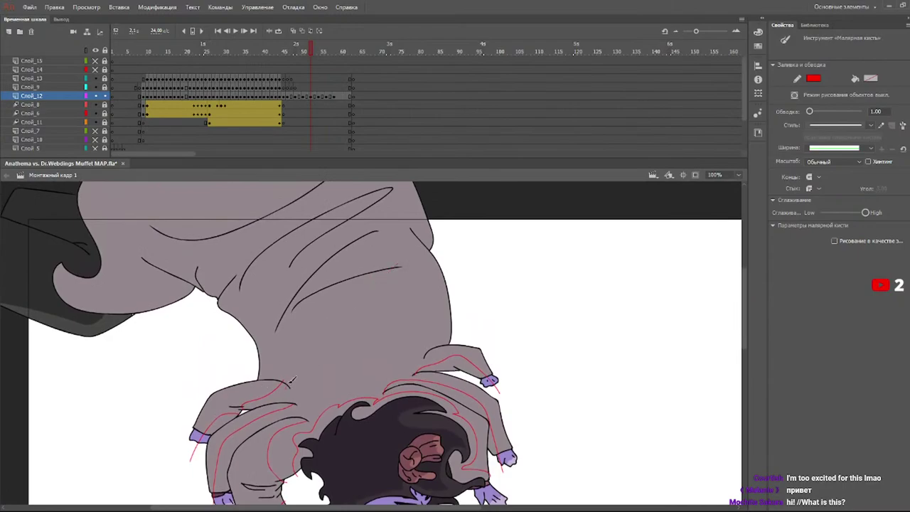
mouse_move(406, 263)
mouse_down()
mouse_move(377, 261)
mouse_move(379, 231)
mouse_move(433, 248)
mouse_move(379, 179)
mouse_up()
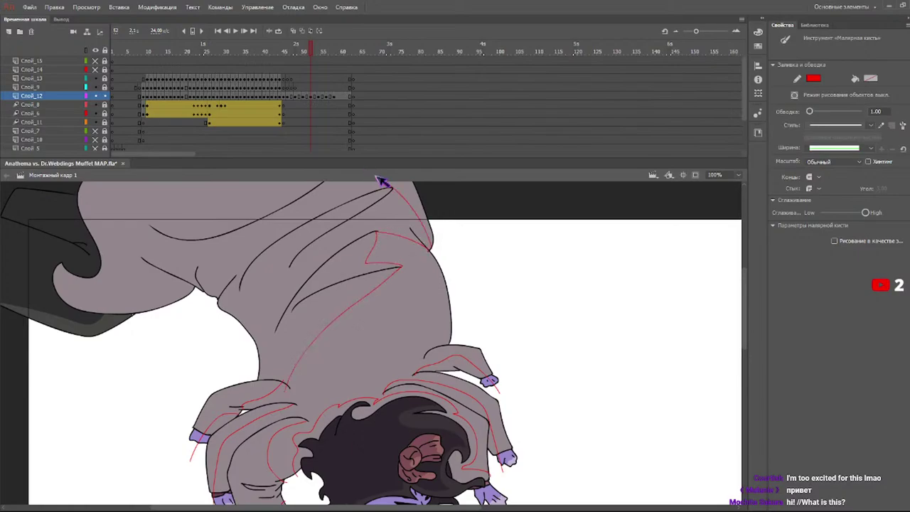
scroll(739, 295, up, 3)
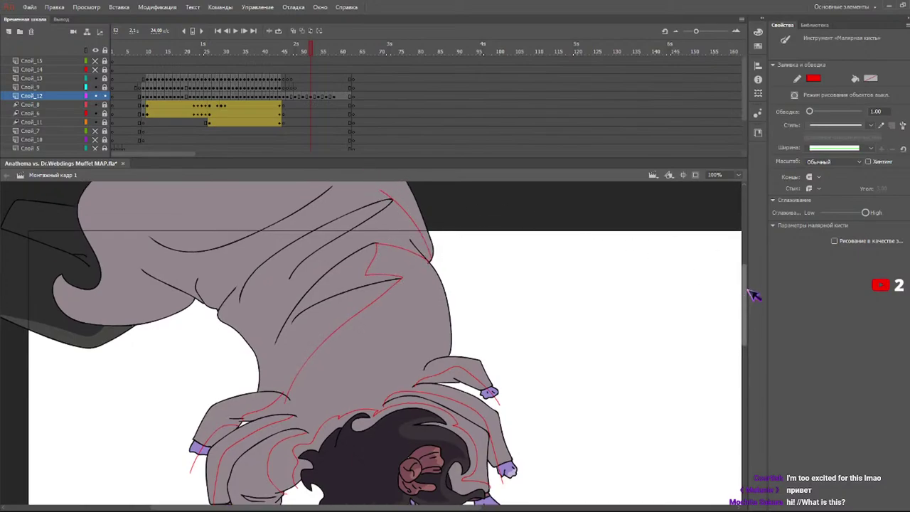
drag(434, 259, 465, 254)
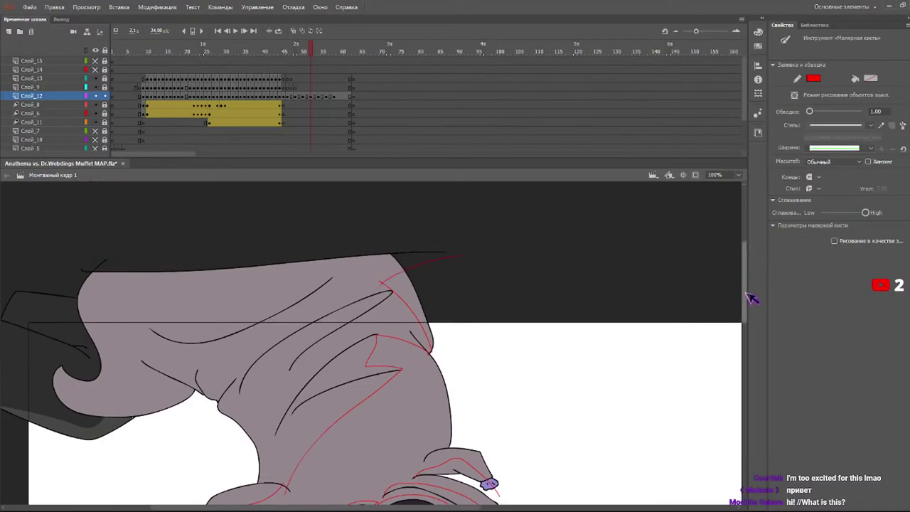
- Outline the cast shadow around the hair on frame 54 with red guide lines reaching the near sleeve cuff
scroll(749, 306, down, 3)
scroll(752, 319, down, 2)
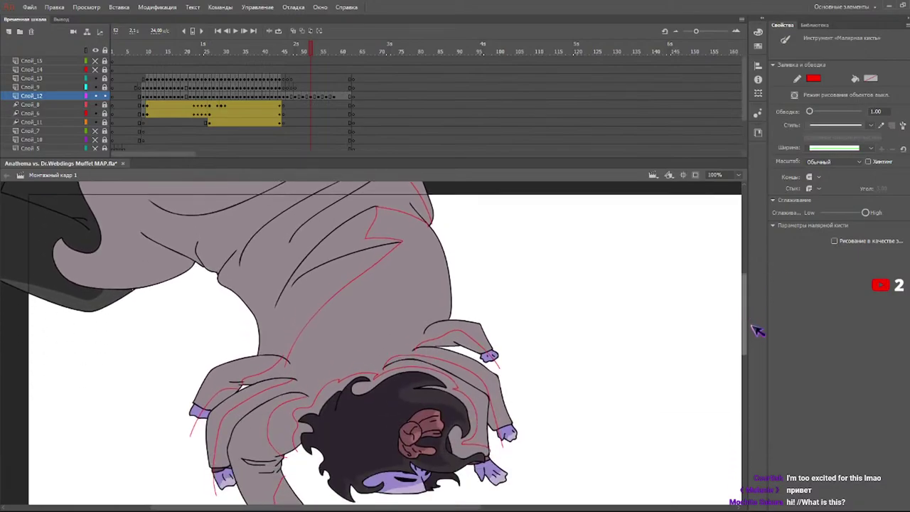
click(319, 52)
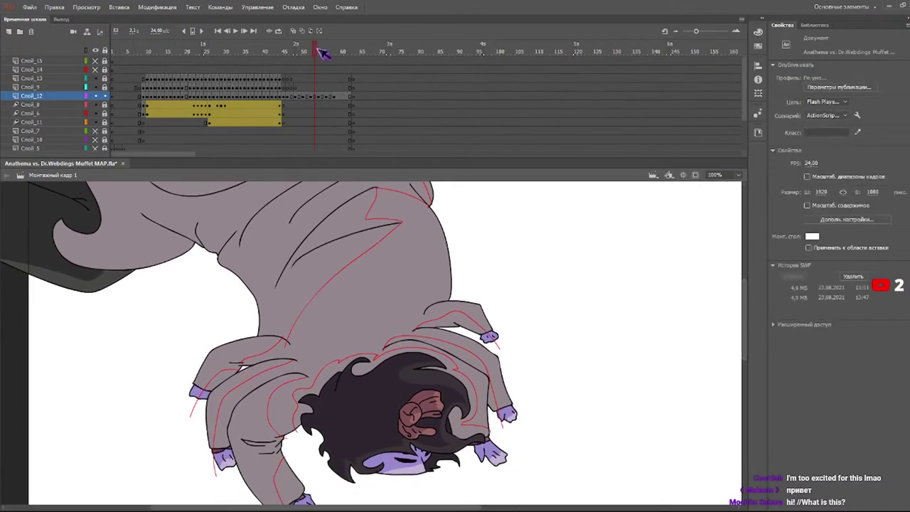
scroll(294, 326, down, 3)
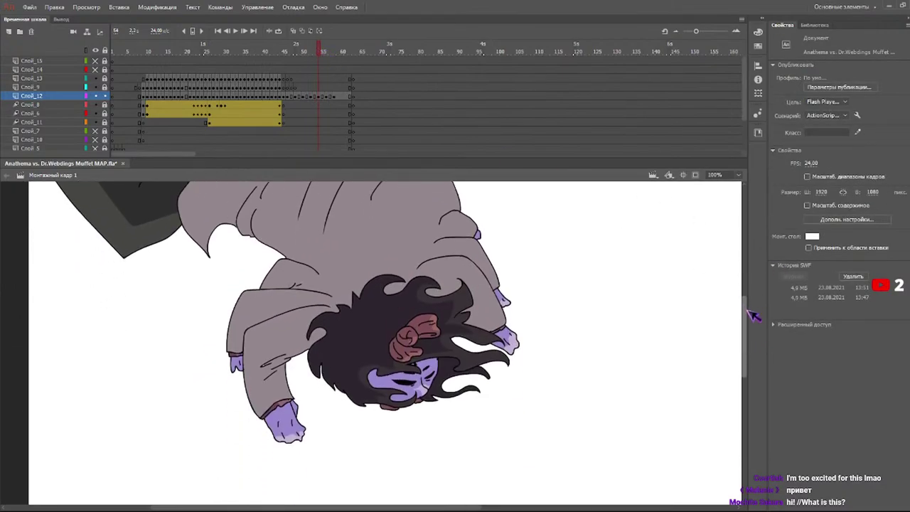
drag(306, 348, 310, 309)
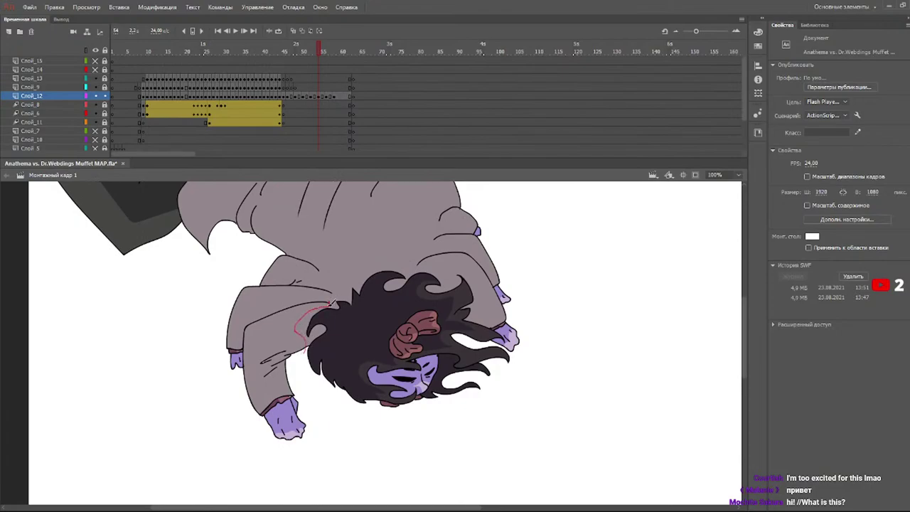
key(ctrl+z)
drag(301, 353, 311, 308)
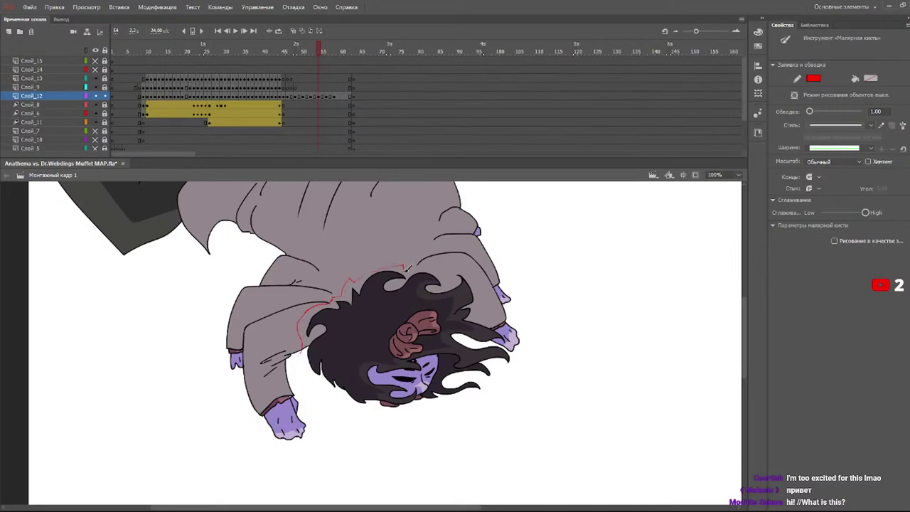
mouse_move(452, 266)
mouse_down()
mouse_move(485, 307)
mouse_move(522, 328)
mouse_up()
- Draw red shadow guide lines along the sleeves and forearms on both sides of the character on frame 54
mouse_move(421, 257)
mouse_down()
mouse_move(444, 241)
mouse_move(472, 241)
mouse_move(521, 310)
mouse_up()
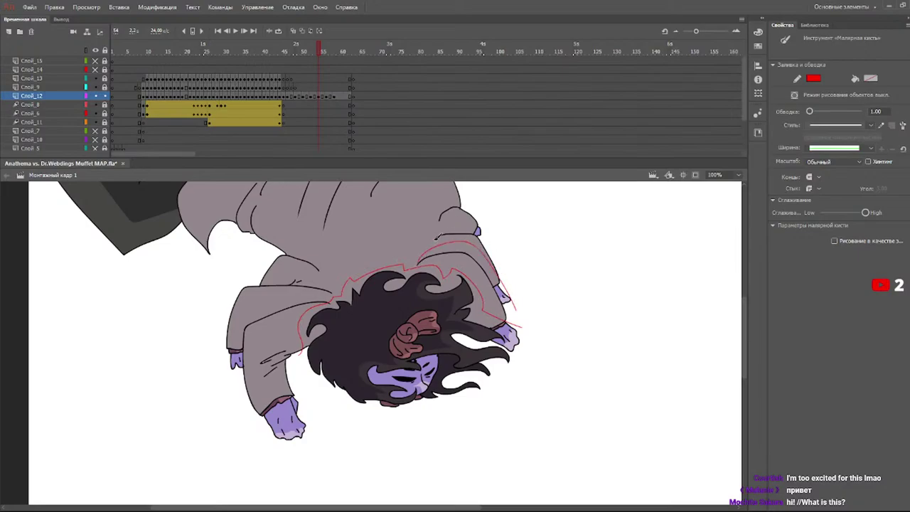
drag(496, 220, 427, 236)
mouse_move(273, 317)
mouse_down()
mouse_move(274, 337)
mouse_move(300, 311)
mouse_up()
drag(274, 380, 274, 401)
drag(243, 310, 232, 378)
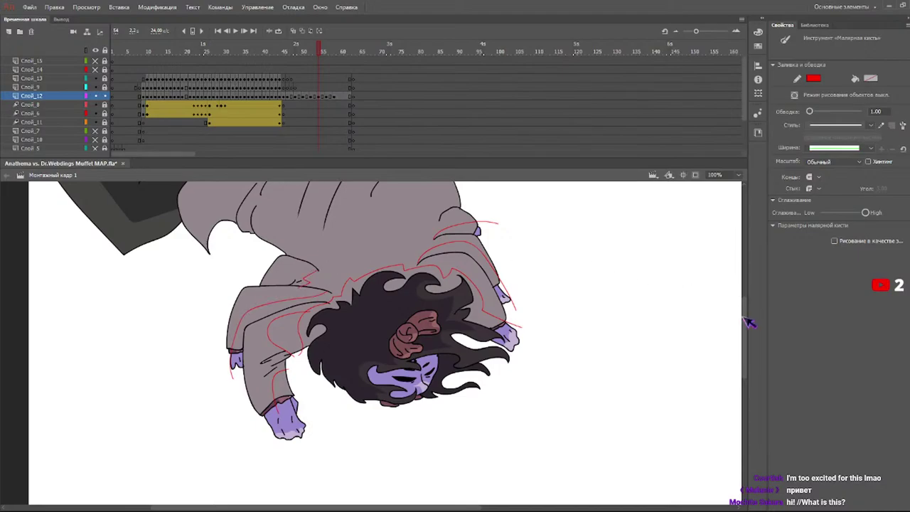
- Draw red shadow guide lines over the coat's torso folds up to its upper edge on frame 54
scroll(746, 309, up, 2)
scroll(751, 308, up, 1)
drag(355, 273, 371, 256)
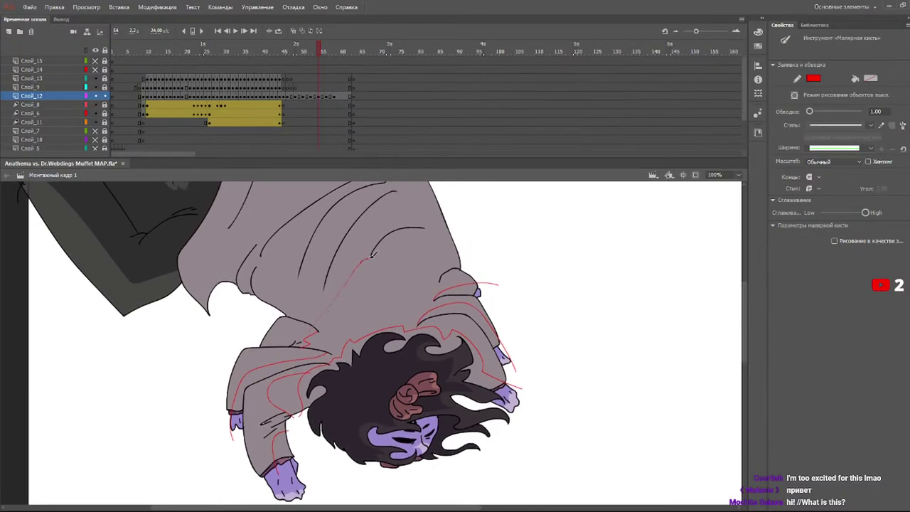
scroll(743, 299, up, 3)
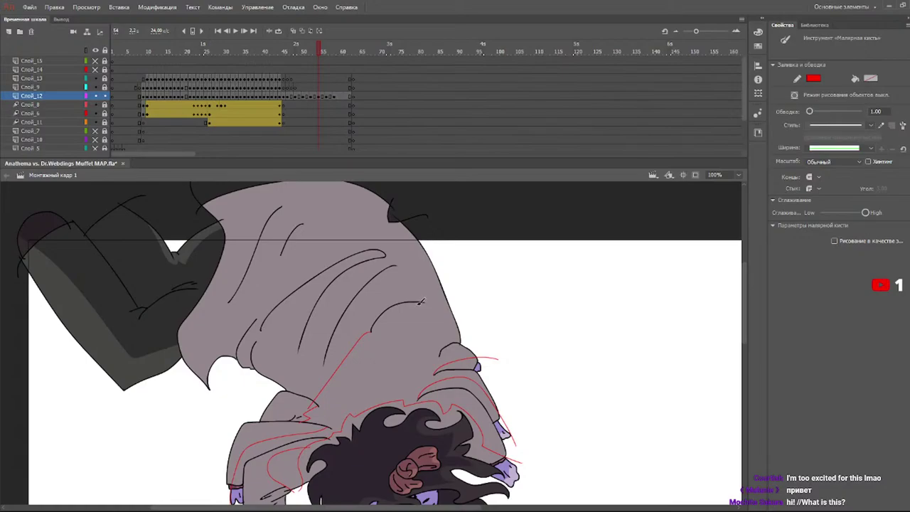
drag(419, 294, 411, 284)
drag(409, 249, 437, 213)
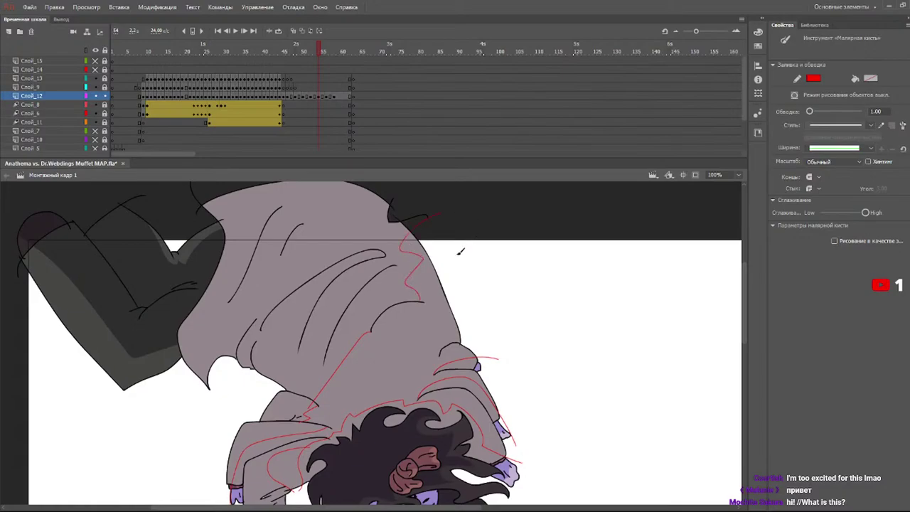
- Outline the cast shadow around the hair on frame 57 with red guide lines
drag(744, 299, 746, 324)
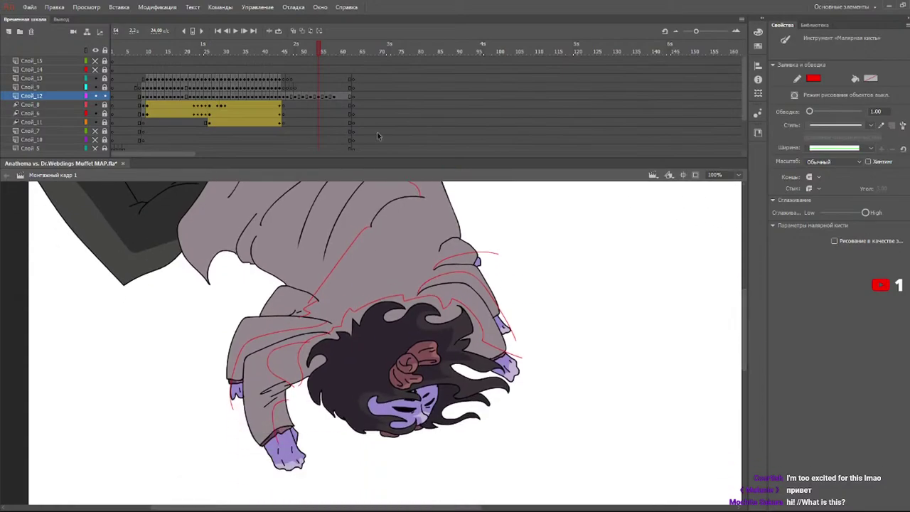
click(332, 54)
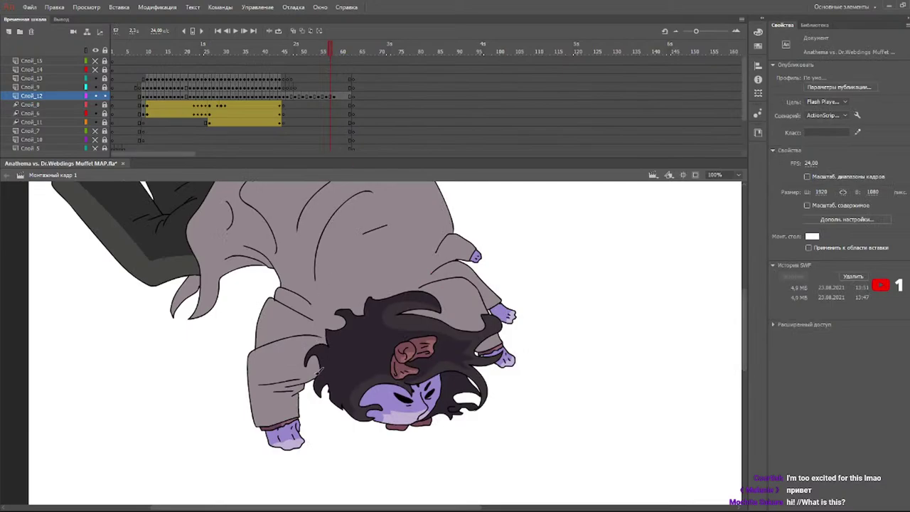
mouse_move(313, 380)
mouse_down()
mouse_move(302, 365)
mouse_move(307, 341)
mouse_move(350, 296)
mouse_up()
drag(415, 285, 457, 300)
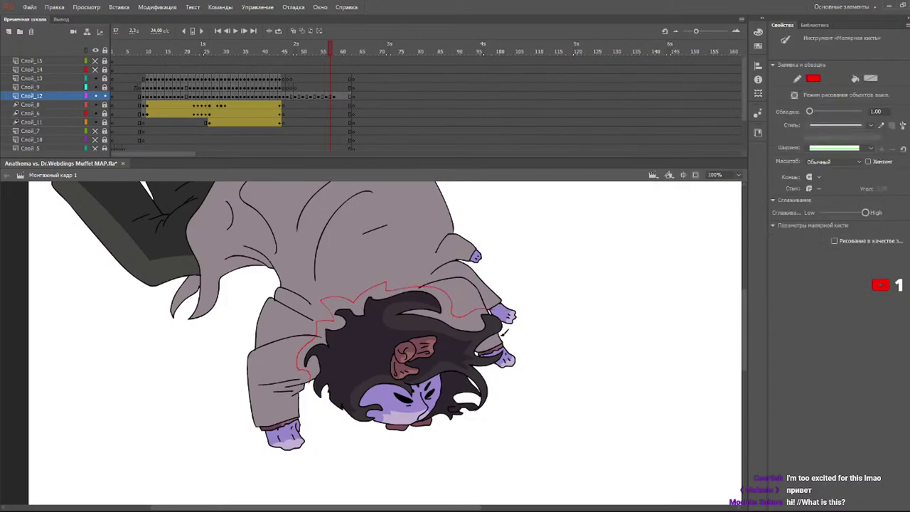
- Draw red shadow guide lines along the sleeves and cuffs on both sides of the character on frame 57
mouse_move(424, 284)
mouse_down()
mouse_move(470, 265)
mouse_move(519, 300)
mouse_up()
drag(430, 273, 499, 252)
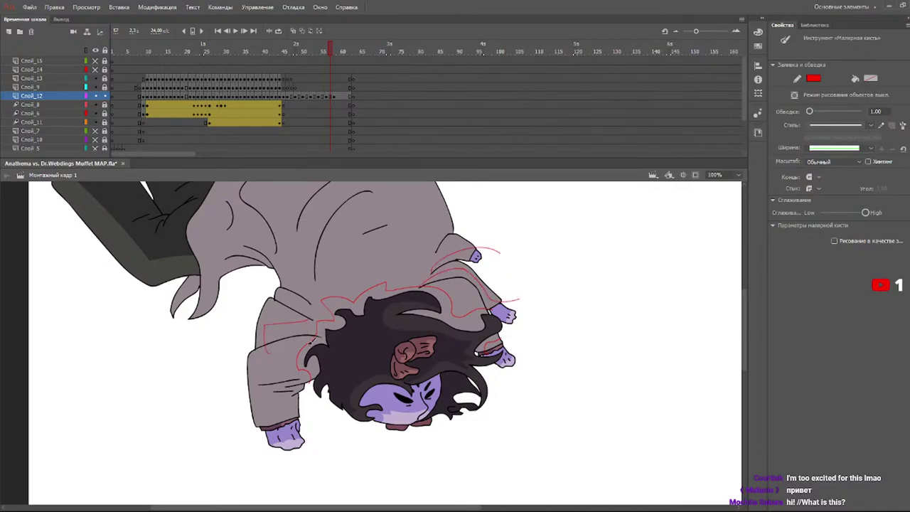
mouse_move(280, 350)
mouse_down()
mouse_move(313, 384)
mouse_move(304, 403)
mouse_move(279, 408)
mouse_move(275, 431)
mouse_up()
scroll(426, 302, up, 3)
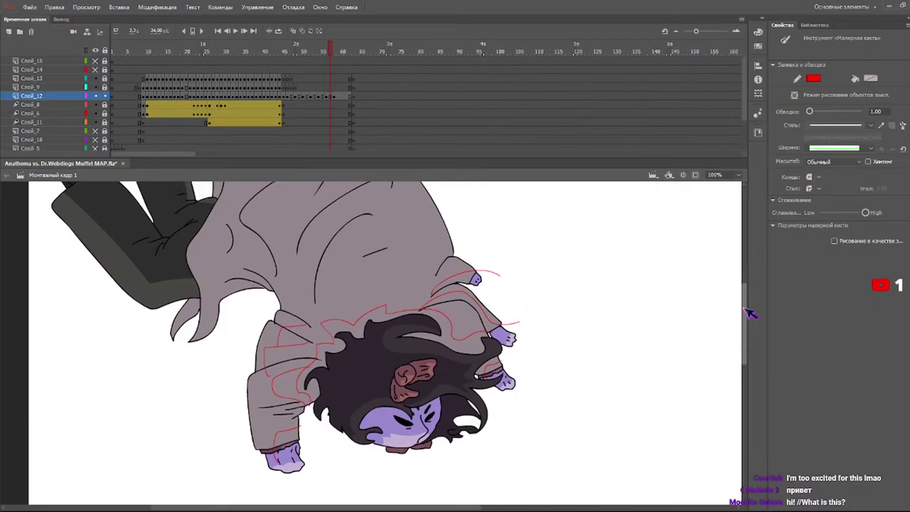
- Draw red shadow guide lines across the coat's torso folds and beside the uppermost sleeve on frame 57
mouse_move(339, 323)
mouse_down()
mouse_move(363, 294)
mouse_move(451, 229)
mouse_up()
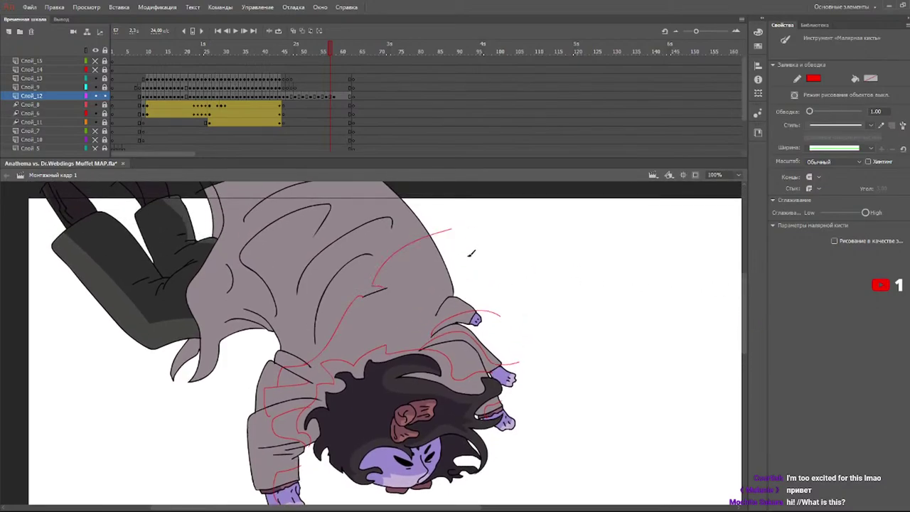
drag(437, 314, 476, 264)
- Outline the hair's cast shadow and the shadows on the lower sleeves with red guide lines on frame 59
click(339, 53)
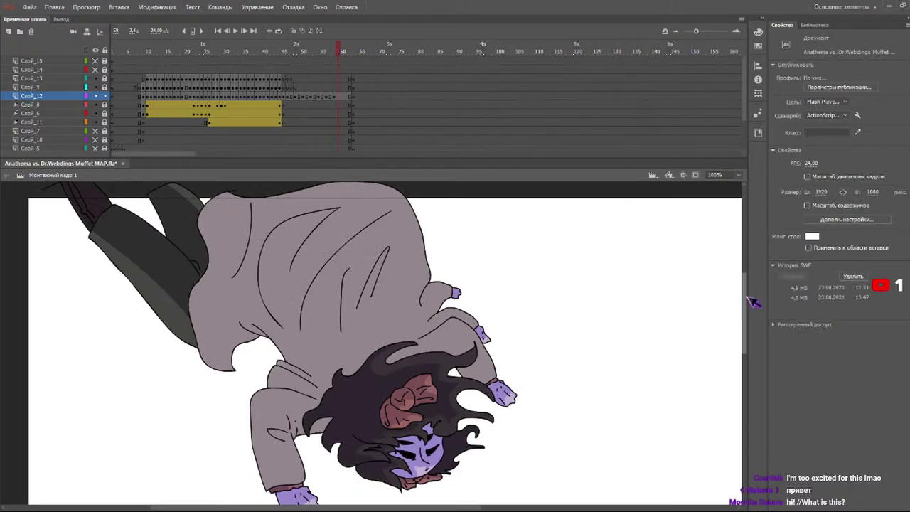
scroll(745, 304, up, 3)
drag(745, 267, 745, 363)
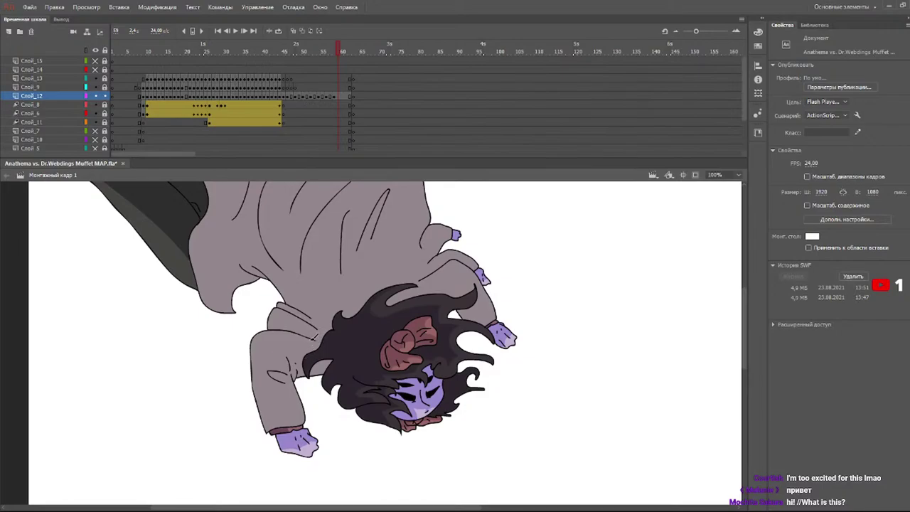
drag(294, 370, 327, 304)
mouse_move(467, 283)
mouse_down()
mouse_move(494, 277)
mouse_move(500, 290)
mouse_move(481, 306)
mouse_move(499, 324)
mouse_up()
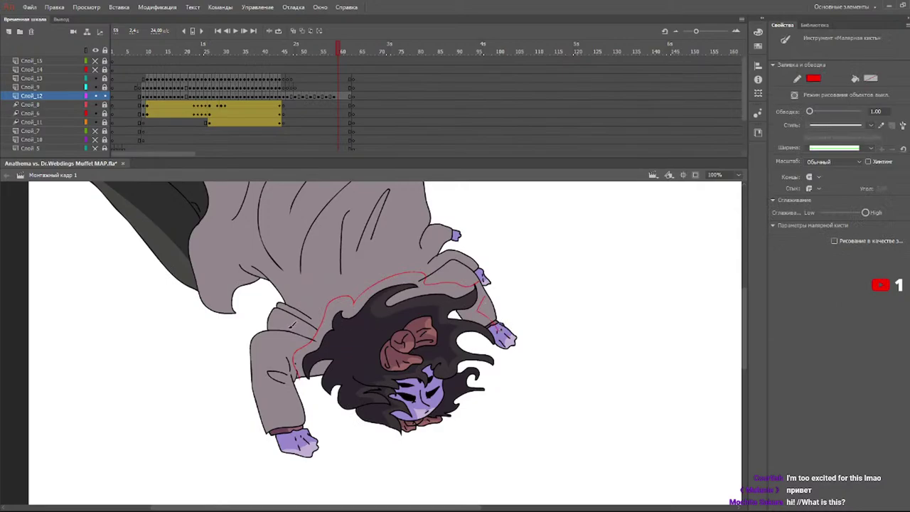
drag(299, 388, 283, 438)
- Draw red shadow guide lines on the upper right-hand sleeves and across the coat's torso folds on frame 59
scroll(746, 311, up, 3)
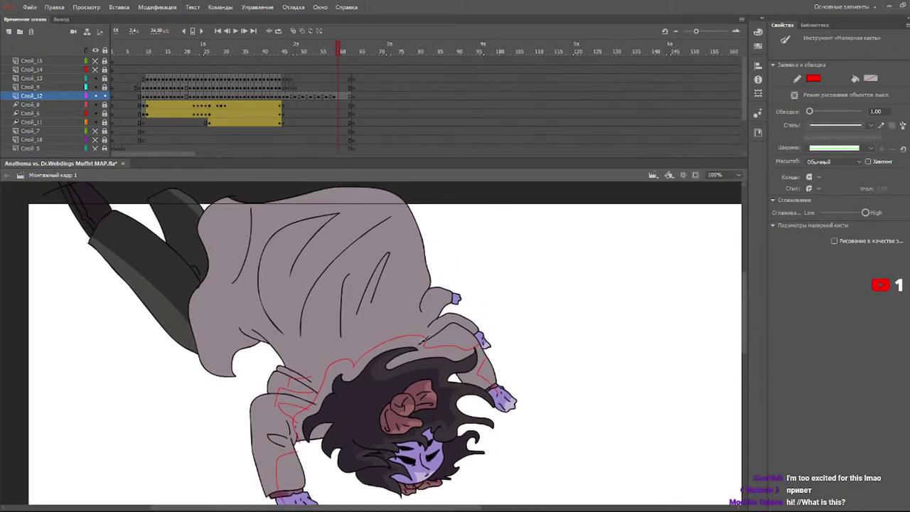
mouse_move(429, 327)
mouse_down()
mouse_move(451, 317)
mouse_move(494, 318)
mouse_up()
drag(432, 310, 469, 274)
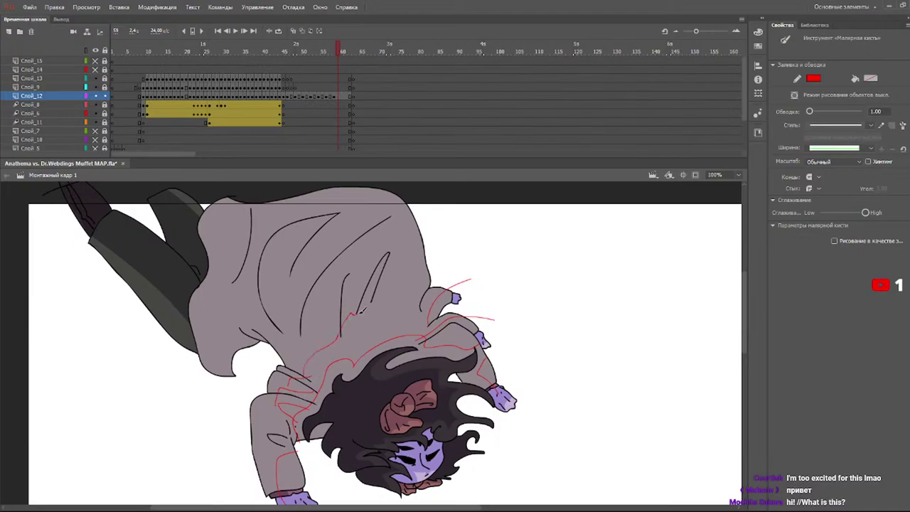
drag(477, 255, 476, 256)
- Fill the coat's torso, coattail and outer left sleeve shadows on frame 51 with the darker coat colour
mouse_move(321, 49)
mouse_down()
mouse_move(291, 47)
mouse_move(346, 70)
mouse_move(304, 65)
mouse_move(299, 58)
mouse_move(331, 61)
mouse_move(351, 80)
mouse_move(267, 86)
mouse_up()
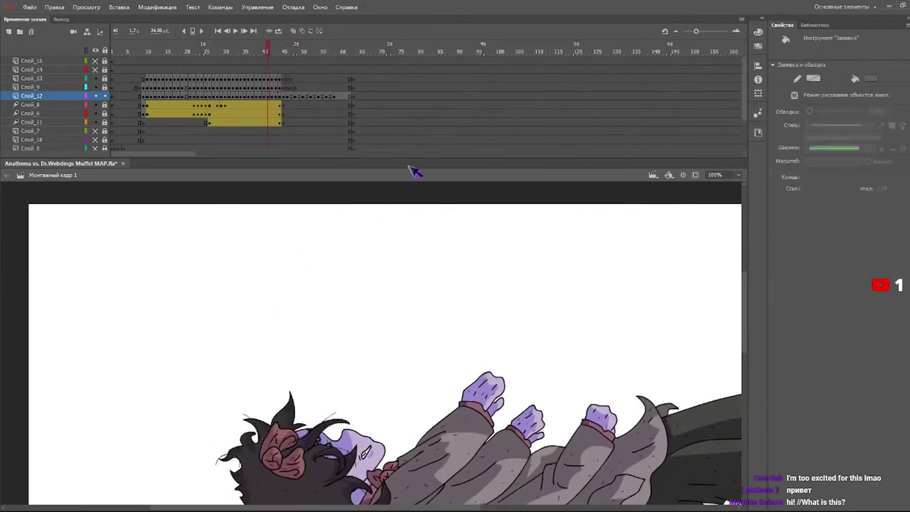
click(301, 51)
drag(299, 47, 306, 45)
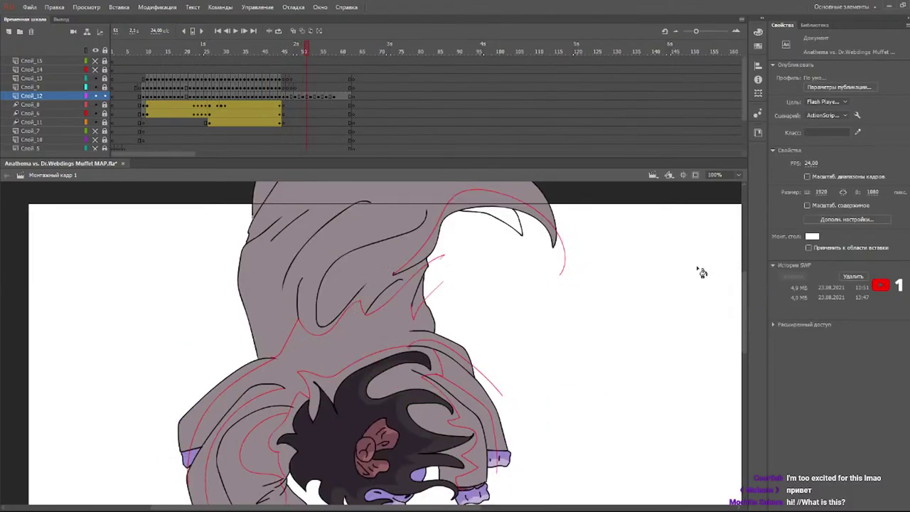
key(k)
click(531, 194)
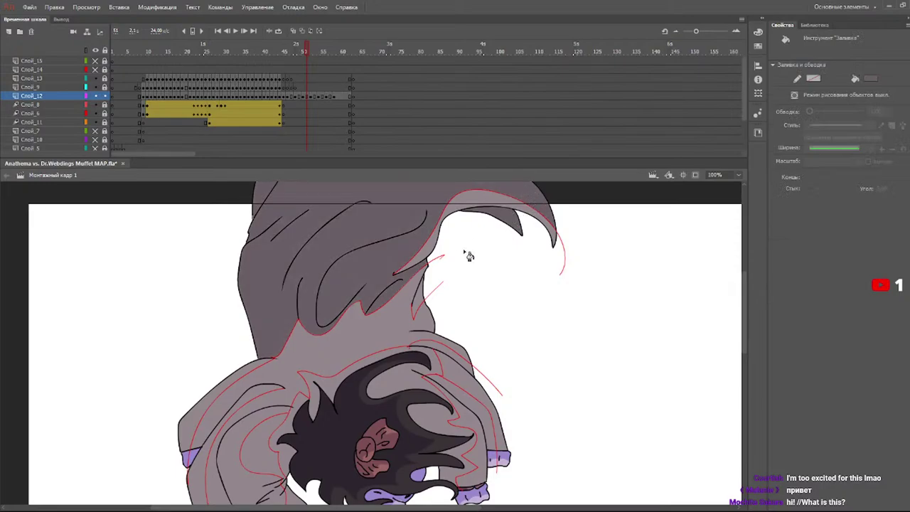
click(232, 387)
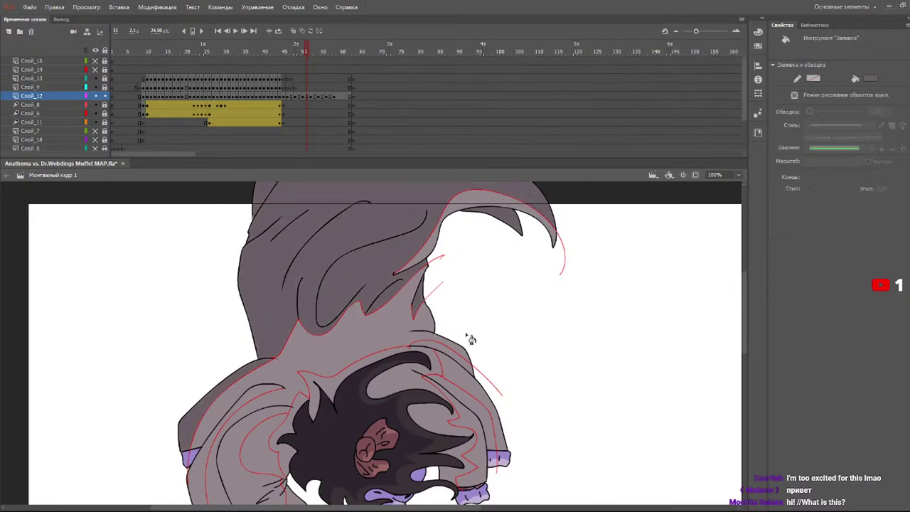
- Fill the shadows around the hair and on the remaining sleeves on both sides of the character on frame 51
drag(744, 313, 746, 338)
click(424, 313)
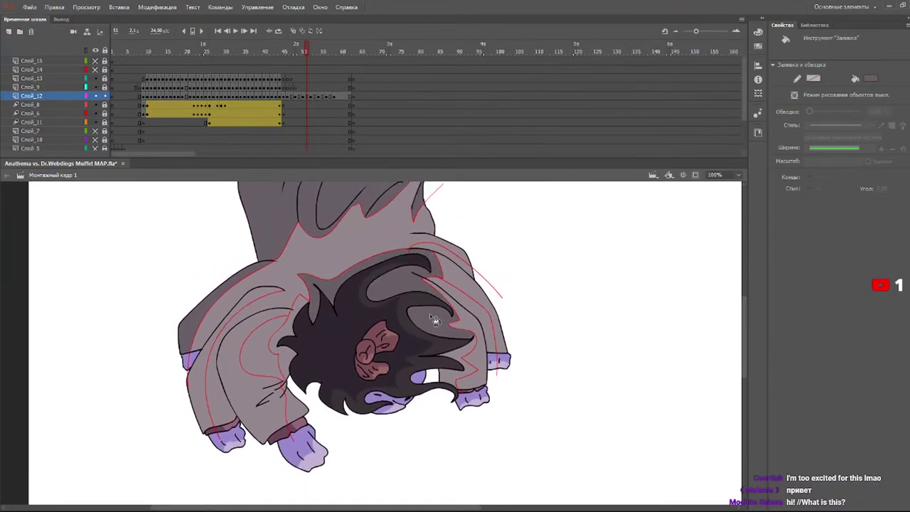
click(297, 317)
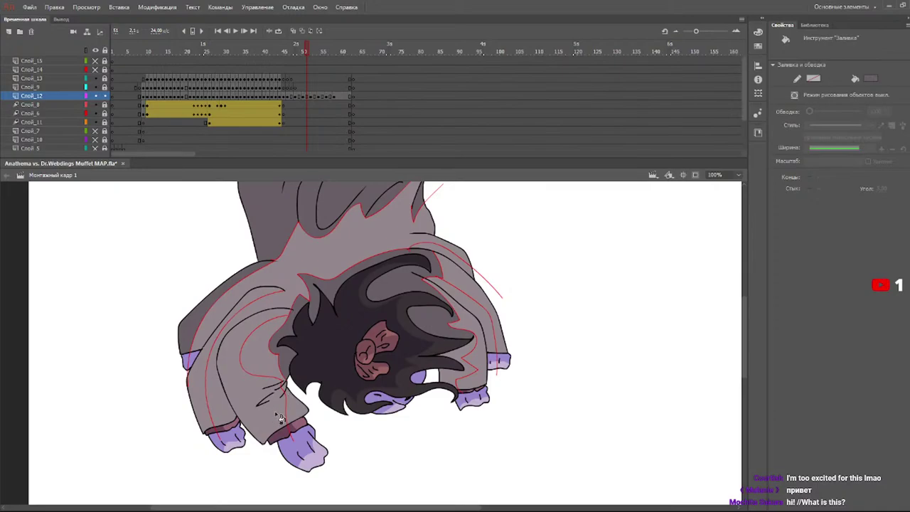
click(277, 416)
click(207, 389)
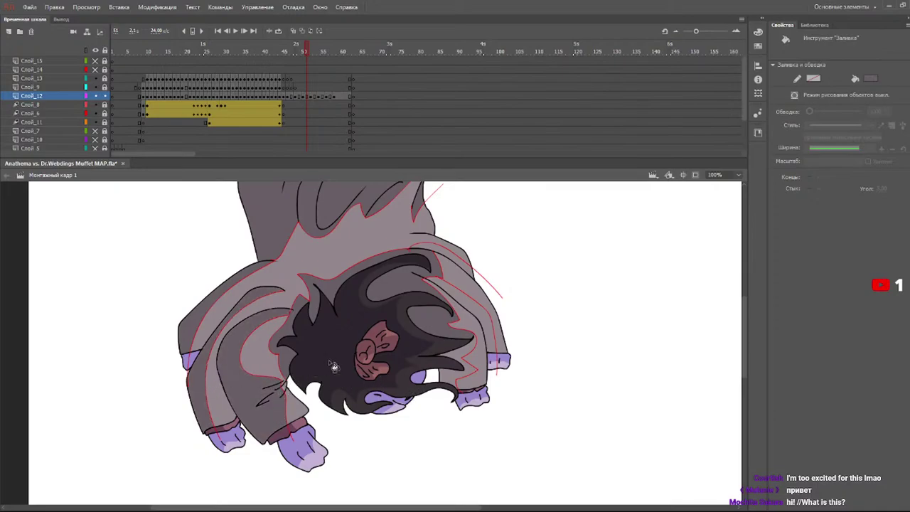
click(472, 366)
click(494, 327)
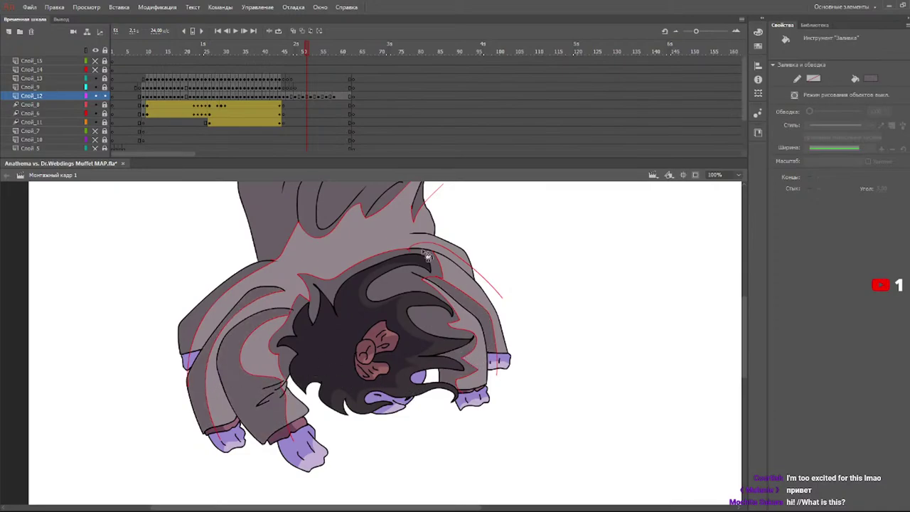
click(442, 260)
mouse_move(744, 316)
mouse_down()
mouse_move(751, 283)
mouse_move(751, 292)
mouse_up()
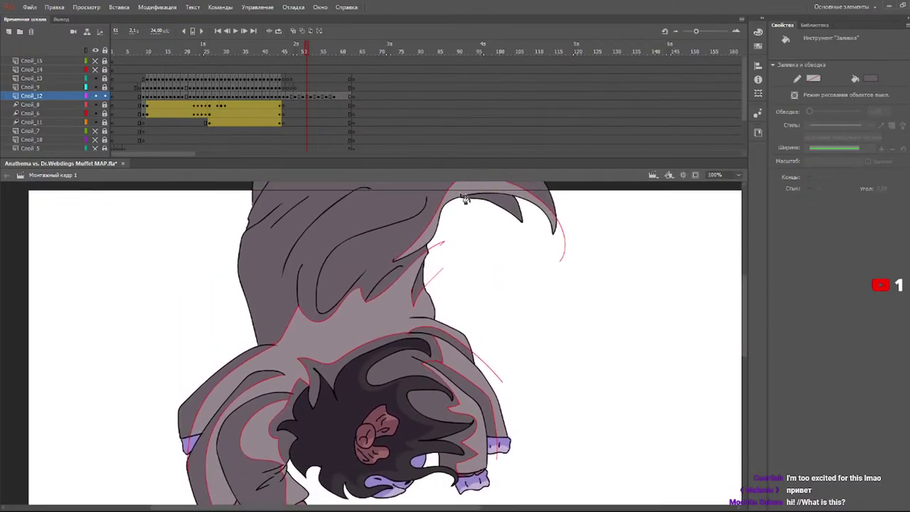
- Fill the coat's torso shadow and the three left sleeve shadows on frame 53 with the darker coat colour
click(315, 51)
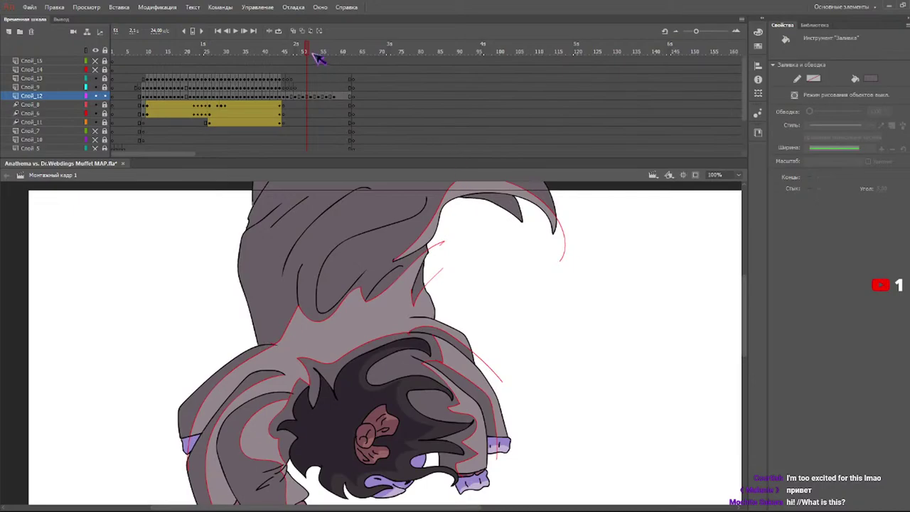
click(297, 301)
mouse_move(745, 339)
mouse_down()
mouse_move(745, 322)
mouse_move(753, 358)
mouse_up()
click(248, 331)
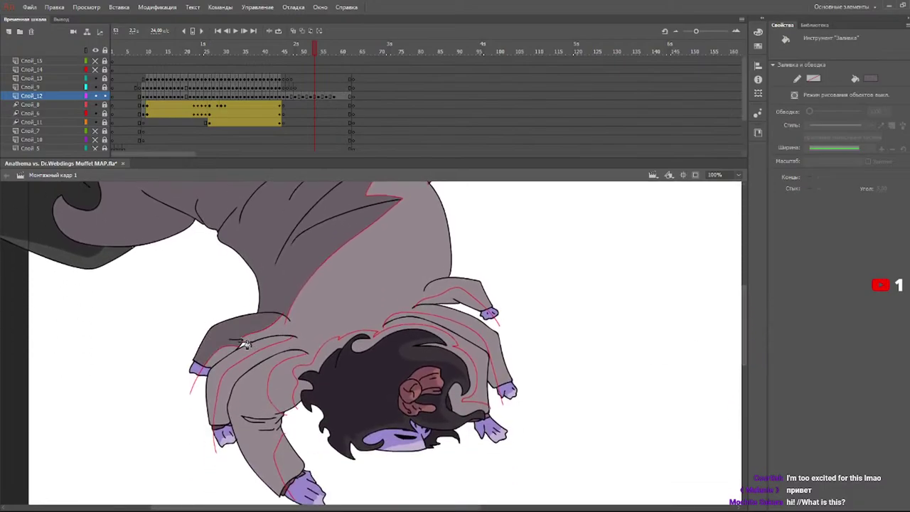
click(249, 366)
click(259, 396)
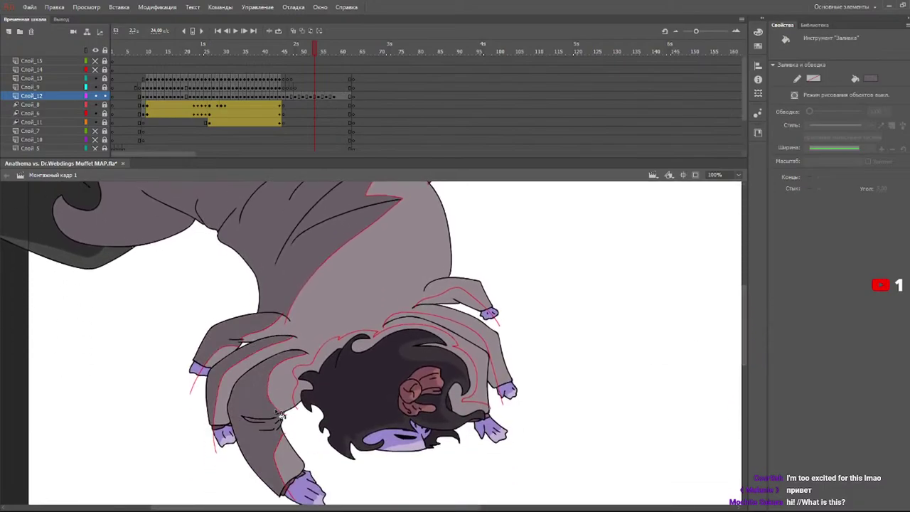
- Fill the hair's cast shadow and the right sleeve shadows on frame 53 with the darker coat colour
click(308, 390)
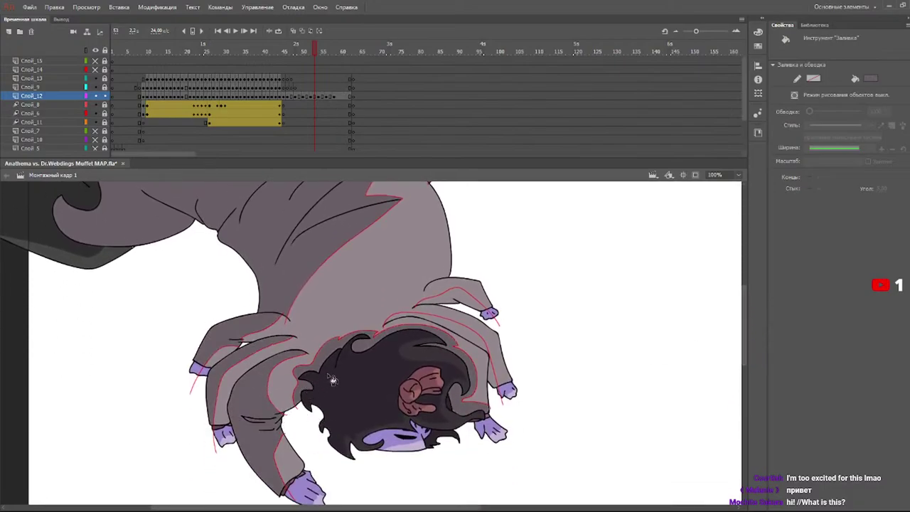
click(481, 343)
click(476, 310)
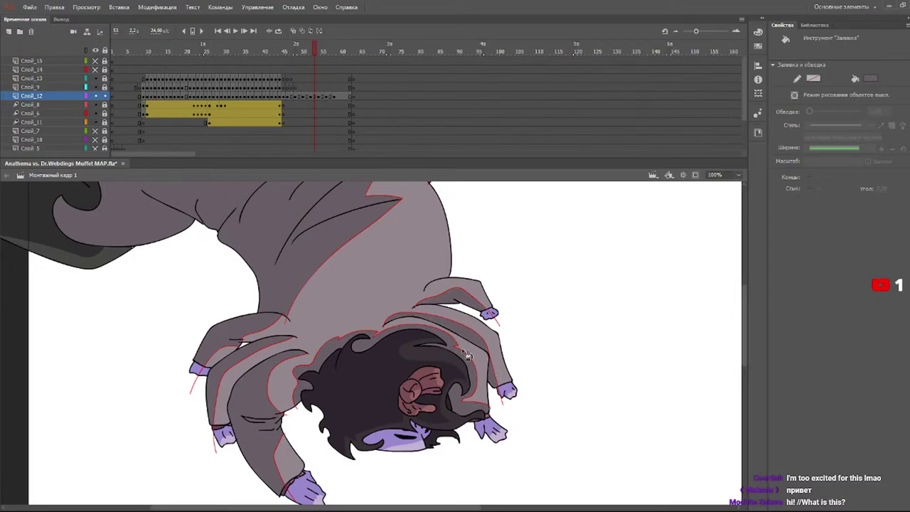
click(470, 372)
- Fill the hair's cast shadow and the left sleeve shadows on frame 54 with the darker coat colour
click(321, 51)
click(338, 361)
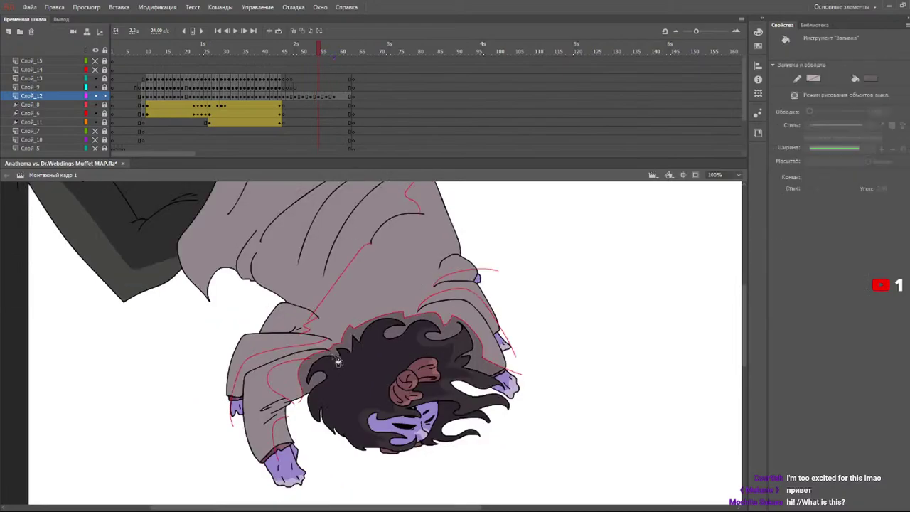
click(309, 359)
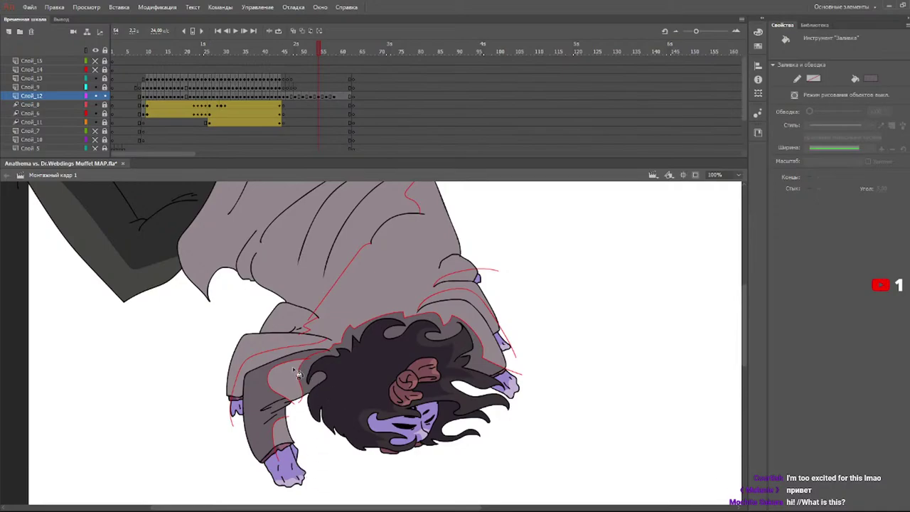
click(264, 346)
click(300, 321)
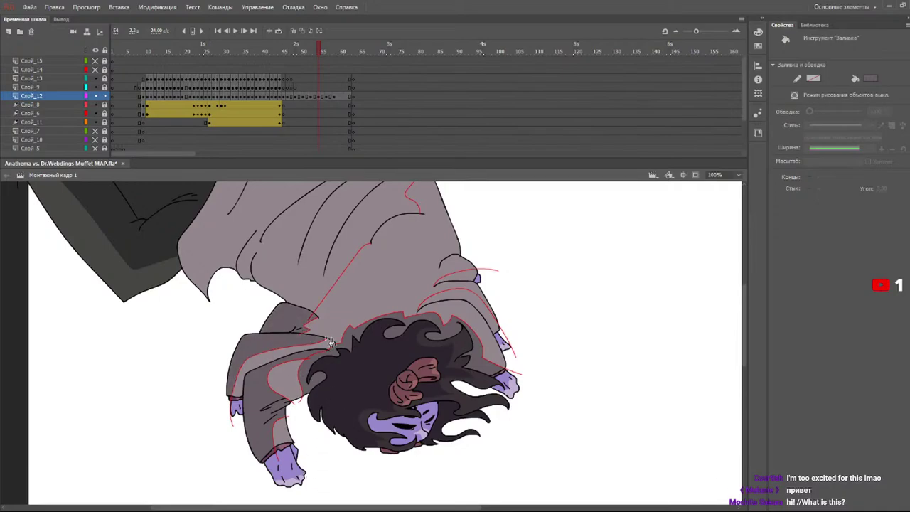
- Fill the shadows on the right sleeves and the coat's torso on frame 54
click(461, 301)
click(467, 281)
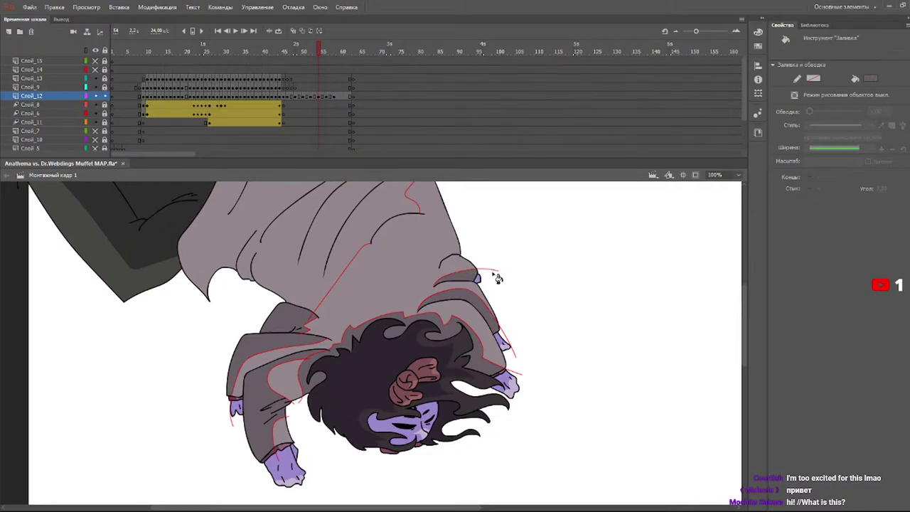
click(376, 216)
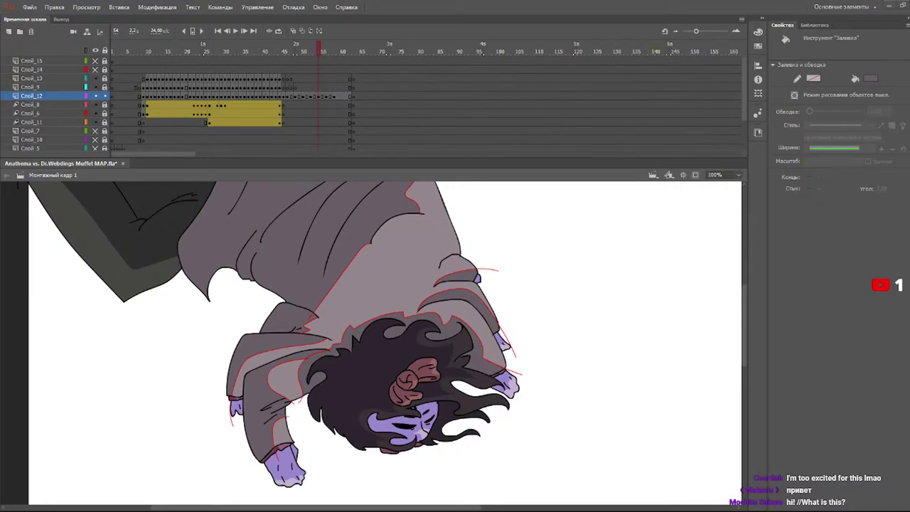
- Draw a curved red guide line for the shadow just above the uppermost right sleeve on frame 54
scroll(735, 318, up, 3)
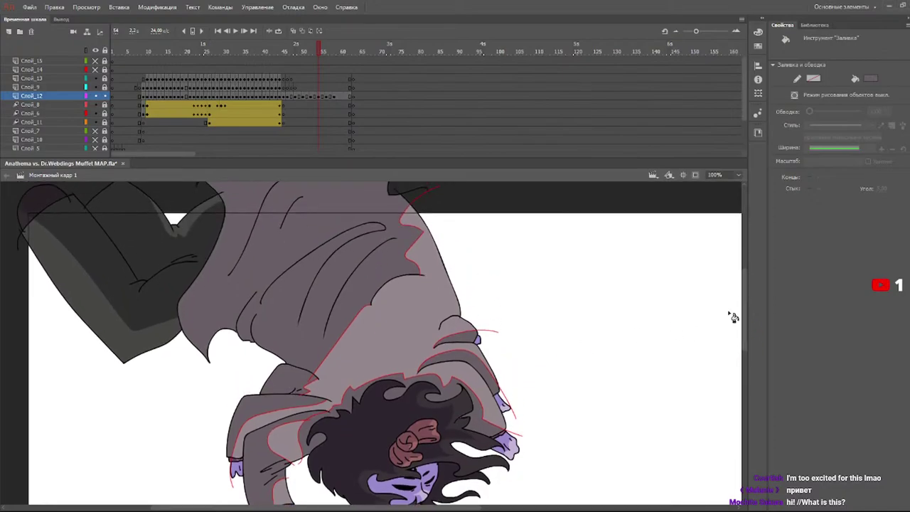
key(b)
drag(440, 322, 468, 290)
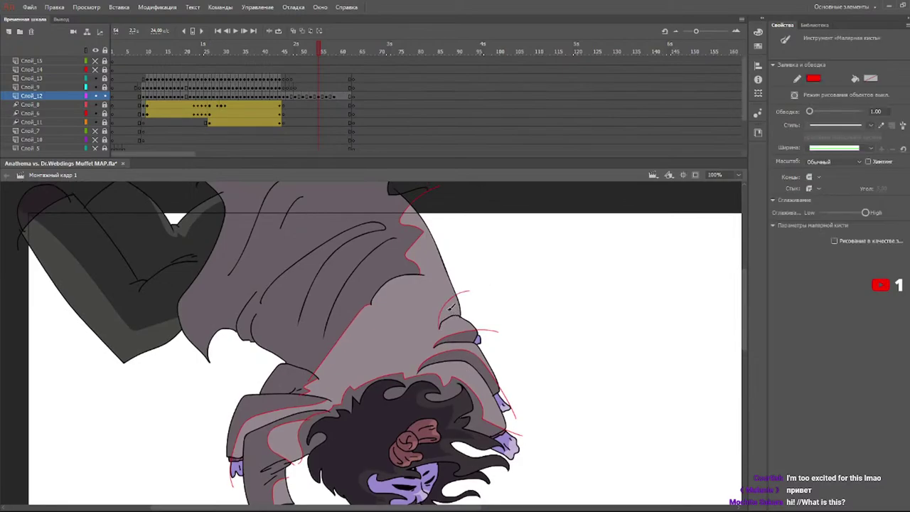
- Try to draw a curved guide line above the uppermost right sleeve on frame 51 and fill the shadow beneath it
click(327, 49)
mouse_move(328, 48)
mouse_down()
mouse_move(300, 59)
mouse_move(307, 58)
mouse_up()
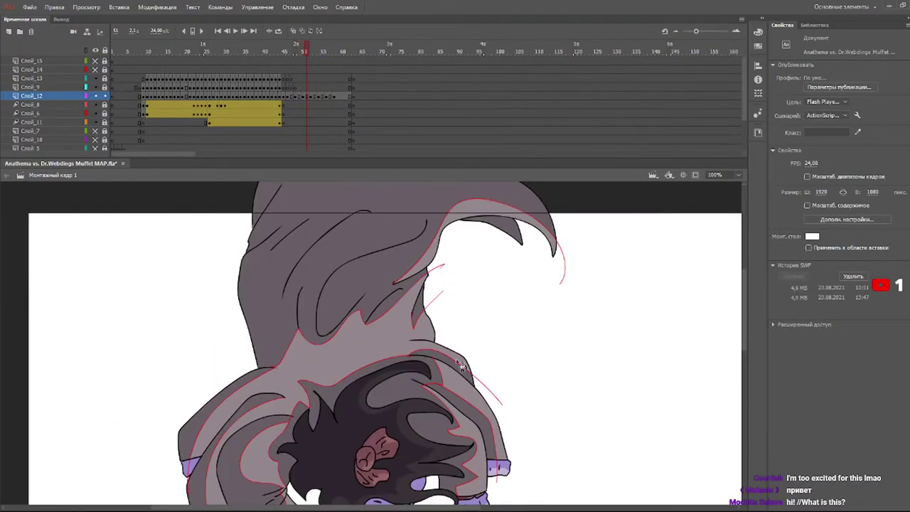
key(b)
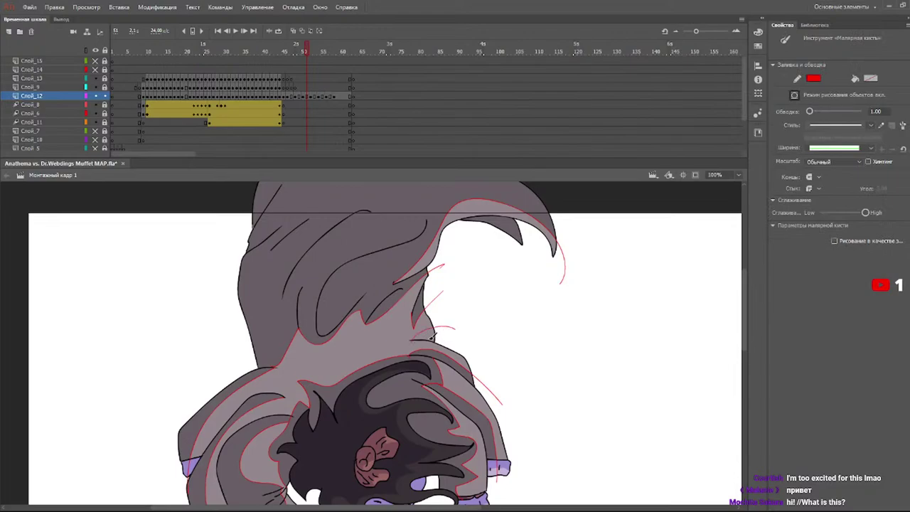
key(k)
click(429, 339)
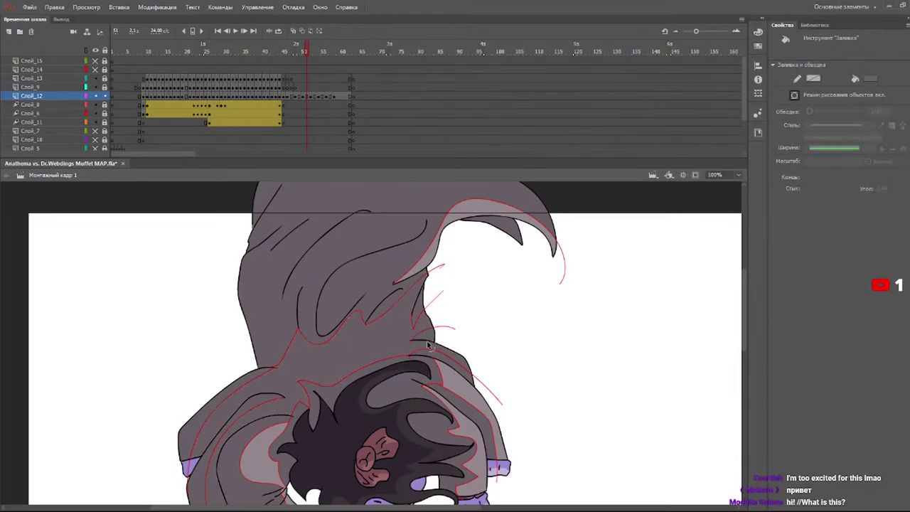
key(ctrl+z)
key(ctrl+z)
- Redraw the guide line above the uppermost right sleeve on frame 51, and select and delete the area around it
key(b)
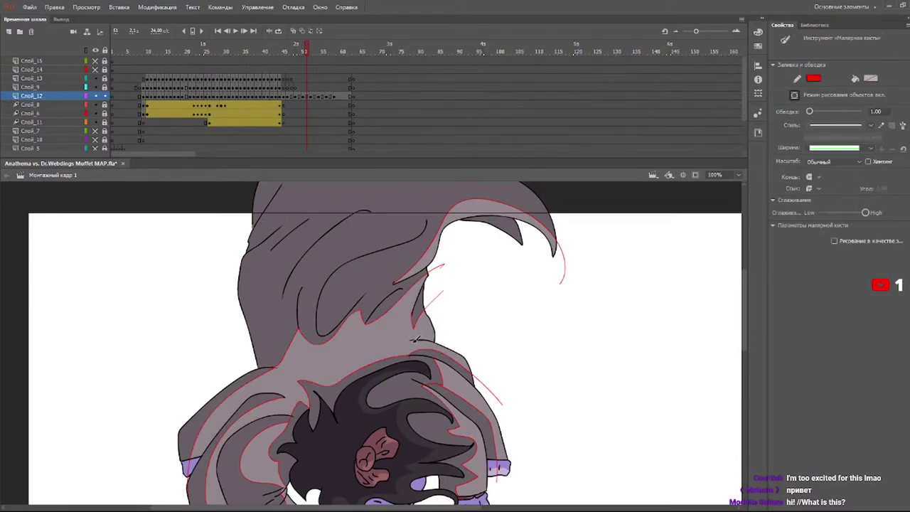
key(v)
drag(463, 297, 393, 385)
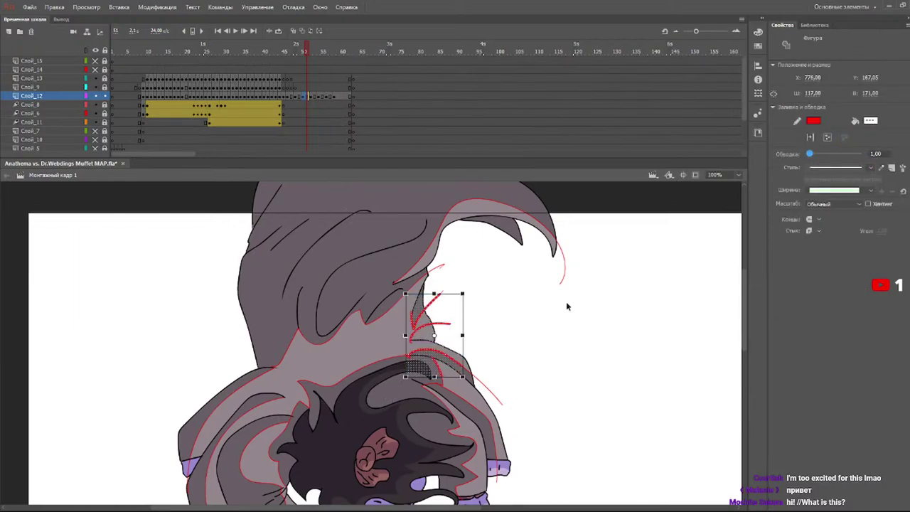
key(Delete)
- Draw a curved red guide line for the shadow above the uppermost right sleeve on frame 52
click(313, 50)
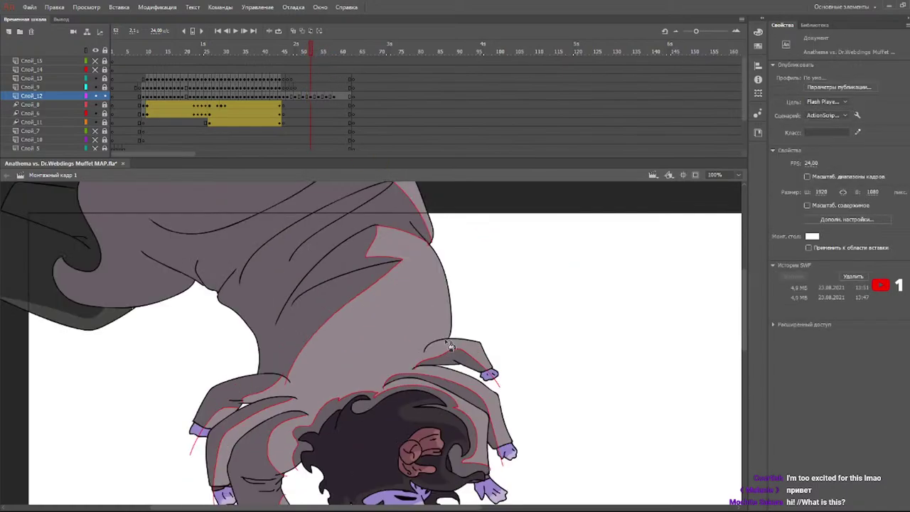
key(y)
drag(425, 348, 478, 325)
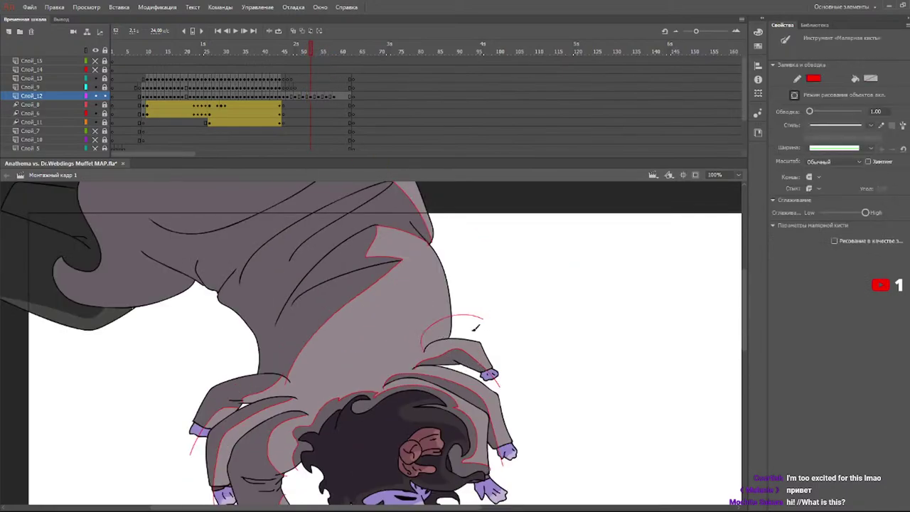
- Break apart the new guide line above the uppermost right sleeve on frame 52 and fill the shadow beneath it
key(k)
click(441, 337)
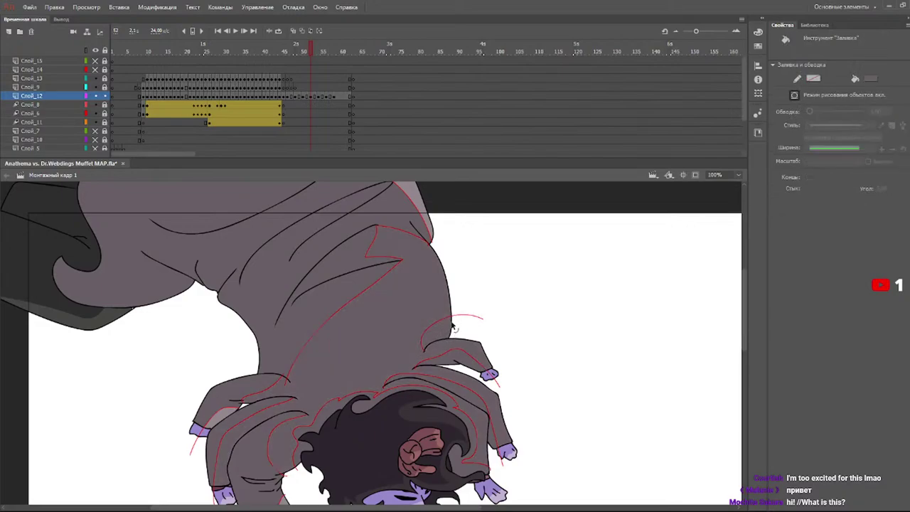
key(ctrl+z)
key(q)
drag(490, 291, 392, 383)
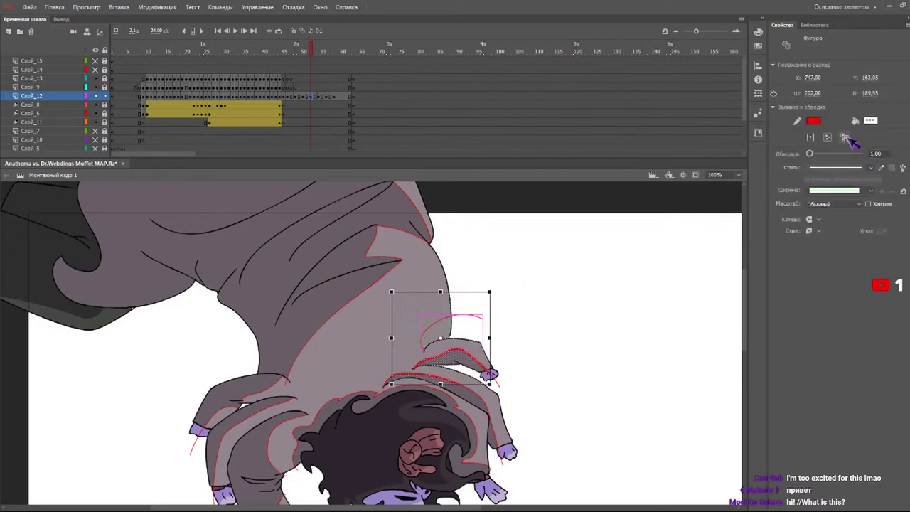
click(461, 322)
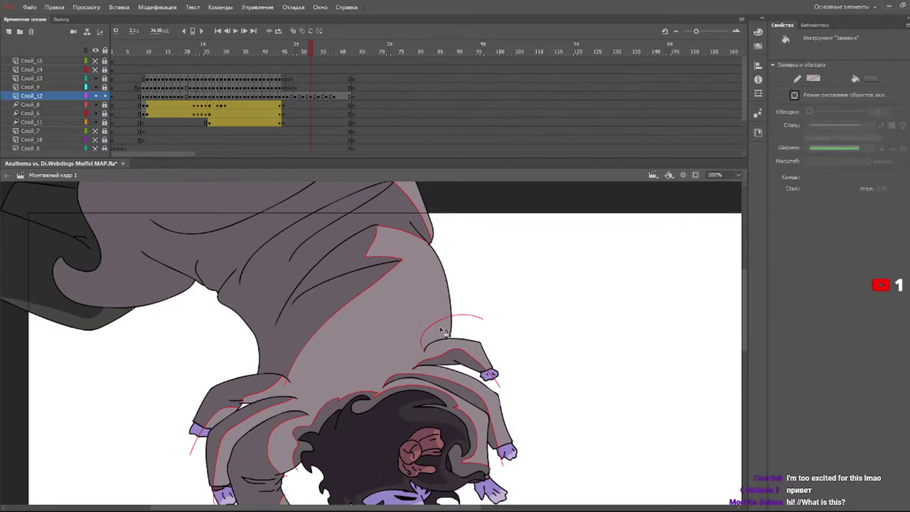
- Draw a curved red guide line above the uppermost right sleeve on frame 58
click(324, 48)
mouse_move(323, 49)
mouse_down()
mouse_move(345, 51)
mouse_move(315, 53)
mouse_move(338, 52)
mouse_up()
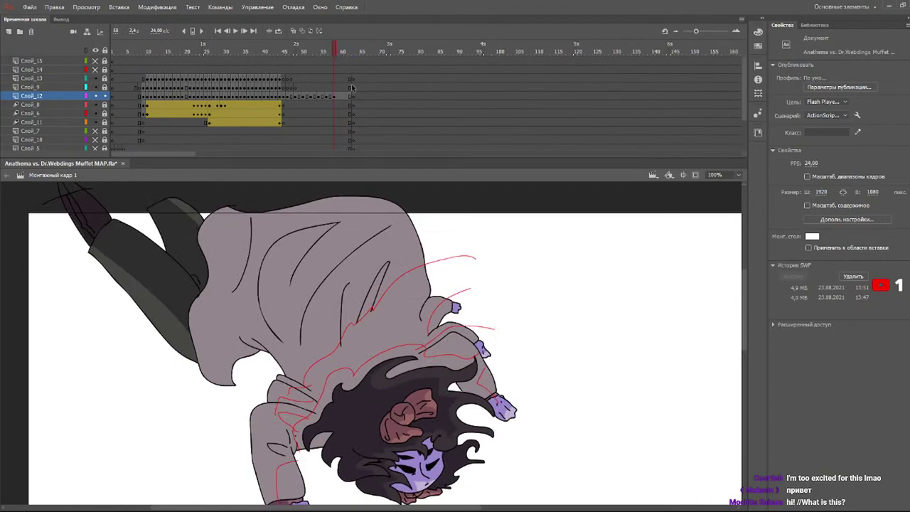
key(k)
click(421, 317)
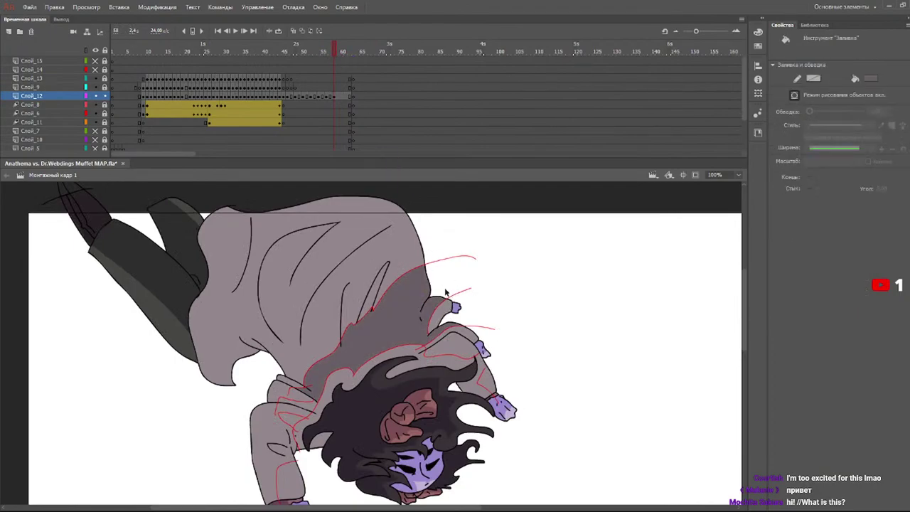
key(ctrl+z)
key(y)
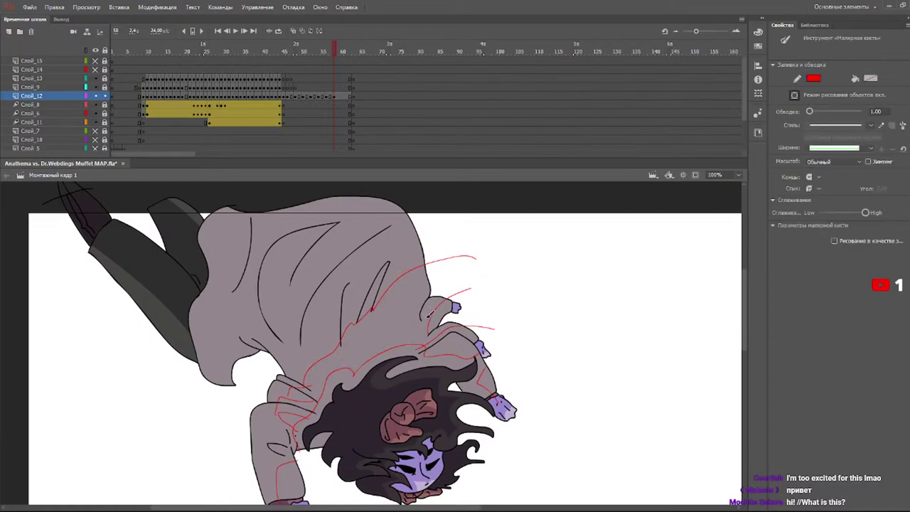
- Fill the shadows on the coat's torso, the left sleeves and along the hair on frame 56, undoing the stray fill on the hair
drag(314, 56, 333, 64)
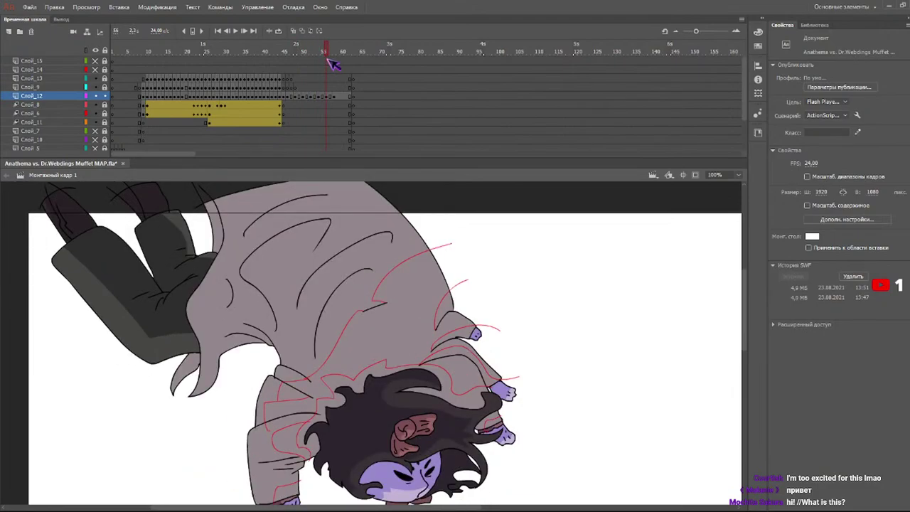
key(k)
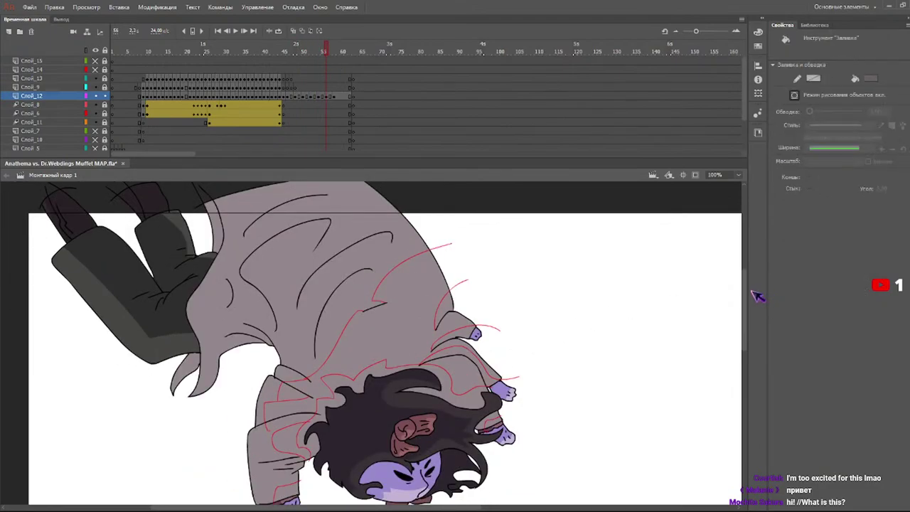
scroll(749, 298, down, 2)
click(344, 271)
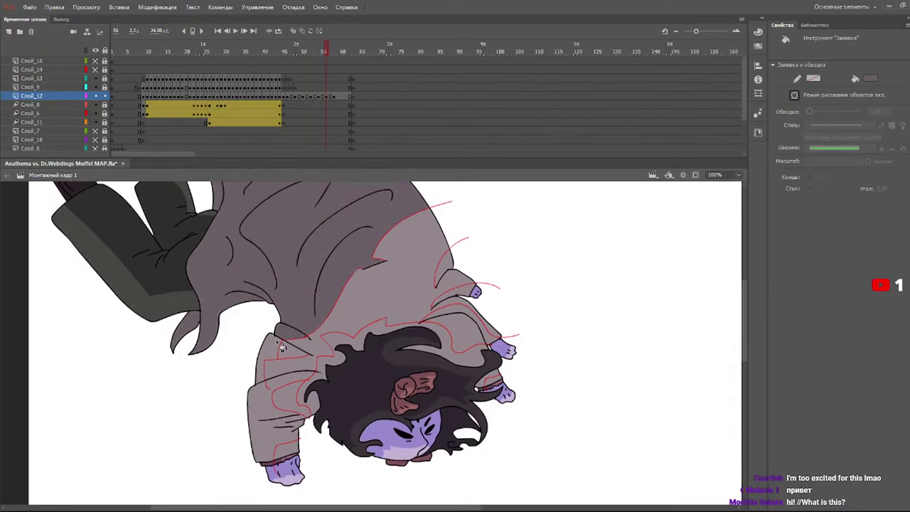
click(293, 379)
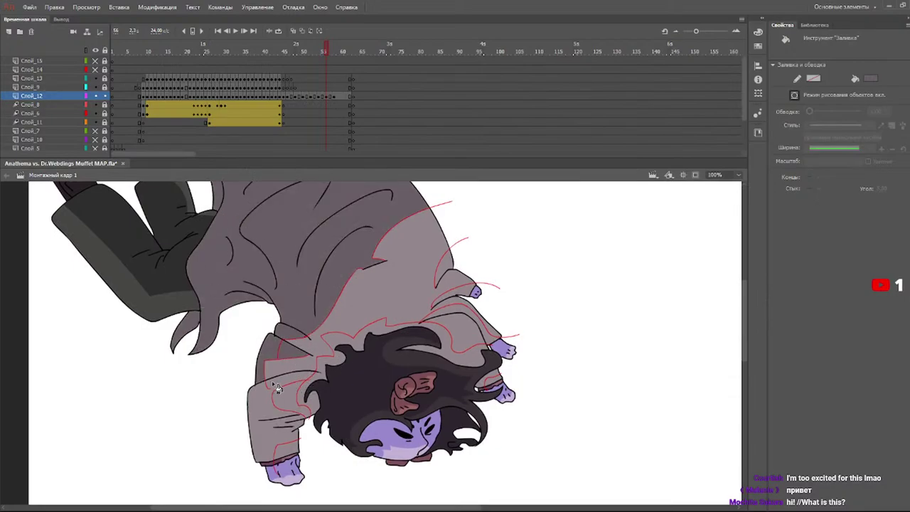
click(280, 389)
click(332, 384)
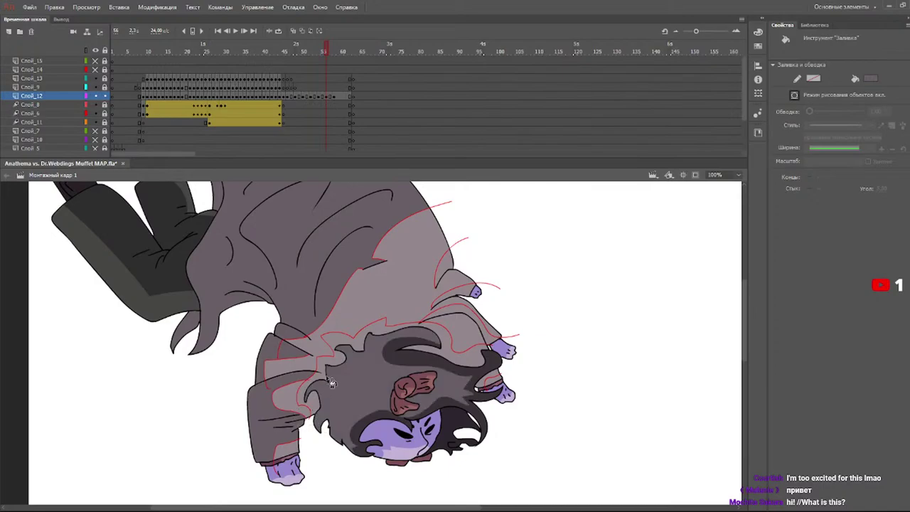
key(ctrl+z)
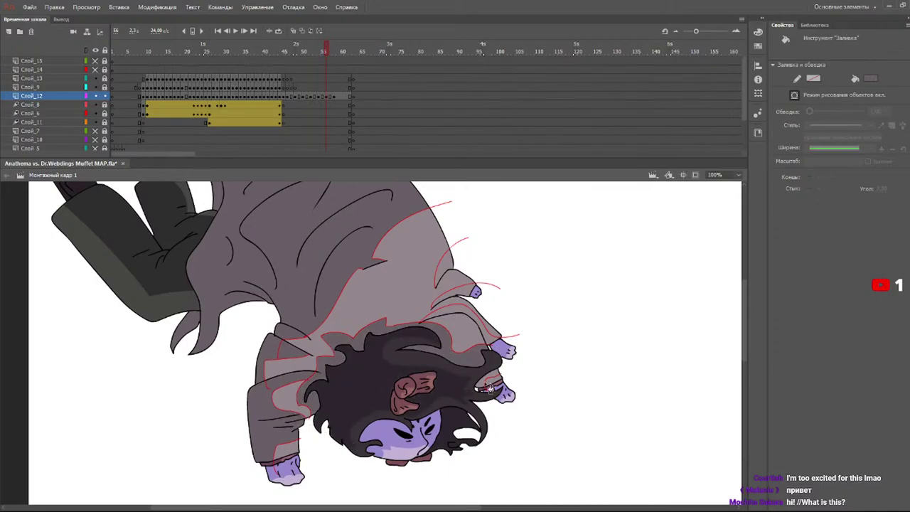
- Fill the shadows on the right sleeves on frame 56
click(489, 342)
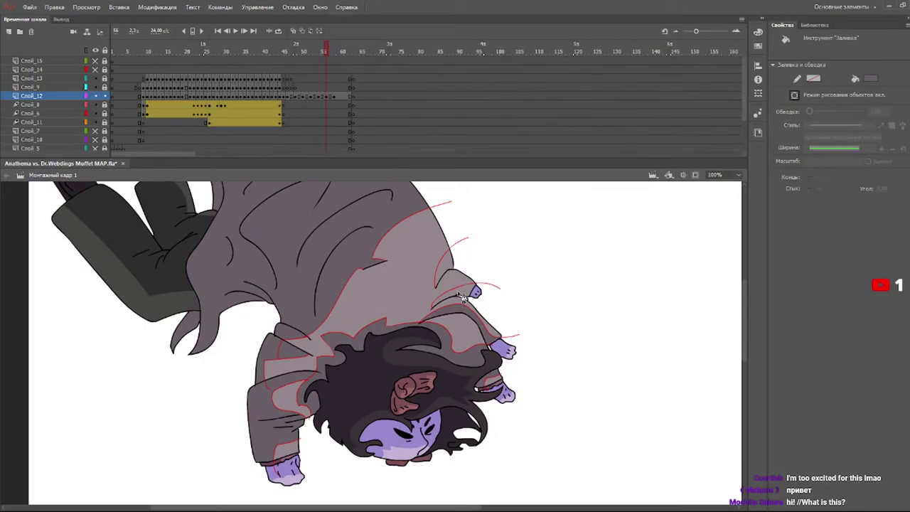
click(462, 297)
scroll(749, 330, down, 1)
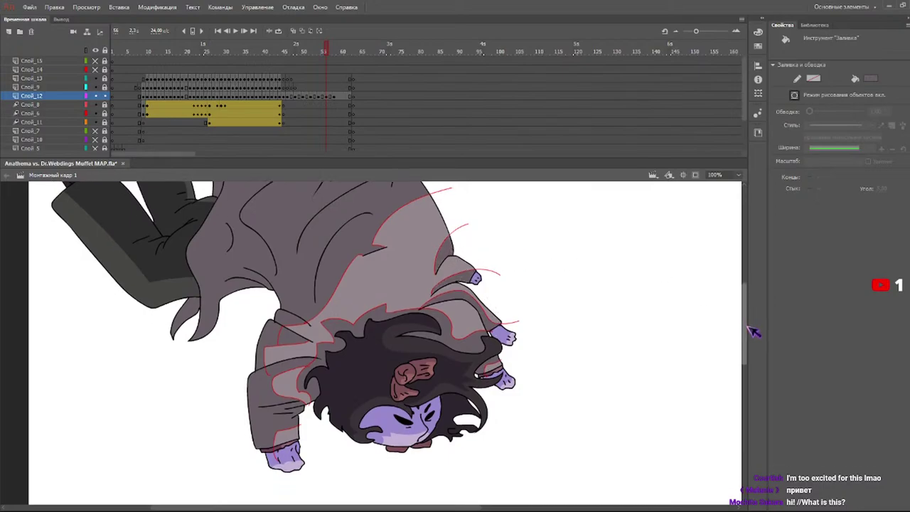
- Fill the shadows along the hair, on the left sleeves and on the coat's torso and fold on frame 60
scroll(749, 331, up, 2)
click(343, 57)
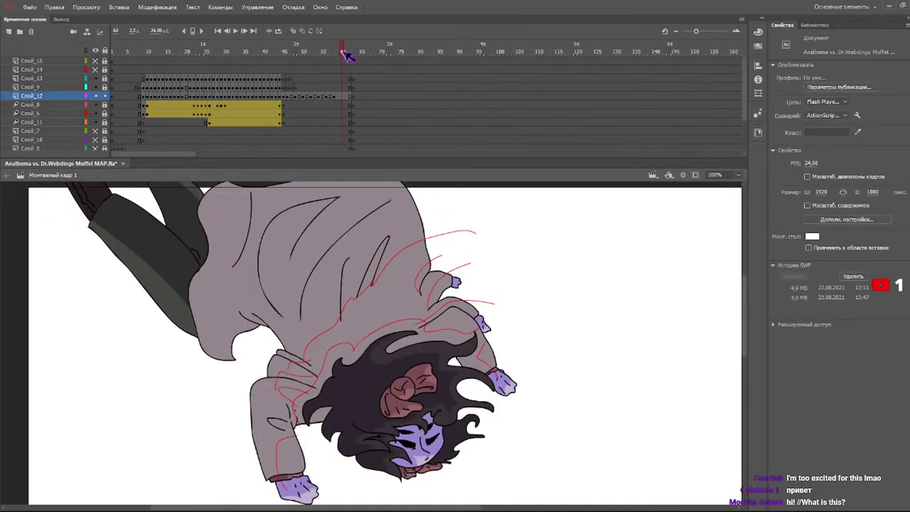
click(454, 340)
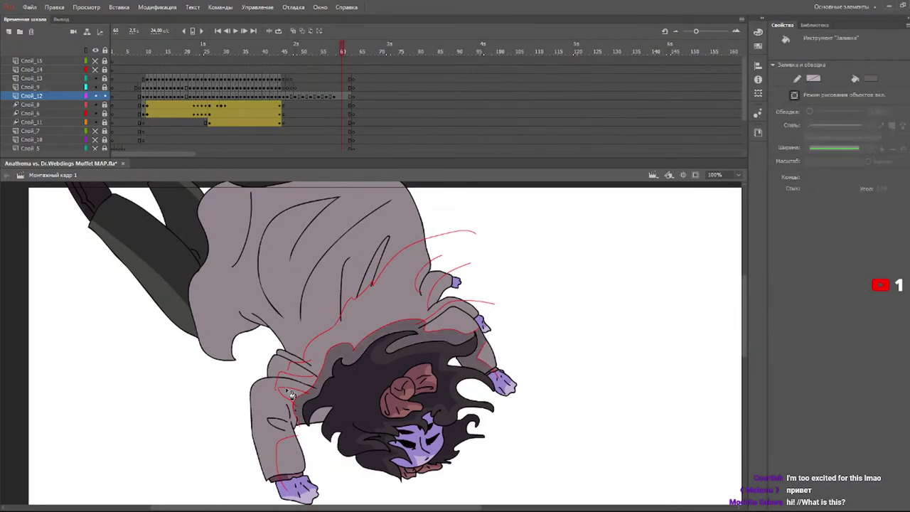
click(277, 398)
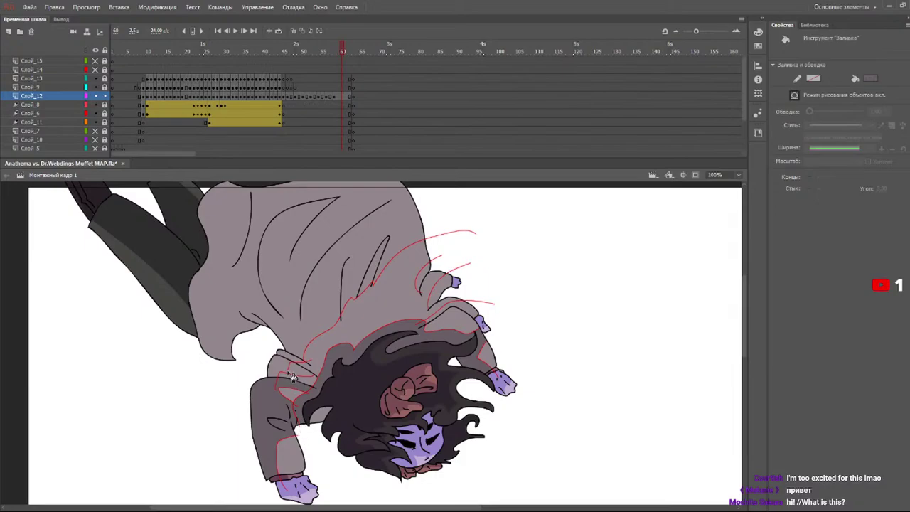
click(331, 311)
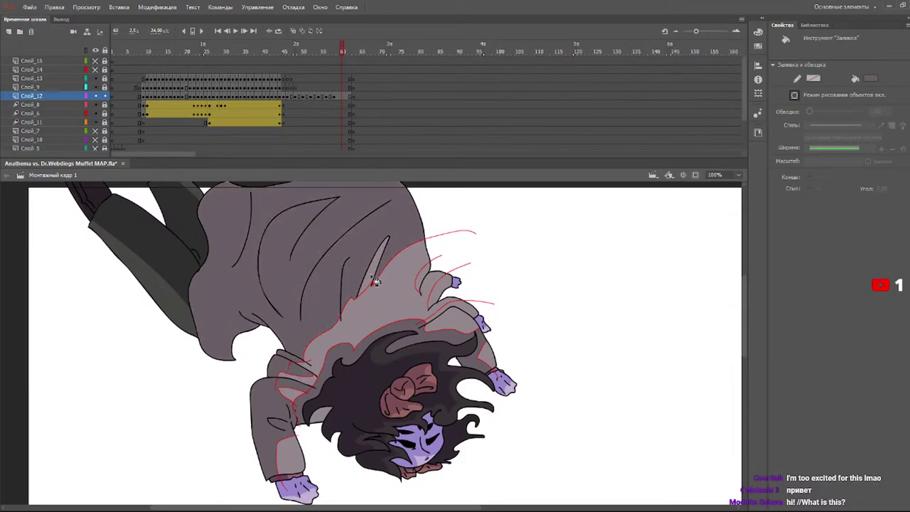
click(379, 283)
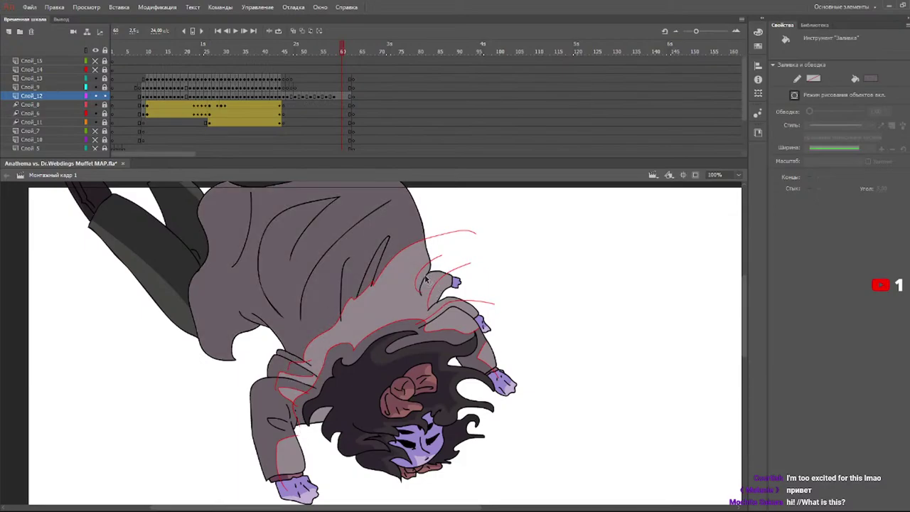
- Break apart the guide line above the uppermost right sleeve on frame 60 and fill the shadows around the right sleeves
click(427, 287)
key(ctrl+z)
key(q)
click(442, 255)
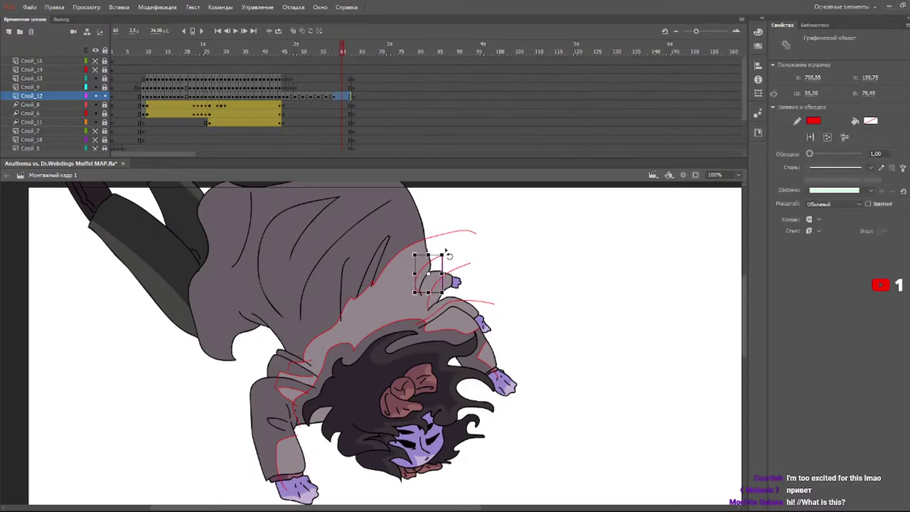
key(ctrl+b)
click(558, 264)
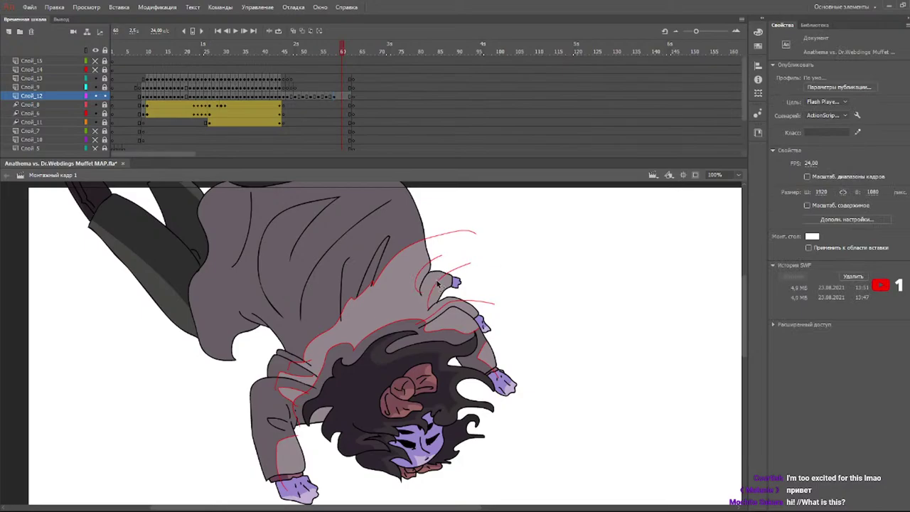
key(k)
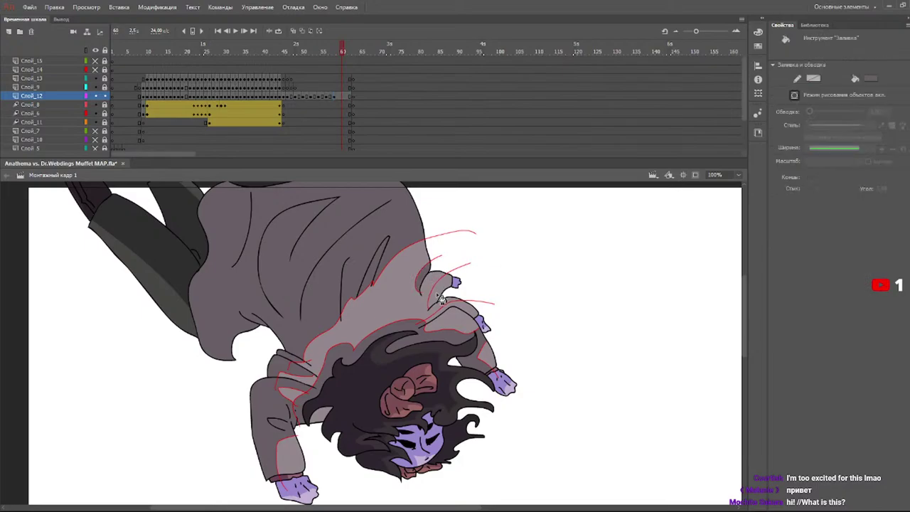
click(443, 302)
click(447, 326)
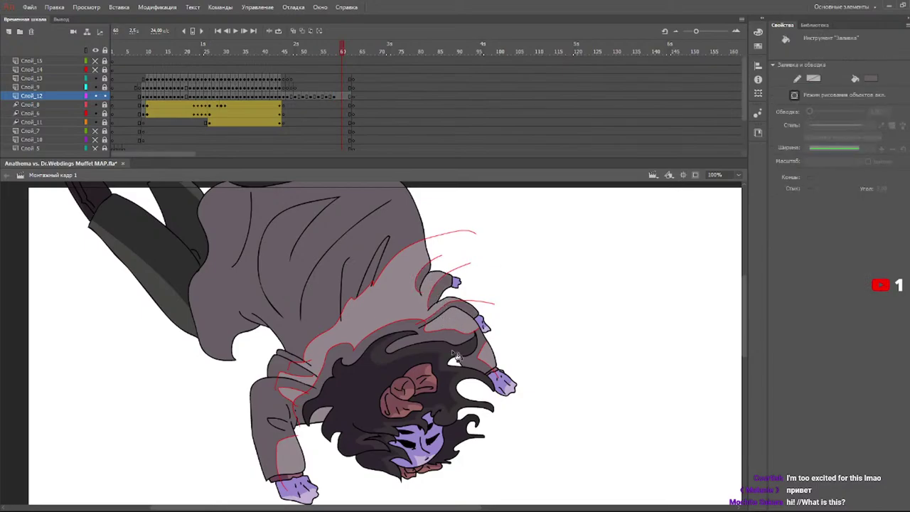
- Remove the red guide lines from the artwork on frame 50 of layer Слой_12 by setting its stroke to none
drag(323, 44, 308, 64)
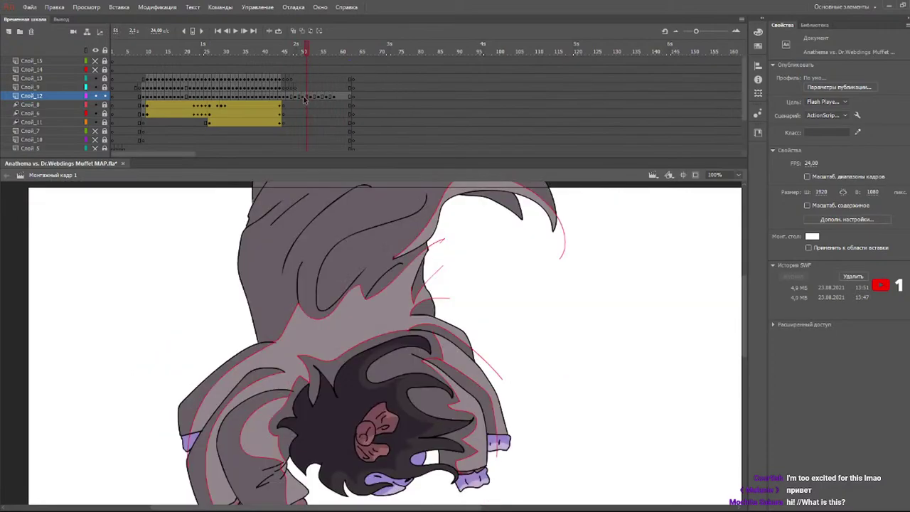
click(303, 97)
key(v)
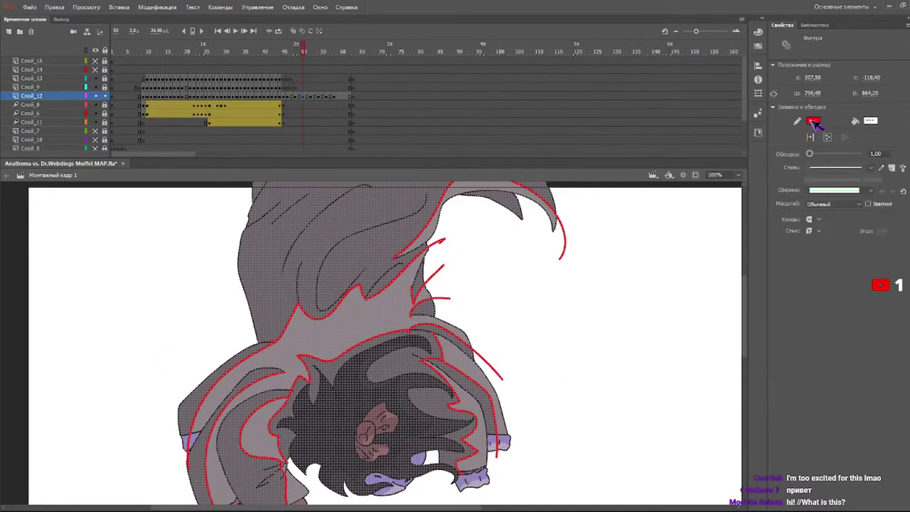
click(813, 121)
click(792, 130)
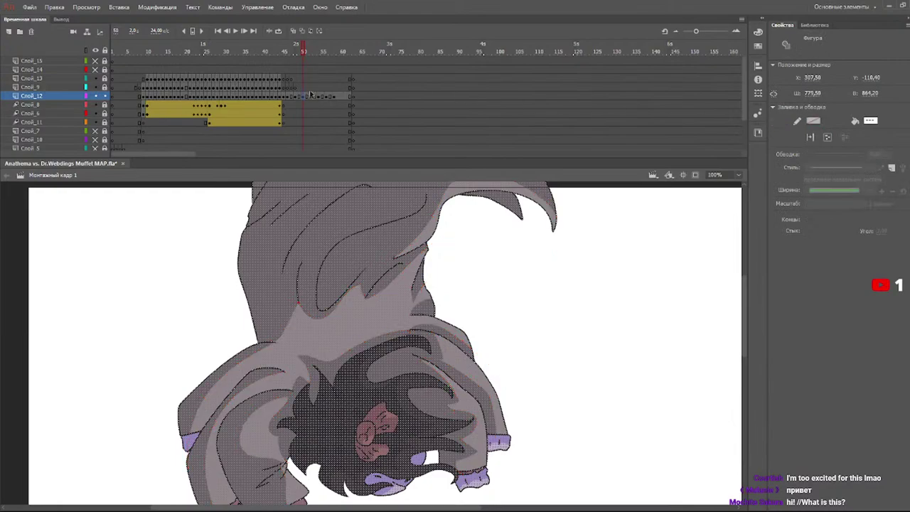
- Set the stroke of the artwork on frames 52 and 54 to none to remove the red guide lines
click(310, 94)
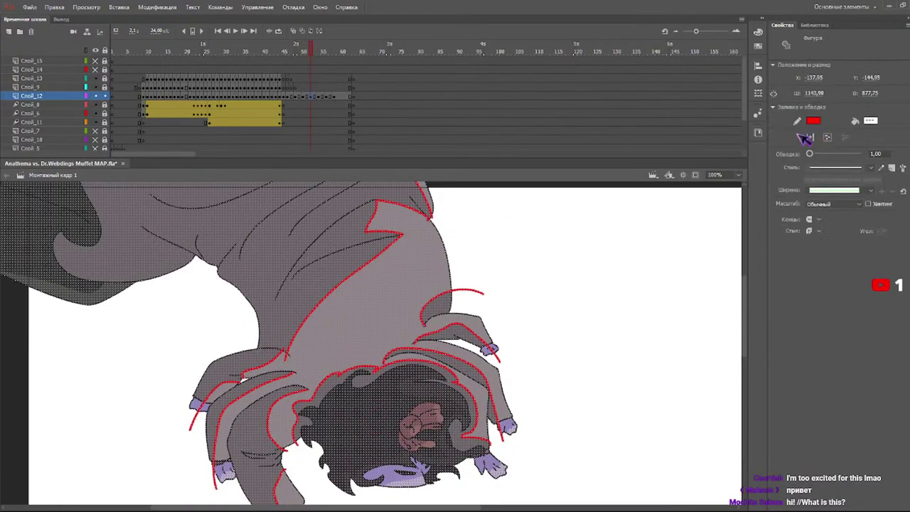
click(806, 137)
click(321, 96)
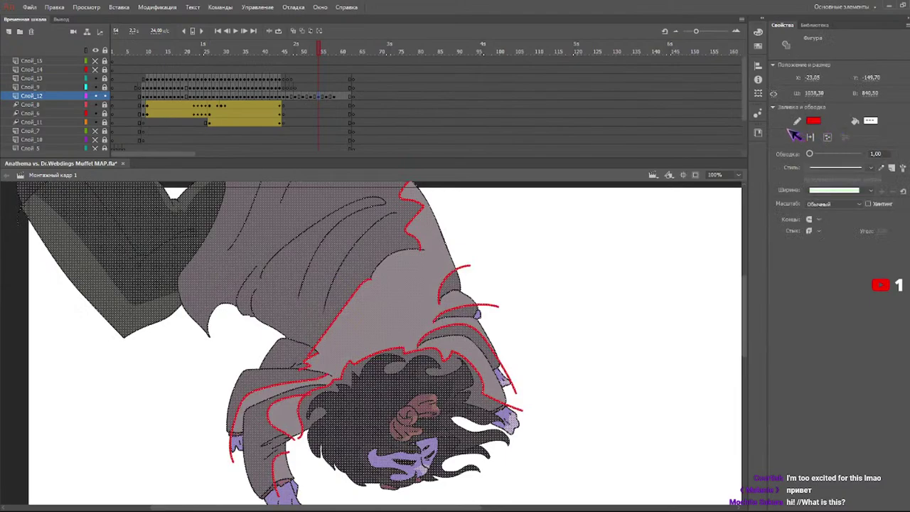
click(806, 134)
- Set the stroke of the artwork on frames 56 and 58 to none to remove the red guide lines
click(327, 95)
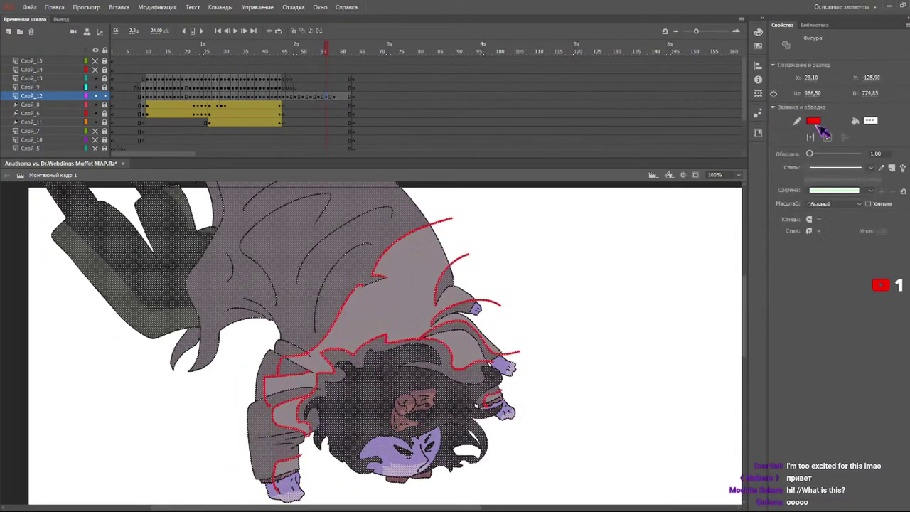
click(793, 133)
click(334, 95)
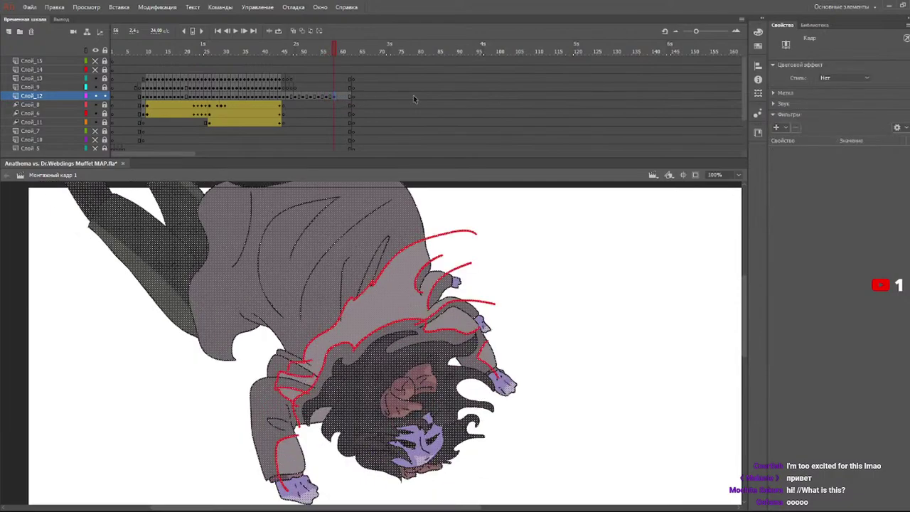
click(793, 135)
- Scrub through the frames of the fall to review the finished coat shading and the frames still carrying guide lines
click(312, 53)
drag(312, 53, 354, 63)
scroll(741, 291, down, 1)
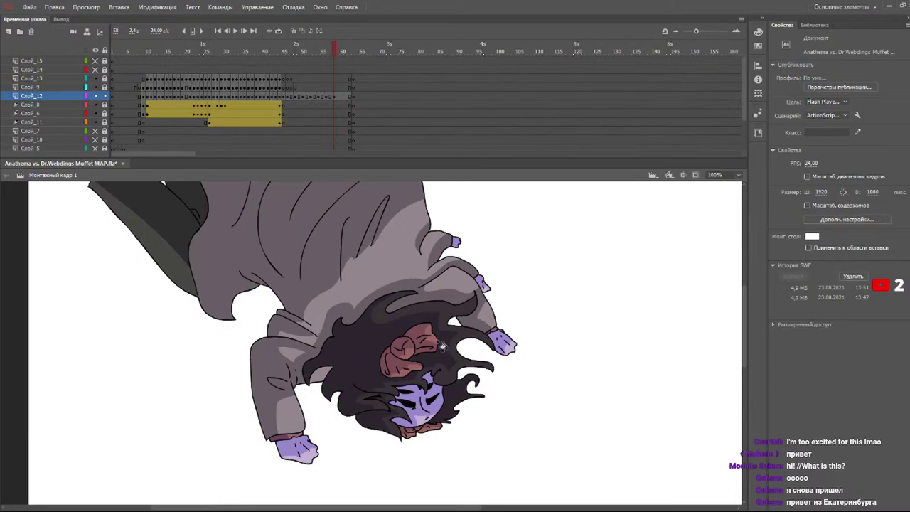
mouse_move(746, 319)
mouse_down()
mouse_move(756, 298)
mouse_move(762, 313)
mouse_up()
drag(324, 51, 306, 66)
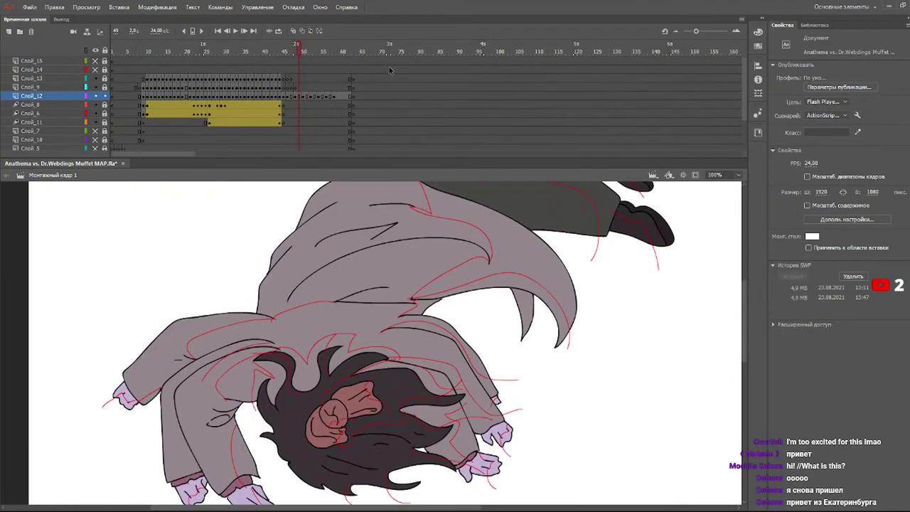
click(312, 51)
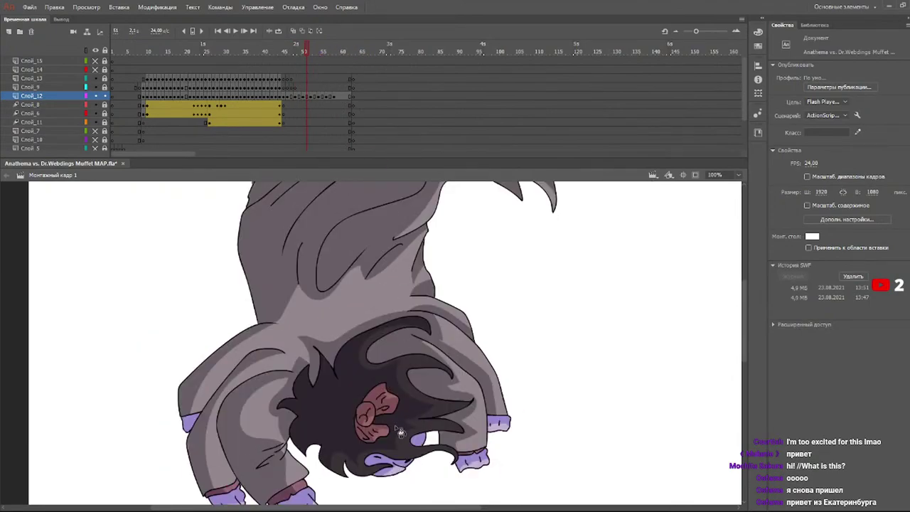
- Fill the hand areas bounded by the red guide lines with the purple shadow colour on frame 47
click(284, 51)
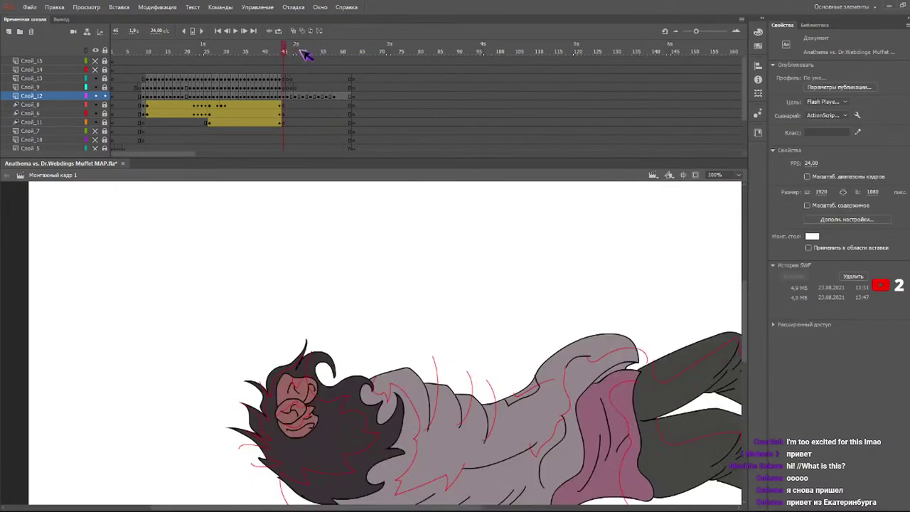
click(292, 51)
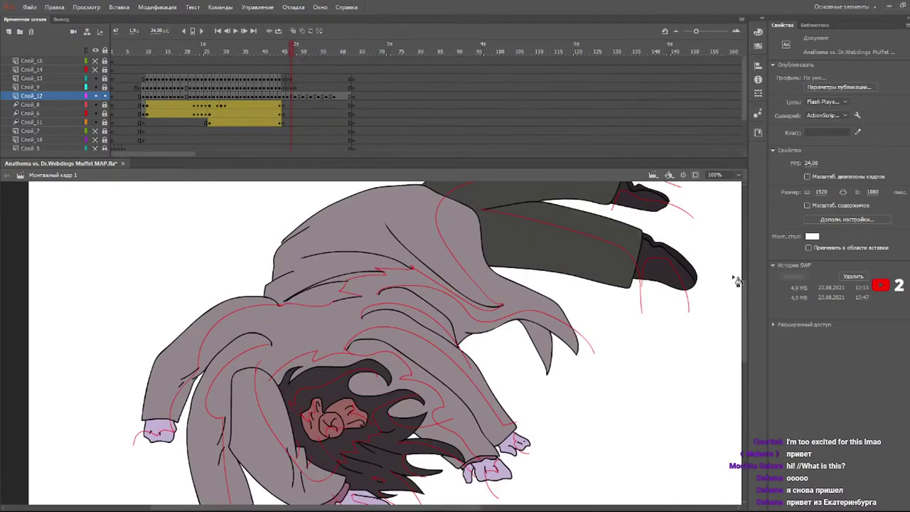
drag(744, 301, 747, 348)
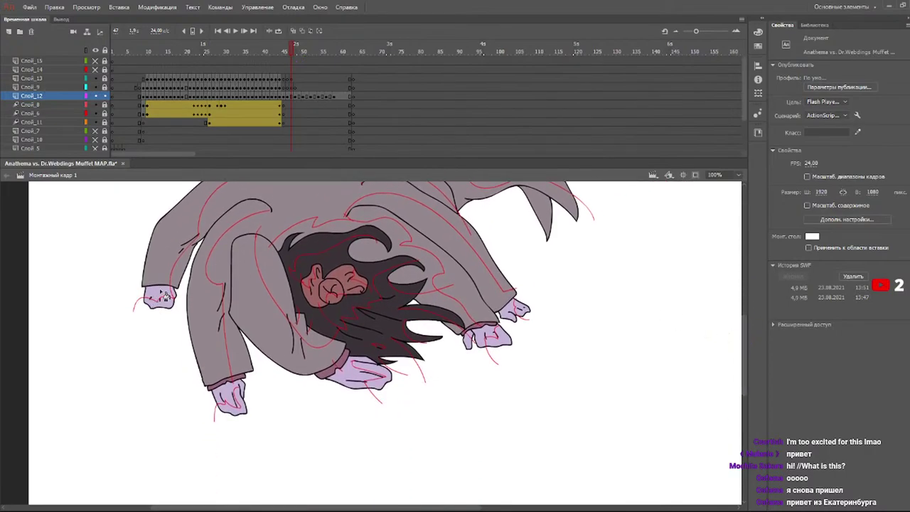
key(k)
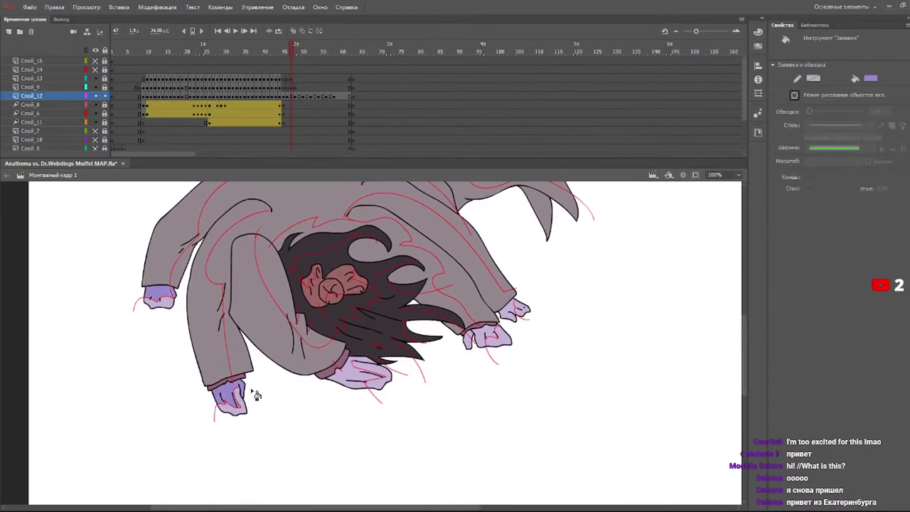
click(364, 375)
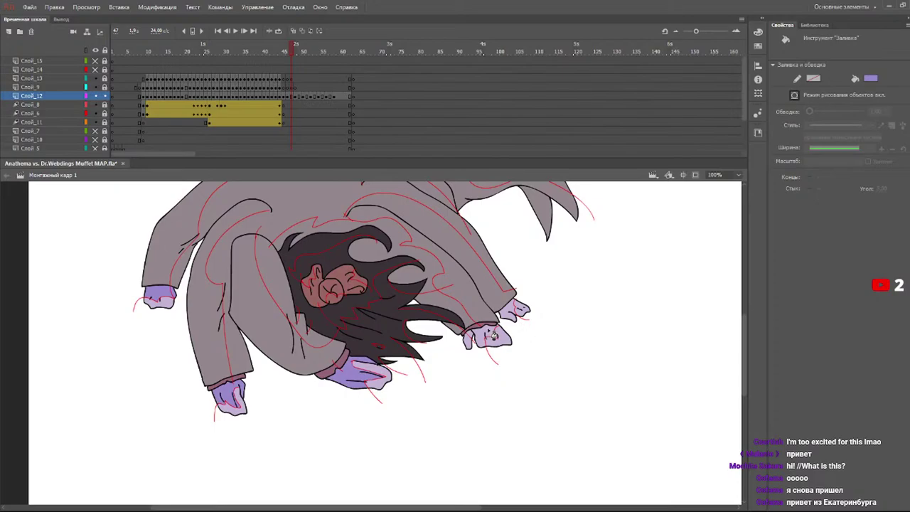
click(514, 317)
- Fill the shadow areas of all the hands with the purple shadow colour on frame 48
click(297, 50)
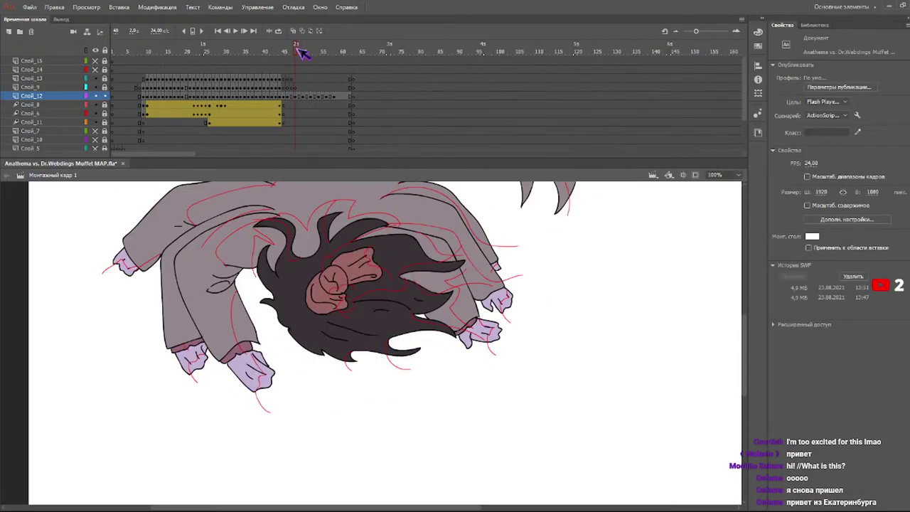
click(250, 373)
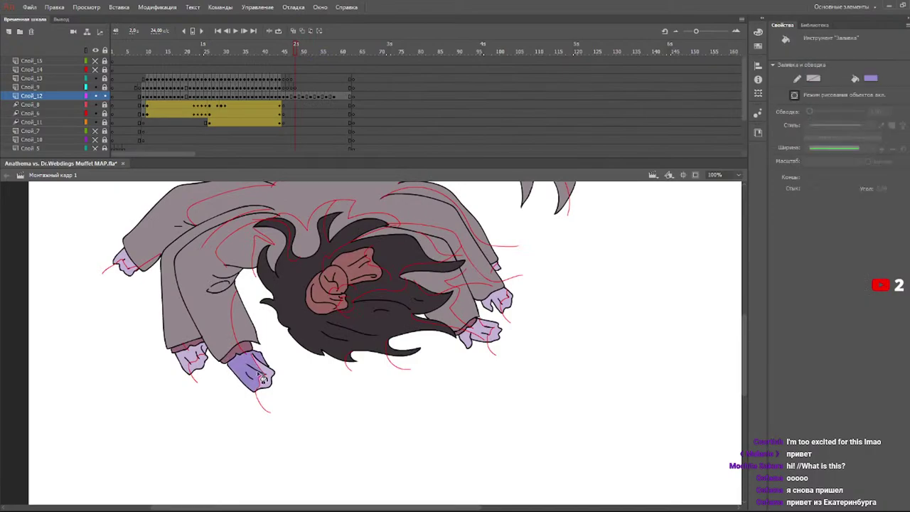
click(208, 358)
click(483, 339)
click(470, 343)
click(503, 310)
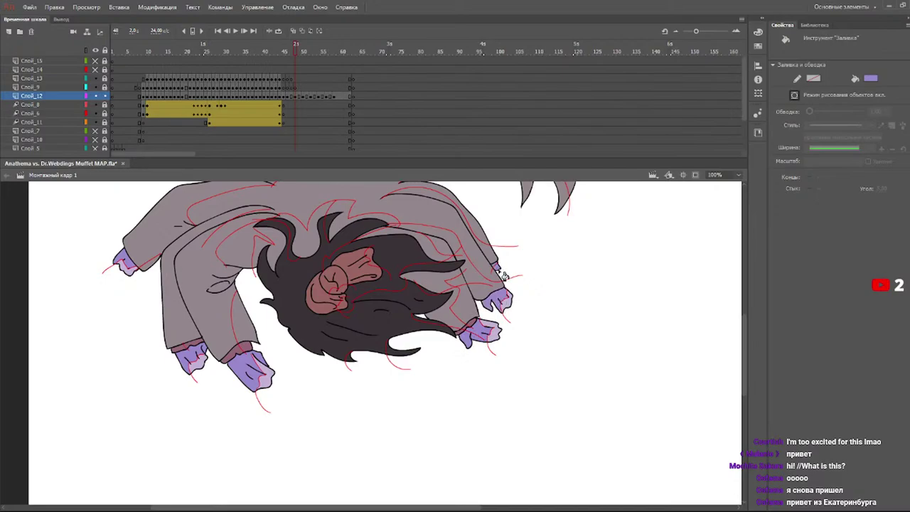
- Sample the bow's dark red shadow colour from frame 43 and fill the hair bow's shadow areas on frame 45
click(308, 52)
click(297, 51)
drag(300, 54, 277, 52)
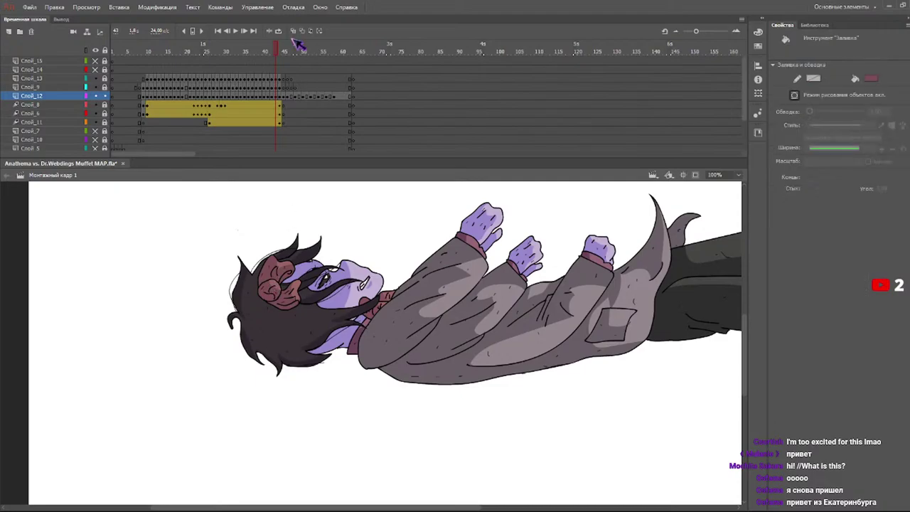
click(285, 52)
key(k)
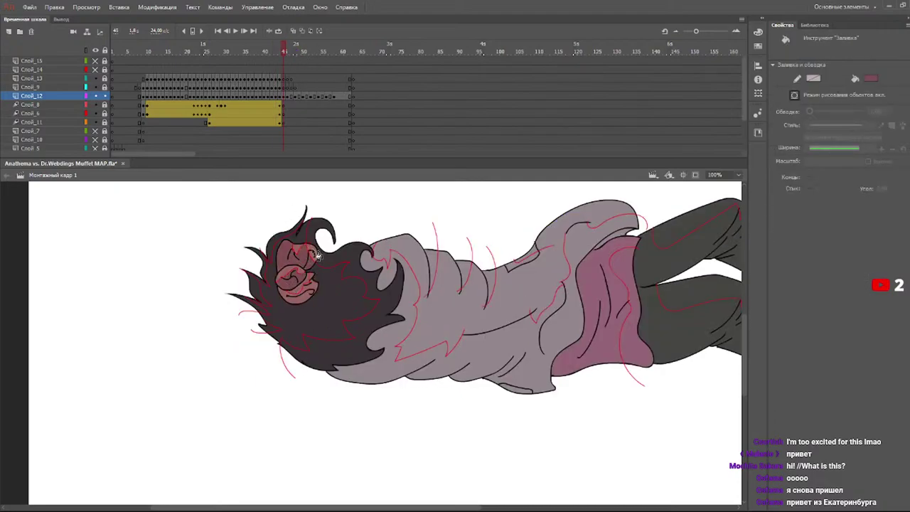
click(307, 288)
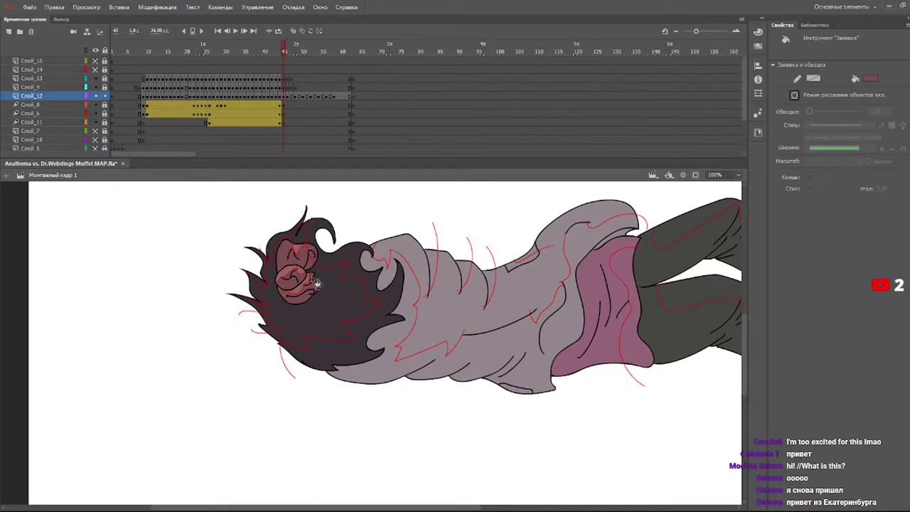
- Fill the hair bow's shadow areas with the dark red shadow colour on frames 47 and 49
click(291, 51)
click(354, 305)
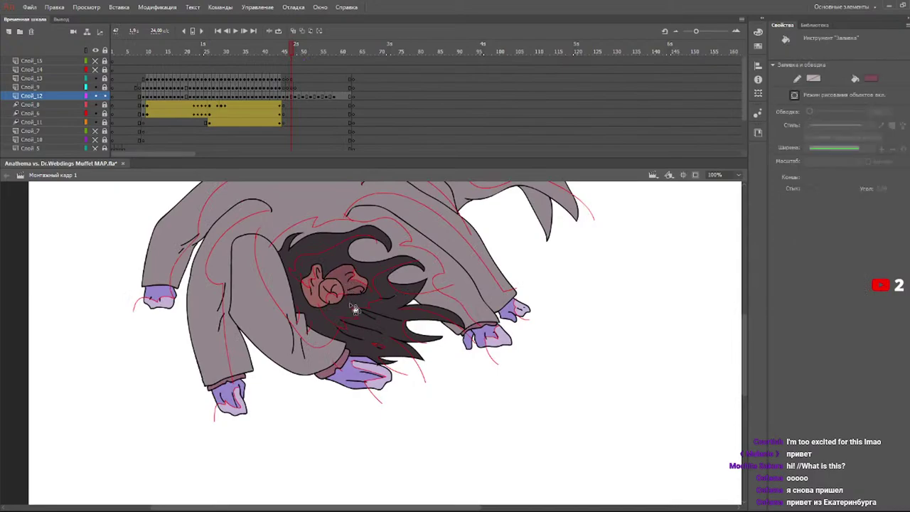
click(330, 290)
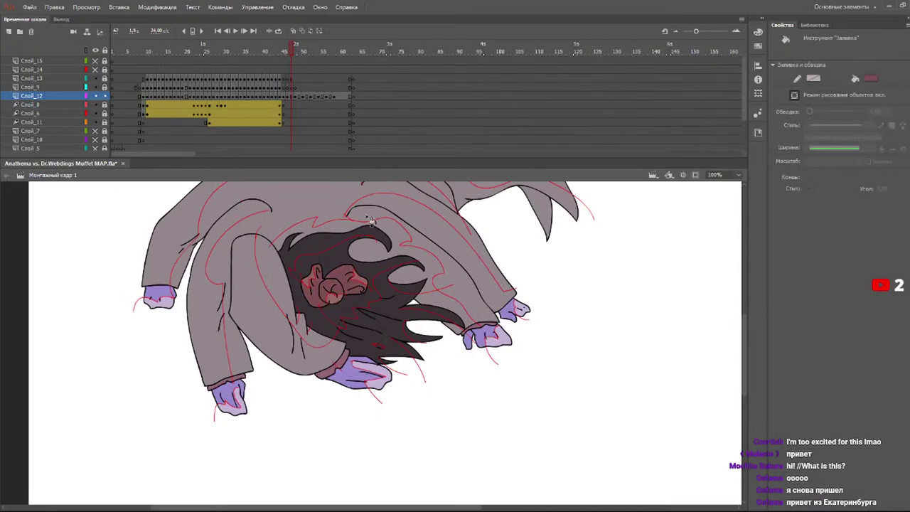
click(299, 50)
click(338, 313)
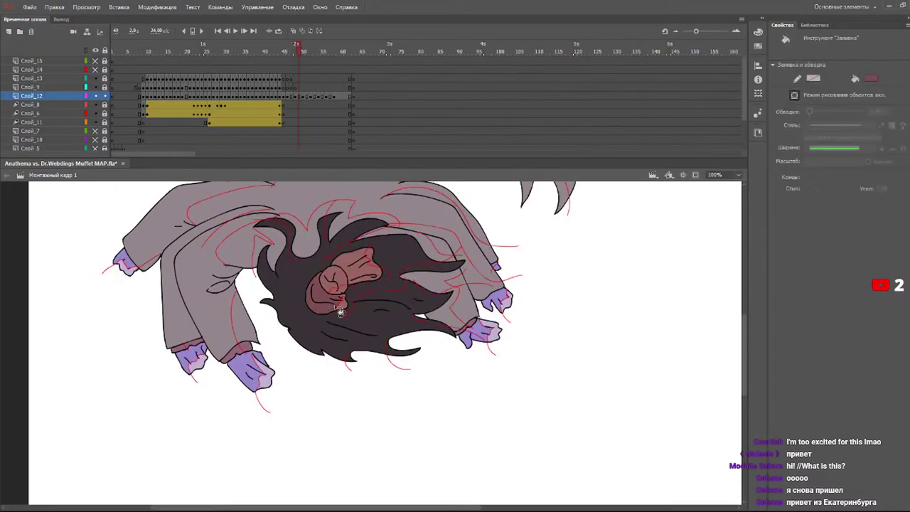
click(353, 277)
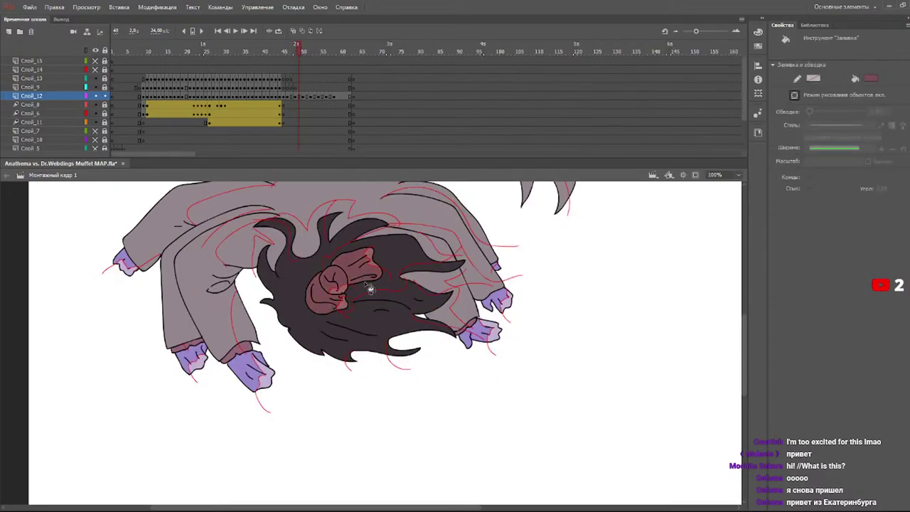
- Fill the shadow area of the pink garment below the coat with a darker plum shade on frame 45
drag(310, 52, 287, 52)
key(k)
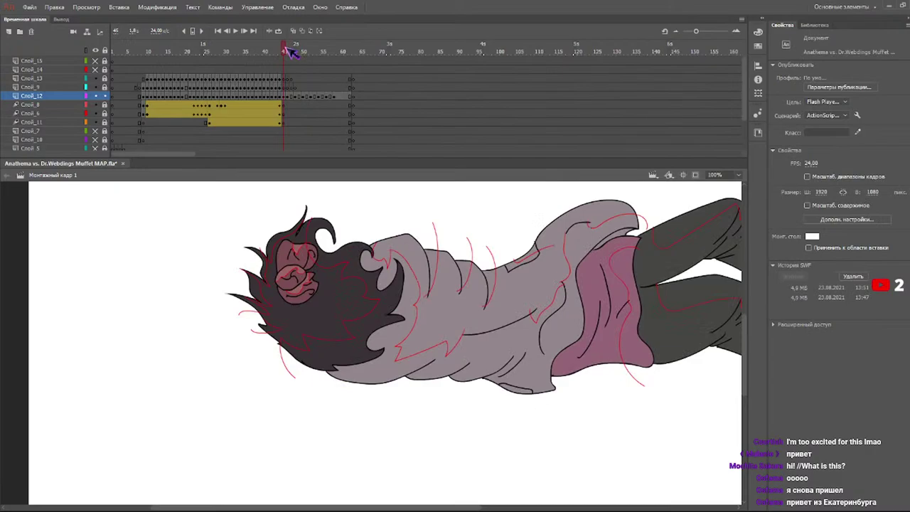
mouse_move(290, 53)
mouse_down()
mouse_move(280, 53)
mouse_move(292, 54)
mouse_up()
click(608, 299)
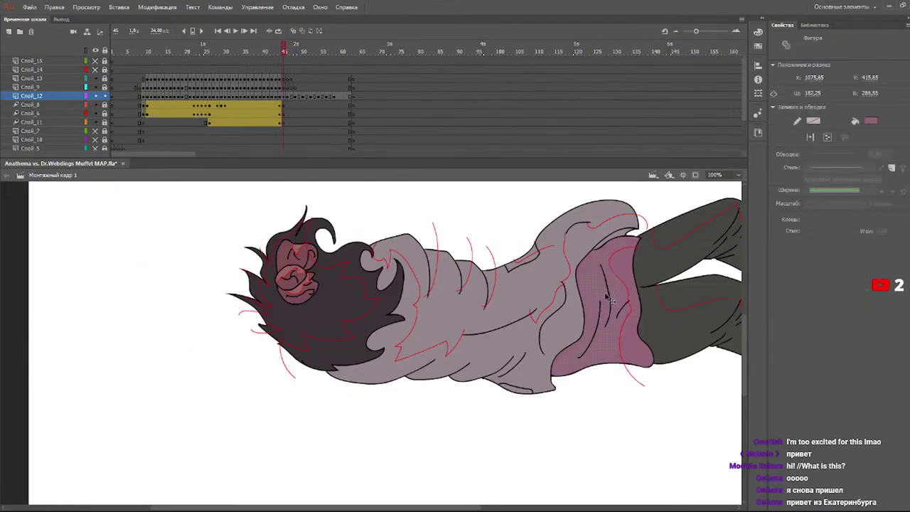
key(k)
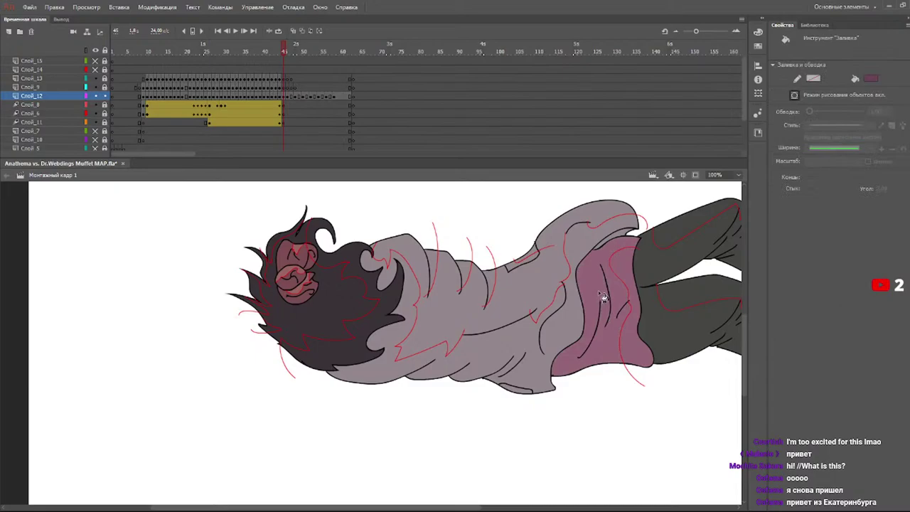
click(603, 297)
- Fill the sleeve cuffs with the dark plum shadow colour on frames 46 and 49
click(294, 50)
click(287, 51)
key(k)
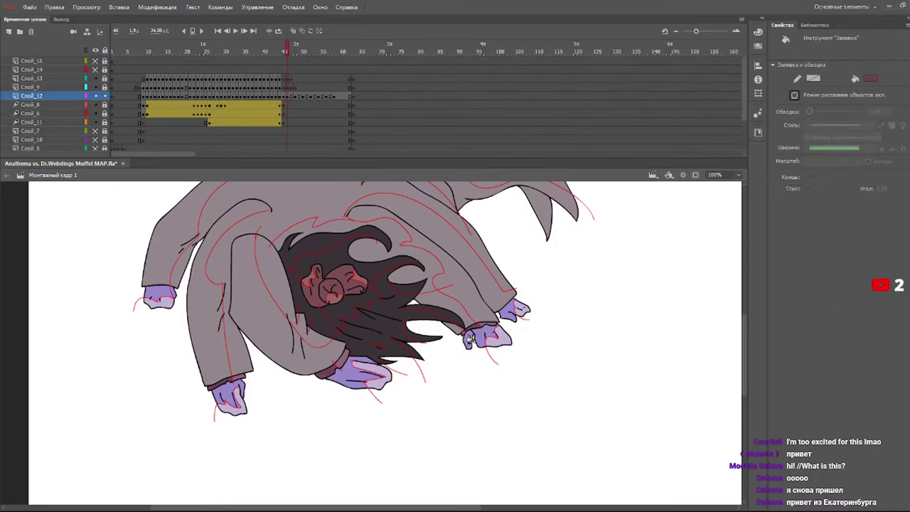
click(299, 52)
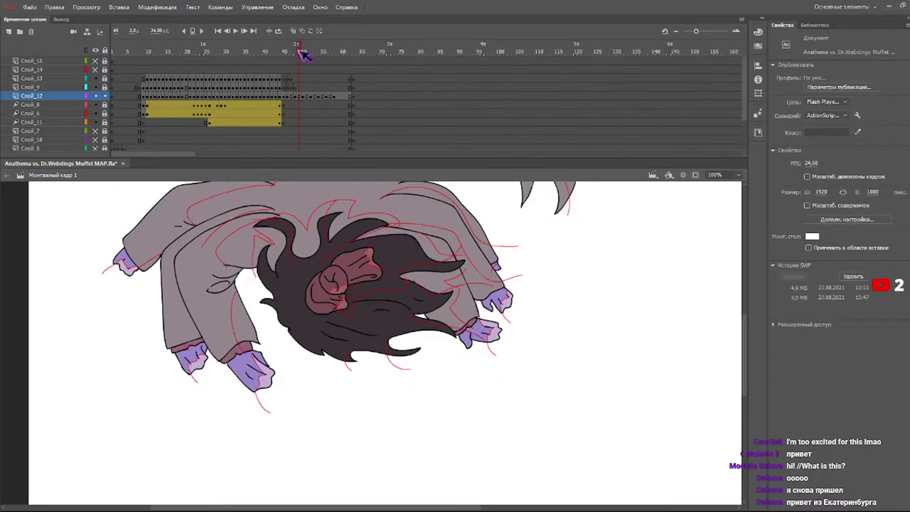
key(k)
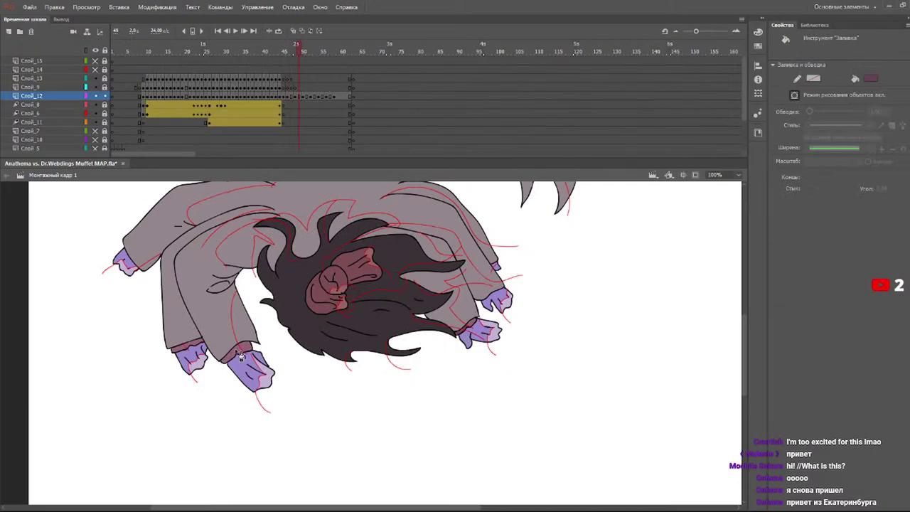
drag(307, 50, 282, 52)
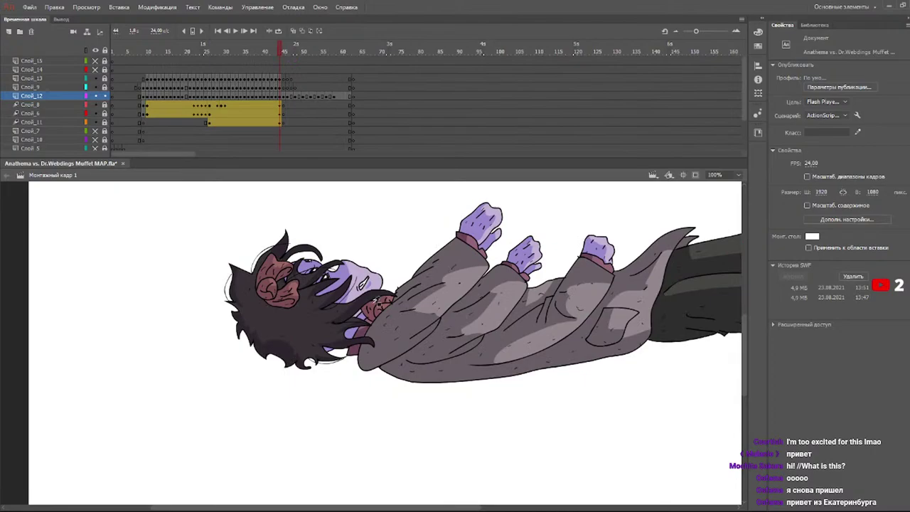
drag(292, 52, 285, 51)
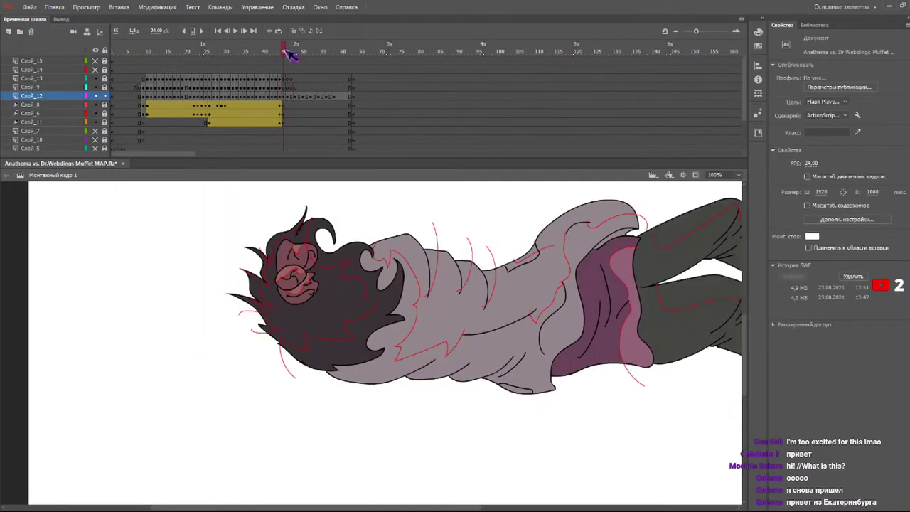
click(348, 348)
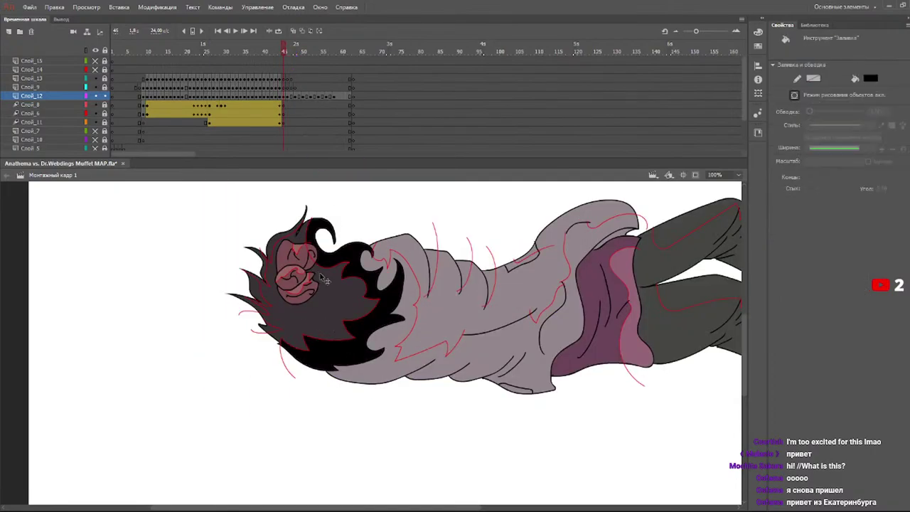
key(ctrl+z)
click(359, 269)
key(ctrl+z)
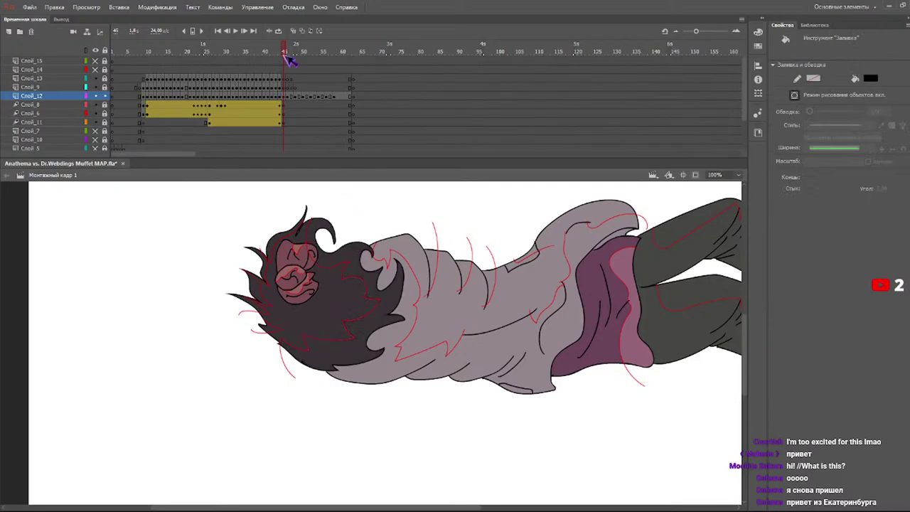
- Sample the dark hair shadow colour from frame 43 and fill the hair shadow areas on frames 45 and 46
click(281, 52)
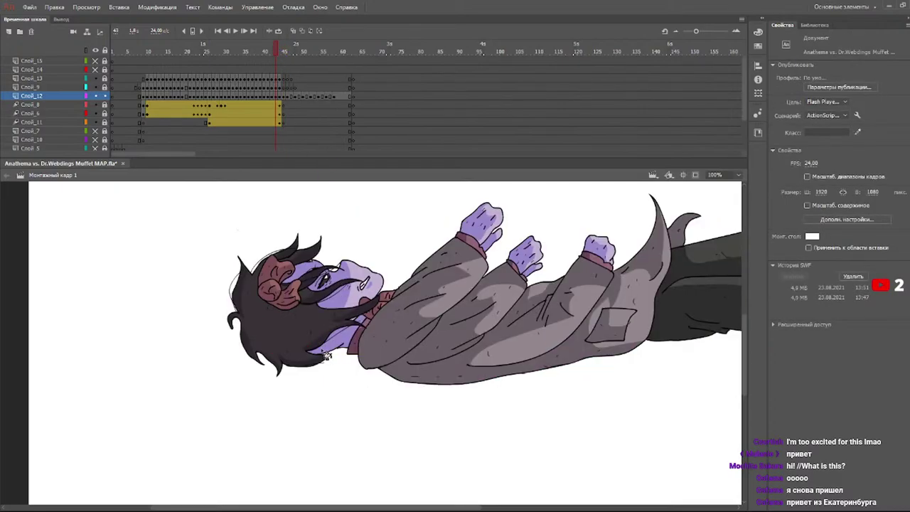
click(285, 51)
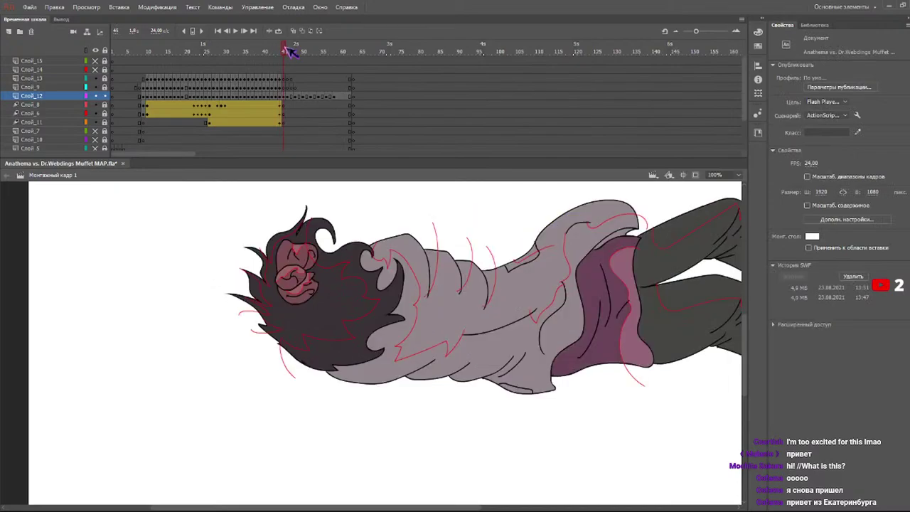
click(383, 321)
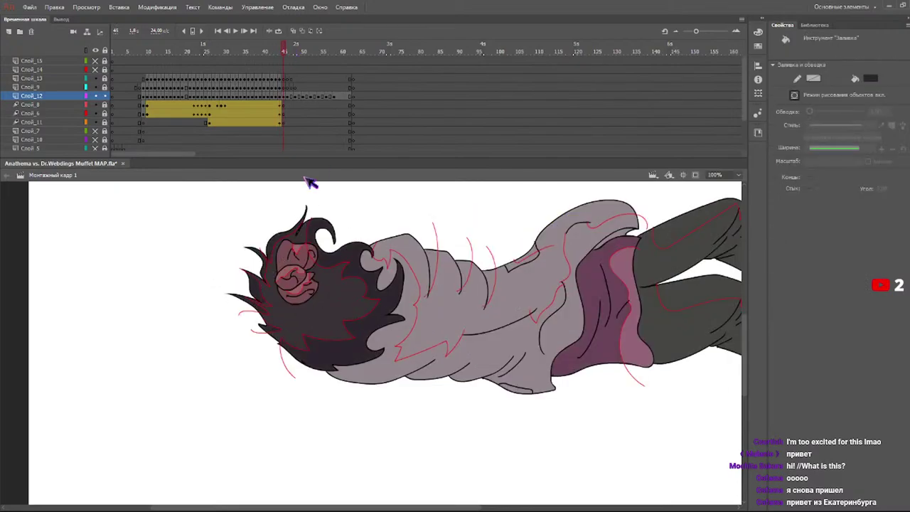
click(289, 51)
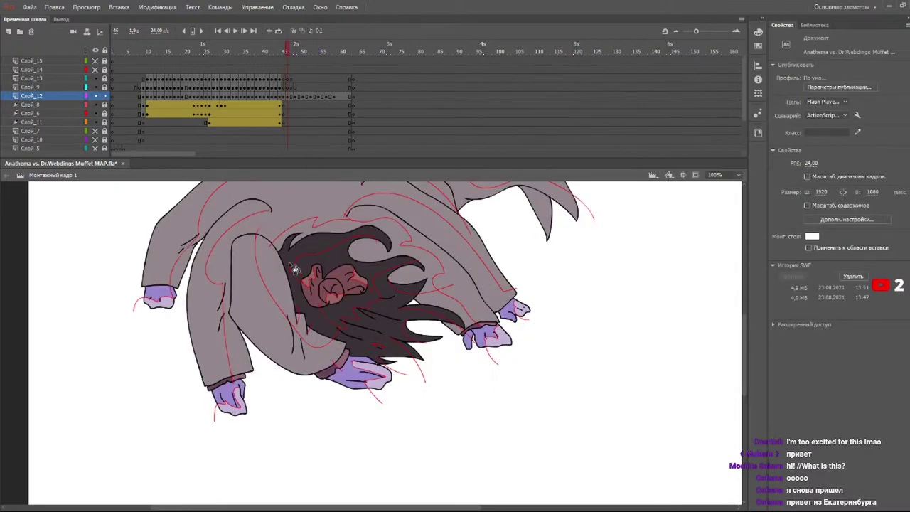
click(313, 290)
click(381, 351)
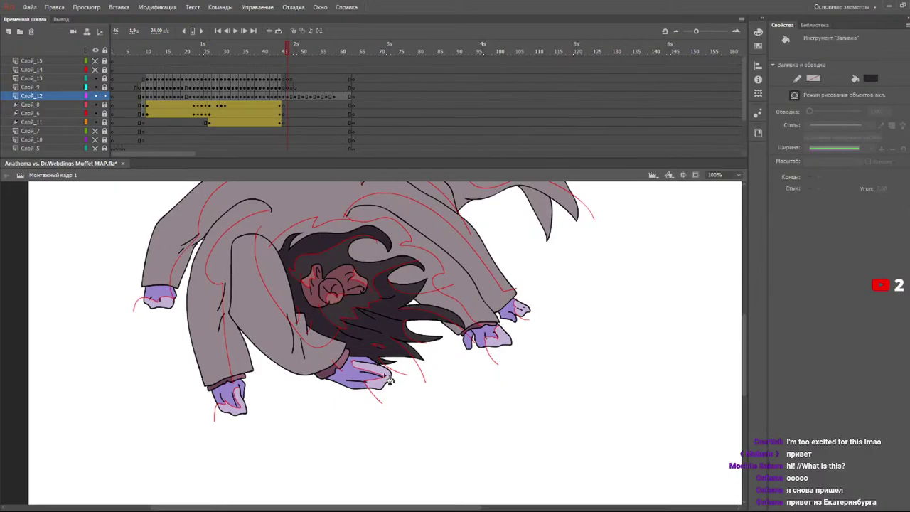
- Fill the hair shadow areas around the bow and in the strands with the dark shadow colour on frame 48
click(296, 52)
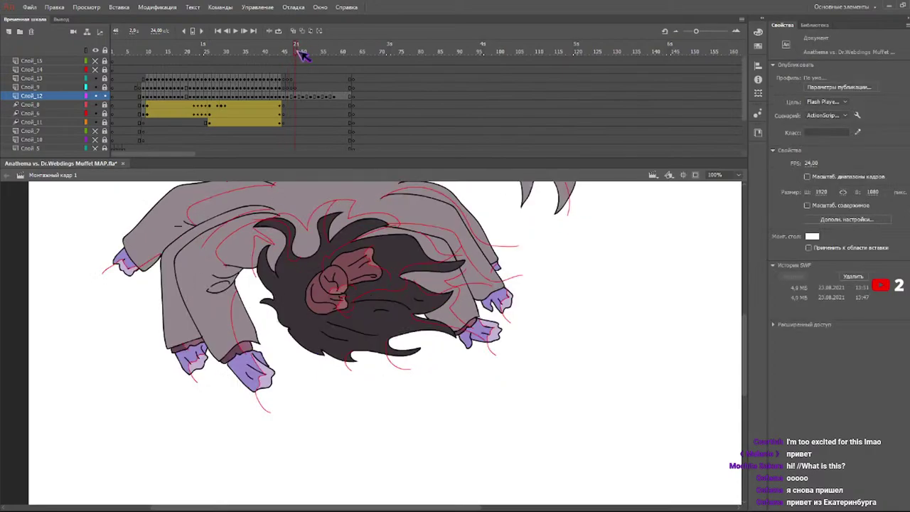
key(k)
click(385, 317)
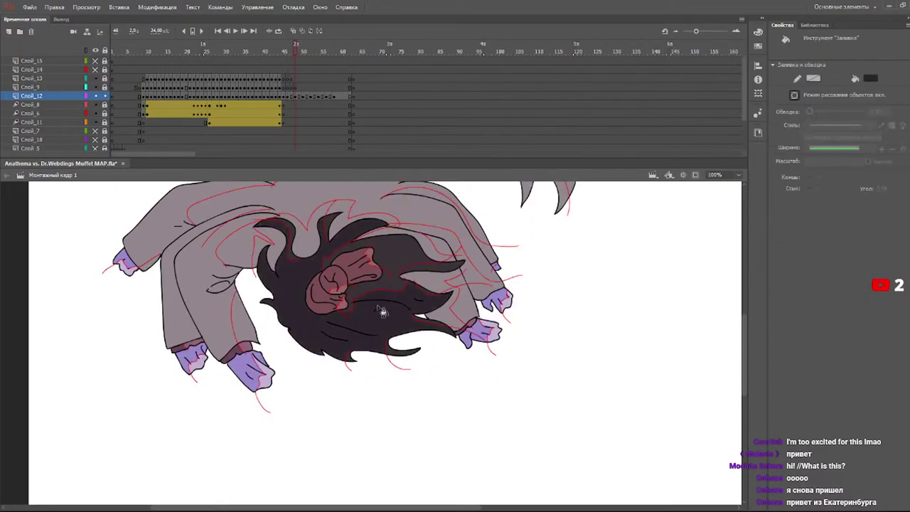
click(445, 273)
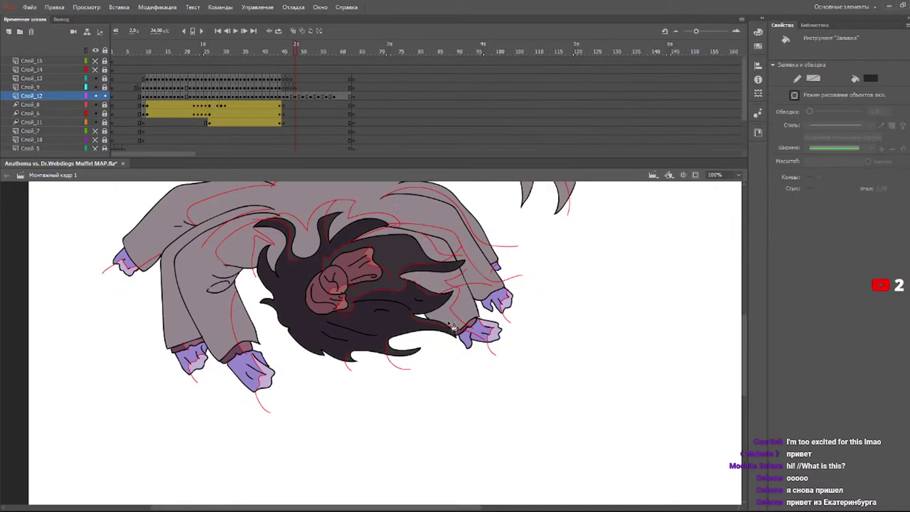
mouse_move(307, 61)
mouse_down()
mouse_move(310, 54)
mouse_move(290, 53)
mouse_move(352, 56)
mouse_move(271, 57)
mouse_move(333, 62)
mouse_move(285, 63)
mouse_move(313, 60)
mouse_move(302, 59)
mouse_up()
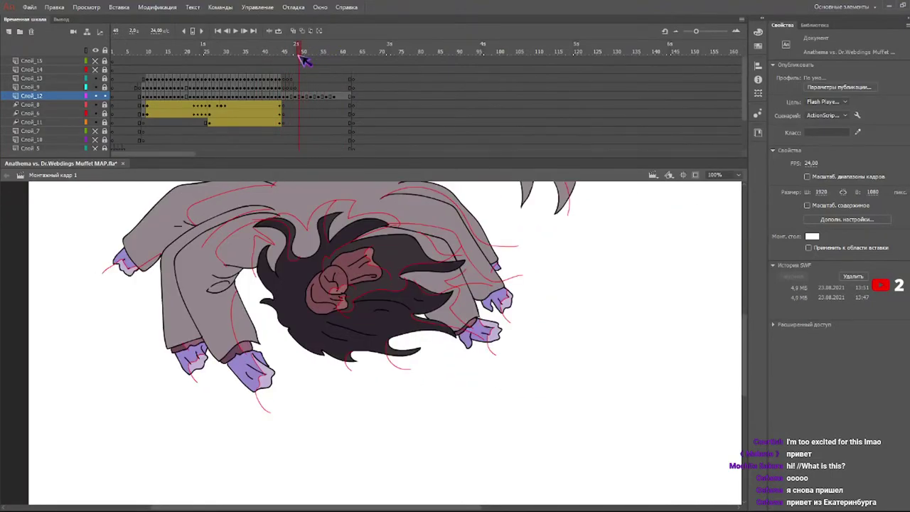
drag(302, 59, 297, 59)
drag(745, 330, 743, 283)
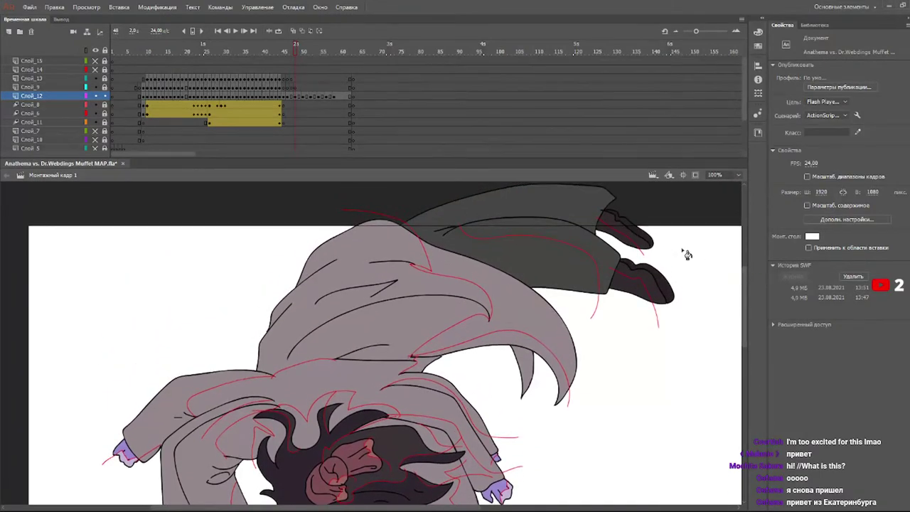
- Sample the dark trouser shadow colour from frame 42 and fill the trouser shadow areas on frame 45
click(273, 51)
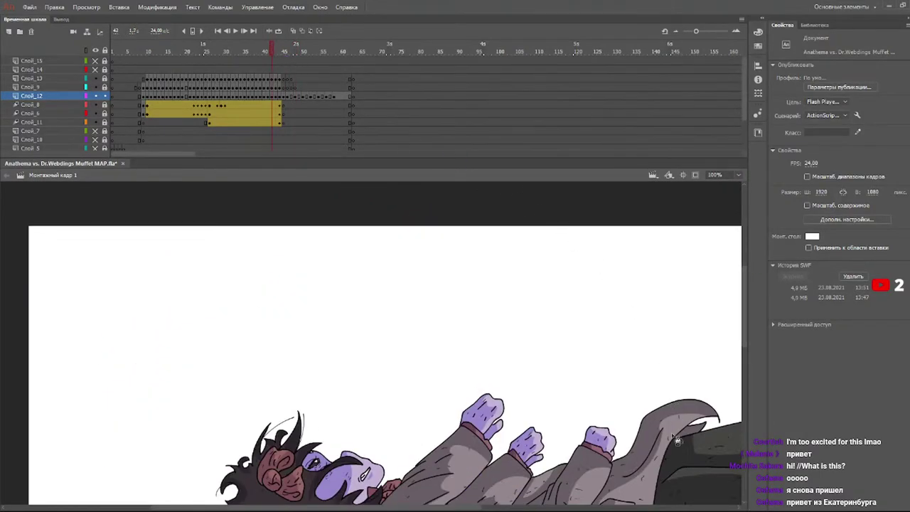
key(k)
click(284, 52)
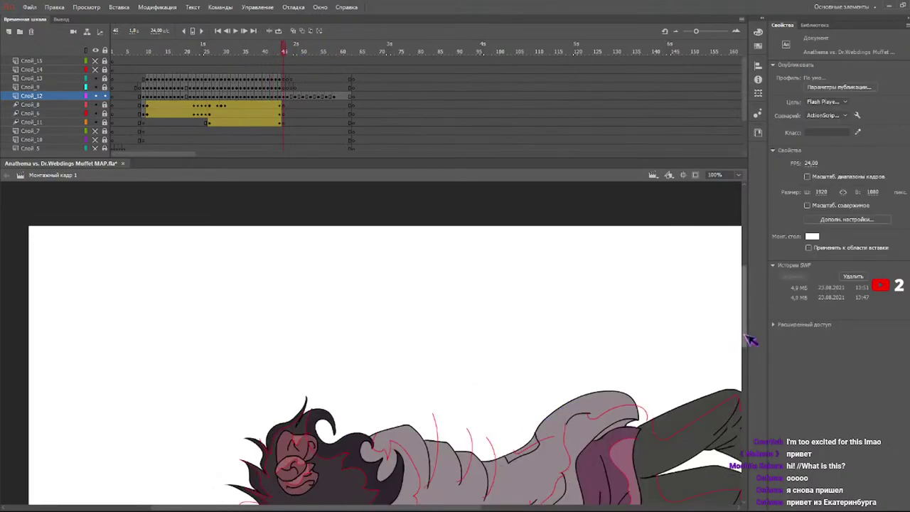
scroll(570, 469, down, 4)
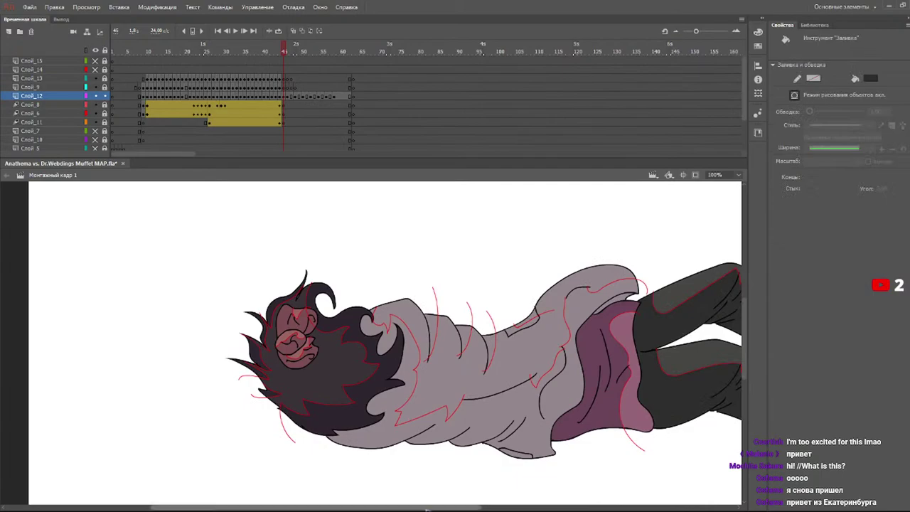
scroll(462, 483, right, 5)
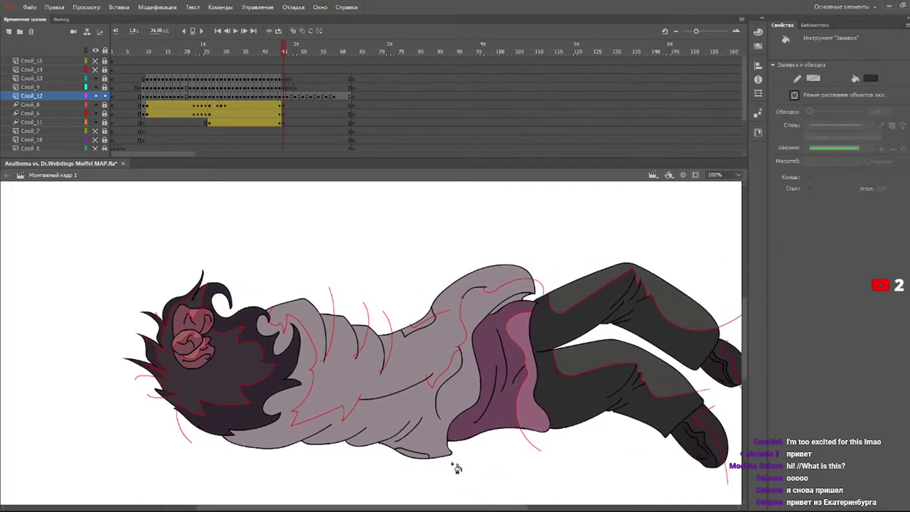
- Fill the shadow areas of both trouser legs with the dark grey on frames 46 and 48
click(288, 48)
scroll(753, 304, up, 4)
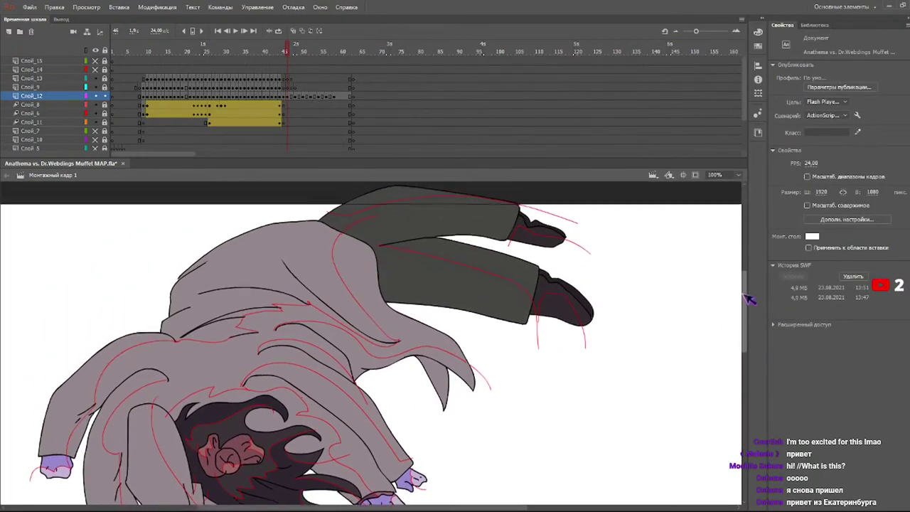
click(422, 285)
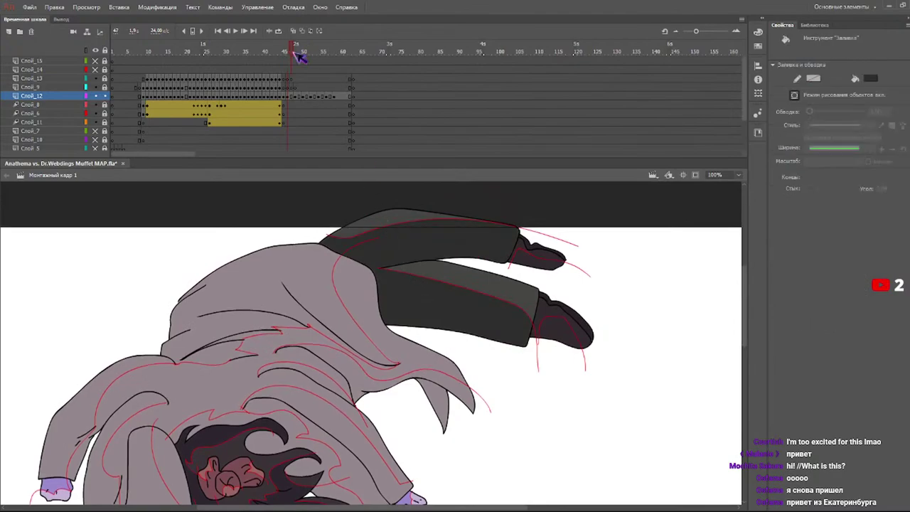
click(296, 50)
click(417, 265)
- Fill the shoe shadow areas with the dark shoe shadow colour on frames 46 and 45
drag(304, 50, 288, 50)
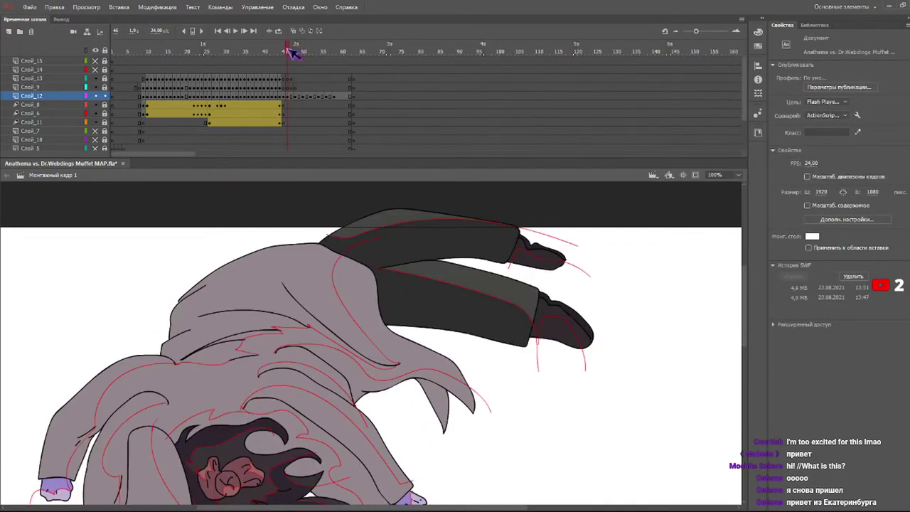
click(542, 263)
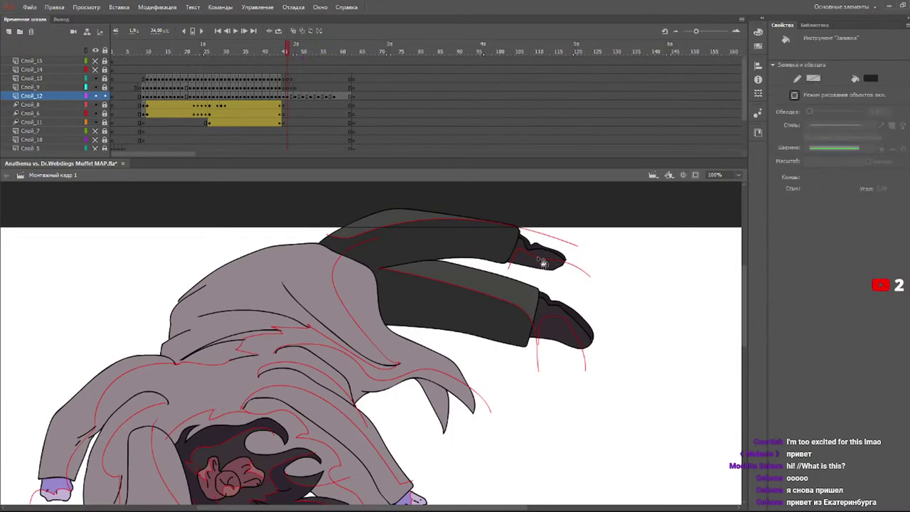
click(284, 52)
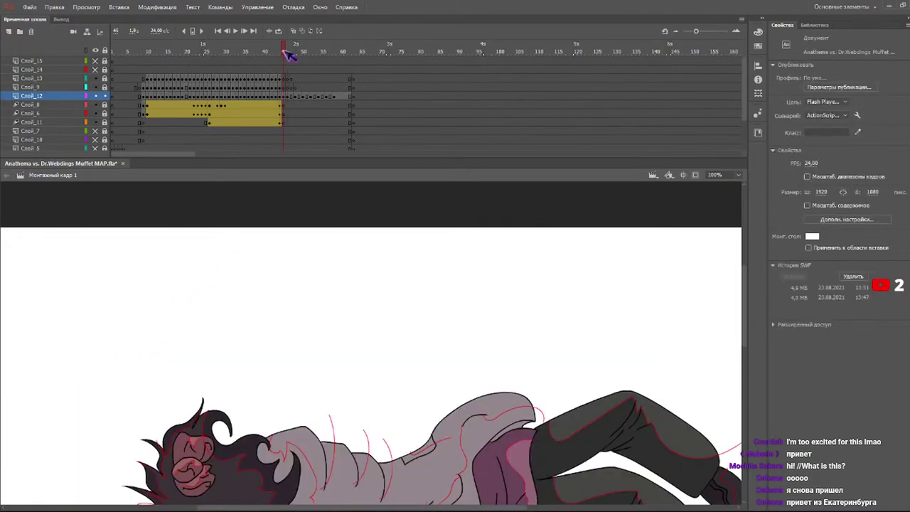
click(721, 483)
drag(744, 305, 763, 348)
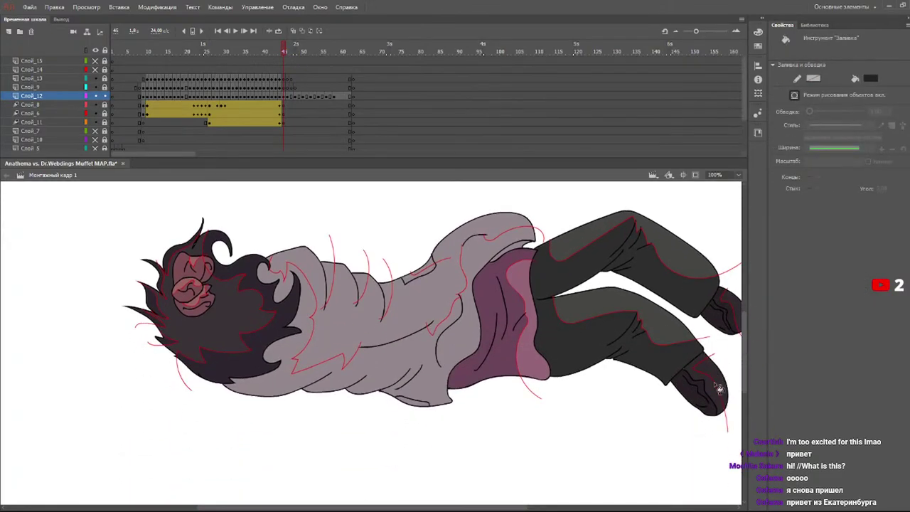
- Touch up the lower shoe's line work on frame 45 with a size 2 brush and fill the shoe shadow
key(z)
click(683, 368)
key(n)
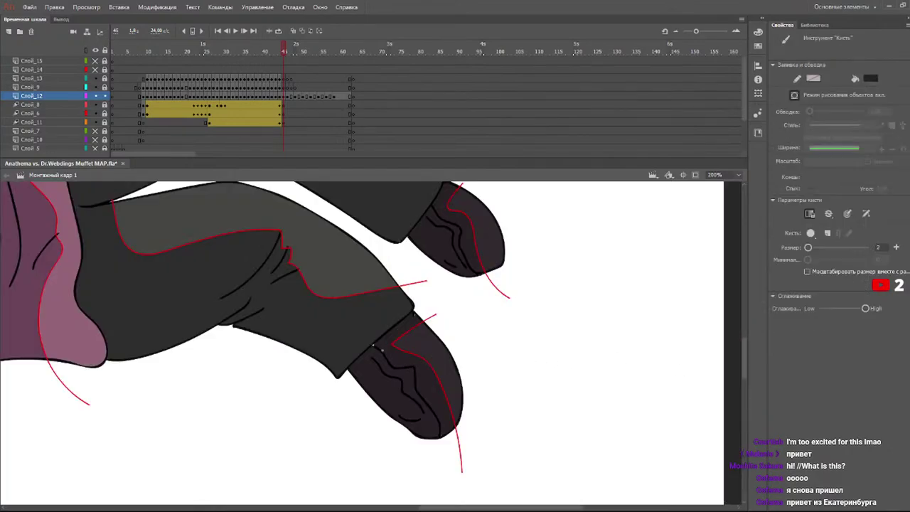
key(k)
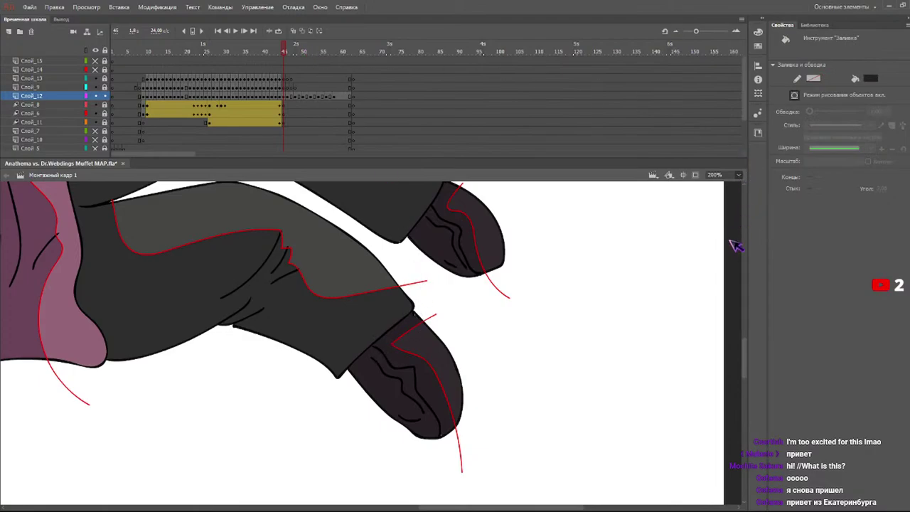
key(ctrl+1)
scroll(746, 352, up, 3)
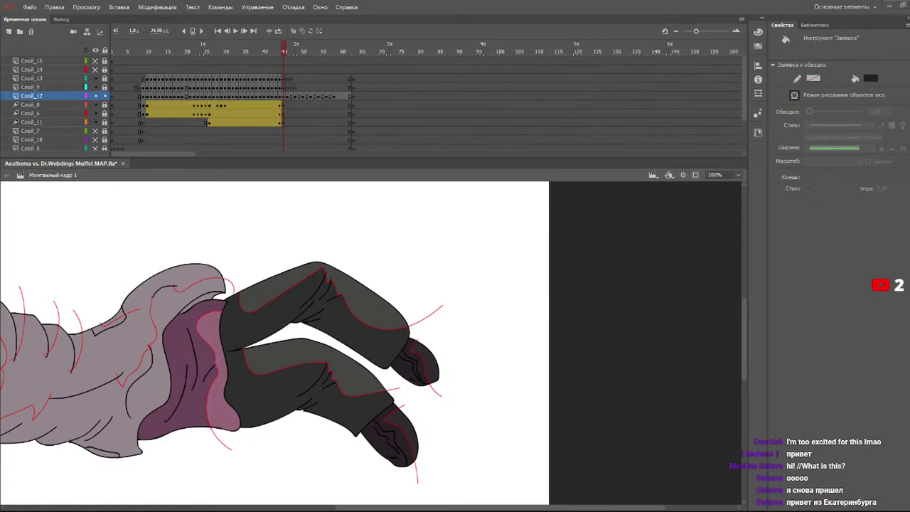
- Fill the shadow areas of both shoes with the dark shadow colour on frame 49
click(292, 51)
mouse_move(746, 319)
mouse_down()
mouse_move(747, 295)
mouse_move(579, 182)
mouse_up()
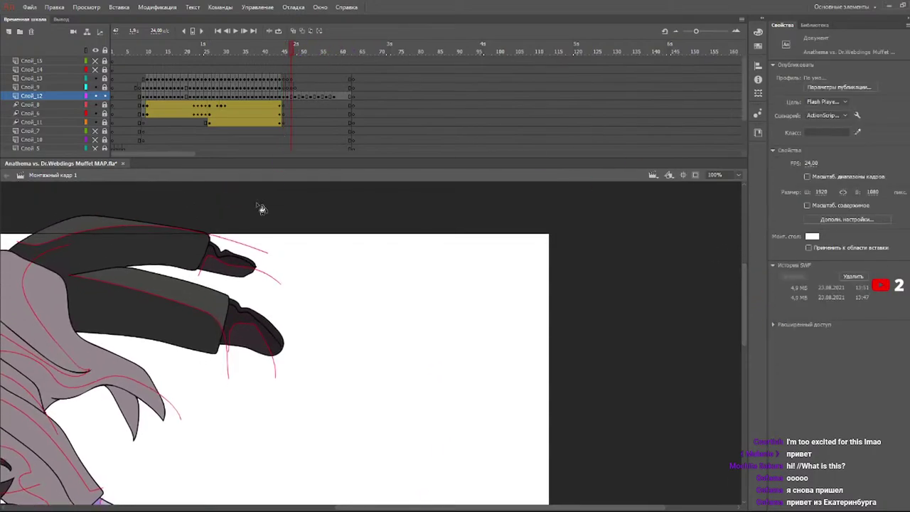
click(299, 52)
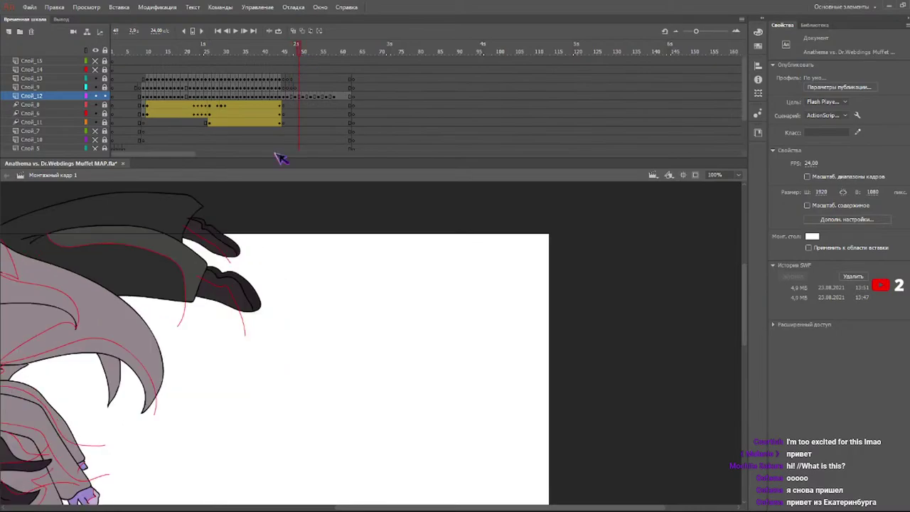
key(k)
click(231, 256)
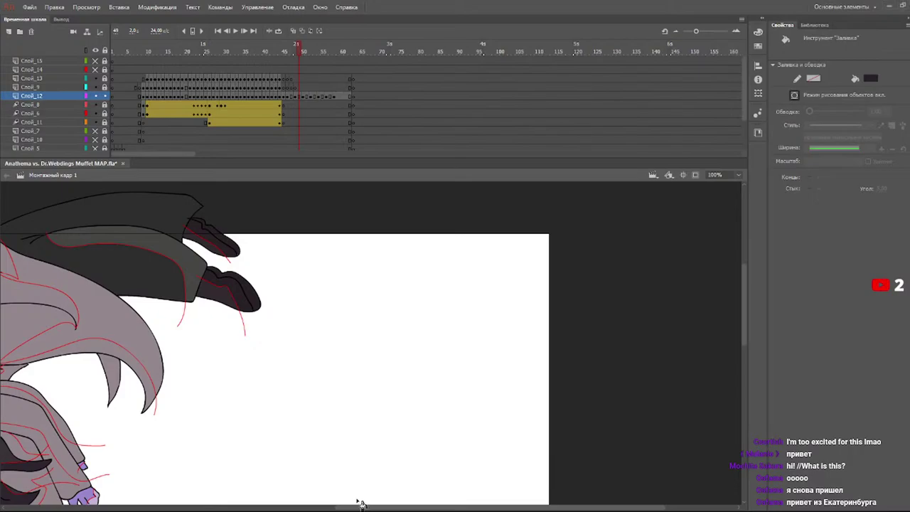
- Sample the coat shadow colour from an already shaded frame and fill the coat's shadow areas, folds and hem on frame 45
drag(362, 509, 36, 509)
drag(327, 507, 475, 495)
click(311, 50)
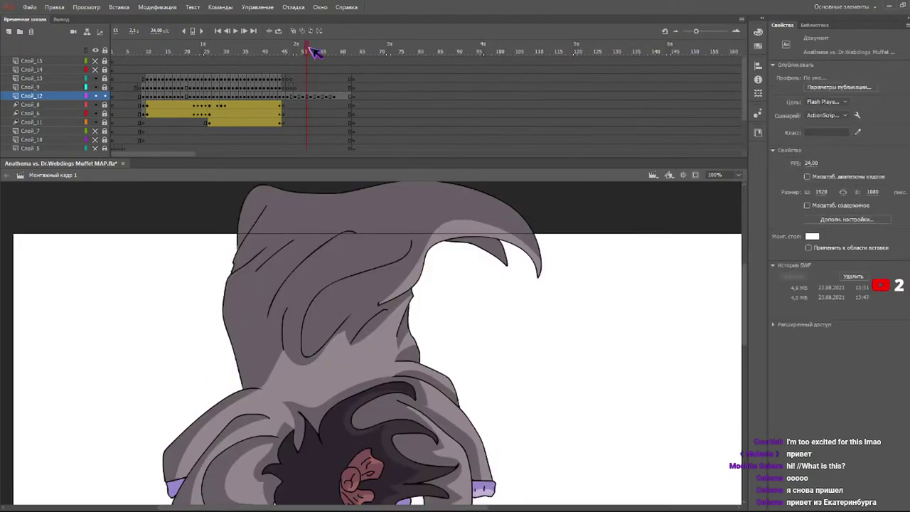
drag(312, 54, 284, 48)
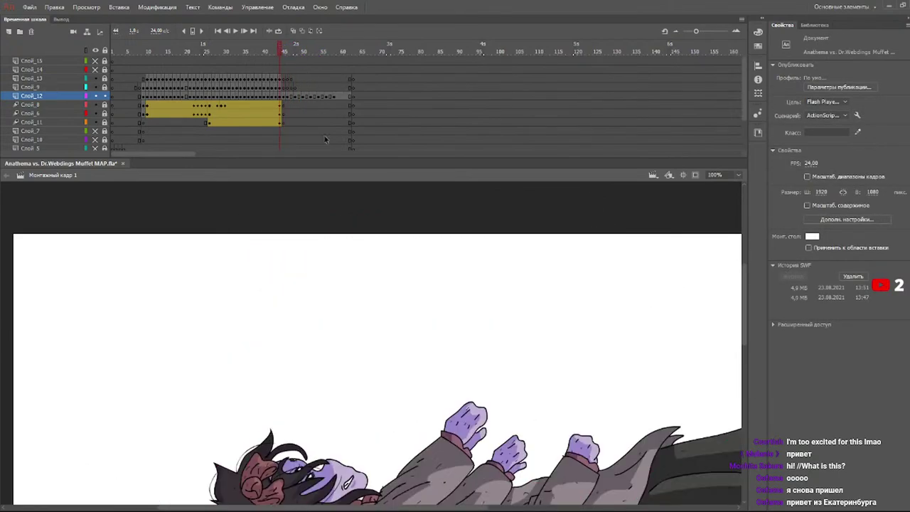
click(285, 49)
drag(746, 290, 746, 327)
click(387, 361)
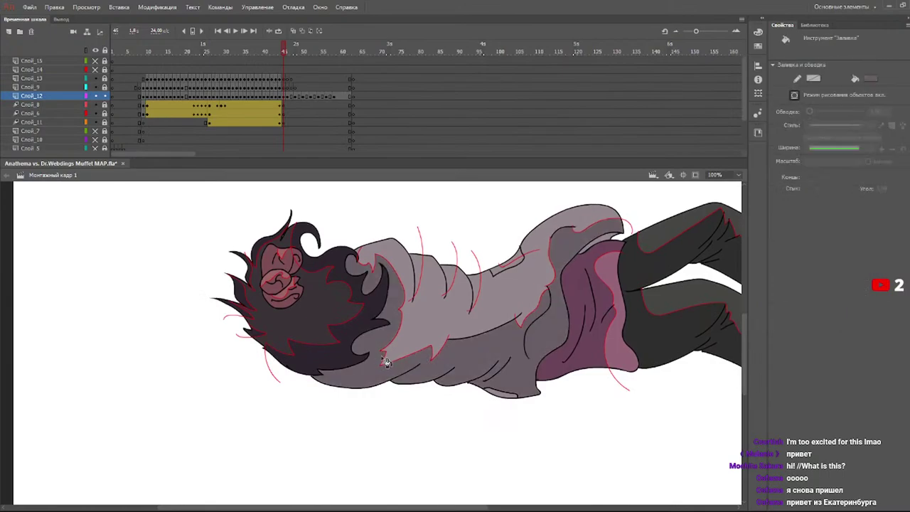
click(507, 393)
click(502, 273)
click(599, 242)
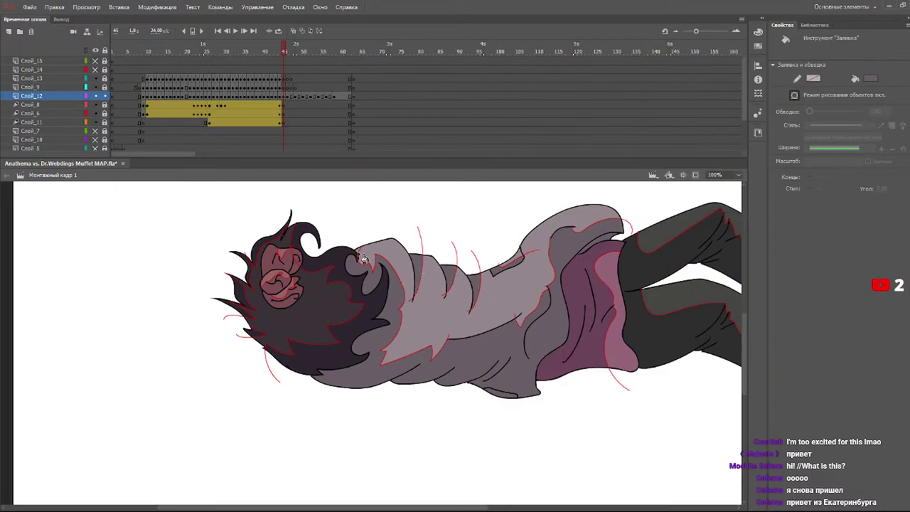
- Close the gap in the red guide line at the hanging sleeve's shoulder fold on frame 47 with a short brush stroke
click(293, 54)
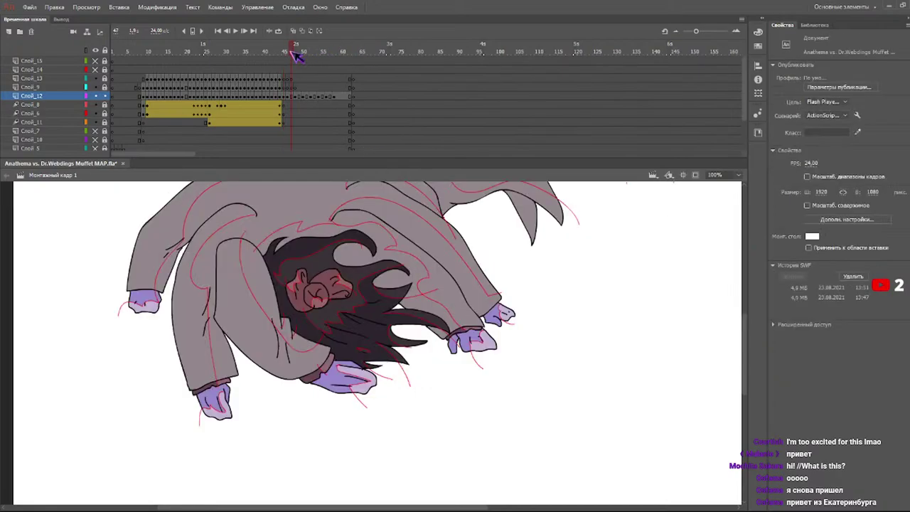
drag(744, 329, 744, 306)
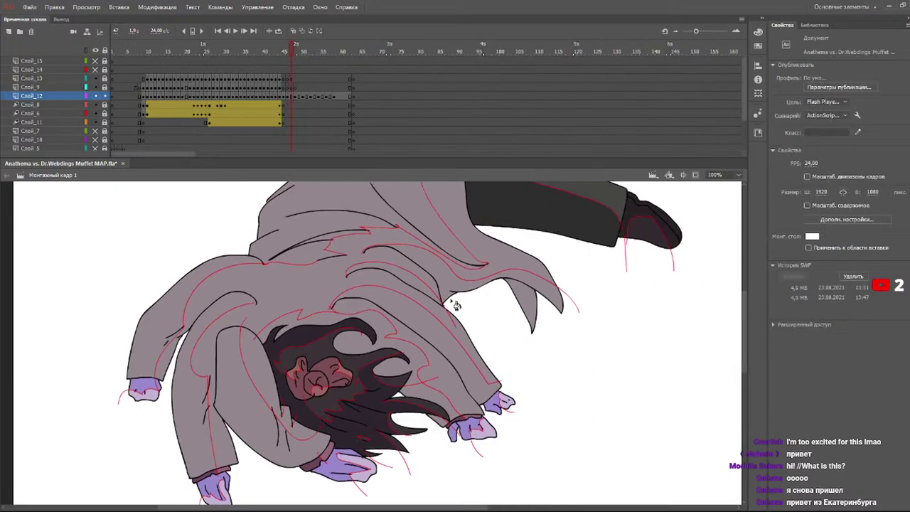
click(233, 312)
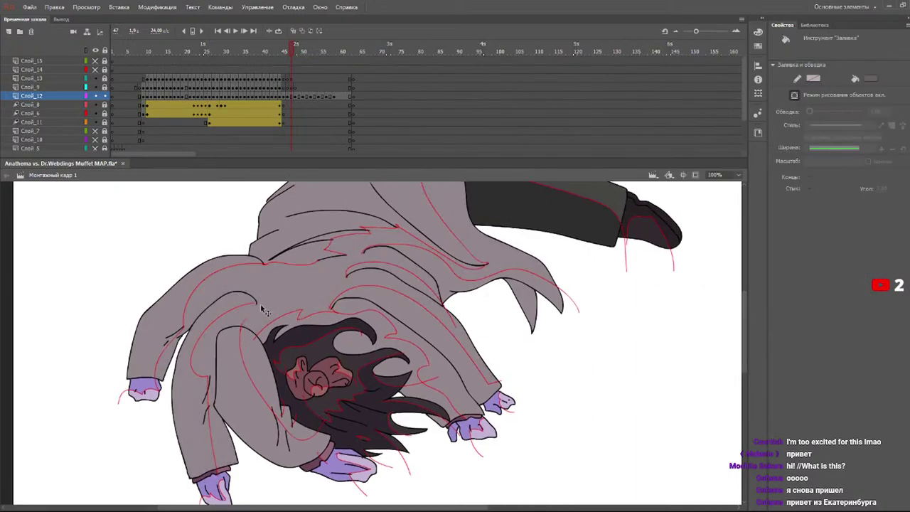
key(b)
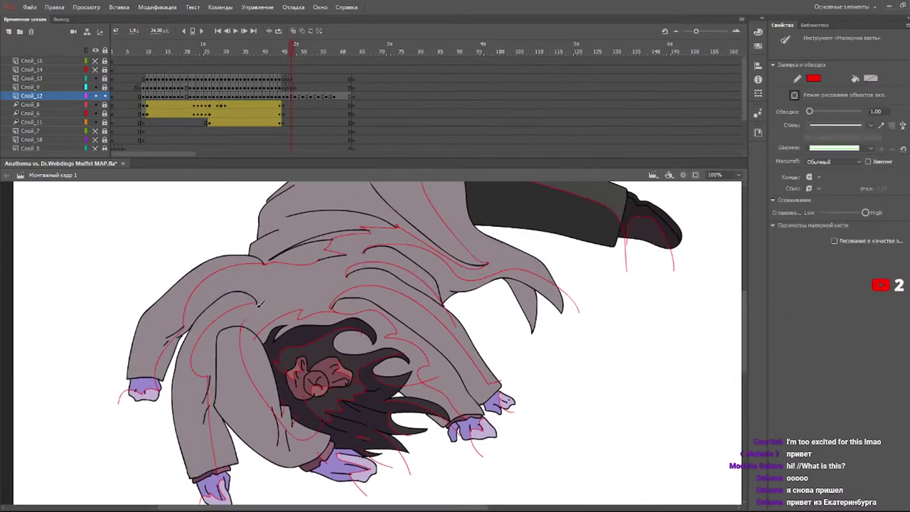
key(v)
click(260, 312)
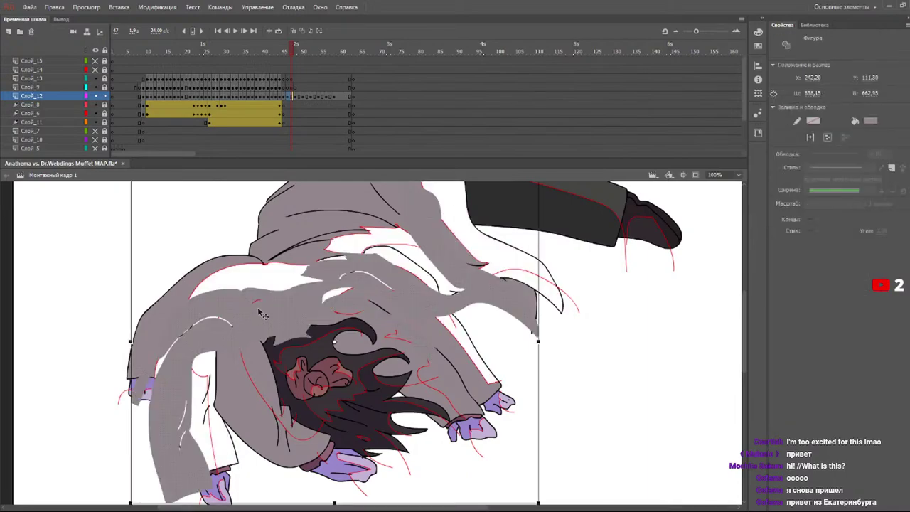
key(ctrl+z)
click(264, 301)
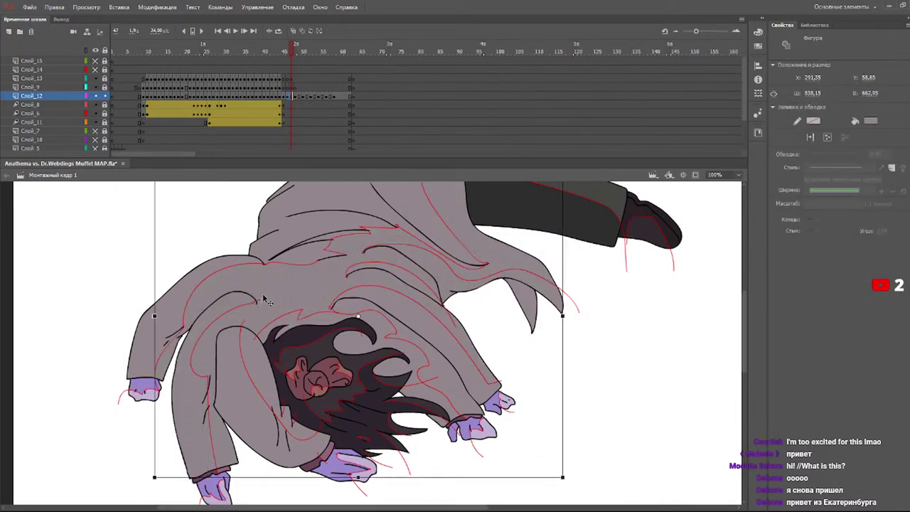
click(137, 267)
drag(272, 290, 253, 316)
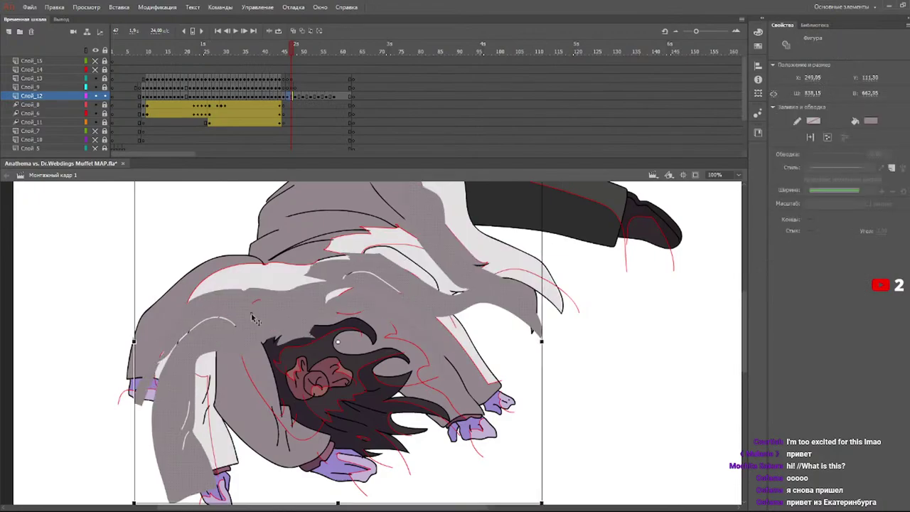
key(ctrl+y)
click(132, 264)
drag(136, 250, 330, 349)
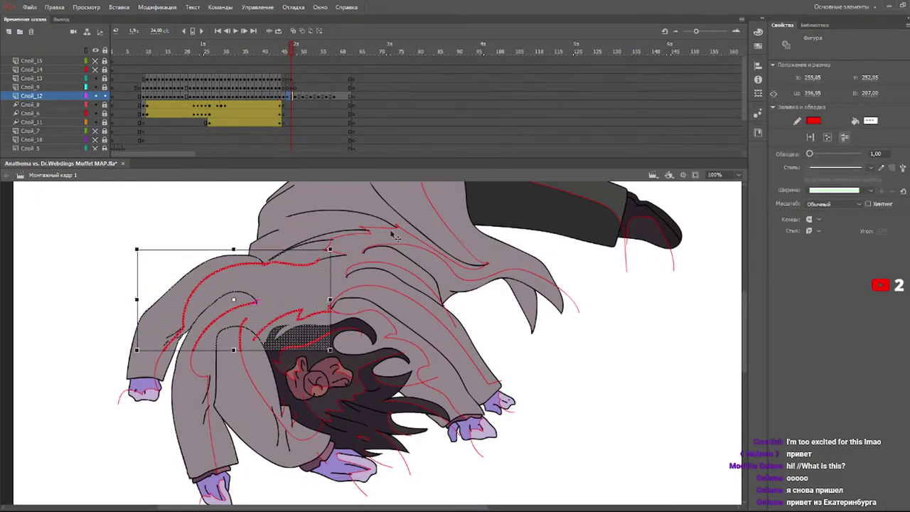
click(572, 331)
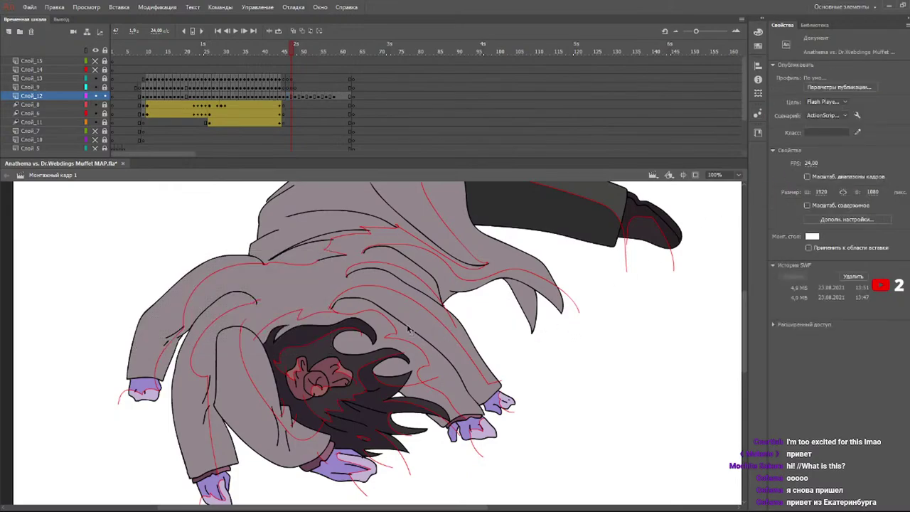
- Fill the shadow areas of the two hanging sleeves beside the head with the coat shadow colour on frame 47
key(k)
click(227, 317)
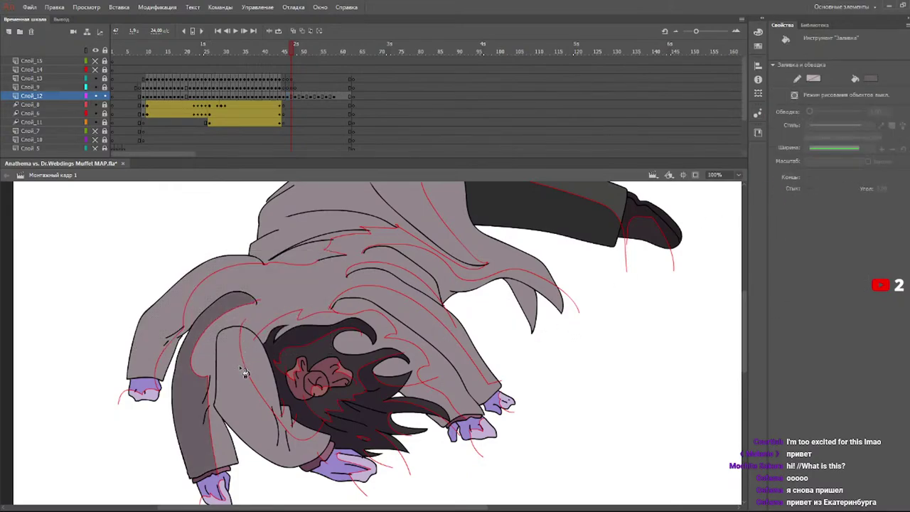
click(256, 388)
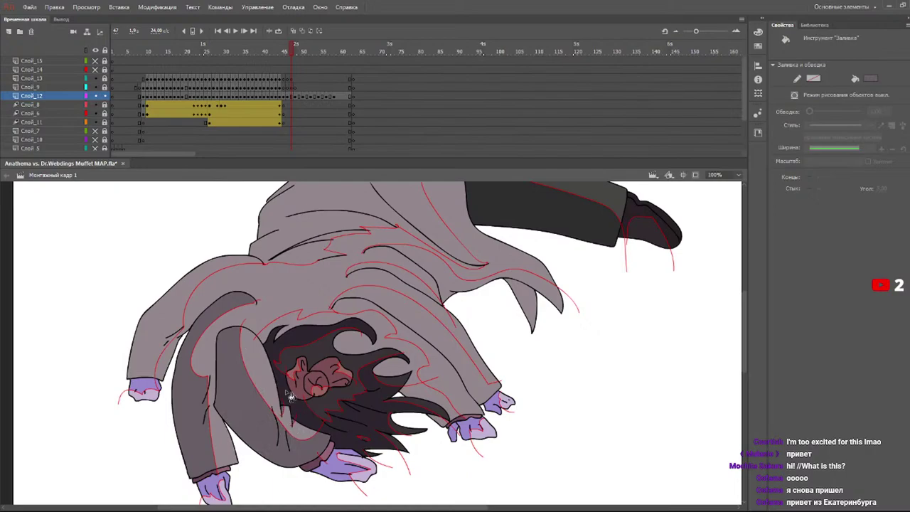
- On frame 47 of Слой_12, fill the coat areas around the hair with the darker shadow colour
click(300, 337)
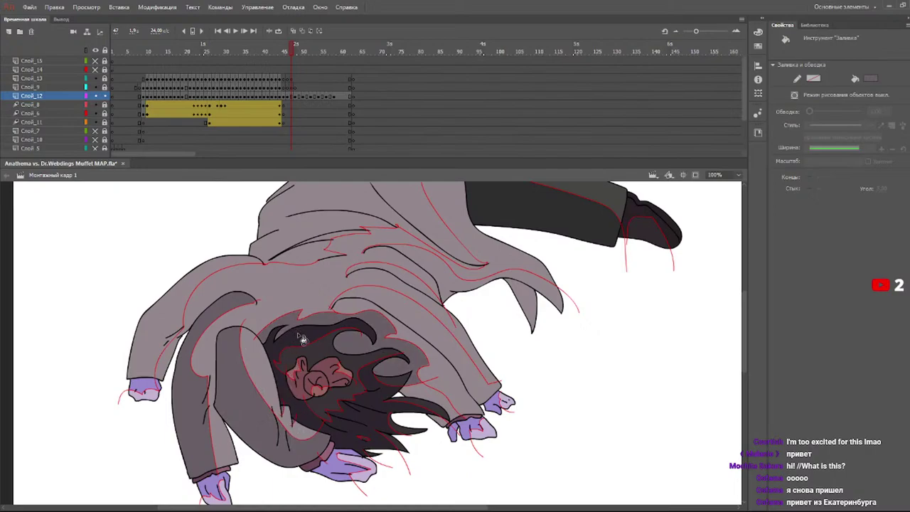
click(419, 400)
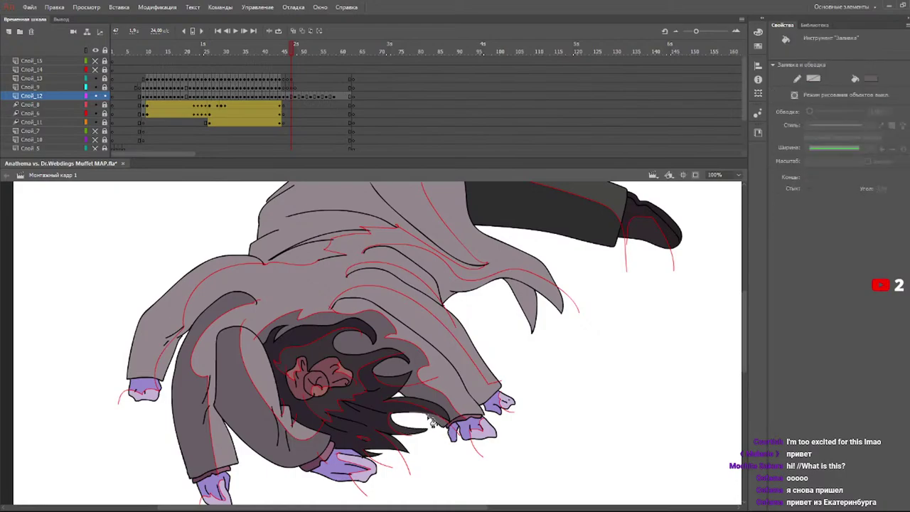
click(430, 419)
key(k)
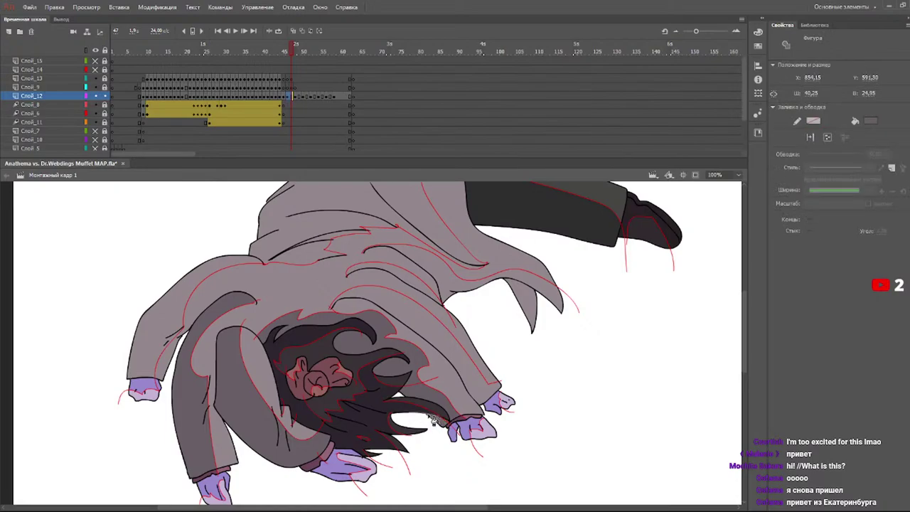
- Fill the shadow along the farther right-hand sleeve on frame 47 and compare it with the neighbouring frame
click(471, 393)
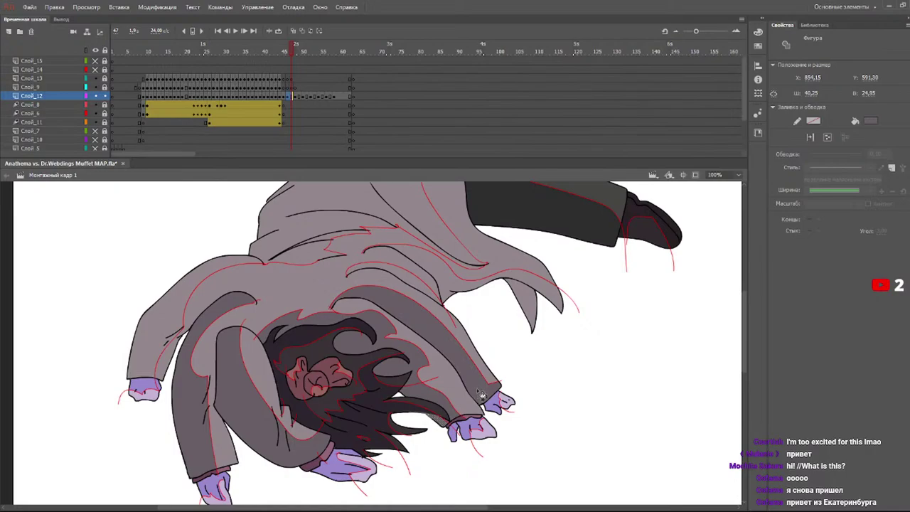
drag(315, 52, 292, 52)
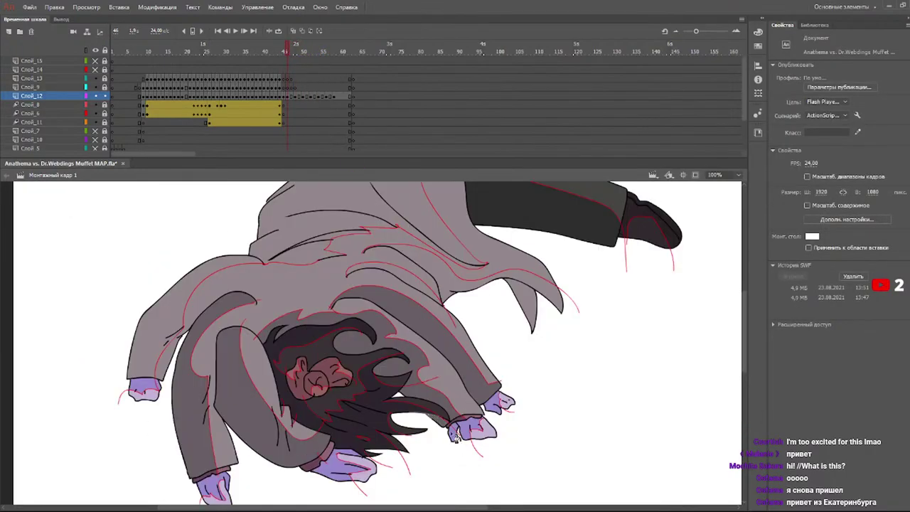
key(period)
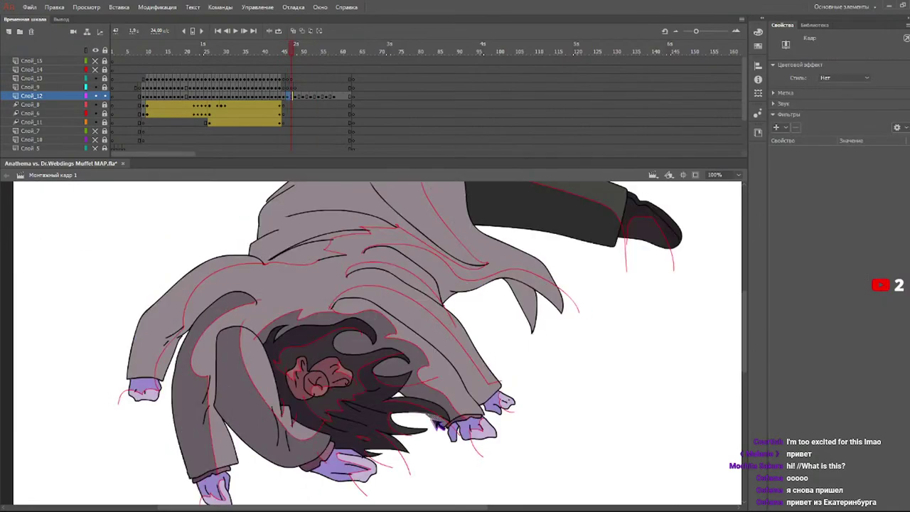
click(437, 424)
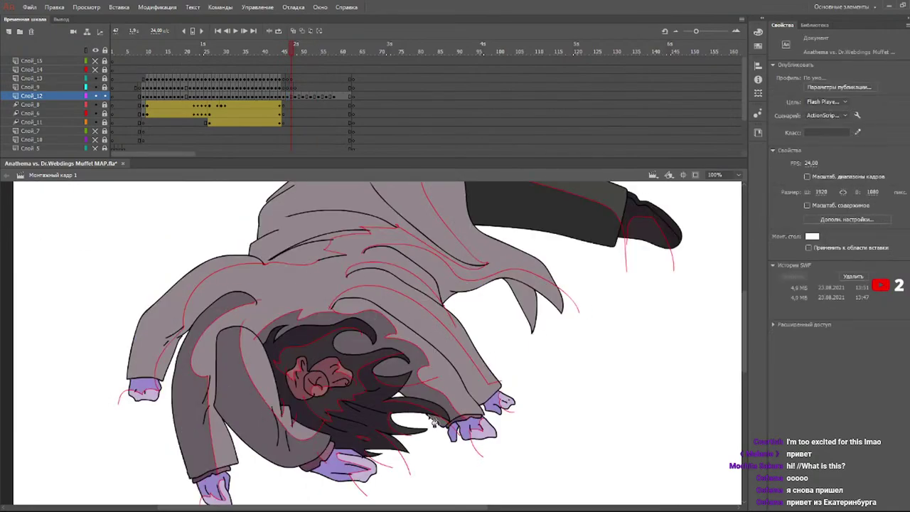
key(k)
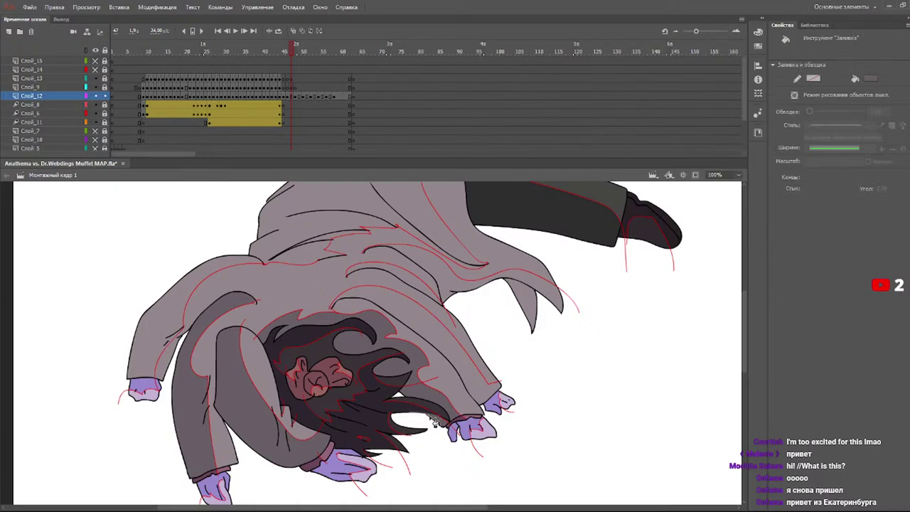
click(485, 390)
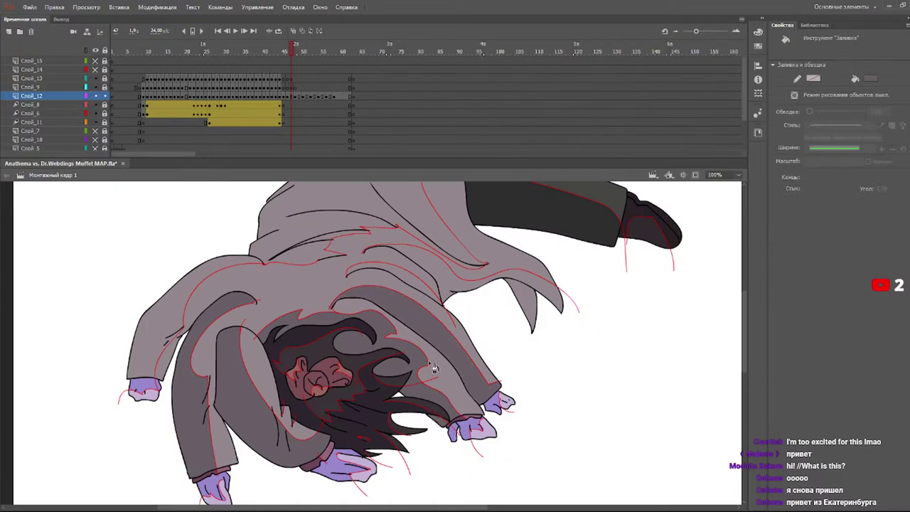
- Fill the remaining coat shadows on frame 47: the upper right fold, the far left sleeve, the back and the coat tail
click(391, 284)
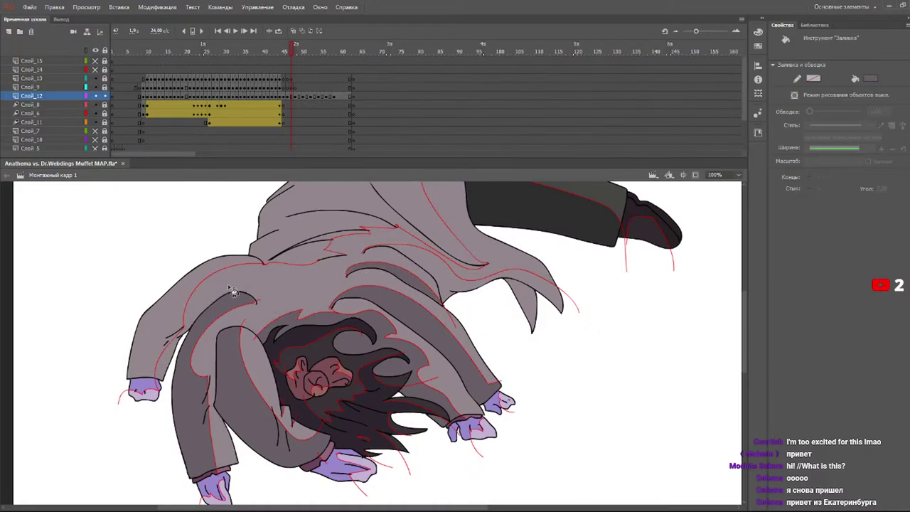
click(233, 282)
click(359, 253)
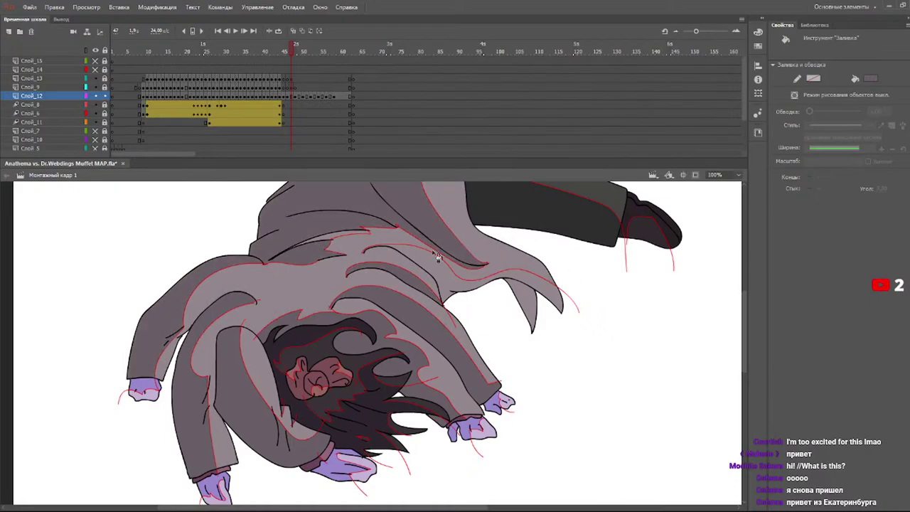
click(329, 234)
key(ctrl+z)
click(329, 234)
click(456, 285)
click(533, 305)
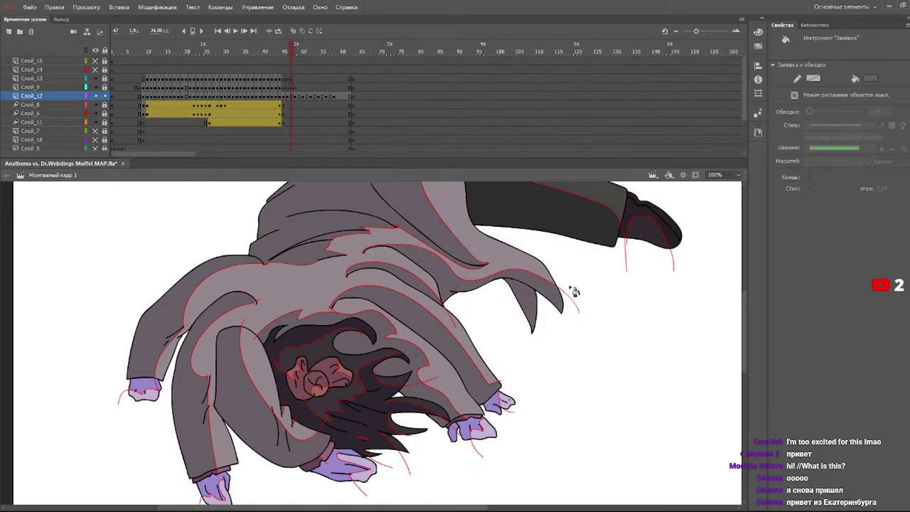
- Go to frame 48 and fill the shadows on the left-hand sleeves with the darker coat colour
mouse_move(745, 303)
mouse_down()
mouse_move(748, 285)
mouse_move(738, 302)
mouse_up()
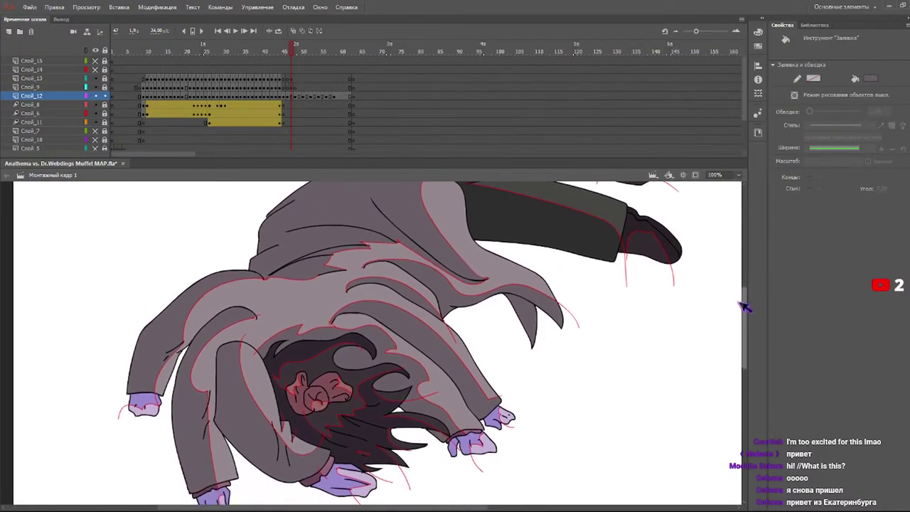
scroll(739, 309, down, 2)
click(303, 48)
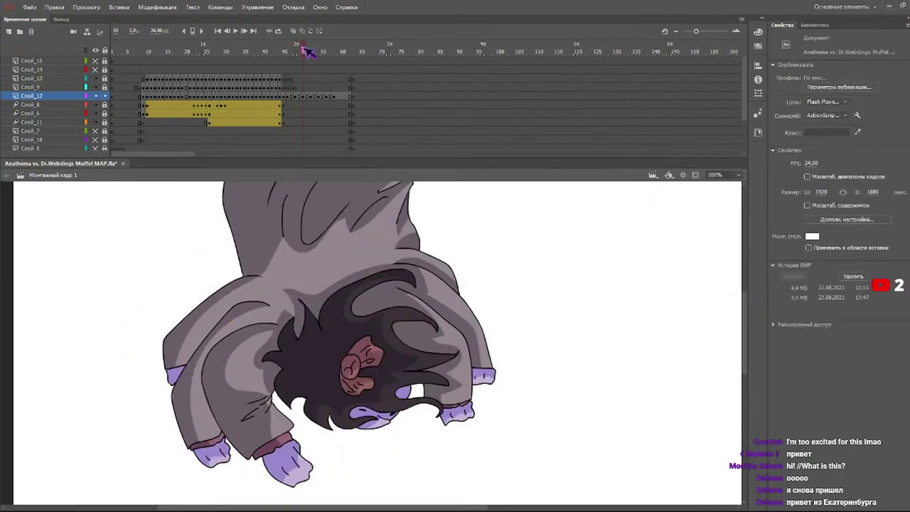
click(296, 48)
click(196, 283)
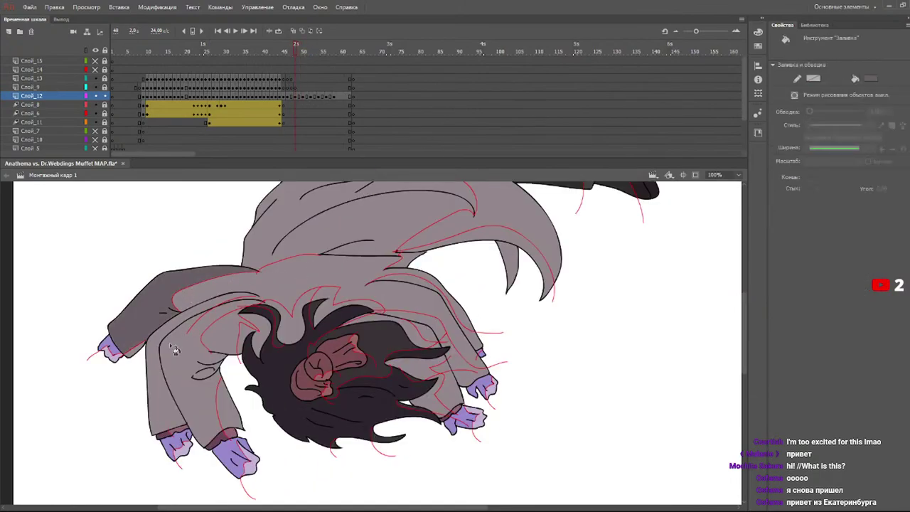
click(174, 349)
click(189, 371)
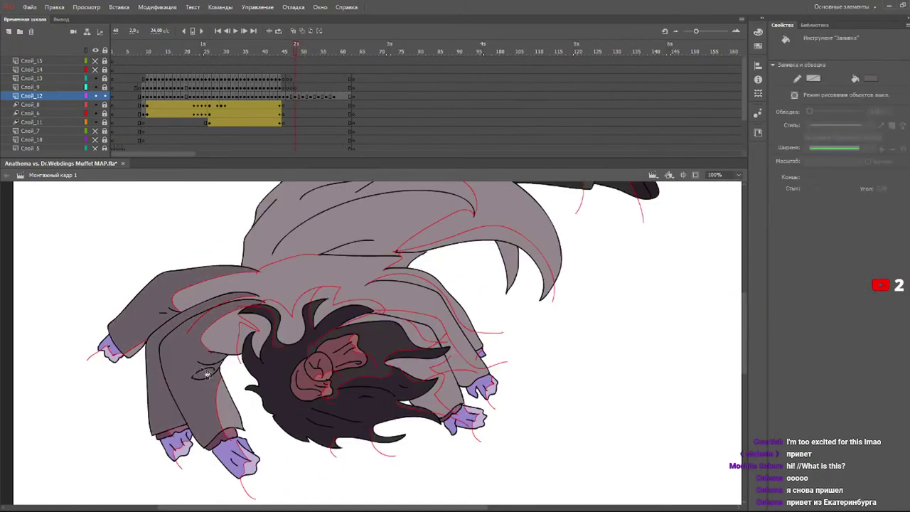
- Fill the coat shadows around the hair and between the hair strands on frame 48
click(262, 345)
click(302, 333)
click(327, 320)
click(396, 334)
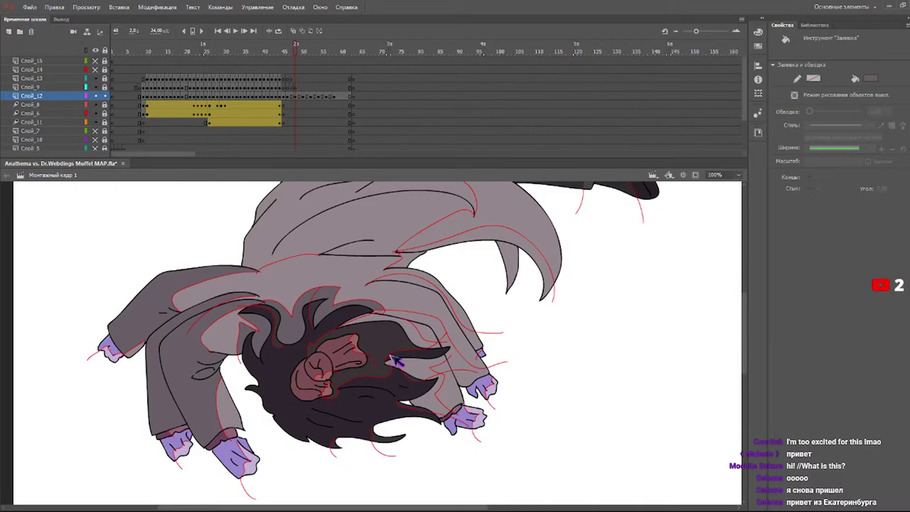
click(429, 404)
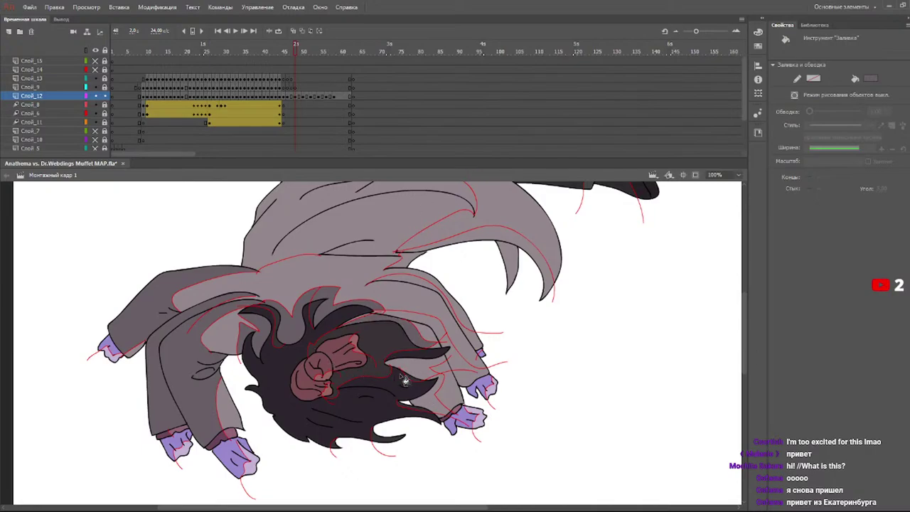
click(441, 354)
click(435, 402)
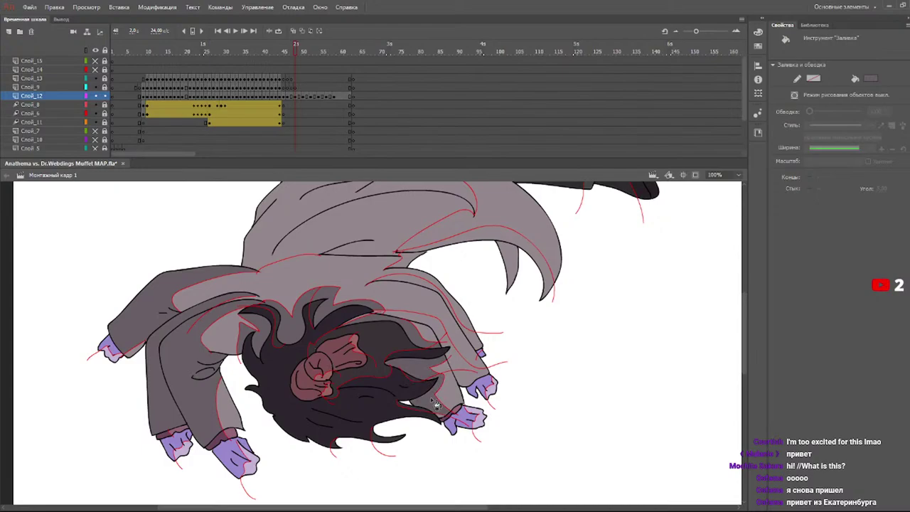
- Fill the shadow areas on the right-hand sleeves of the frame 48 drawing
click(436, 332)
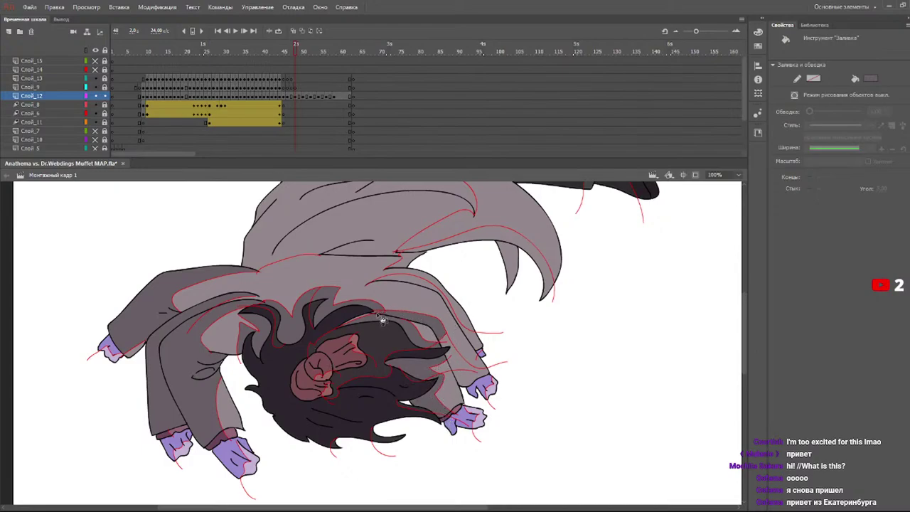
click(368, 317)
click(456, 366)
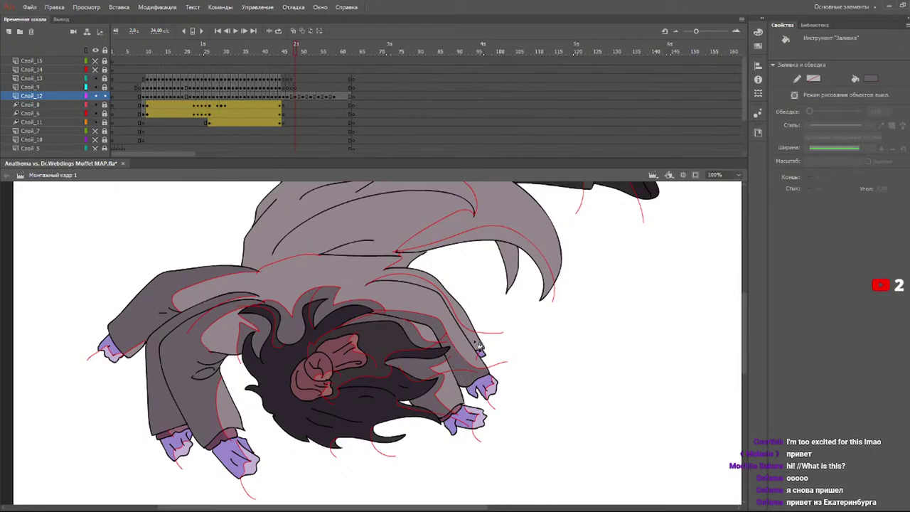
click(479, 348)
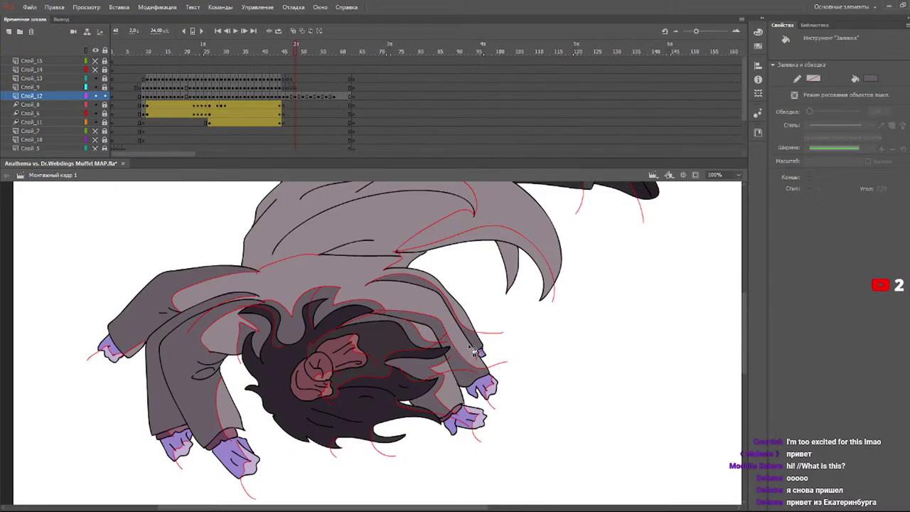
- Shade the coat's back and the inner edge of its tail on frame 48, undoing the fill that covers the tail's lit area
click(388, 250)
click(450, 242)
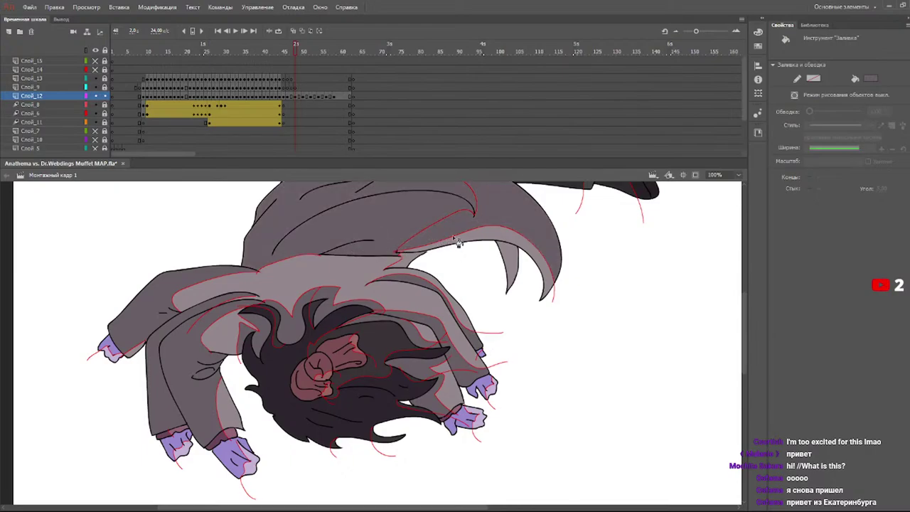
click(514, 262)
drag(745, 327, 744, 310)
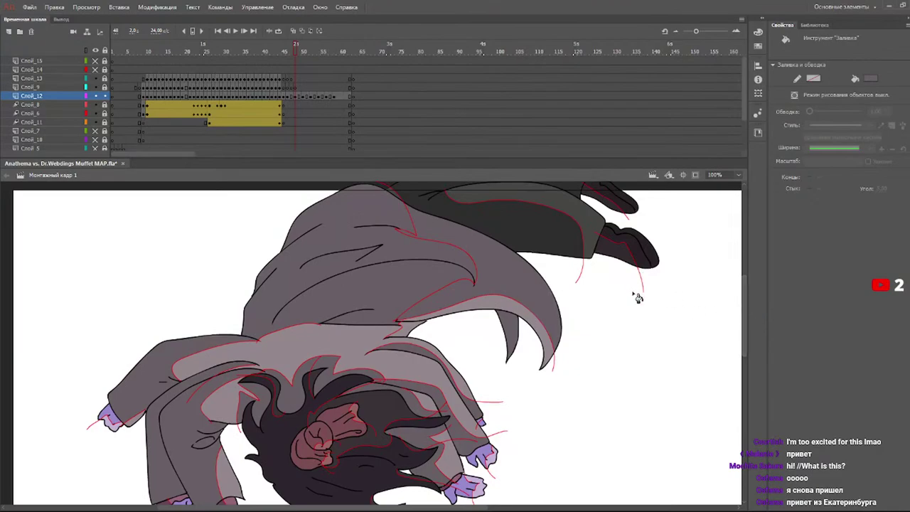
key(ctrl+z)
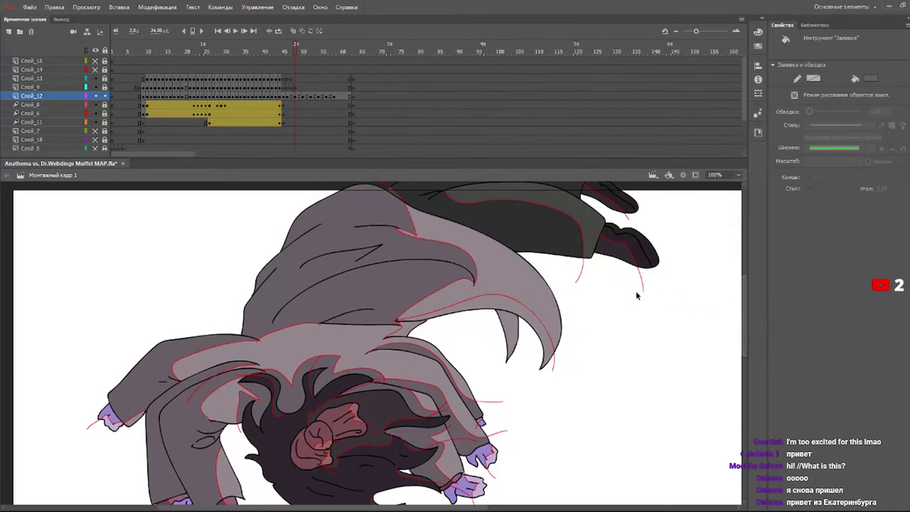
click(518, 327)
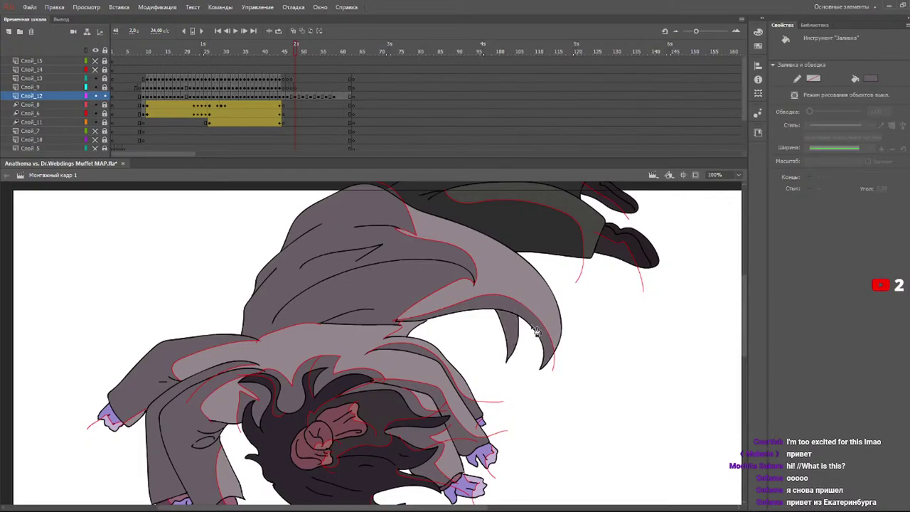
- Remove the red shadow guide strokes from the Слой_12 drawings on frames 45, 46 and 48 by setting their stroke to none
drag(302, 51, 291, 55)
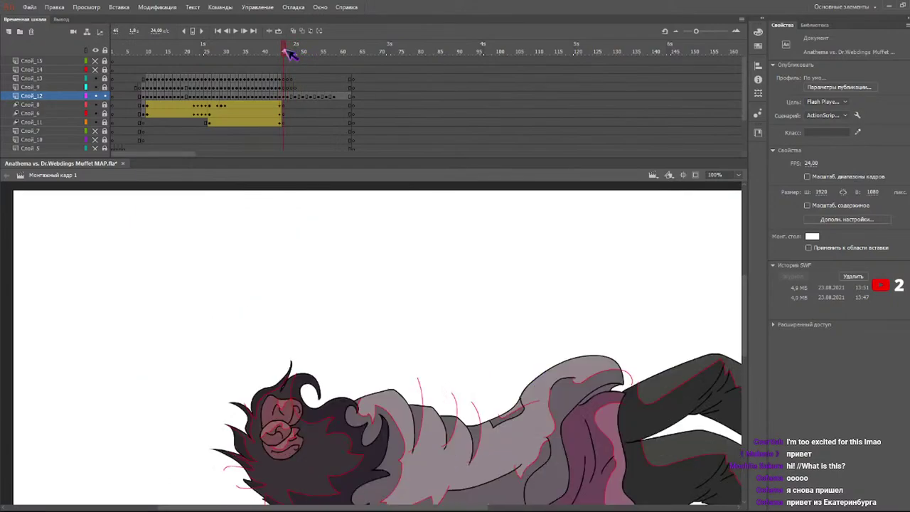
click(283, 96)
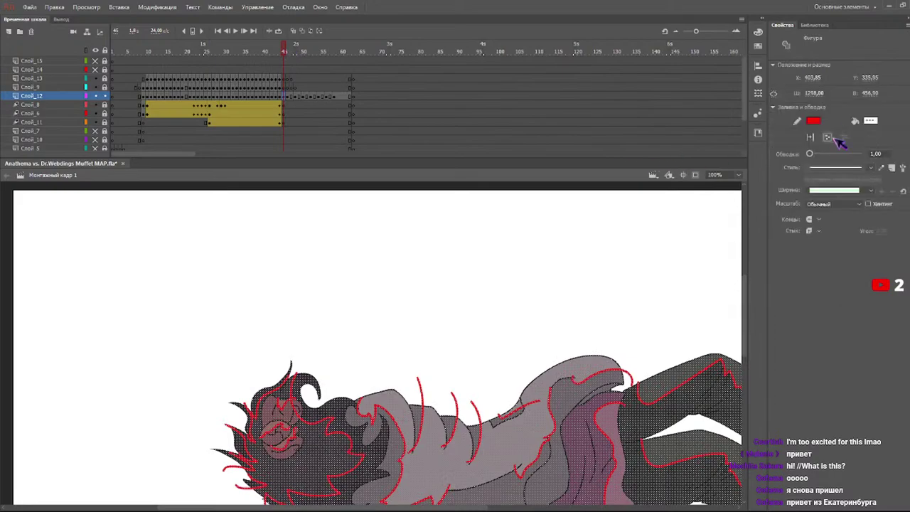
click(792, 136)
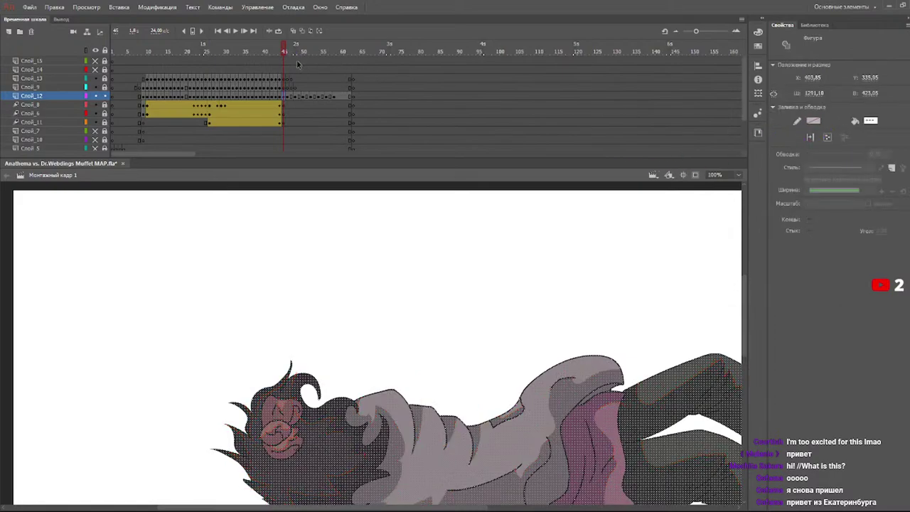
click(287, 98)
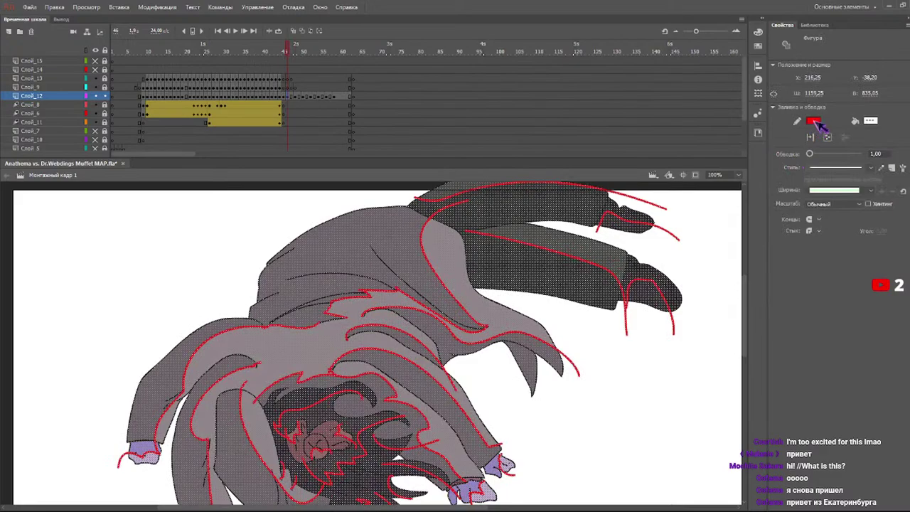
click(793, 136)
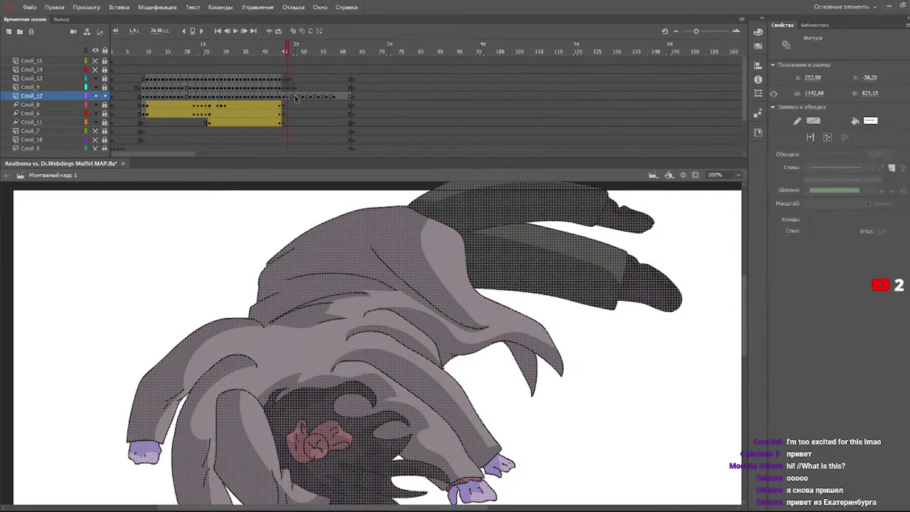
click(296, 98)
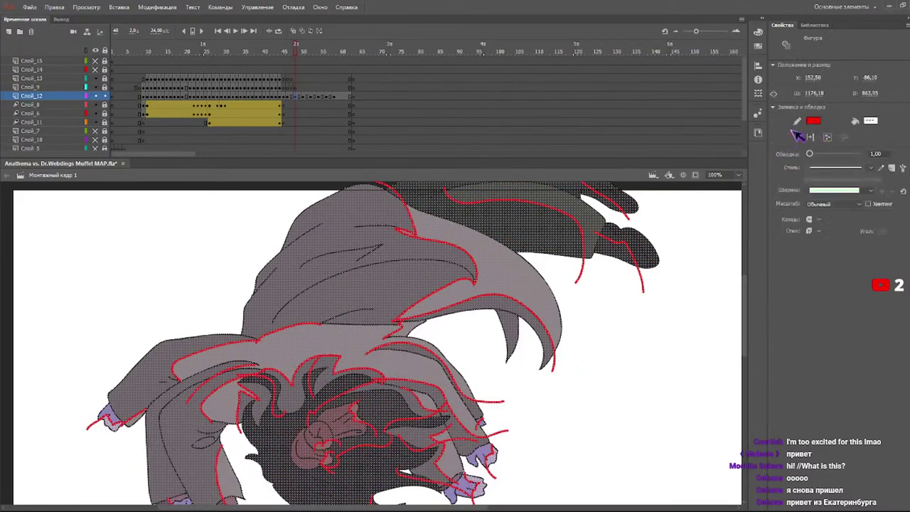
click(793, 135)
- Set the stage zoom to 50% and play the animation from its start to check the shaded frames
mouse_move(344, 52)
mouse_down()
mouse_move(281, 61)
mouse_move(344, 70)
mouse_move(294, 71)
mouse_up()
click(739, 175)
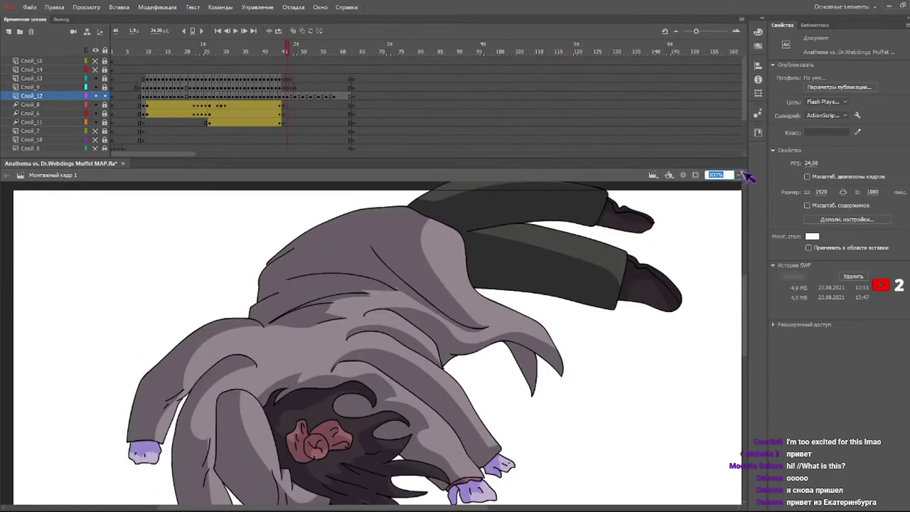
click(734, 232)
drag(206, 53, 1, 136)
key(Return)
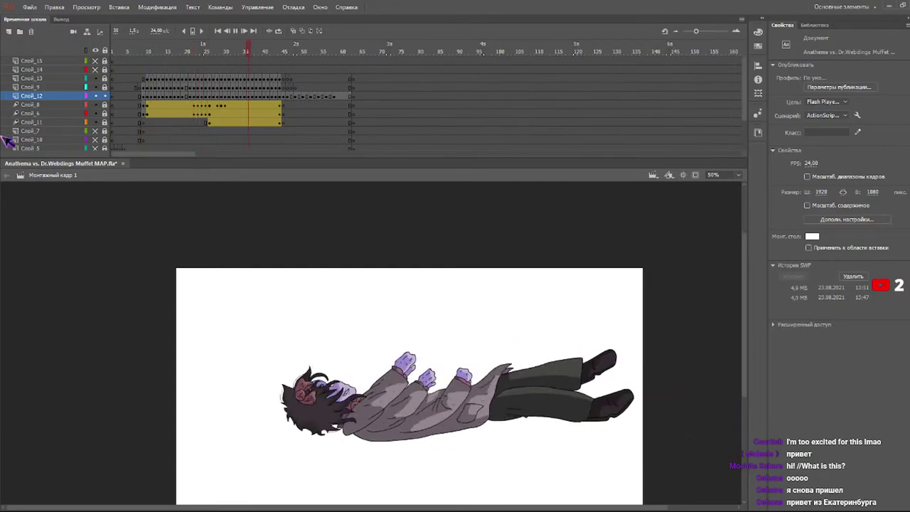
drag(220, 55, 111, 55)
key(Return)
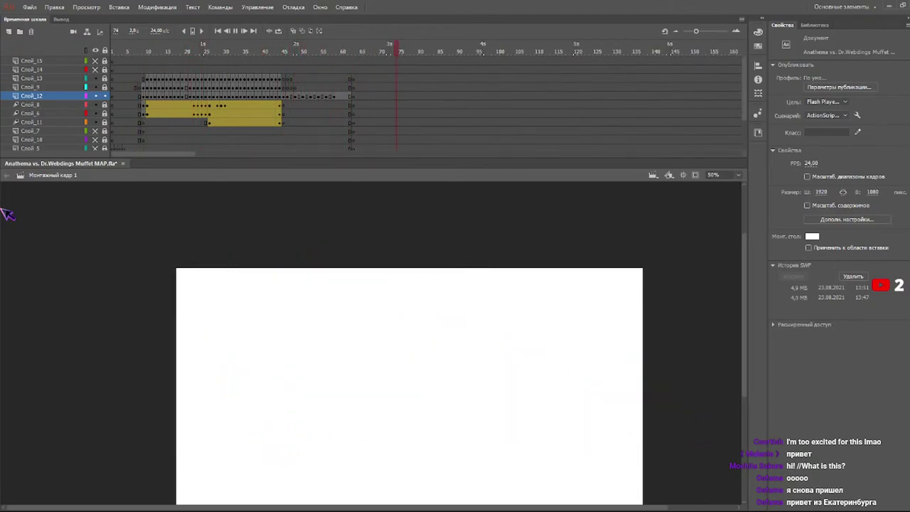
- Set the brush size to 1 and draw thin black stray hair strands around the head on the frame 45 drawing
drag(290, 56, 349, 63)
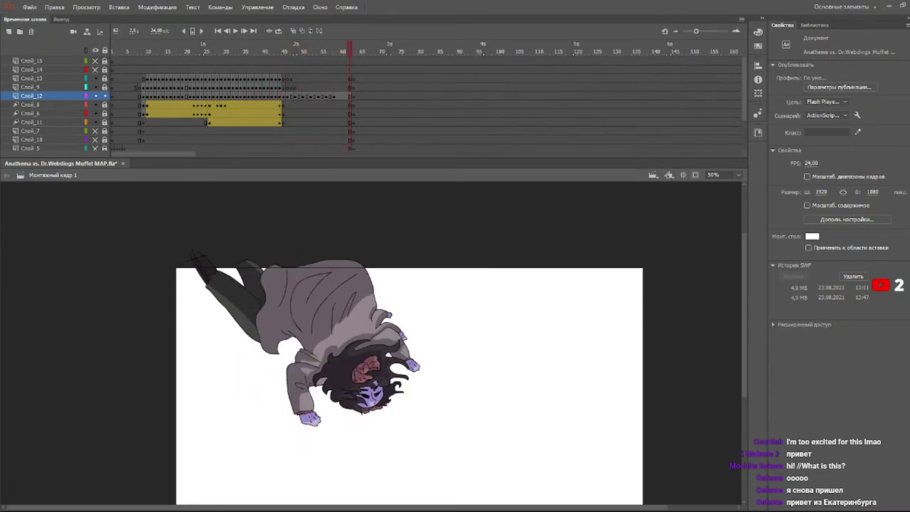
drag(304, 54, 284, 51)
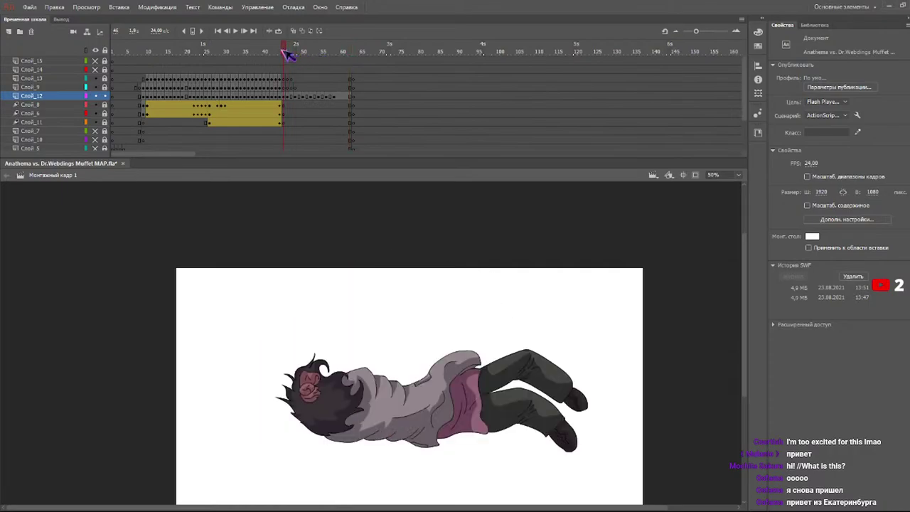
key(b)
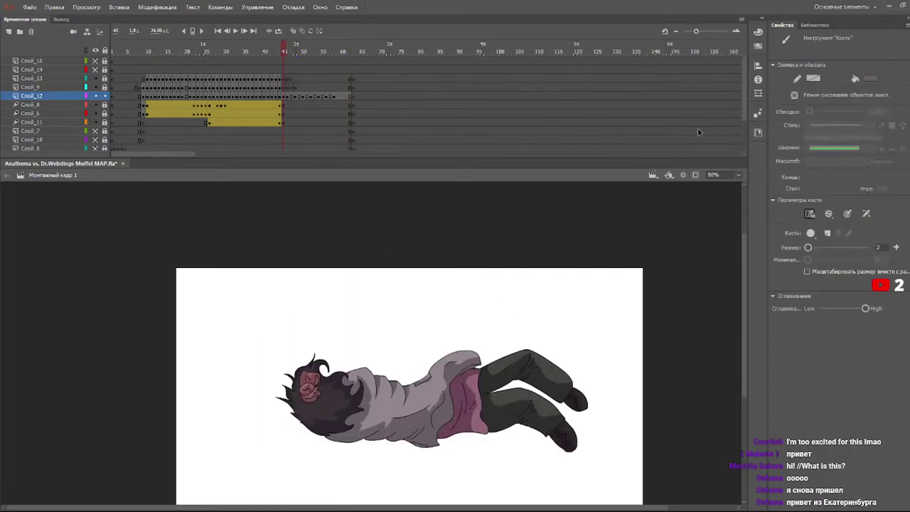
click(879, 247)
text(1)
key(Return)
key(ctrl+z)
drag(328, 363, 331, 369)
- Draw thin black stray strands along the hair on the frame 46 and frame 48 drawings
click(288, 50)
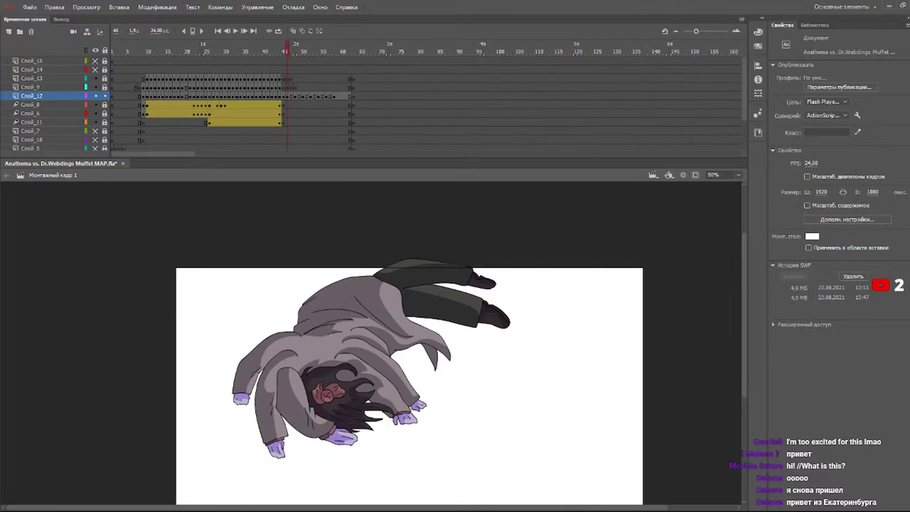
key(b)
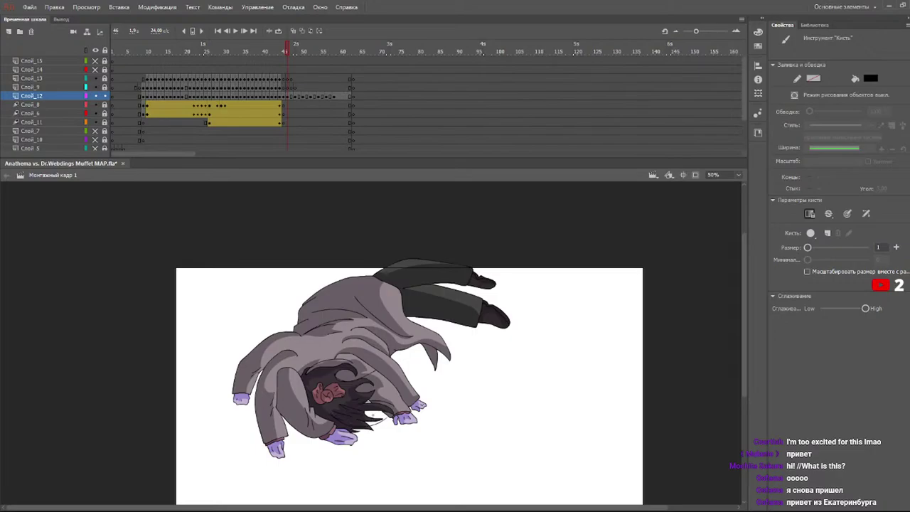
click(296, 50)
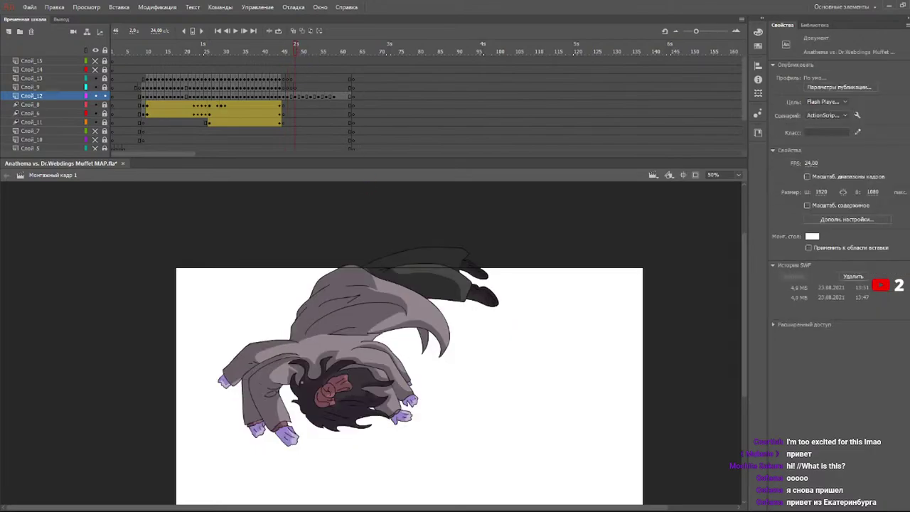
key(b)
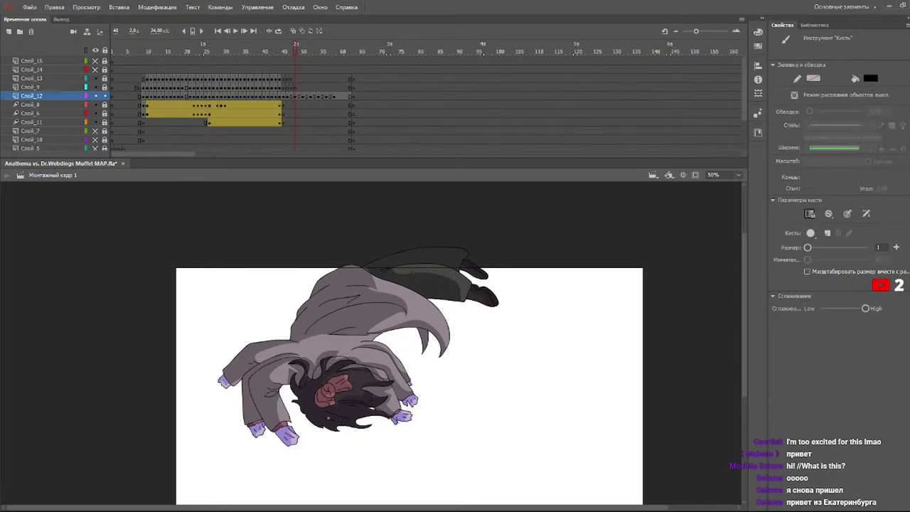
- Add thin stray hair strands to the drawings on frames 51 and 52, undoing one stroke on frame 51
click(307, 65)
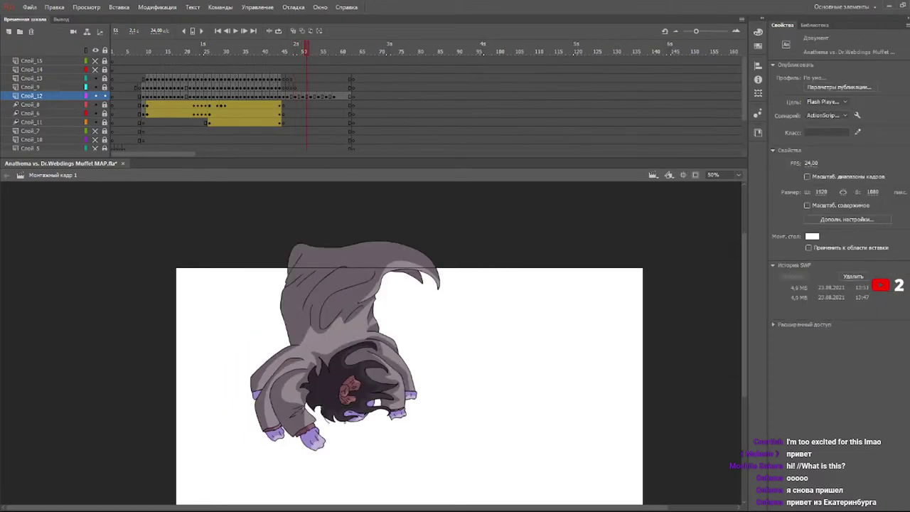
key(b)
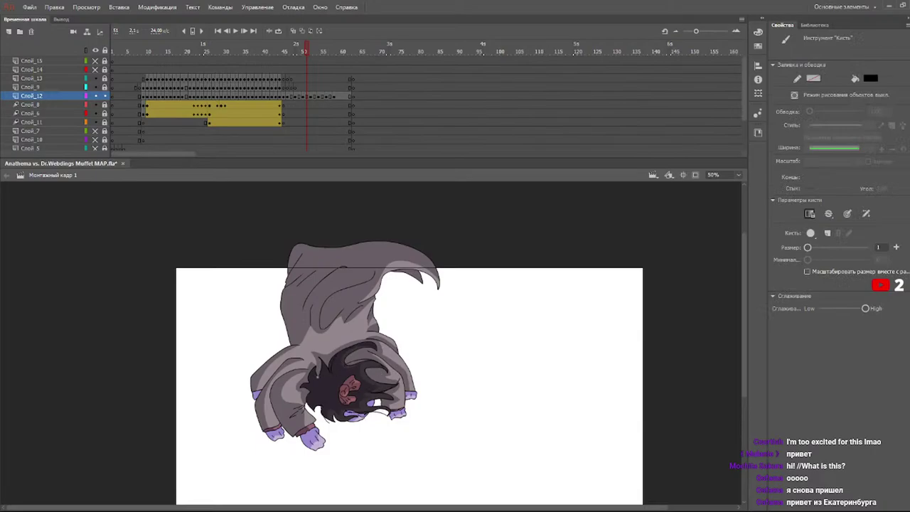
drag(307, 394, 326, 426)
key(ctrl+z)
click(312, 51)
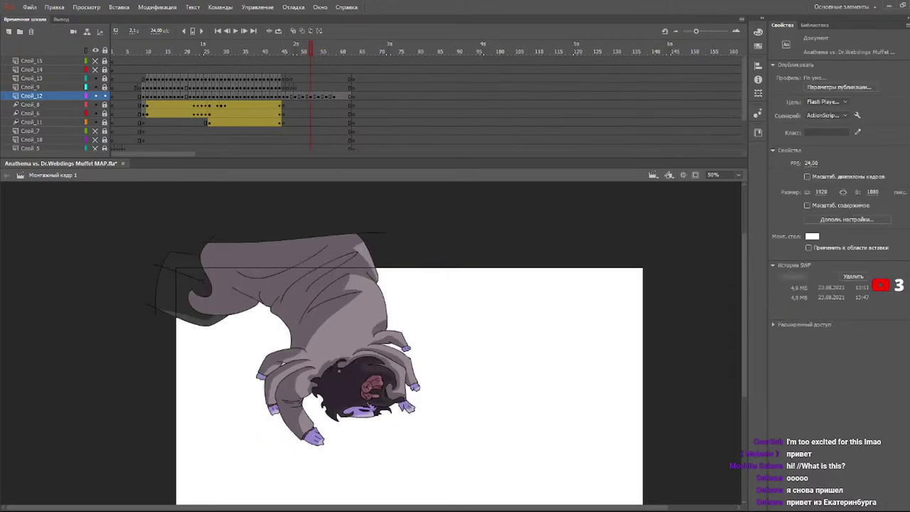
key(b)
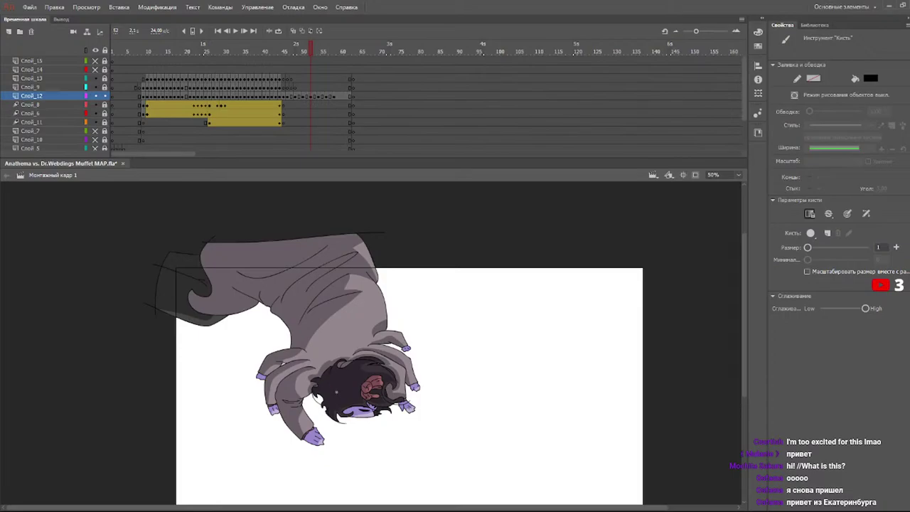
- Brush thin stray strands around the upper, outer and lower edges of the hair on frame 54
click(320, 52)
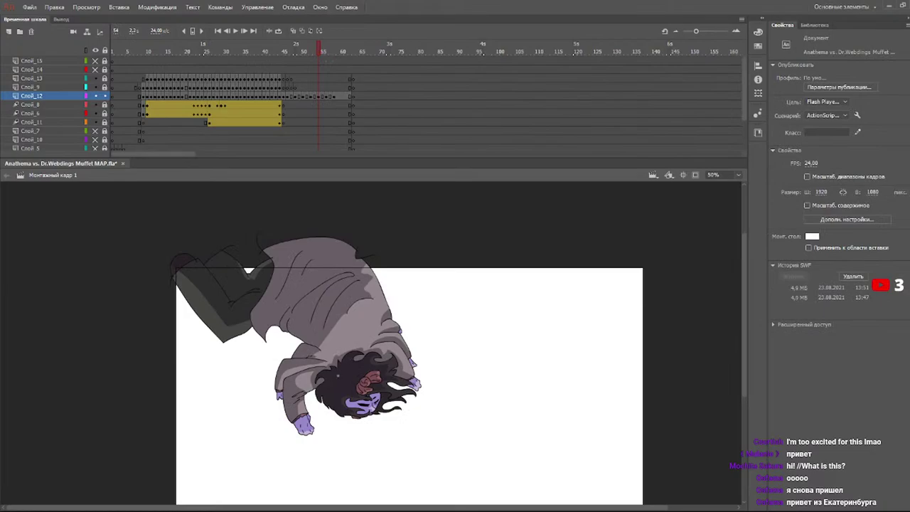
drag(337, 366, 373, 349)
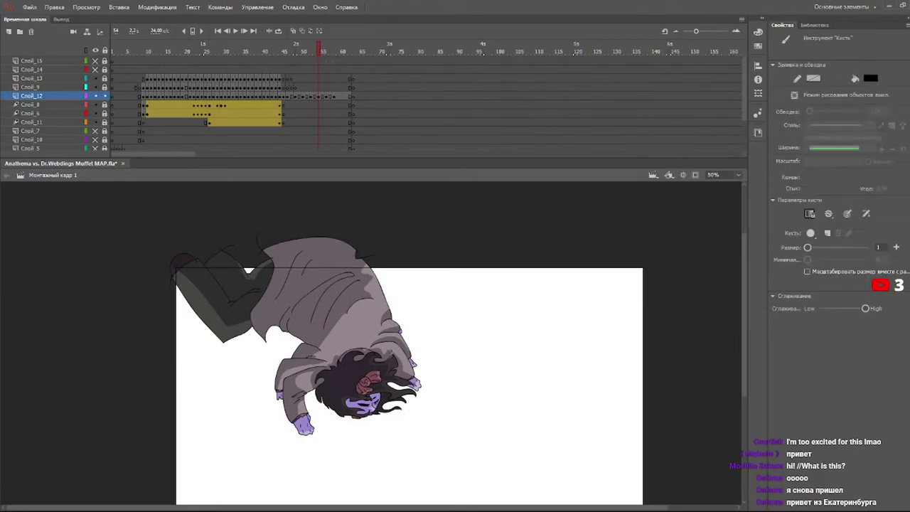
mouse_move(409, 384)
mouse_down()
mouse_move(421, 396)
mouse_move(410, 402)
mouse_up()
drag(329, 406, 345, 418)
drag(317, 382, 324, 399)
- Draw thin stray strands on both sides of the hair on the frame 57 drawing
click(324, 50)
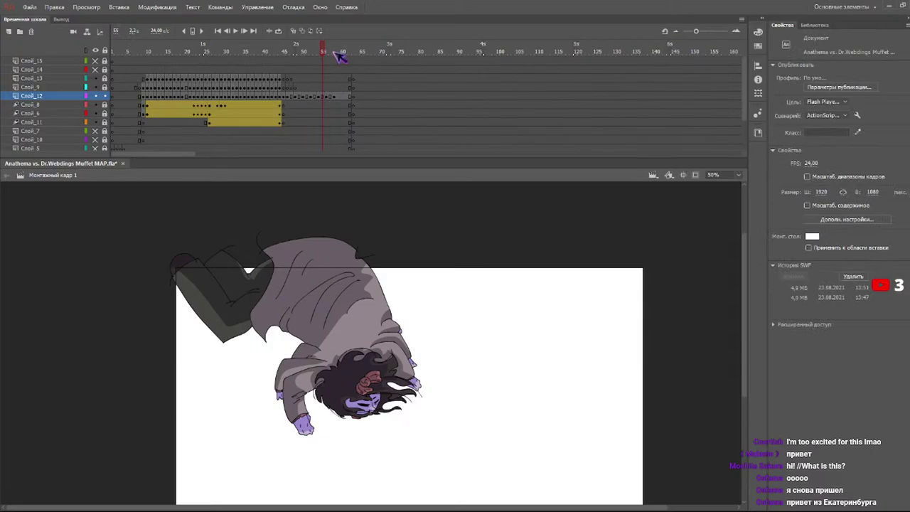
click(330, 51)
key(b)
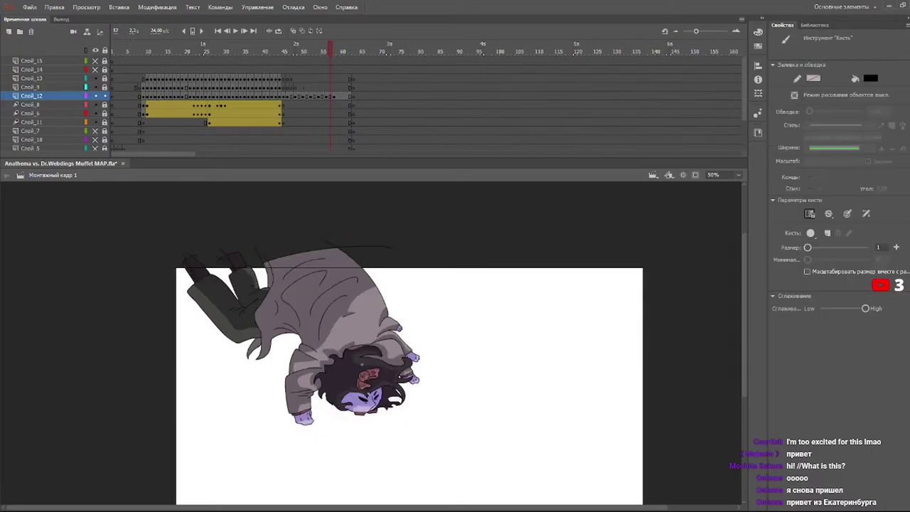
drag(404, 399, 411, 408)
drag(324, 391, 329, 401)
- Draw thin curved stray strands beside the hair on the frame 59 drawing
click(342, 51)
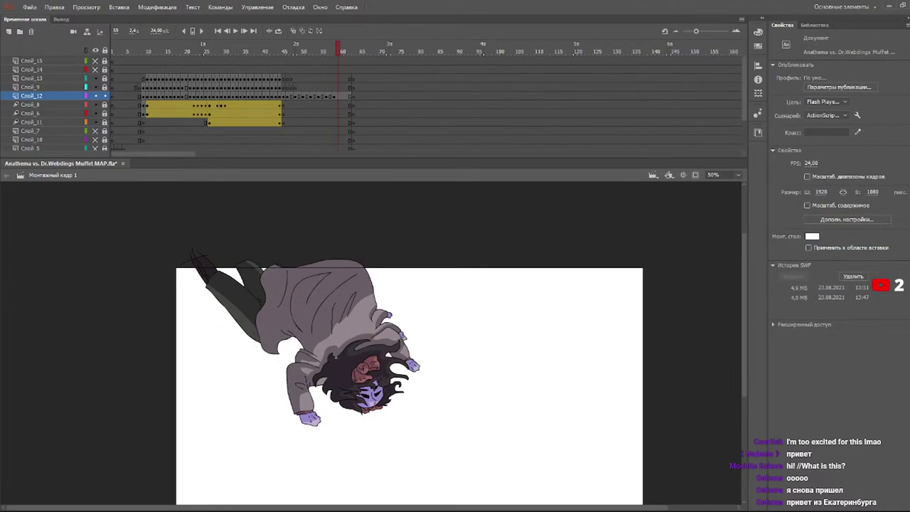
key(b)
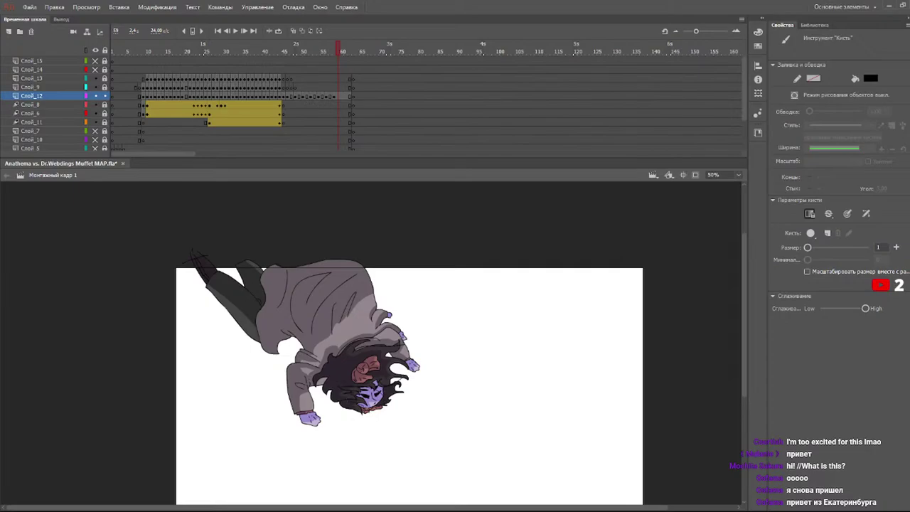
drag(340, 388, 333, 406)
drag(329, 361, 322, 389)
- Scatter short black texture dashes over the character's clothes on the frame 45 and frame 46 drawings
drag(333, 51, 289, 55)
key(b)
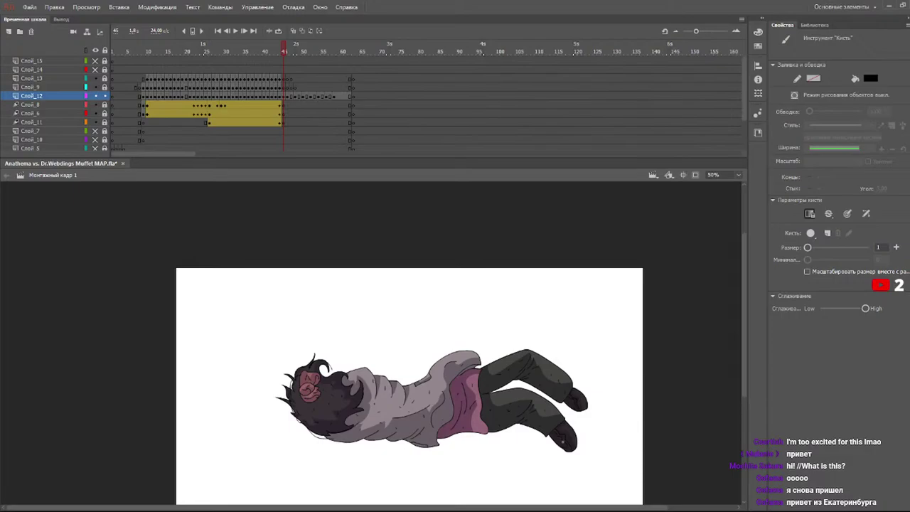
click(288, 51)
key(b)
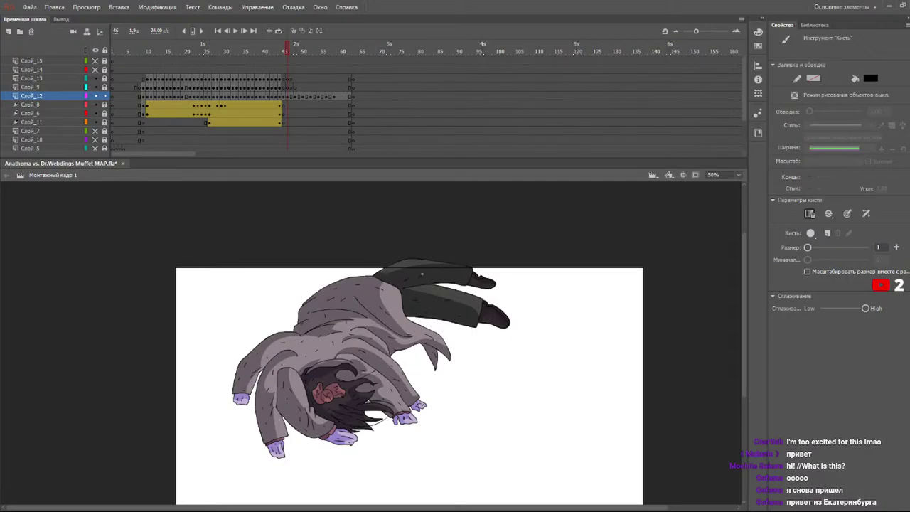
- Scatter short black texture dashes over the coat and sleeves on the frame 49 and frame 50 drawings
click(299, 52)
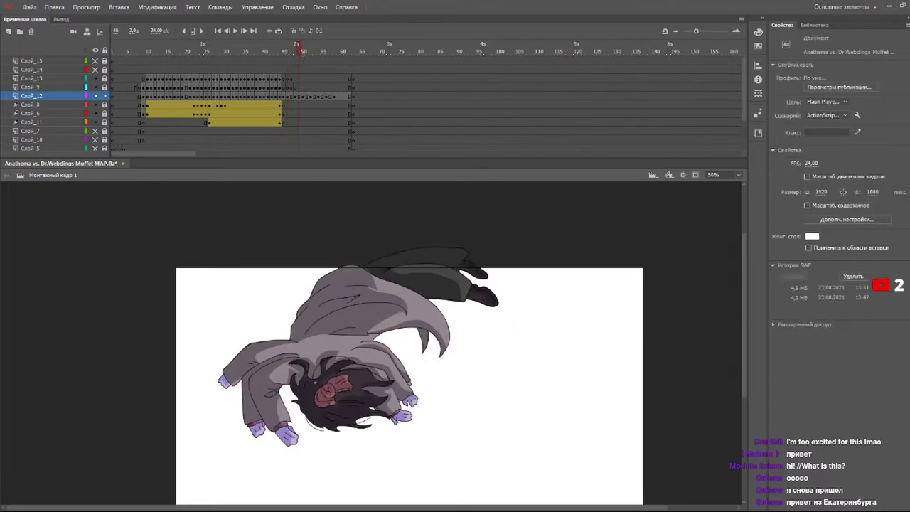
key(b)
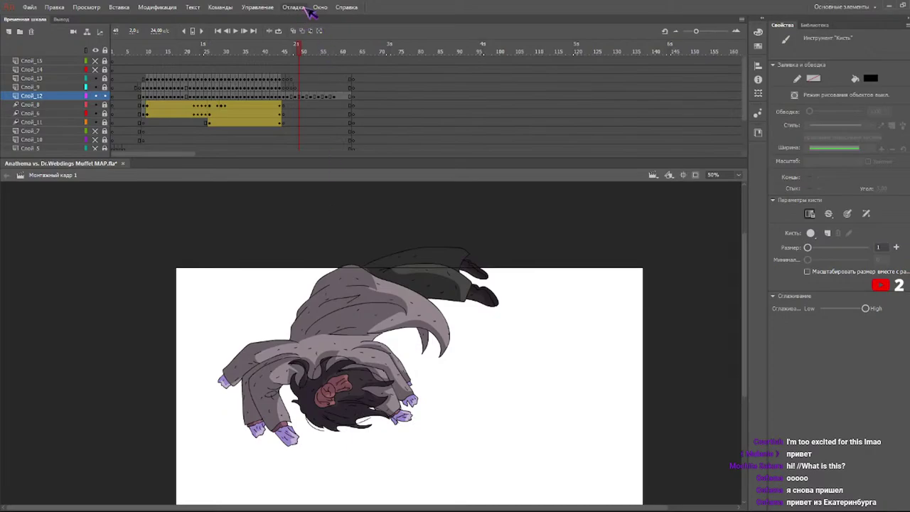
click(264, 51)
drag(270, 60, 305, 98)
key(b)
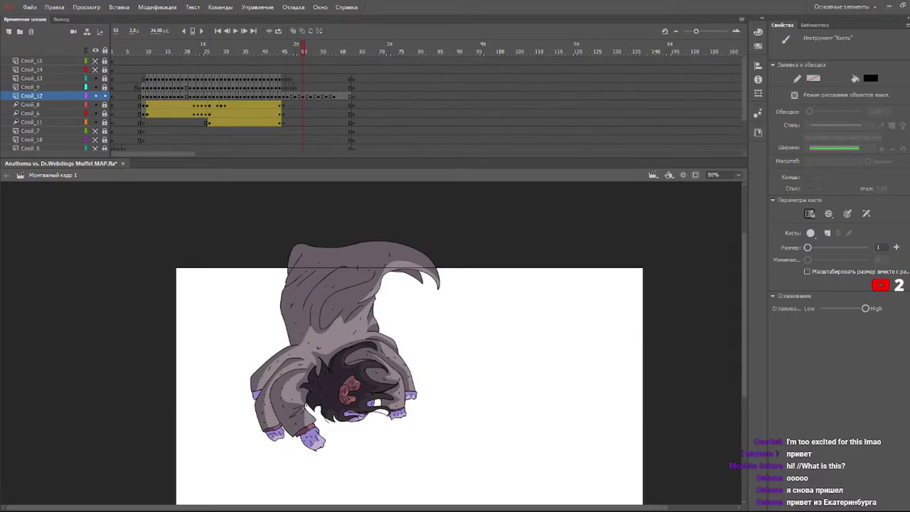
- Add short black texture dashes across the coat, sleeves and trousers on the frame 52 and frame 54 drawings
mouse_move(324, 53)
mouse_down()
mouse_move(302, 51)
mouse_move(311, 54)
mouse_up()
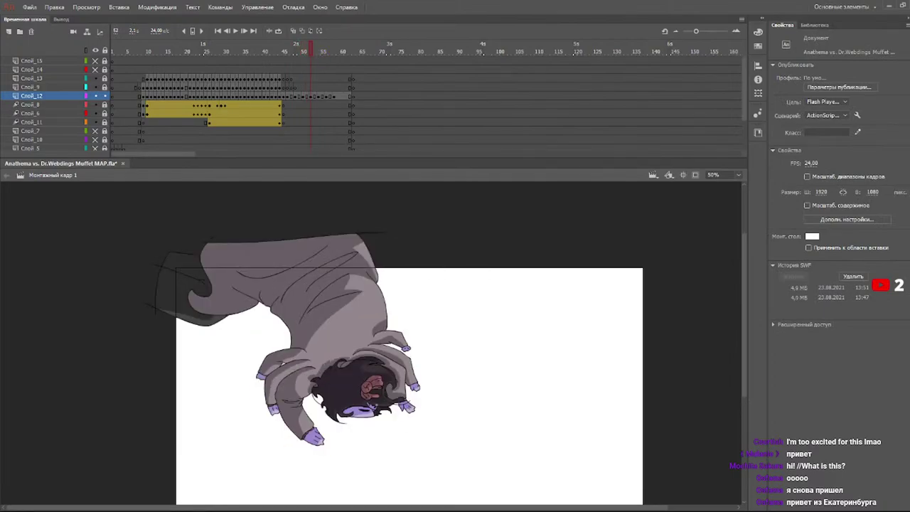
key(b)
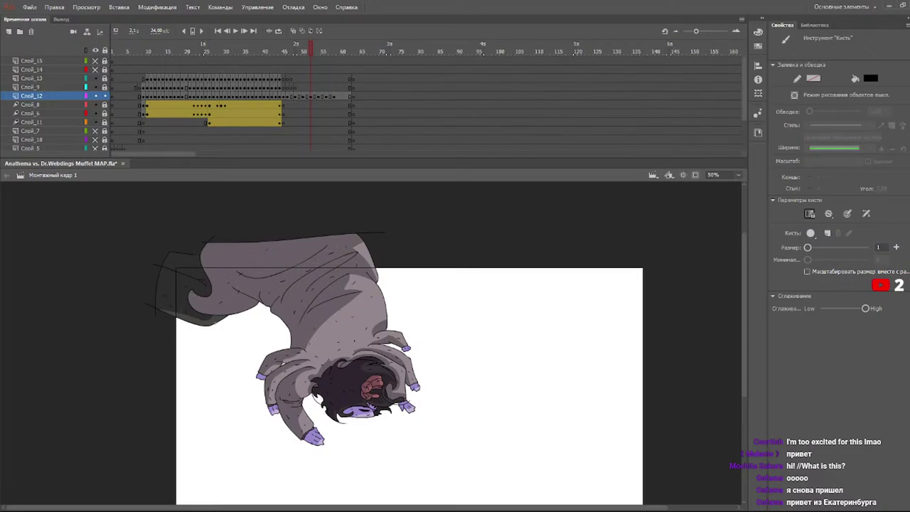
click(319, 53)
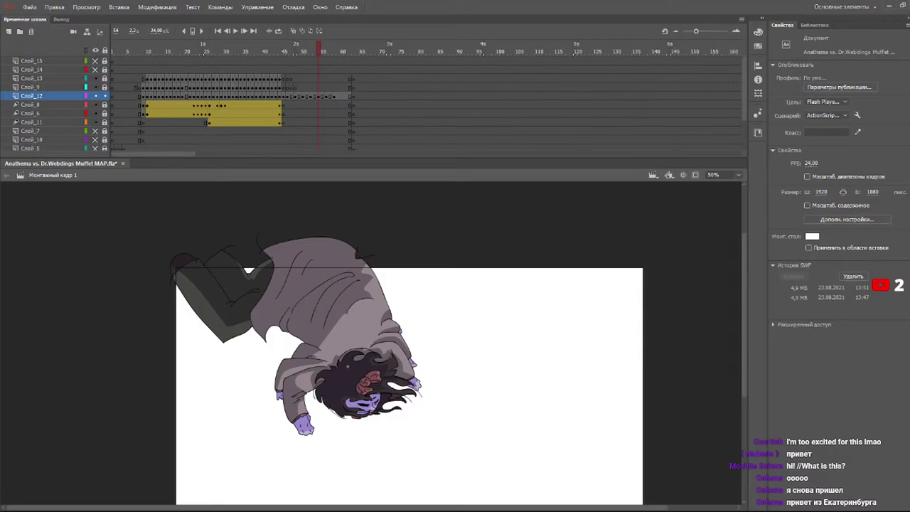
key(b)
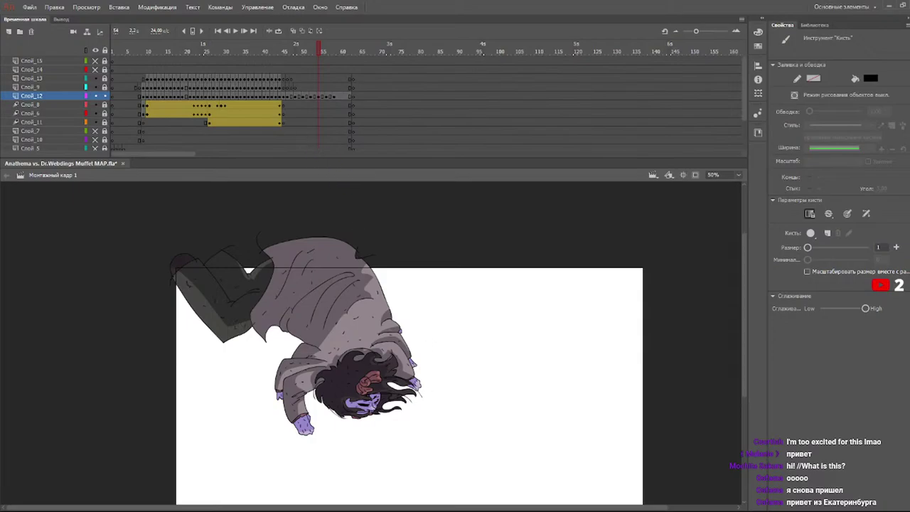
- Add short black texture dashes across the coat, sleeves and trousers on the frame 56 and frame 58 drawings
mouse_move(318, 52)
mouse_down()
mouse_move(288, 52)
mouse_move(339, 53)
mouse_move(286, 74)
mouse_move(345, 69)
mouse_move(274, 82)
mouse_move(345, 78)
mouse_move(274, 95)
mouse_move(344, 76)
mouse_move(322, 80)
mouse_move(326, 73)
mouse_up()
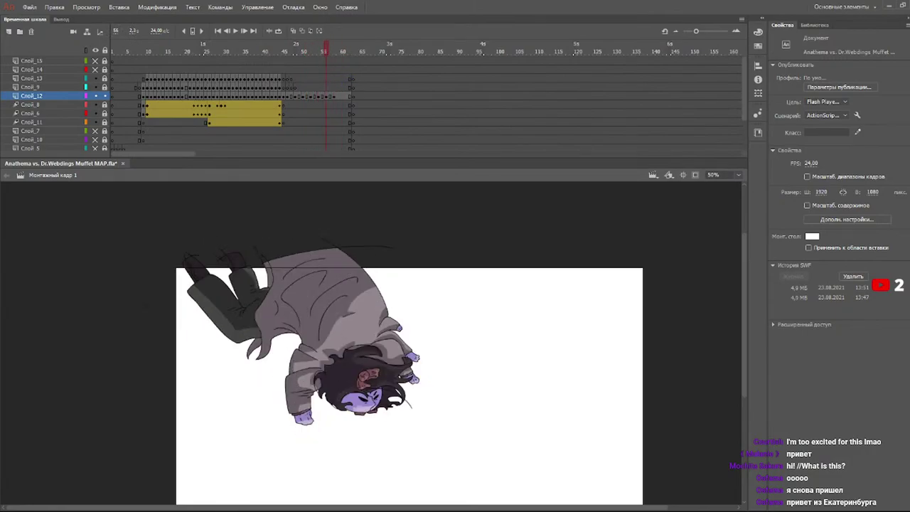
key(y)
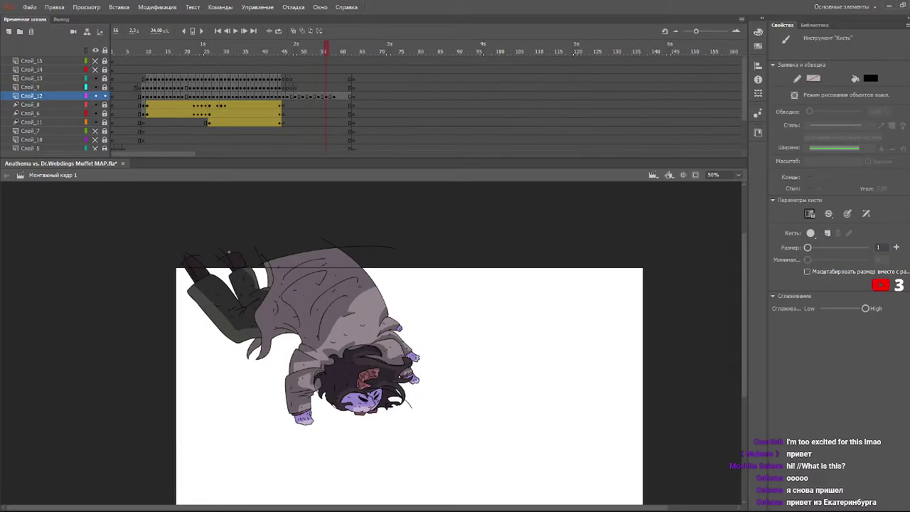
click(334, 48)
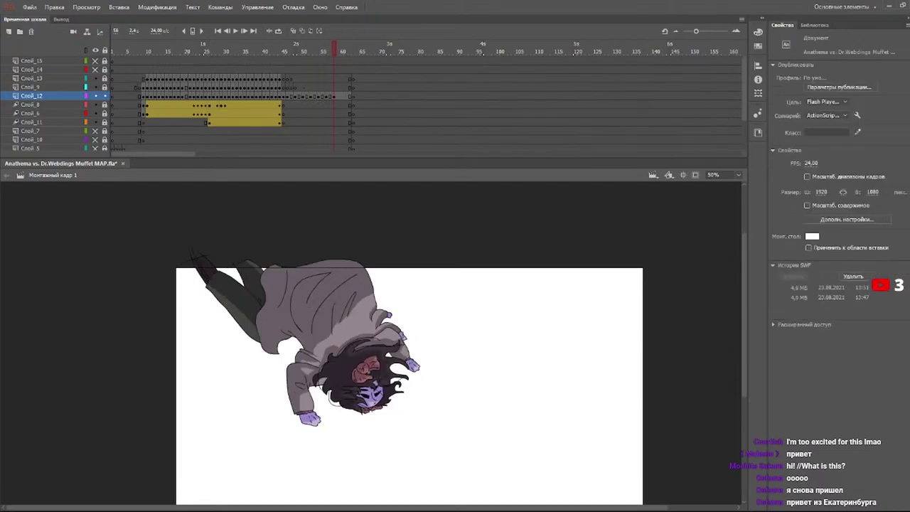
key(b)
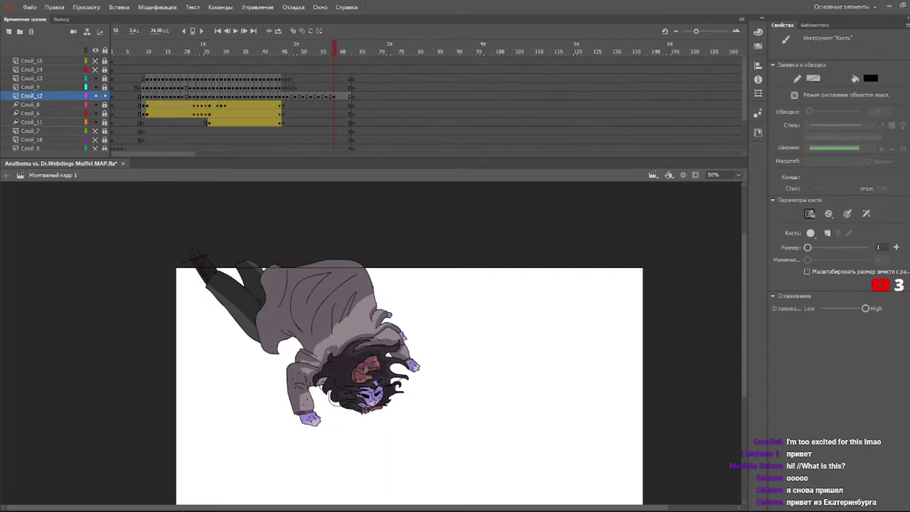
key(k)
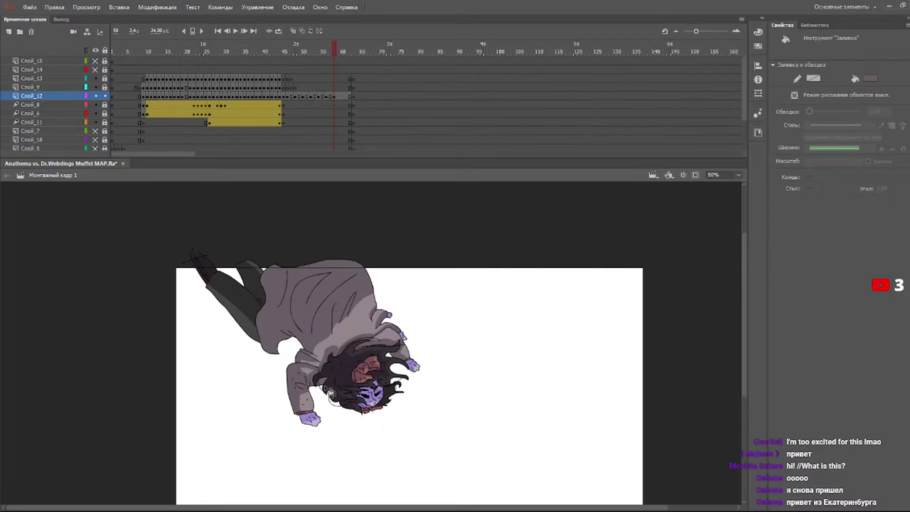
key(b)
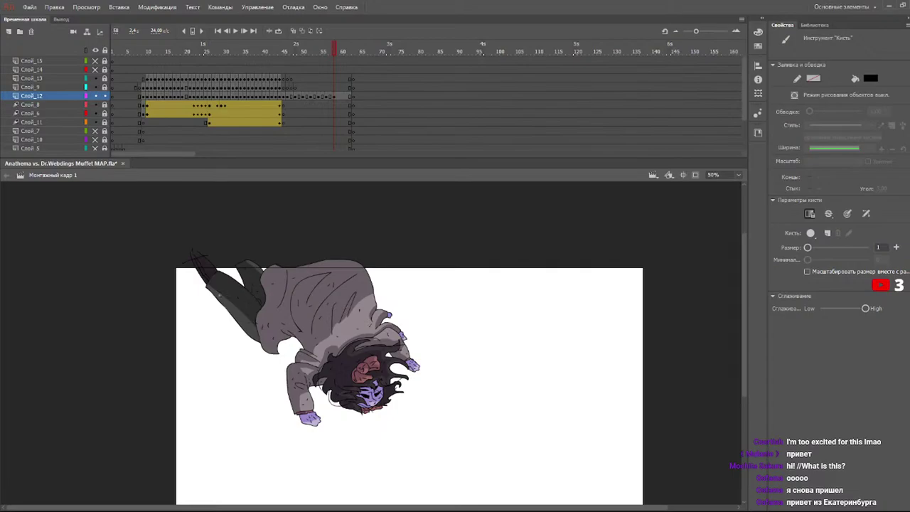
- Play the animation from near its start, and review the textured drawings between frames 45 and 52
drag(334, 51, 135, 53)
key(Return)
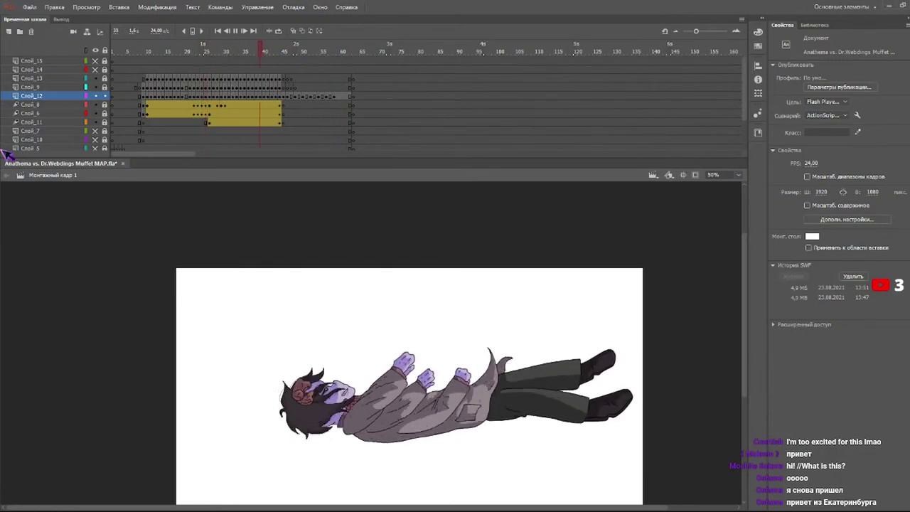
click(287, 51)
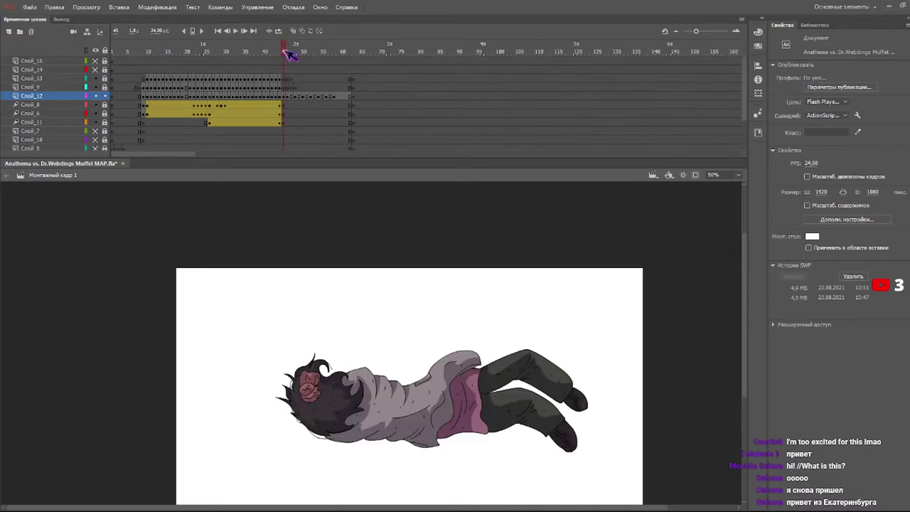
drag(289, 51, 313, 54)
click(738, 174)
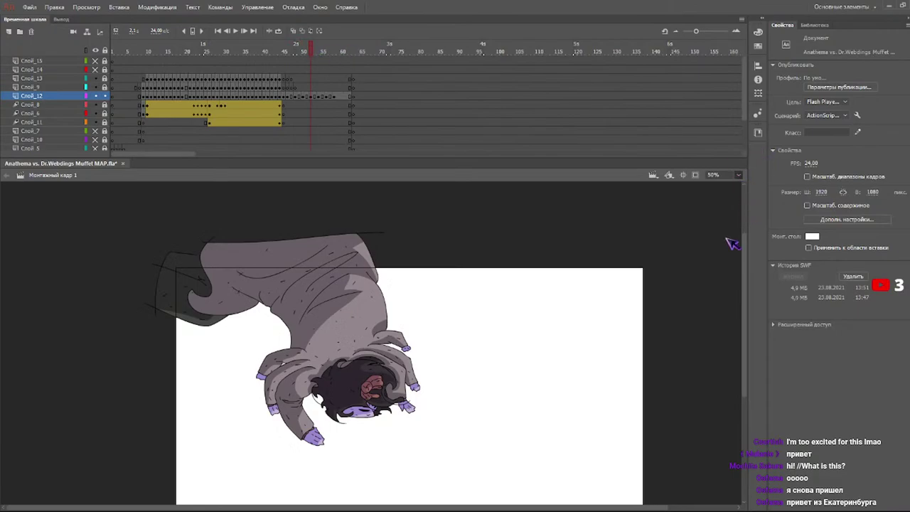
- Add short black dashes along the fingertips of the hands on the frame 52 drawing with the size 1 brush
click(732, 244)
scroll(560, 368, down, 5)
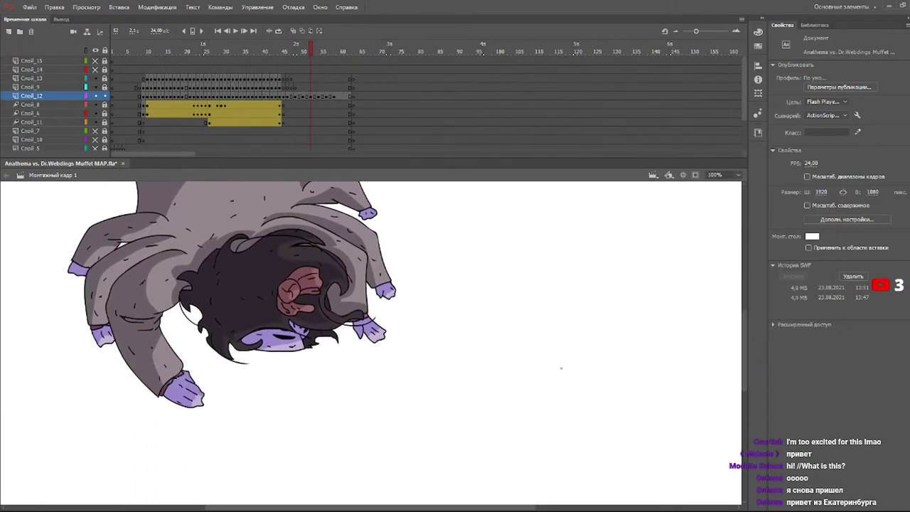
key(b)
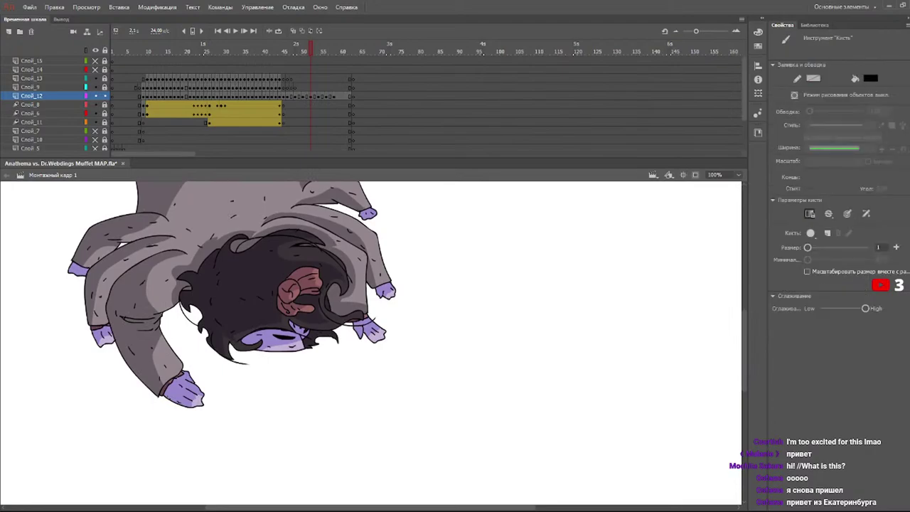
drag(176, 398, 187, 406)
drag(189, 401, 195, 406)
drag(197, 400, 201, 405)
drag(368, 333, 383, 337)
drag(376, 293, 393, 296)
drag(98, 342, 105, 346)
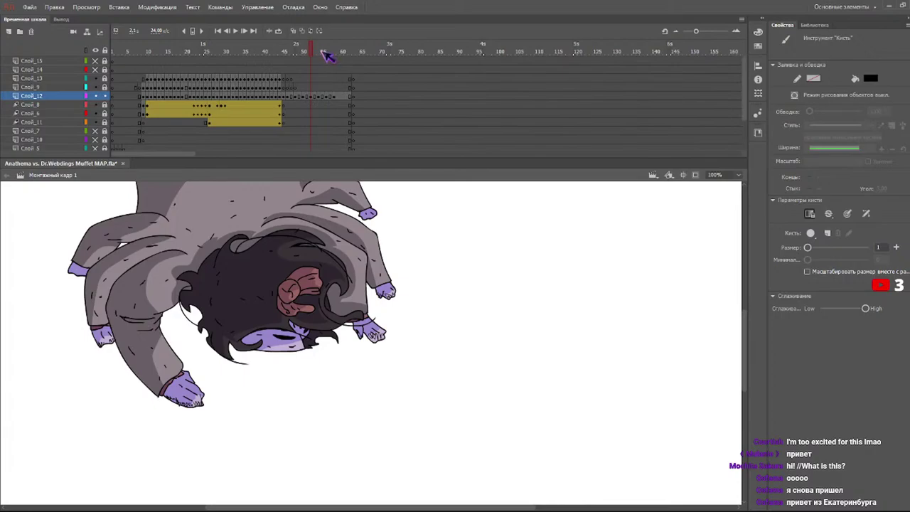
- Add short black dashes along the fingertips of the hands on the frame 54 drawing
drag(321, 49, 316, 49)
click(322, 53)
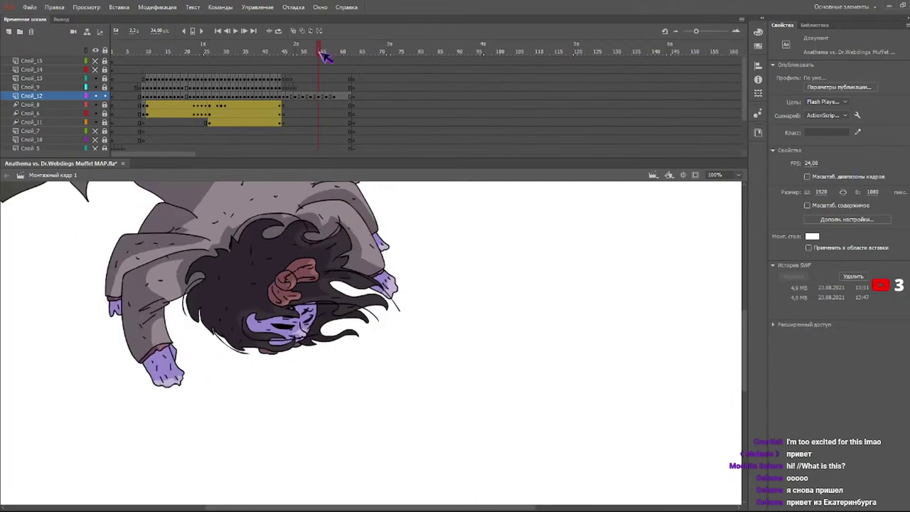
key(b)
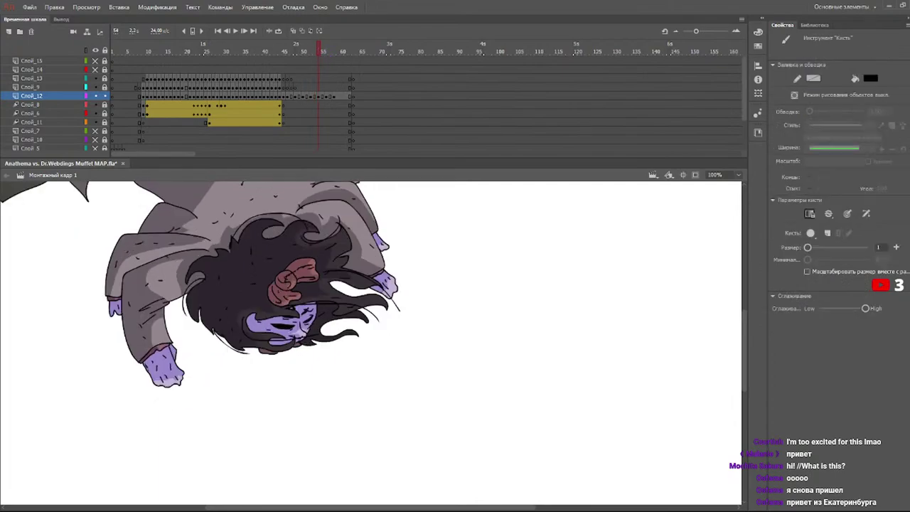
mouse_move(150, 369)
mouse_down()
mouse_move(167, 387)
mouse_move(184, 370)
mouse_up()
drag(383, 299, 398, 282)
drag(112, 315, 115, 312)
- Add short black dashes along the fingertips of the hands on the frame 56 drawing
click(325, 45)
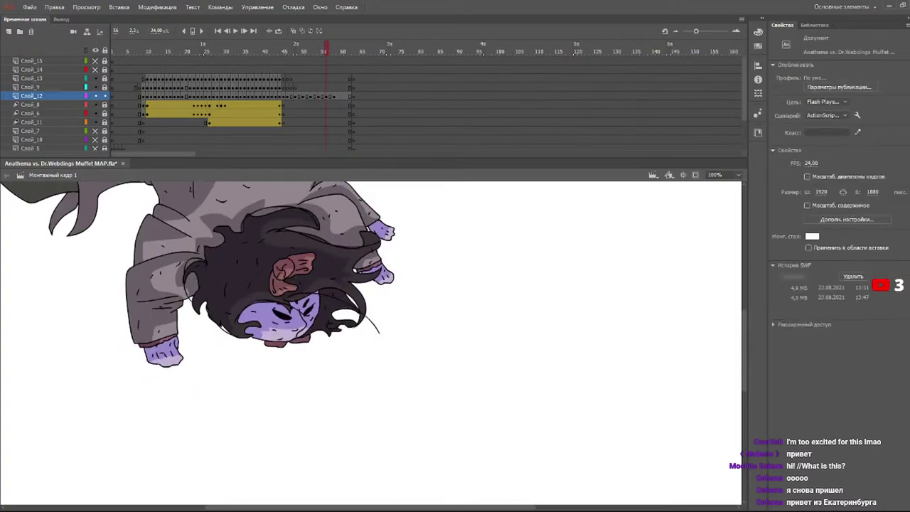
drag(159, 361, 160, 365)
drag(163, 360, 171, 365)
drag(174, 359, 184, 360)
key(b)
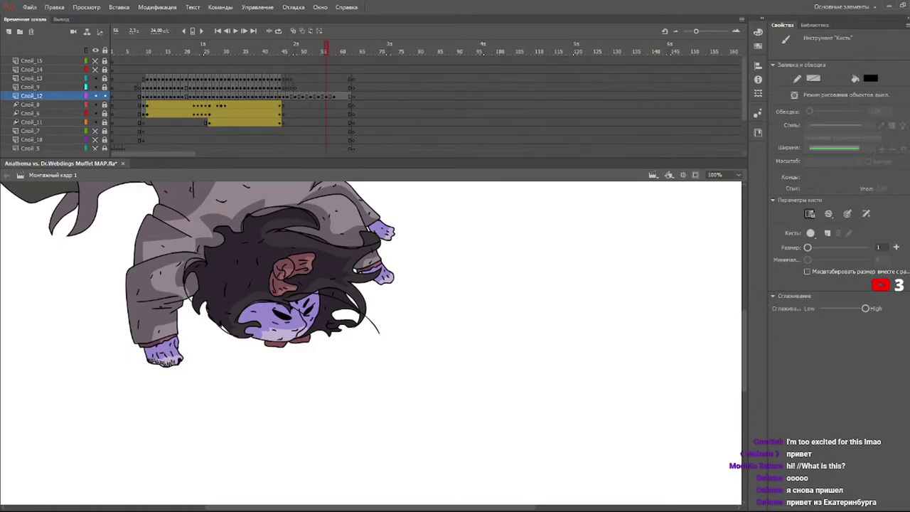
drag(176, 358, 179, 364)
drag(181, 356, 181, 360)
drag(374, 286, 392, 276)
- Add short black dashes along the fingertips of the hands on the frame 58 drawing
click(335, 51)
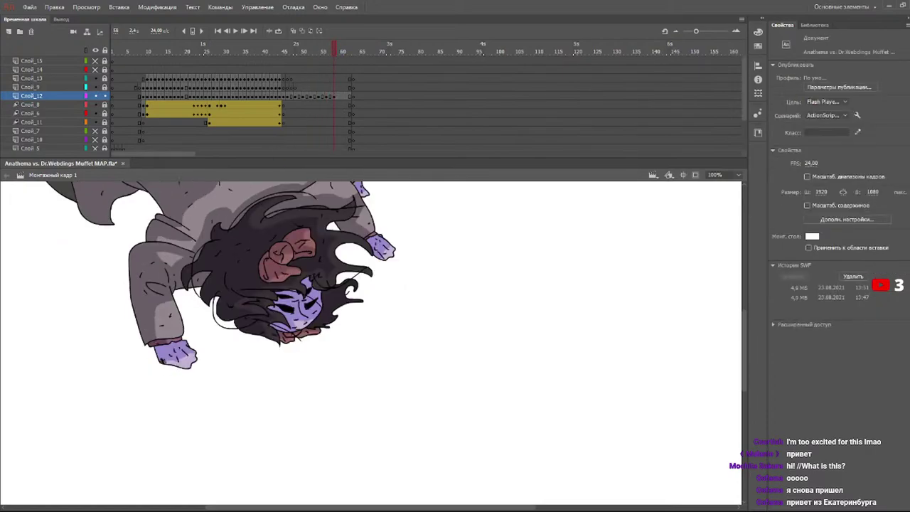
drag(177, 366, 196, 354)
key(b)
drag(375, 260, 393, 251)
key(ctrl+z)
drag(361, 193, 367, 198)
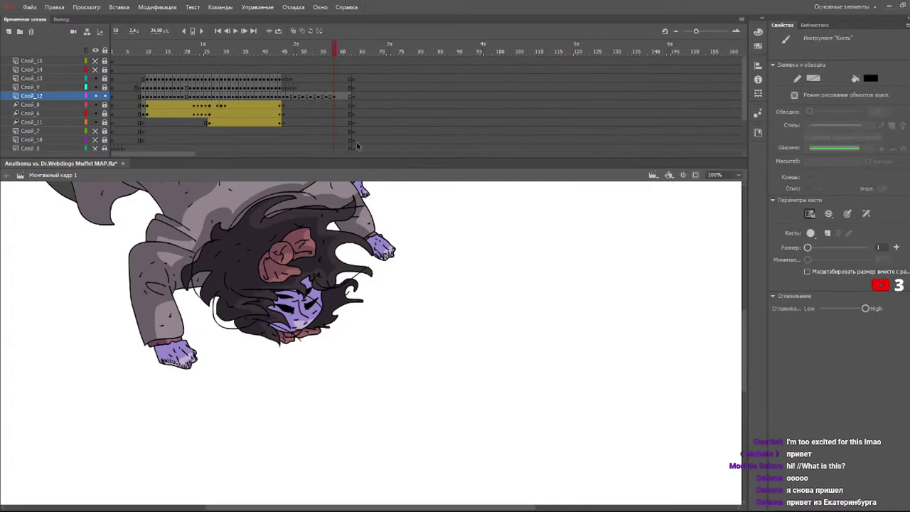
- Change the brush fill to dark red and paint accents on the fingertips of the frame 56 drawing
click(298, 50)
drag(299, 50, 325, 43)
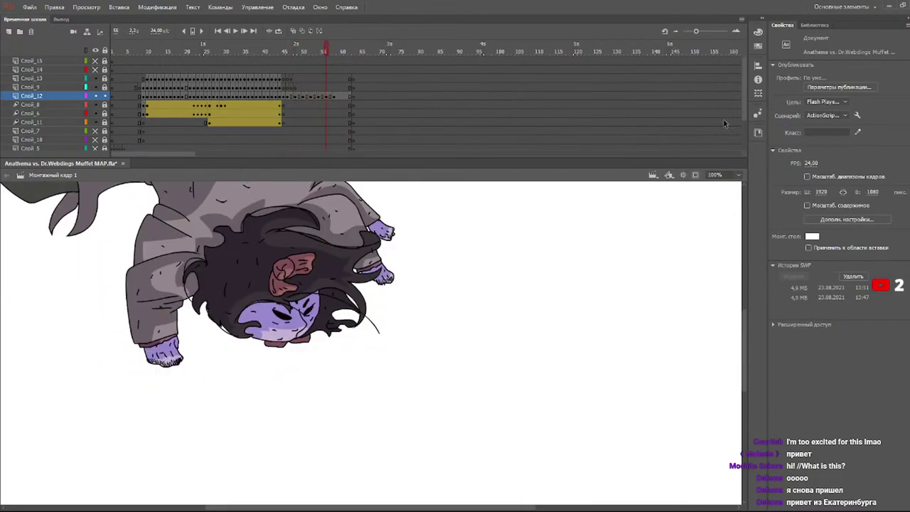
key(b)
click(868, 78)
click(822, 148)
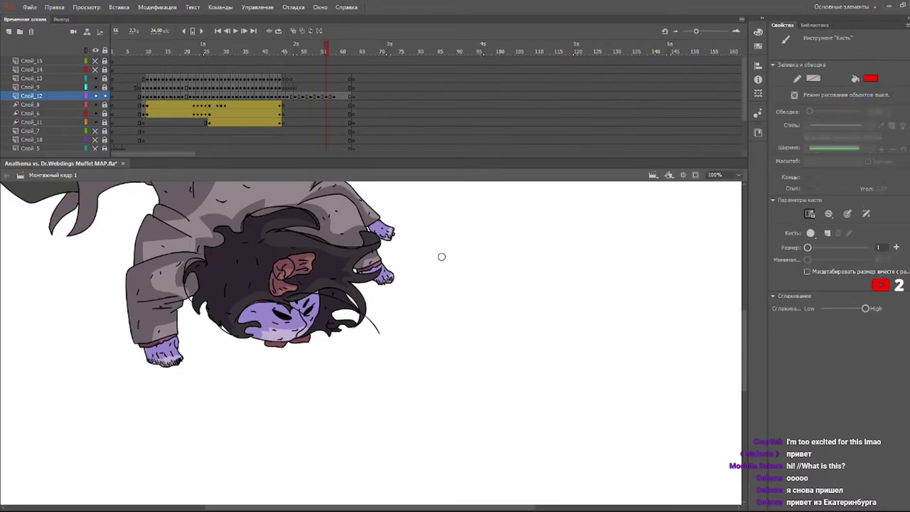
click(869, 78)
drag(171, 366, 177, 362)
- Enlarge the brush and paint dark red along the fingertips of both hands on the final drawing, at frame 59
click(337, 54)
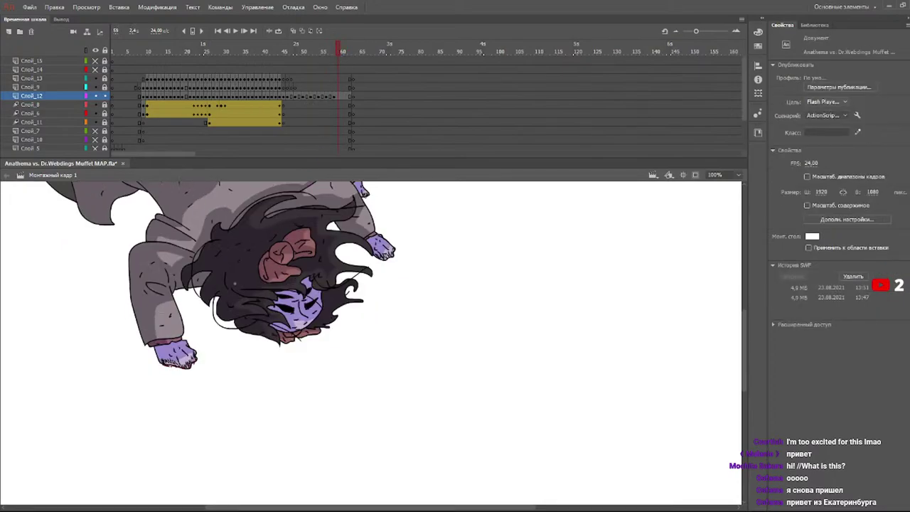
key(b)
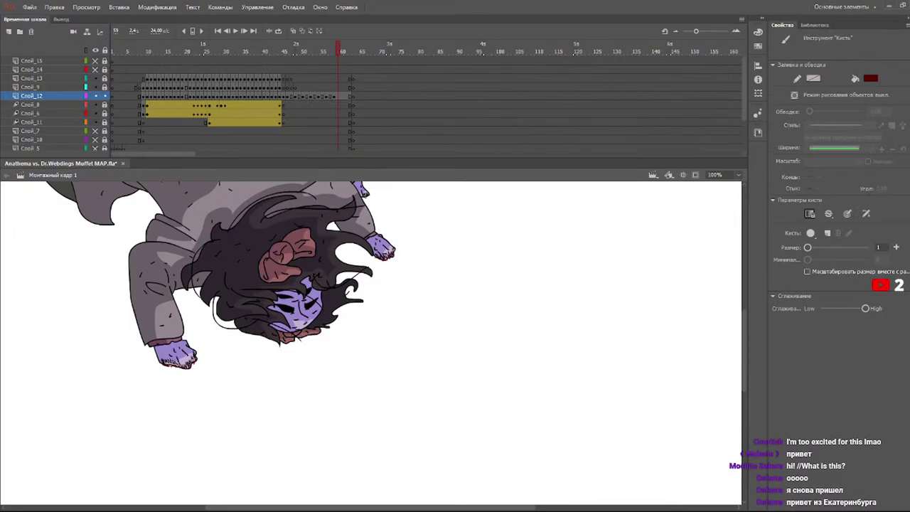
drag(807, 249, 808, 249)
mouse_move(171, 369)
mouse_down()
mouse_move(162, 366)
mouse_move(196, 359)
mouse_up()
mouse_move(382, 261)
mouse_down()
mouse_move(397, 252)
mouse_move(395, 259)
mouse_up()
- Play the end of the animation and review the hand details on the drawings from frame 53 to frame 57
mouse_move(334, 46)
mouse_down()
mouse_move(319, 56)
mouse_move(341, 68)
mouse_up()
key(Return)
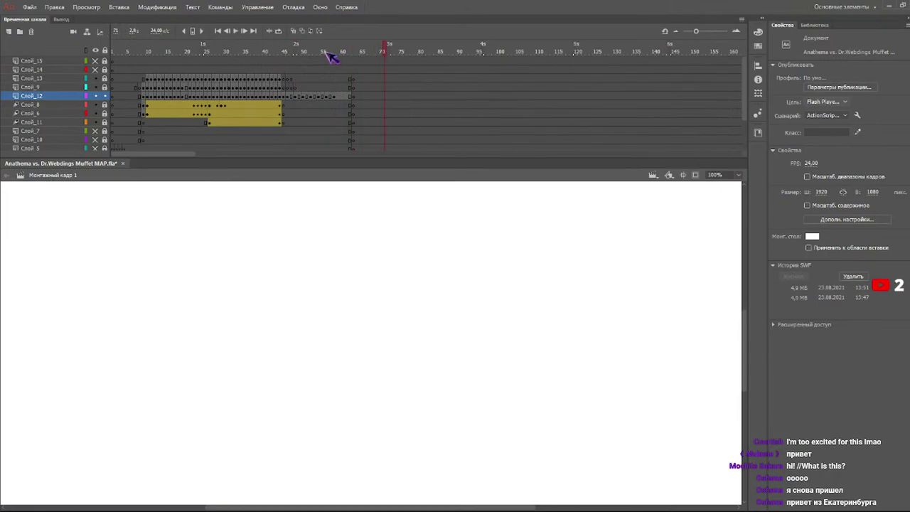
click(315, 67)
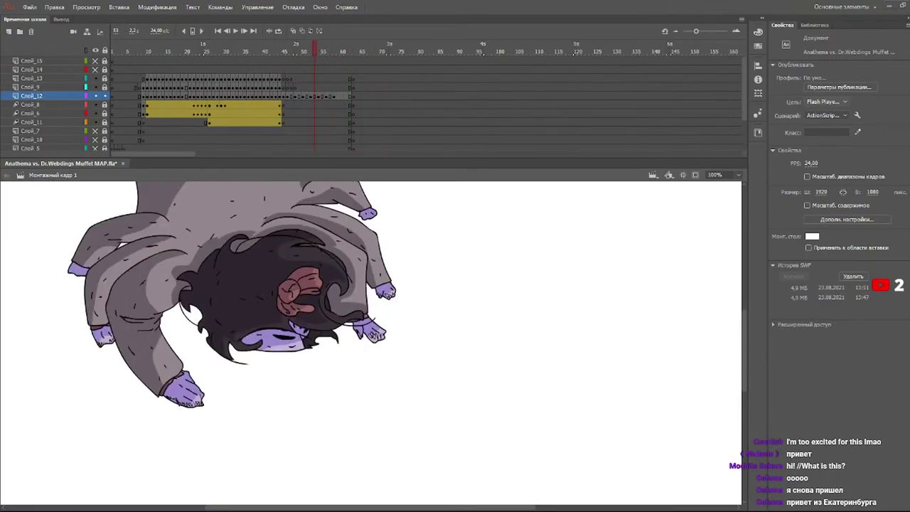
click(335, 52)
click(330, 53)
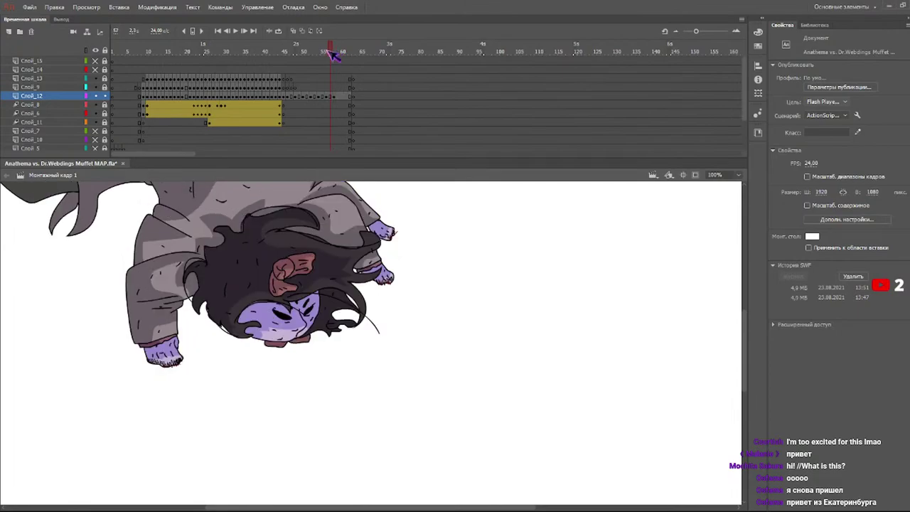
- Reduce the brush to size 2 and scatter small dark red specks beside the hands on the frame 58 drawing
key(b)
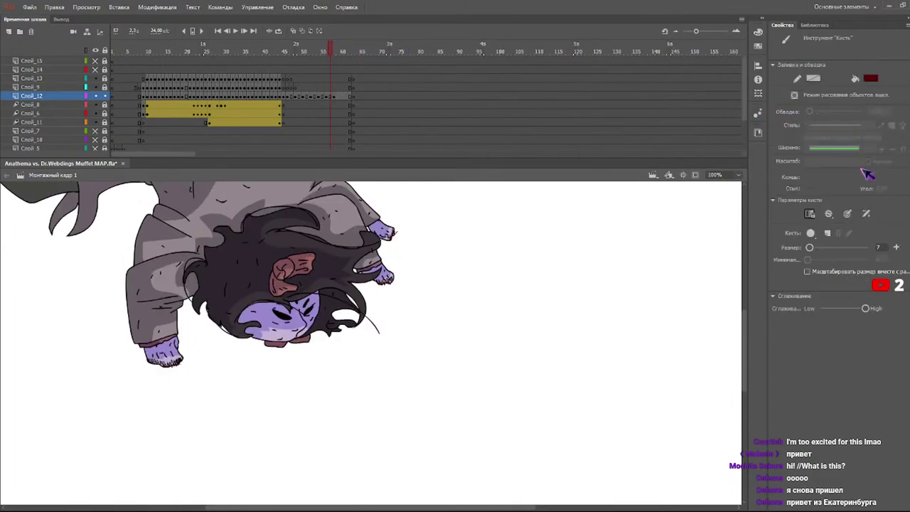
drag(810, 248, 807, 248)
click(334, 51)
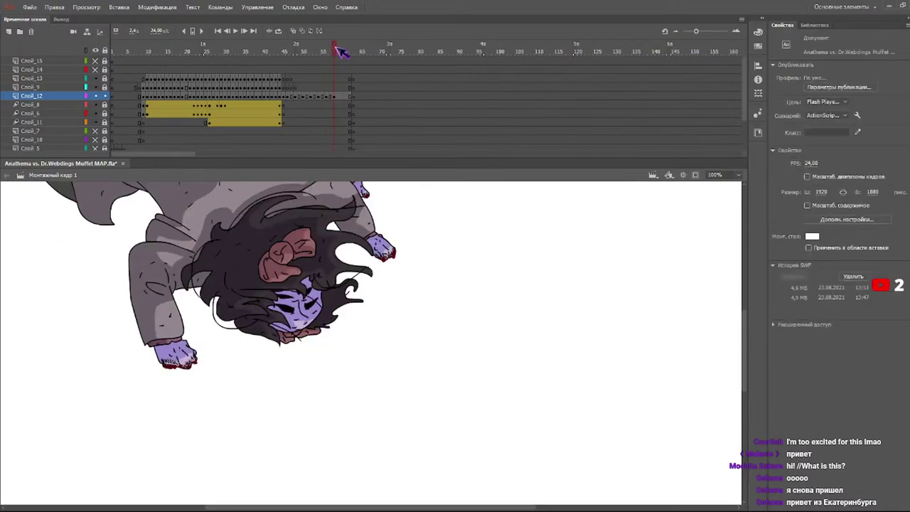
key(b)
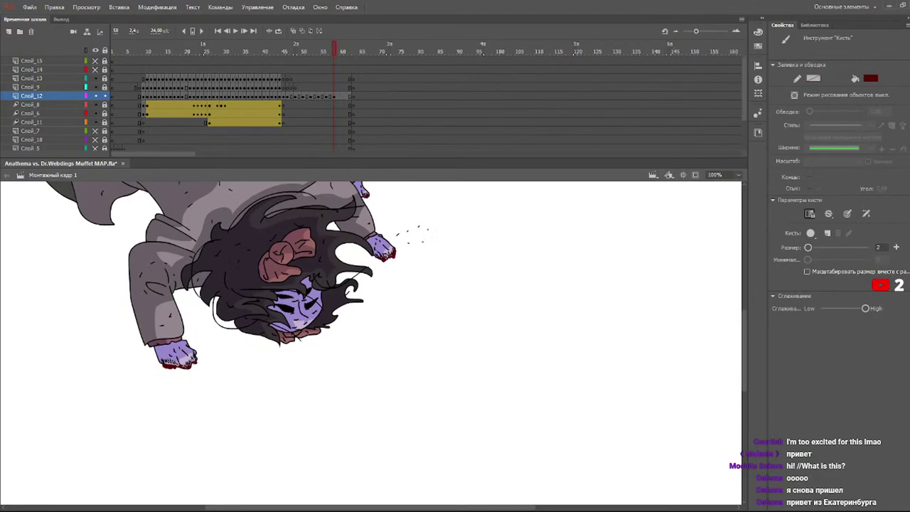
drag(402, 224, 410, 222)
drag(445, 241, 448, 239)
- Insert a keyframe at frame 60 on Слой_12 that repeats the final drawing, undoing the misplaced one at frame 61
mouse_move(334, 48)
mouse_down()
mouse_move(284, 51)
mouse_move(358, 51)
mouse_move(347, 52)
mouse_up()
key(F6)
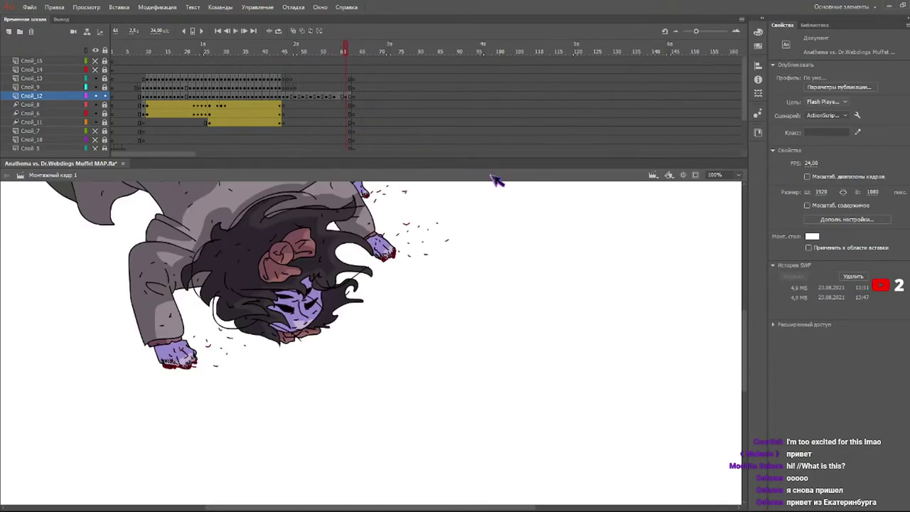
key(ctrl+z)
key(comma)
key(comma)
key(period)
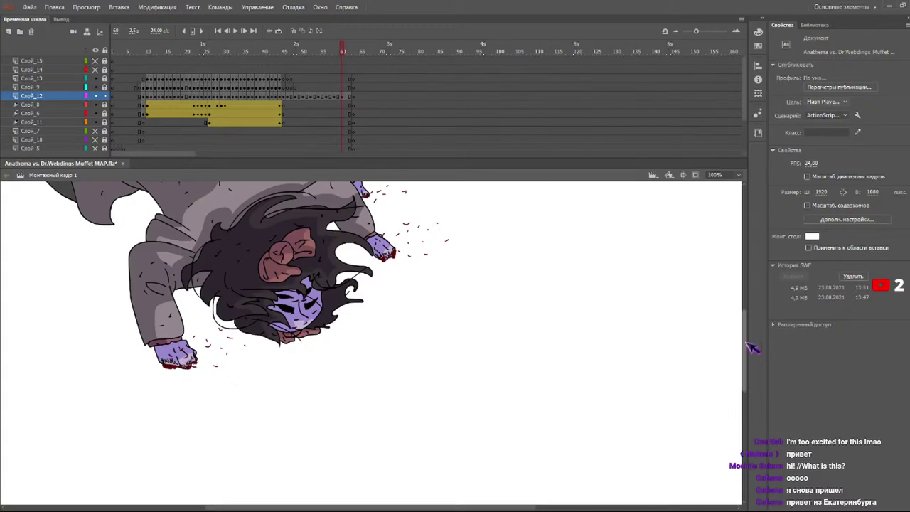
- Select the whole character at frame 60 and squash it vertically from its upper edge to about 715 px high
key(ctrl+minus)
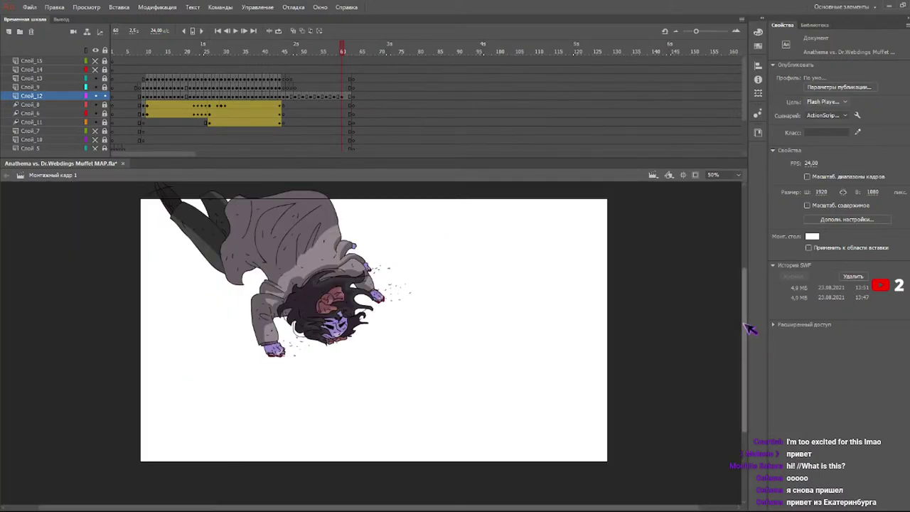
drag(744, 324, 738, 302)
scroll(742, 306, up, 1)
drag(460, 204, 235, 417)
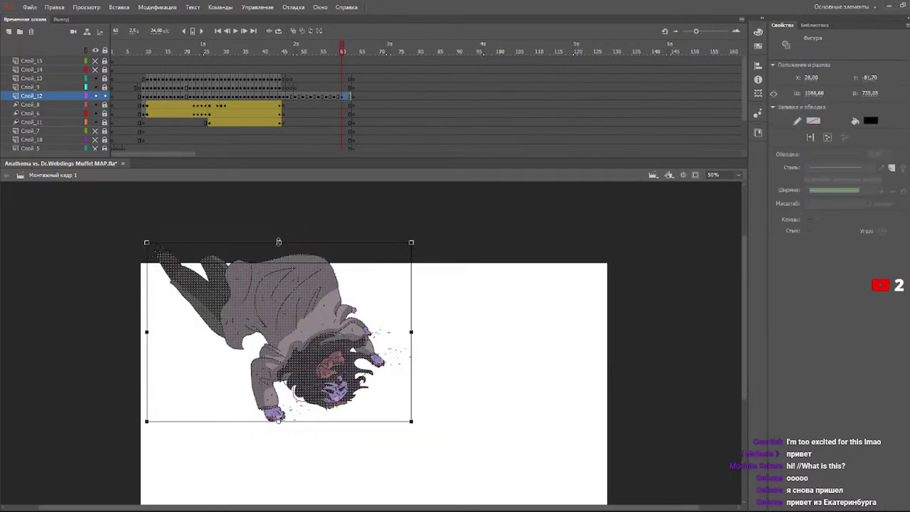
drag(277, 242, 278, 248)
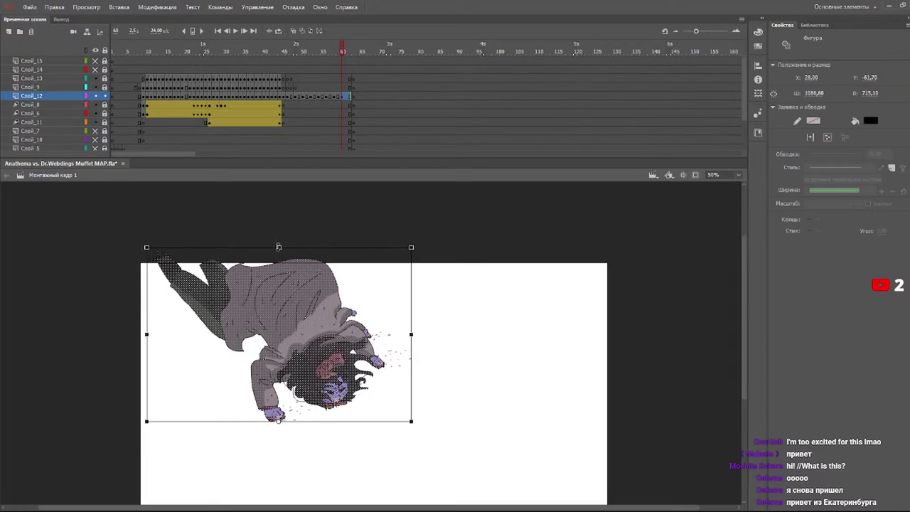
- Play the animation from around frame 40 to review the squash at the end of the fall
drag(328, 51, 260, 51)
key(Return)
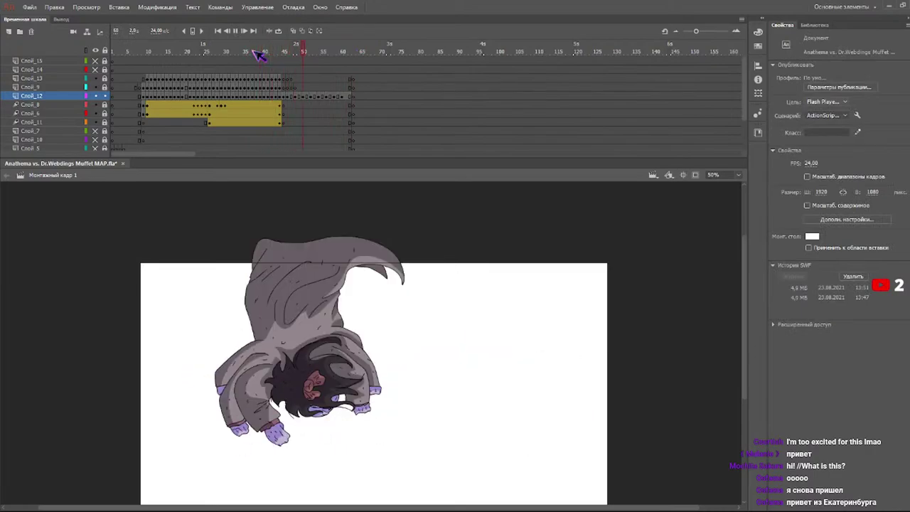
drag(348, 53, 263, 57)
click(259, 54)
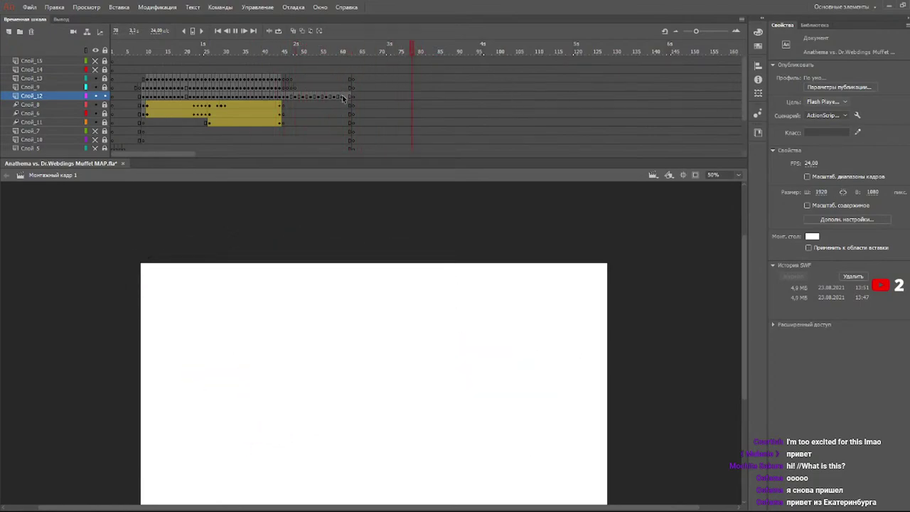
- Move the squashed drawing's keyframe on Слой_12 from frame 60 to frame 59, and play back the fall
click(342, 97)
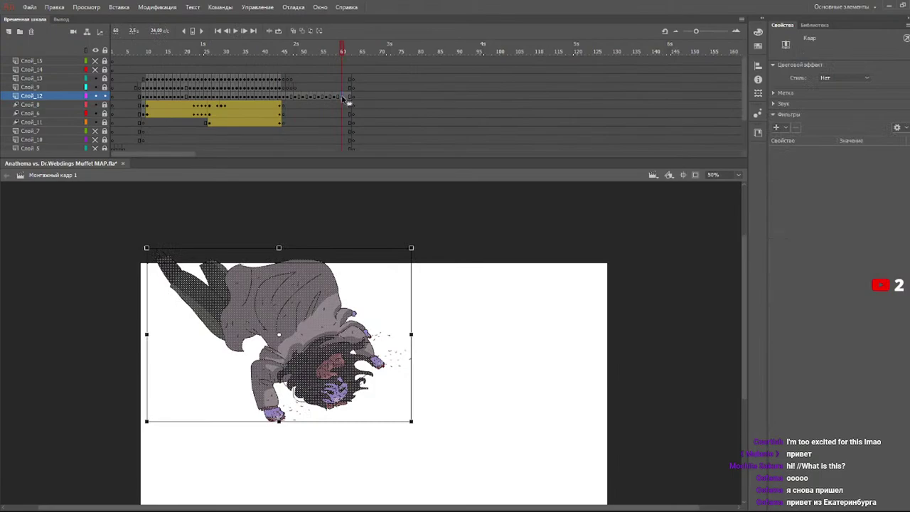
click(338, 96)
key(Return)
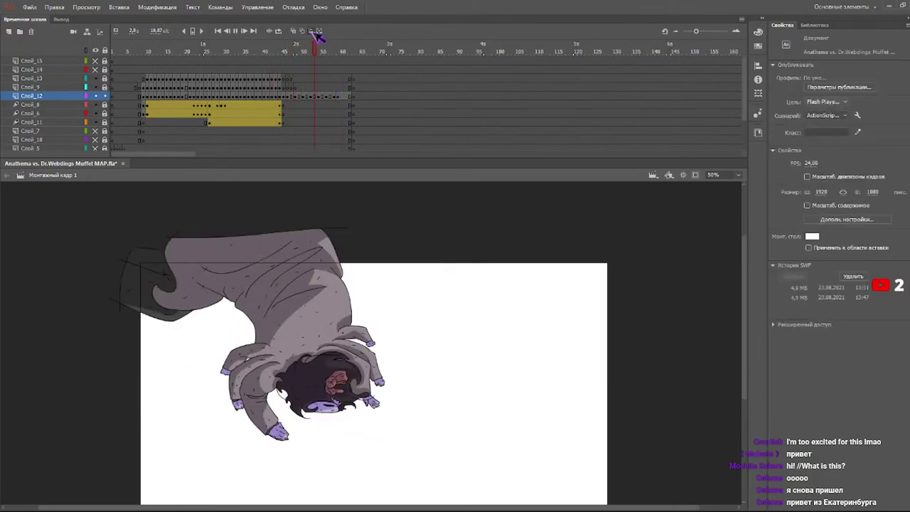
click(339, 49)
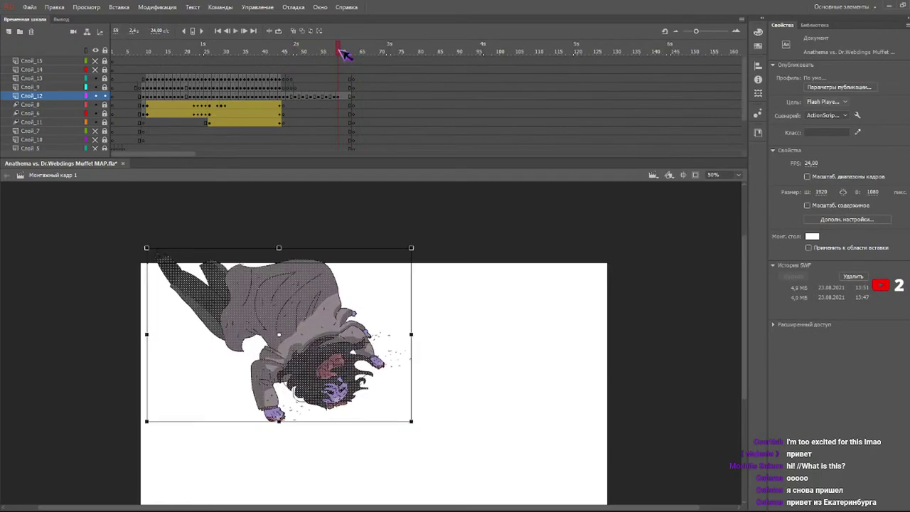
key(Return)
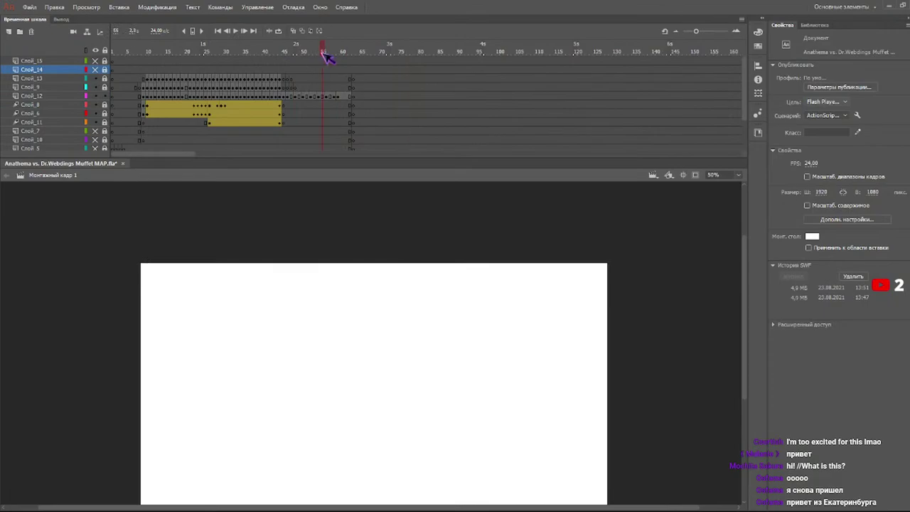
click(244, 53)
key(Return)
drag(344, 48, 230, 51)
key(Return)
- Select the whole squashed character again and compress it vertically to about 707 px high
click(342, 52)
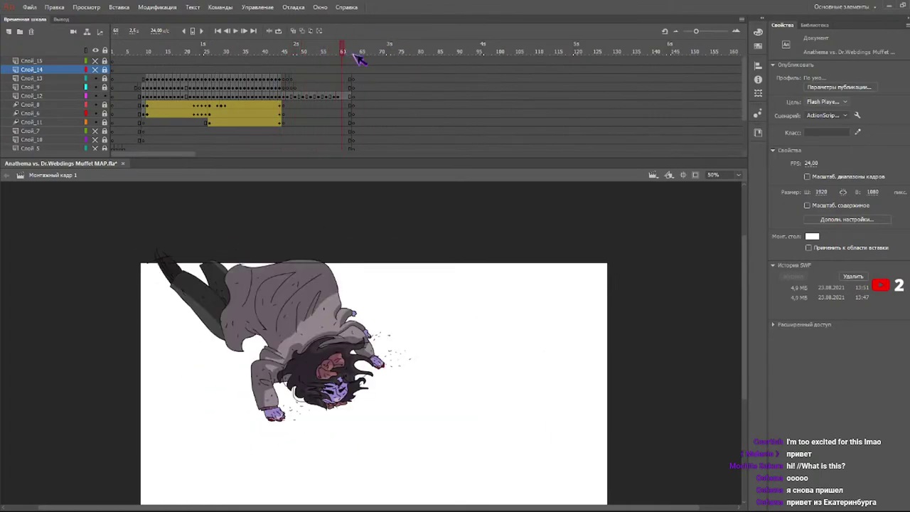
drag(420, 216, 139, 498)
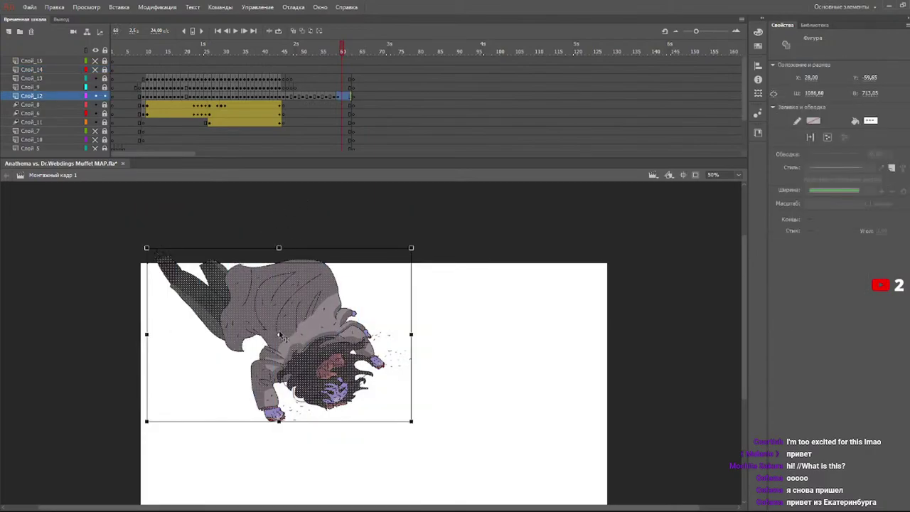
drag(283, 368, 279, 424)
drag(279, 246, 278, 249)
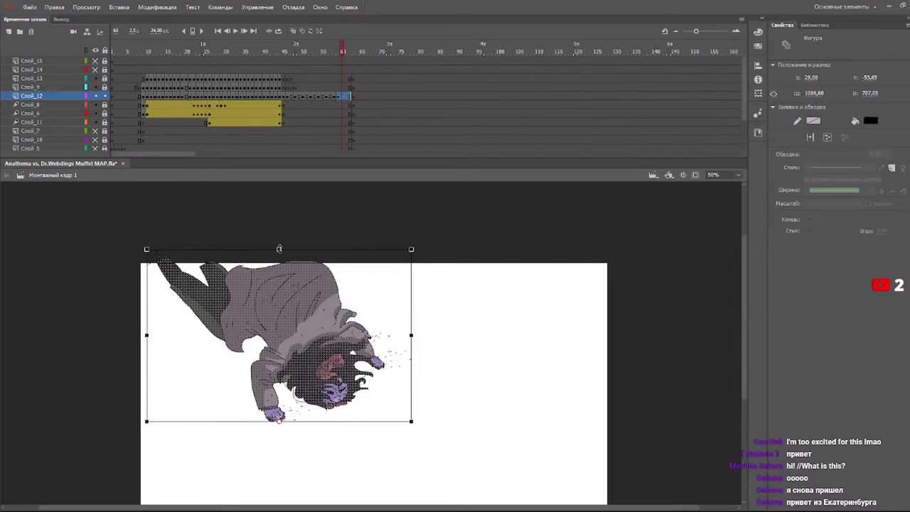
- Replay the animation from around frame 36 and compare the stronger squash on the last drawing at frame 59
click(338, 53)
drag(326, 53, 260, 63)
key(Return)
drag(344, 54, 245, 69)
key(Return)
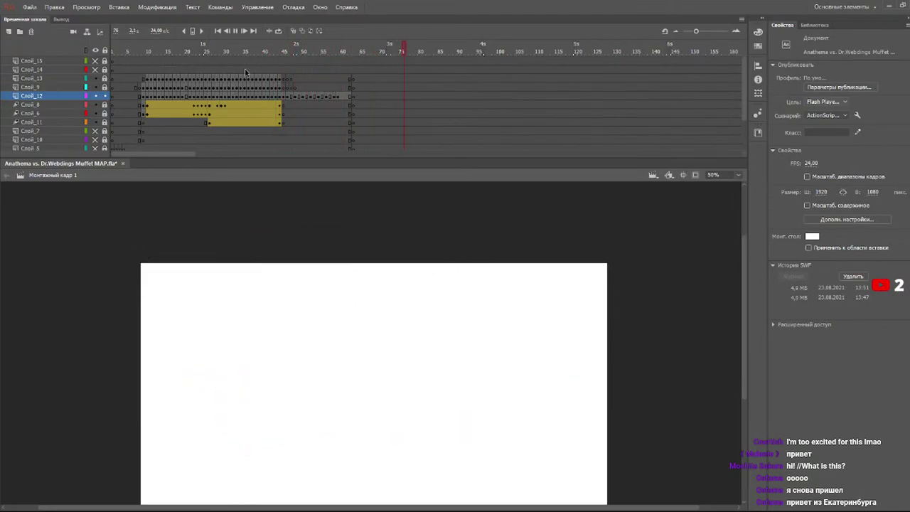
click(339, 51)
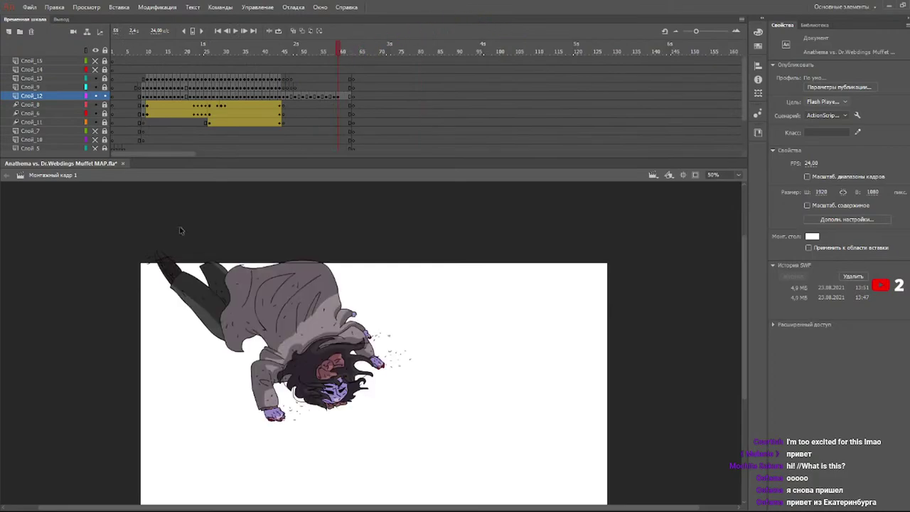
- Compare the drawings at frames 58 and 59 and replay the end of the fall
key(e)
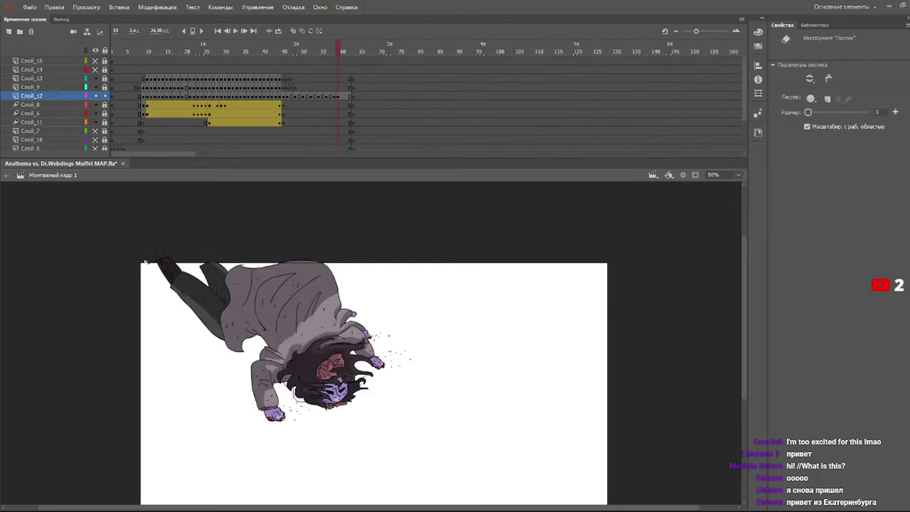
drag(330, 51, 334, 52)
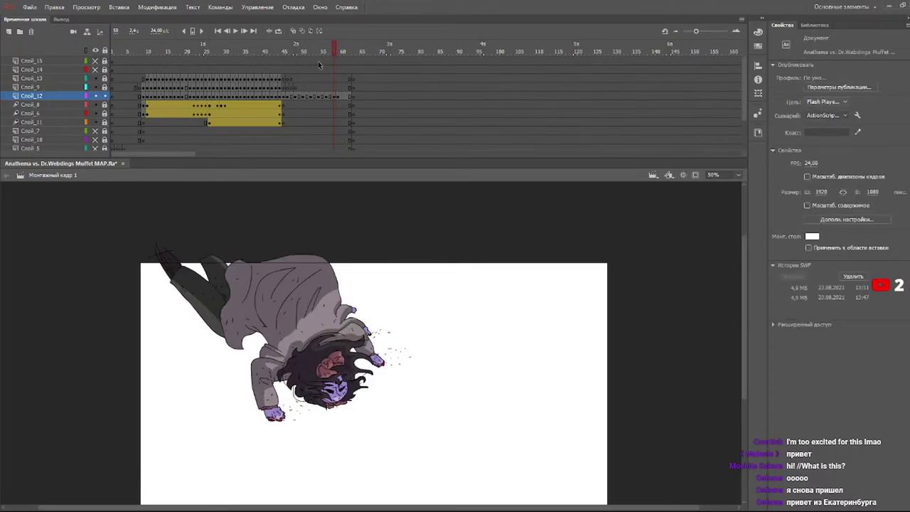
click(308, 52)
key(Return)
mouse_move(334, 61)
mouse_down()
mouse_move(348, 64)
mouse_move(341, 63)
mouse_up()
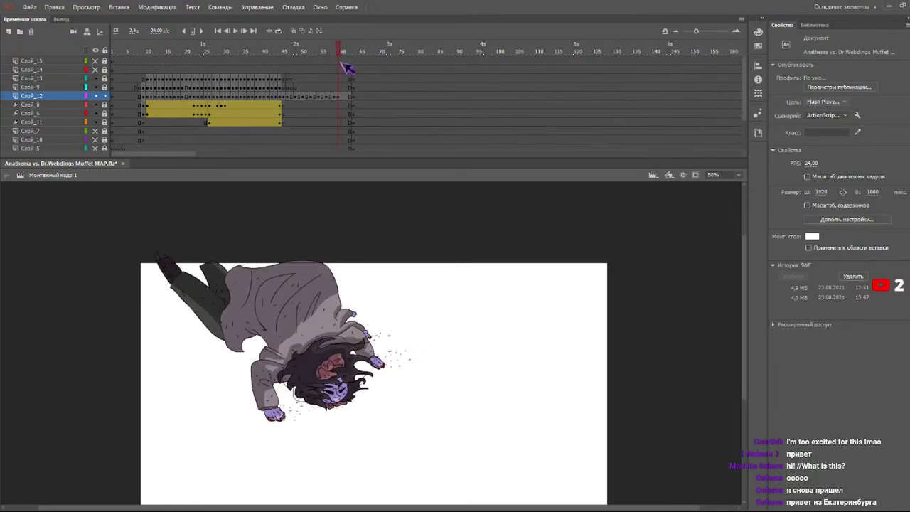
- Add a keyframe at frame 60 on Слой_12 and stretch the whole character at frame 59 vertically to about 719 px high
click(342, 96)
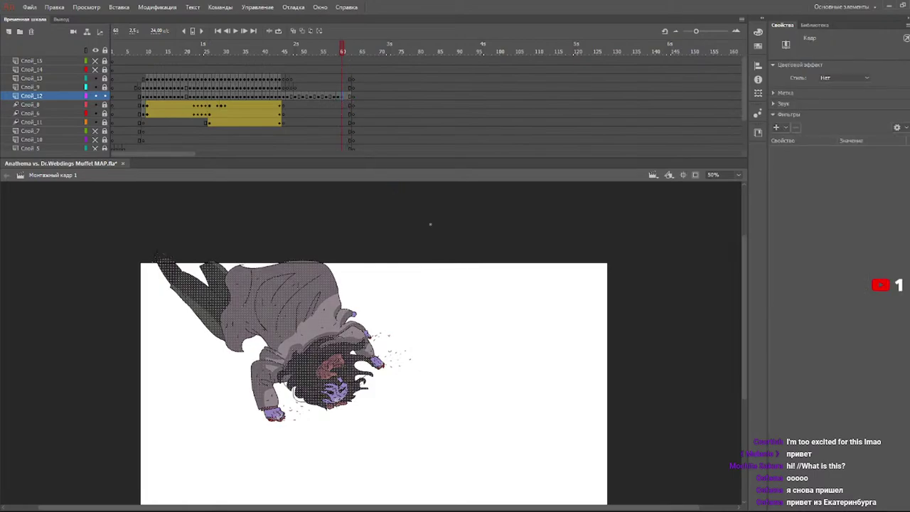
click(337, 98)
key(q)
drag(281, 335, 281, 419)
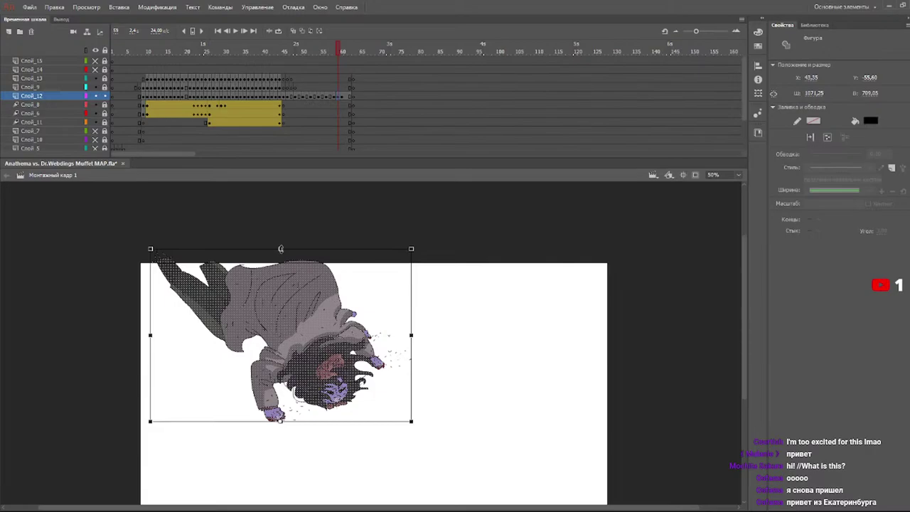
drag(280, 248, 281, 246)
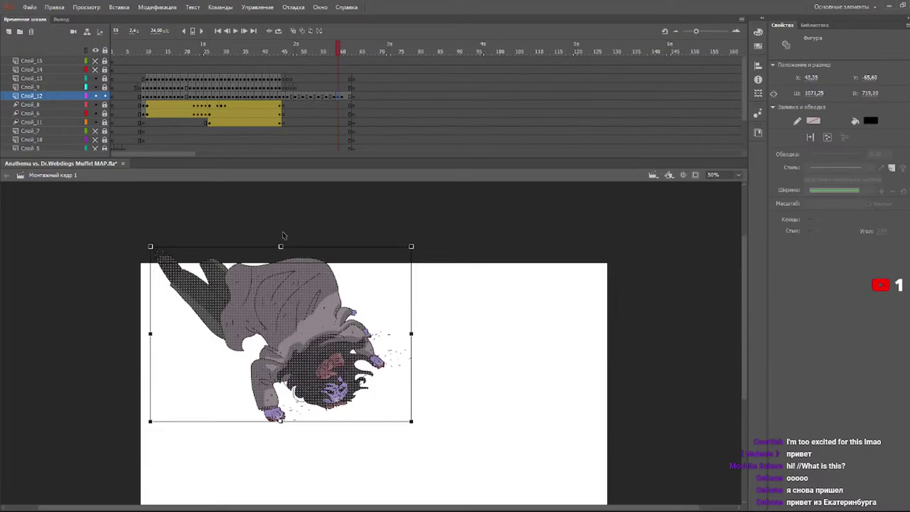
- Compress the selected character at frame 59 vertically to about 714 px high
drag(323, 55, 339, 55)
drag(433, 219, 202, 452)
click(738, 174)
click(728, 240)
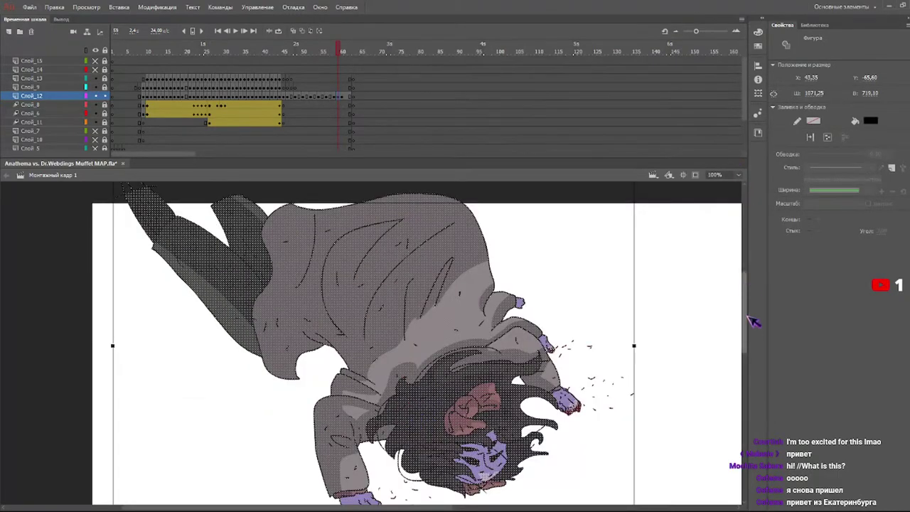
drag(744, 319, 744, 302)
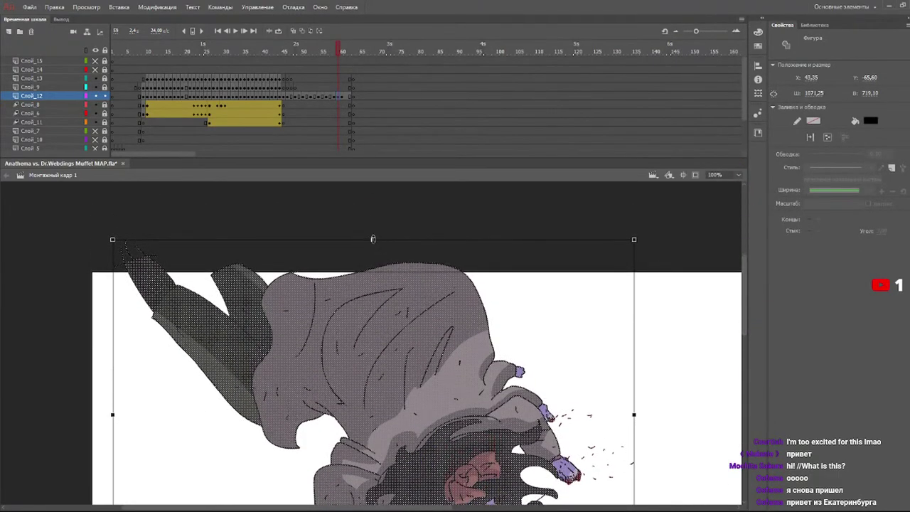
drag(373, 240, 372, 241)
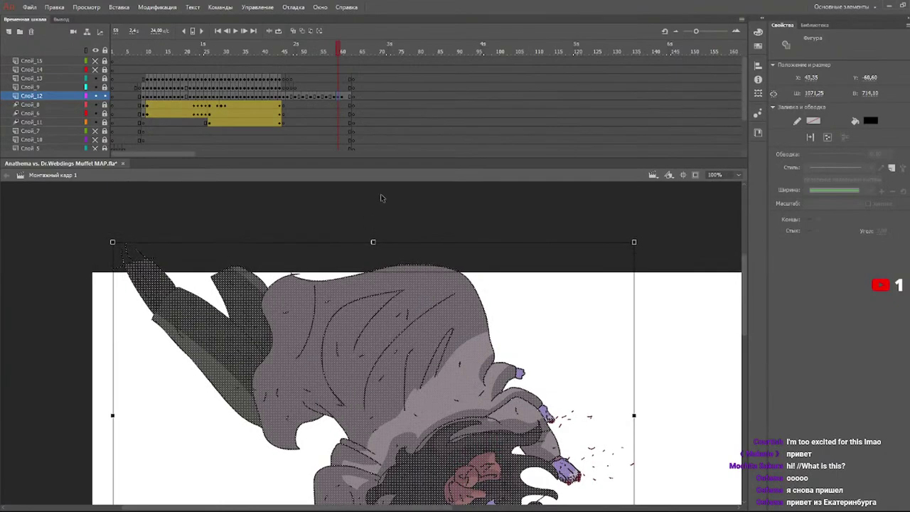
- Play the animation from around frame 40 to review the adjusted squash at the end of the fall
mouse_move(334, 52)
mouse_down()
mouse_move(325, 51)
mouse_move(349, 54)
mouse_move(271, 54)
mouse_up()
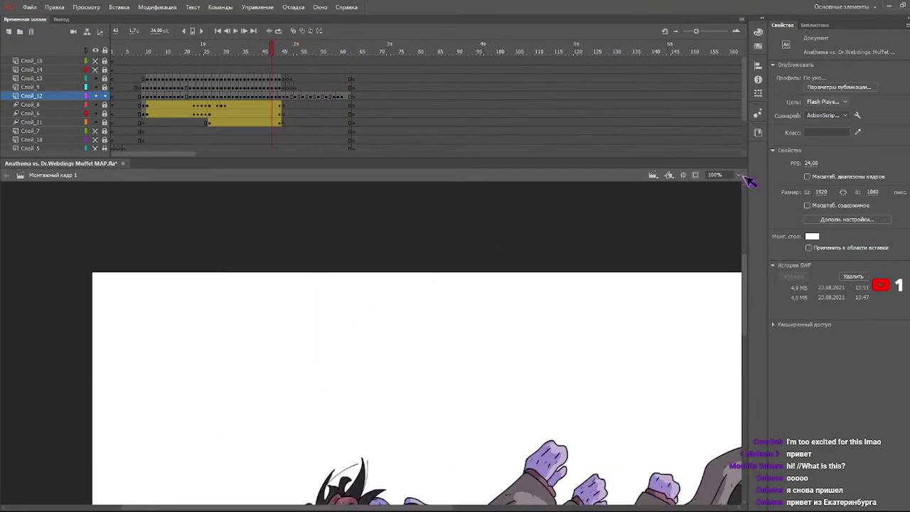
key(ctrl+minus)
key(Return)
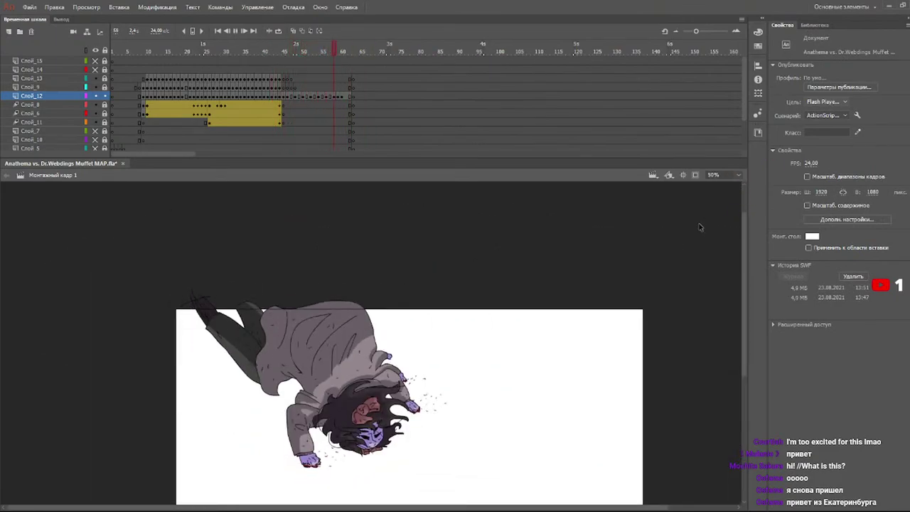
mouse_move(349, 53)
mouse_down()
mouse_move(325, 66)
mouse_move(264, 58)
mouse_up()
key(Return)
key(Return)
key(Return)
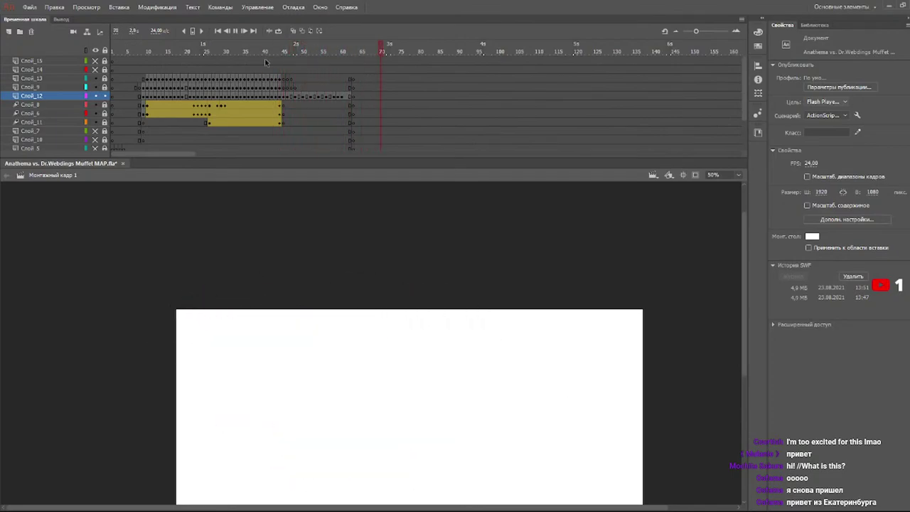
- Add two new layers above Слой_5, keeping only the upper one, Слой_17, unlocked
drag(745, 235, 733, 287)
drag(309, 52, 284, 54)
scroll(756, 126, down, 4)
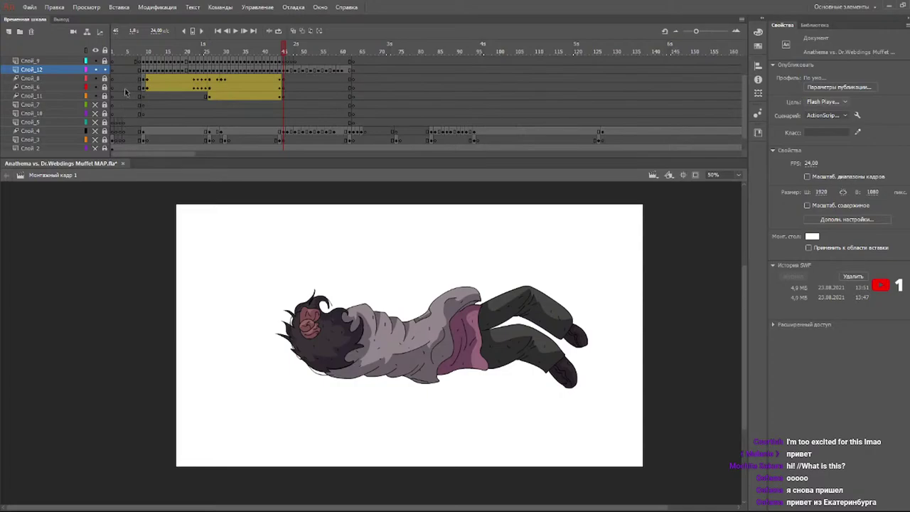
click(81, 124)
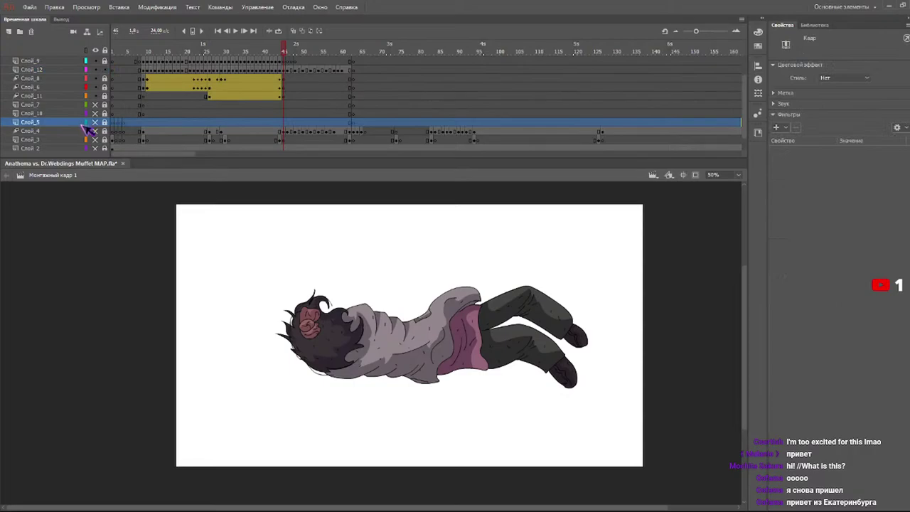
click(10, 31)
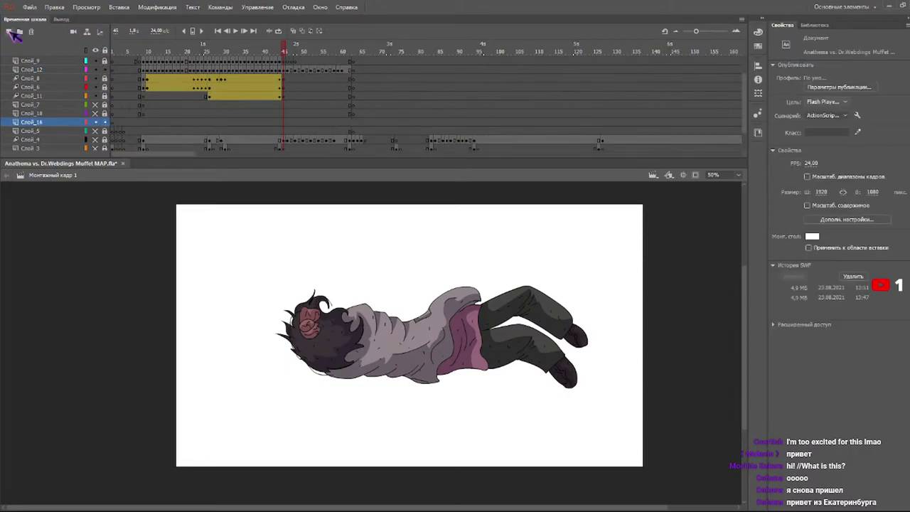
click(10, 31)
click(105, 49)
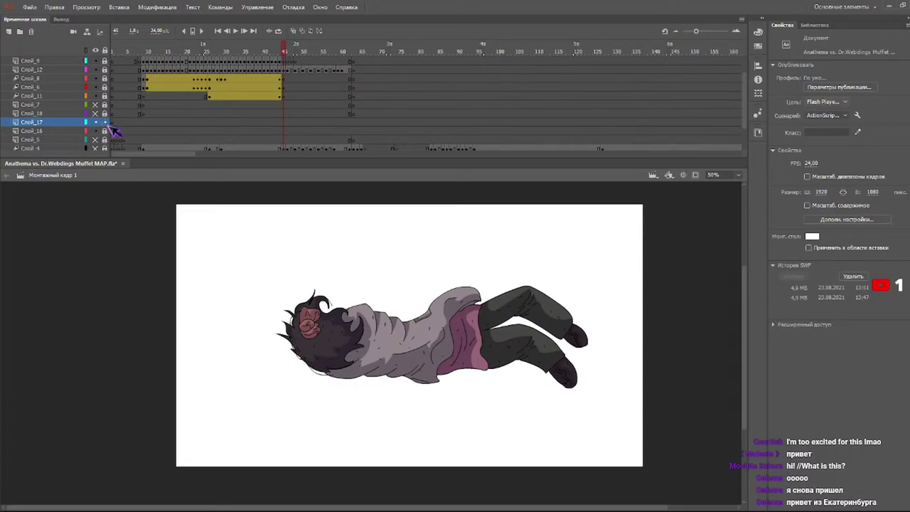
- Insert a blank keyframe on Слой_17 at frame 63 and return to frame 1
click(112, 123)
click(351, 123)
drag(129, 51, 112, 51)
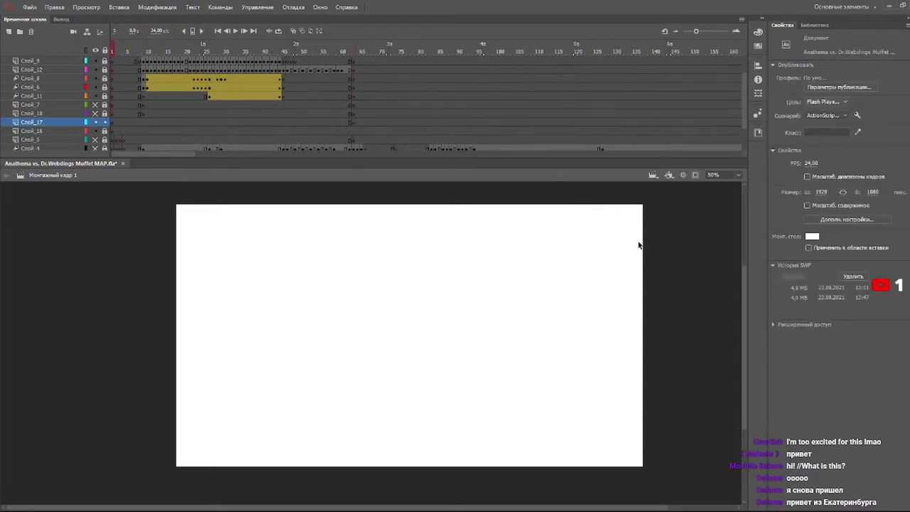
- Show the reference layer Слой_1 and set its frame alpha to 100%
scroll(744, 121, down, 2)
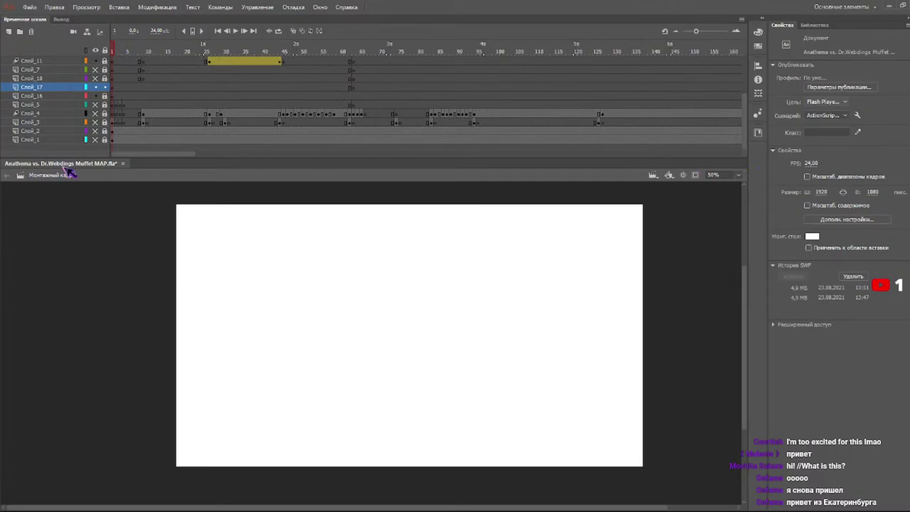
click(94, 139)
click(72, 140)
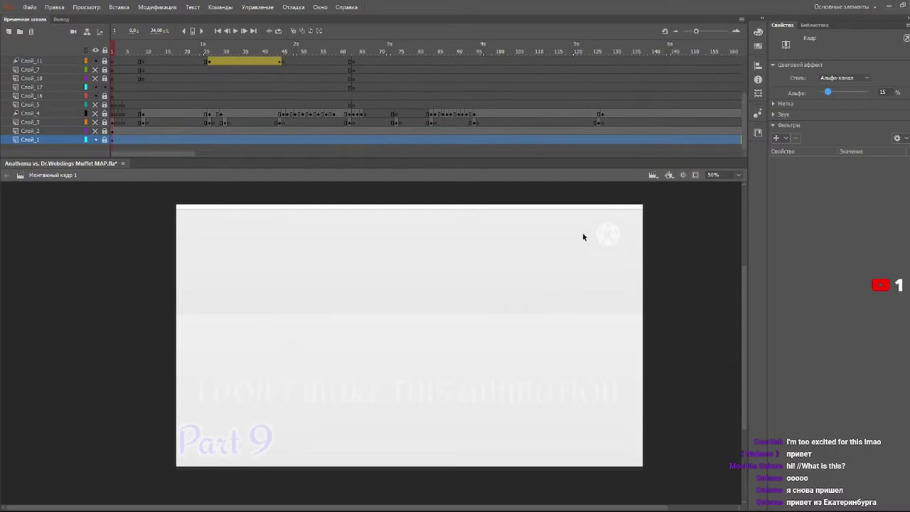
drag(830, 92, 900, 96)
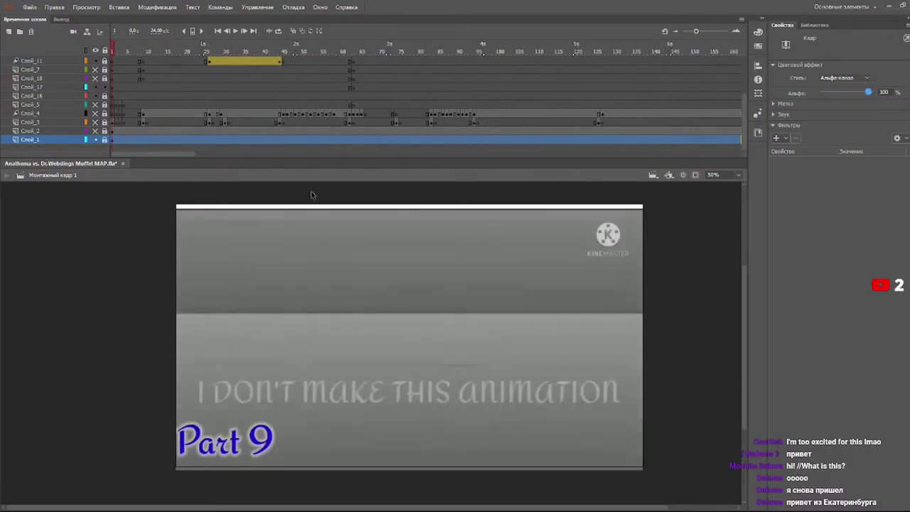
drag(193, 154, 439, 183)
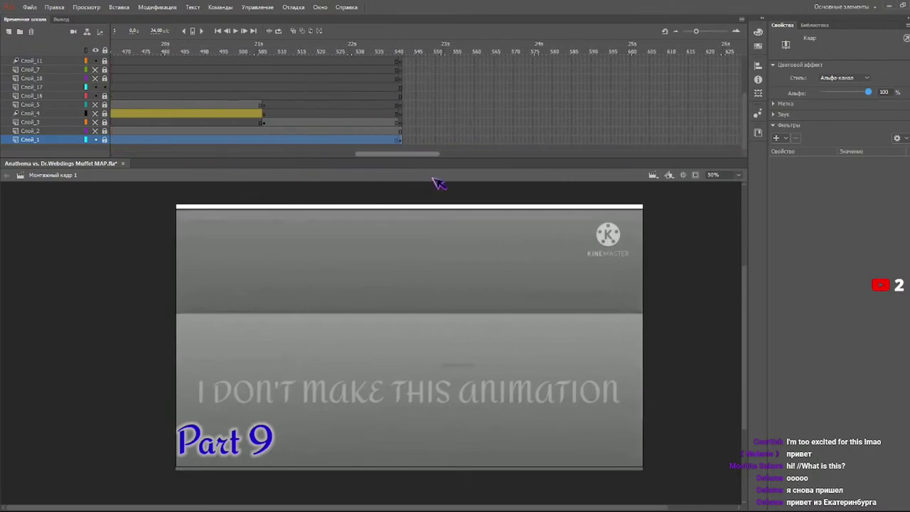
drag(438, 183, 121, 209)
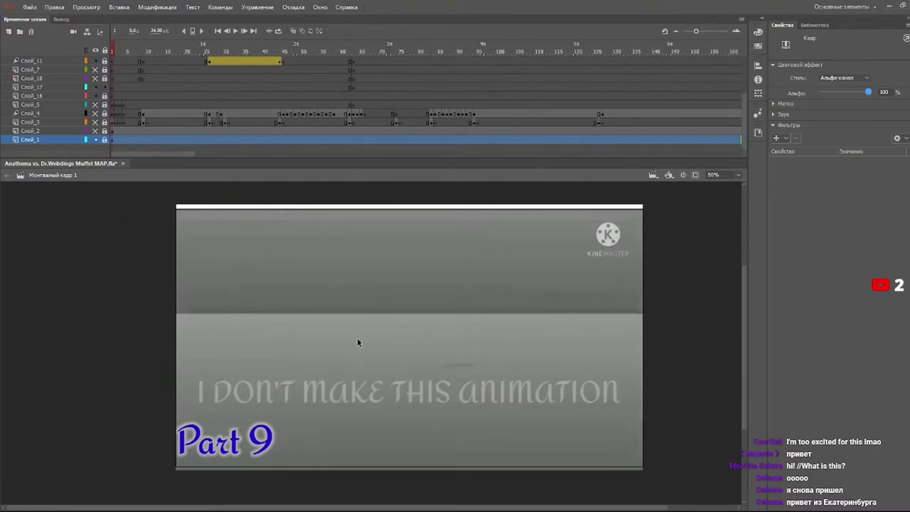
- Sample the light grey floor colour from the reference and paint a size 13 brush swatch beside the stage on Слой_17
click(372, 356)
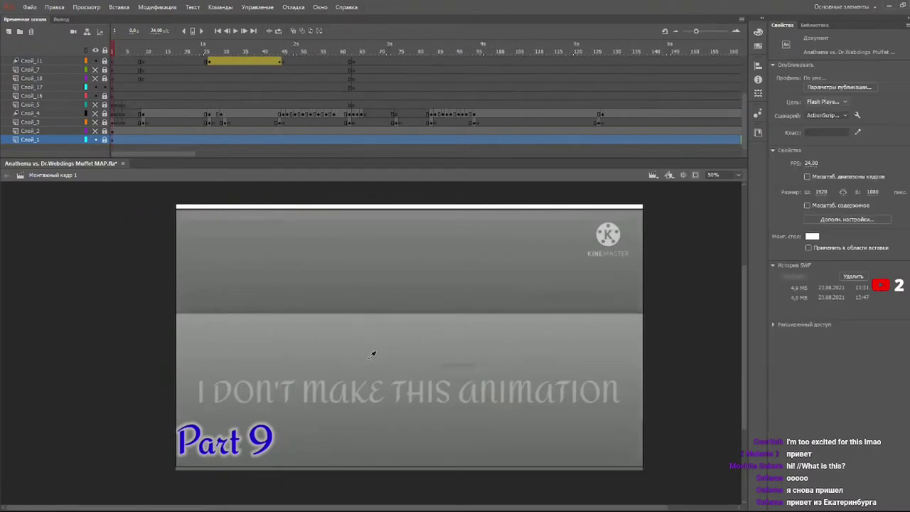
key(k)
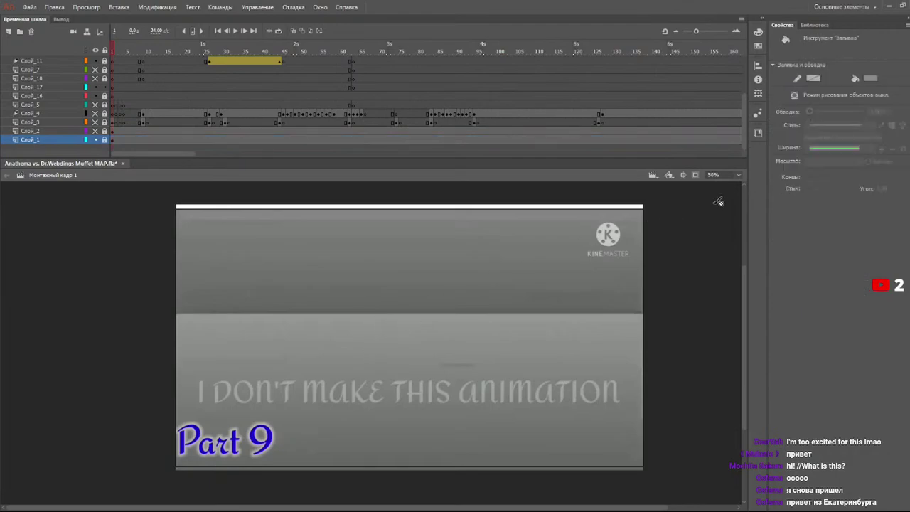
key(b)
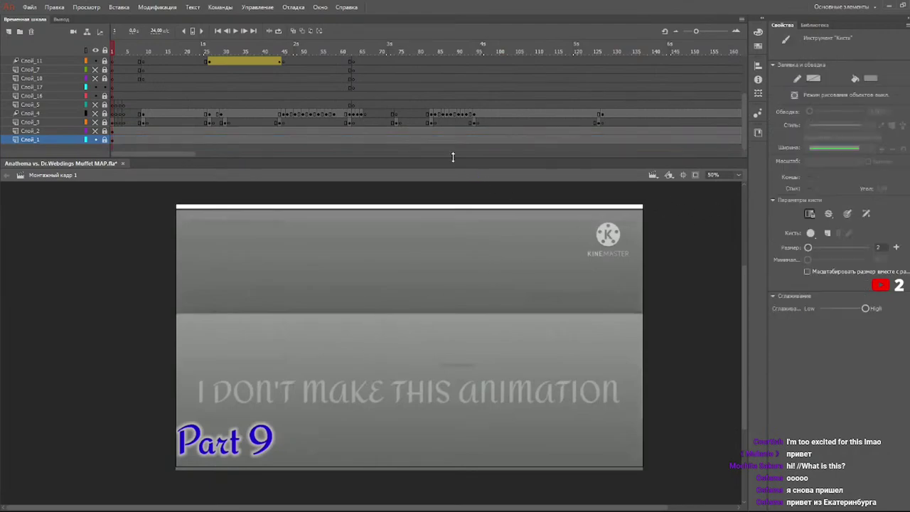
click(79, 88)
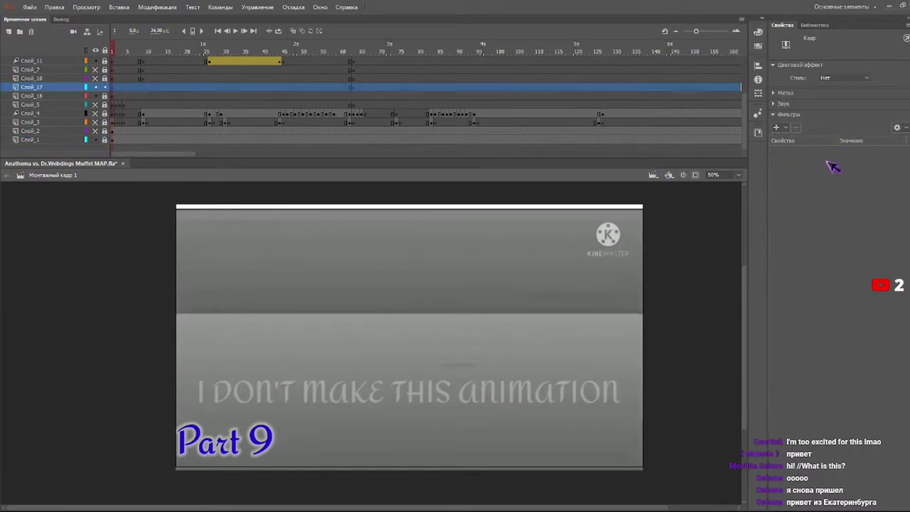
key(b)
drag(807, 248, 811, 247)
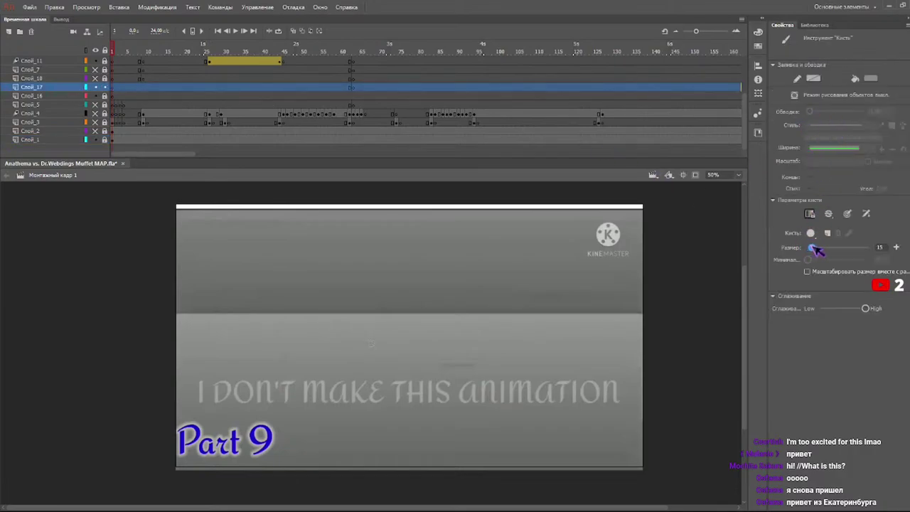
drag(672, 219, 689, 208)
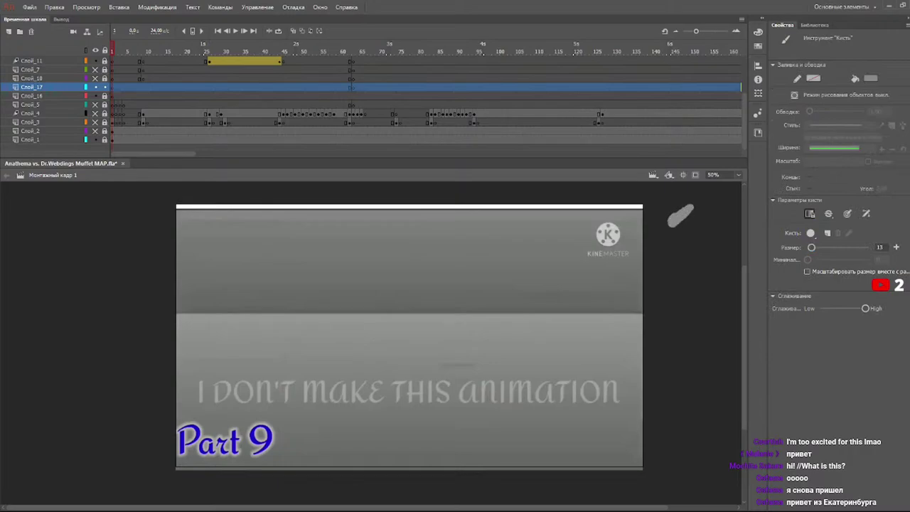
- Paint a second swatch in the reference's darker grey beside the first one, and hide Слой_1
key(k)
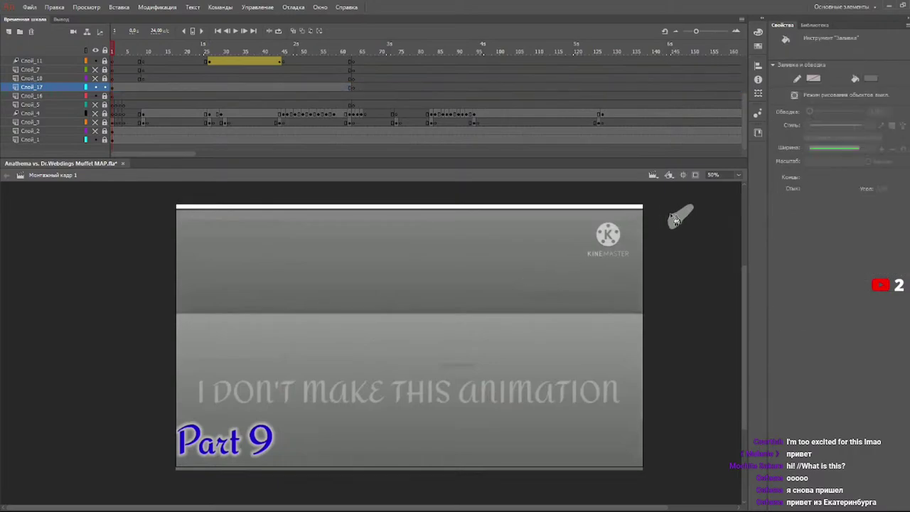
key(b)
mouse_move(665, 218)
mouse_down()
mouse_move(693, 197)
mouse_move(683, 199)
mouse_up()
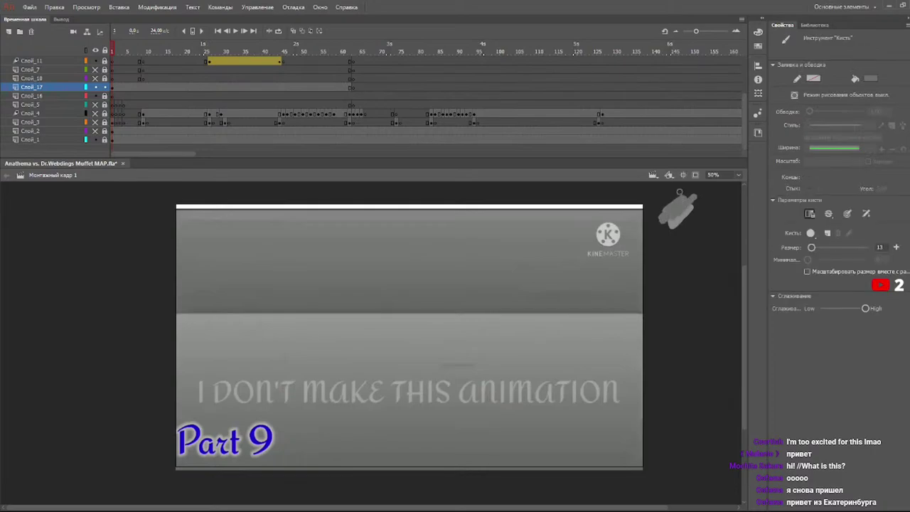
click(95, 140)
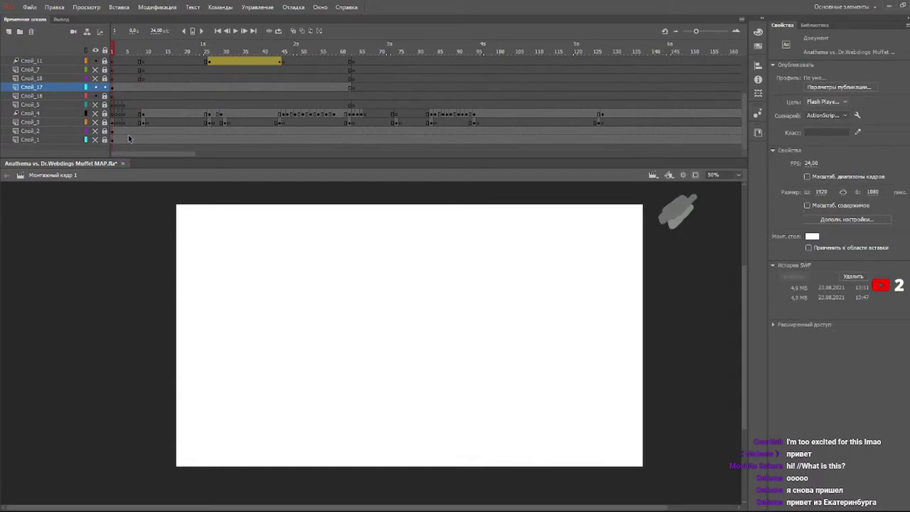
- Set up the Rectangle tool with a black stroke and no fill
key(b)
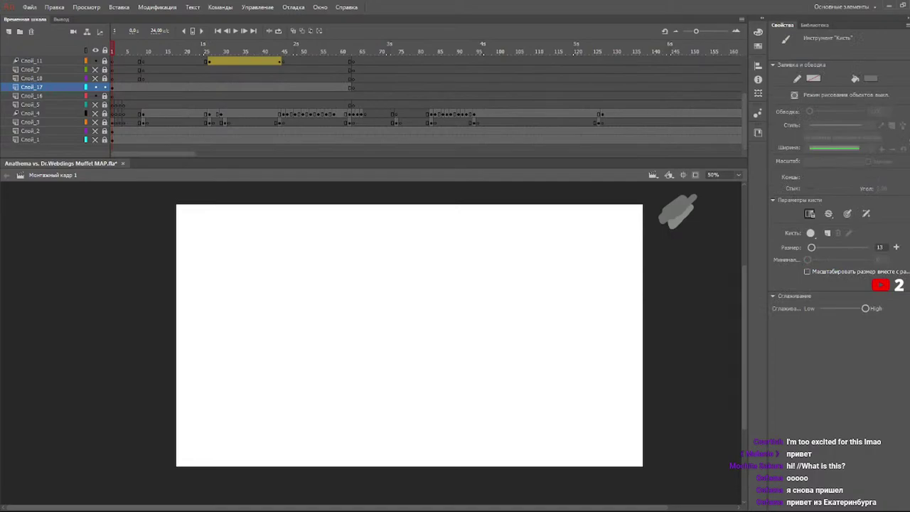
key(n)
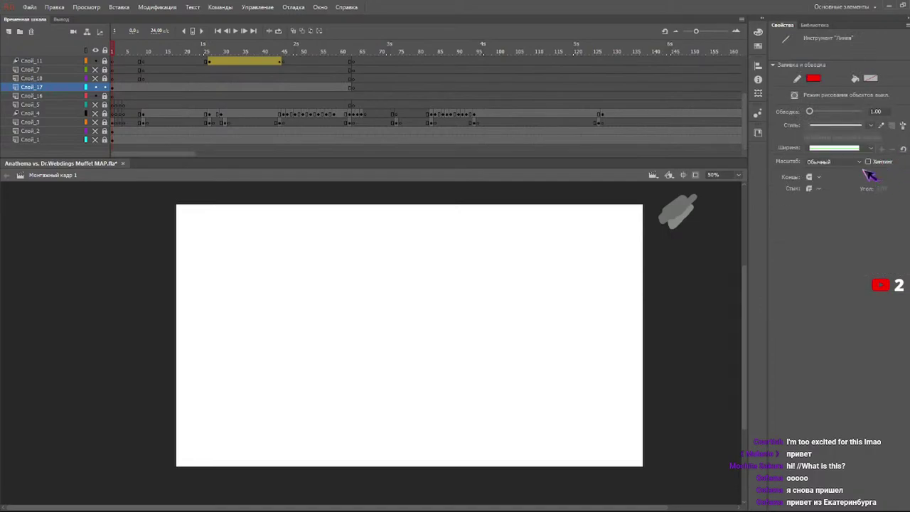
key(r)
click(813, 80)
click(866, 80)
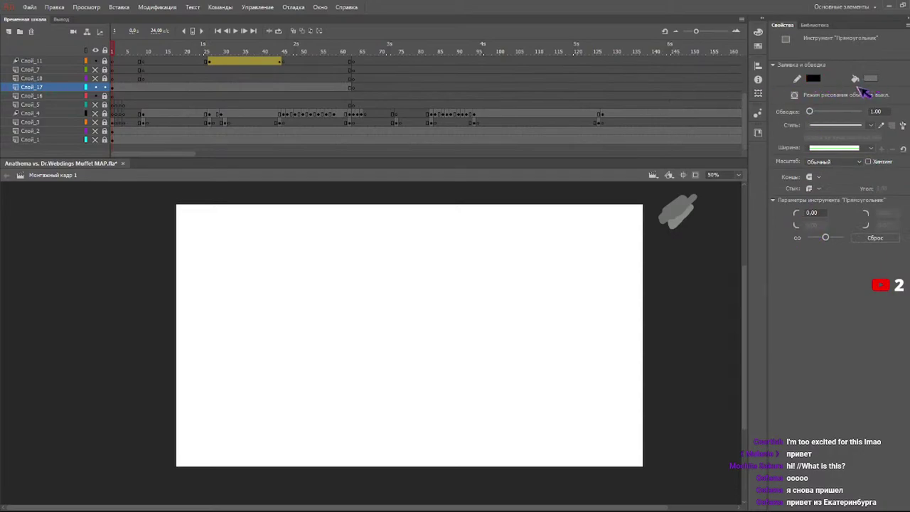
click(845, 86)
- Move both grey colour swatches farther away from the stage on Слой_17
key(q)
drag(702, 191, 648, 243)
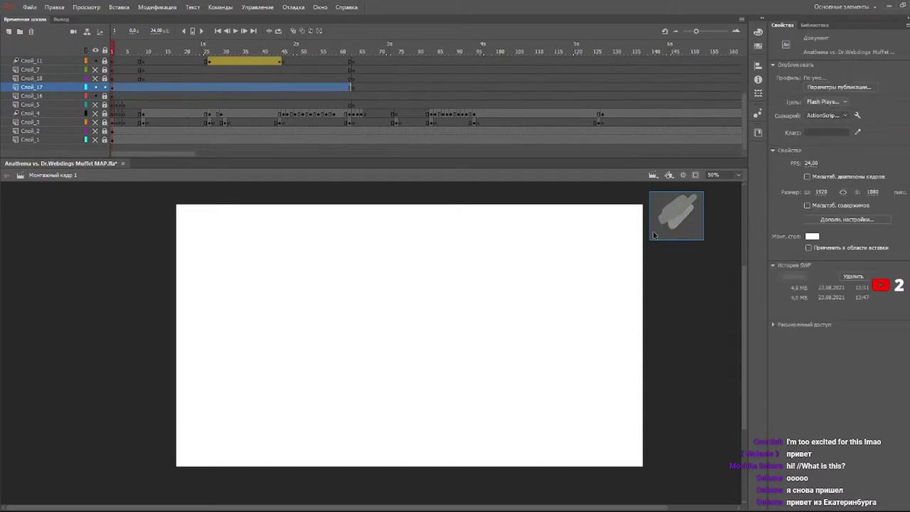
drag(690, 214, 729, 249)
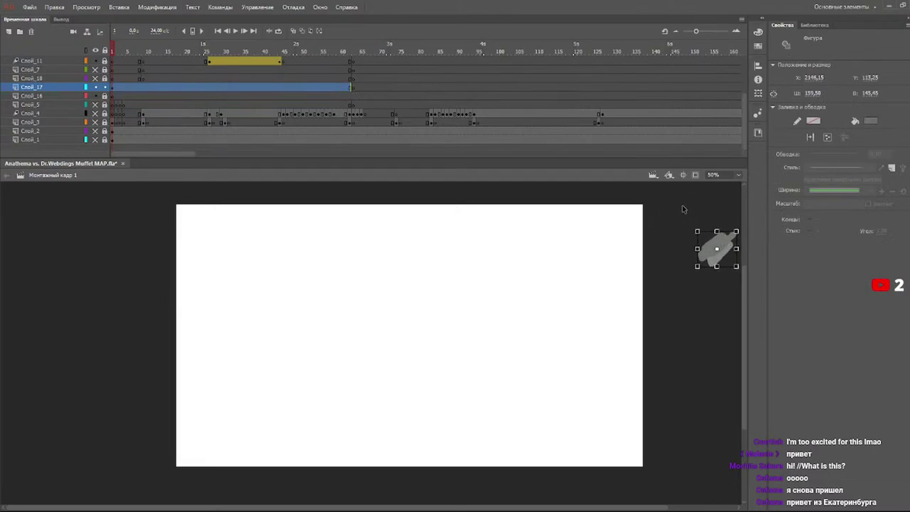
click(679, 204)
- Draw an unfilled black rectangle on Слой_17 that surrounds the whole stage with a margin on every side
key(r)
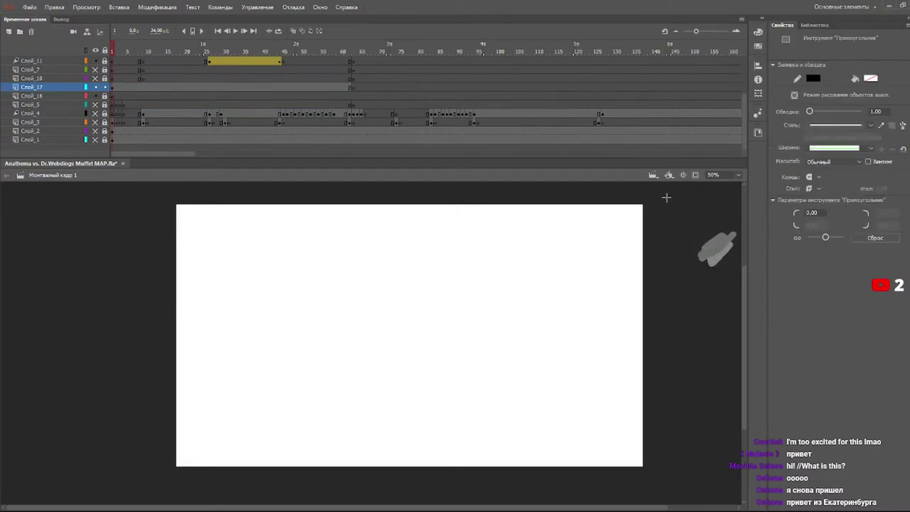
drag(681, 189, 130, 483)
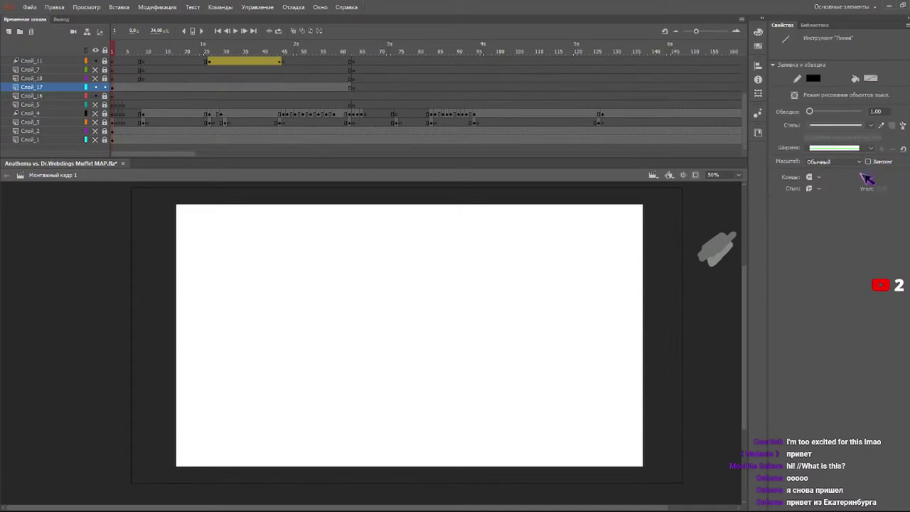
key(v)
key(k)
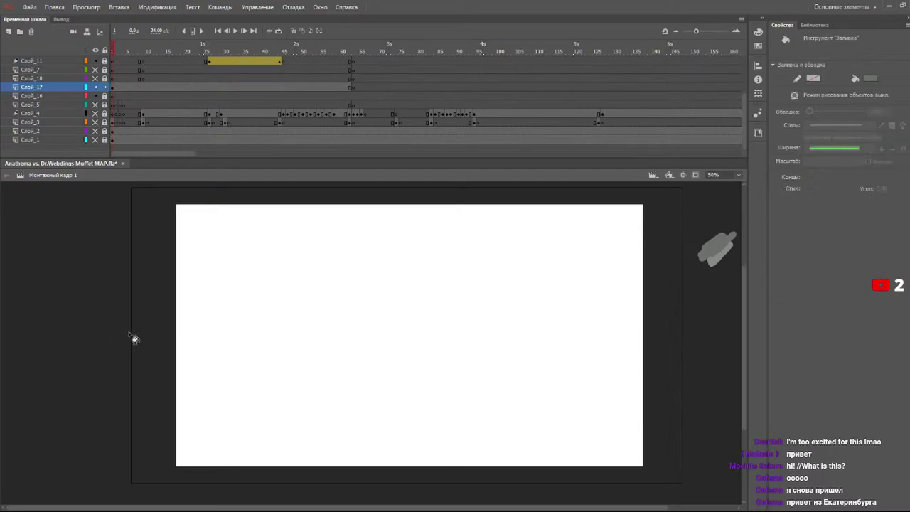
- Try a straight horizontal line across the middle of the rectangle, checking it against the character at frame 62
key(n)
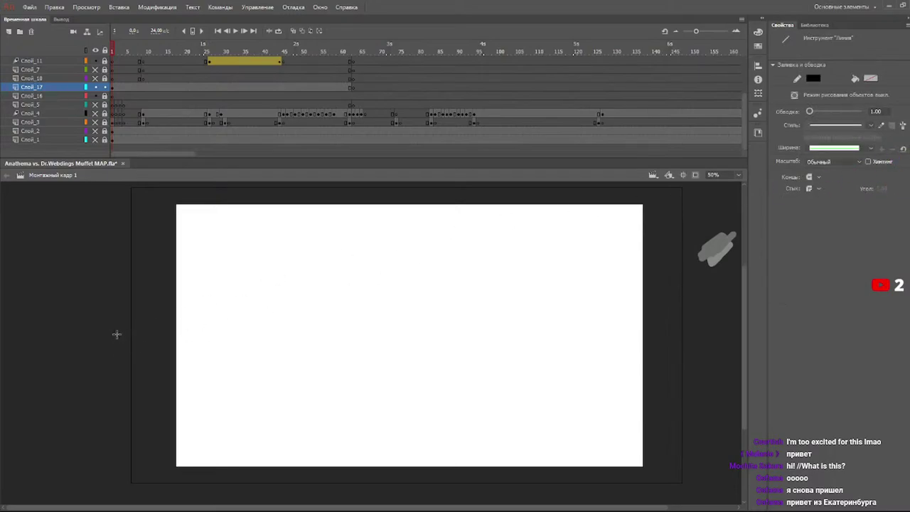
mouse_move(119, 334)
mouse_down()
mouse_move(583, 325)
mouse_move(694, 332)
mouse_up()
click(343, 47)
drag(344, 47, 350, 48)
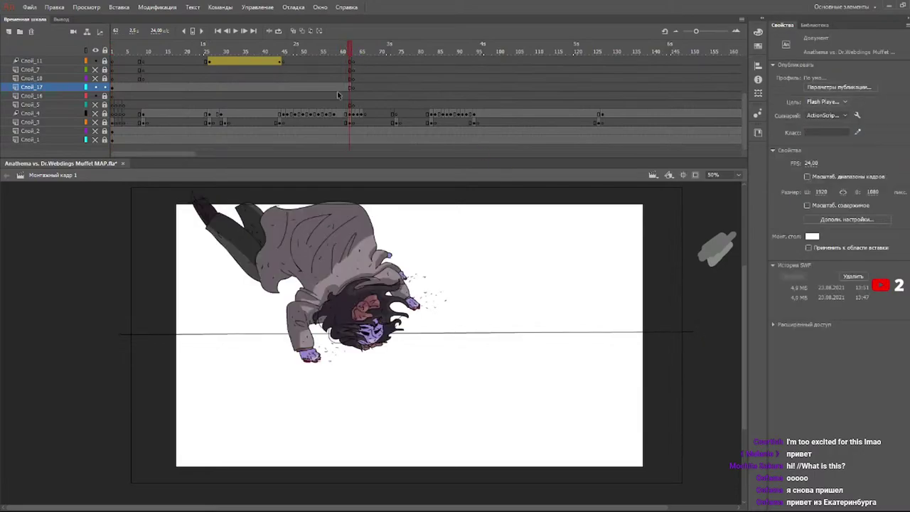
key(comma)
key(shift+comma)
- At frame 62, draw a straight horizontal line just below the stage's upper edge, extending past both sides of the rectangle
click(349, 51)
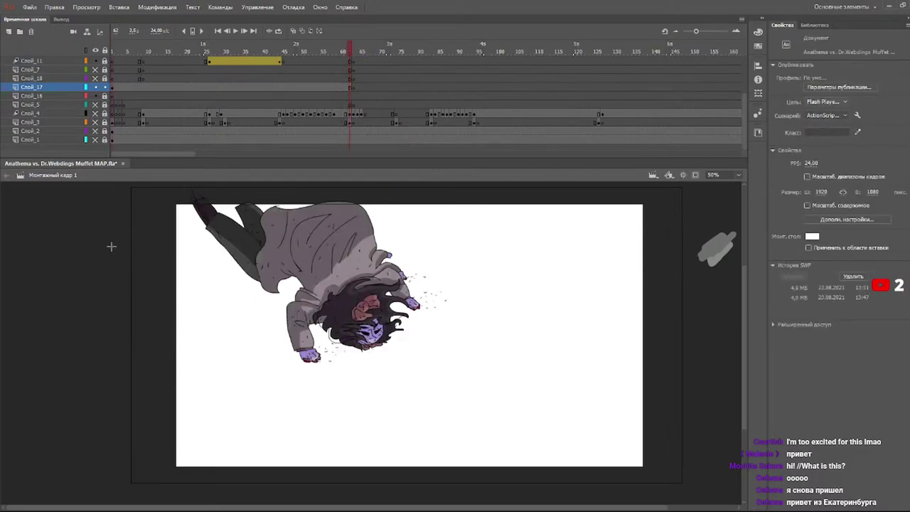
mouse_move(111, 233)
mouse_down()
mouse_move(628, 213)
mouse_move(644, 236)
mouse_up()
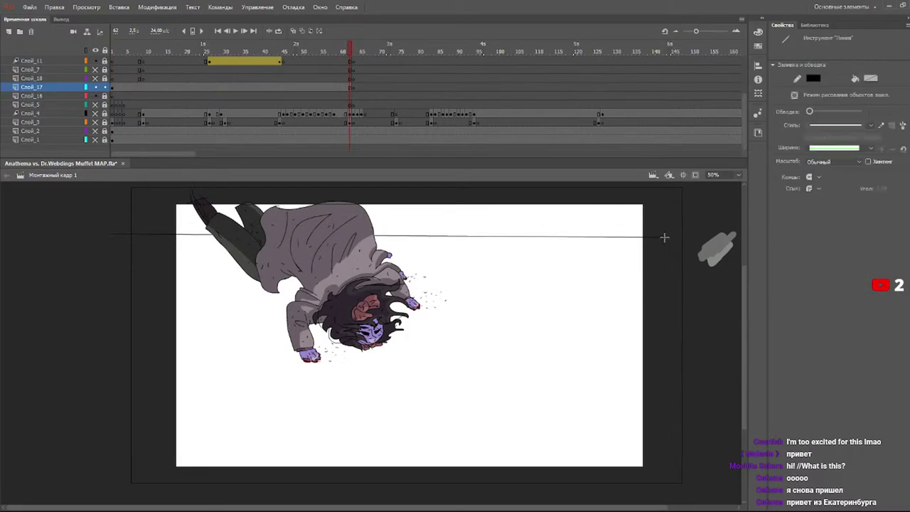
key(ctrl+z)
drag(115, 214, 662, 215)
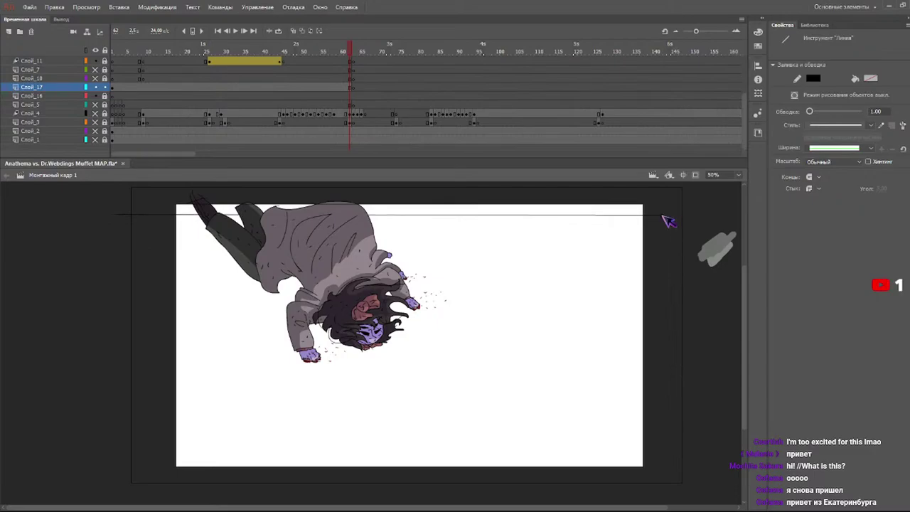
drag(663, 216, 688, 213)
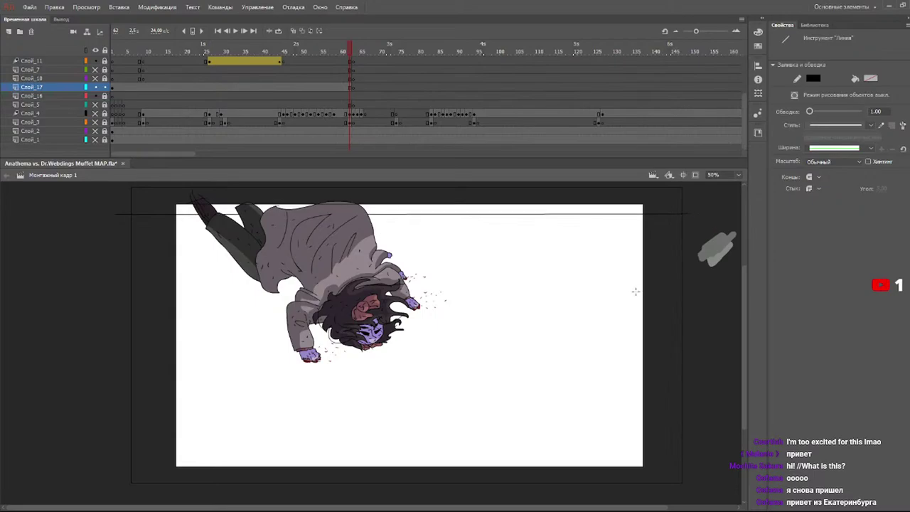
- Fill the area below the line with the lighter grey swatch colour and the strip above it with the darker grey
key(v)
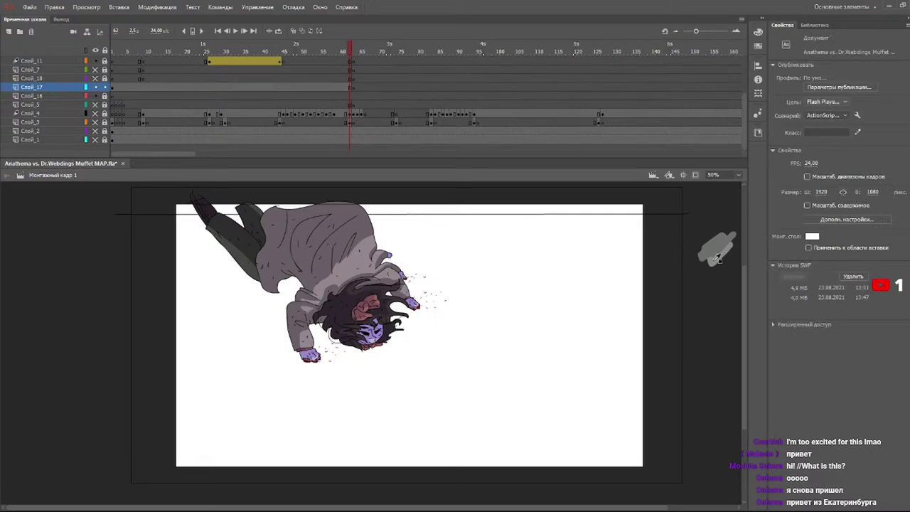
key(k)
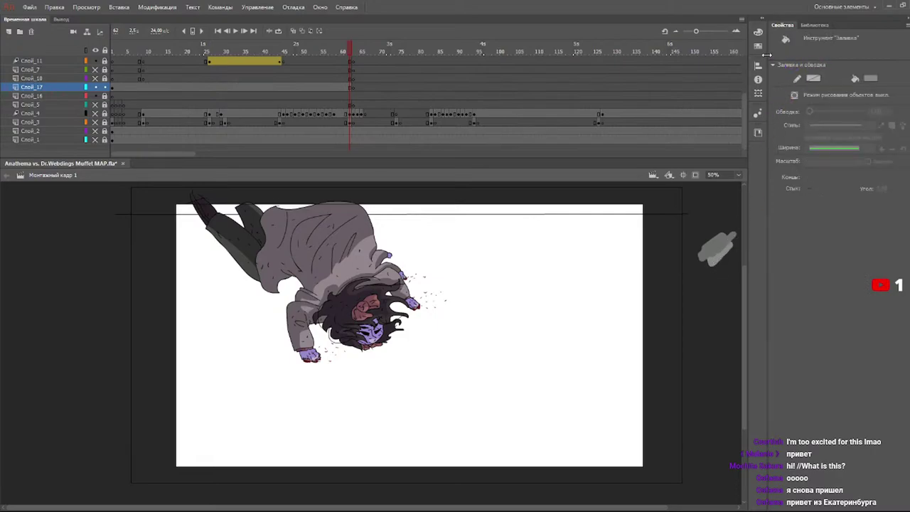
click(529, 328)
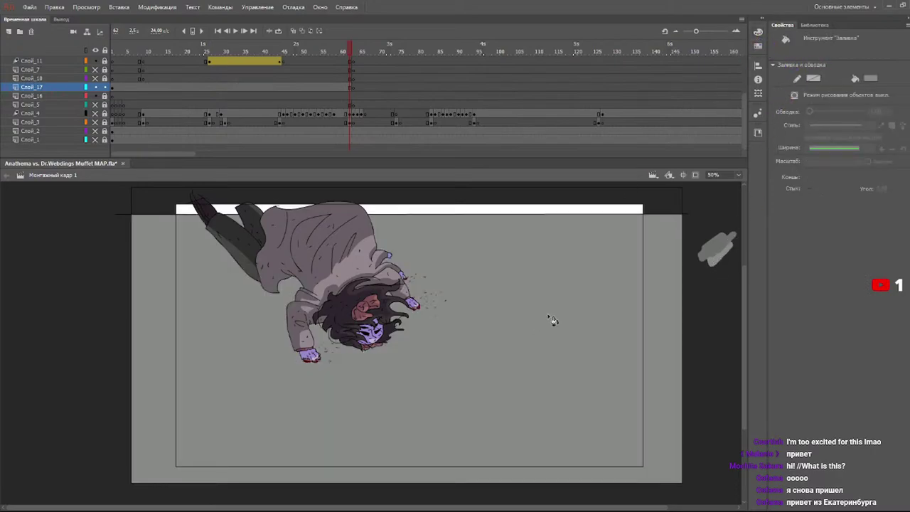
key(v)
key(k)
click(640, 208)
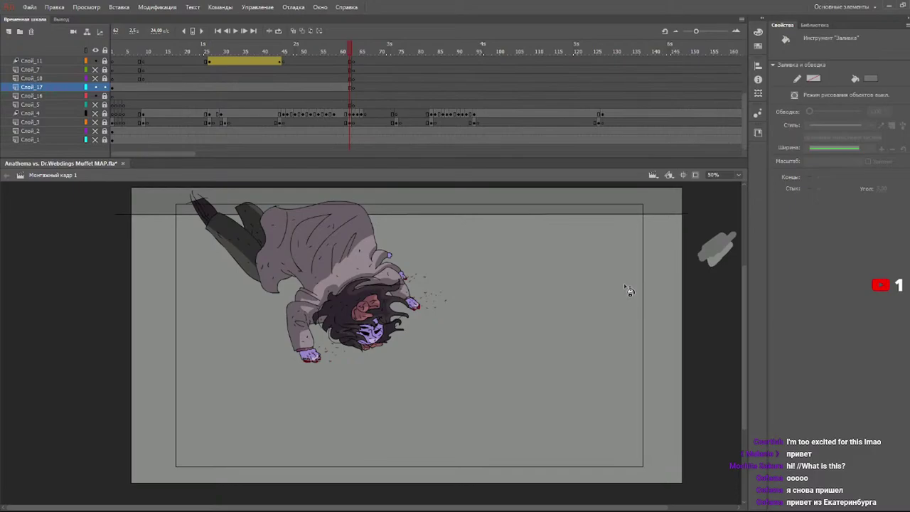
key(b)
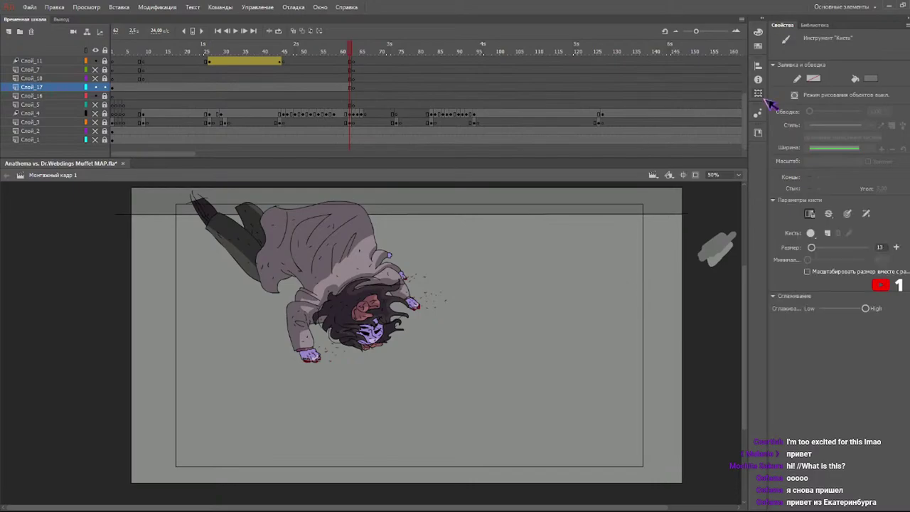
drag(811, 248, 807, 248)
key(k)
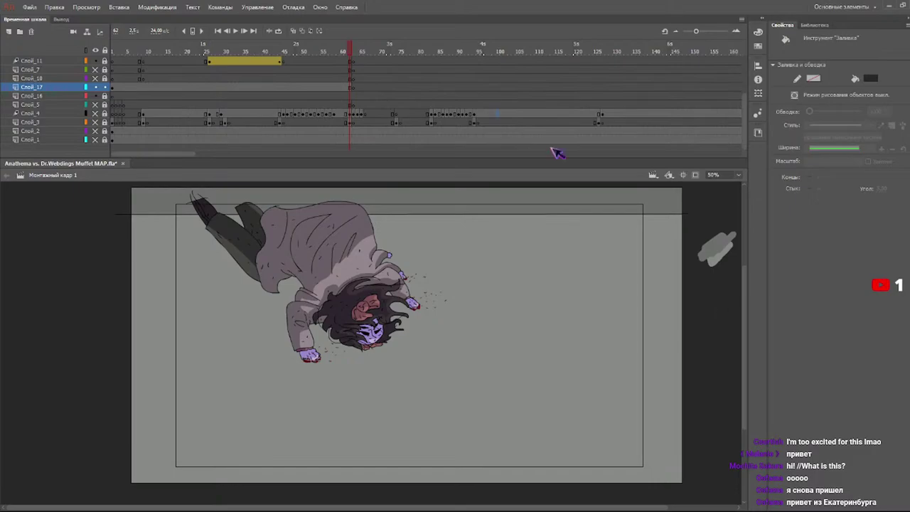
- Scrub and play the animation from frame 1 to check the character against the new grey background
click(498, 114)
drag(325, 55, 293, 50)
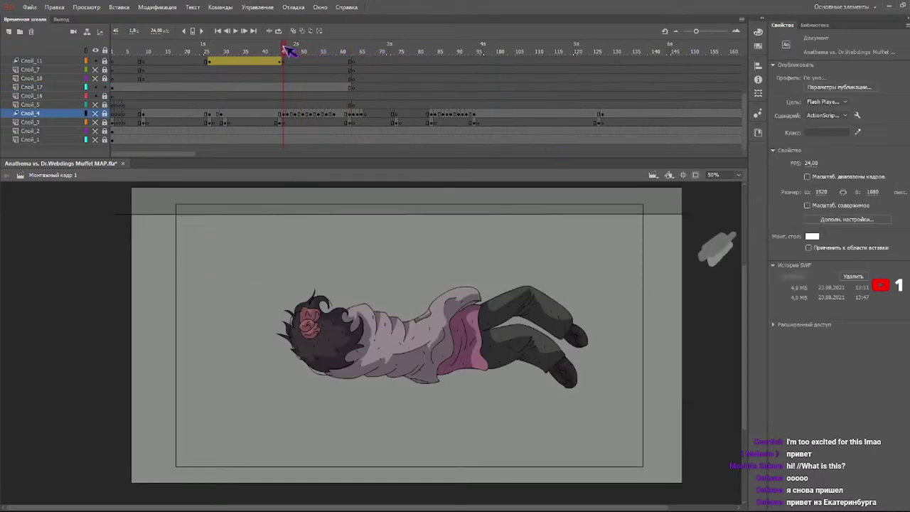
key(Return)
drag(302, 51, 236, 52)
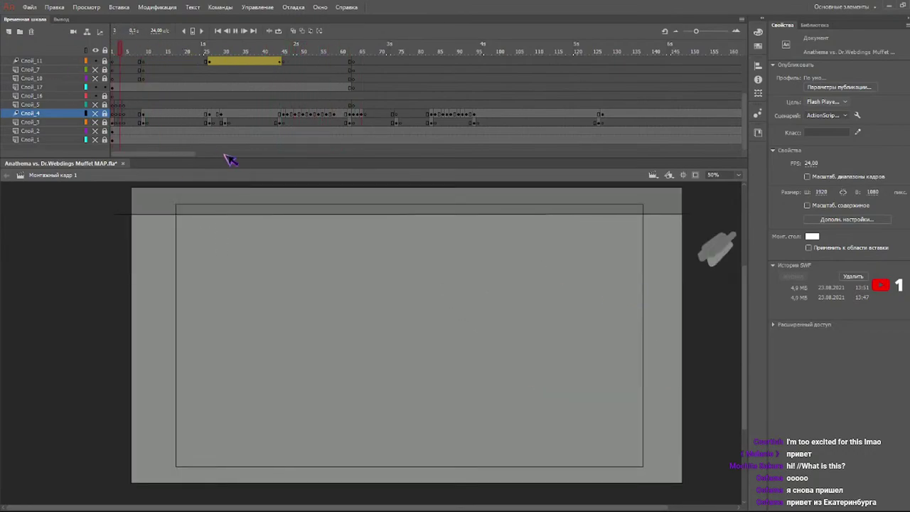
key(Return)
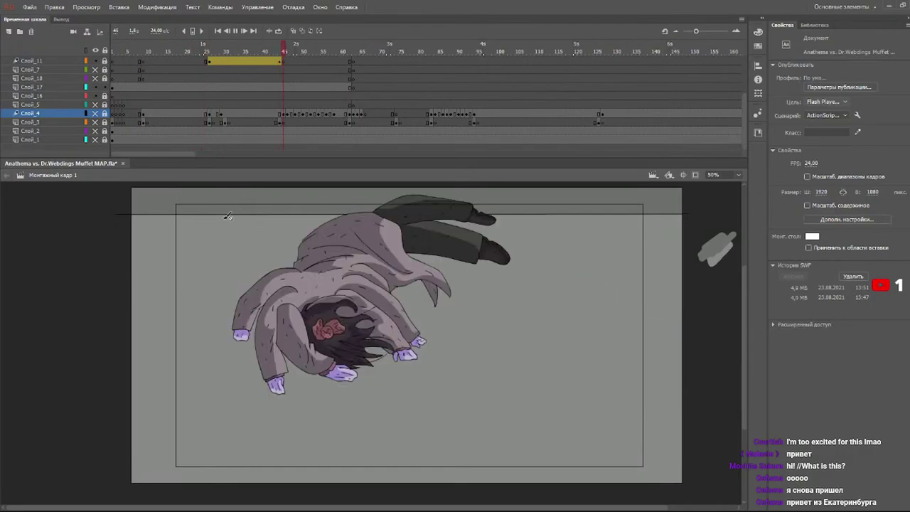
key(Return)
drag(162, 51, 69, 80)
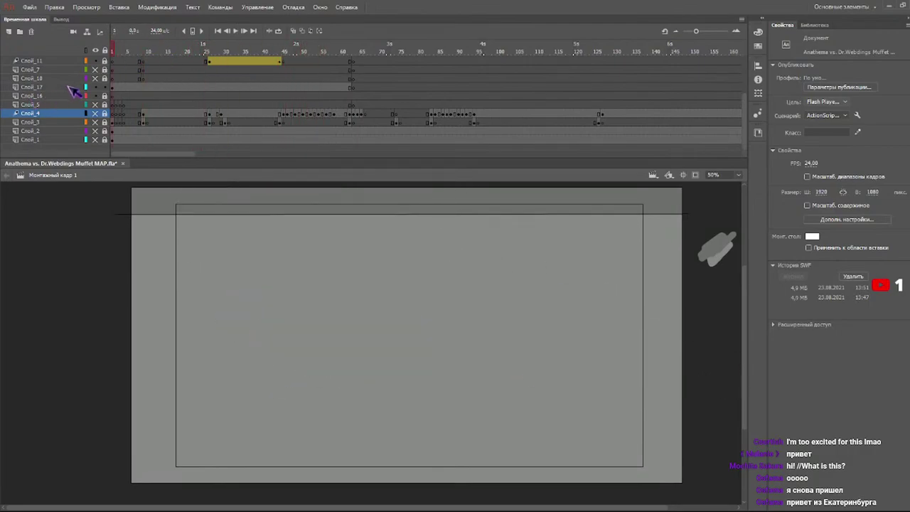
key(Return)
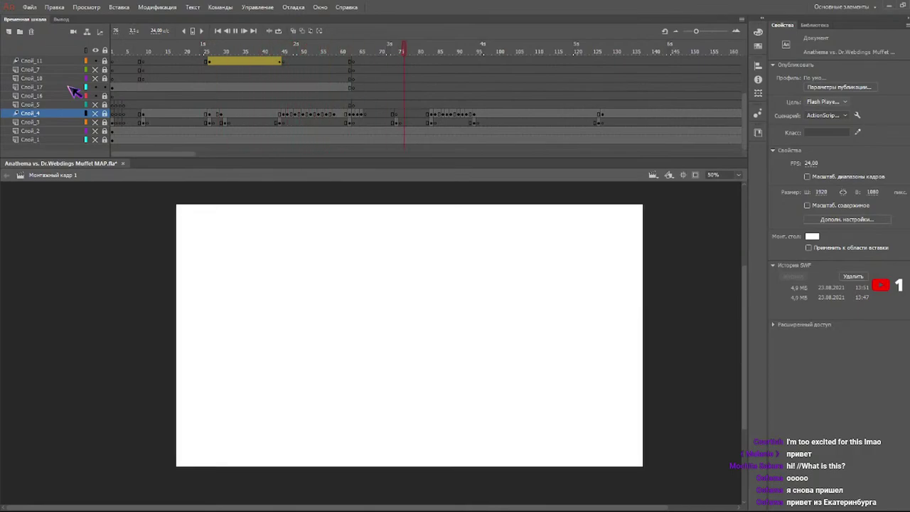
drag(352, 57, 428, 64)
click(434, 52)
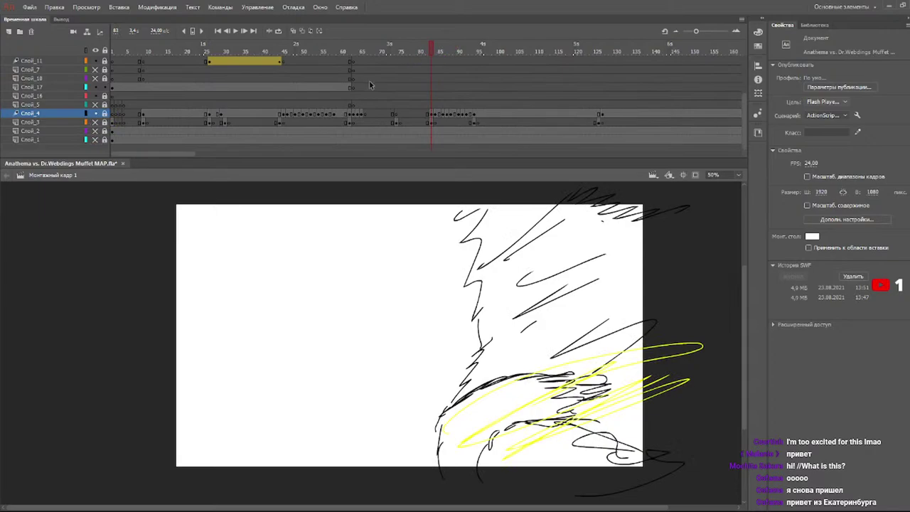
- Copy the grey background on Слой_17 into the keyframe at frame 63
click(350, 88)
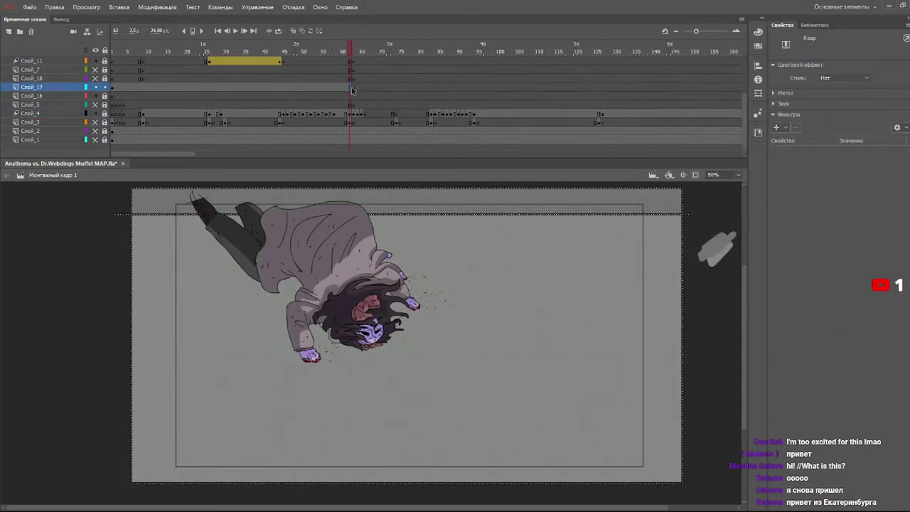
mouse_move(350, 88)
mouse_down()
mouse_move(432, 93)
mouse_move(431, 101)
mouse_move(351, 90)
mouse_up()
click(355, 90)
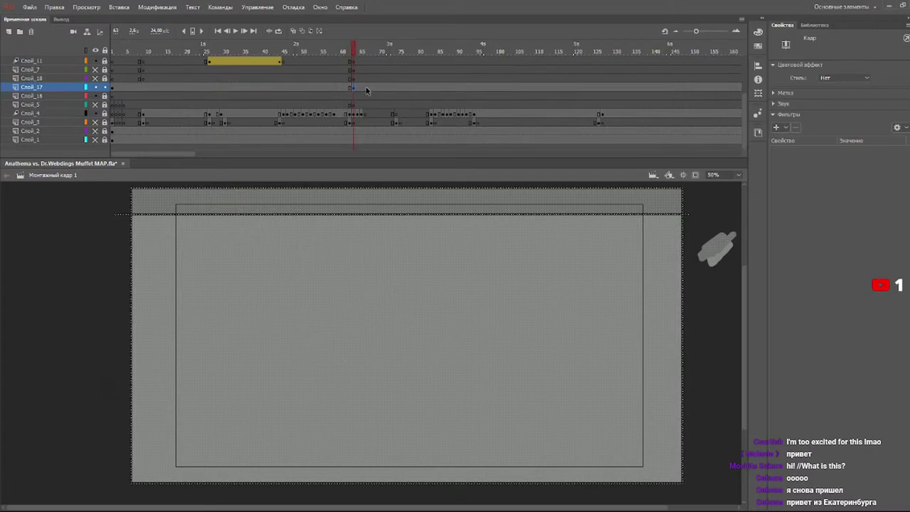
- Insert a blank keyframe on Слой_17 at frame 83 to end the background there, and return to frame 63
click(434, 53)
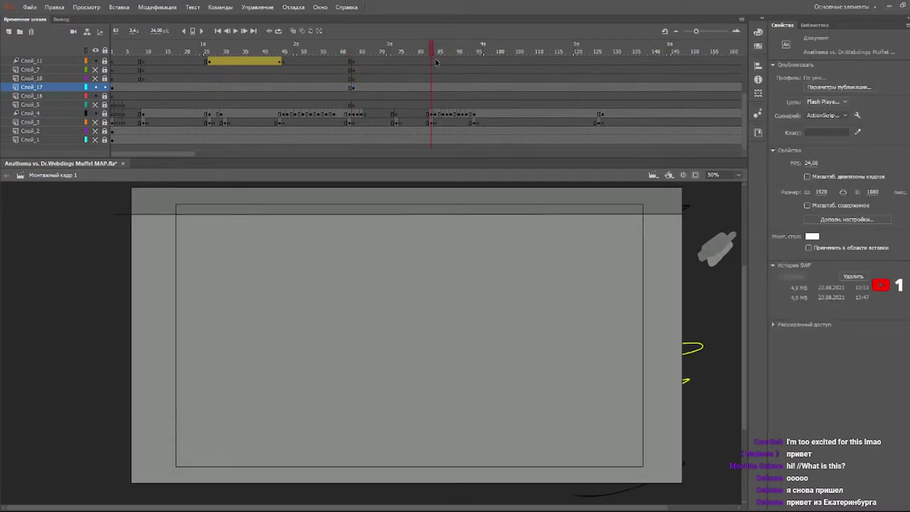
click(431, 90)
key(F7)
drag(398, 54, 354, 71)
- Insert a new layer directly above Слой_14, hide and lock it, and leave only Слой_14 unlocked
scroll(748, 268, up, 3)
scroll(751, 262, down, 3)
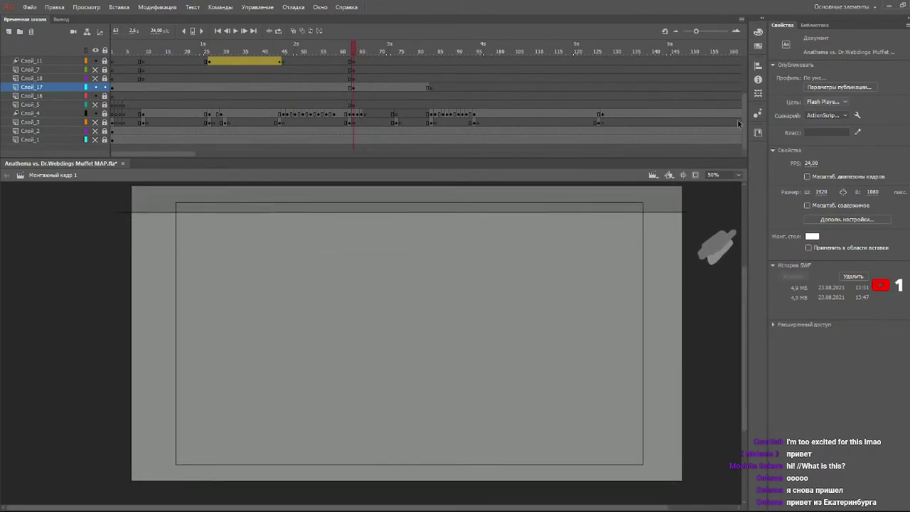
scroll(739, 121, up, 3)
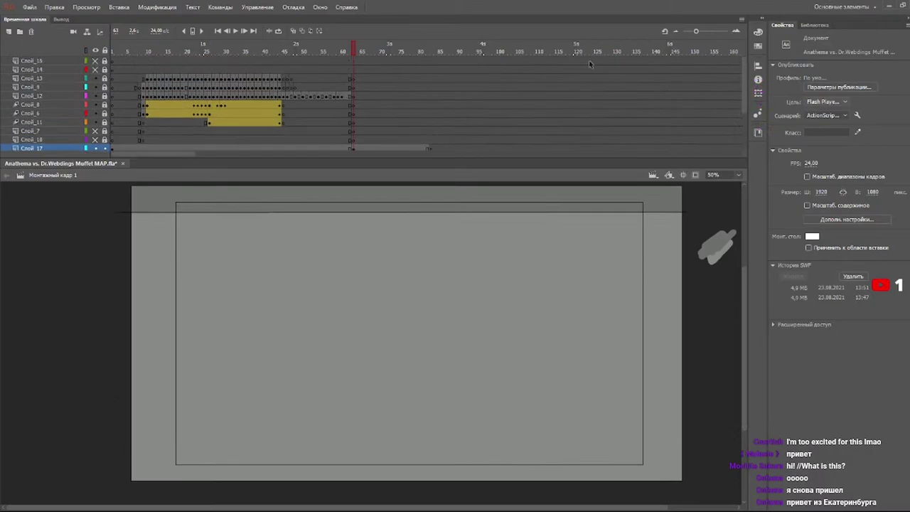
click(104, 51)
click(9, 31)
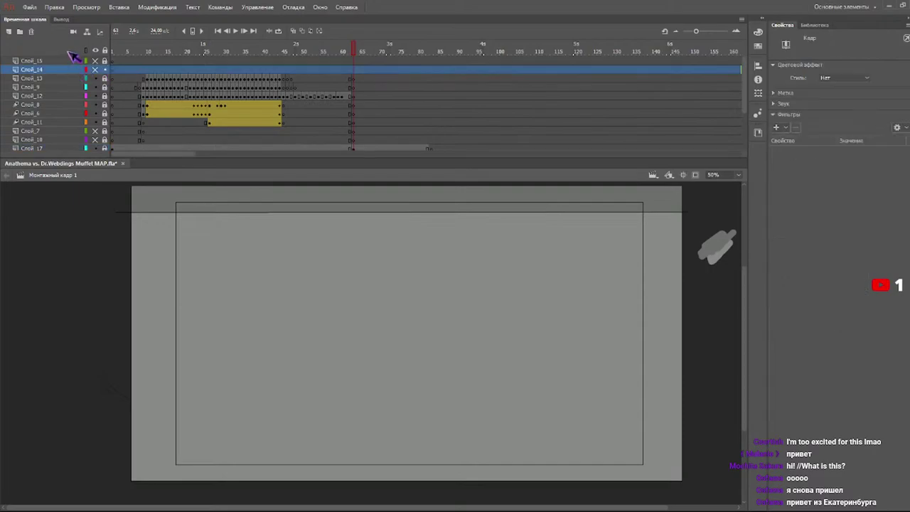
click(96, 70)
click(105, 69)
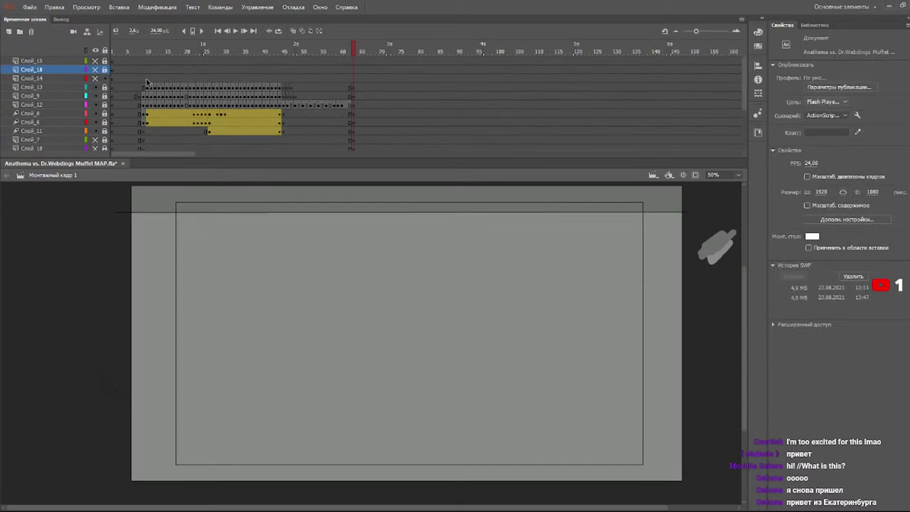
- Insert consecutive blank keyframes on Слой_14 from frame 1 through frame 67
drag(146, 54, 112, 61)
click(114, 79)
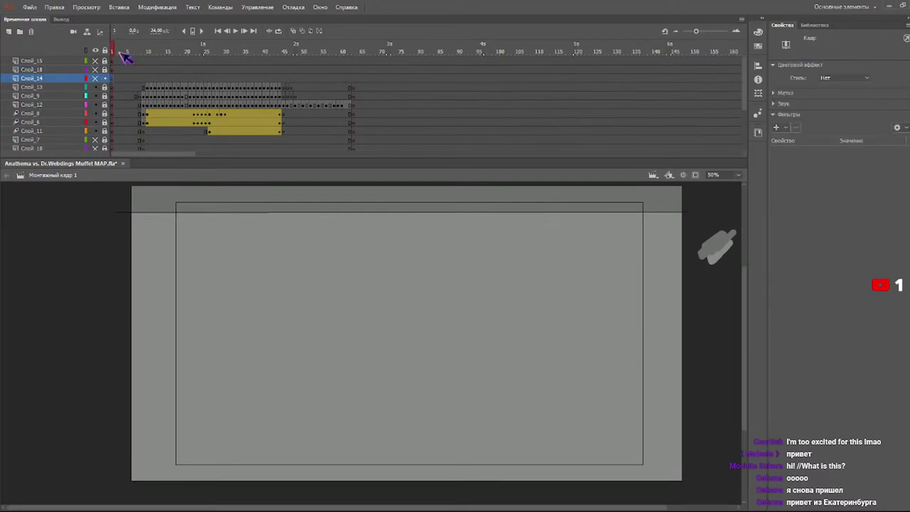
key(F7)
key(F7)
key(F7)
key(F7)
key(F7)
key(F7)
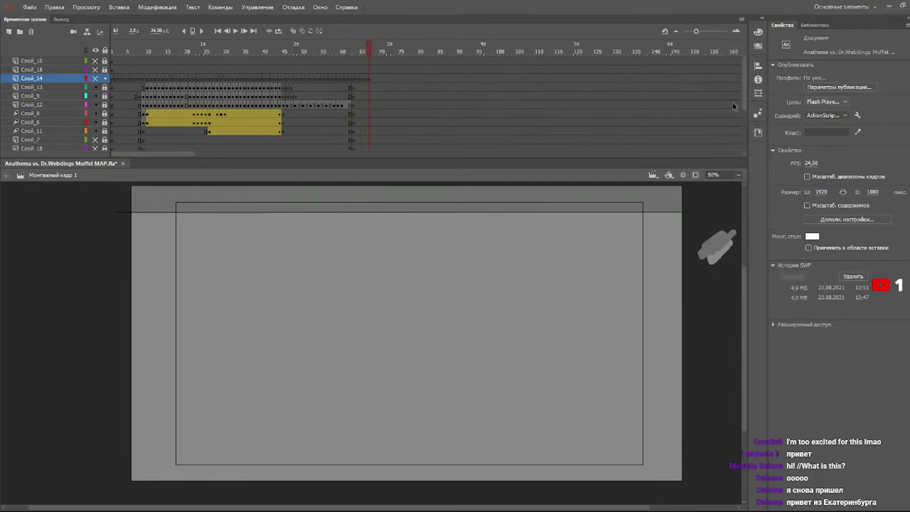
- Extend the consecutive blank keyframes on Слой_14 through frame 82 and return to frame 1
drag(749, 111, 748, 135)
key(period)
key(period)
key(period)
key(period)
key(period)
key(period)
key(period)
key(period)
key(period)
key(period)
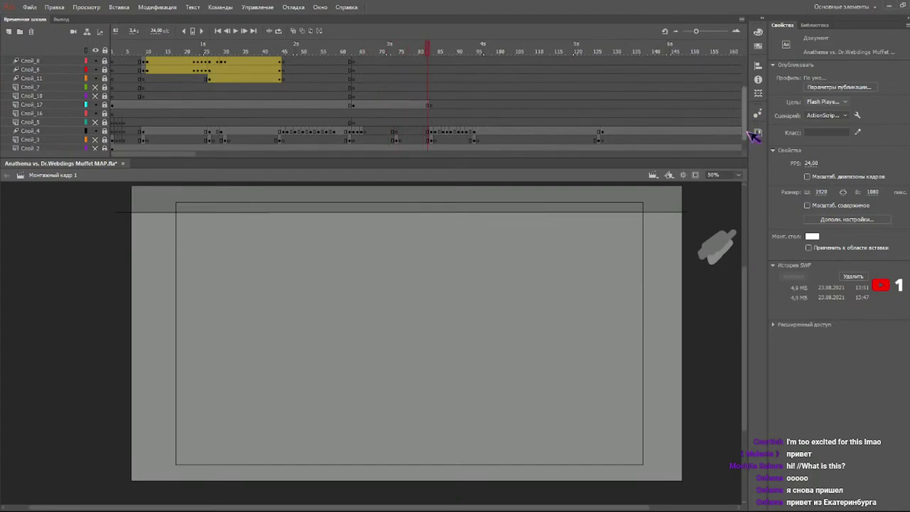
drag(749, 134, 743, 97)
click(112, 51)
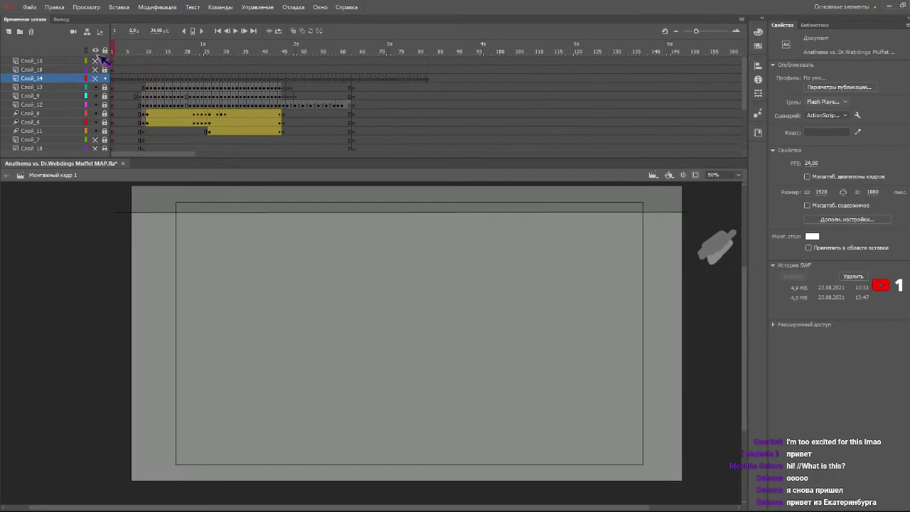
- Switch to the Line tool and set its black stroke width to 0.10
key(b)
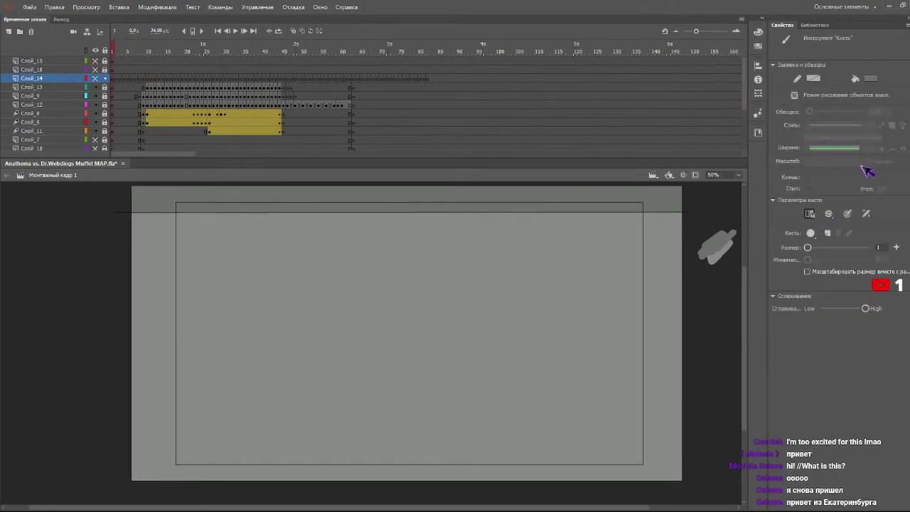
key(n)
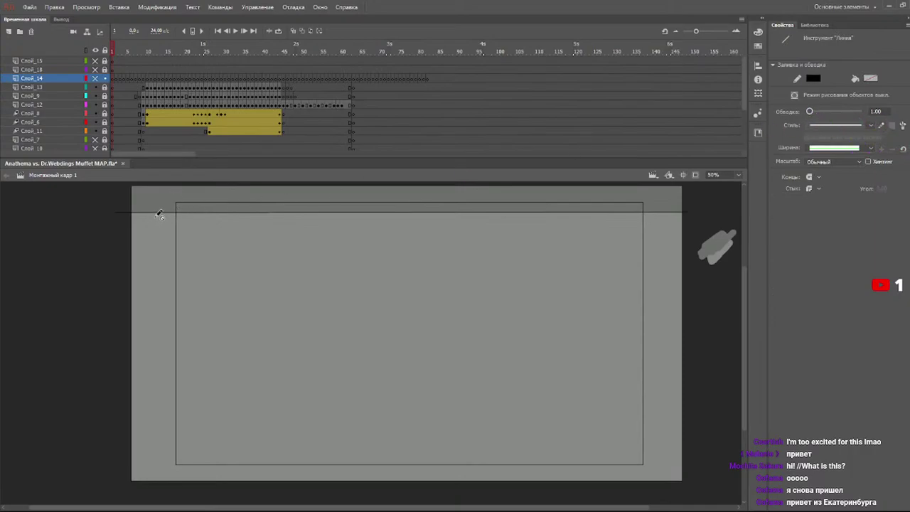
key(v)
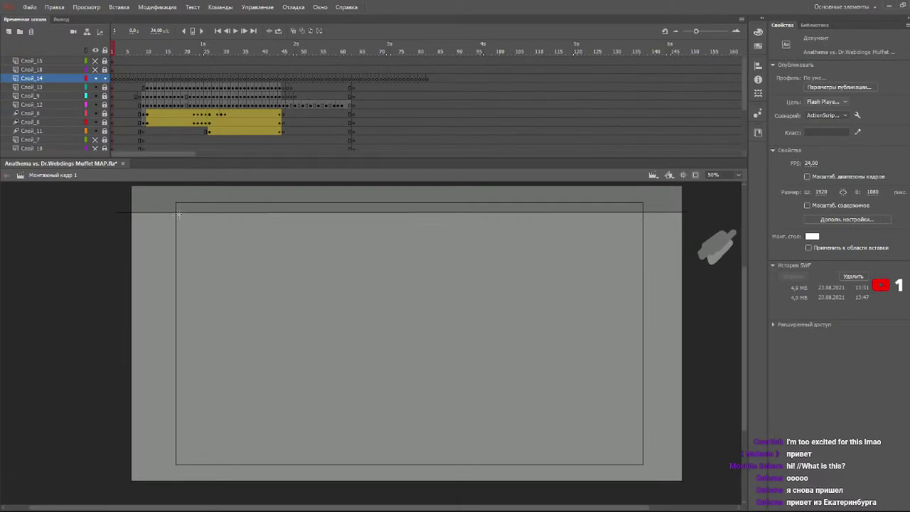
drag(162, 223, 345, 222)
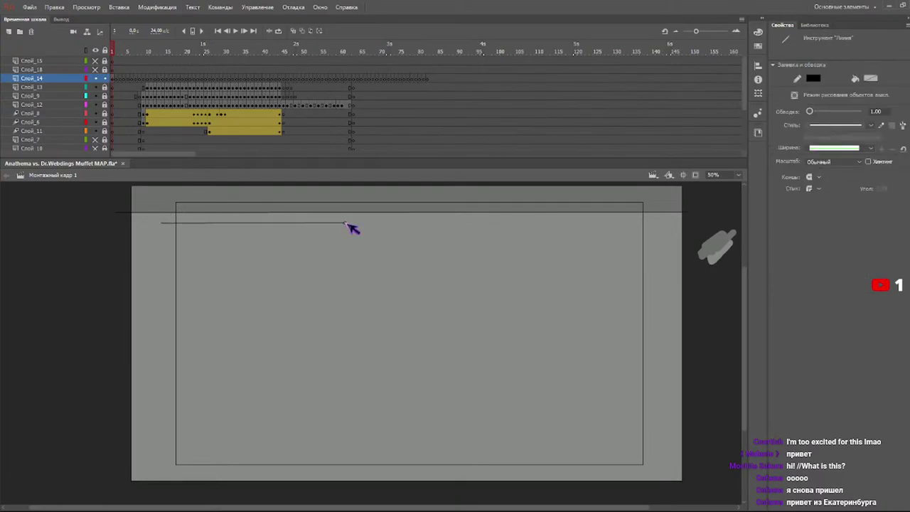
key(ctrl+z)
click(875, 112)
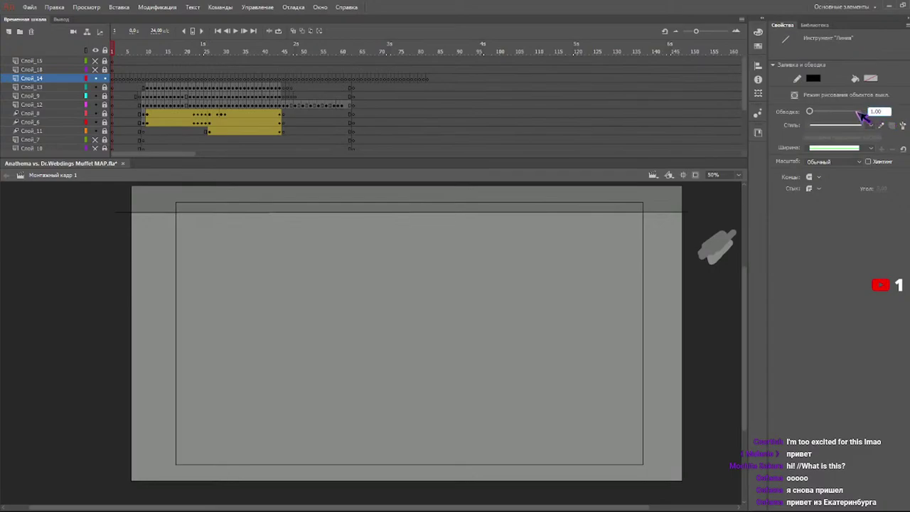
click(808, 112)
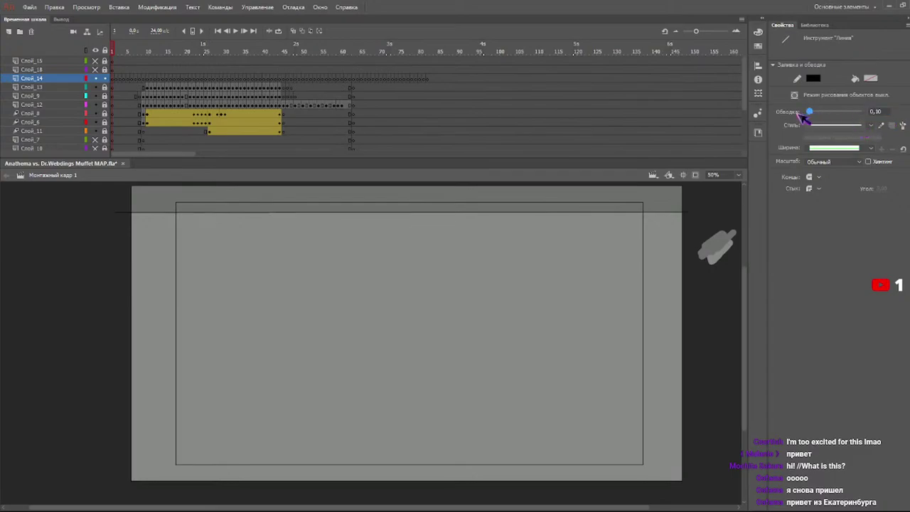
mouse_move(150, 225)
mouse_down()
mouse_move(305, 218)
mouse_move(386, 245)
mouse_move(481, 248)
mouse_up()
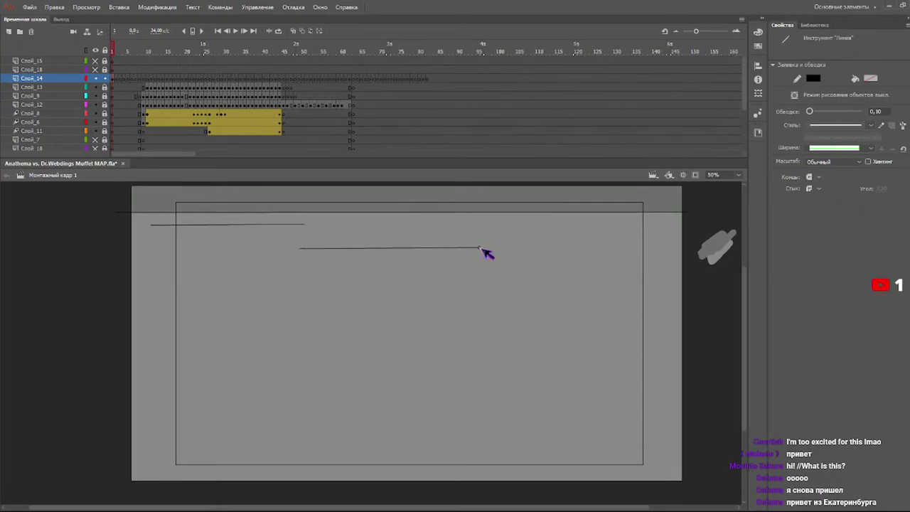
key(ctrl+z)
key(ctrl+z)
- Draw thirteen scattered horizontal lines of varying length across the light grey area on frame 1 of Слой_14
drag(193, 223, 296, 222)
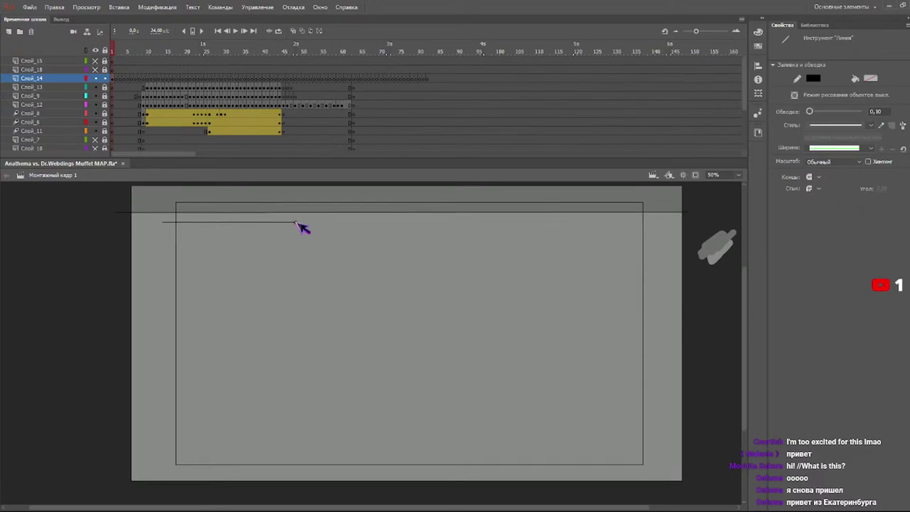
drag(278, 394, 380, 394)
drag(517, 318, 588, 317)
drag(431, 237, 474, 238)
drag(509, 429, 672, 429)
mouse_move(239, 339)
mouse_down()
mouse_move(126, 357)
mouse_move(11, 340)
mouse_up()
drag(363, 297, 430, 294)
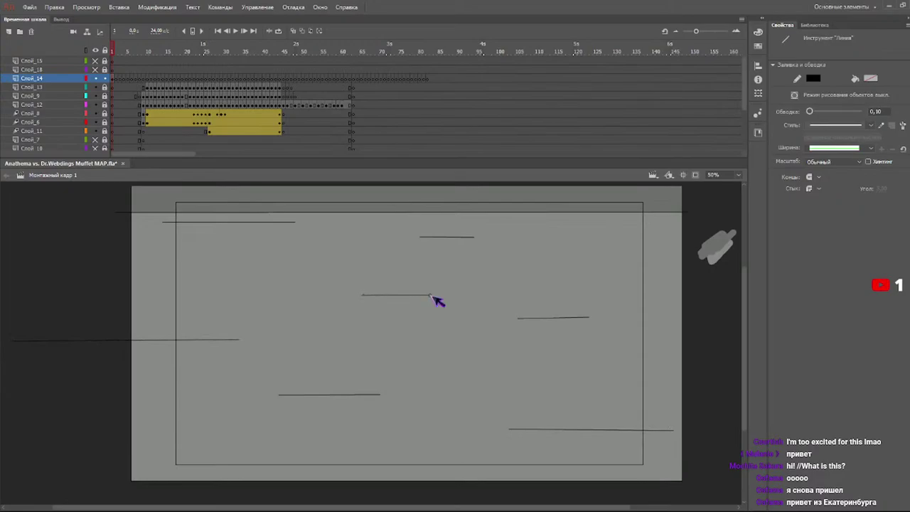
drag(635, 261, 671, 262)
drag(406, 442, 407, 442)
mouse_move(249, 462)
mouse_down()
mouse_move(249, 454)
mouse_move(271, 453)
mouse_up()
drag(464, 354, 465, 356)
drag(322, 253, 340, 254)
drag(601, 221, 603, 221)
- Draw a different scatter of horizontal lines of varying length across the light grey area on frame 2 of Слой_14
key(period)
mouse_move(237, 288)
mouse_down()
mouse_move(319, 278)
mouse_move(364, 288)
mouse_up()
drag(533, 402, 615, 402)
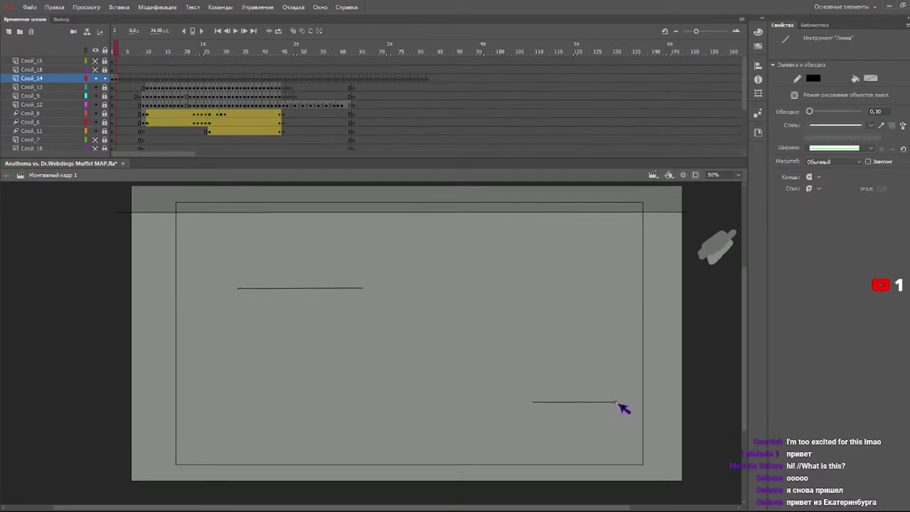
drag(469, 325, 477, 325)
drag(302, 402, 348, 401)
drag(580, 224, 638, 224)
drag(401, 219, 420, 220)
drag(212, 376, 219, 378)
drag(190, 221, 205, 221)
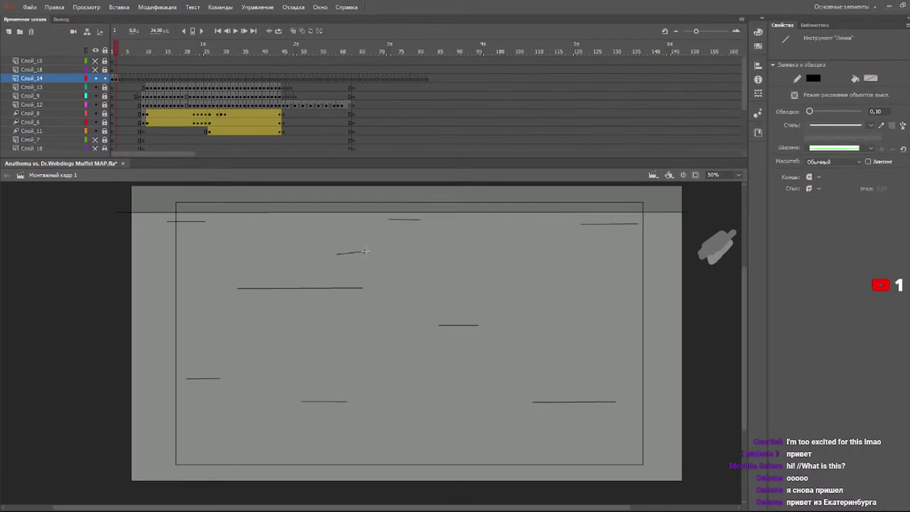
mouse_move(365, 250)
mouse_down()
mouse_move(418, 255)
mouse_move(379, 250)
mouse_up()
drag(488, 264, 594, 261)
drag(350, 437, 442, 437)
drag(454, 361, 544, 362)
drag(621, 439, 626, 441)
drag(308, 350, 371, 349)
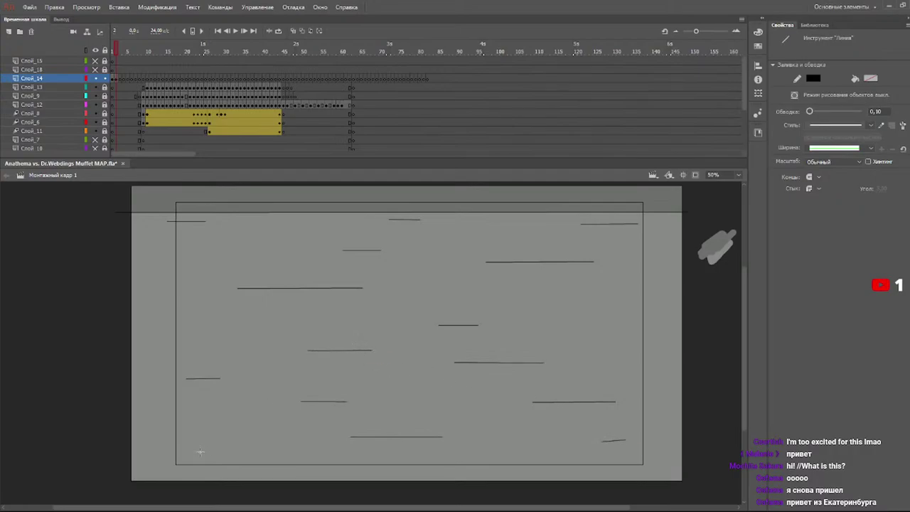
- Draw a new arrangement of long and short horizontal lines across the light grey area on frame 3 of Слой_14
click(114, 52)
click(118, 53)
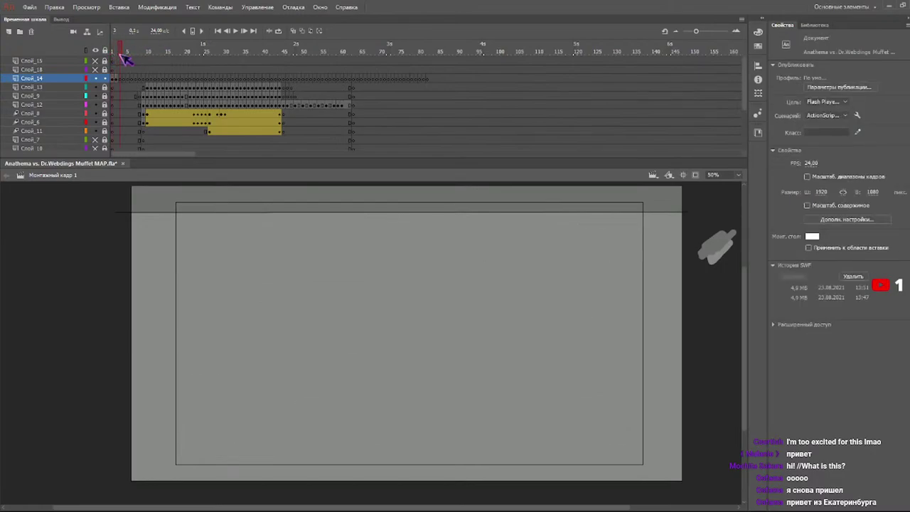
drag(100, 319, 233, 320)
drag(554, 411, 693, 411)
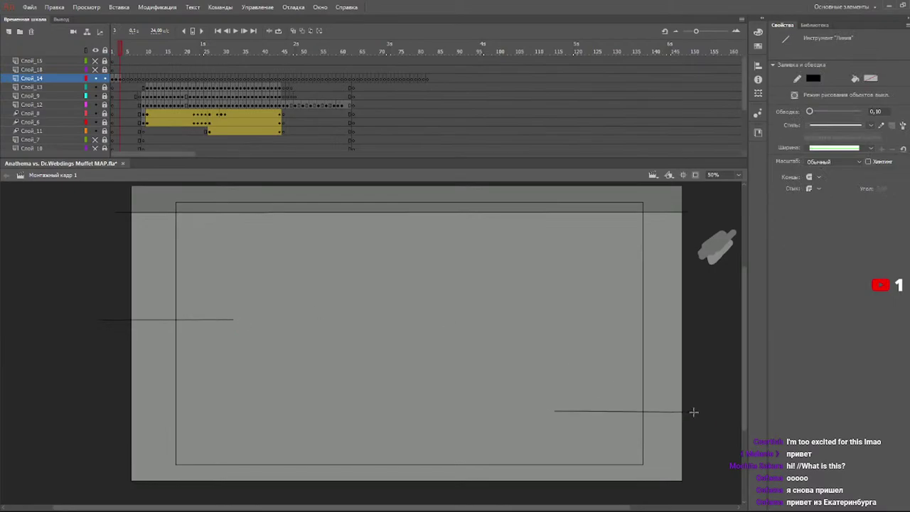
drag(504, 222, 704, 221)
drag(345, 274, 476, 275)
drag(276, 406, 368, 406)
drag(482, 360, 577, 361)
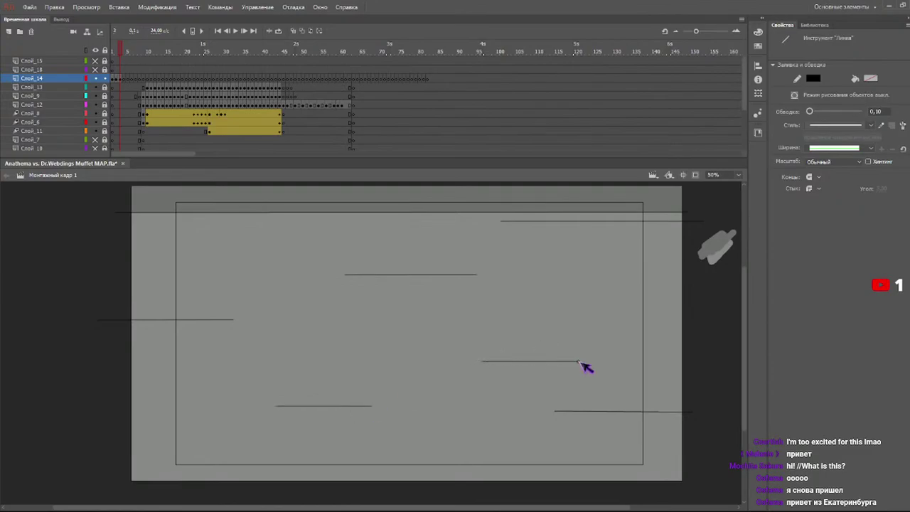
drag(361, 317, 368, 319)
drag(234, 222, 299, 221)
drag(239, 265, 274, 265)
drag(552, 249, 612, 252)
key(ctrl+z)
drag(403, 441, 500, 442)
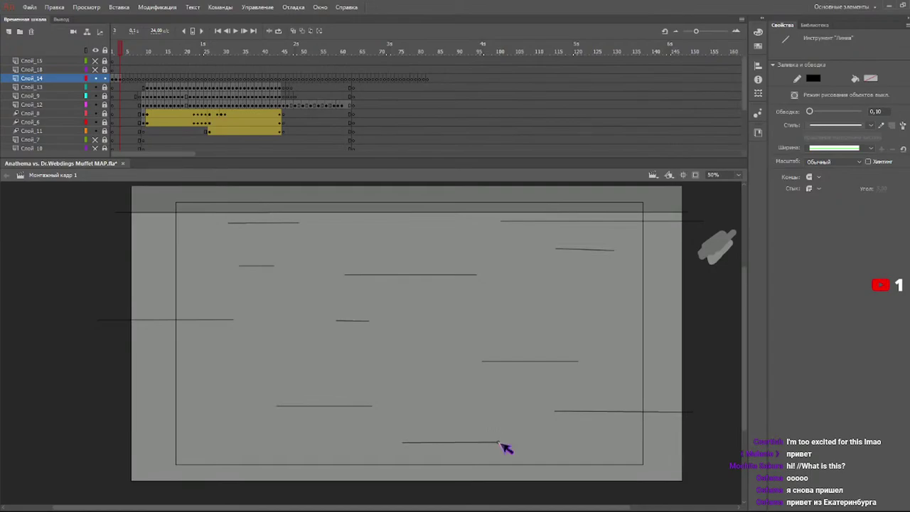
drag(187, 365, 240, 366)
drag(232, 439, 268, 439)
drag(607, 339, 669, 331)
- Delete the slanted short line near the upper right of frame 3 and redraw it level
key(v)
drag(531, 280, 532, 282)
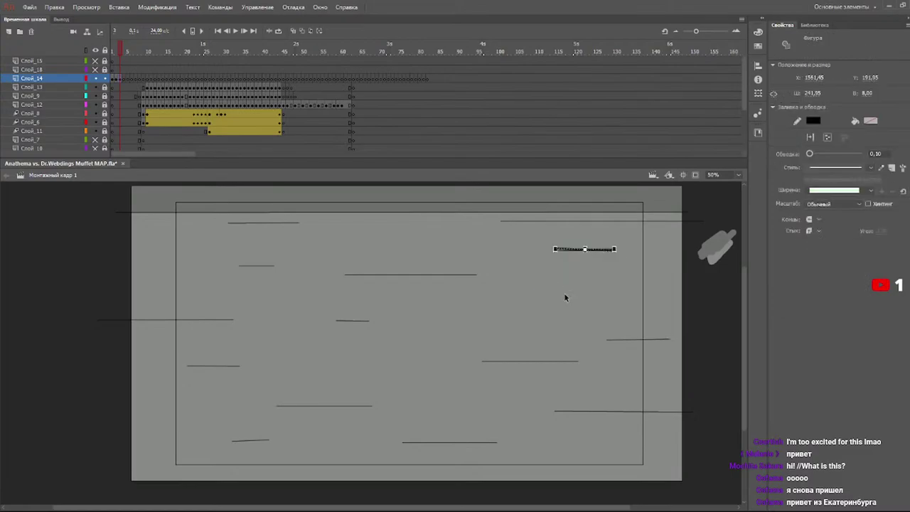
click(561, 298)
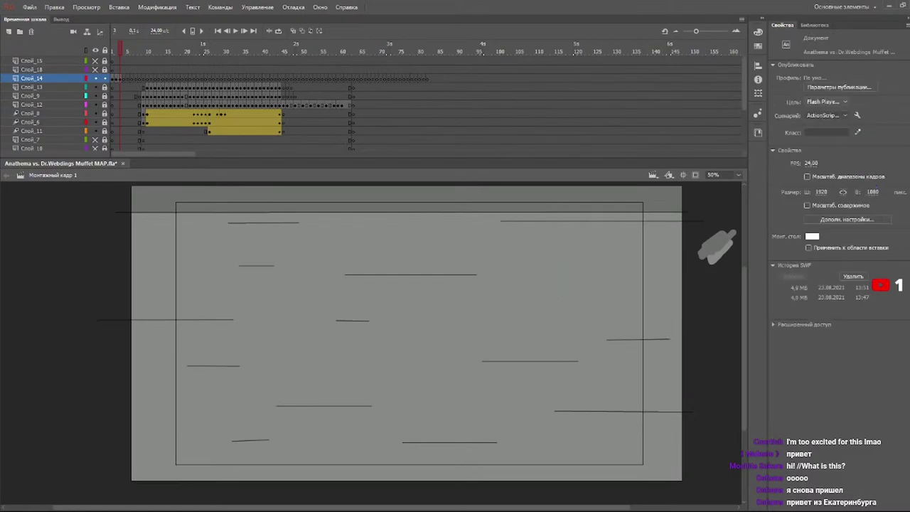
key(n)
drag(559, 250, 612, 251)
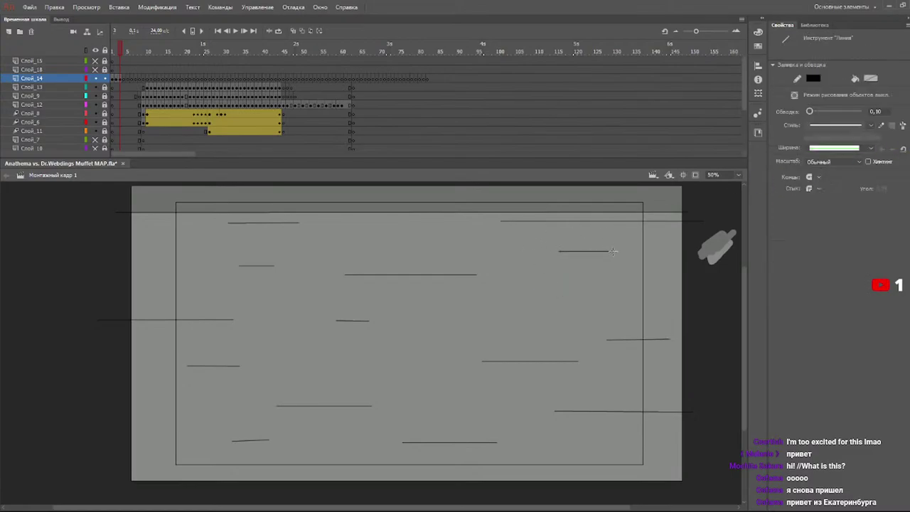
- Draw another differently placed set of scattered horizontal lines across the light grey area on frame 4 of Слой_14
drag(162, 51, 121, 51)
click(126, 57)
drag(360, 224, 458, 223)
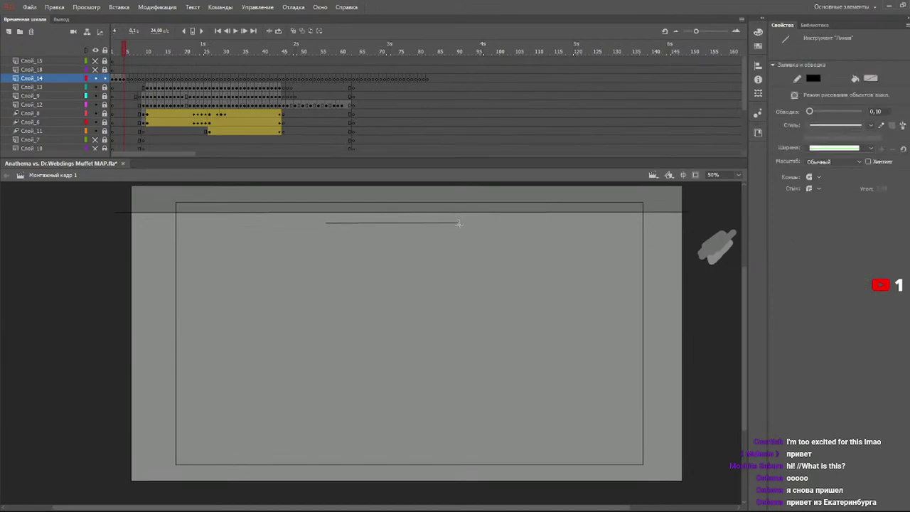
drag(146, 430, 267, 429)
drag(569, 360, 670, 359)
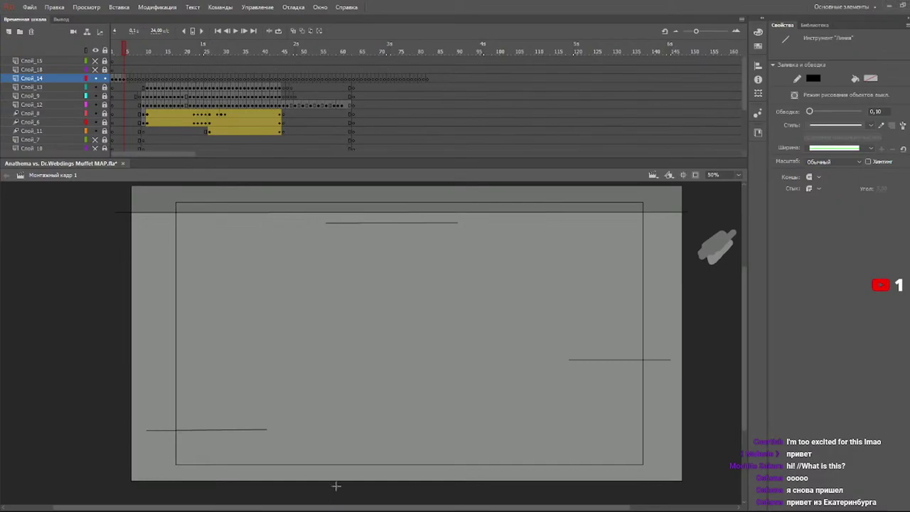
drag(493, 398, 511, 397)
drag(479, 267, 580, 265)
drag(336, 361, 343, 367)
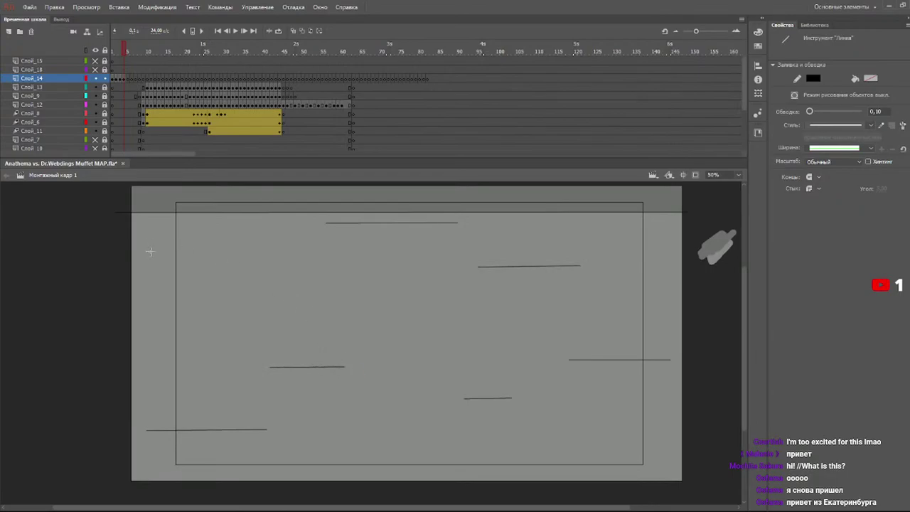
drag(192, 265, 204, 260)
drag(470, 315, 470, 311)
drag(574, 446, 656, 446)
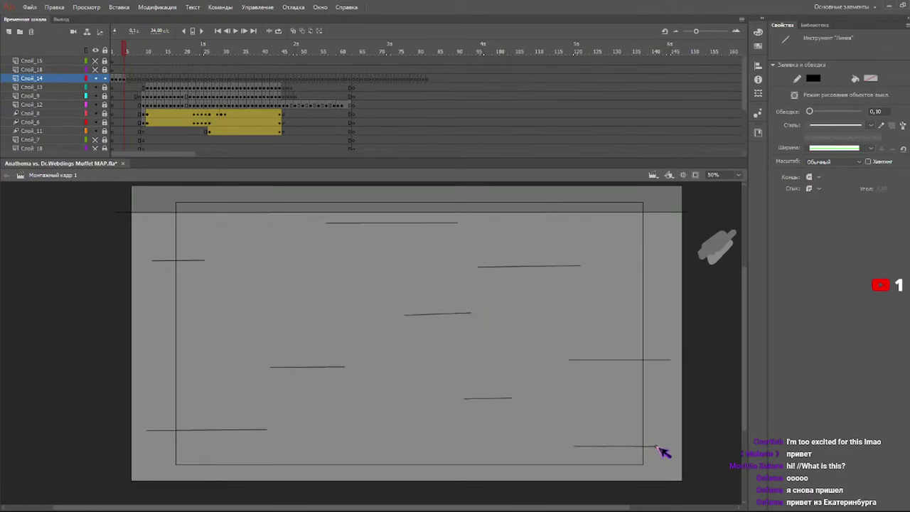
drag(392, 444, 396, 441)
drag(253, 292, 318, 290)
mouse_move(579, 232)
mouse_down()
mouse_move(680, 233)
mouse_move(668, 232)
mouse_up()
- Scrub through frames 1 to 4 to review the motion of the lines on Слой_14
drag(131, 53, 112, 74)
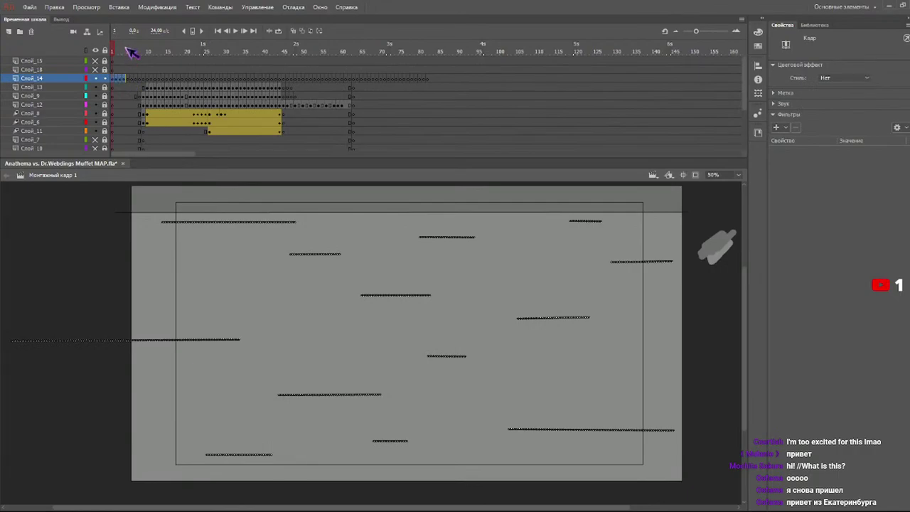
drag(127, 52, 112, 78)
click(114, 80)
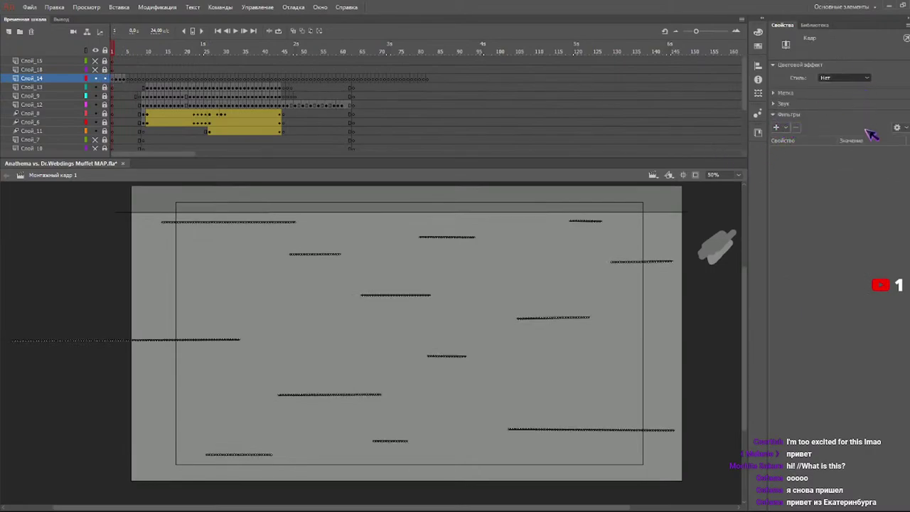
click(61, 78)
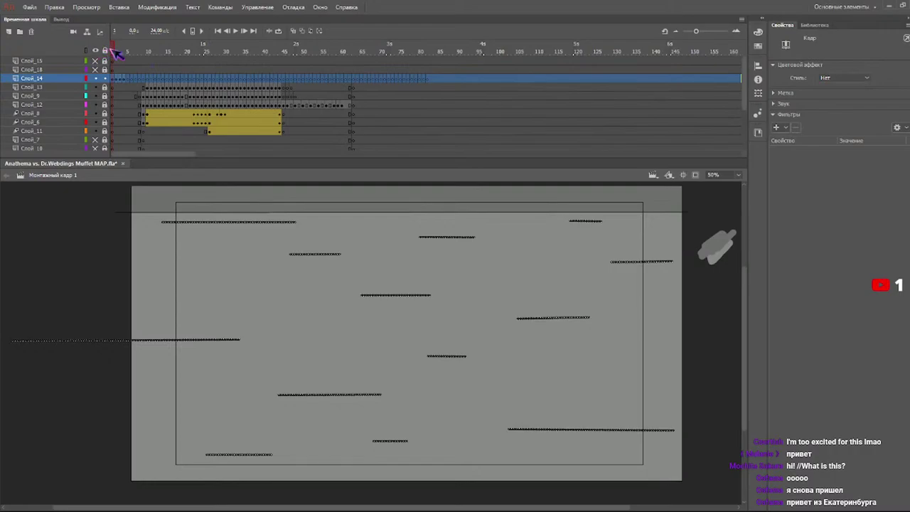
drag(127, 51, 114, 59)
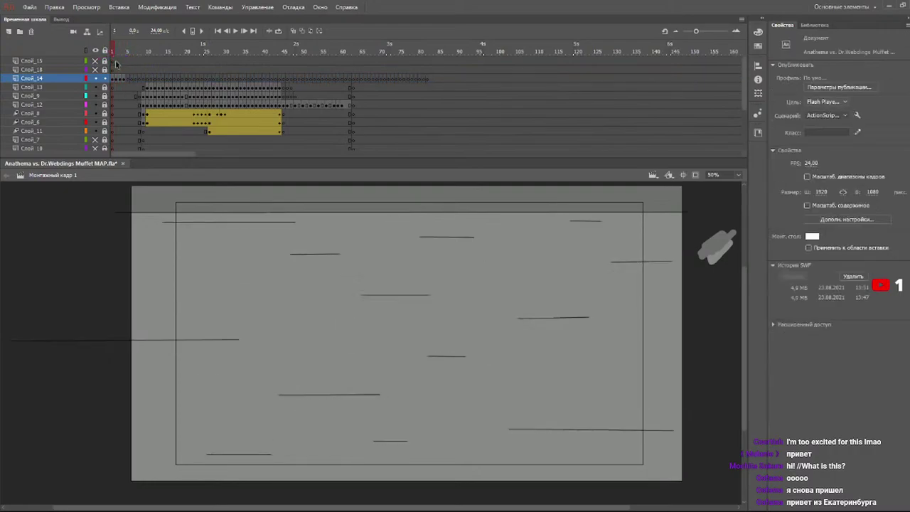
- Try fading the lines on frame 1 of Слой_14 with an alpha colour effect of about 11%, and undo it
click(114, 79)
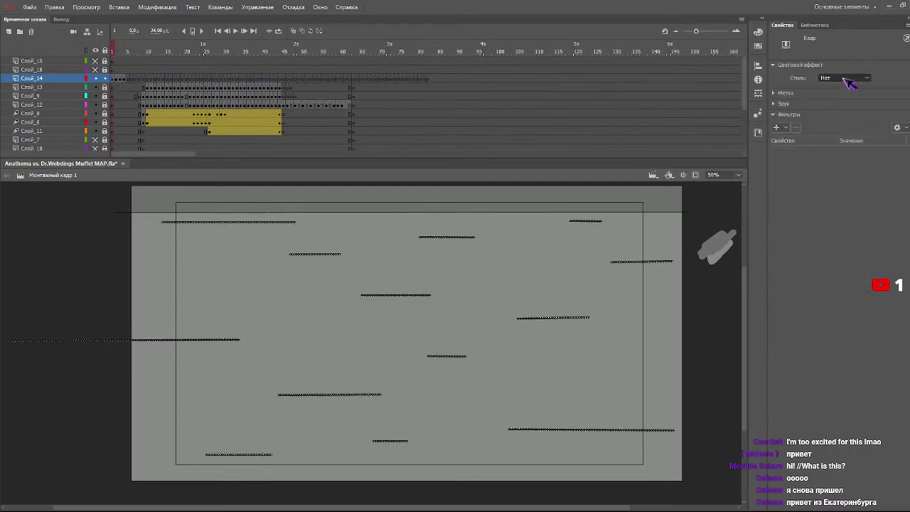
drag(868, 92, 828, 100)
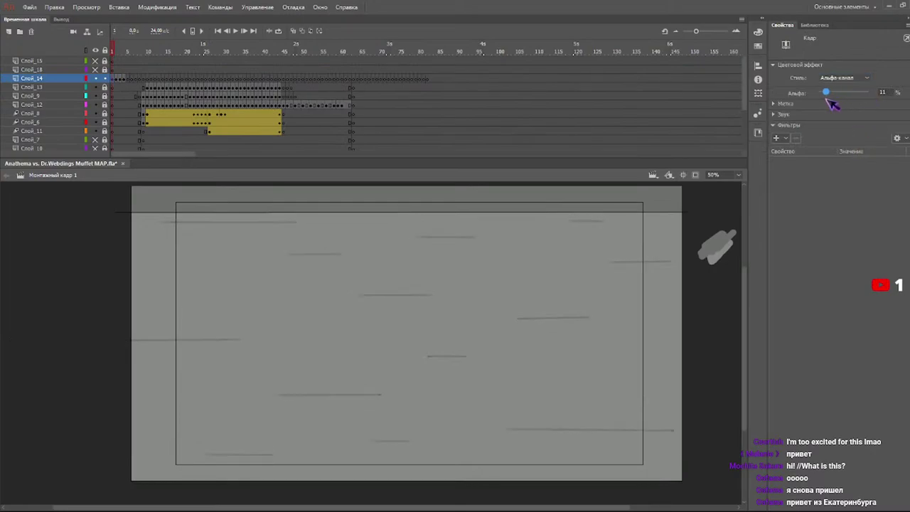
drag(129, 51, 105, 52)
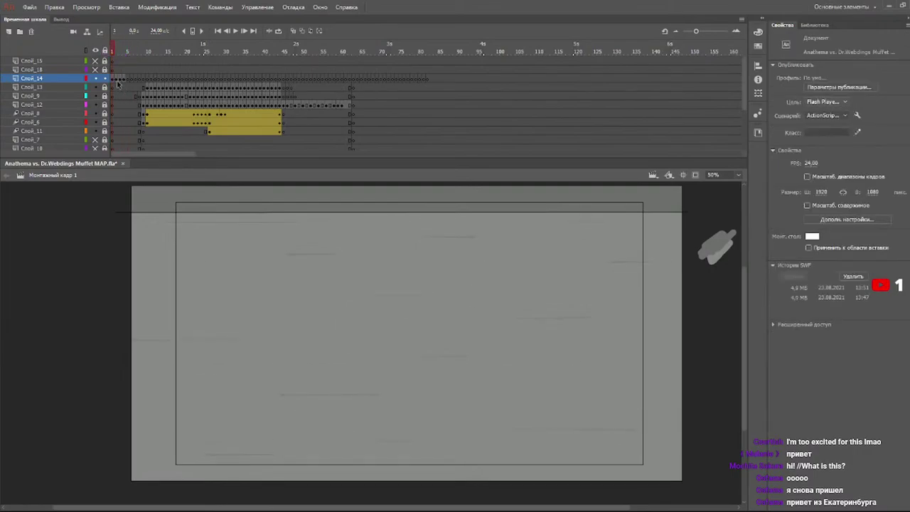
key(ctrl+z)
key(ctrl+z)
key(ctrl+z)
key(ctrl+z)
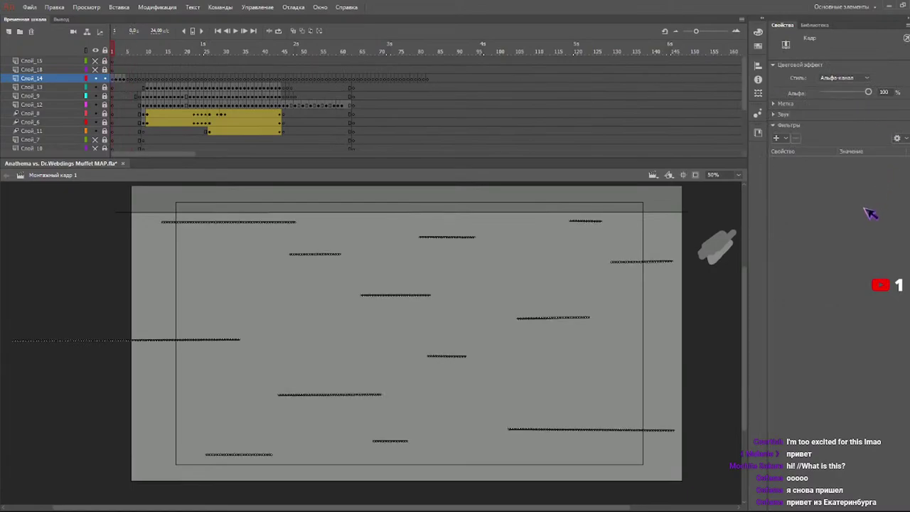
- Add a 4-pixel low-quality blur filter to frame 1 of Слой_14 and set its alpha to 48%
click(105, 56)
click(105, 60)
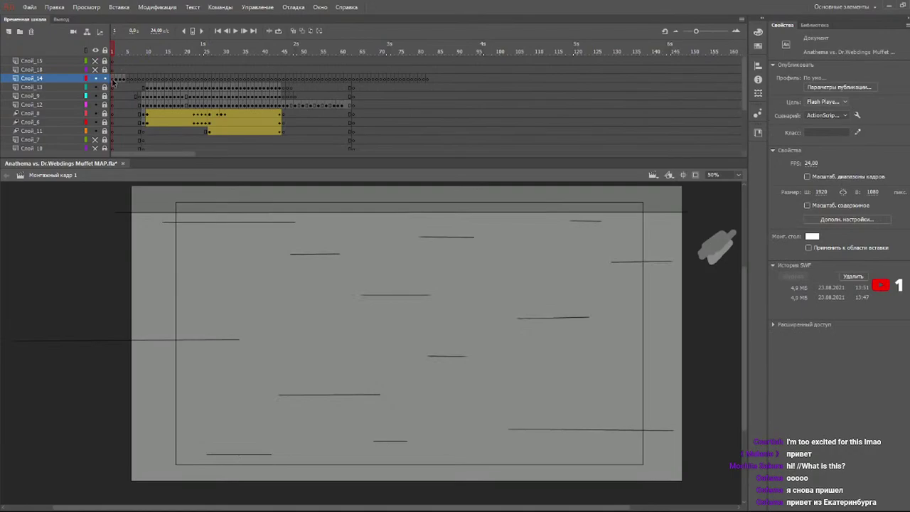
click(112, 80)
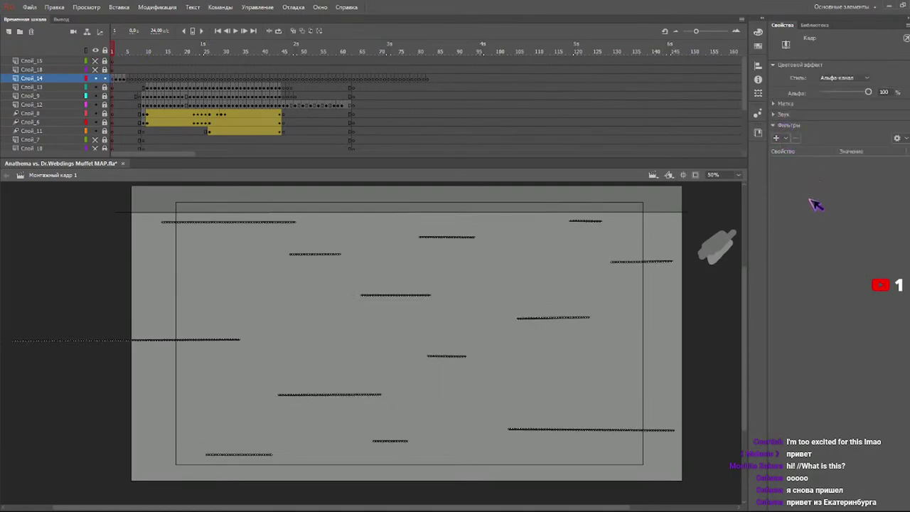
click(801, 157)
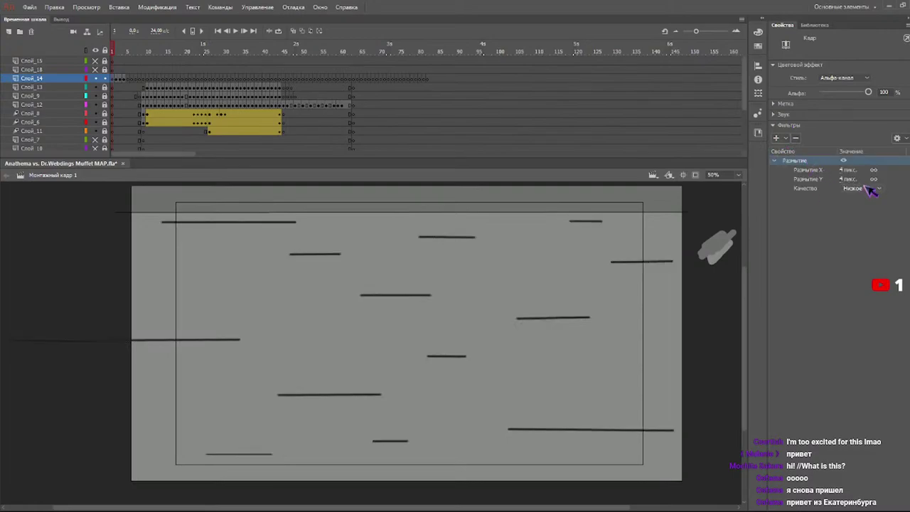
click(118, 53)
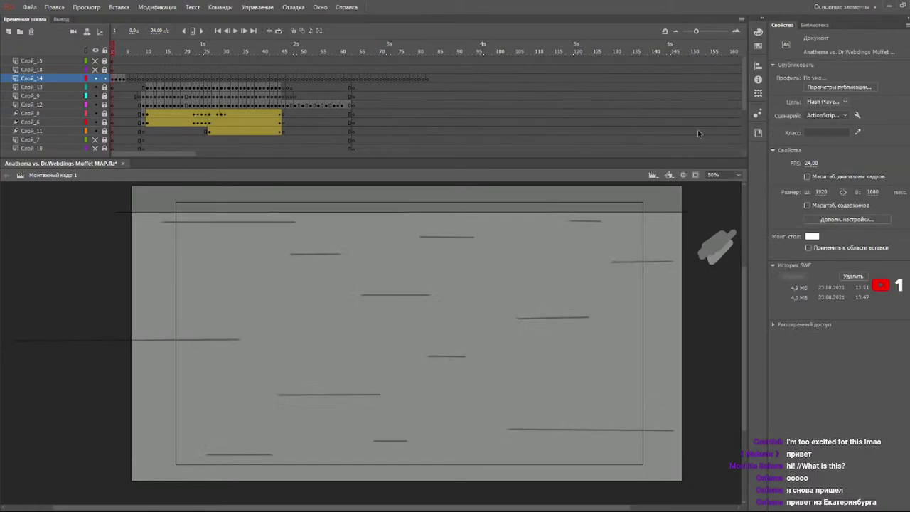
click(113, 78)
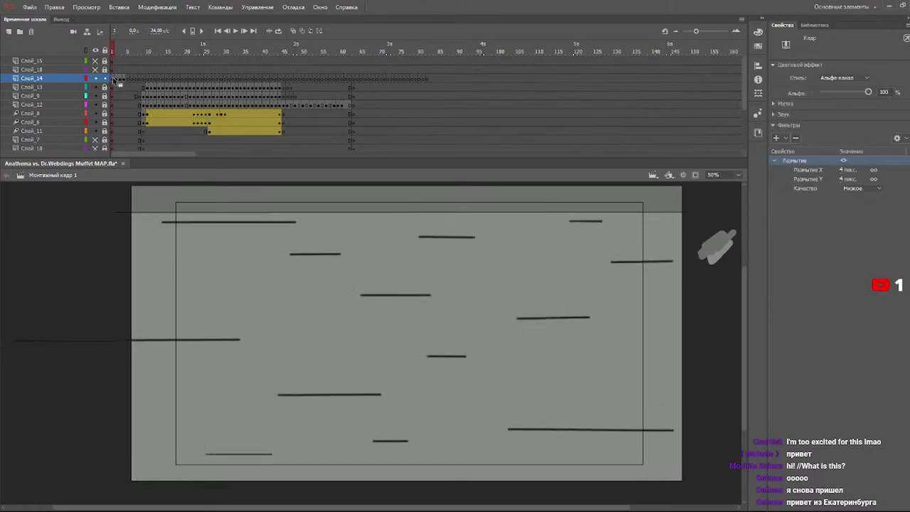
drag(868, 91, 847, 94)
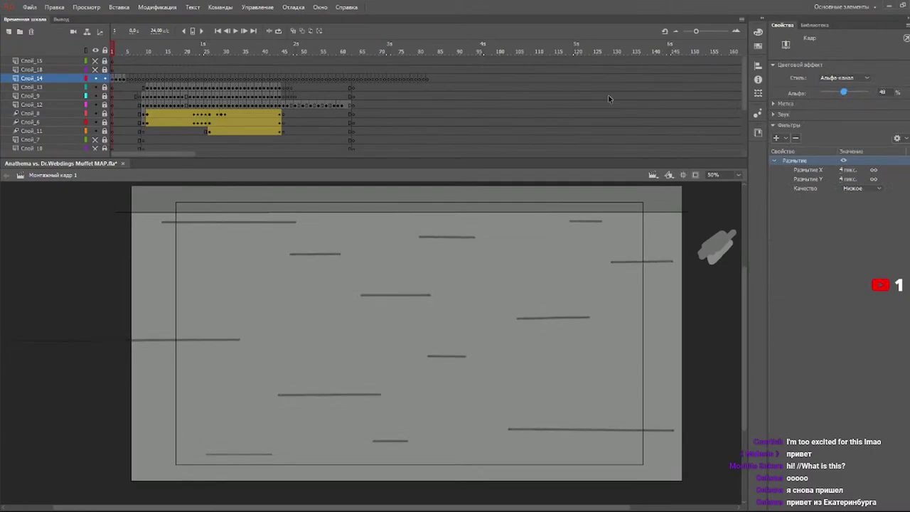
click(111, 53)
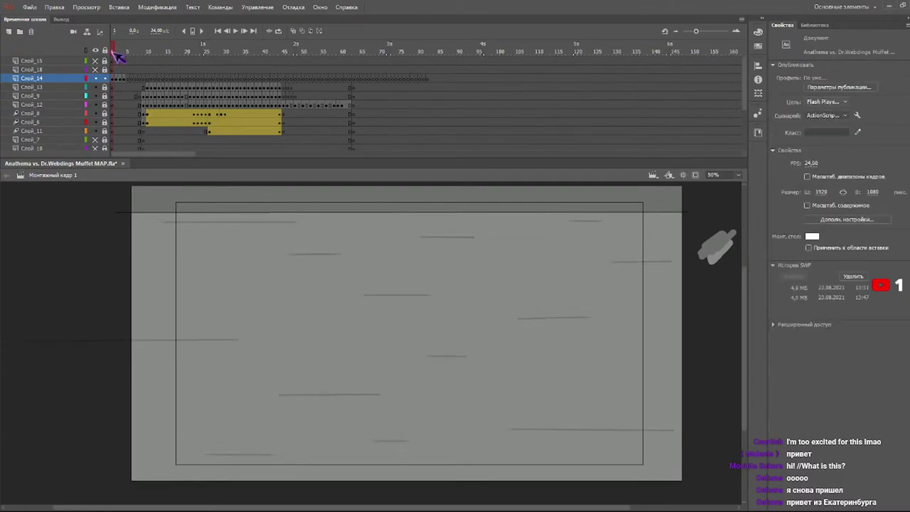
- Give frames 2, 3 and 4 of Слой_14 the 48% alpha colour effect and a 4-pixel blur filter
click(120, 80)
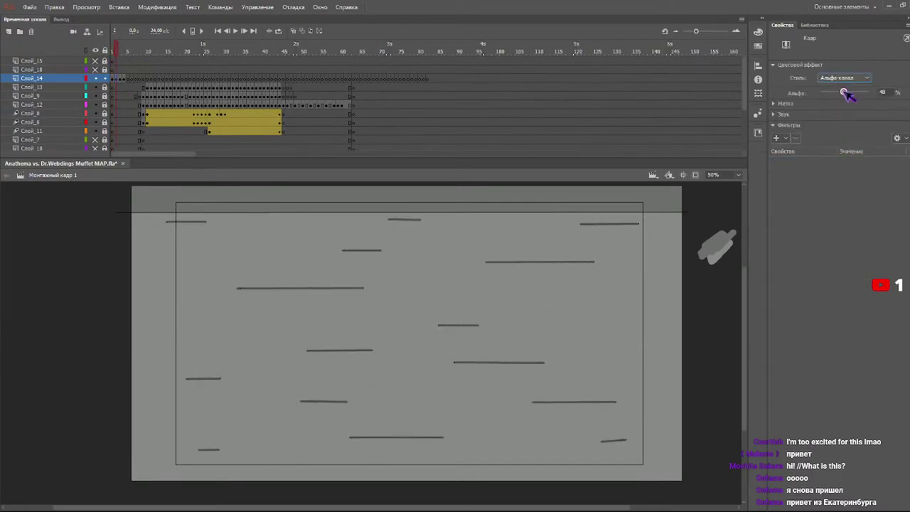
click(783, 140)
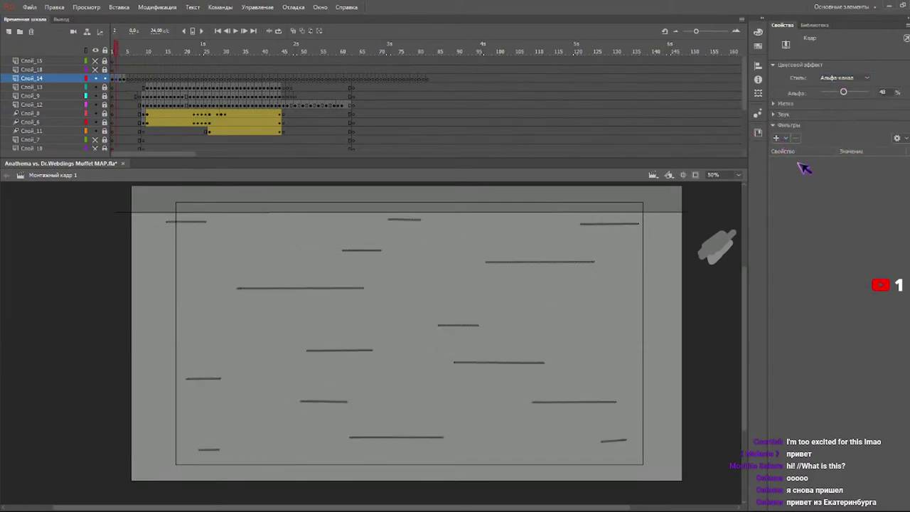
click(805, 164)
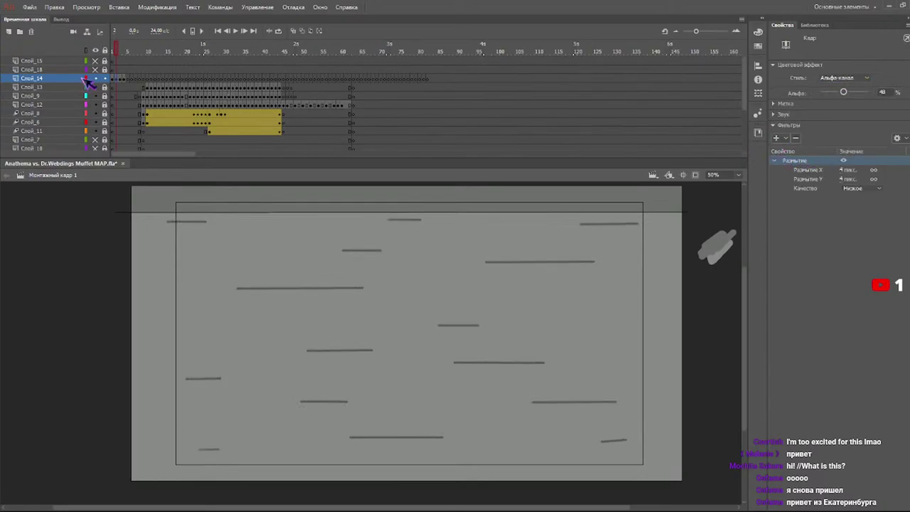
click(122, 81)
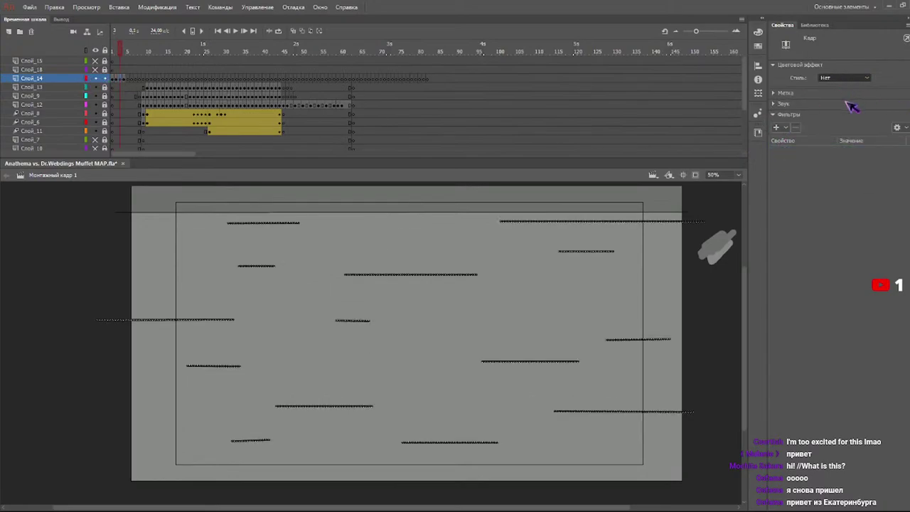
click(855, 129)
click(782, 140)
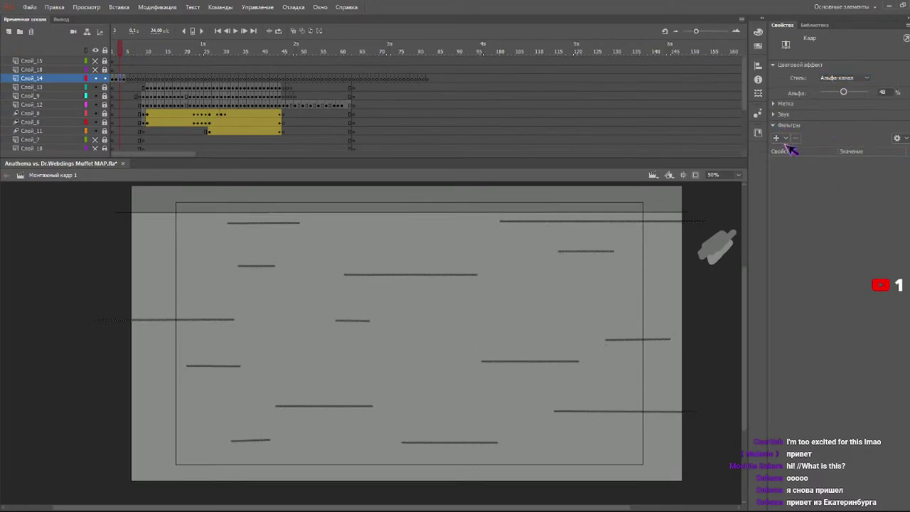
click(812, 166)
click(122, 81)
click(853, 81)
click(853, 129)
click(780, 140)
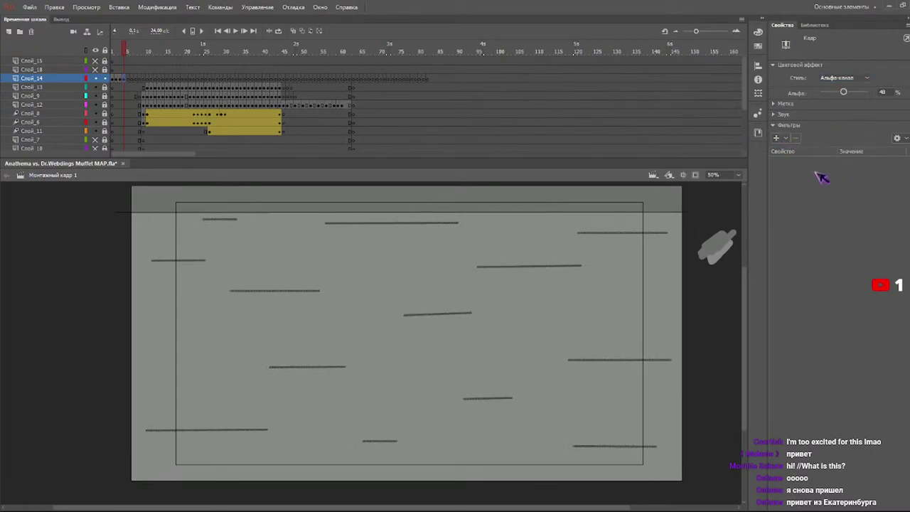
click(131, 51)
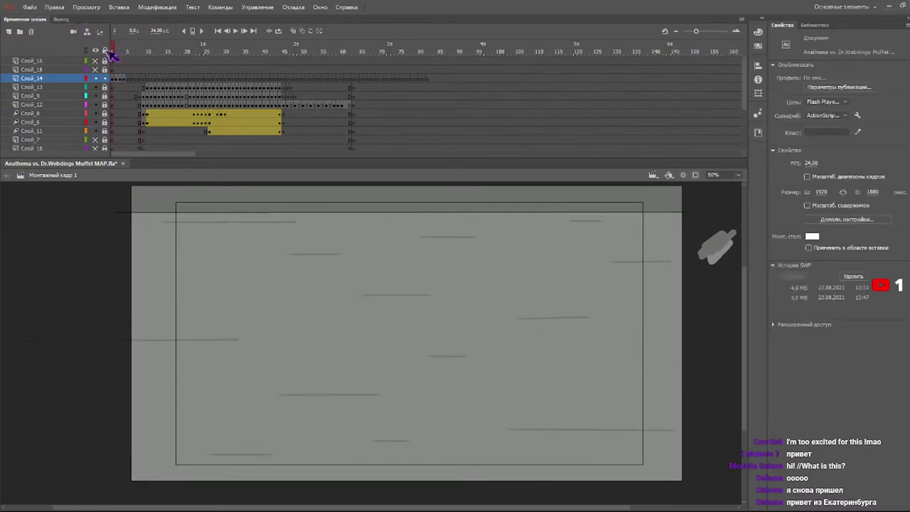
- Copy frames 1 to 4 of Слой_14 and paste them over frames 5 to 8
drag(131, 54, 112, 79)
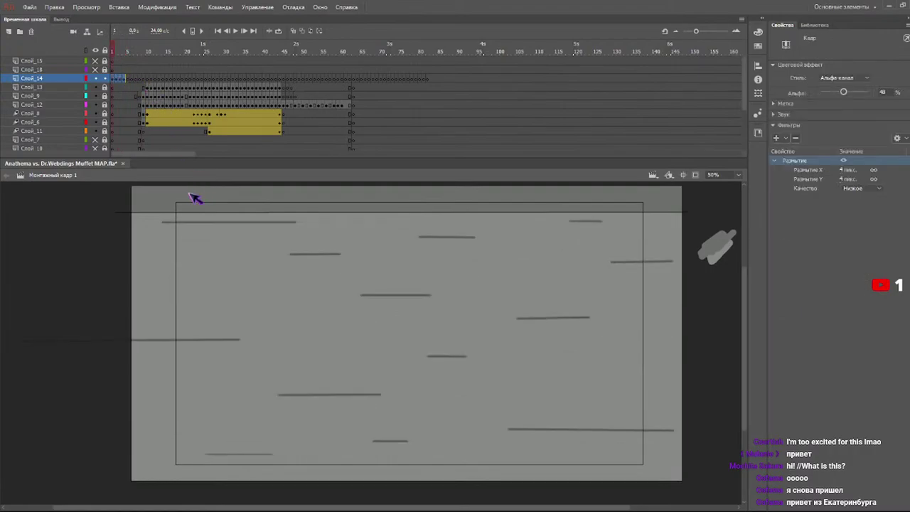
click(130, 81)
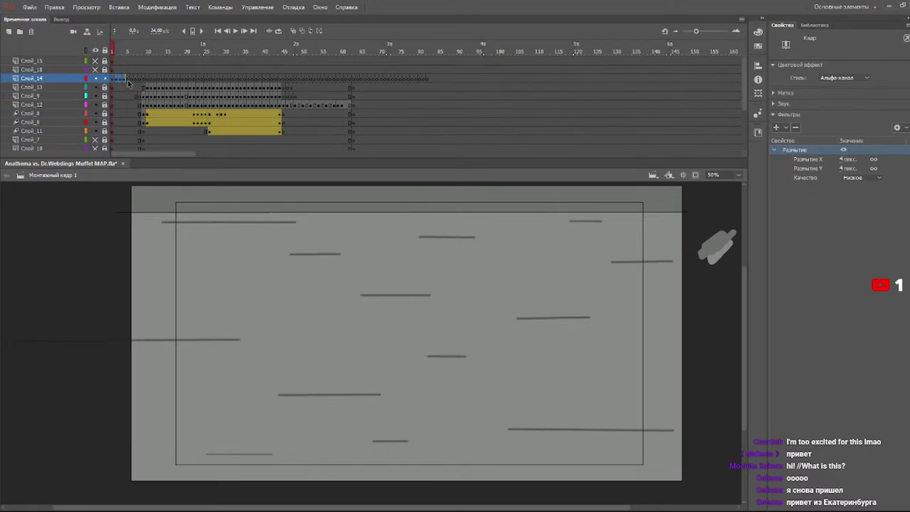
key(ctrl+alt+v)
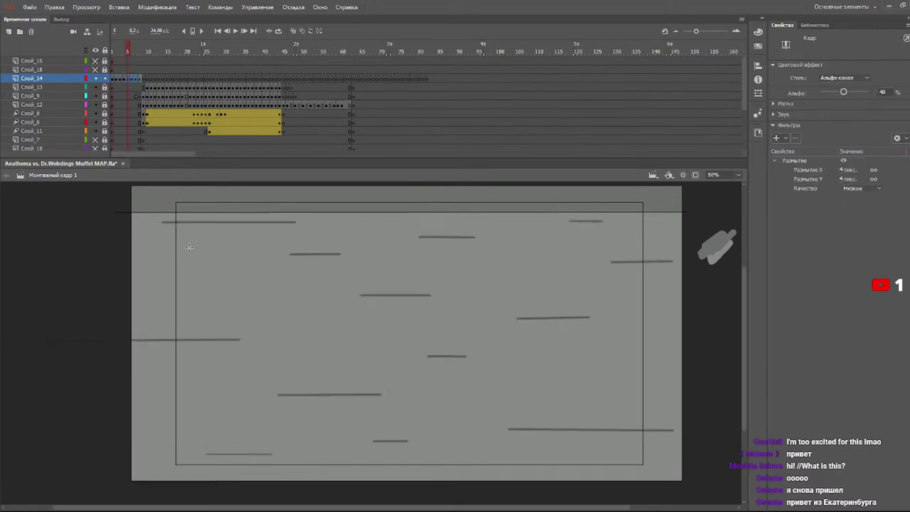
- Repeat the copied four-frame line cycle on Слой_14 from frame 9 through frame 24
click(146, 87)
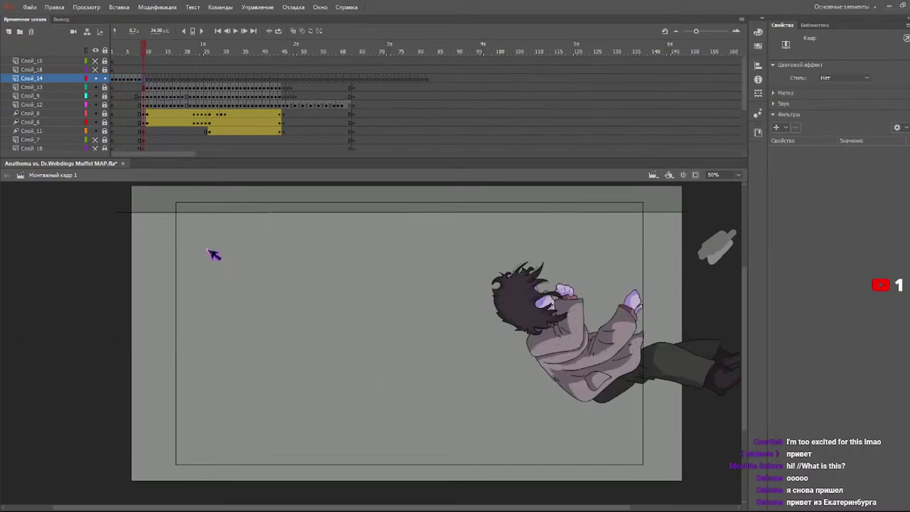
click(159, 81)
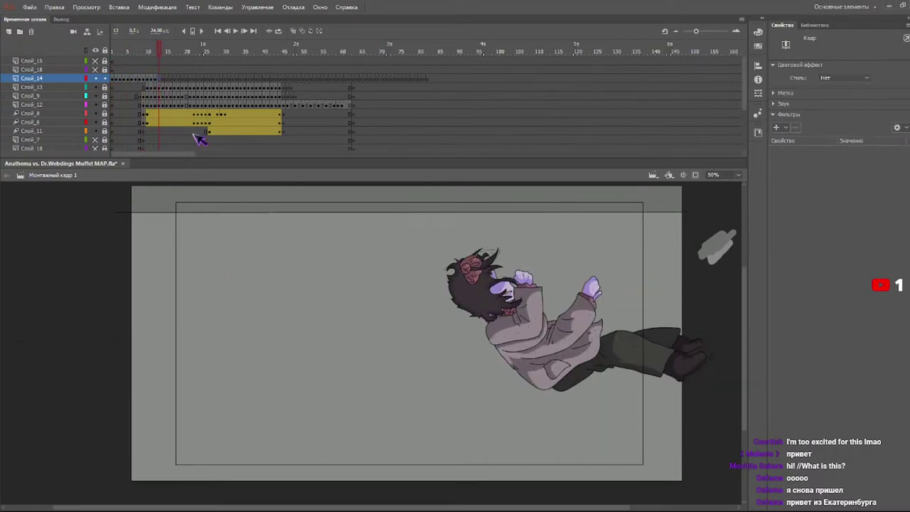
click(175, 81)
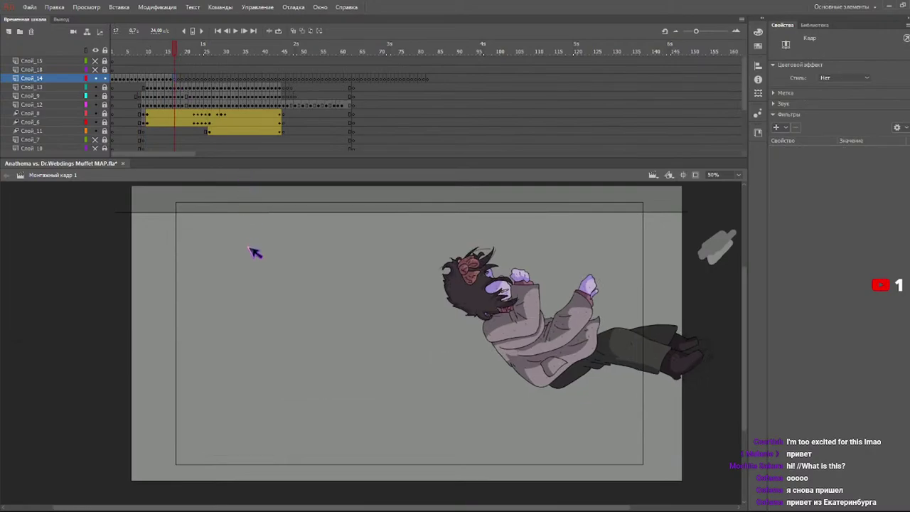
click(183, 78)
click(191, 78)
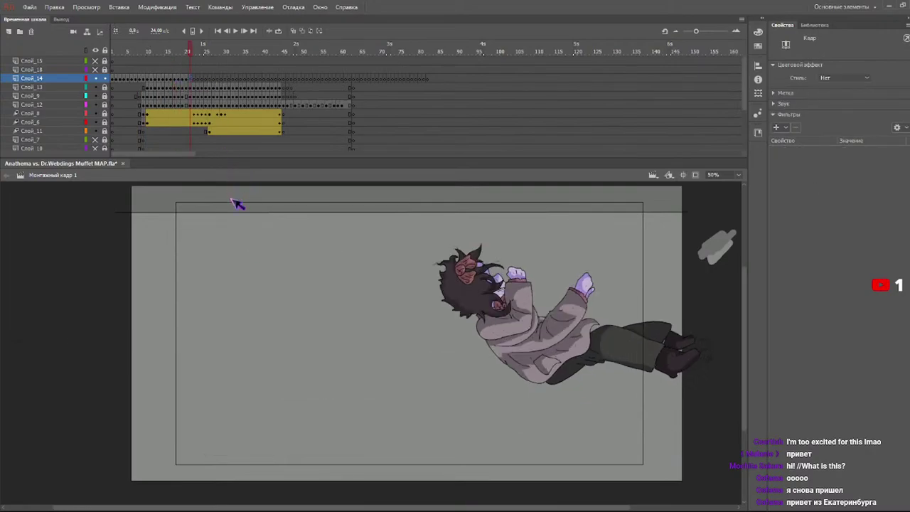
- Paste the four-frame line cycle repeatedly on Слой_14 from frame 25 through frame 36
click(207, 78)
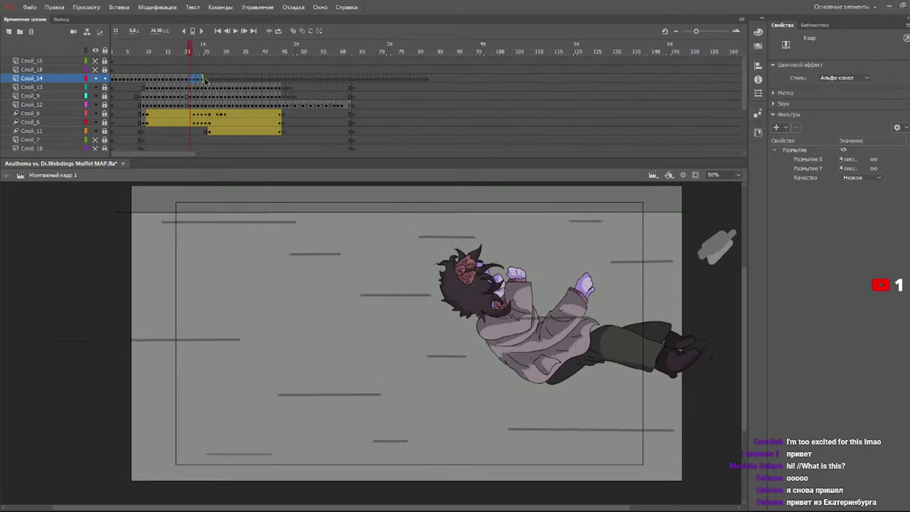
click(211, 78)
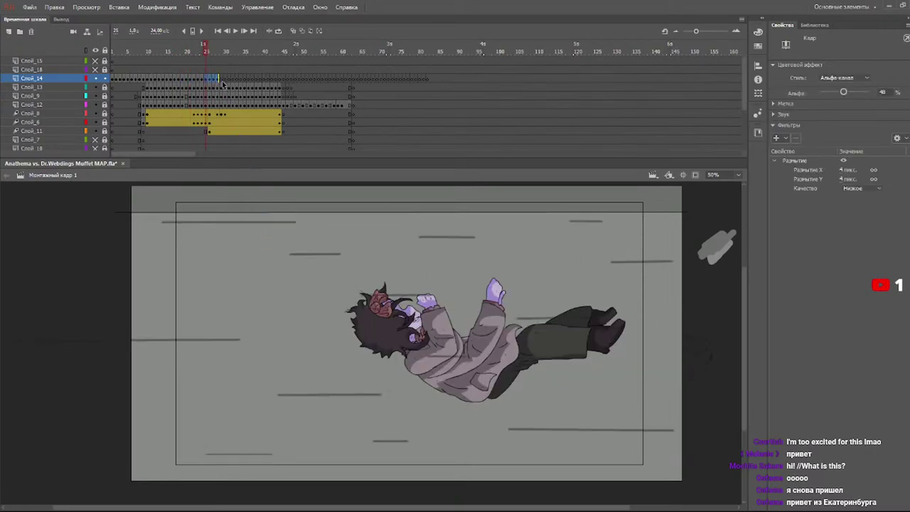
click(222, 79)
click(236, 80)
key(ctrl+alt+v)
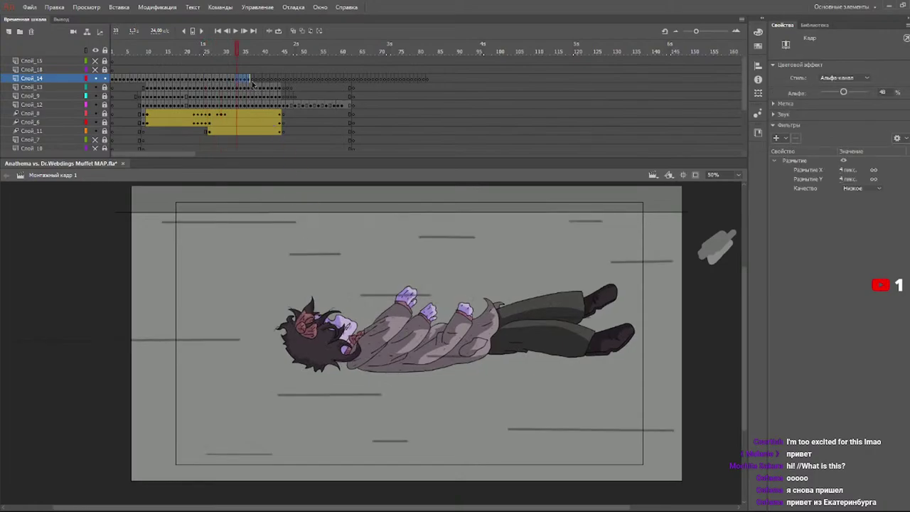
- Continue pasting the four-frame line cycle on Слой_14 over frames 37 to 48
click(254, 79)
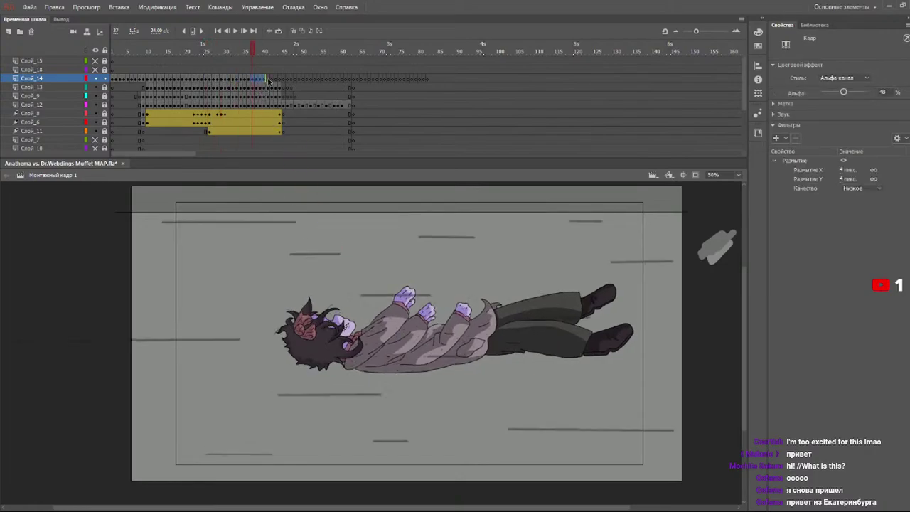
click(267, 79)
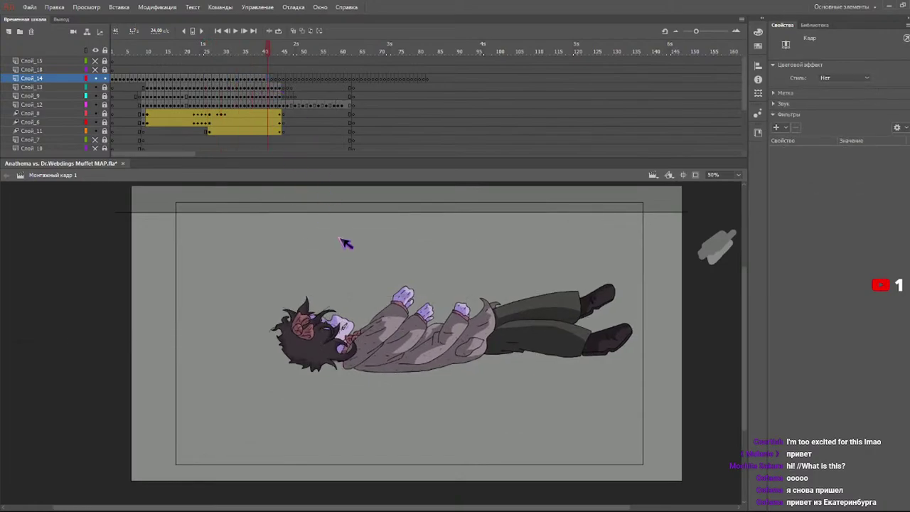
click(283, 79)
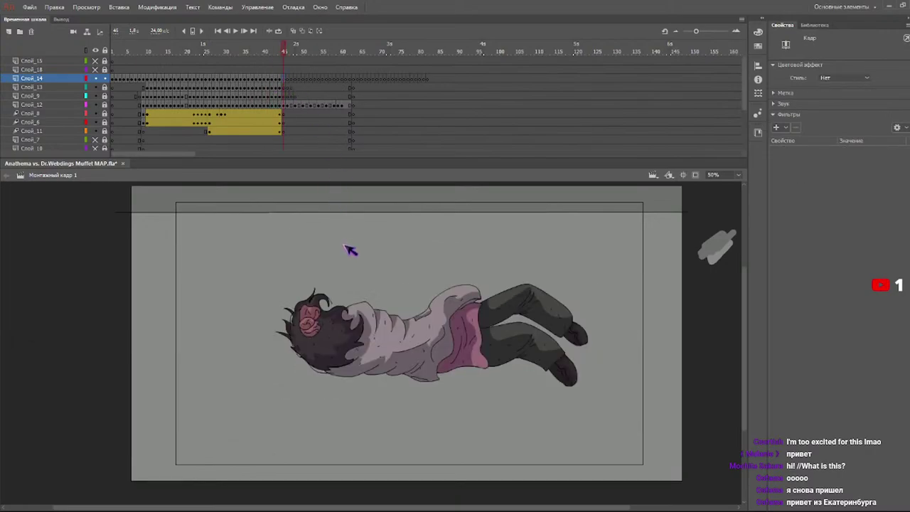
key(ctrl+alt+v)
- Fill frames 49 to 64 of Слой_14 with further copies of the four-frame line cycle
click(300, 80)
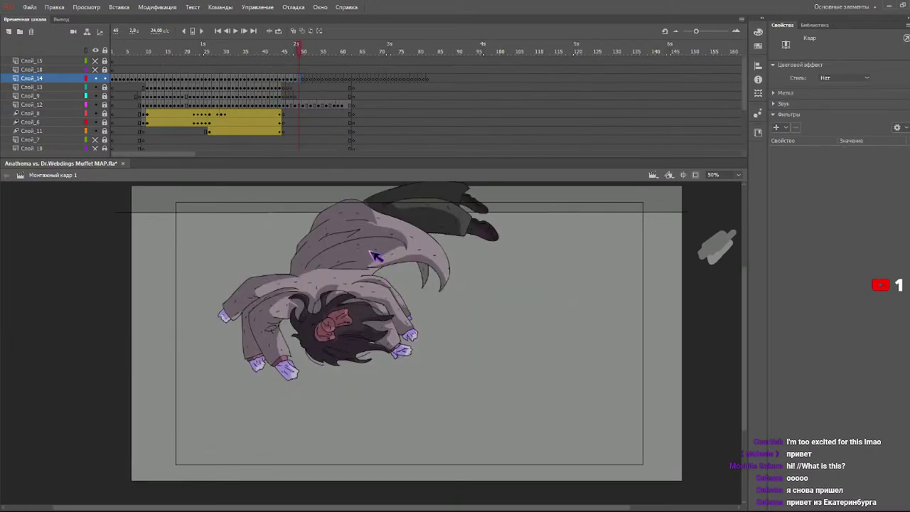
click(314, 79)
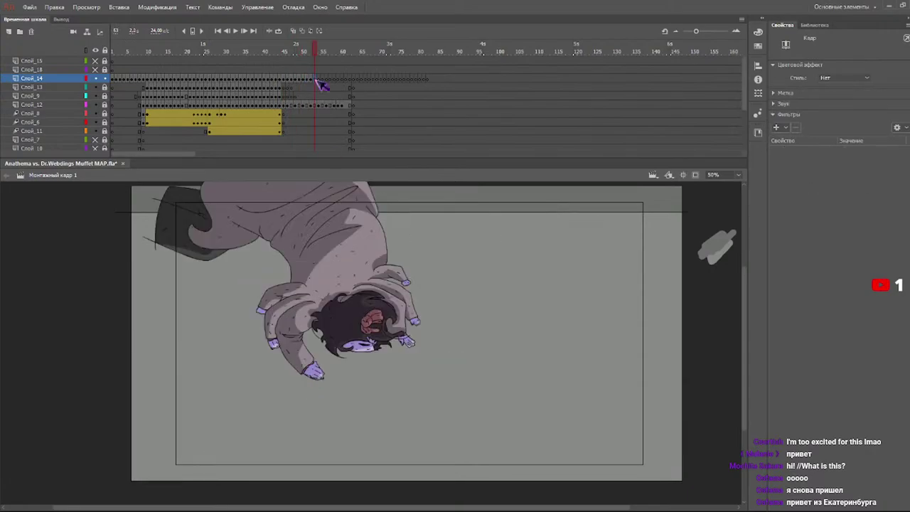
click(324, 79)
click(331, 80)
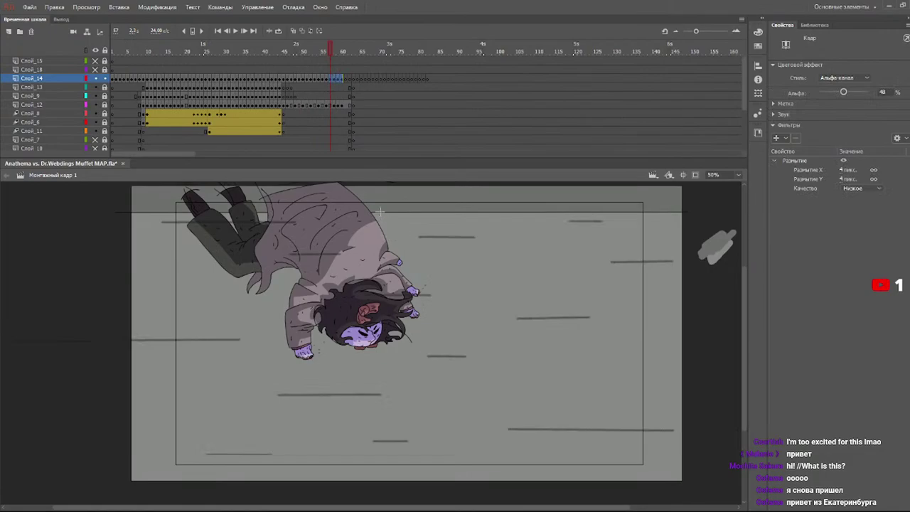
click(345, 80)
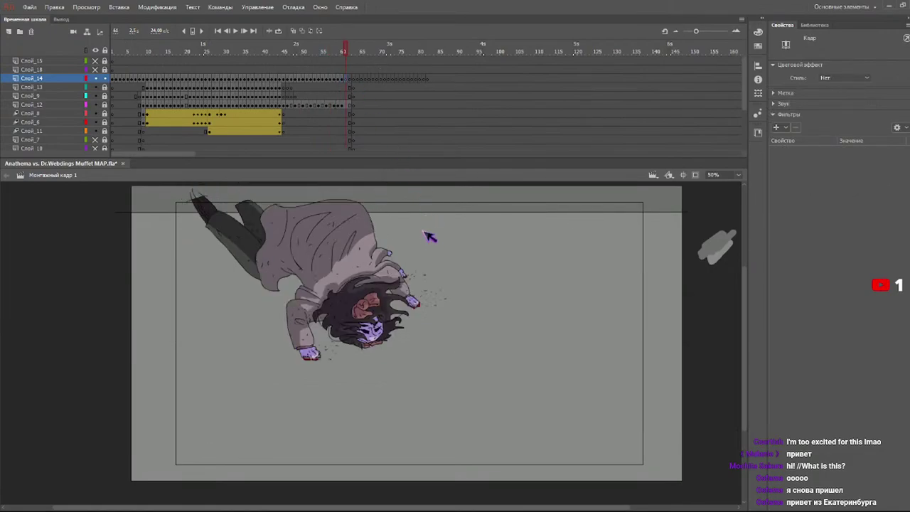
key(ctrl+alt+v)
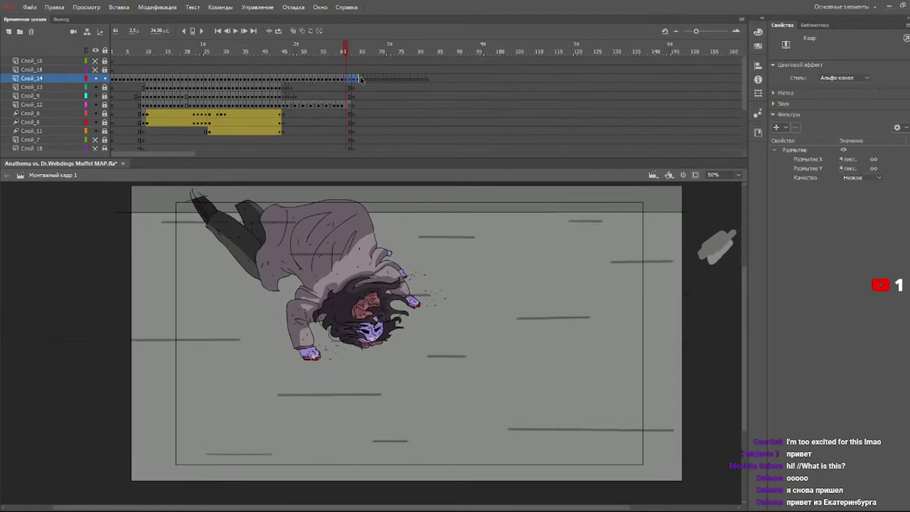
- Paste two more copies of the four-frame line cycle on Слой_14, covering frames 65 to 72
click(360, 79)
click(375, 79)
click(376, 80)
key(ctrl+alt+v)
key(.)
key(.)
key(.)
key(.)
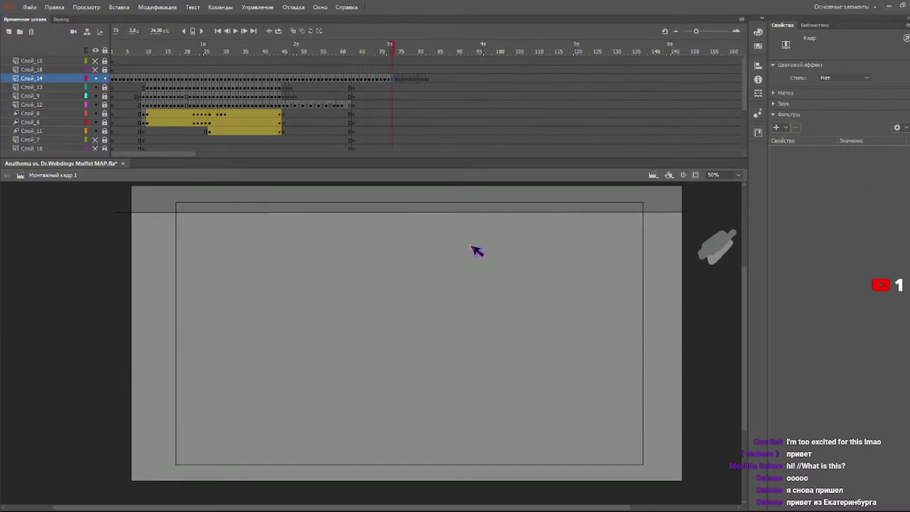
- Extend the four-frame line cycle on Слой_14 over frames 73 to 80
click(410, 79)
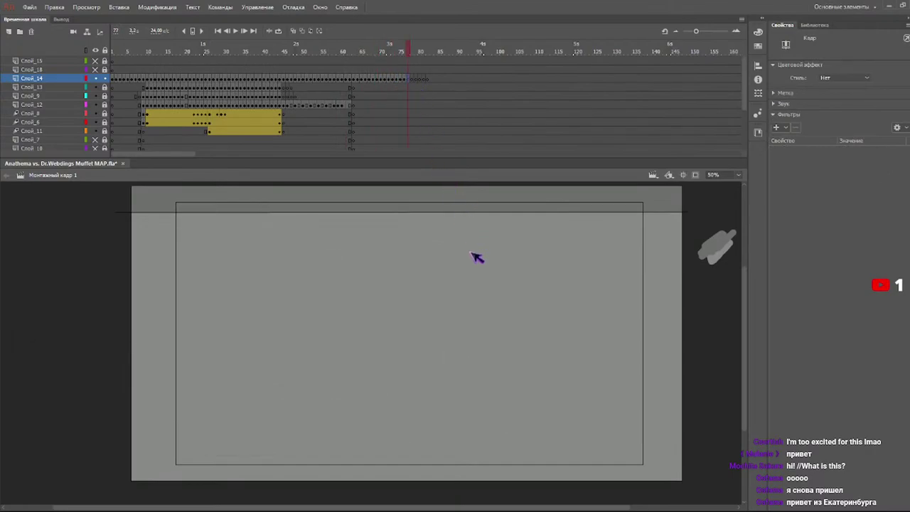
click(420, 79)
key(.)
key(.)
key(.)
key(.)
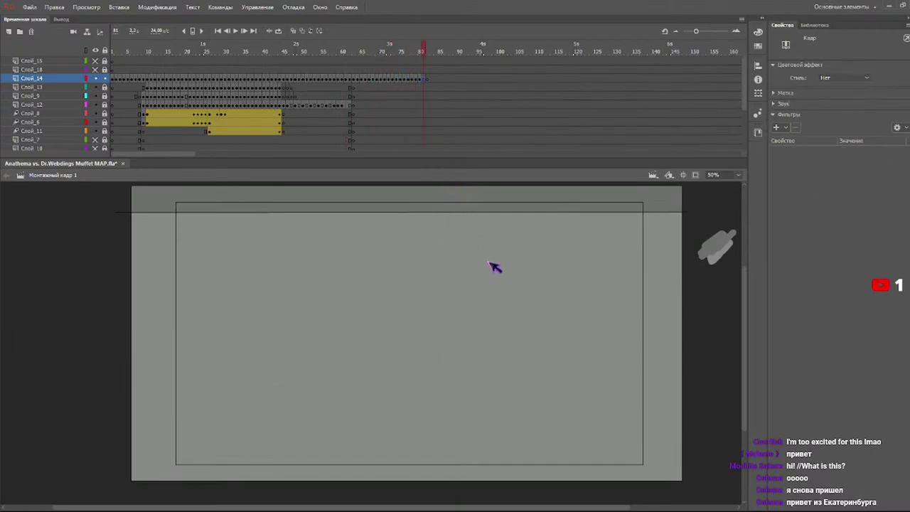
- Continue the line cycle on Слой_14 past frame 80 and clear the artwork from frames 83 and 84
click(438, 81)
click(436, 81)
click(433, 82)
click(429, 82)
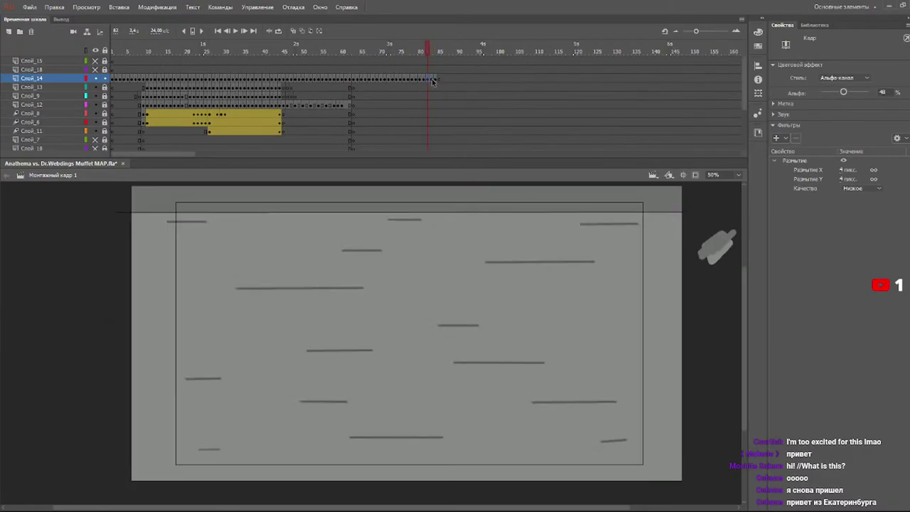
click(431, 81)
key(Delete)
click(435, 80)
key(Delete)
- Play back the animation several times, also at 25% view, to examine the line effect together with the falling character
drag(426, 53, 2, 75)
key(Return)
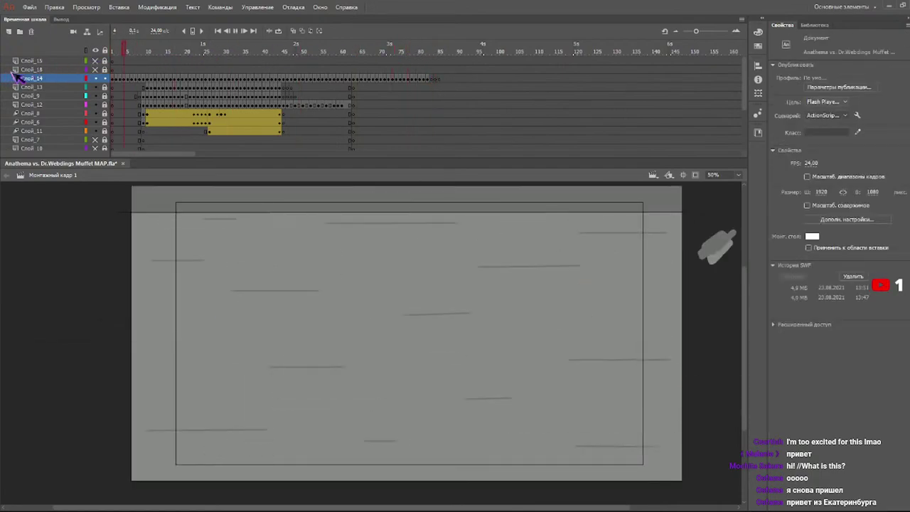
drag(159, 51, 54, 62)
key(Return)
drag(298, 53, 6, 91)
key(Return)
key(Return)
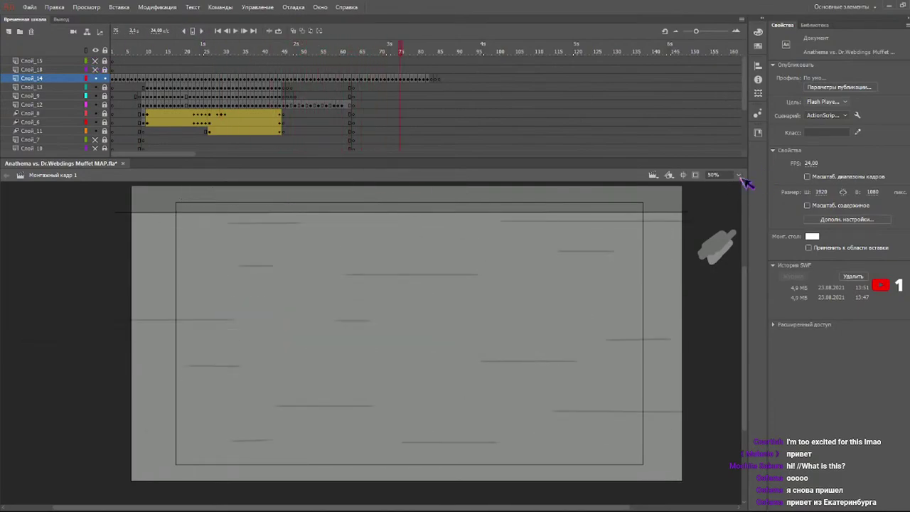
key(ctrl+minus)
click(168, 49)
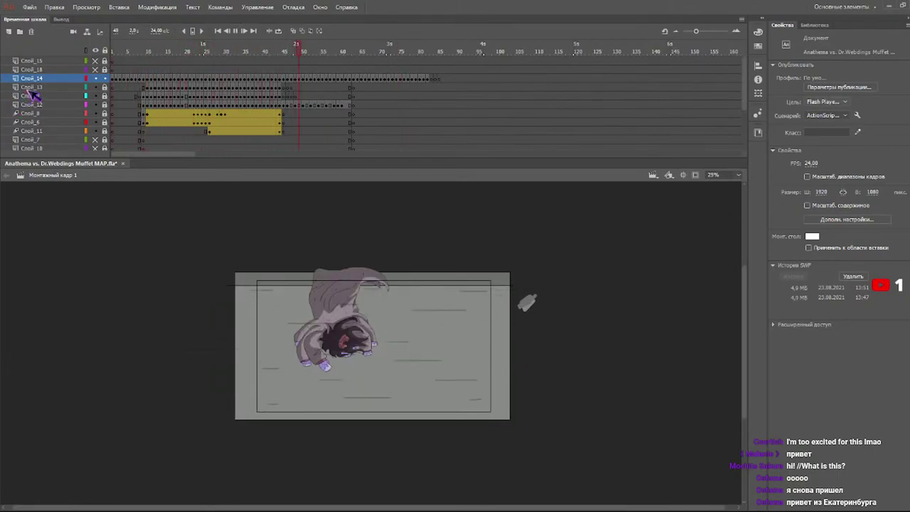
drag(137, 51, 111, 51)
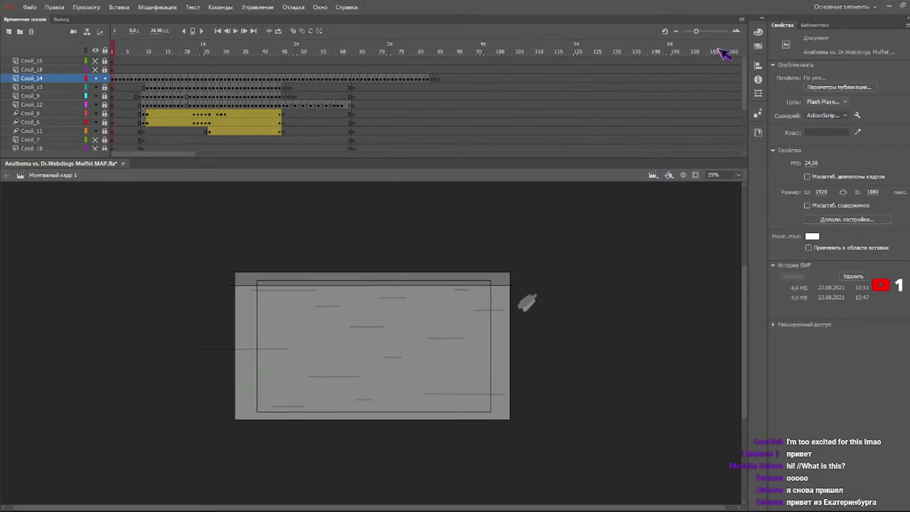
key(ctrl+equal)
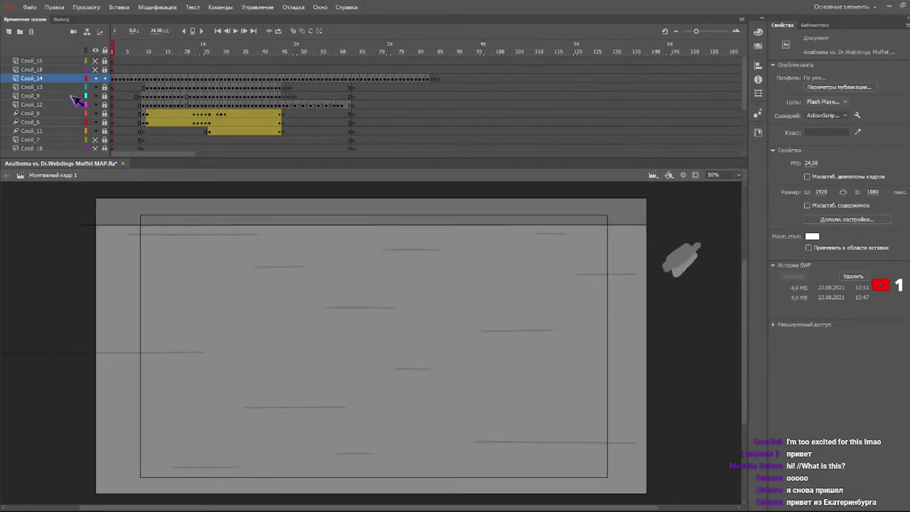
- Move layer Слой_15 directly below Слой_14 and unlock it
click(147, 50)
mouse_move(147, 48)
mouse_down()
mouse_move(213, 52)
mouse_move(146, 61)
mouse_move(209, 57)
mouse_up()
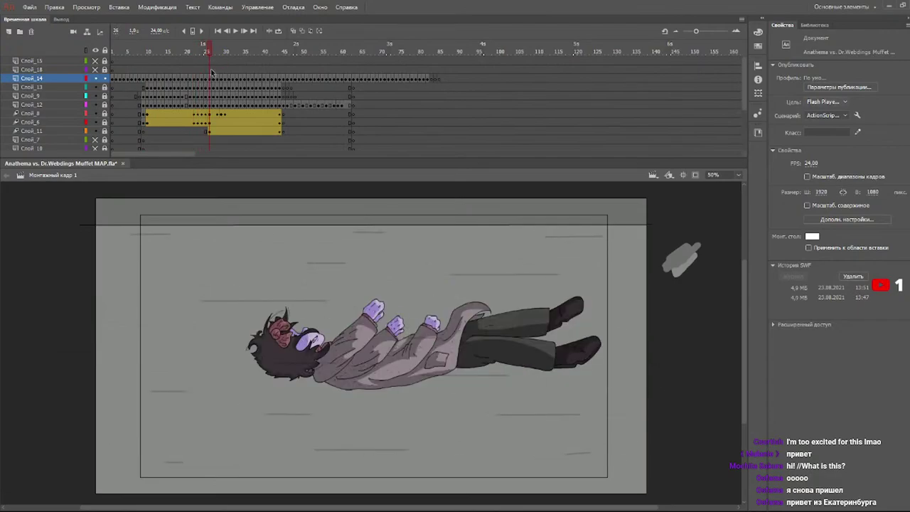
click(211, 71)
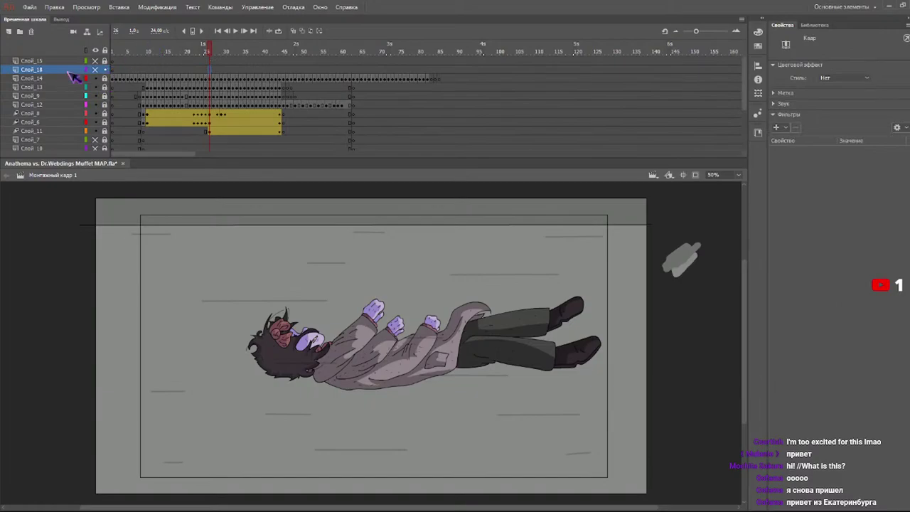
scroll(72, 72, down, 1)
scroll(74, 71, up, 1)
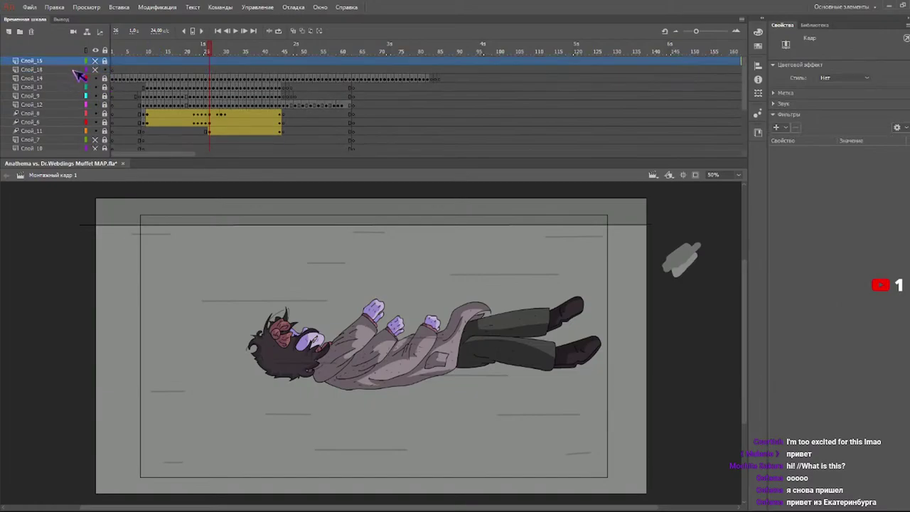
drag(75, 63, 74, 84)
click(105, 61)
click(105, 78)
- Add blank keyframes on Слой_15 at frames 26 and 63, and return to frame 26
click(213, 80)
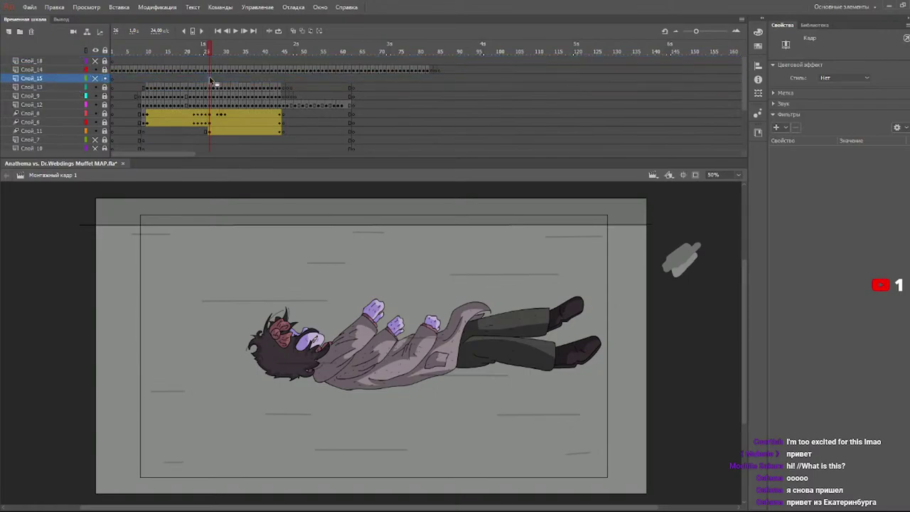
drag(290, 51, 354, 53)
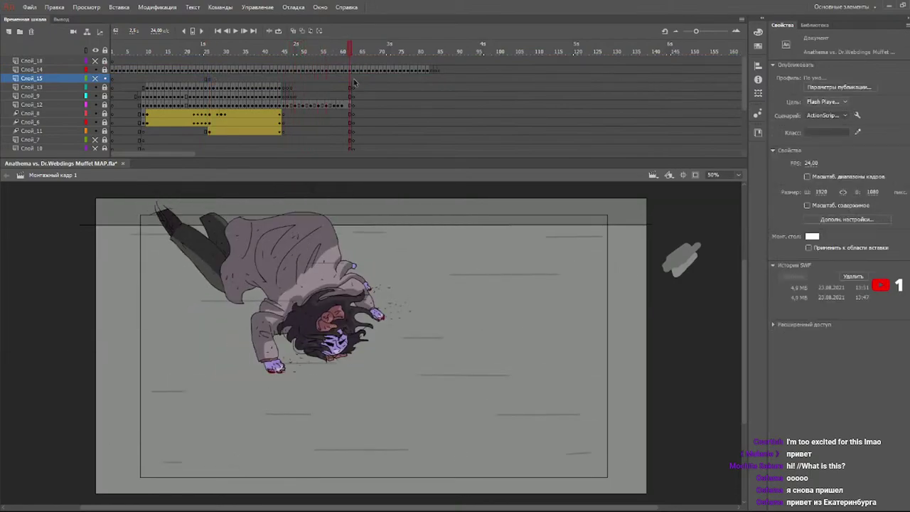
click(354, 79)
click(209, 51)
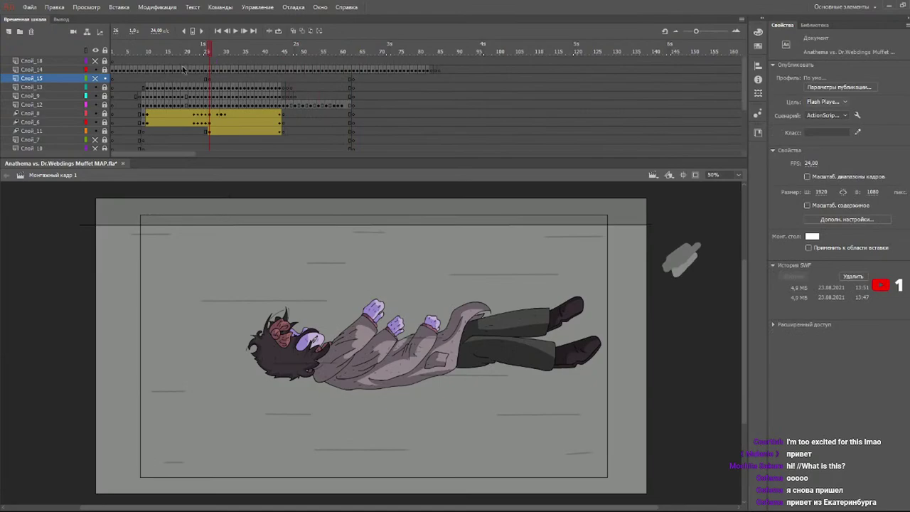
- Try outlining a wavy contour beneath the character's coat on Слой_15 with a dark grey brush of size 1
key(b)
click(872, 79)
click(728, 118)
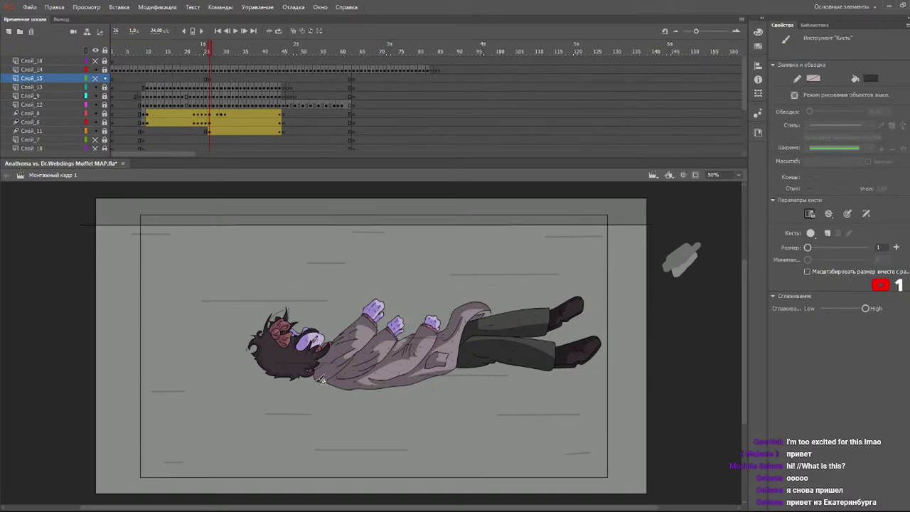
key(v)
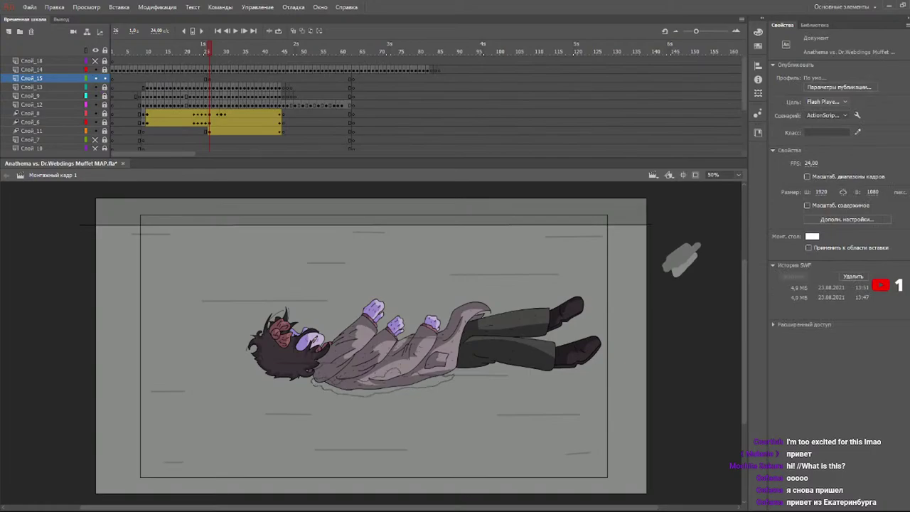
key(b)
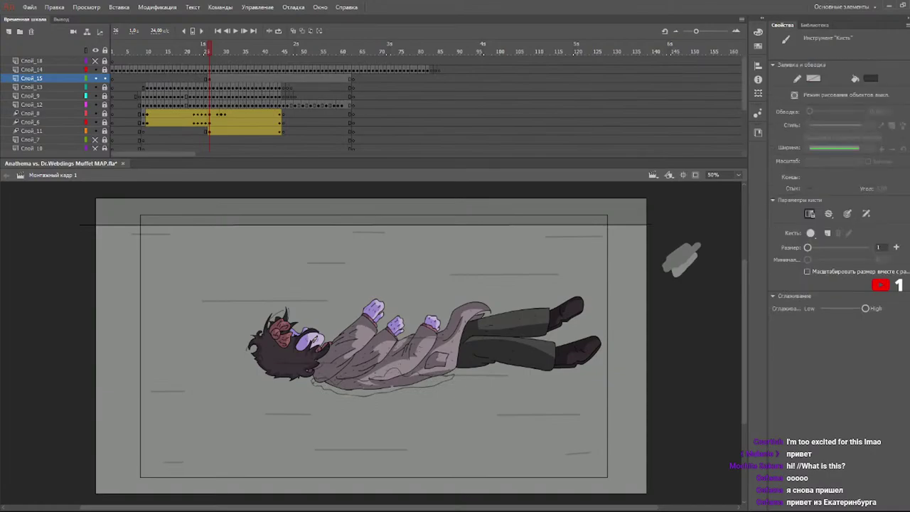
key(ctrl+z)
- Set the brush size to 2 and draw a short curved stroke on the character's coat
click(879, 246)
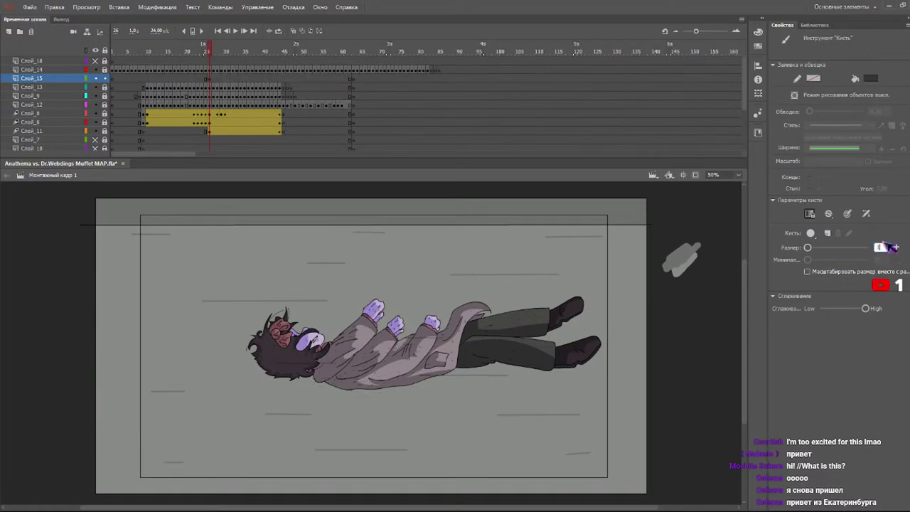
text(2)
key(Return)
drag(374, 360, 387, 376)
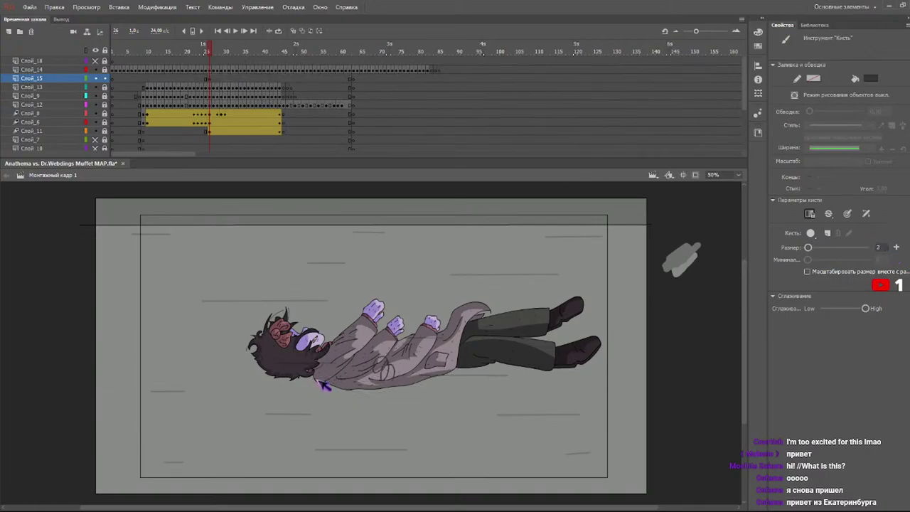
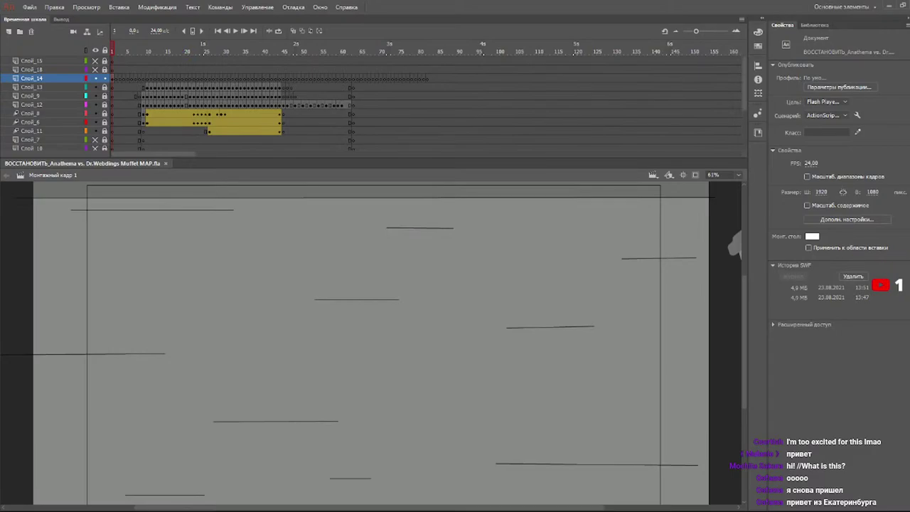
- Draw six near-horizontal black lines with stroke 1 across the centre and right of the artboard on frame 1 of Слой_14
key(n)
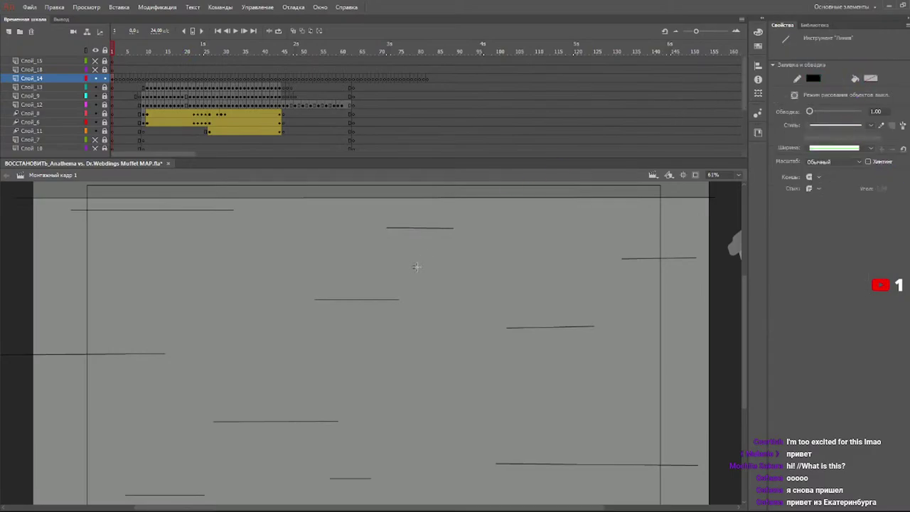
drag(411, 268, 516, 267)
drag(523, 214, 638, 216)
drag(568, 294, 640, 295)
drag(371, 333, 455, 333)
drag(427, 390, 545, 390)
mouse_move(288, 351)
mouse_down()
mouse_move(410, 357)
mouse_move(410, 349)
mouse_up()
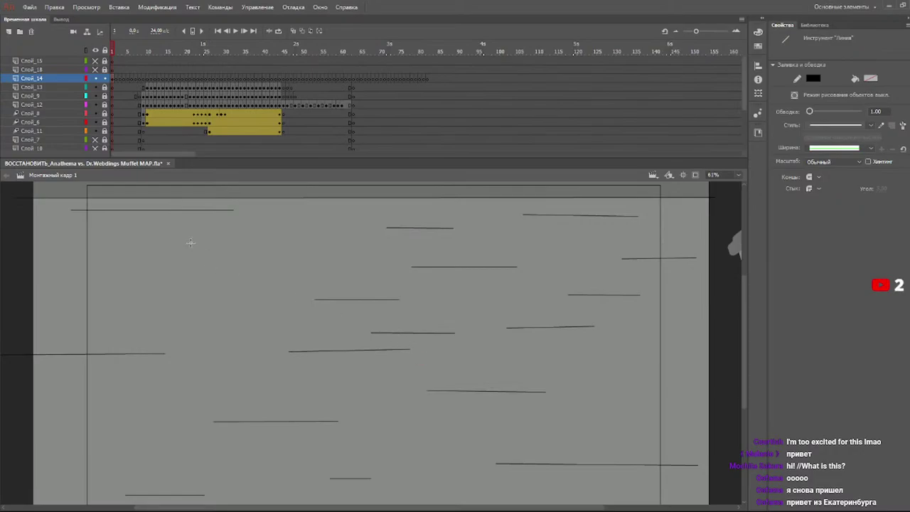
key(ctrl+z)
drag(293, 349, 406, 347)
- Add five more near-horizontal lines of varying length down the left part of the artboard on frame 1
drag(167, 244, 348, 243)
drag(143, 273, 238, 274)
drag(178, 319, 258, 317)
drag(137, 378, 286, 378)
key(ctrl+z)
drag(148, 390, 289, 390)
mouse_move(157, 460)
mouse_down()
mouse_move(268, 450)
mouse_move(288, 469)
mouse_move(277, 459)
mouse_up()
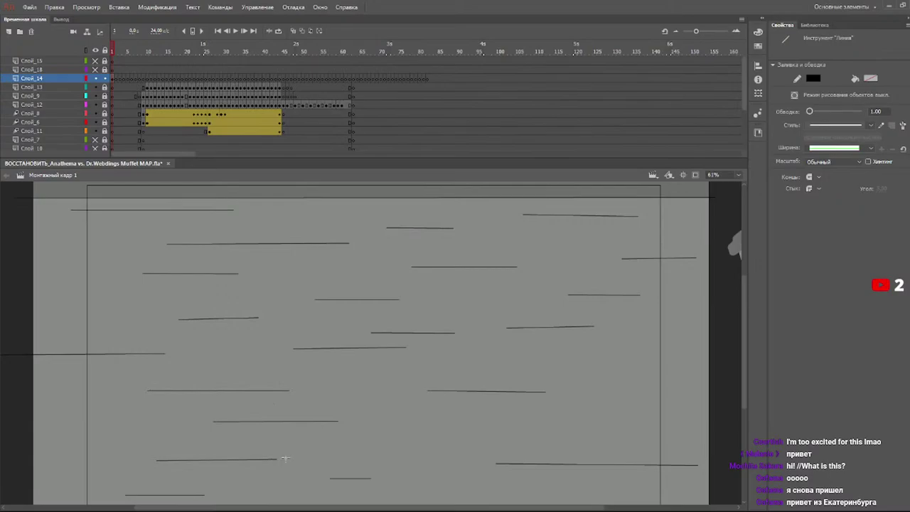
- Fill the lower-right area and the remaining central gaps of frame 1 with six more short and long horizontal lines
drag(382, 440, 482, 442)
drag(528, 419, 679, 422)
drag(582, 361, 682, 364)
scroll(751, 365, down, 3)
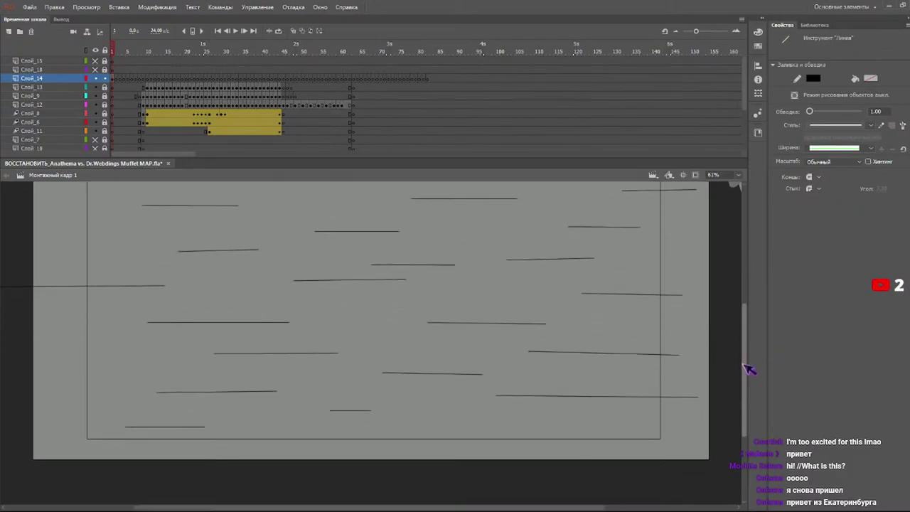
drag(411, 394, 486, 394)
drag(343, 286, 384, 286)
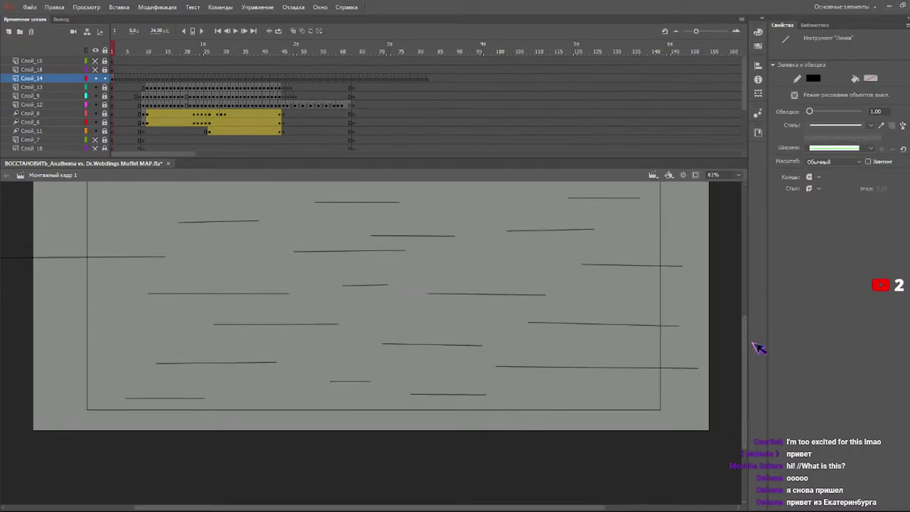
scroll(752, 338, up, 1)
drag(453, 239, 511, 241)
scroll(750, 325, up, 2)
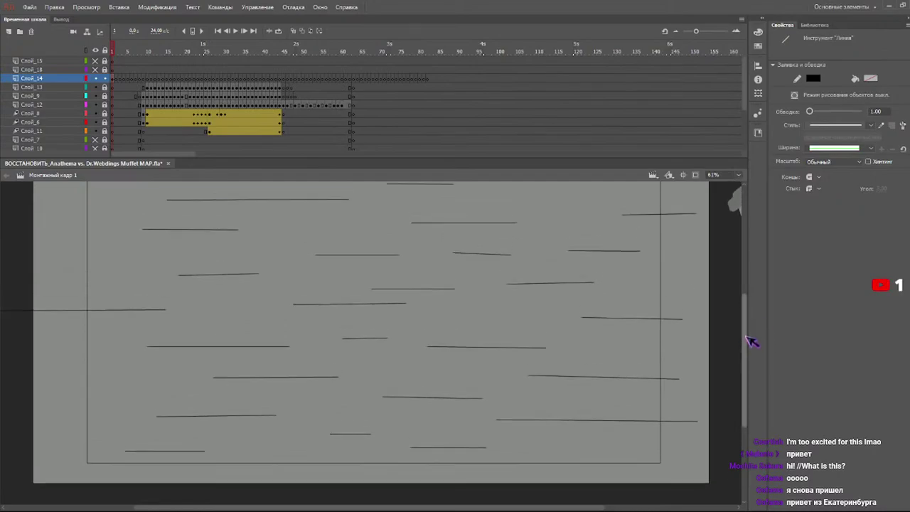
scroll(746, 334, down, 1)
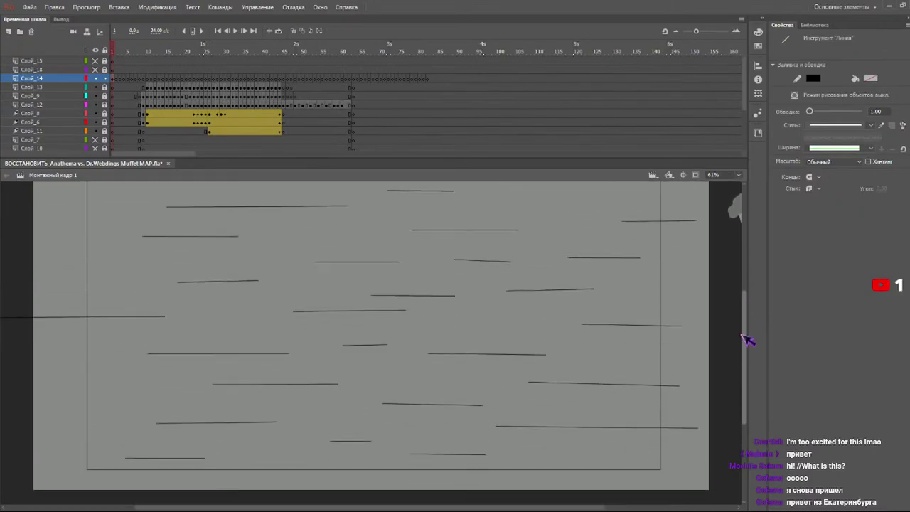
scroll(746, 340, up, 1)
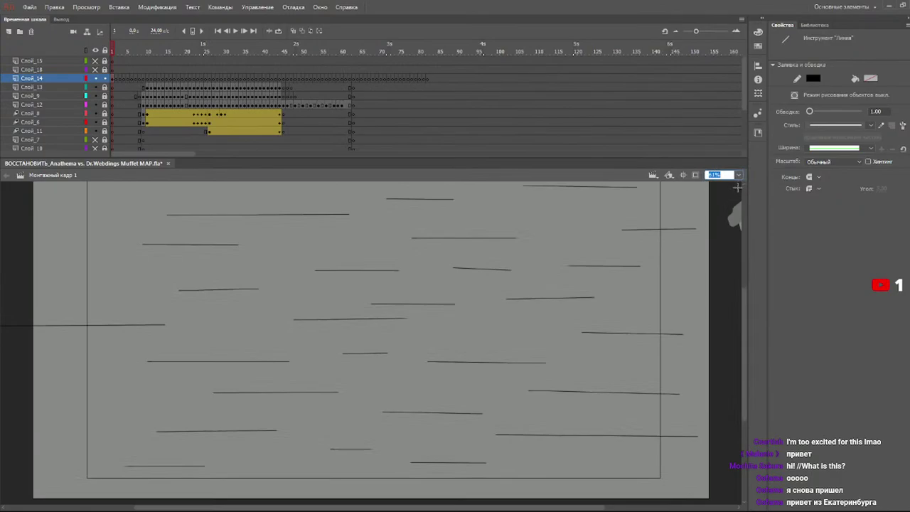
key(ctrl+minus)
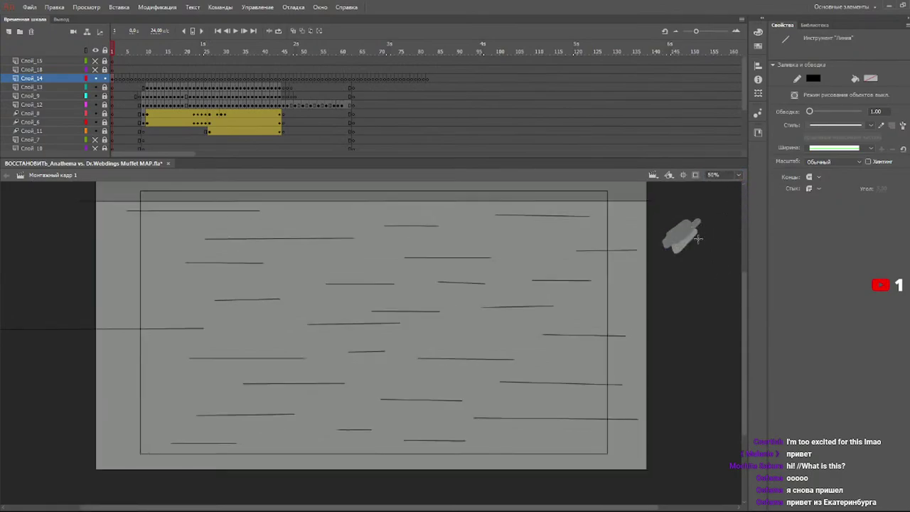
key(v)
mouse_move(653, 191)
mouse_down()
mouse_move(483, 390)
mouse_move(75, 450)
mouse_move(9, 485)
mouse_up()
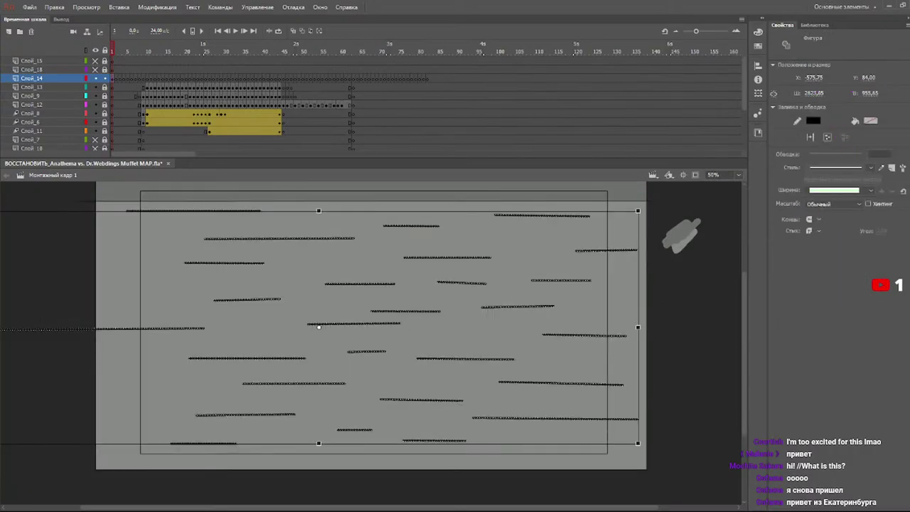
key(Escape)
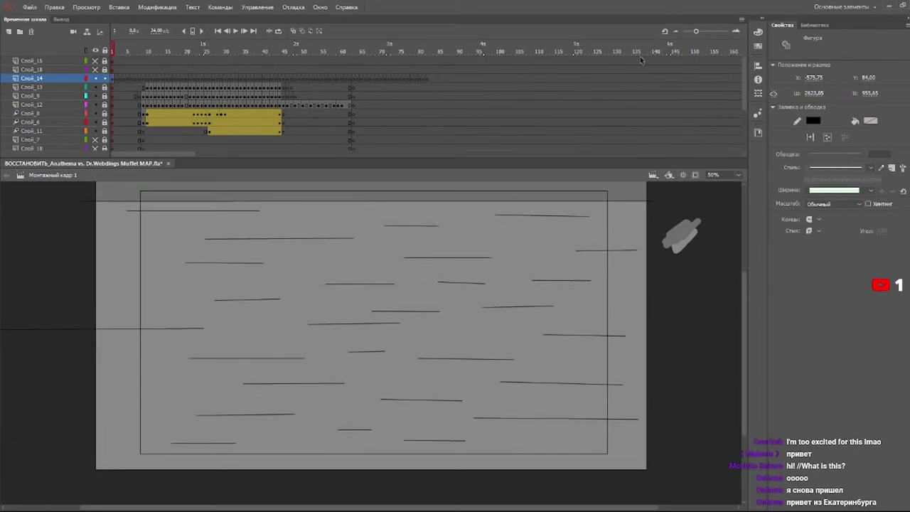
click(138, 51)
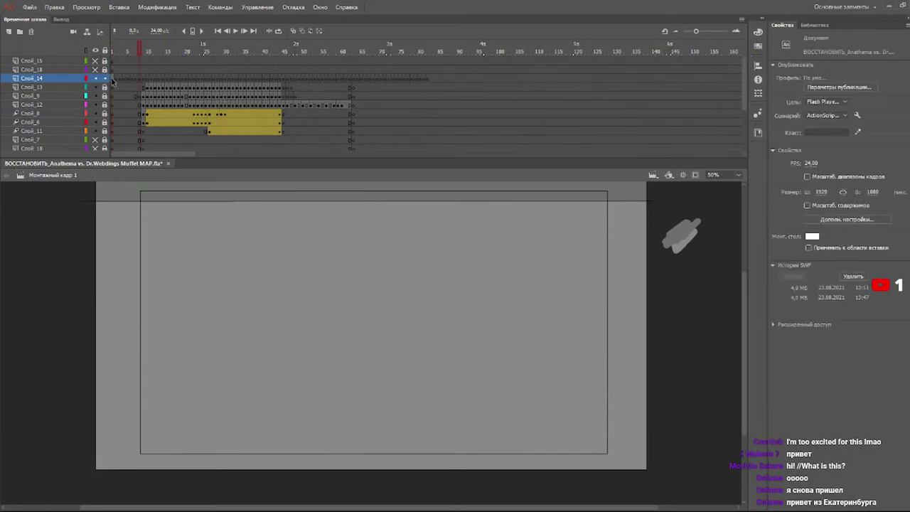
- Give frame 1 of Слой_14 an alpha colour effect of 48% and a blur filter of 4 px at low quality
click(112, 78)
click(846, 78)
click(837, 137)
drag(839, 91, 848, 93)
click(777, 138)
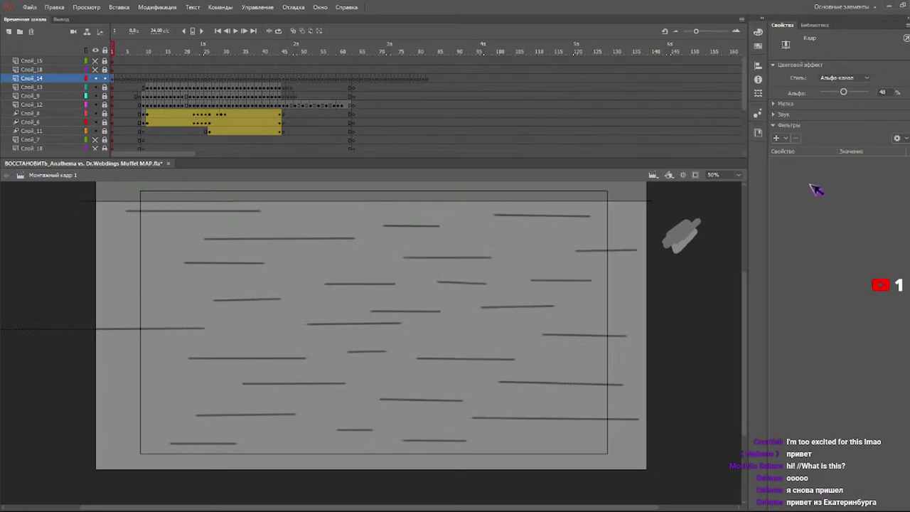
click(807, 168)
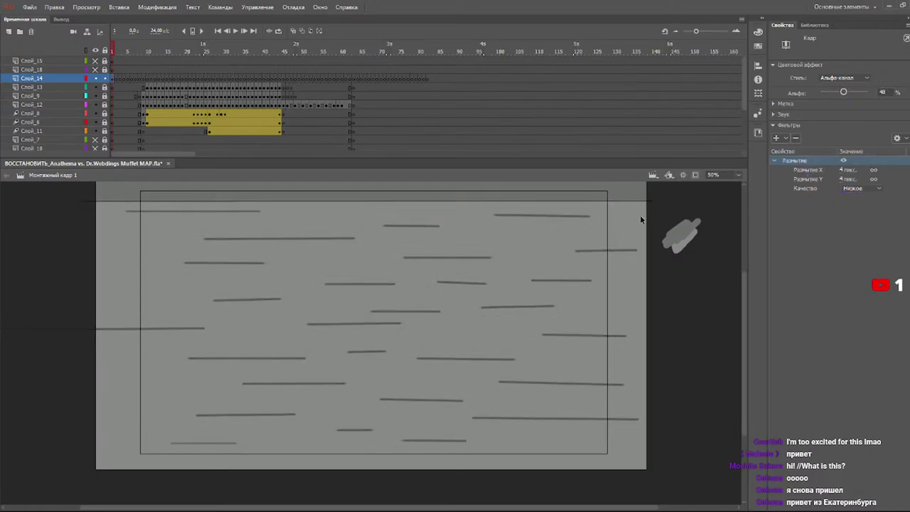
click(119, 59)
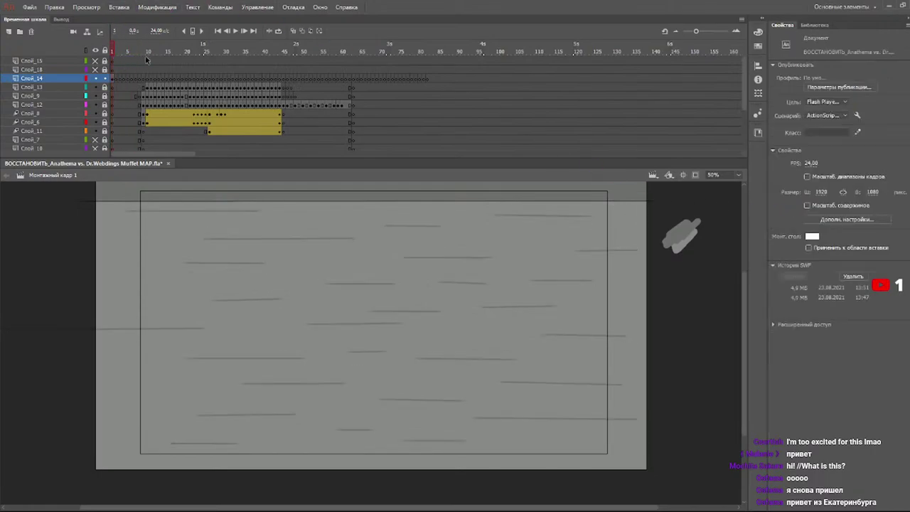
- Select all the lines on frame 1 of Слой_14 and scale them up to about 4053 × 1383 px
scroll(746, 291, up, 1)
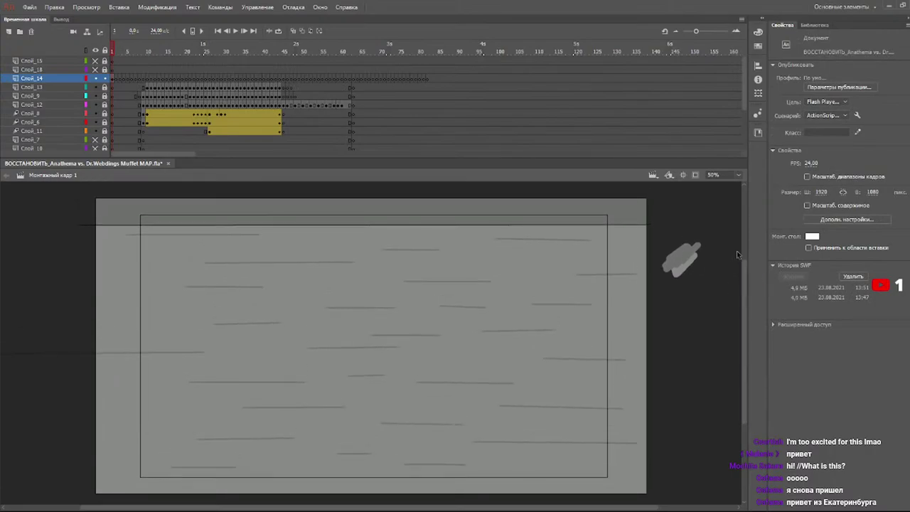
drag(682, 197, 73, 505)
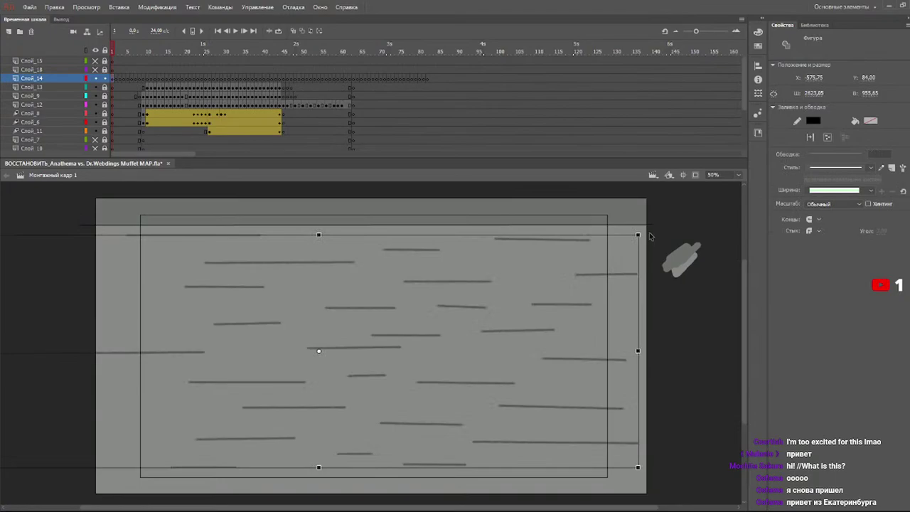
drag(639, 239, 732, 181)
drag(792, 164, 812, 185)
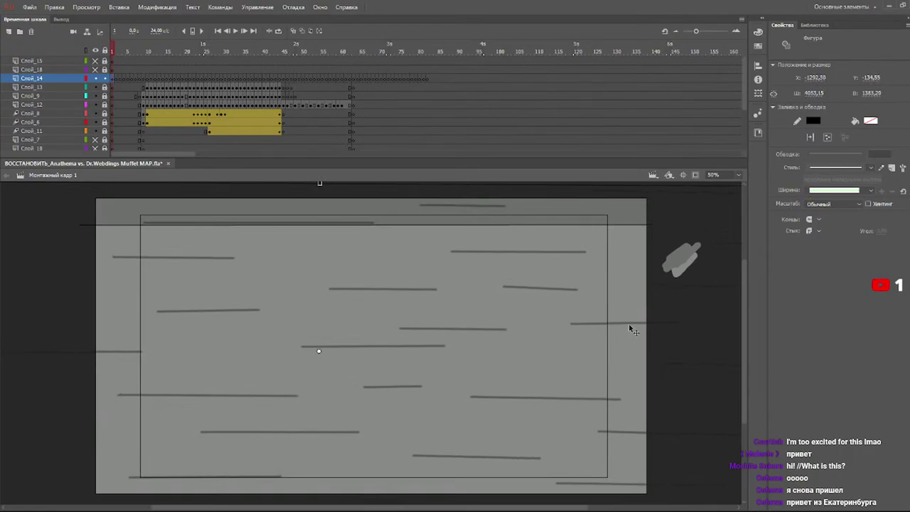
- Stretch the frame 1 lines horizontally to about 9091 px wide and reposition them at about X -2847, Y 0
drag(630, 328, 257, 362)
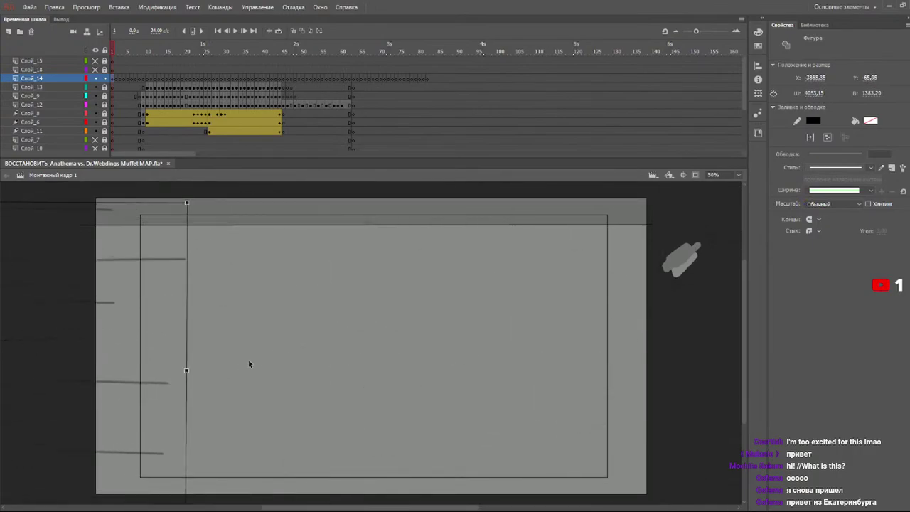
drag(186, 369, 813, 376)
drag(450, 305, 834, 315)
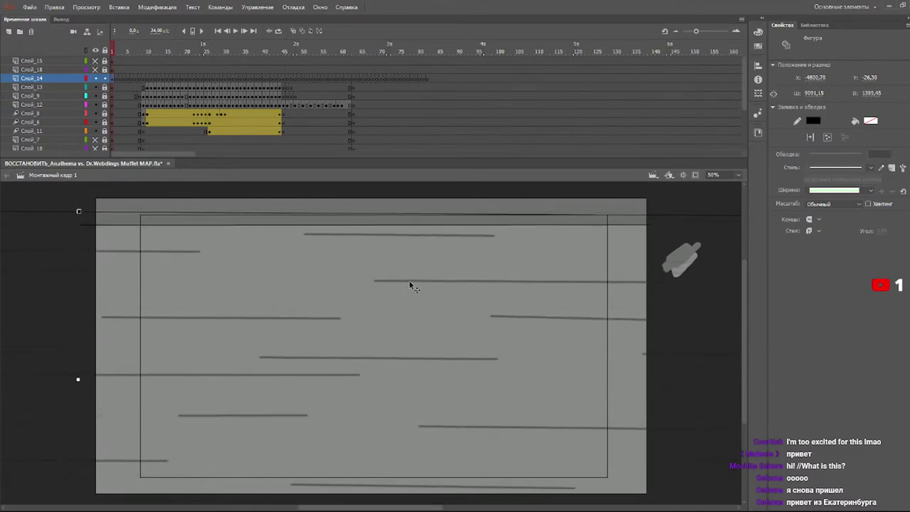
drag(405, 279, 851, 292)
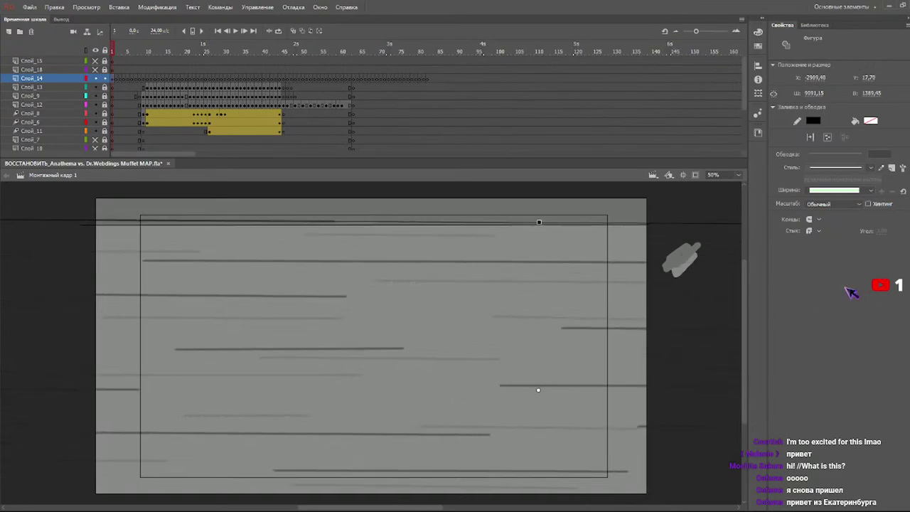
drag(289, 295, 311, 296)
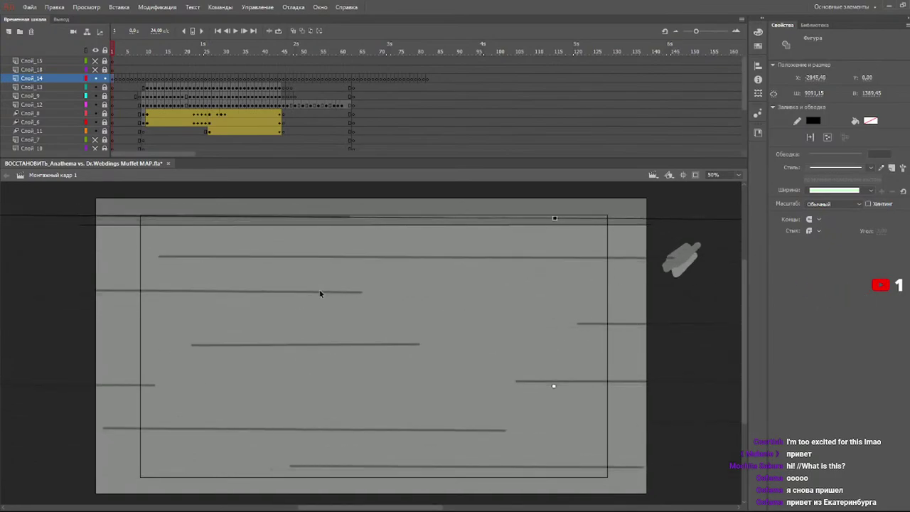
- Copy the frame 1 lines in place onto frame 2 of Слой_14 and shift them to about X -4252, Y -184
key(.)
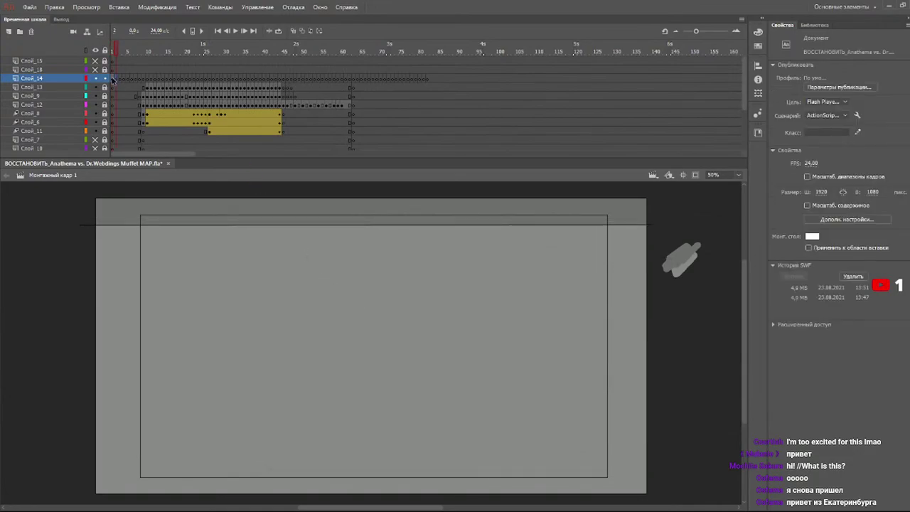
click(112, 78)
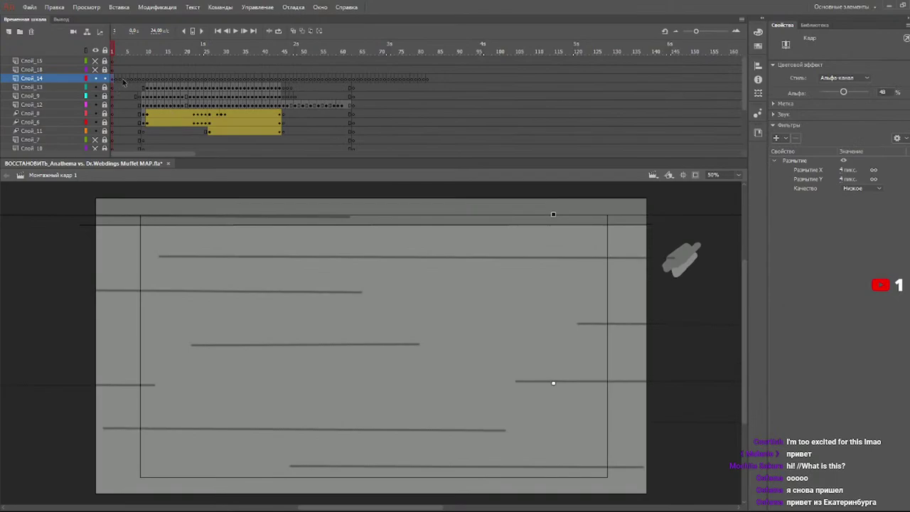
click(117, 79)
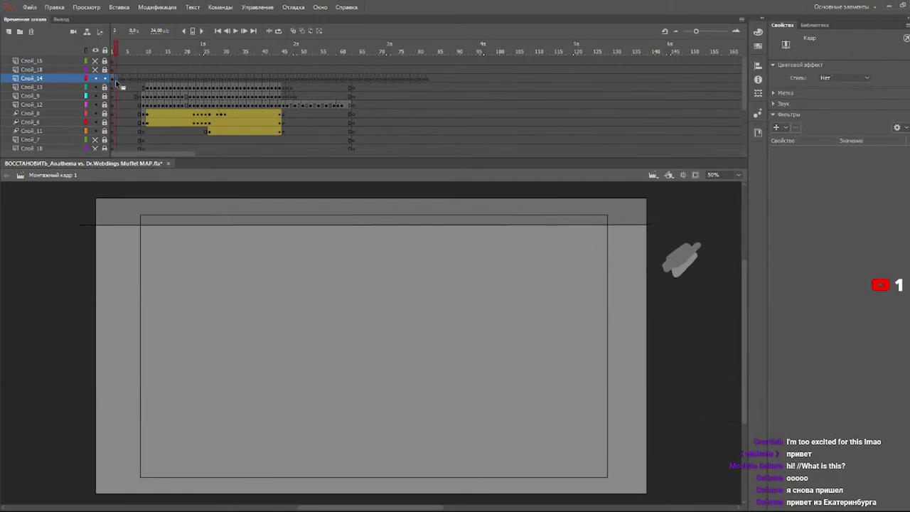
drag(327, 388, 2, 337)
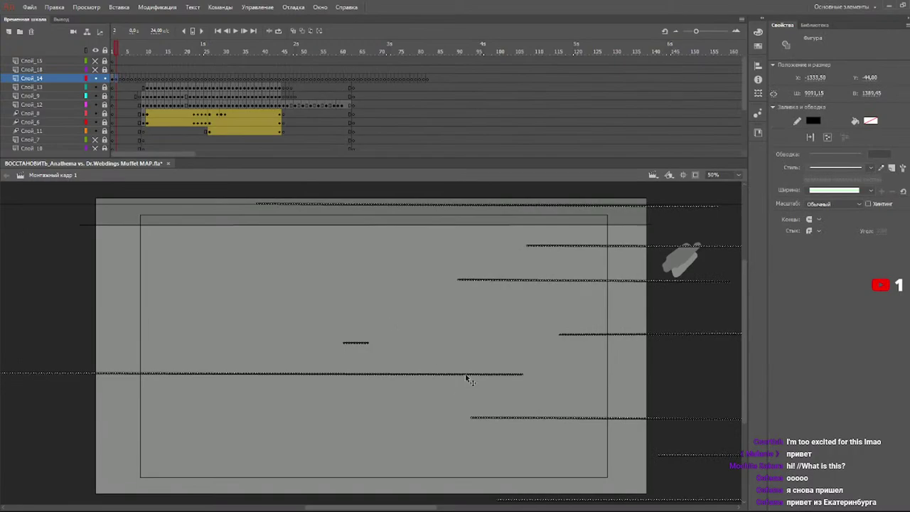
drag(468, 378, 312, 303)
drag(368, 309, 55, 325)
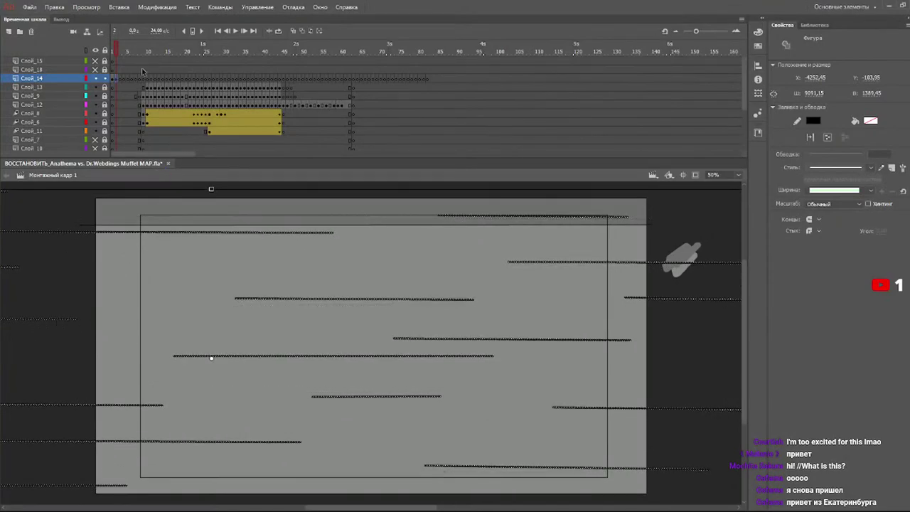
- Paste the lines onto frame 3 of Слой_14 and shift them farther left, to about X -5228, Y -84
click(121, 79)
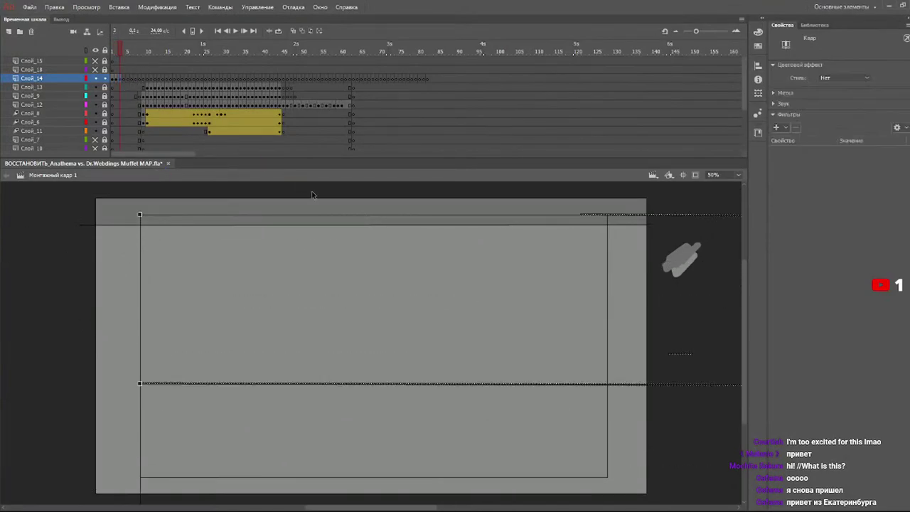
drag(488, 386, 3, 359)
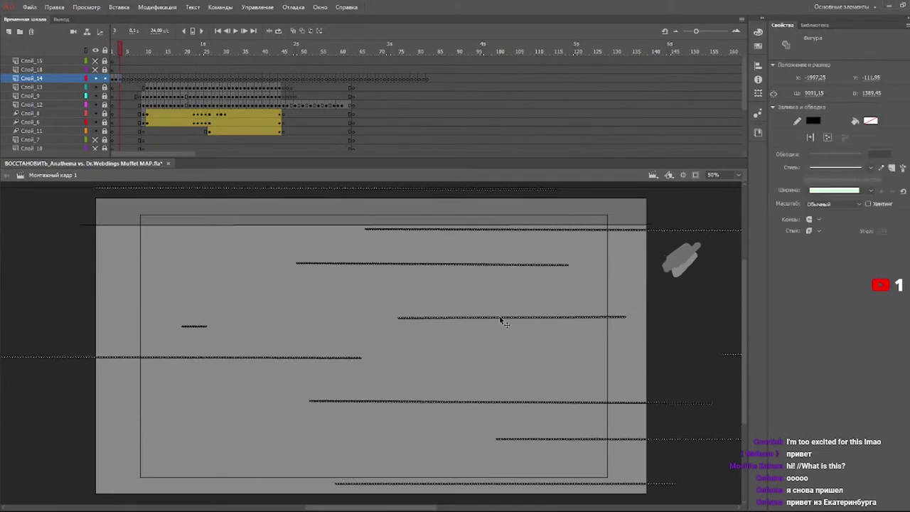
mouse_move(484, 322)
mouse_down()
mouse_move(243, 345)
mouse_move(308, 306)
mouse_up()
drag(491, 306, 187, 306)
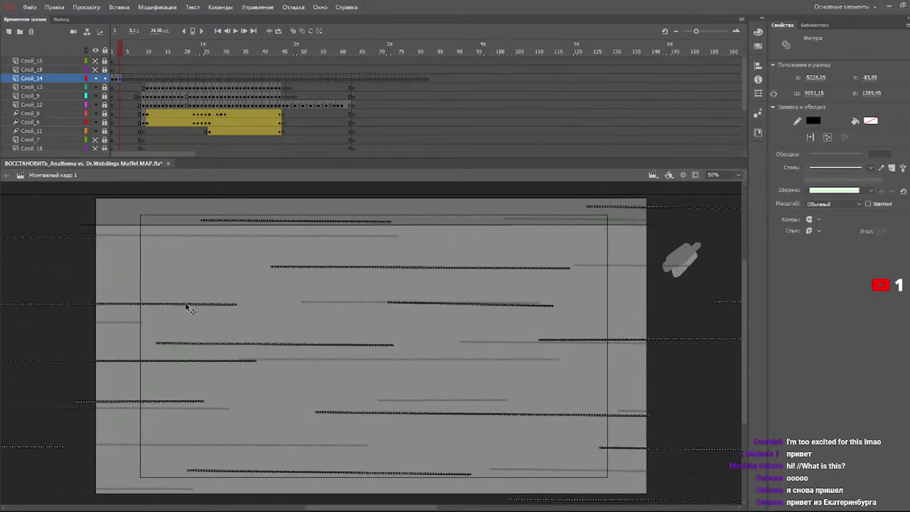
- Paste the lines onto frame 4 of Слой_14, shift them to about X -6637, Y 16, and deselect them
click(124, 78)
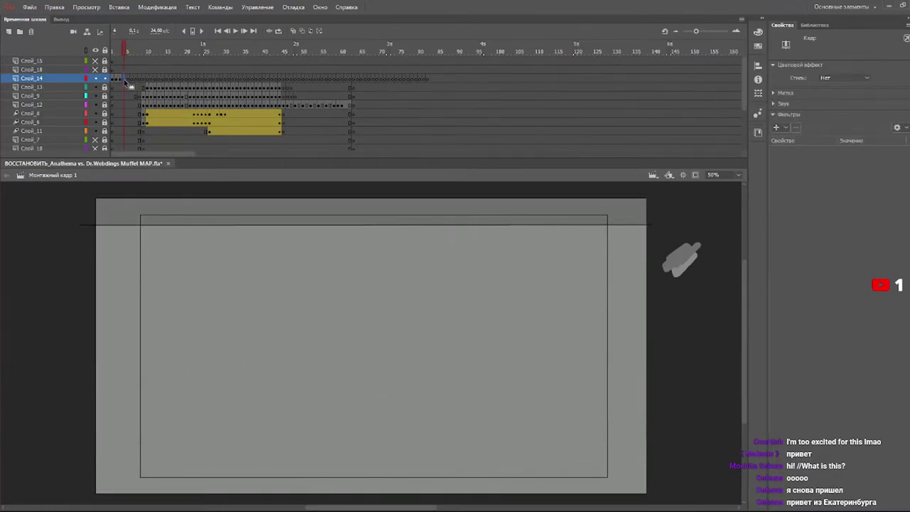
drag(608, 387, 1, 366)
drag(491, 326, 2, 352)
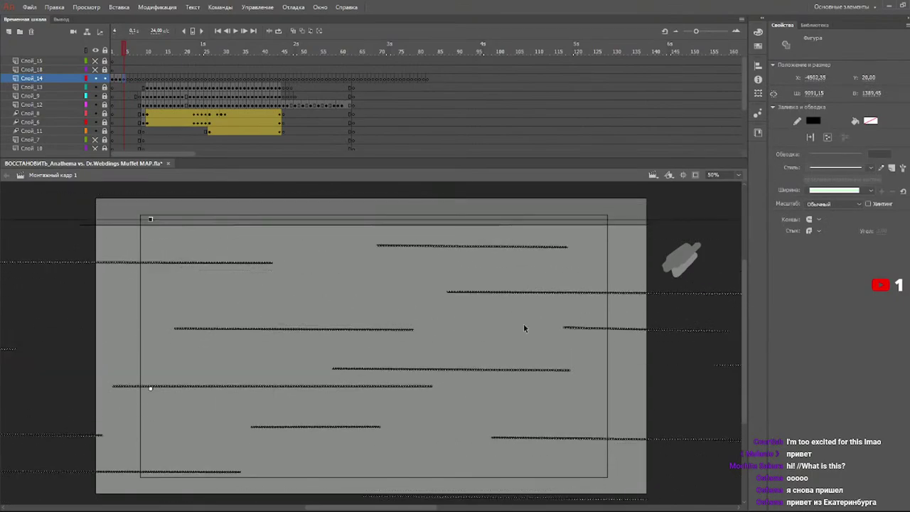
drag(521, 292, 2, 291)
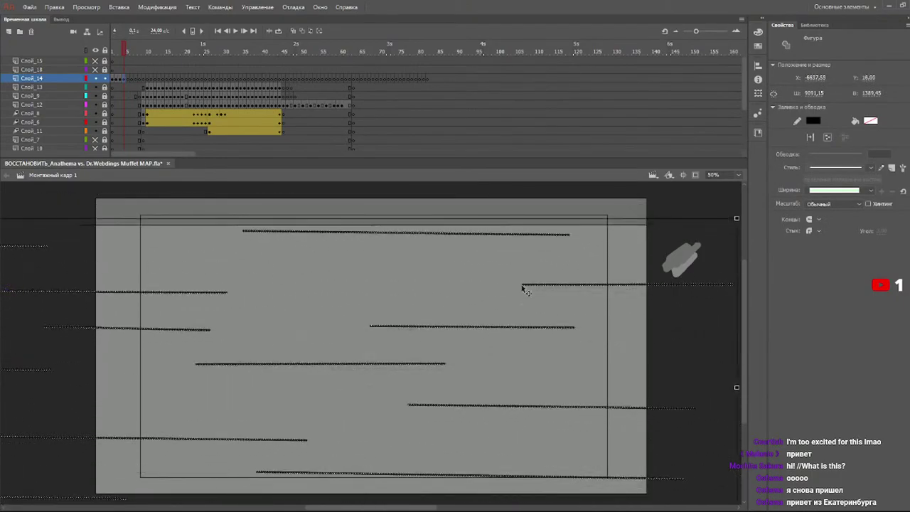
click(531, 287)
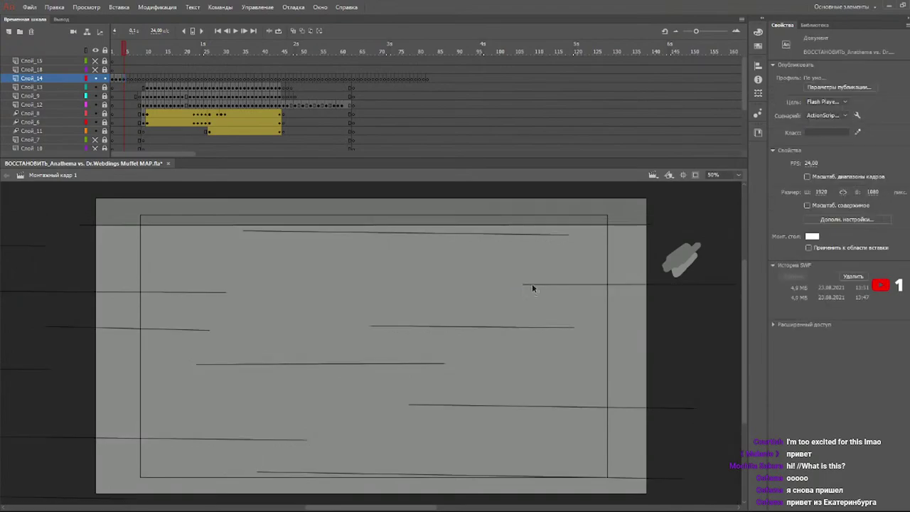
drag(142, 48, 126, 66)
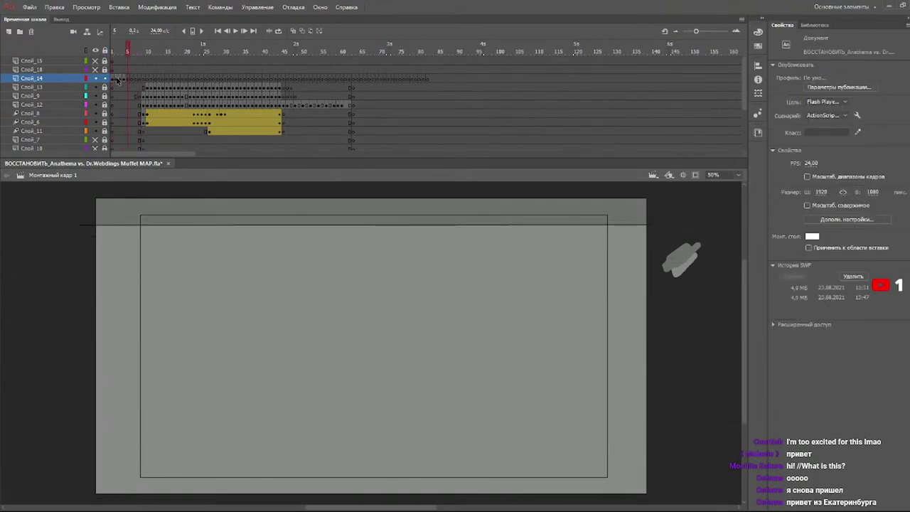
- Give frames 2, 3 and 4 of Слой_14 the 48% alpha colour effect and a blur filter
click(117, 80)
click(849, 80)
click(842, 136)
click(777, 138)
click(798, 158)
click(121, 79)
click(840, 132)
click(776, 137)
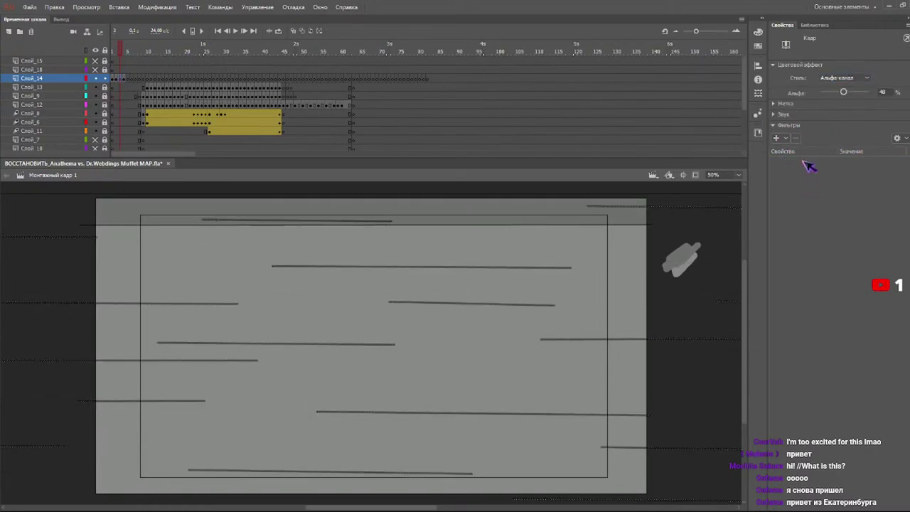
click(124, 79)
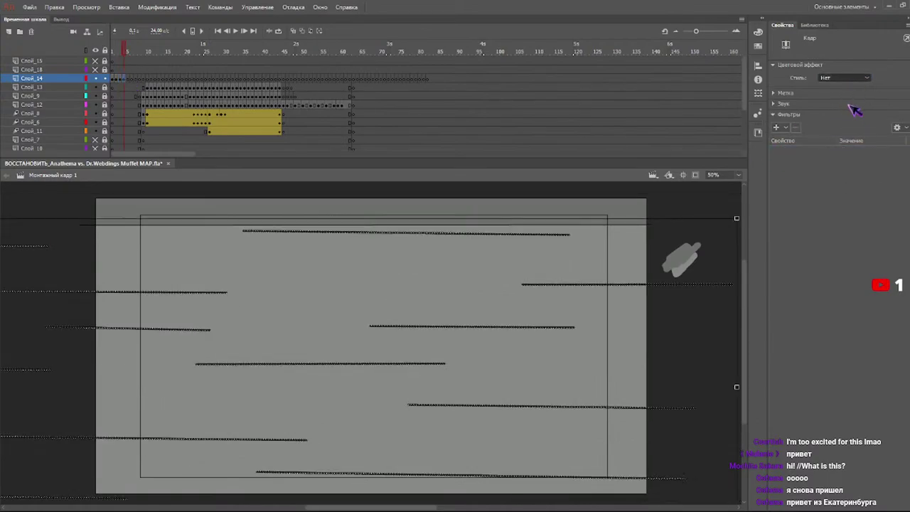
click(840, 133)
click(778, 137)
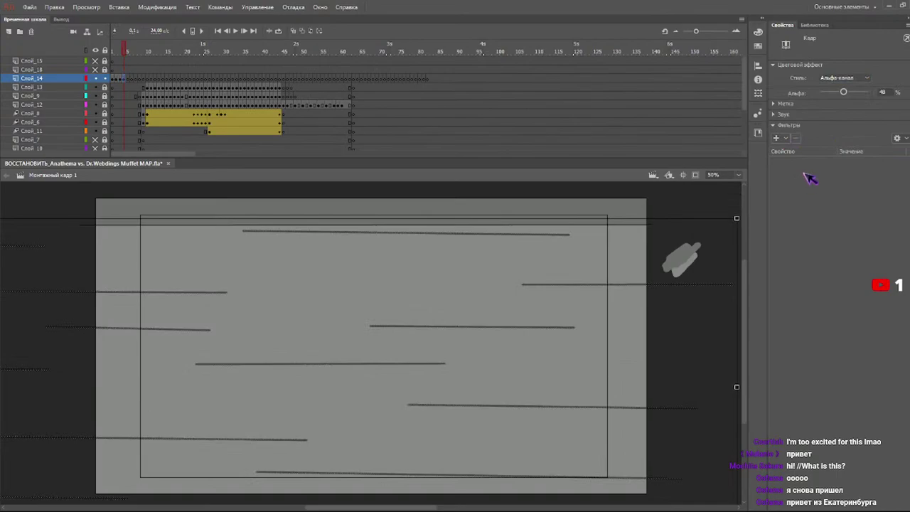
click(805, 162)
- Copy frames 1 to 4 of Слой_14 and paste them over frames 5 to 8
drag(146, 55, 92, 58)
click(93, 60)
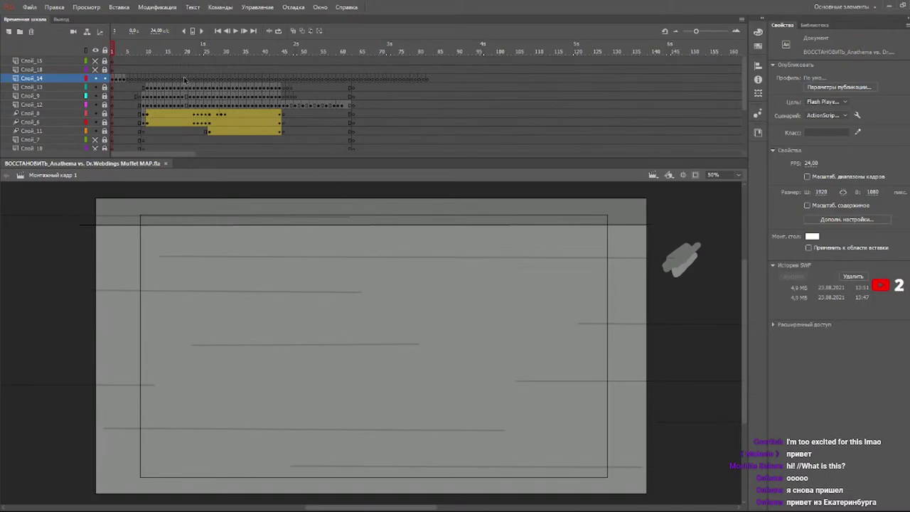
click(125, 77)
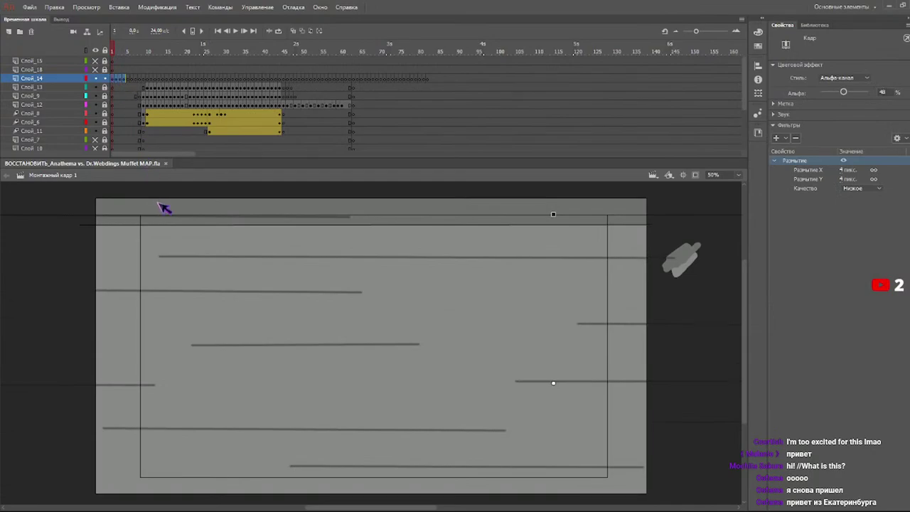
click(124, 78)
click(128, 80)
key(ctrl+alt+v)
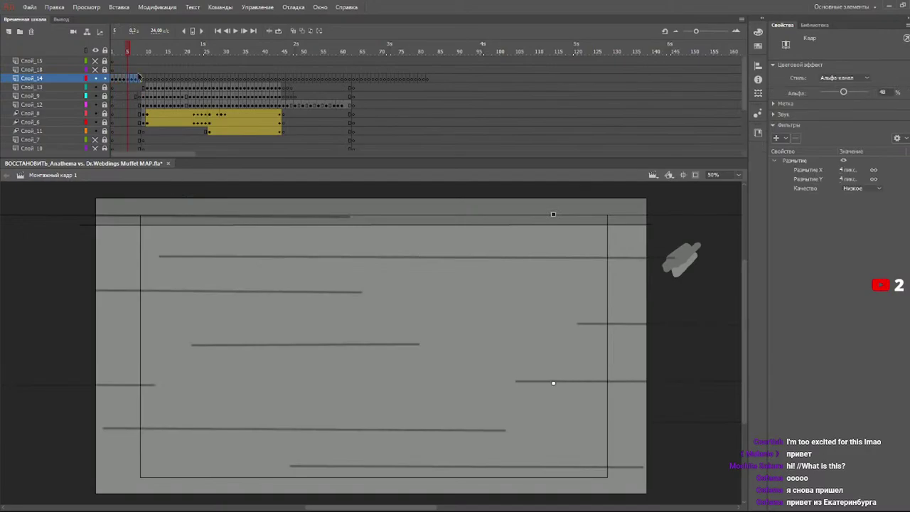
- Paste the copied four-frame line loop on Слой_14 at frames 9, 13, 17 and 21
click(143, 83)
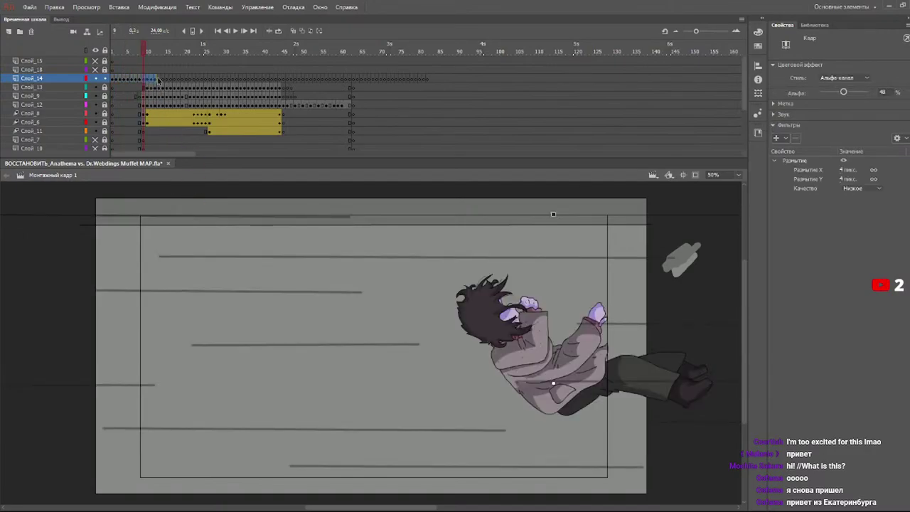
click(159, 82)
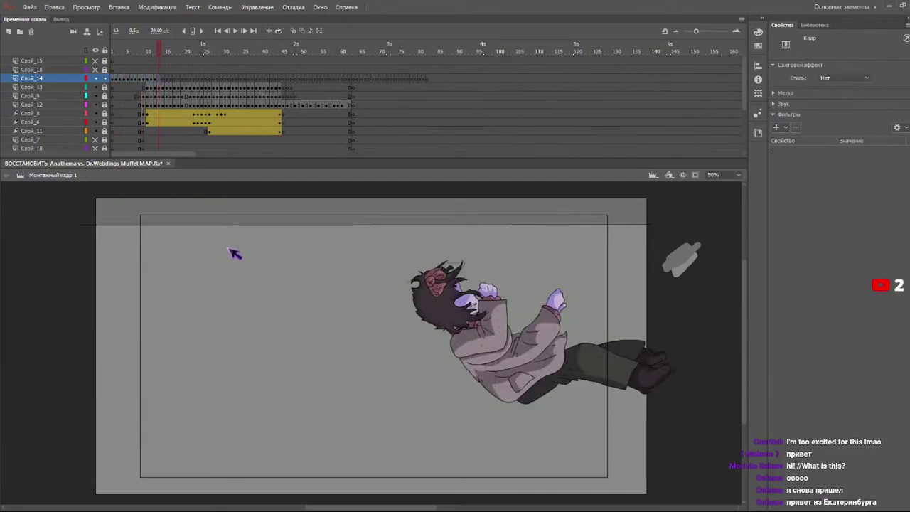
click(175, 82)
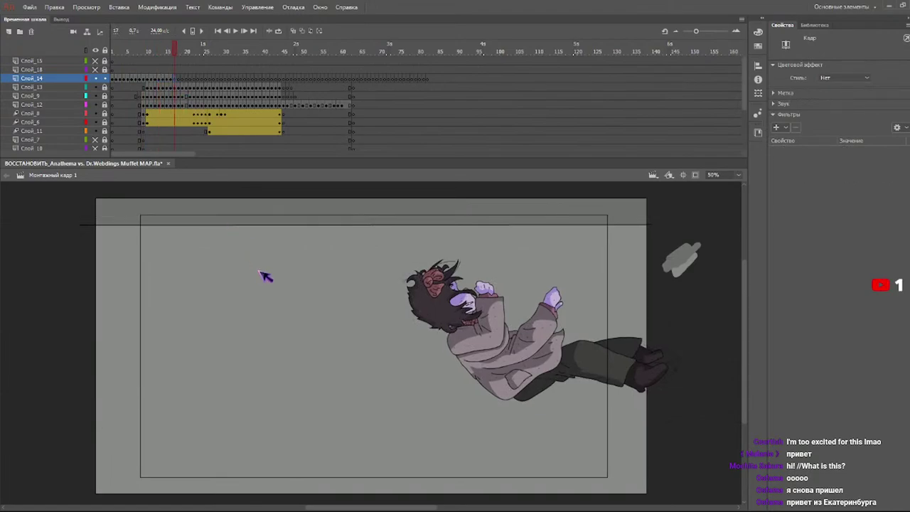
key(ctrl+alt+v)
click(190, 79)
key(ctrl+alt+v)
- Repeat the pasted line loop on Слой_14 at every fourth frame from 25 through 45
click(208, 80)
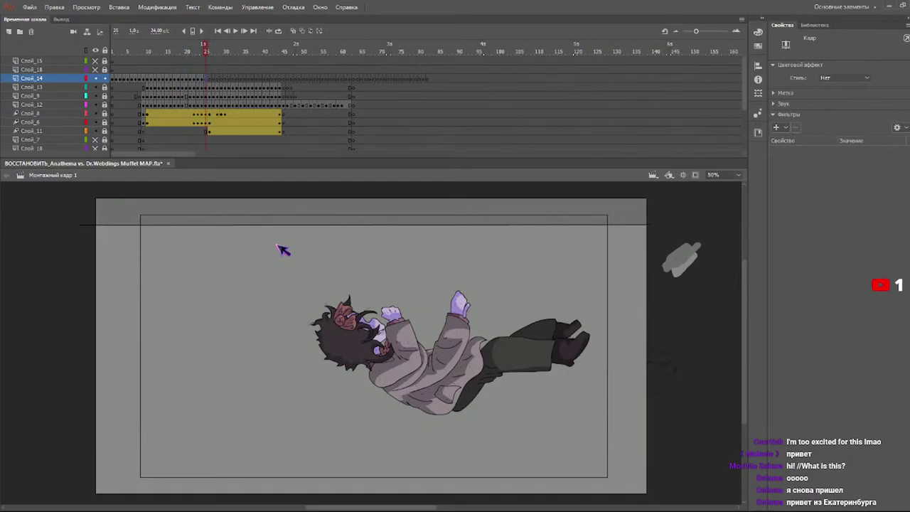
click(225, 80)
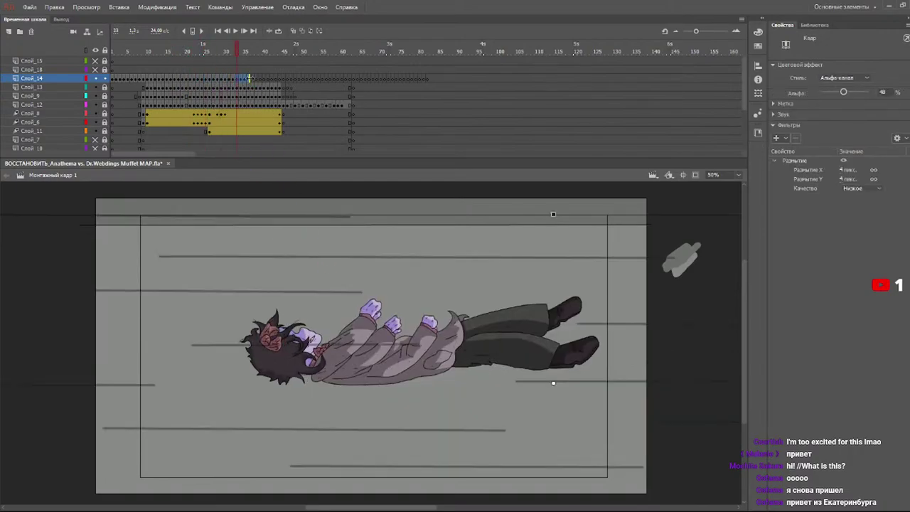
click(250, 81)
click(269, 81)
click(285, 78)
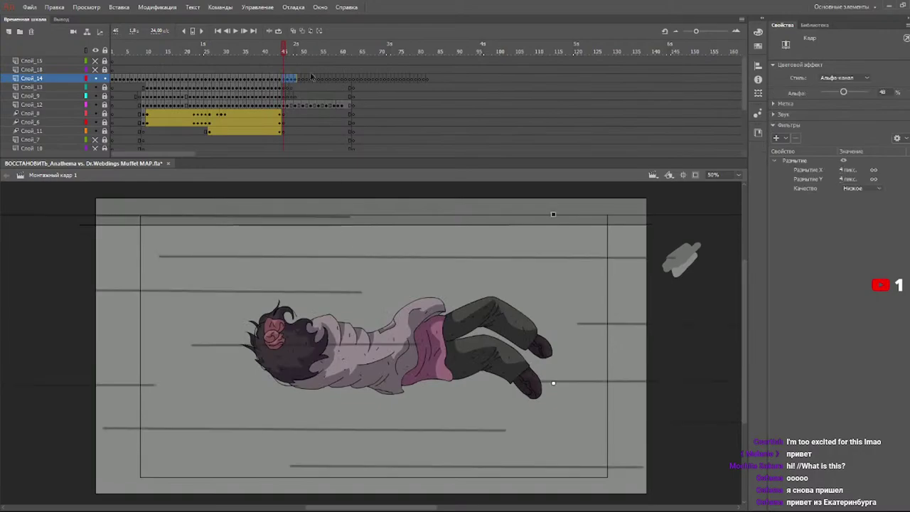
- Repeat the pasted line loop on Слой_14 at every fourth frame from 49 through 81
click(301, 80)
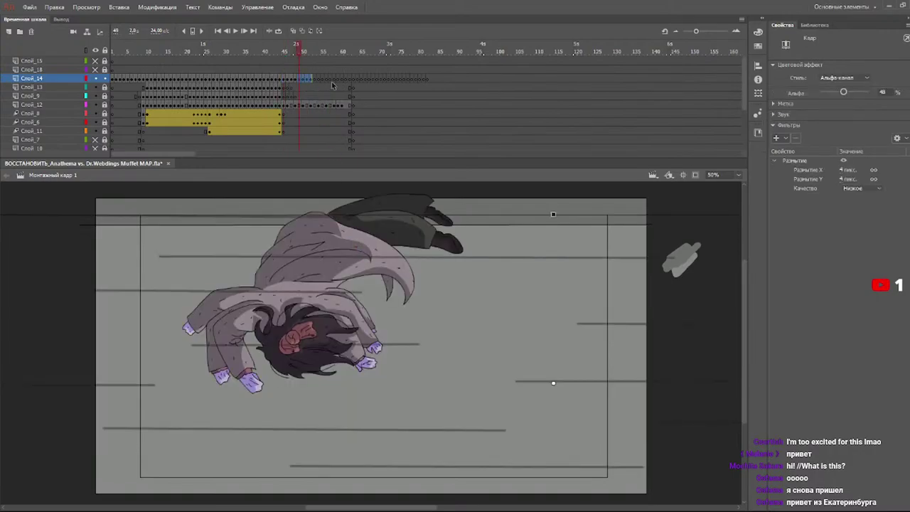
click(315, 79)
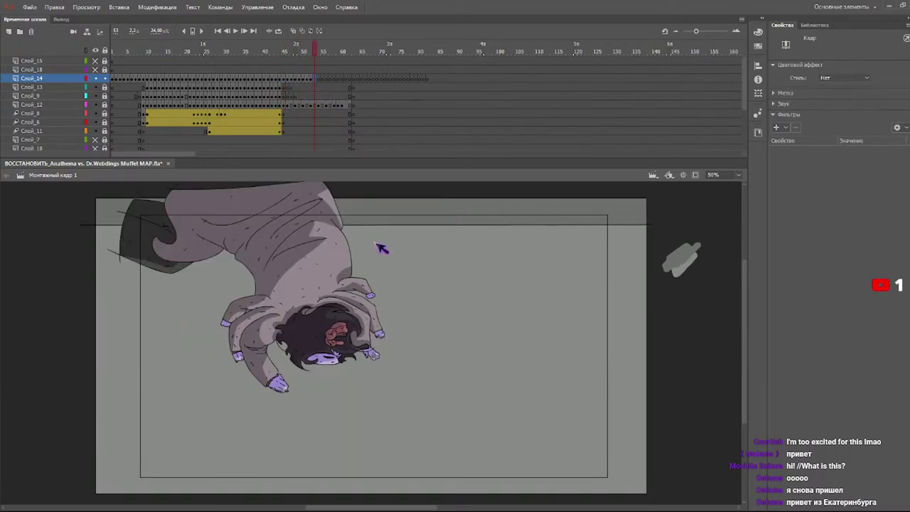
click(331, 80)
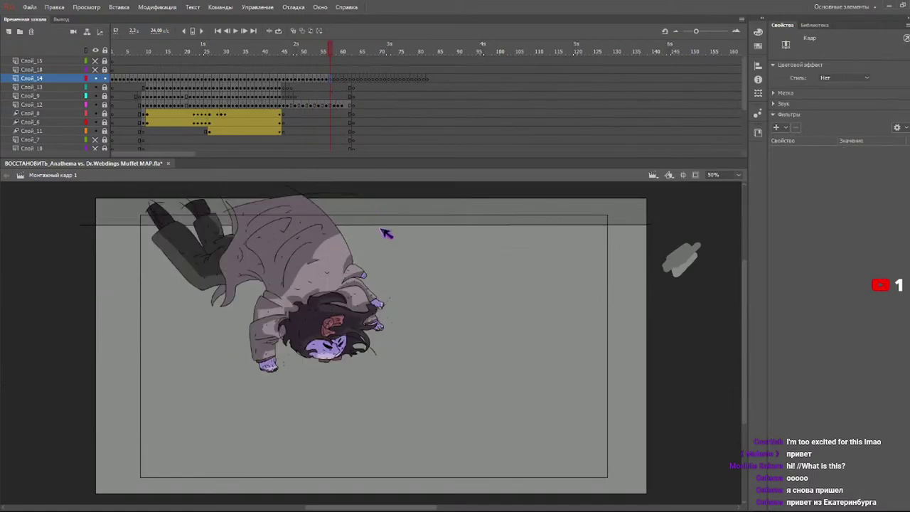
click(335, 79)
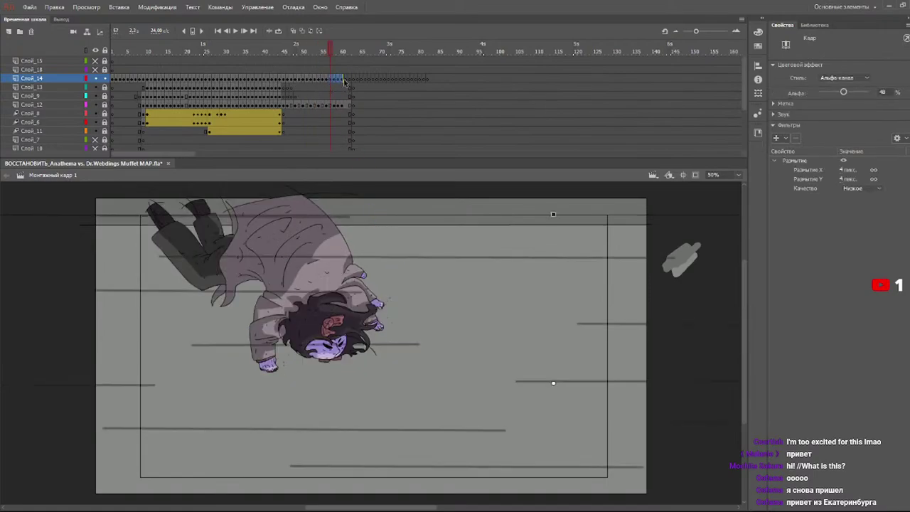
click(344, 79)
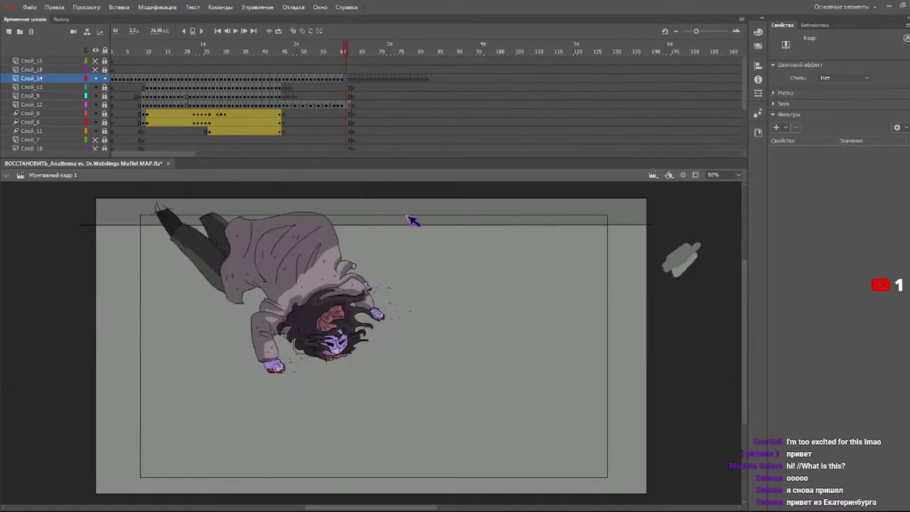
click(361, 79)
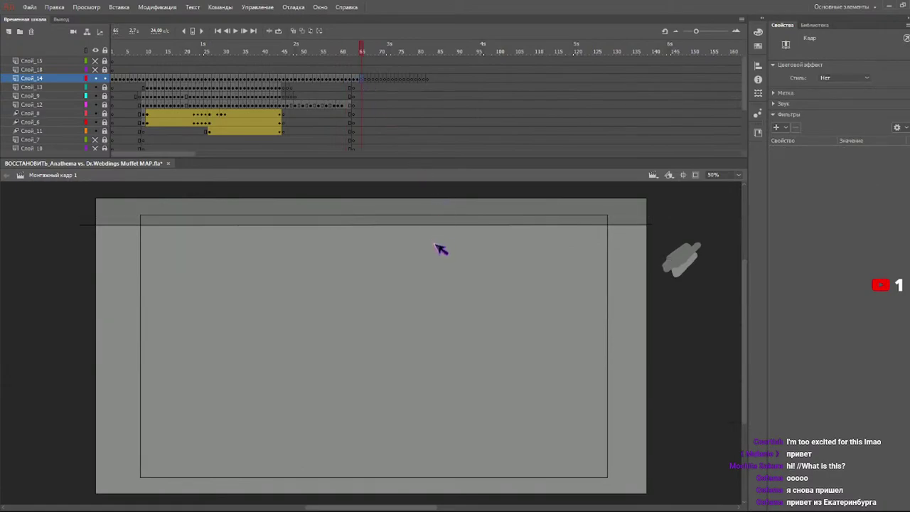
click(377, 79)
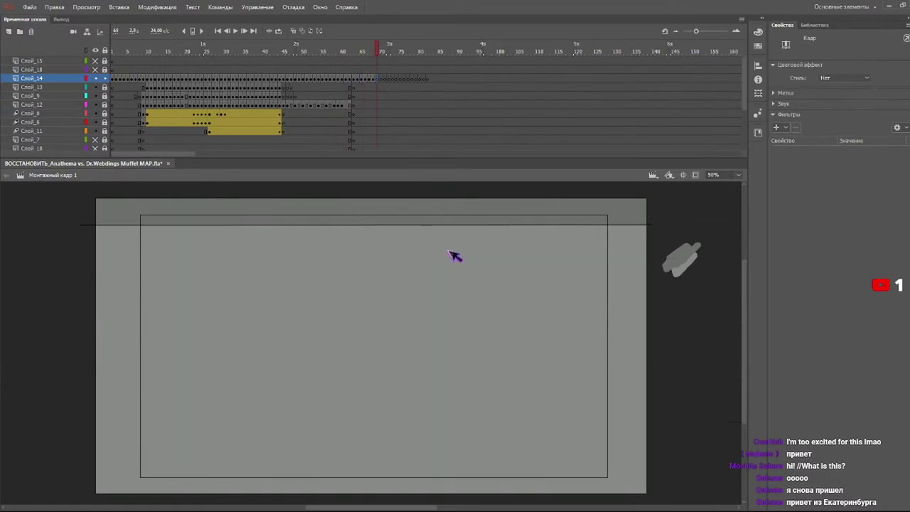
click(392, 79)
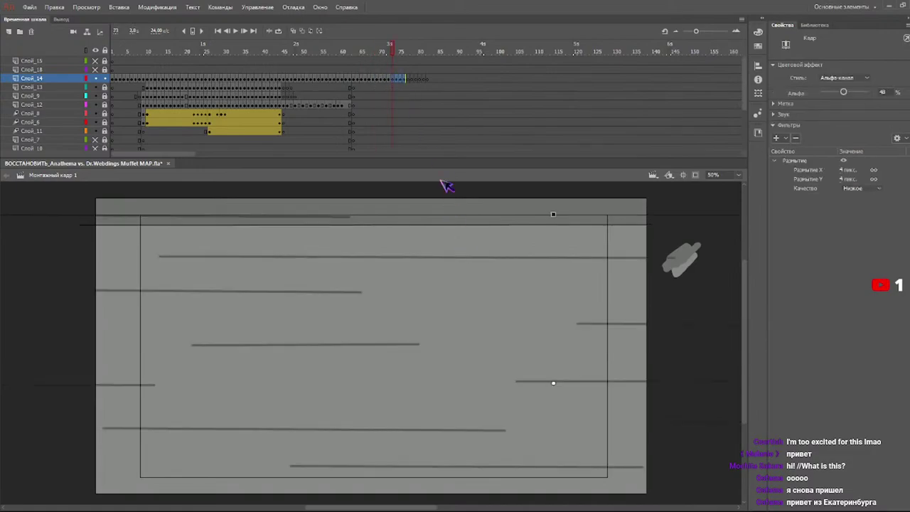
click(408, 80)
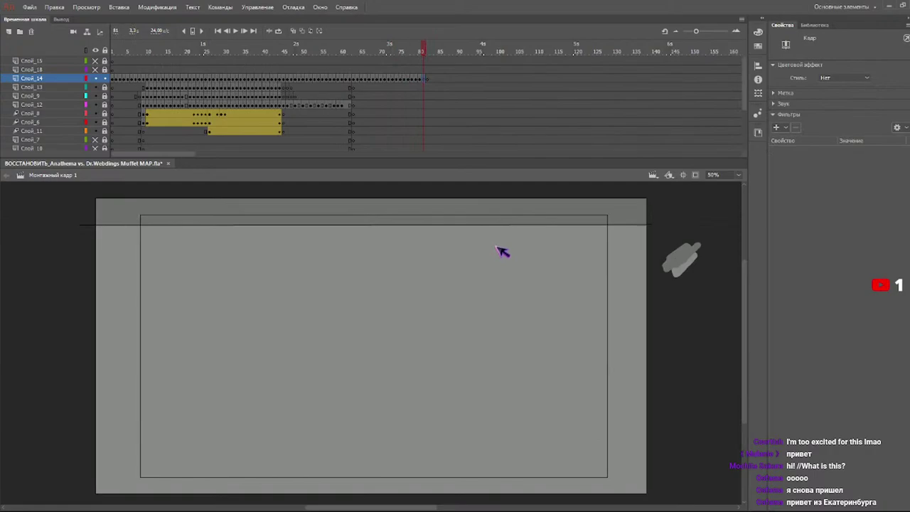
click(438, 80)
click(435, 81)
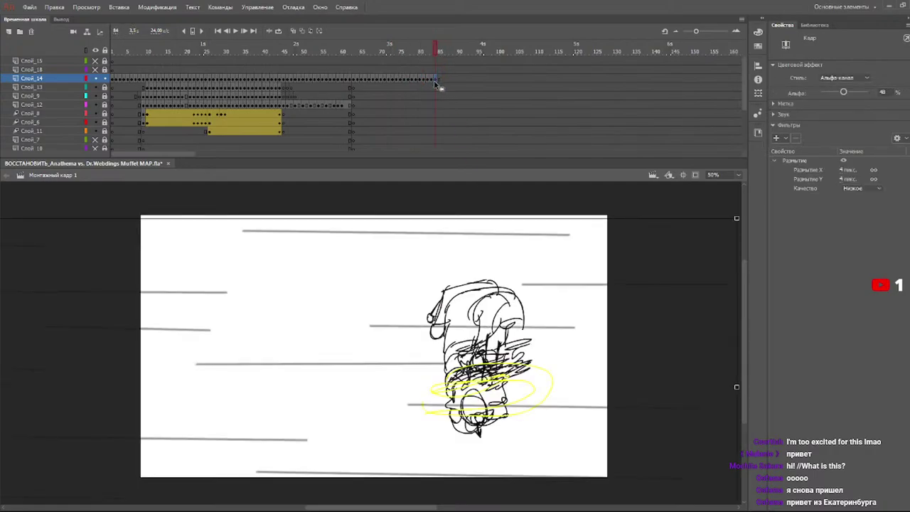
- Play back and scrub through the animation to review the repeated line loop with the falling character
mouse_move(415, 59)
mouse_down()
mouse_move(475, 61)
mouse_move(6, 66)
mouse_up()
key(Return)
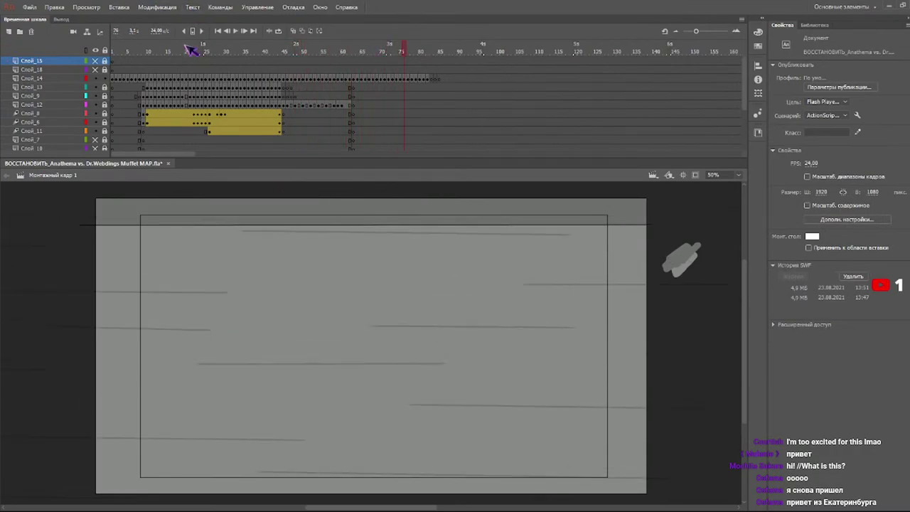
drag(254, 45, 124, 44)
click(149, 51)
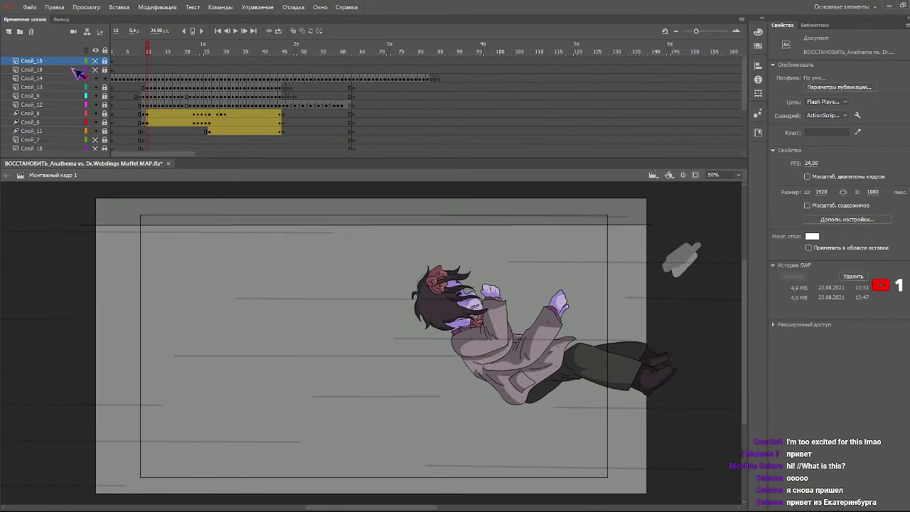
- Move Слой_18 directly below Слой_14 and unlock it for editing
click(73, 69)
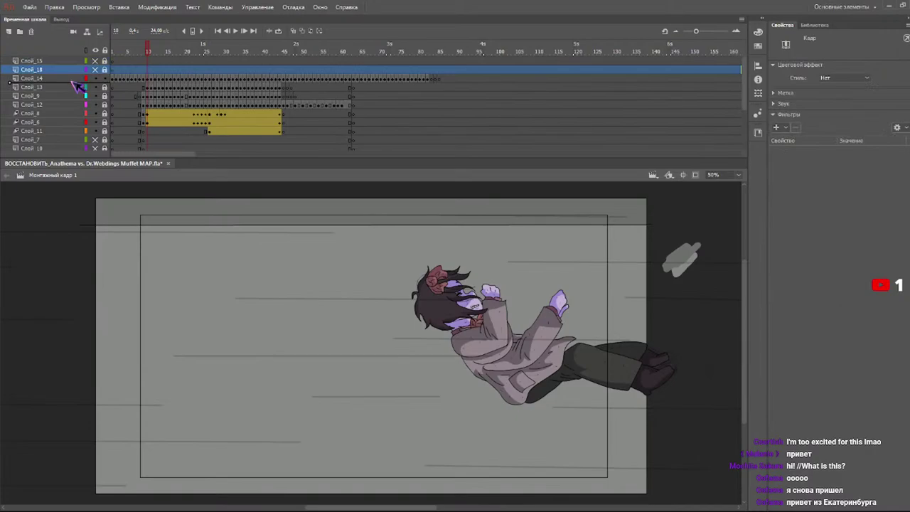
drag(77, 85, 76, 83)
click(156, 83)
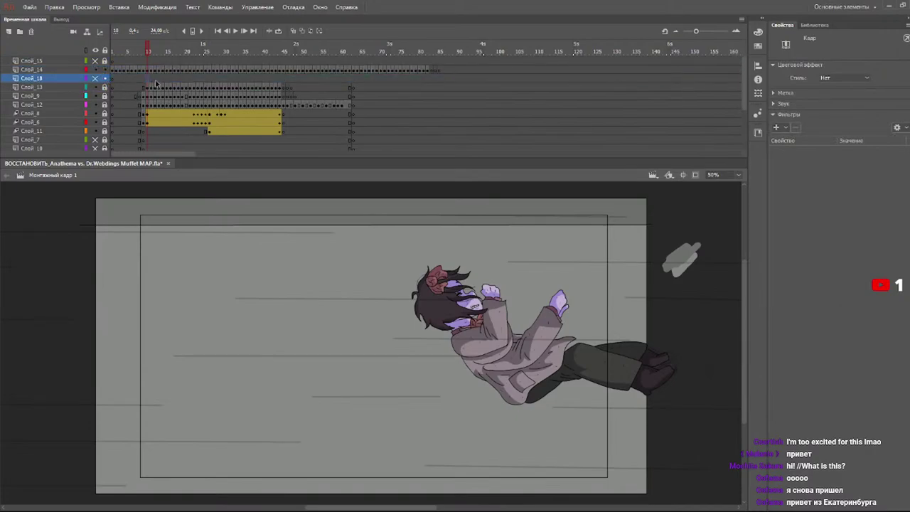
- Insert blank keyframes on Слой_18 at frames 26 and 63 and make the layer visible
click(207, 79)
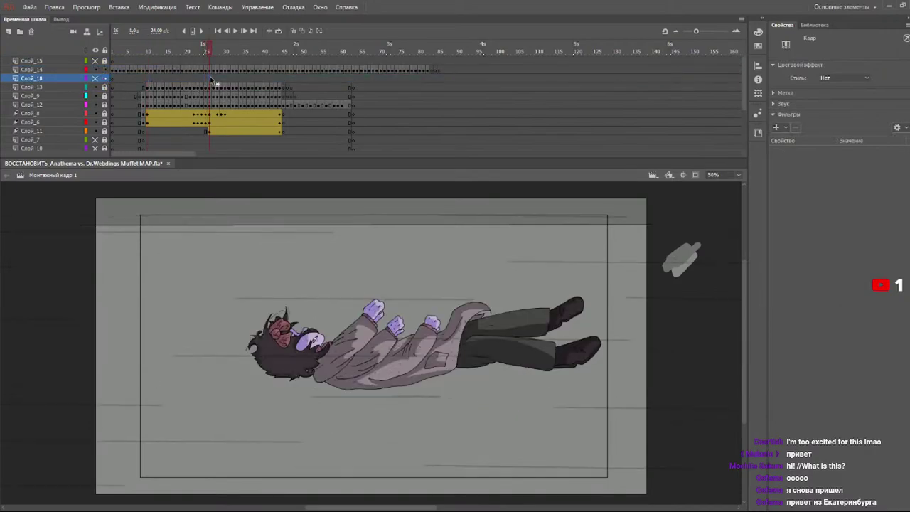
click(355, 82)
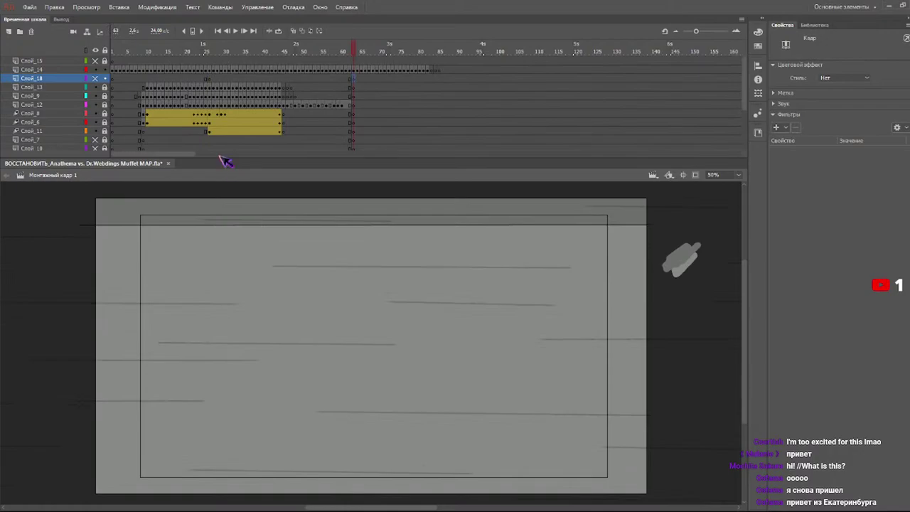
click(207, 82)
click(97, 78)
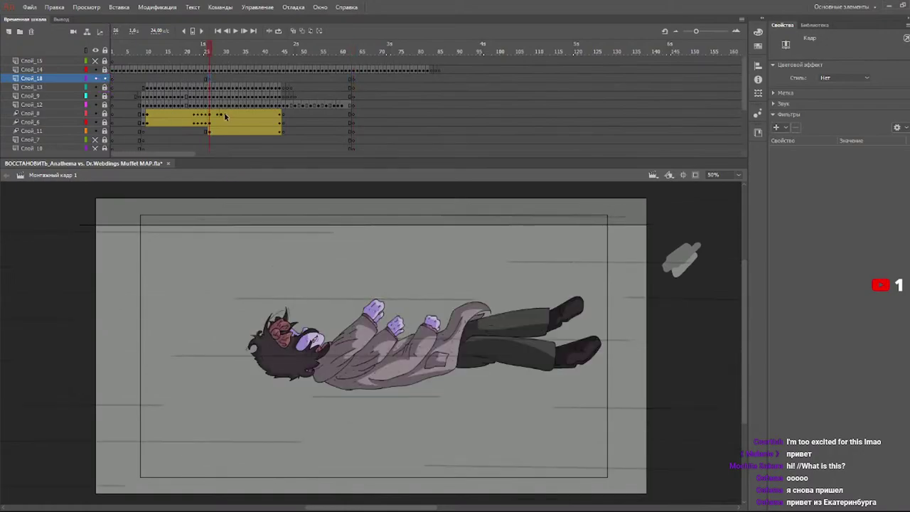
- Outline a wavy shape under the coat on frame 26 of Слой_18 with a size 2 dark grey brush, and add a blank keyframe at 27
key(b)
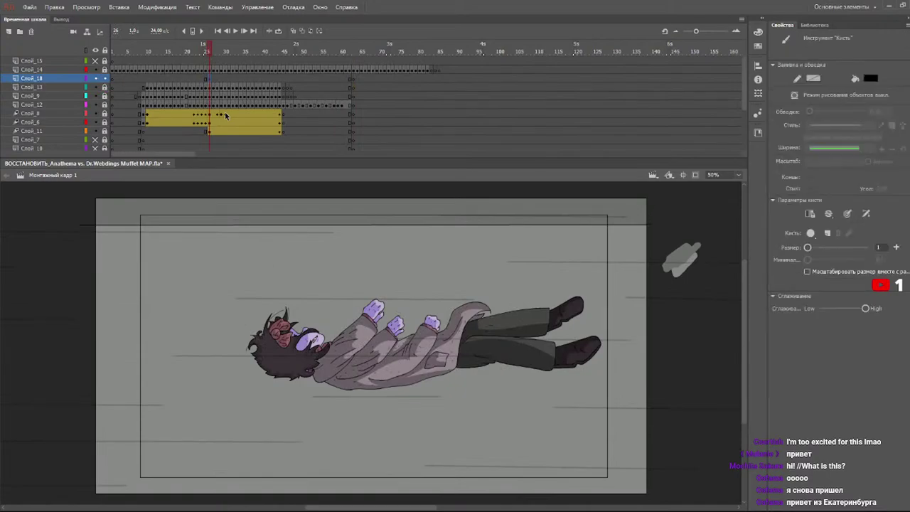
click(869, 80)
click(879, 246)
text(2)
key(Return)
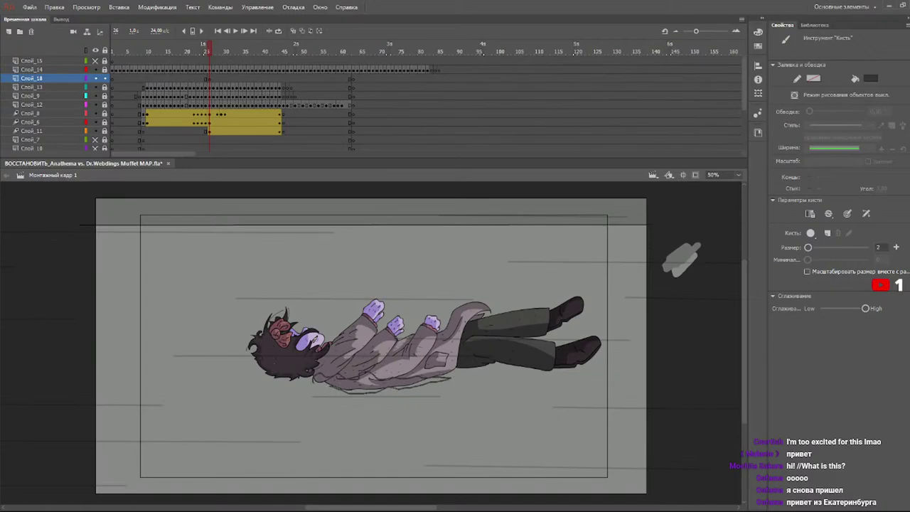
drag(419, 385, 443, 380)
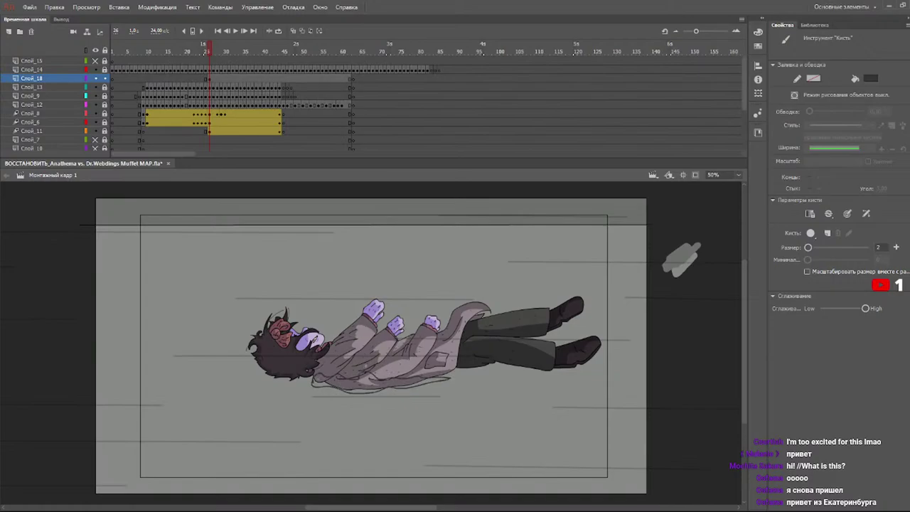
key(F7)
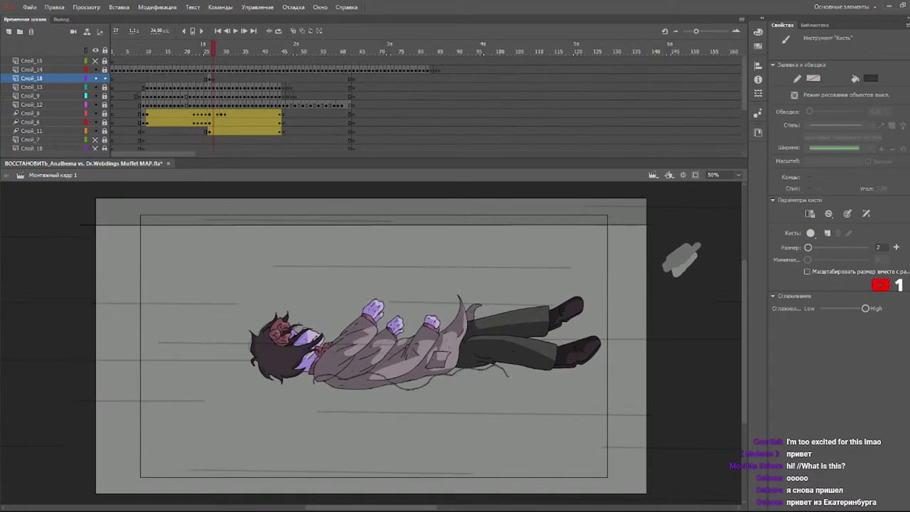
drag(605, 376, 521, 383)
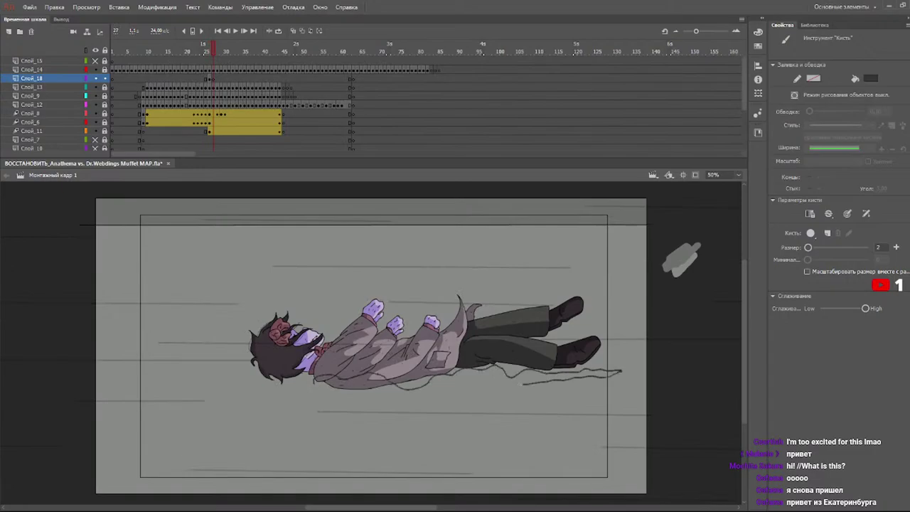
drag(418, 394, 331, 389)
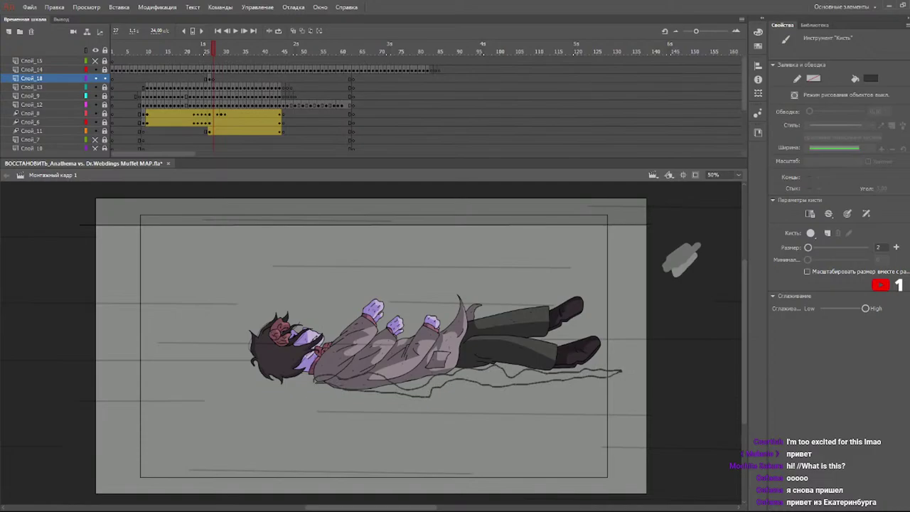
key(ctrl+z)
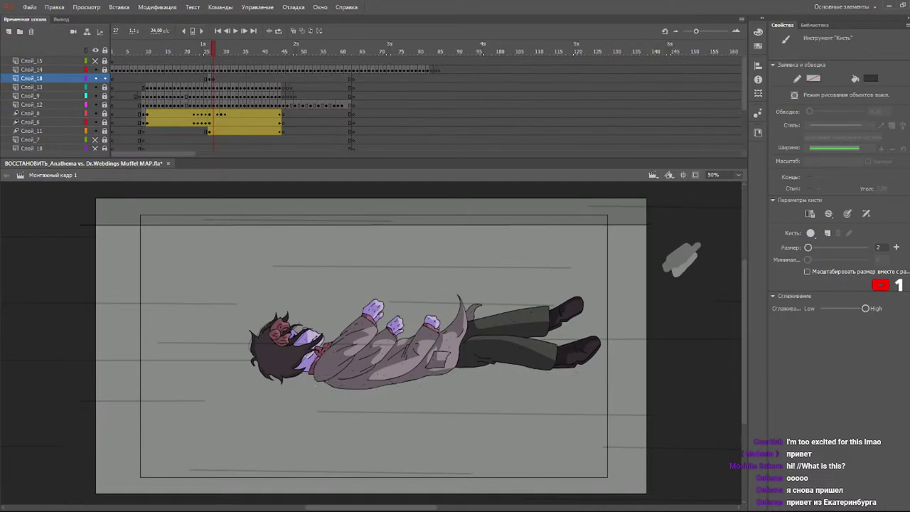
- Draw the closed outline of a long trailing shape, from the neck to past the feet, on frames 27 and 28 of Слой_18
drag(442, 383, 631, 384)
mouse_move(517, 366)
mouse_down()
mouse_move(455, 360)
mouse_move(331, 377)
mouse_up()
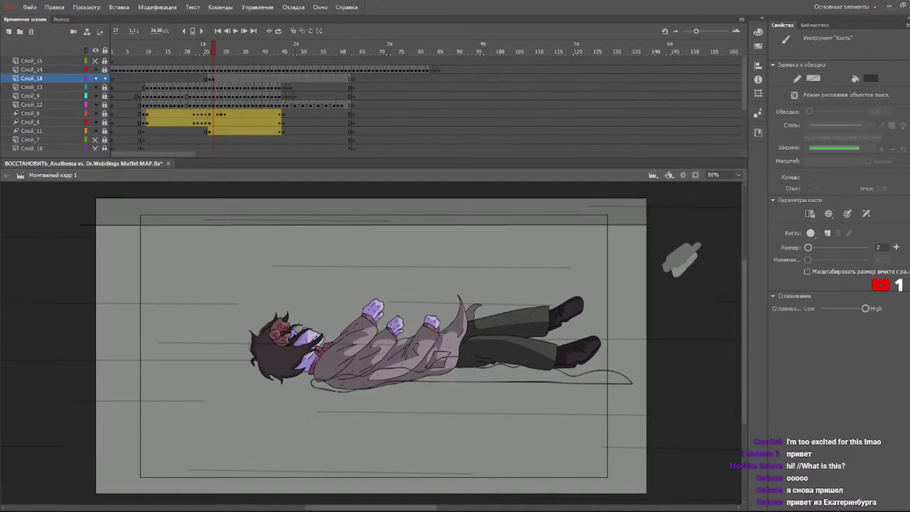
key(period)
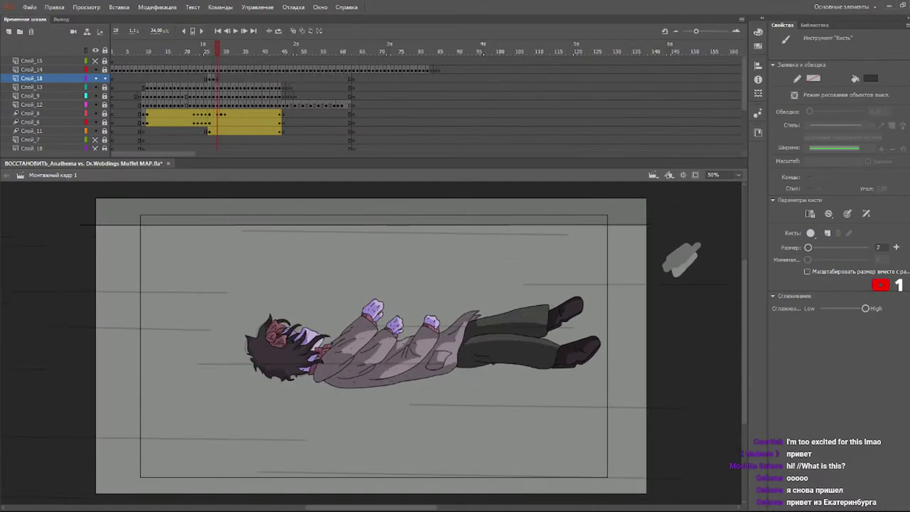
drag(386, 377, 425, 369)
mouse_move(483, 366)
mouse_down()
mouse_move(638, 380)
mouse_move(315, 387)
mouse_up()
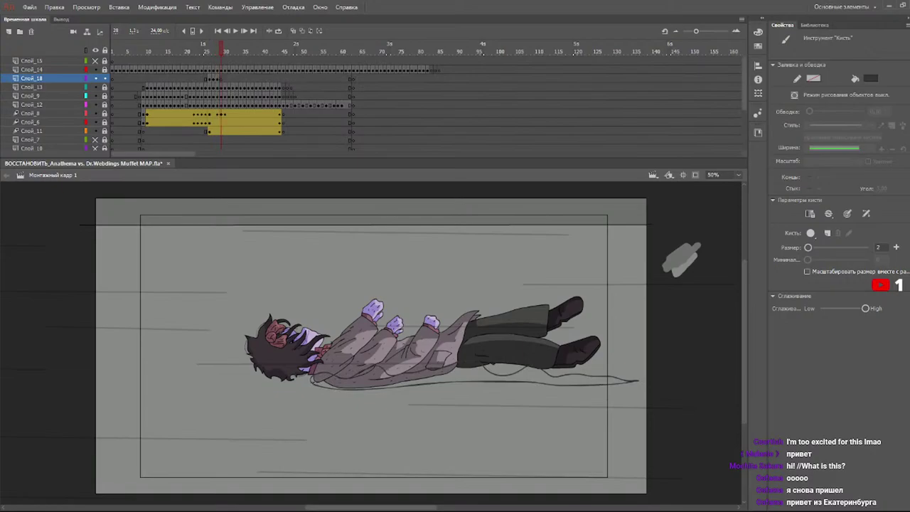
- Draw new variations of the long trailing outline under the body on frames 29 and 30 of Слой_18
key(.)
mouse_move(323, 378)
mouse_down()
mouse_move(458, 369)
mouse_move(618, 373)
mouse_move(390, 386)
mouse_up()
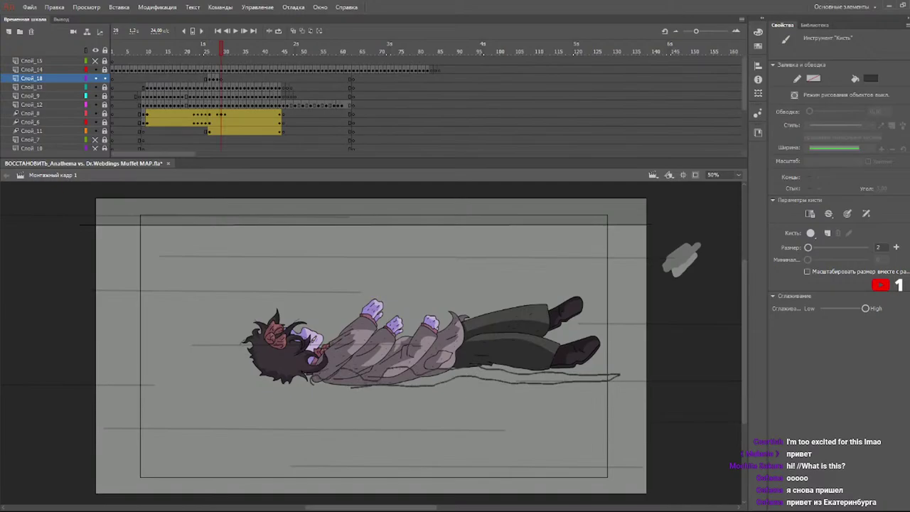
key(period)
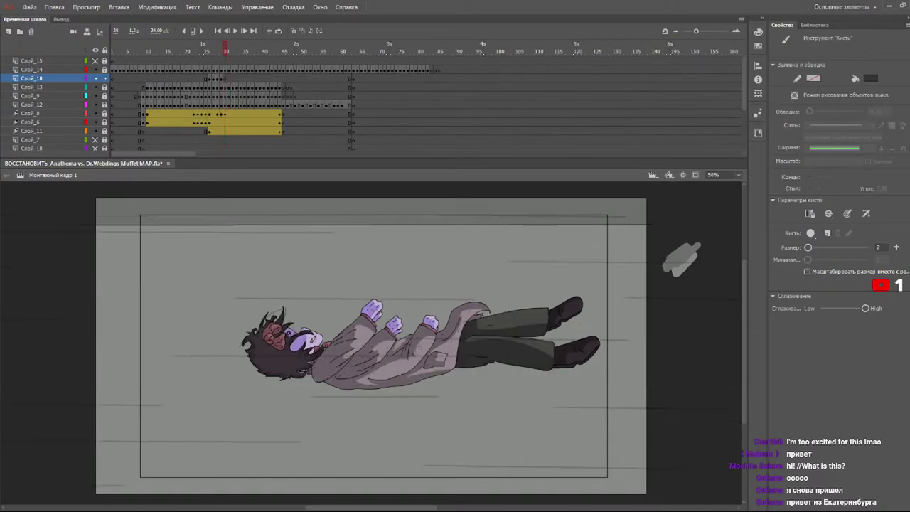
mouse_move(391, 378)
mouse_down()
mouse_move(442, 369)
mouse_move(606, 376)
mouse_move(344, 394)
mouse_up()
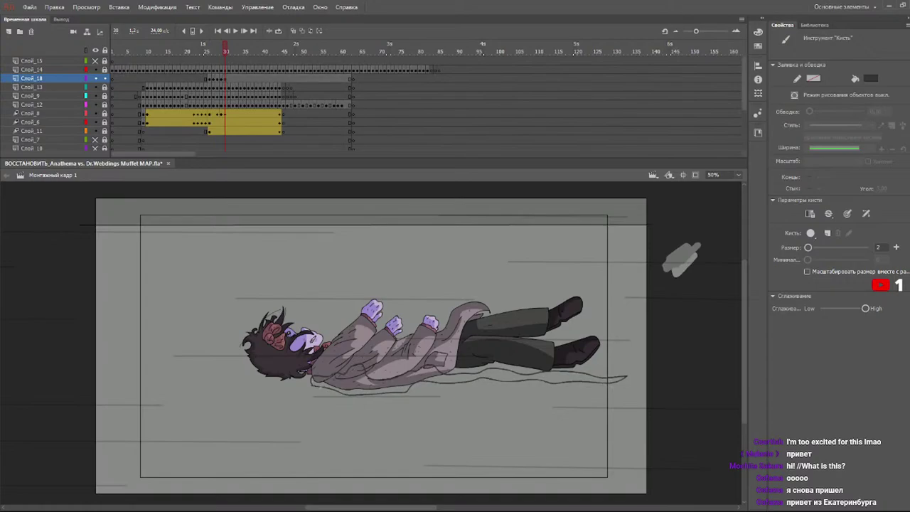
- Fill the outlined shapes on frame 30 and frames 26 through 29 of Слой_18 with dark grey
key(k)
click(353, 393)
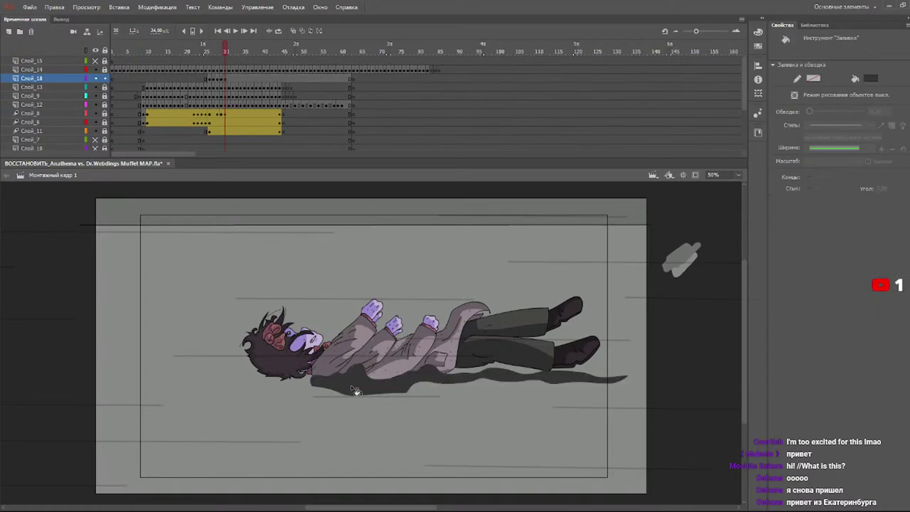
drag(217, 45, 217, 49)
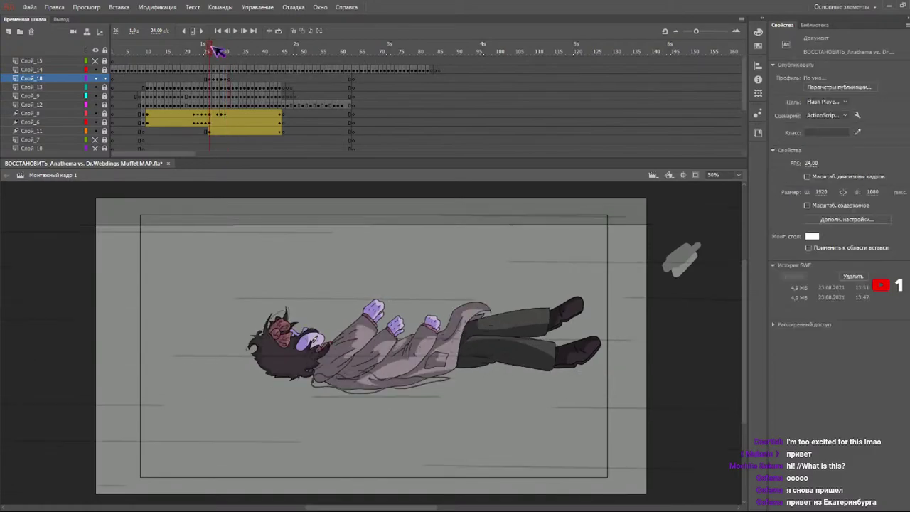
click(351, 388)
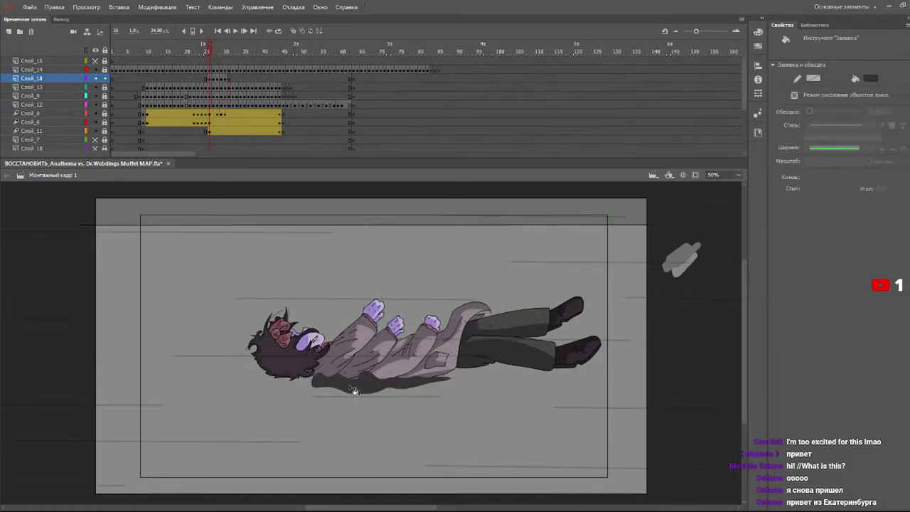
key(.)
click(355, 390)
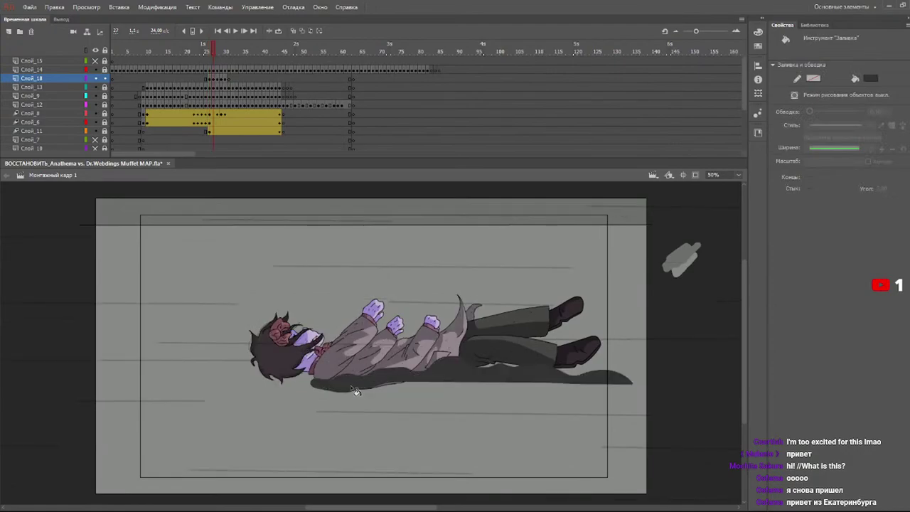
key(.)
click(352, 387)
key(.)
click(356, 390)
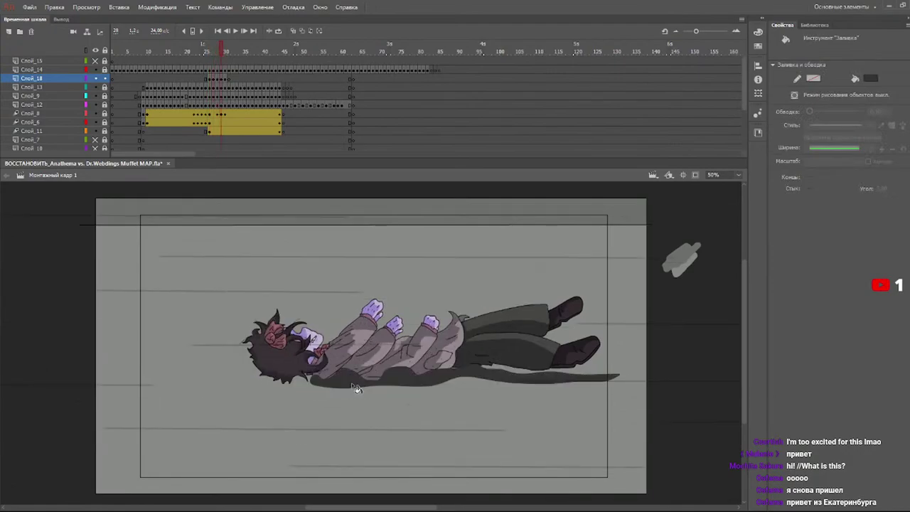
- Add consecutive blank keyframes on Слой_18 from frame 32 through frame 61
key(.)
click(233, 47)
drag(232, 45, 291, 50)
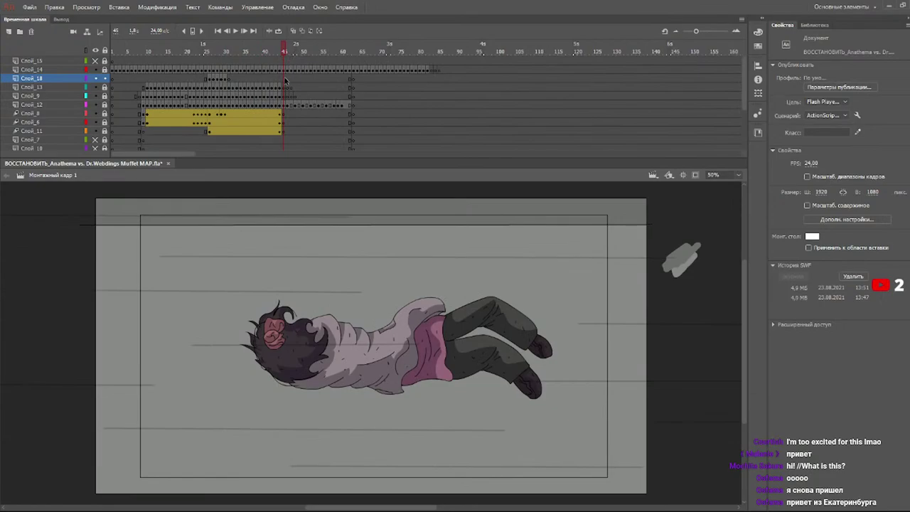
click(283, 81)
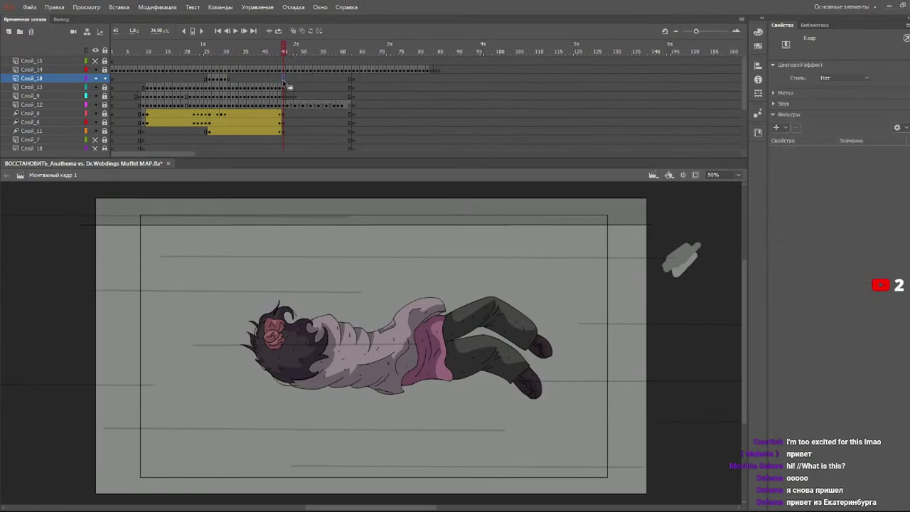
click(233, 81)
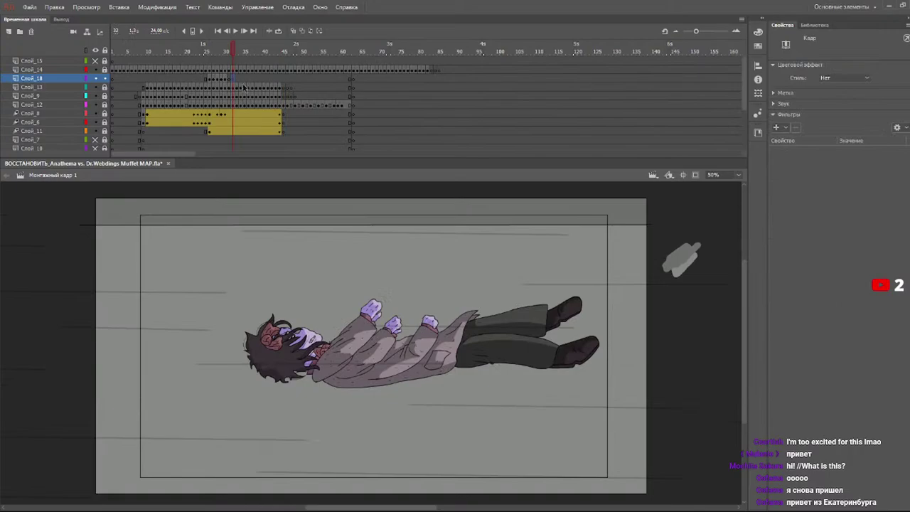
key(F7)
key(F7)
key(F7)
key(F7)
key(F7)
key(F7)
key(F7)
key(F7)
key(F7)
key(F7)
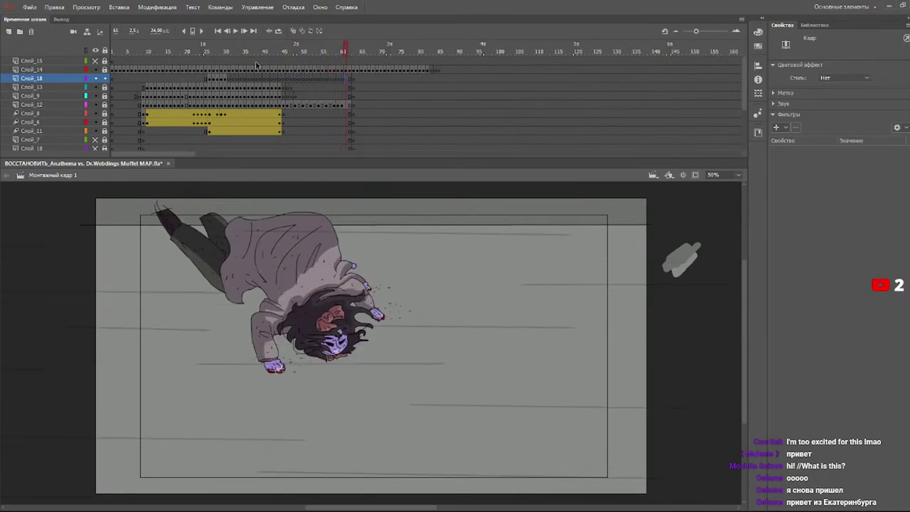
- Draw a long trailing shape under the curled body on frame 45 of Слой_18 and fill it with dark grey
click(287, 80)
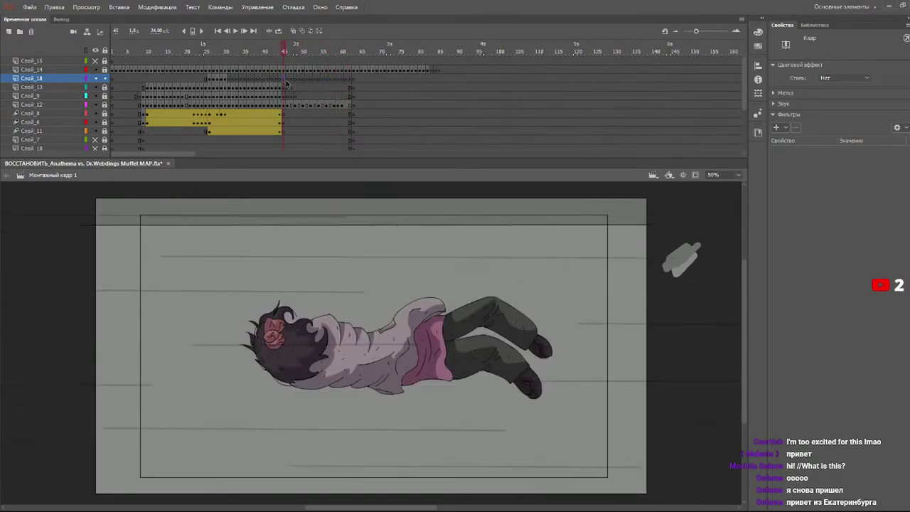
key(b)
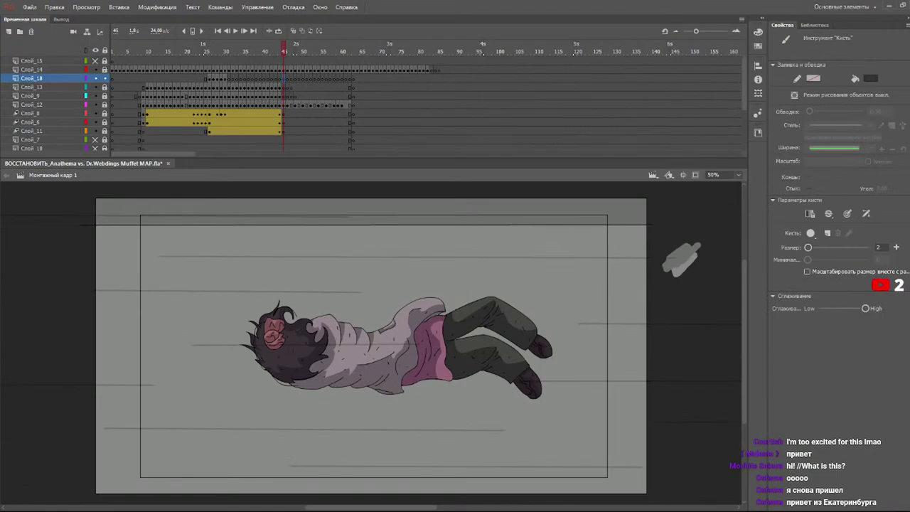
mouse_move(324, 378)
mouse_down()
mouse_move(631, 378)
mouse_move(606, 389)
mouse_move(307, 390)
mouse_up()
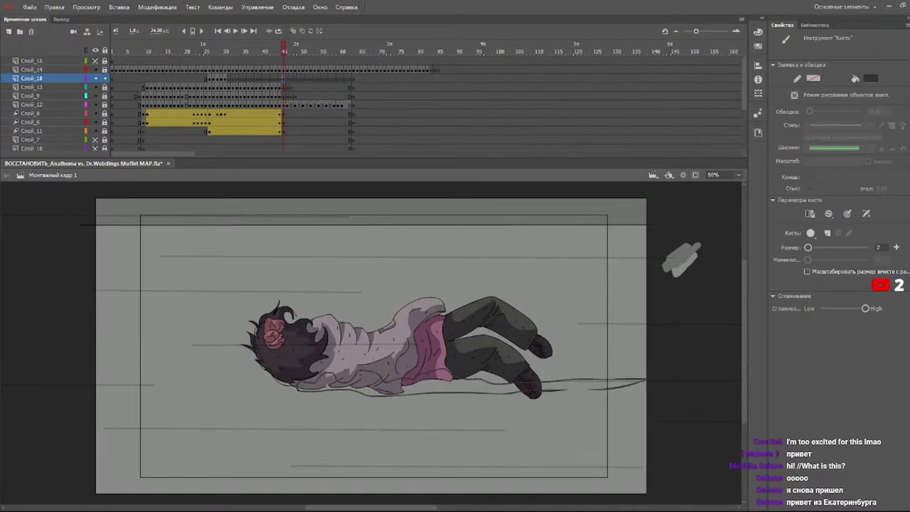
key(k)
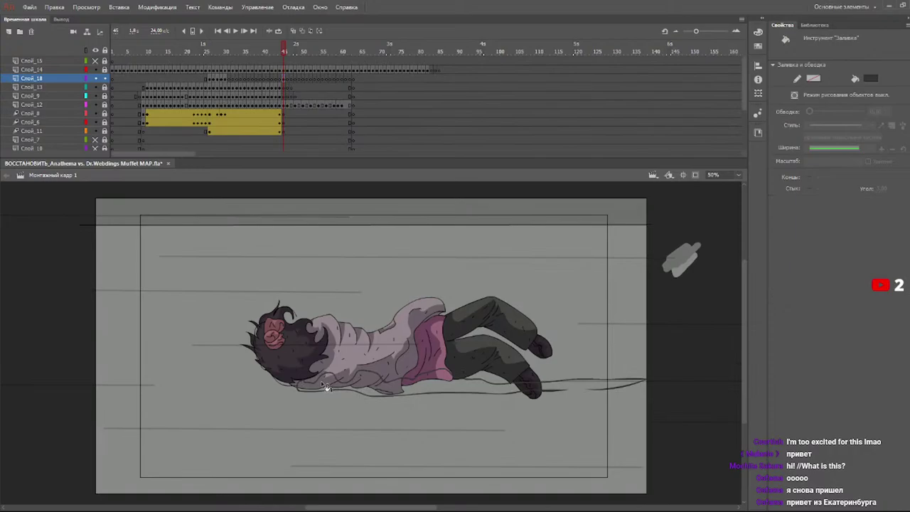
key(b)
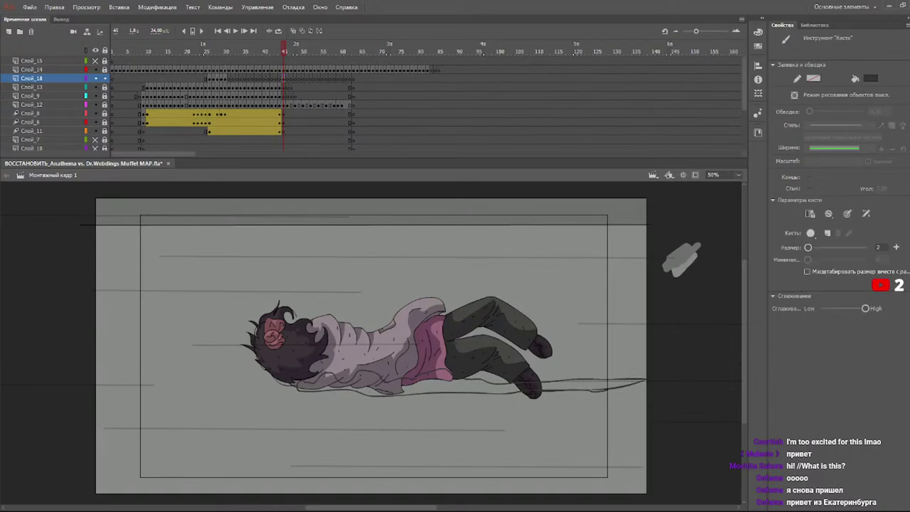
key(k)
click(596, 391)
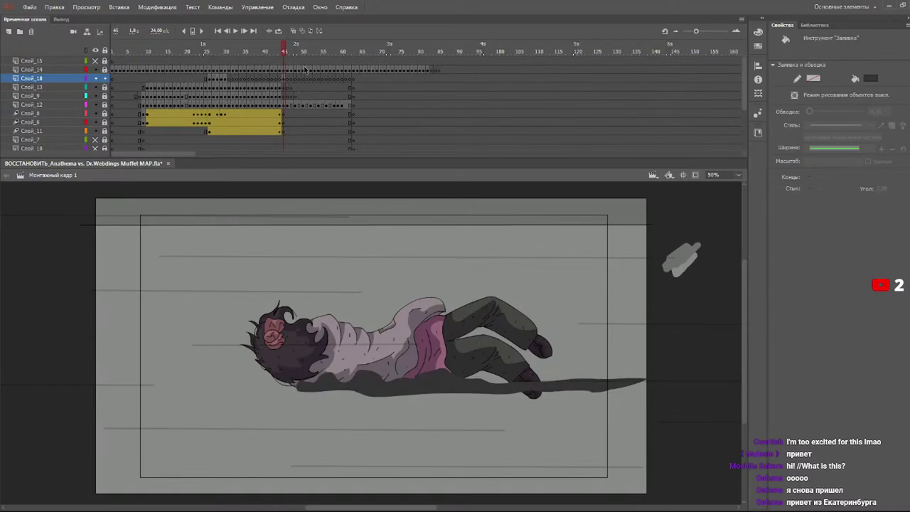
- Outline four short tapering streaks trailing behind the lower hands on frame 46 of Слой_18
key(period)
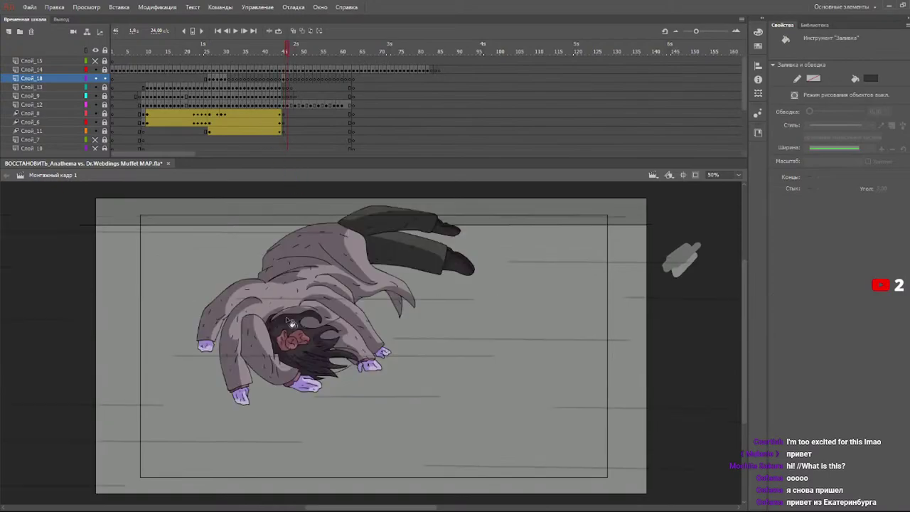
key(b)
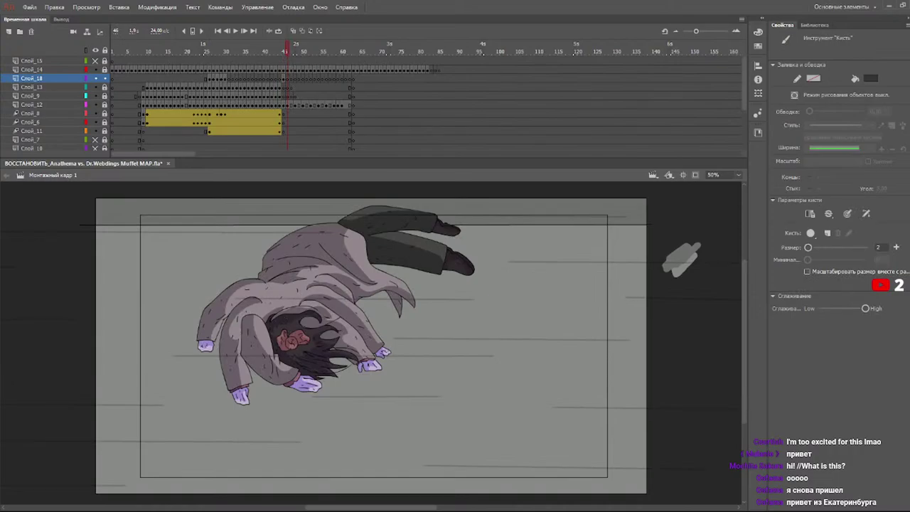
mouse_move(363, 385)
mouse_down()
mouse_move(420, 386)
mouse_move(314, 394)
mouse_move(406, 366)
mouse_move(466, 372)
mouse_move(403, 350)
mouse_move(445, 352)
mouse_up()
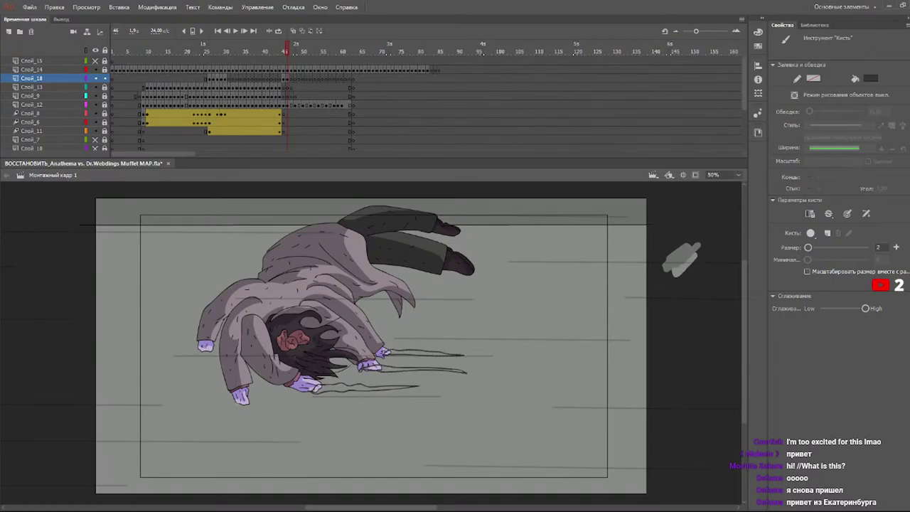
mouse_move(254, 400)
mouse_down()
mouse_move(332, 402)
mouse_move(274, 409)
mouse_up()
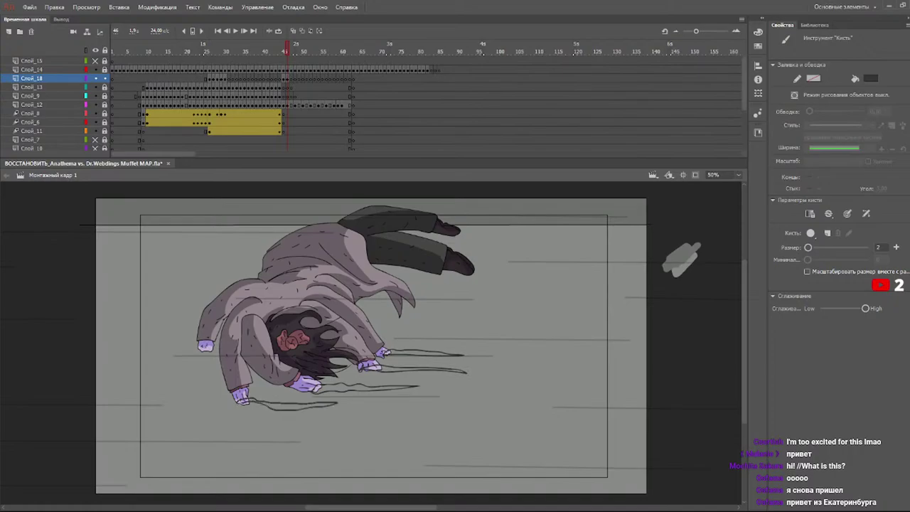
- Fill the four hand streaks on frame 46 with dark grey
key(k)
click(288, 410)
click(348, 388)
click(389, 371)
click(402, 354)
- Outline four longer wavy streaks trailing behind the lower hands on frame 47 of Слой_18
key(.)
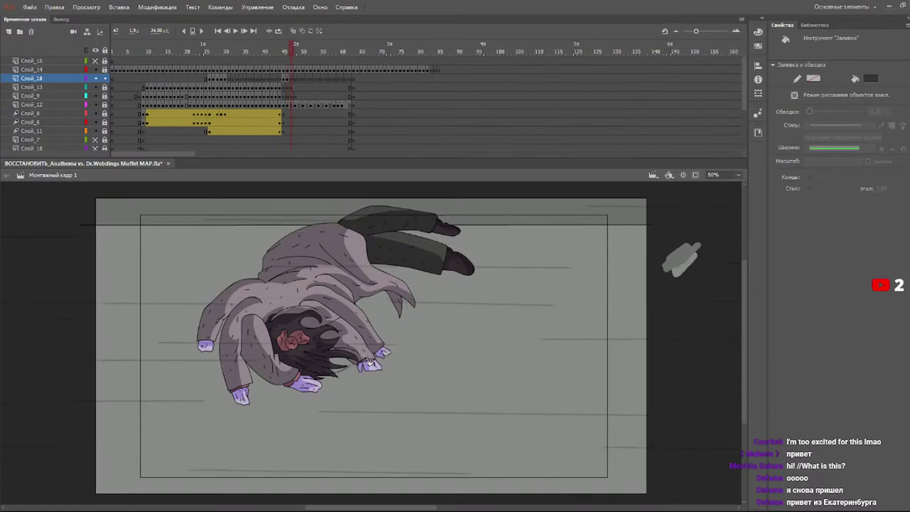
key(b)
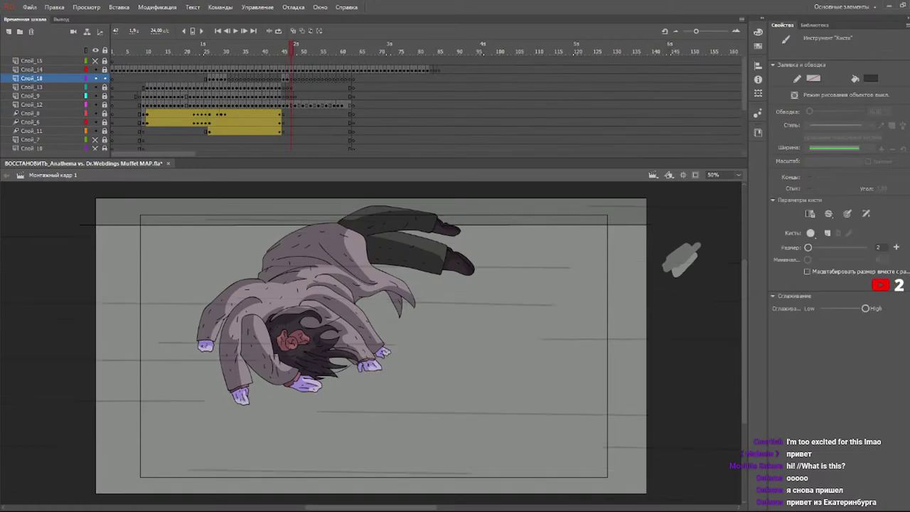
mouse_move(321, 381)
mouse_down()
mouse_move(557, 390)
mouse_move(370, 394)
mouse_move(312, 388)
mouse_move(553, 389)
mouse_up()
key(ctrl+z)
key(ctrl+z)
mouse_move(324, 383)
mouse_down()
mouse_move(539, 388)
mouse_move(337, 390)
mouse_up()
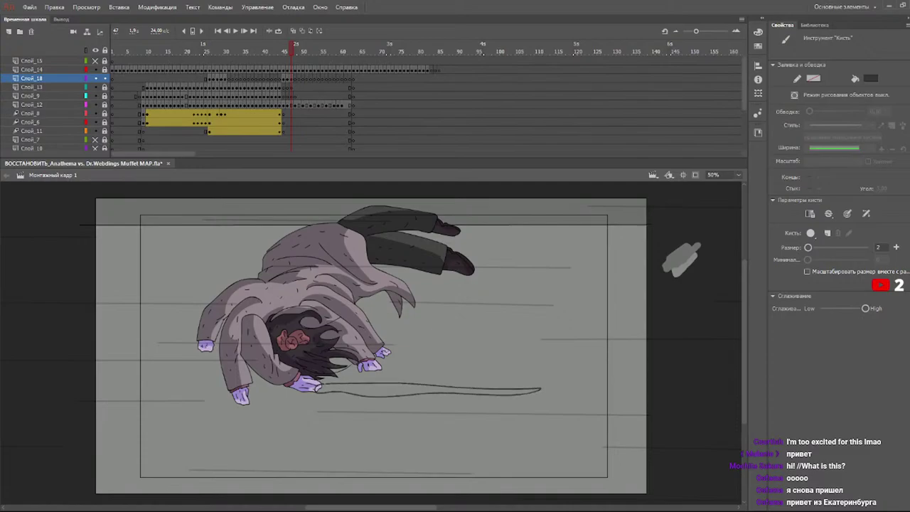
mouse_move(375, 365)
mouse_down()
mouse_move(594, 372)
mouse_move(426, 376)
mouse_move(374, 368)
mouse_move(443, 349)
mouse_move(521, 349)
mouse_move(424, 354)
mouse_up()
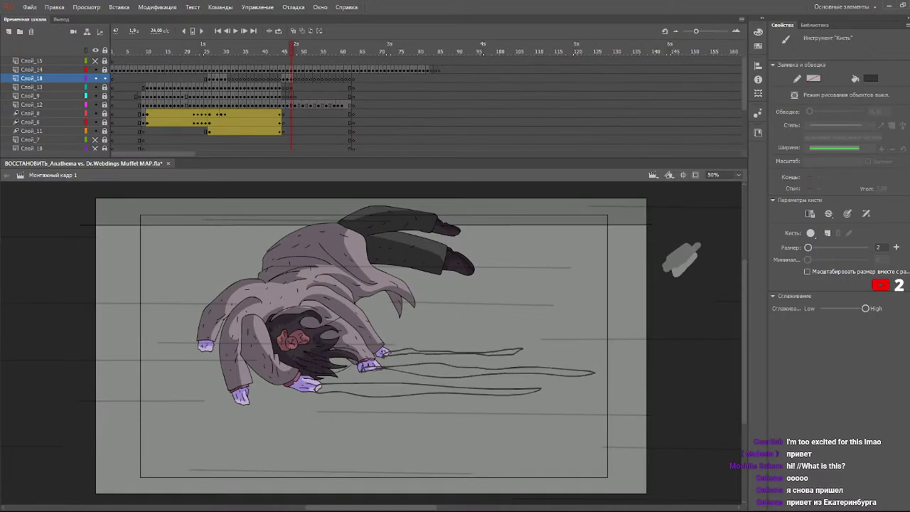
mouse_move(243, 399)
mouse_down()
mouse_move(404, 407)
mouse_move(324, 412)
mouse_move(269, 402)
mouse_up()
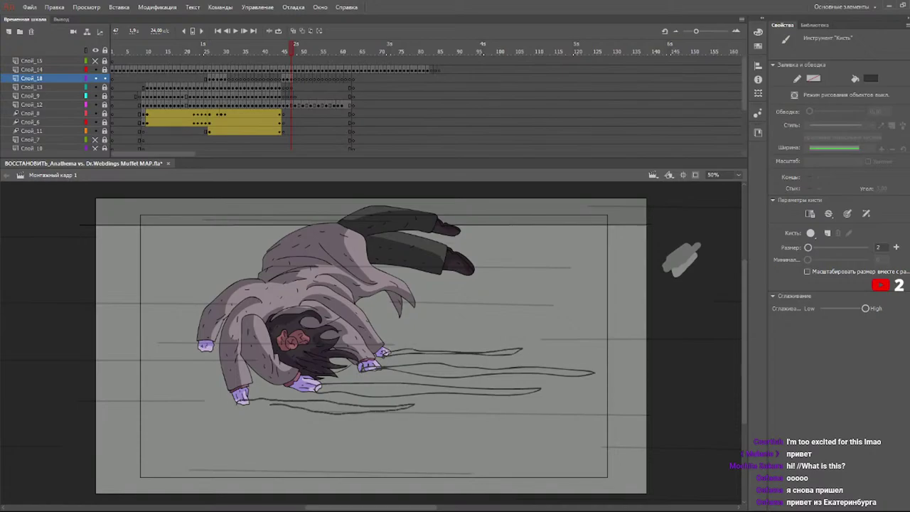
- Fill the four long hand streaks on frame 47 with dark grey
key(k)
click(255, 407)
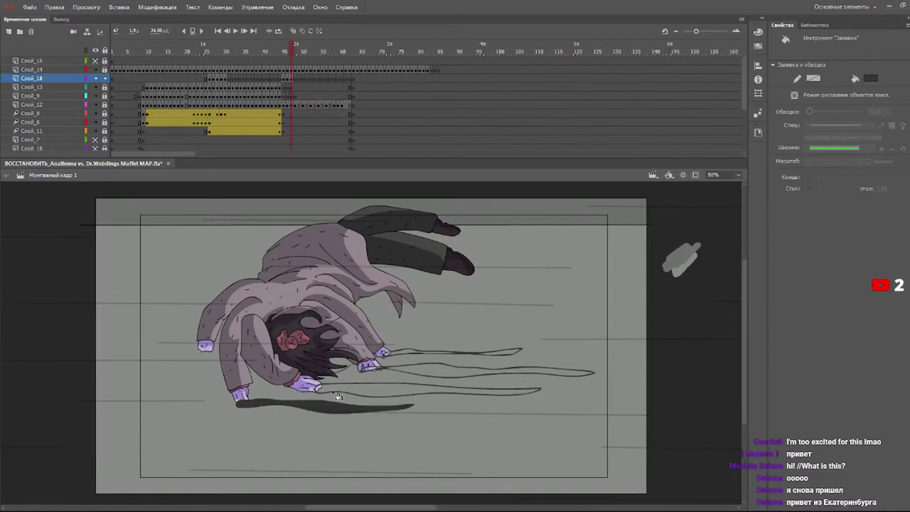
click(356, 391)
click(402, 371)
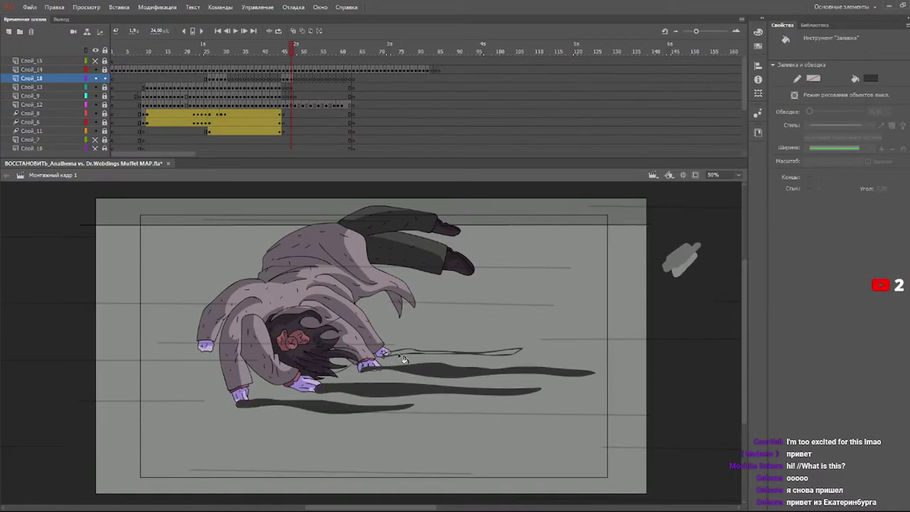
click(404, 353)
click(507, 353)
- Outline long streaks on frame 48 of Слой_18, running from the hands nearly to the stage edge, with one wide streak shared by two neighbouring hands
key(r)
key(period)
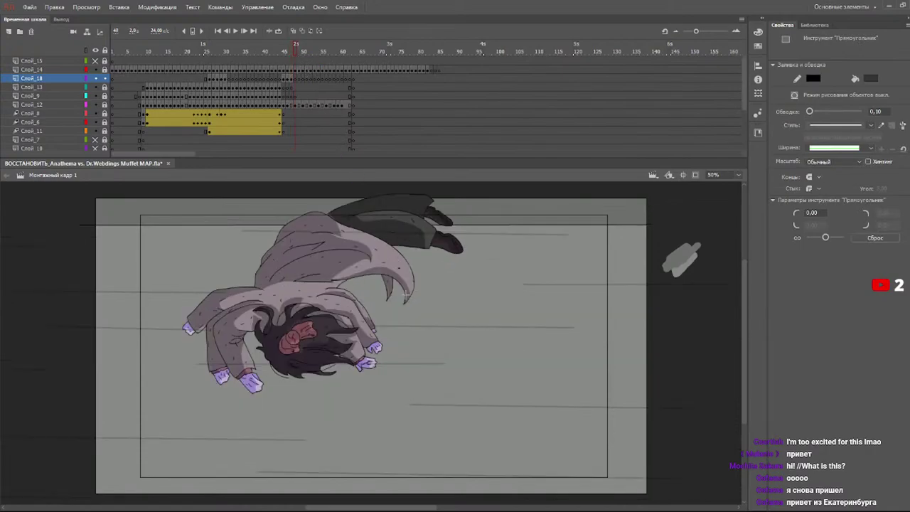
key(v)
key(b)
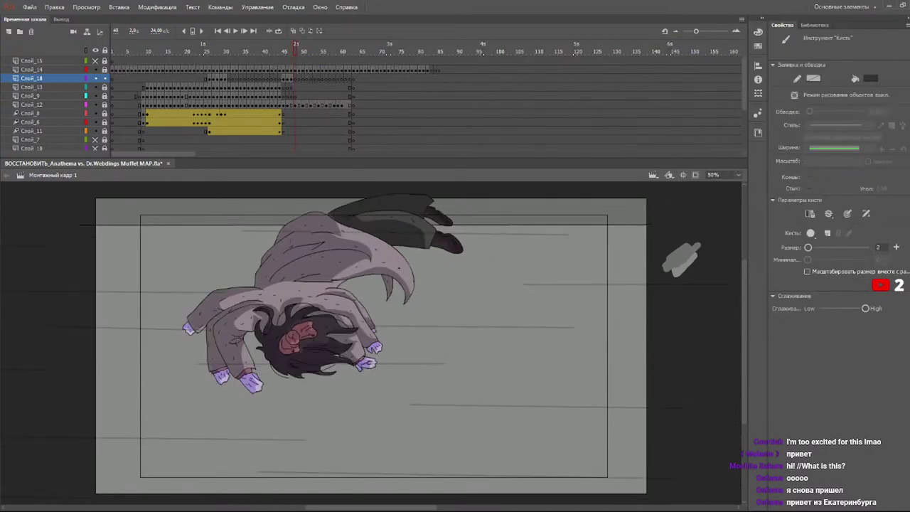
mouse_move(427, 356)
mouse_down()
mouse_move(653, 363)
mouse_move(401, 368)
mouse_up()
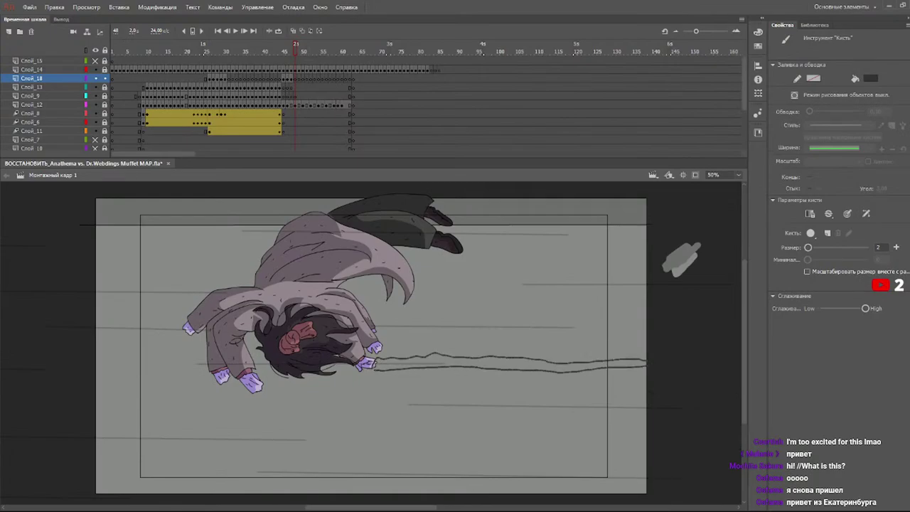
mouse_move(410, 341)
mouse_down()
mouse_move(641, 337)
mouse_move(548, 347)
mouse_up()
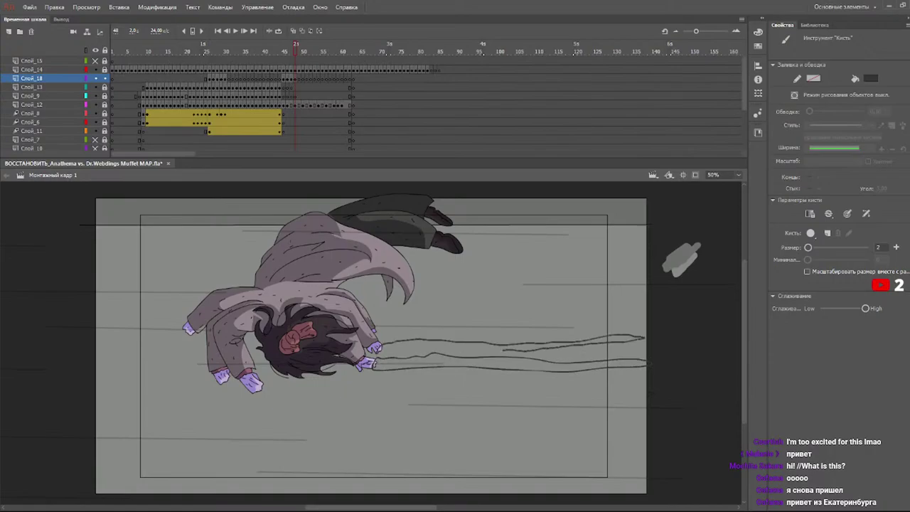
drag(468, 350, 408, 346)
mouse_move(290, 384)
mouse_down()
mouse_move(381, 393)
mouse_move(639, 386)
mouse_move(544, 401)
mouse_move(303, 399)
mouse_up()
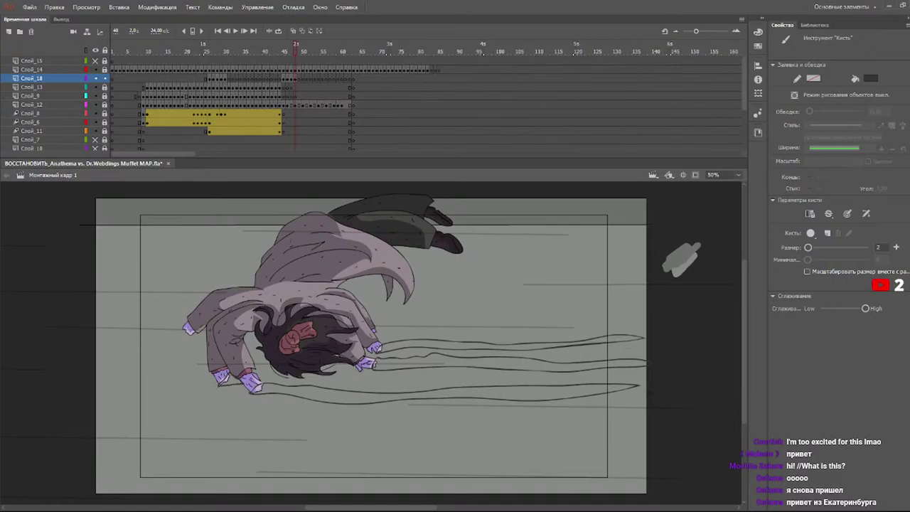
- Draw an extra upper edge along the lowest hand shadow on frame 48 and fill the shadow's main area dark grey
drag(319, 383, 577, 384)
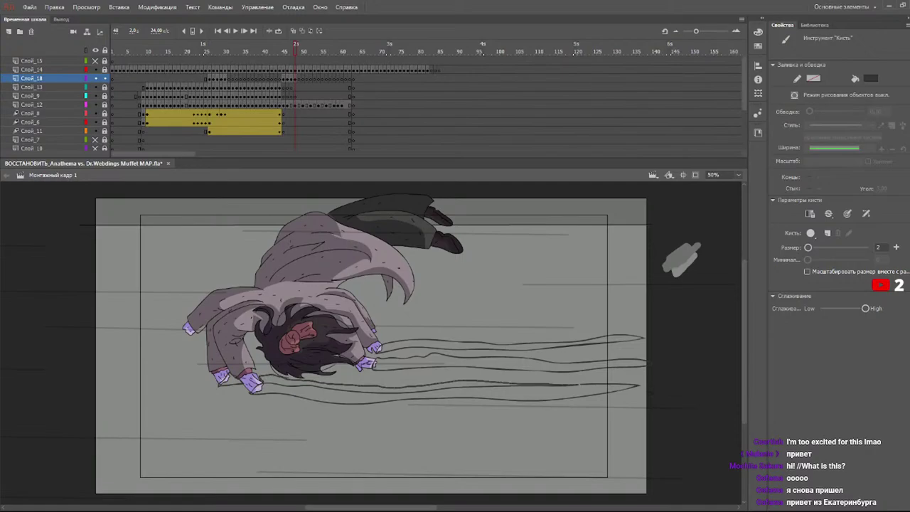
drag(637, 377, 640, 376)
key(k)
click(534, 389)
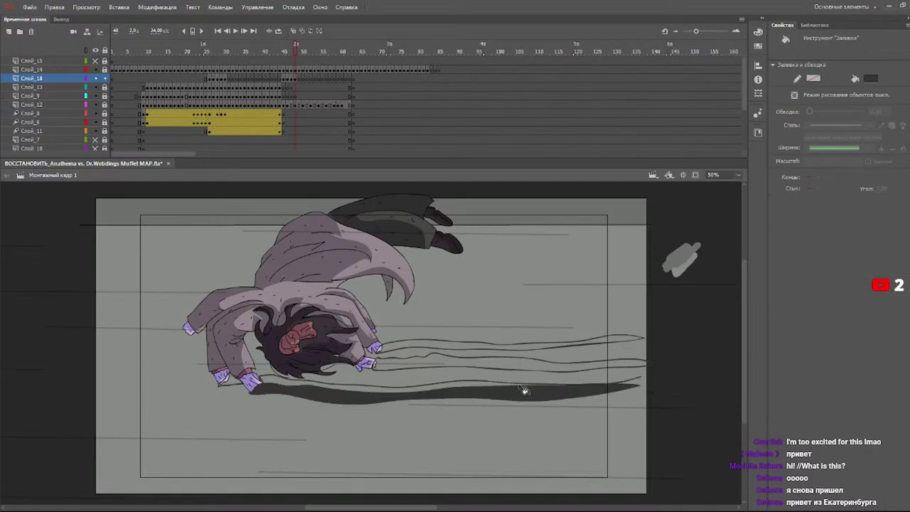
click(272, 387)
- Turn on object drawing mode and fill the remaining outlined shadows at the hands with dark grey
key(j)
key(v)
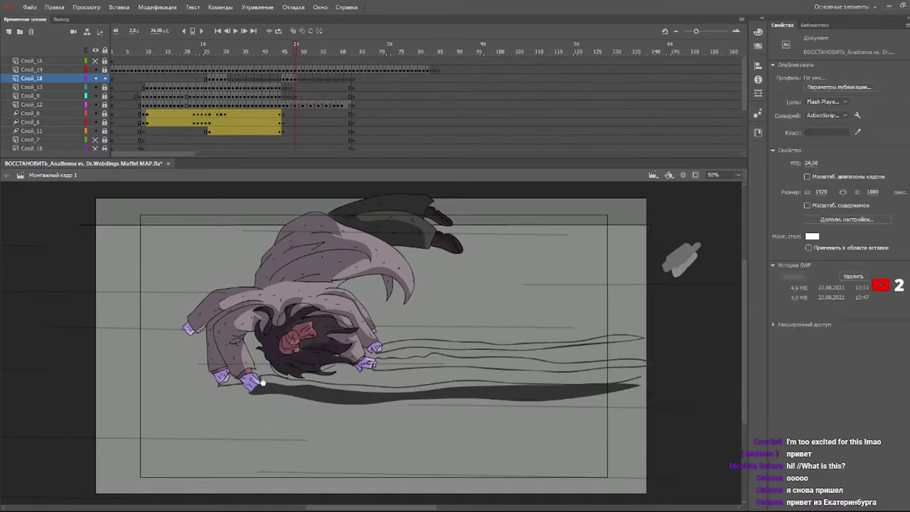
key(b)
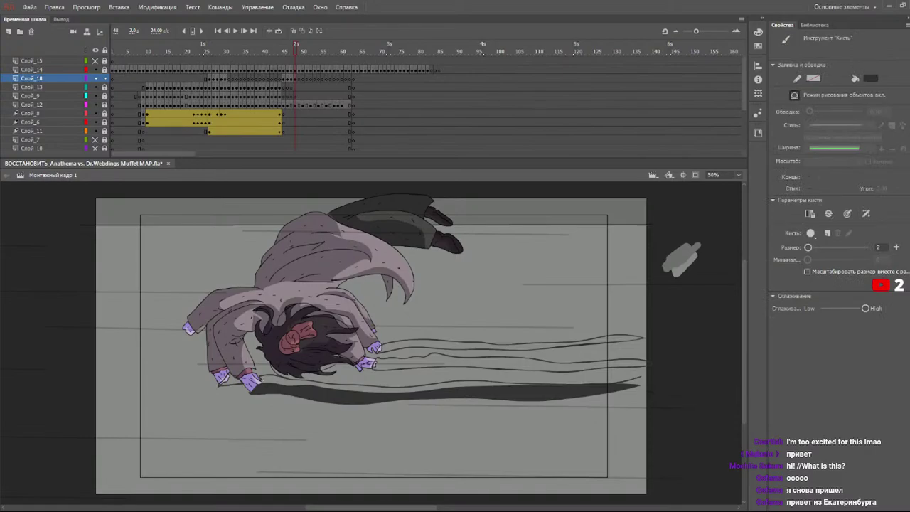
key(k)
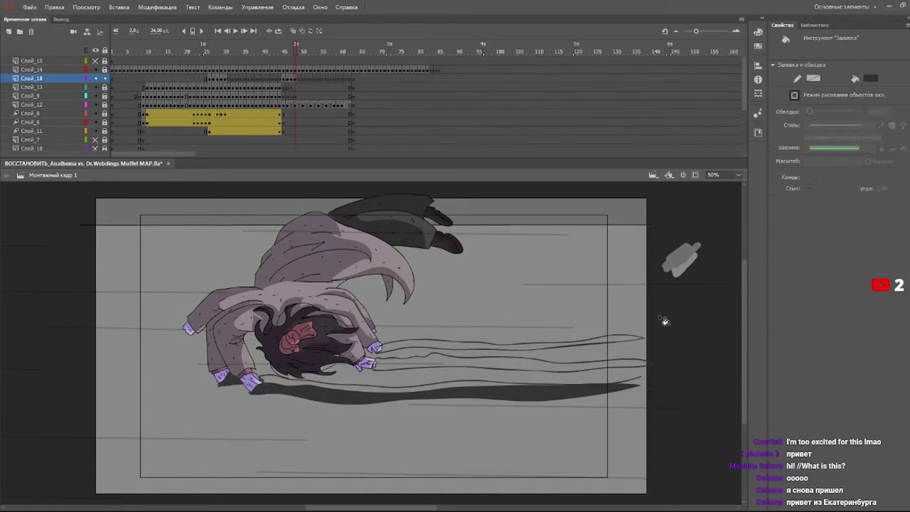
click(401, 353)
click(402, 350)
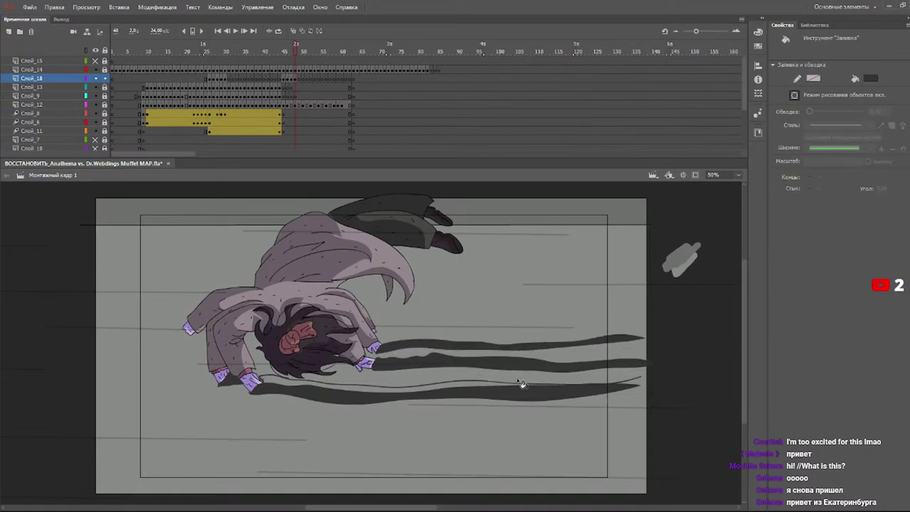
- Fill the open gap between the lowest shadow and its upper edge line with dark grey
key(v)
drag(666, 352, 597, 384)
drag(162, 444, 163, 445)
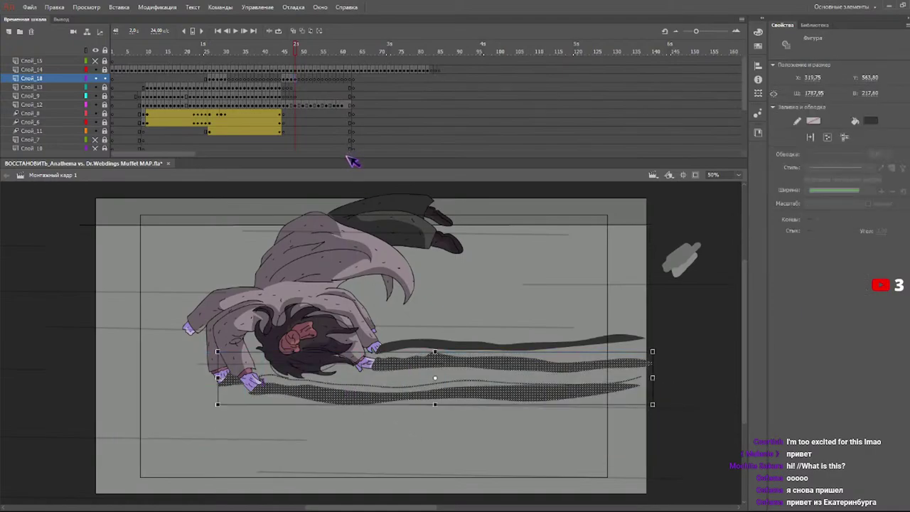
click(718, 355)
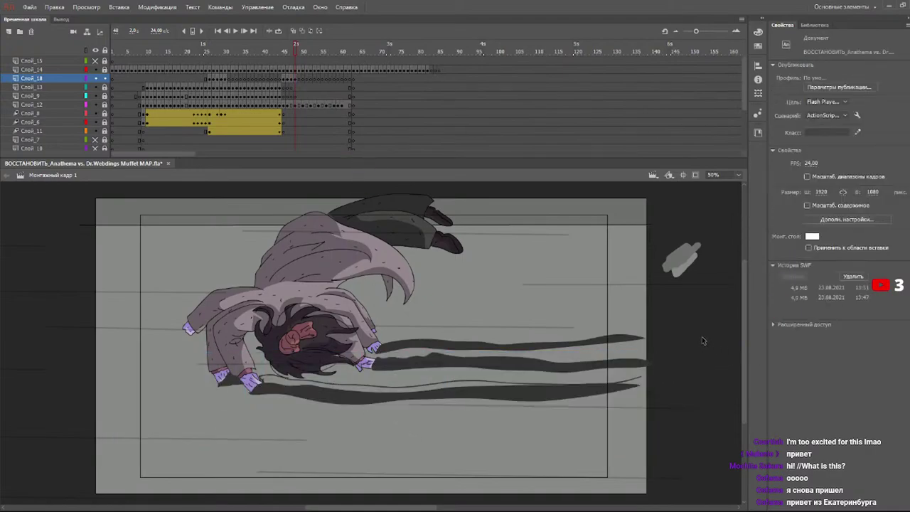
key(k)
click(273, 387)
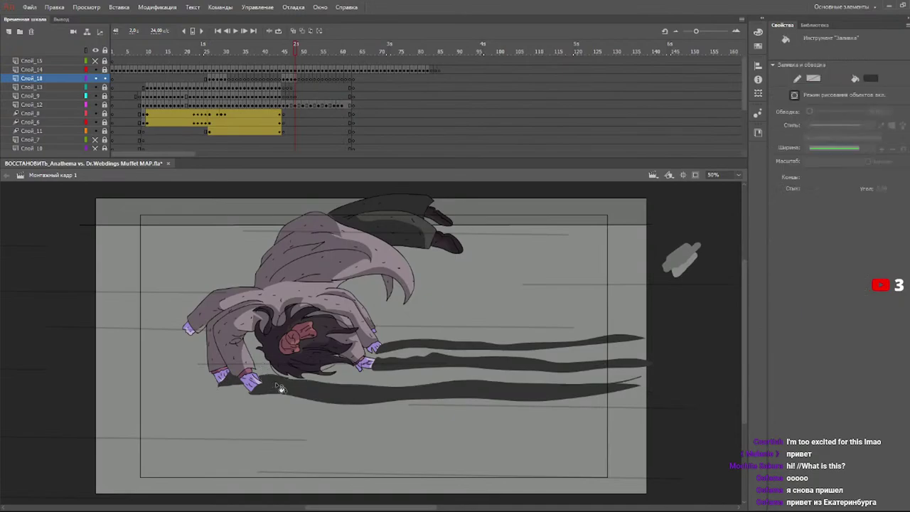
- On frame 49, brush outlines for the long wavy shadows trailing from the hands, with an extra upper edge on the lowest one
key(b)
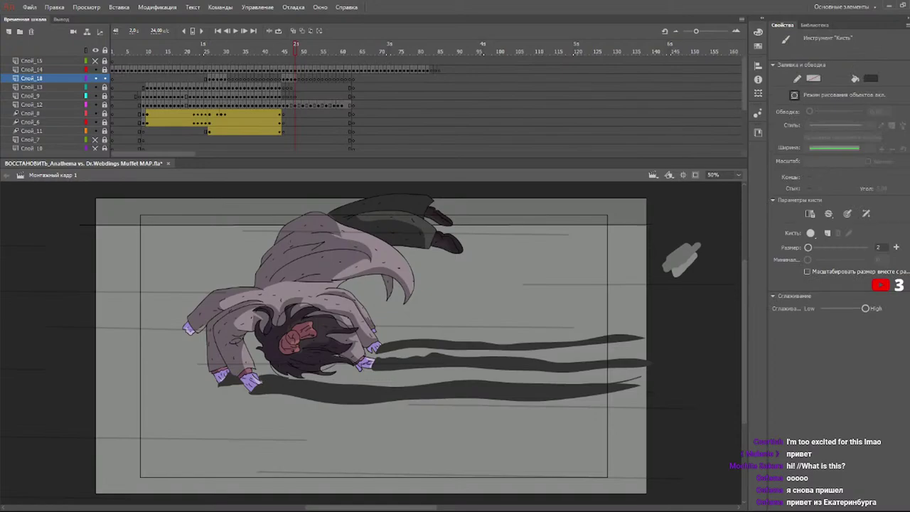
key(.)
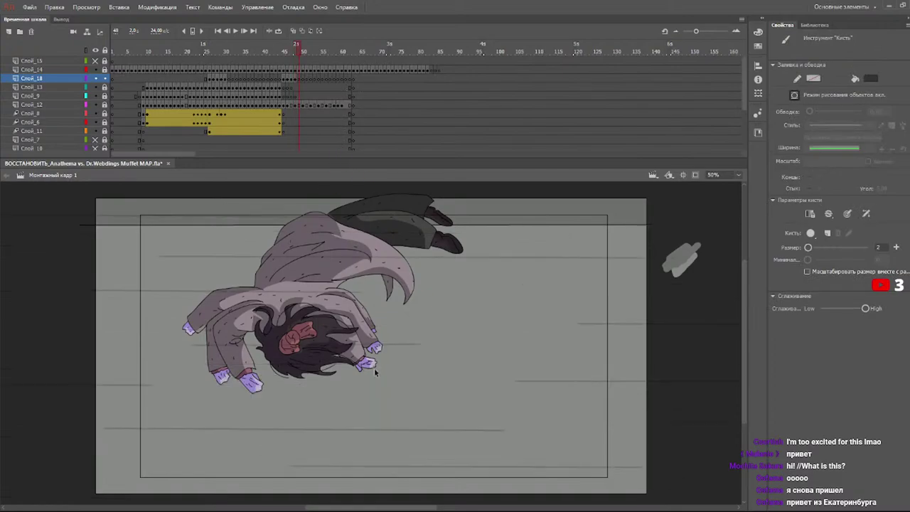
mouse_move(398, 358)
mouse_down()
mouse_move(651, 358)
mouse_move(377, 371)
mouse_move(393, 342)
mouse_move(644, 334)
mouse_move(398, 350)
mouse_up()
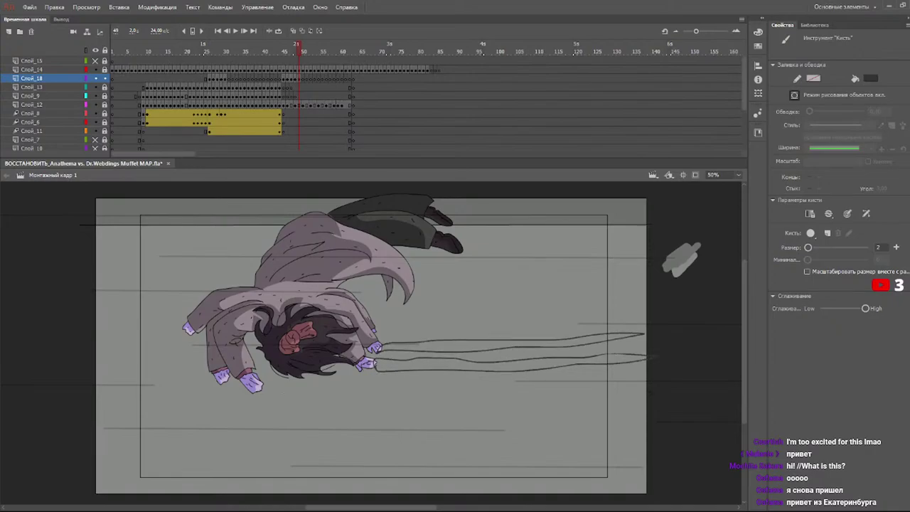
mouse_move(298, 384)
mouse_down()
mouse_move(640, 389)
mouse_move(438, 405)
mouse_move(265, 393)
mouse_up()
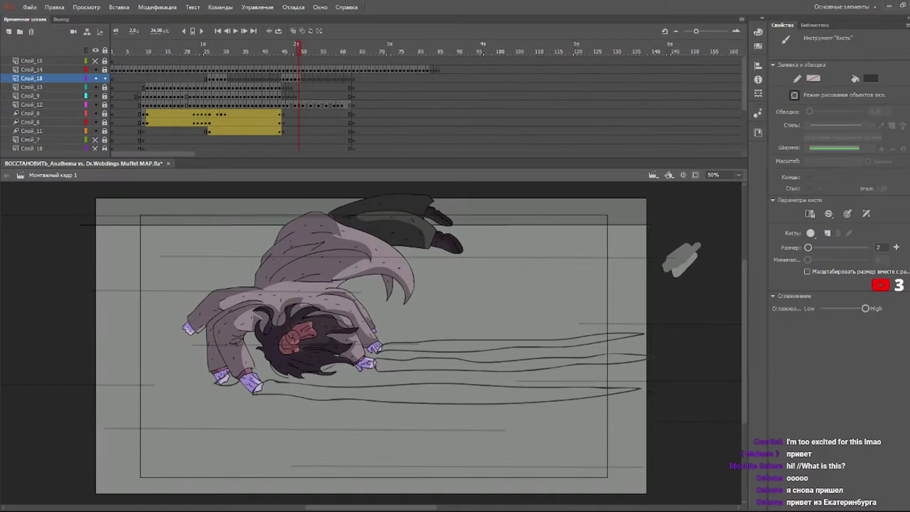
mouse_move(293, 378)
mouse_down()
mouse_move(466, 389)
mouse_move(346, 396)
mouse_move(261, 384)
mouse_up()
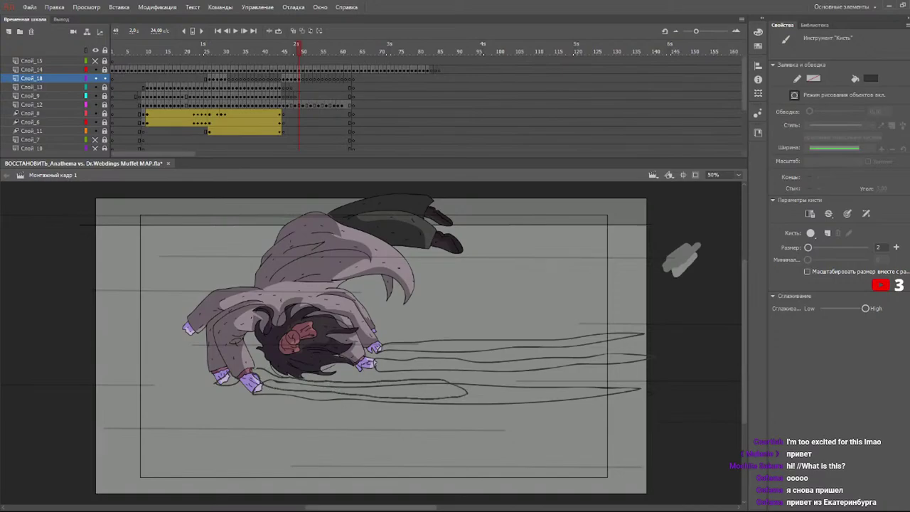
- Fill all the outlined hand shadows on frame 49 with dark grey using the paint bucket
key(k)
click(276, 390)
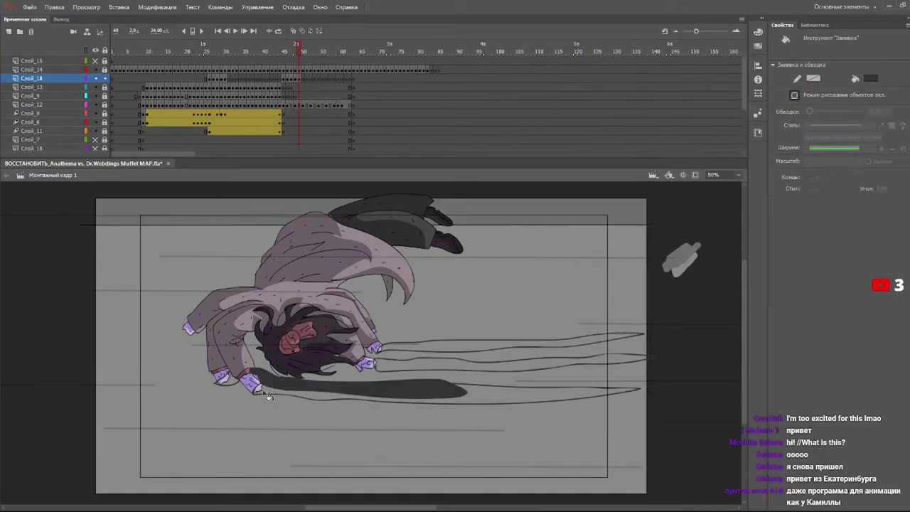
click(269, 395)
click(232, 380)
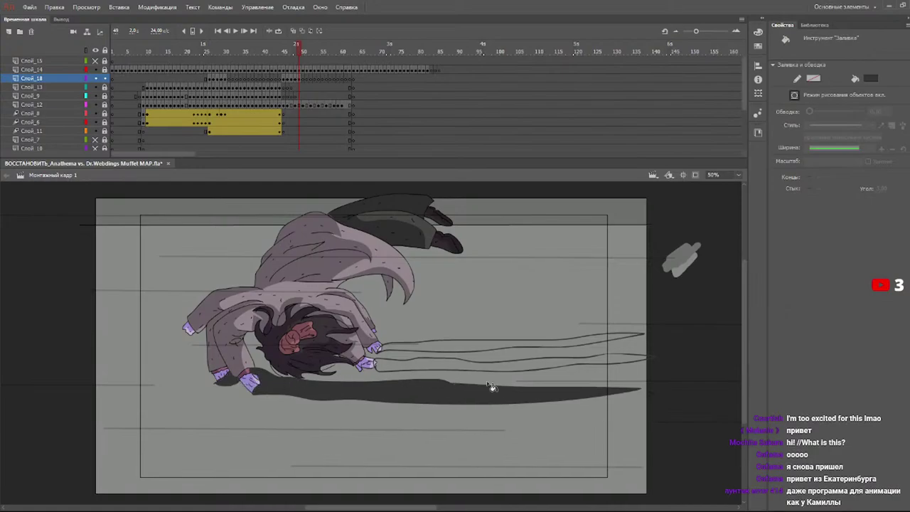
click(525, 367)
click(511, 347)
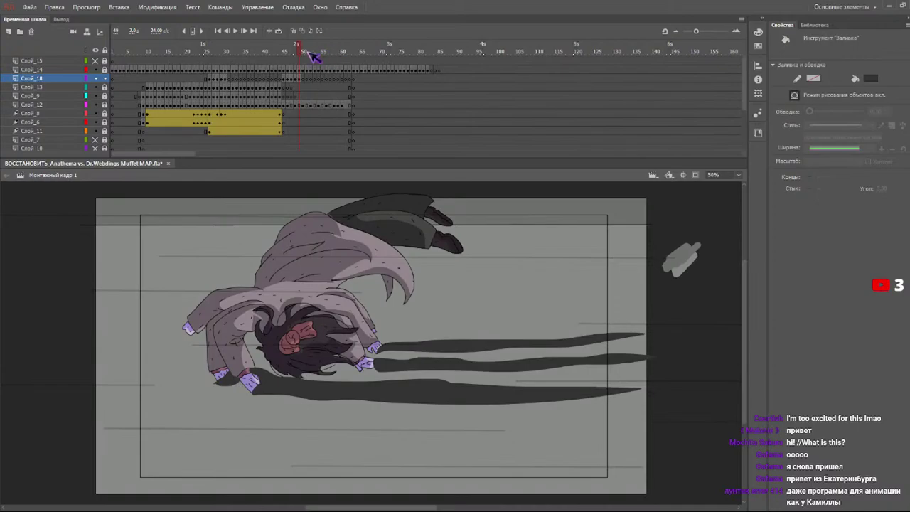
- On frame 50, brush outlines for three long shadows stretching away from the character's hands
mouse_move(308, 52)
mouse_down()
mouse_move(353, 66)
mouse_move(277, 76)
mouse_move(305, 52)
mouse_up()
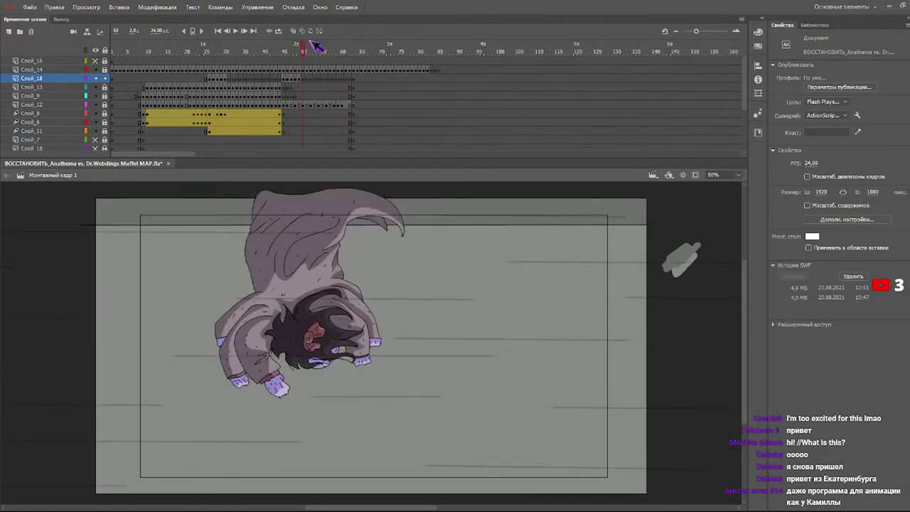
key(b)
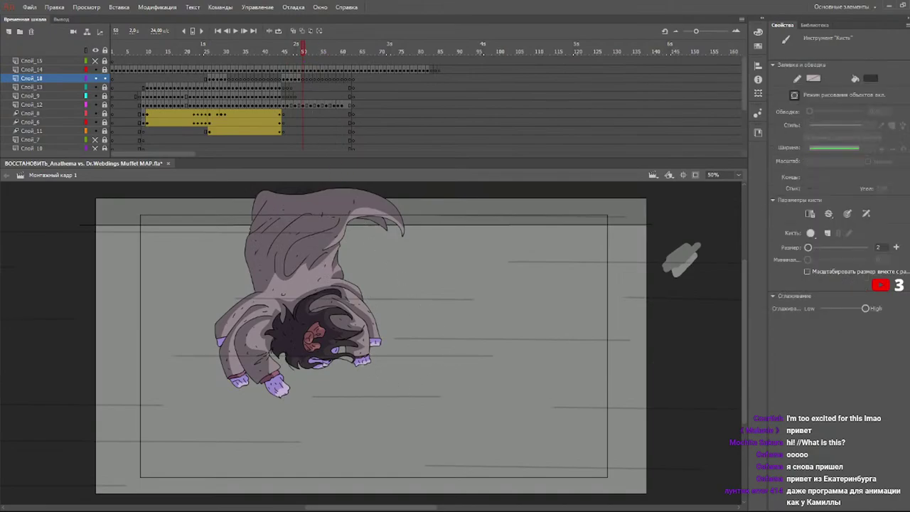
mouse_move(399, 357)
mouse_down()
mouse_move(611, 355)
mouse_move(594, 365)
mouse_move(362, 365)
mouse_up()
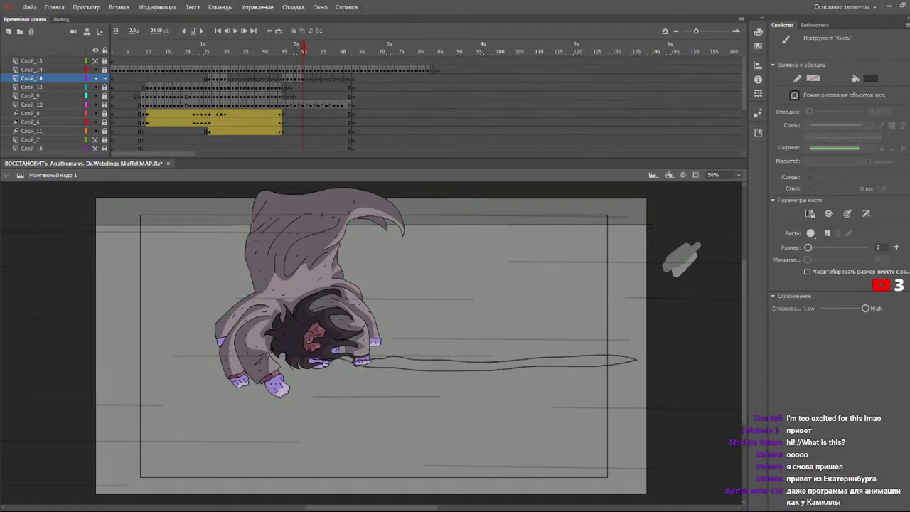
mouse_move(371, 341)
mouse_down()
mouse_move(628, 340)
mouse_move(378, 348)
mouse_up()
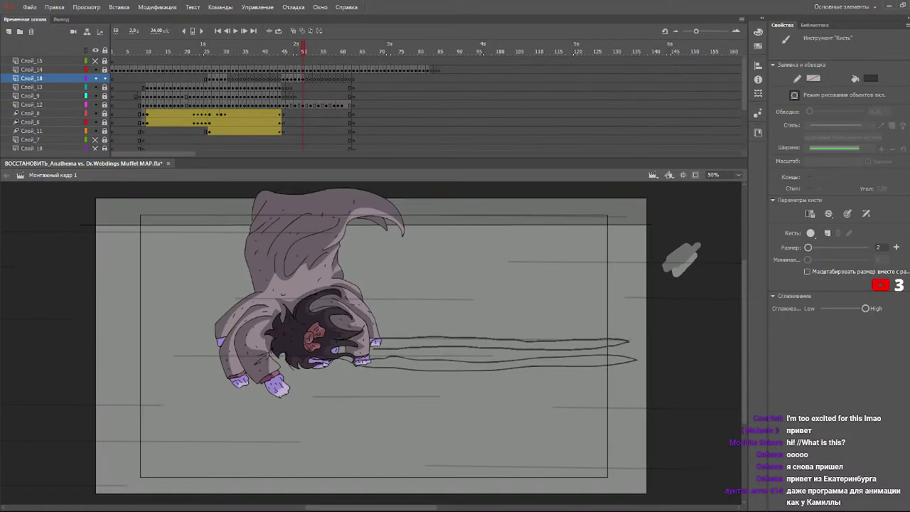
mouse_move(281, 390)
mouse_down()
mouse_move(631, 387)
mouse_move(544, 405)
mouse_move(281, 391)
mouse_up()
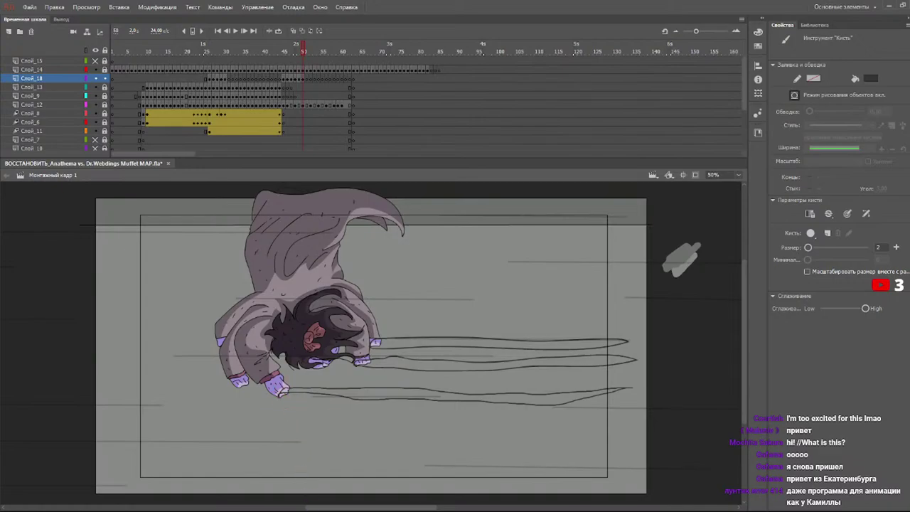
key(ctrl+z)
drag(284, 398, 376, 394)
key(ctrl+z)
key(ctrl+z)
mouse_move(280, 396)
mouse_down()
mouse_move(309, 404)
mouse_move(395, 390)
mouse_up()
key(ctrl+z)
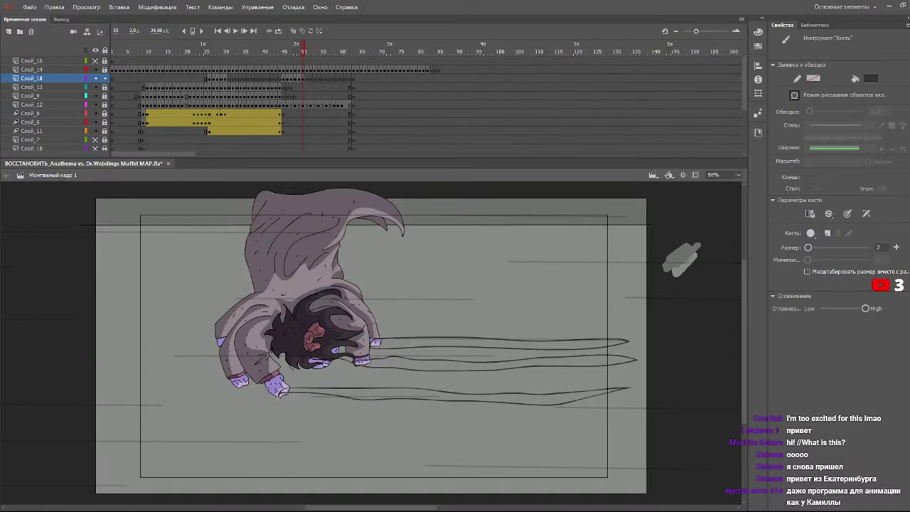
- Add a lower edge and a curved upper edge to the lowest shadow beside the front hand
drag(282, 395, 395, 390)
drag(299, 374, 419, 390)
key(v)
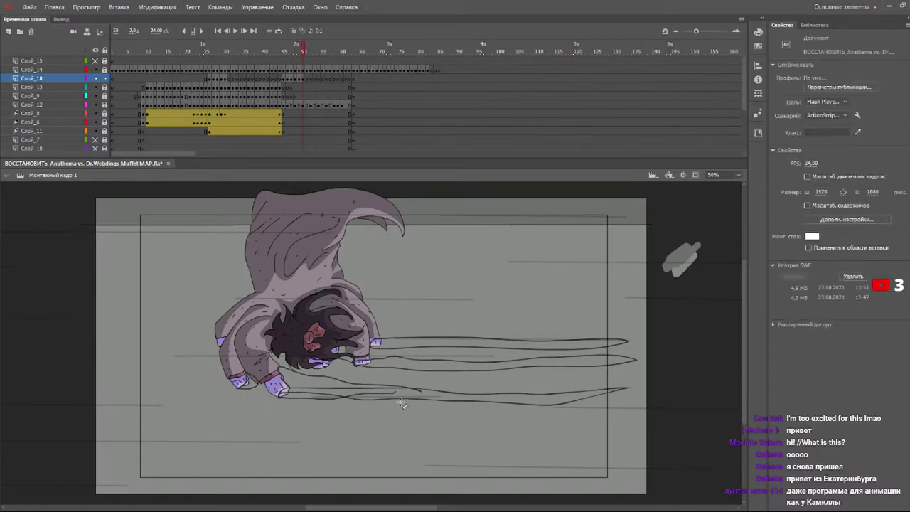
key(n)
- Fill the lowest shadow and the two upper hand shadows on frame 50 with dark grey
key(k)
click(407, 395)
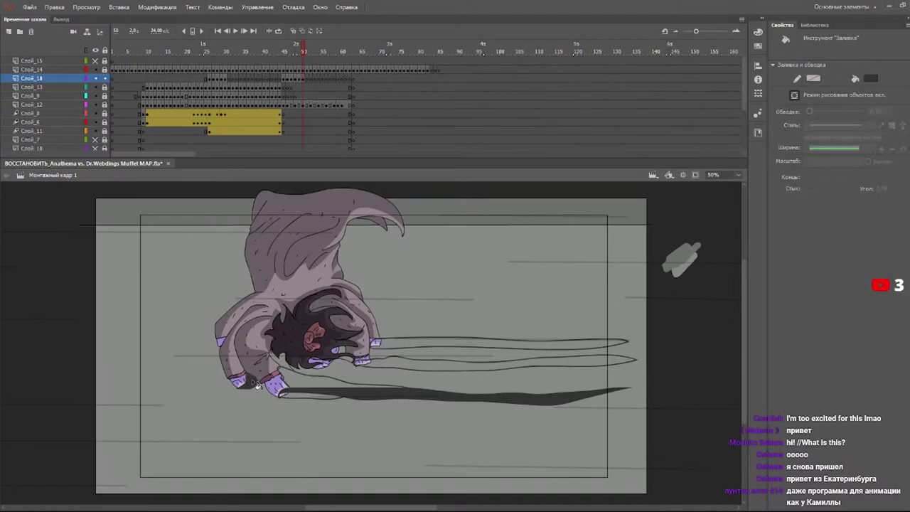
click(387, 364)
click(388, 347)
- Fill the remaining gap along the underside of the lowest shadow beside the front hand
key(v)
mouse_move(676, 284)
mouse_down()
mouse_move(325, 438)
mouse_move(57, 506)
mouse_up()
click(485, 307)
key(k)
click(303, 397)
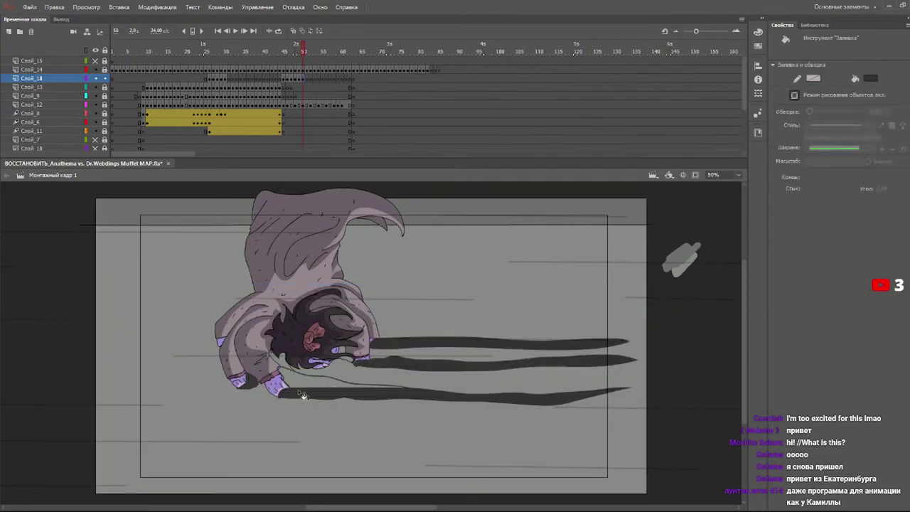
- Turn off object drawing mode and fill the gap between the curved upper edge and the lowest shadow
key(q)
drag(470, 316, 160, 500)
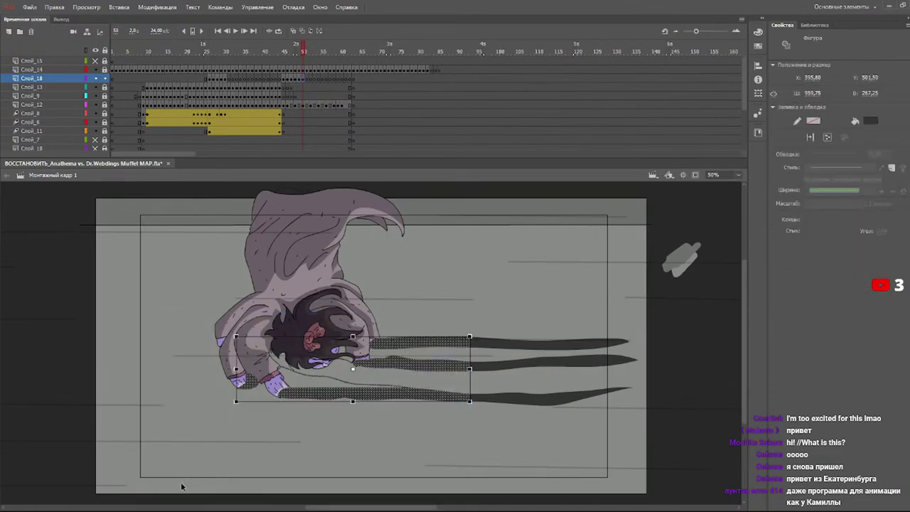
click(389, 291)
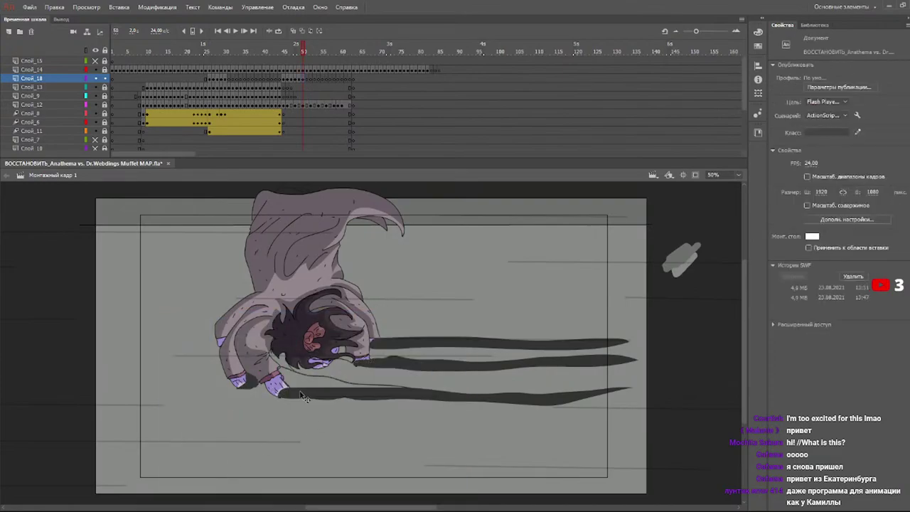
key(b)
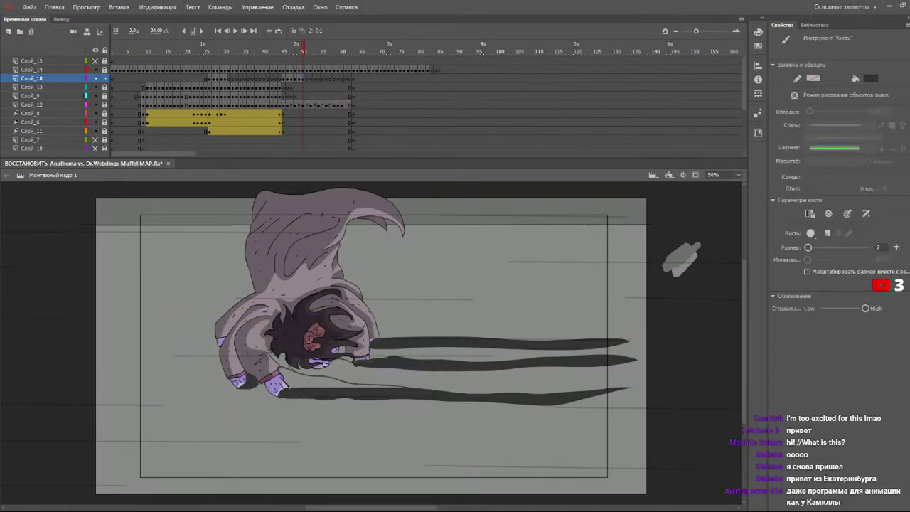
key(q)
drag(320, 357, 231, 478)
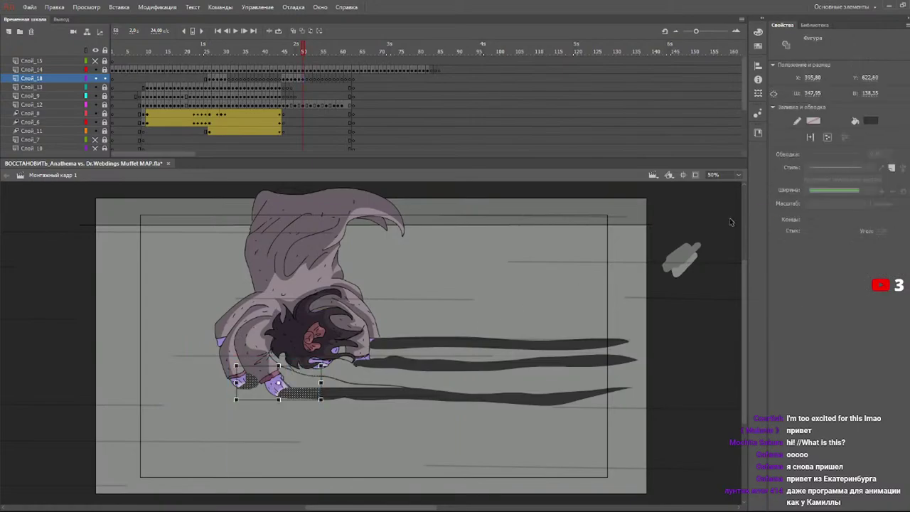
click(494, 304)
key(k)
click(312, 382)
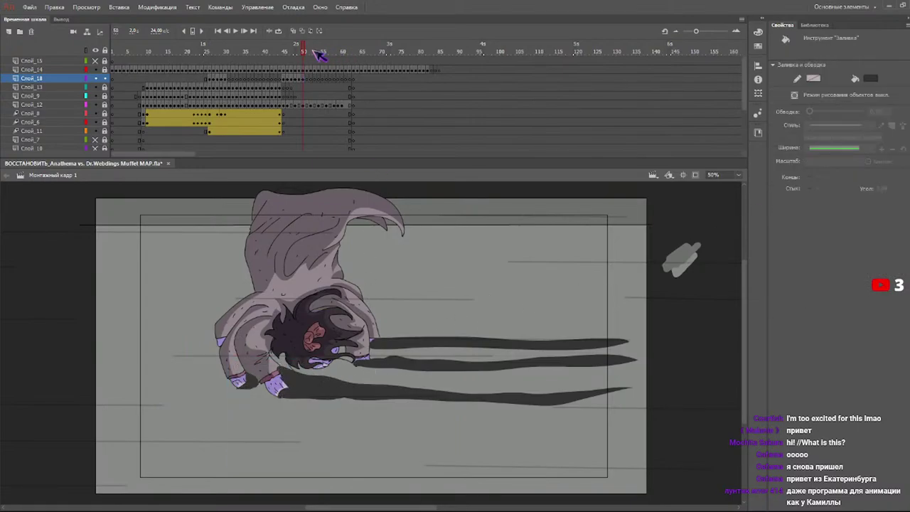
- On frame 51, brush outlines for three long hand shadows and a curved upper edge on the lowest one
key(.)
key(b)
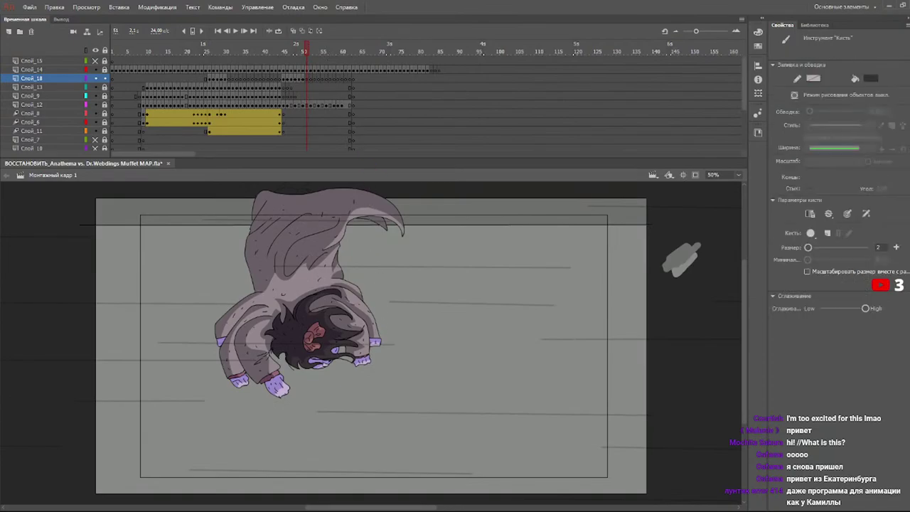
mouse_move(278, 392)
mouse_down()
mouse_move(441, 381)
mouse_move(685, 385)
mouse_move(567, 400)
mouse_move(466, 394)
mouse_move(321, 407)
mouse_move(278, 395)
mouse_up()
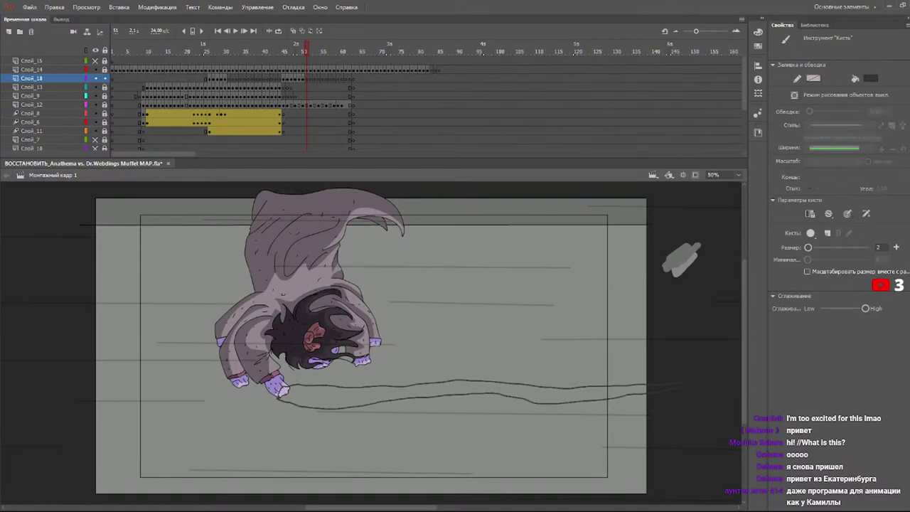
mouse_move(361, 356)
mouse_down()
mouse_move(639, 348)
mouse_move(354, 367)
mouse_up()
mouse_move(381, 339)
mouse_down()
mouse_move(614, 328)
mouse_move(576, 340)
mouse_move(388, 347)
mouse_up()
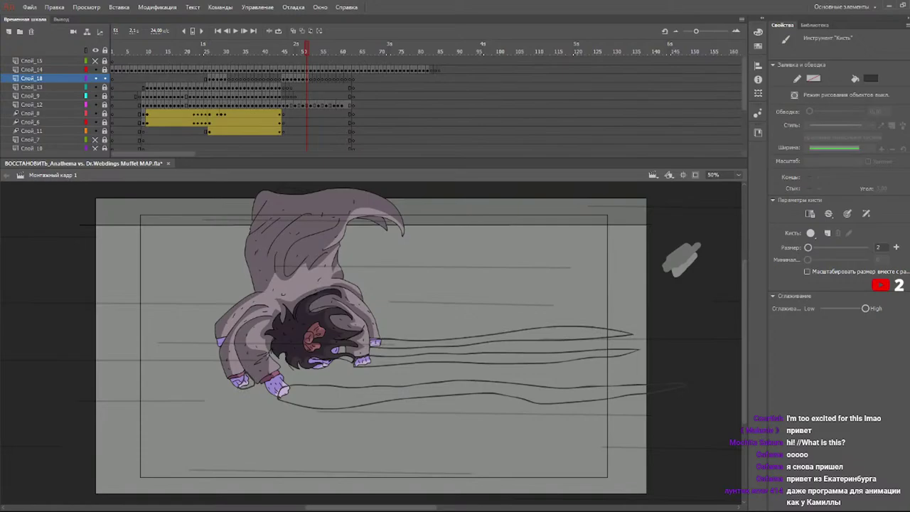
drag(282, 368, 453, 383)
- Fill the lowest shadow, its gap beside the front hand, and the two upper hand shadows on frame 51 with dark grey
key(k)
click(426, 397)
click(284, 380)
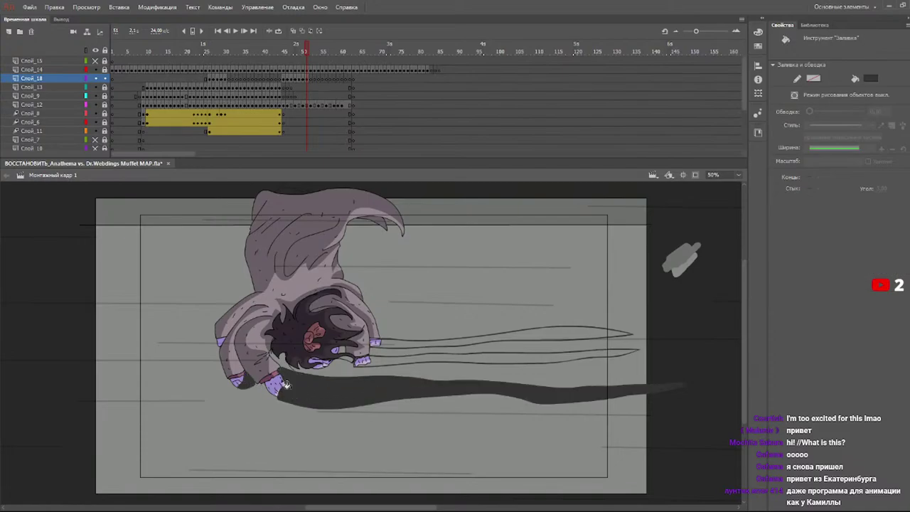
click(389, 360)
click(392, 347)
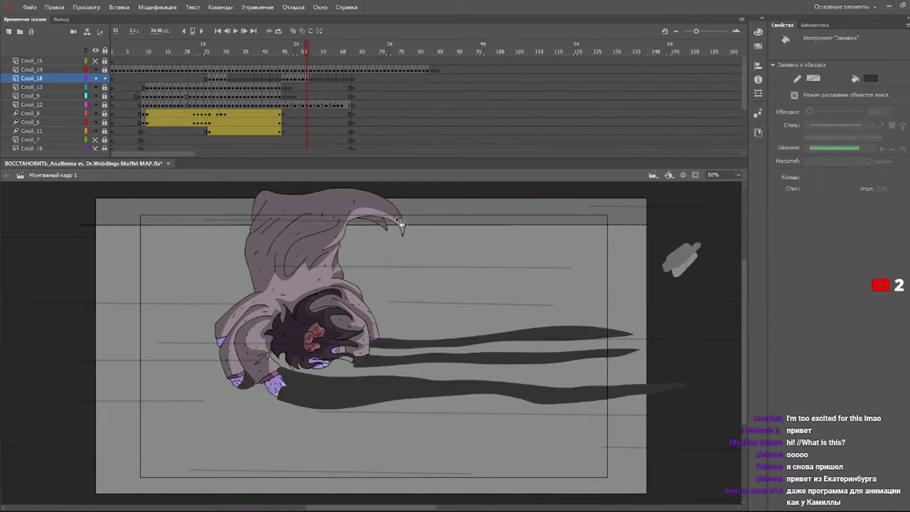
- On frame 52, brush outlines for four long wavy shadows trailing from the hands and from beneath the head
key(period)
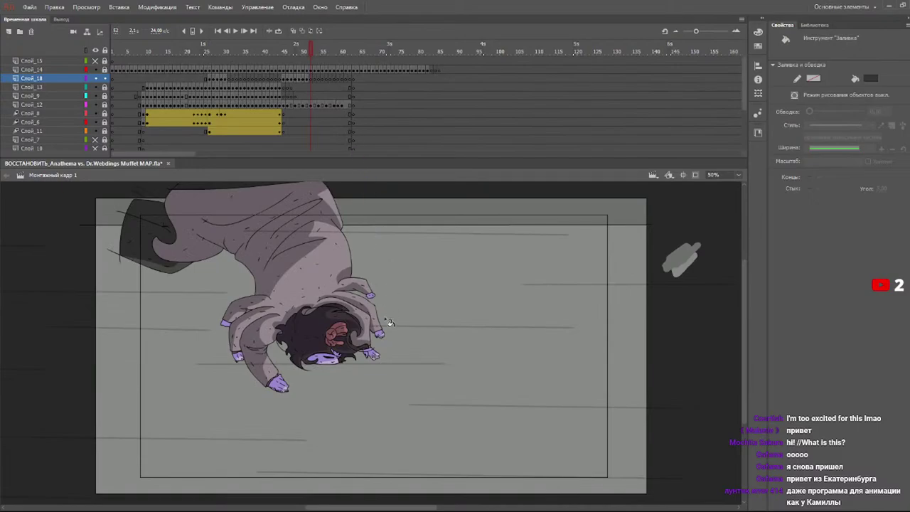
key(b)
mouse_move(284, 385)
mouse_down()
mouse_move(646, 373)
mouse_move(382, 398)
mouse_move(304, 391)
mouse_up()
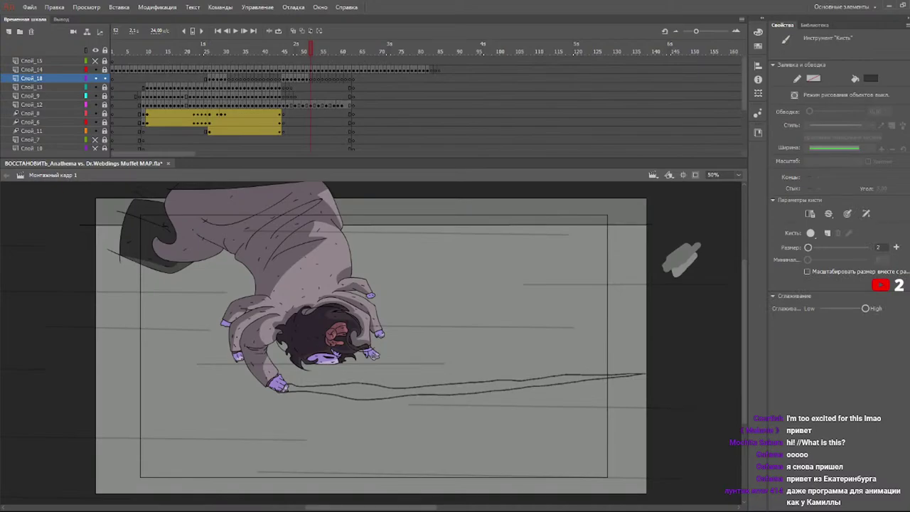
mouse_move(378, 352)
mouse_down()
mouse_move(632, 347)
mouse_move(374, 362)
mouse_move(408, 330)
mouse_move(628, 323)
mouse_move(381, 339)
mouse_up()
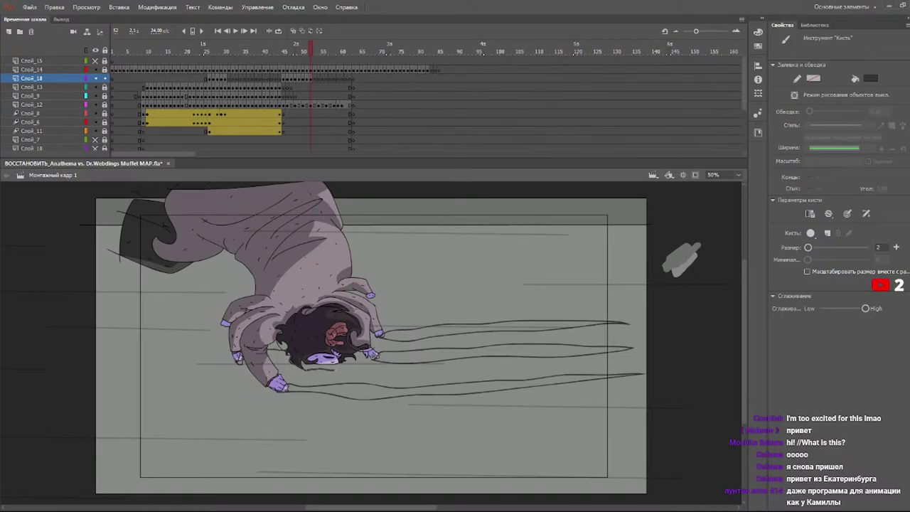
drag(371, 367, 427, 374)
mouse_move(520, 365)
mouse_down()
mouse_move(592, 366)
mouse_move(368, 382)
mouse_up()
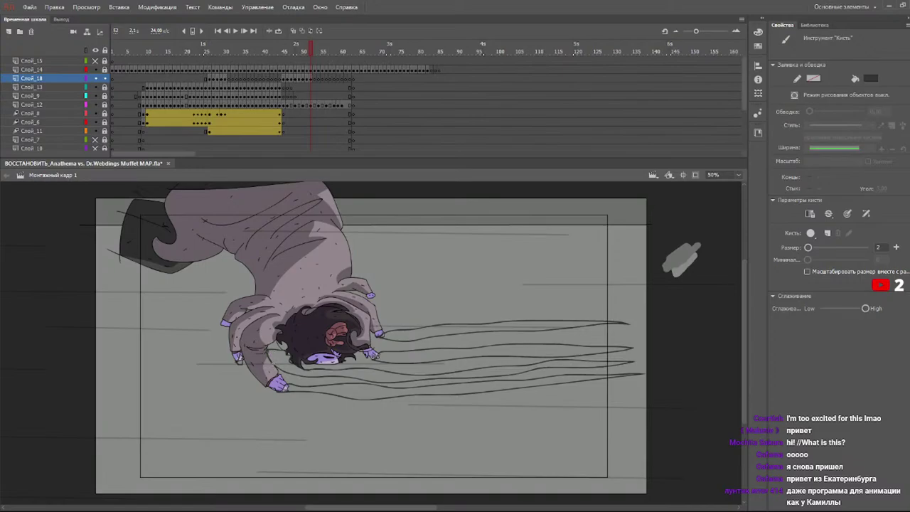
- Fill the shadow beneath the head and the front hand's shadow on frame 52 with dark grey
key(k)
click(270, 359)
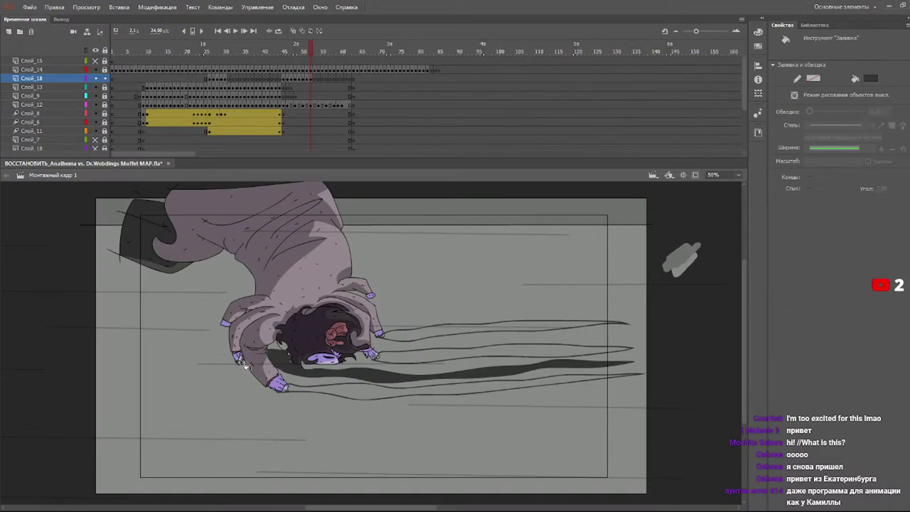
click(303, 390)
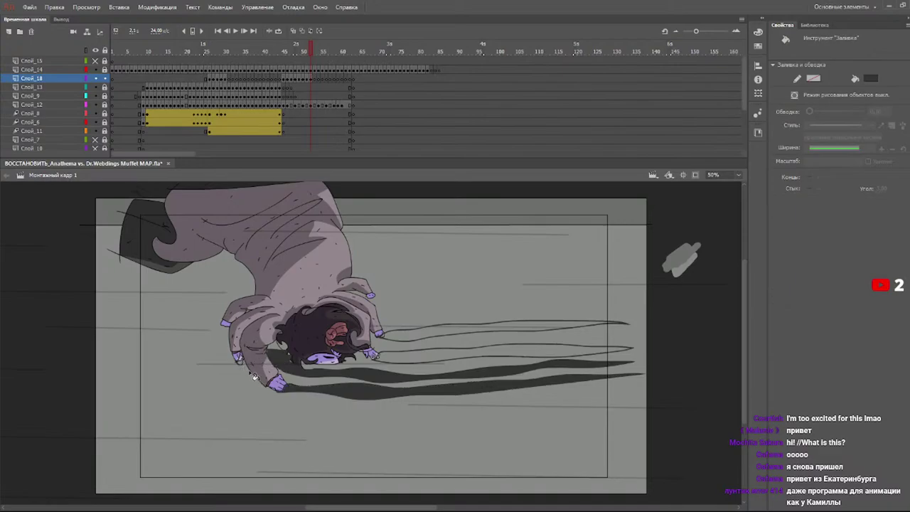
- Turn on object drawing mode and fill the two upper hand shadows on frame 52 with dark grey
key(v)
key(n)
key(k)
key(j)
key(b)
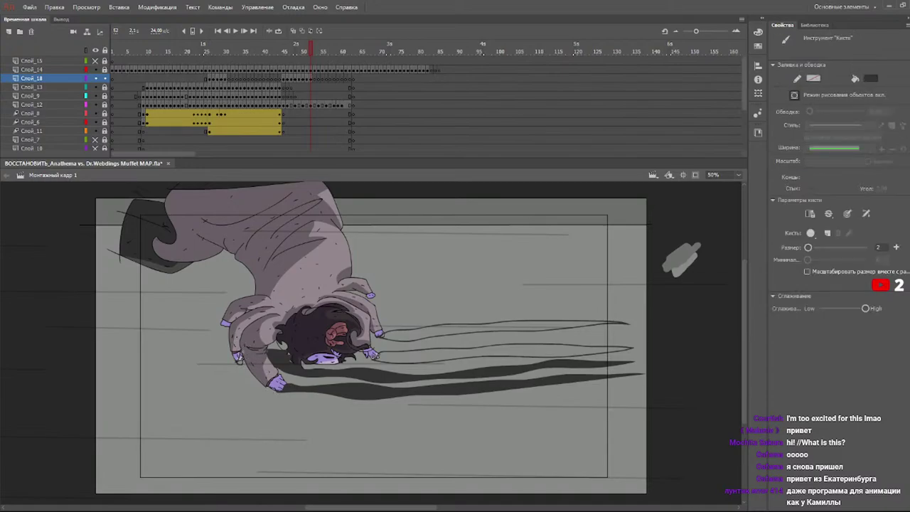
key(k)
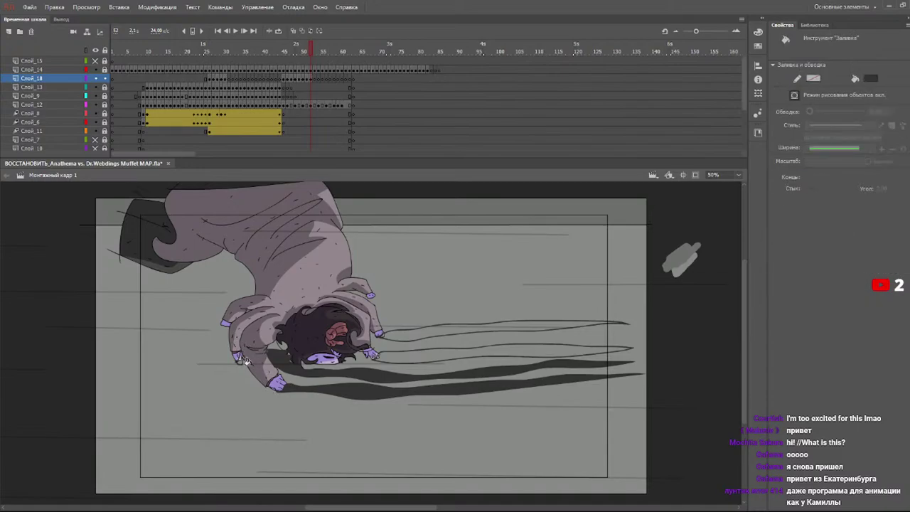
click(407, 355)
click(406, 335)
key(q)
mouse_move(210, 329)
mouse_down()
mouse_move(296, 432)
mouse_move(287, 432)
mouse_up()
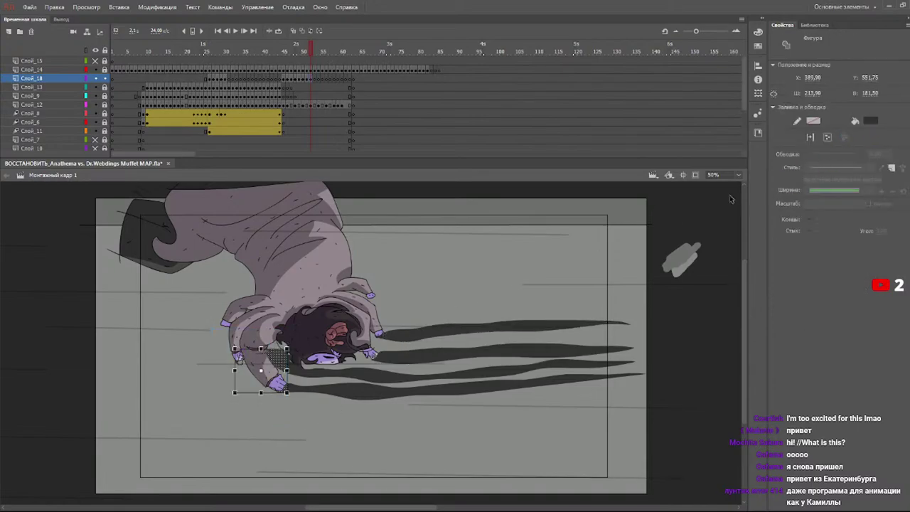
click(474, 267)
key(k)
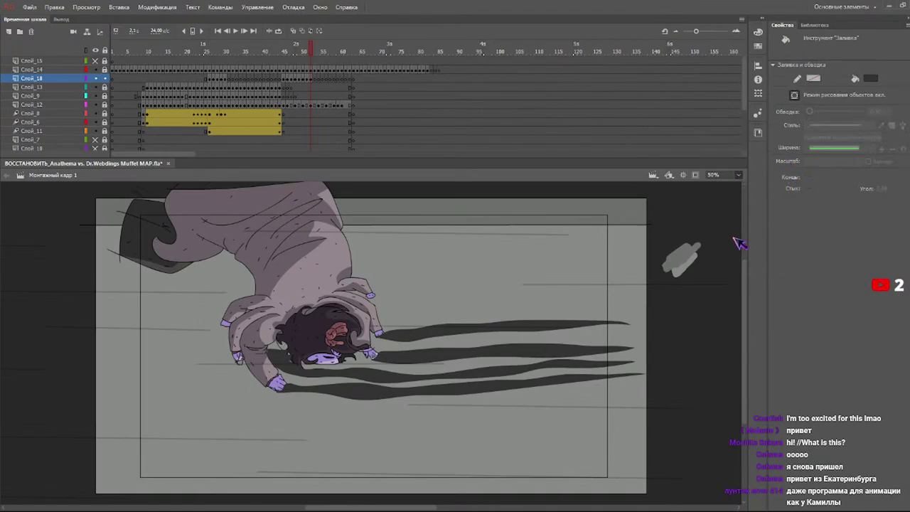
- Fill the small shadow outline beside the rear hand on frame 52 with dark grey
key(ctrl+equal)
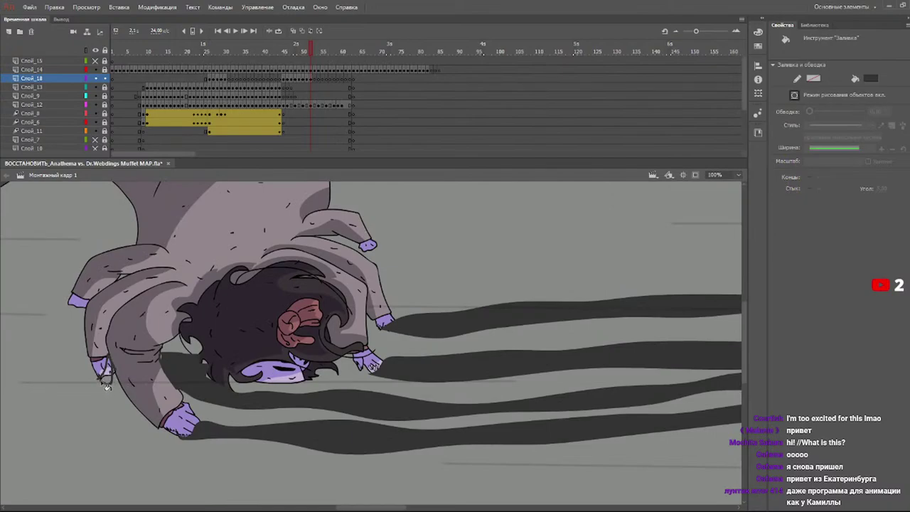
key(b)
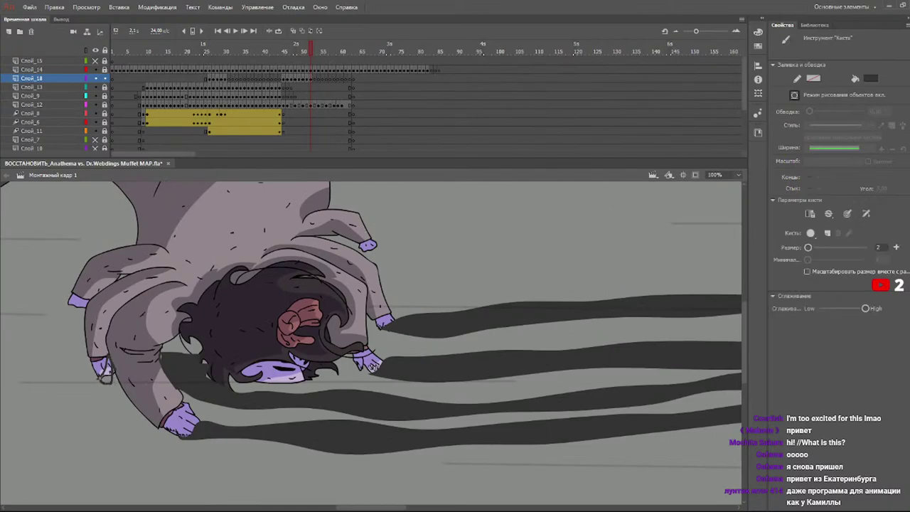
key(v)
click(113, 360)
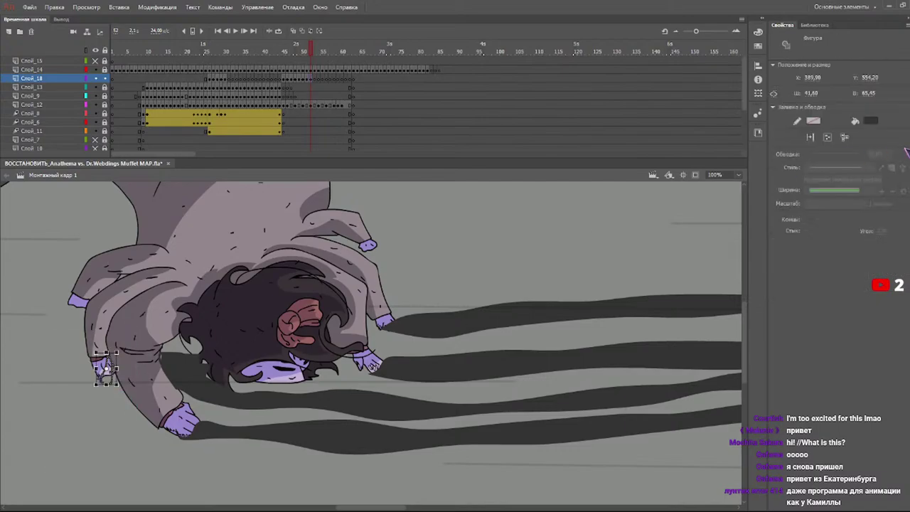
click(872, 121)
click(871, 123)
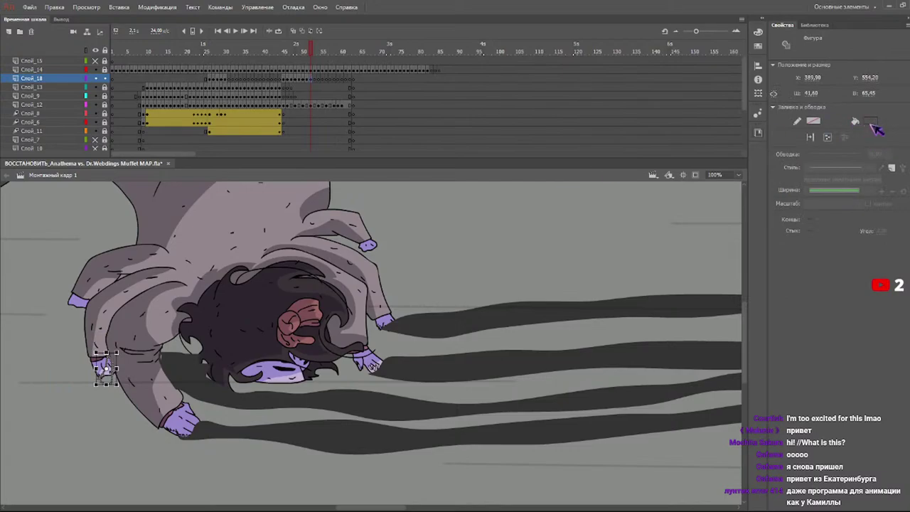
click(720, 160)
key(k)
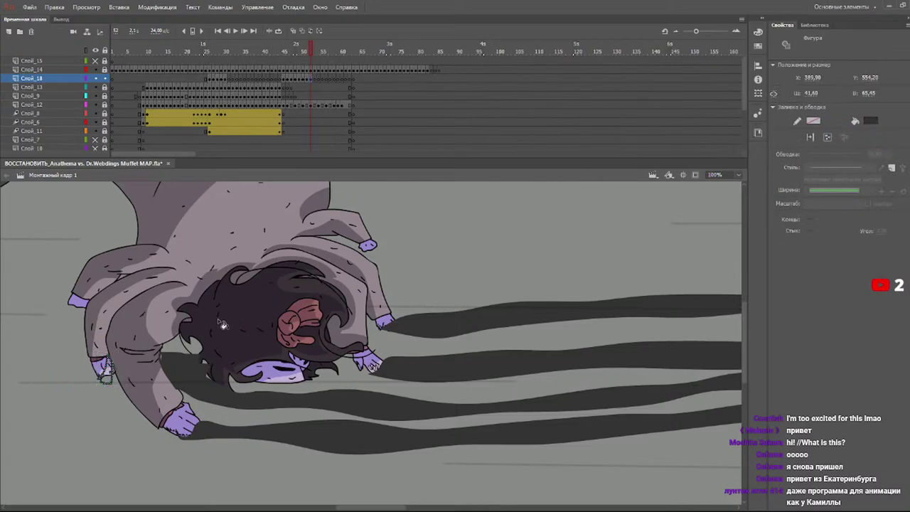
click(105, 378)
- Compare frame 52 with its neighbours, and on frame 53 brush outlines for four long shadows trailing from the hands and head
click(298, 51)
click(311, 52)
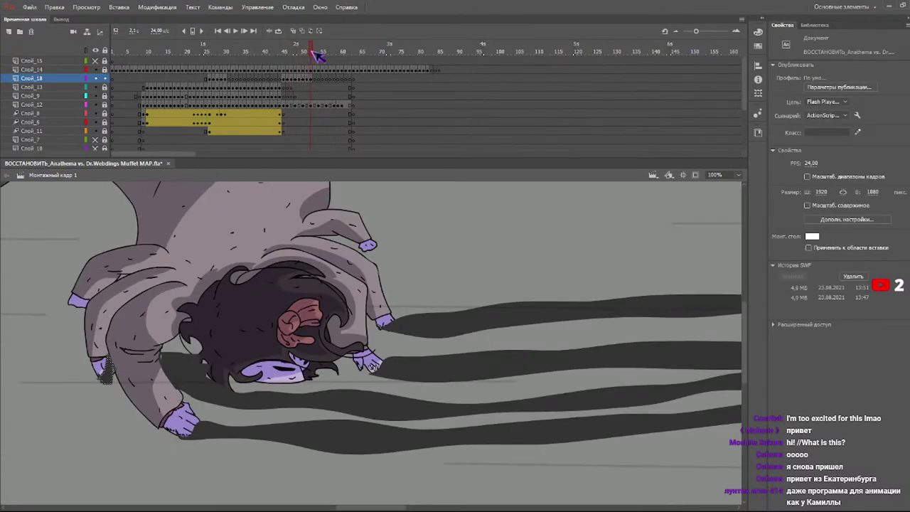
mouse_move(309, 52)
mouse_down()
mouse_move(287, 53)
mouse_move(313, 54)
mouse_up()
key(ctrl+minus)
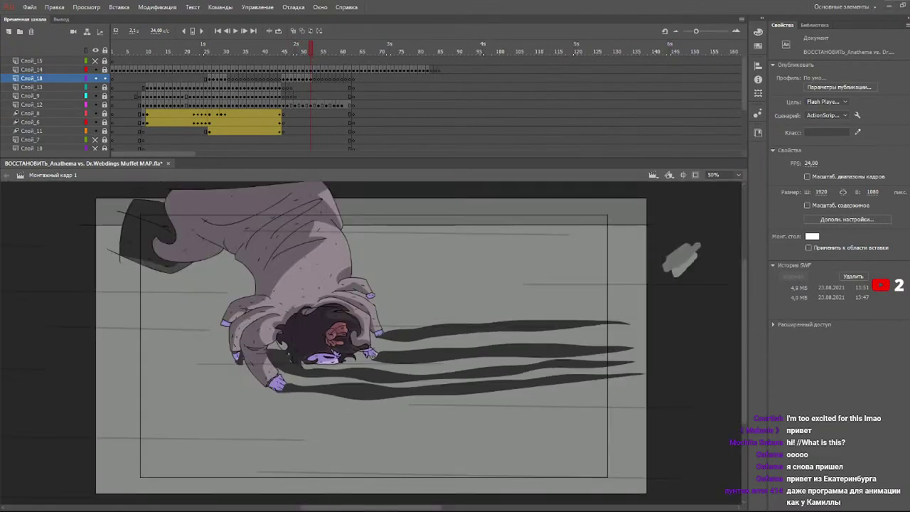
click(314, 53)
key(k)
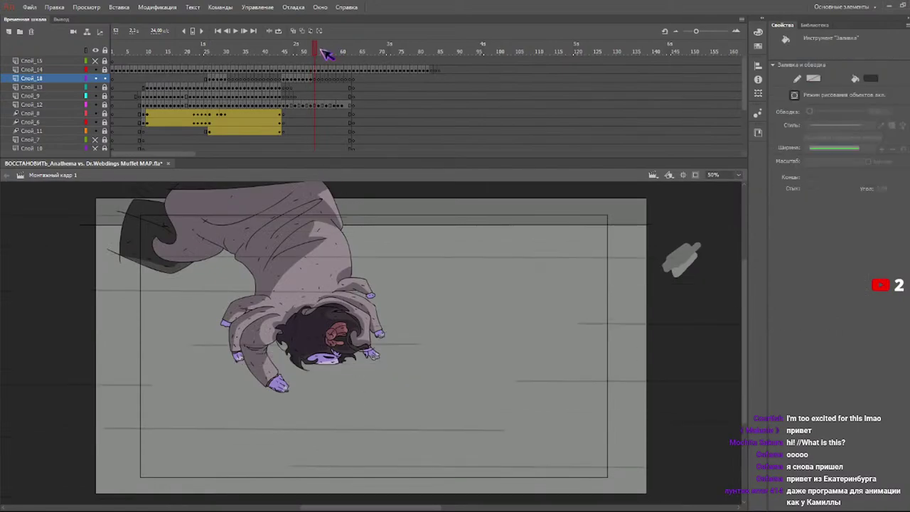
key(b)
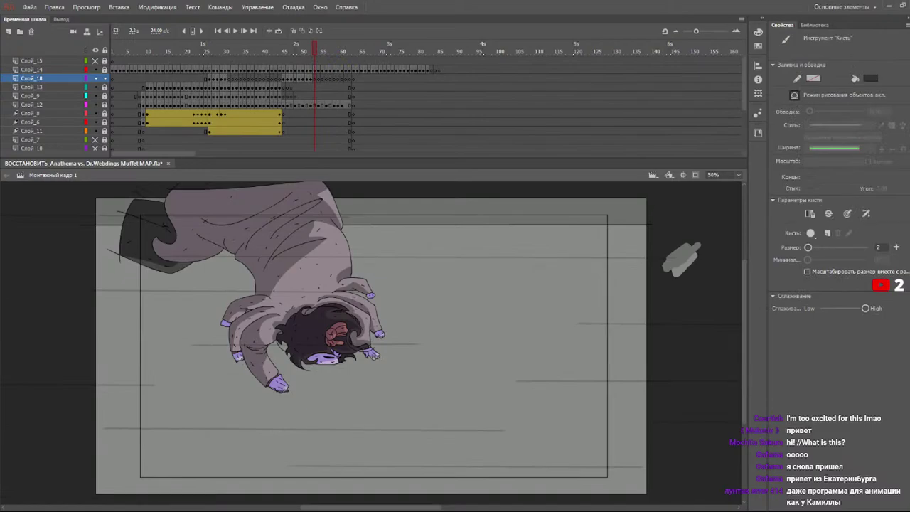
mouse_move(314, 384)
mouse_down()
mouse_move(653, 374)
mouse_move(288, 396)
mouse_up()
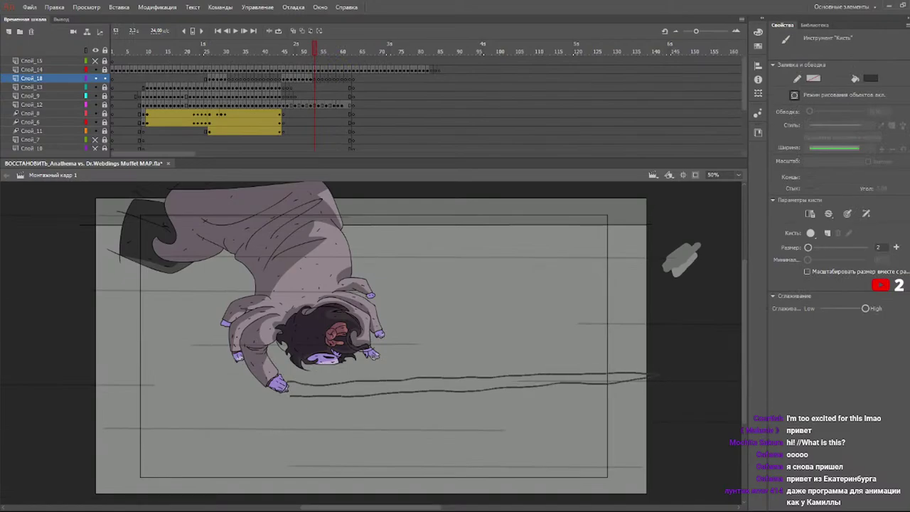
drag(377, 351, 646, 346)
drag(645, 349, 402, 366)
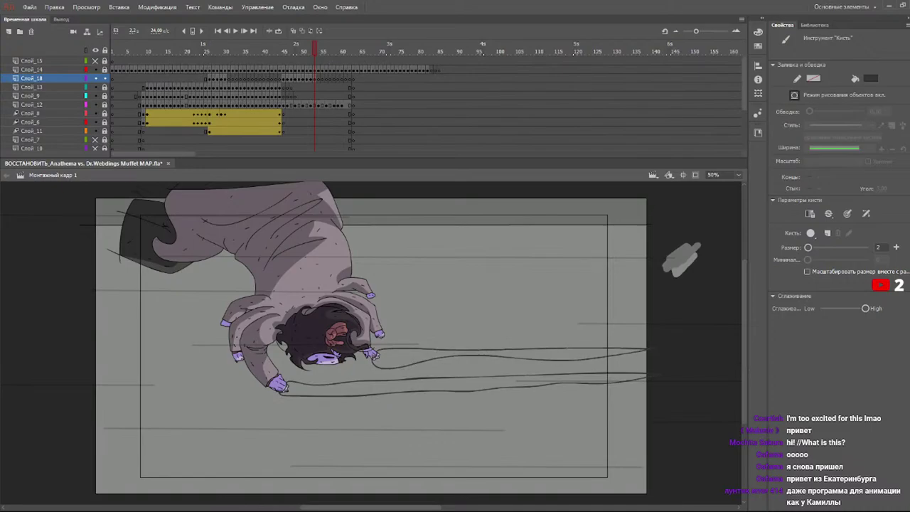
mouse_move(381, 332)
mouse_down()
mouse_move(588, 317)
mouse_move(634, 324)
mouse_move(382, 339)
mouse_up()
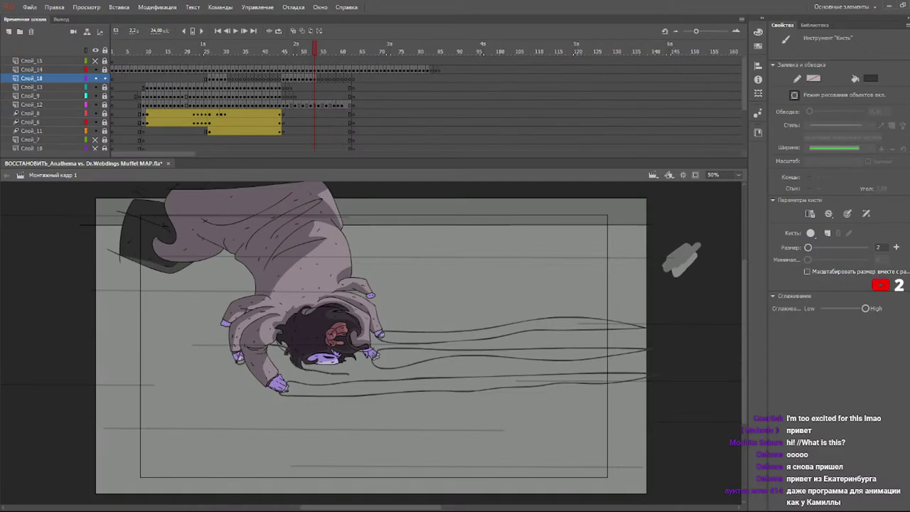
mouse_move(381, 373)
mouse_down()
mouse_move(641, 362)
mouse_move(494, 384)
mouse_up()
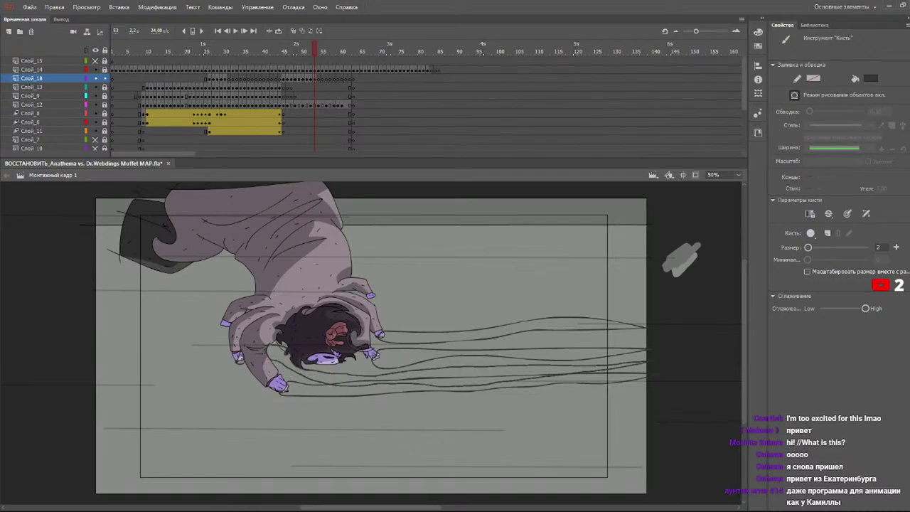
- Fill the lower merged shadows and the two upper hand shadows on frame 53 with dark grey
key(k)
click(304, 388)
click(307, 390)
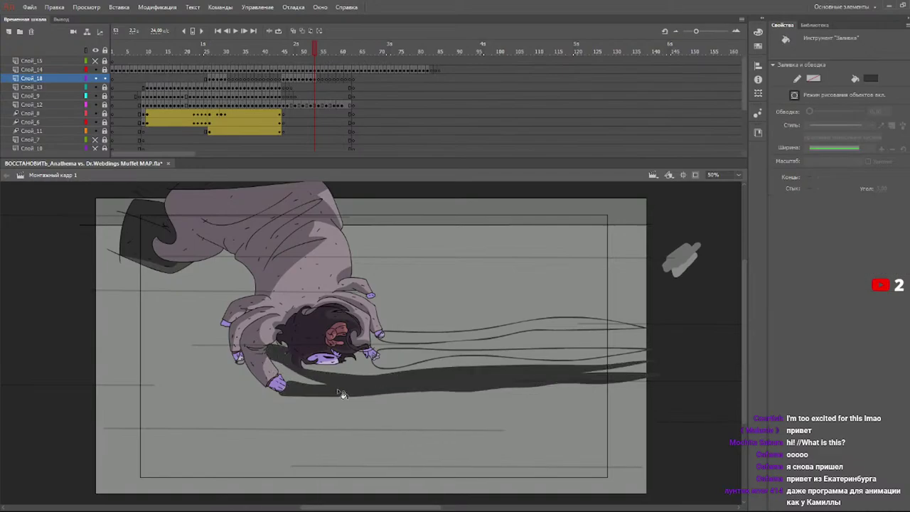
click(516, 355)
click(495, 336)
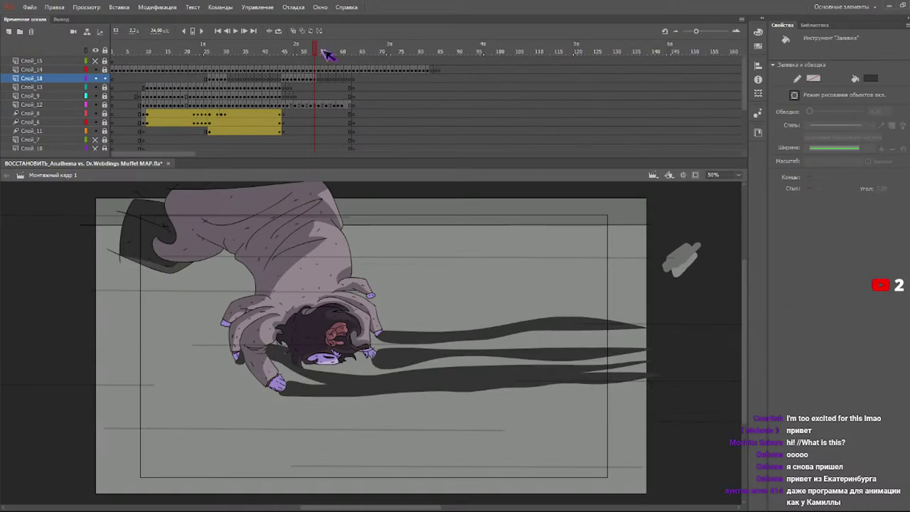
- Play back the shadow animation, and on frame 54 brush outlines for three long hand shadows and a short one beneath the head
click(320, 51)
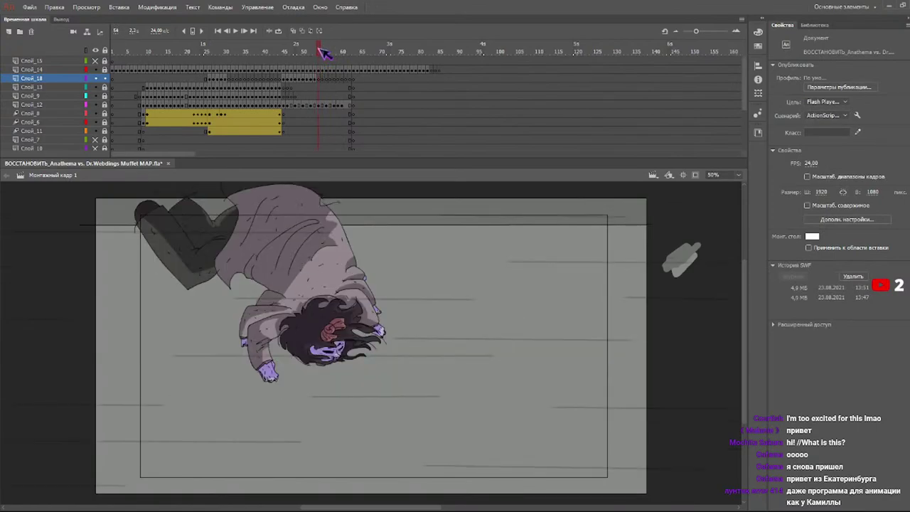
drag(305, 47, 270, 59)
key(Return)
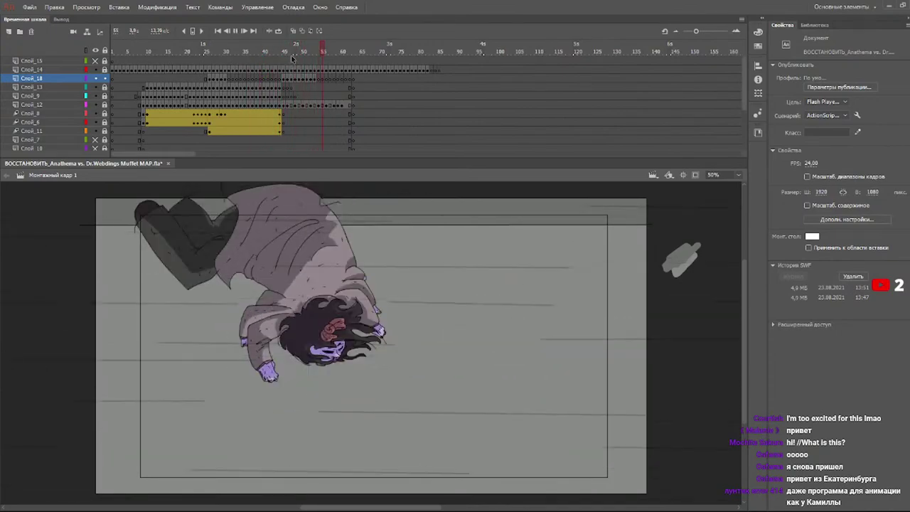
drag(297, 54, 319, 54)
key(b)
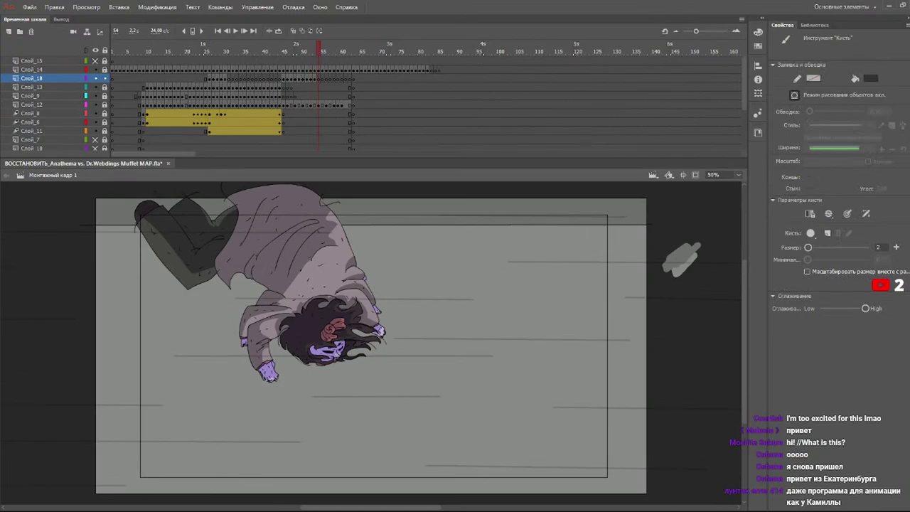
mouse_move(278, 375)
mouse_down()
mouse_move(410, 375)
mouse_move(469, 361)
mouse_move(633, 366)
mouse_up()
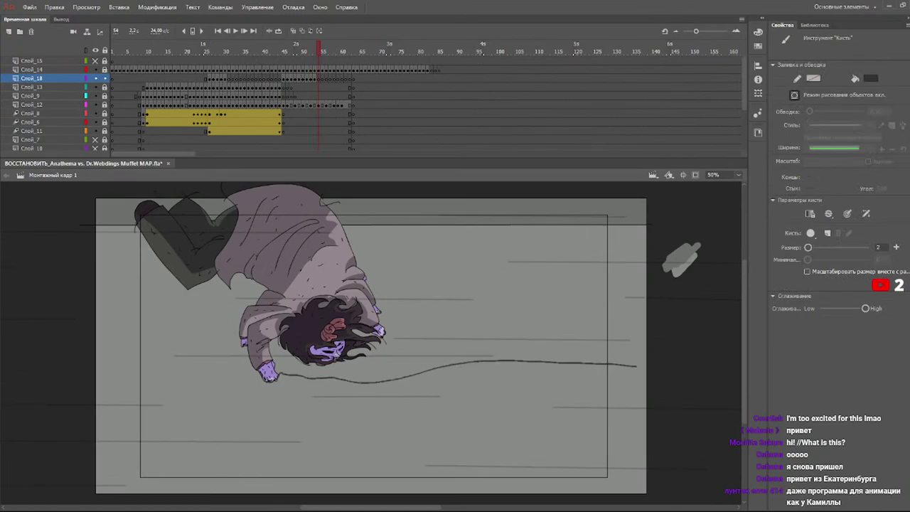
key(ctrl+z)
mouse_move(279, 375)
mouse_down()
mouse_move(531, 358)
mouse_move(653, 366)
mouse_move(276, 384)
mouse_up()
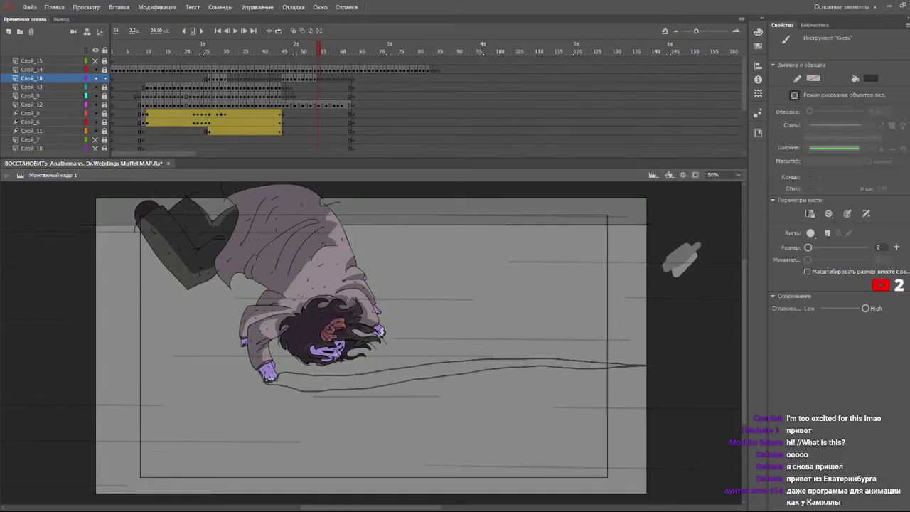
mouse_move(383, 327)
mouse_down()
mouse_move(614, 328)
mouse_move(406, 340)
mouse_up()
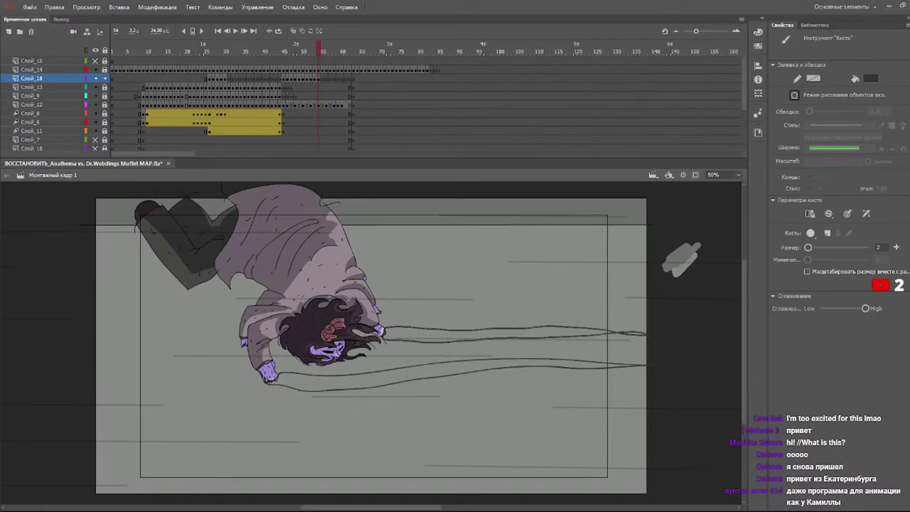
mouse_move(415, 304)
mouse_down()
mouse_move(636, 310)
mouse_move(406, 316)
mouse_up()
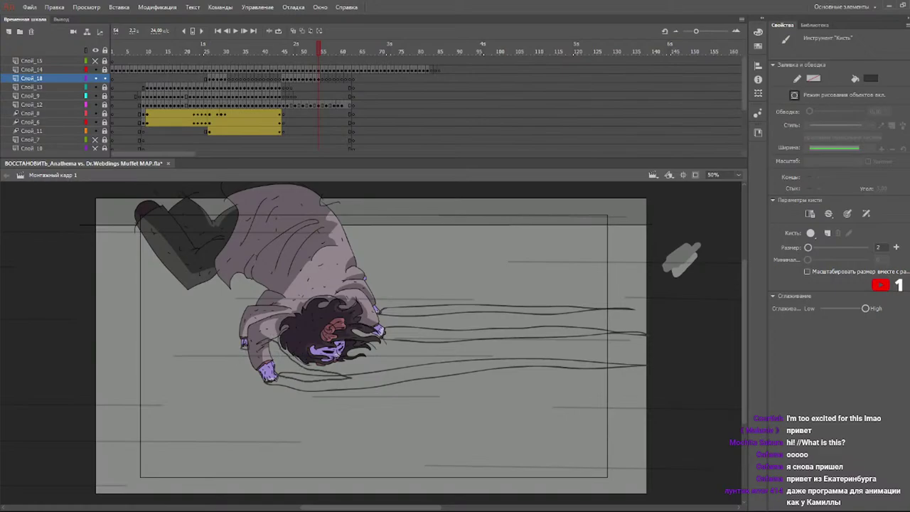
- Fill the lower hand and head shadows and the two upper hand shadows on frame 54 with dark grey
key(k)
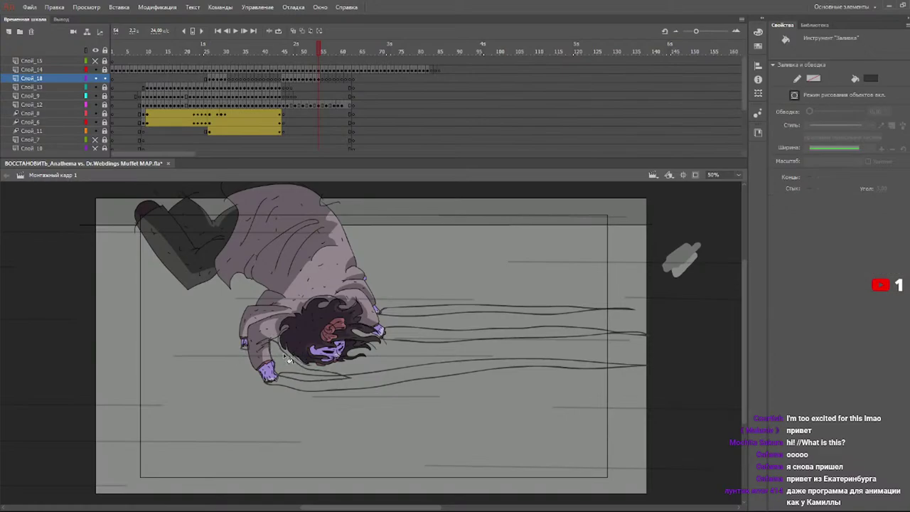
click(286, 363)
click(306, 383)
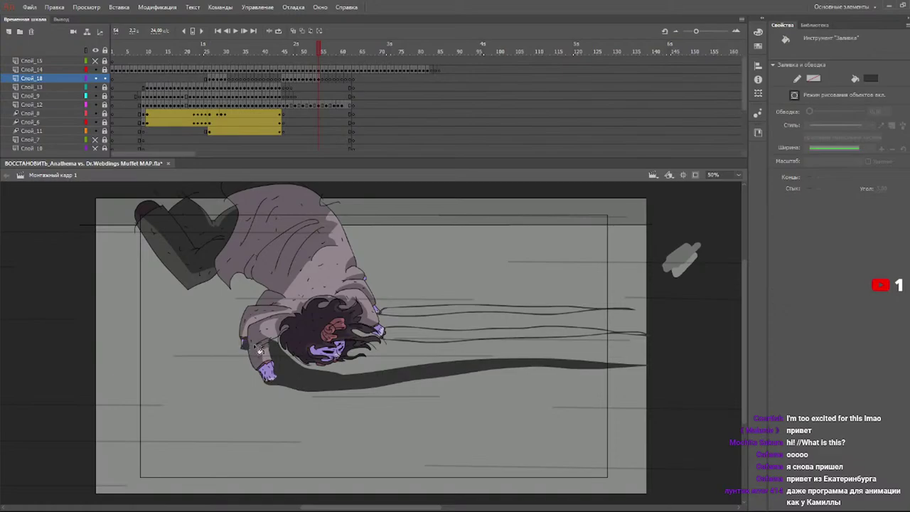
click(424, 337)
click(419, 312)
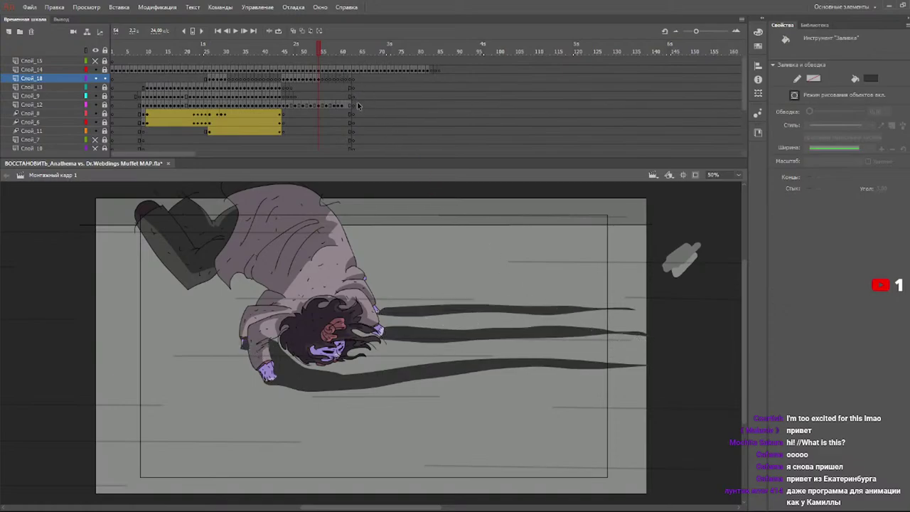
- On frame 55, brush outlines for the long lower hand shadow and the short head and rear-hand shadows, and fill the hand shadows dark grey
key(.)
key(b)
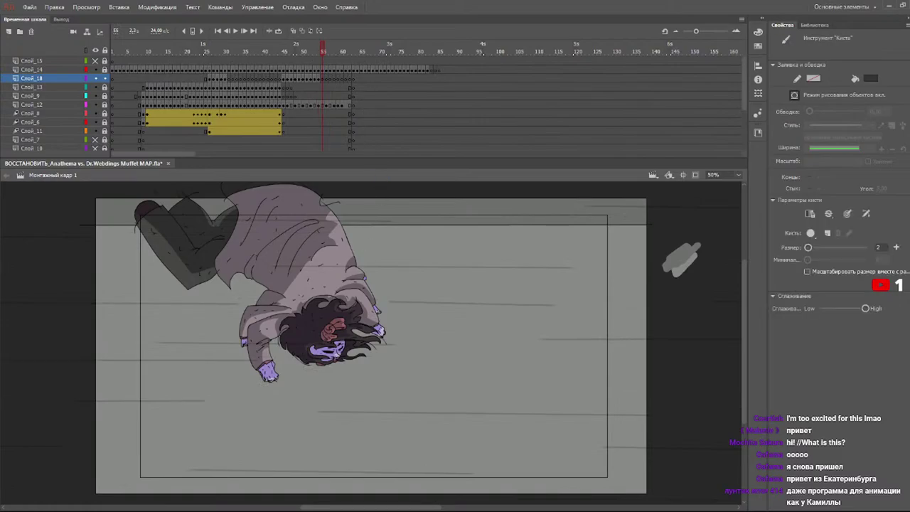
mouse_move(324, 372)
mouse_down()
mouse_move(650, 373)
mouse_move(300, 385)
mouse_up()
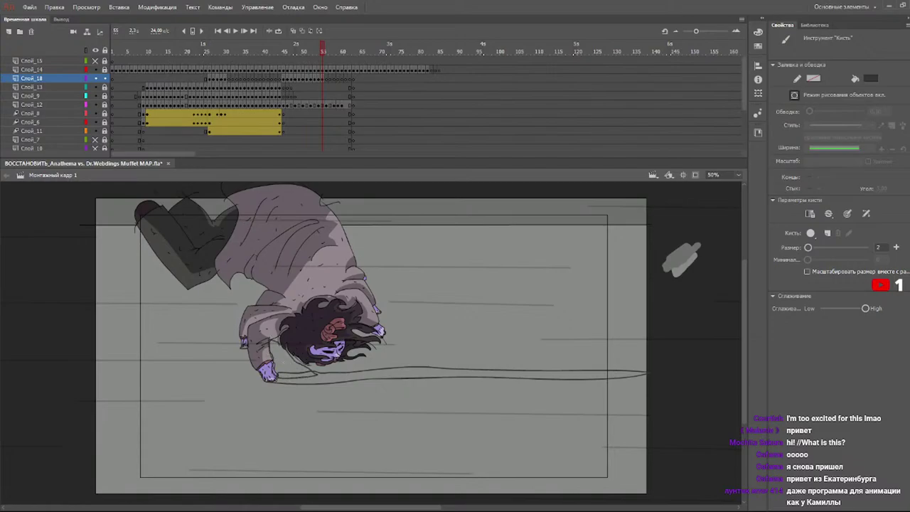
key(k)
click(288, 375)
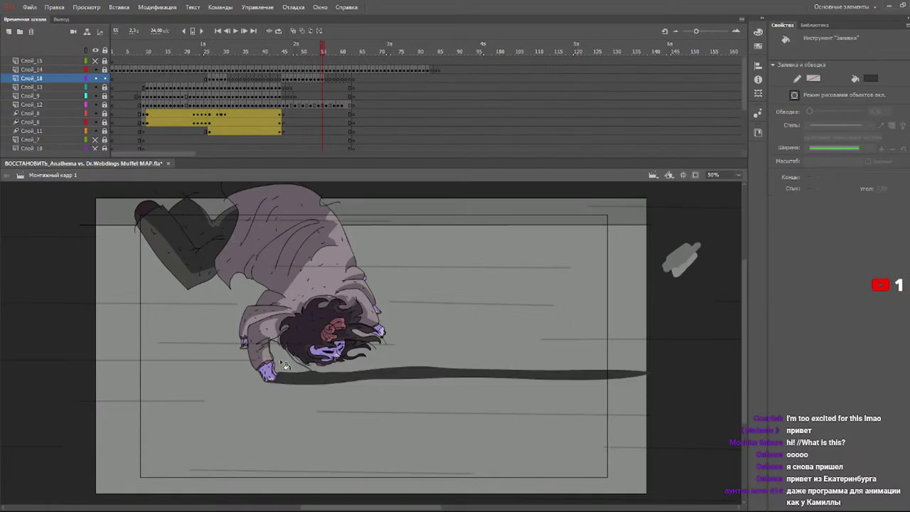
key(q)
drag(358, 284, 116, 503)
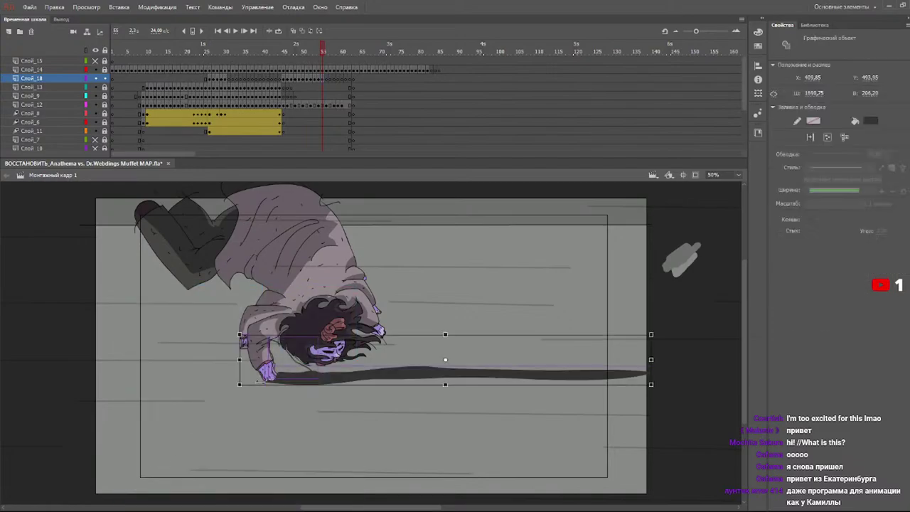
click(524, 246)
key(k)
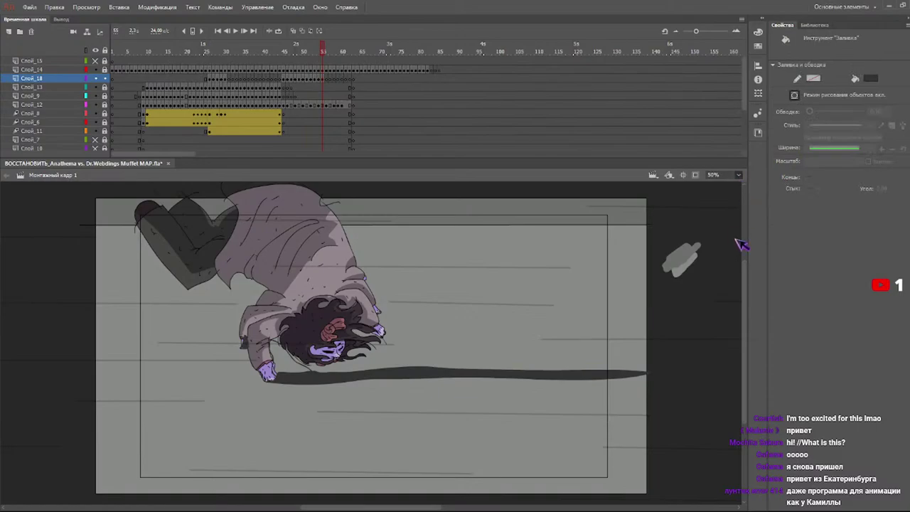
- Reapply dark grey to the merged shadow shape on frame 55, and fill the outlined gap between the front hand and the head
key(ctrl+1)
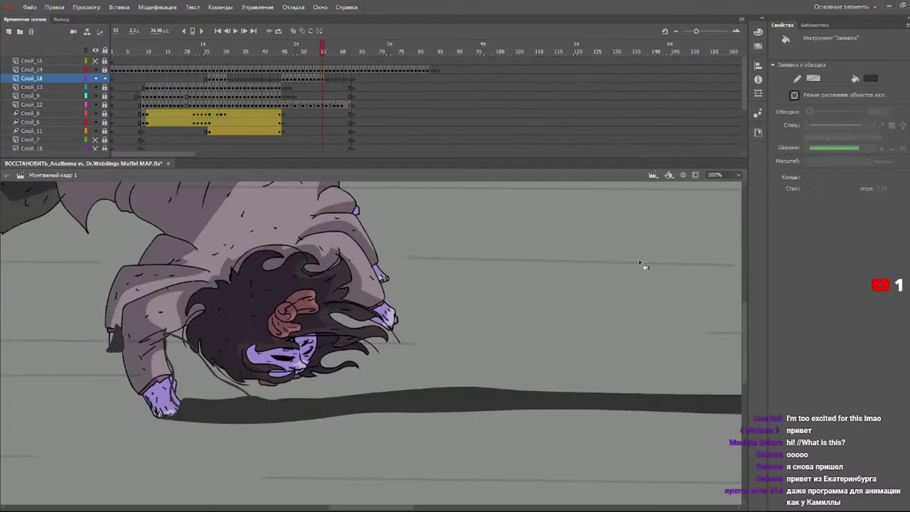
key(b)
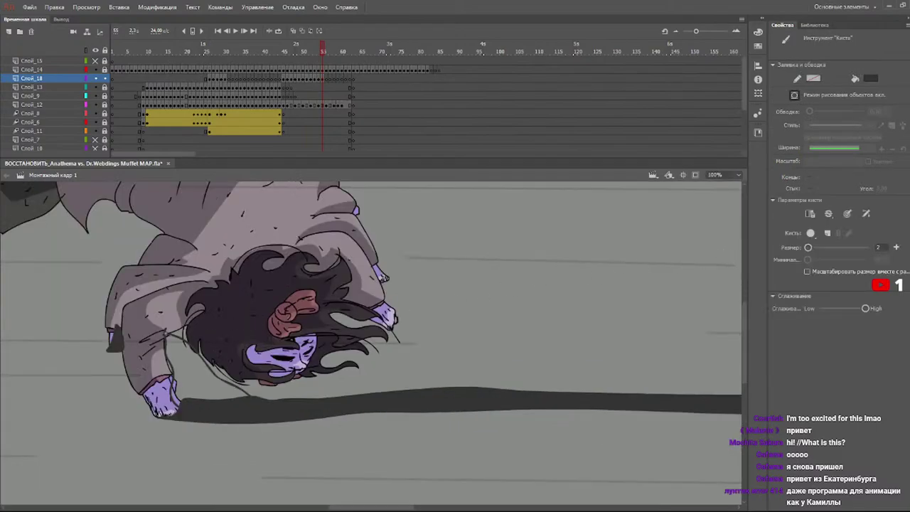
key(k)
key(q)
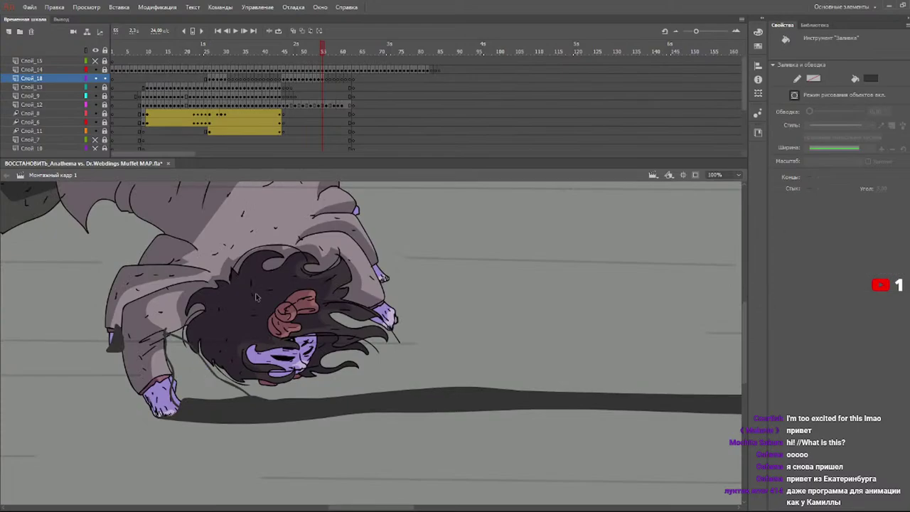
click(195, 373)
click(882, 121)
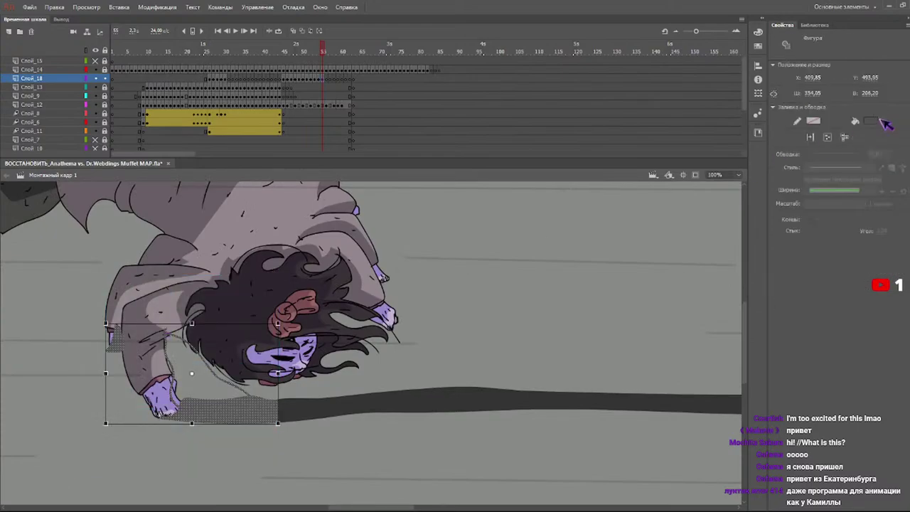
click(874, 121)
click(721, 157)
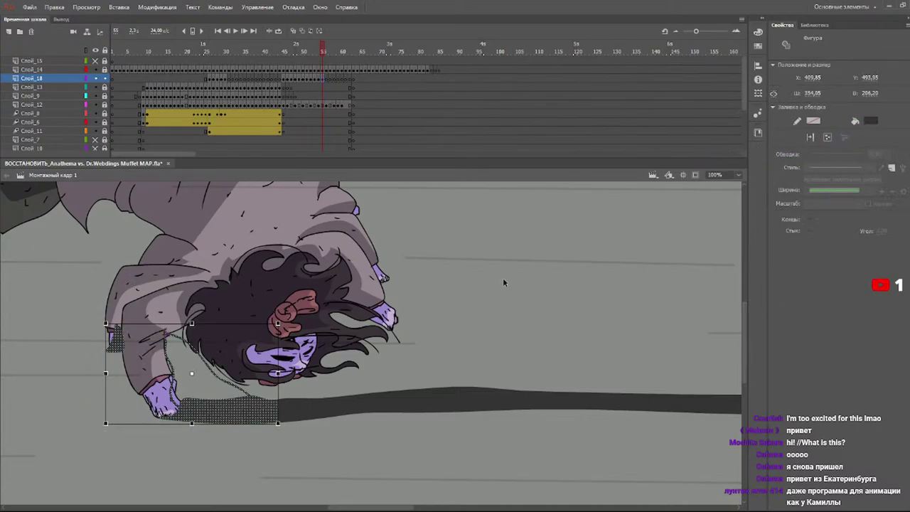
click(435, 314)
key(k)
click(243, 364)
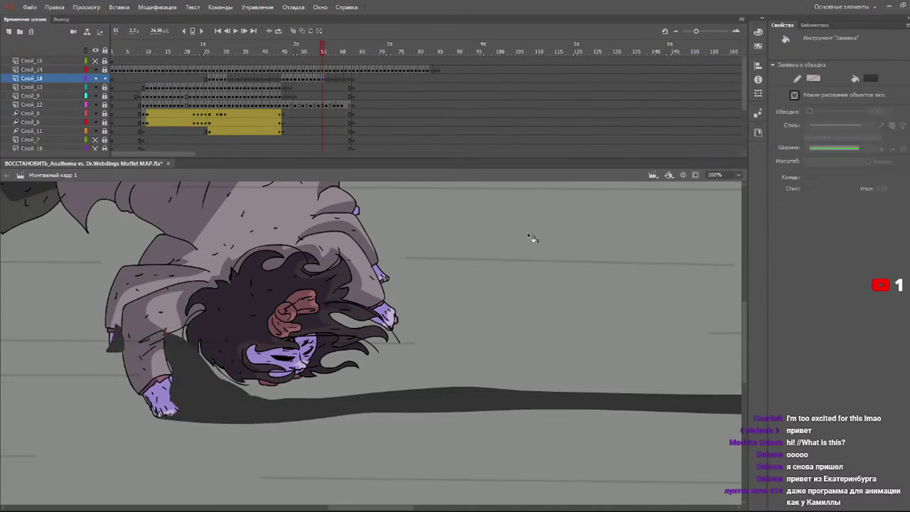
- Brush outlines for two long shadows trailing from the upper hands on frame 55 and fill both with dark grey
key(ctrl+minus)
key(b)
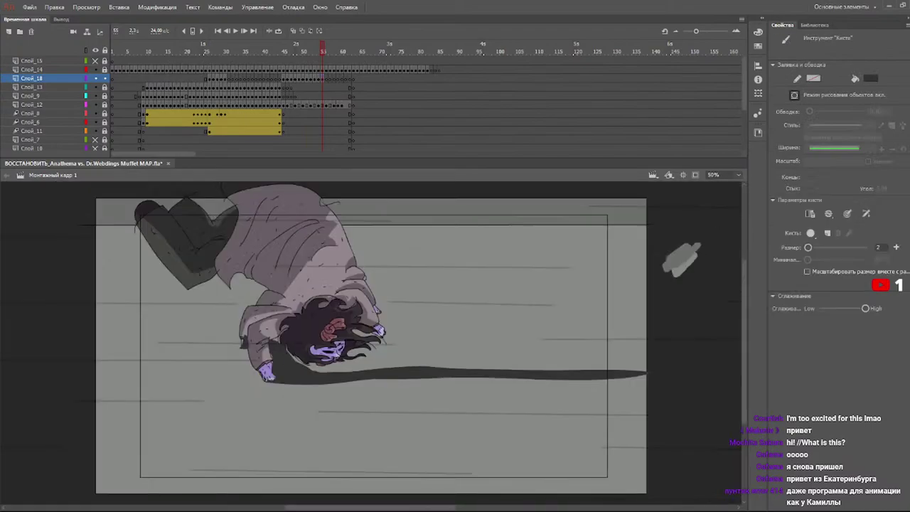
mouse_move(411, 329)
mouse_down()
mouse_move(628, 328)
mouse_move(550, 330)
mouse_up()
mouse_move(495, 334)
mouse_down()
mouse_move(386, 332)
mouse_move(392, 309)
mouse_move(628, 304)
mouse_move(411, 320)
mouse_up()
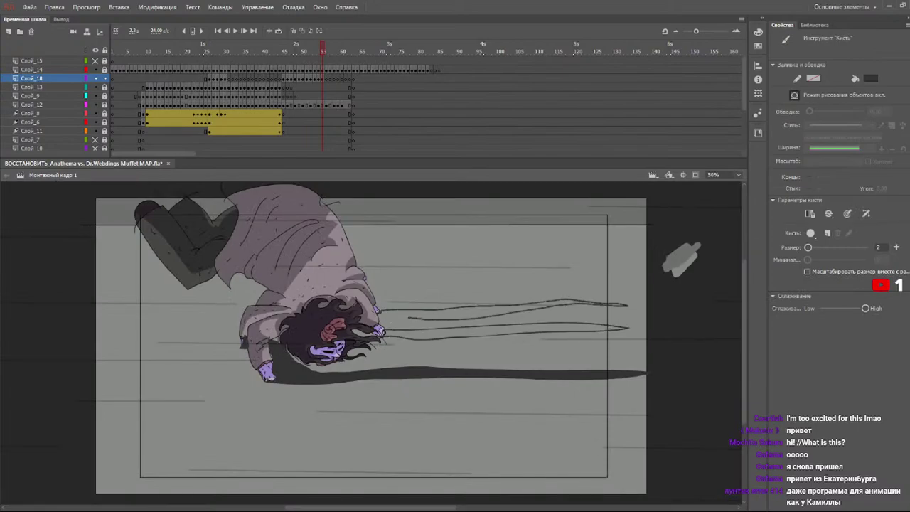
key(k)
click(423, 317)
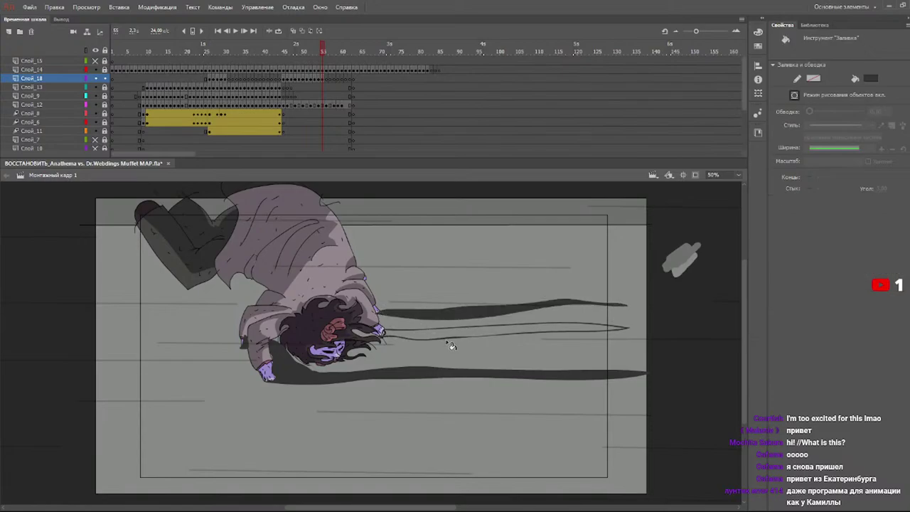
click(432, 333)
- Scrub through the shadow animation to check it, and on frame 56 brush outlines for three long shadows trailing from the hands
drag(322, 51, 288, 57)
drag(315, 65, 341, 67)
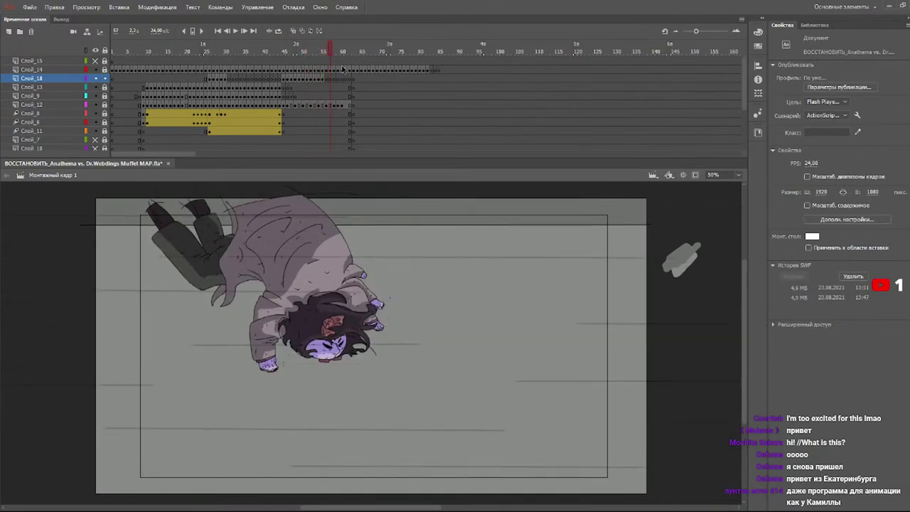
click(327, 53)
key(b)
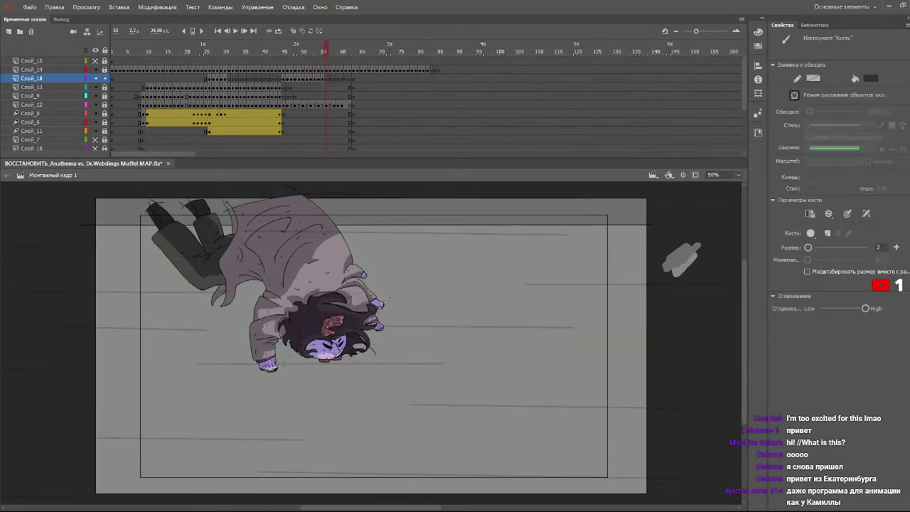
mouse_move(314, 368)
mouse_down()
mouse_move(636, 368)
mouse_move(287, 375)
mouse_up()
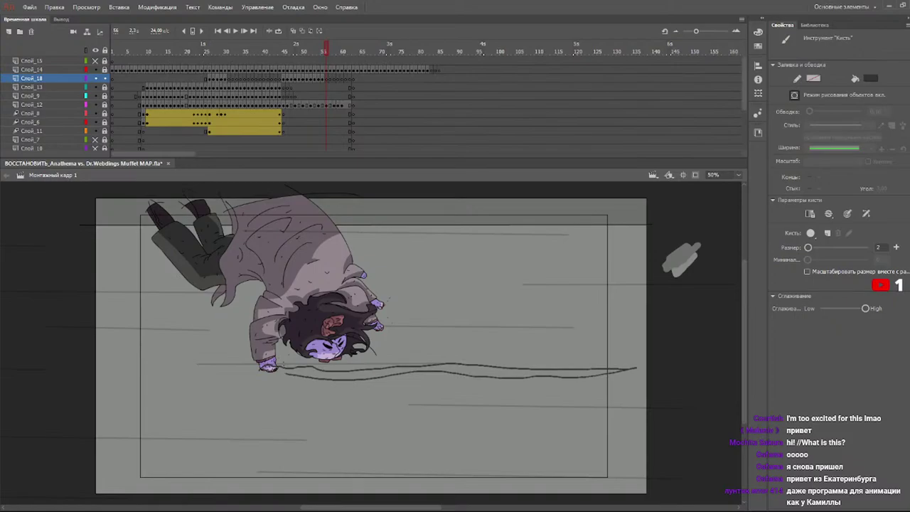
mouse_move(378, 327)
mouse_down()
mouse_move(647, 326)
mouse_move(390, 336)
mouse_up()
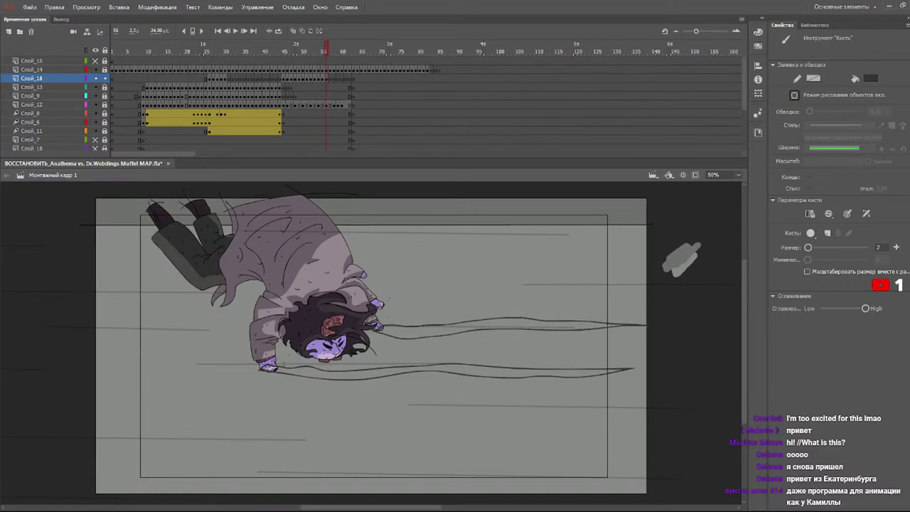
mouse_move(381, 304)
mouse_down()
mouse_move(573, 291)
mouse_move(646, 304)
mouse_move(376, 317)
mouse_up()
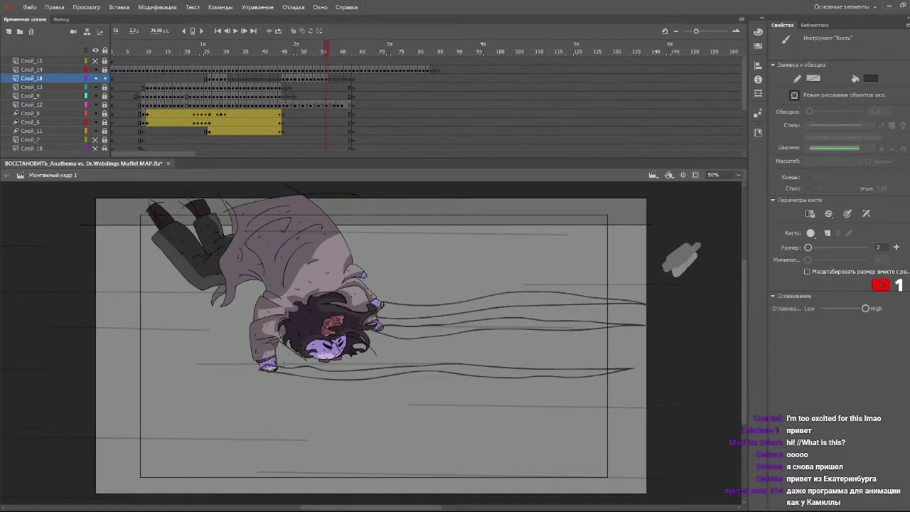
- Fill the three long hand shadows on frame 56 with dark grey
key(k)
click(305, 372)
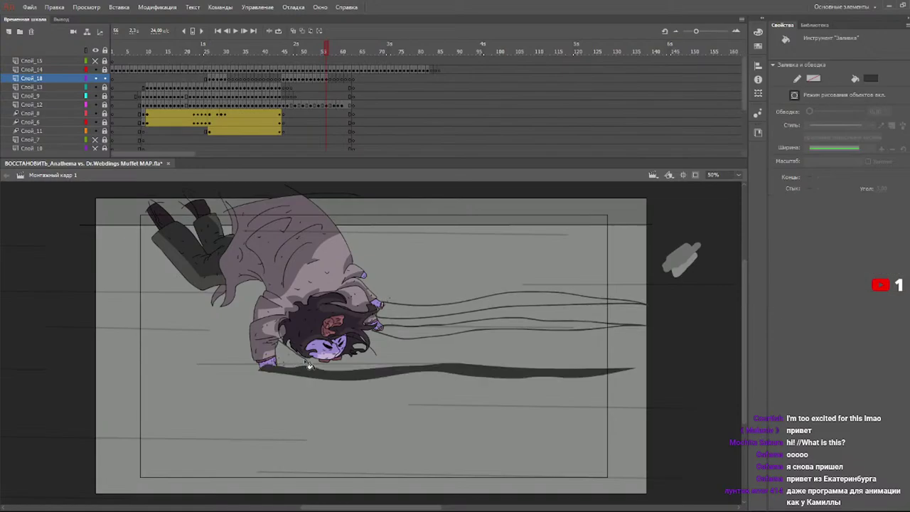
click(403, 331)
click(409, 317)
key(n)
- Outline the short shadow beneath the head on frame 56, joined to the lower hand shadow, and fill it with dark grey
key(b)
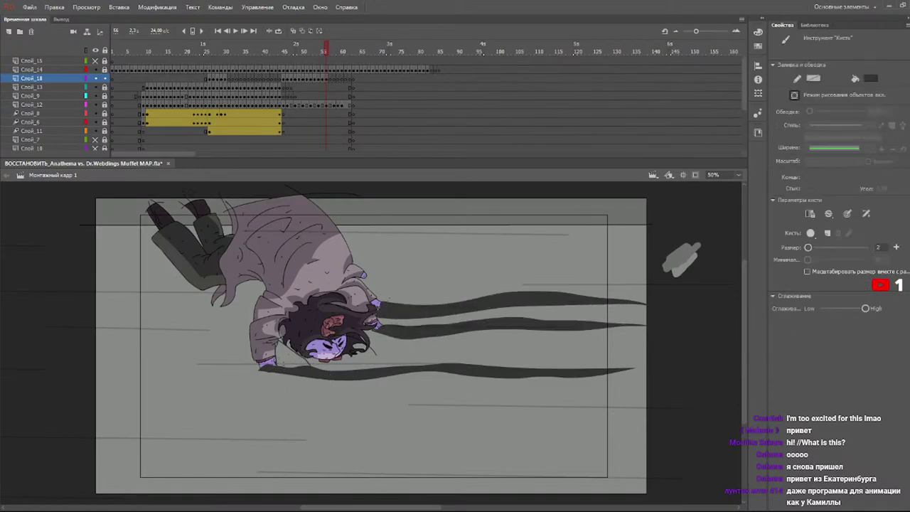
key(q)
click(358, 372)
click(557, 214)
key(k)
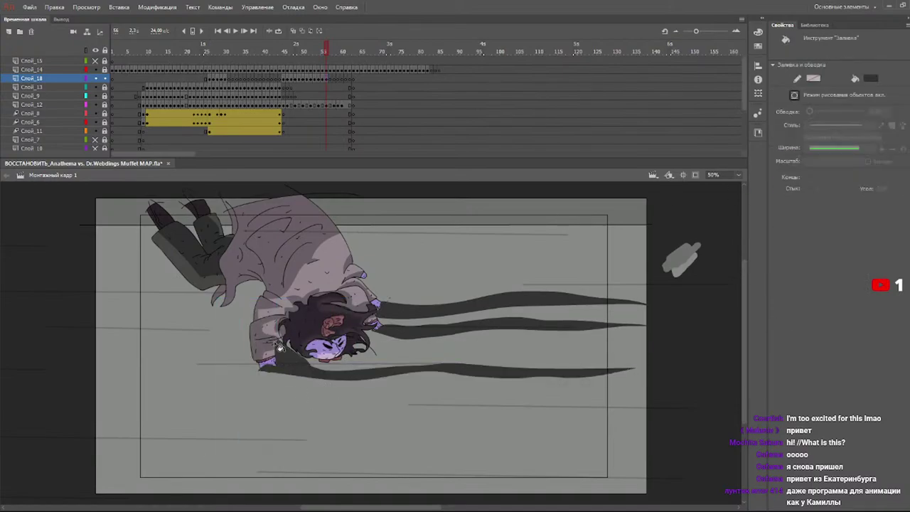
- On frame 57, brush outlines for three long hand shadows, with the lowest one widening beneath the head
key(b)
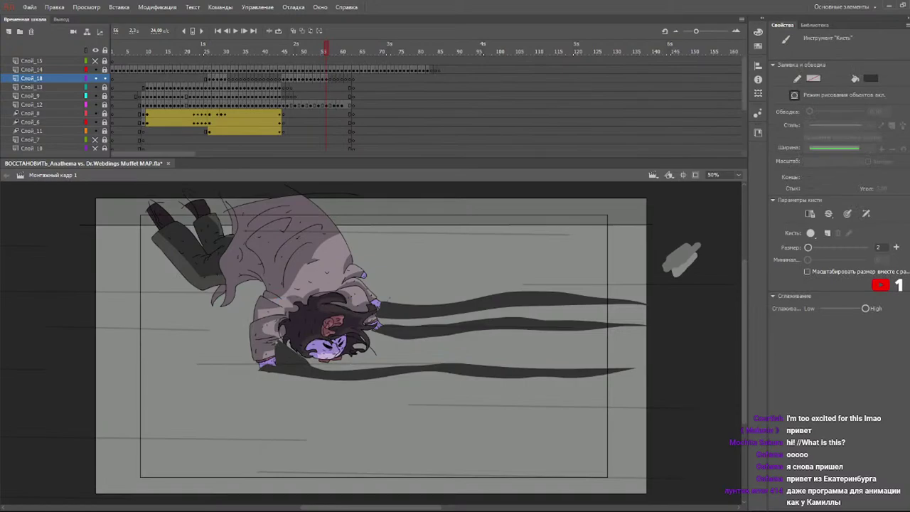
click(330, 49)
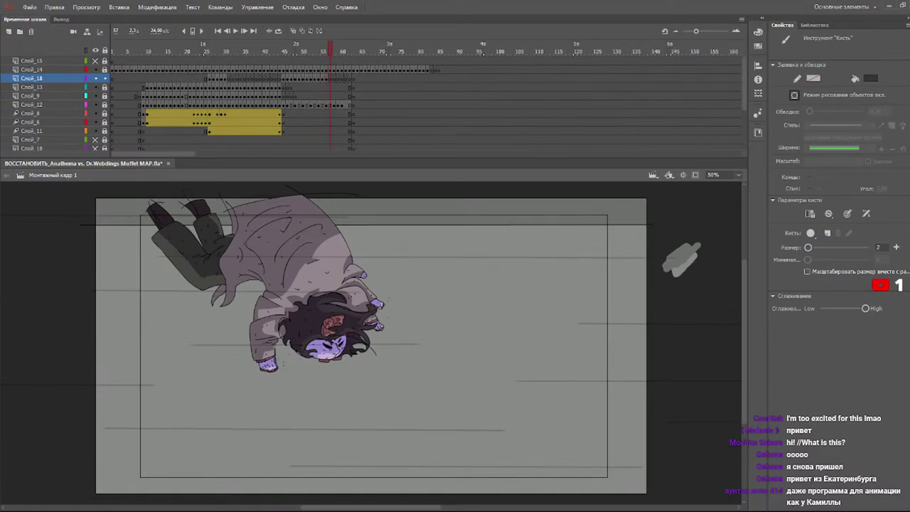
mouse_move(347, 374)
mouse_down()
mouse_move(537, 358)
mouse_move(642, 368)
mouse_move(293, 379)
mouse_up()
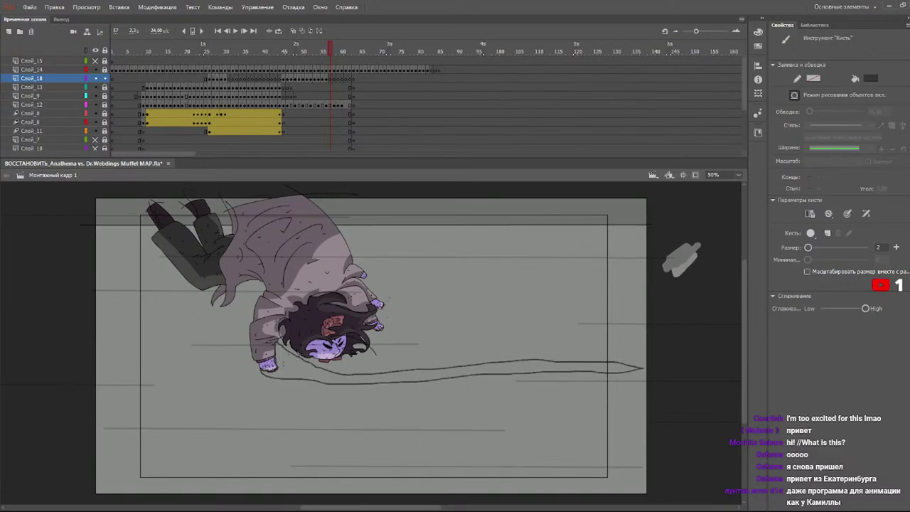
mouse_move(380, 332)
mouse_down()
mouse_move(630, 325)
mouse_move(415, 324)
mouse_up()
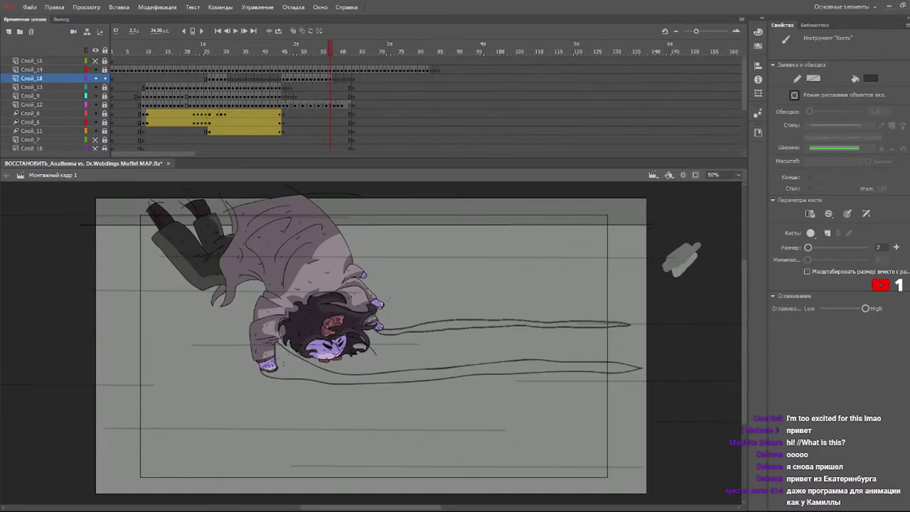
mouse_move(403, 295)
mouse_down()
mouse_move(619, 300)
mouse_move(405, 308)
mouse_up()
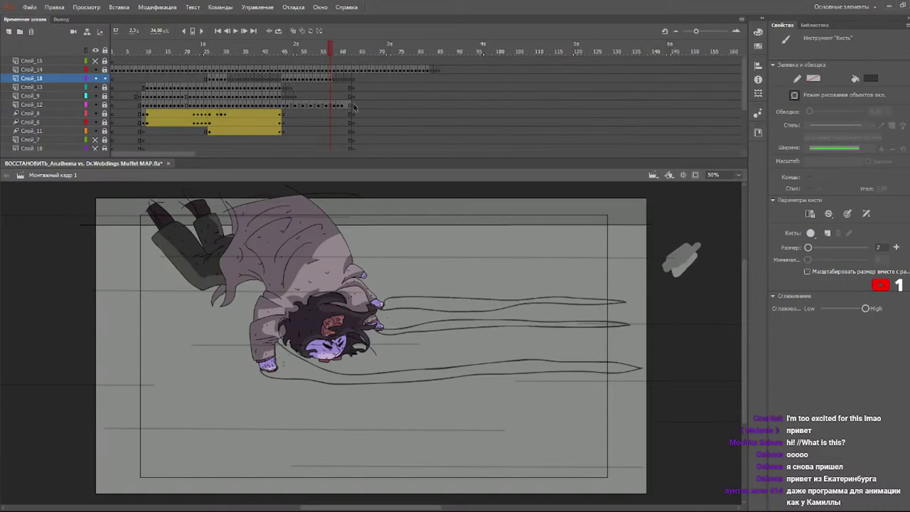
- Fill the three long shadow outlines on frame 57 with dark grey
key(k)
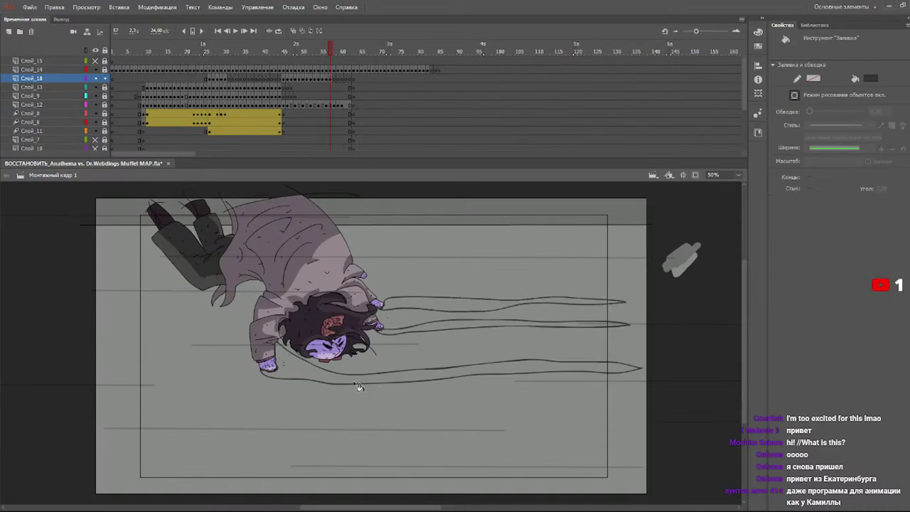
click(359, 384)
click(441, 327)
click(445, 309)
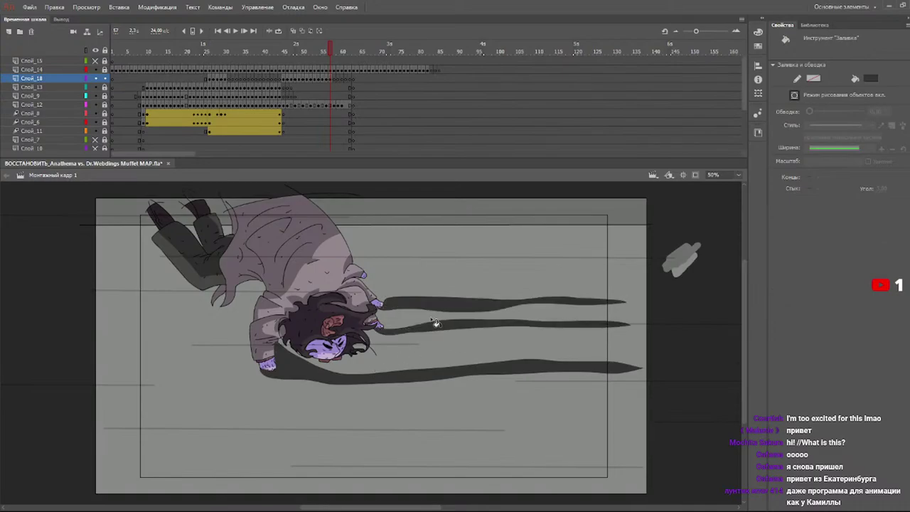
- On frame 58, brush outlines for three long hand shadows, with the lowest one widening beneath the head
key(.)
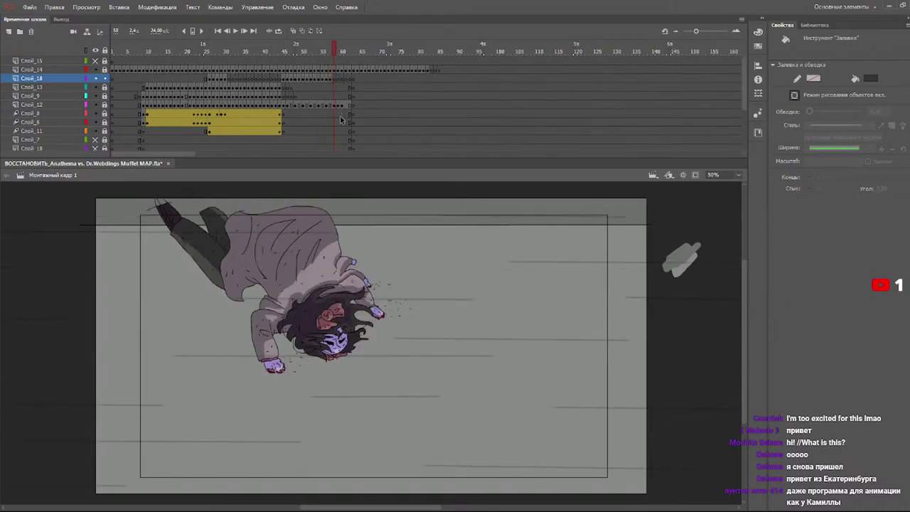
key(b)
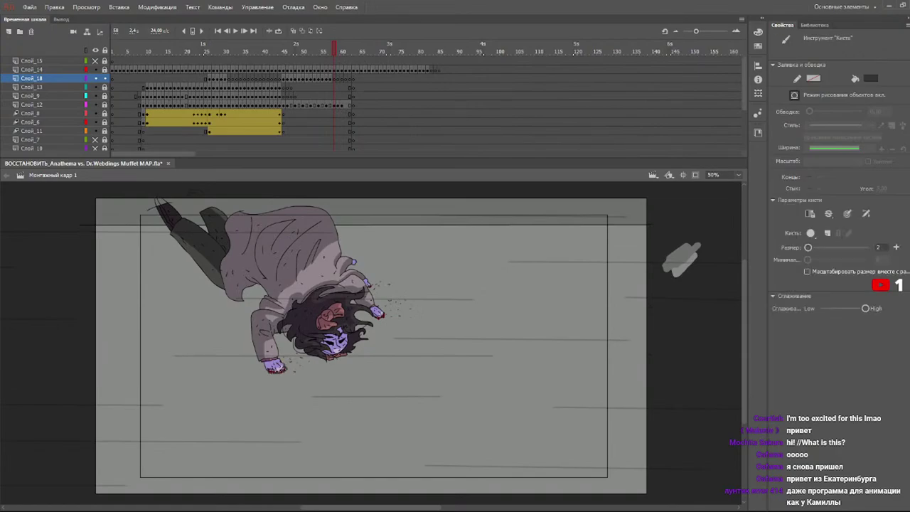
mouse_move(359, 368)
mouse_down()
mouse_move(429, 361)
mouse_move(627, 370)
mouse_move(268, 372)
mouse_up()
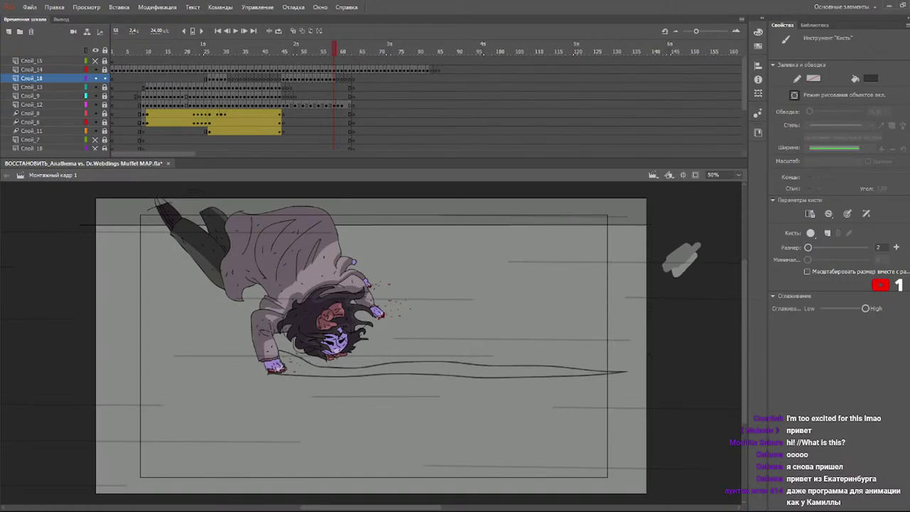
mouse_move(384, 313)
mouse_down()
mouse_move(635, 316)
mouse_move(378, 320)
mouse_up()
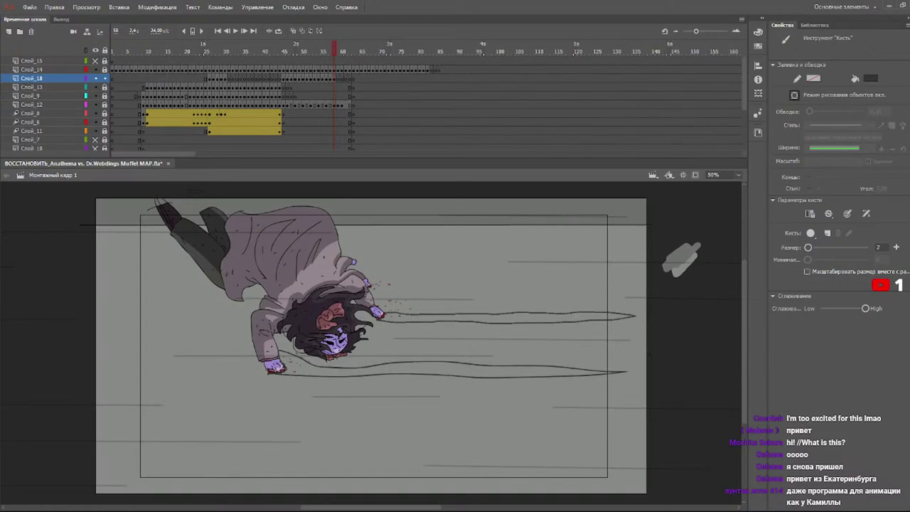
mouse_move(371, 284)
mouse_down()
mouse_move(598, 287)
mouse_move(385, 295)
mouse_up()
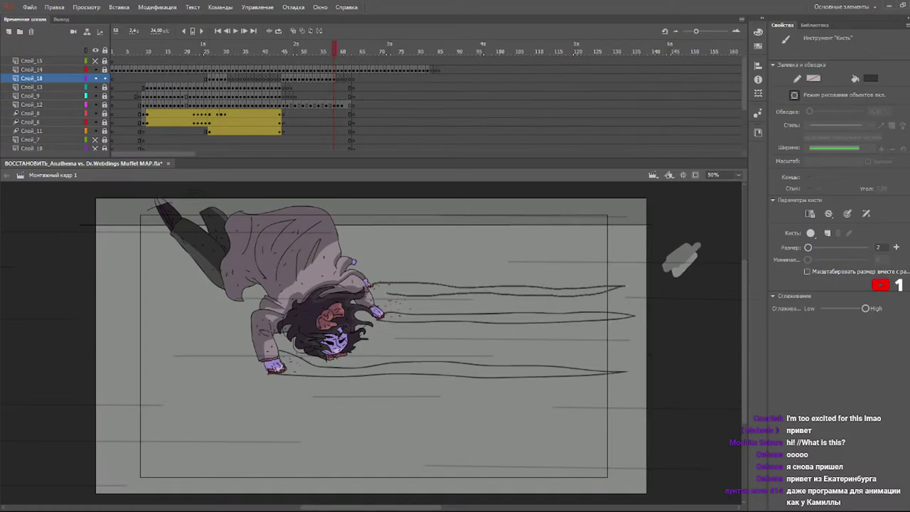
- Fill the middle hand shadow on frame 58 with dark grey and break the upper shadow outline apart into a plain shape
key(k)
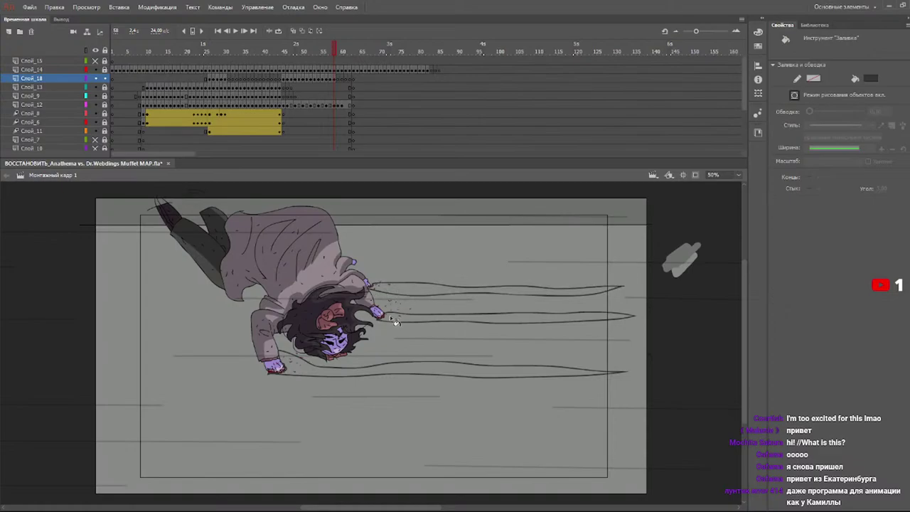
click(393, 318)
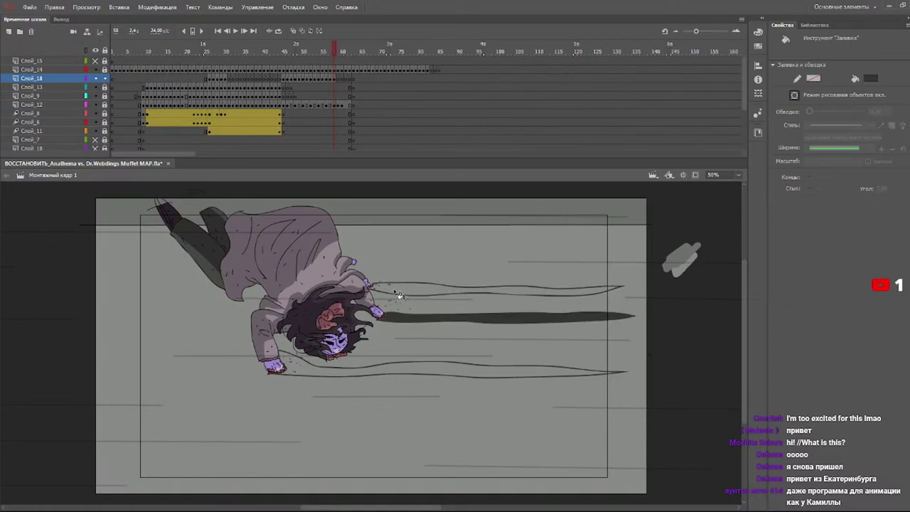
key(b)
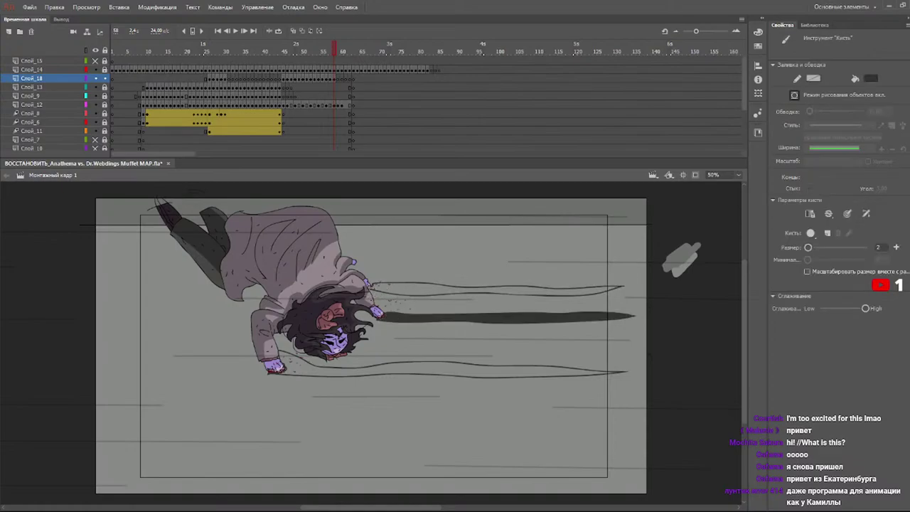
key(v)
click(367, 284)
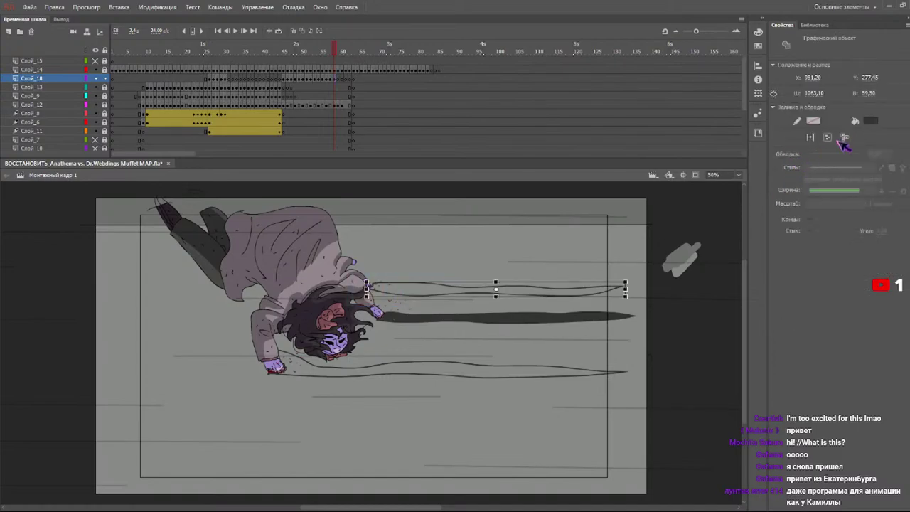
click(625, 236)
key(b)
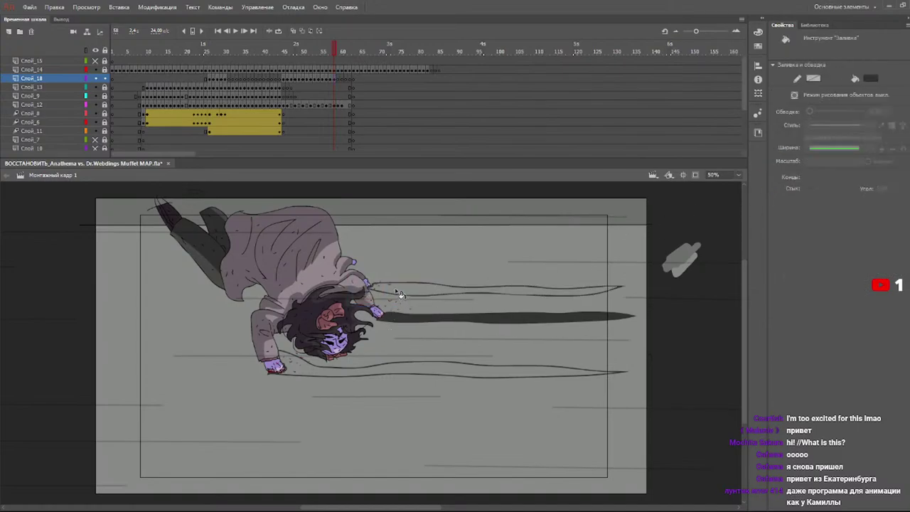
key(n)
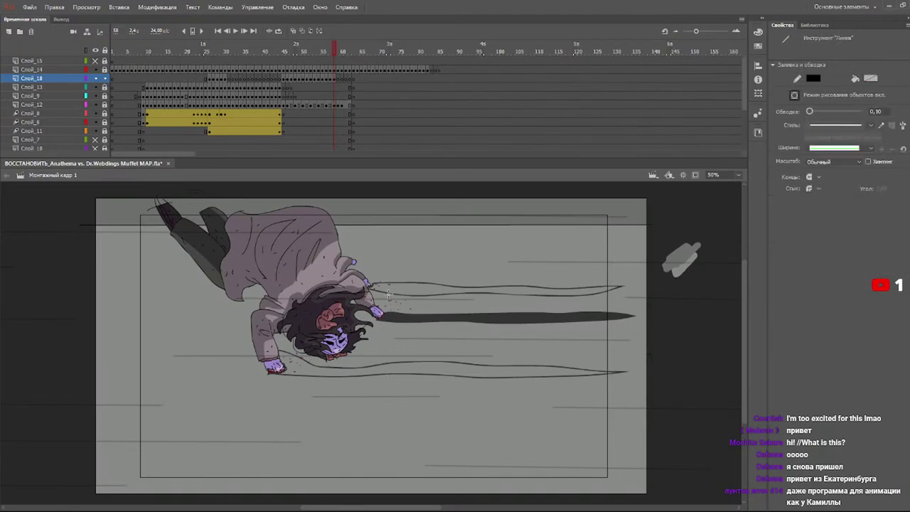
key(b)
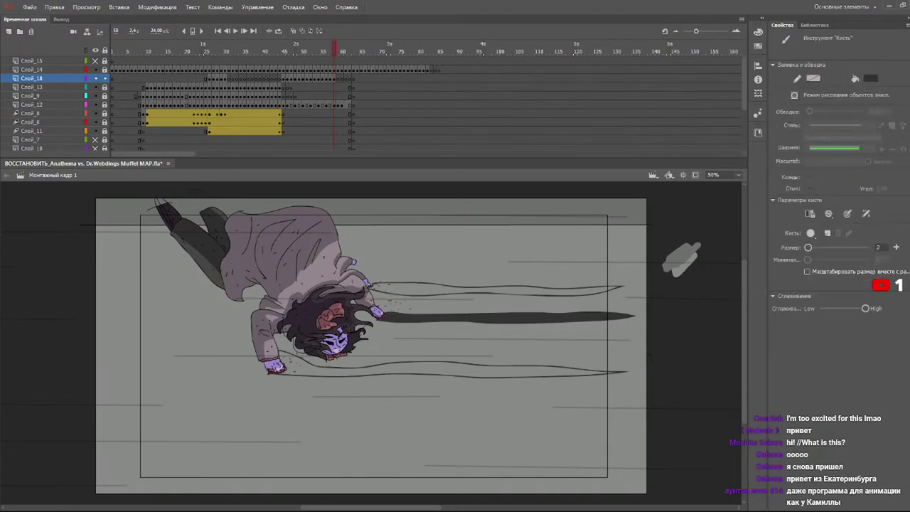
key(v)
click(390, 292)
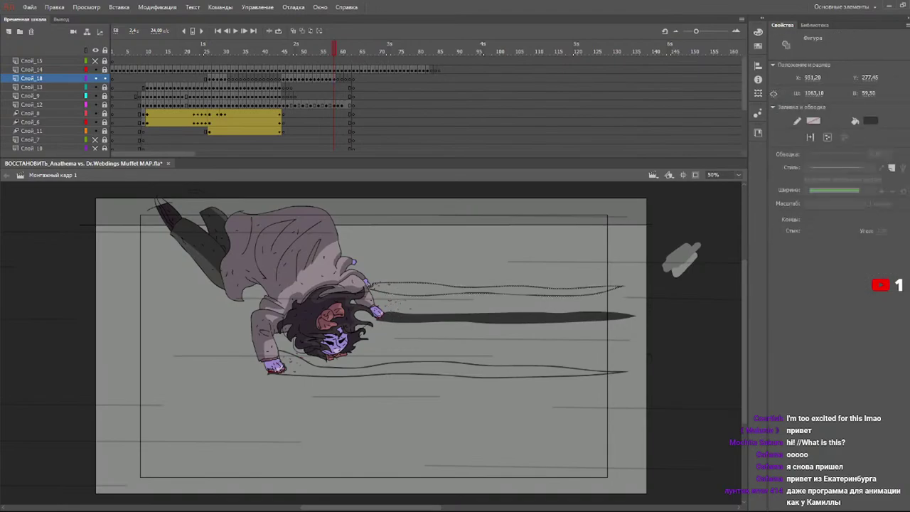
click(393, 301)
click(396, 318)
click(412, 314)
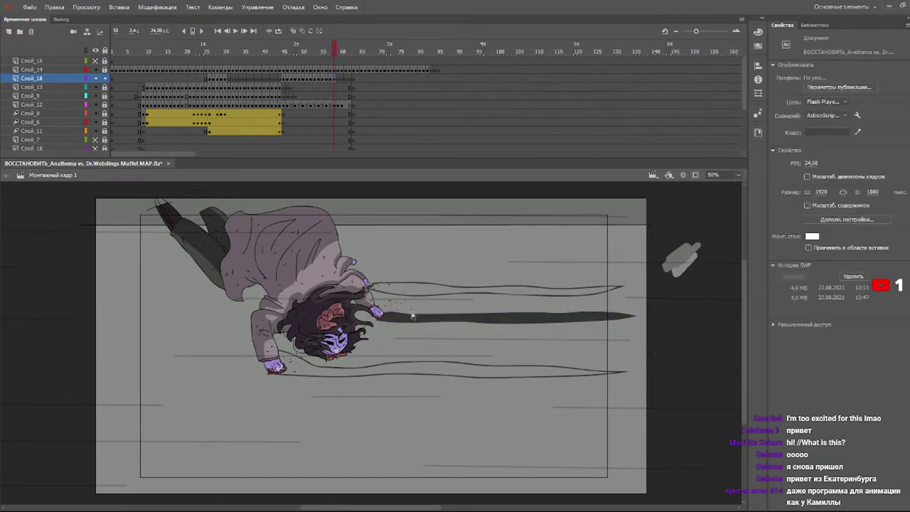
- Select all three hand shadows on frame 58 and break them apart into plain shapes
drag(704, 284, 265, 437)
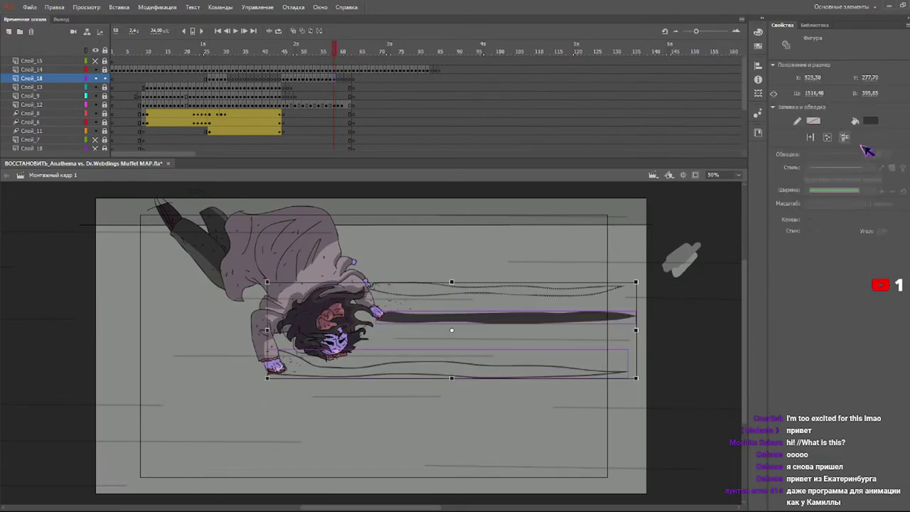
click(554, 254)
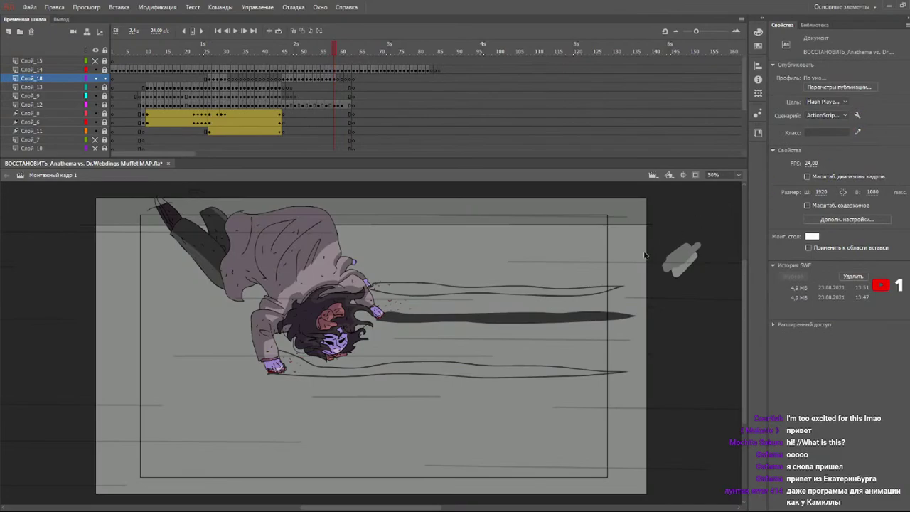
drag(639, 252, 244, 391)
click(844, 138)
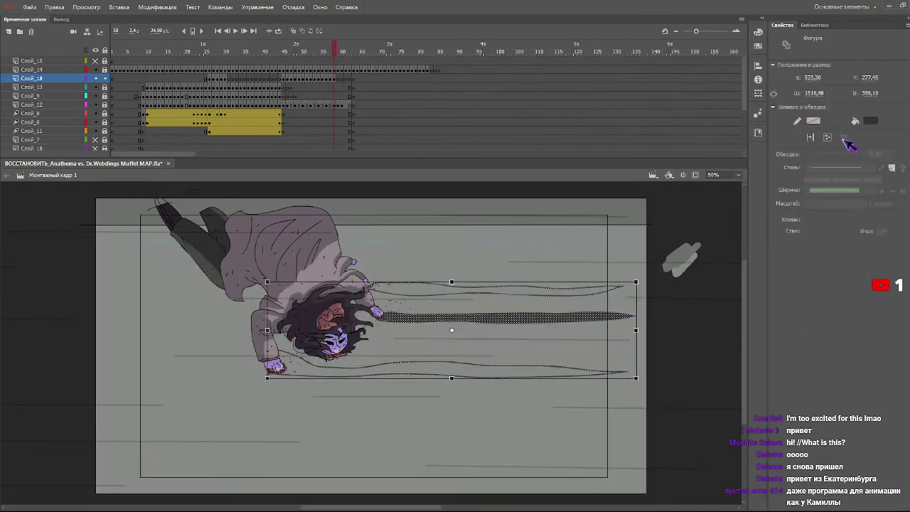
click(575, 257)
- Fill the upper and lower hand shadow outlines on frame 58 with dark grey
key(k)
click(408, 295)
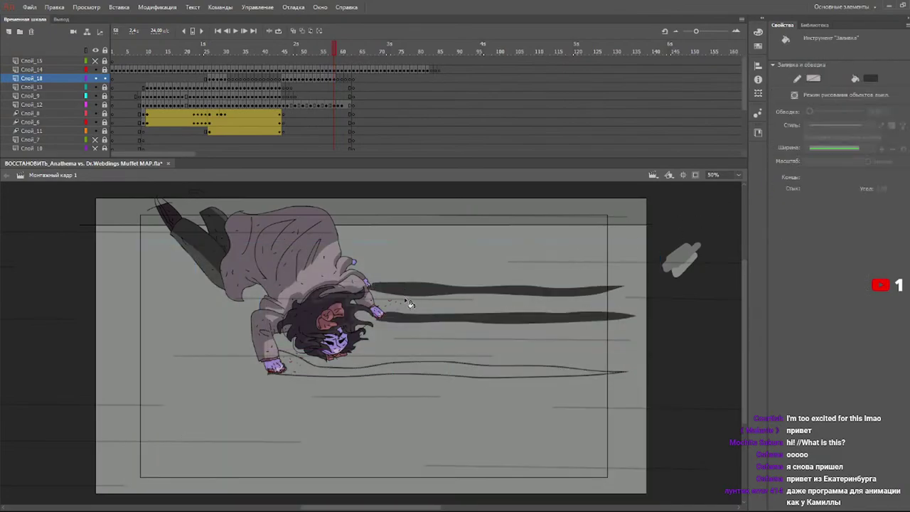
click(416, 375)
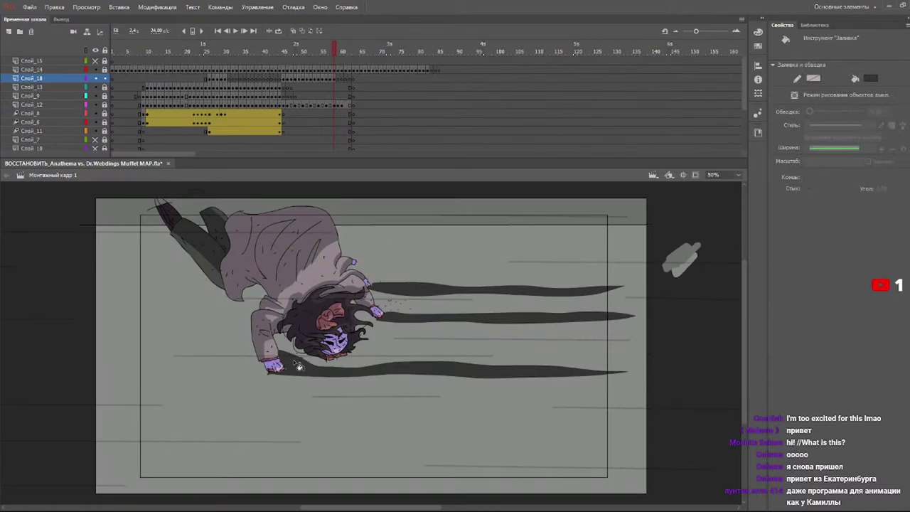
- On frame 59, brush outlines for three long hand shadows and a short head shadow joined to the lowest one
key(b)
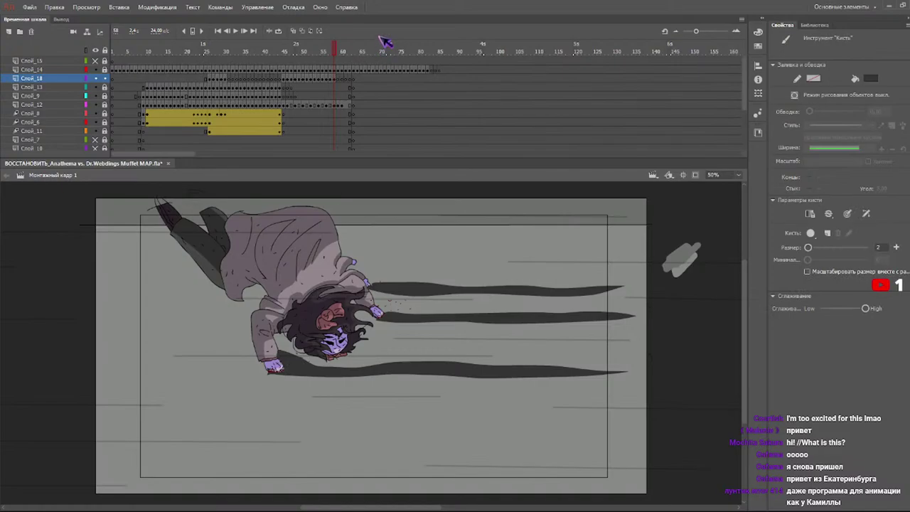
key(.)
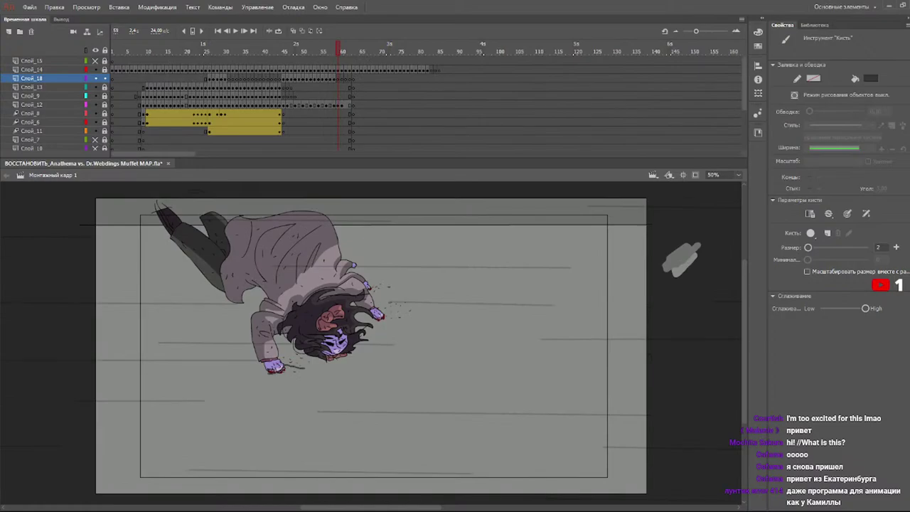
mouse_move(288, 367)
mouse_down()
mouse_move(627, 366)
mouse_move(311, 377)
mouse_up()
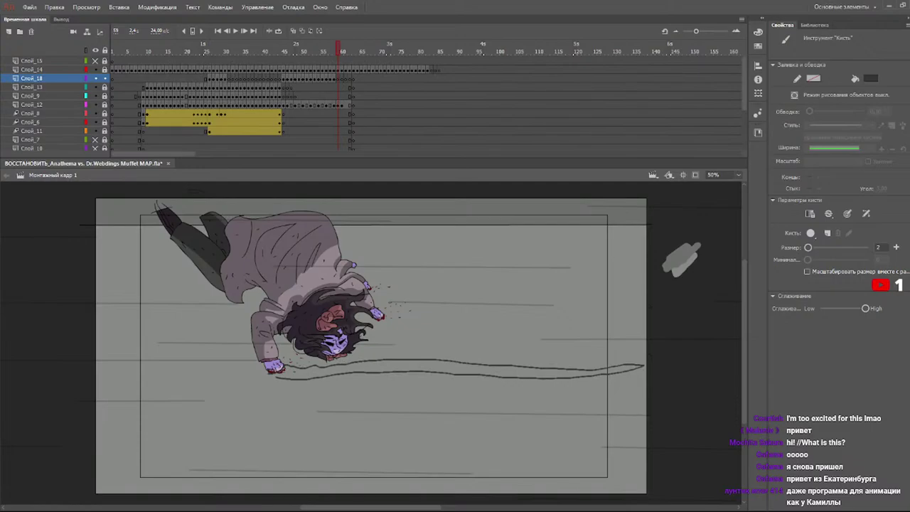
mouse_move(383, 314)
mouse_down()
mouse_move(631, 312)
mouse_move(453, 328)
mouse_move(388, 321)
mouse_up()
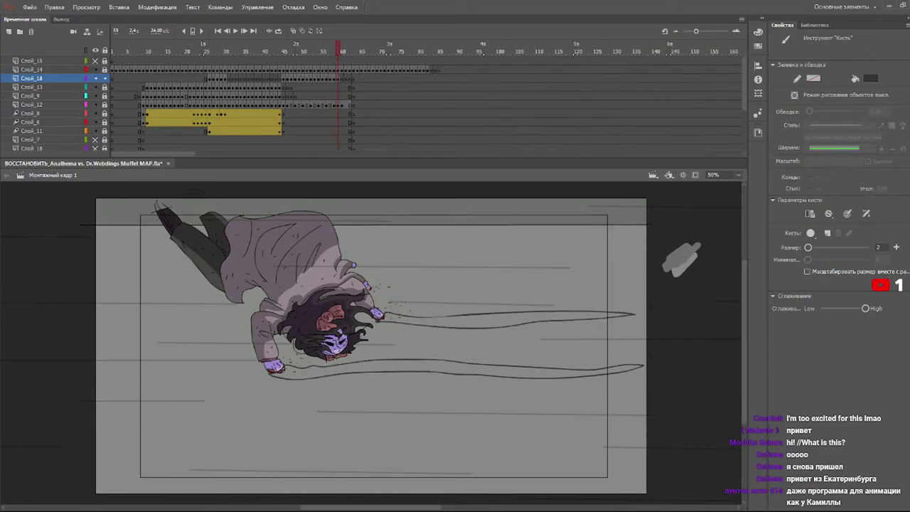
mouse_move(378, 285)
mouse_down()
mouse_move(640, 281)
mouse_move(405, 289)
mouse_up()
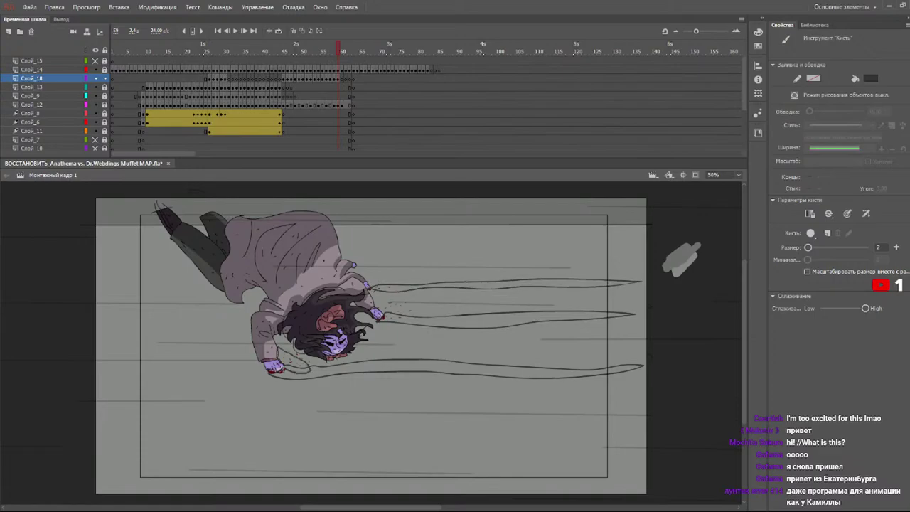
- Fill the three hand shadows and the joined head shadow on frame 59 with dark grey
key(k)
click(312, 370)
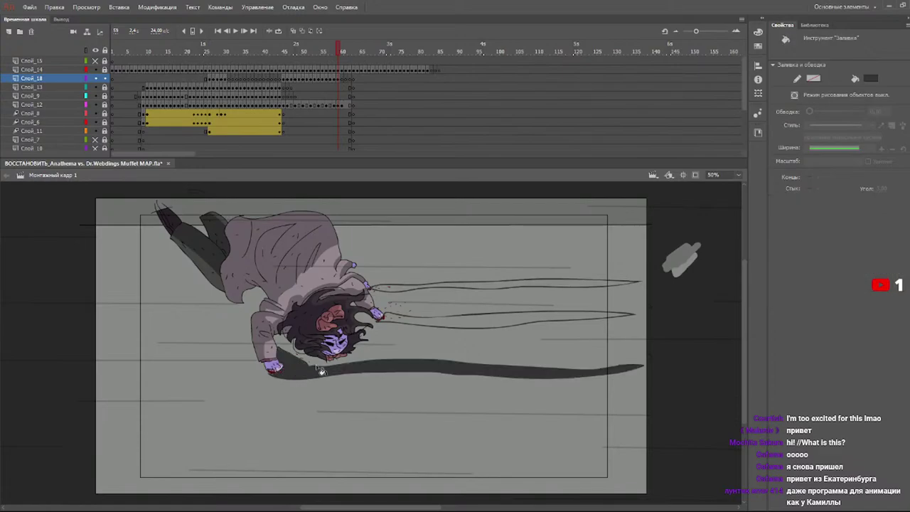
click(405, 324)
click(398, 291)
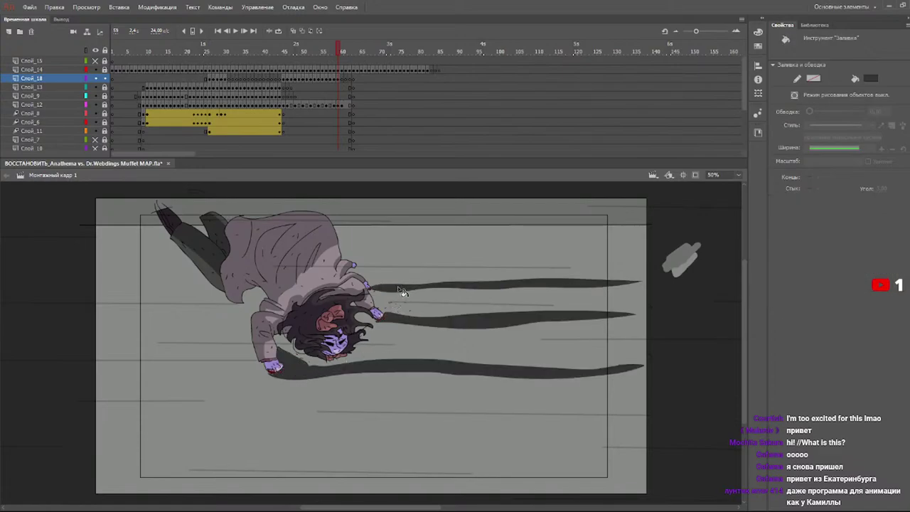
- On frame 60, brush outlines for three long hand shadows and a short head shadow meeting the lowest one
key(b)
key(period)
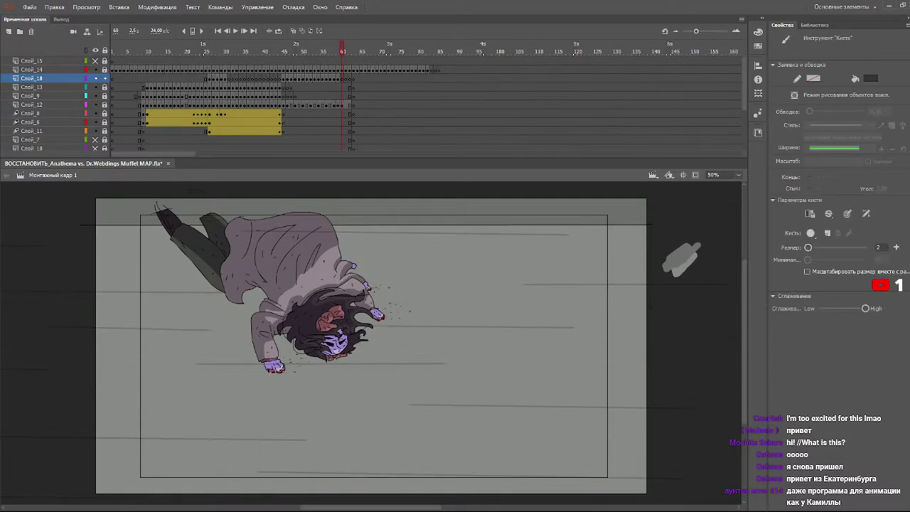
mouse_move(288, 369)
mouse_down()
mouse_move(629, 361)
mouse_move(345, 377)
mouse_up()
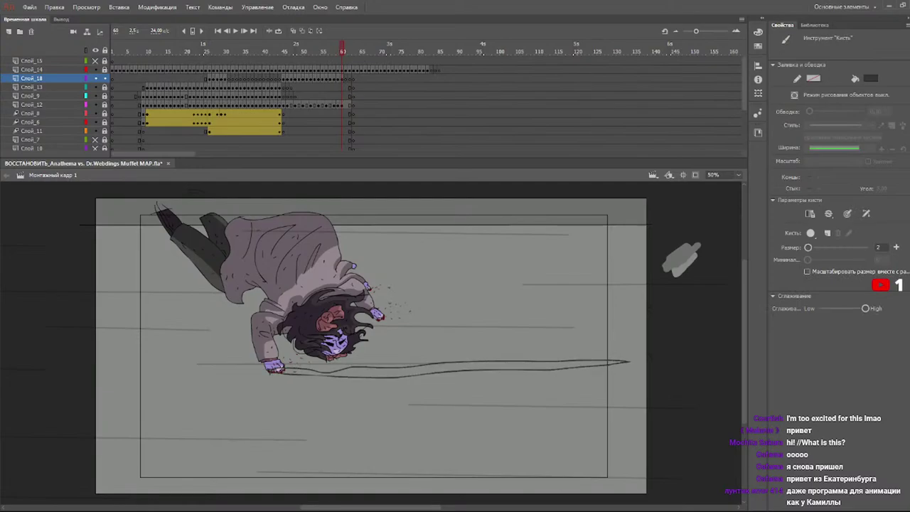
mouse_move(375, 317)
mouse_down()
mouse_move(642, 312)
mouse_move(413, 324)
mouse_up()
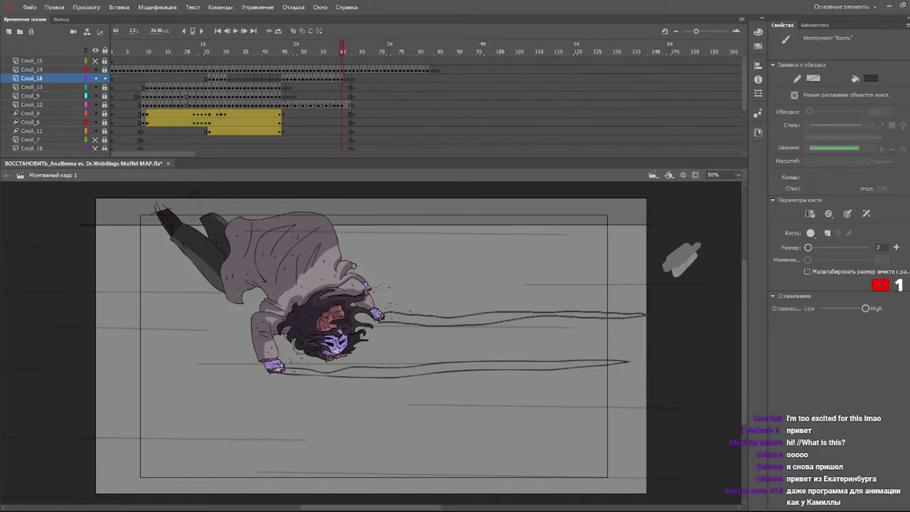
mouse_move(370, 287)
mouse_down()
mouse_move(629, 289)
mouse_move(373, 292)
mouse_up()
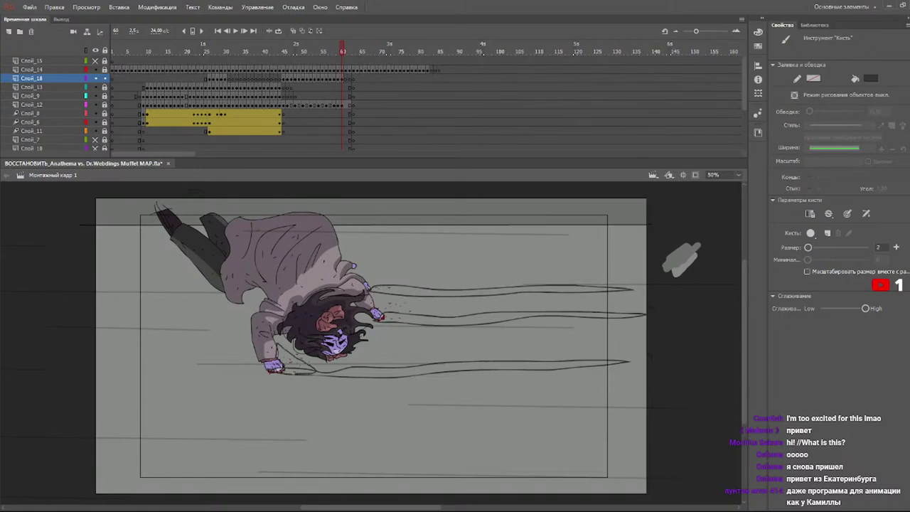
- Fill the three long hand shadows and the joined head shadow on frame 60 with dark grey
key(k)
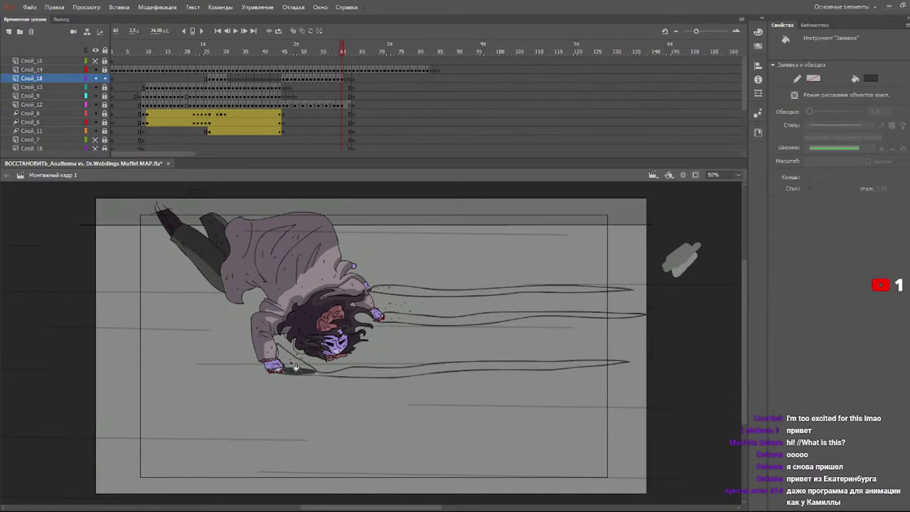
click(305, 377)
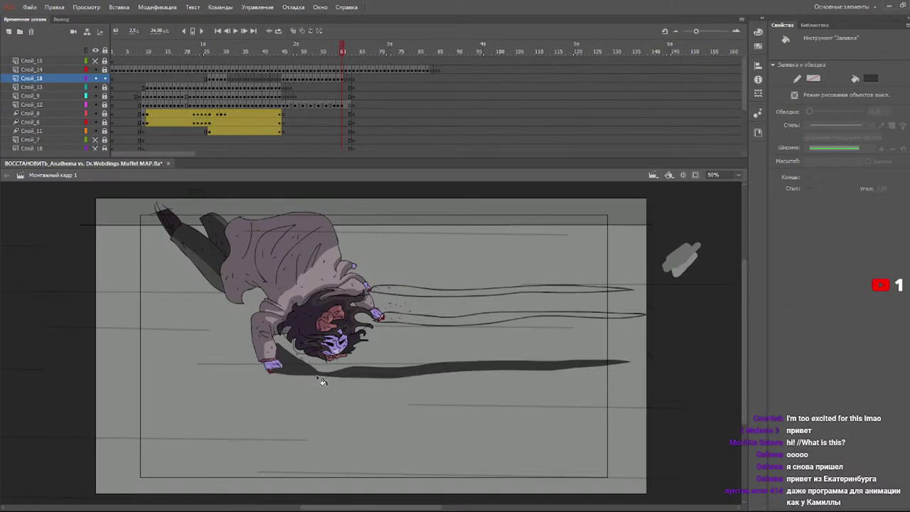
click(412, 320)
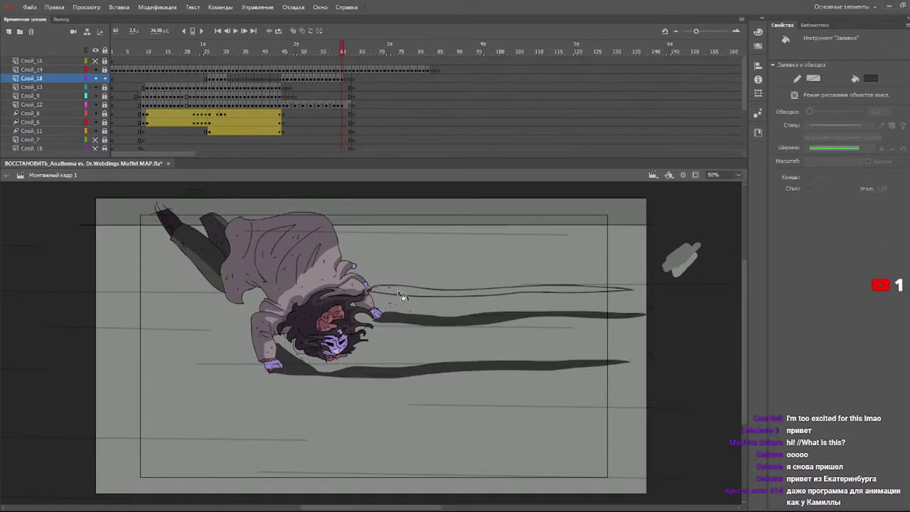
key(b)
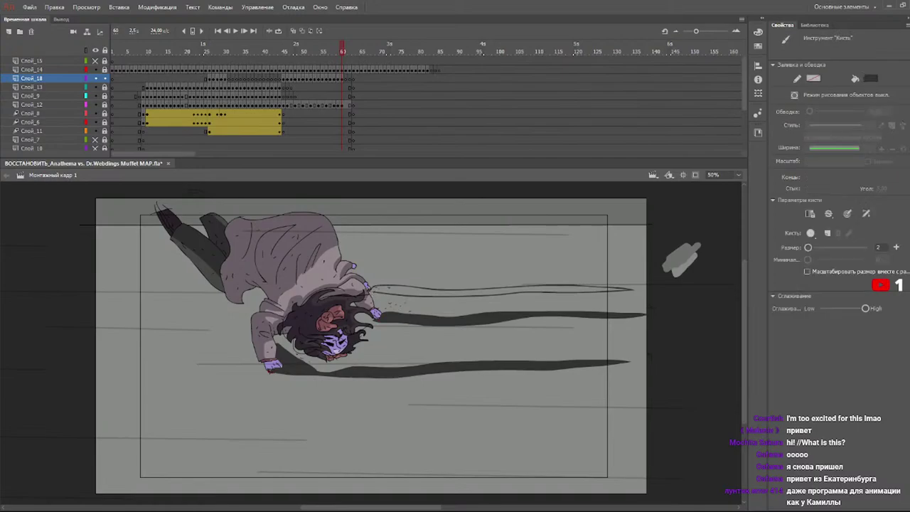
key(v)
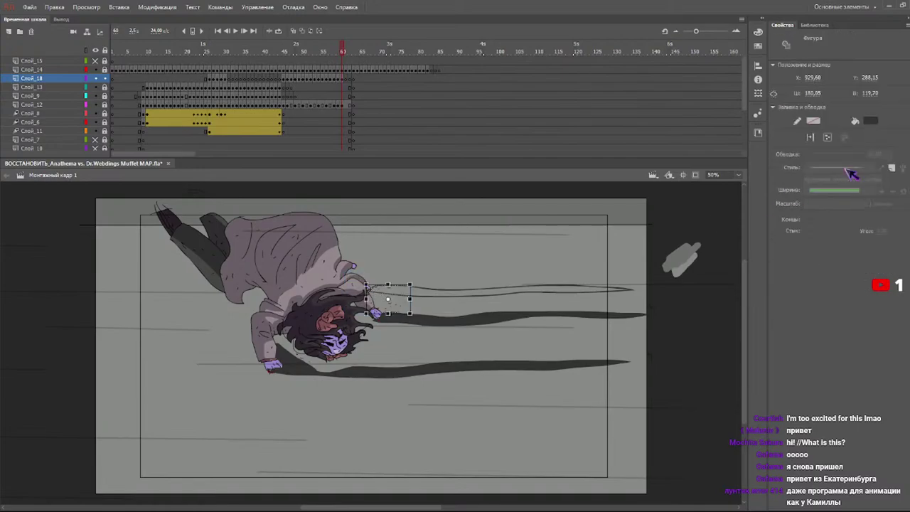
key(k)
click(400, 291)
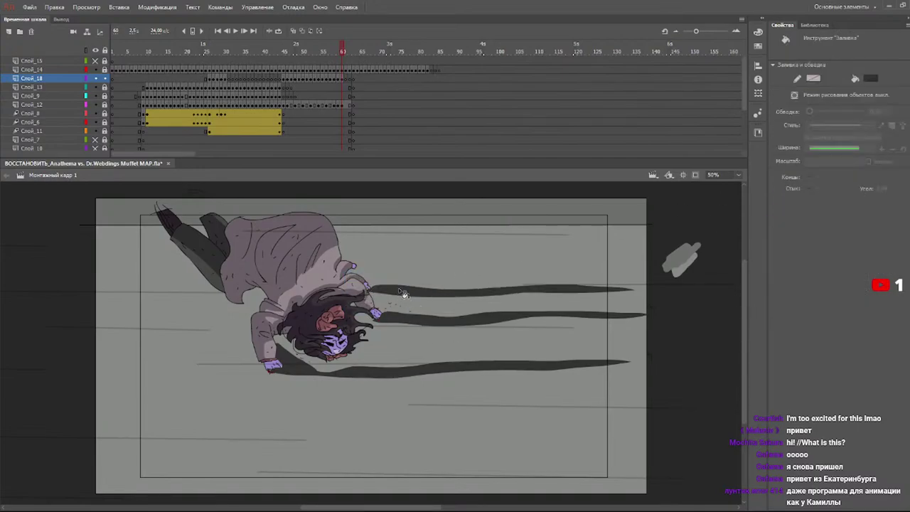
- On frame 61, brush outlines for three long hand shadows, widening the lowest one to take in the head shadow
key(period)
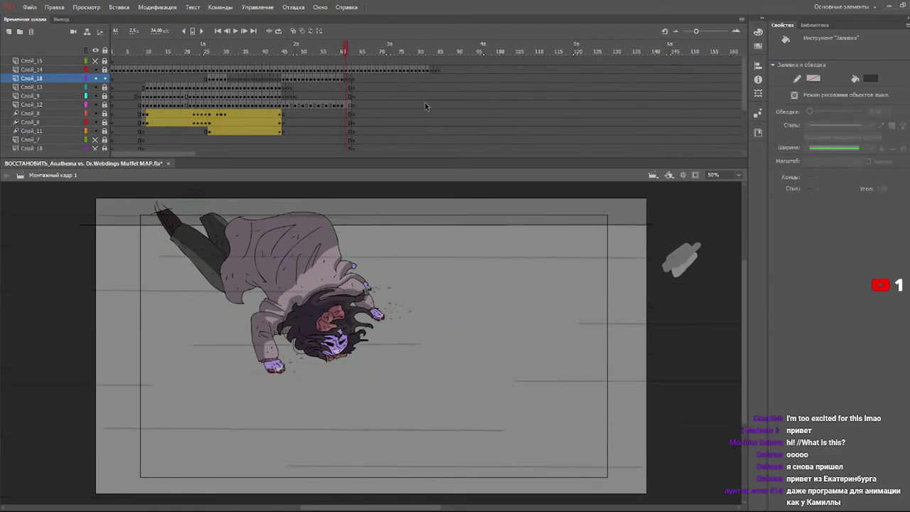
key(b)
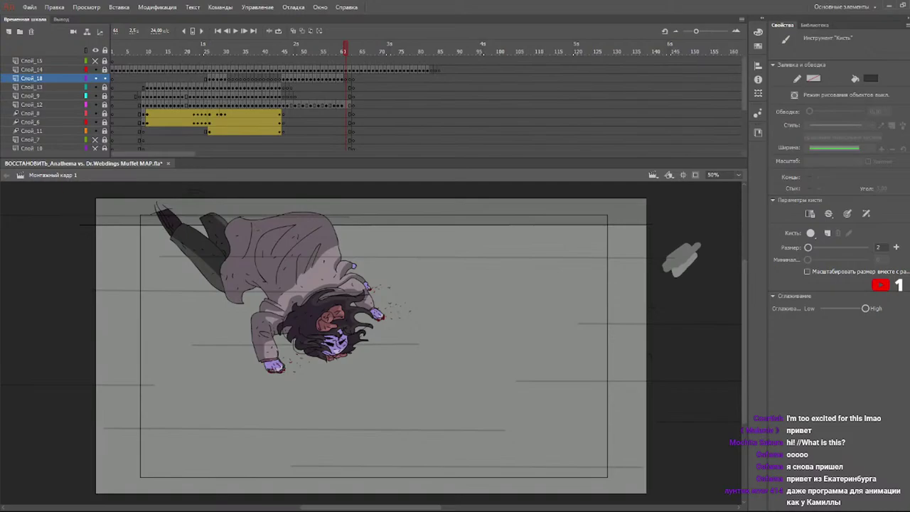
mouse_move(307, 361)
mouse_down()
mouse_move(636, 360)
mouse_move(410, 381)
mouse_move(287, 372)
mouse_up()
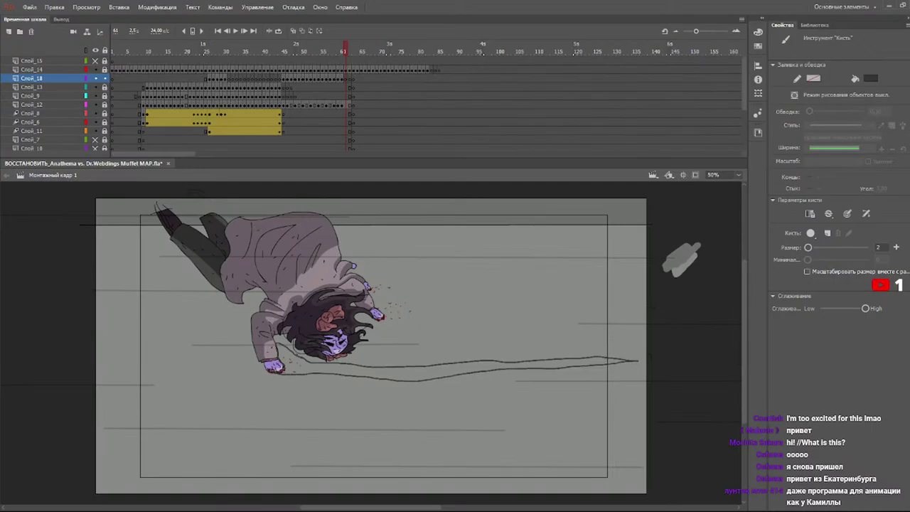
drag(384, 314, 628, 305)
drag(590, 312, 391, 325)
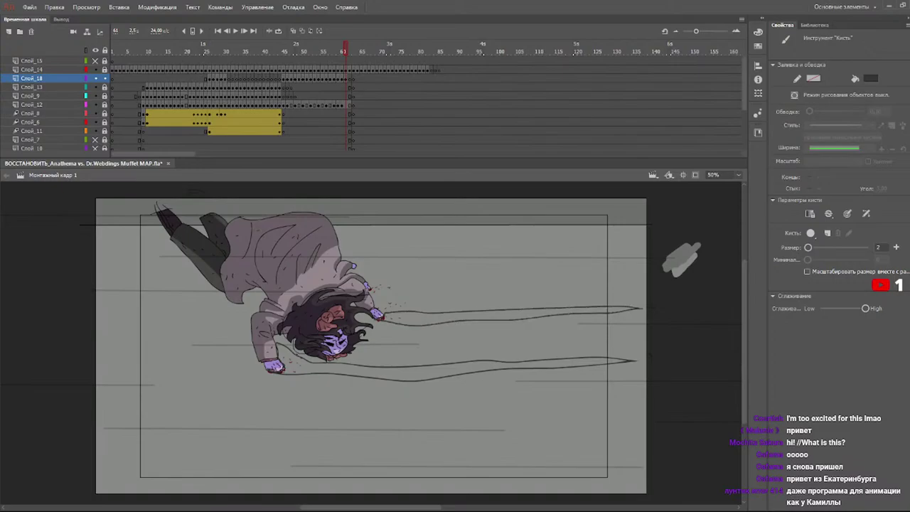
mouse_move(373, 287)
mouse_down()
mouse_move(590, 271)
mouse_move(459, 292)
mouse_move(375, 291)
mouse_up()
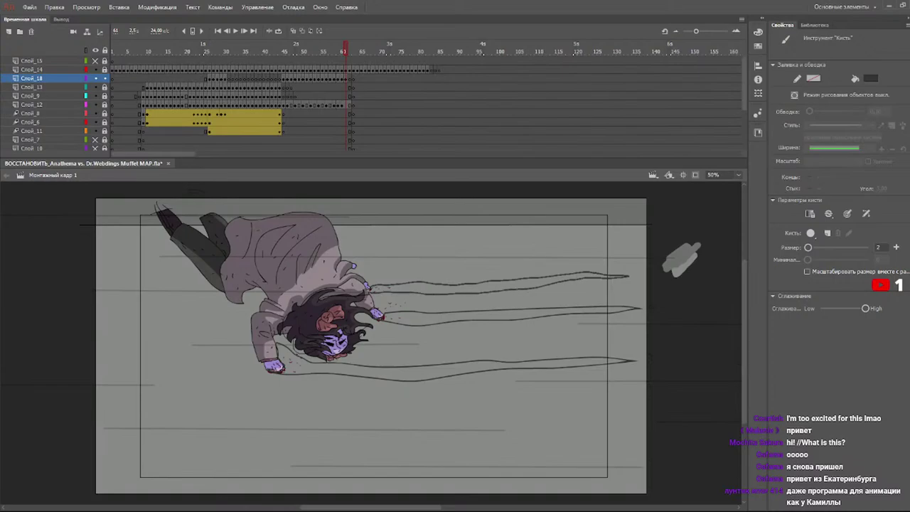
- On frame 62, brush wavy outlines for three long hand shadows, the lowest one widened under the head
key(period)
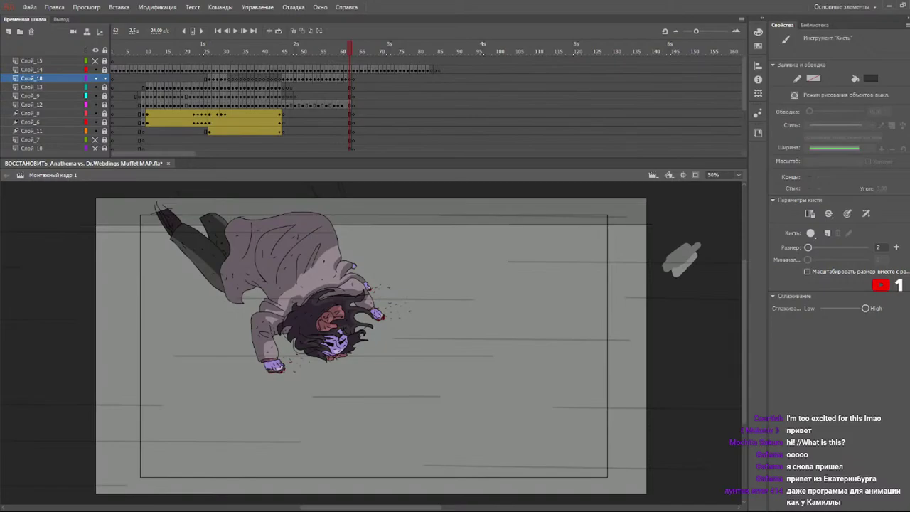
mouse_move(304, 363)
mouse_down()
mouse_move(373, 366)
mouse_move(493, 353)
mouse_move(658, 365)
mouse_move(469, 367)
mouse_move(348, 387)
mouse_up()
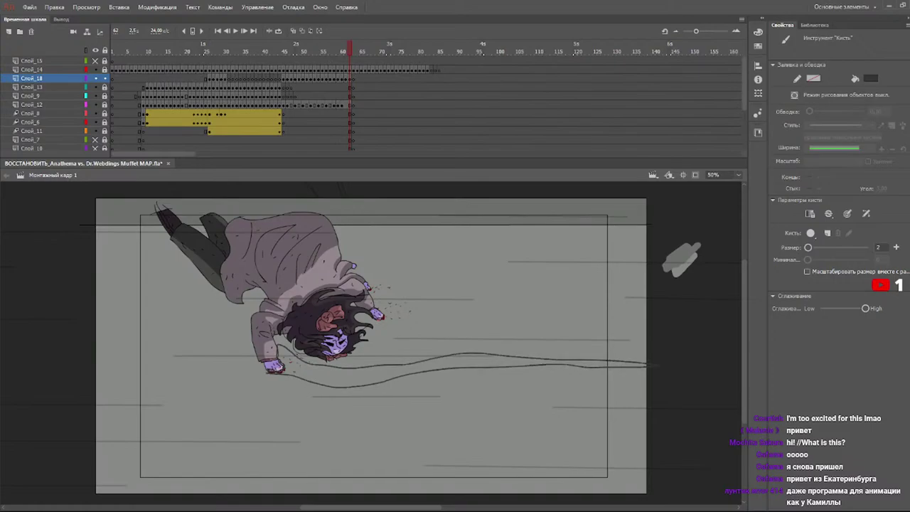
mouse_move(386, 310)
mouse_down()
mouse_move(635, 322)
mouse_move(398, 323)
mouse_up()
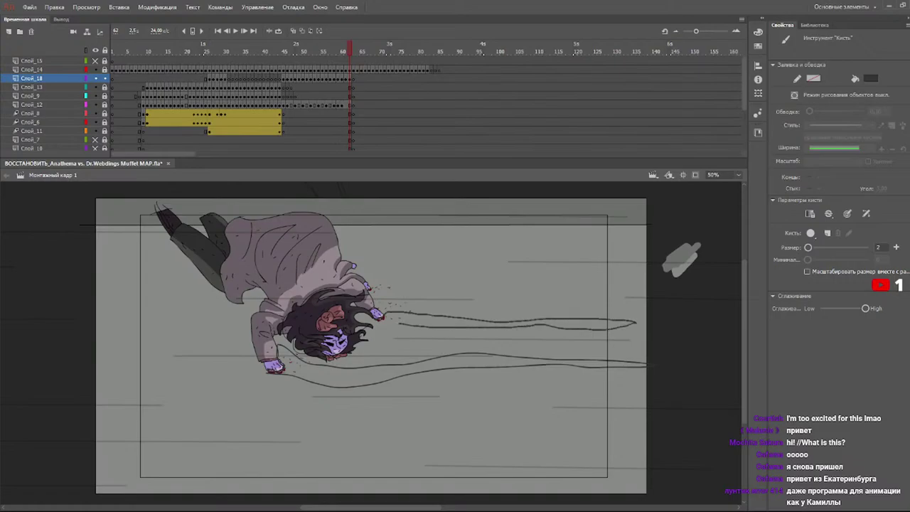
mouse_move(374, 285)
mouse_down()
mouse_move(606, 292)
mouse_move(371, 297)
mouse_up()
- Fill the three long shadow outlines on frame 62 with dark grey
key(k)
click(394, 300)
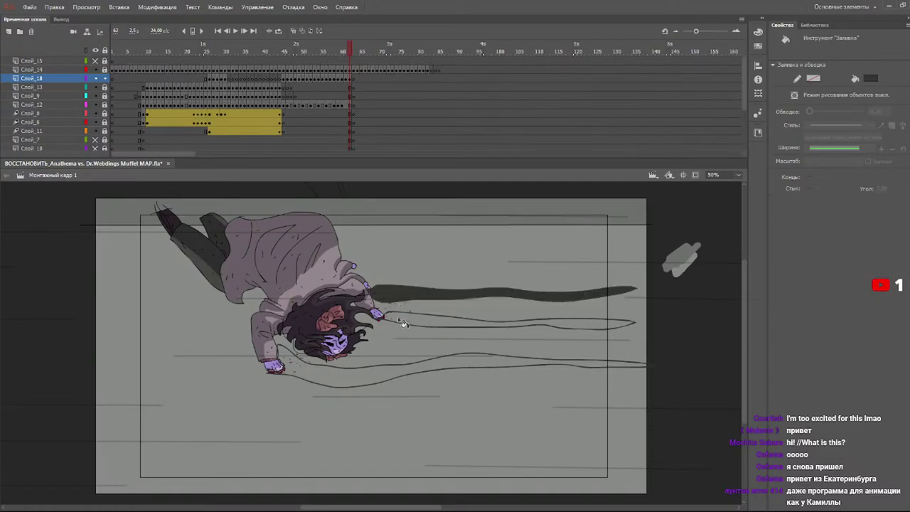
click(396, 322)
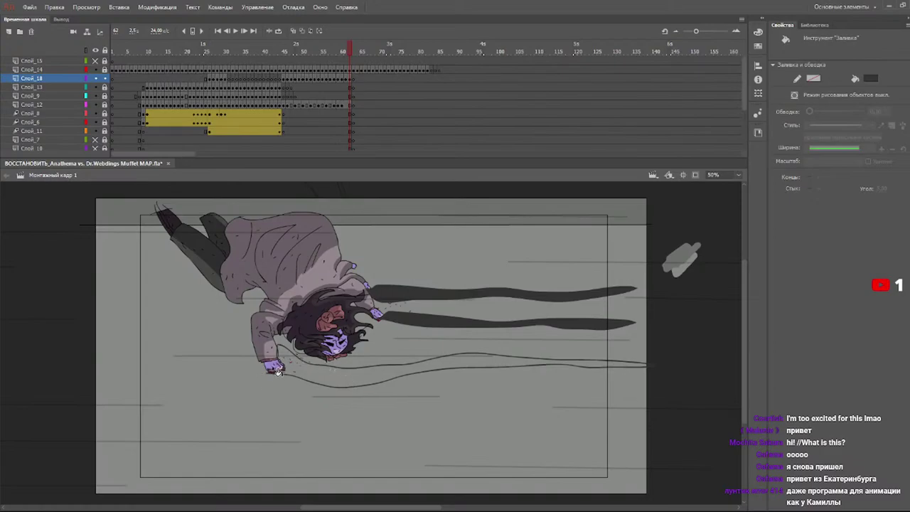
key(b)
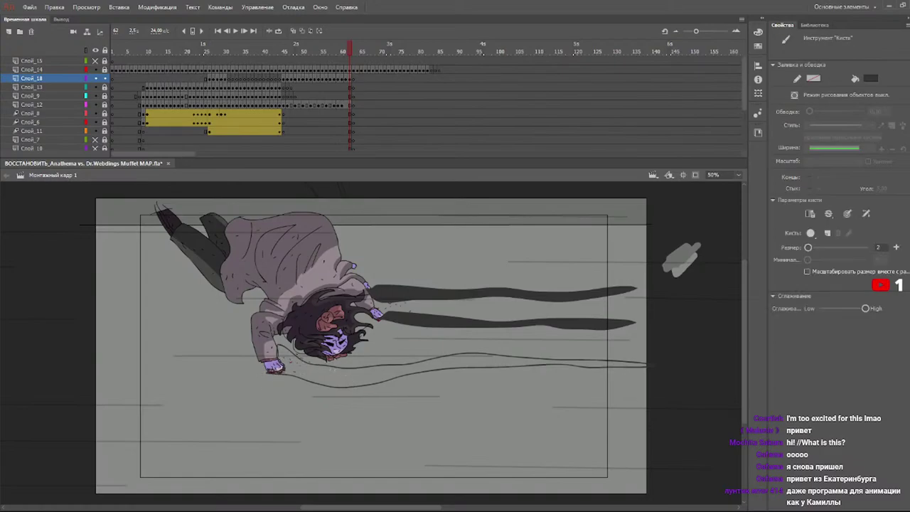
key(k)
click(325, 378)
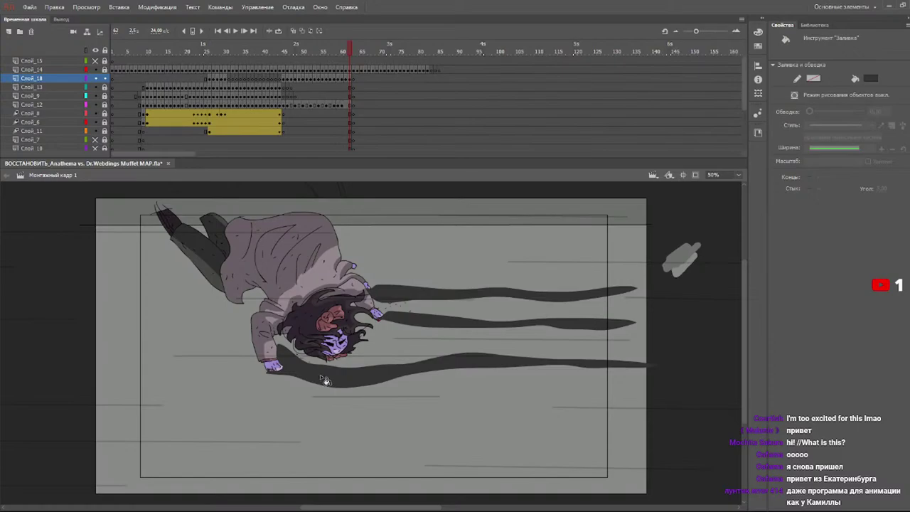
- On frame 63, brush outlines for two large curved shadows low in the scene and two small arcs near the horizon line
click(358, 91)
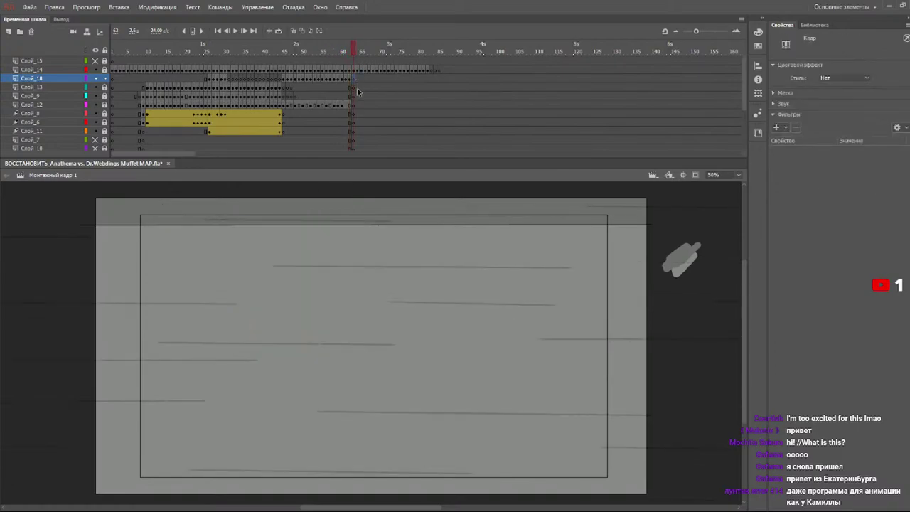
key(b)
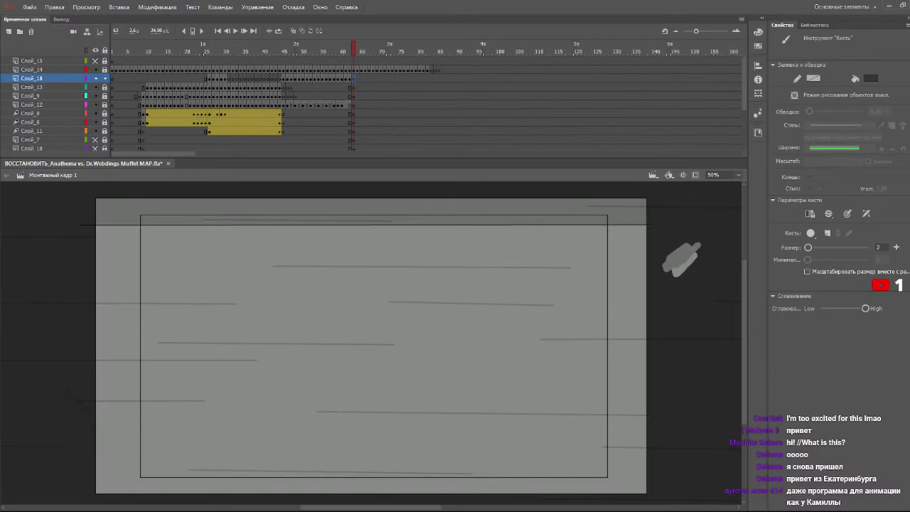
mouse_move(376, 431)
mouse_down()
mouse_move(459, 390)
mouse_move(484, 341)
mouse_up()
drag(466, 399, 427, 427)
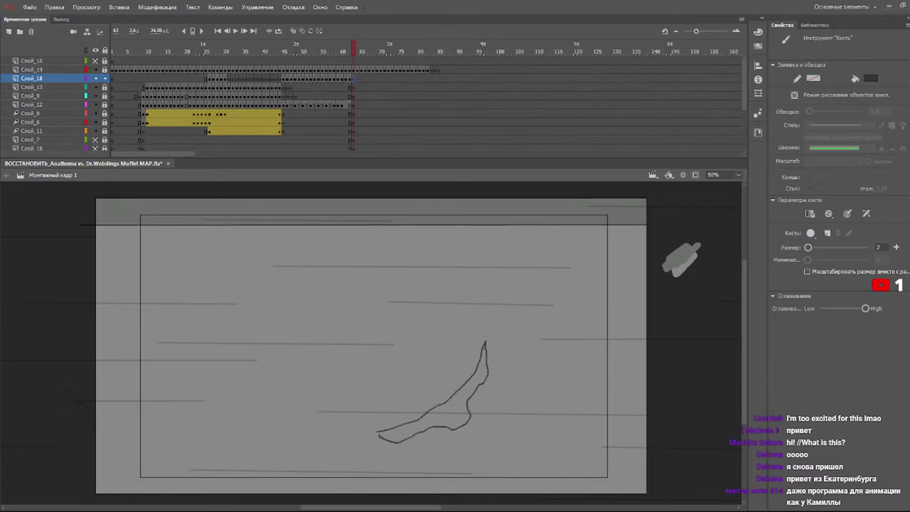
mouse_move(127, 337)
mouse_down()
mouse_move(263, 405)
mouse_move(186, 399)
mouse_move(126, 355)
mouse_up()
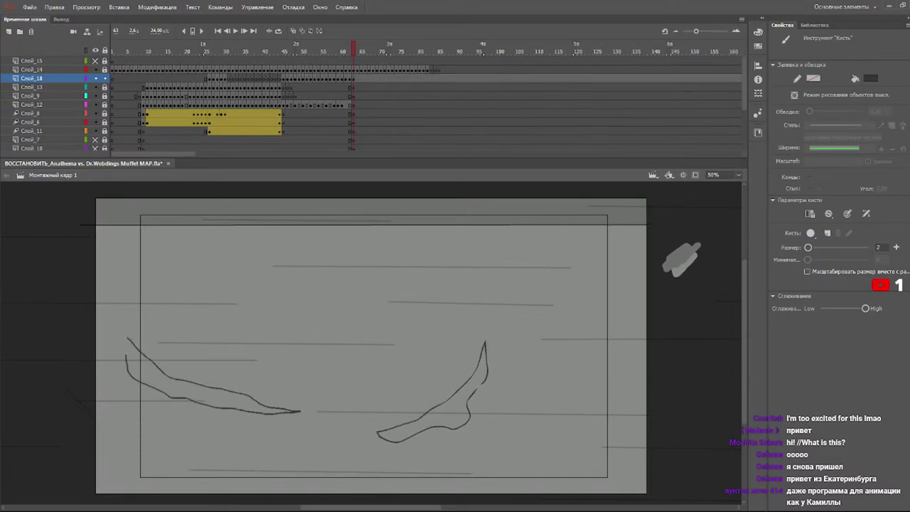
drag(366, 243, 407, 248)
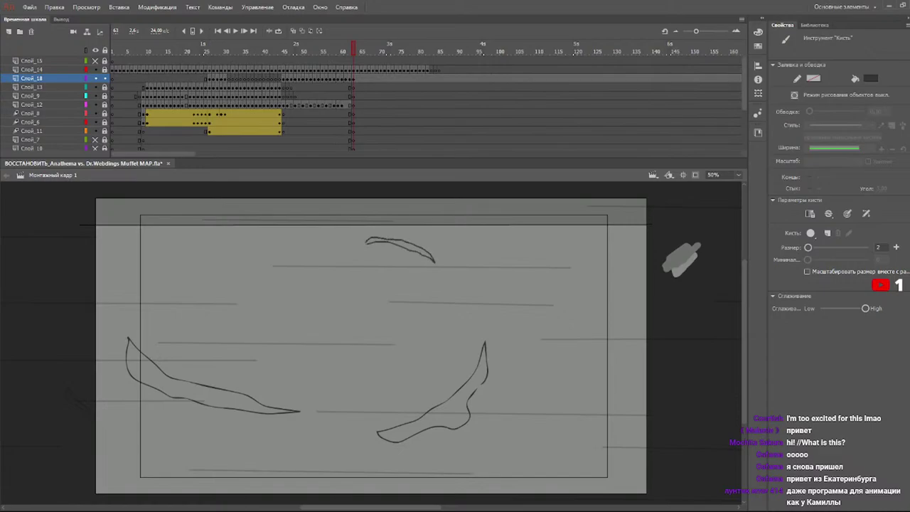
drag(227, 246, 178, 260)
- Fill the two large curved shadows and the two small arcs on frame 63 with dark grey
key(k)
click(463, 416)
click(414, 249)
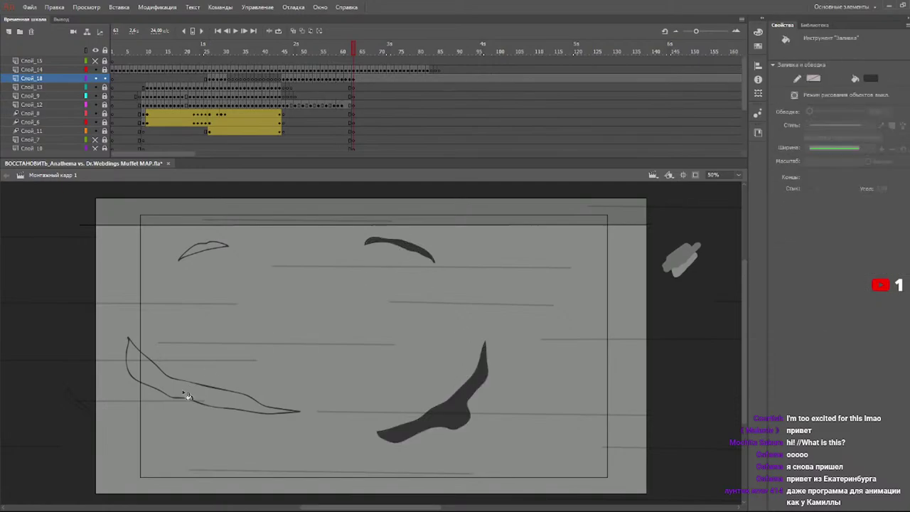
click(184, 392)
click(203, 250)
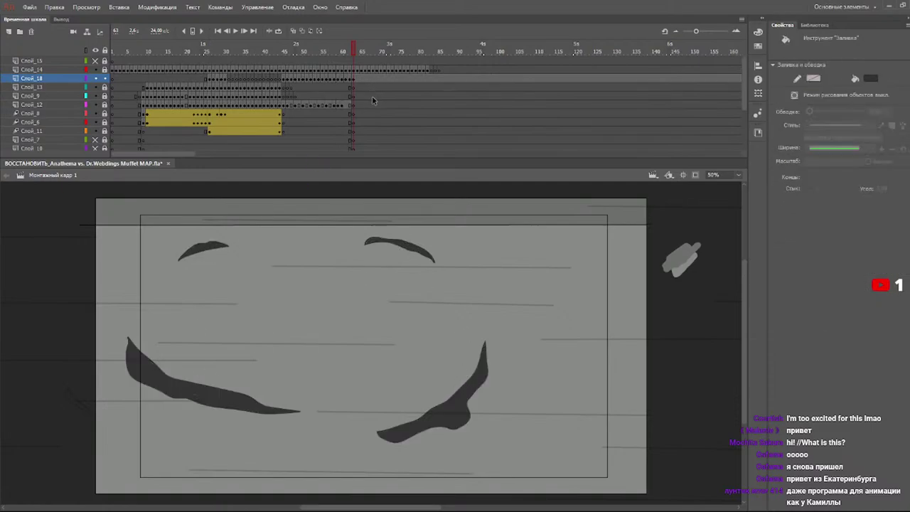
- On frame 64 with onion skinning on, brush two tiny shadow outlines under the horizon and two large ones along the lower edge
key(.)
click(293, 30)
click(365, 47)
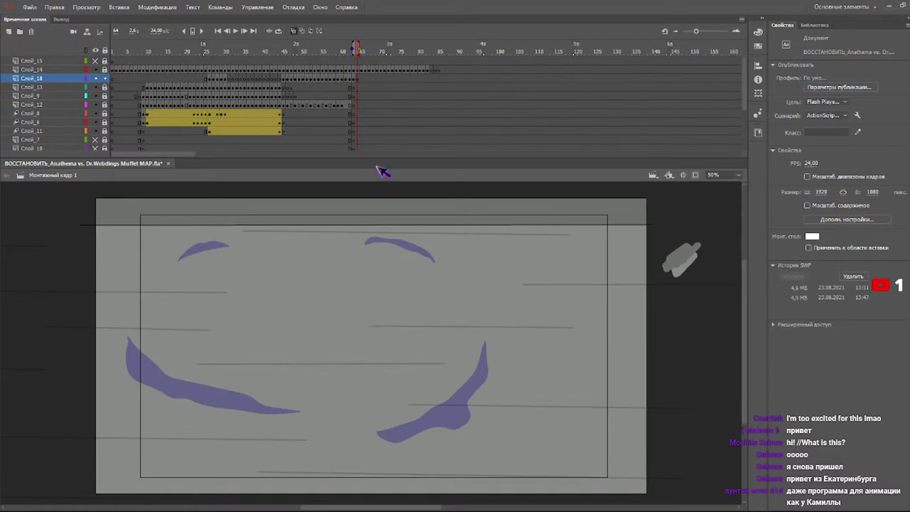
key(b)
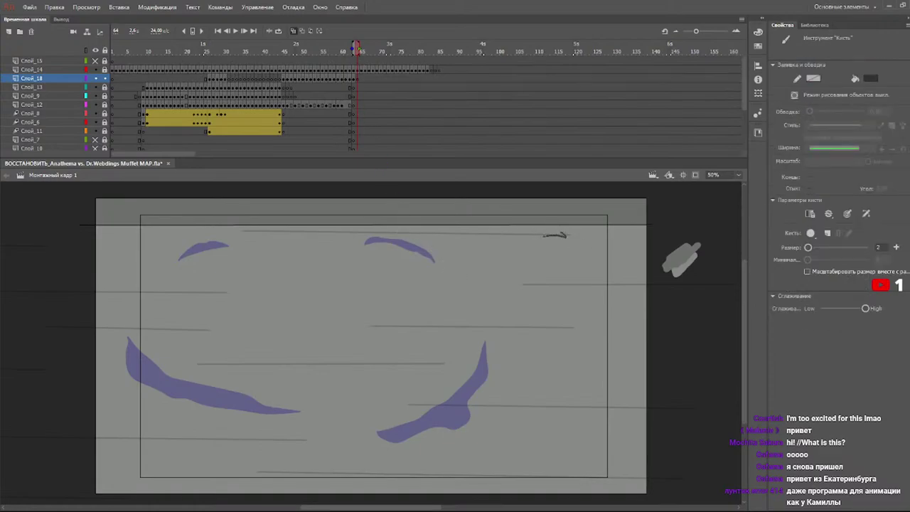
drag(543, 235, 566, 236)
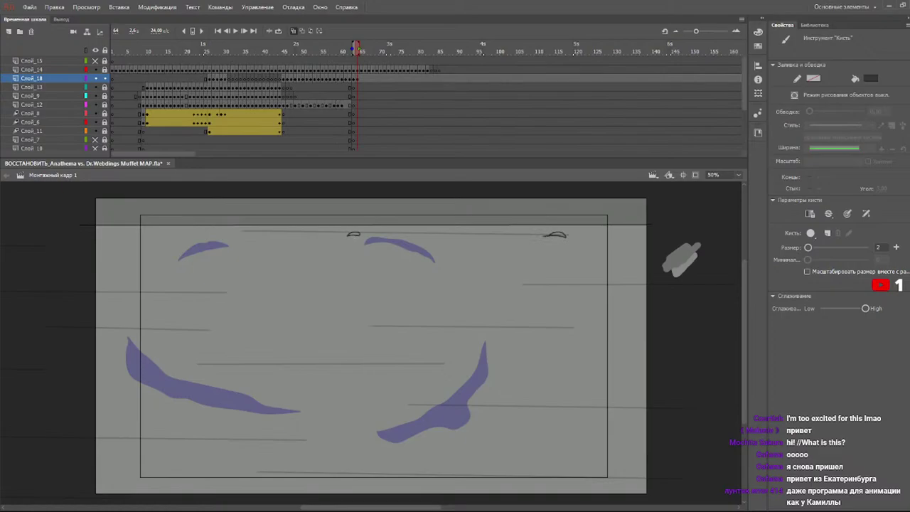
mouse_move(550, 479)
mouse_down()
mouse_move(629, 430)
mouse_move(590, 488)
mouse_up()
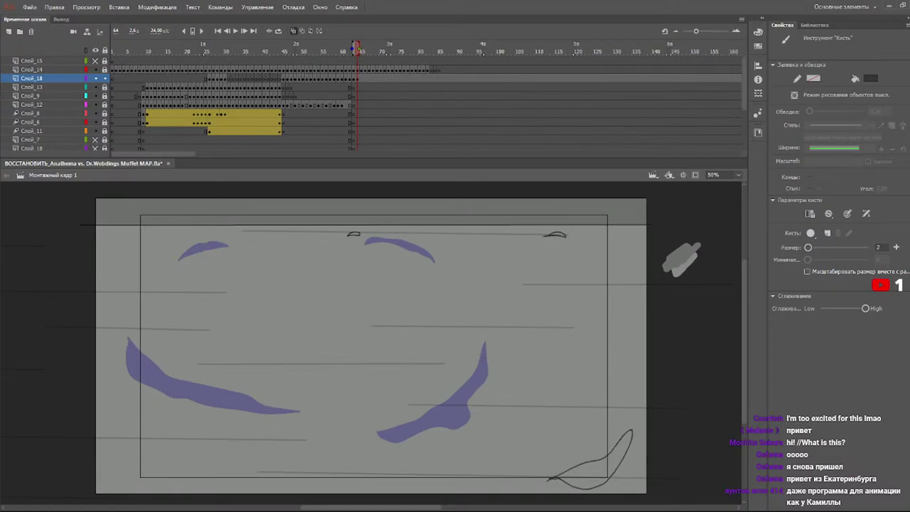
mouse_move(314, 467)
mouse_down()
mouse_move(477, 454)
mouse_move(435, 484)
mouse_move(329, 489)
mouse_up()
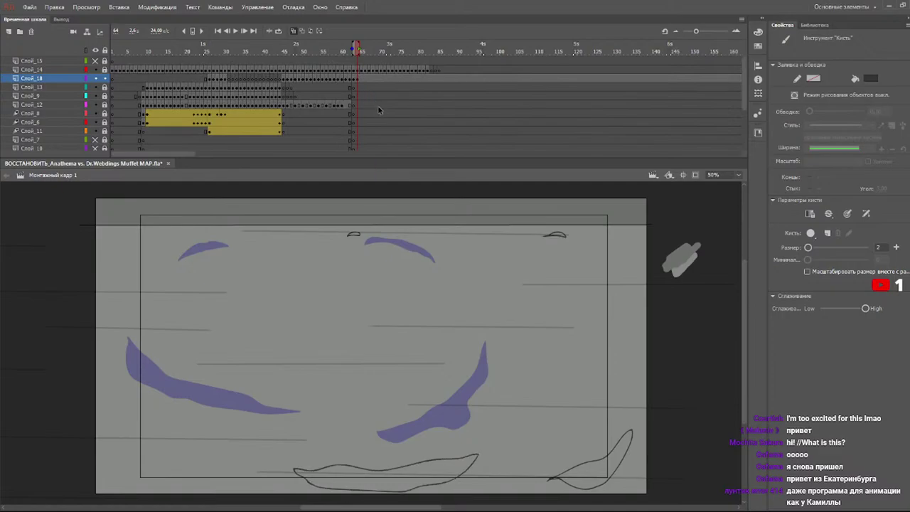
- Add a blank keyframe at frame 65, then outline and fill a tiny shadow under the horizon and a larger one in the lower right corner
key(F7)
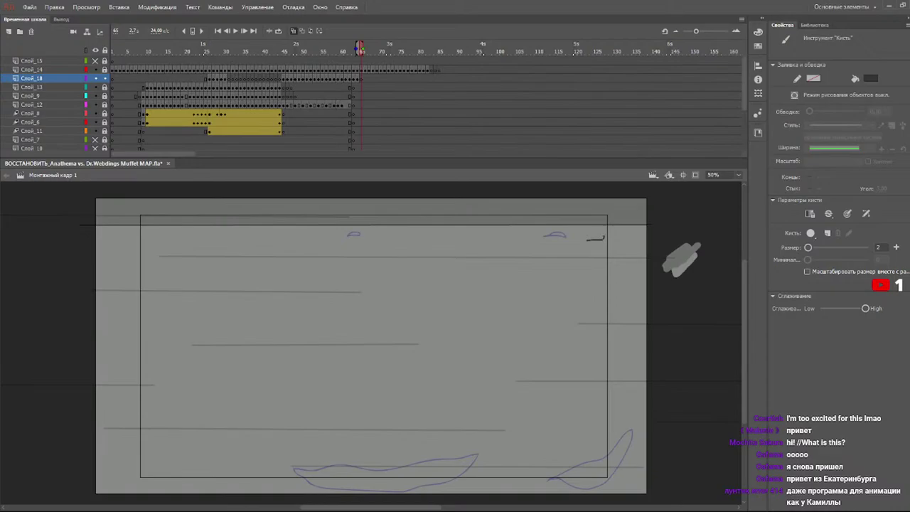
drag(589, 240, 587, 239)
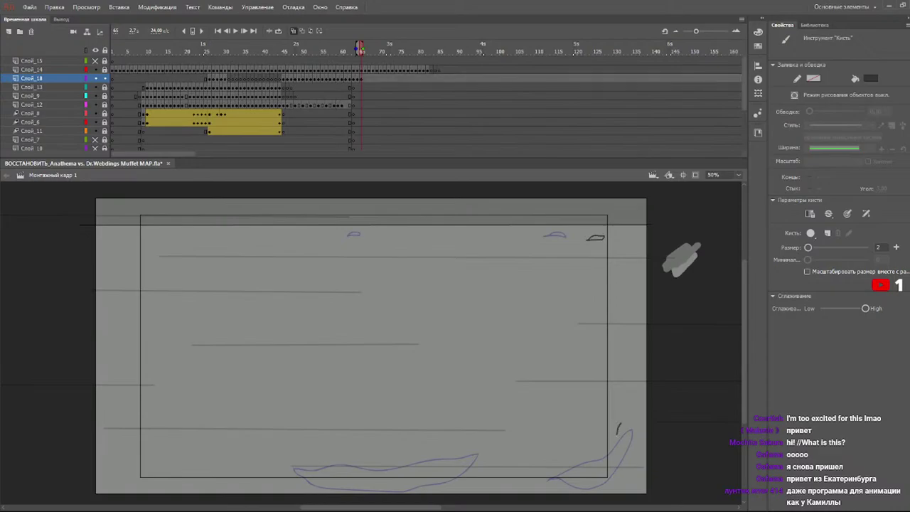
drag(592, 475, 626, 459)
key(k)
click(608, 472)
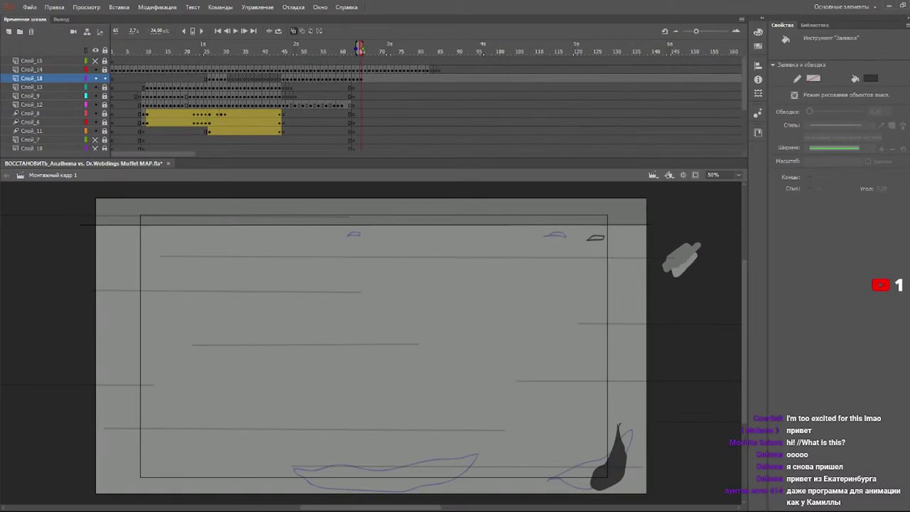
click(600, 242)
- Fill the two tiny shadows and two large lower shadows on frame 64 with dark grey
drag(360, 53, 360, 52)
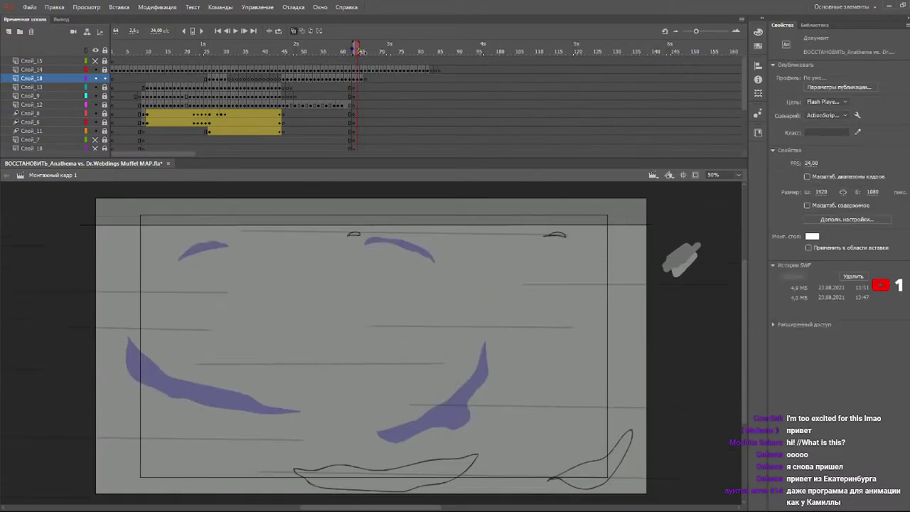
click(597, 484)
click(458, 463)
click(354, 235)
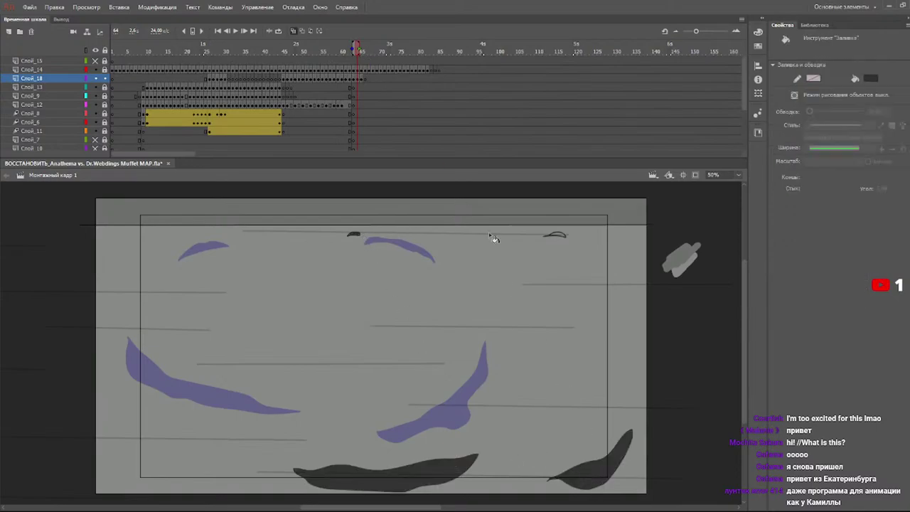
click(557, 236)
- Fill the three long trailing shadow outlines on frame 61 with dark grey and play back the scene
mouse_move(351, 51)
mouse_down()
mouse_move(371, 51)
mouse_move(293, 59)
mouse_move(348, 53)
mouse_up()
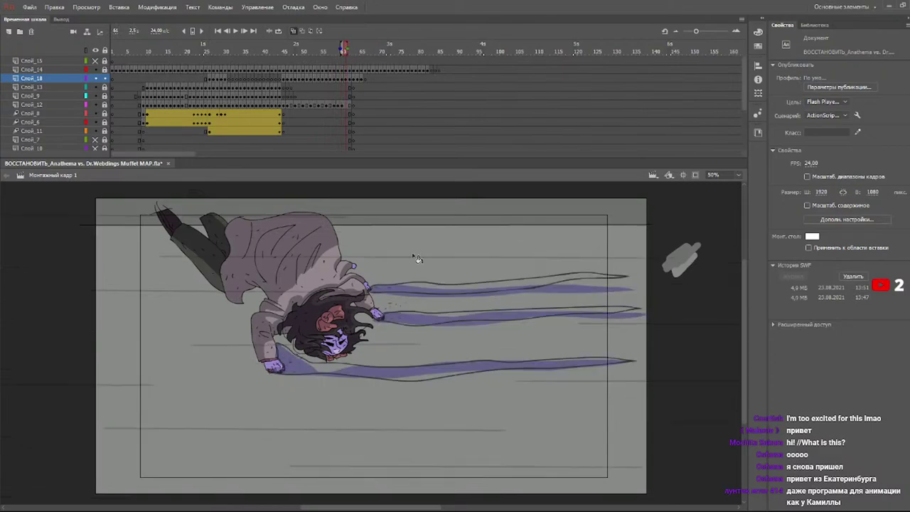
click(410, 320)
click(413, 374)
click(430, 293)
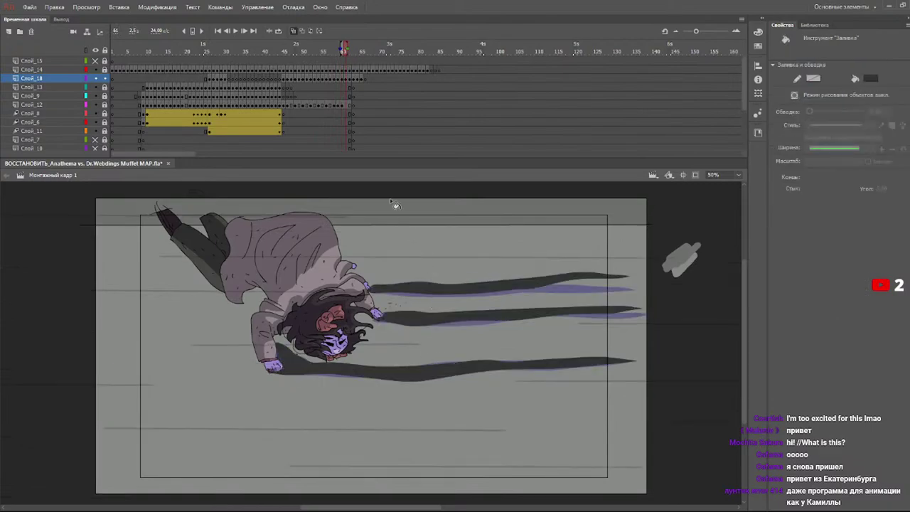
drag(321, 48, 262, 41)
key(Return)
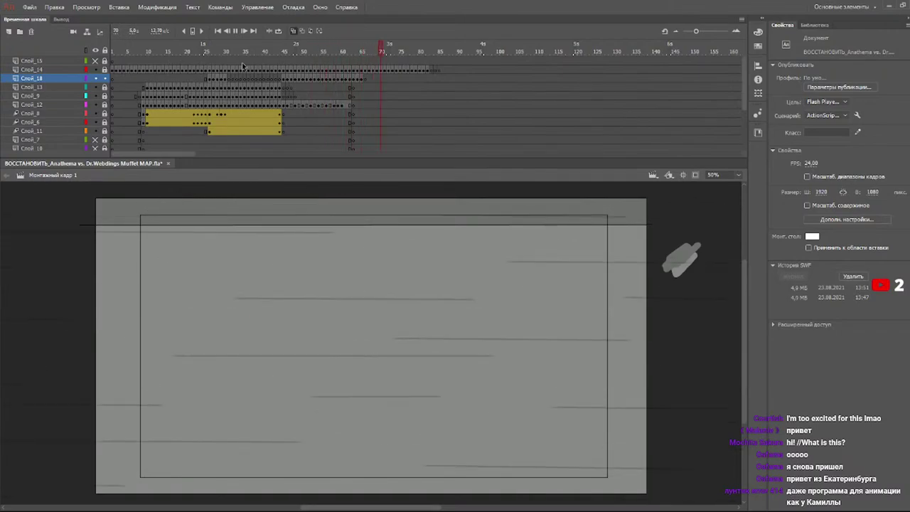
- Add a Blur filter of 14 px in X and Y to the shadow layer's frame 45
click(286, 78)
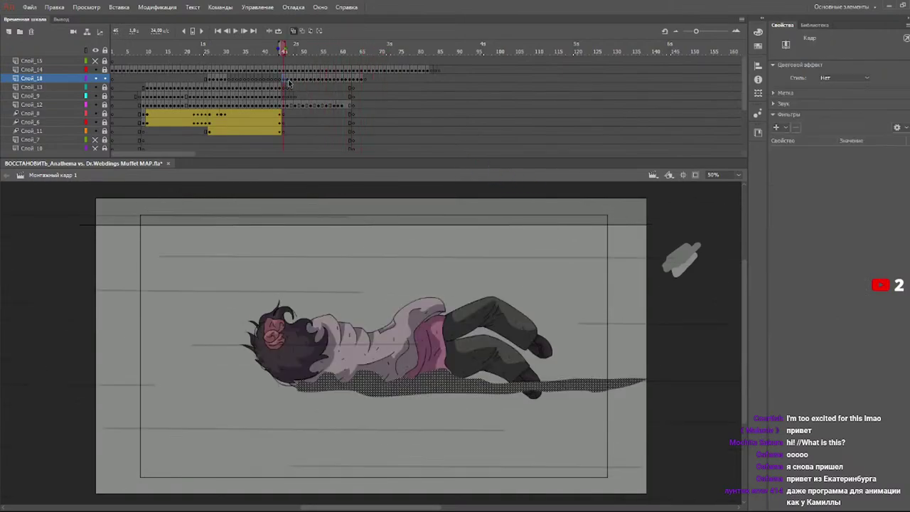
click(776, 126)
click(801, 155)
drag(845, 159, 812, 172)
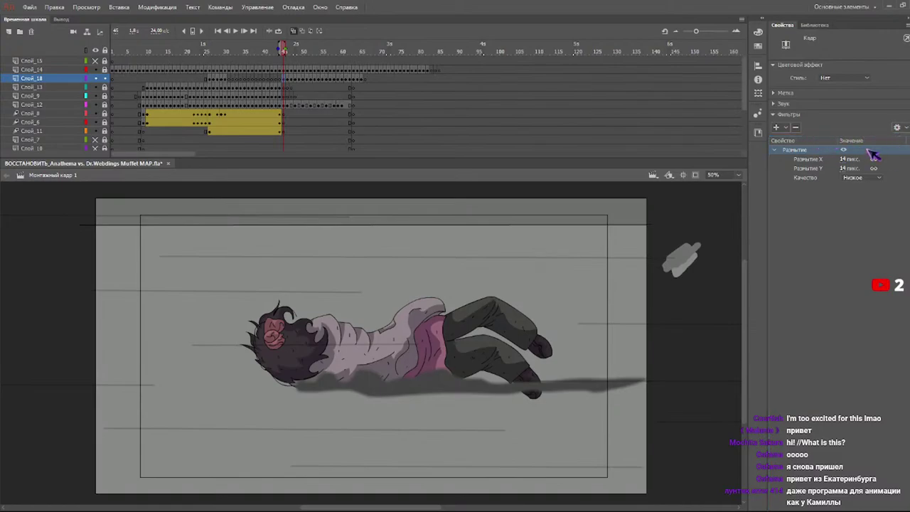
- Paste the 14 px blur filter onto the shadow layer's frames 46 and 47
click(286, 80)
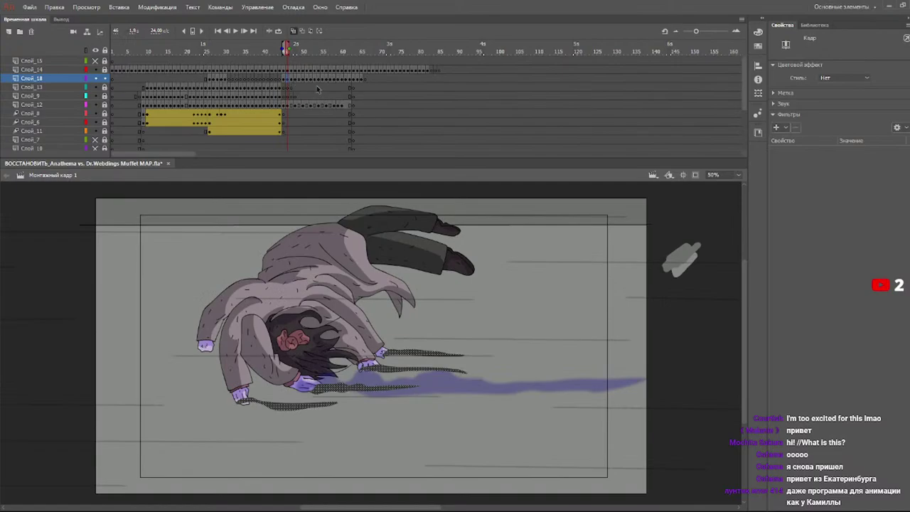
click(898, 129)
click(863, 161)
click(291, 82)
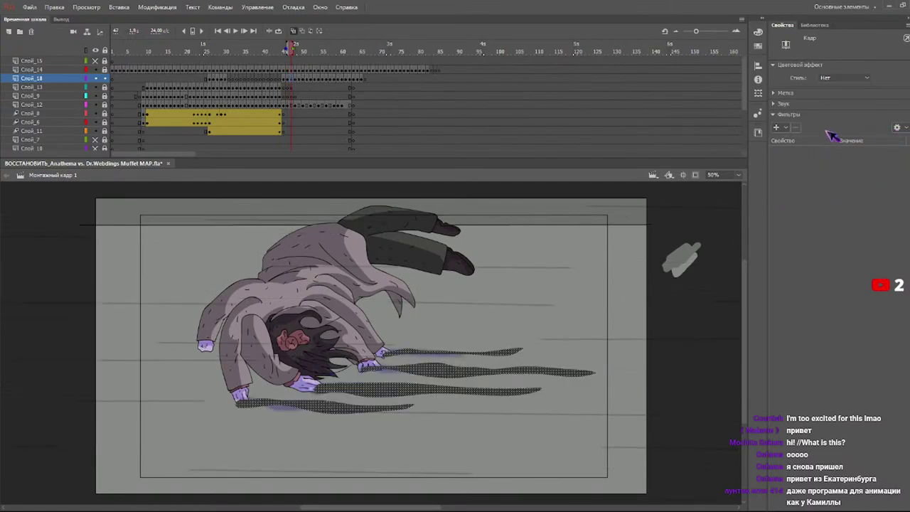
click(851, 166)
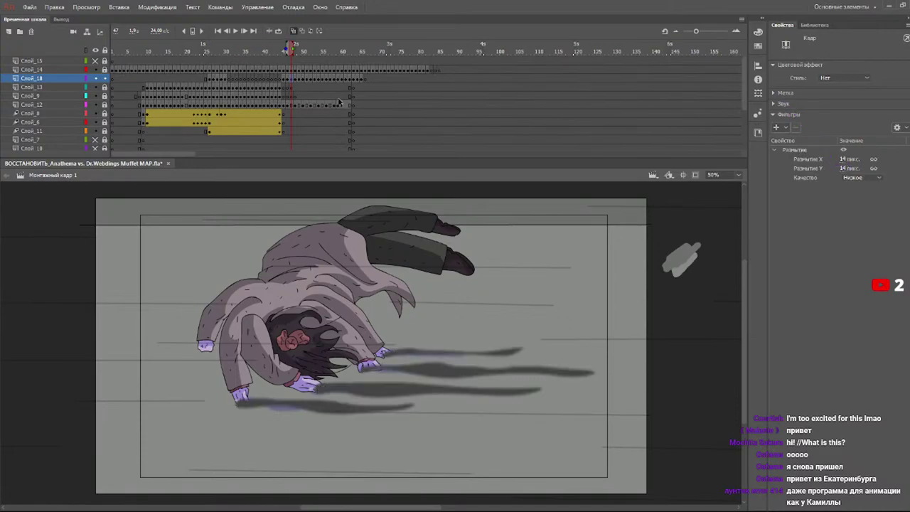
- Apply the same 14 px blur filter to the trailing shadows on frames 48 and 49
click(297, 83)
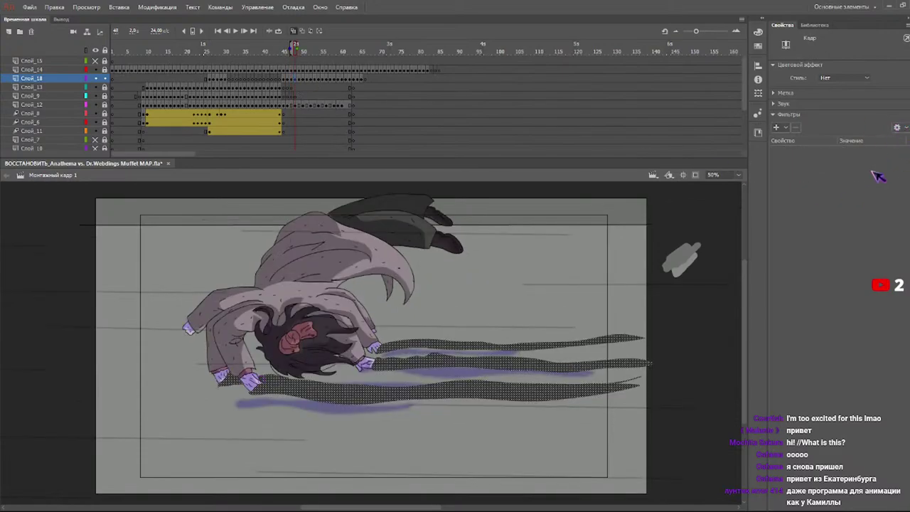
click(299, 80)
click(897, 128)
click(874, 162)
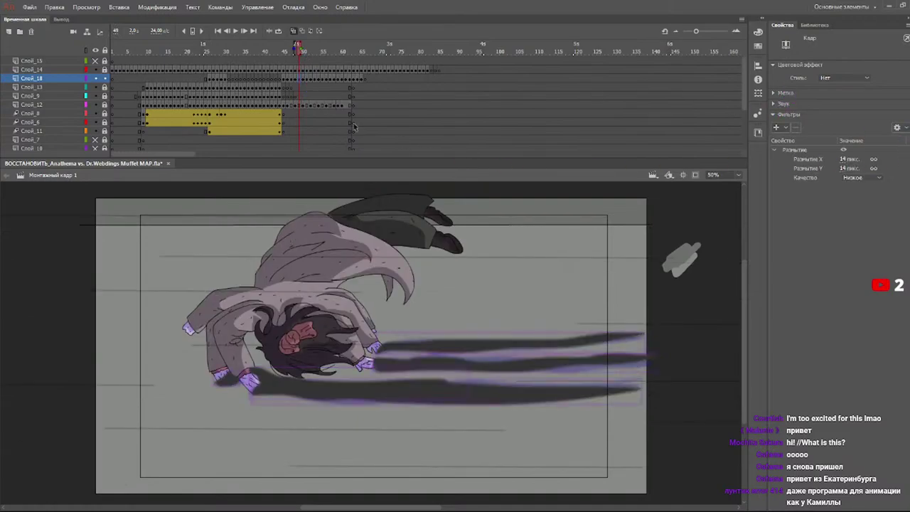
- Paste the 14 px blur filter onto the shadow layer's frames 50, 51 and 52
click(304, 56)
mouse_move(304, 57)
mouse_down()
mouse_move(313, 58)
mouse_move(301, 50)
mouse_up()
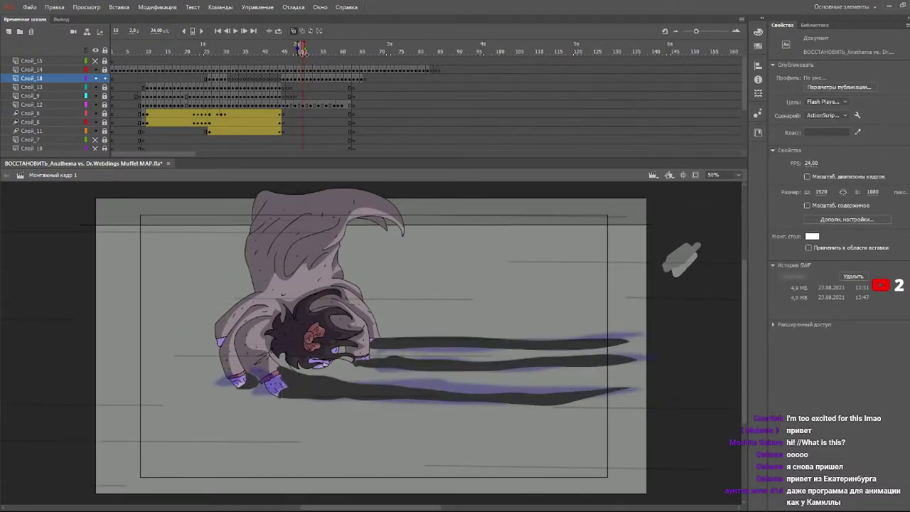
click(304, 86)
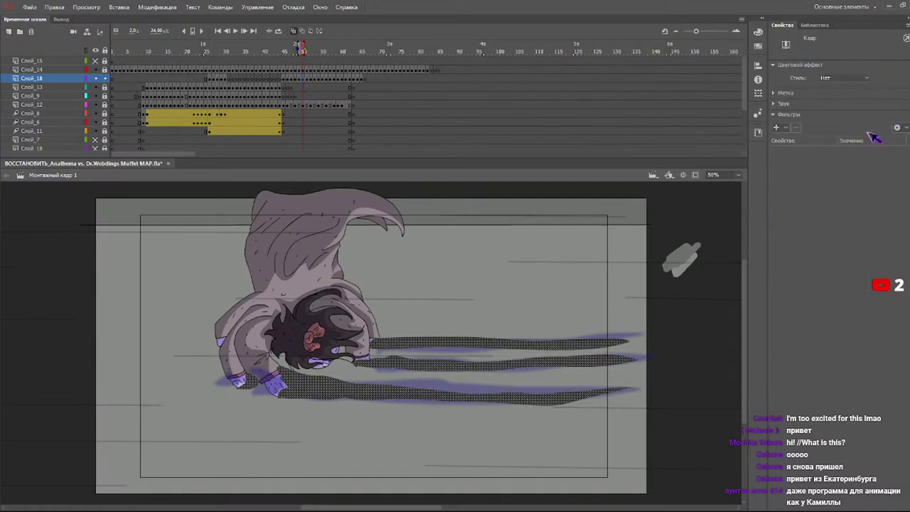
click(898, 128)
click(877, 167)
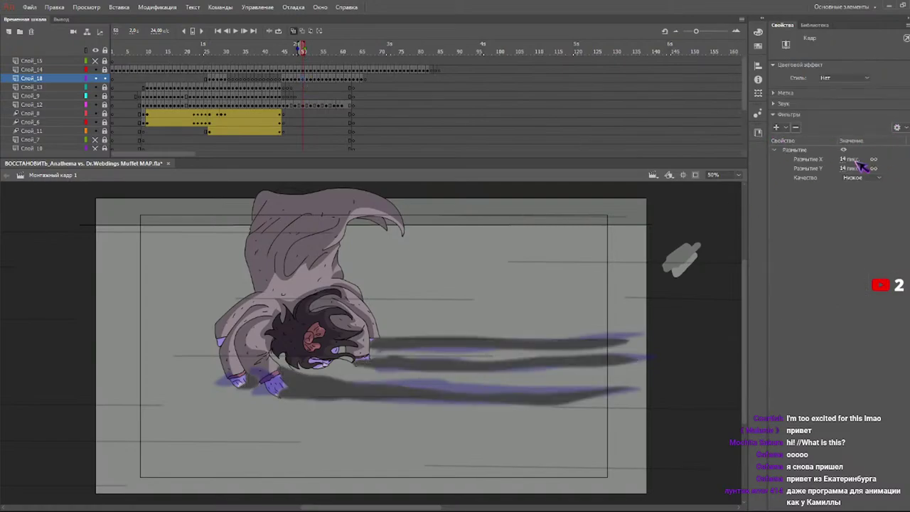
click(309, 83)
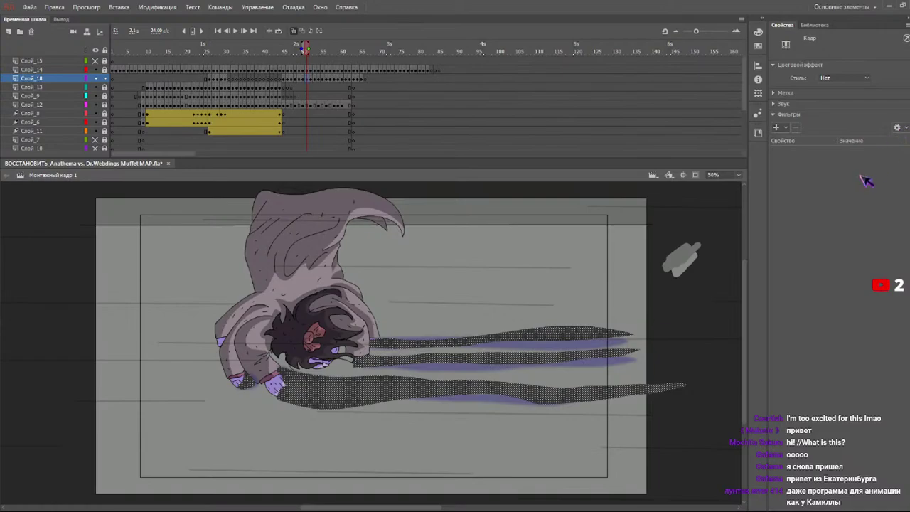
click(313, 84)
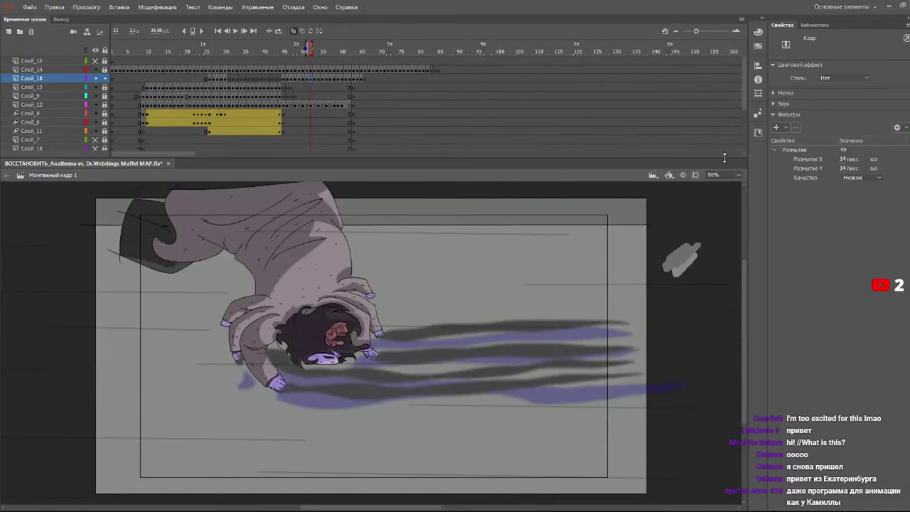
- Paste the 14 px blur filter onto the shadow layer's frames 53, 54 and 55
click(315, 79)
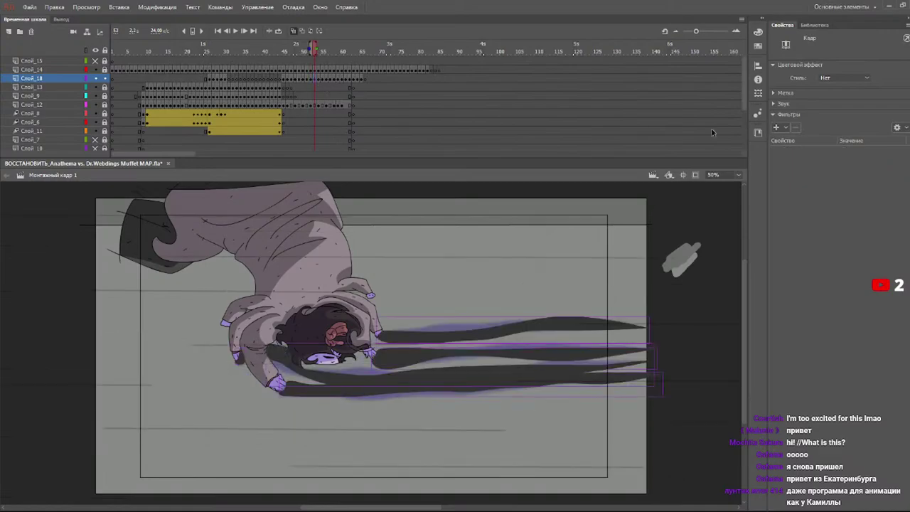
click(319, 84)
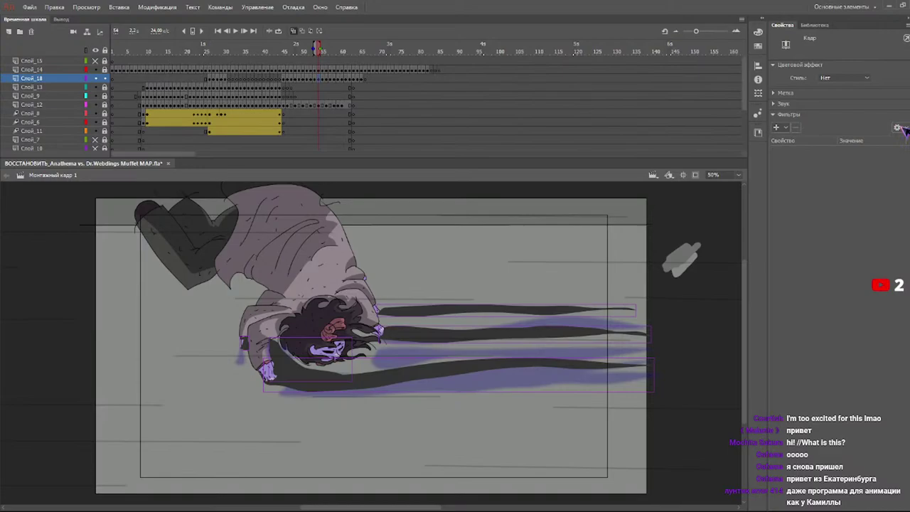
key(ctrl+v)
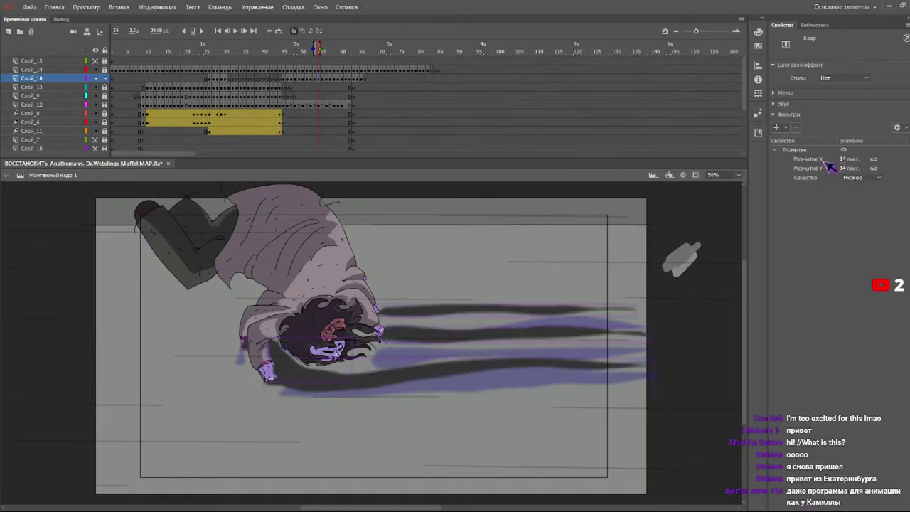
click(325, 86)
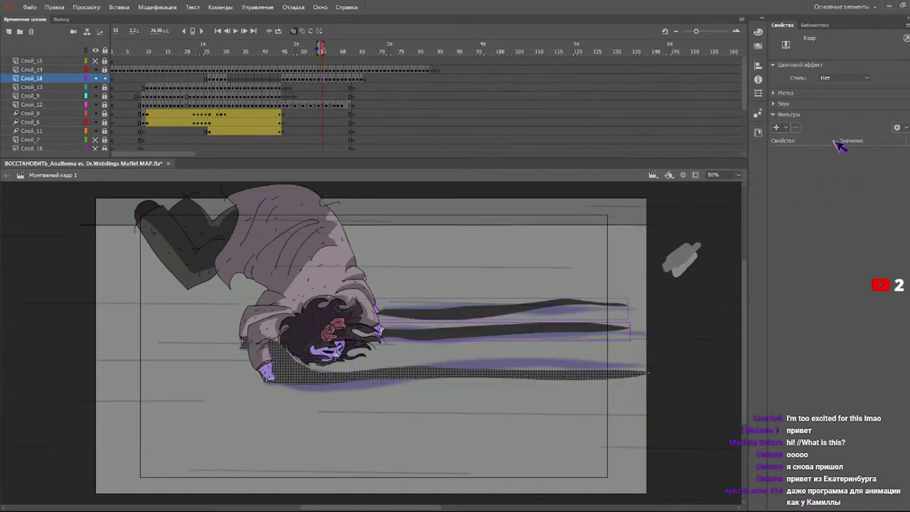
click(885, 172)
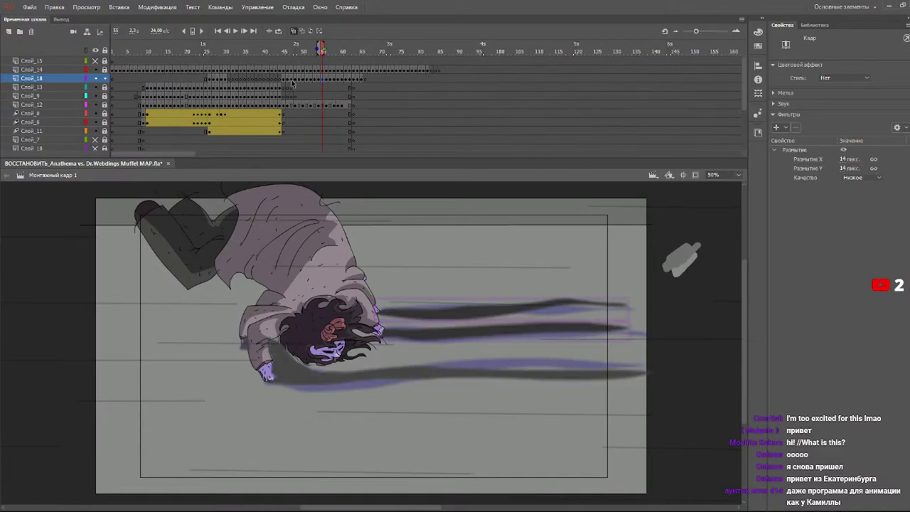
- Paste the 14 px blur filter onto the shadow layer's frames 57, 58 and 59
click(329, 79)
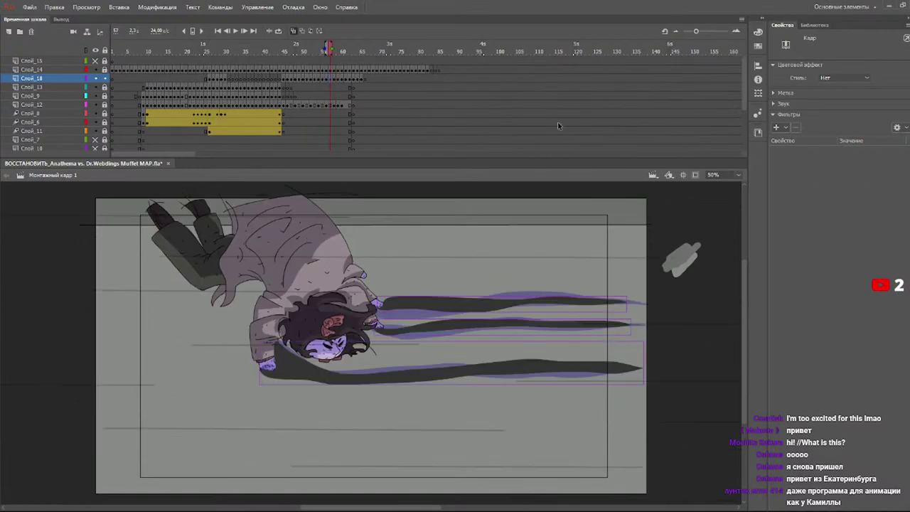
click(879, 166)
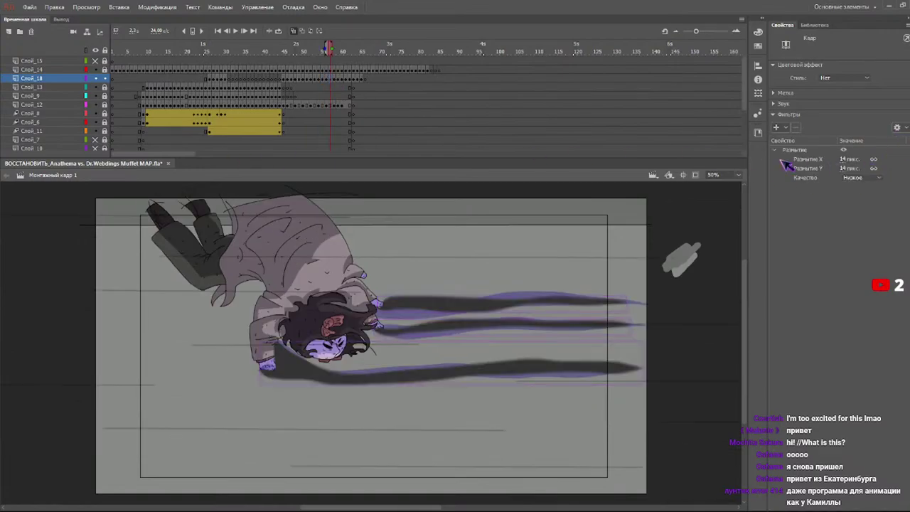
click(333, 81)
click(888, 163)
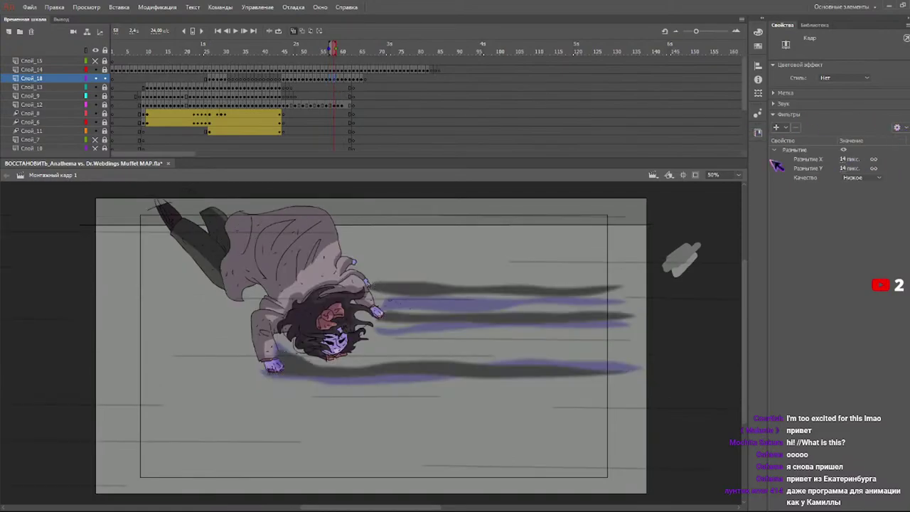
click(339, 80)
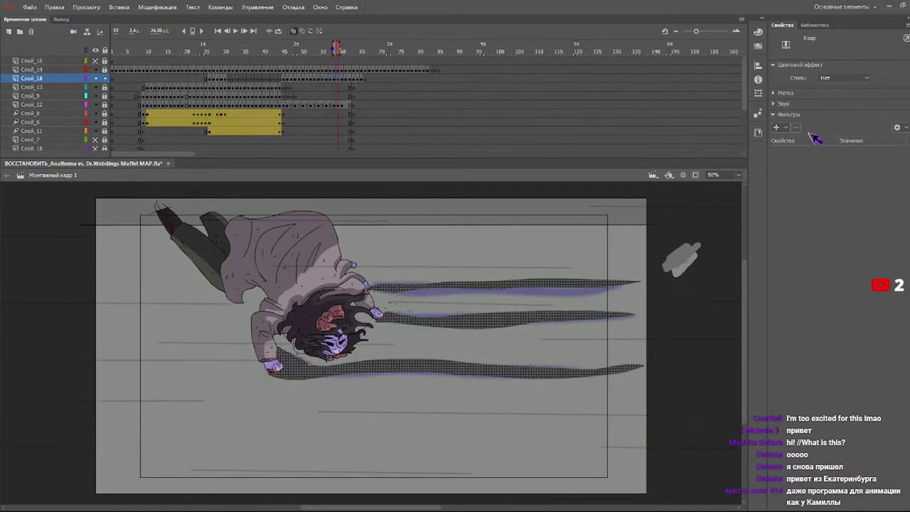
click(863, 165)
- Paste the copied blur filter onto the shadow layer's frames 60 through 63
click(342, 79)
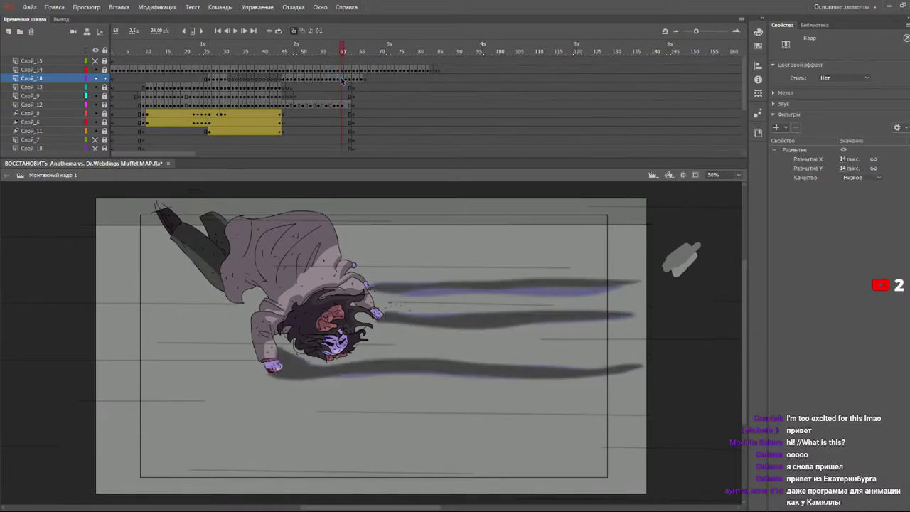
click(897, 128)
click(897, 127)
click(865, 167)
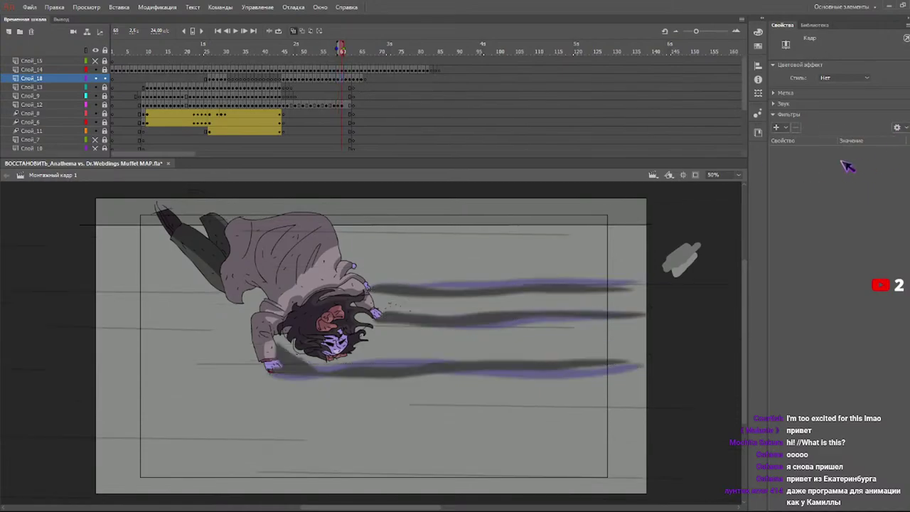
click(347, 80)
click(355, 79)
click(353, 80)
click(901, 129)
click(835, 164)
- Paste the blur onto frames 64 and 65, raising it to 19 px on frame 64 and about 48 px on frame 65
click(358, 78)
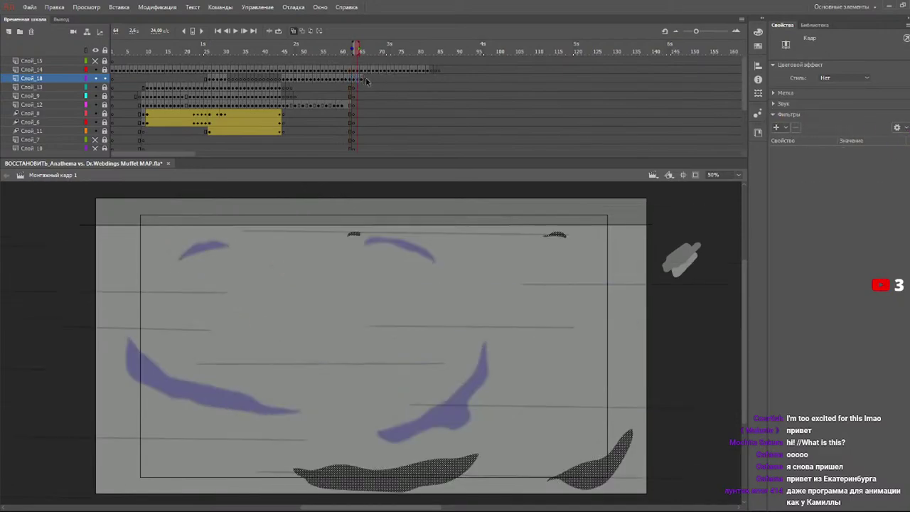
click(898, 127)
click(858, 163)
drag(843, 159, 851, 158)
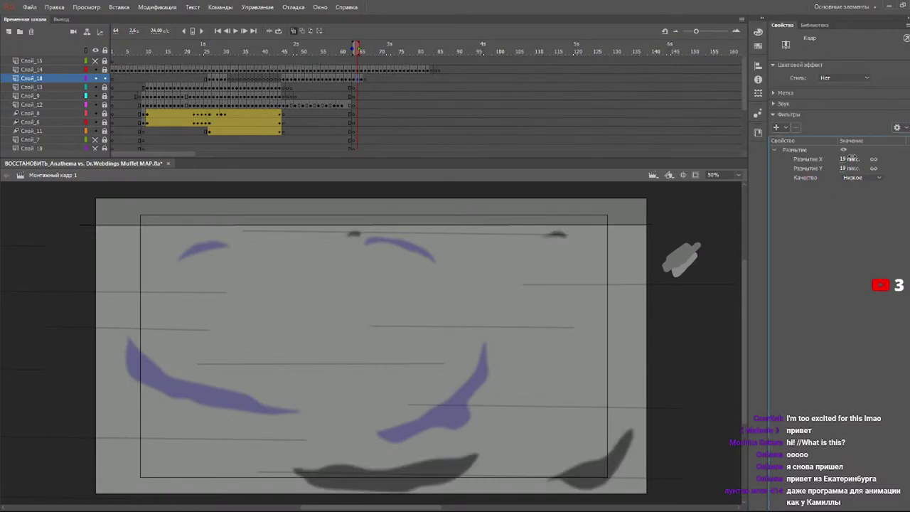
click(360, 80)
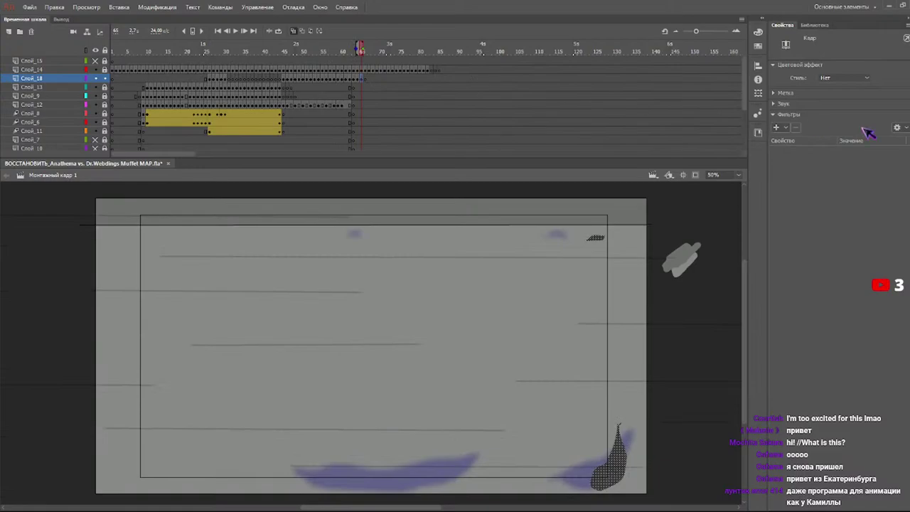
click(905, 128)
click(887, 160)
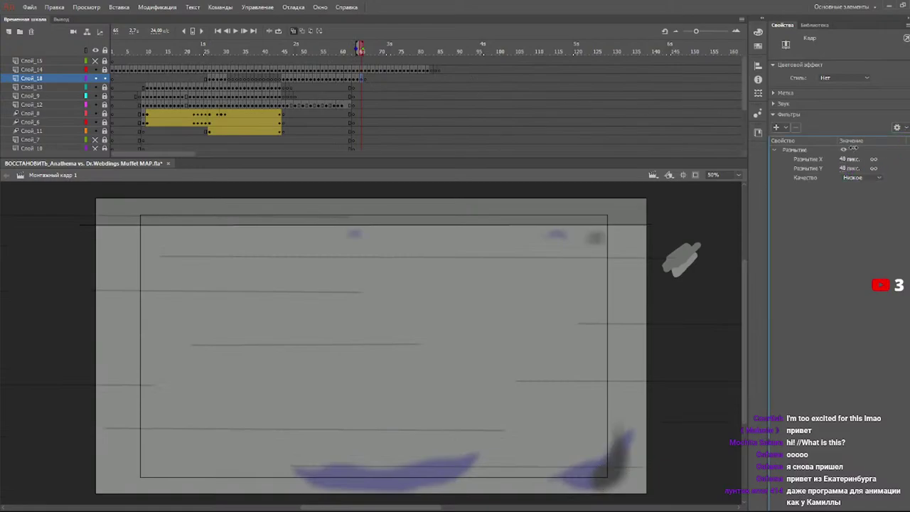
- Play back the animation from around frame 45 to check the blurred shadows
drag(332, 53, 284, 61)
key(Return)
click(290, 61)
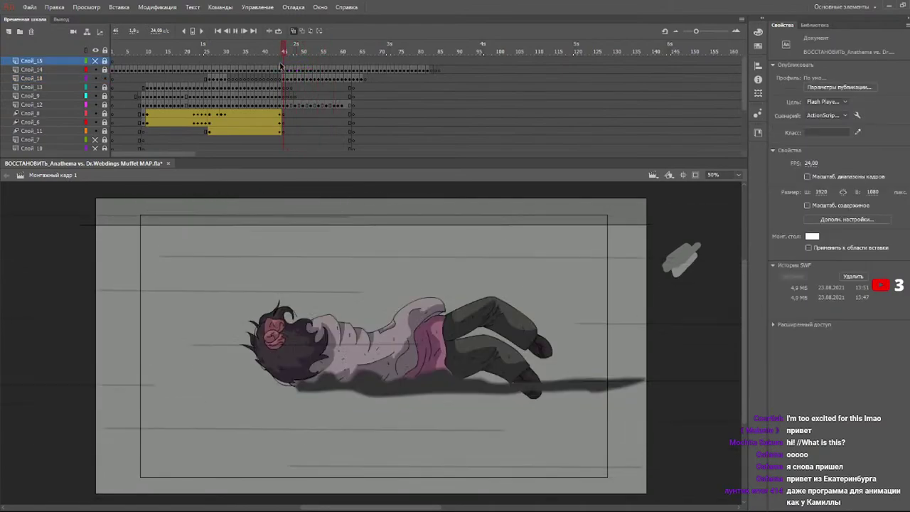
key(Return)
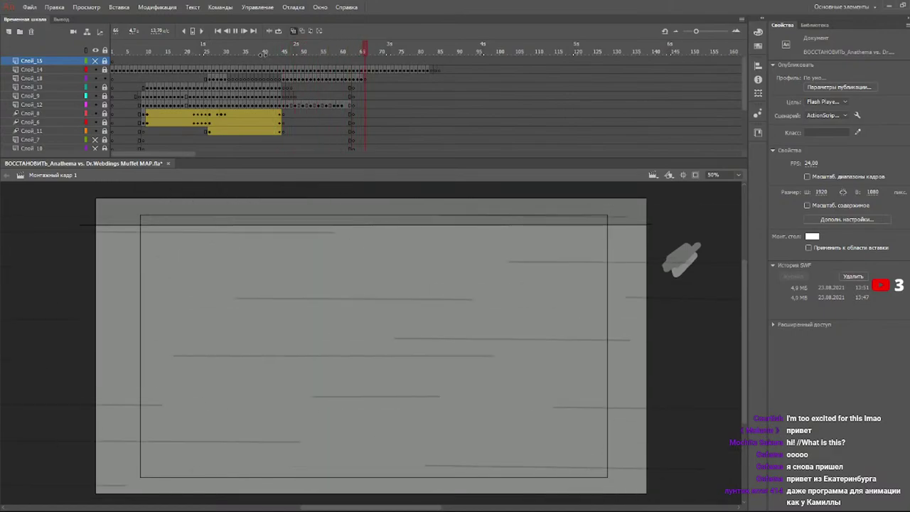
- Paste the 14 px blur filter onto the shadow layer's frames 56 and 61, and replay the animation from around frame 45
click(306, 51)
mouse_move(318, 55)
mouse_down()
mouse_move(340, 58)
mouse_move(325, 57)
mouse_up()
click(328, 78)
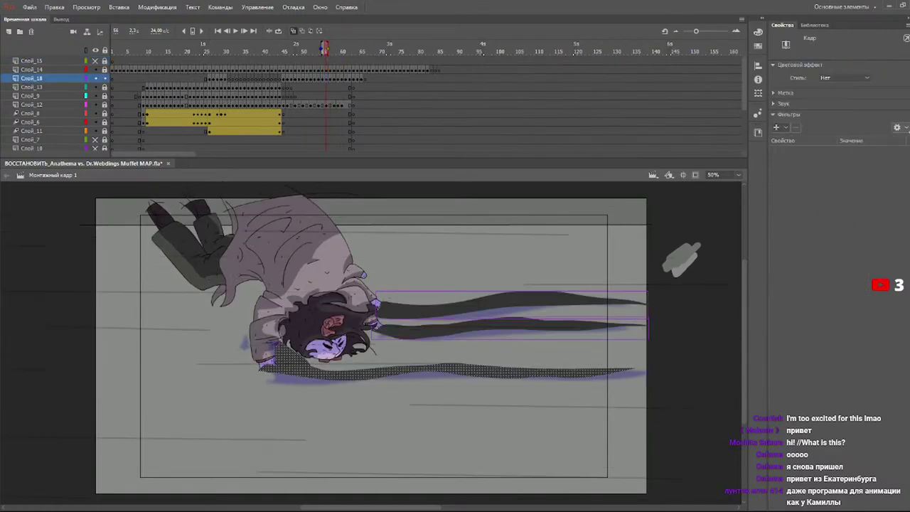
click(886, 162)
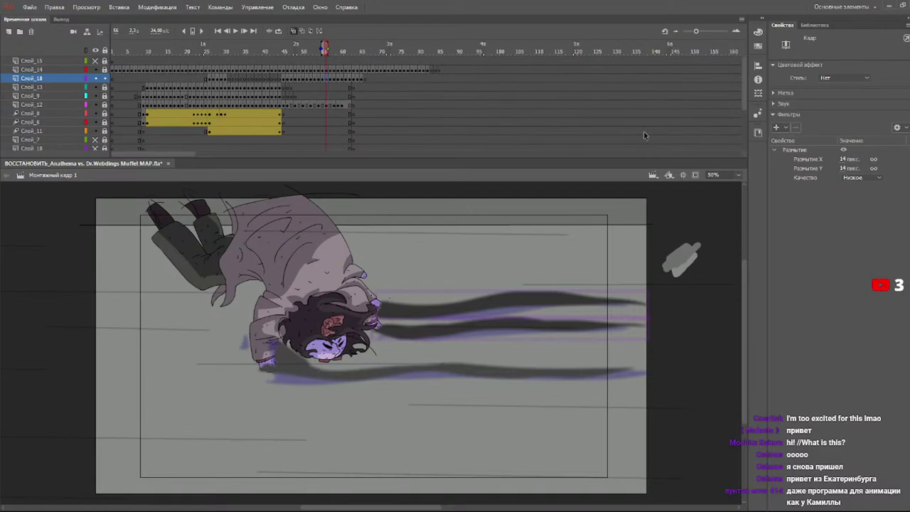
click(335, 52)
drag(334, 54, 346, 59)
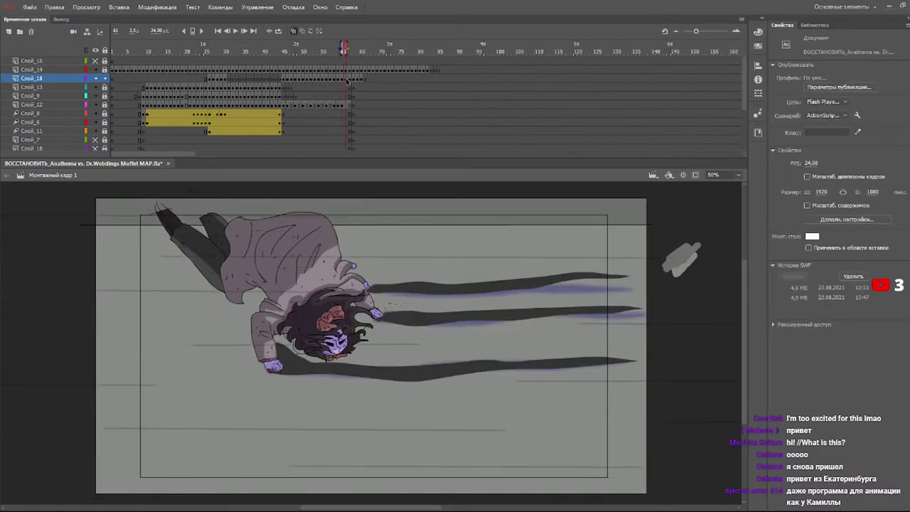
click(347, 83)
click(882, 163)
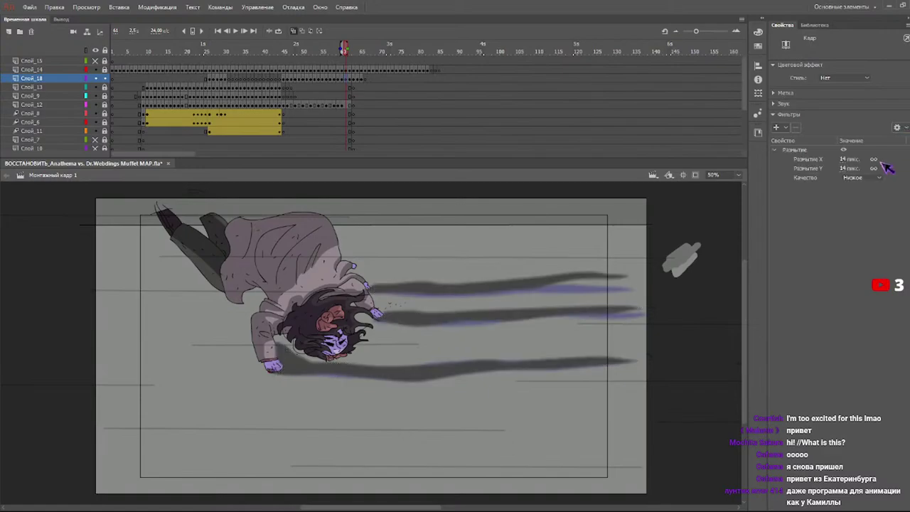
drag(344, 50, 279, 66)
key(Return)
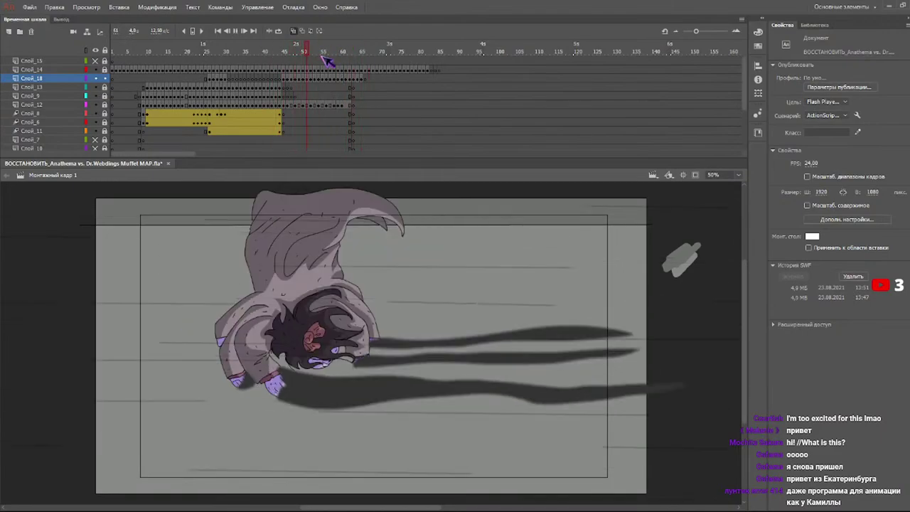
- Paste the 14 px blur filter onto frames 26 and 27 of the shadow layer Слой_18
drag(332, 52, 220, 68)
click(209, 79)
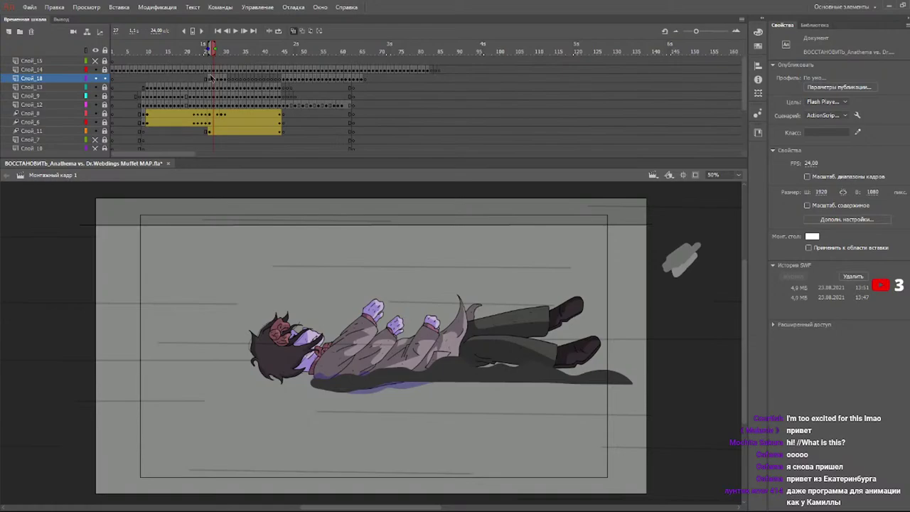
click(896, 128)
click(844, 167)
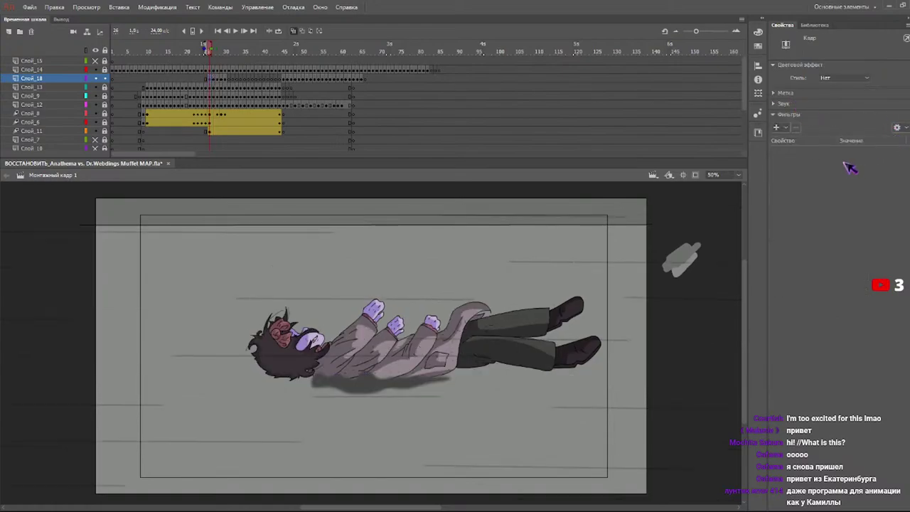
click(213, 79)
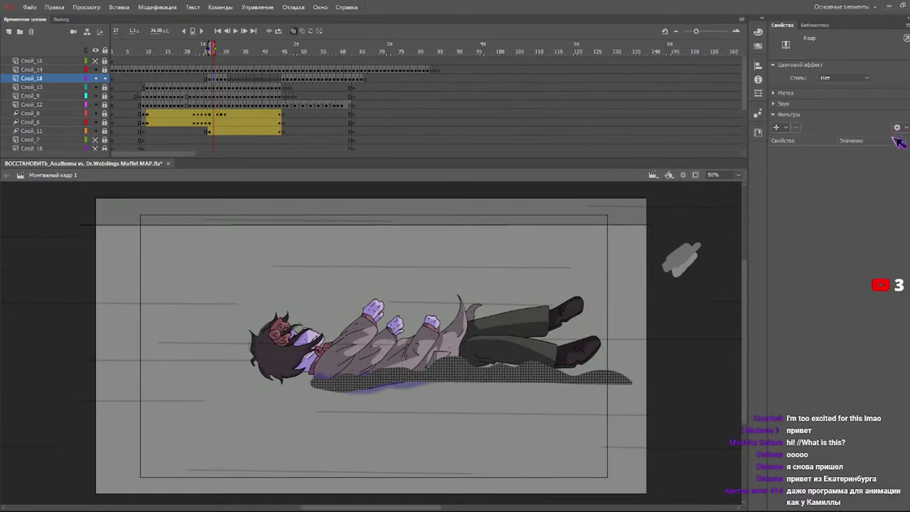
click(842, 166)
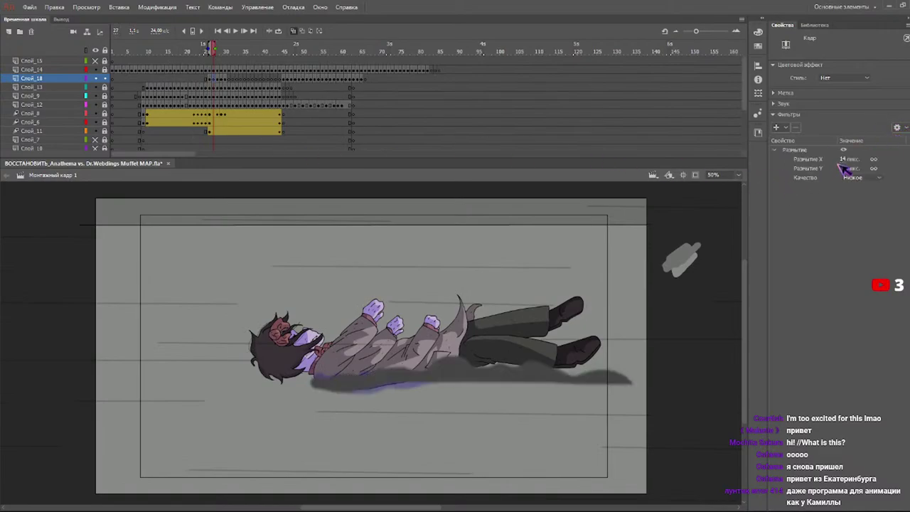
- Paste the 14 px blur filter onto the shadow layer's frames 28, 29 and 30
click(217, 80)
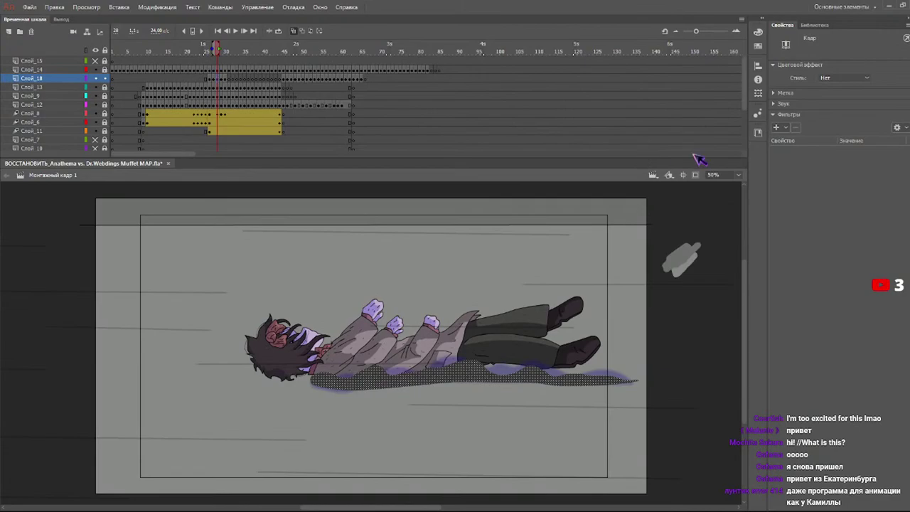
click(222, 80)
click(881, 162)
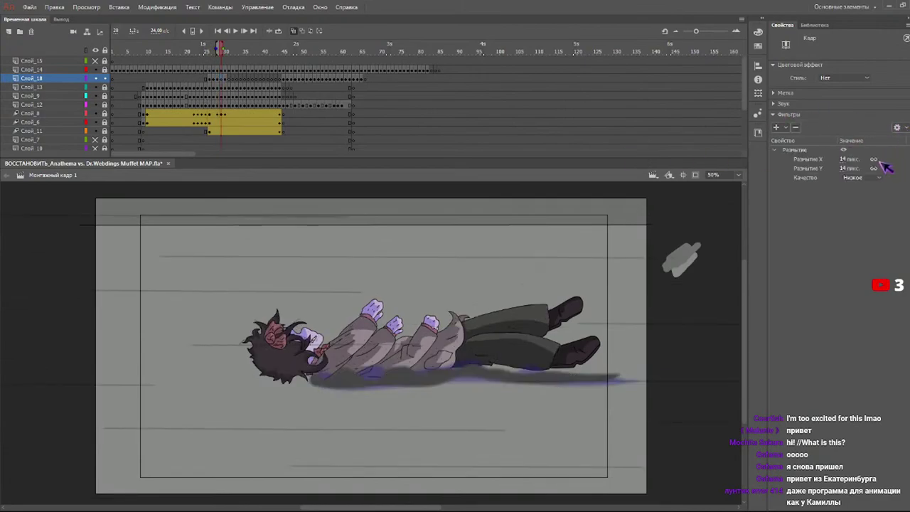
click(226, 78)
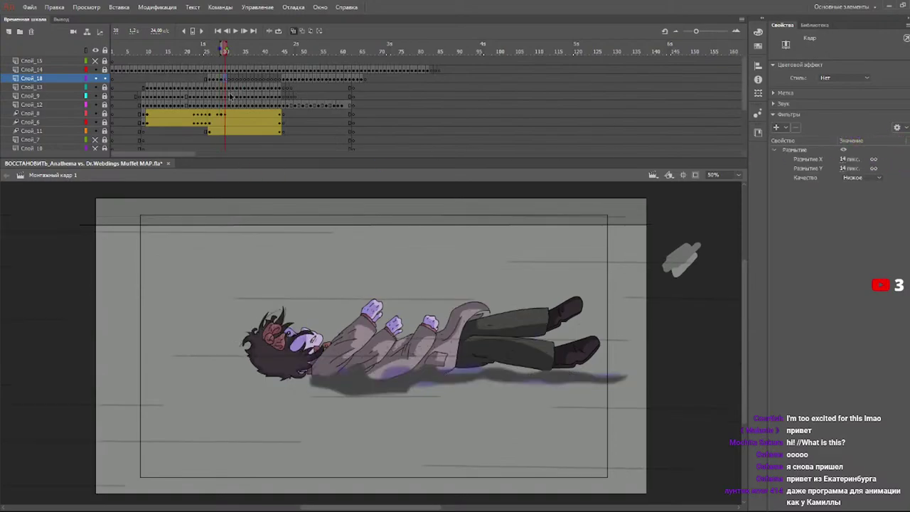
- Paste the 14 px blur filter onto the shadow layer's remaining unblurred frames from 31 to 43
mouse_move(216, 81)
mouse_down()
mouse_move(233, 84)
mouse_move(224, 83)
mouse_up()
click(229, 80)
key(ctrl+alt+v)
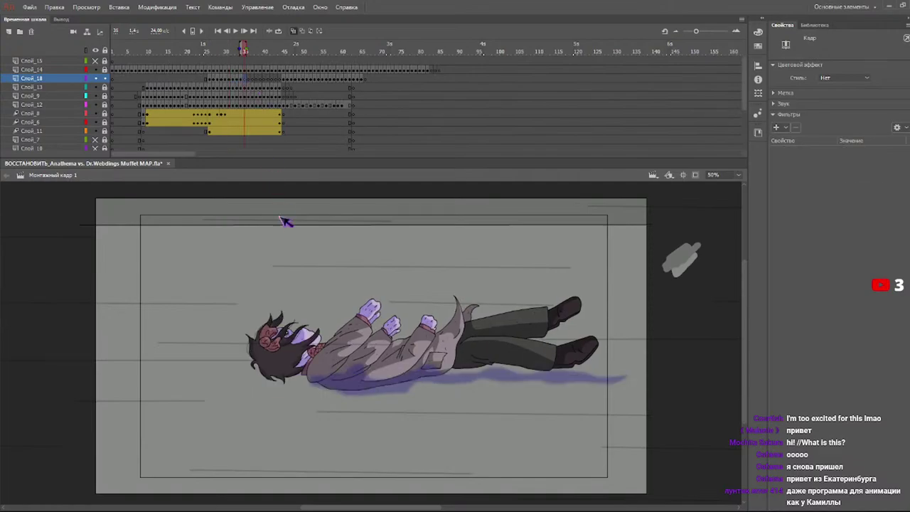
click(260, 79)
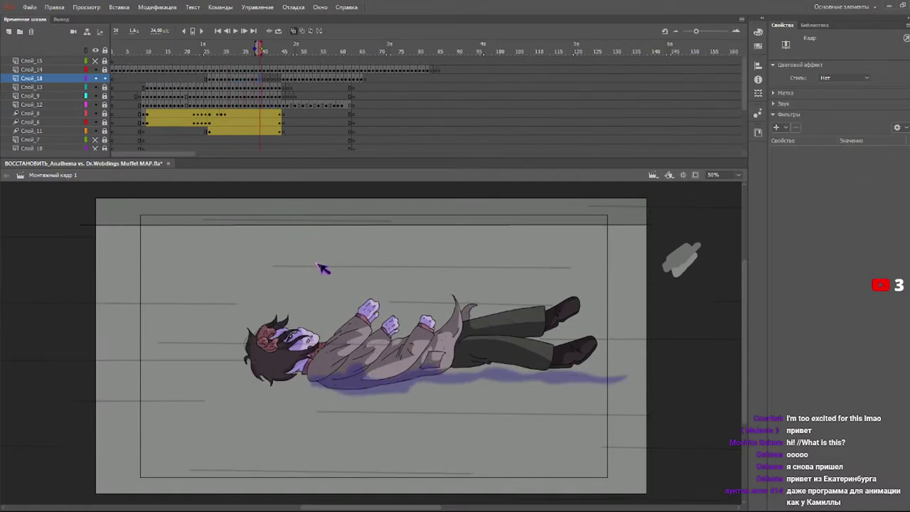
key(ctrl+alt+v)
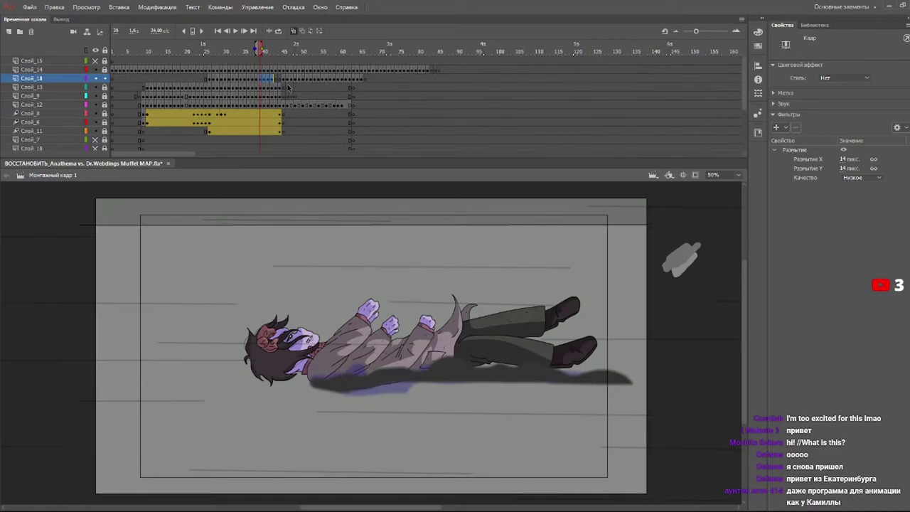
click(295, 88)
click(262, 78)
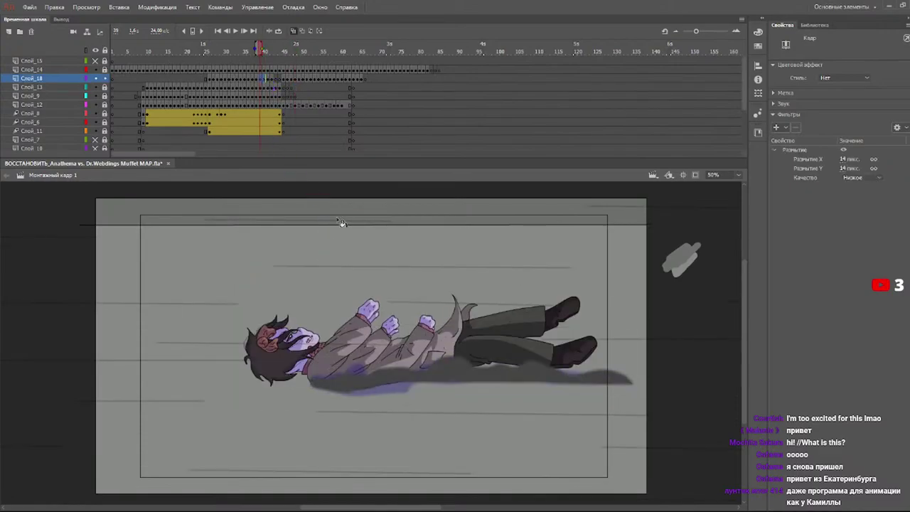
click(276, 78)
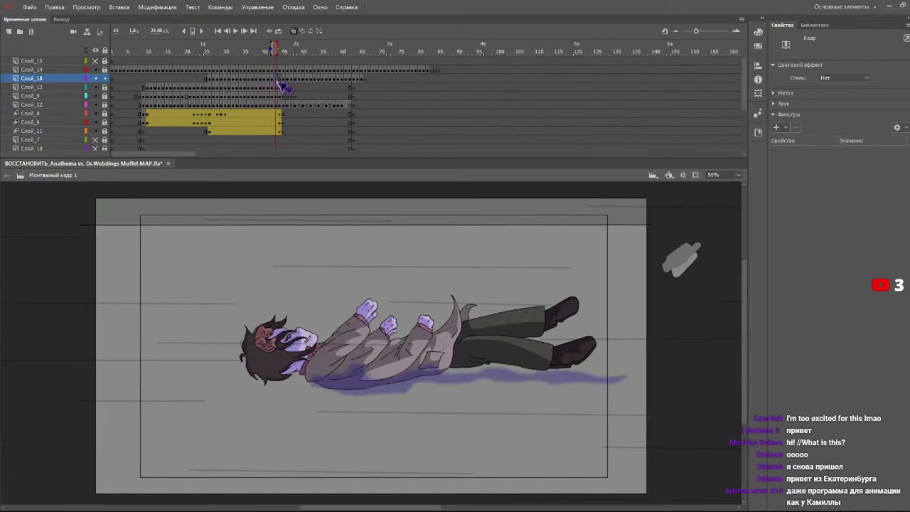
key(ctrl+alt+v)
- Play back the animation from around frame 26 and from the beginning at 25% zoom to check the blurred shadows
drag(253, 51, 210, 49)
key(Return)
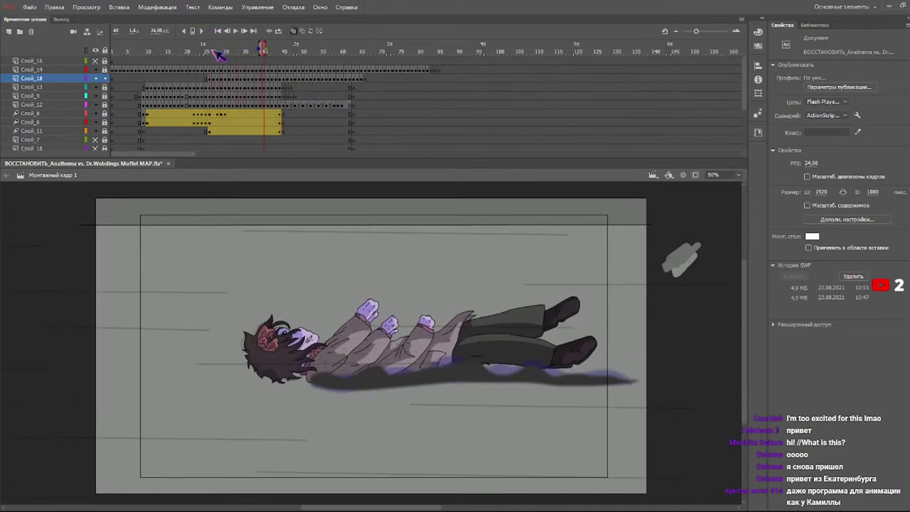
drag(226, 50, 54, 49)
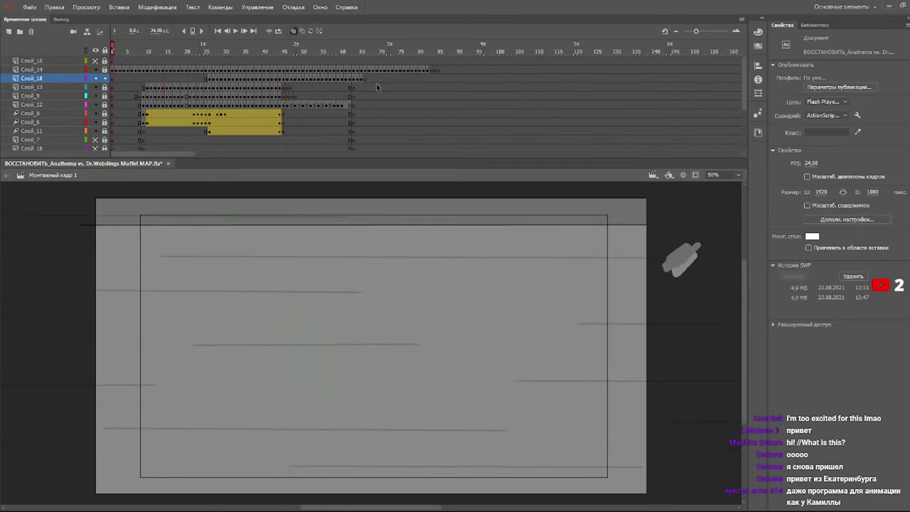
click(738, 175)
click(728, 219)
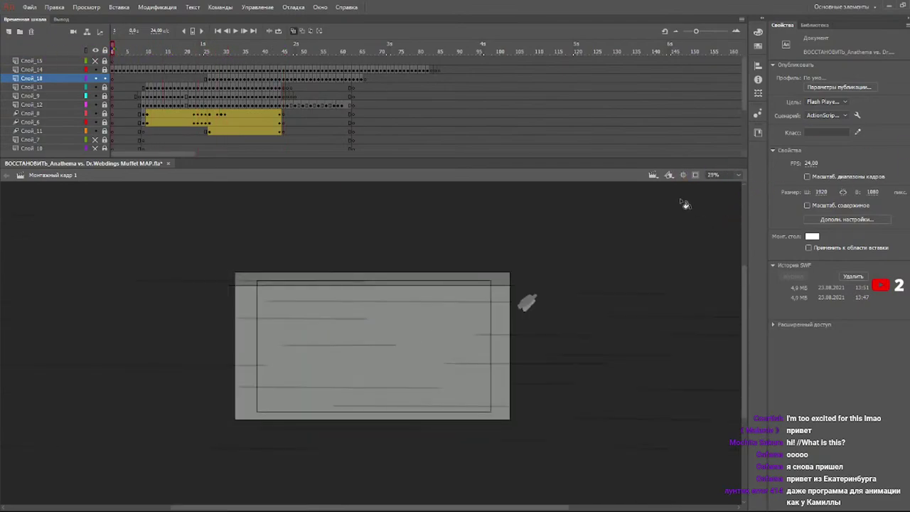
click(124, 51)
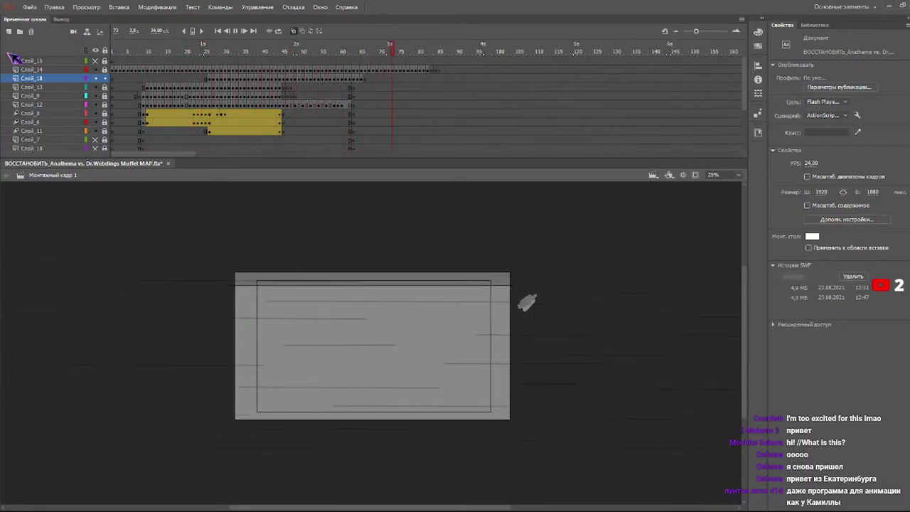
drag(334, 55, 13, 116)
key(Return)
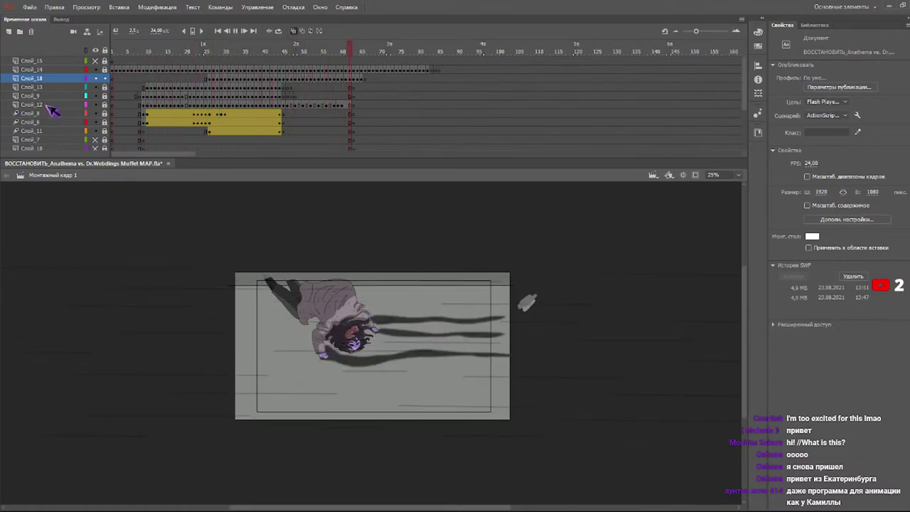
- Go to frame 63, move layer Слой_15 below Слой_14 and make it visible
click(382, 63)
mouse_move(383, 66)
mouse_down()
mouse_move(349, 75)
mouse_move(379, 64)
mouse_move(370, 56)
mouse_move(431, 61)
mouse_move(355, 69)
mouse_up()
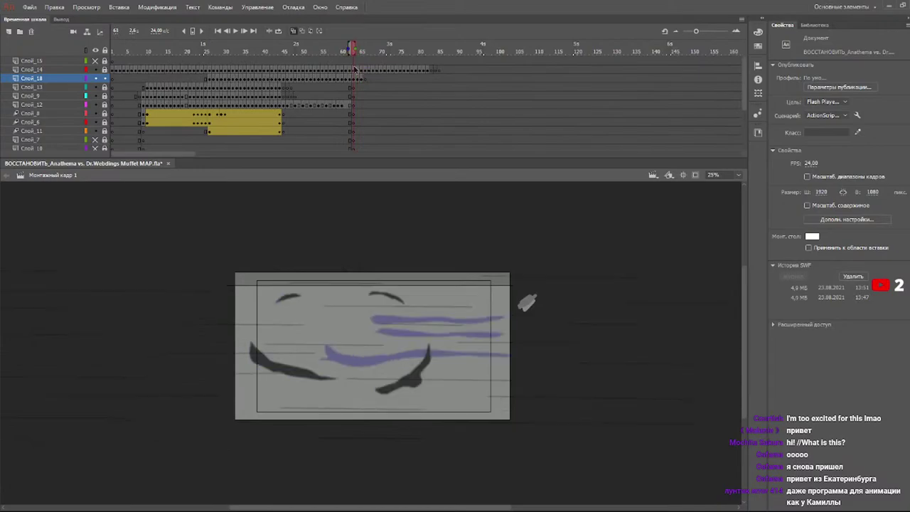
key(b)
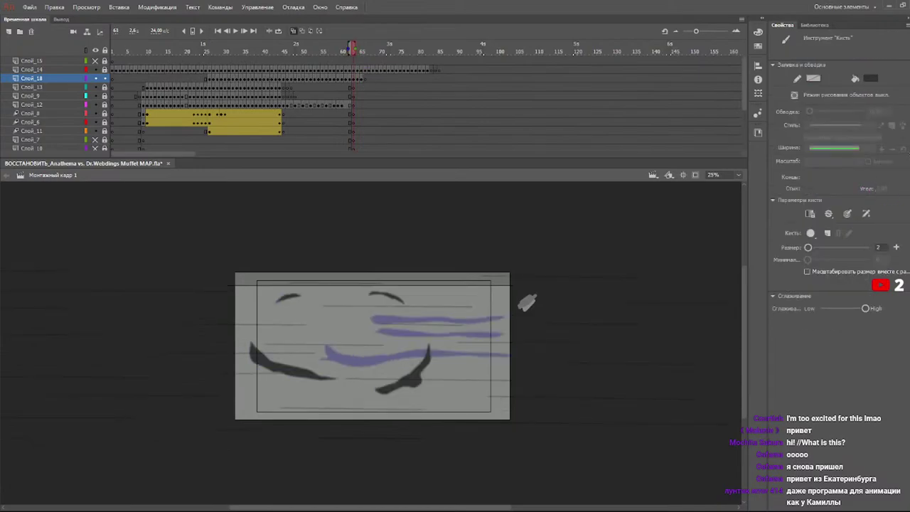
key(o)
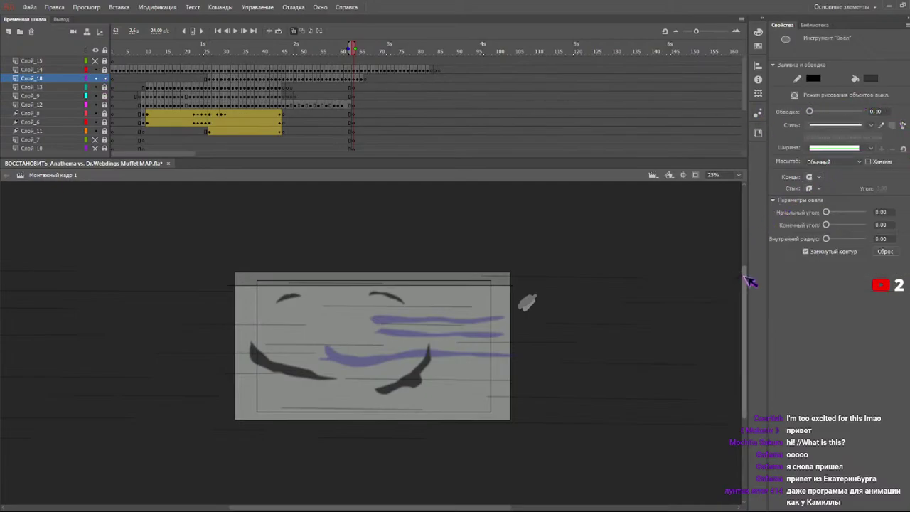
drag(82, 62, 103, 69)
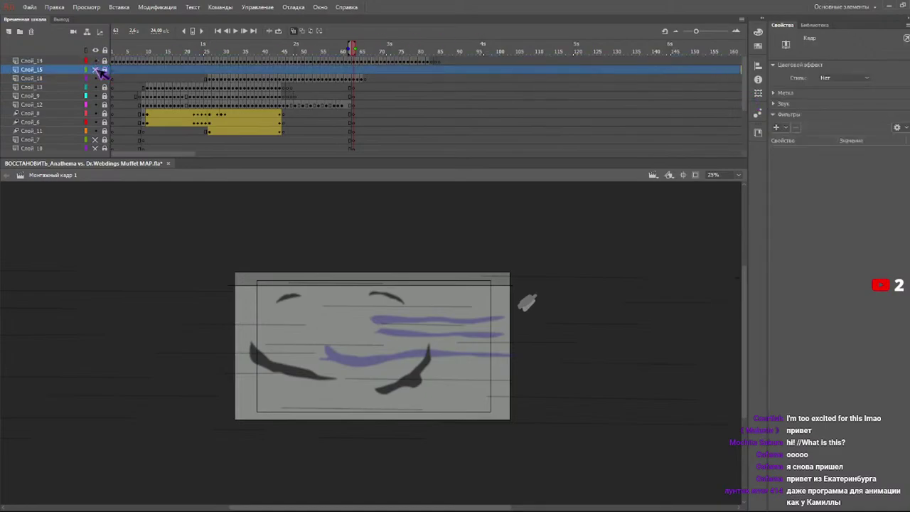
- Add a keyframe at frame 63 of Слой_15, unlocking that layer and locking Слой_18
click(206, 47)
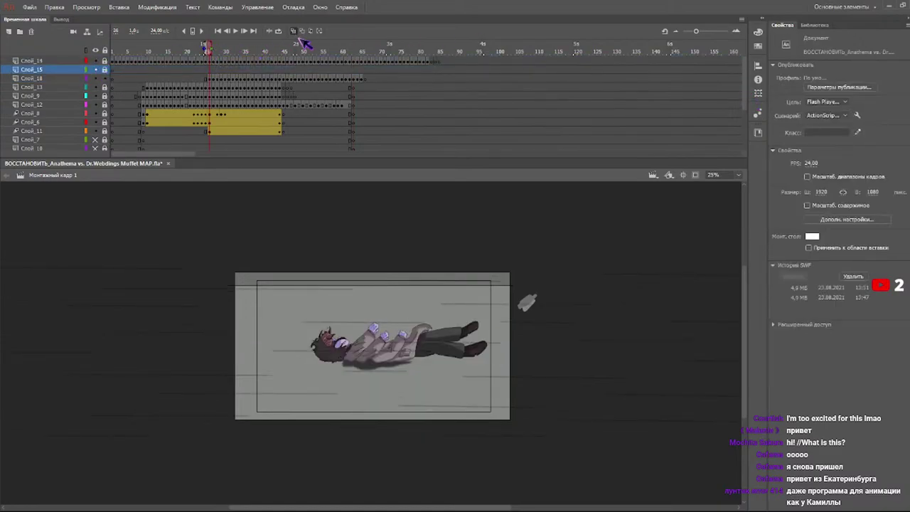
drag(284, 48, 355, 50)
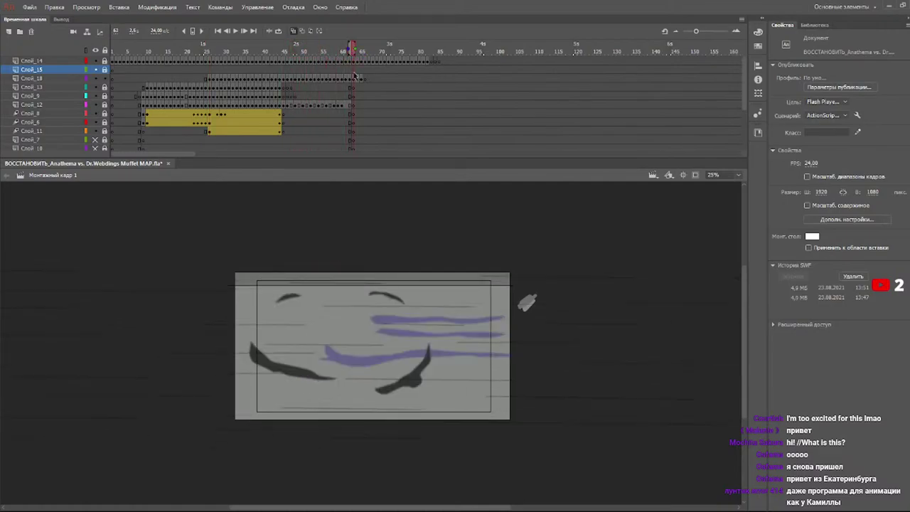
click(358, 78)
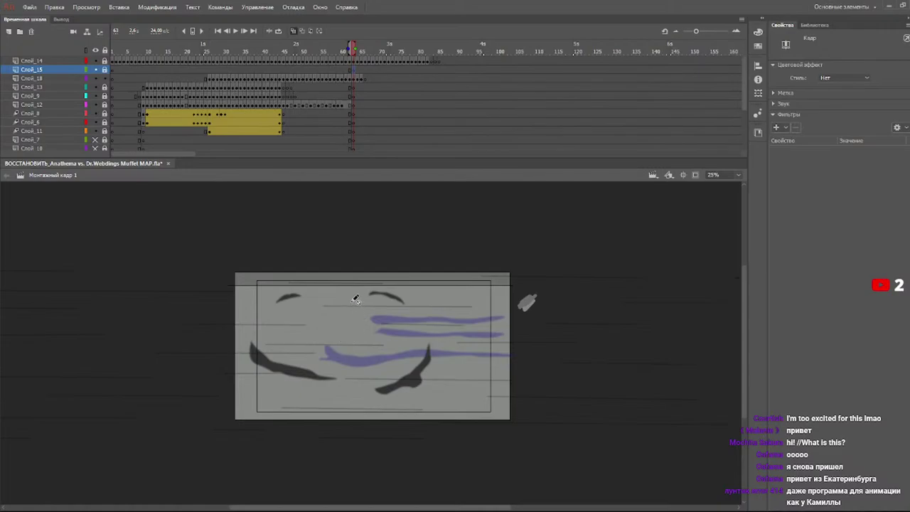
click(105, 69)
click(105, 78)
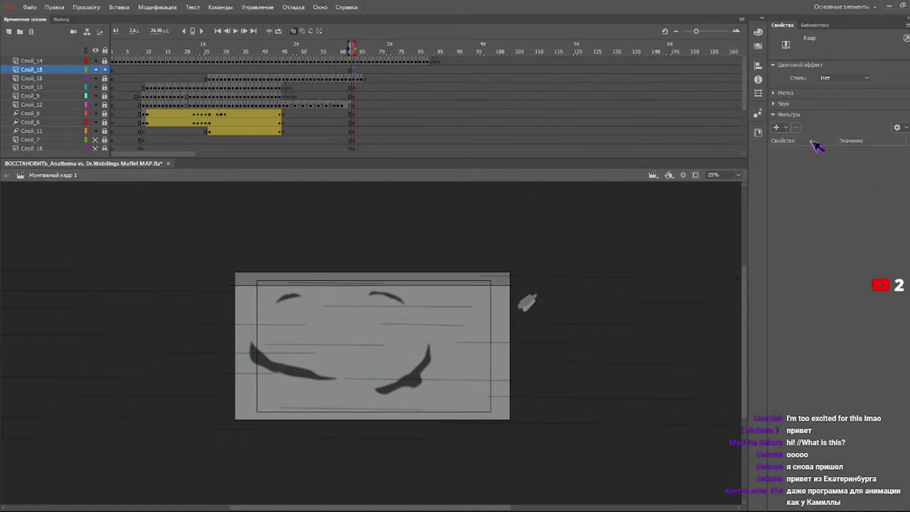
- Draw a flat oval with red stroke and fill between the dark strokes on frame 63 of Слой_15
key(o)
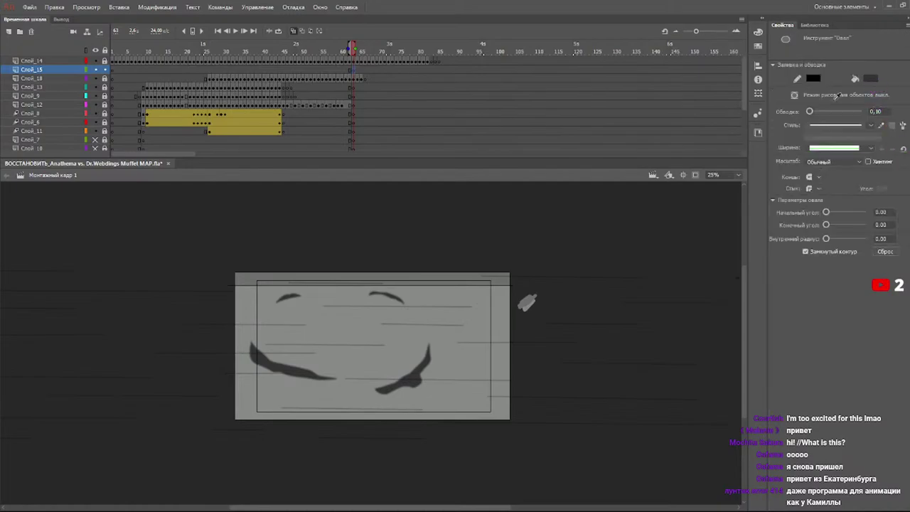
click(852, 91)
click(816, 79)
drag(398, 307, 289, 354)
key(ctrl+z)
drag(403, 316, 295, 347)
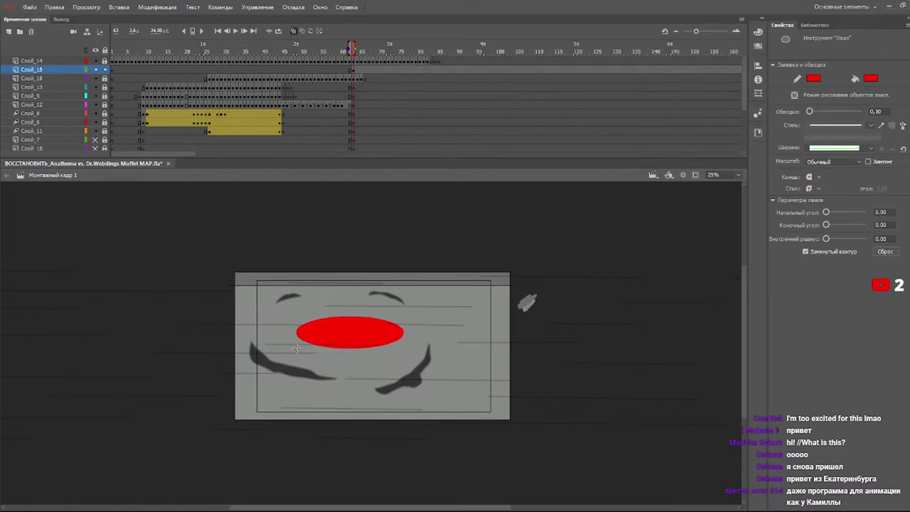
- Convert the red oval to a movie clip symbol and give it a red Glow filter with 81 px blur
key(q)
click(356, 332)
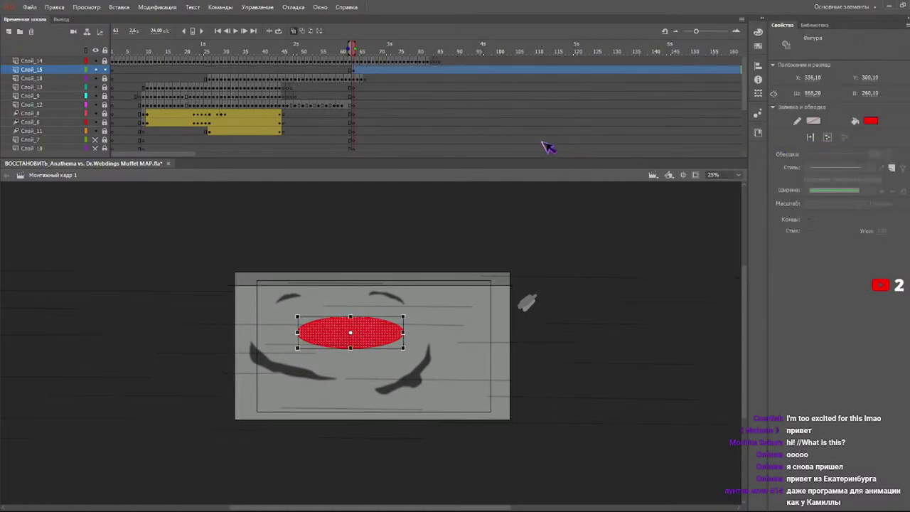
key(F8)
key(Return)
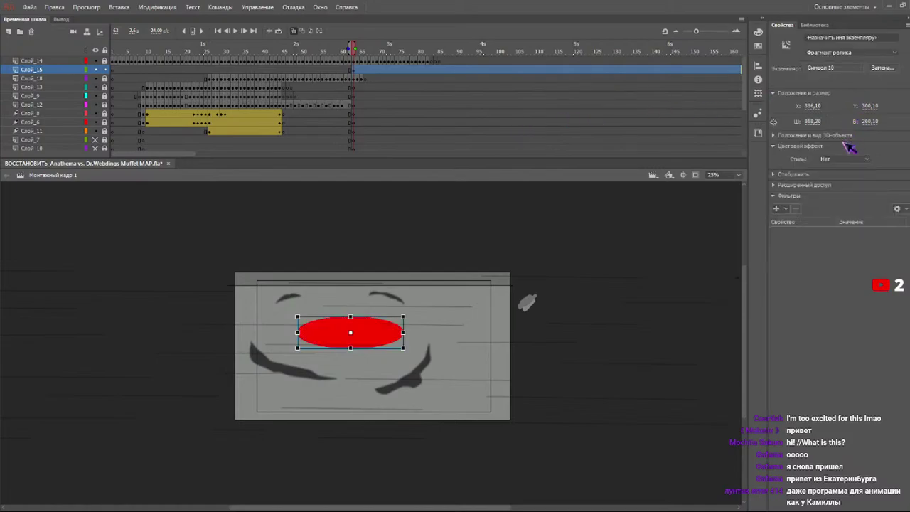
click(801, 240)
drag(850, 243, 851, 227)
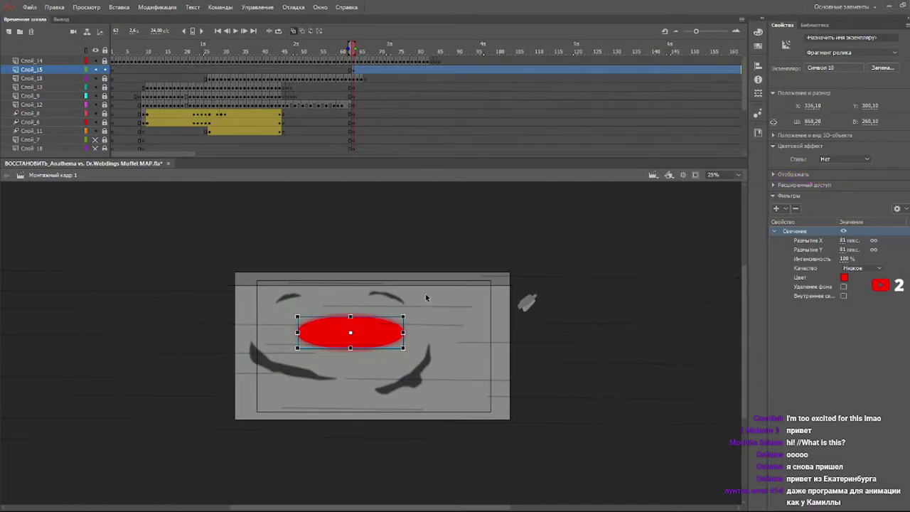
- On a keyframe at frame 64 of Слой_15, enlarge the red oval to about 1604 × 668 px, shift it right and set its alpha to 59%
click(359, 52)
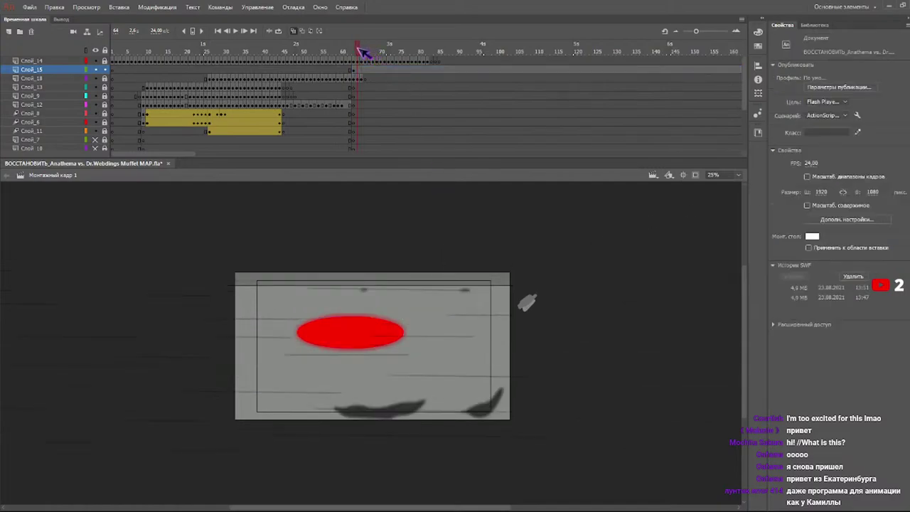
click(371, 336)
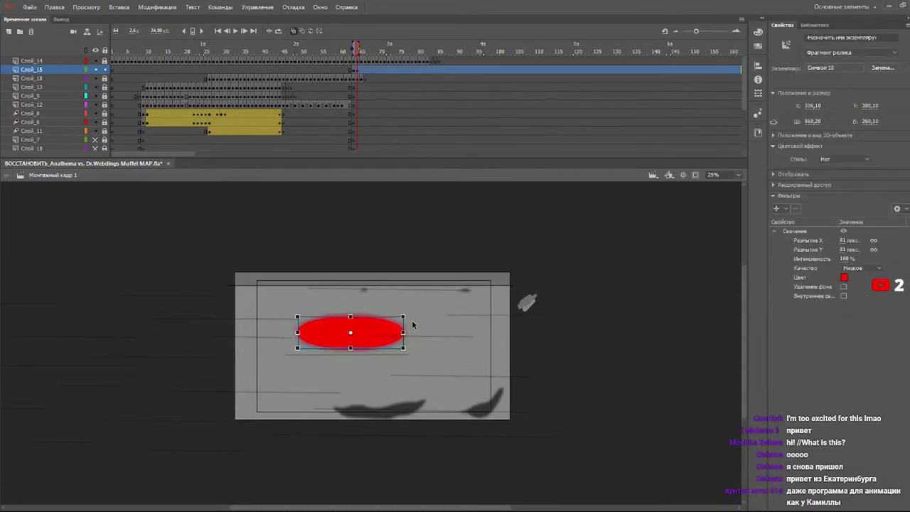
drag(402, 316, 495, 331)
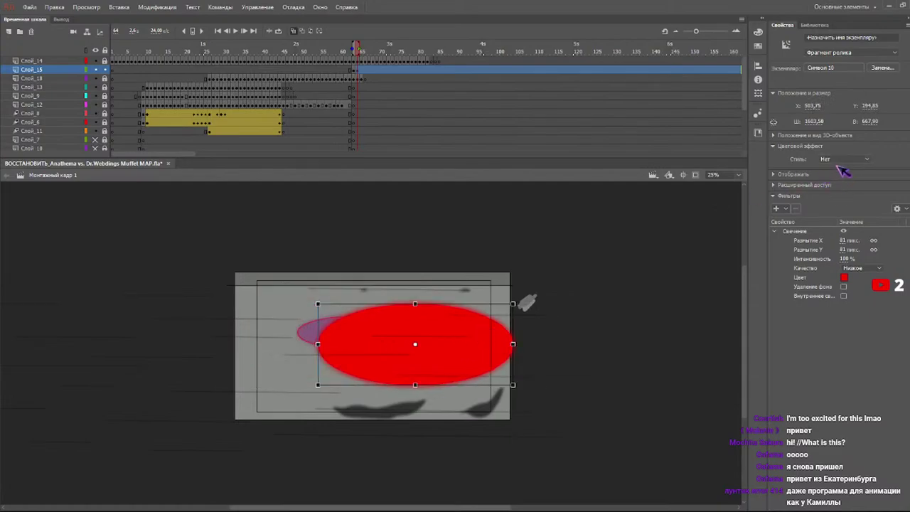
click(846, 209)
mouse_move(843, 173)
mouse_down()
mouse_move(861, 174)
mouse_move(847, 178)
mouse_up()
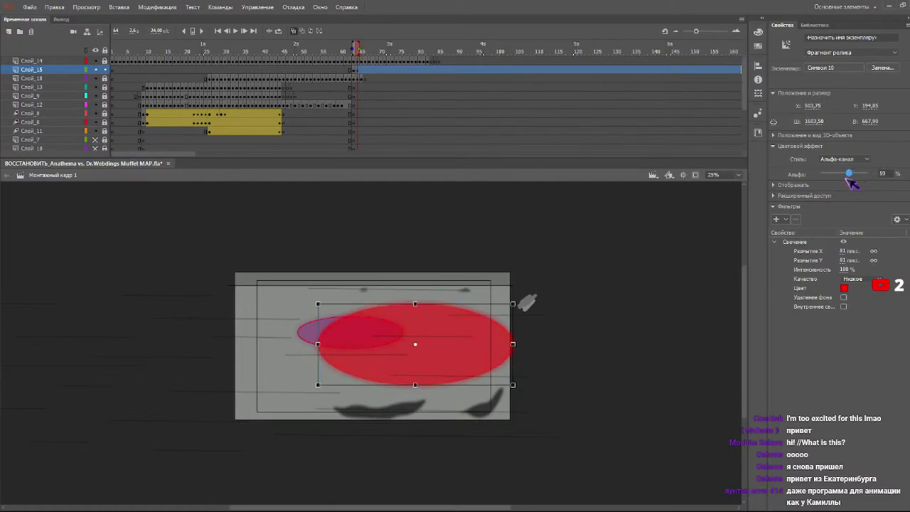
- Delete the leftover thin red outline of the small oval behind the enlarged one, and compare with frame 63
click(359, 48)
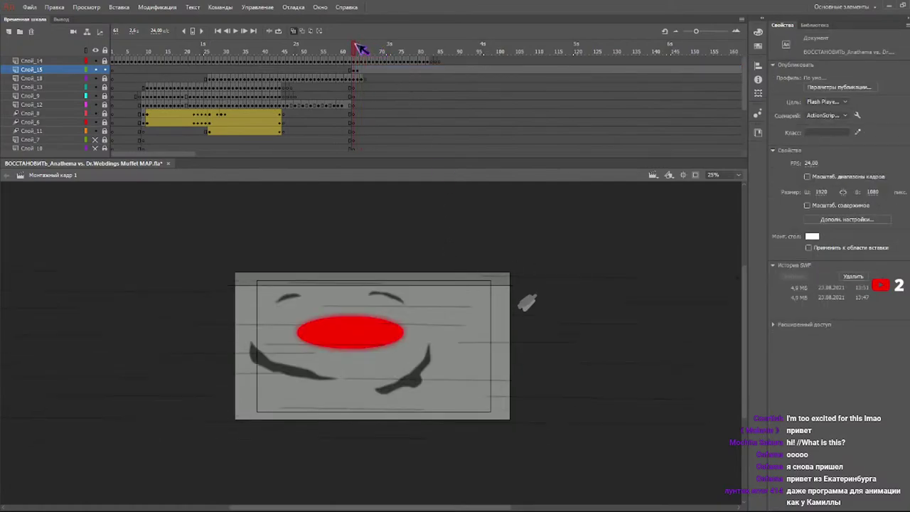
drag(356, 46, 362, 48)
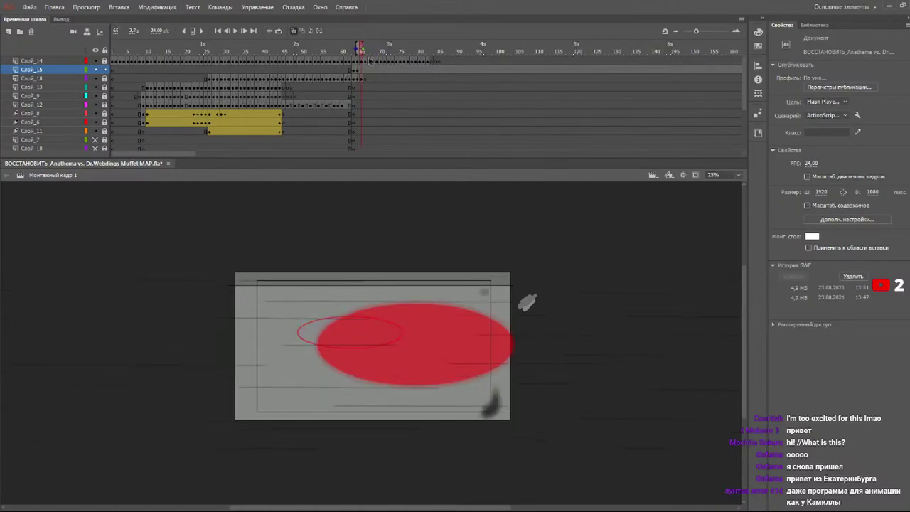
click(300, 334)
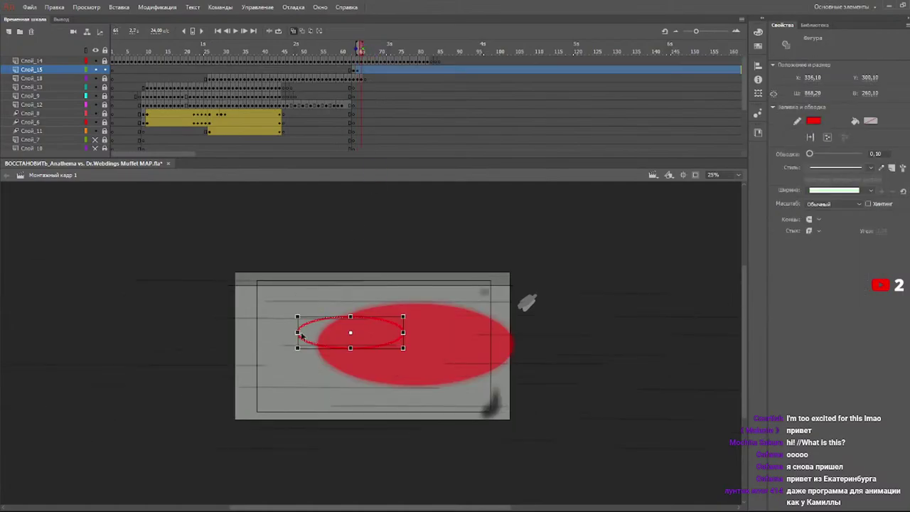
click(314, 287)
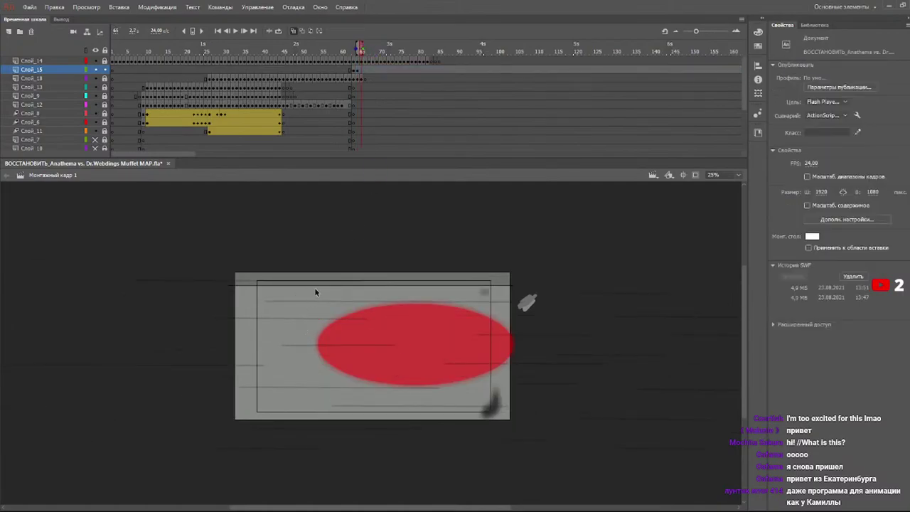
click(365, 76)
drag(360, 47, 351, 48)
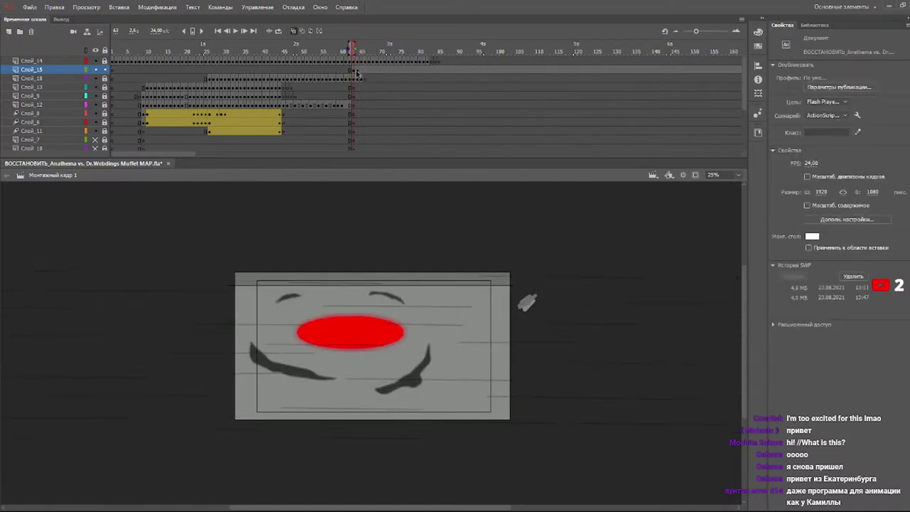
- On a keyframe at frame 65 of Слой_15, enlarge the oval to about 2400 px wide, move it mostly off the stage's right edge and lower its alpha
click(362, 50)
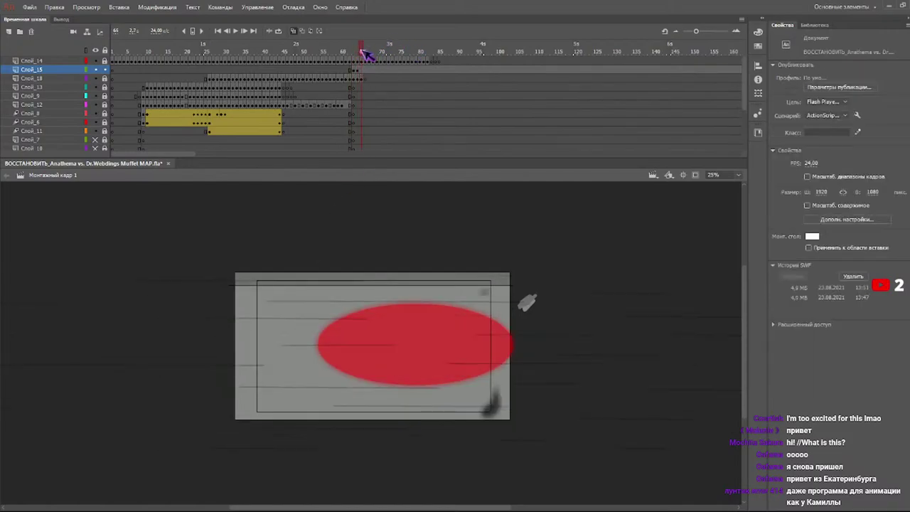
click(363, 77)
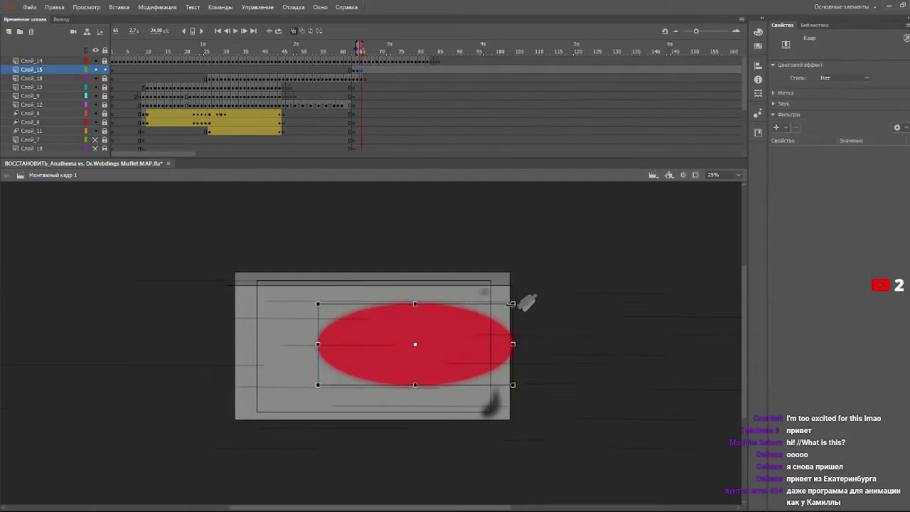
drag(512, 304, 561, 272)
drag(501, 324, 641, 332)
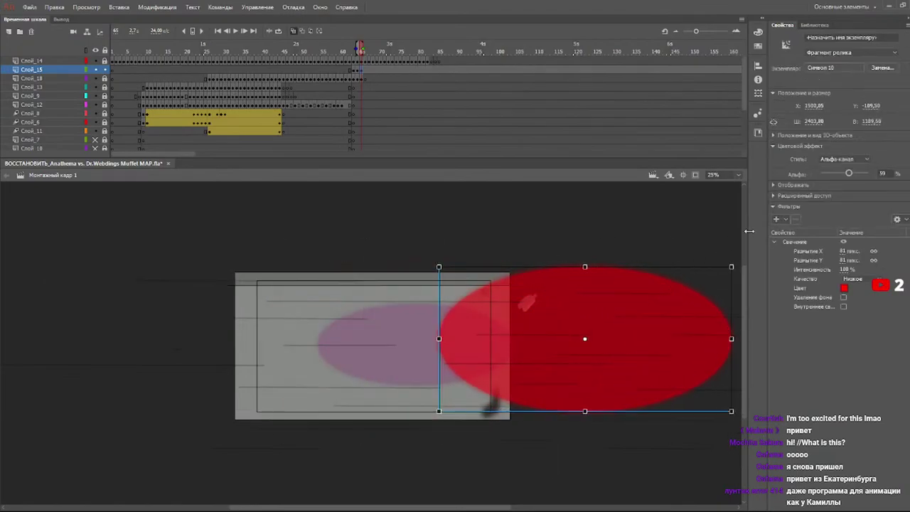
drag(849, 174, 831, 175)
- End the red oval with a blank keyframe at frame 66 of Слой_15 and play back the animation
click(366, 70)
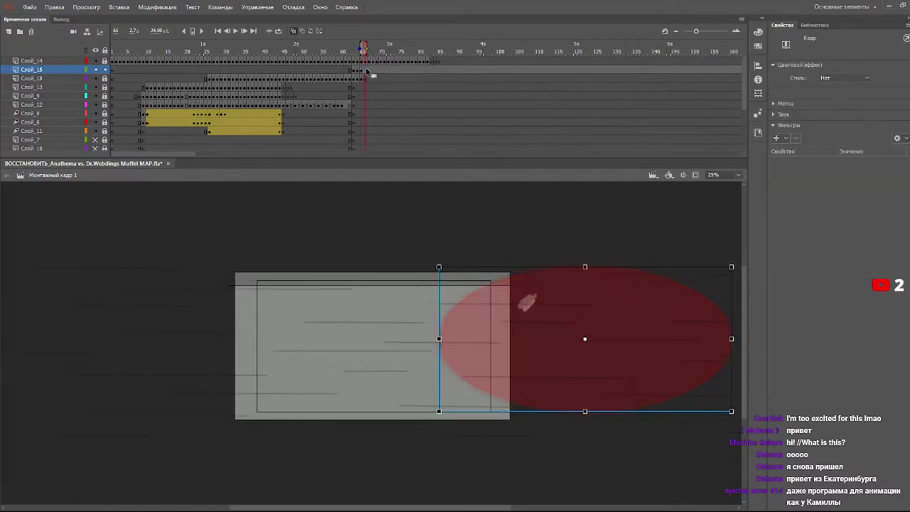
key(Return)
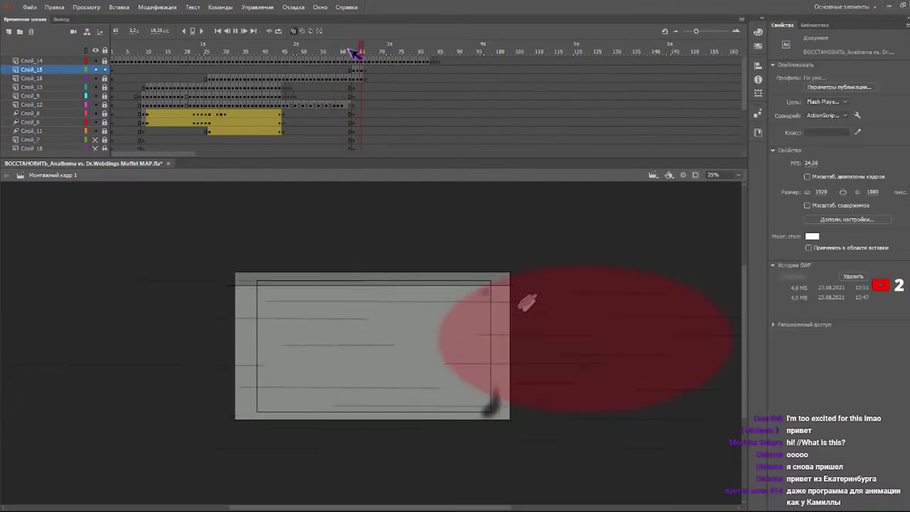
click(354, 54)
drag(353, 53, 325, 61)
key(Return)
key(Return)
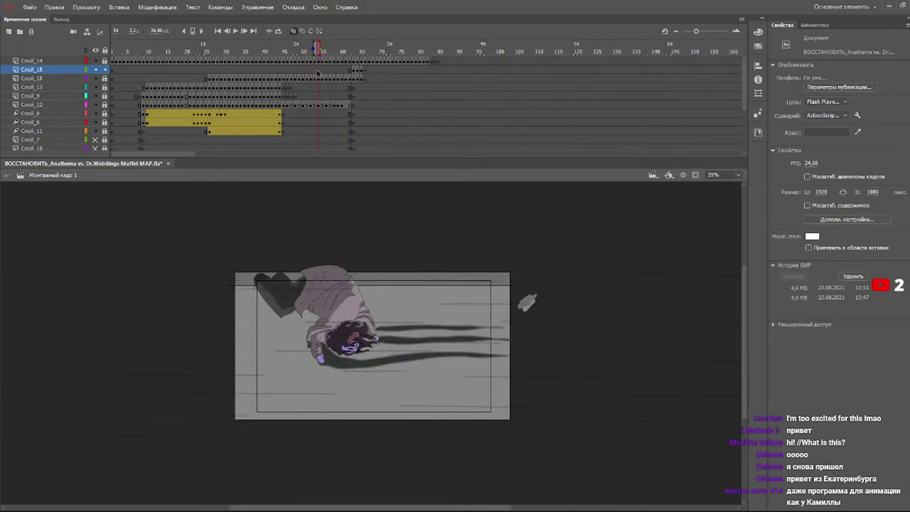
- Add a keyframe at frame 54 of Слой_15 and draw a red circle over each of the character's hands
click(319, 73)
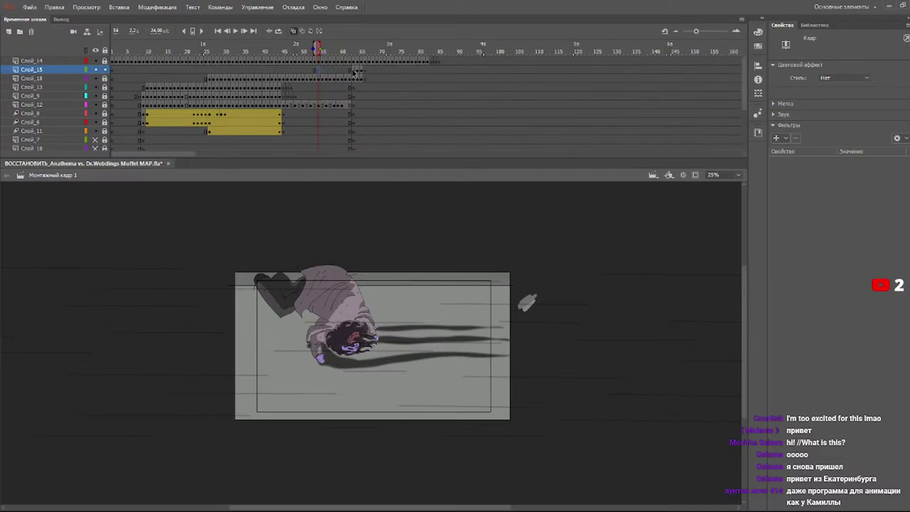
key(o)
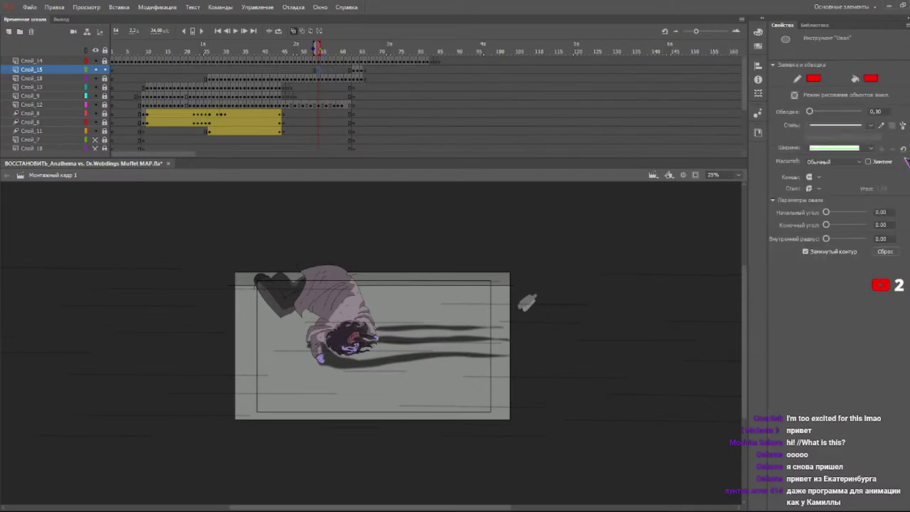
drag(329, 350, 311, 370)
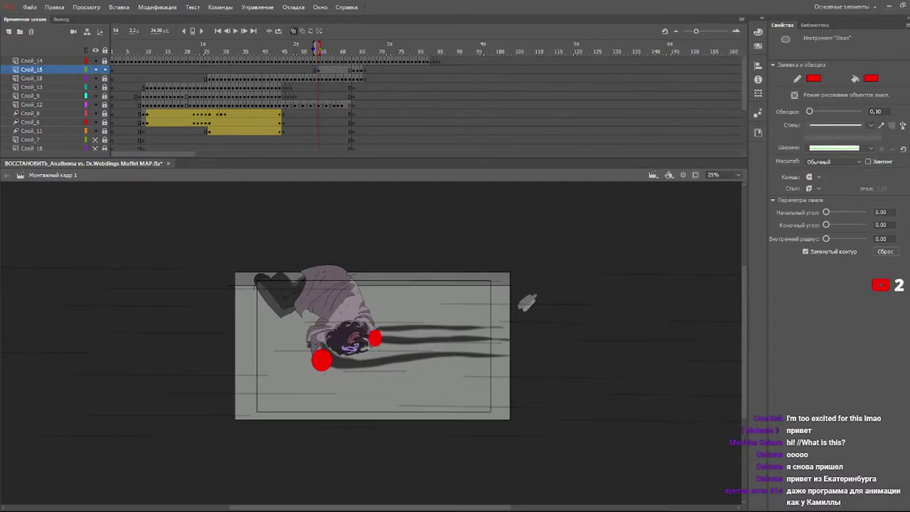
key(ctrl+z)
key(v)
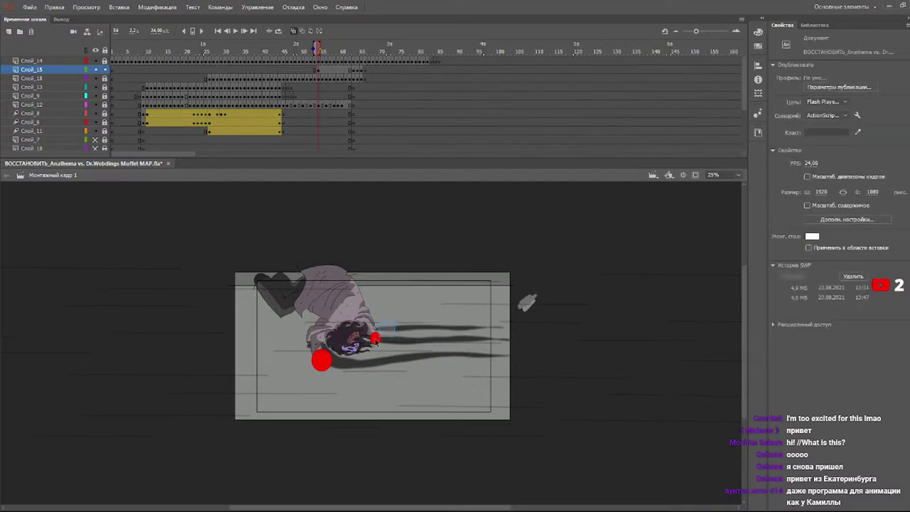
- Convert the two red circles to one movie clip symbol and give it a red Glow filter with 58 px blur
drag(393, 323, 282, 401)
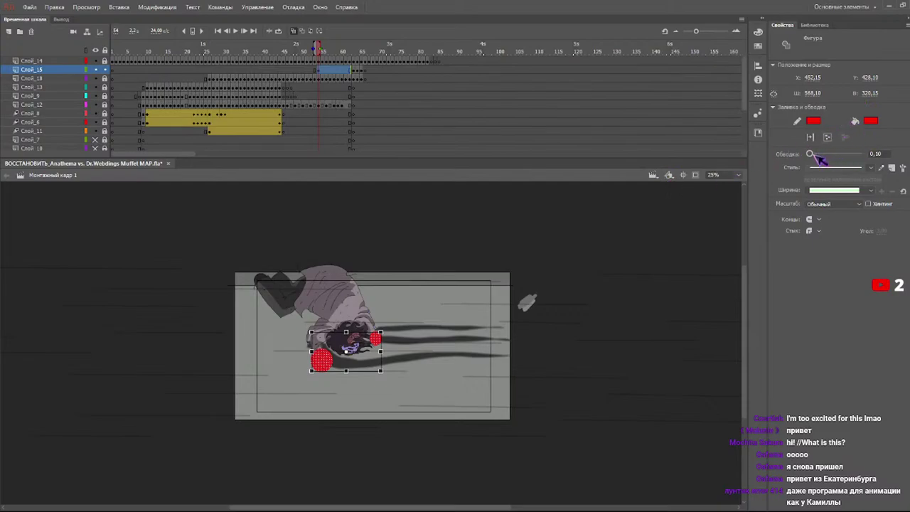
key(F8)
key(Return)
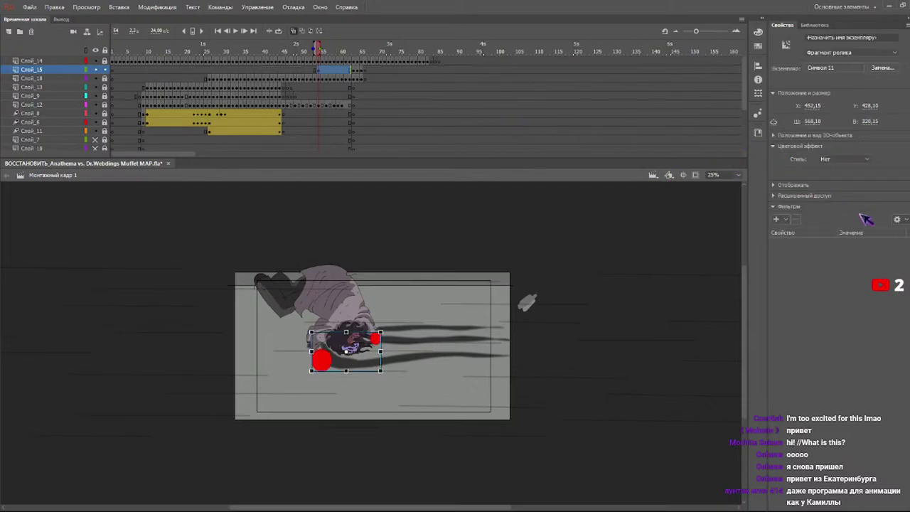
click(809, 259)
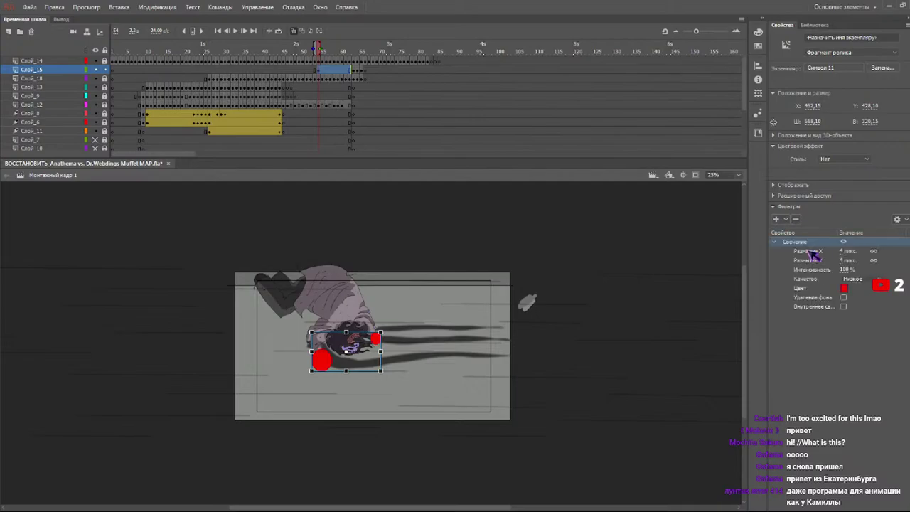
drag(847, 251, 849, 233)
- Add a Gradient Bevel filter with 10 px blur to the circles' movie clip and set its alpha to 13%
click(822, 275)
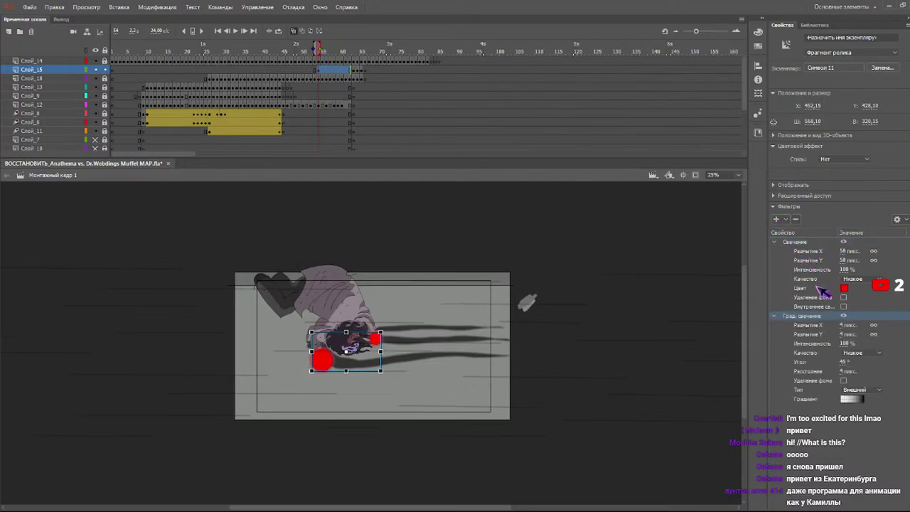
click(795, 218)
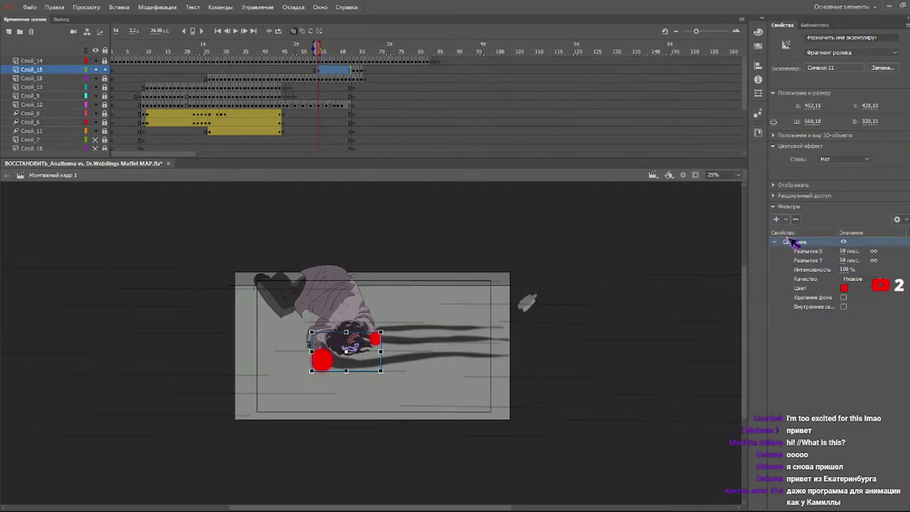
click(812, 289)
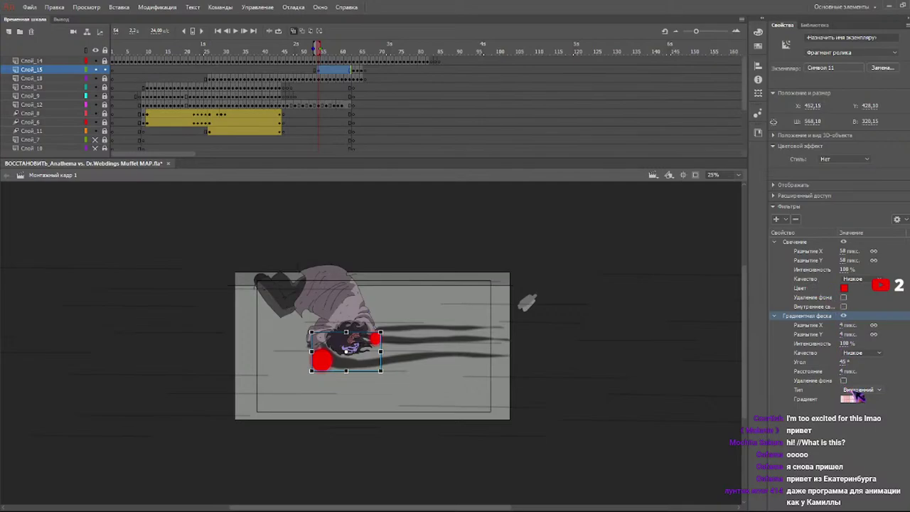
drag(842, 324, 847, 318)
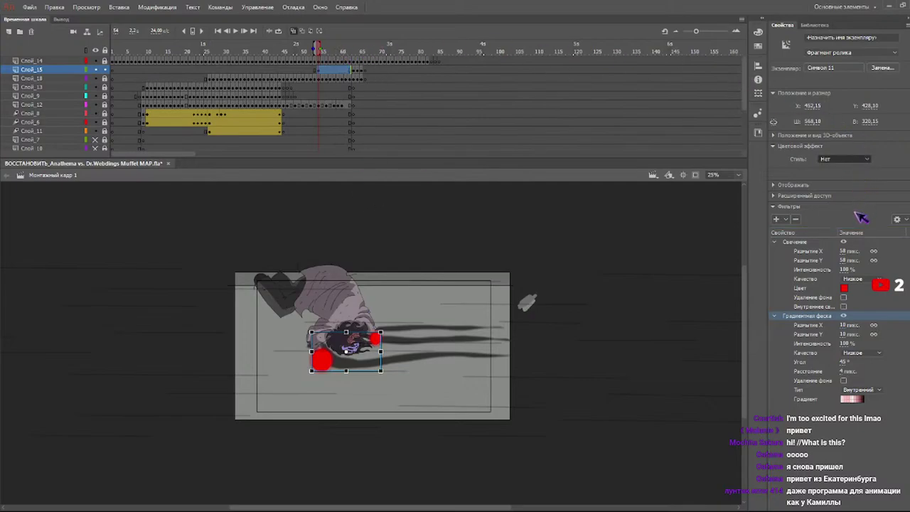
click(854, 211)
drag(833, 172, 827, 177)
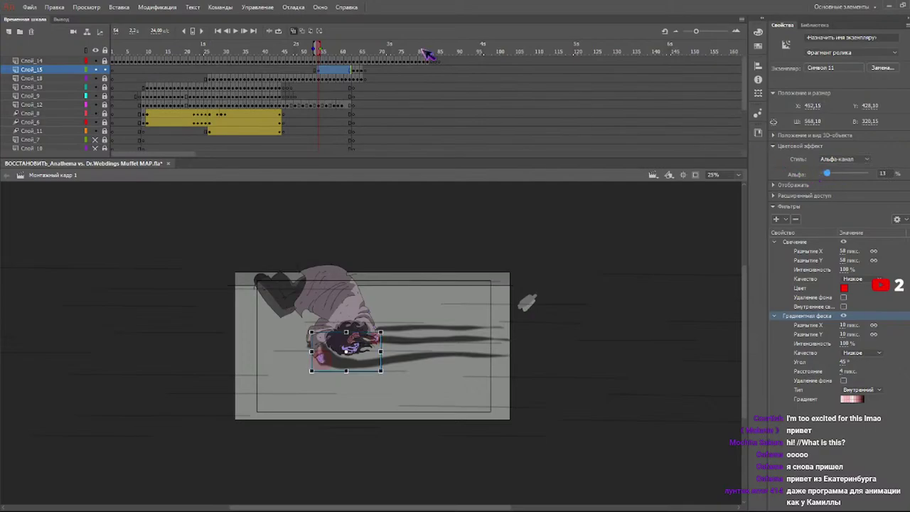
- Move the red oval on frame 63 to about X 312, Y 368 and delete the leftover outline behind it
drag(330, 51, 354, 51)
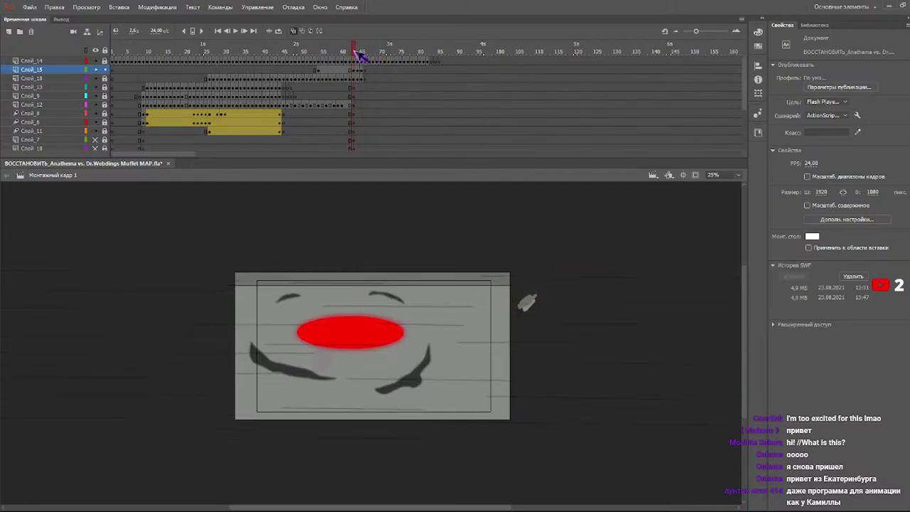
click(348, 336)
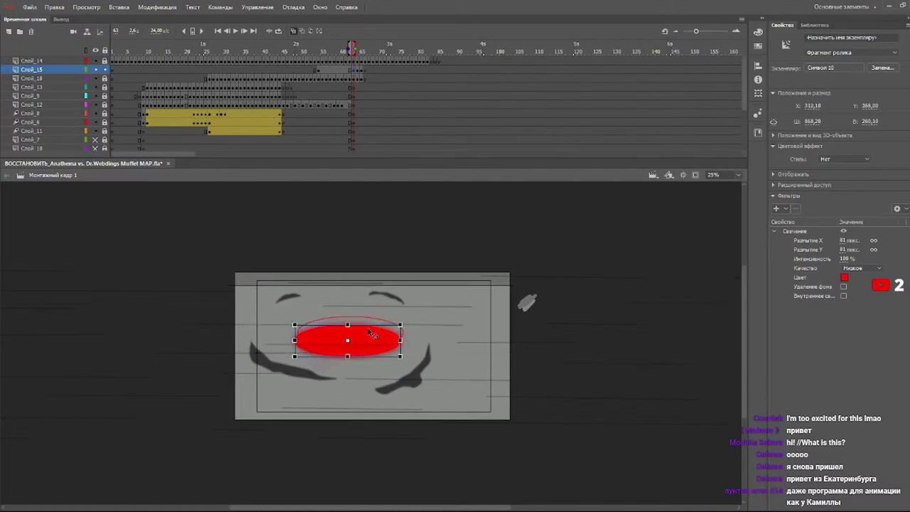
key(ctrl+b)
key(Delete)
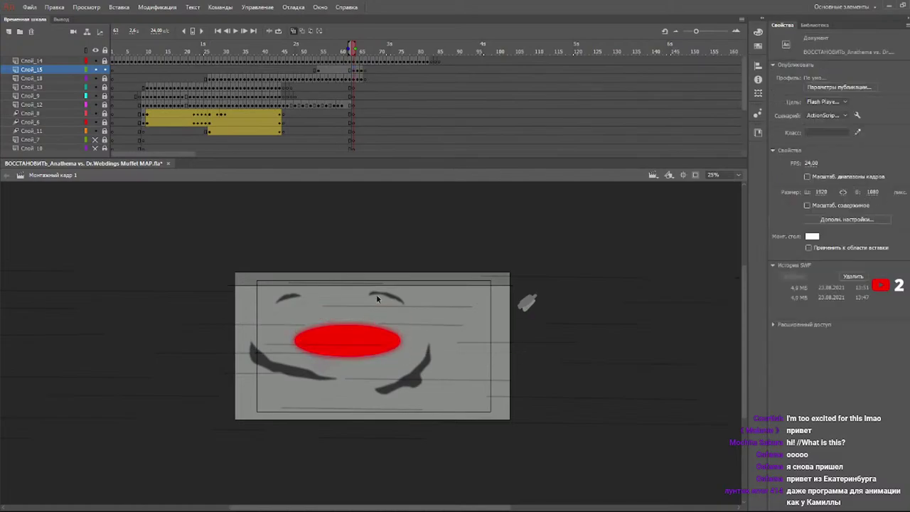
- Play back the animation through the frames with the hand glow and the red oval
click(327, 49)
key(Return)
key(Return)
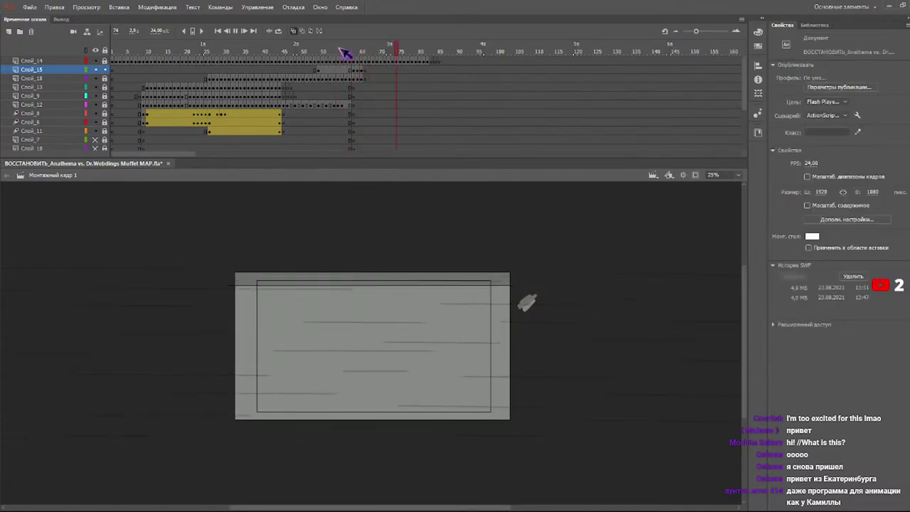
- Add a keyframe at frame 62 of Слой_15 and create a classic tween of the hand circles from frame 54
mouse_move(342, 49)
mouse_down()
mouse_move(323, 52)
mouse_move(346, 60)
mouse_up()
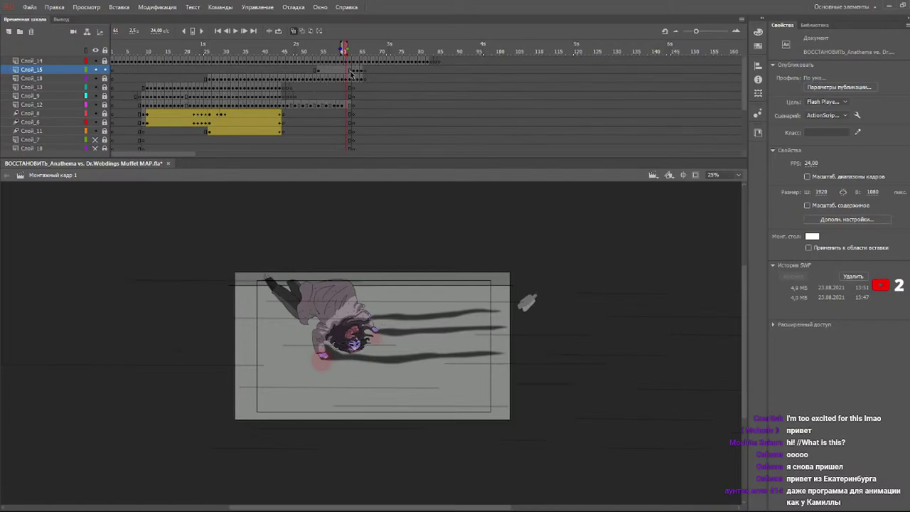
click(350, 71)
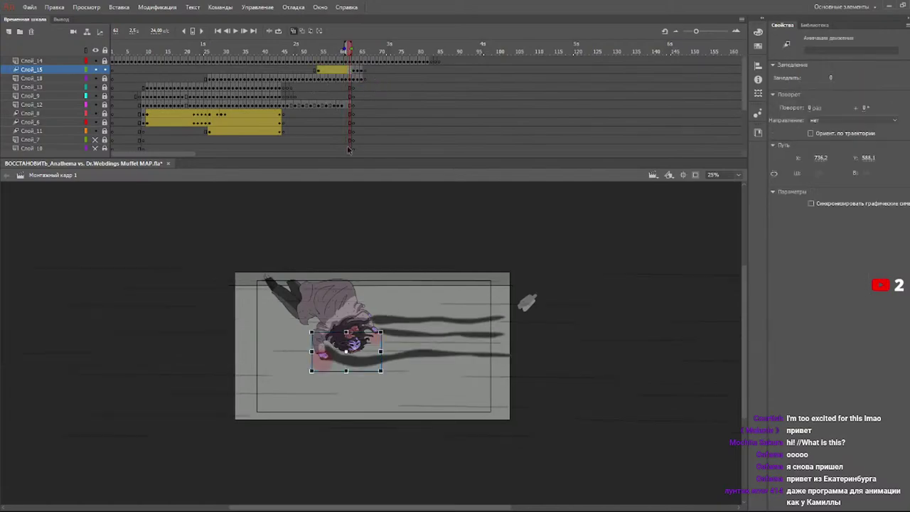
click(377, 342)
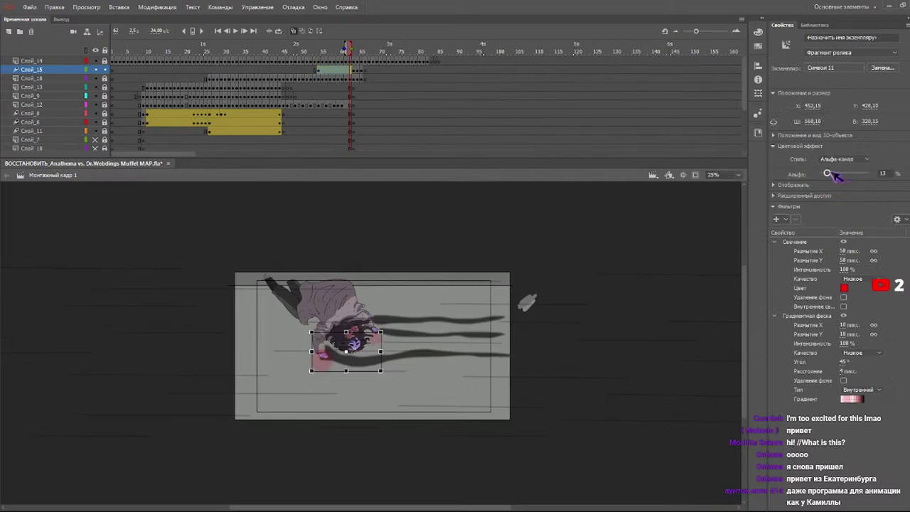
click(346, 70)
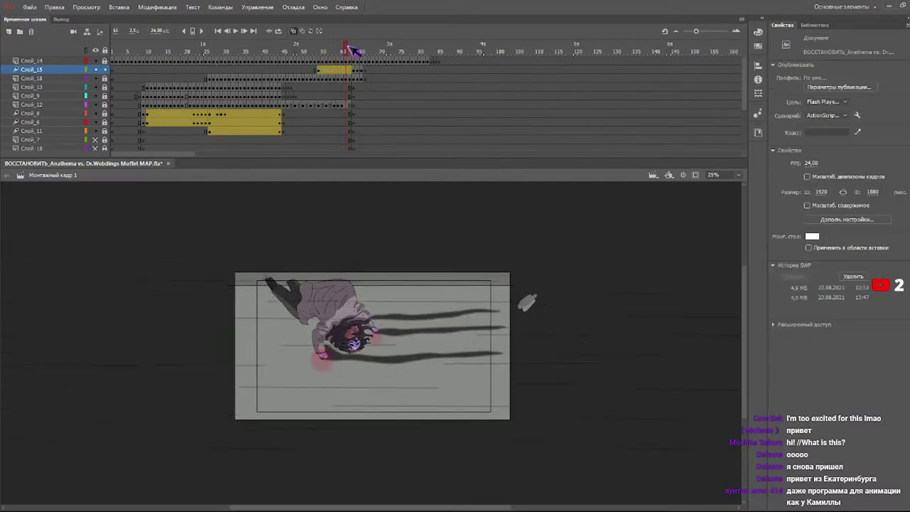
- On frame 62 of Слой_15, set the alpha of the hand circles' movie clip to 80%
drag(347, 48, 357, 49)
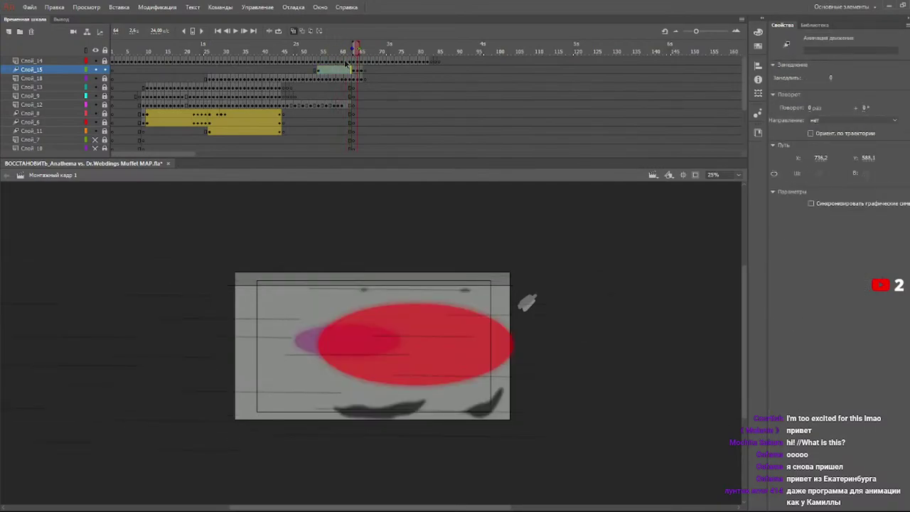
click(347, 67)
click(383, 75)
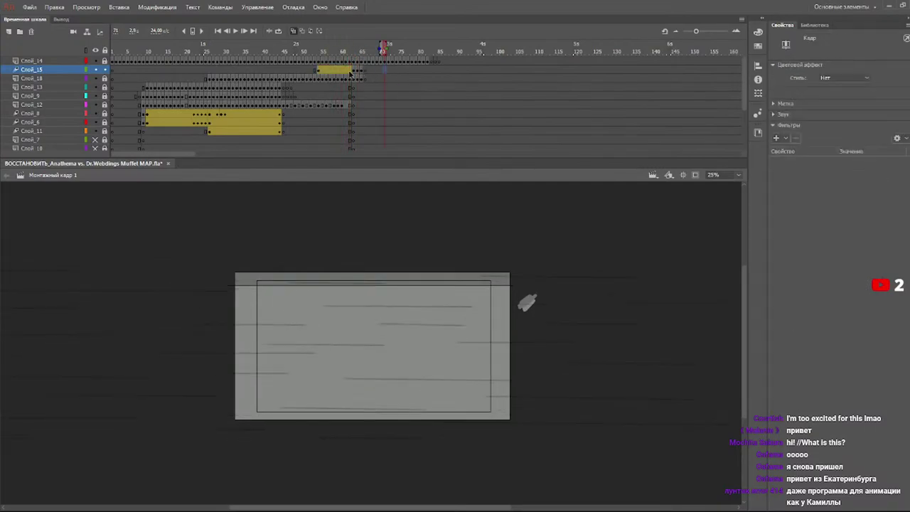
click(349, 69)
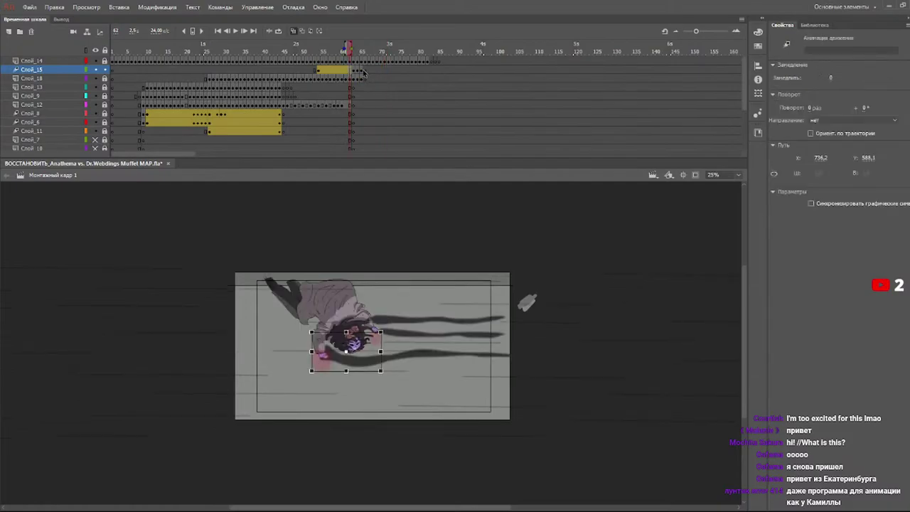
click(346, 351)
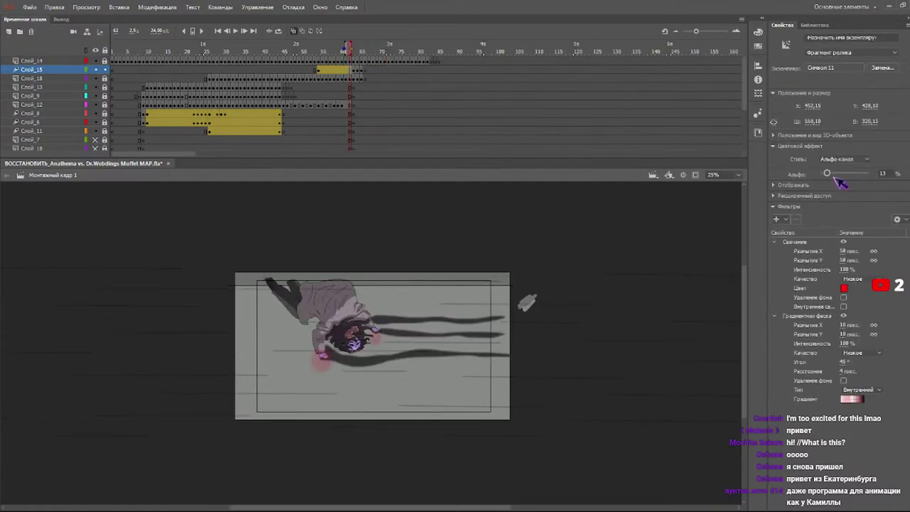
drag(833, 182, 864, 177)
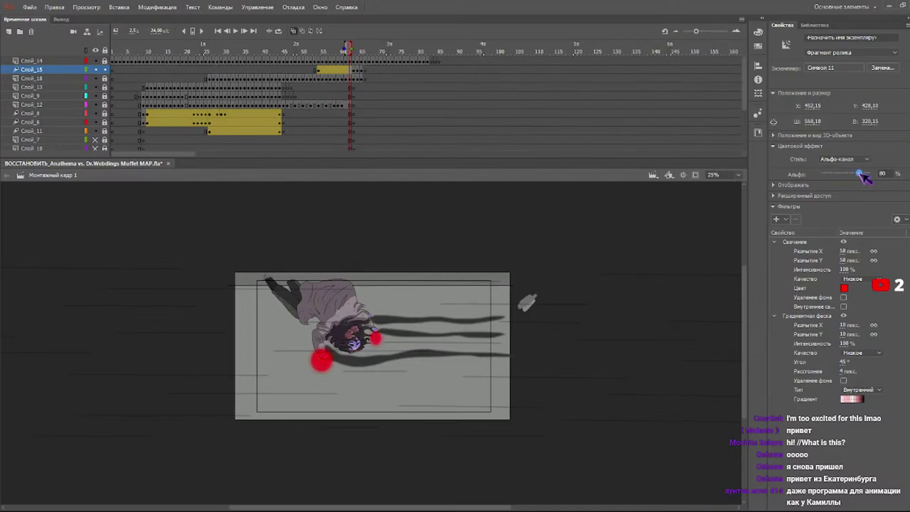
- On frame 56 of Слой_15, move the hand circles' movie clip up to about X 452, Y 388
mouse_move(328, 52)
mouse_down()
mouse_move(352, 53)
mouse_move(325, 55)
mouse_up()
click(326, 70)
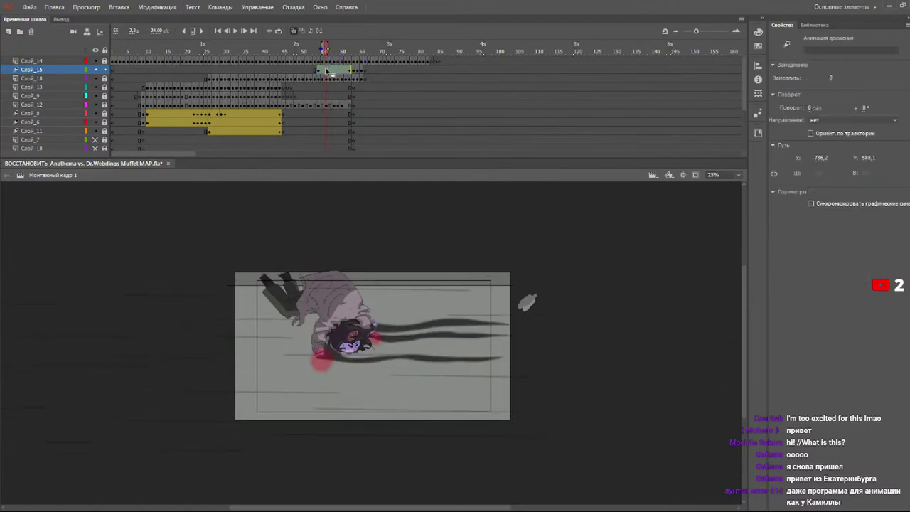
click(384, 95)
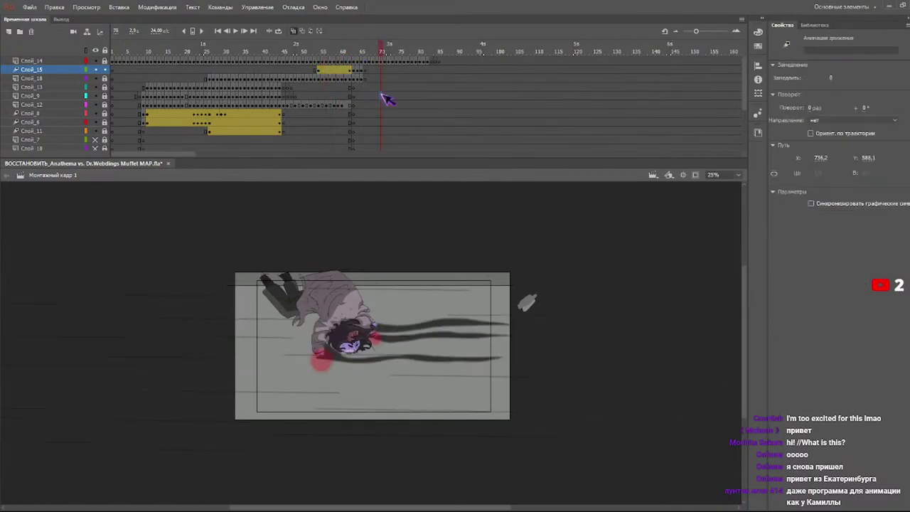
click(326, 70)
click(322, 362)
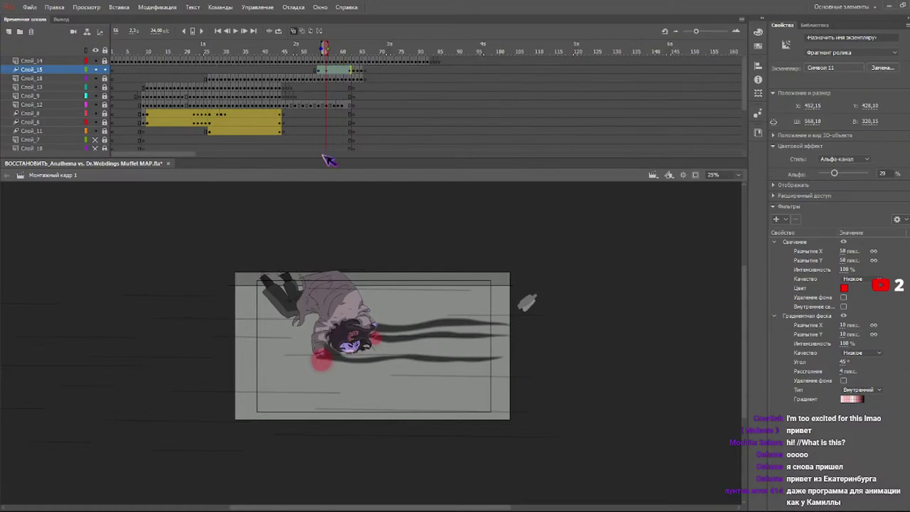
click(337, 70)
click(399, 78)
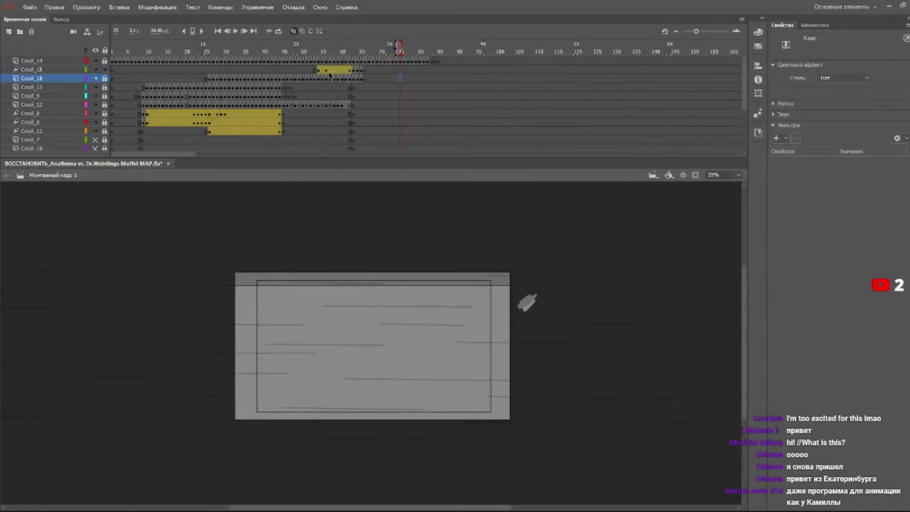
click(326, 70)
click(325, 361)
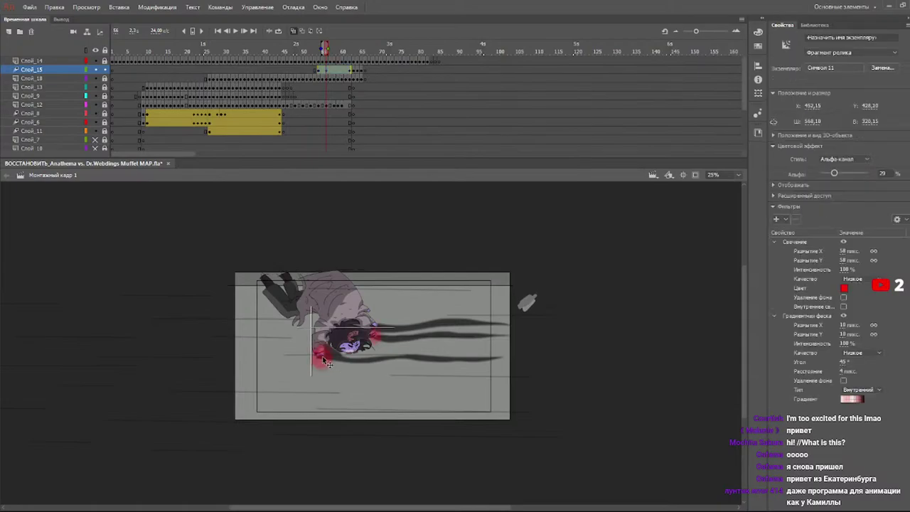
drag(322, 360, 322, 361)
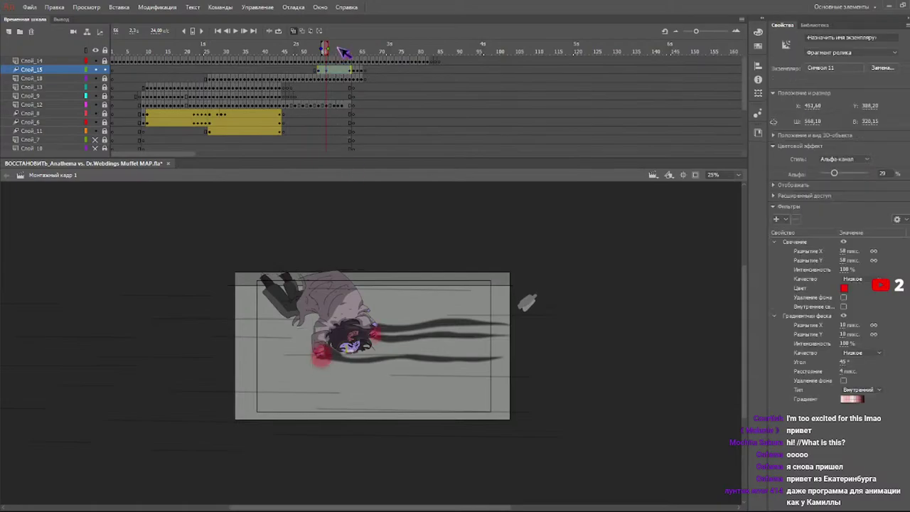
- On frame 58 of Слой_15, shift the hand circles' movie clip and rotate it slightly counterclockwise to match the hands
click(331, 53)
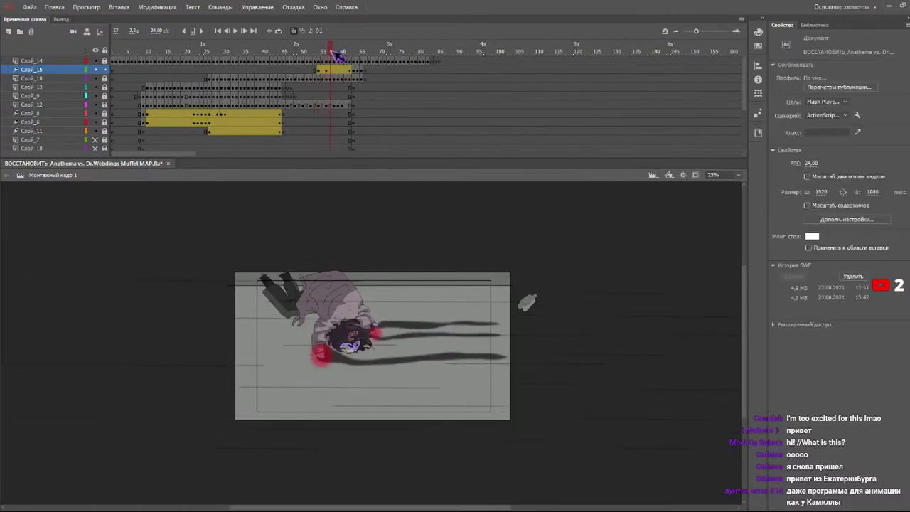
click(334, 53)
click(335, 319)
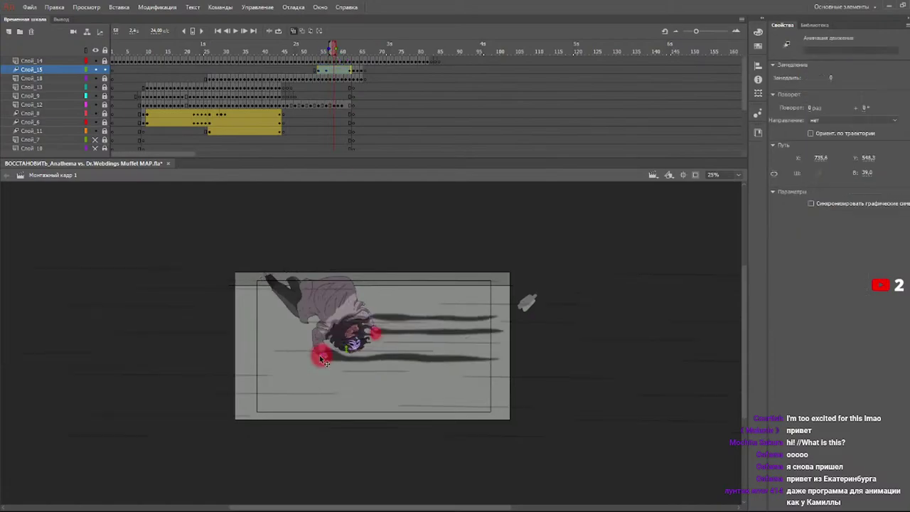
click(399, 113)
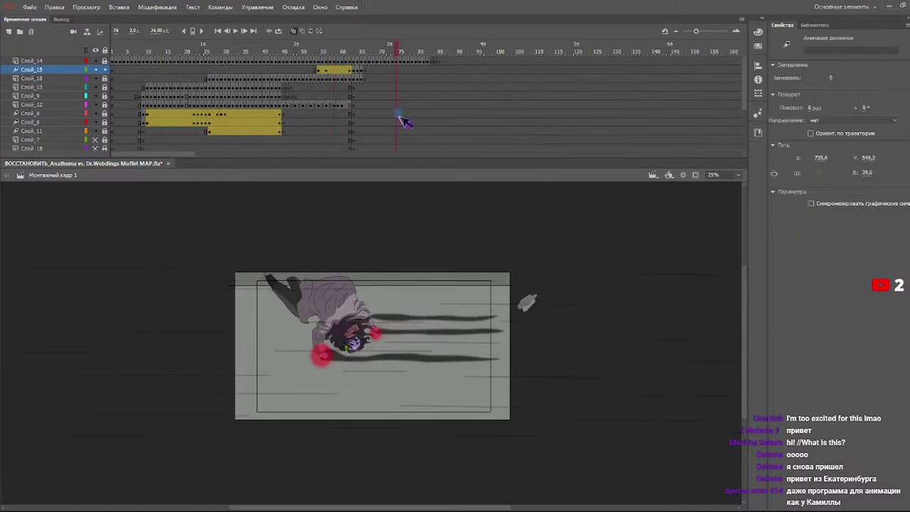
click(334, 70)
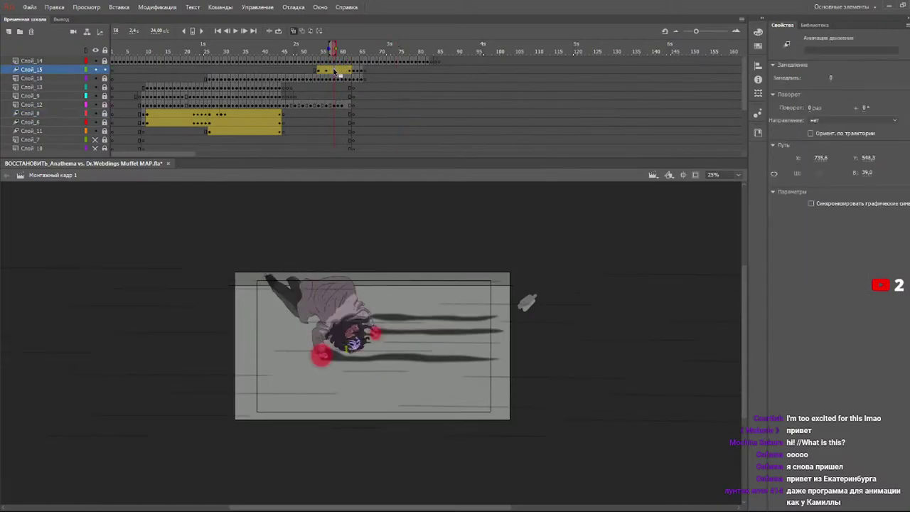
click(322, 357)
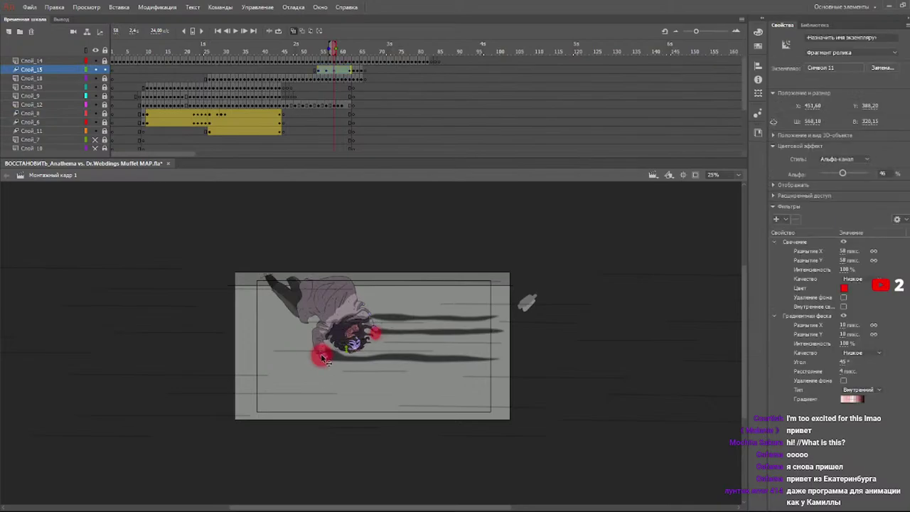
double_click(322, 357)
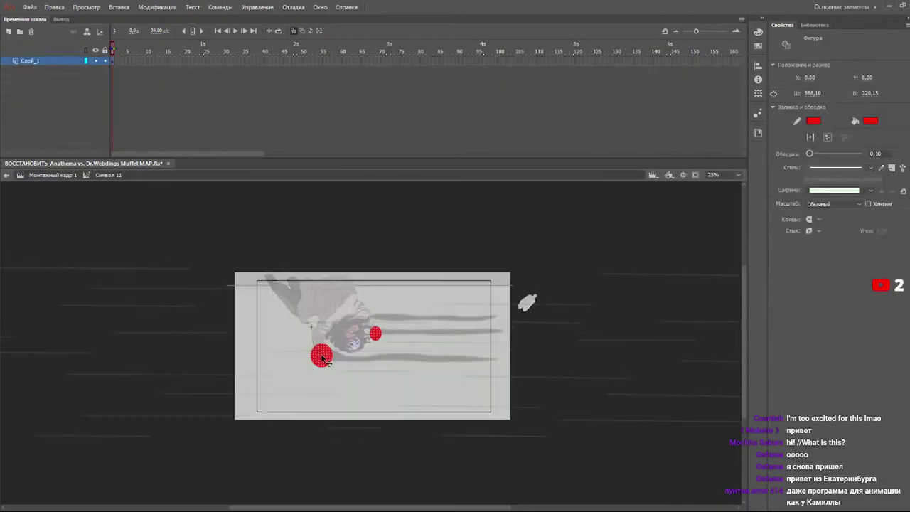
click(314, 239)
double_click(298, 233)
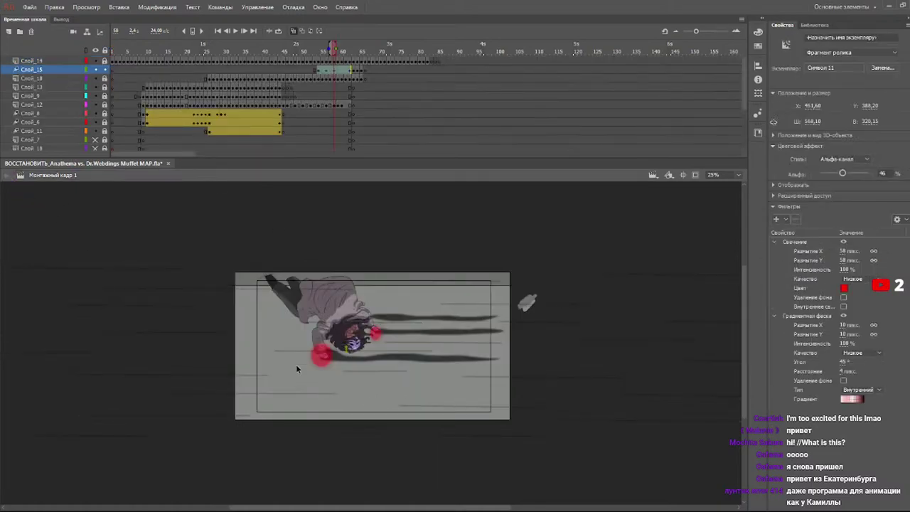
drag(321, 359, 324, 356)
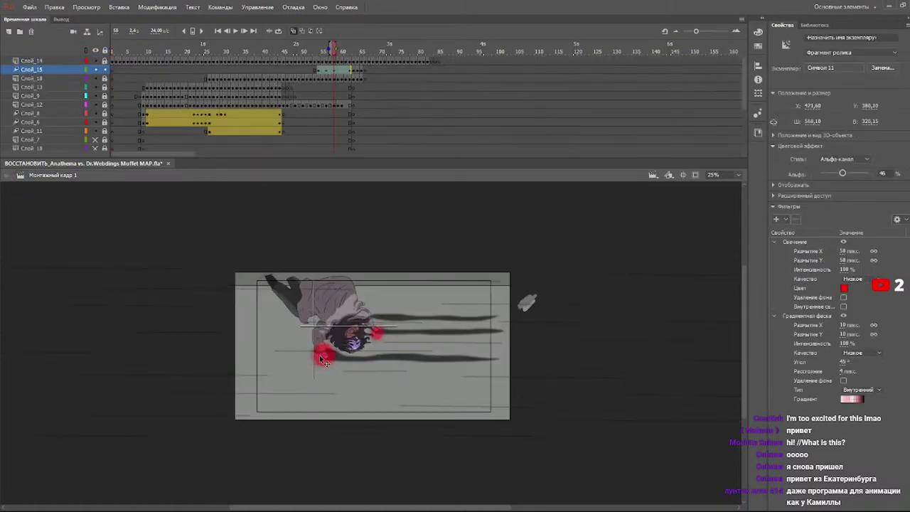
key(q)
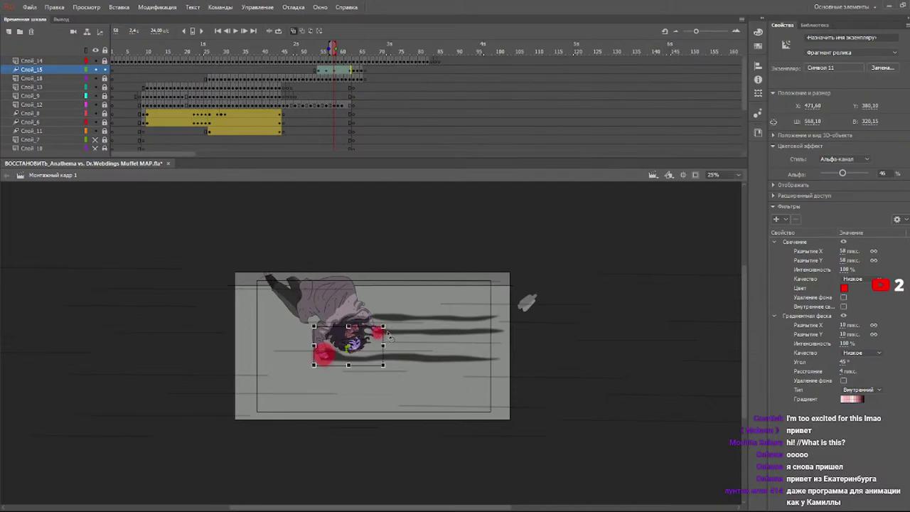
drag(388, 335, 385, 331)
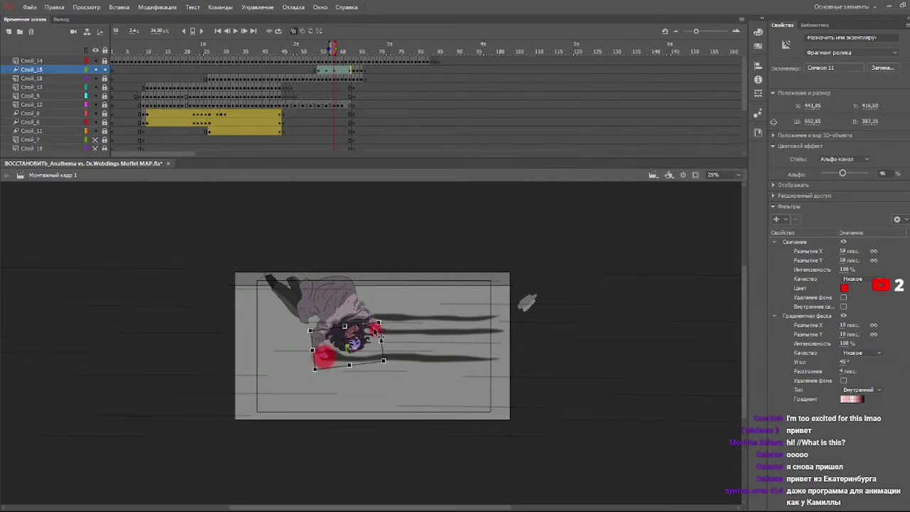
- Play back the animation from several earlier frames to check the tweened hand glow leading into the red oval
click(307, 47)
key(Return)
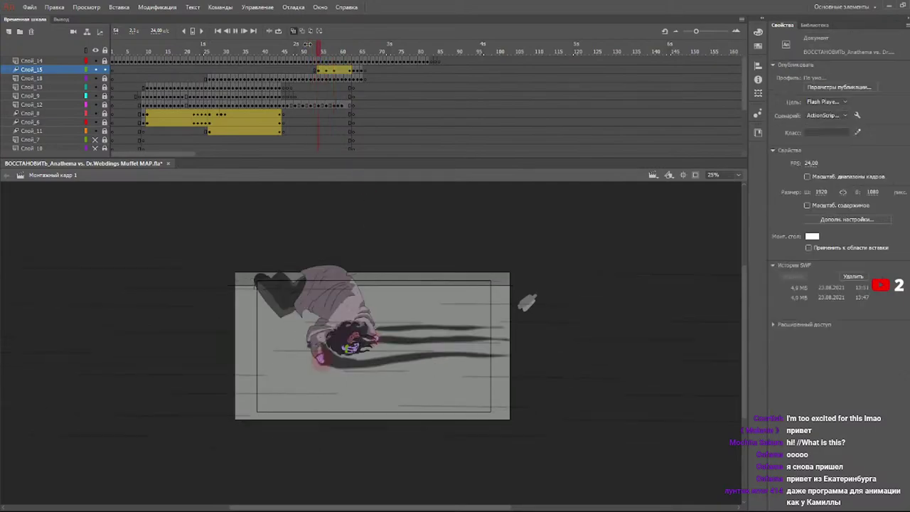
drag(324, 52, 284, 51)
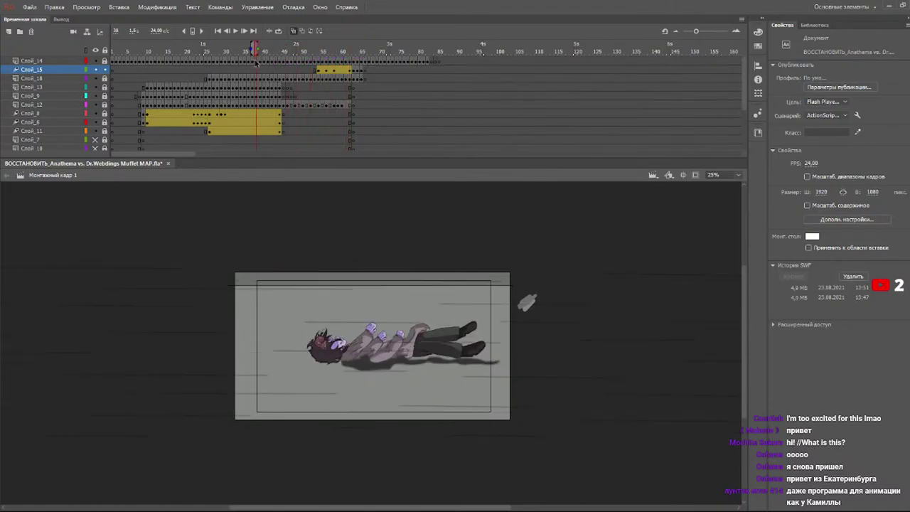
key(Return)
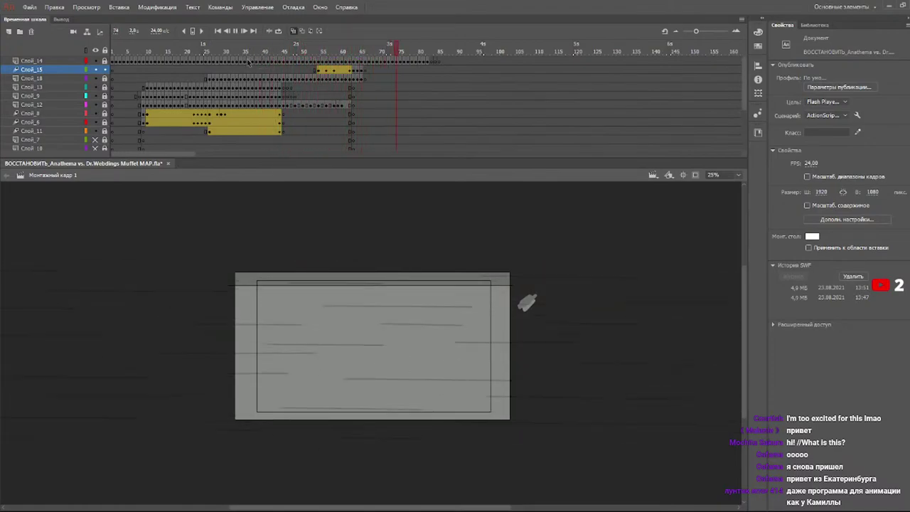
drag(318, 51, 306, 51)
key(Return)
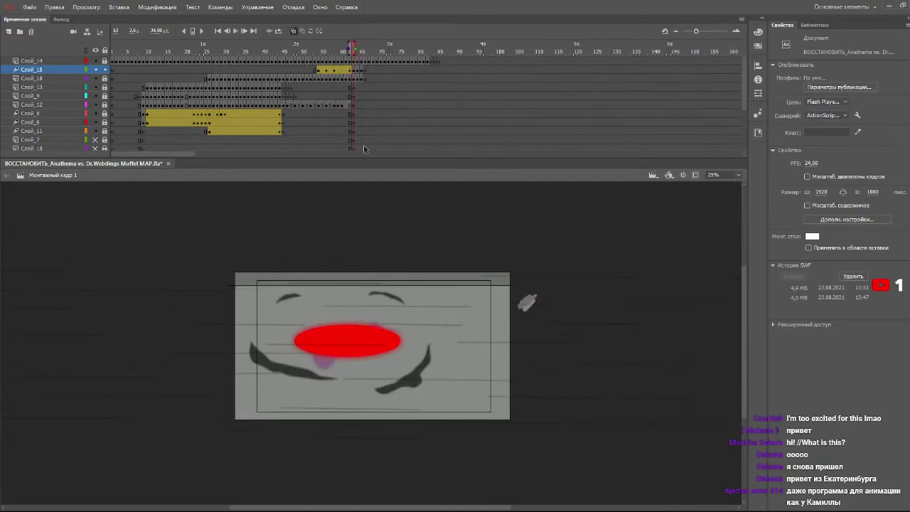
- Add three new layers above Слой_14 and insert a keyframe at frame 63 on the topmost one
click(77, 61)
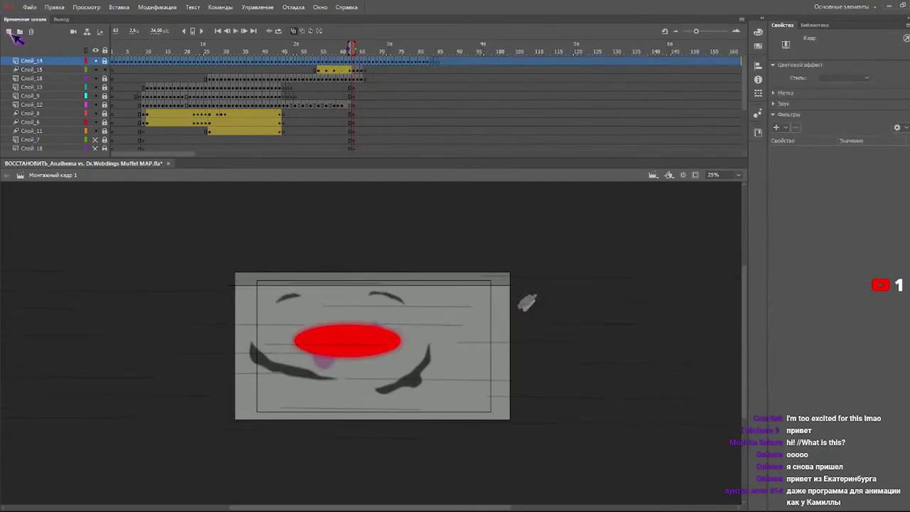
click(9, 31)
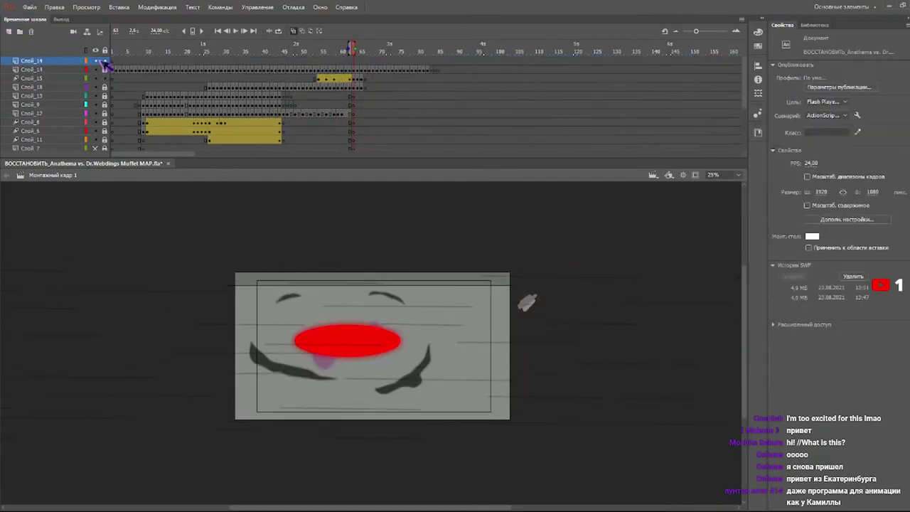
click(8, 31)
click(8, 32)
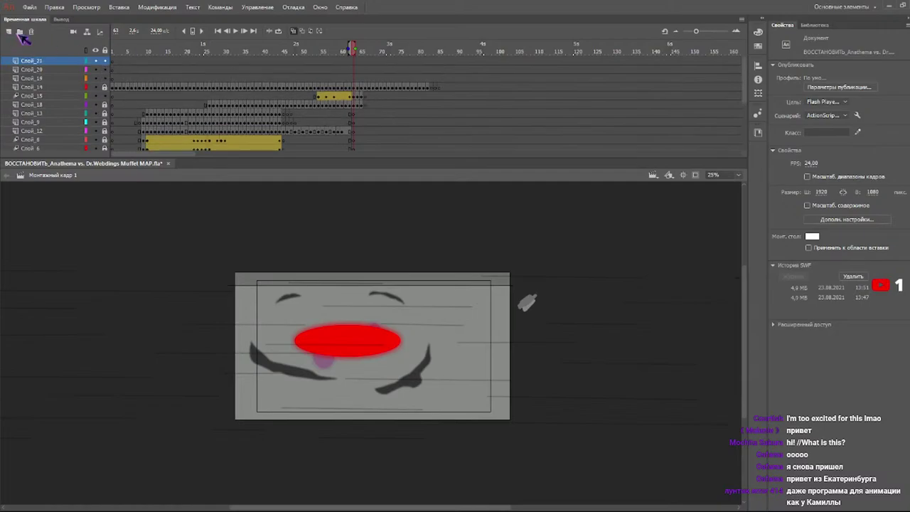
click(353, 62)
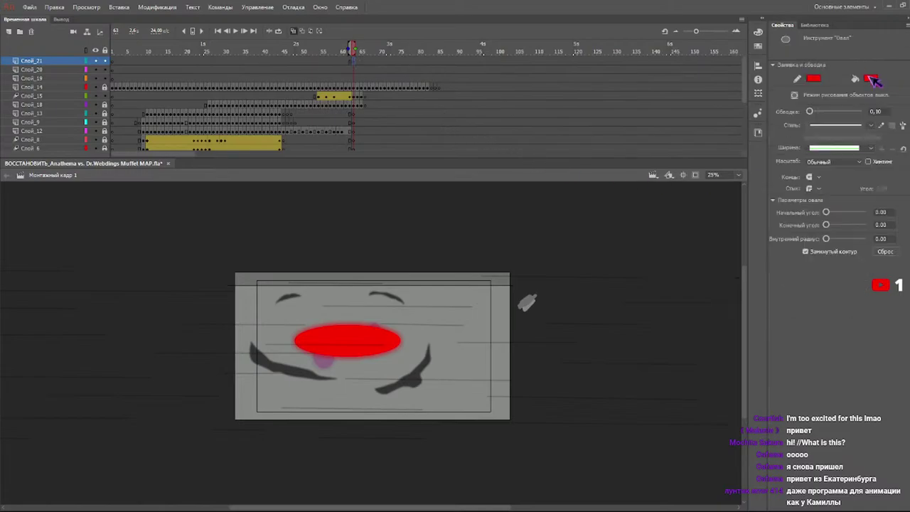
- Look through the library symbol previews for the red oval symbol
click(813, 26)
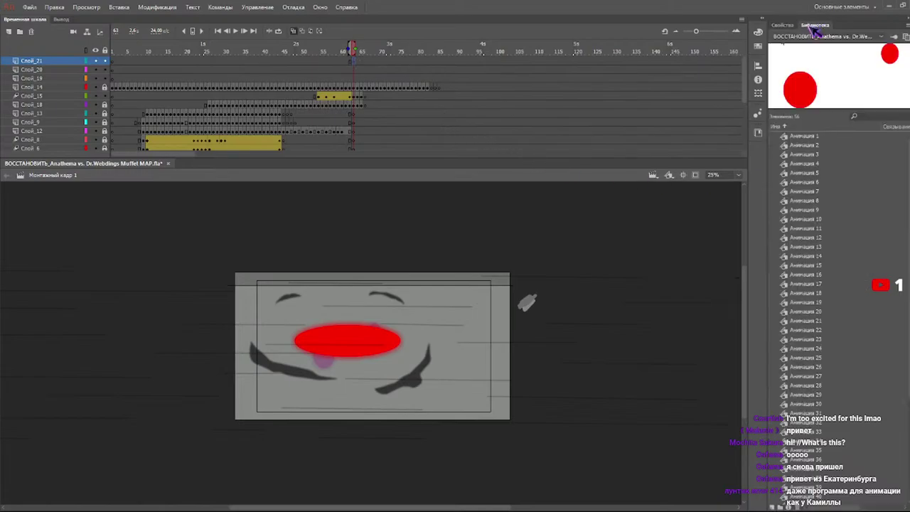
click(823, 163)
click(823, 190)
click(828, 217)
click(828, 255)
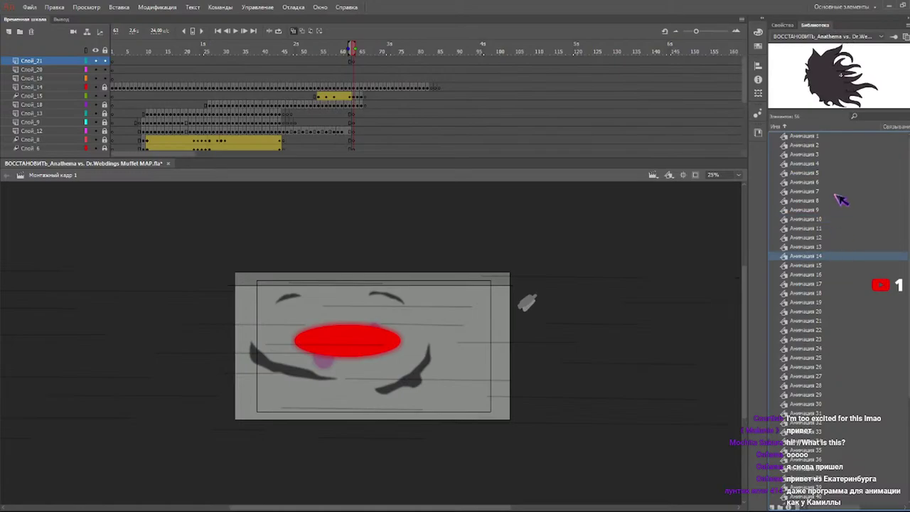
click(782, 26)
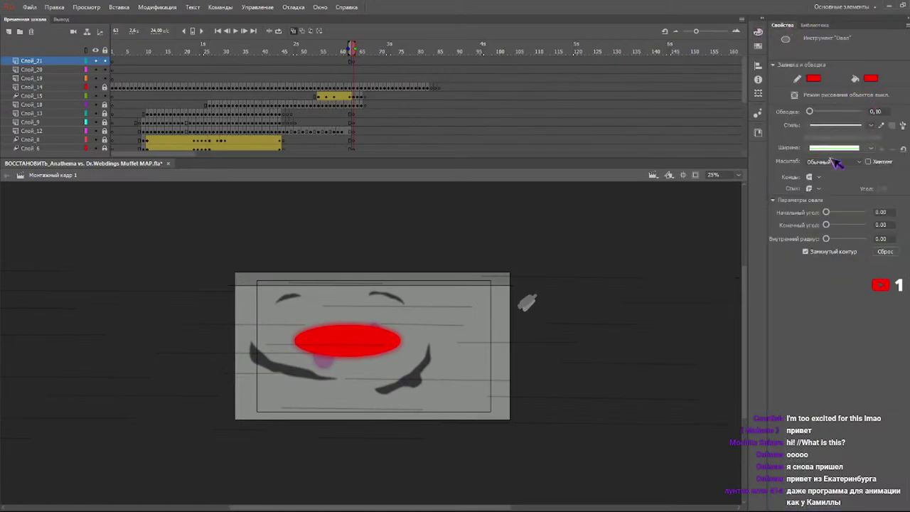
click(814, 26)
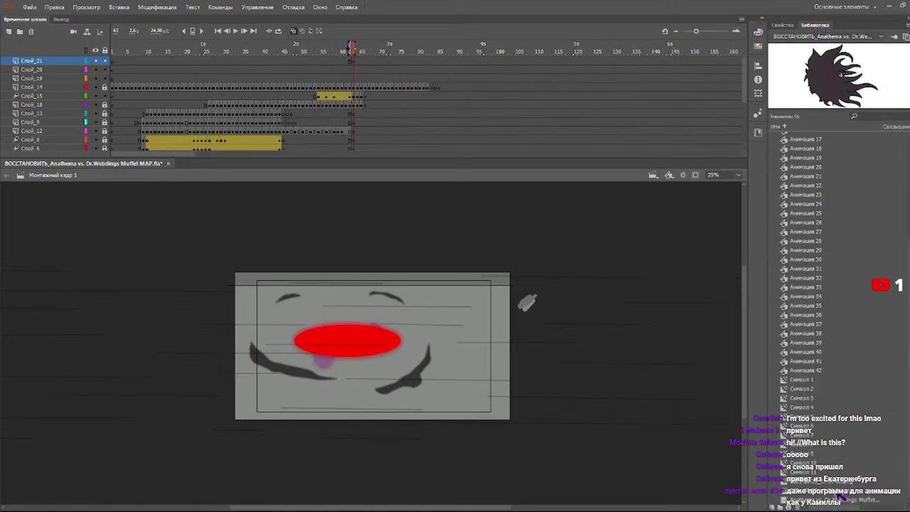
click(821, 471)
click(818, 463)
click(818, 455)
click(820, 471)
click(818, 446)
click(818, 435)
click(817, 425)
click(814, 407)
click(811, 390)
click(813, 371)
click(810, 351)
click(807, 333)
- Place the red oval symbol Символ 10 from the library on frame 63 of Слой_21, overlapping the existing red oval
click(837, 483)
click(832, 497)
click(825, 463)
click(823, 473)
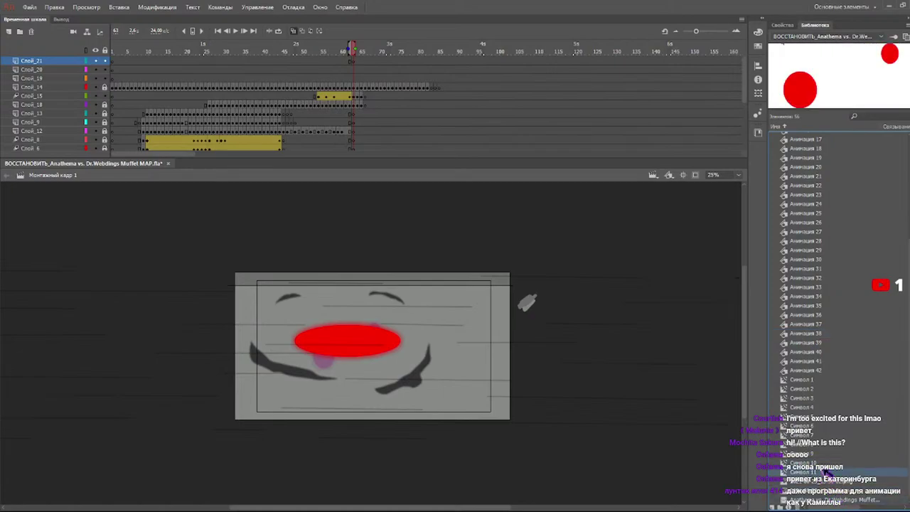
click(824, 464)
drag(828, 473, 384, 348)
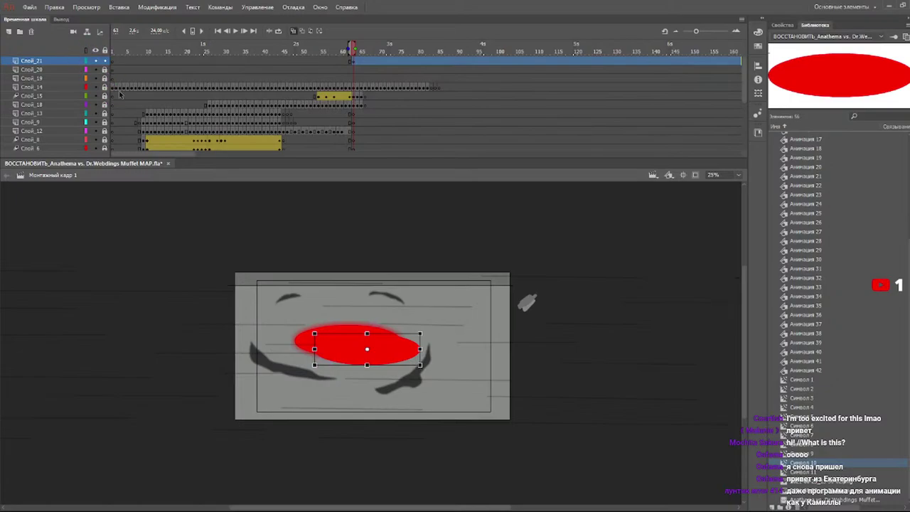
- Enlarge the red oval on frame 63 to about 2068 × 1199 px over the stage and convert it to a movie clip symbol
drag(420, 364, 492, 422)
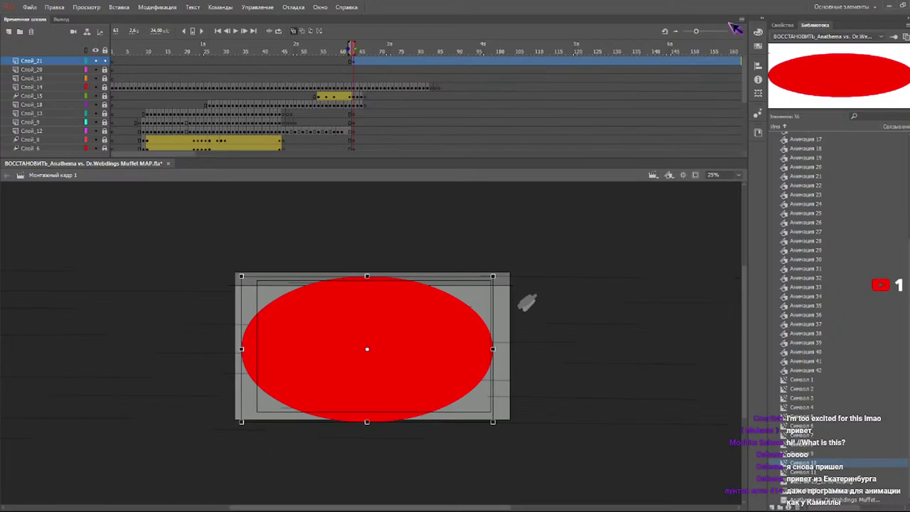
click(785, 26)
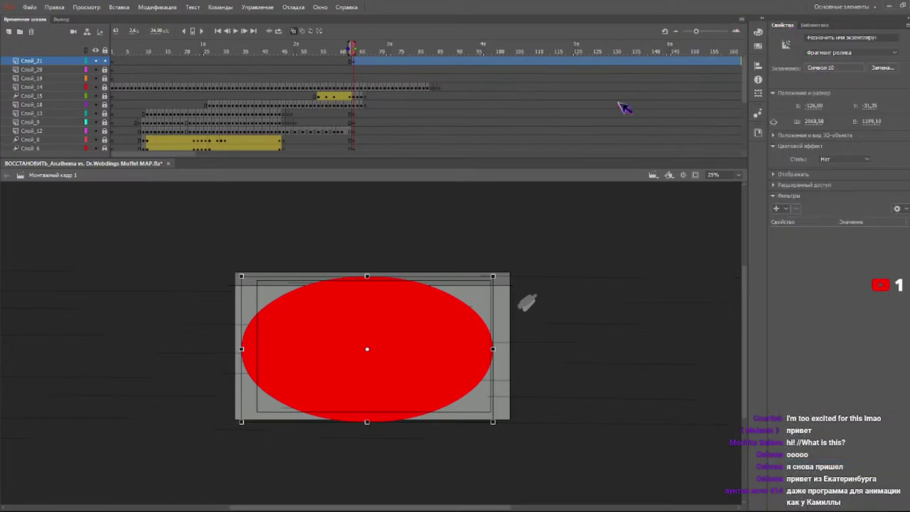
key(v)
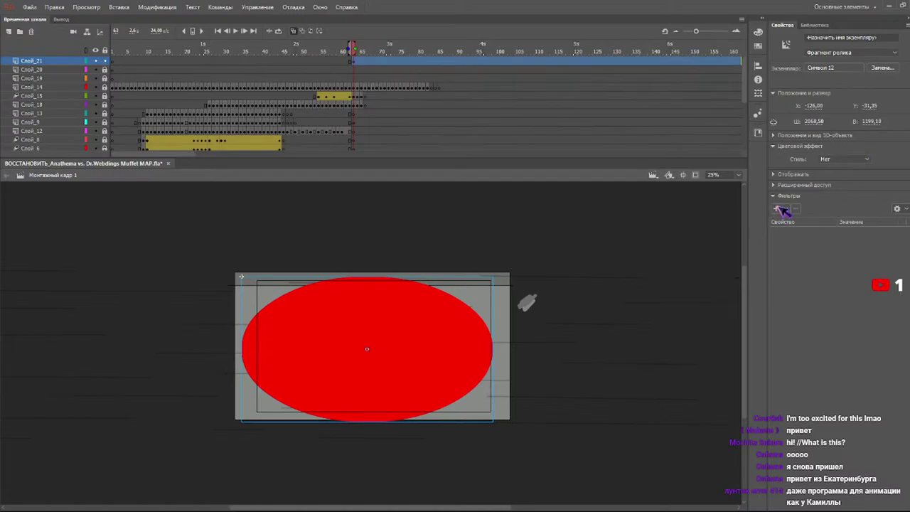
- Add a red Glow filter to the large oval with 96 px blur and High quality
click(811, 241)
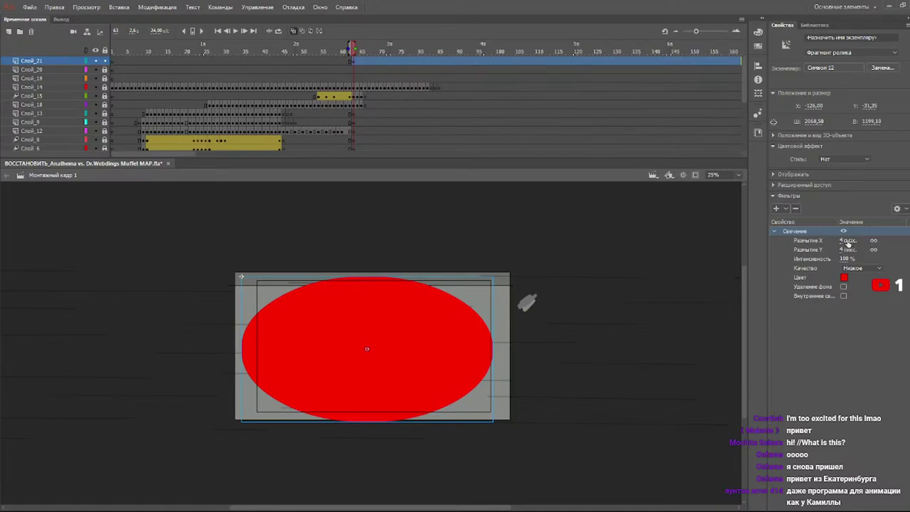
drag(847, 243, 846, 231)
drag(844, 196, 844, 183)
click(864, 269)
click(869, 300)
drag(848, 242, 846, 260)
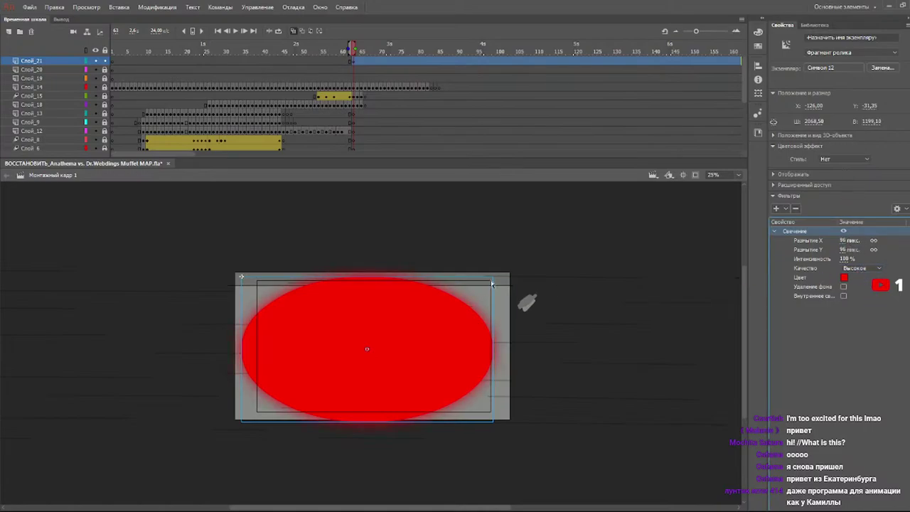
- Insert a keyframe at frame 64 on Слой_21 and select the large red oval there
key(q)
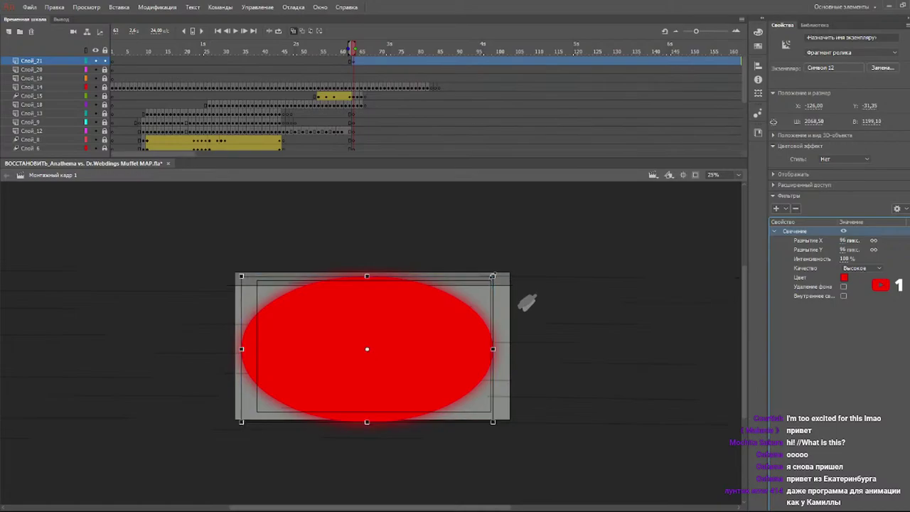
key(F6)
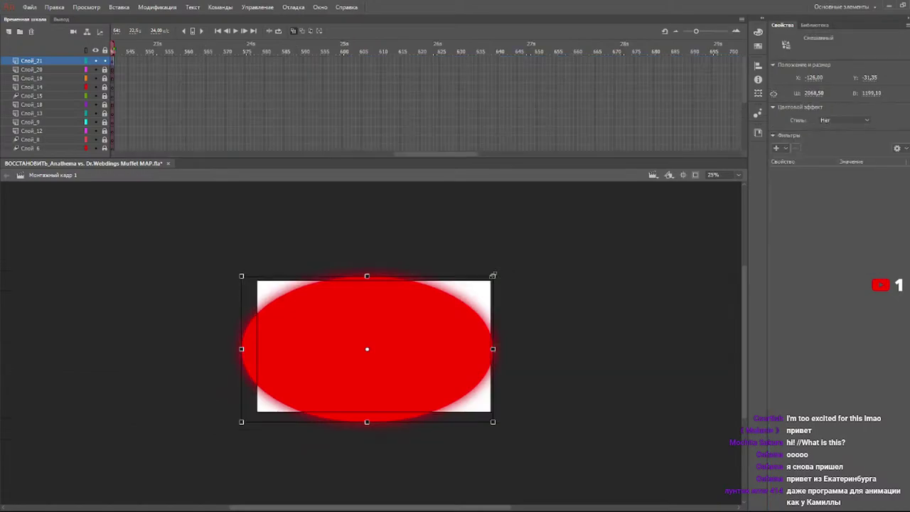
key(ctrl+z)
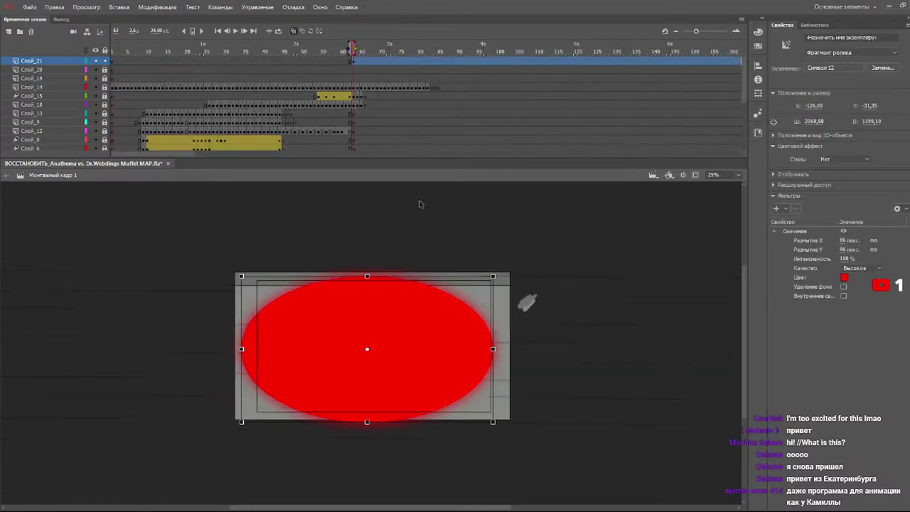
click(358, 49)
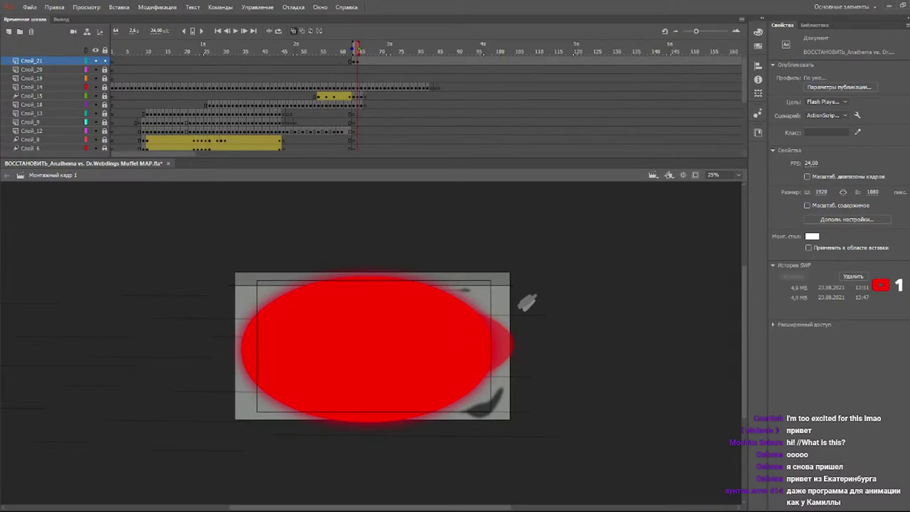
click(440, 358)
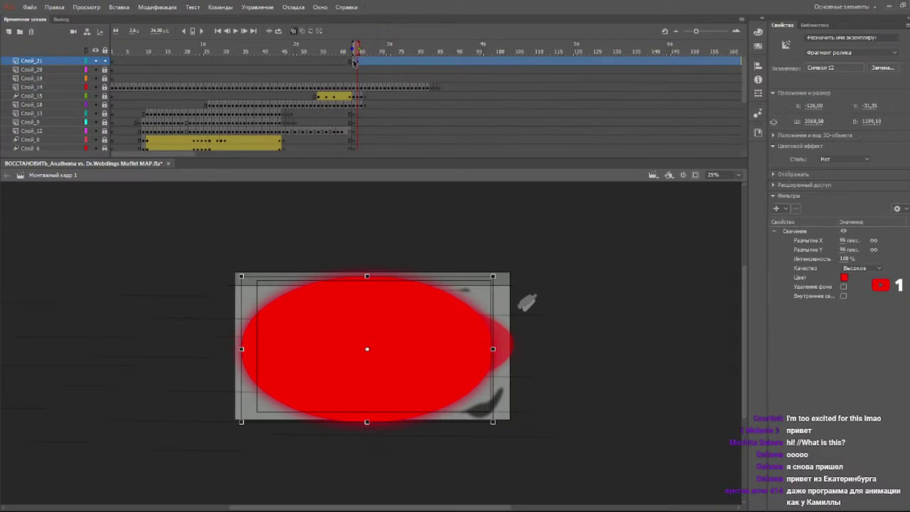
- Apply a 52 px Blur filter and a 94 px red Glow filter to frame 63 of Слой_21
click(353, 62)
click(424, 335)
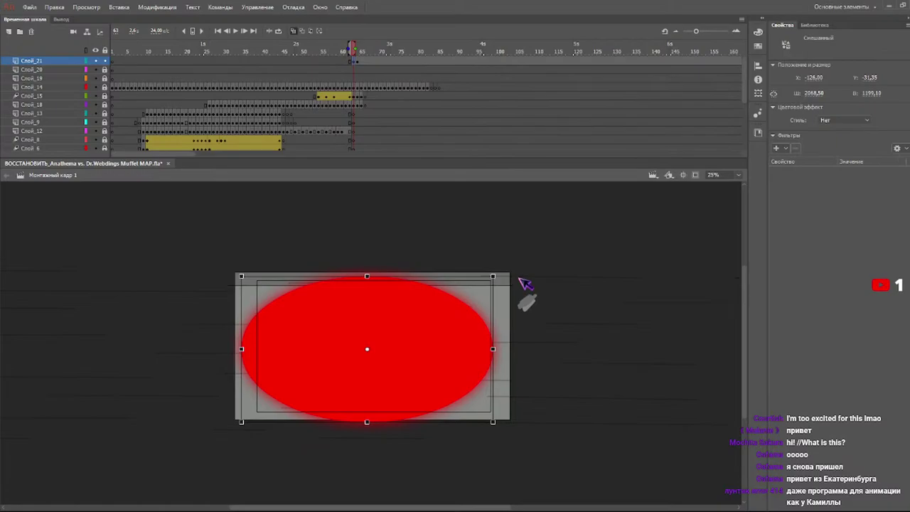
key(ctrl+z)
drag(840, 192, 850, 165)
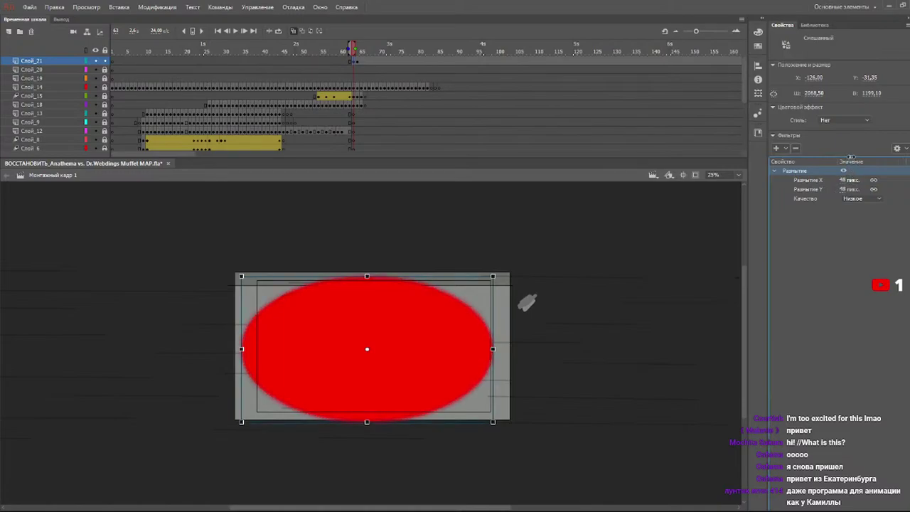
click(776, 148)
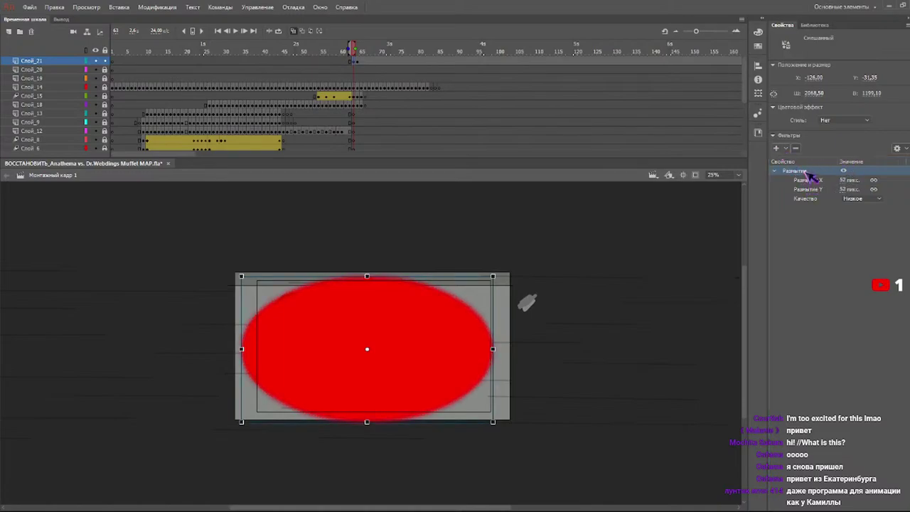
click(811, 182)
drag(844, 217, 844, 171)
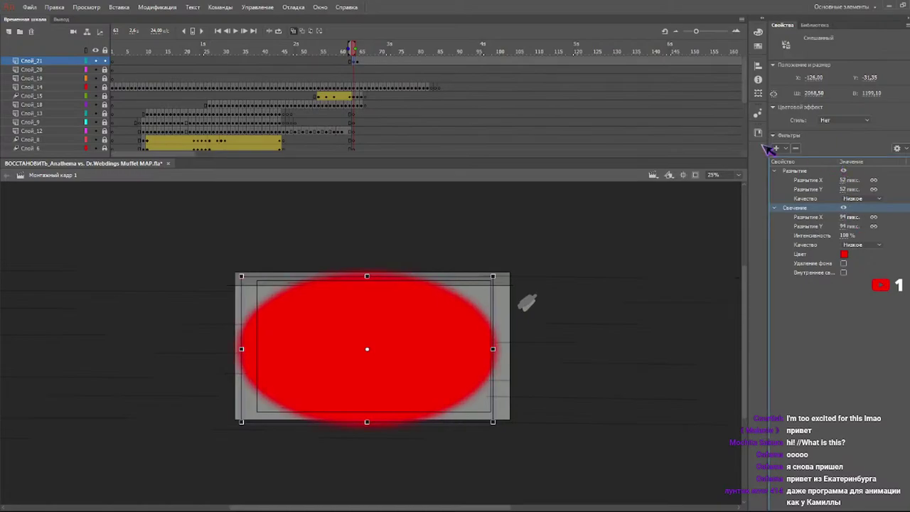
- Apply a 31 px Blur filter and a 37 px red Glow filter to frame 64 of Слой_21
click(360, 62)
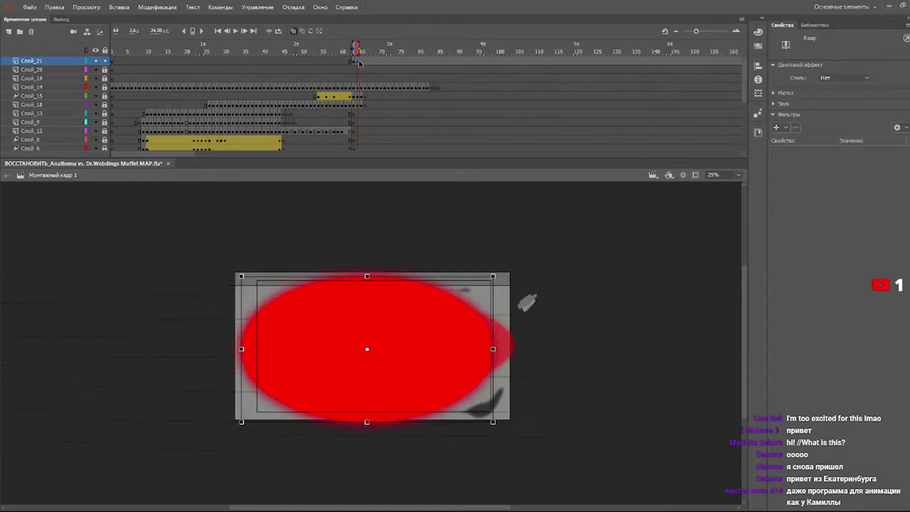
click(776, 127)
click(808, 158)
drag(844, 160, 846, 145)
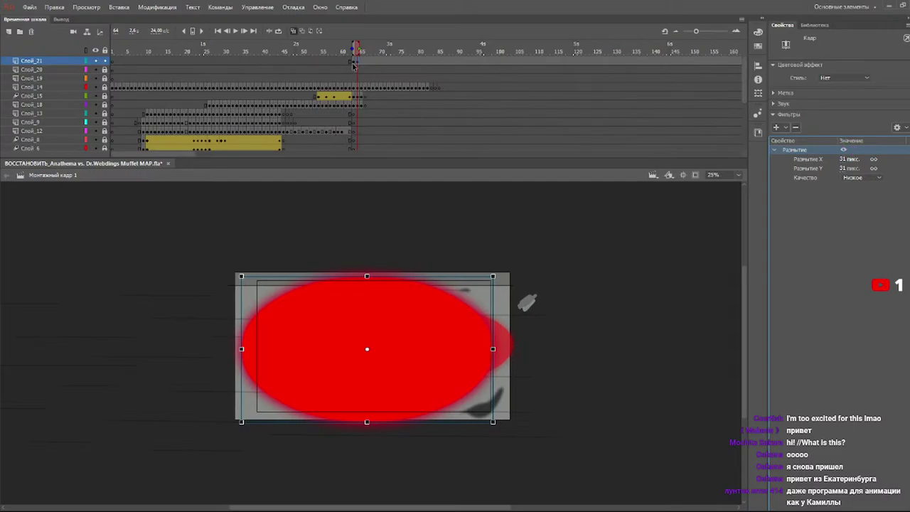
click(808, 160)
drag(844, 196, 844, 181)
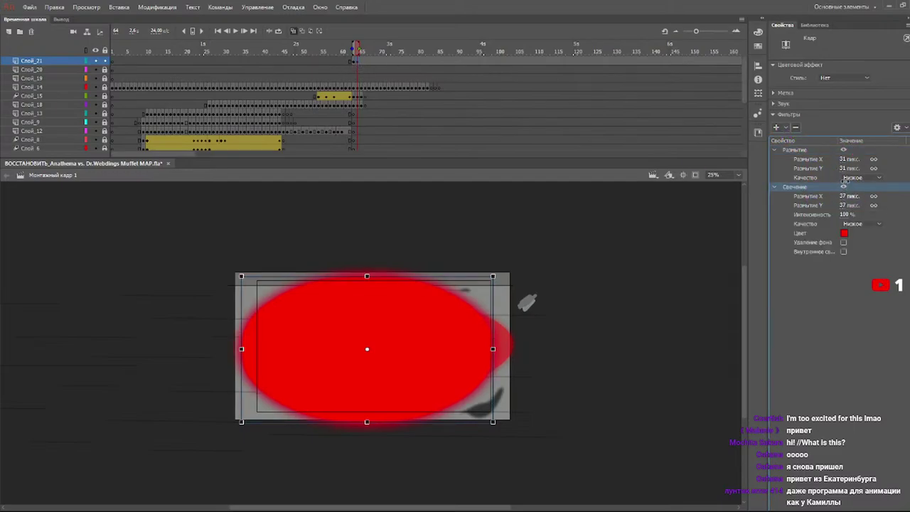
- Move the frame 64 oval rightward to about X 850 and stretch it vertically to about 1607 px tall
drag(389, 346, 510, 340)
drag(485, 270, 486, 246)
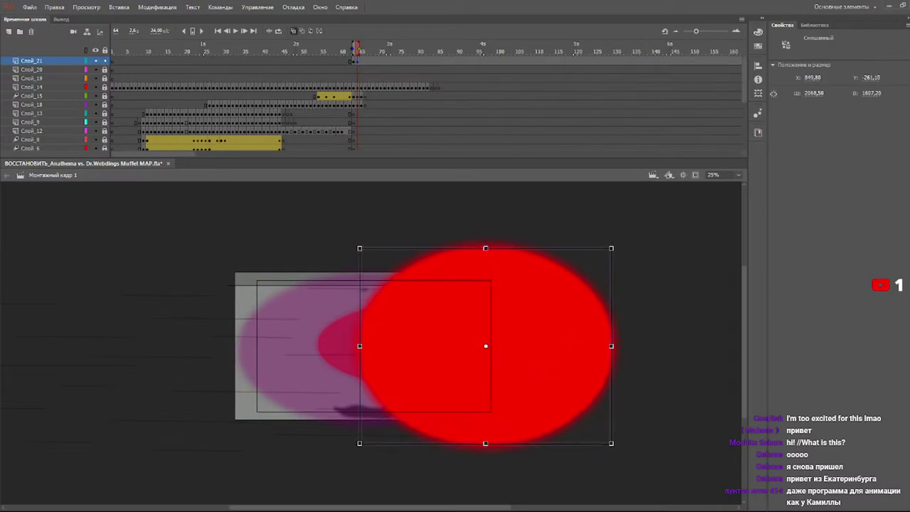
key(v)
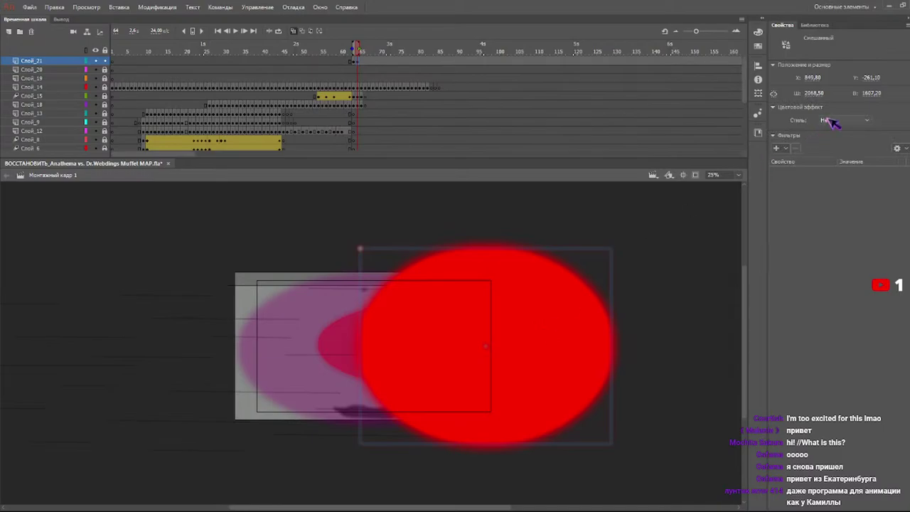
- Give the frame 64 oval an Alpha color effect of 37%
click(832, 122)
click(860, 177)
mouse_move(847, 135)
mouse_down()
mouse_move(832, 135)
mouse_move(851, 136)
mouse_move(845, 138)
mouse_up()
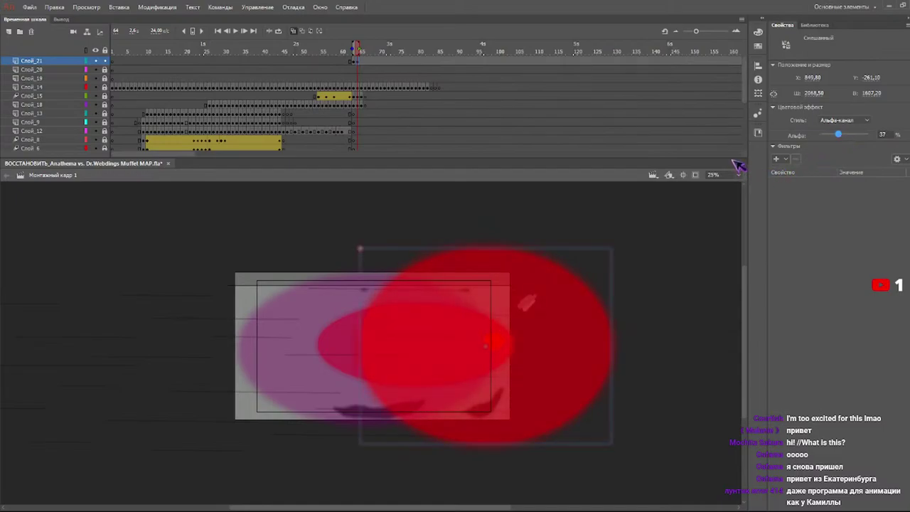
- On a frame 65 keyframe, shift the oval further right to about X 1590 and lower its alpha to 4%
key(period)
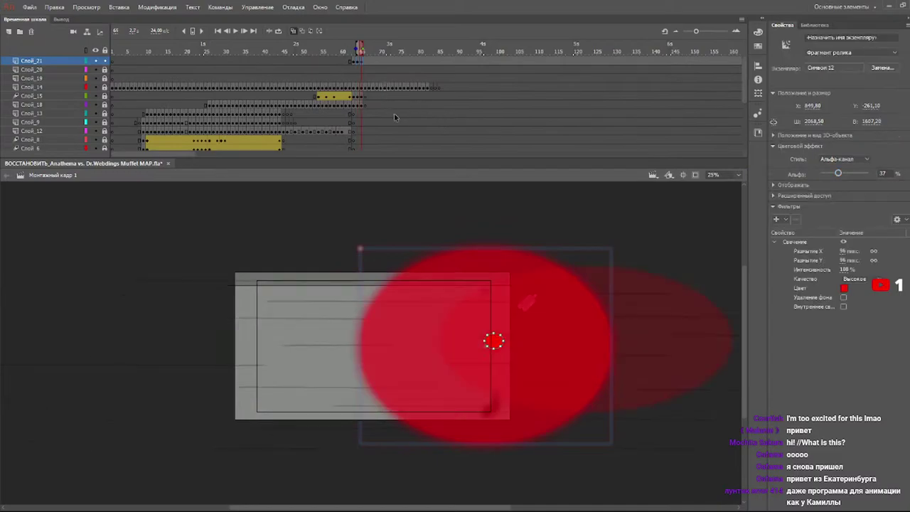
drag(460, 313, 550, 309)
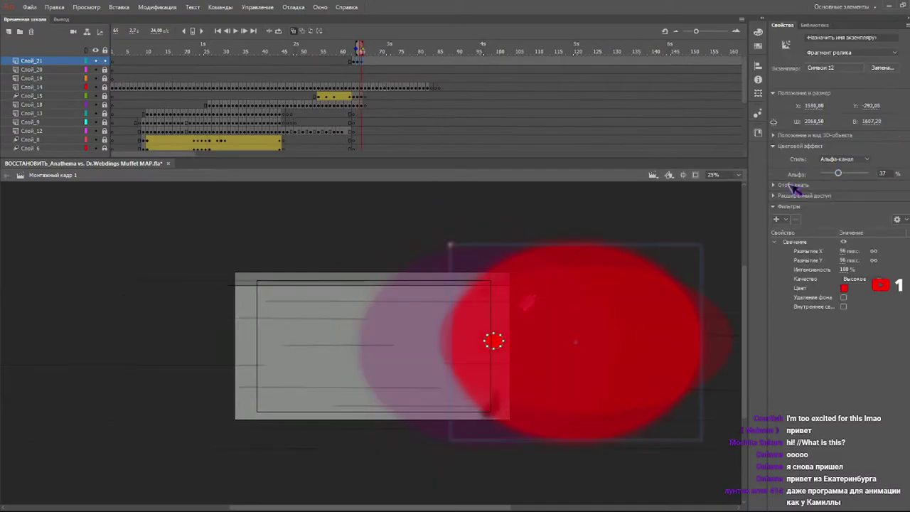
drag(841, 179, 822, 177)
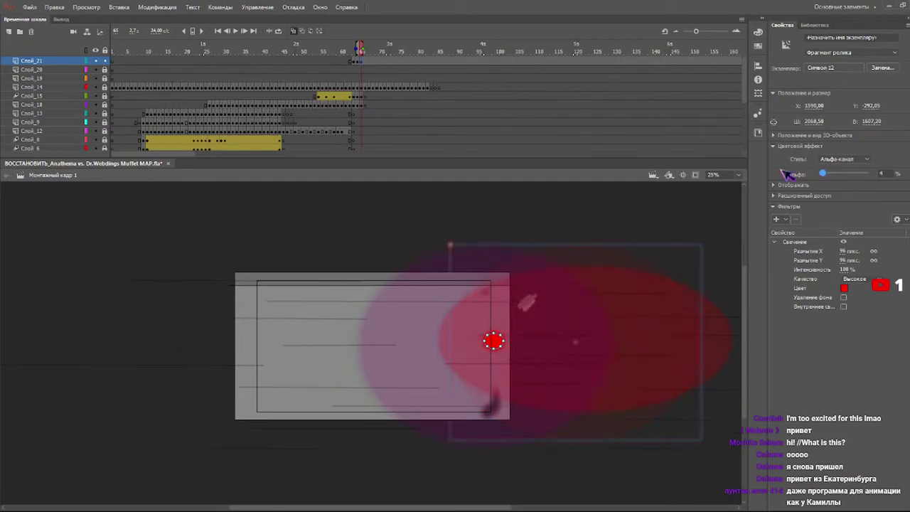
- Play back the oval's fade and insert a blank keyframe at frame 66 on Слой_21
click(314, 48)
key(Return)
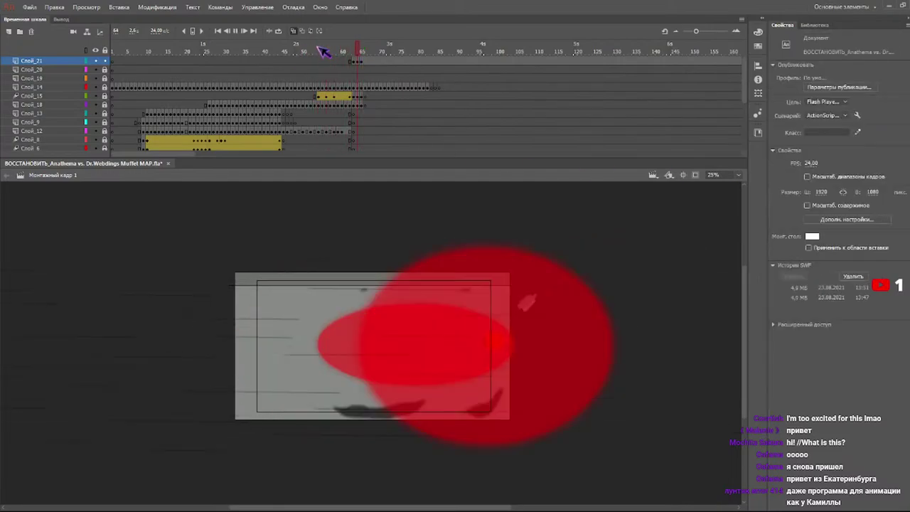
mouse_move(370, 54)
mouse_down()
mouse_move(341, 53)
mouse_move(364, 50)
mouse_up()
key(F7)
- Play and scrub the animation from several earlier frames to check how the red ovals flash and fade out
click(333, 51)
key(Return)
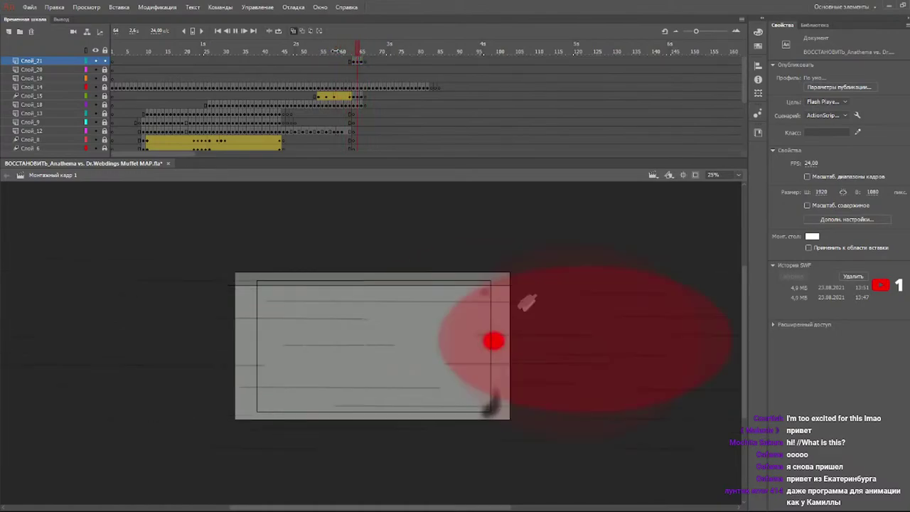
drag(344, 53, 376, 52)
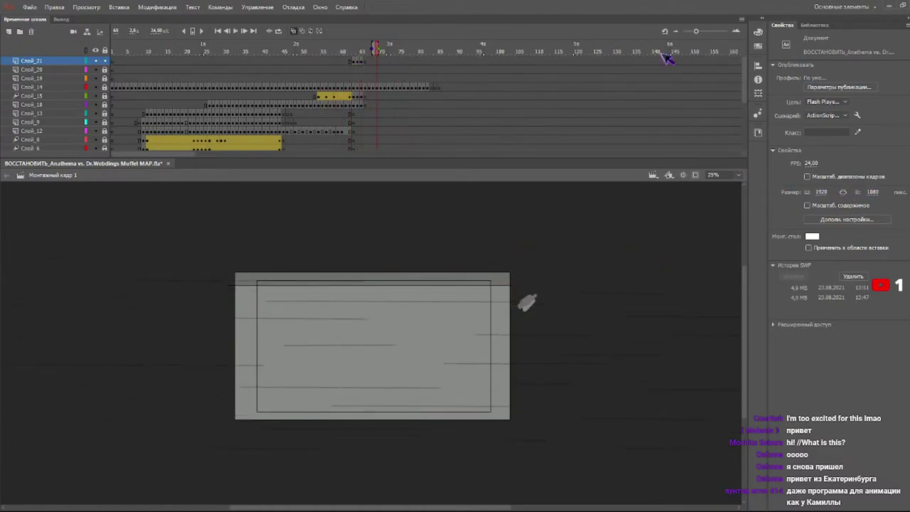
click(351, 53)
key(Return)
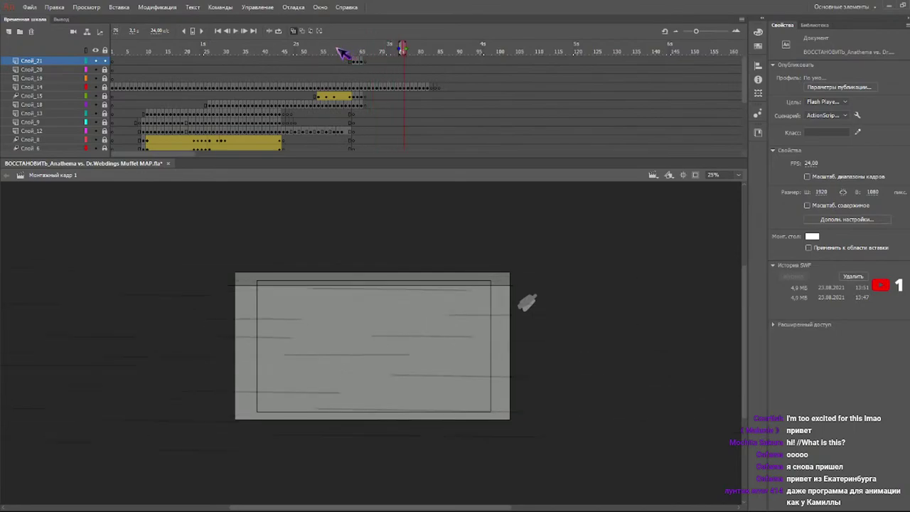
drag(345, 53, 292, 53)
key(Return)
click(355, 52)
drag(358, 51, 369, 53)
- Lock Слой_21, unlock Слой_19 and select frame 1 of Слой_19
drag(370, 48, 104, 69)
click(105, 60)
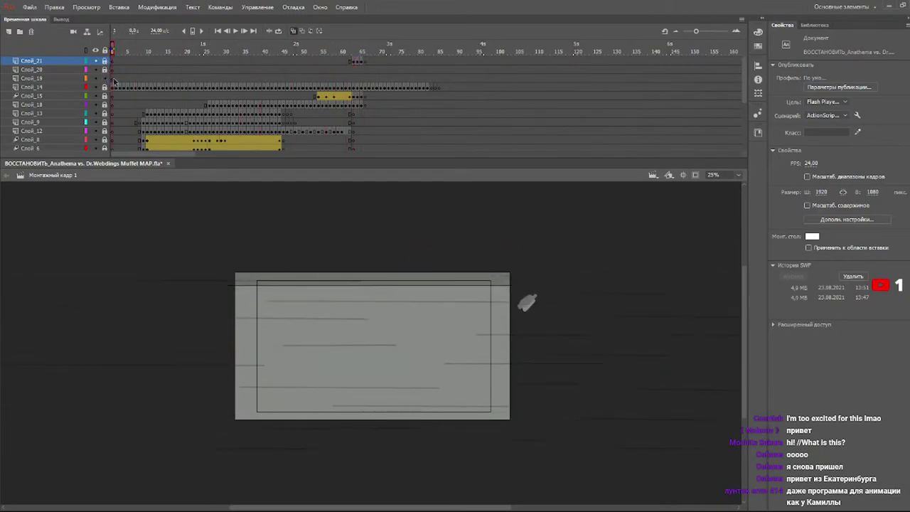
click(113, 79)
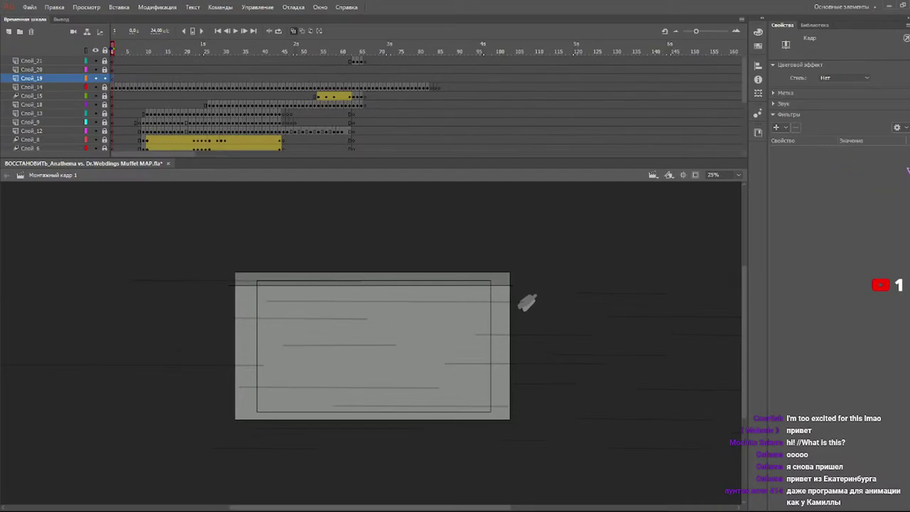
- Draw a rectangle about 3537 × 2069 px over the stage on Слой_19, with a black-to-transparent gradient fill and no stroke
key(r)
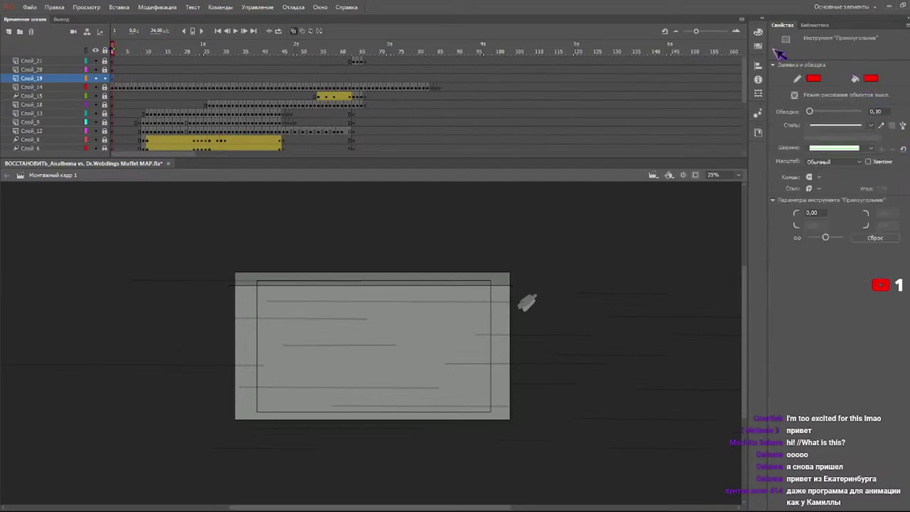
click(787, 91)
click(654, 77)
mouse_move(565, 239)
mouse_down()
mouse_move(543, 280)
mouse_move(443, 365)
mouse_up()
key(ctrl+z)
click(736, 44)
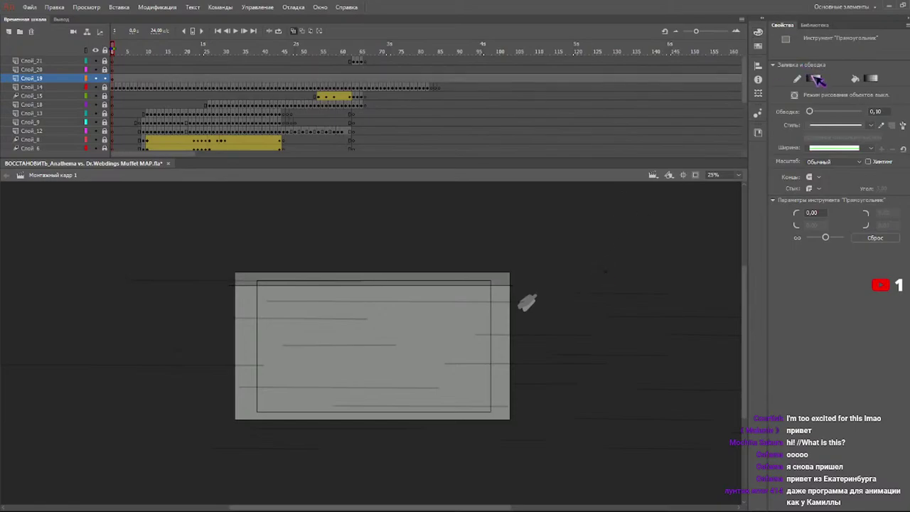
drag(576, 209, 168, 461)
- Rotate the gradient rectangle a quarter turn with its black end at the stage's lower edge, and stretch it to about 4527 × 3559 px
key(q)
click(519, 270)
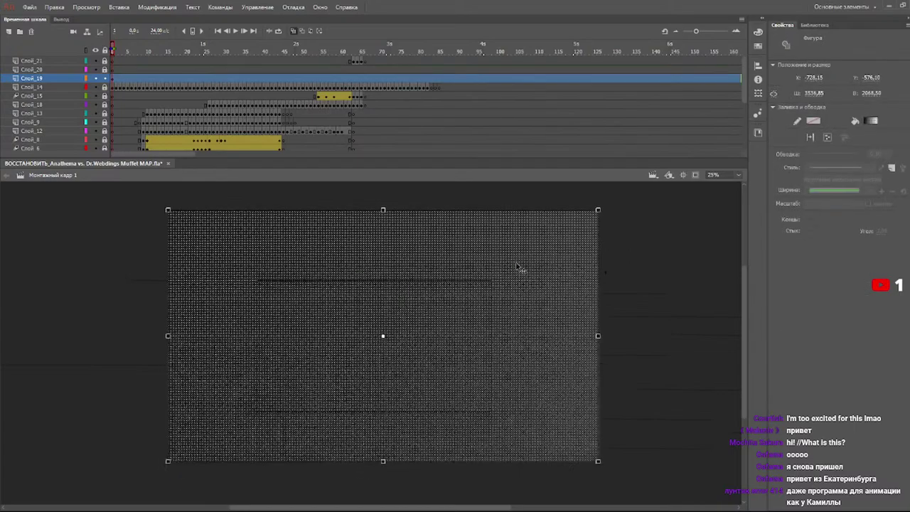
drag(175, 211, 297, 495)
drag(508, 335, 643, 335)
drag(569, 409, 559, 278)
drag(134, 48, 202, 56)
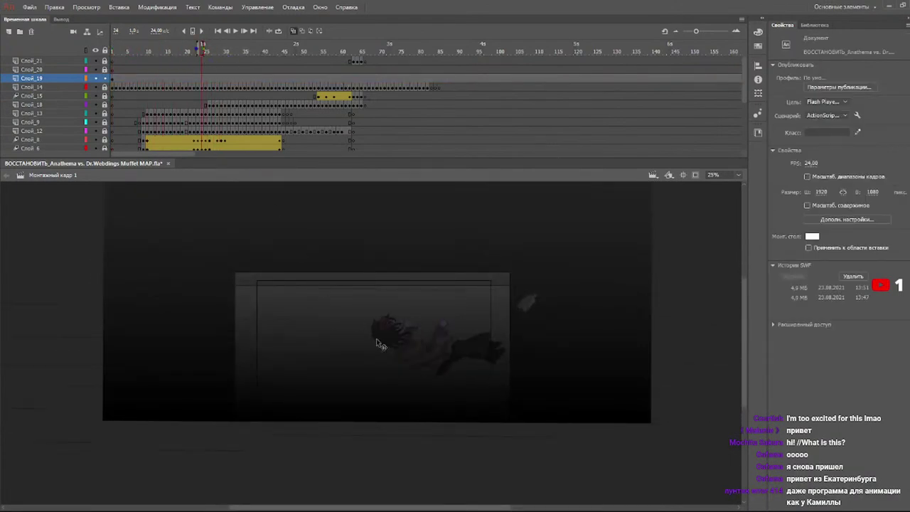
- Convert the dark gradient rectangle on Слой_19 to a movie clip symbol and apply an Alpha color effect of 14%
click(351, 316)
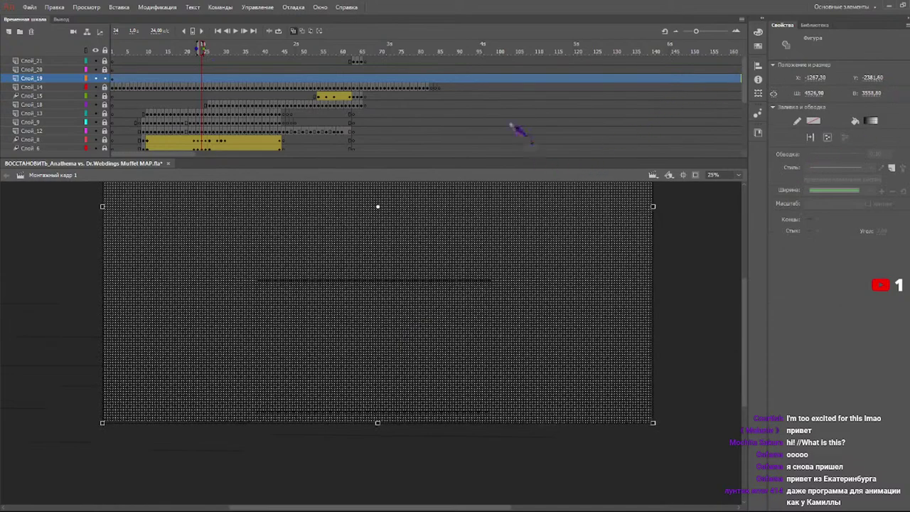
key(F8)
click(846, 159)
click(843, 170)
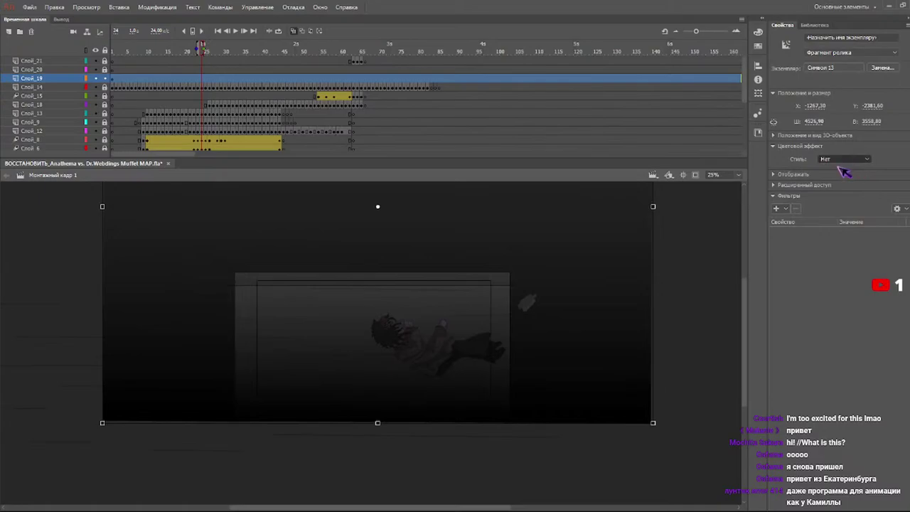
drag(822, 172, 826, 175)
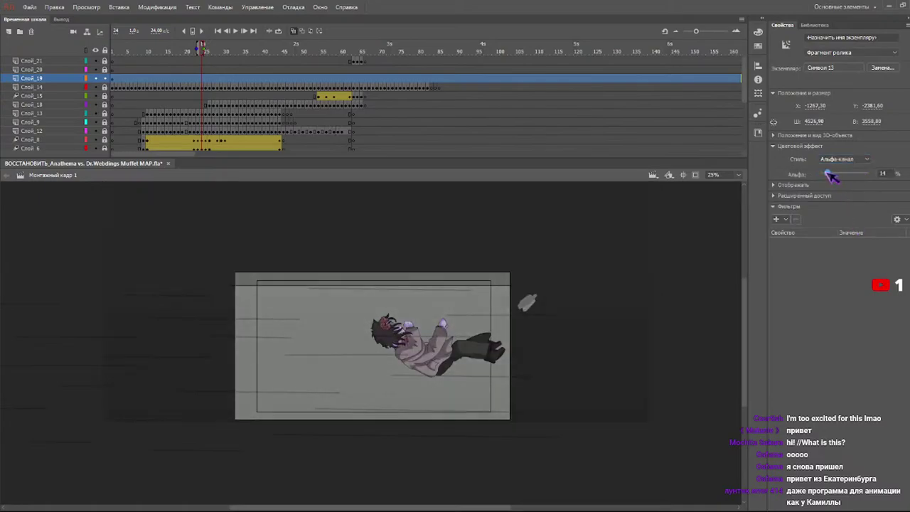
- Squash the dark gradient symbol to about 4527 × 901 px along the stage's lower part and set its alpha to 44%
drag(535, 288, 537, 390)
drag(433, 219, 423, 346)
drag(383, 231, 384, 352)
drag(410, 391, 406, 295)
mouse_move(829, 173)
mouse_down()
mouse_move(850, 175)
mouse_move(843, 172)
mouse_up()
drag(535, 344, 544, 377)
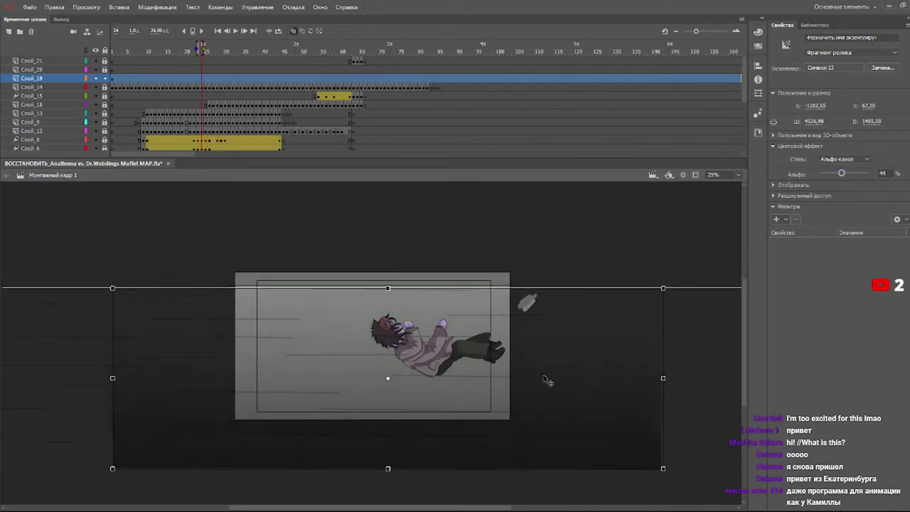
drag(388, 287, 388, 323)
drag(416, 351, 414, 347)
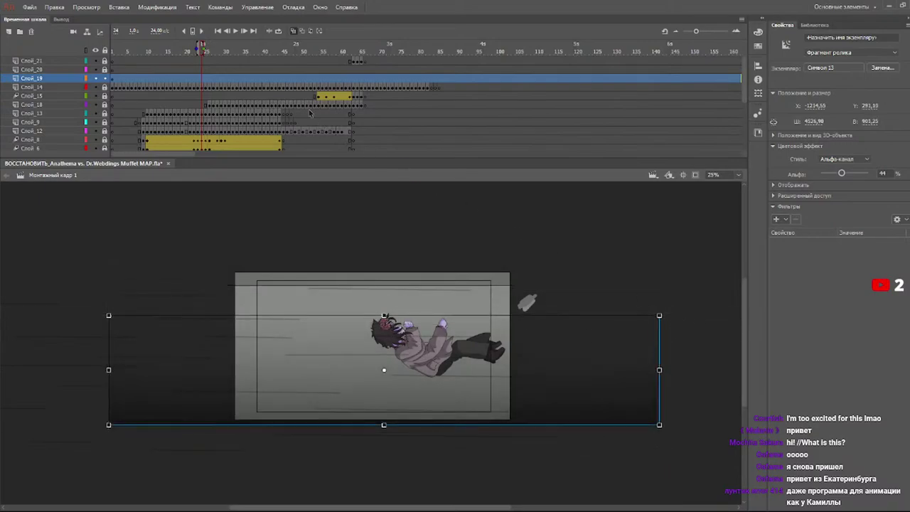
- End the spans of Слой_19 and Слой_20 with a blank keyframe at frame 83 on each layer
click(430, 52)
drag(432, 52, 97, 57)
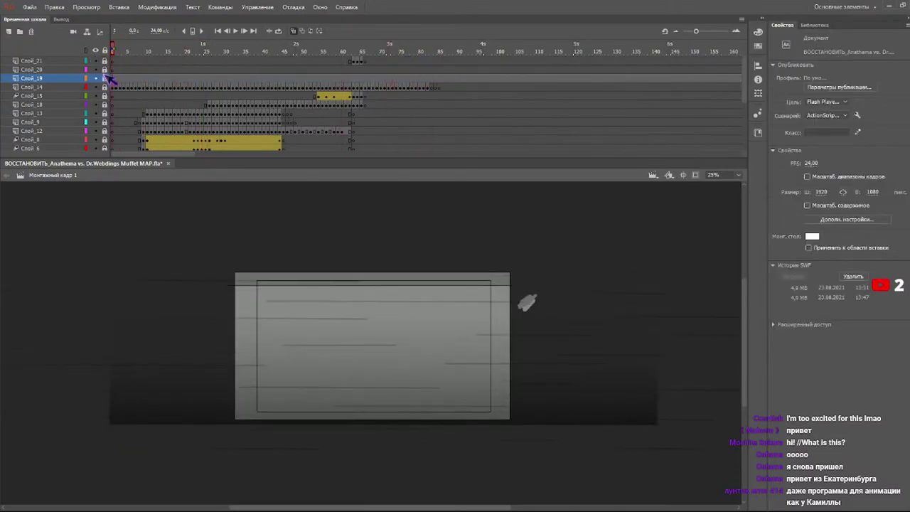
click(112, 70)
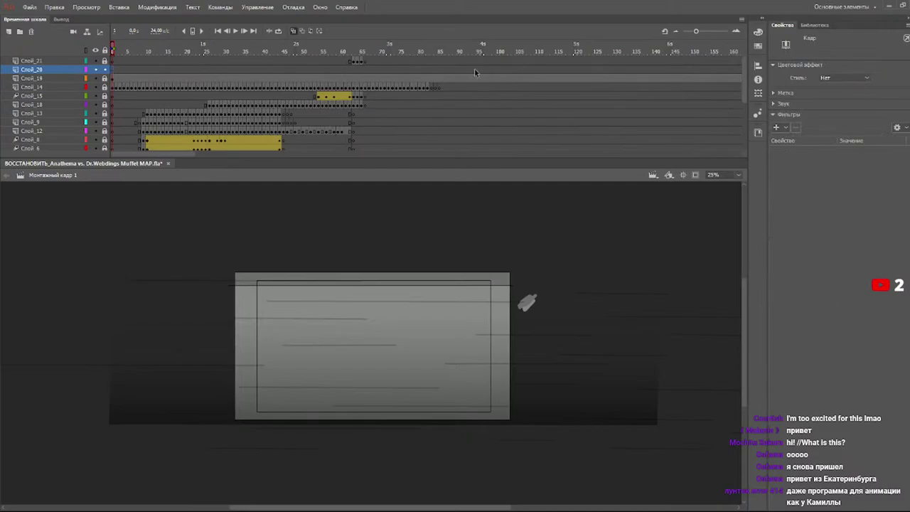
click(429, 79)
click(431, 80)
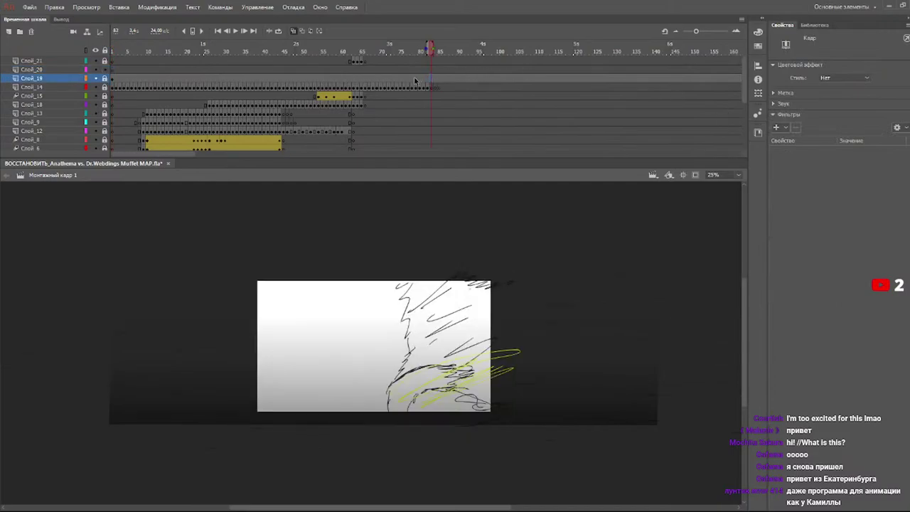
click(111, 70)
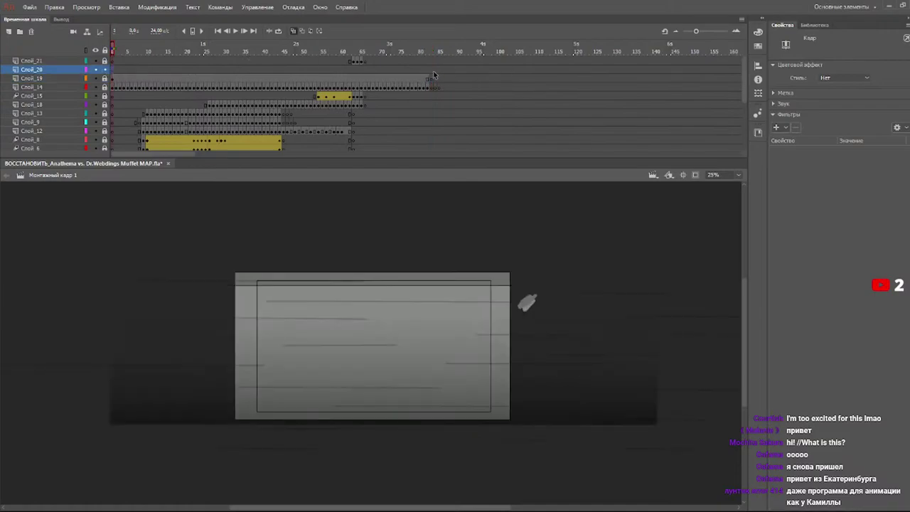
click(430, 72)
click(112, 71)
- Try placing another copy of the dark gradient symbol from the library on frame 1 of Слой_20, and delete it
click(112, 79)
key(ctrl+l)
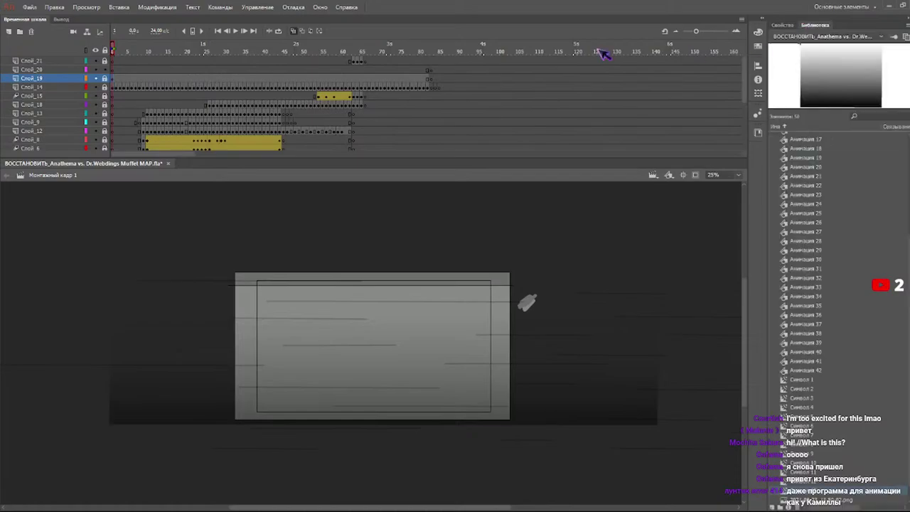
click(112, 70)
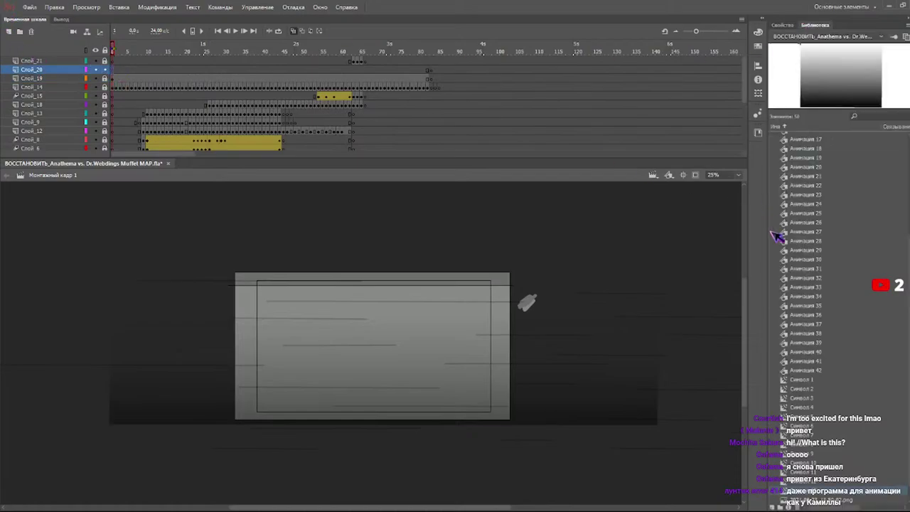
drag(828, 496, 523, 410)
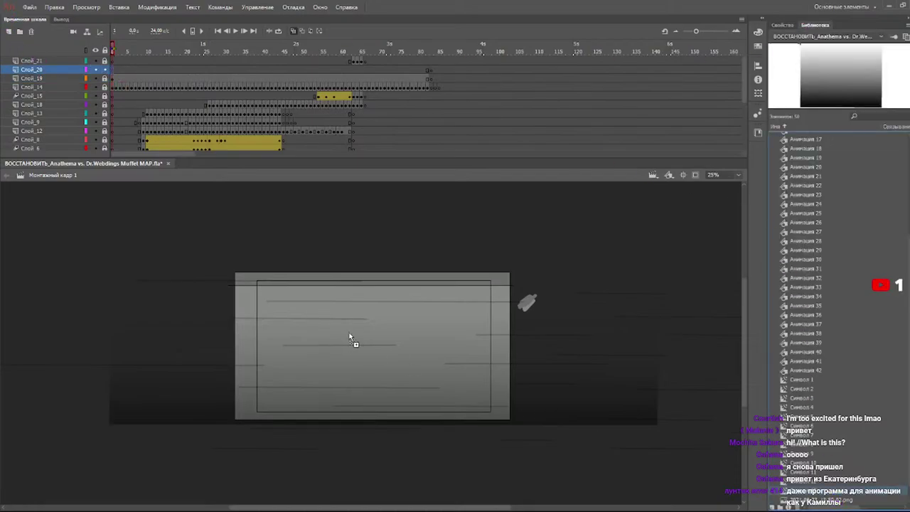
drag(353, 332, 355, 331)
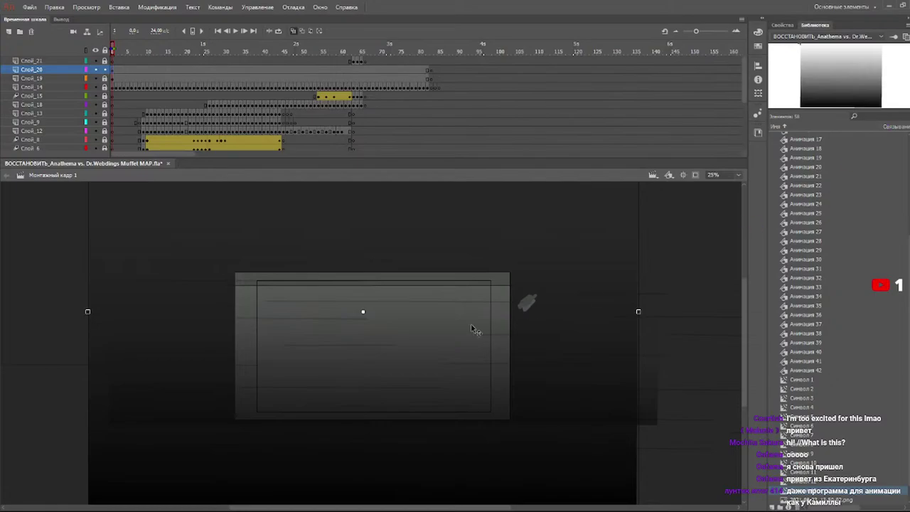
key(v)
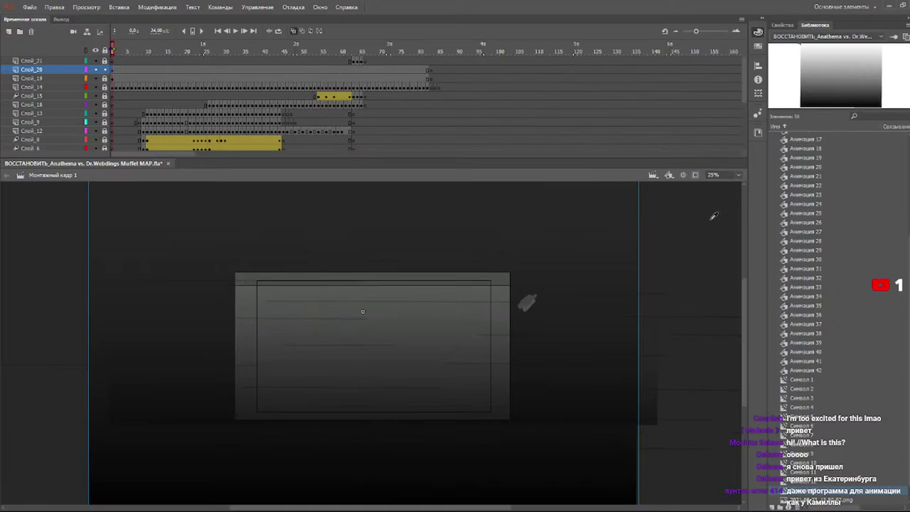
key(Delete)
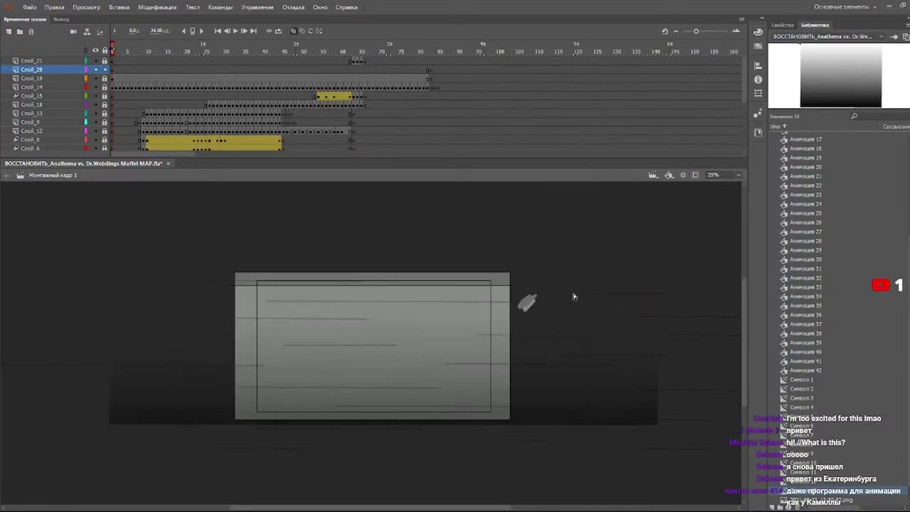
- Draw a rectangle about 4098 × 1680 px over the stage on Слой_20, with a white-to-transparent gradient fill and no stroke
drag(612, 223, 611, 350)
click(787, 26)
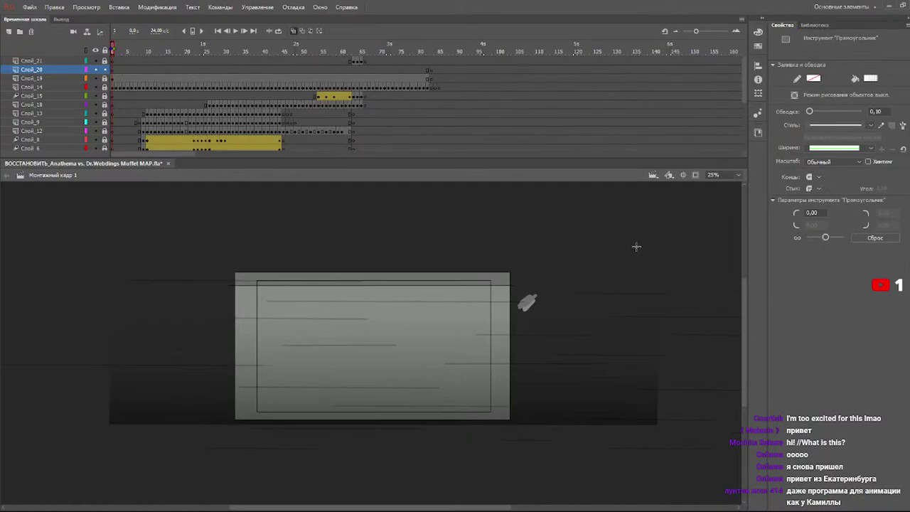
drag(637, 247, 139, 450)
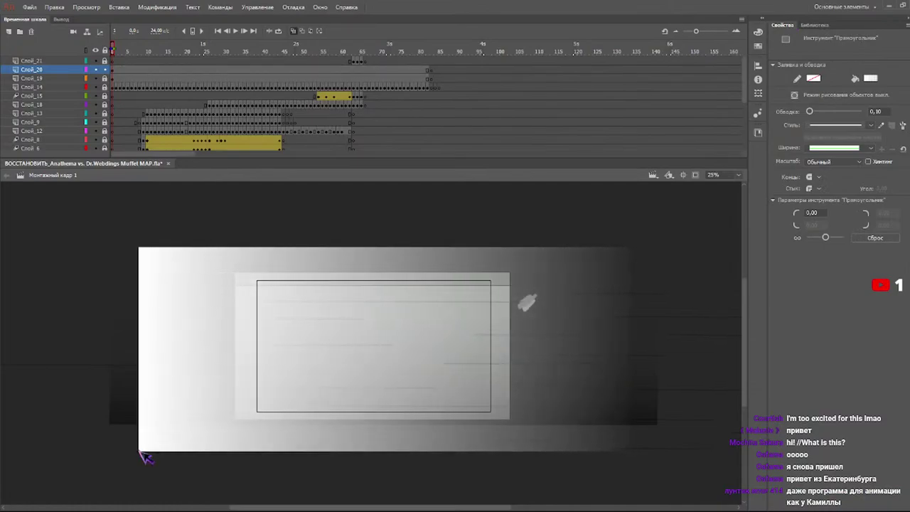
key(v)
click(429, 278)
key(q)
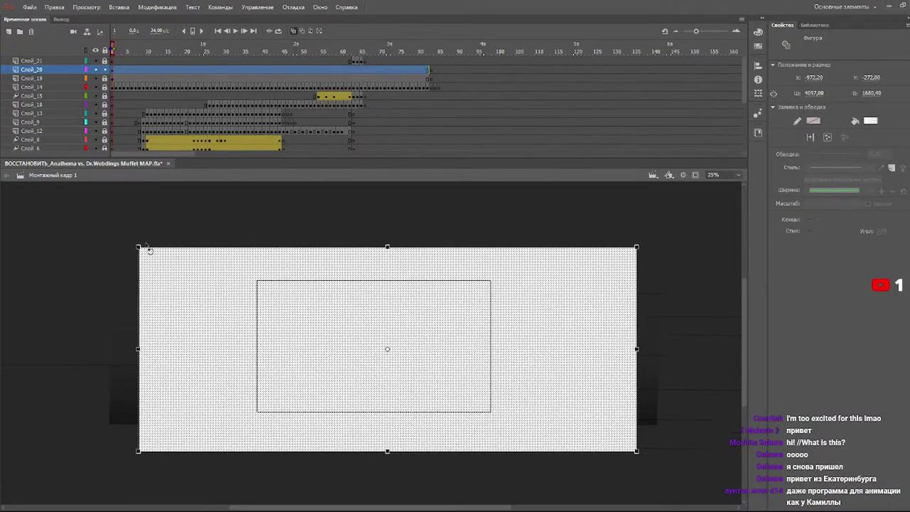
- Rotate the white gradient a quarter turn with its white end up, and resize it to about 3662 × 840 px over the stage's upper half
drag(334, 204, 449, 207)
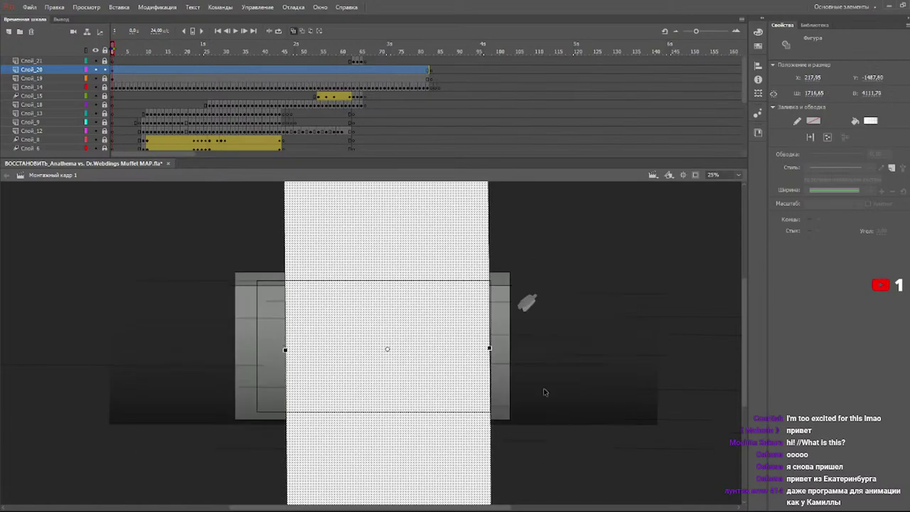
drag(488, 349, 608, 349)
drag(550, 309, 538, 386)
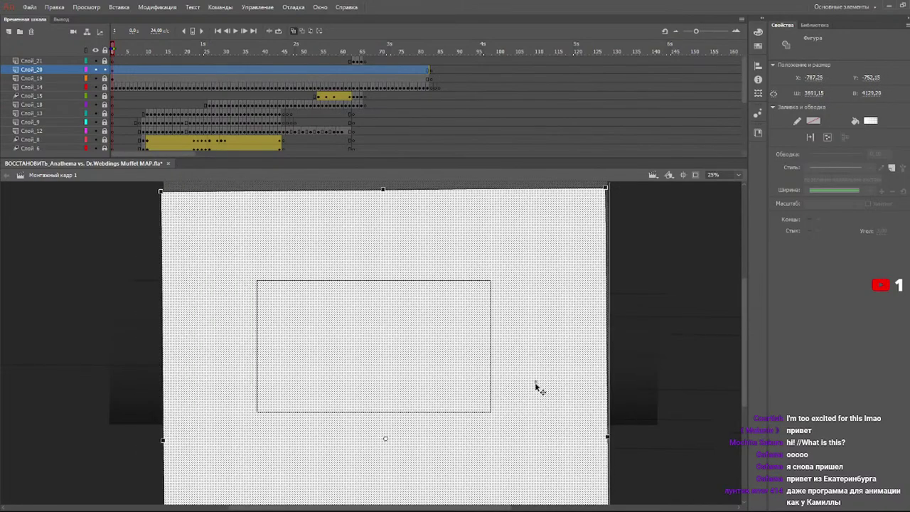
drag(384, 191, 417, 268)
drag(595, 294, 596, 302)
drag(600, 258, 599, 258)
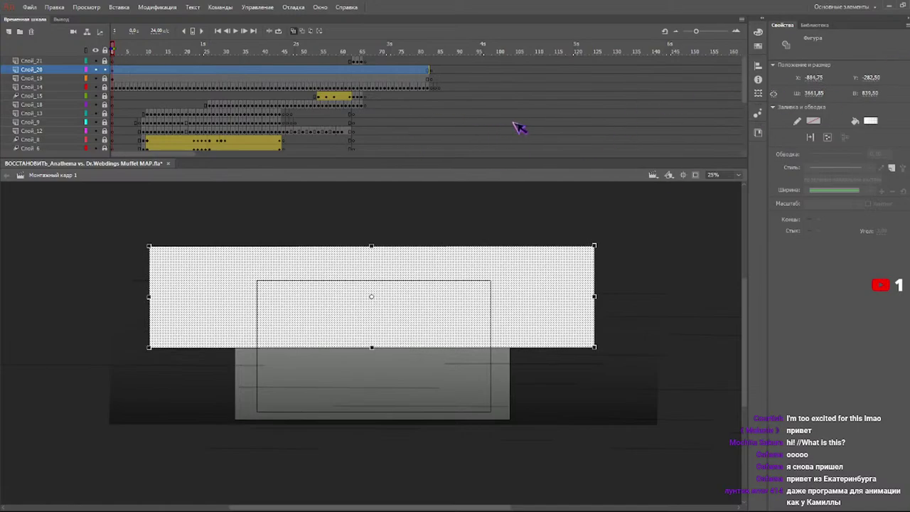
- Convert the white gradient rectangle to a symbol, nudge it slightly lower, and apply an Alpha color effect that makes it faint
key(F8)
key(Return)
drag(525, 315, 528, 325)
click(848, 159)
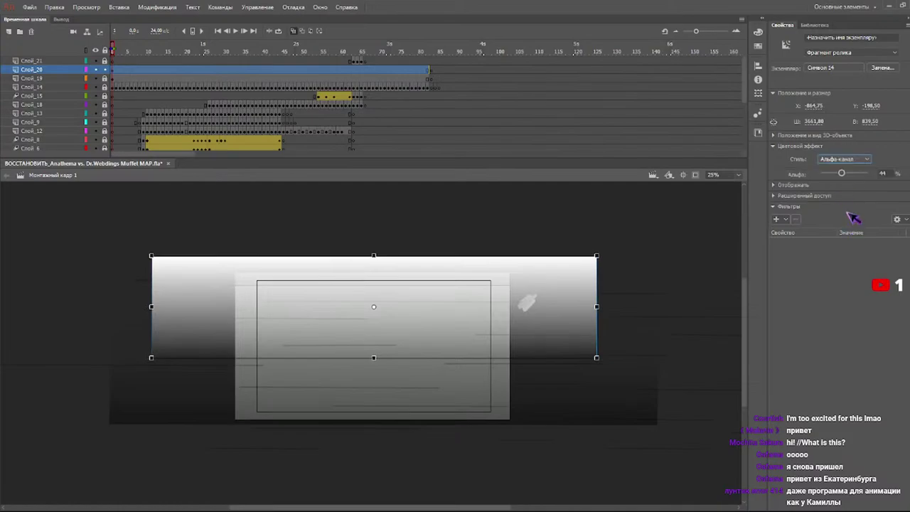
click(847, 207)
drag(845, 176, 830, 177)
- Scrub and play the animation from frame 1 and from the middle to check the dark and light gradient overlays
drag(245, 54, 182, 71)
drag(241, 74, 58, 86)
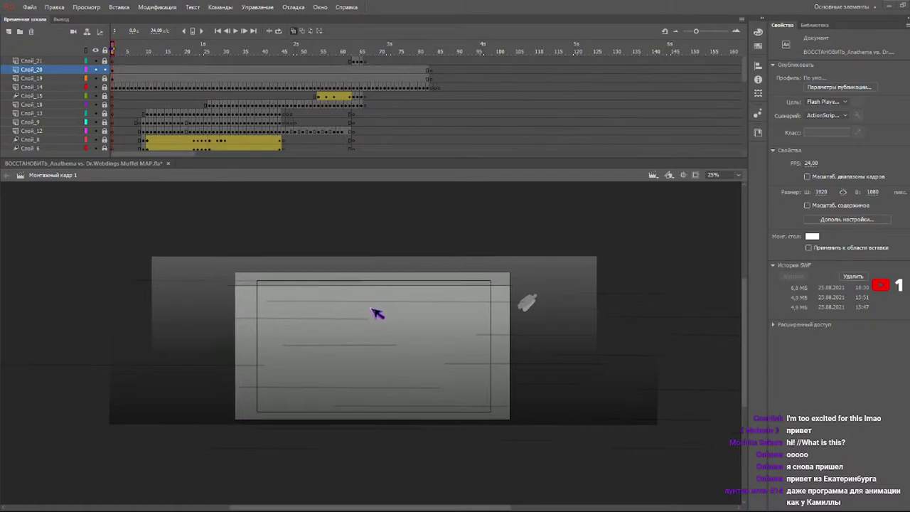
click(472, 234)
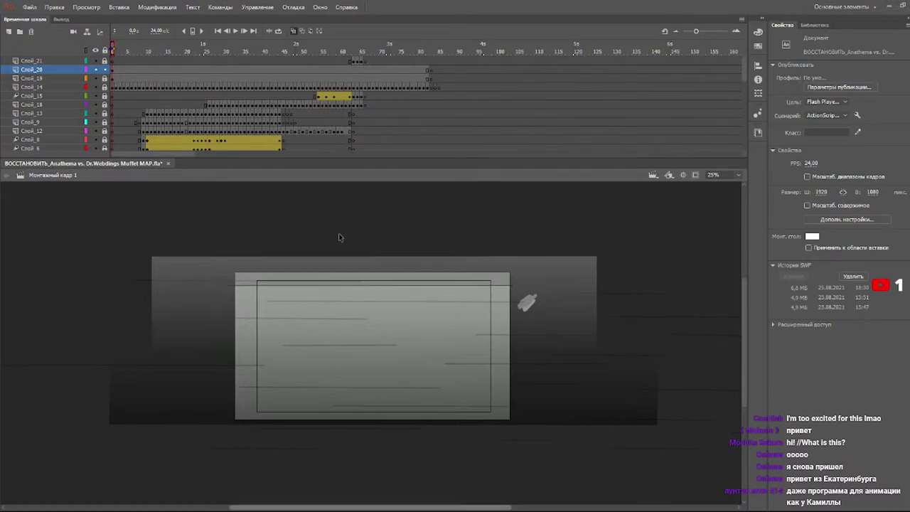
mouse_move(317, 51)
mouse_down()
mouse_move(347, 53)
mouse_move(54, 101)
mouse_up()
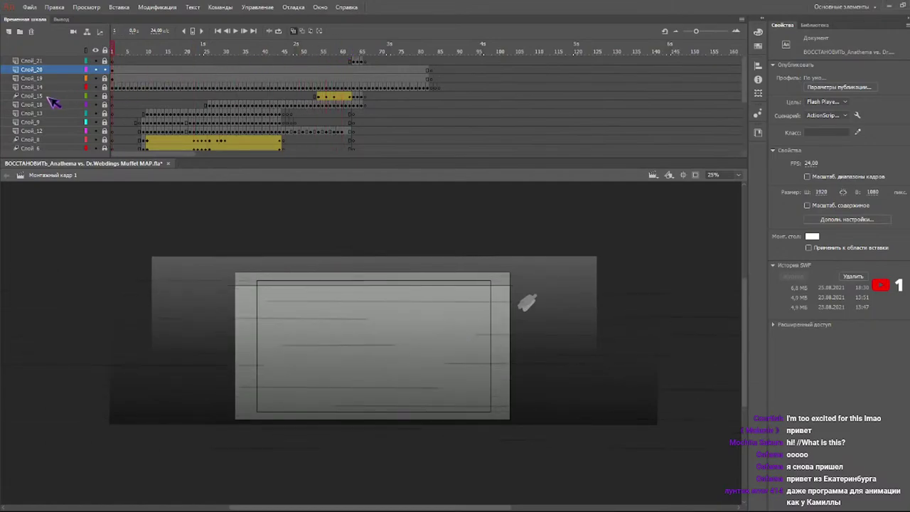
key(Return)
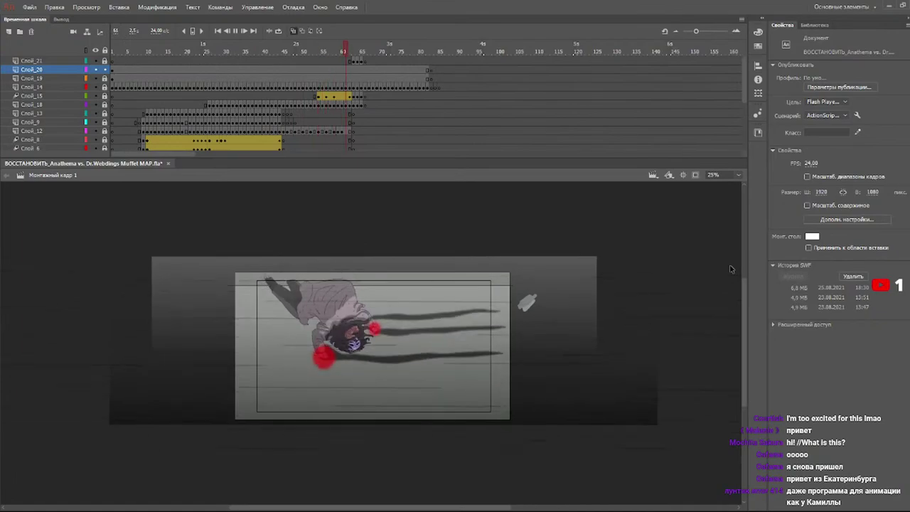
click(260, 51)
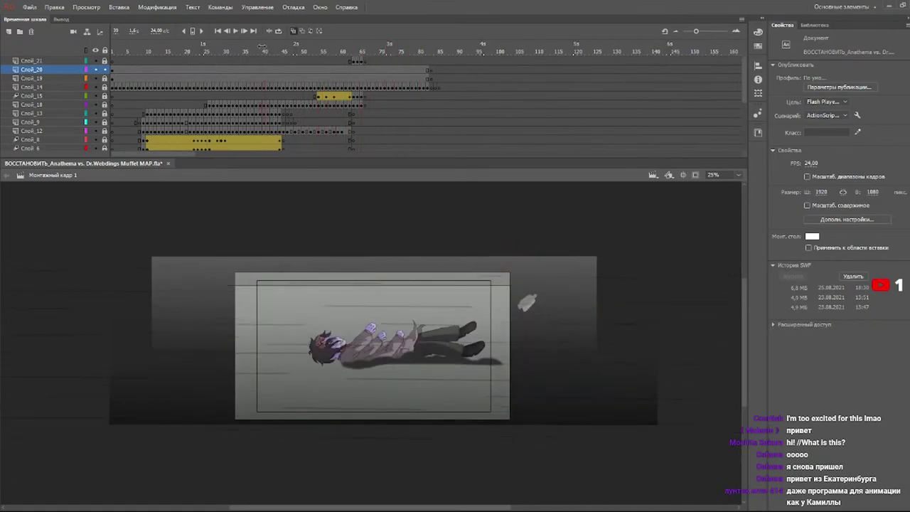
key(Return)
click(260, 51)
key(Return)
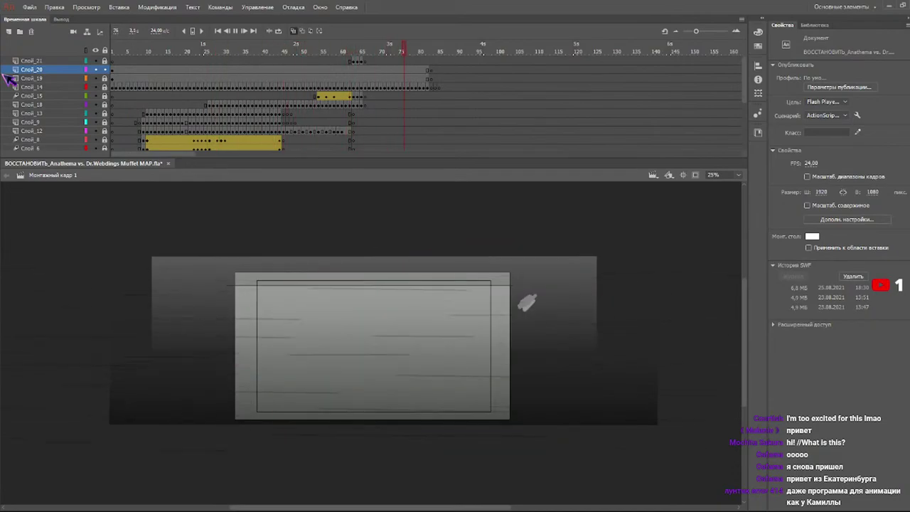
drag(377, 58, 96, 91)
key(Return)
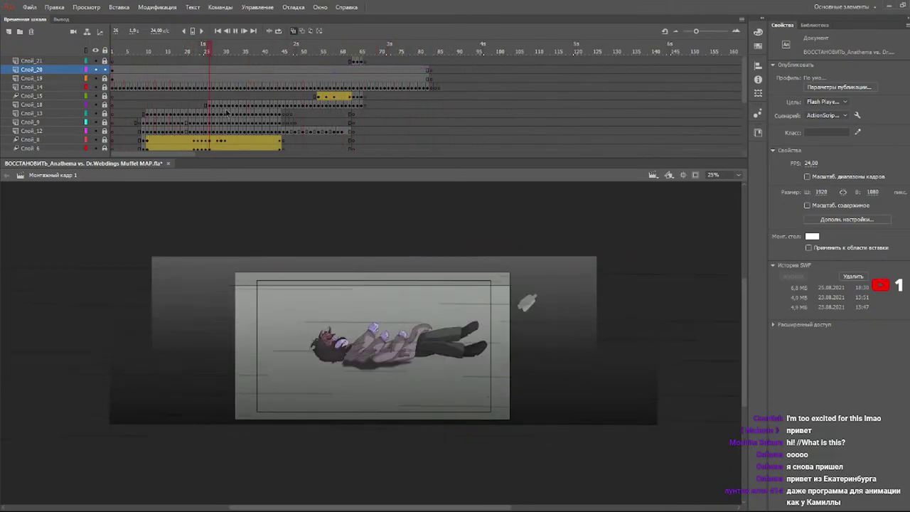